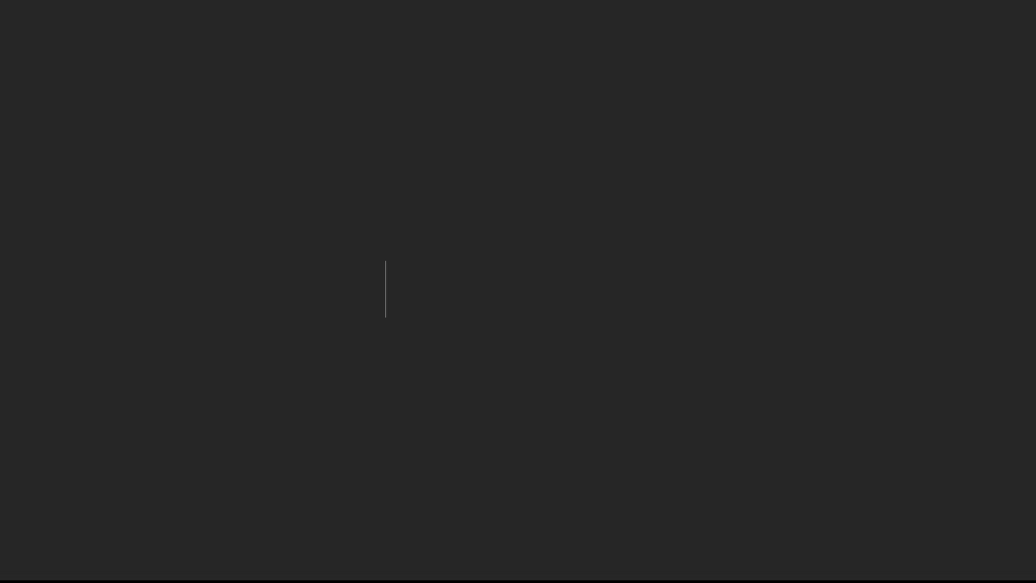
- Type and erase the intro title text, then begin a new title reading 'I do'
text(trung)
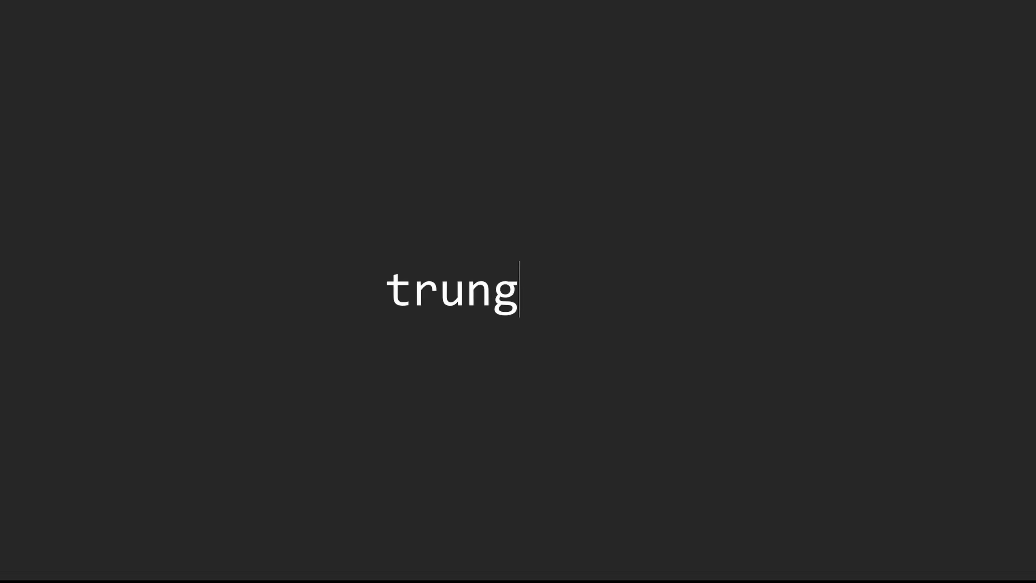
text(fduyng)
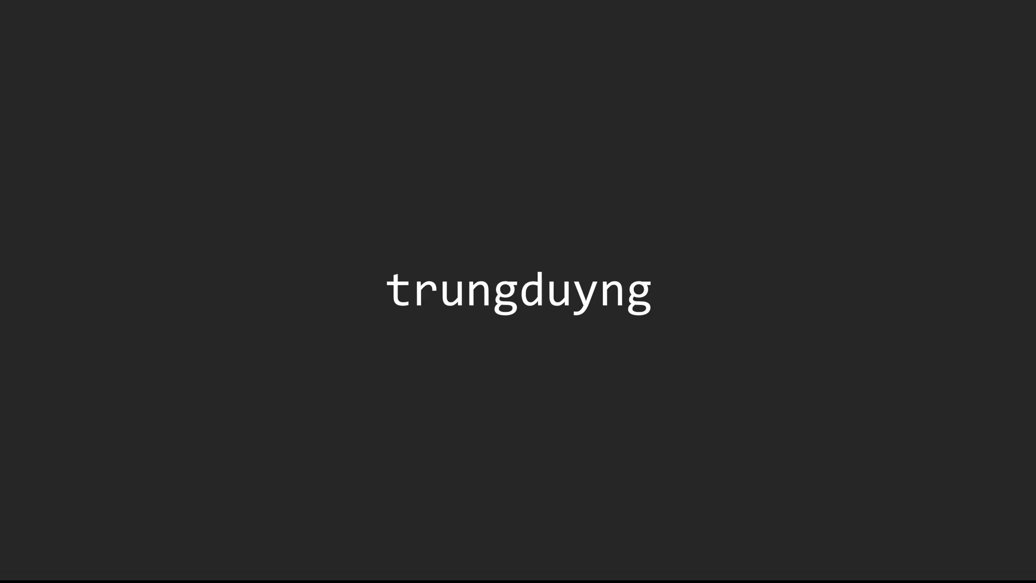
key(BackSpace)
key(BackSpace)
key(BackSpace)
key(BackSpace)
key(BackSpace)
key(BackSpace)
key(BackSpace)
key(BackSpace)
key(BackSpace)
key(BackSpace)
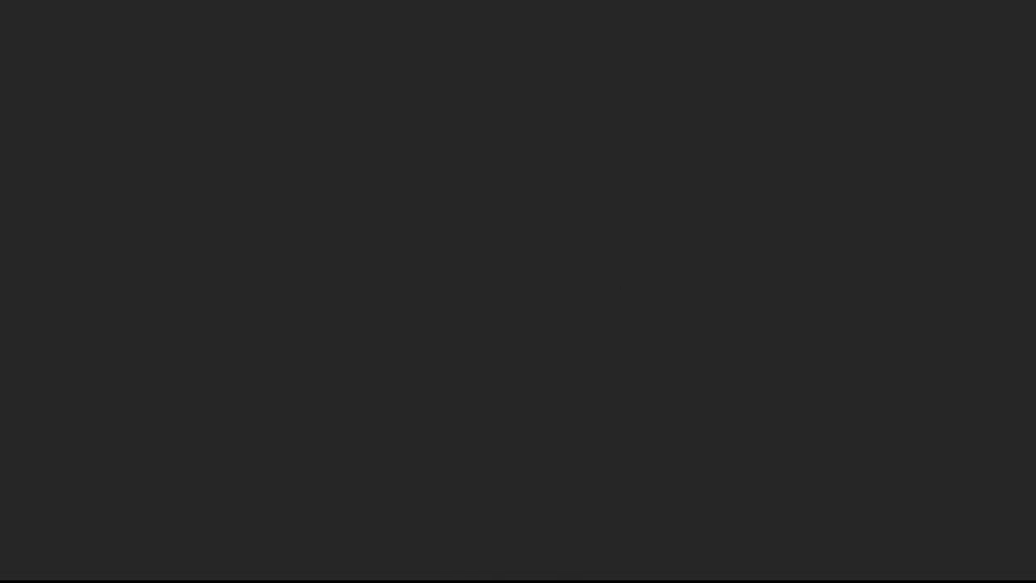
text(I do)
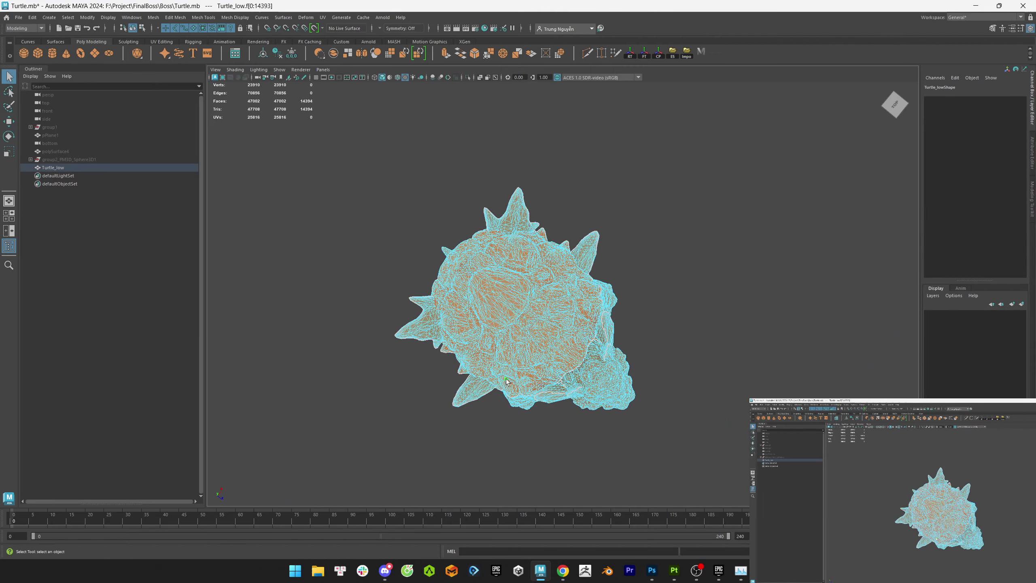
- Move one shell up-right and the body down-right away from the spikes, then show textures
drag(620, 272, 701, 127)
click(590, 359)
drag(611, 325, 745, 410)
click(745, 410)
key(6)
mouse_move(655, 368)
alt+mouse_down()
mouse_move(704, 399)
mouse_move(708, 415)
mouse_move(692, 401)
alt+mouse_up()
- Select the claw pieces' faces on Turtle_low, clear the selection, and frame the turtle from the front
click(691, 401)
key(F11)
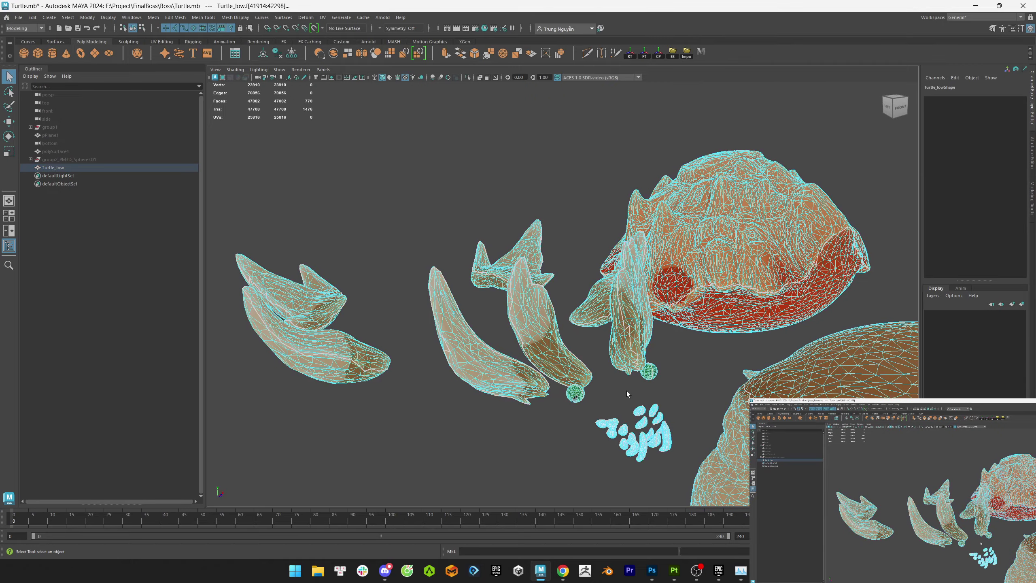
drag(584, 457, 702, 313)
click(552, 329)
click(702, 313)
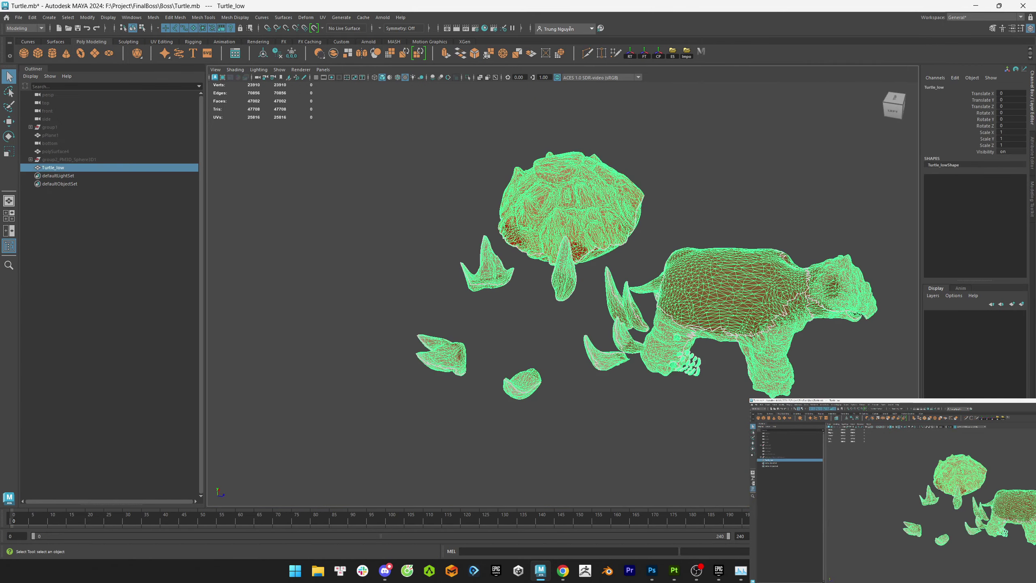
click(760, 357)
alt+drag(761, 356, 662, 356)
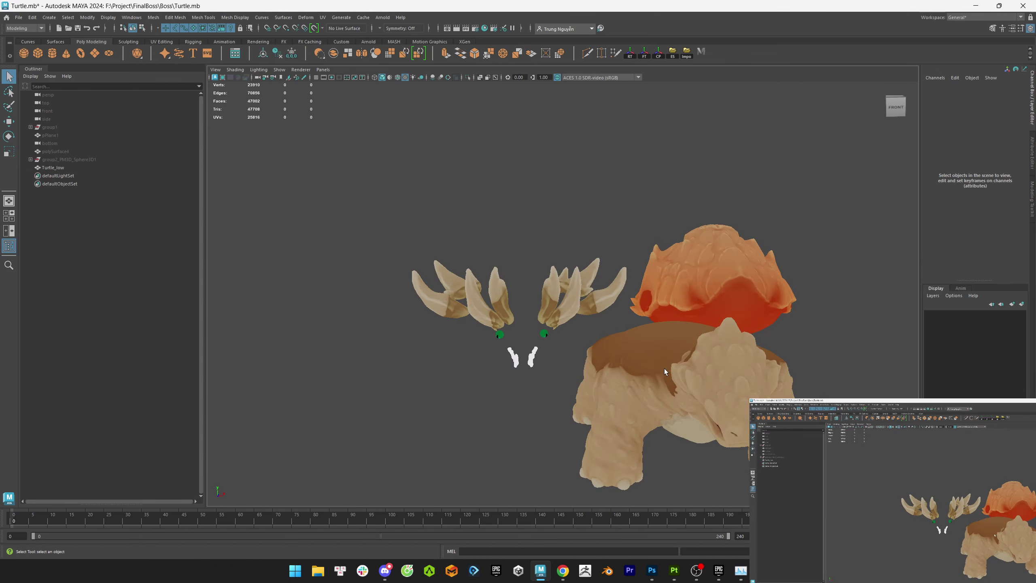
mouse_move(664, 369)
alt+right_down()
mouse_move(742, 391)
mouse_move(690, 398)
alt+right_up()
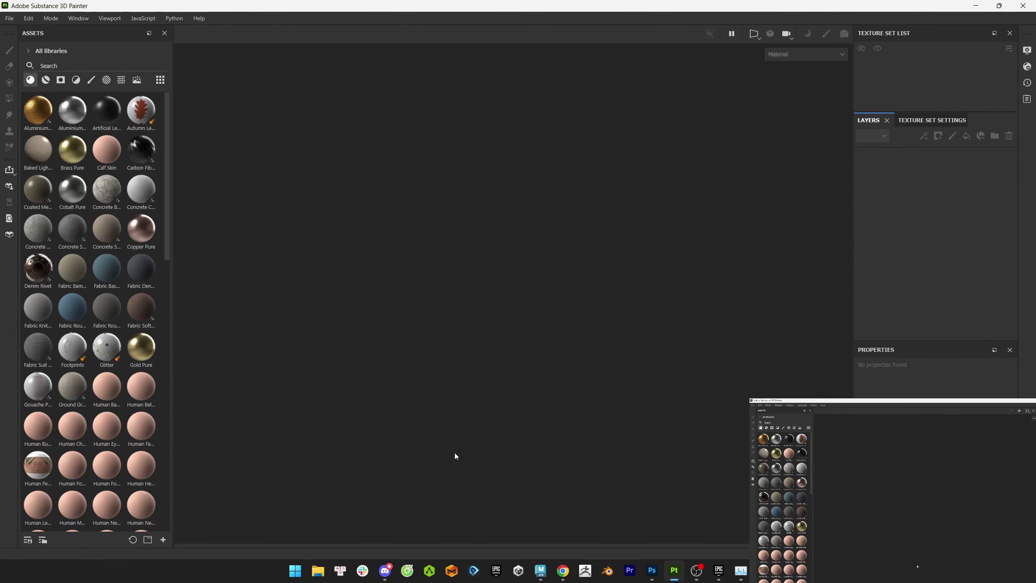
- Open the Tank project from Recent Files in Substance Painter
click(9, 18)
mouse_move(29, 57)
click(168, 62)
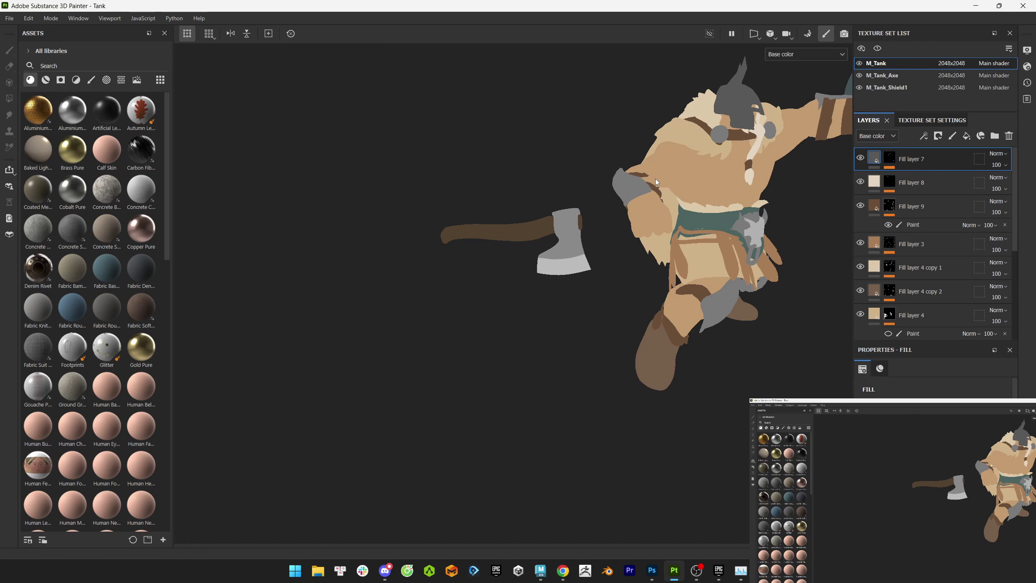
- Open the Boss project from Recent Files
click(9, 18)
mouse_move(29, 51)
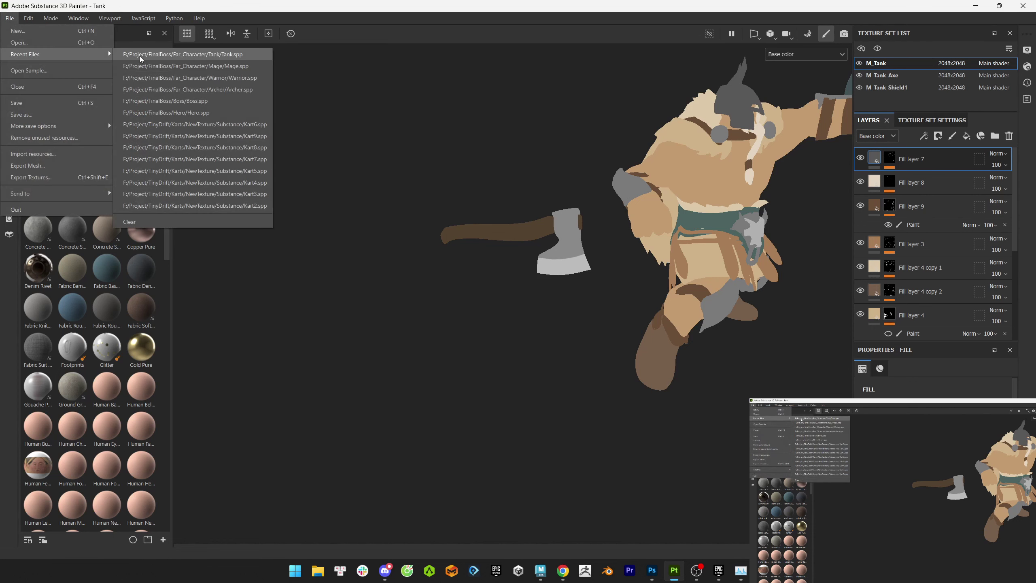
click(171, 64)
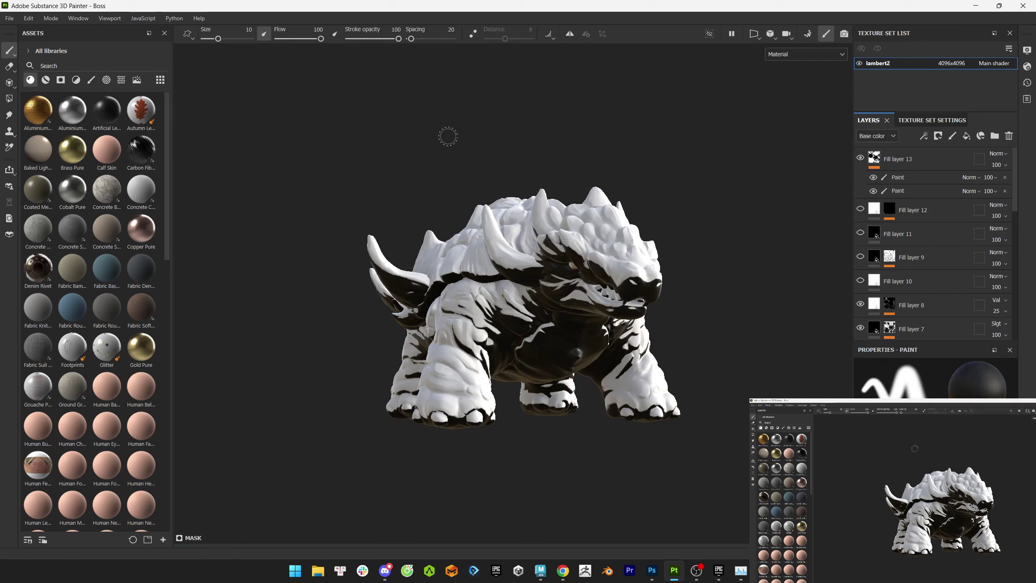
- Add Fill layer 14, toggle layer visibility, and add Fill layer 15 on top
click(965, 137)
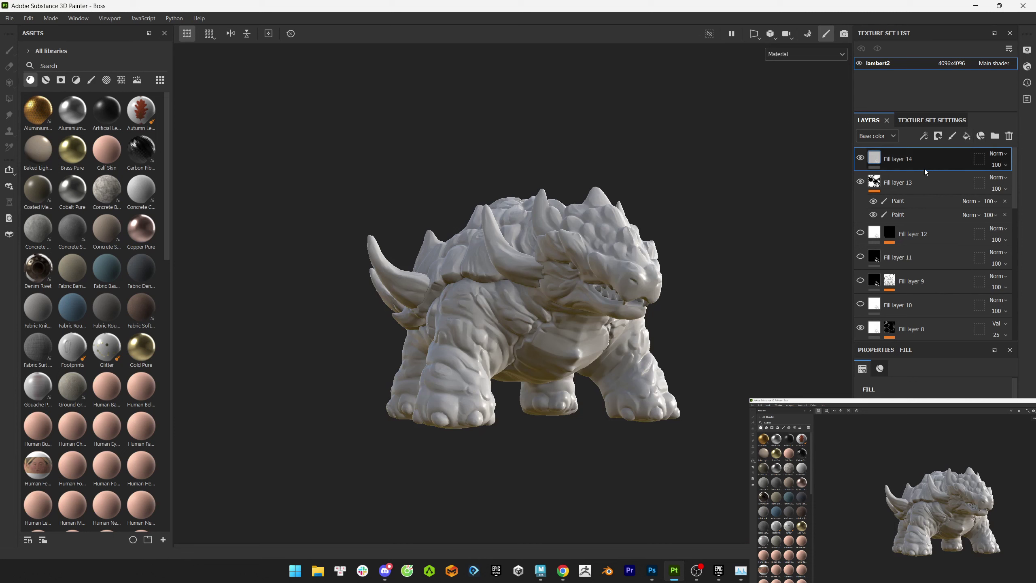
click(861, 158)
click(861, 281)
click(860, 281)
scroll(862, 290, down, 2)
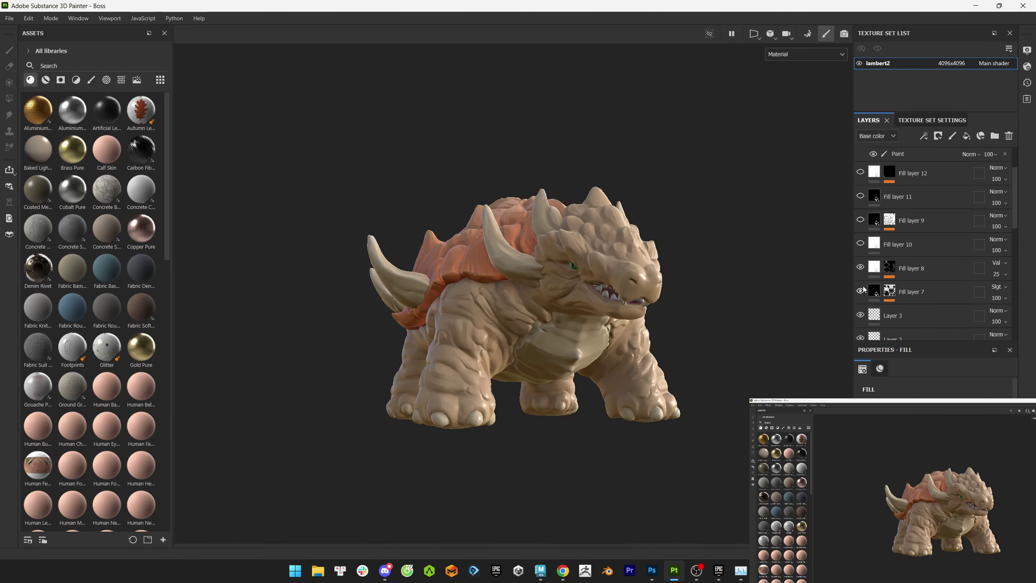
click(965, 136)
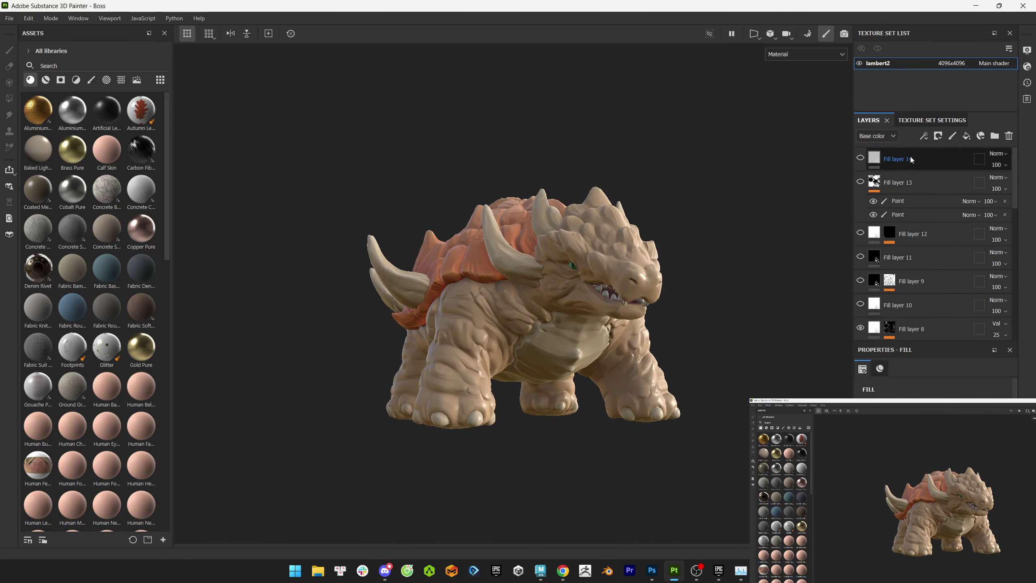
- Make Fill layer 15 black, then add Fill layer 16 with a black mask and Ambient Occlusion generator
key(c)
click(897, 408)
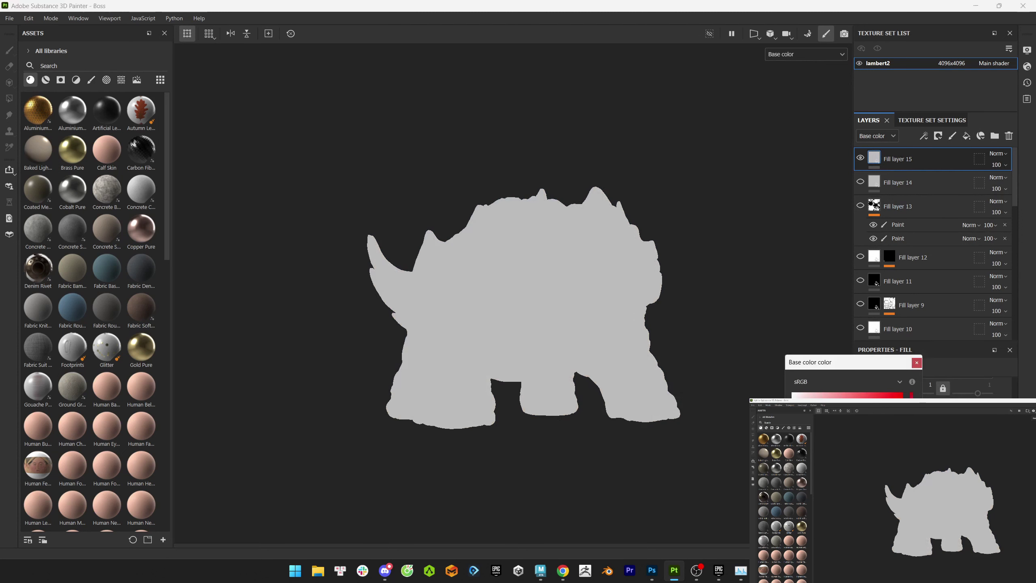
click(967, 137)
right_click(897, 162)
click(931, 18)
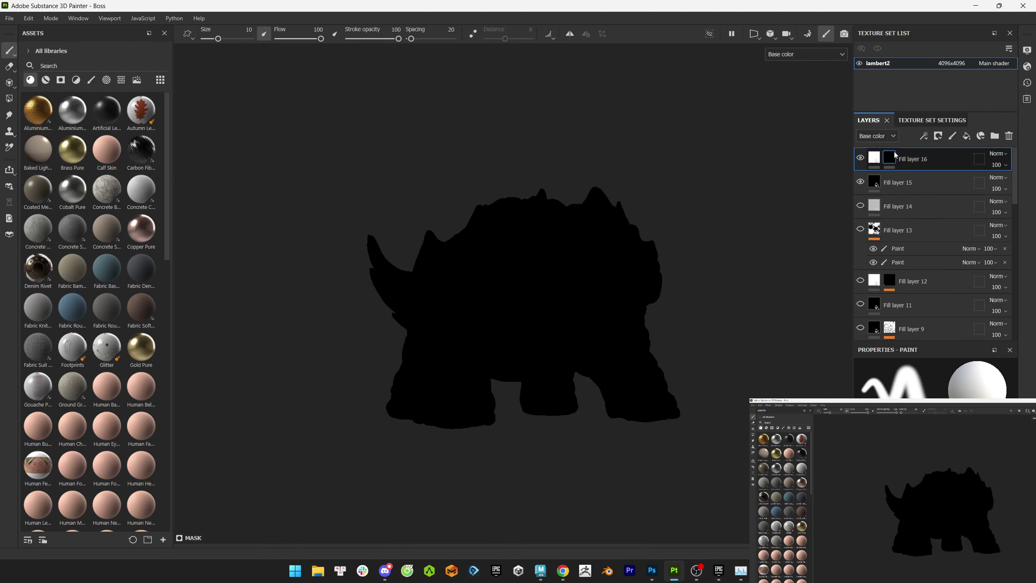
right_click(891, 157)
click(955, 392)
click(745, 352)
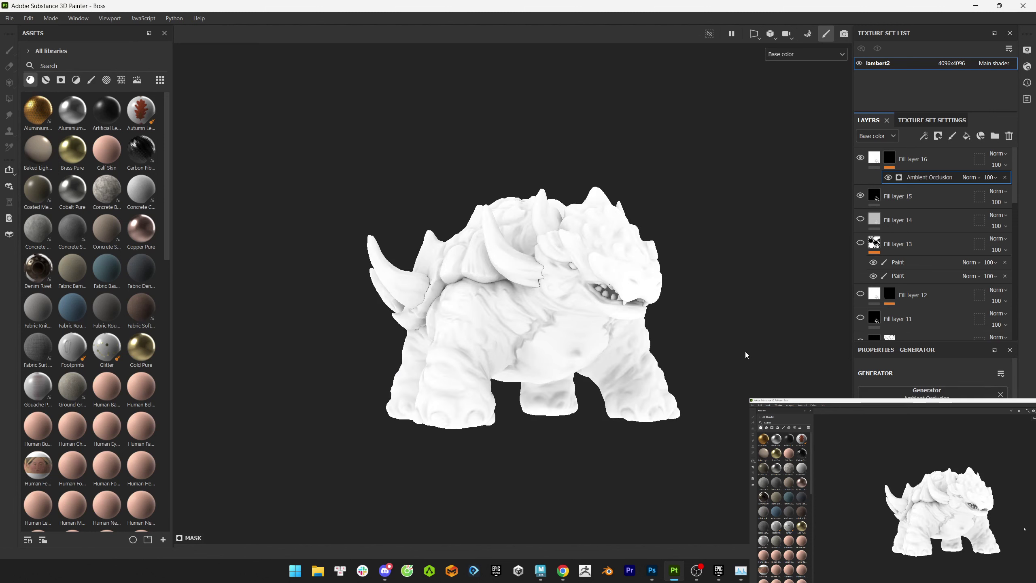
- Orbit and zoom around the creature to inspect the ambient occlusion shading
alt+drag(745, 351, 612, 310)
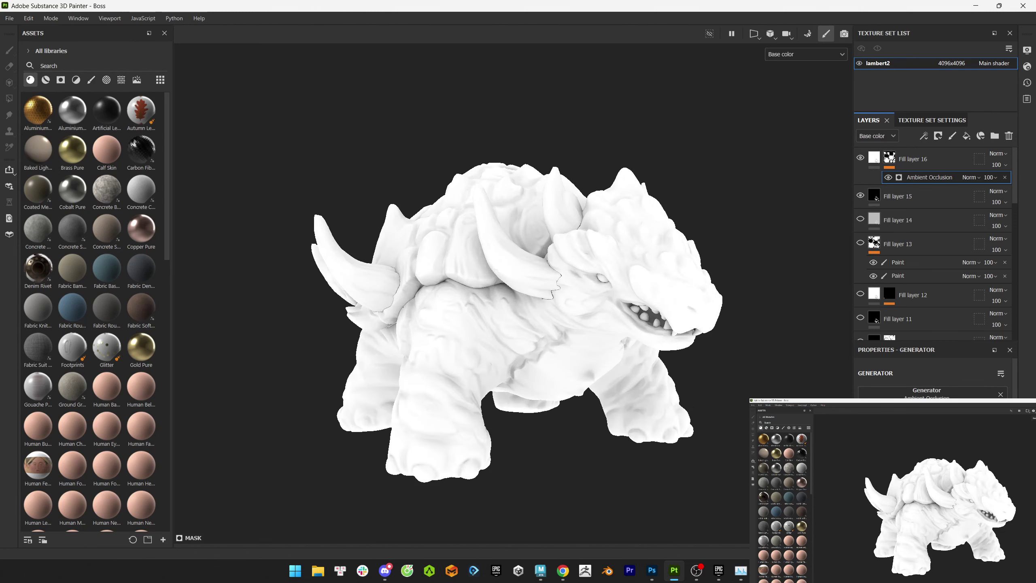
alt+drag(692, 332, 725, 327)
alt+right_drag(725, 326, 774, 334)
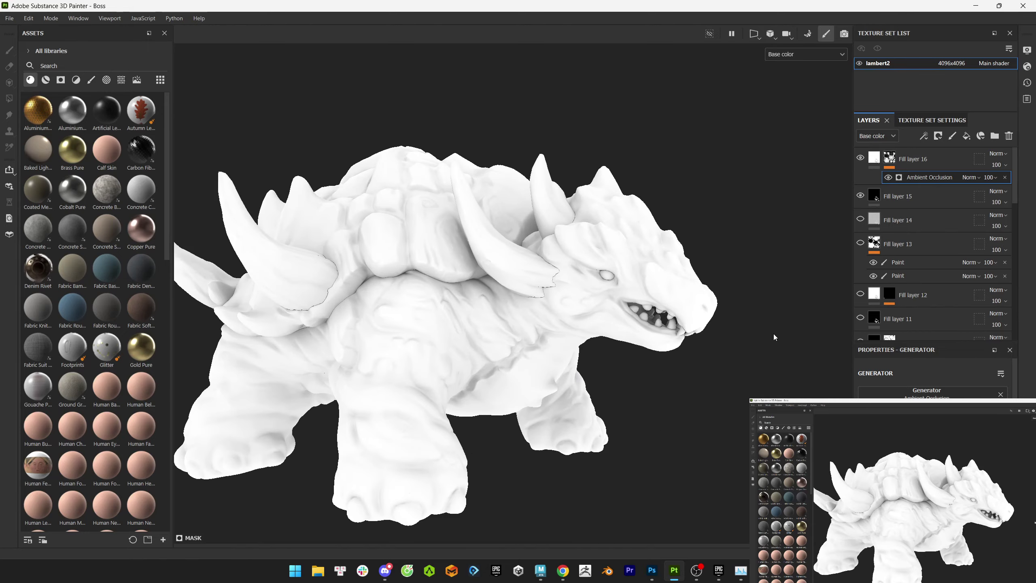
alt+drag(705, 295, 697, 347)
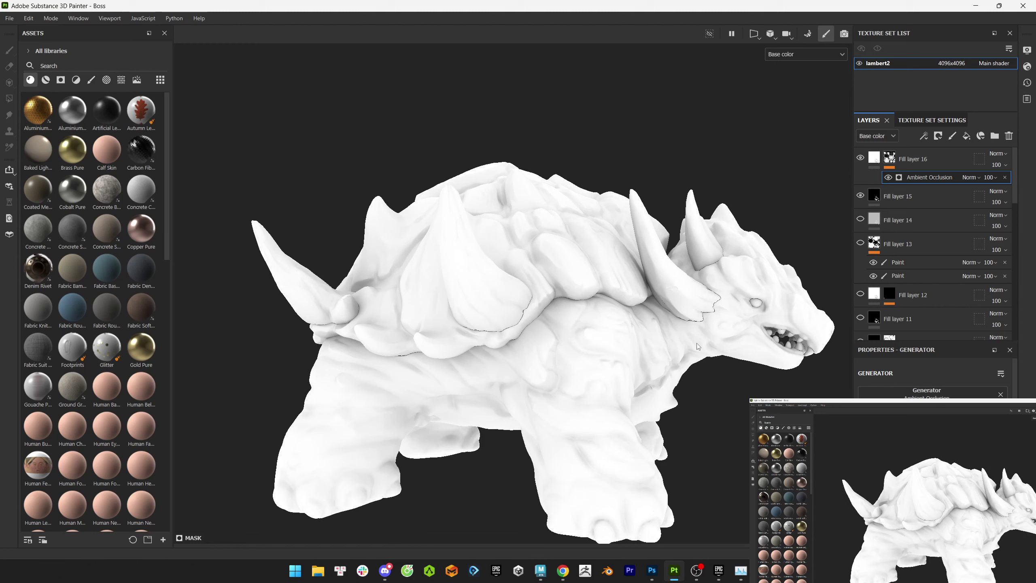
alt+right_drag(697, 344, 662, 218)
alt+drag(662, 217, 642, 281)
- In the 2D UV view, add Layer 4 with a Levels effect on base colour and zoom the layout
key(1)
key(F3)
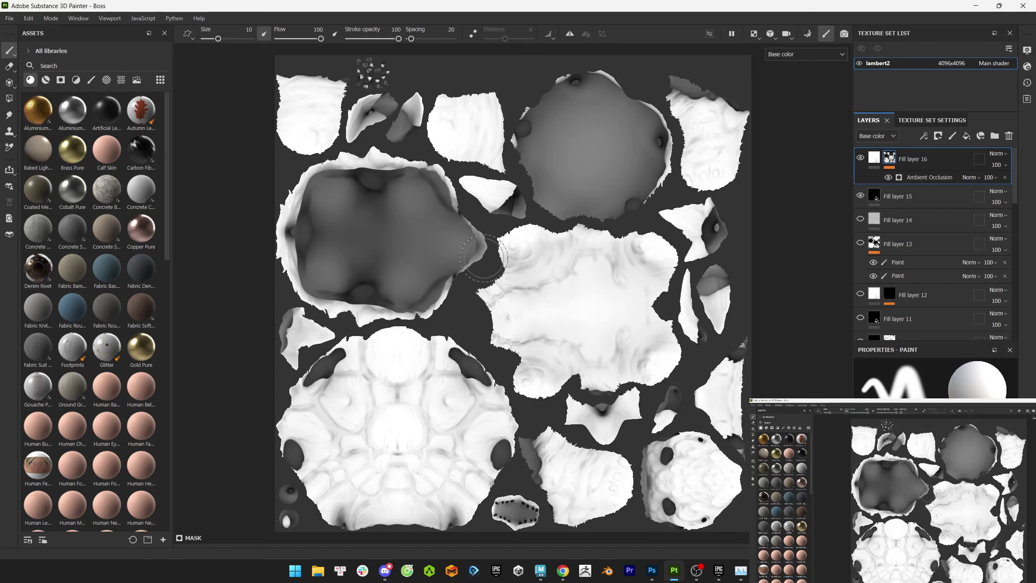
click(952, 136)
right_click(963, 157)
right_click(891, 159)
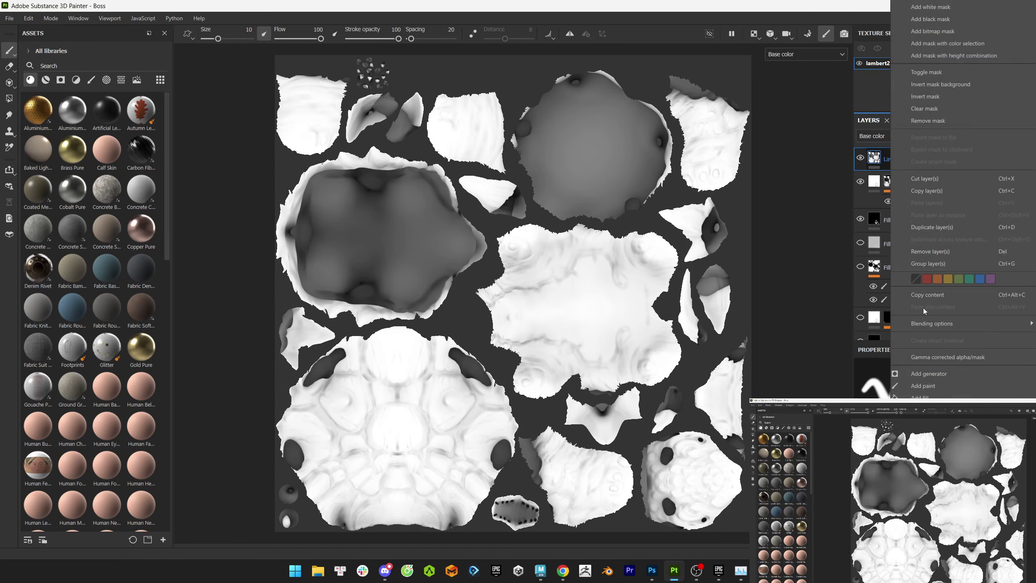
click(926, 410)
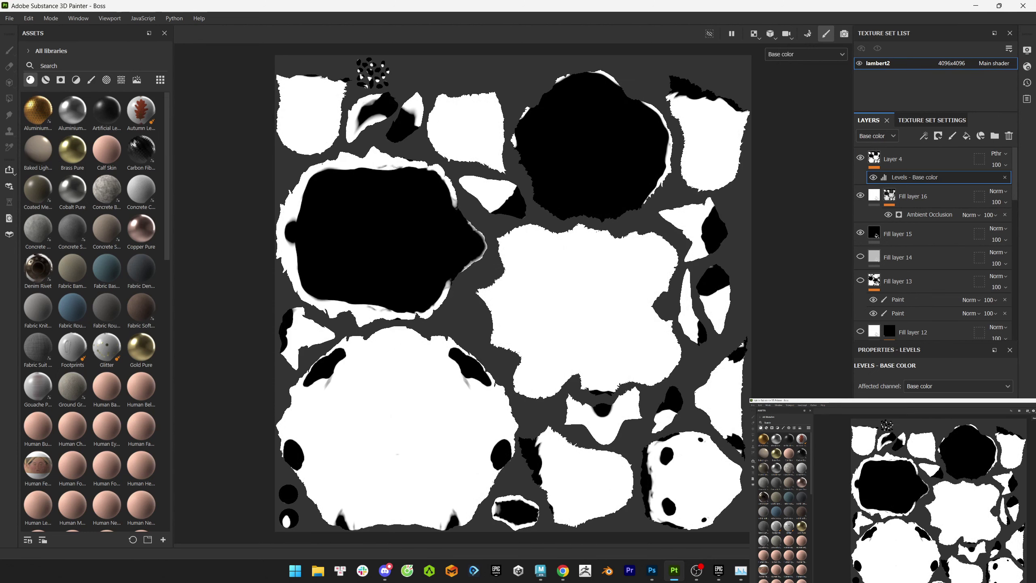
scroll(674, 393, up, 3)
scroll(674, 393, up, 2)
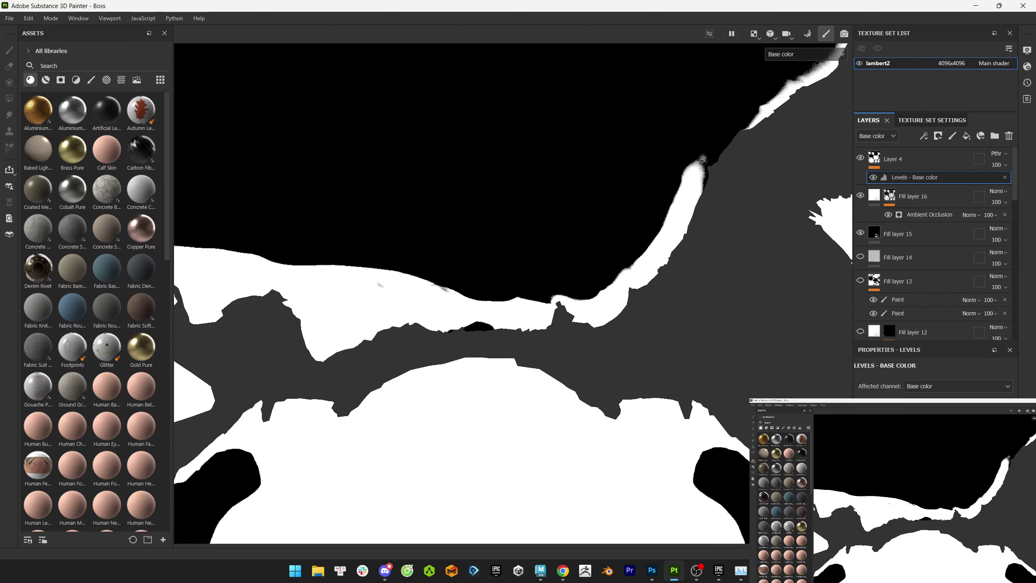
scroll(683, 392, down, 2)
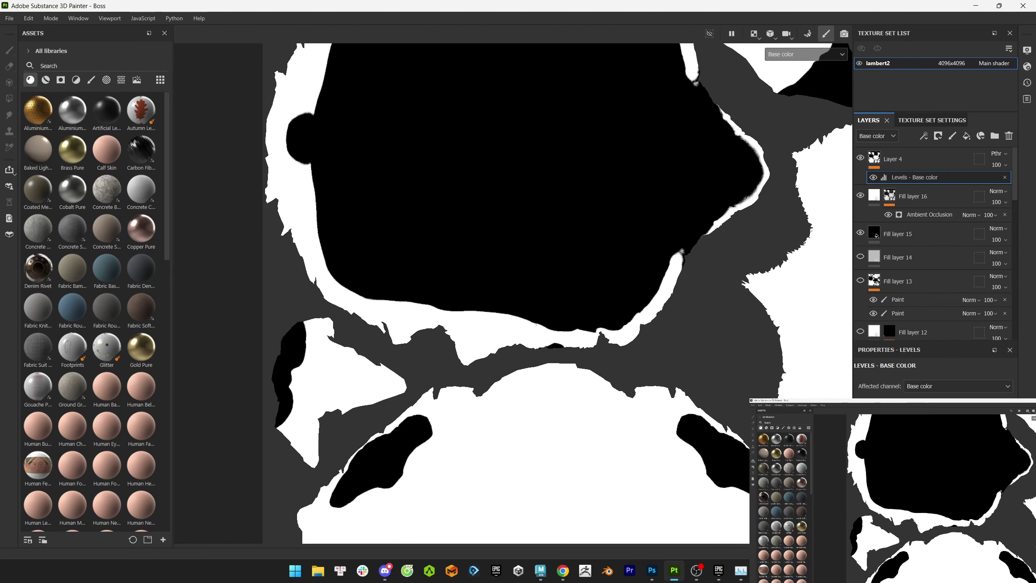
scroll(675, 348, down, 2)
- Check the texture file node's folder path in Maya, then run the Substance Painter texture export
key(ctrl+shift+e)
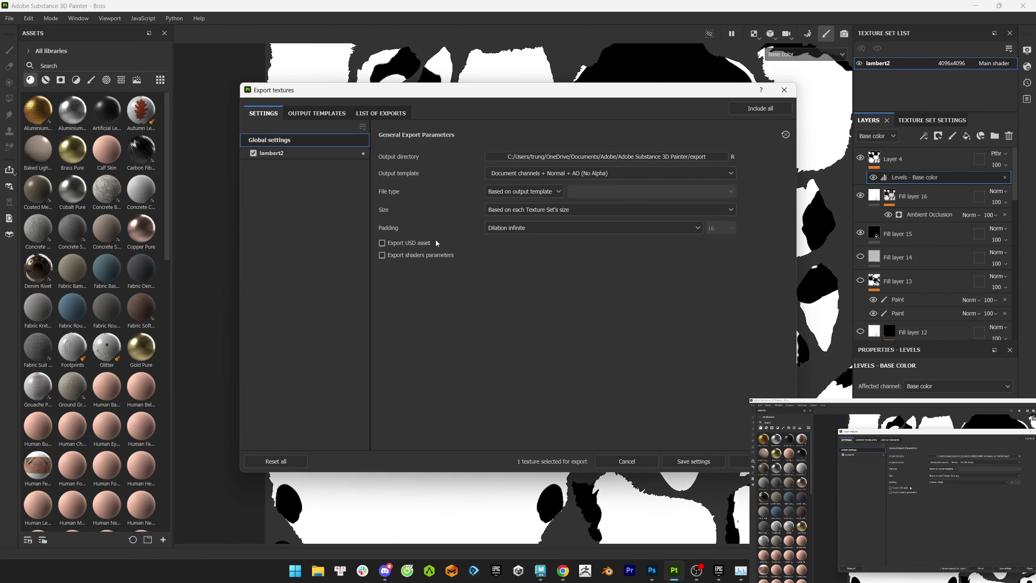
key(alt+Tab)
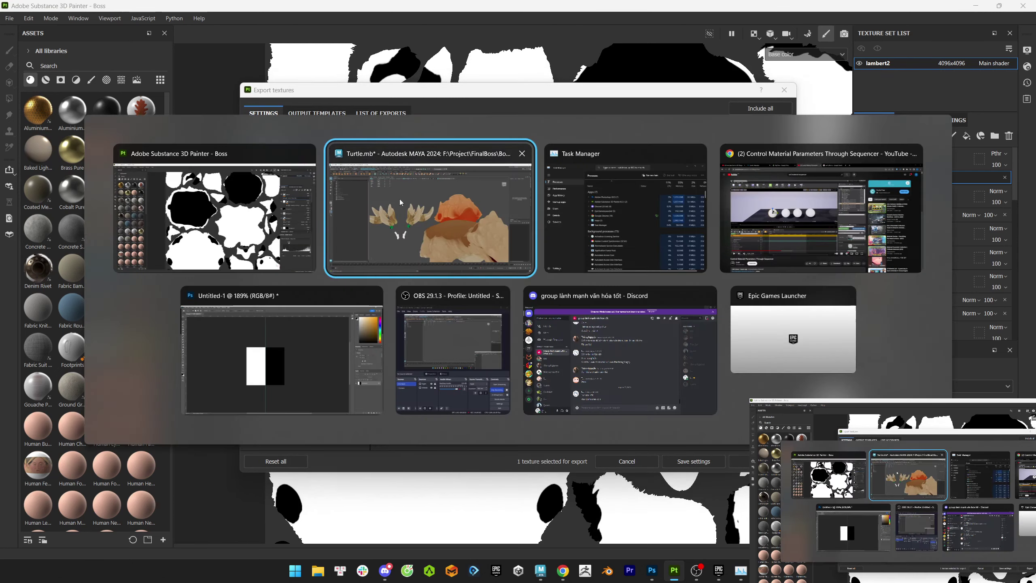
key(ctrl+a)
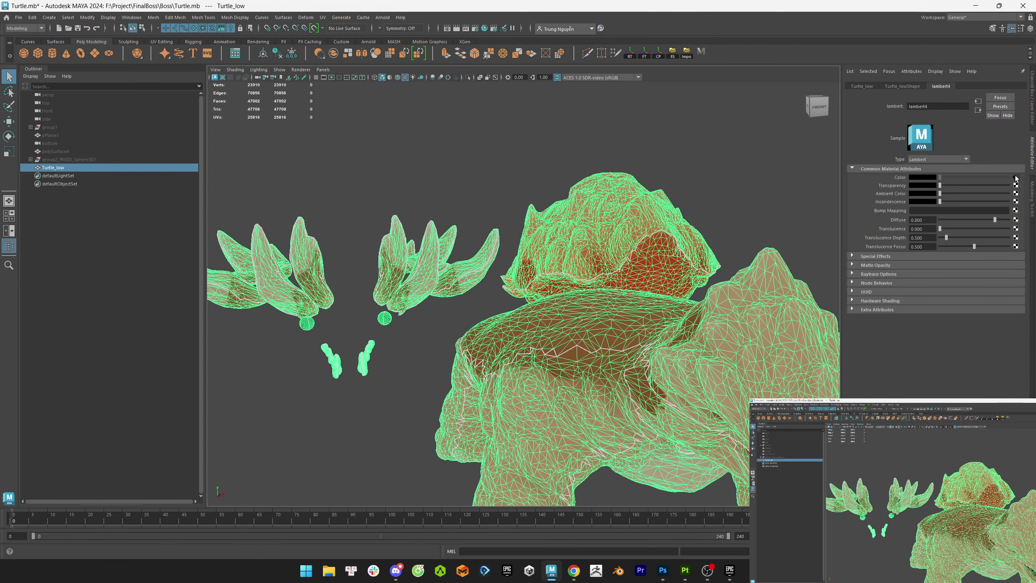
drag(965, 196, 784, 200)
click(329, 571)
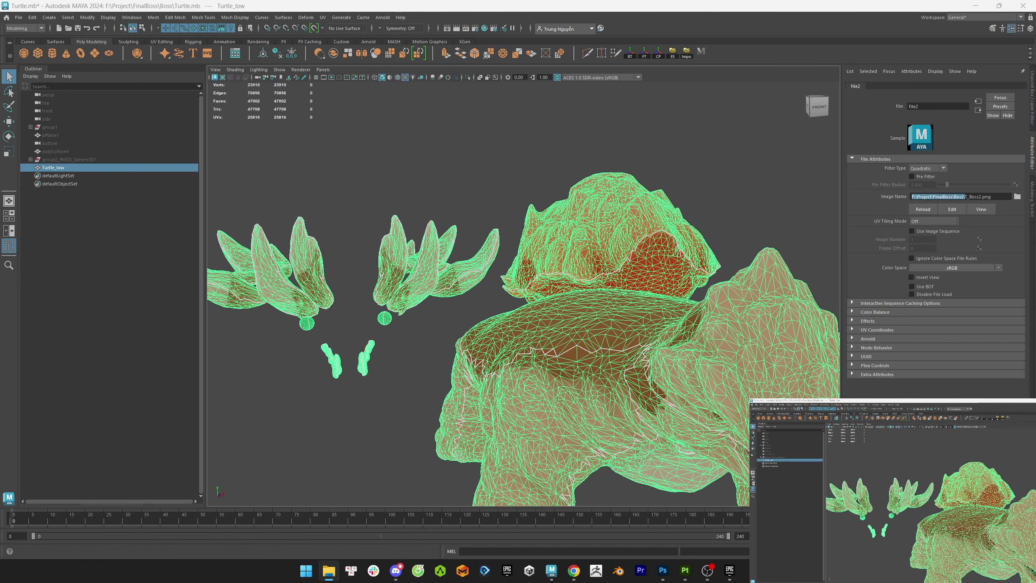
key(alt+Tab)
key(Tab)
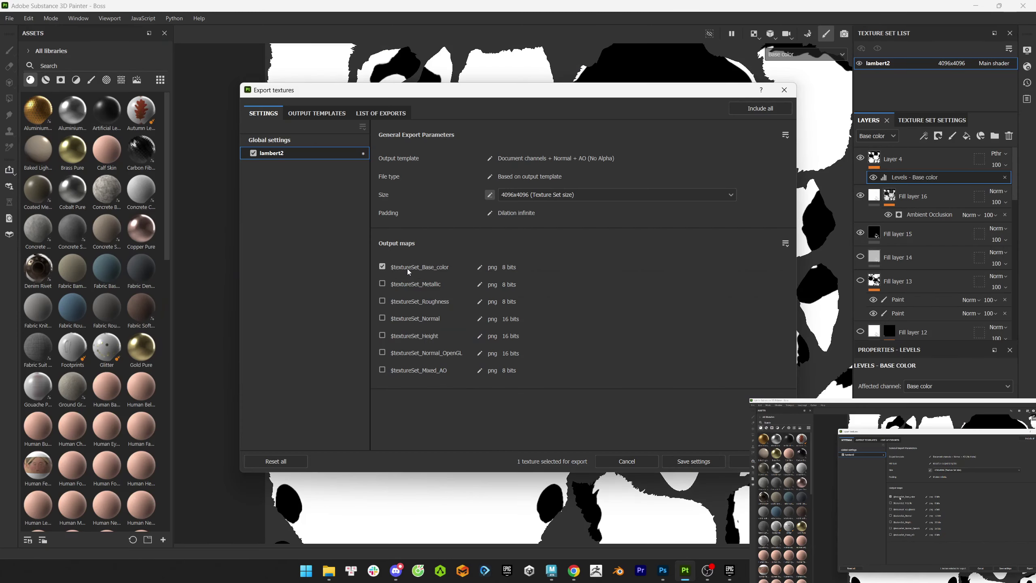
key(Return)
- In Photoshop, close Untitled-1 without saving and bring up T_Boss2
key(alt+Tab)
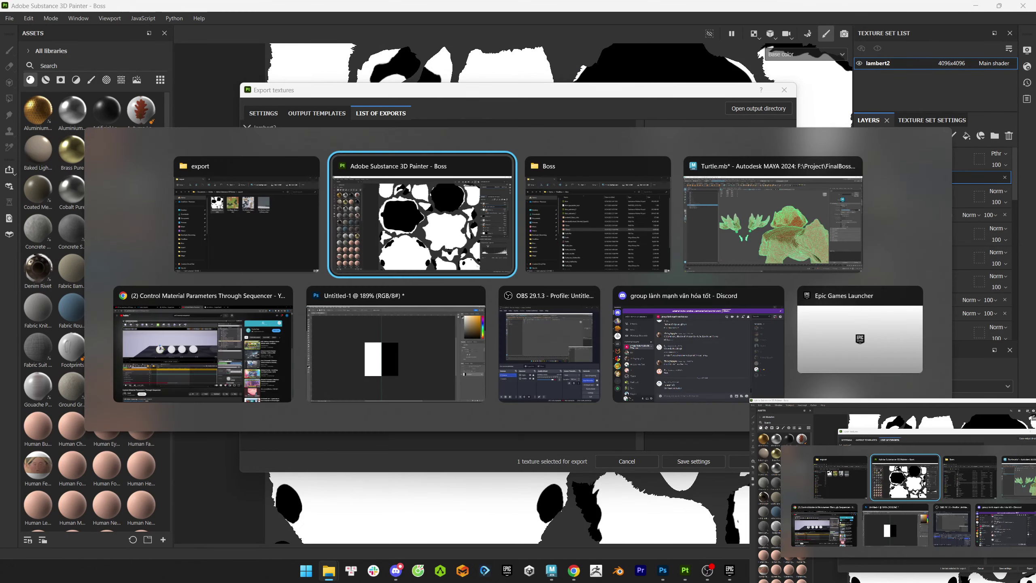
key(alt+Tab)
click(110, 38)
key(n)
key(alt+Tab)
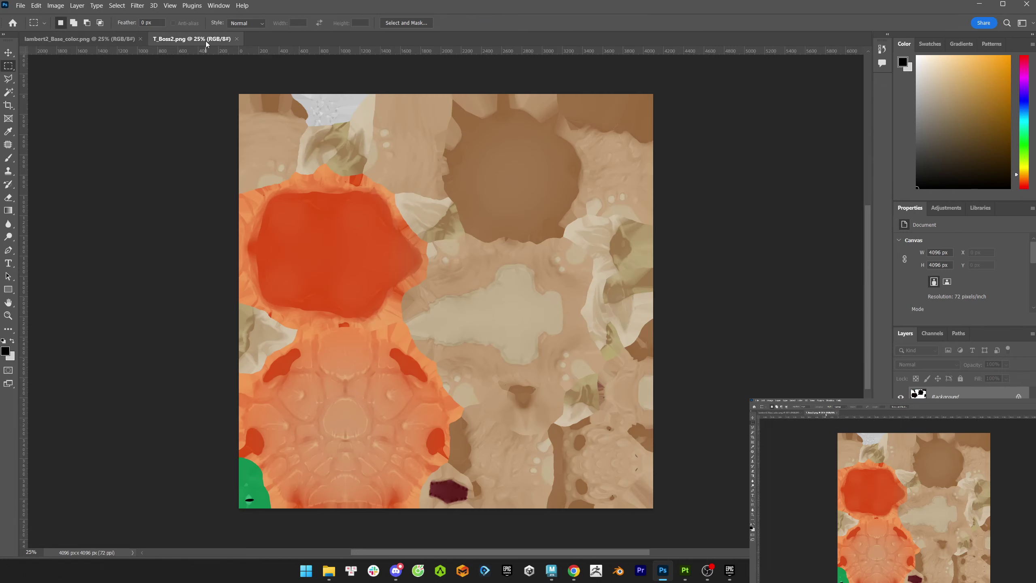
- Paste the black-and-white mask into T_Boss2, invert it, and load its white areas as a selection
key(ctrl+v)
key(ctrl+comma)
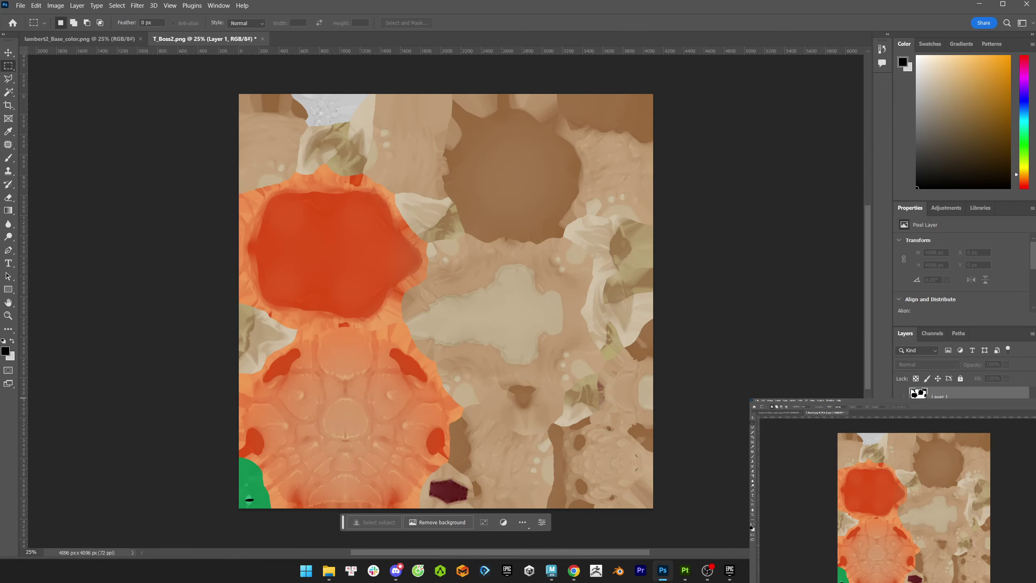
key(ctrl+comma)
key(ctrl+i)
key(ctrl+comma)
key(ctrl+comma)
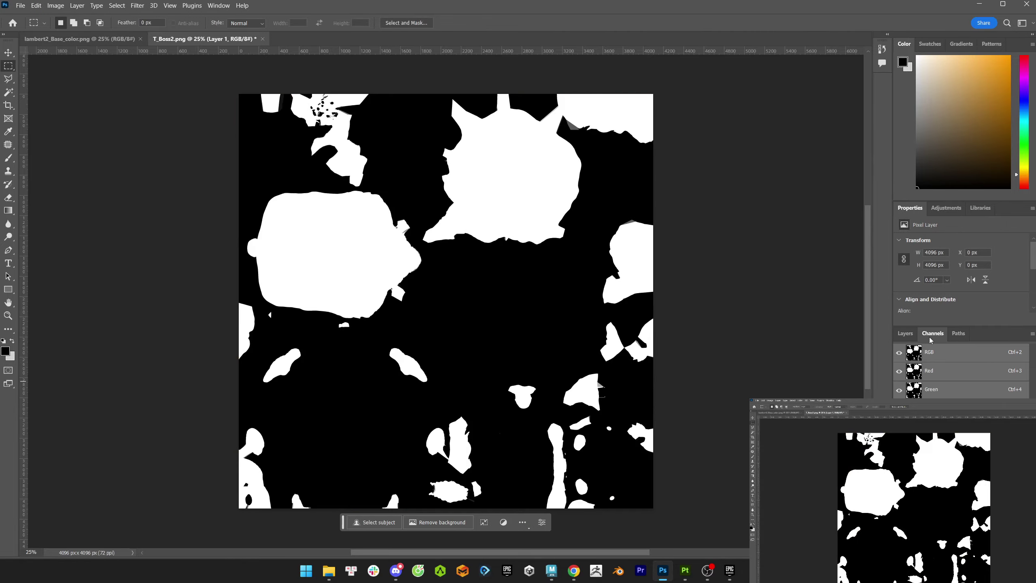
key(ctrl+alt+2)
key(ctrl+comma)
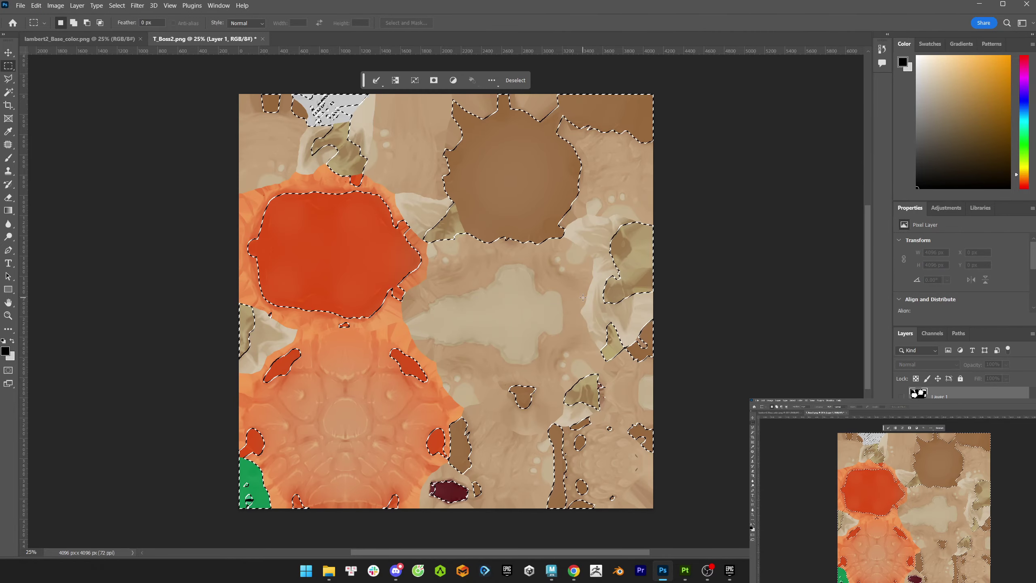
- Zoom on the brown blob region and turn the selection into a mask on Background copy
key(z)
drag(580, 204, 527, 307)
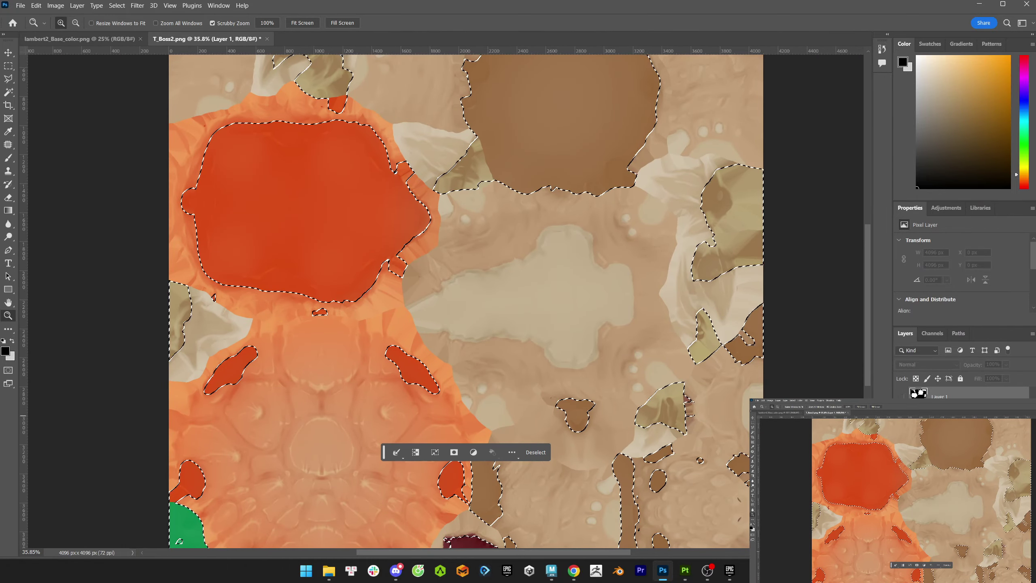
click(938, 410)
key(m)
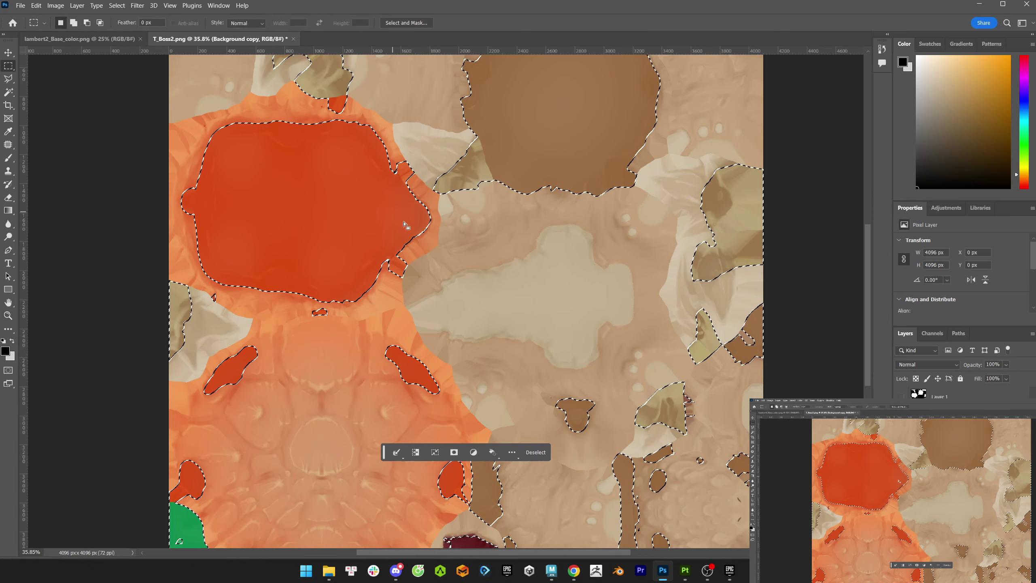
click(454, 452)
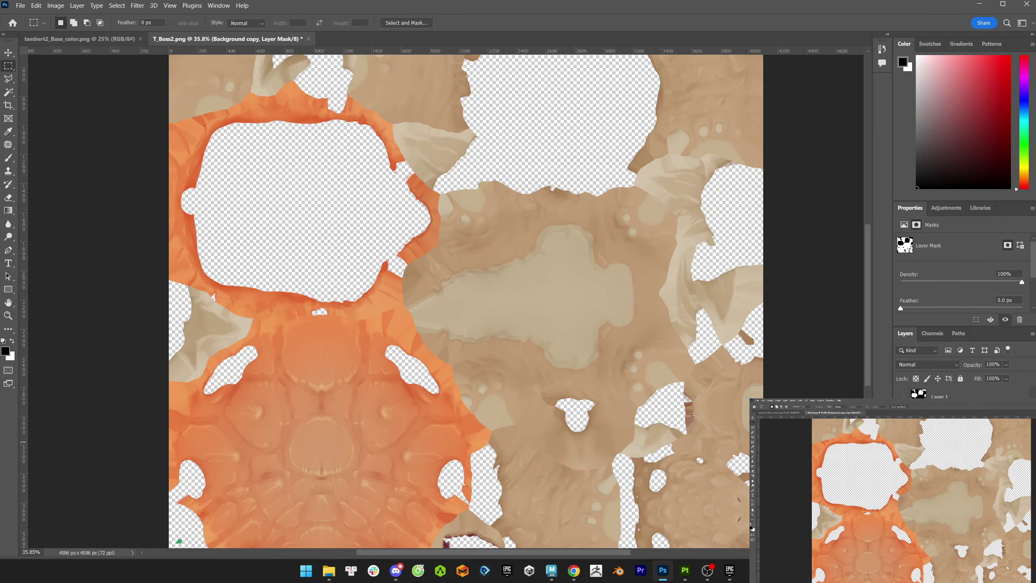
- Reload the mask shape as a selection, modify it, and deselect
key(z)
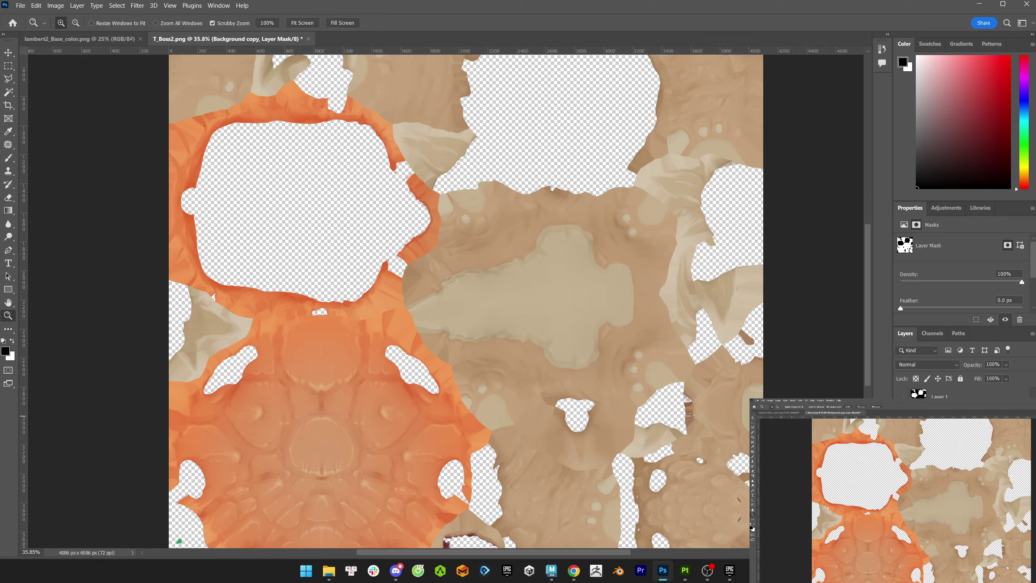
key(ctrl+shift+d)
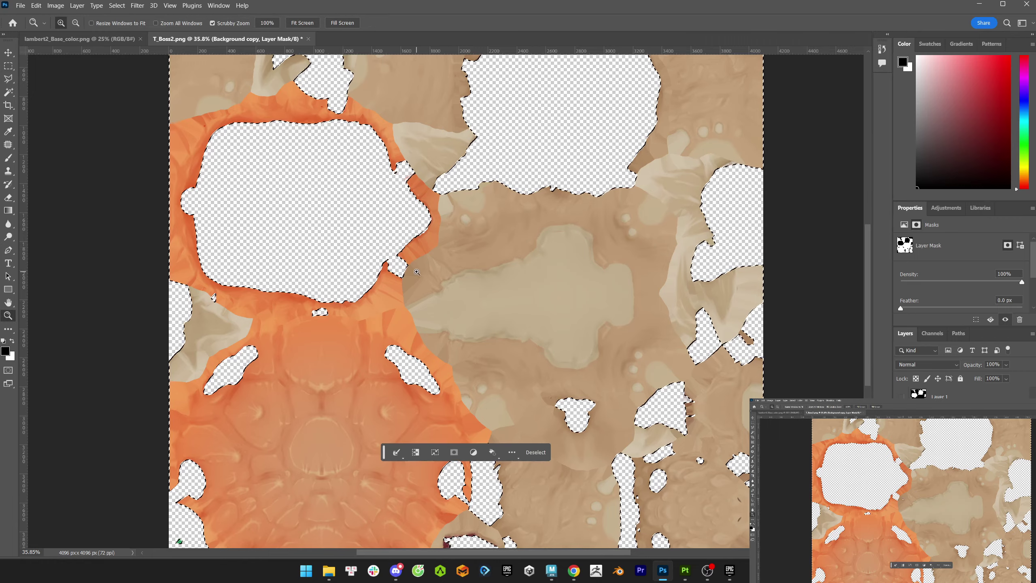
key(m)
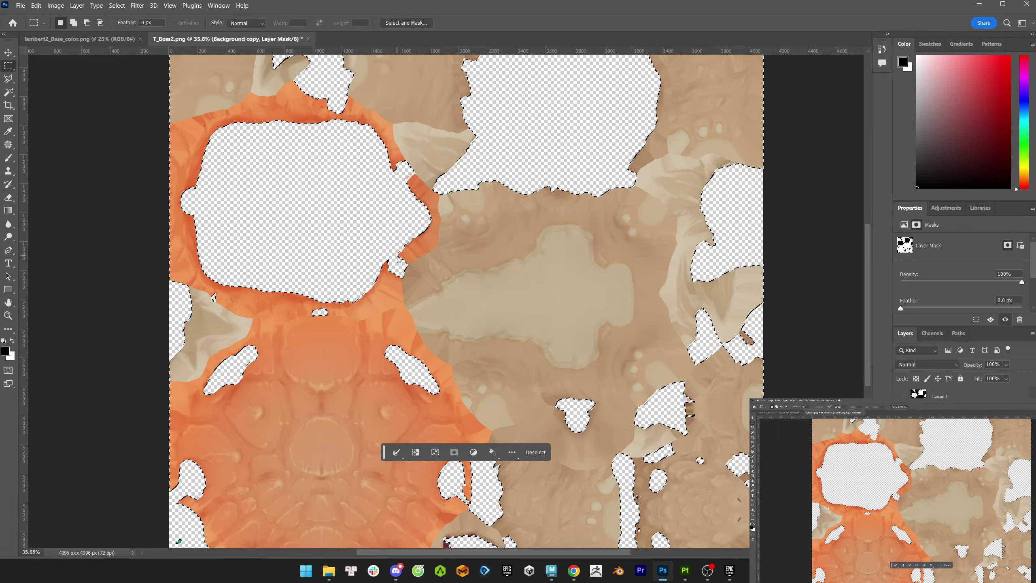
click(116, 5)
click(243, 169)
key(Return)
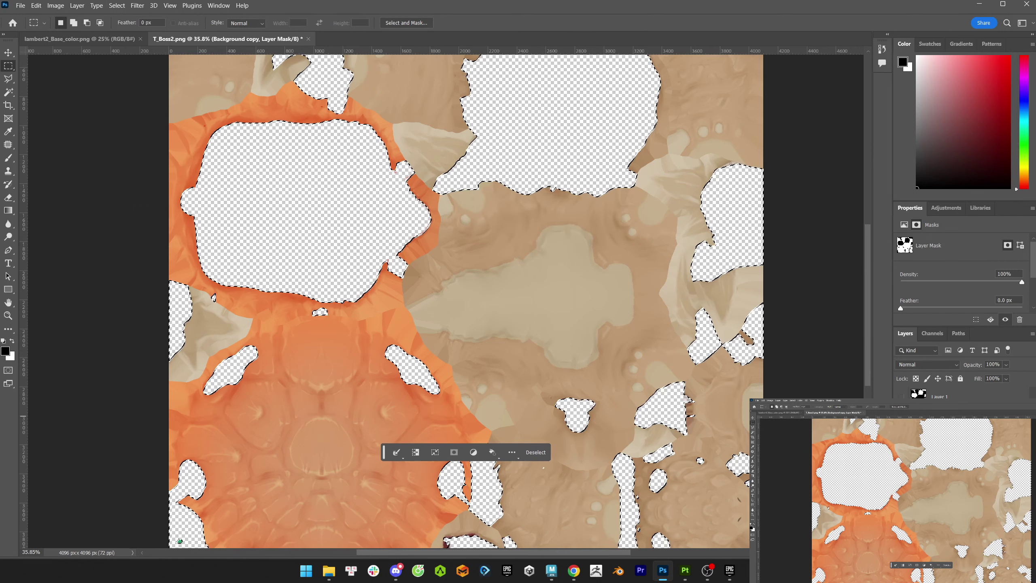
key(ctrl+d)
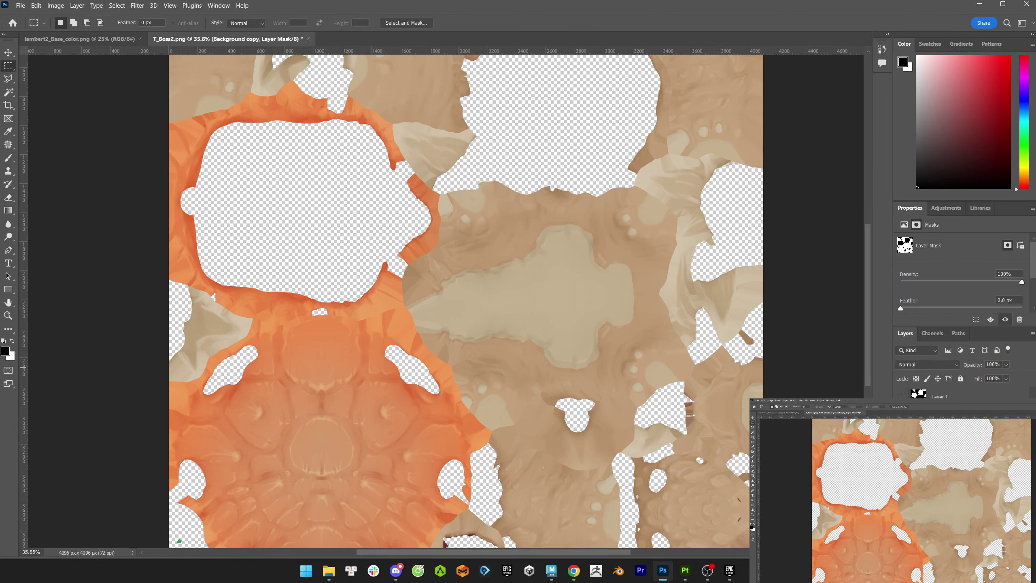
- Disable the layer mask and select the green corner region, extending it past the canvas edge
scroll(518, 302, down, 3)
ctrl+scroll(518, 302, left, 2)
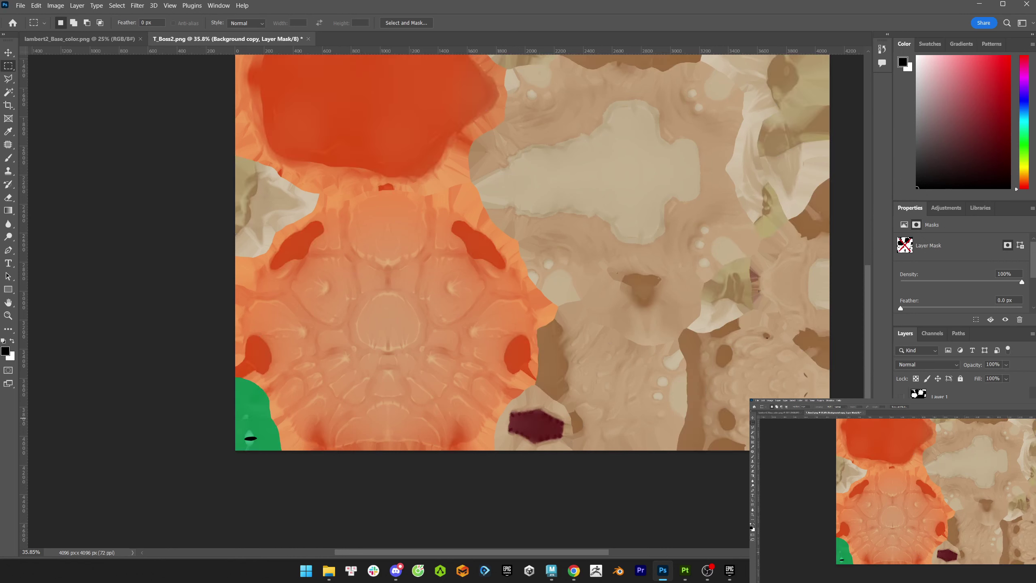
key(shift)
key(shift)
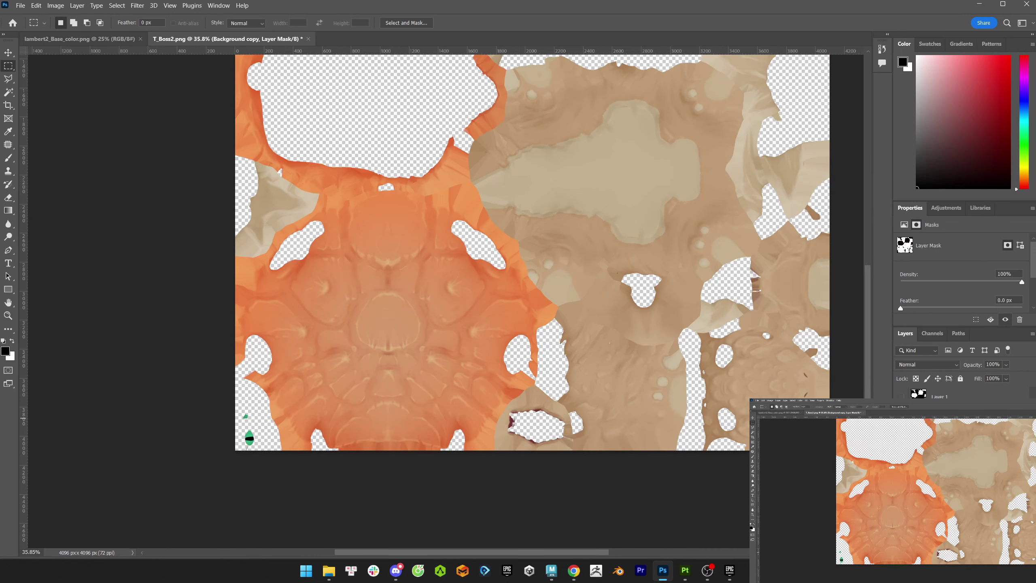
shift+click(935, 413)
key(w)
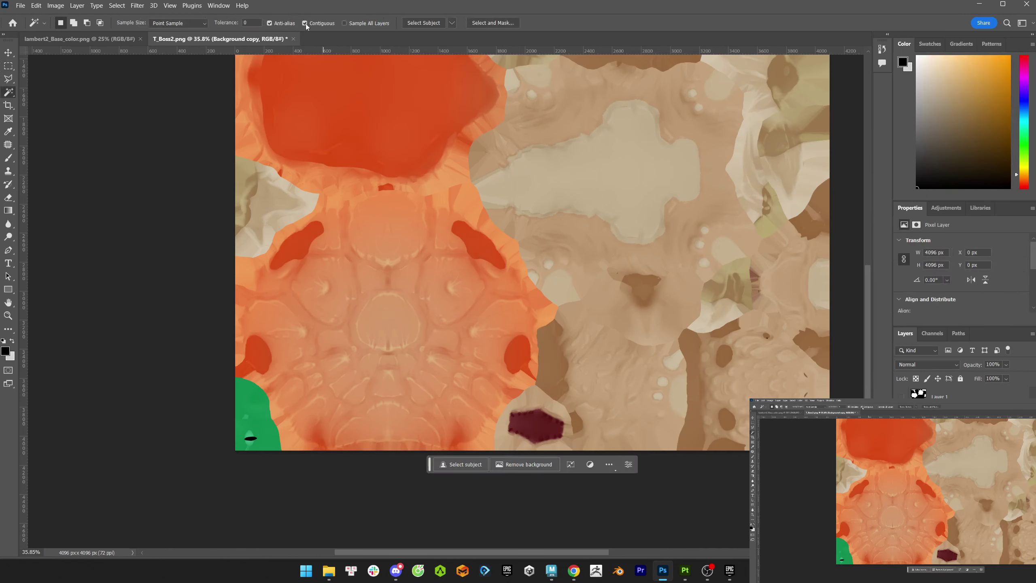
click(253, 420)
alt+scroll(251, 427, up, 5)
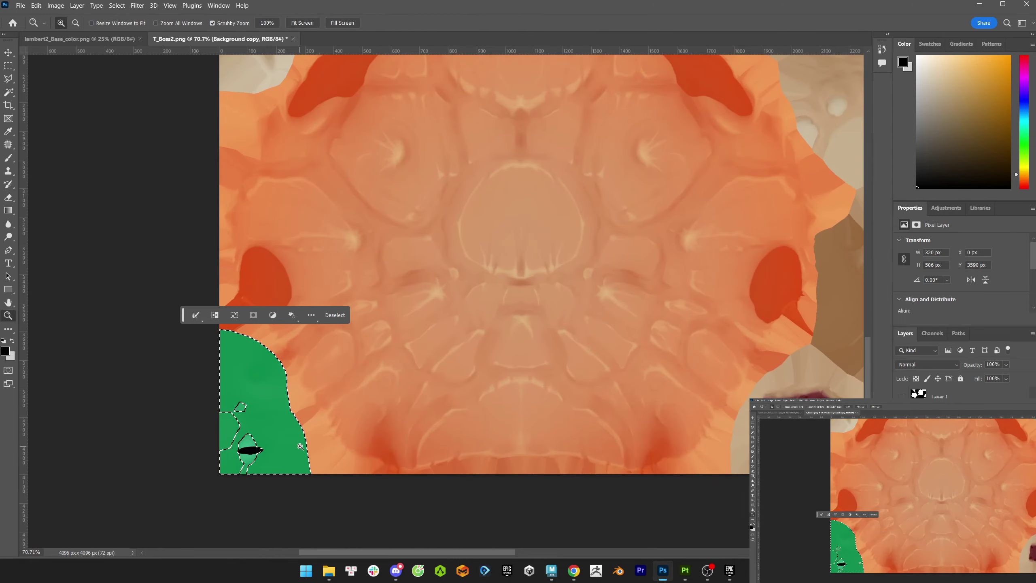
key(l)
mouse_move(208, 384)
shift+mouse_down()
mouse_move(190, 422)
mouse_move(245, 408)
shift+mouse_up()
- Add the dark red patch to the selection and reveal both areas in the layer mask
ctrl+scroll(245, 409, right, 5)
shift+drag(541, 406, 651, 400)
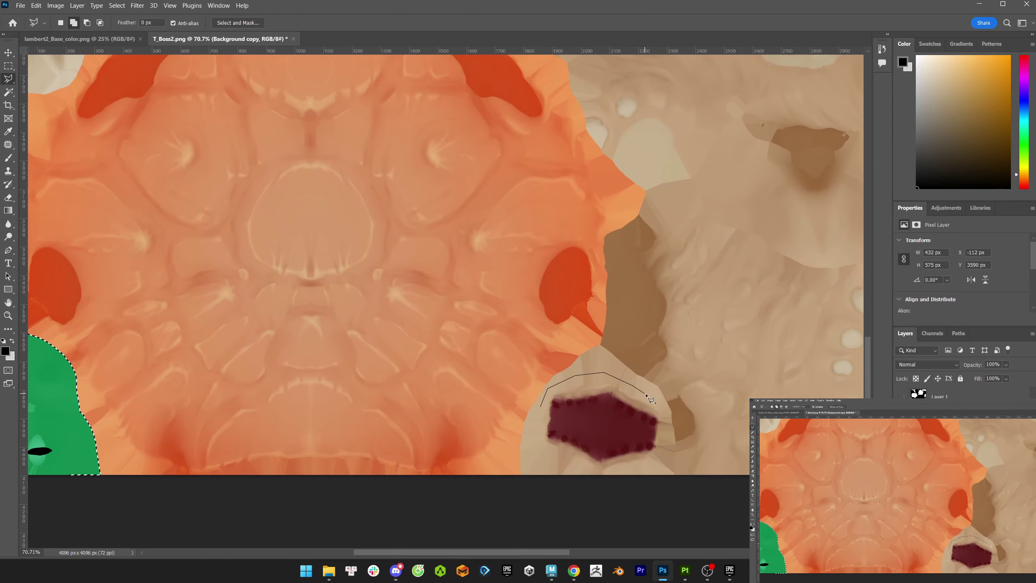
shift+drag(643, 474, 538, 445)
shift+click(919, 394)
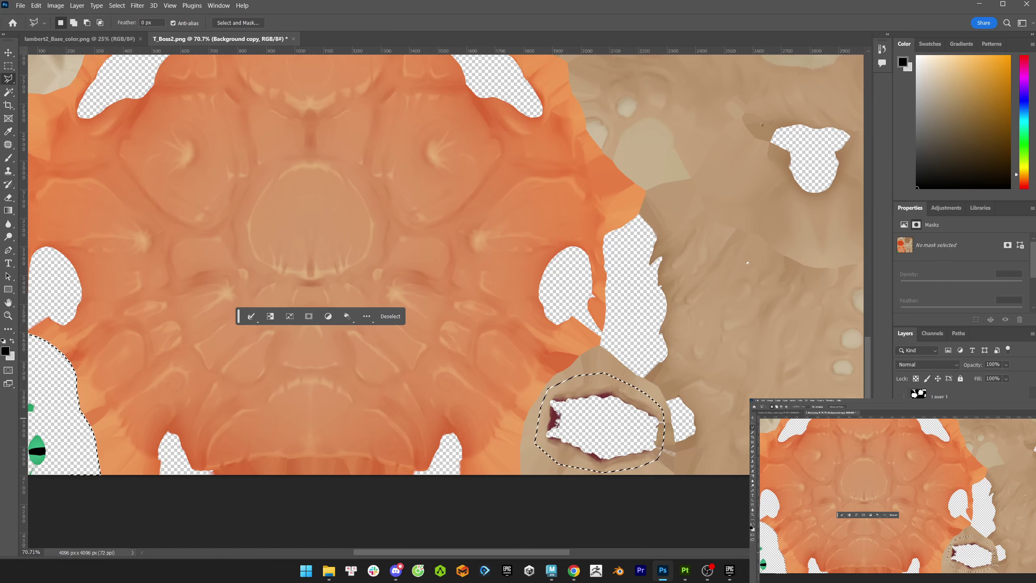
click(919, 395)
key(ctrl+BackSpace)
key(ctrl+d)
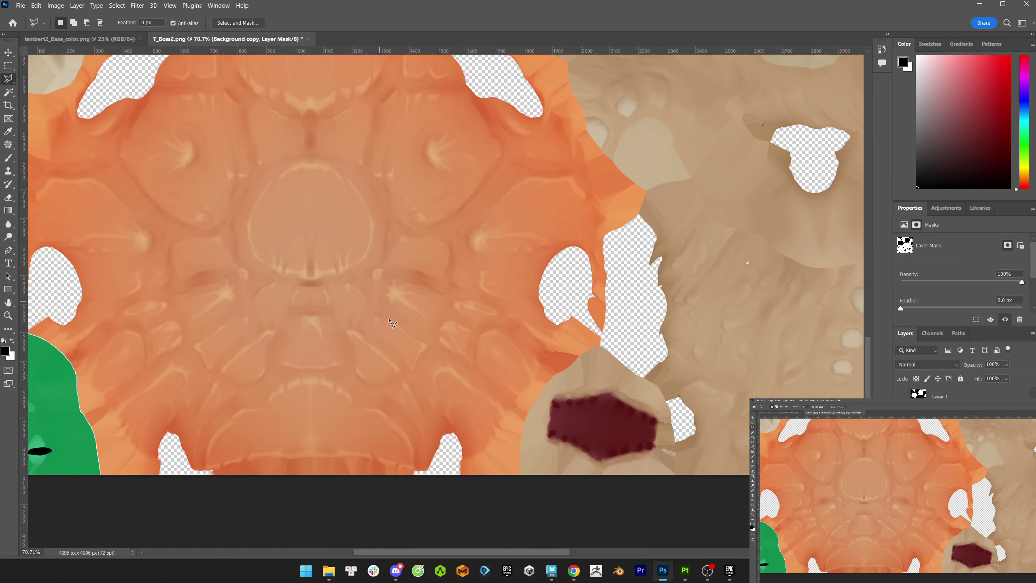
- Zoom out, compare the masked texture with the mask on and off, and stamp the visible result
key(z)
alt+scroll(407, 282, down, 5)
drag(408, 282, 359, 392)
shift+click(919, 394)
shift+click(919, 394)
shift+click(919, 394)
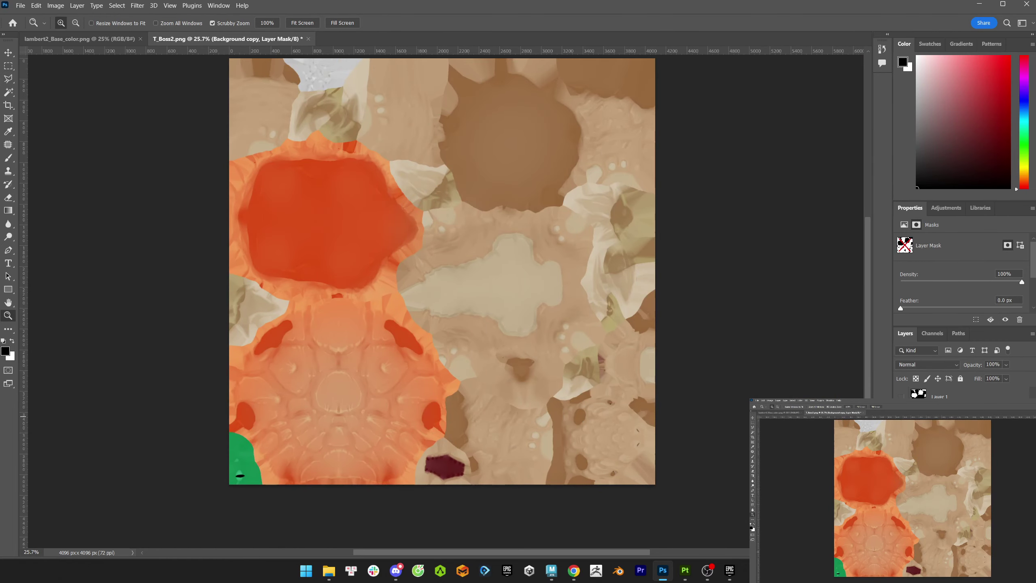
shift+click(919, 395)
shift+click(919, 394)
shift+click(919, 394)
shift+click(919, 394)
shift+click(919, 394)
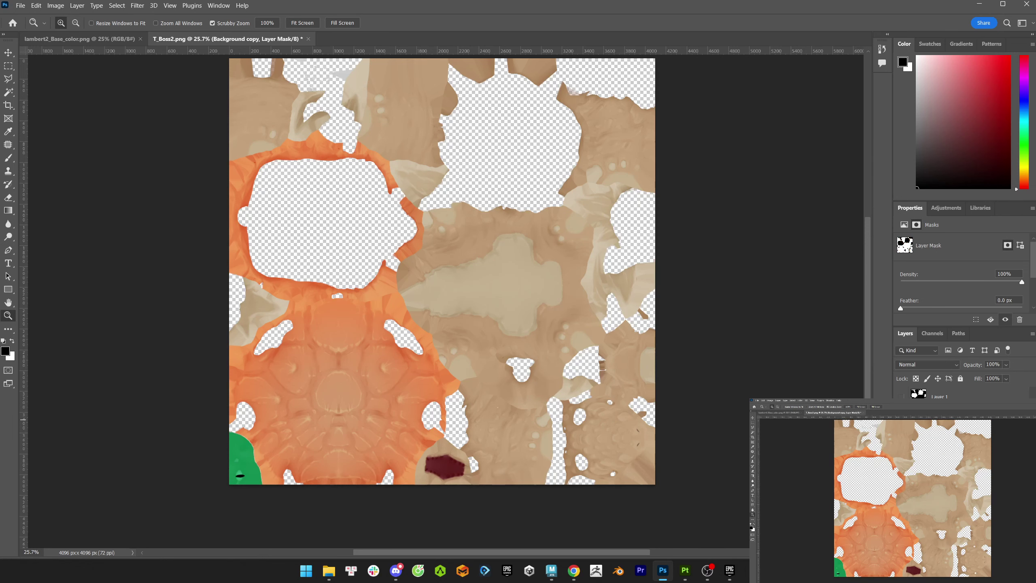
key(ctrl+j)
click(117, 5)
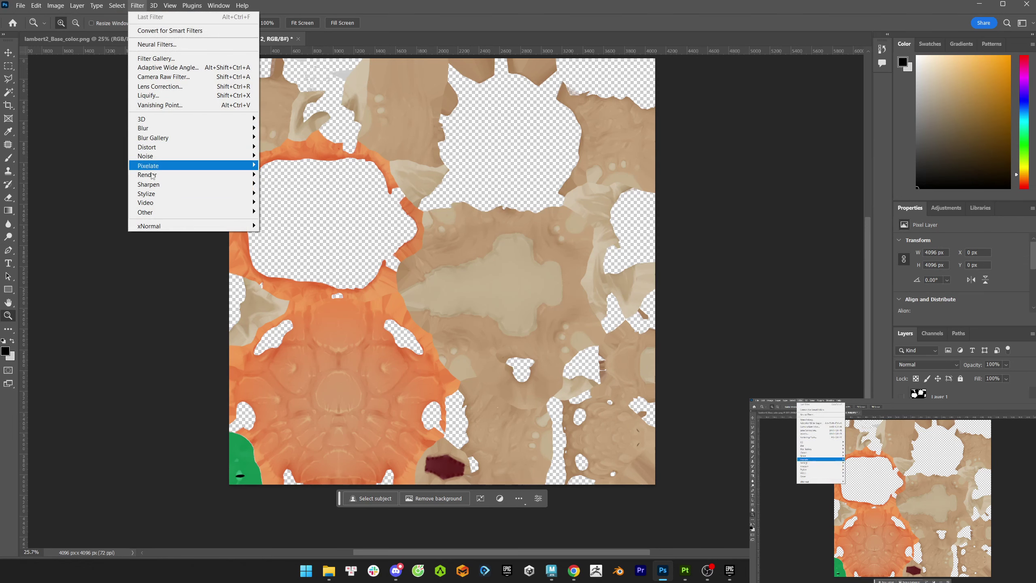
- Apply an xN Dilation pass, then delete the masked colour regions around the holes
click(302, 226)
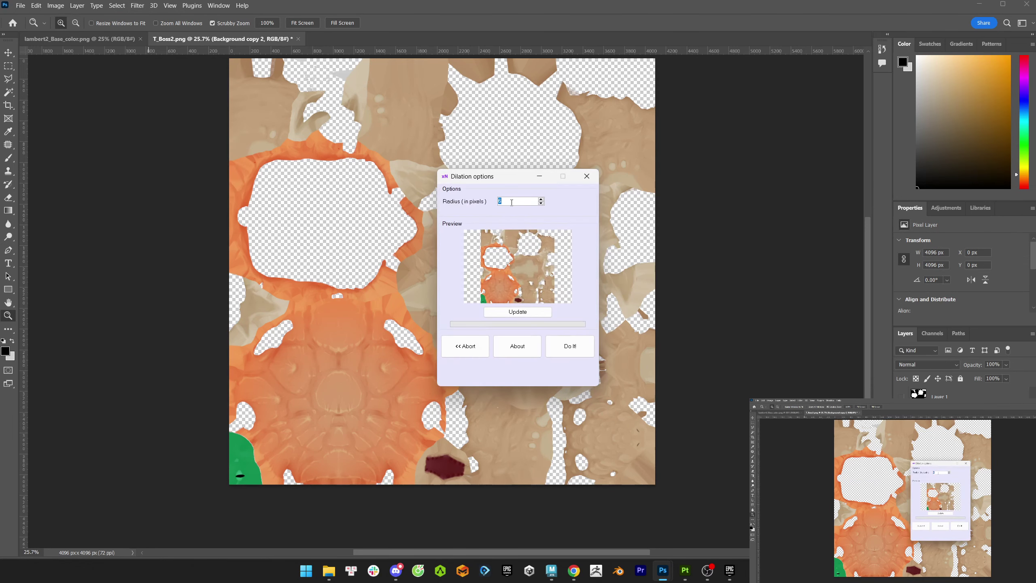
key(Return)
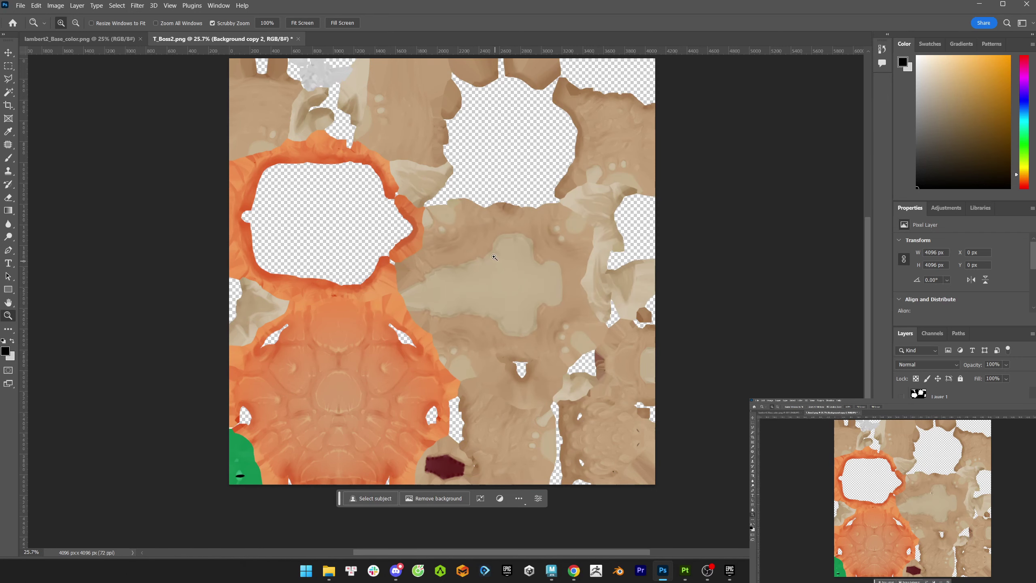
scroll(519, 137, up, 3)
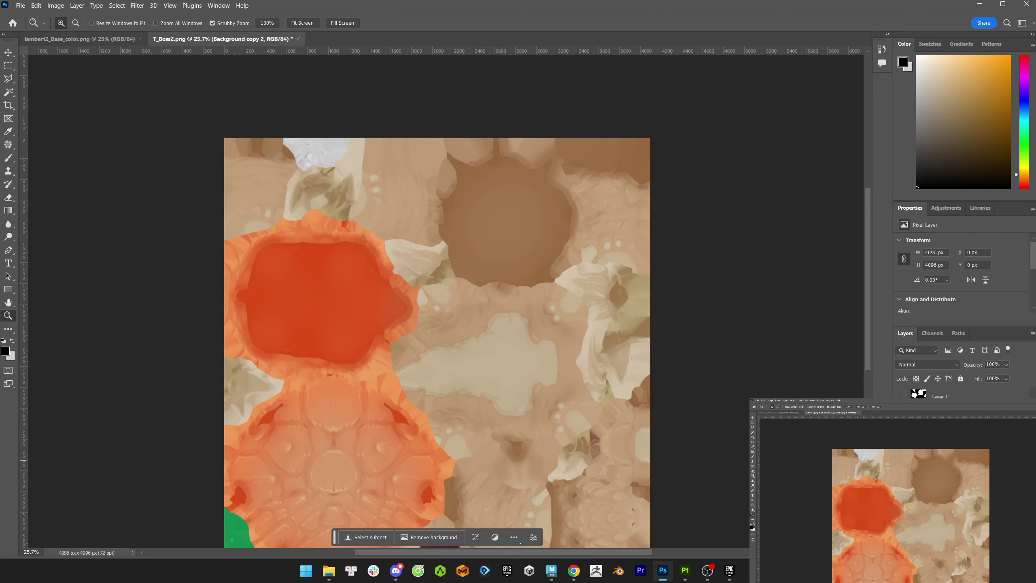
key(Delete)
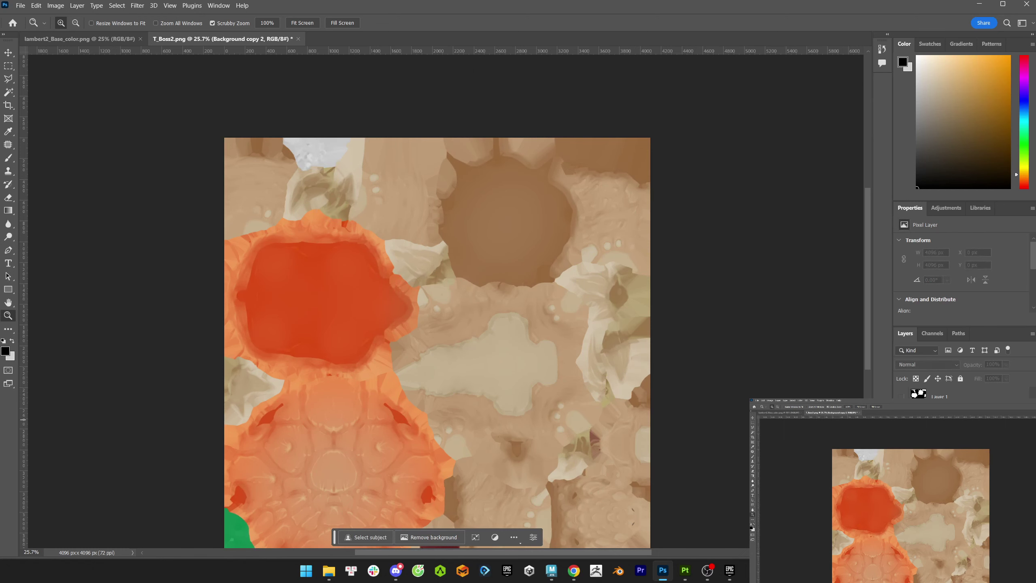
key(Delete)
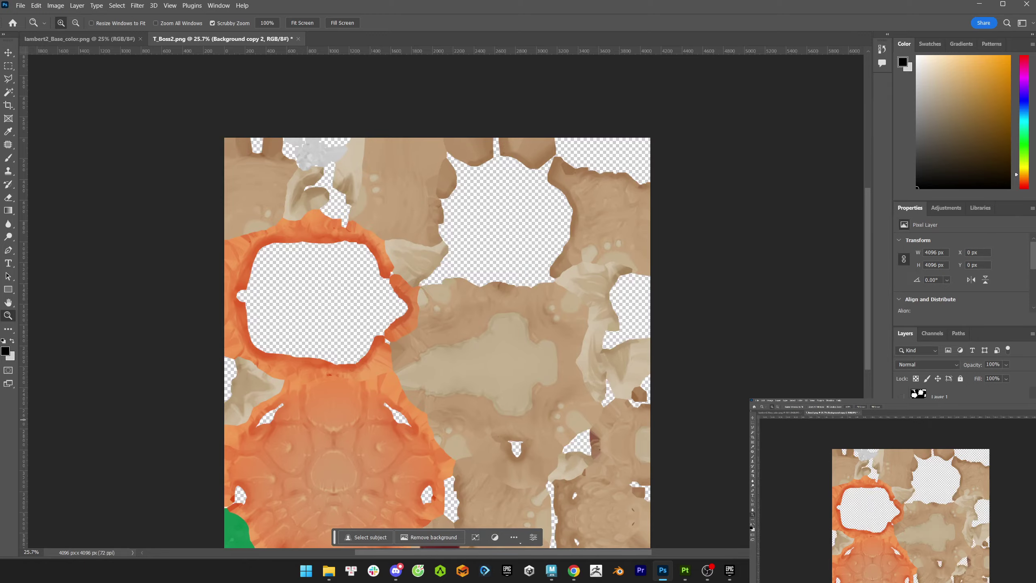
key(Delete)
- Select the layer's opaque pixels, expand the selection, delete the fringe pixels and deselect
ctrl+click(919, 394)
key(m)
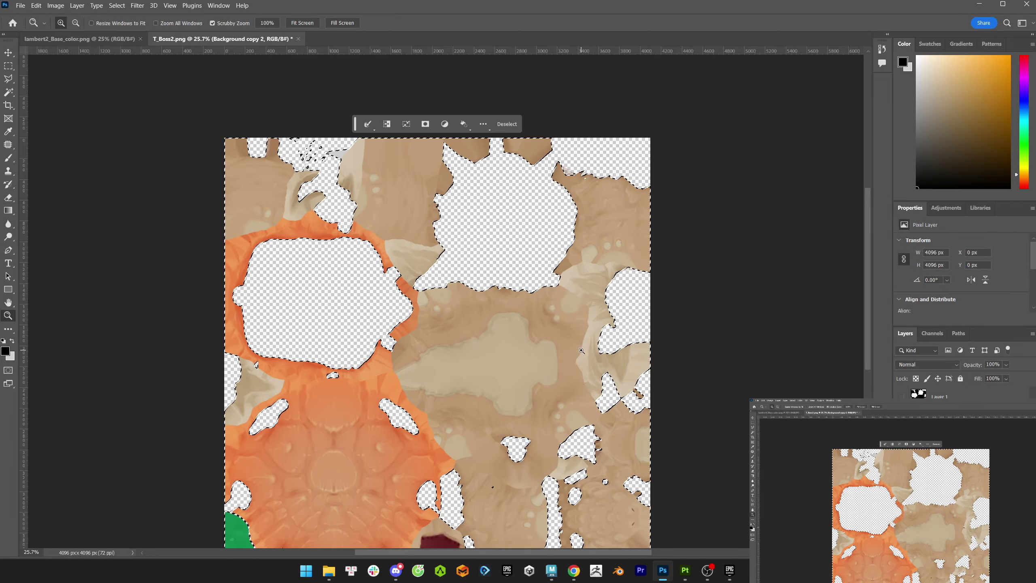
right_click(508, 258)
key(Escape)
click(117, 5)
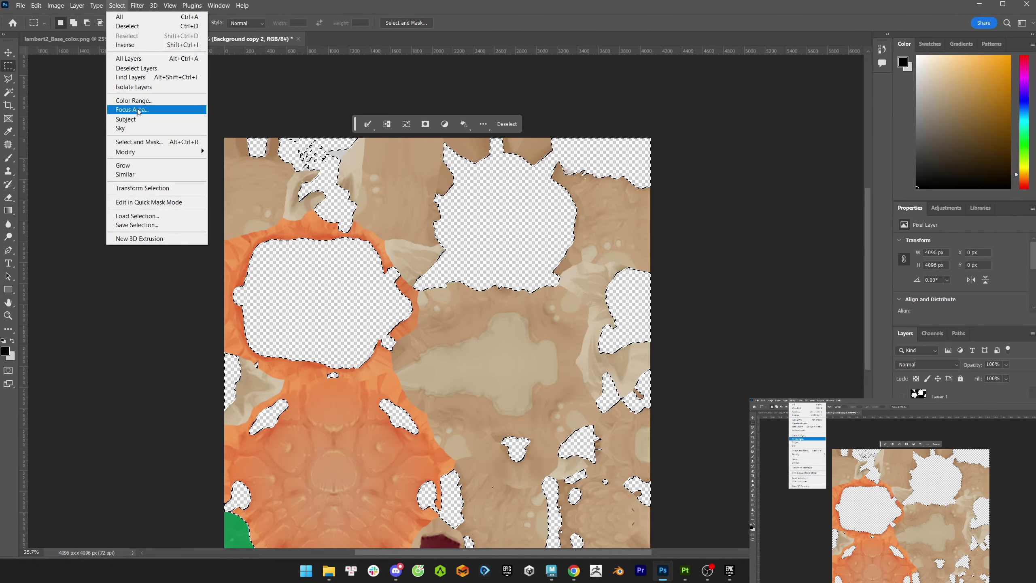
mouse_move(135, 153)
click(229, 171)
click(585, 187)
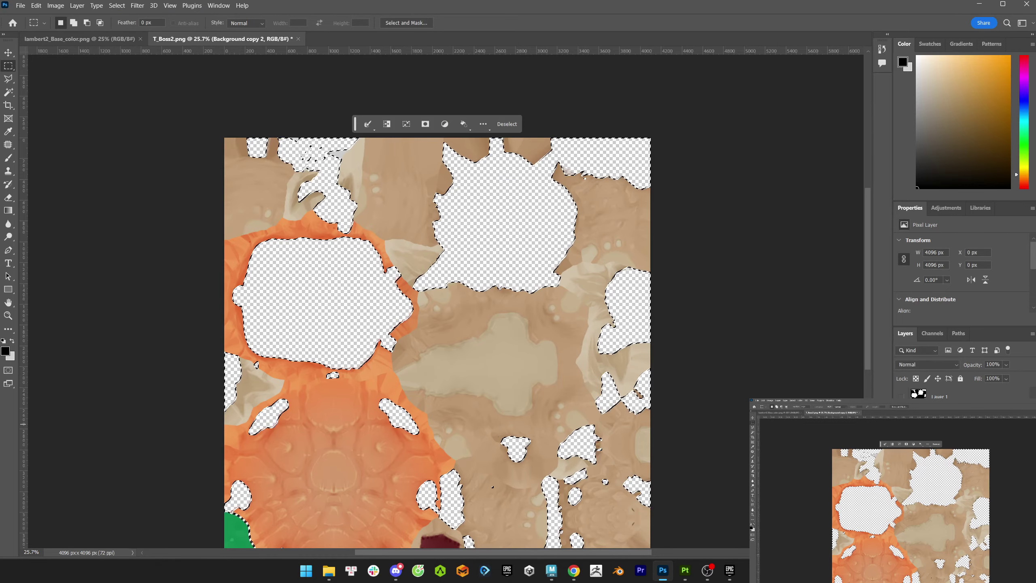
key(Delete)
key(ctrl+d)
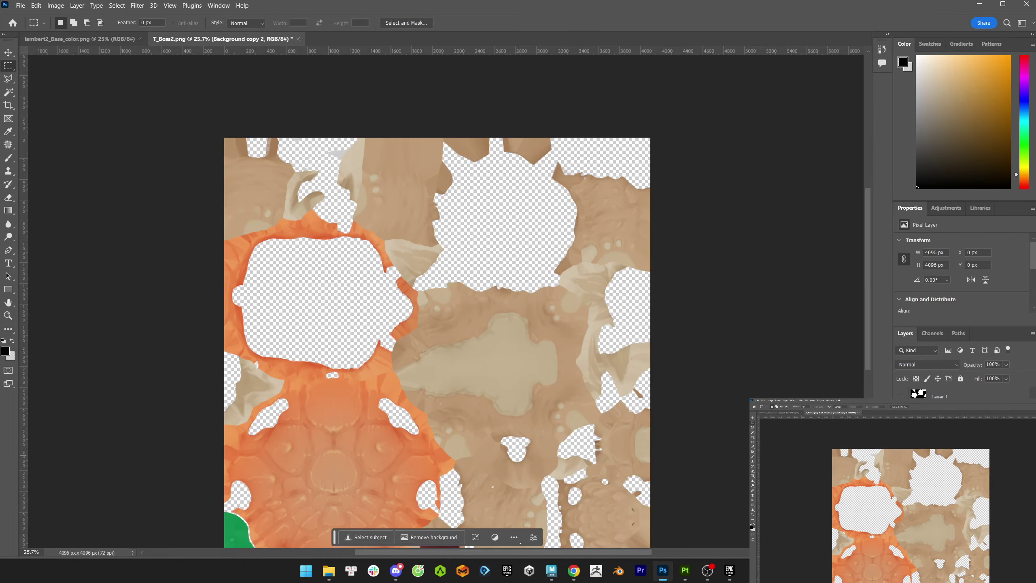
- Run xN Dilation three more times to spread edge colours into the gaps
click(129, 6)
mouse_move(196, 226)
click(294, 228)
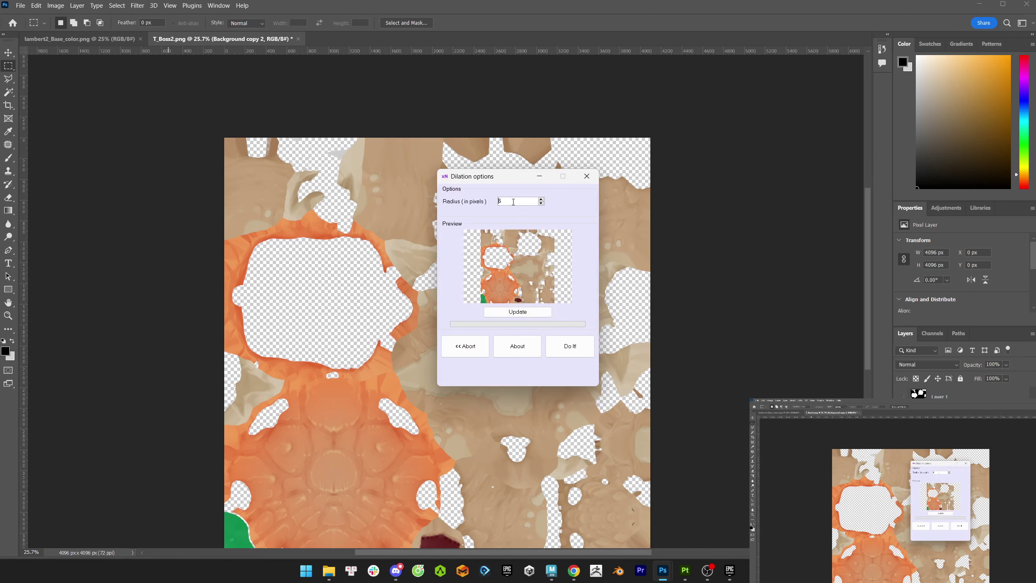
click(565, 345)
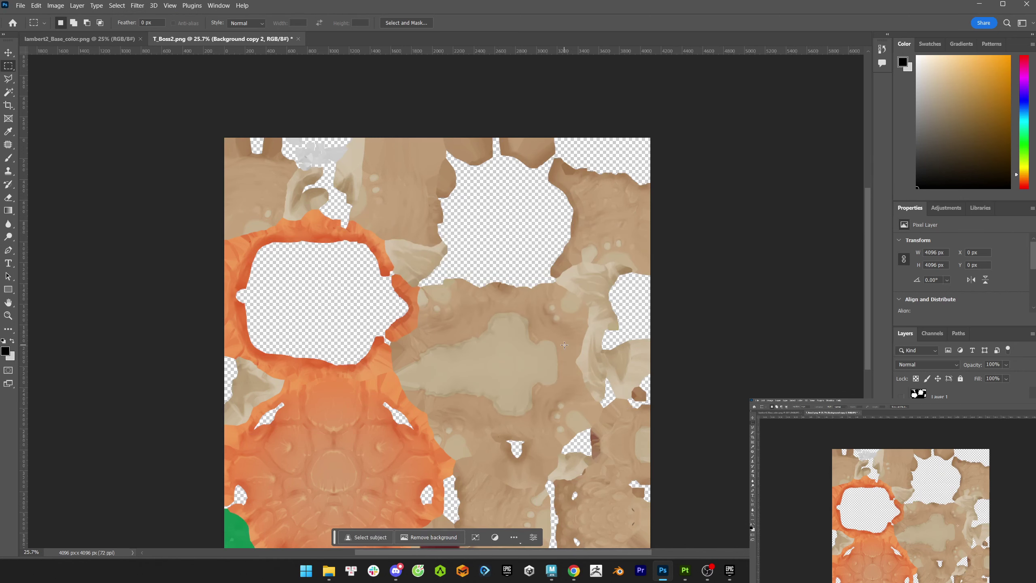
click(137, 5)
click(163, 15)
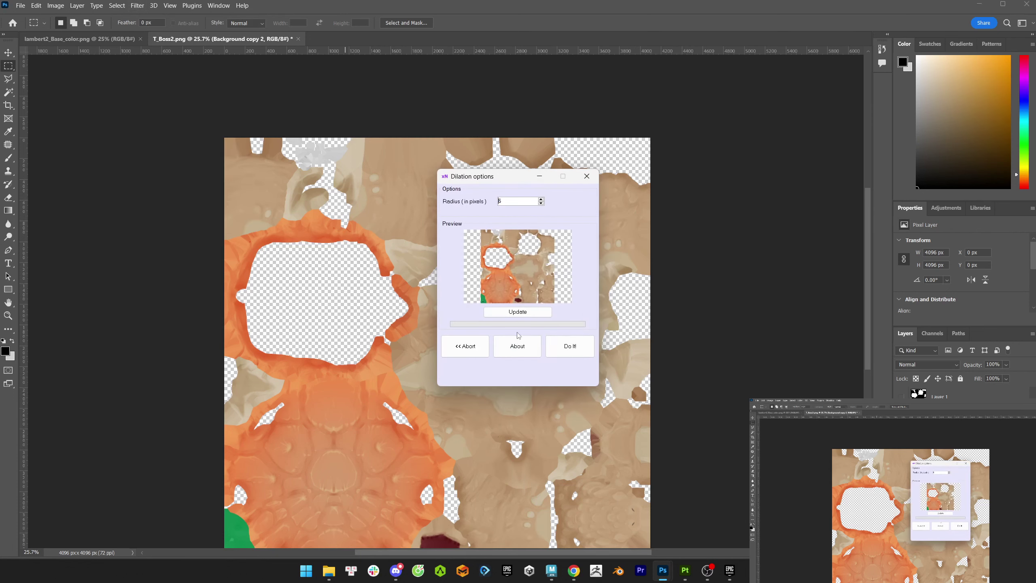
click(552, 340)
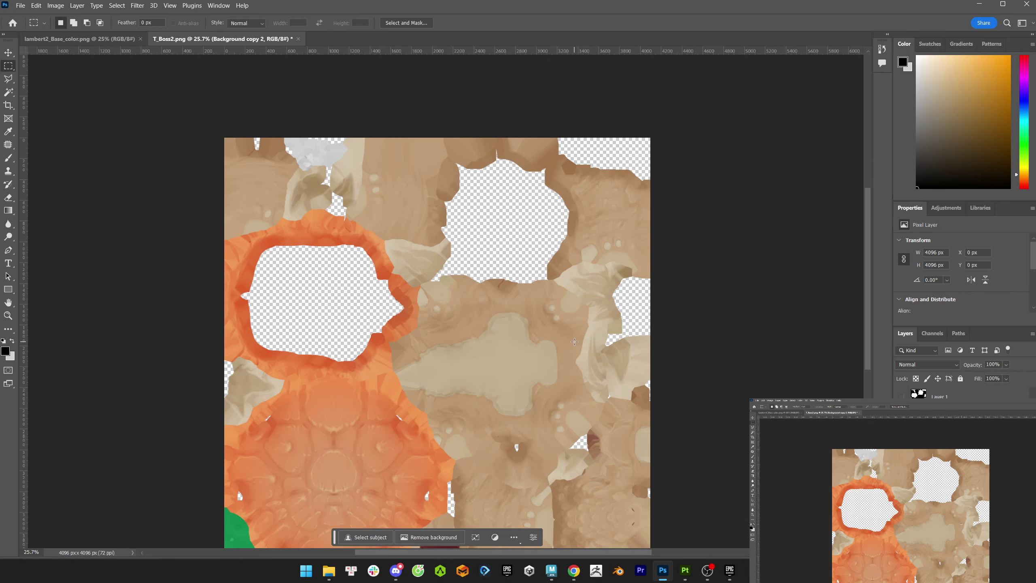
click(137, 5)
click(164, 15)
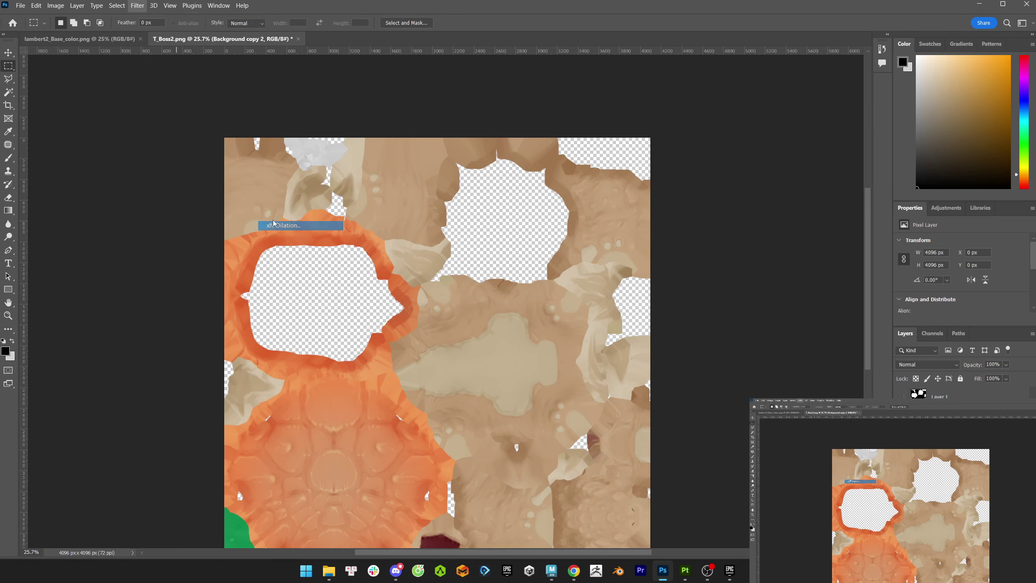
click(566, 339)
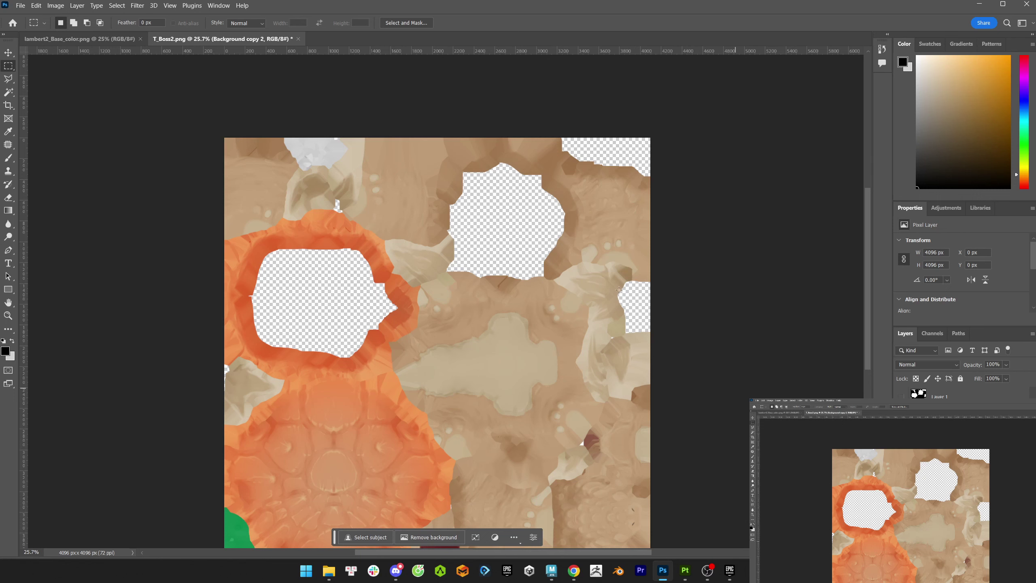
- Apply a final xN Dilation pass, then view Layer 1 to check the result
click(138, 6)
mouse_move(163, 225)
click(294, 225)
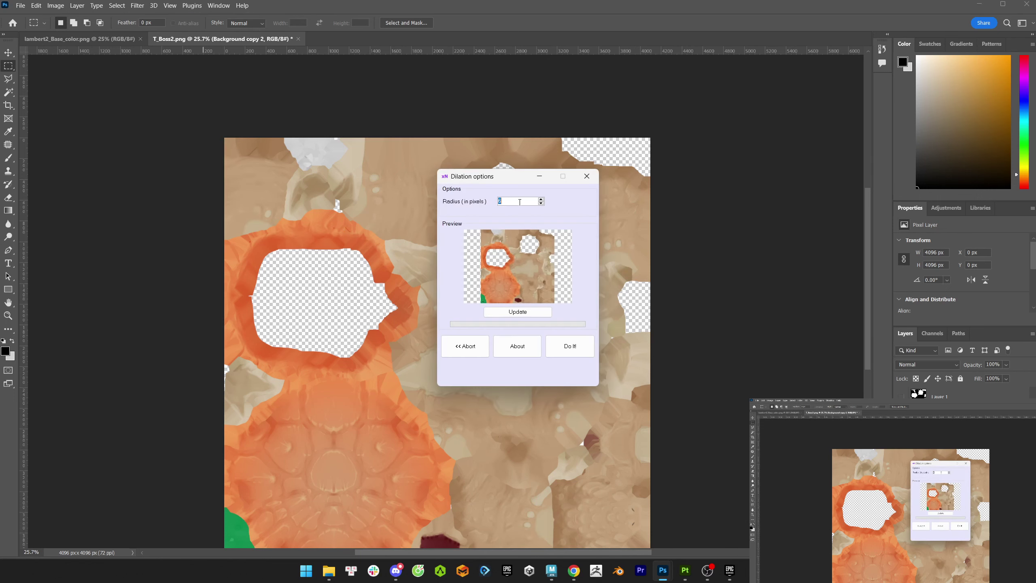
key(Return)
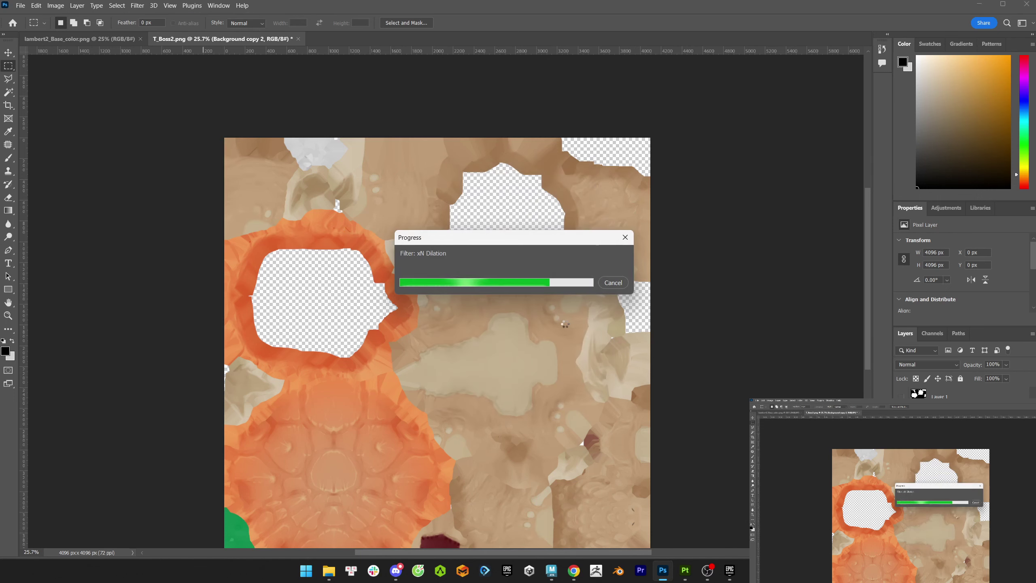
key(alt+])
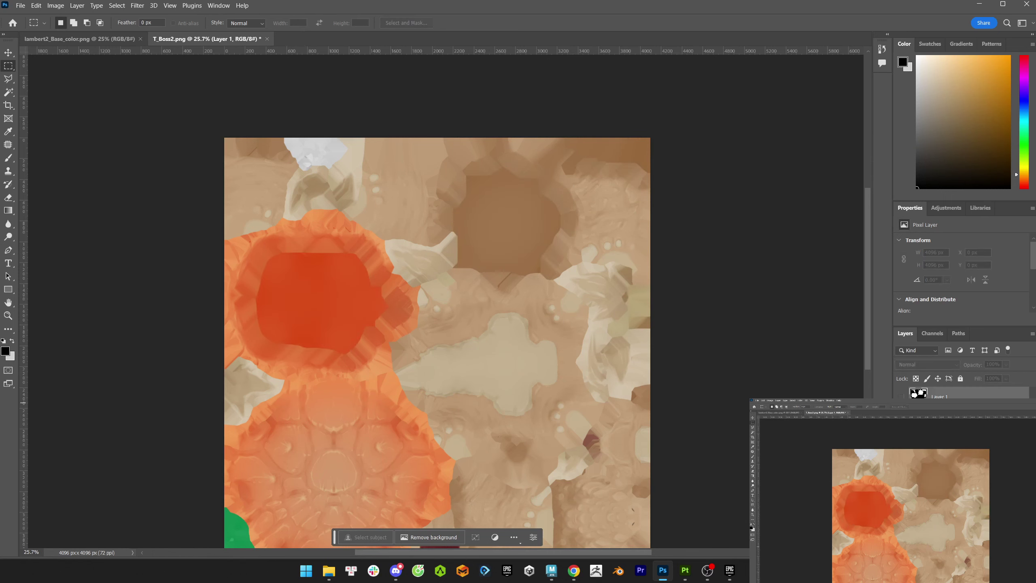
- Magic-wand the grey patch on Background and add its holes with a Polygonal Lasso
key(w)
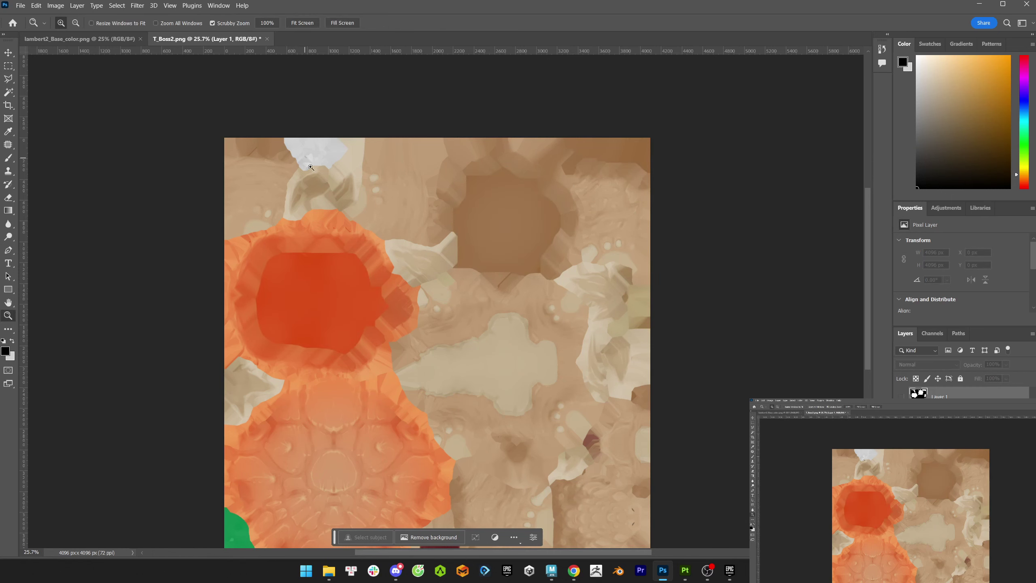
alt+scroll(318, 135, up, 5)
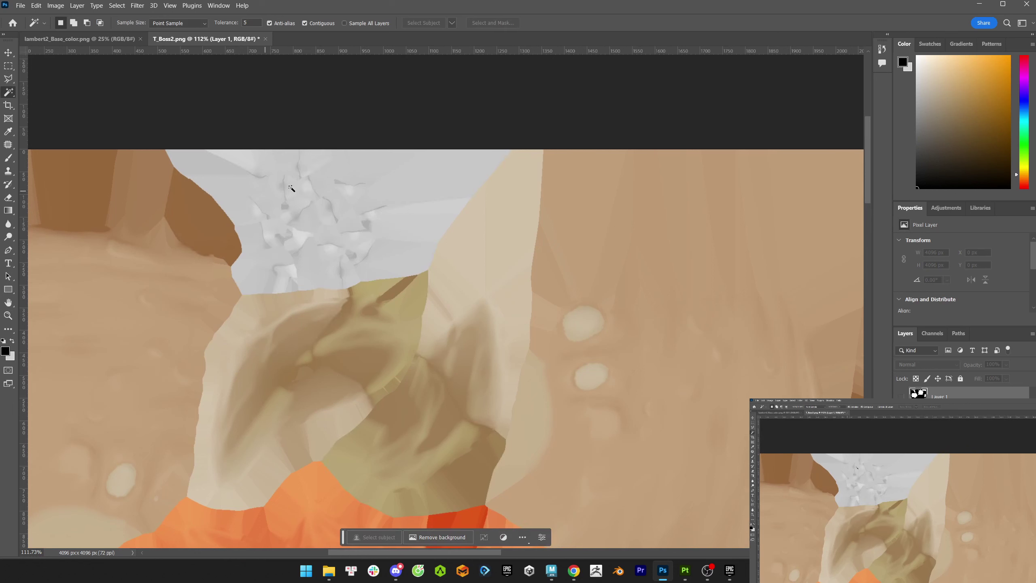
key(alt+[)
click(408, 229)
shift+click(308, 192)
shift+click(310, 220)
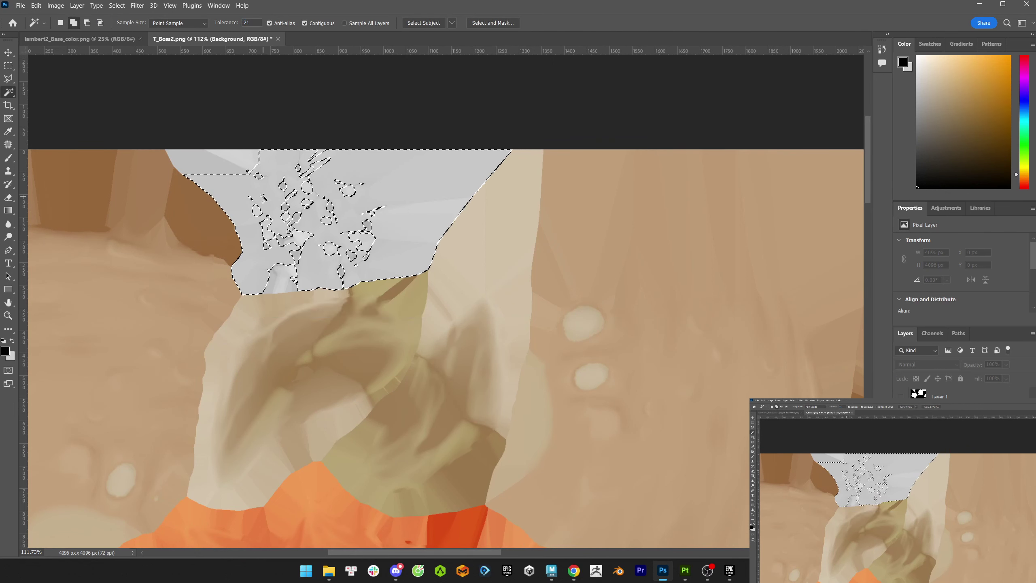
key(l)
shift+click(240, 158)
click(268, 248)
click(286, 266)
click(360, 281)
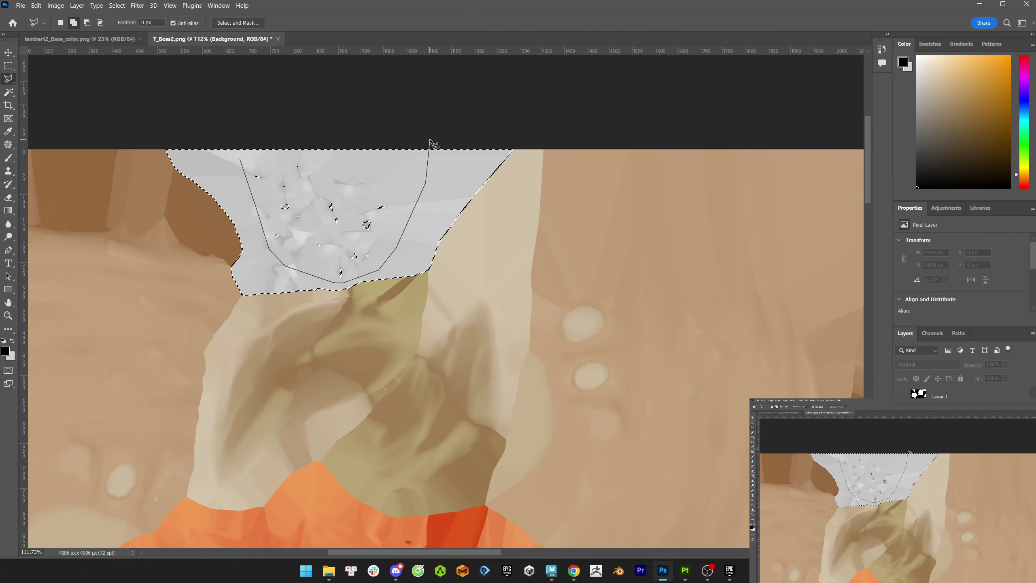
double_click(442, 139)
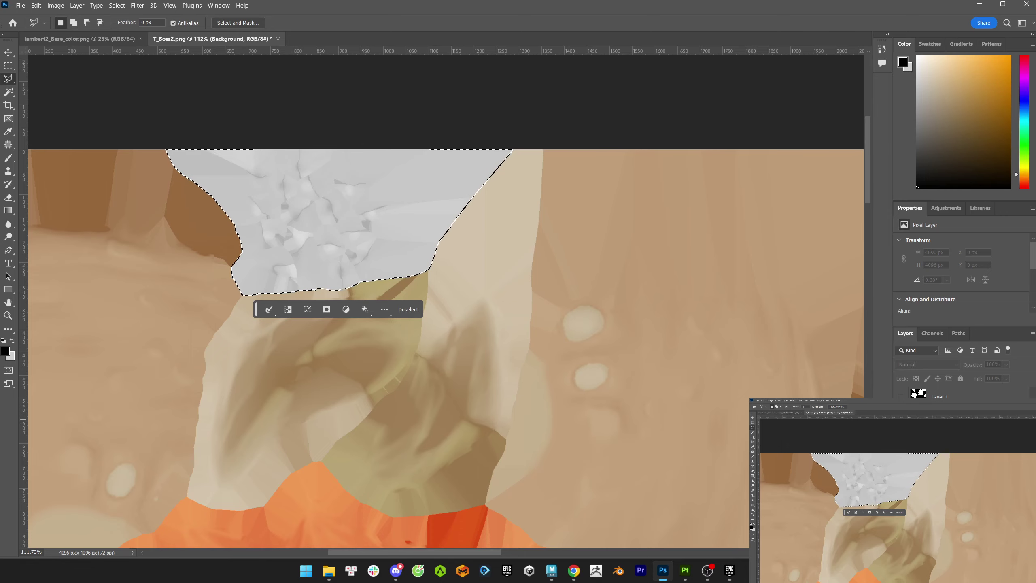
- Inspect Background copy 2, deselect, zoom out, compare layers and bring up the window switcher
key(alt+])
key(m)
right_click(346, 237)
key(Escape)
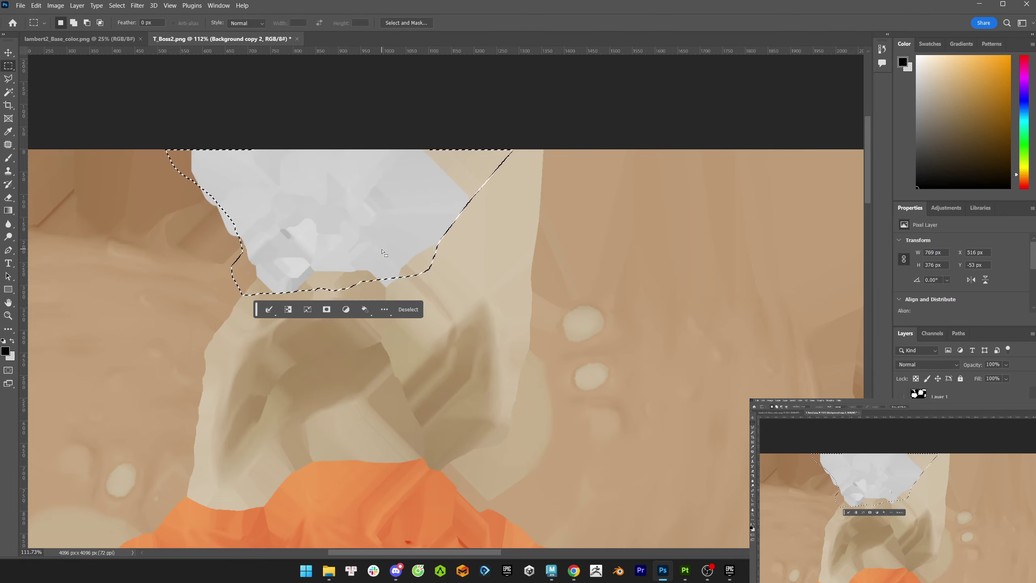
key(ctrl+d)
key(z)
alt+scroll(879, 392, down, 5)
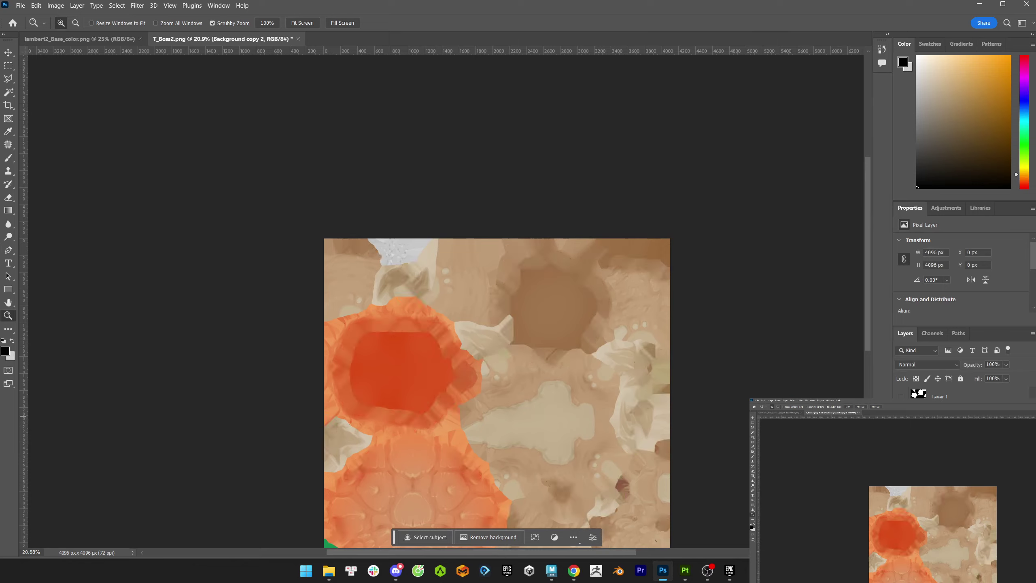
key(alt+comma)
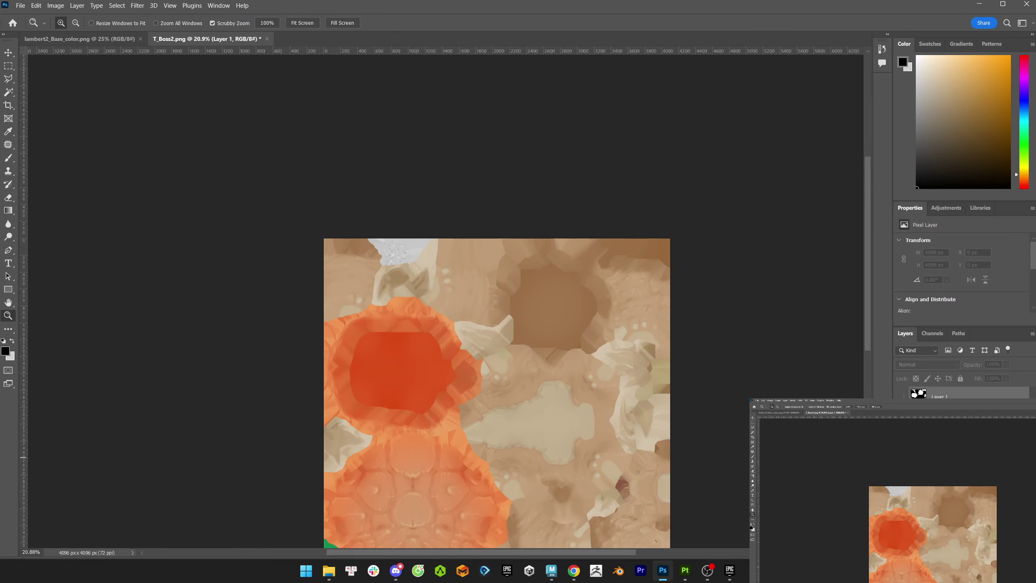
key(alt+period)
key(alt+Tab)
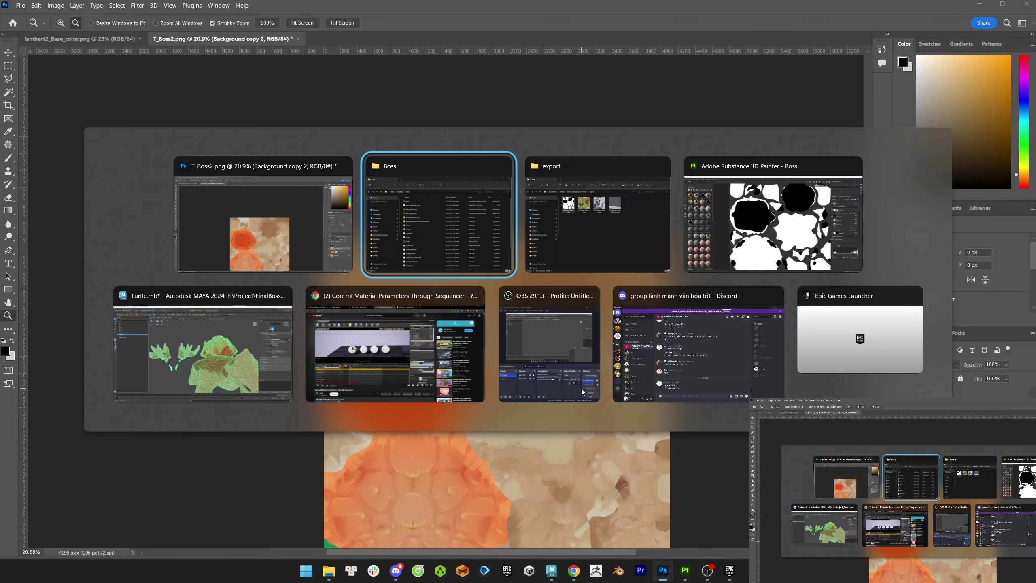
- Launch Unreal Engine 5.2.0 from the Epic Games Launcher and load the BossFight_Contest level
click(730, 571)
click(415, 84)
click(851, 84)
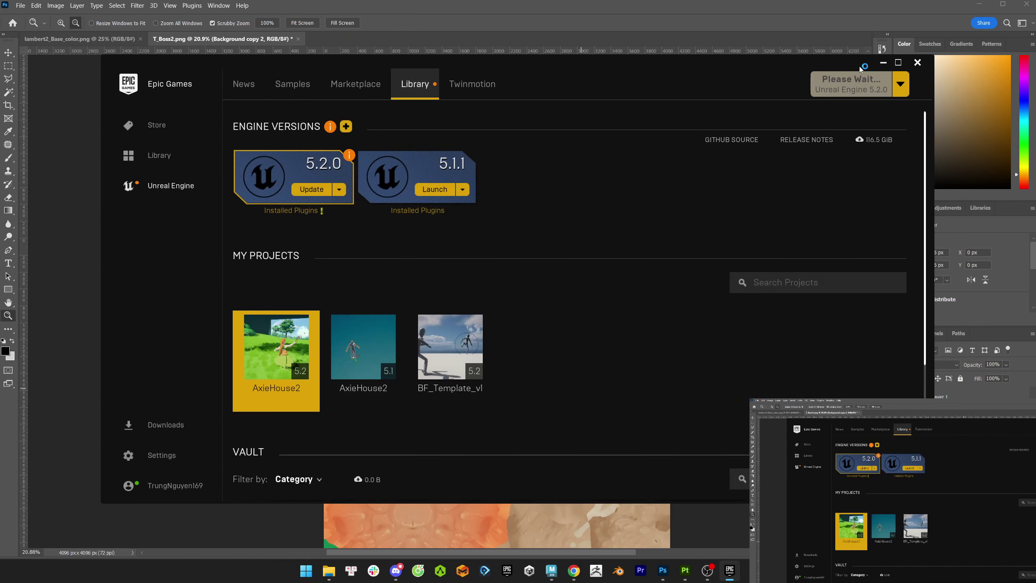
click(883, 62)
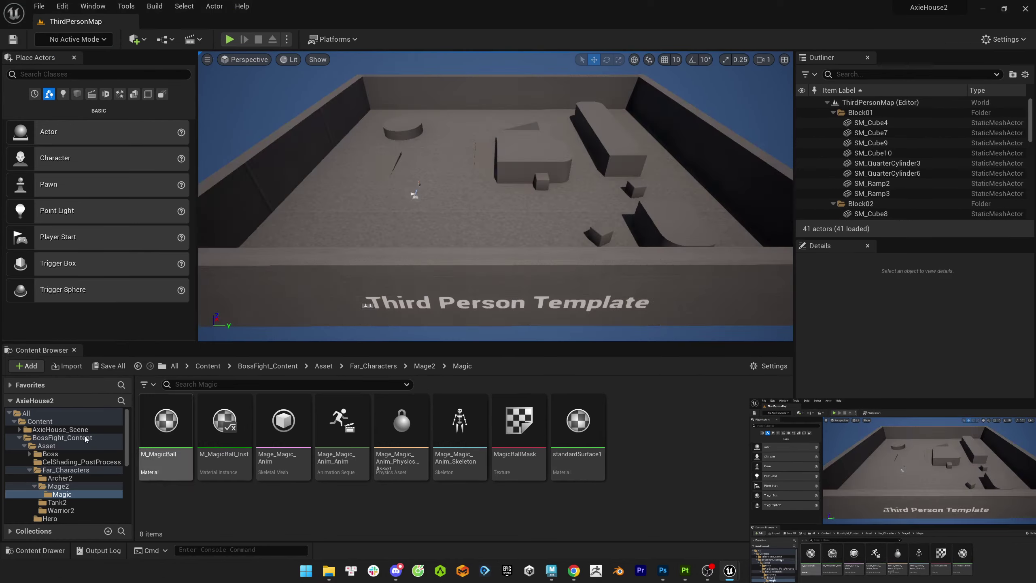
click(39, 6)
click(245, 80)
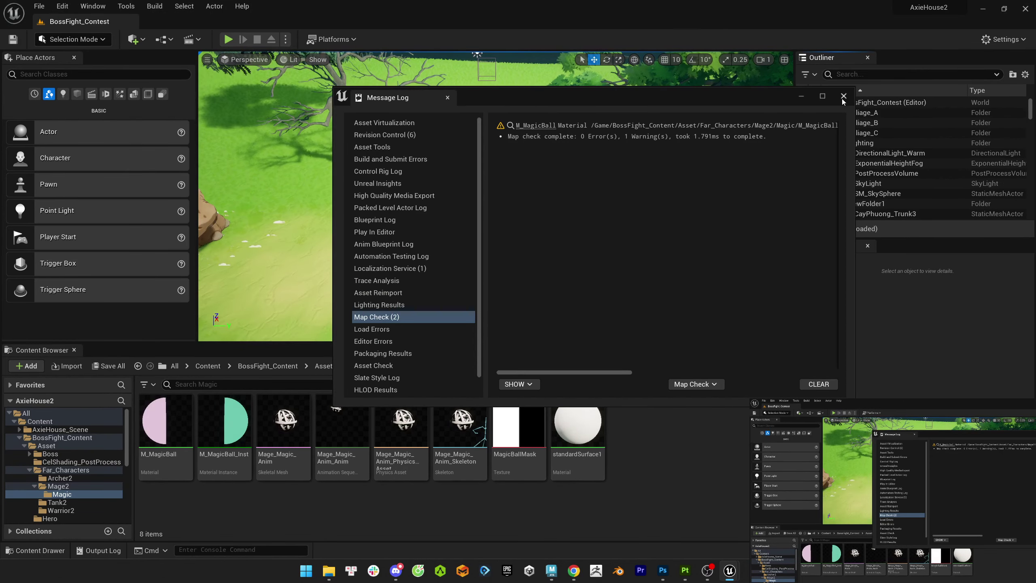
- Inspect the M_MagicBall material warning, searching its details for 'ske'
drag(615, 372, 571, 252)
click(535, 126)
double_click(176, 437)
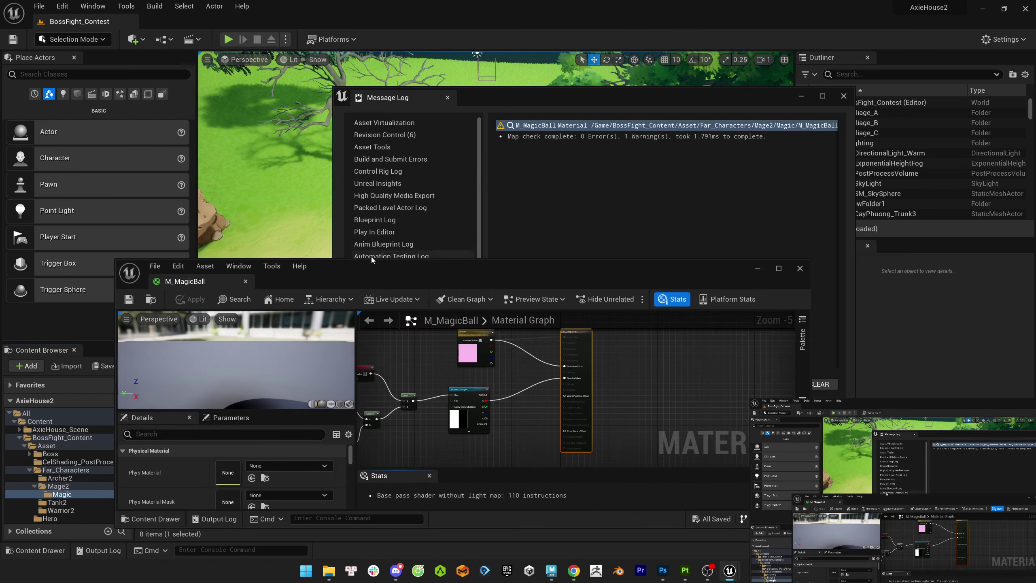
click(212, 447)
scroll(209, 445, down, 2)
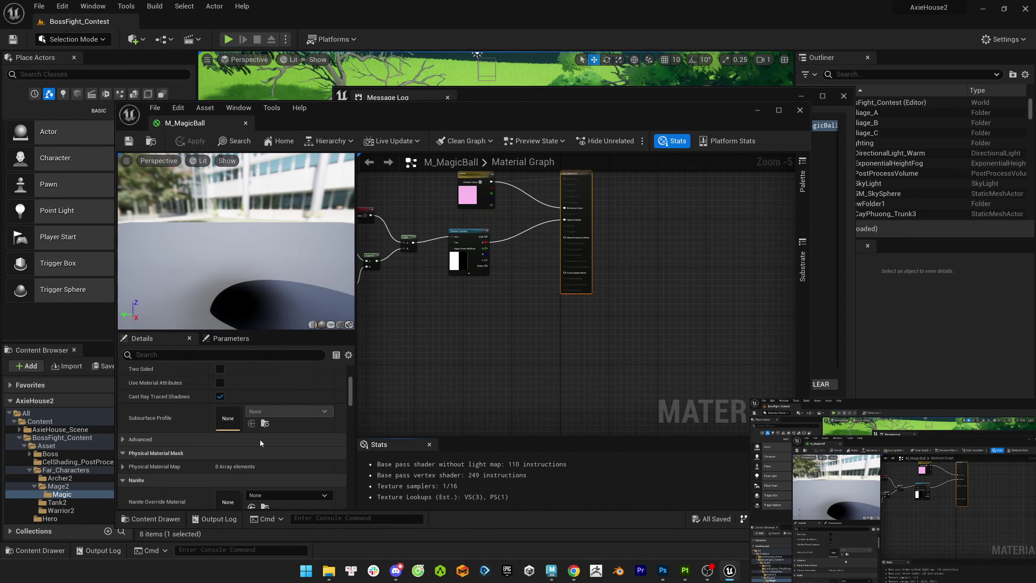
click(274, 440)
scroll(274, 440, down, 2)
scroll(274, 440, down, 2)
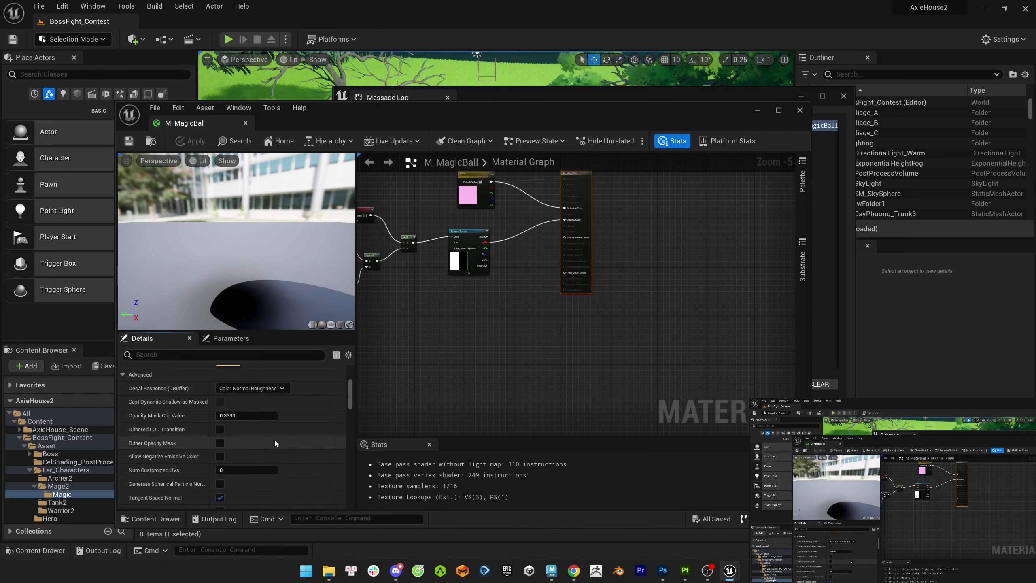
click(180, 355)
text(ske)
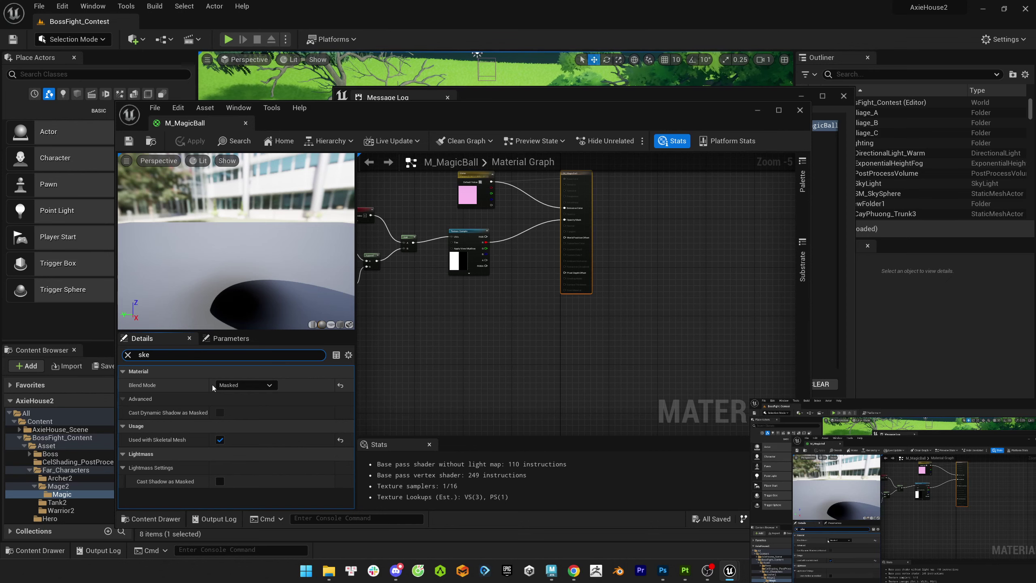
click(246, 123)
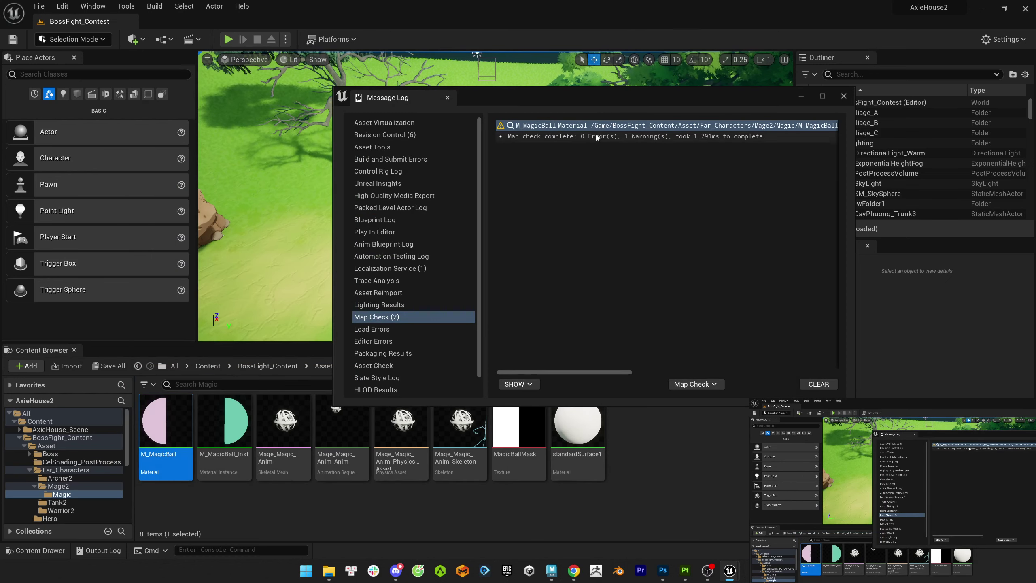
- Connect M_MagicBall's colour node output, save the material and close the Message Log
drag(583, 373, 748, 373)
double_click(165, 425)
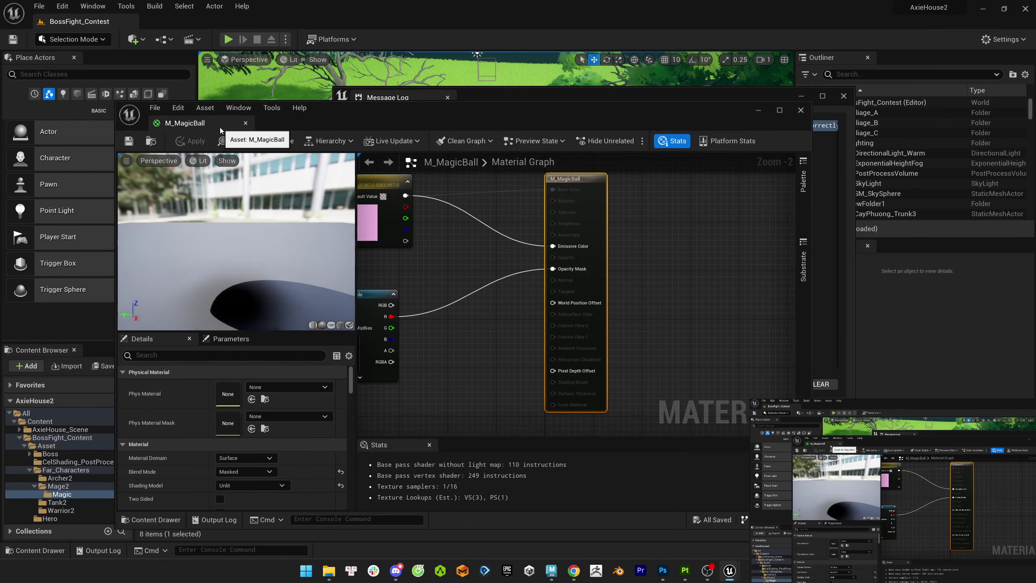
drag(406, 195, 528, 198)
click(129, 141)
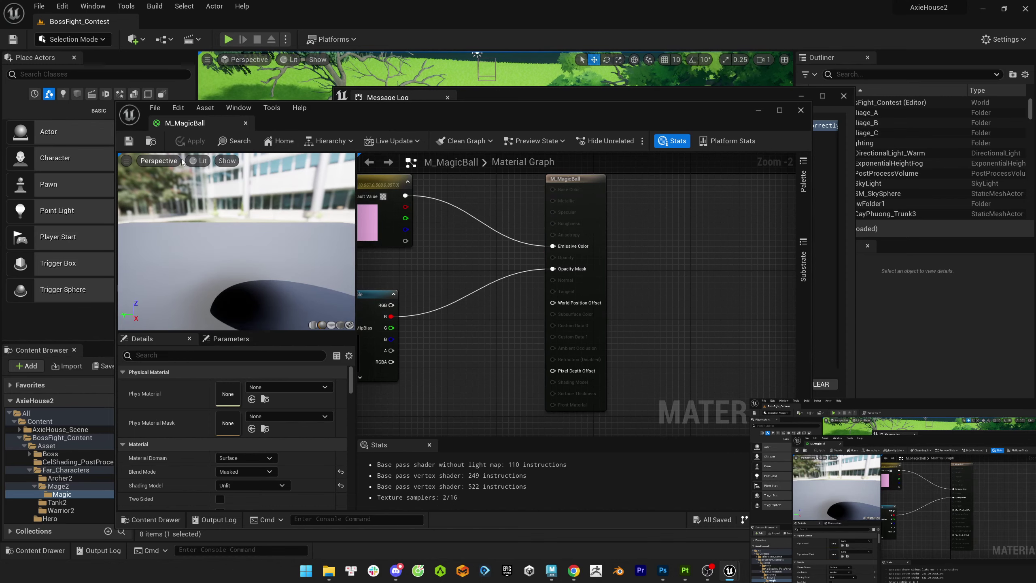
click(246, 124)
drag(716, 367, 517, 342)
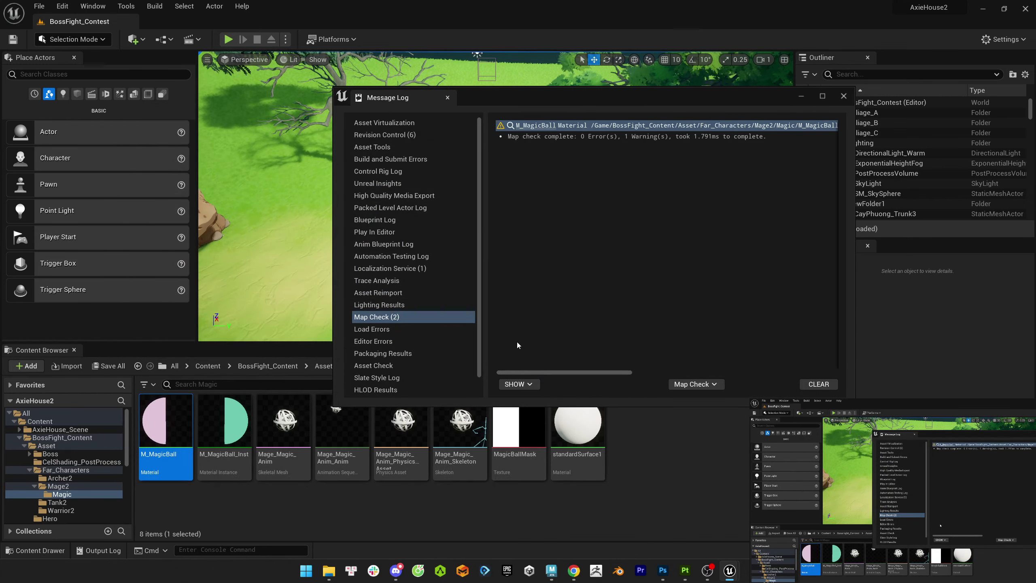
click(844, 95)
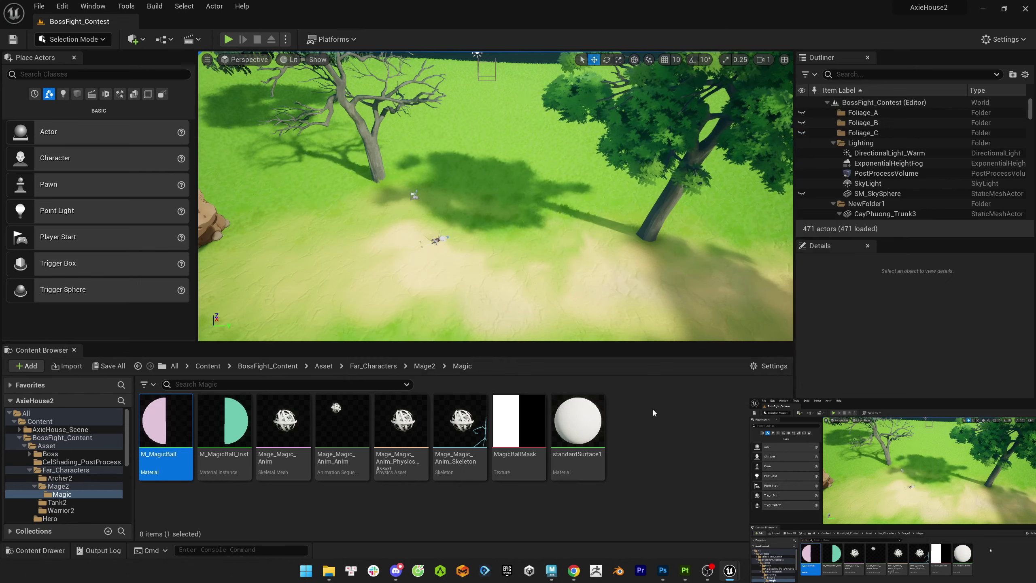
- Browse the Content Browser to the Asset > Boss > LowPoly folder
click(59, 486)
double_click(44, 470)
click(49, 454)
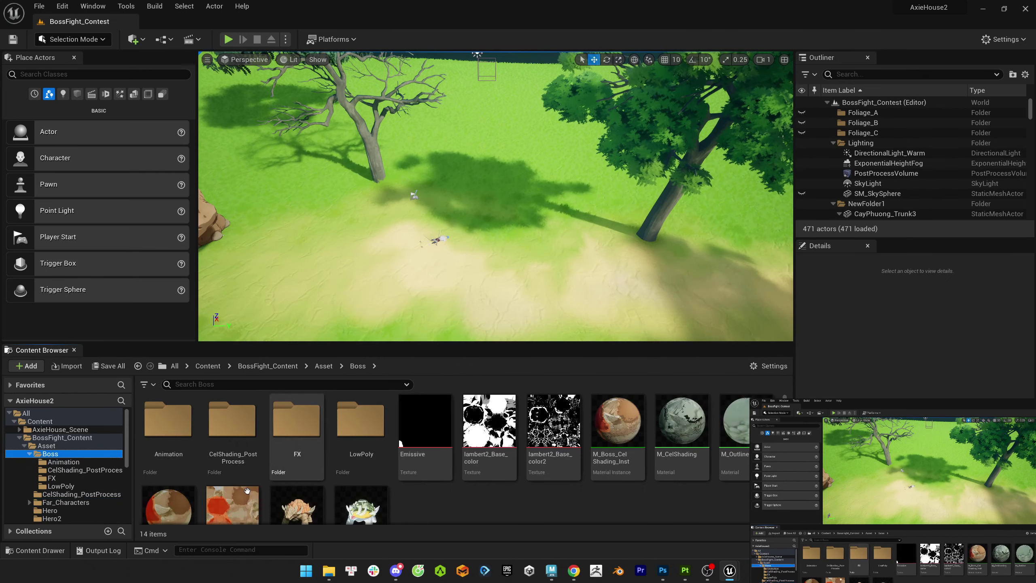
scroll(368, 470, down, 1)
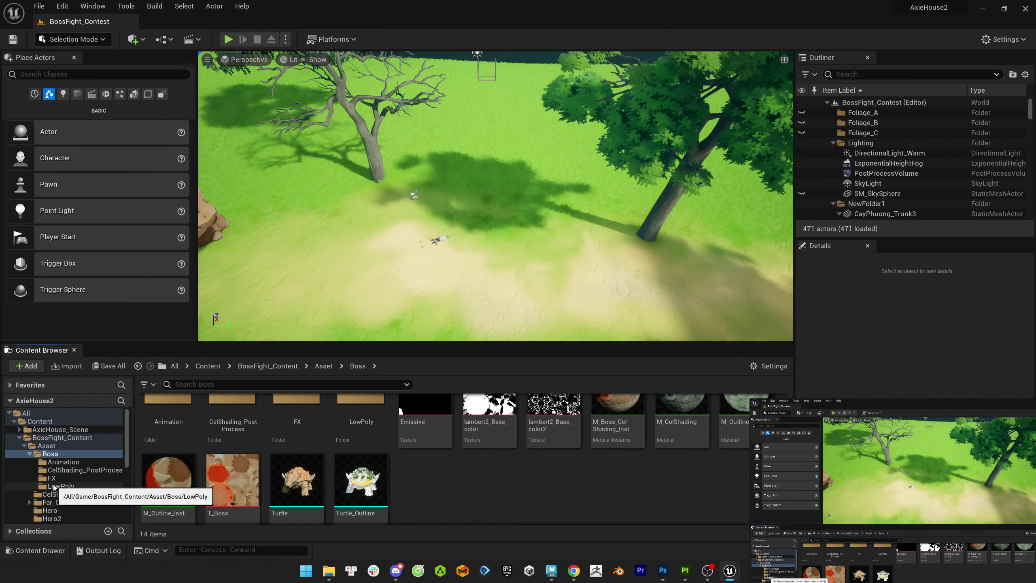
click(24, 445)
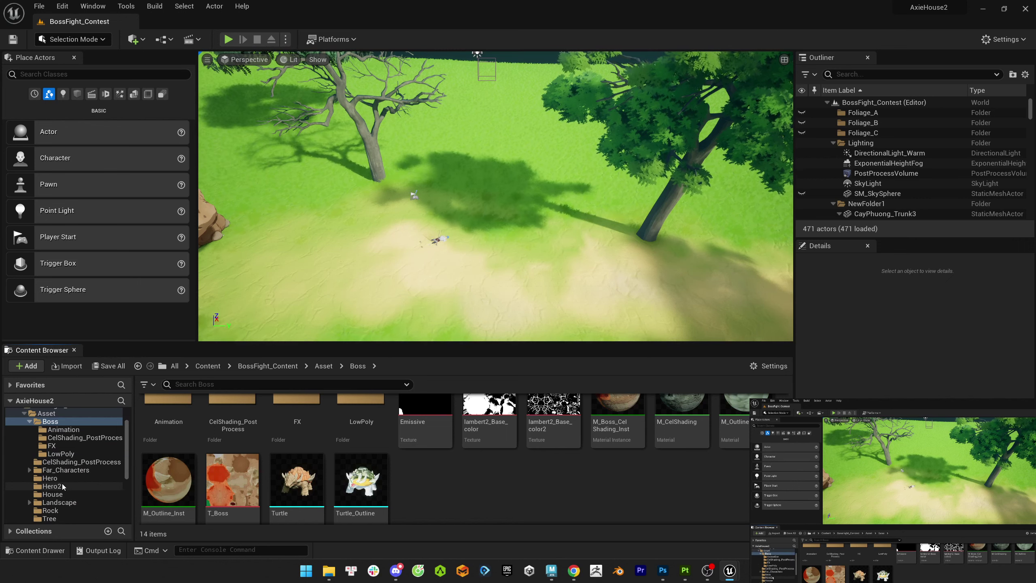
click(61, 437)
click(56, 470)
click(225, 421)
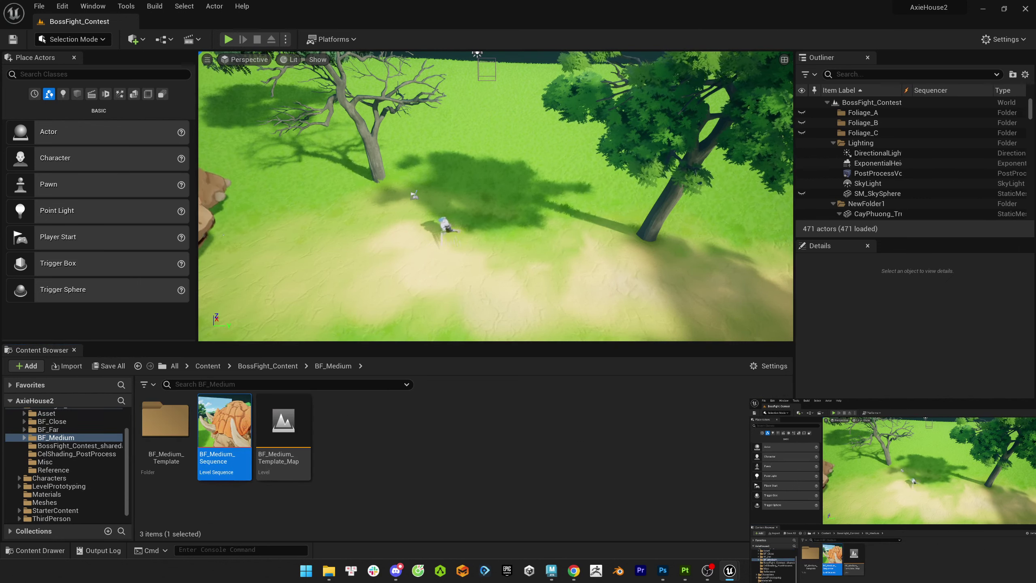
scroll(54, 446, up, 2)
click(55, 446)
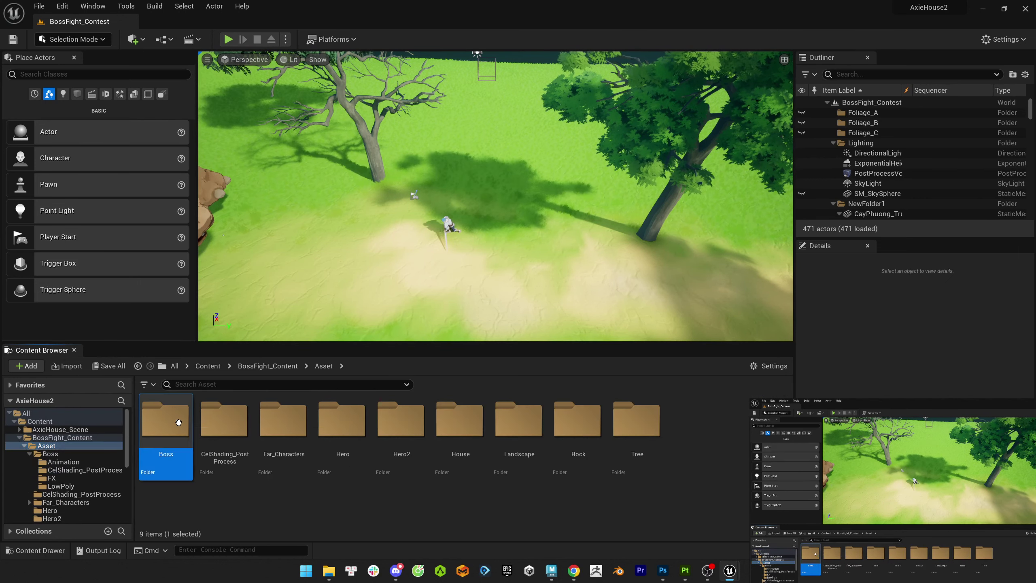
double_click(165, 421)
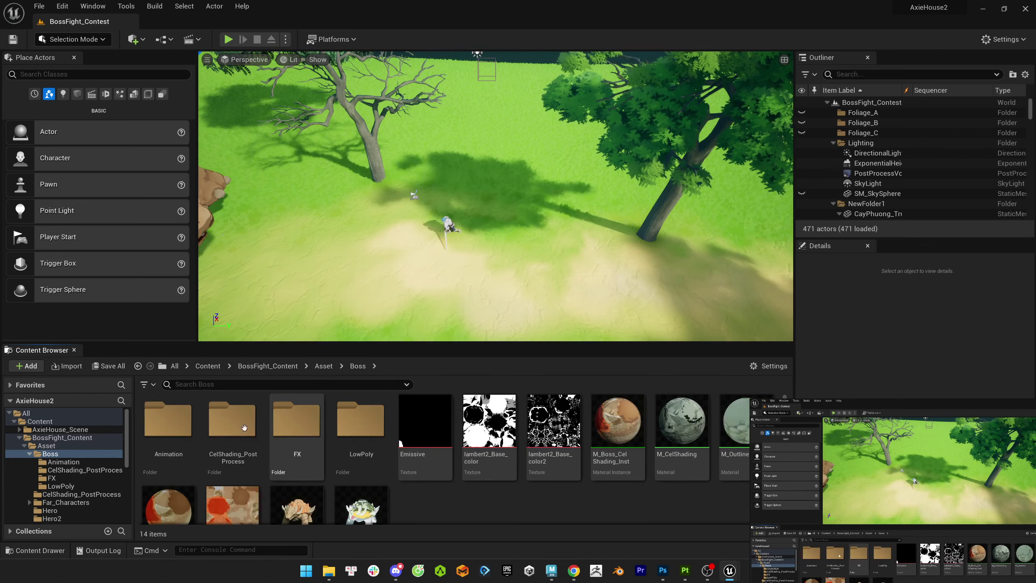
double_click(361, 421)
- Locate T_Boss2 via the boss cel-shading material instance and reimport it
click(358, 366)
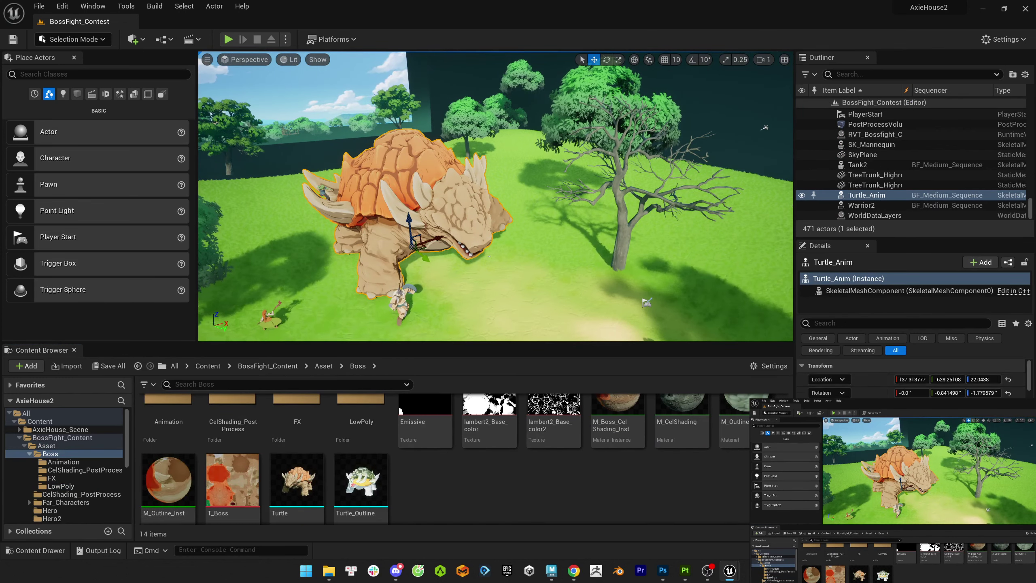
scroll(914, 380, down, 3)
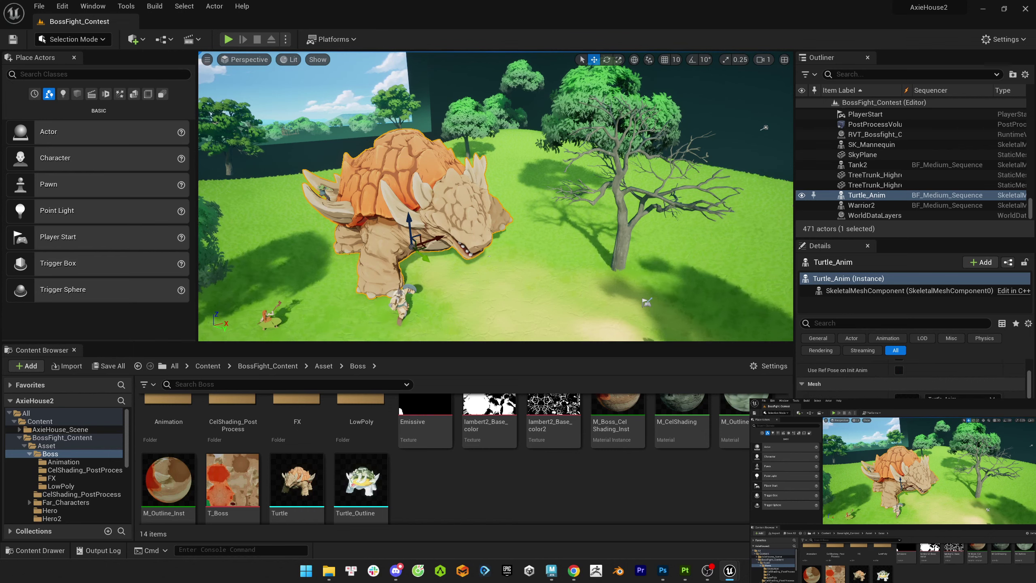
double_click(616, 412)
click(624, 367)
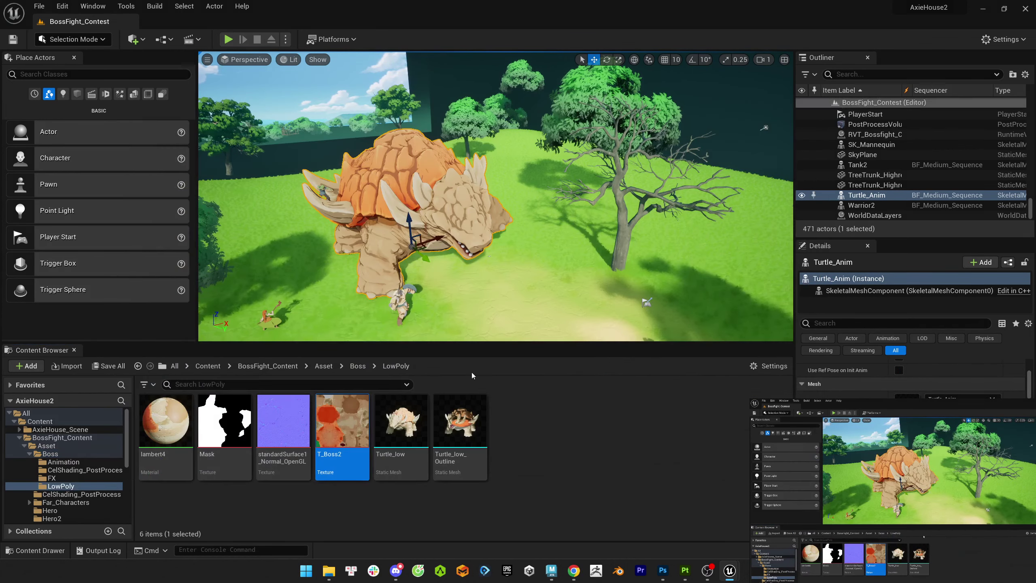
right_click(342, 421)
click(400, 159)
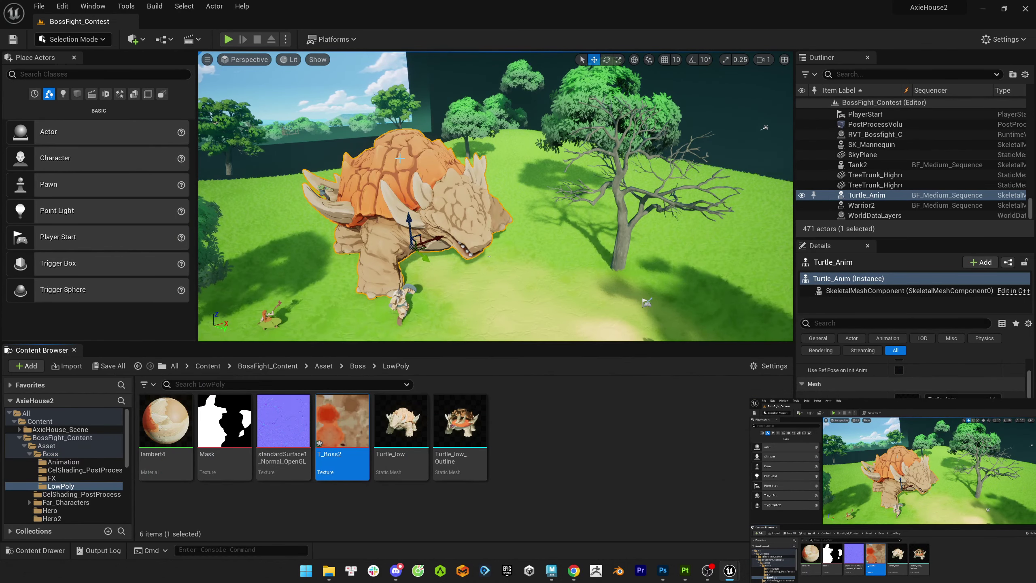
key(Escape)
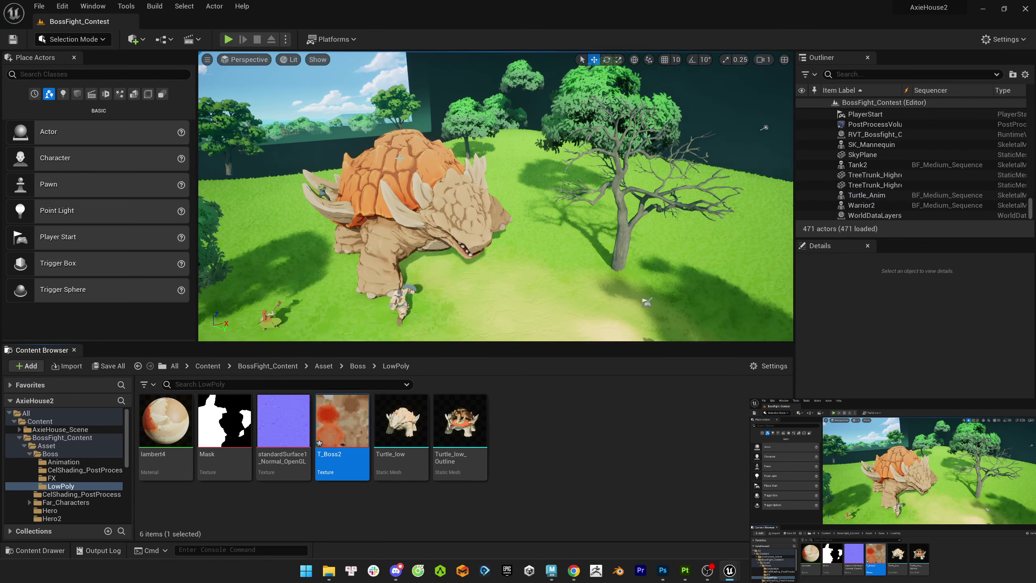
- Reload the modified T_Boss2 package with Yes, then reimport it from its source file
right_click(342, 420)
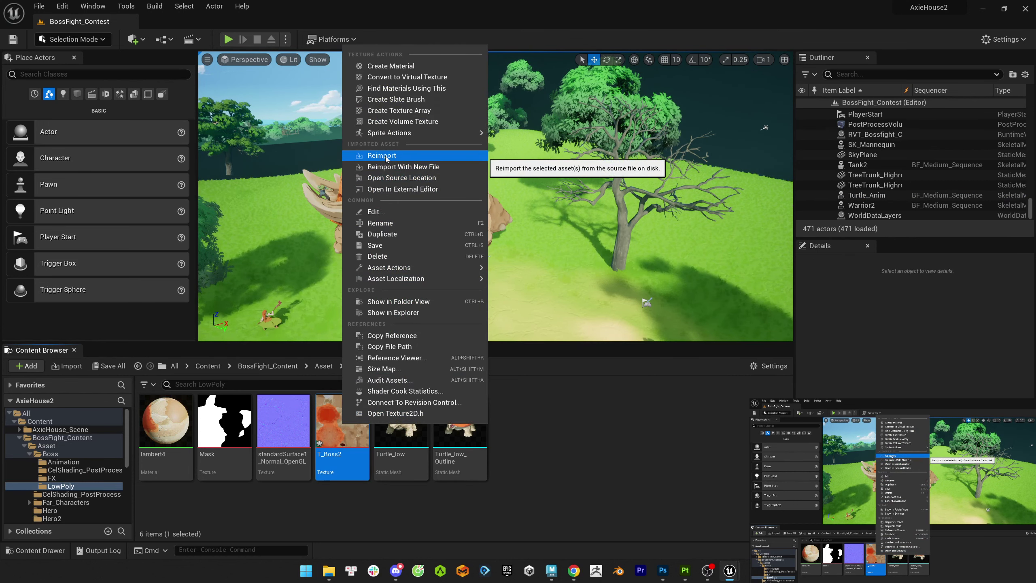
mouse_move(408, 268)
click(517, 354)
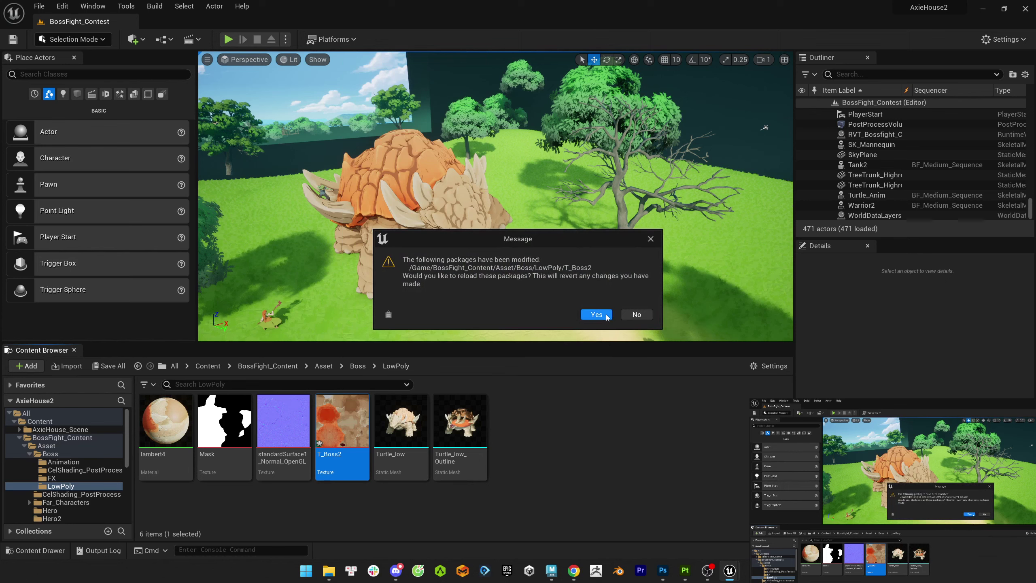
click(604, 313)
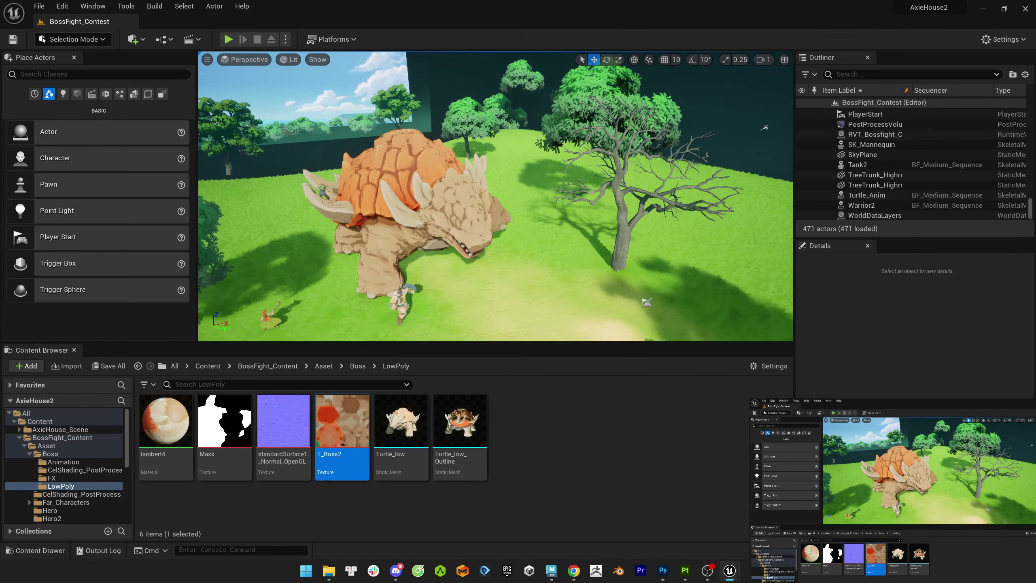
right_click(343, 423)
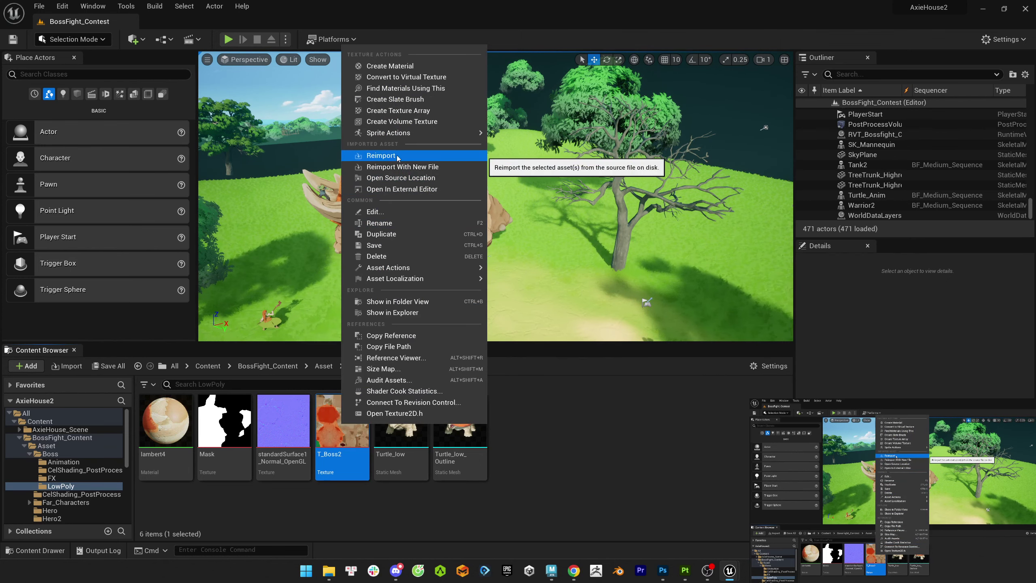
click(380, 155)
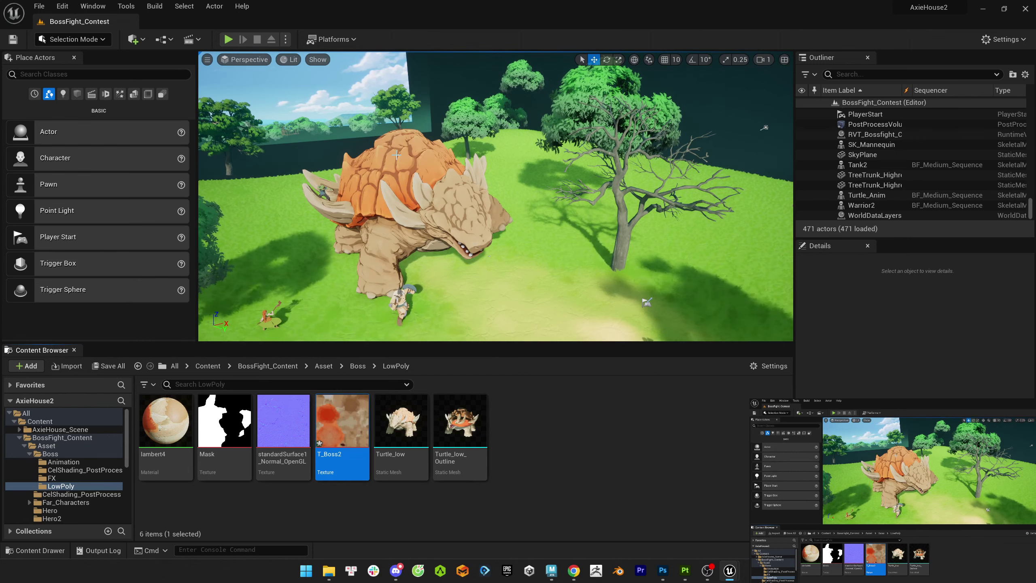
scroll(355, 206, up, 10)
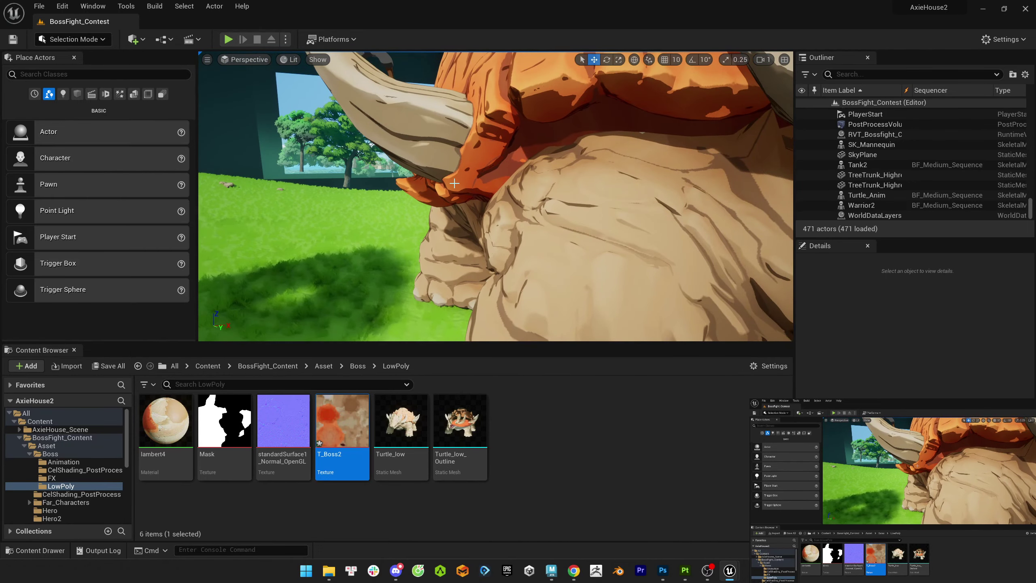
mouse_move(344, 430)
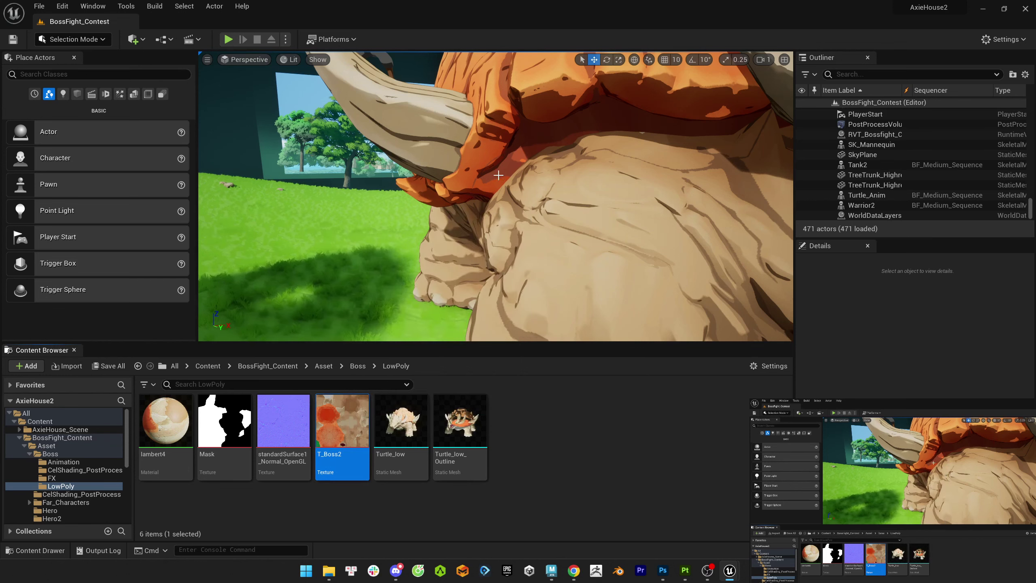
right_drag(499, 176, 515, 184)
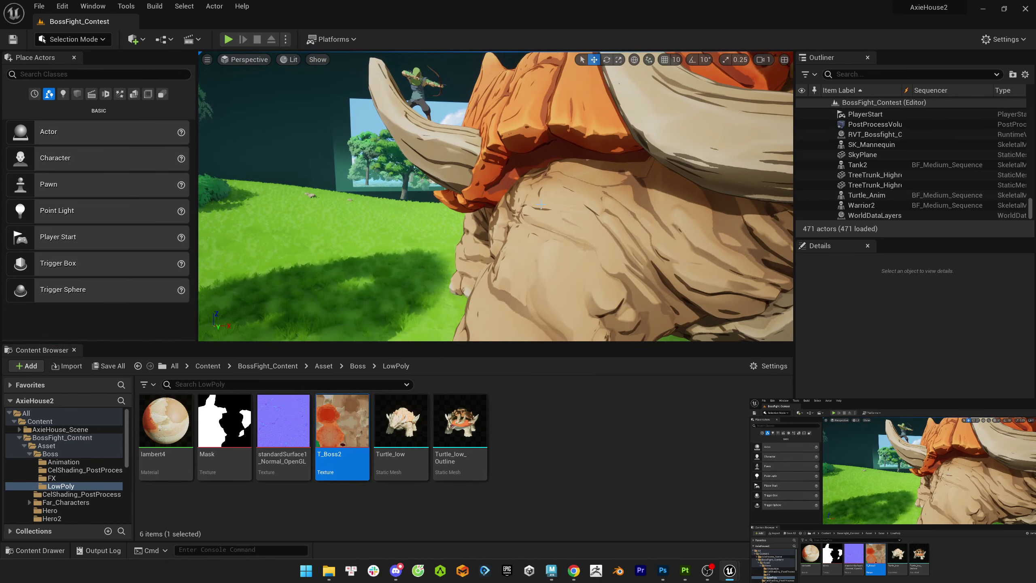
key(alt+Tab)
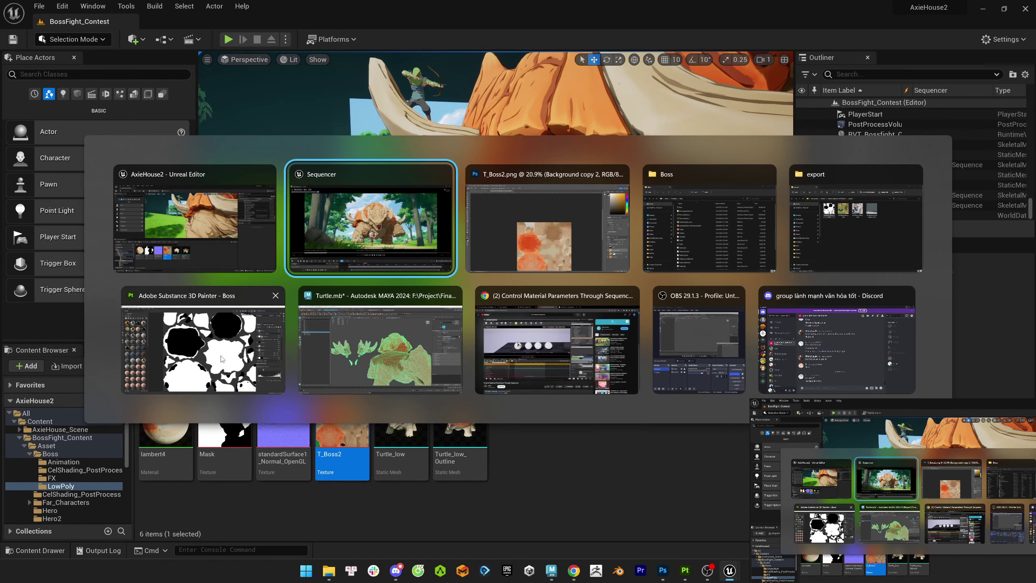
- In Maya, select the Turtle_low mesh and frame the shell
key(alt+Tab)
key(alt+Tab)
key(alt+Tab)
key(alt+Tab)
key(alt+Tab)
key(alt+Tab)
key(alt+Tab)
key(alt+Tab)
key(alt+Tab)
key(alt+Tab)
mouse_move(449, 172)
alt+mouse_down()
mouse_move(508, 170)
mouse_move(463, 174)
mouse_move(493, 220)
alt+mouse_up()
alt+right_drag(493, 220, 560, 245)
click(560, 245)
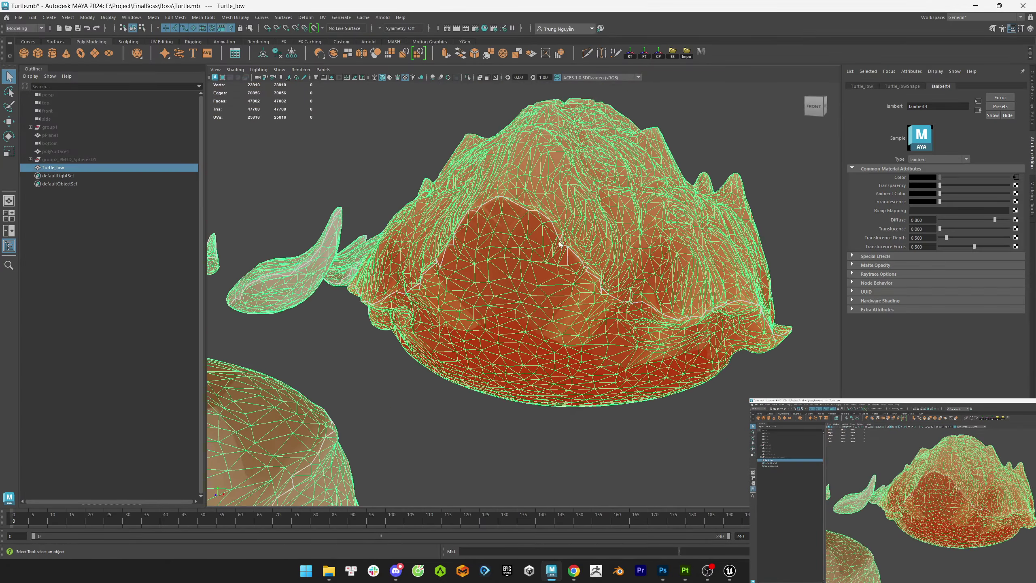
alt+drag(560, 244, 636, 232)
alt+right_drag(636, 232, 684, 245)
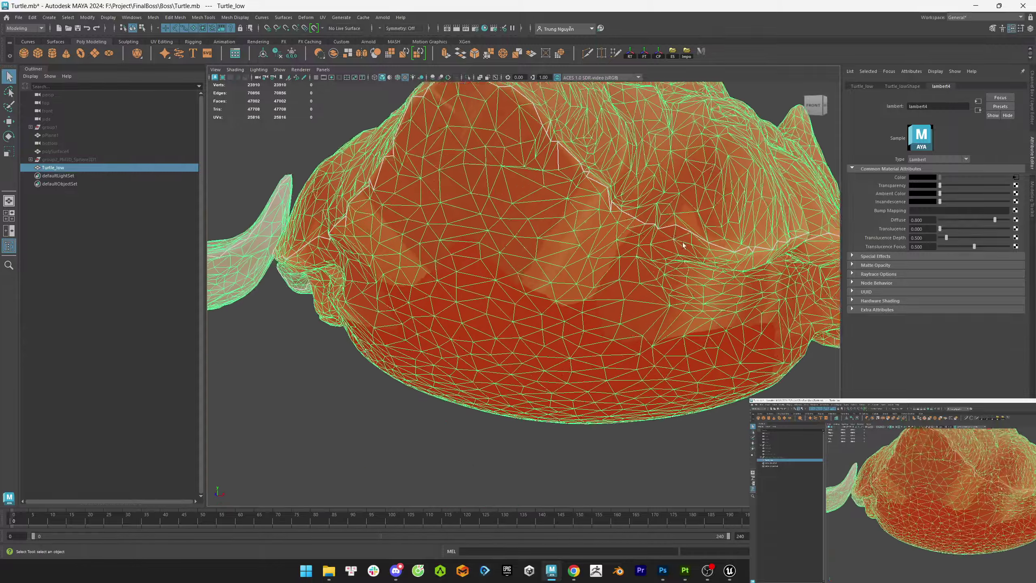
alt+drag(684, 245, 548, 352)
- Select the shell's faces and reselect the turtle shell
key(F11)
alt+right_drag(549, 351, 425, 282)
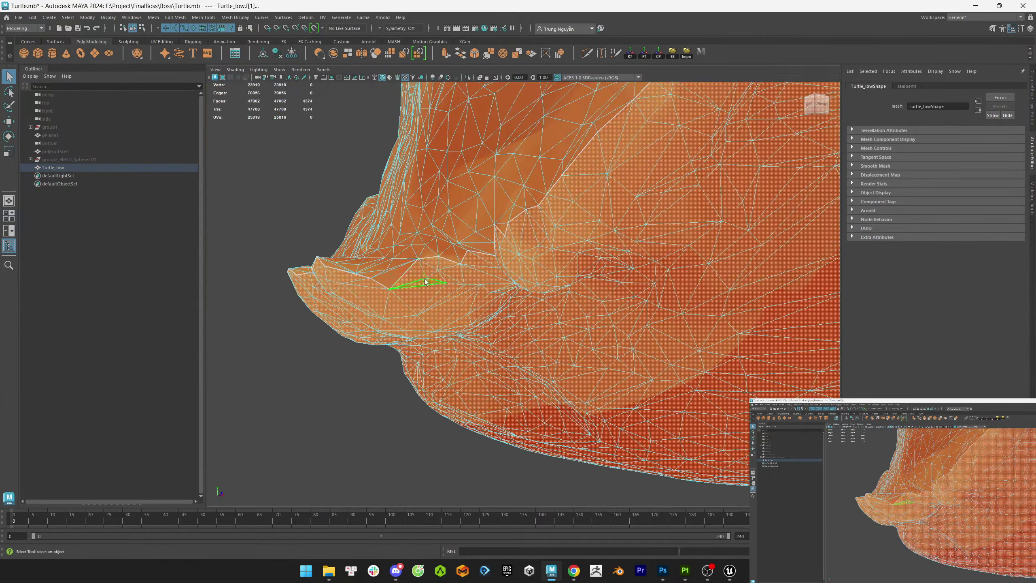
alt+drag(425, 282, 449, 262)
alt+right_drag(449, 261, 488, 276)
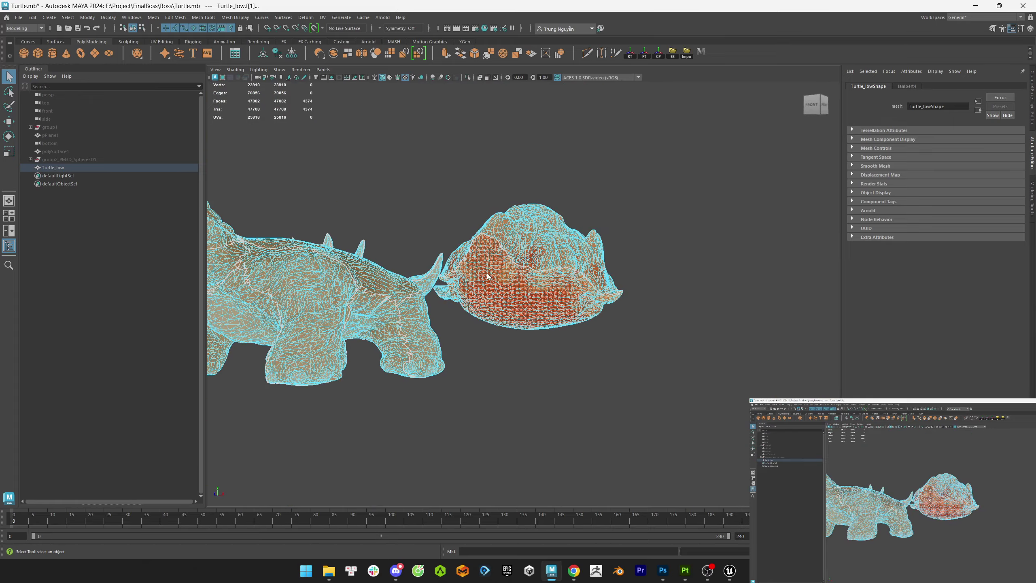
key(F12)
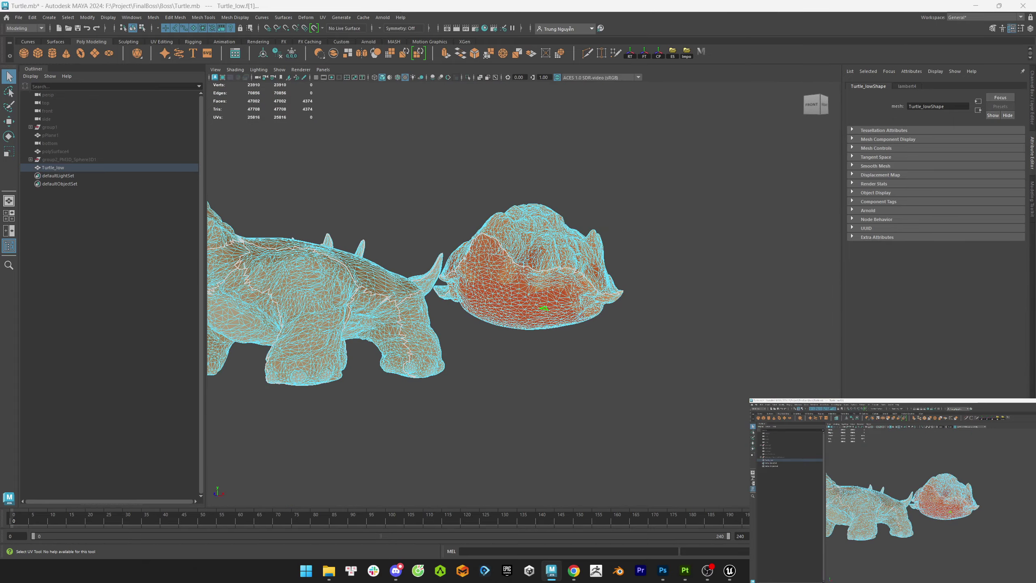
click(655, 227)
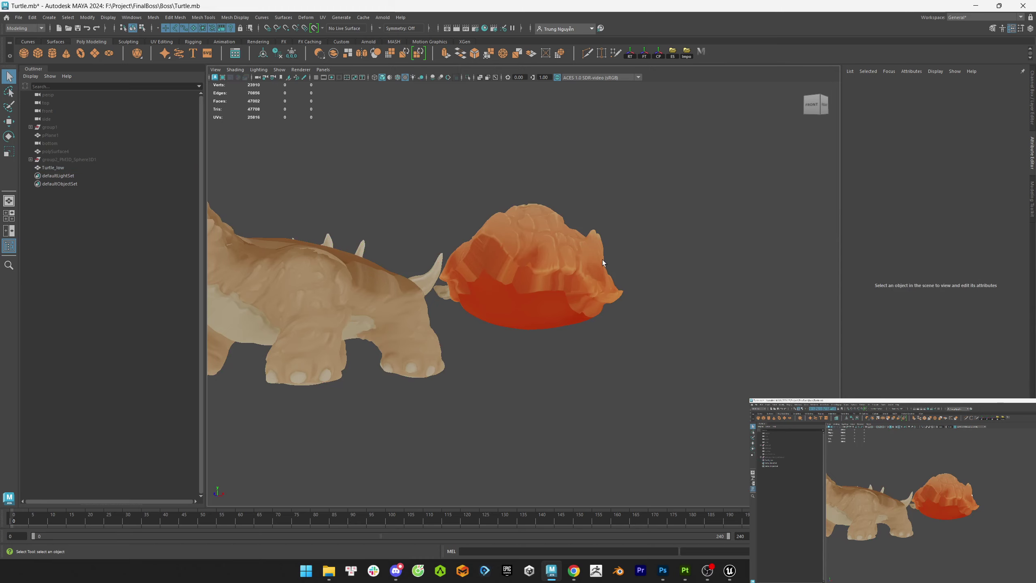
click(603, 259)
- Export the selected shell to the Desktop as shell.fbx
click(673, 52)
click(589, 266)
click(612, 444)
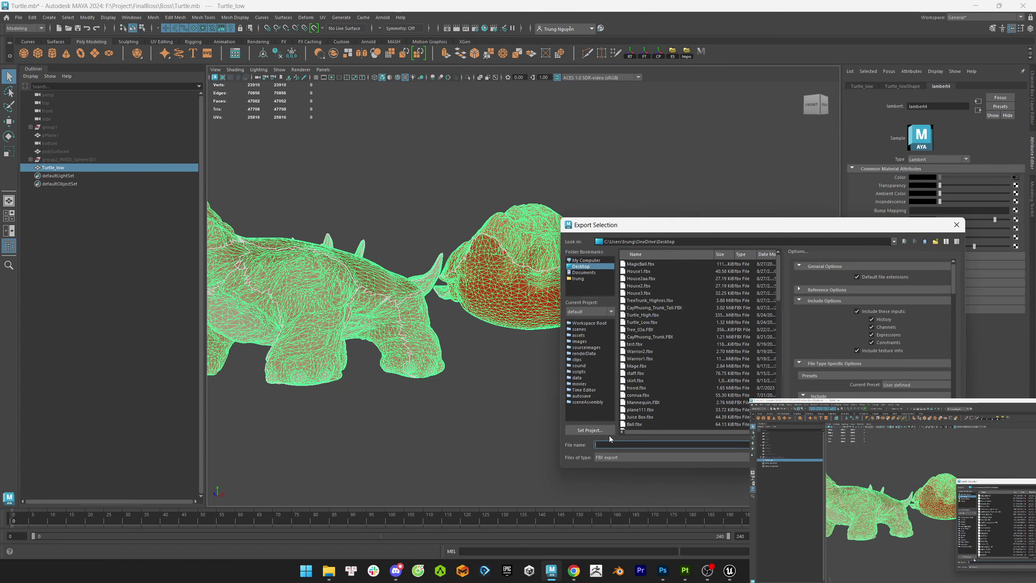
text(shell)
key(Return)
key(alt+Tab)
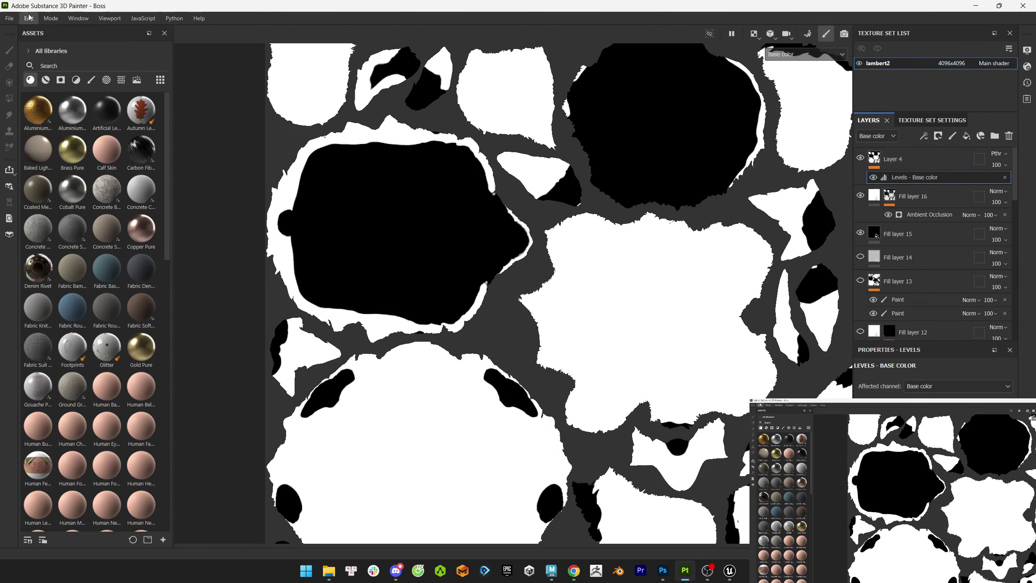
- Create a new 4096 Substance Painter project from Desktop shell.fbx, discarding Boss project changes
key(ctrl+n)
click(472, 205)
click(472, 257)
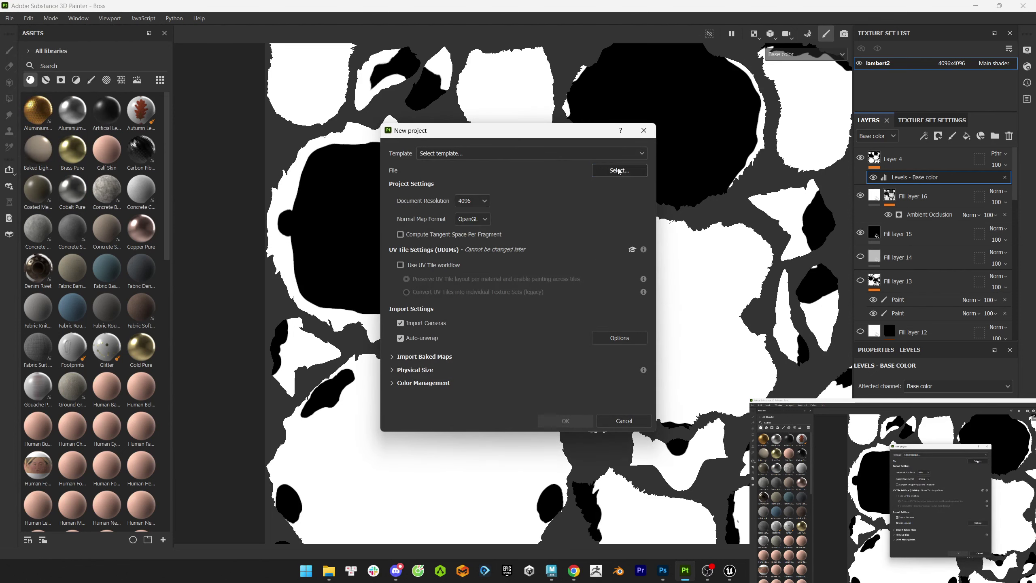
click(611, 176)
scroll(420, 302, up, 5)
click(420, 252)
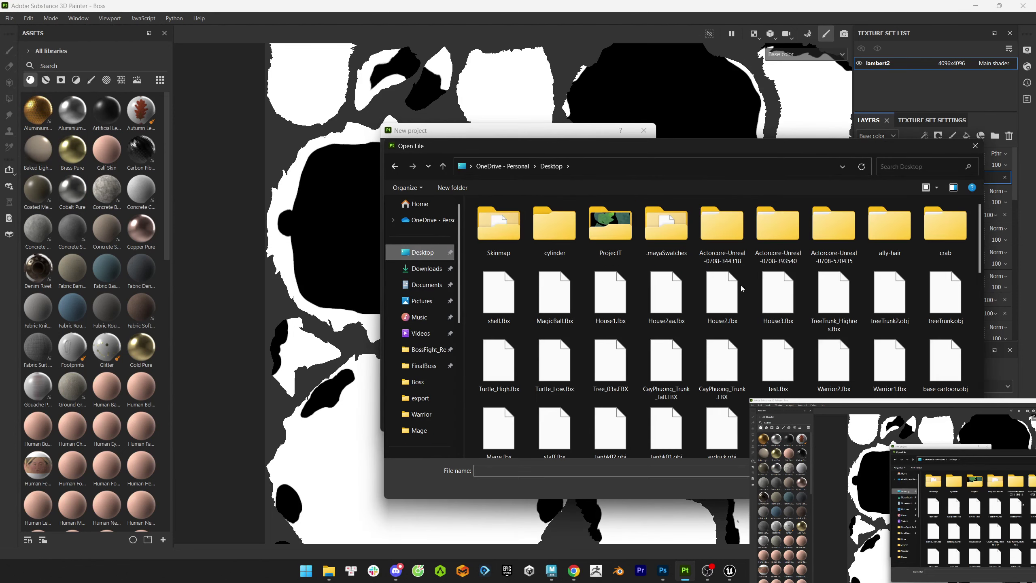
double_click(499, 292)
click(562, 419)
click(489, 299)
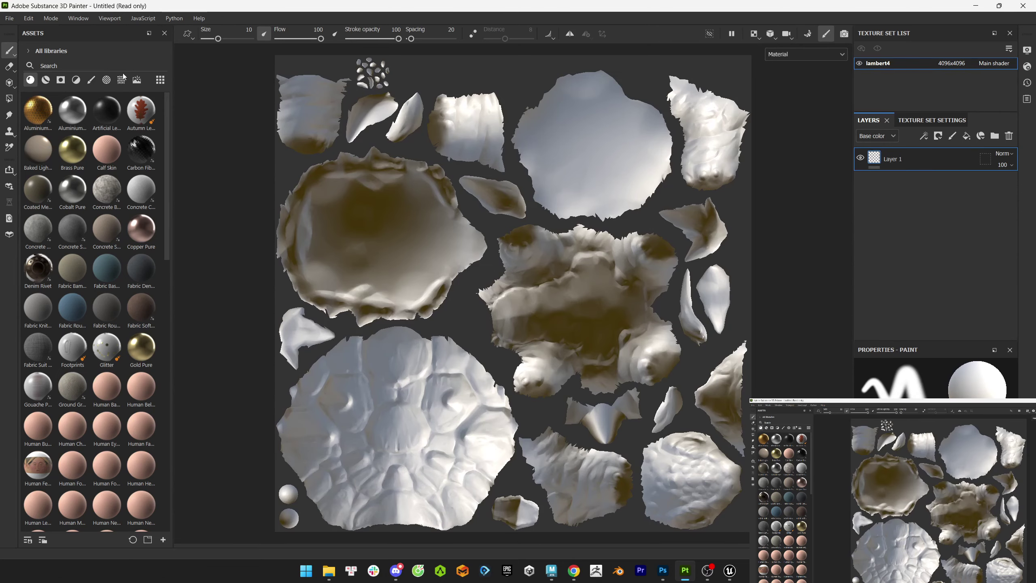
- Bake mesh maps from Texture Set Settings with the ID map unchecked
key(F2)
scroll(680, 287, up, 5)
click(933, 120)
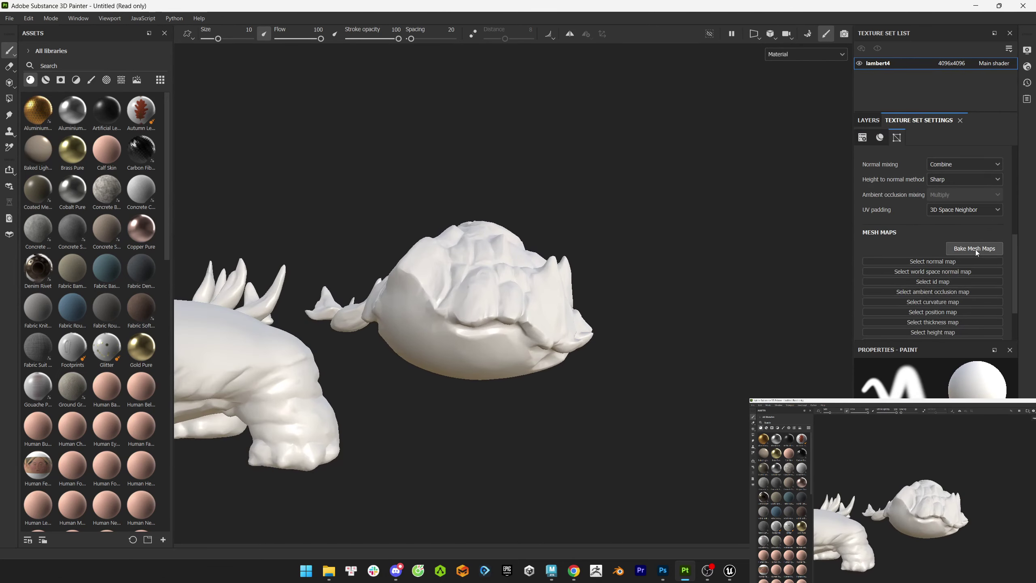
click(975, 248)
click(204, 68)
click(29, 330)
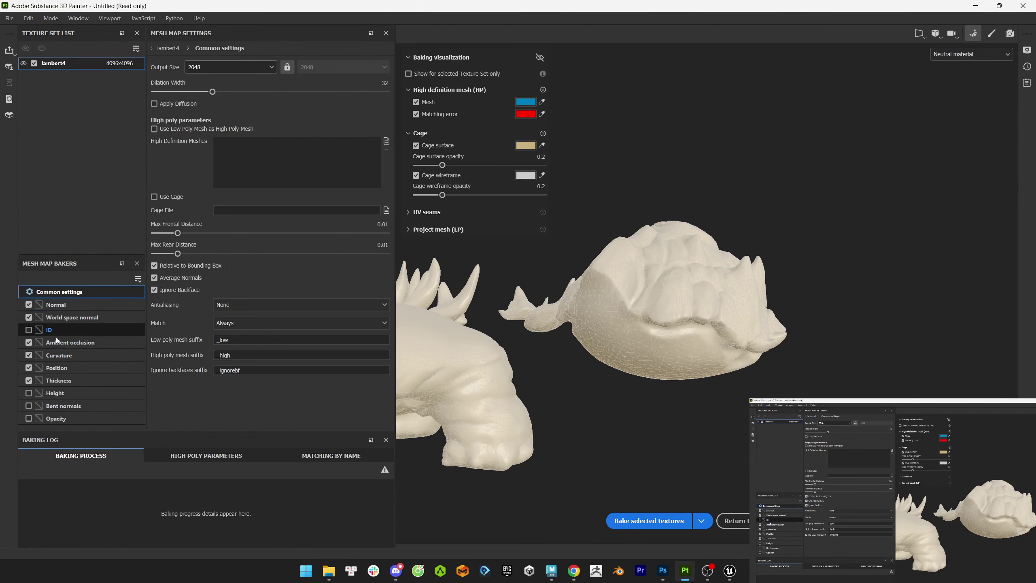
click(661, 521)
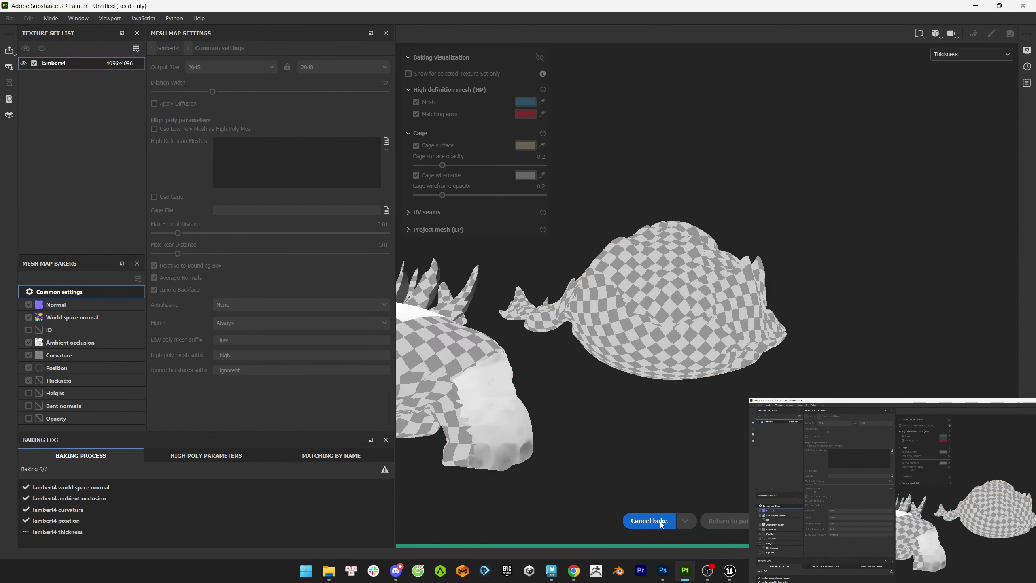
- Add Fill layer 1 and set its base colour to white
click(728, 521)
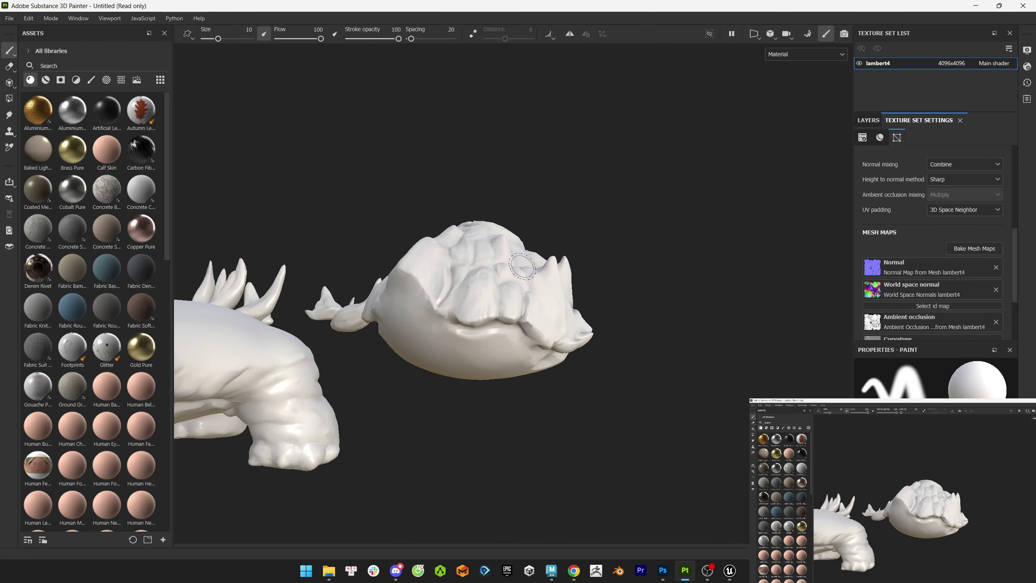
click(961, 120)
click(967, 136)
right_click(921, 160)
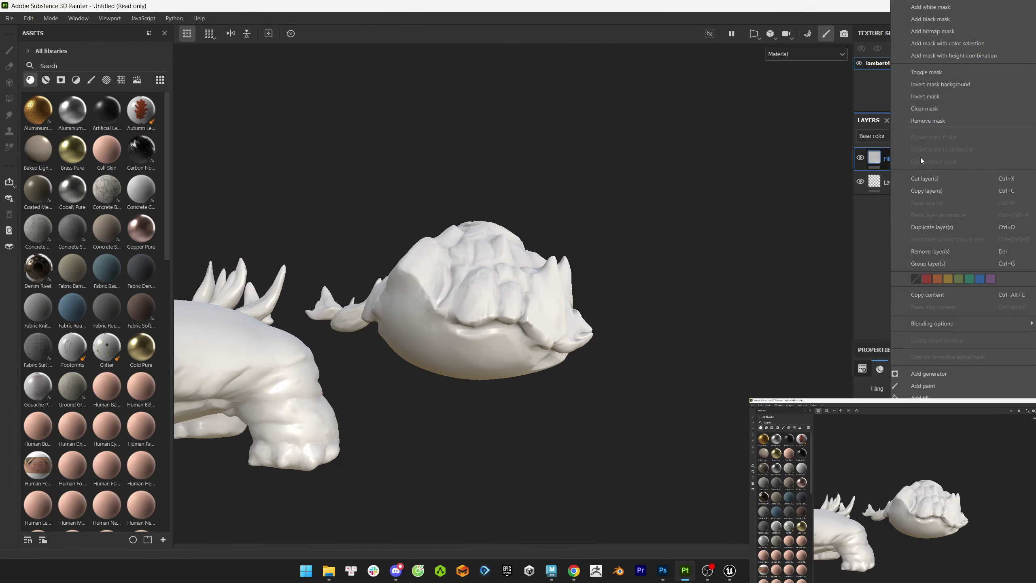
key(Escape)
click(897, 408)
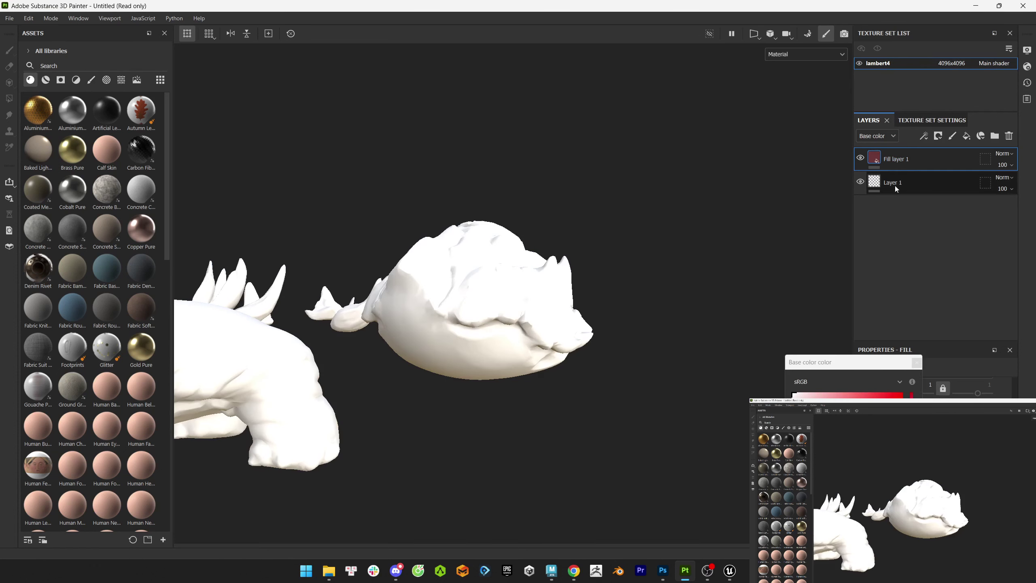
- Add Fill layer 2 on top and give it a black mask
click(966, 136)
right_click(910, 159)
click(894, 147)
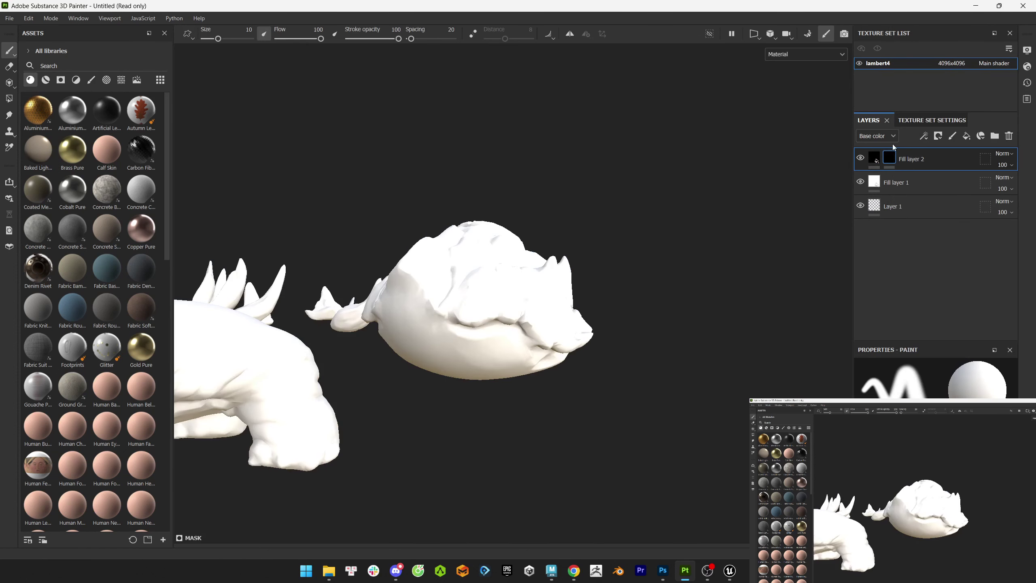
right_click(894, 148)
key(Escape)
- Add a generator to Fill layer 2's mask and set it to Light
right_click(891, 159)
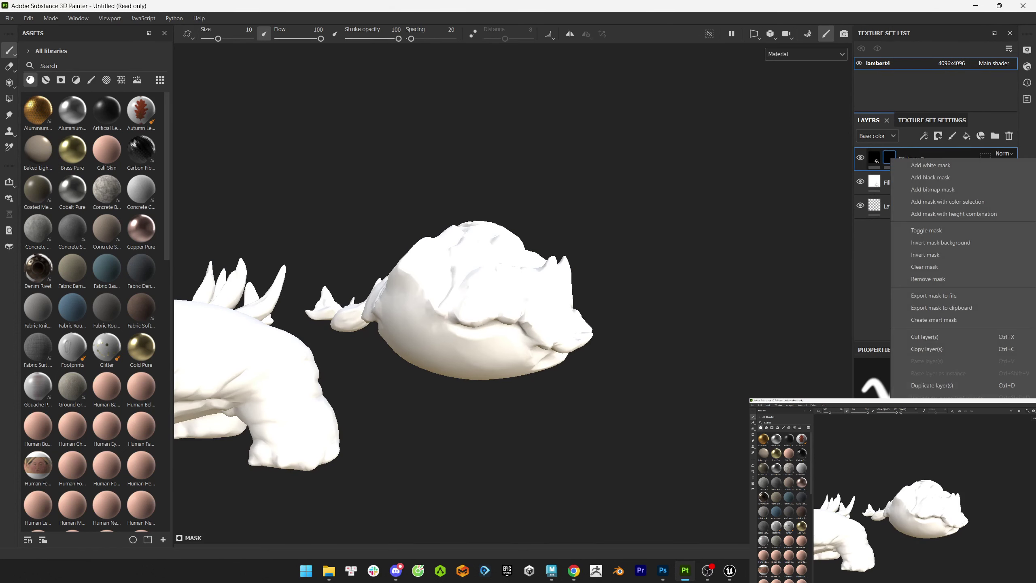
click(935, 421)
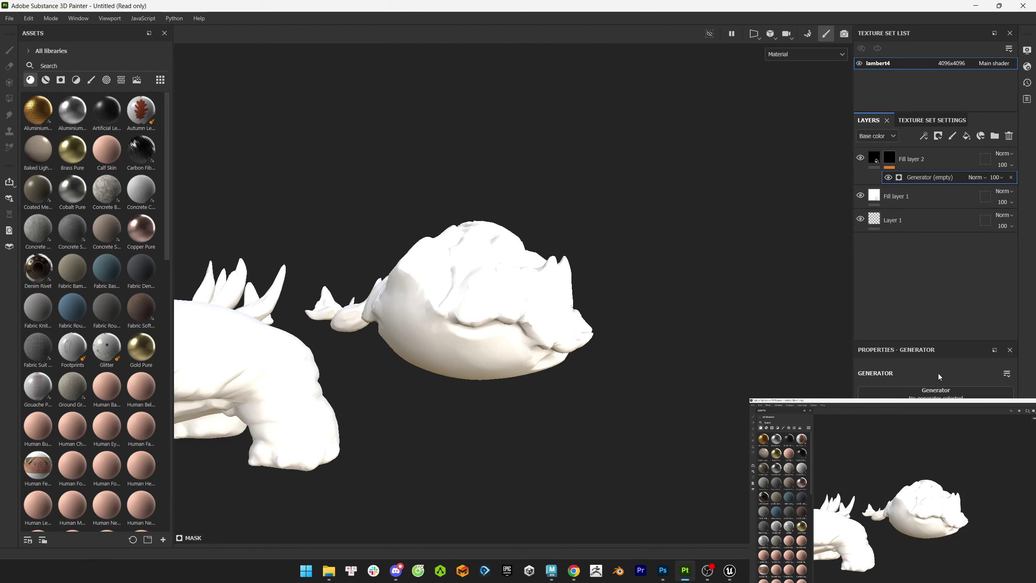
right_click(1011, 183)
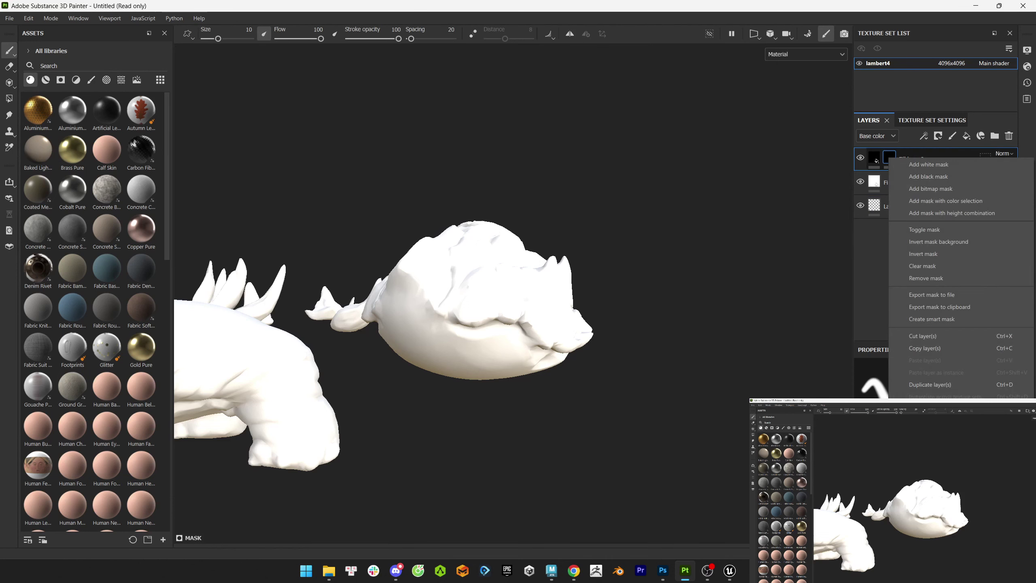
click(947, 392)
right_click(889, 159)
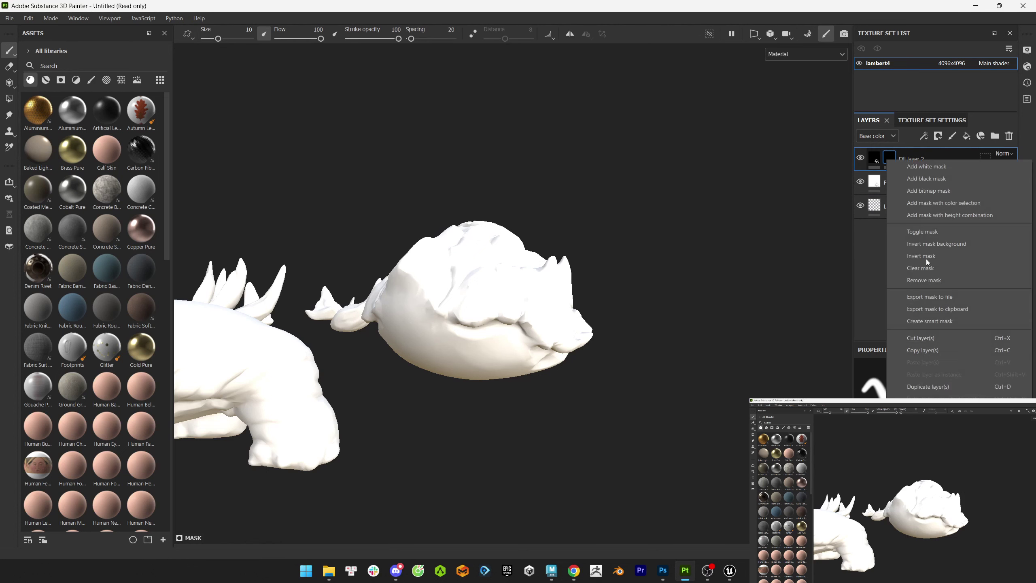
key(Escape)
key(ctrl+z)
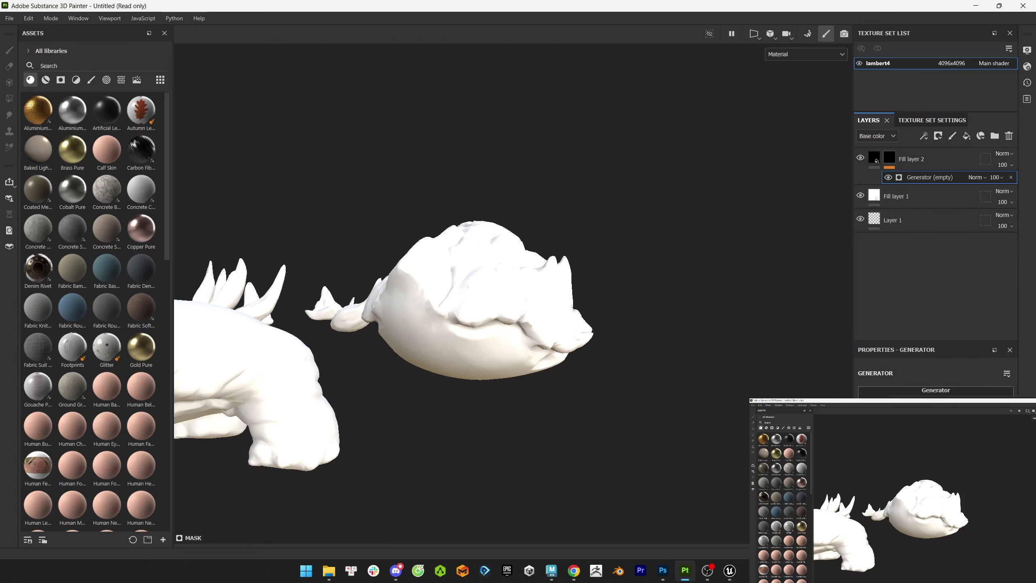
key(c)
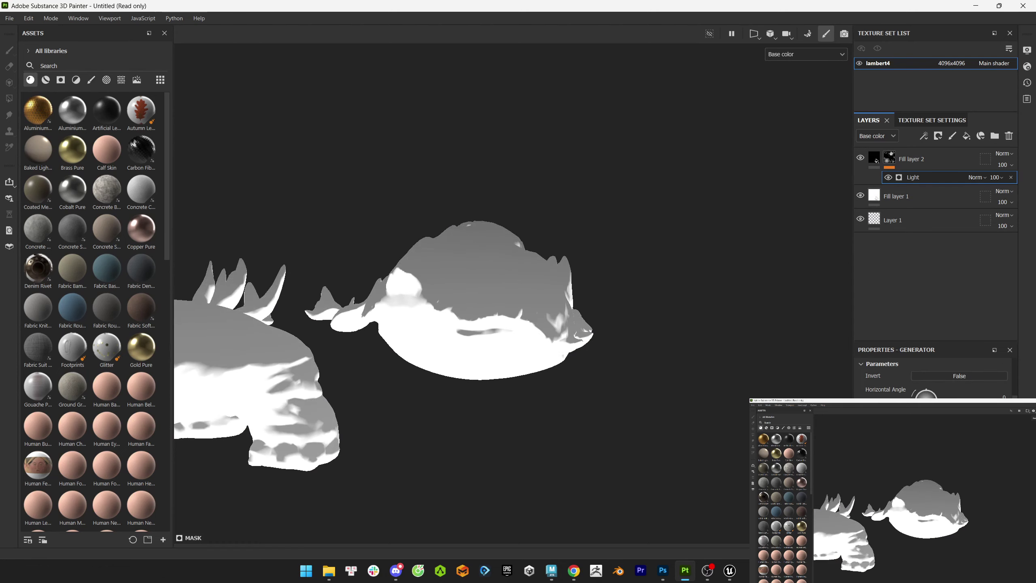
- Inspect the Light mask shading on the rock, toggling Fill layer 2 to compare
alt+drag(714, 408, 550, 398)
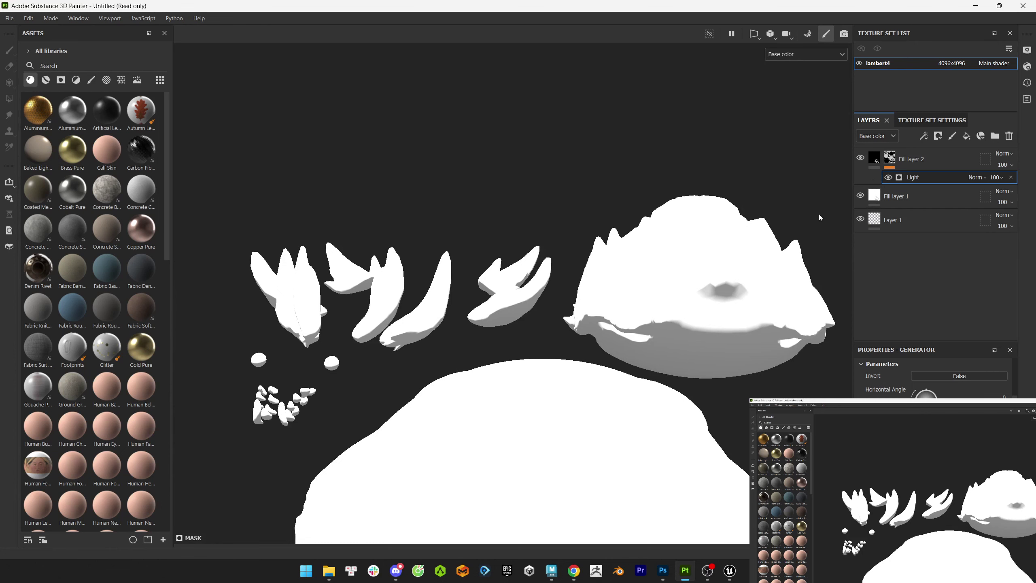
mouse_move(819, 214)
alt+mouse_down()
mouse_move(738, 390)
mouse_move(701, 421)
mouse_move(661, 408)
alt+mouse_up()
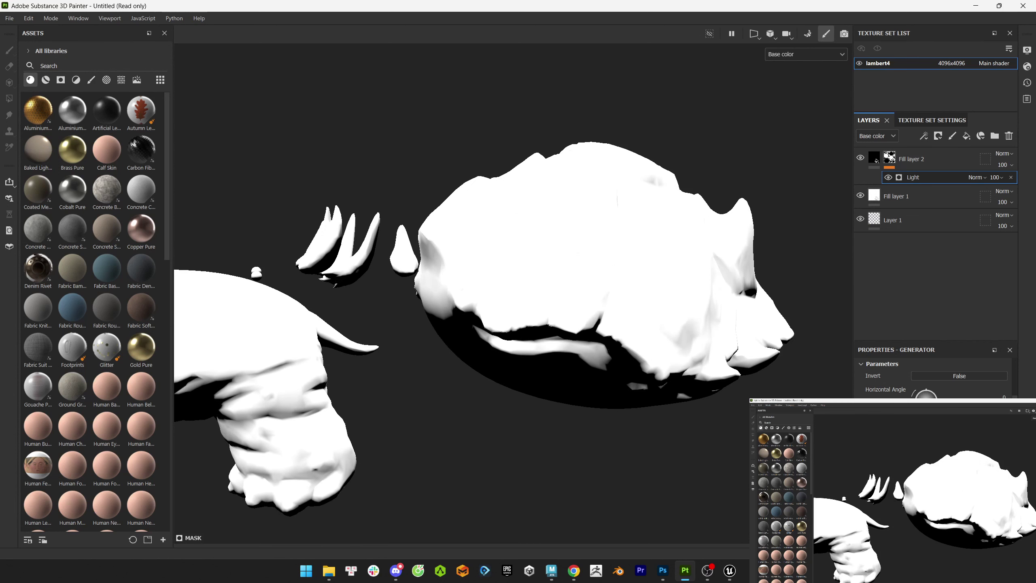
alt+drag(685, 396, 670, 397)
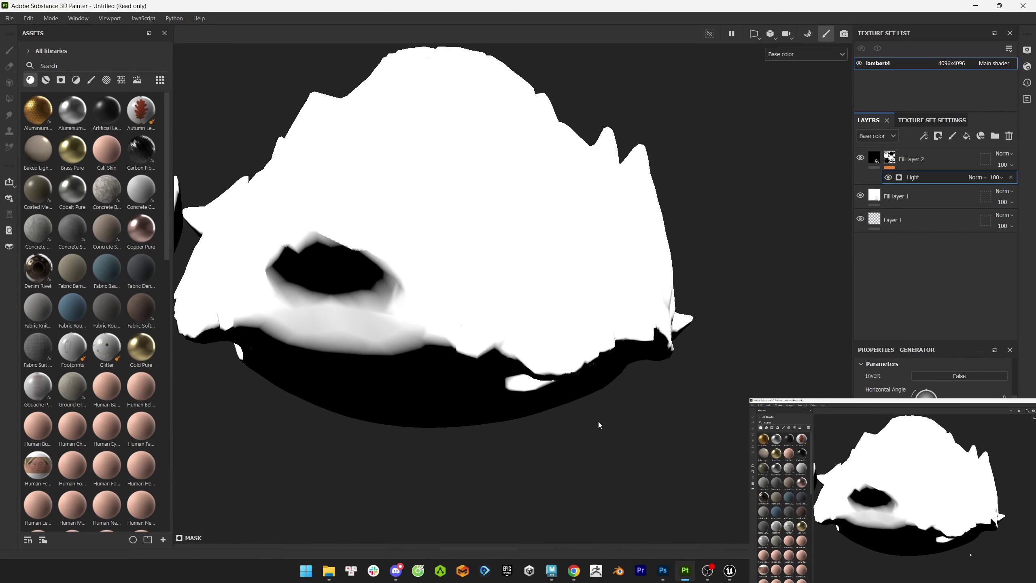
alt+drag(598, 424, 616, 278)
click(860, 158)
click(859, 159)
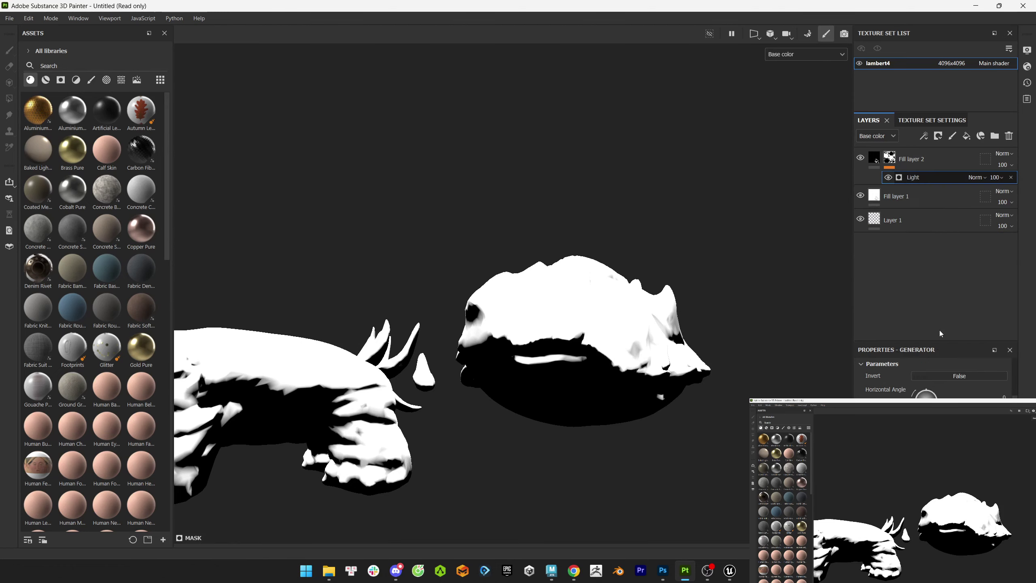
scroll(655, 342, up, 3)
- Add a paint effect to the mask, preview ambient occlusion, and set brush size to about 10.1
key(1)
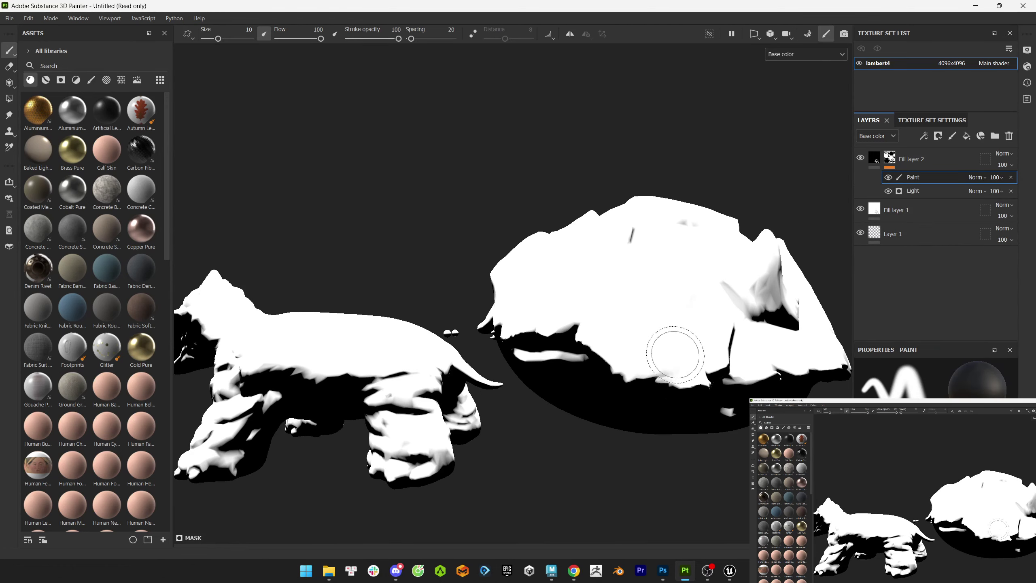
ctrl+right_drag(675, 354, 653, 351)
scroll(651, 345, up, 6)
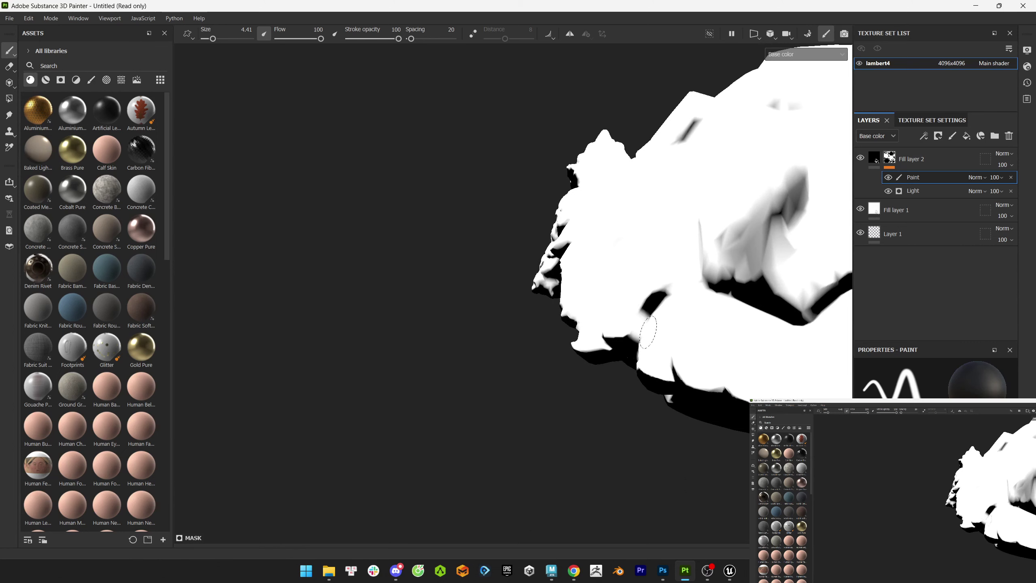
scroll(648, 331, down, 5)
key(b)
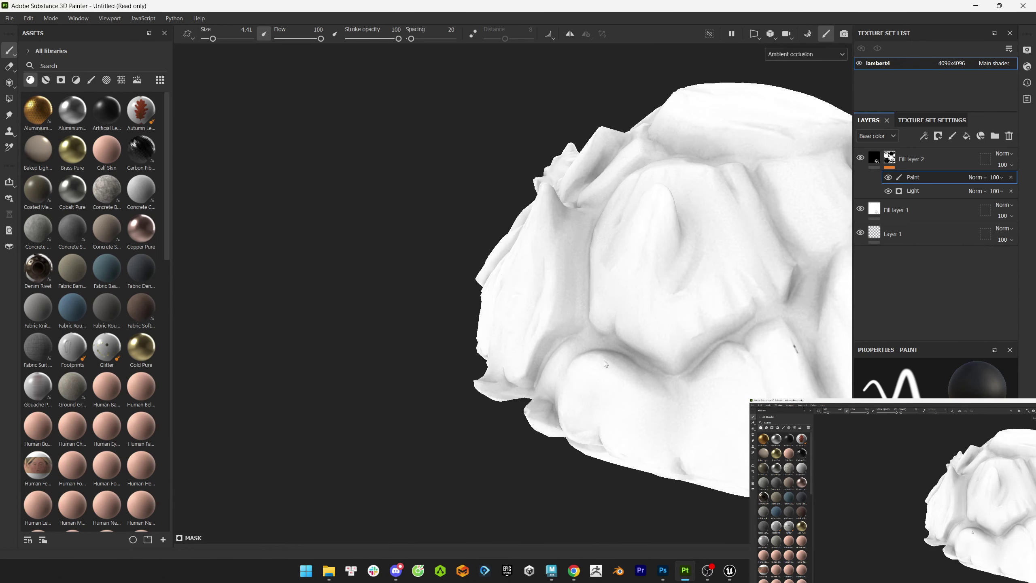
key(c)
ctrl+right_drag(677, 319, 693, 319)
scroll(689, 341, down, 5)
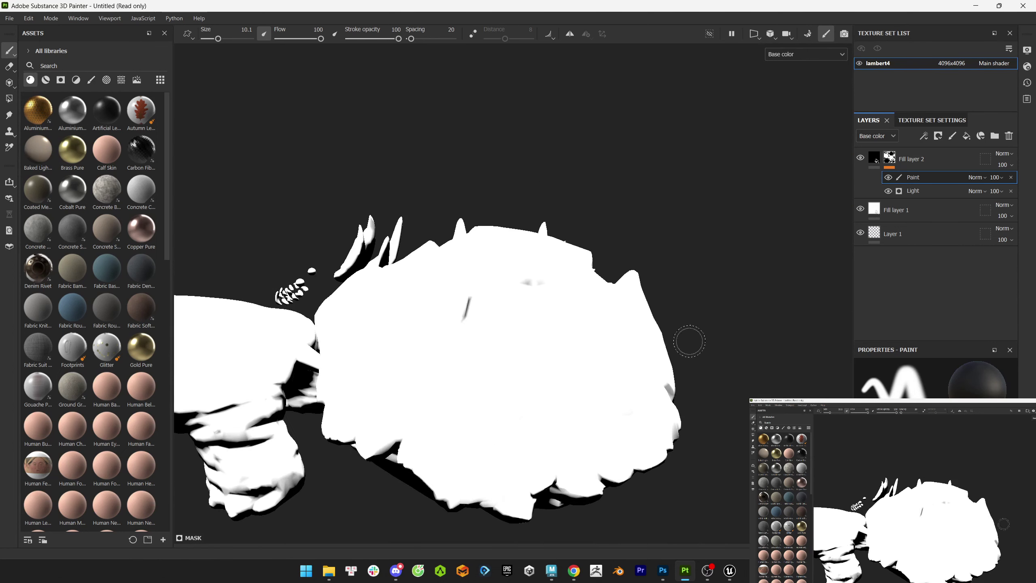
- Paint white over the grey shading on the rock with a brush of about 4
mouse_move(689, 341)
alt+mouse_down()
mouse_move(359, 327)
mouse_move(439, 266)
mouse_move(451, 416)
mouse_move(253, 339)
mouse_move(479, 377)
alt+mouse_up()
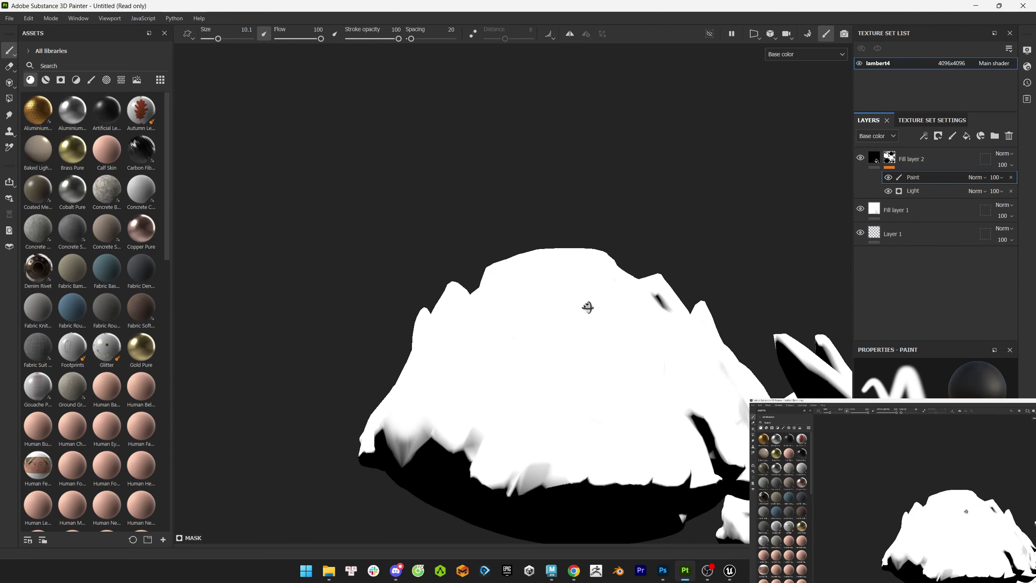
mouse_move(587, 306)
alt+mouse_down()
mouse_move(454, 377)
mouse_move(483, 343)
alt+mouse_up()
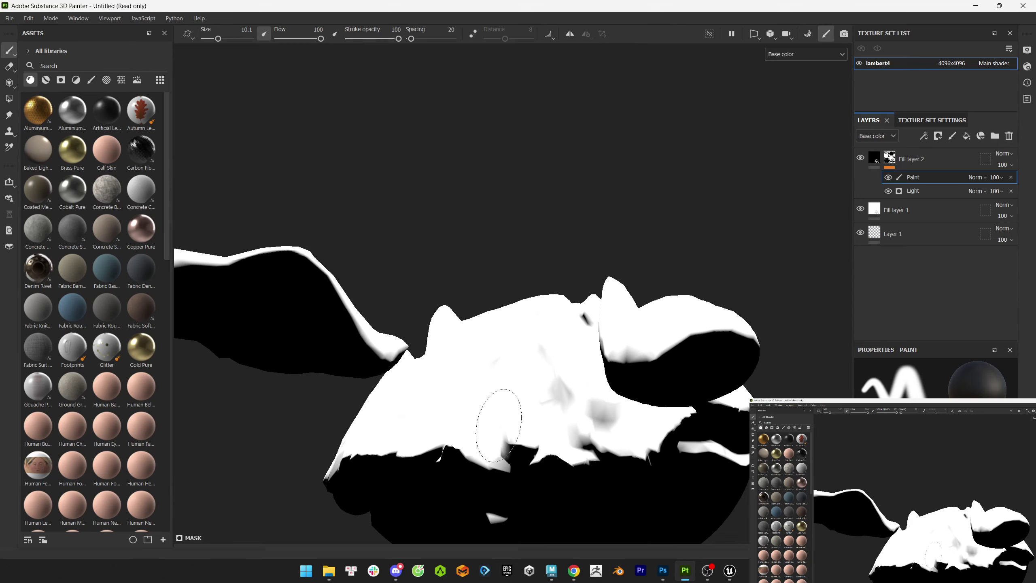
mouse_move(505, 382)
alt+mouse_down()
mouse_move(528, 363)
mouse_move(595, 417)
mouse_move(579, 442)
alt+mouse_up()
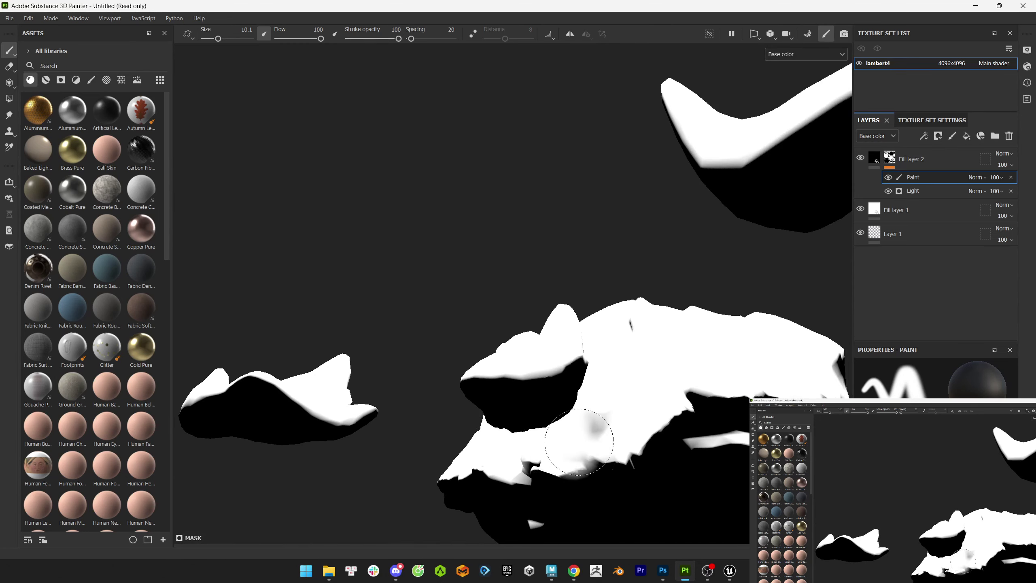
scroll(588, 392, up, 3)
ctrl+right_drag(574, 347, 527, 375)
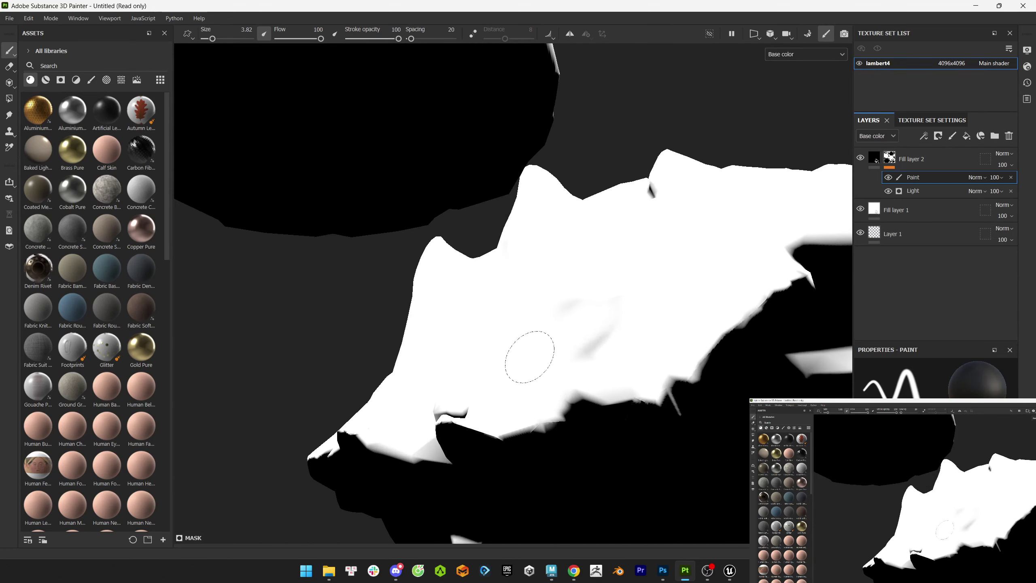
mouse_move(637, 369)
alt+mouse_down()
mouse_move(671, 441)
mouse_move(637, 368)
alt+mouse_up()
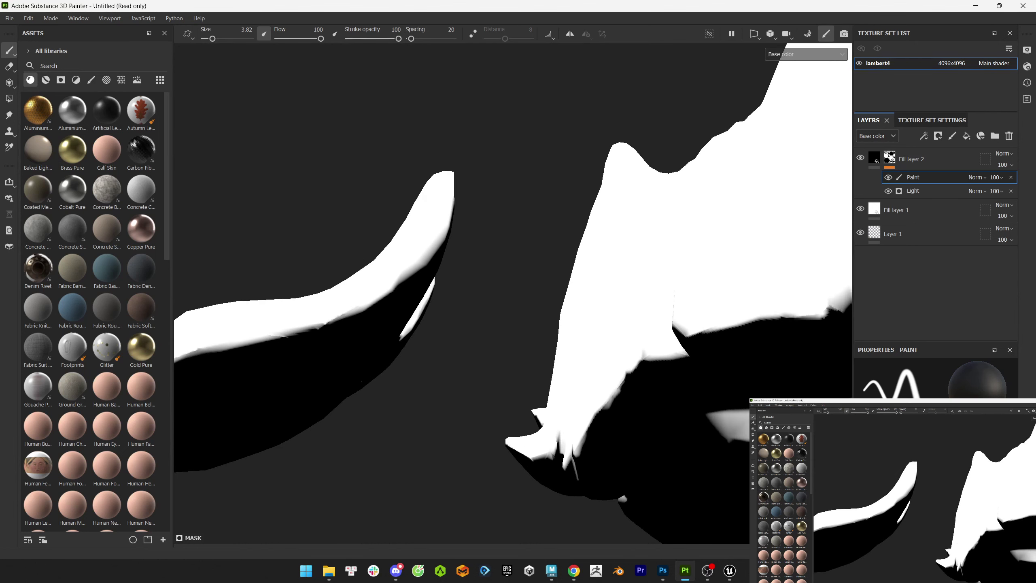
mouse_move(540, 447)
alt+mouse_down()
mouse_move(612, 408)
mouse_move(573, 474)
alt+mouse_up()
ctrl+right_drag(583, 474, 571, 465)
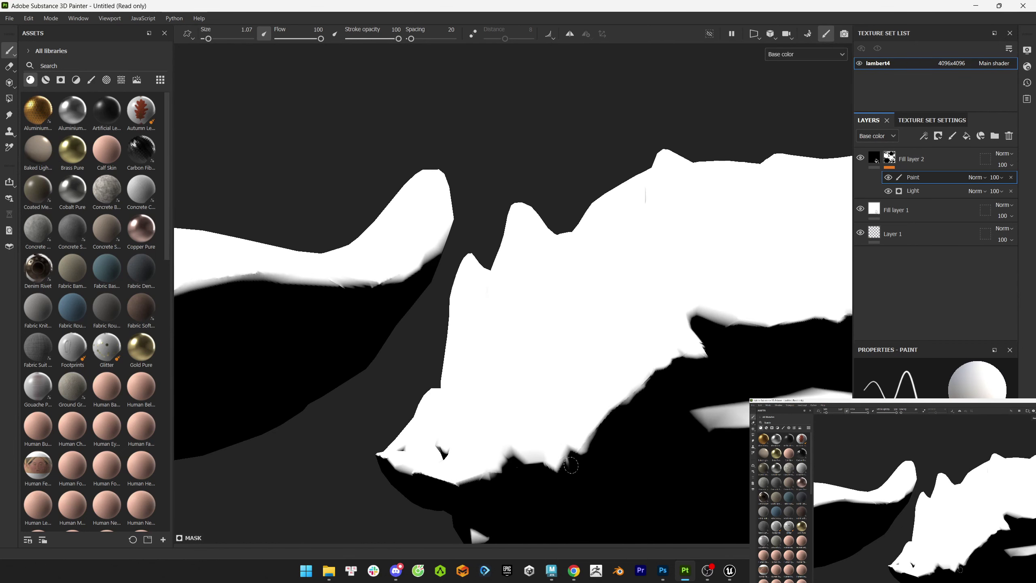
mouse_move(571, 466)
alt+mouse_down()
mouse_move(551, 409)
mouse_move(527, 456)
alt+mouse_up()
ctrl+right_drag(528, 456, 653, 449)
mouse_move(653, 449)
alt+mouse_down()
mouse_move(669, 426)
mouse_move(620, 428)
mouse_move(507, 386)
mouse_move(541, 375)
mouse_move(445, 329)
alt+mouse_up()
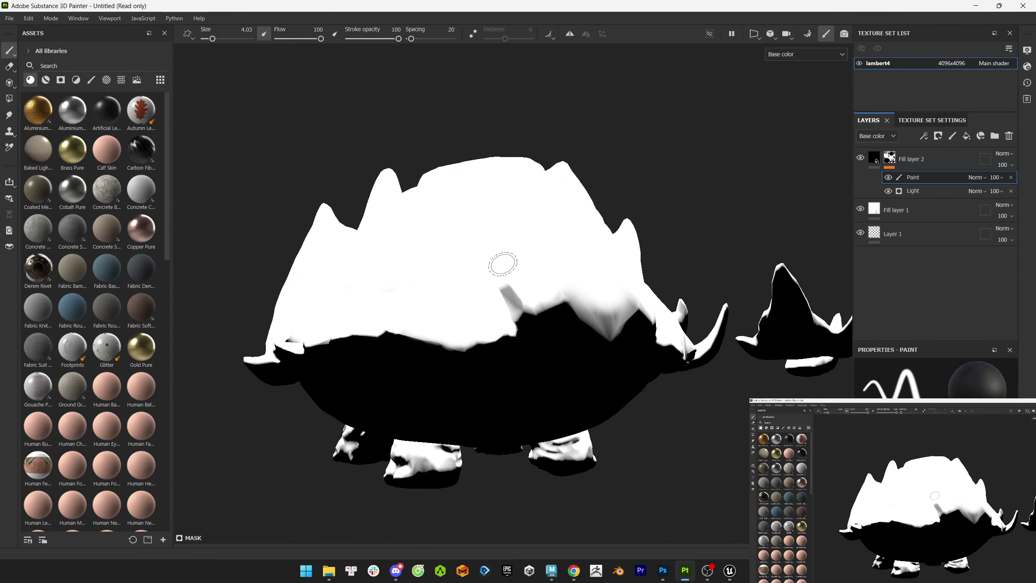
mouse_move(580, 288)
mouse_down()
mouse_move(634, 295)
mouse_move(527, 330)
mouse_move(608, 350)
mouse_move(655, 347)
mouse_move(569, 346)
mouse_move(493, 447)
mouse_up()
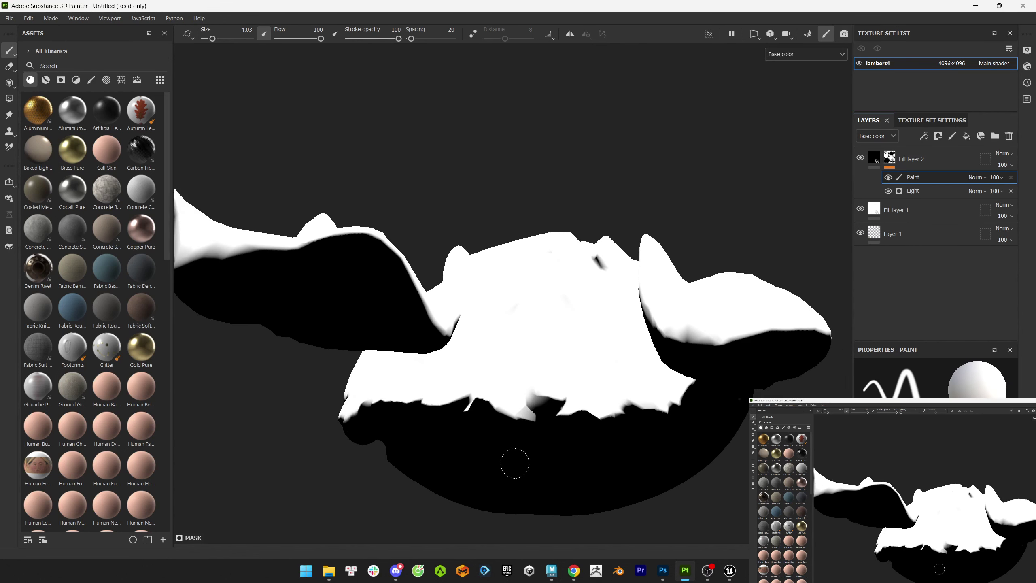
- Frame the creature's spikes and back, and enlarge the brush to cover the dark spot
alt+right_drag(513, 464, 458, 504)
mouse_move(458, 504)
alt+mouse_down()
mouse_move(629, 428)
mouse_move(528, 303)
mouse_move(417, 354)
alt+mouse_up()
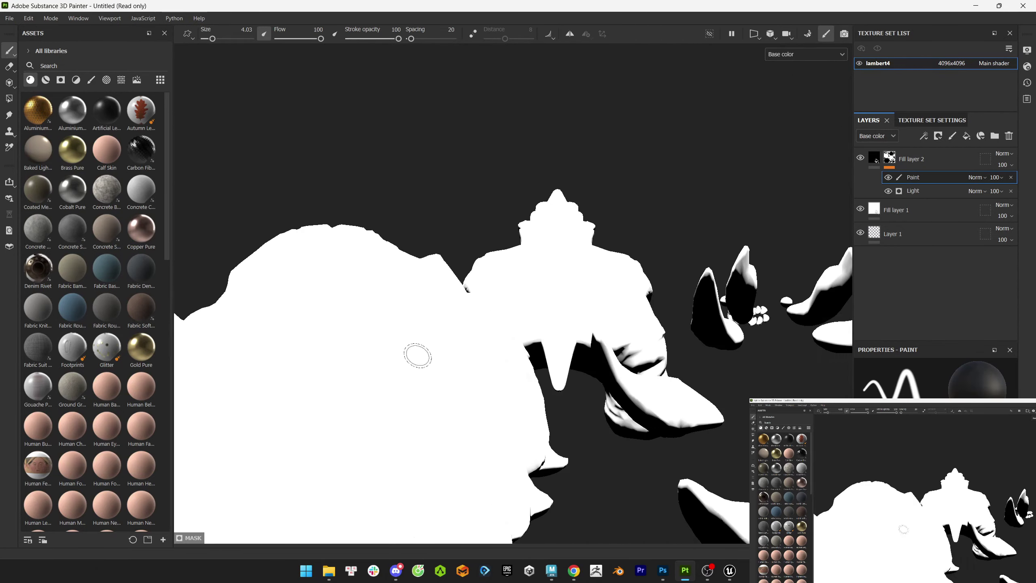
alt+right_drag(417, 354, 562, 294)
alt+drag(563, 294, 723, 392)
alt+right_drag(723, 392, 623, 390)
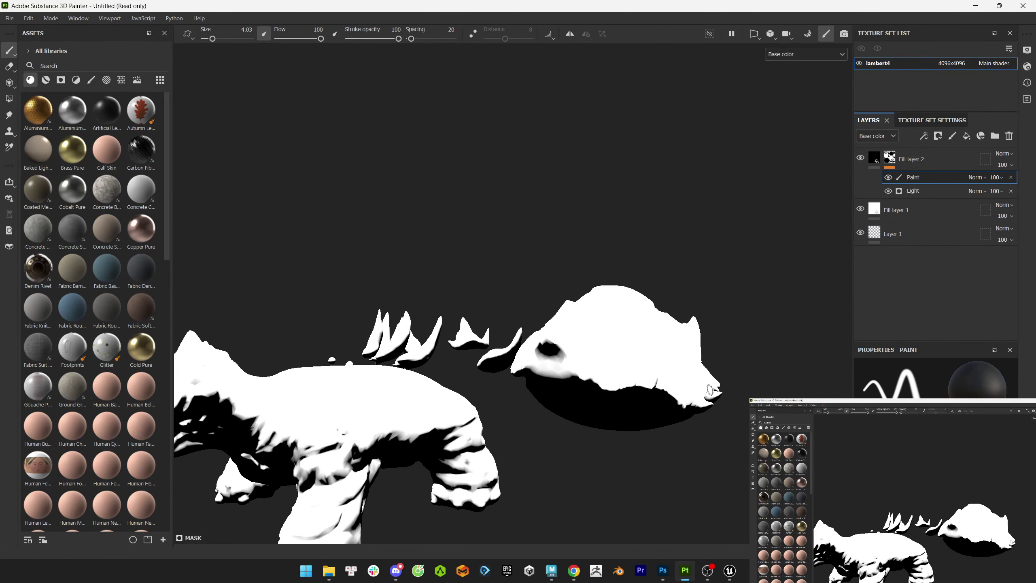
alt+drag(711, 390, 546, 358)
key(bracketright)
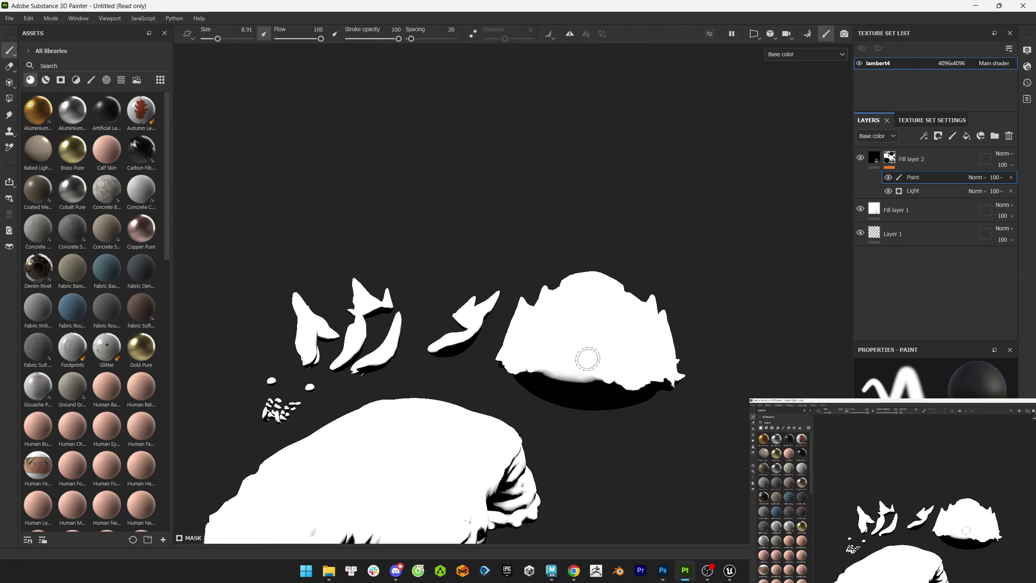
- Fill the small horn pieces white with Polygon Fill, then check the shell mesh
click(9, 98)
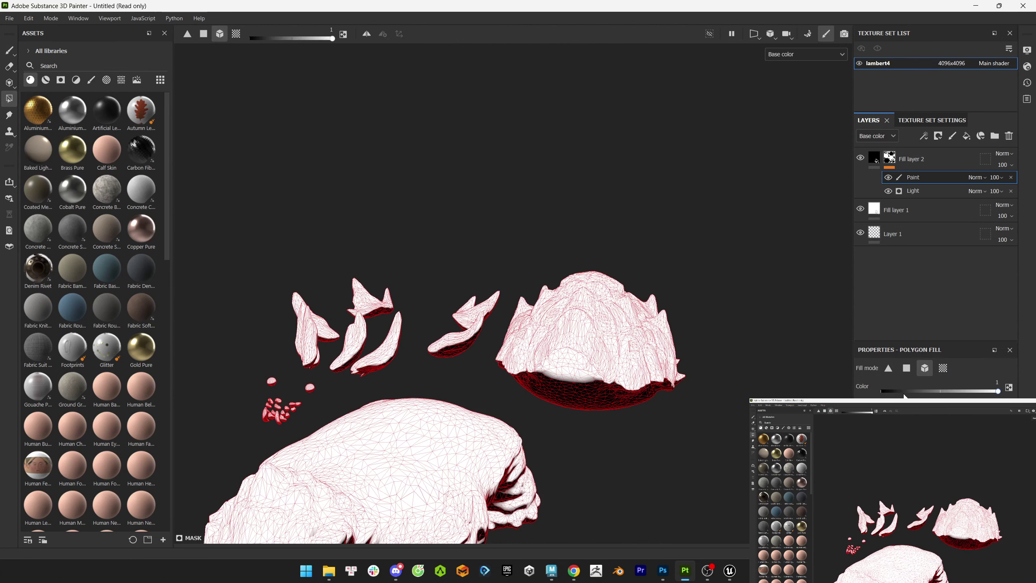
drag(324, 278, 243, 372)
scroll(411, 451, down, 3)
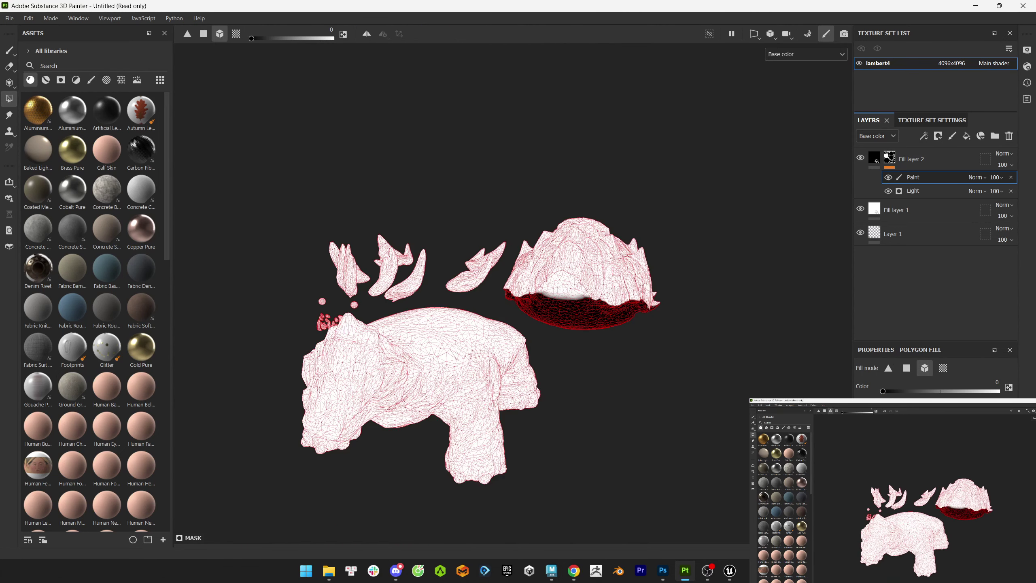
key(1)
alt+drag(370, 210, 588, 250)
scroll(588, 250, up, 5)
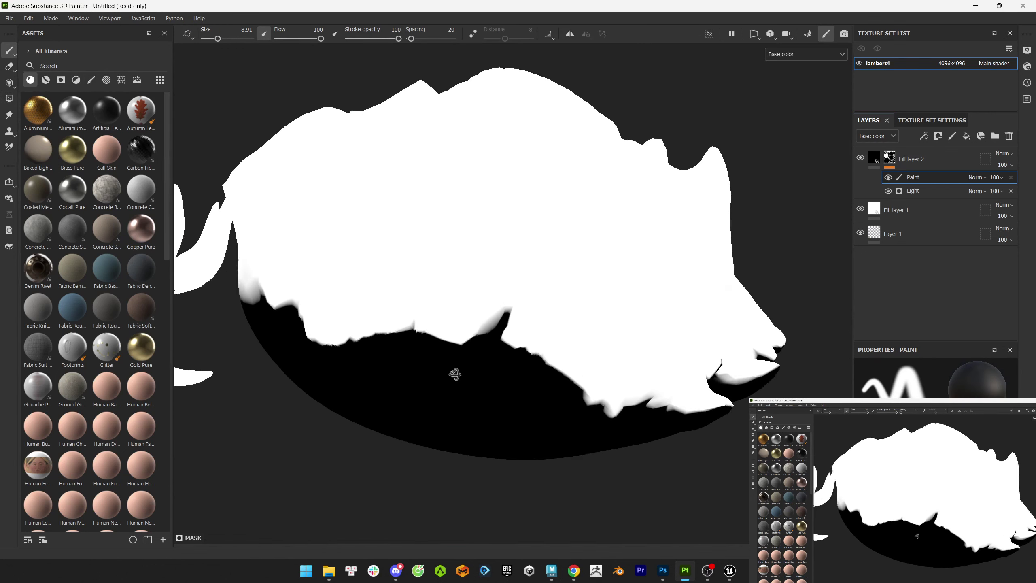
alt+drag(478, 382, 451, 372)
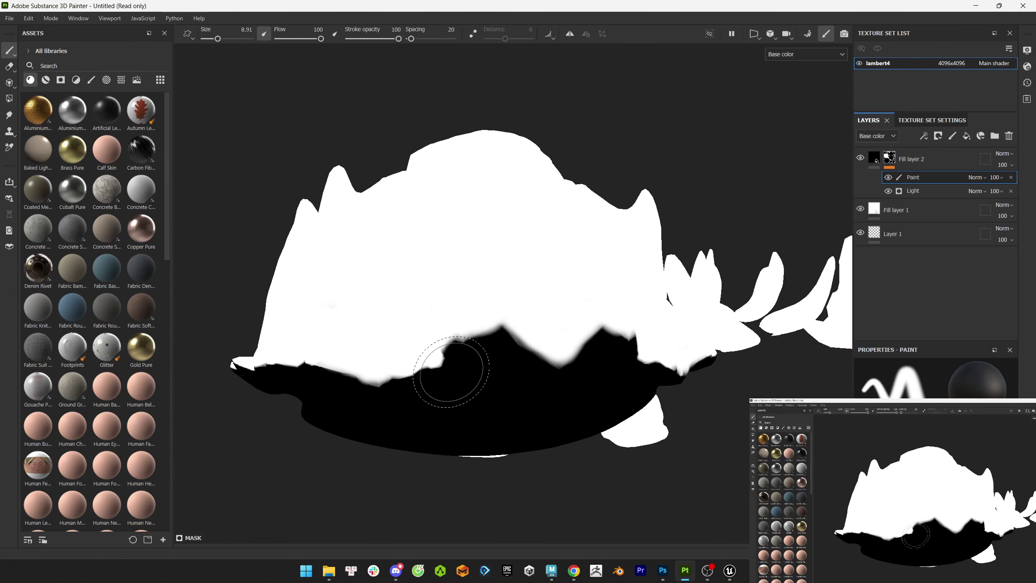
scroll(572, 301, down, 5)
alt+drag(572, 301, 514, 467)
- Export the lambert4 texture set as lambert4_Base_color.png
key(ctrl+shift+e)
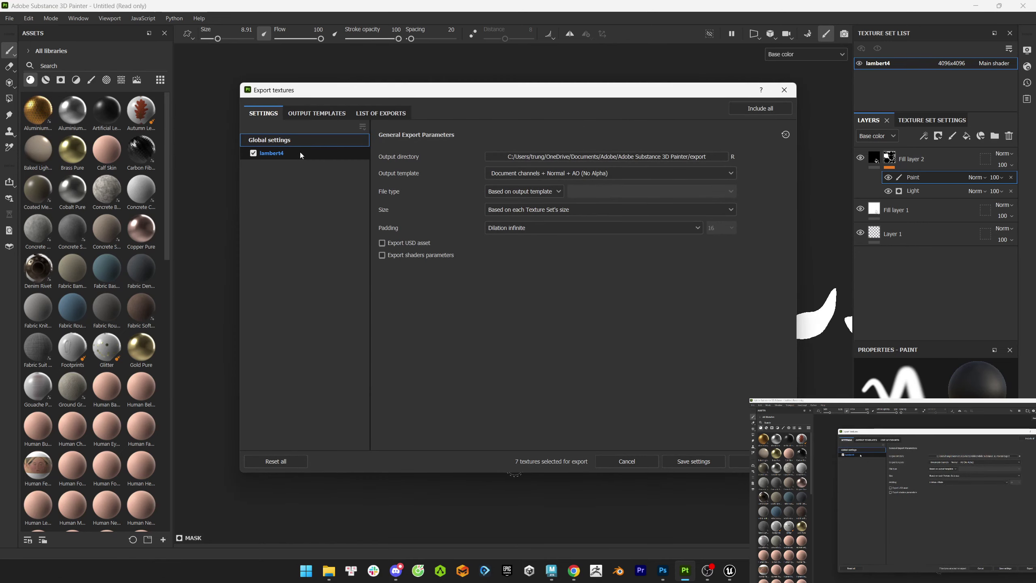
click(301, 155)
click(739, 462)
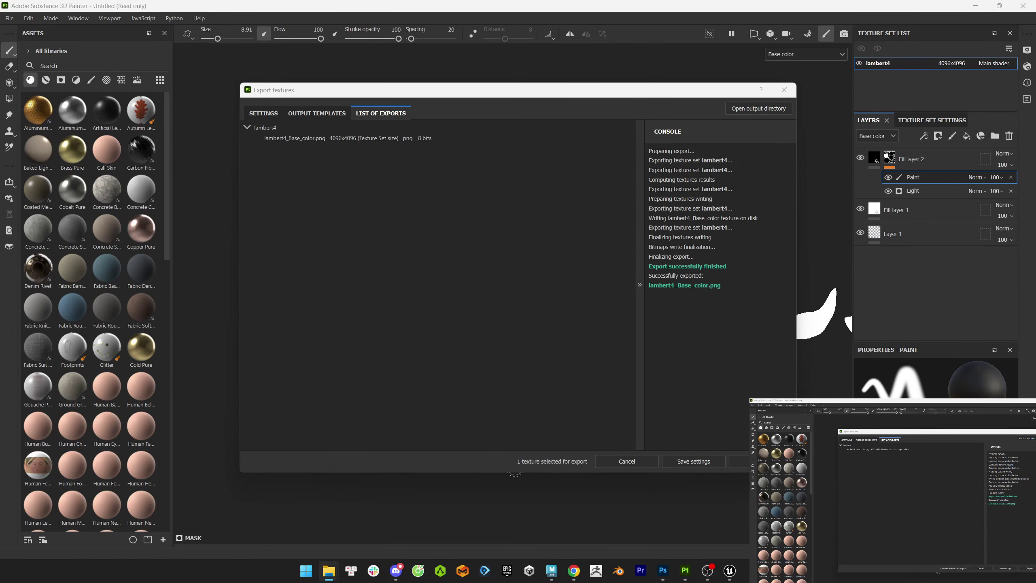
key(alt+Tab)
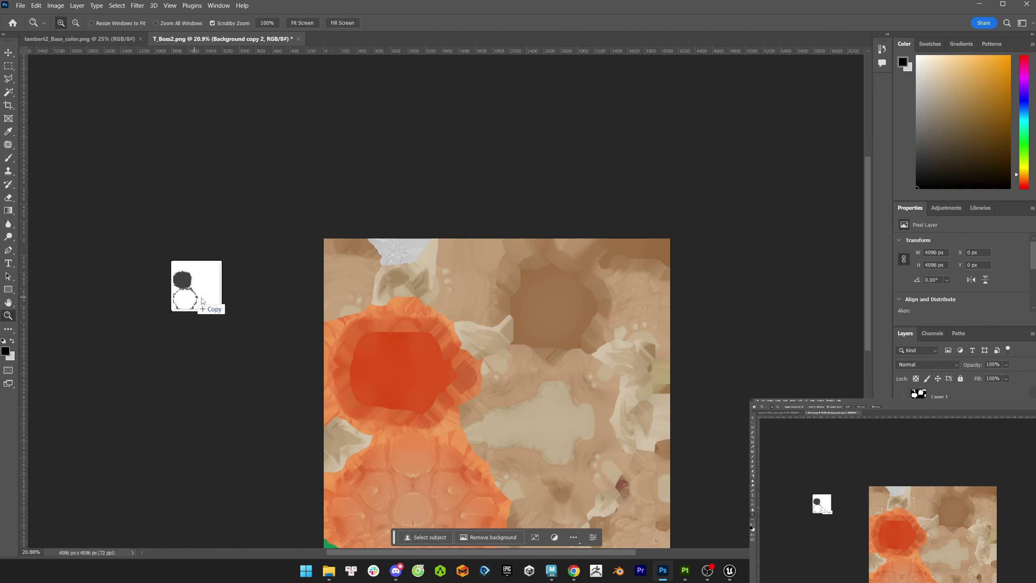
- Place the exported base colour image onto T_Boss2 at Y 2048 and commit it
drag(208, 308, 472, 373)
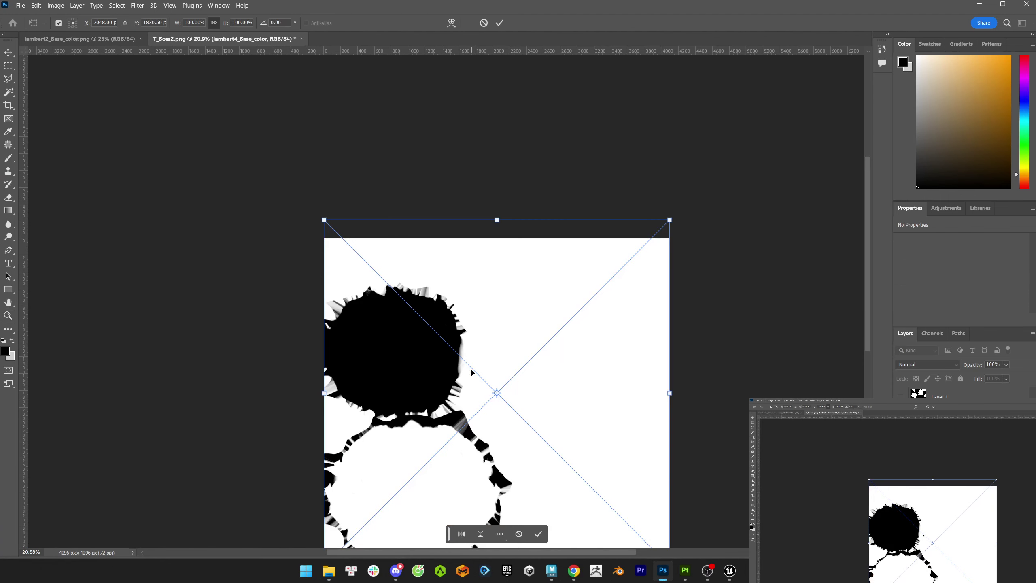
text(2048)
key(Return)
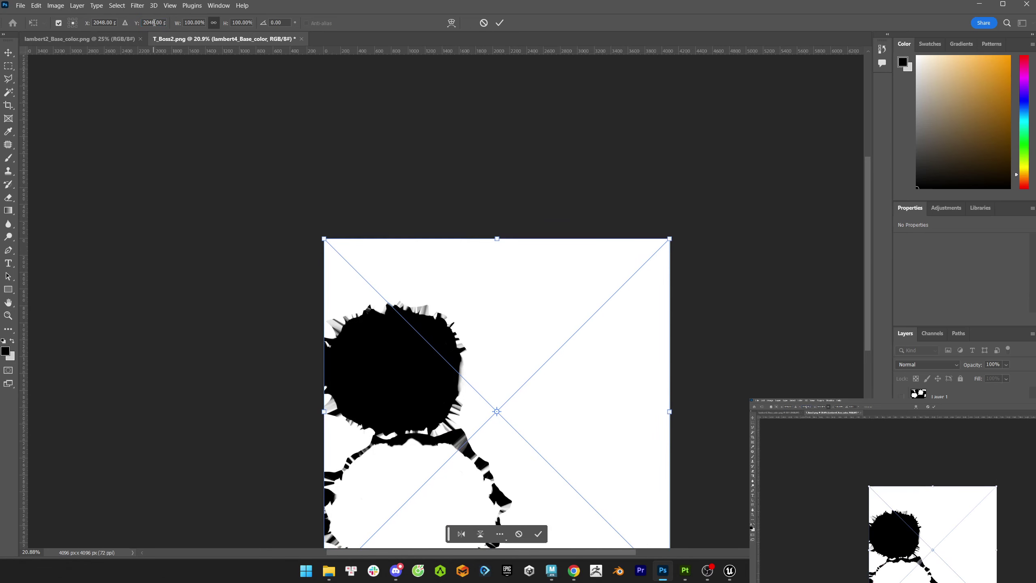
key(Return)
key(z)
- Blend the placed layer at Multiply, 22% opacity, and reload T_Boss2 in Unreal
click(926, 364)
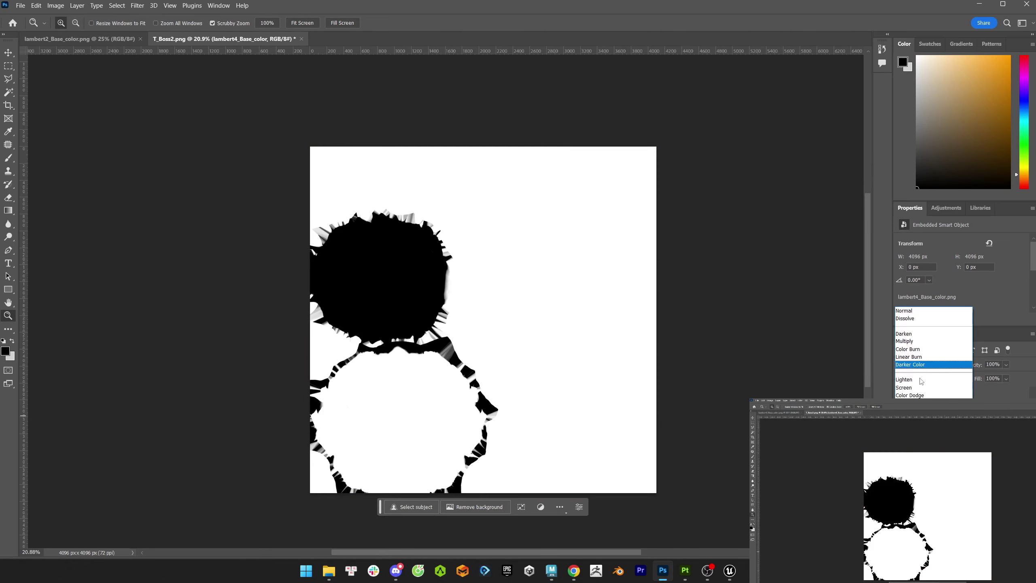
click(914, 332)
click(1006, 364)
drag(1020, 376, 981, 377)
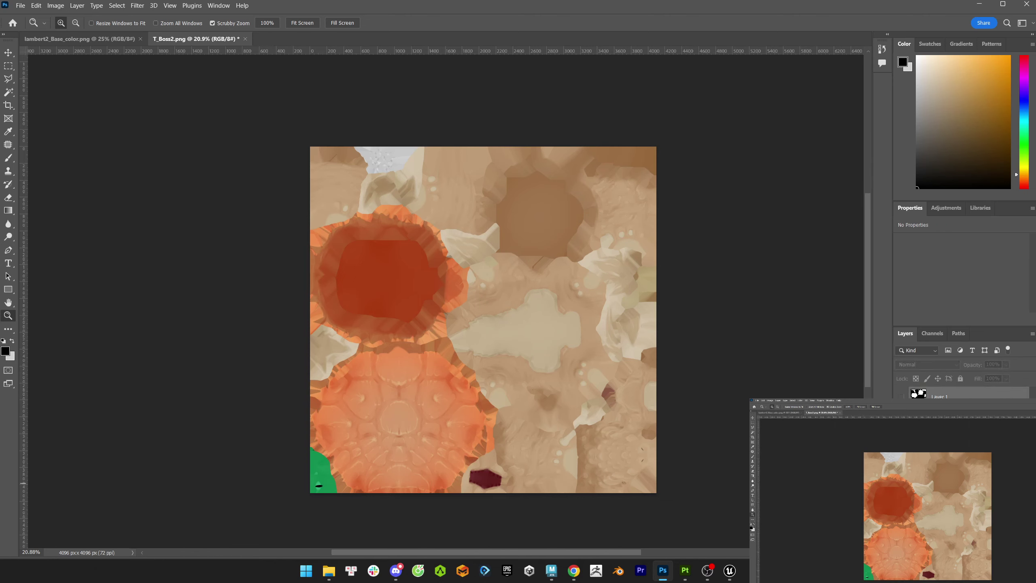
key(alt+Tab)
key(alt+Tab)
key(alt+Tab)
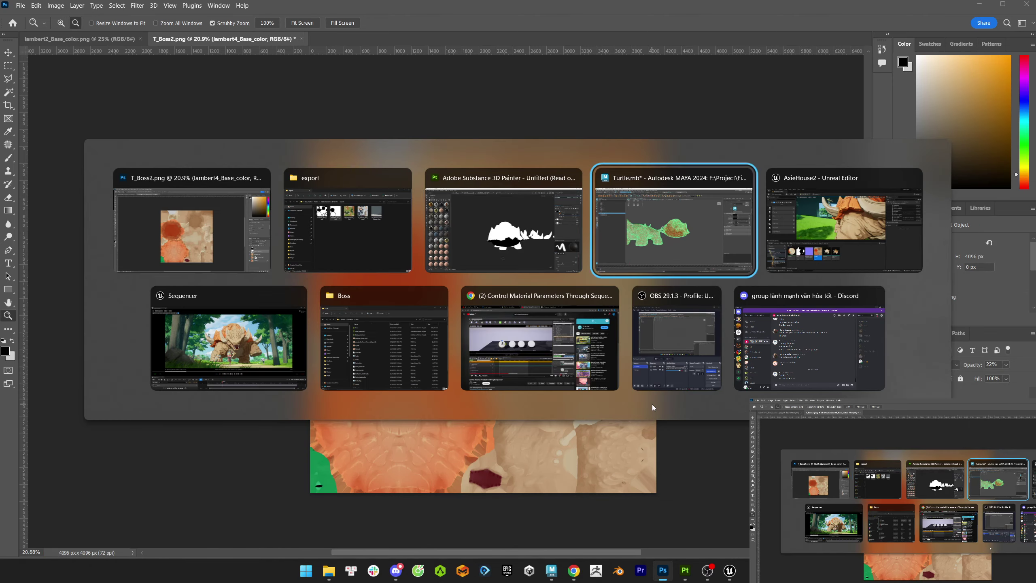
key(alt+Tab)
right_click(345, 432)
click(381, 201)
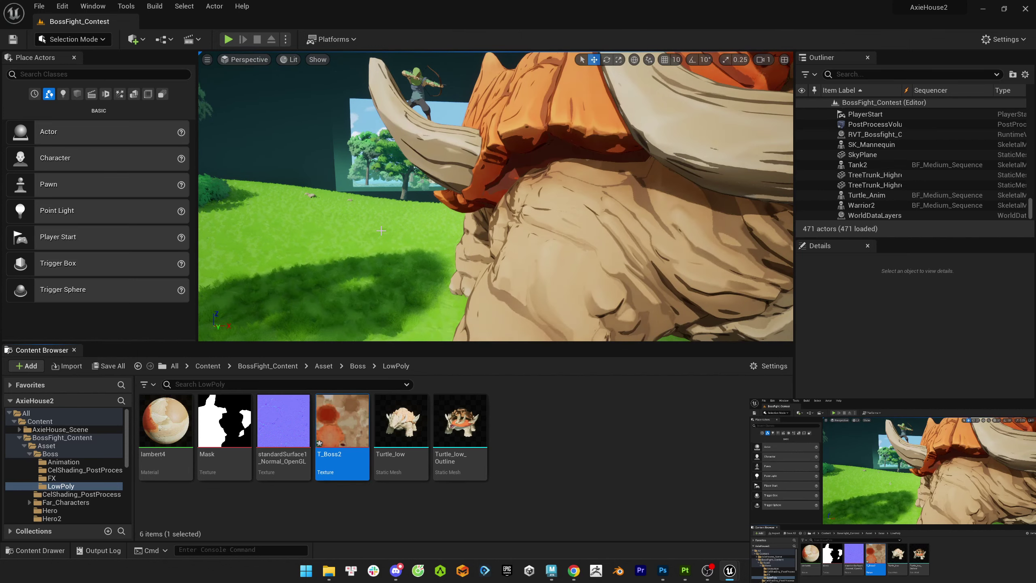
- Raise the blend layer's opacity, save, and reimport T_Boss2 in Unreal's Content Browser
key(alt+Tab)
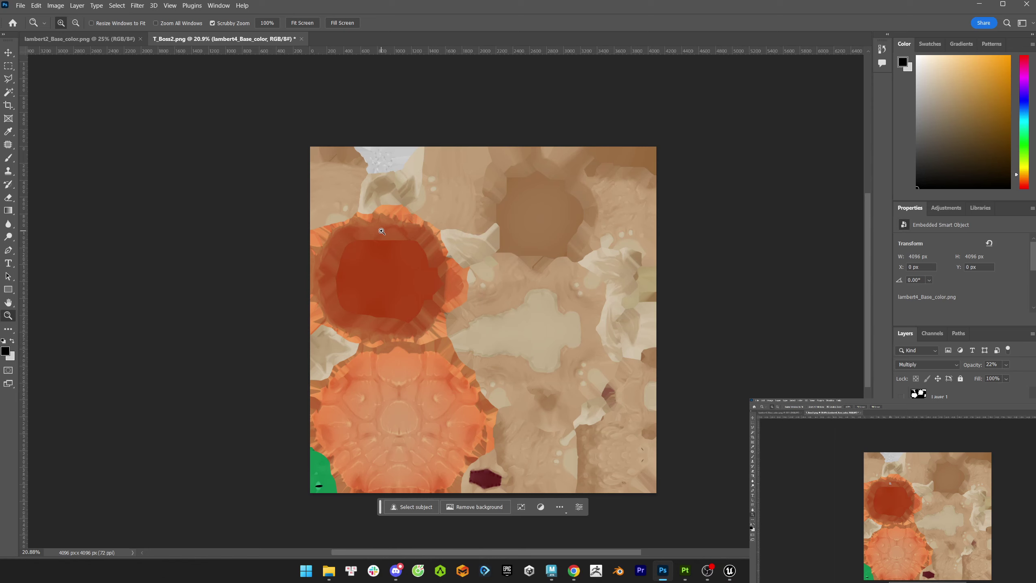
drag(1009, 378, 1011, 378)
key(ctrl+s)
key(alt+Tab)
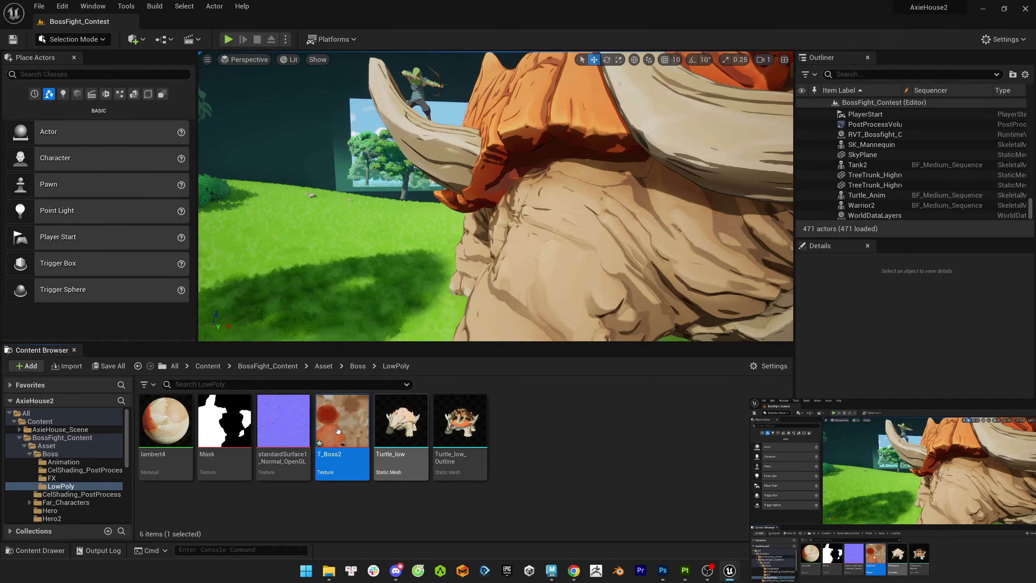
right_click(348, 427)
click(384, 165)
key(alt+Tab)
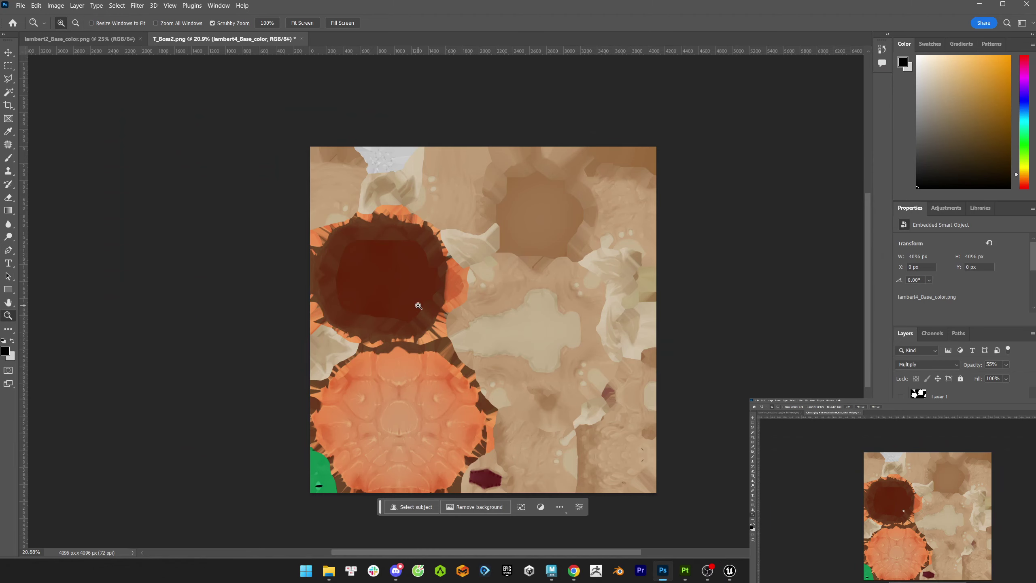
key(alt+Tab)
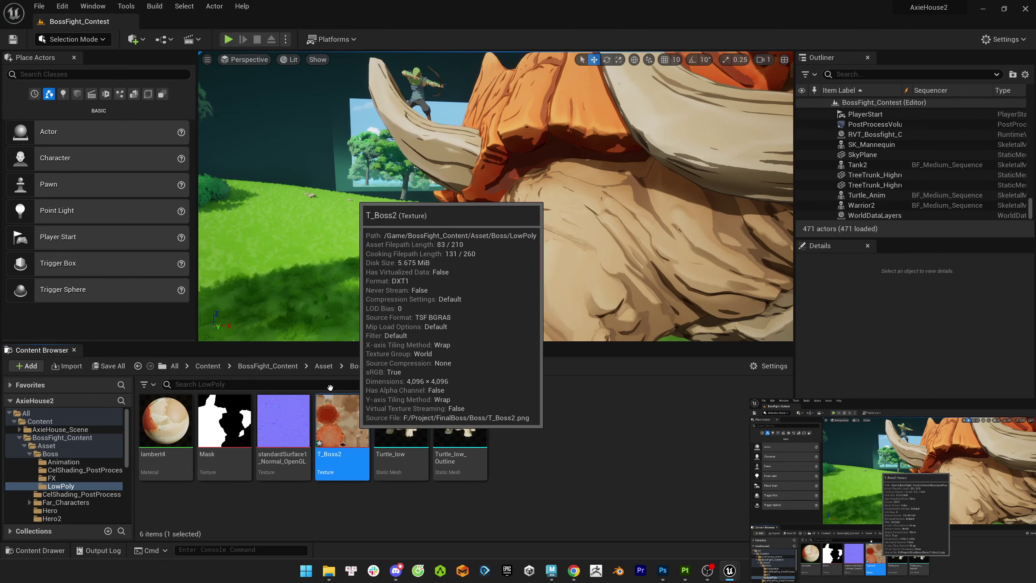
right_click(347, 425)
click(398, 156)
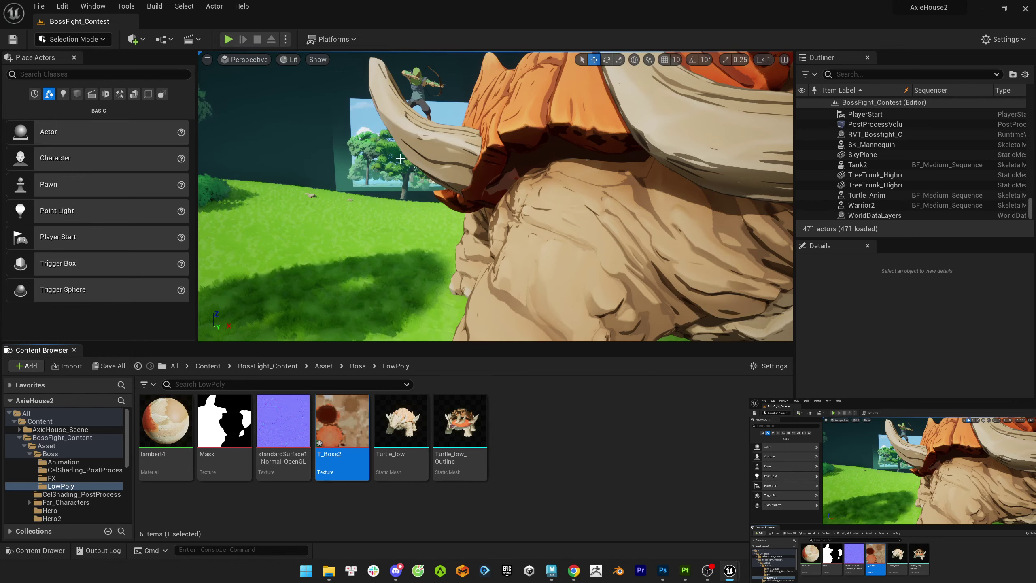
- Flatten the Photoshop layers, save, and reimport T_Boss2 with the final edits
key(alt+Tab)
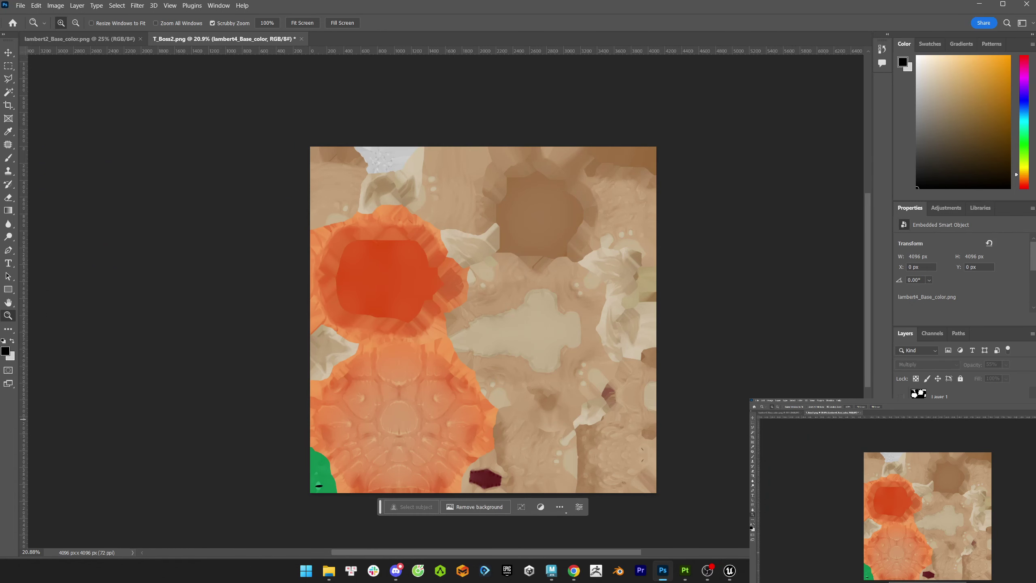
key(ctrl+shift+e)
key(ctrl+s)
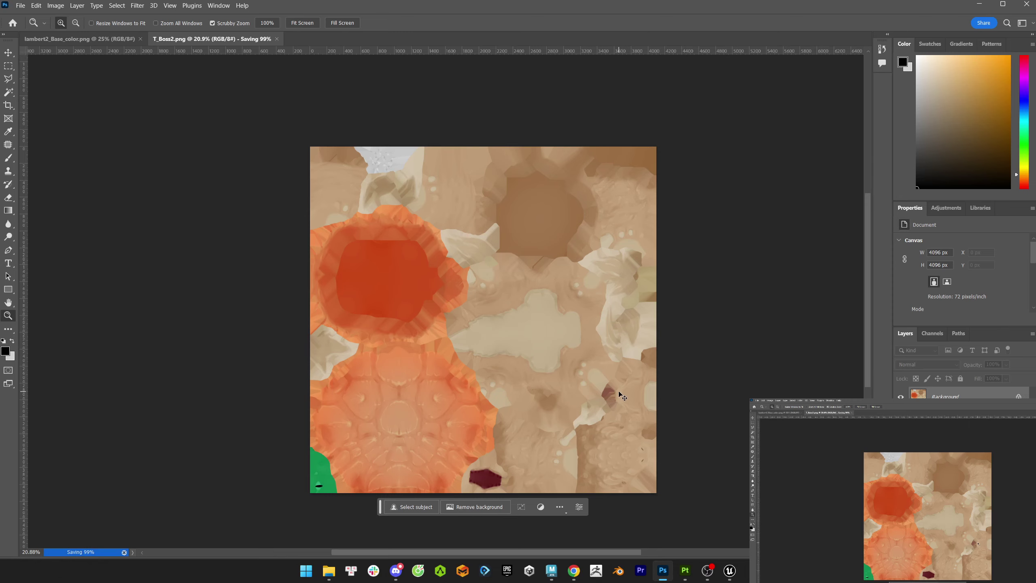
key(alt+Tab)
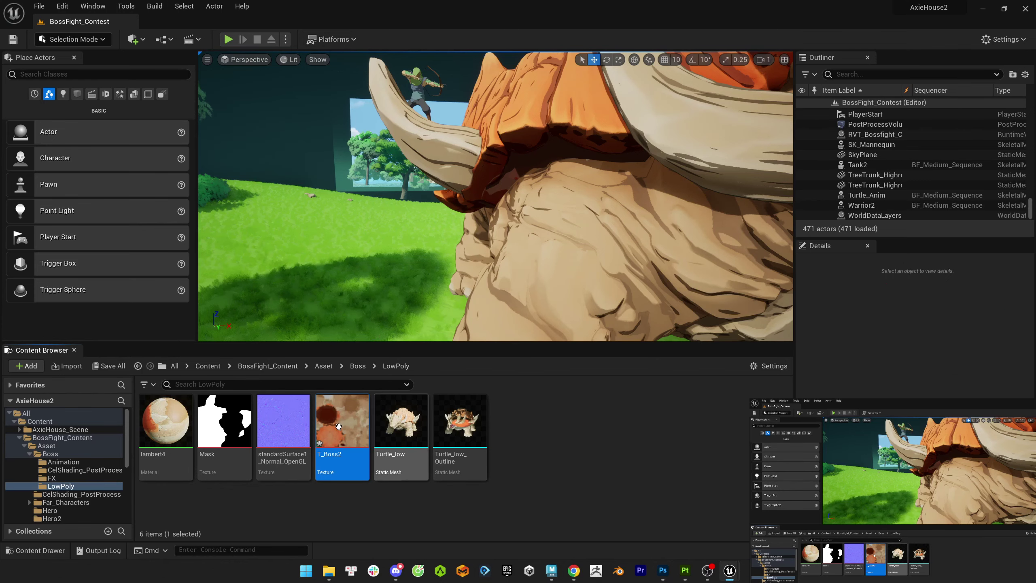
right_click(338, 426)
click(382, 319)
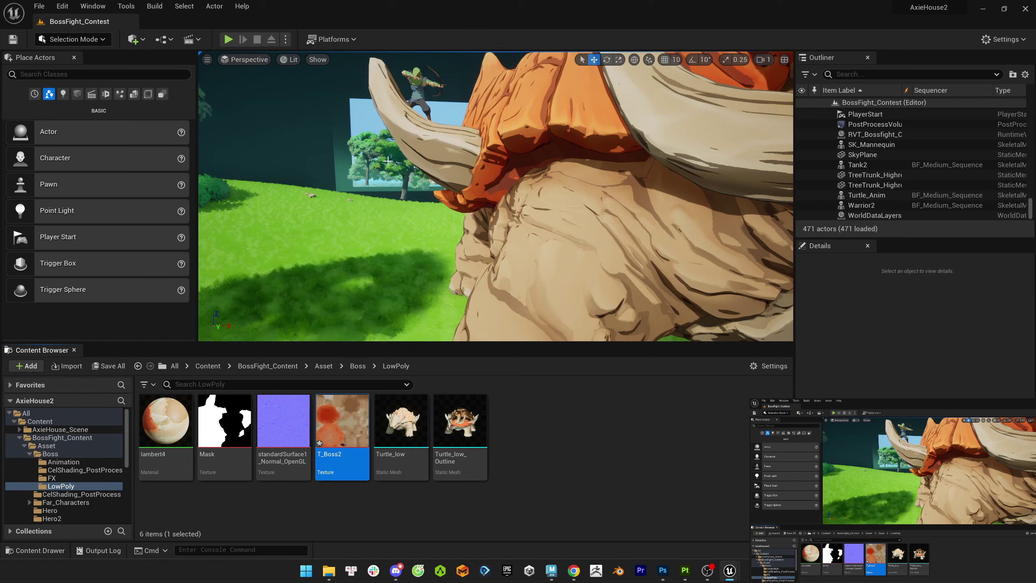
- Reimport T_Boss2 once more and select the CayPhuong_Trunk3 actor in Unreal
mouse_move(349, 423)
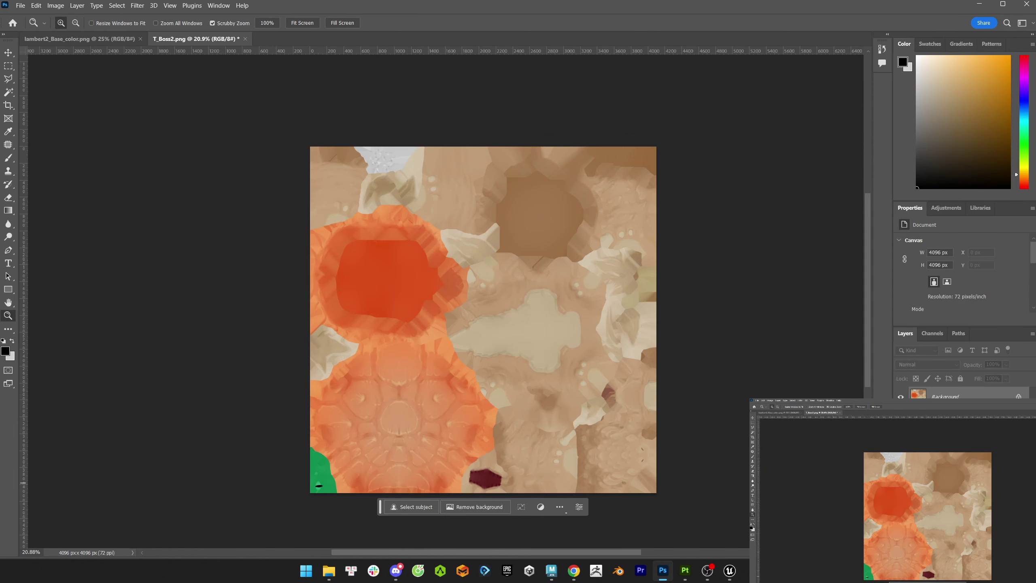
key(alt+Tab)
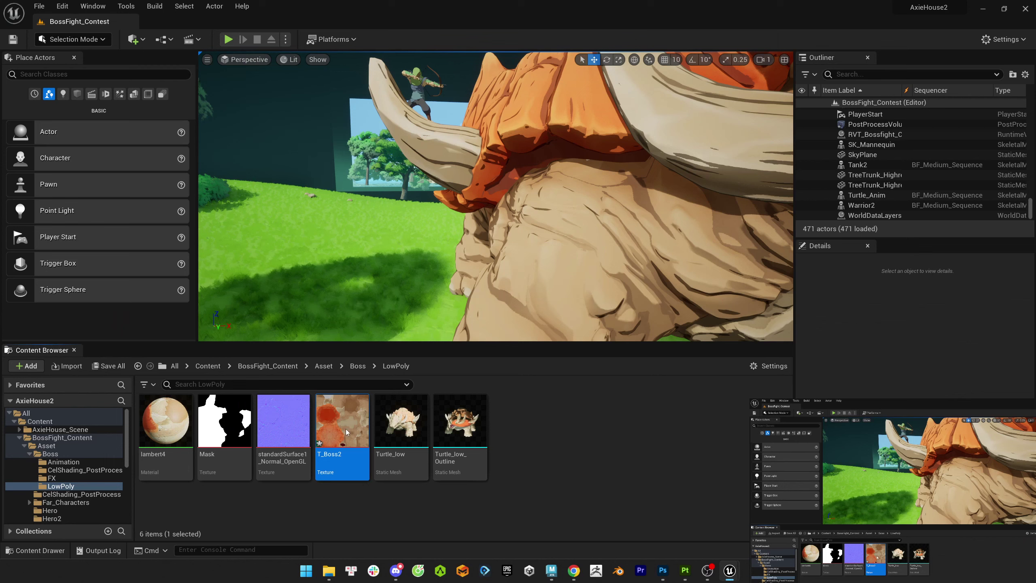
right_click(345, 429)
click(365, 168)
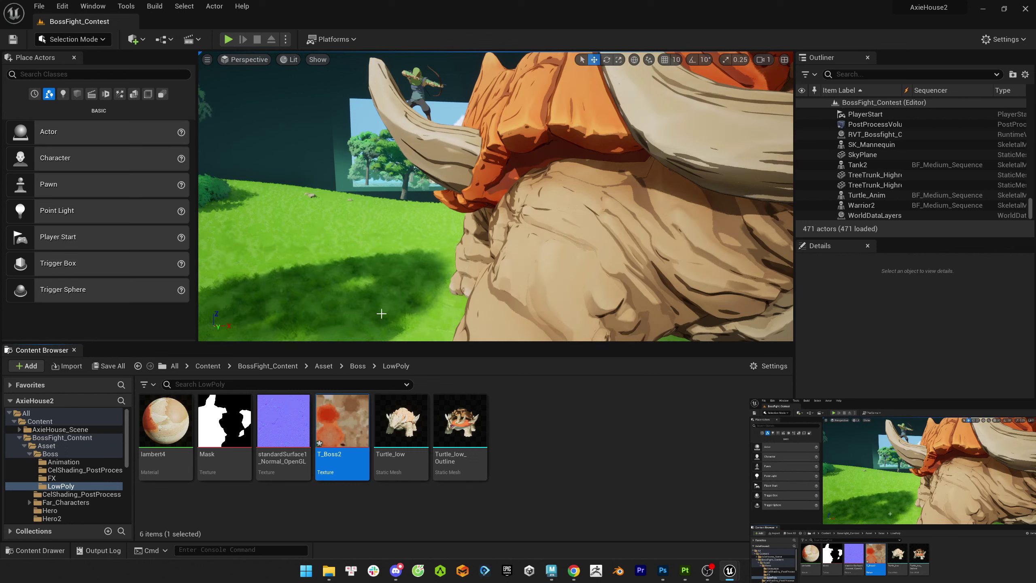
click(877, 179)
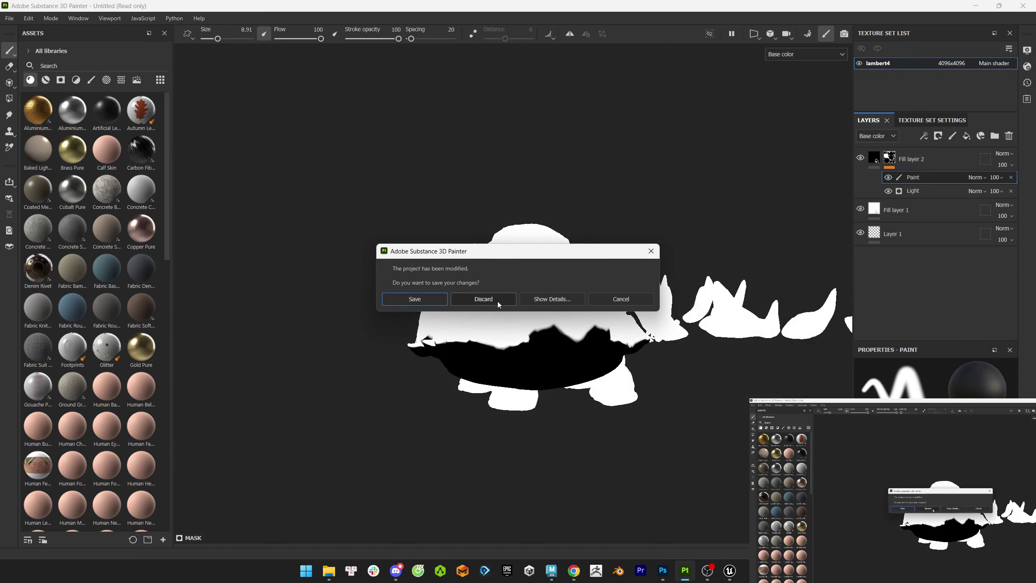
click(495, 300)
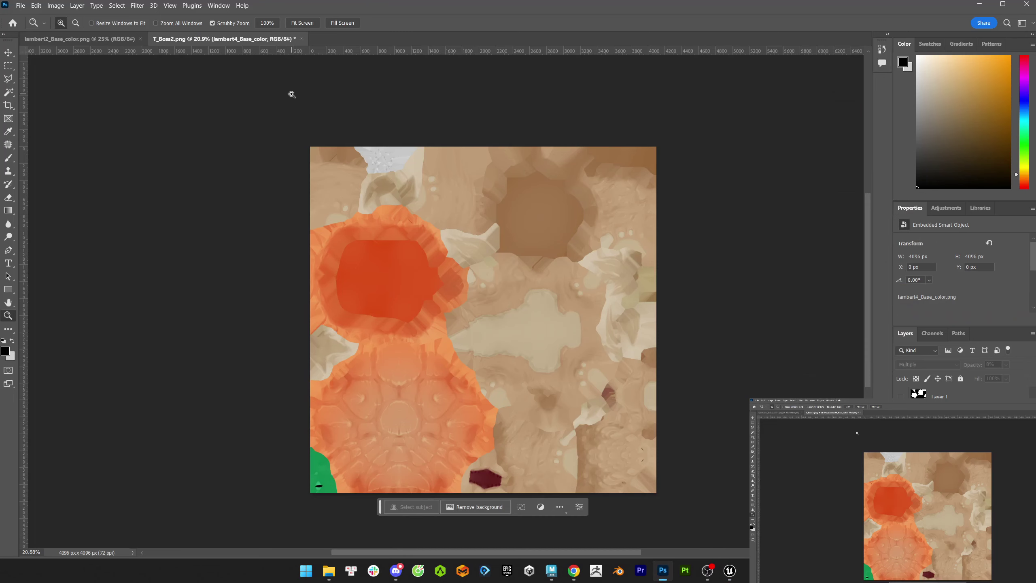
- Close the T_Boss2 document without saving and select the turtle boss in the scene
click(302, 39)
key(n)
key(ctrl+w)
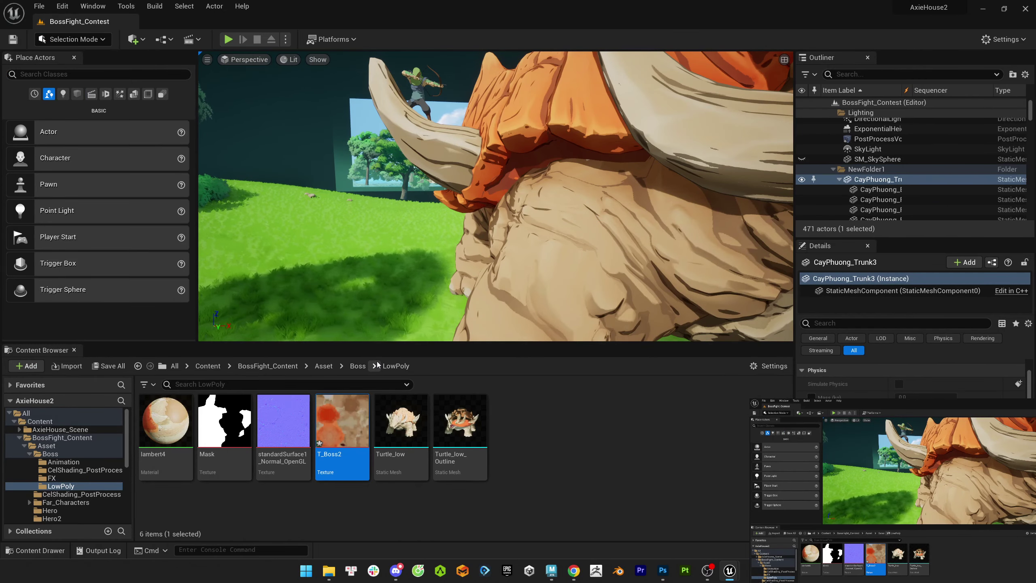
right_drag(449, 273, 490, 271)
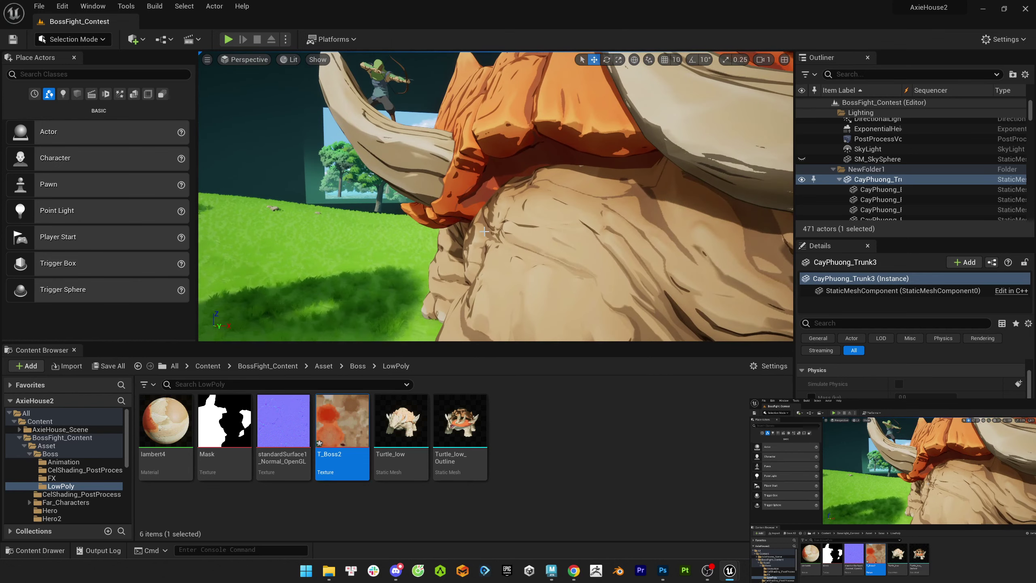
right_drag(489, 271, 490, 245)
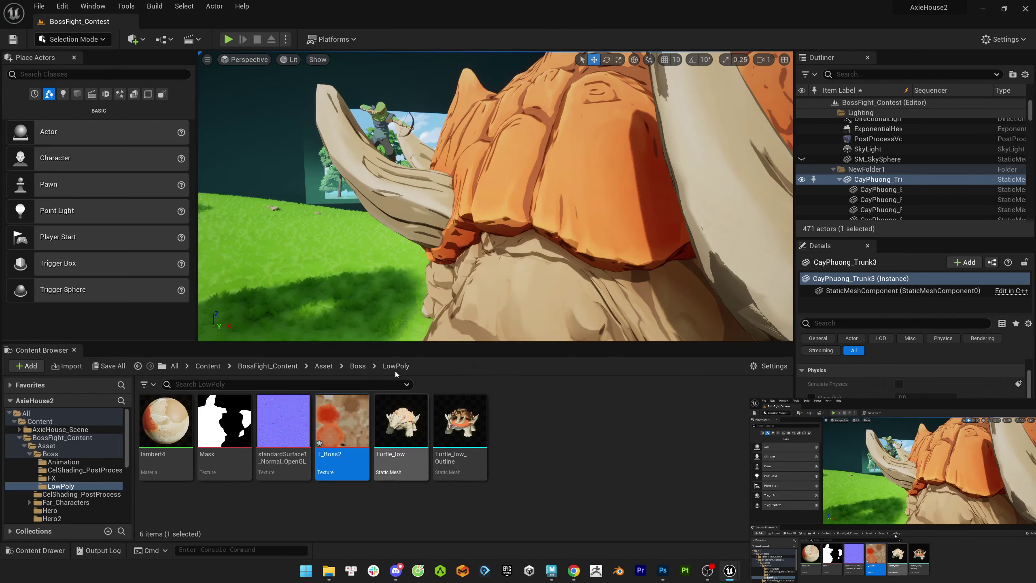
click(510, 265)
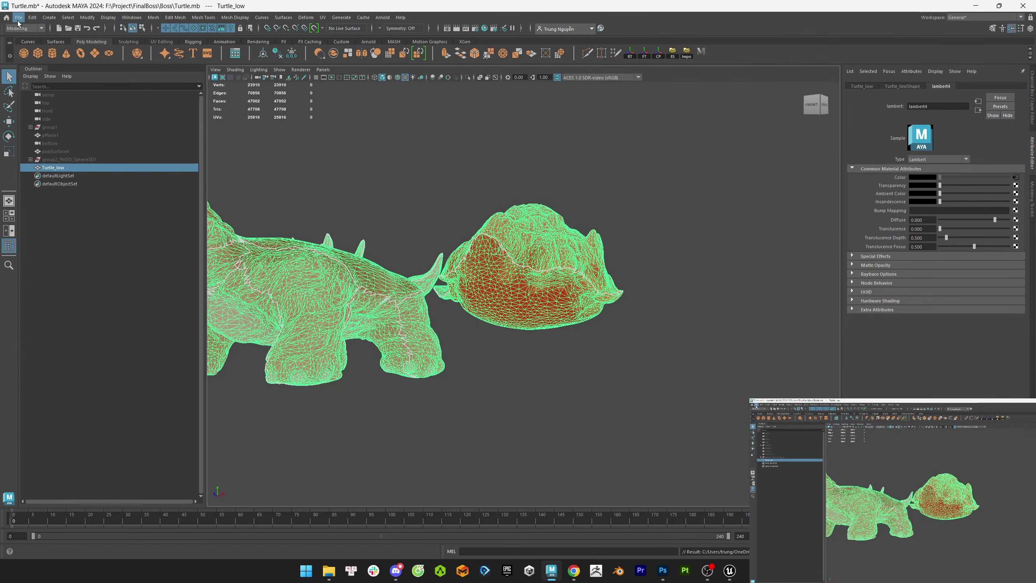
- Open Turtle_Aim.mb from Recent Files, answer the save prompt, and select Turtle_low
click(18, 18)
mouse_move(71, 272)
click(155, 304)
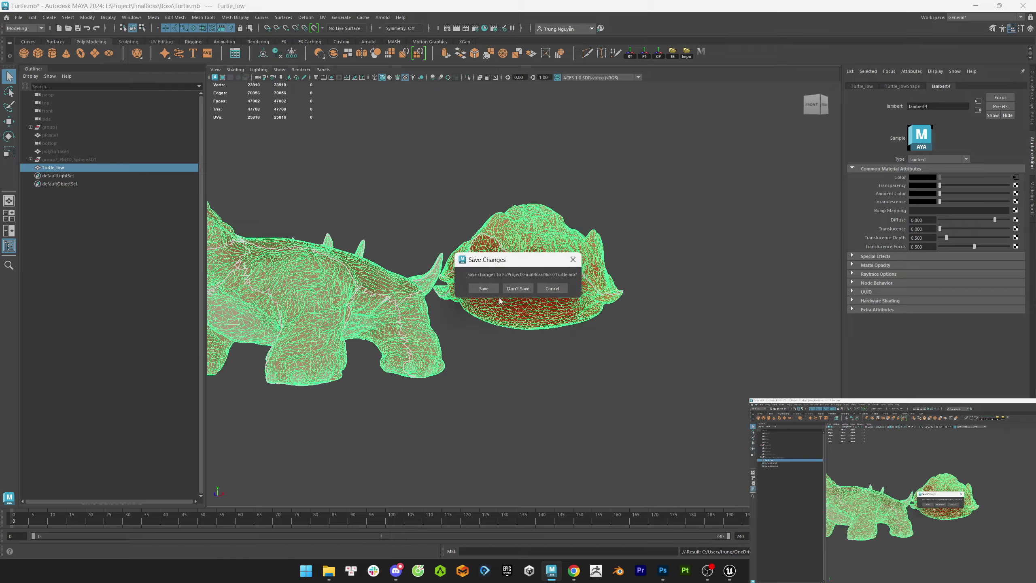
click(516, 289)
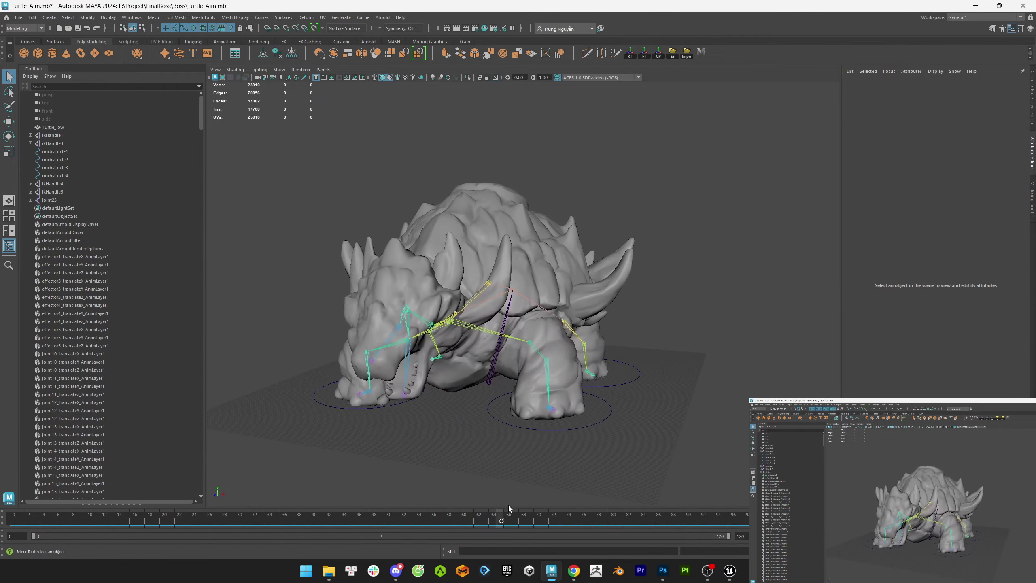
click(581, 283)
scroll(581, 283, up, 5)
- Select the shell-rim face loop in face mode and drop a few stray faces
scroll(581, 283, down, 2)
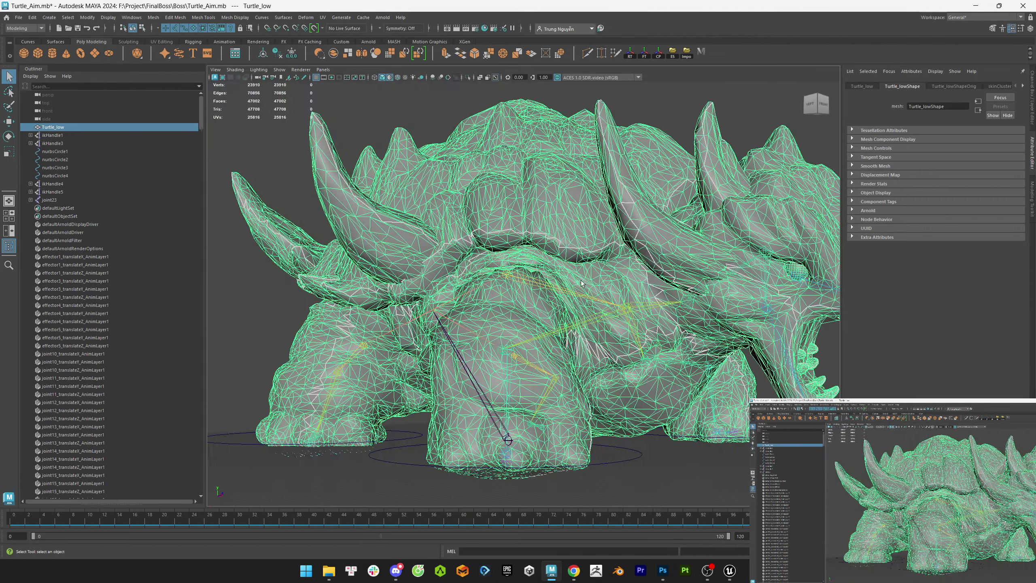
scroll(581, 283, up, 5)
key(F11)
double_click(370, 232)
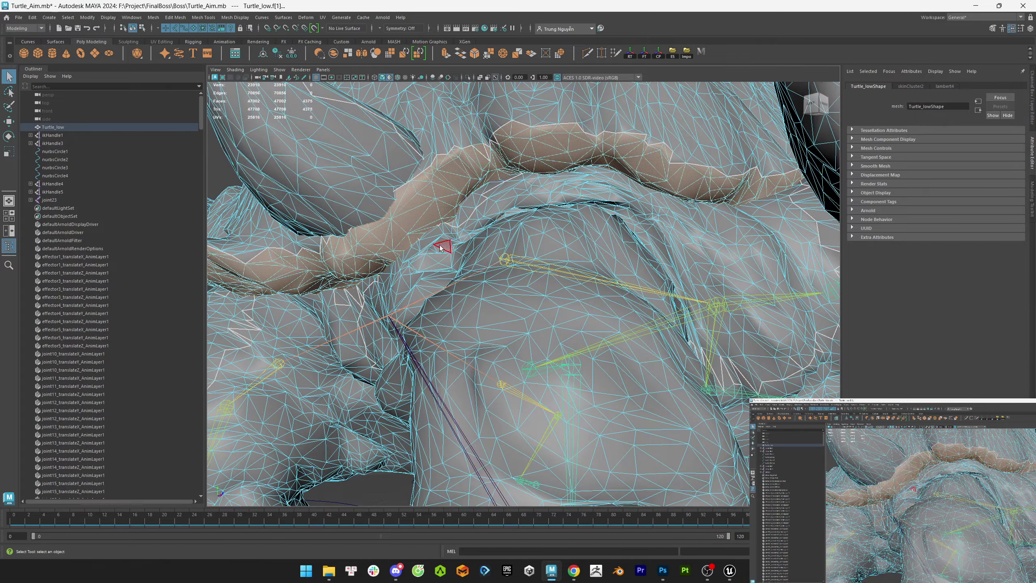
alt+drag(441, 248, 531, 318)
ctrl+click(538, 247)
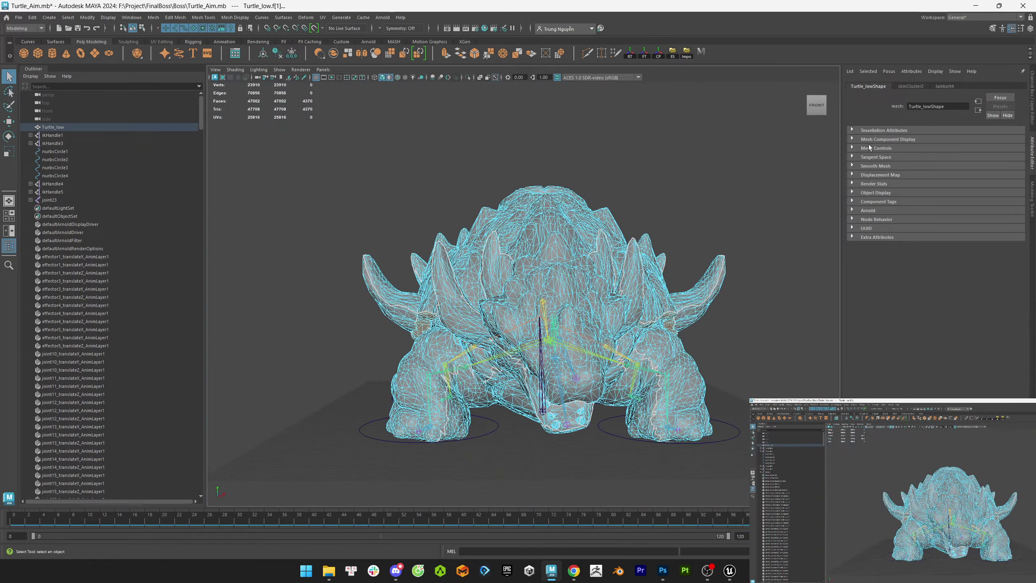
- Deselect the extra faces across the turtle's back from the rim selection
key(f)
click(280, 69)
mouse_move(310, 104)
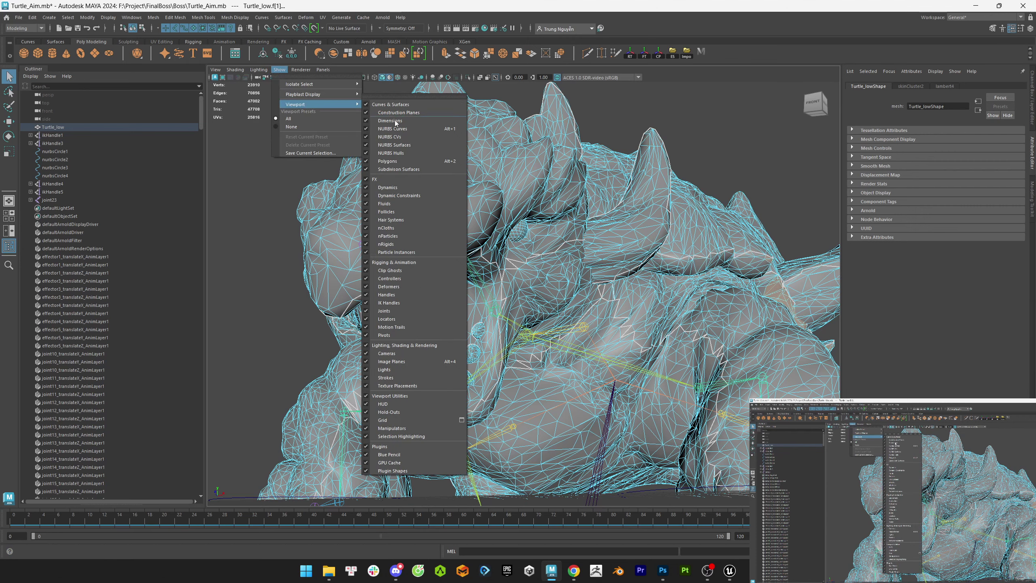
key(Escape)
key(bracketleft)
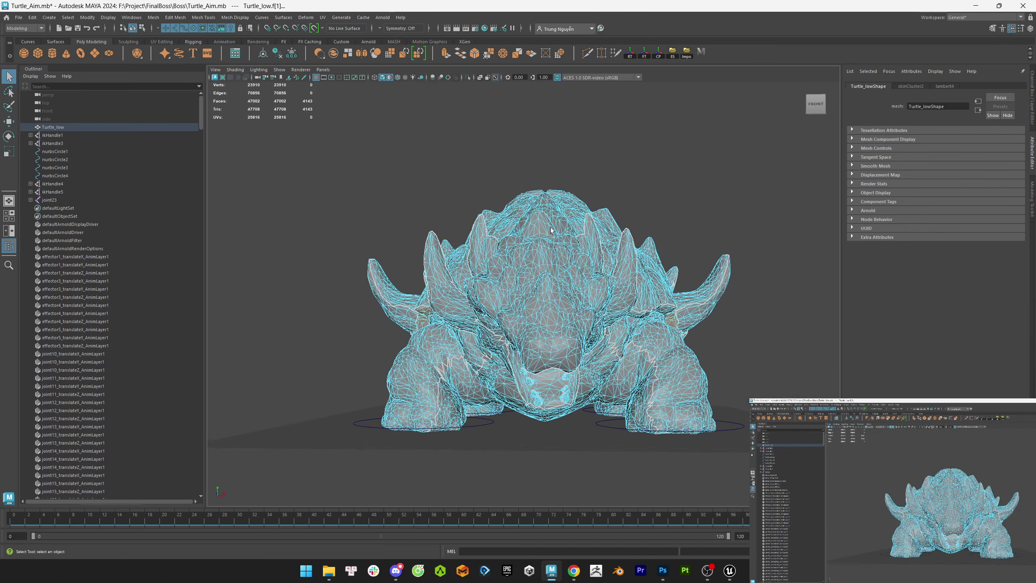
key(bracketleft)
key(bracketleft)
double_click(9, 77)
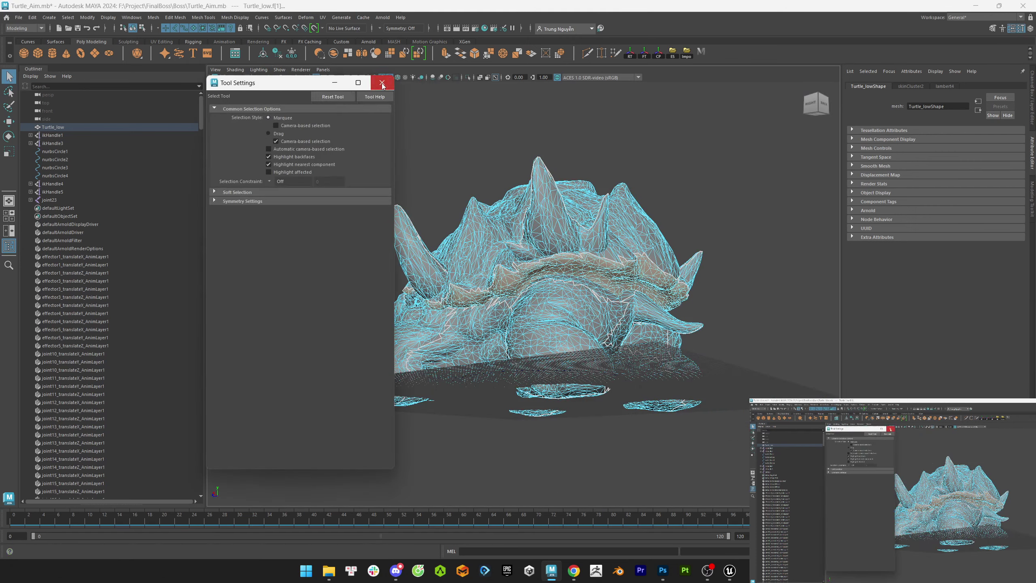
click(382, 84)
key(bracketleft)
drag(289, 152, 433, 245)
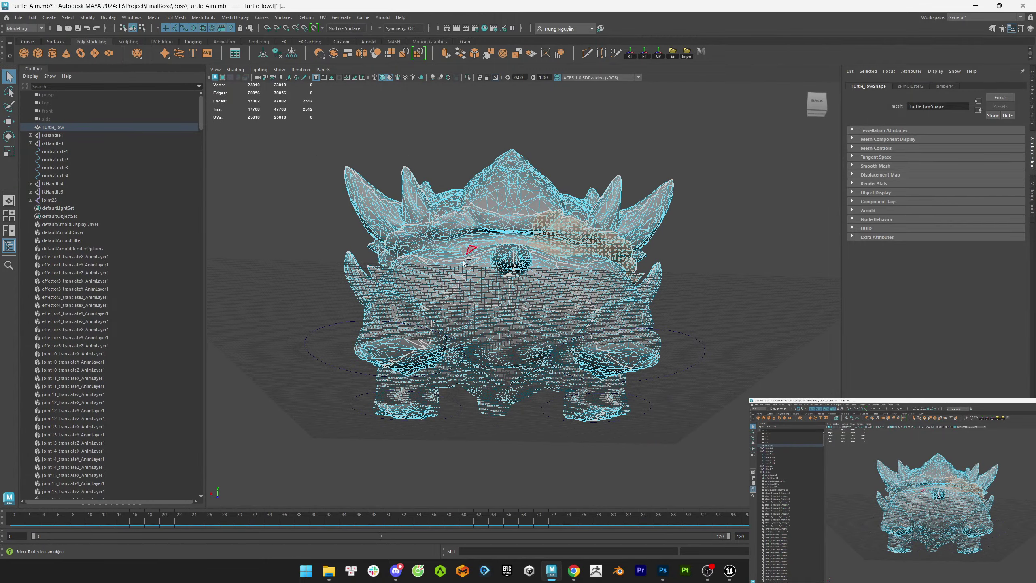
- Check the rim selection from several views in wireframe-on-shaded, then convert it to vertices
key(bracketleft)
key(4)
key(bracketleft)
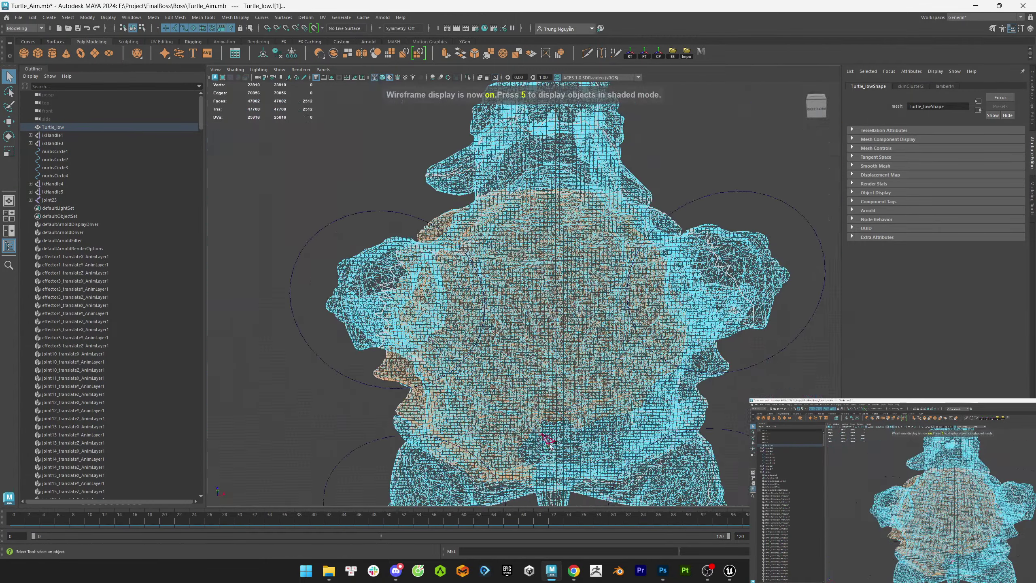
alt+drag(556, 274, 583, 304)
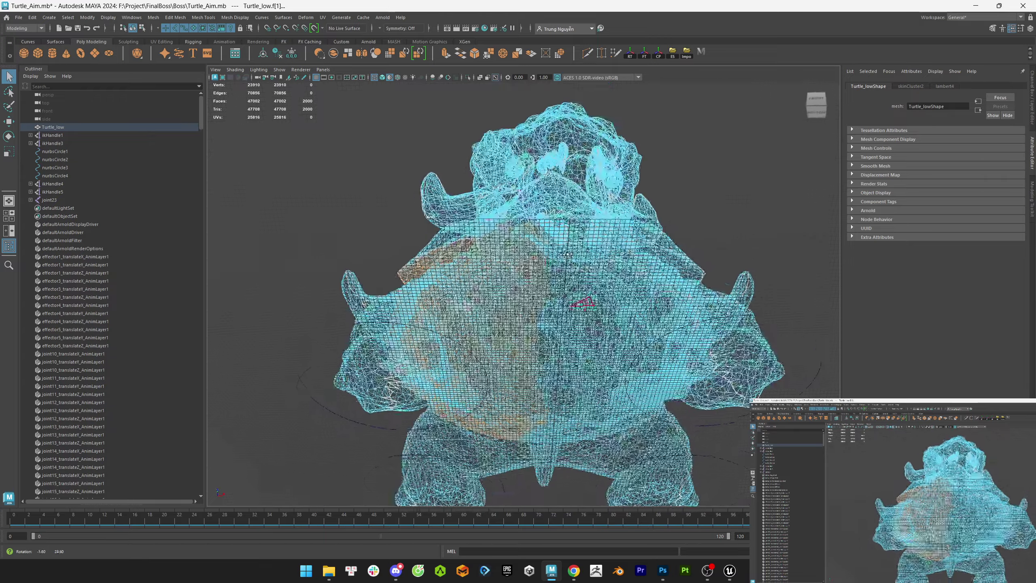
key(bracketleft)
key(bracketleft)
key(bracketleft)
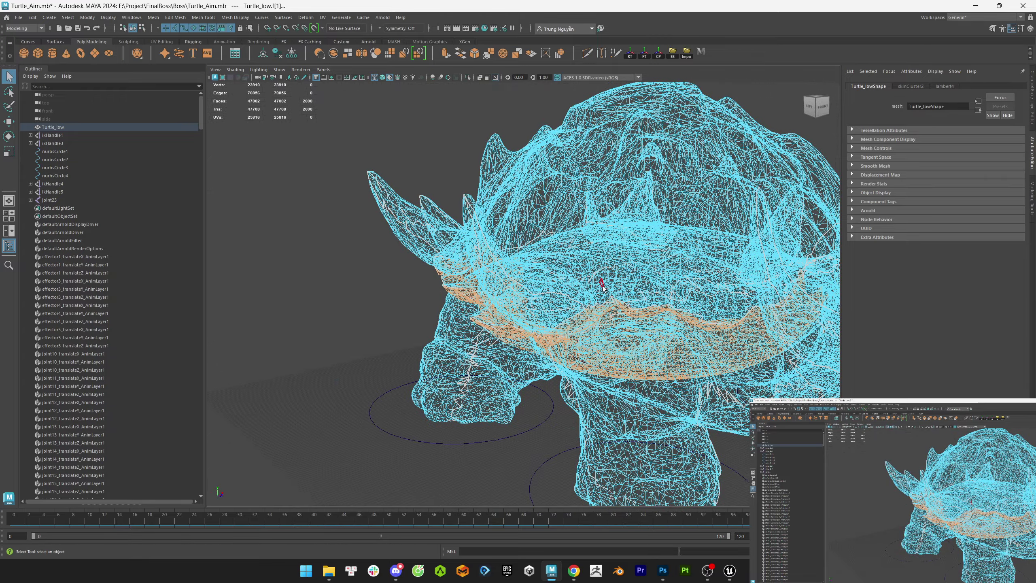
key(5)
scroll(527, 233, up, 10)
key(bracketleft)
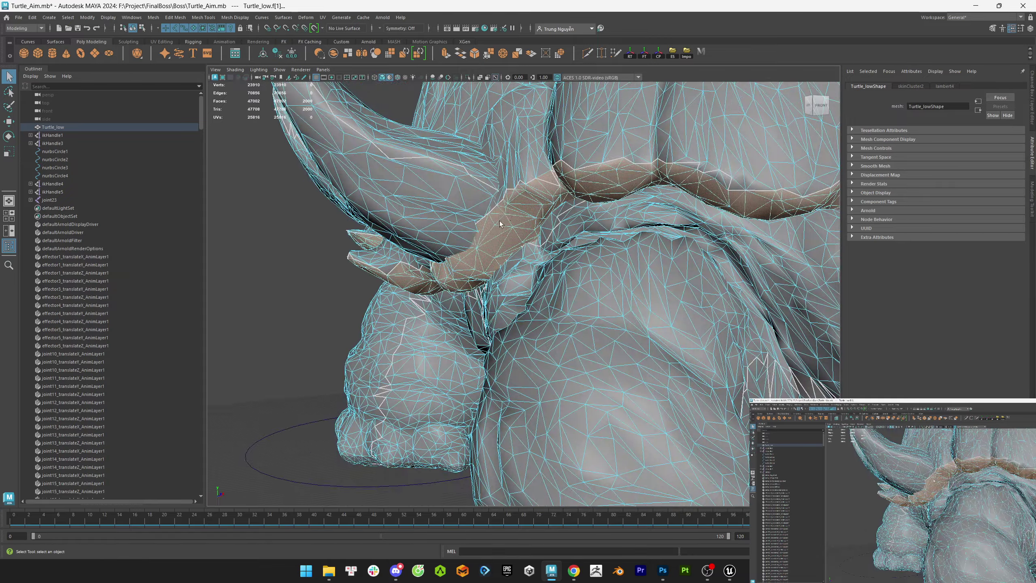
key(bracketleft)
key(bracketleft)
key(bracketleft)
key(bracketleft)
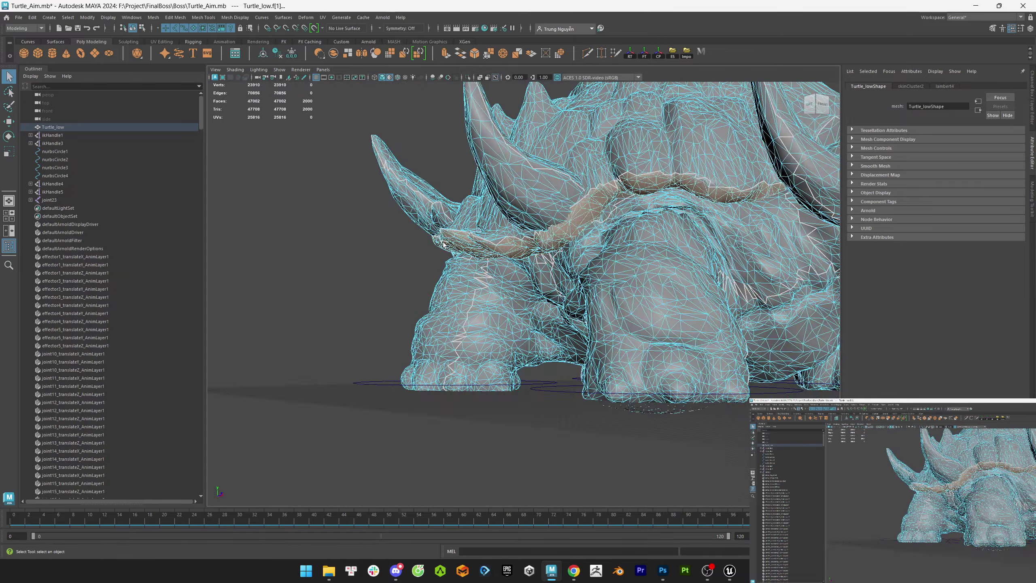
key(bracketleft)
key(bracketleft)
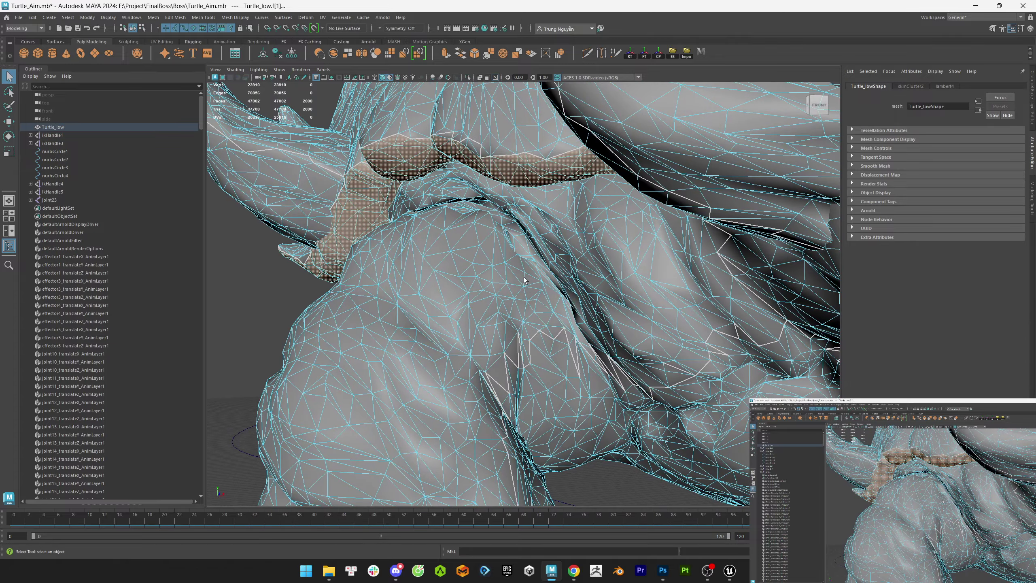
key(F9)
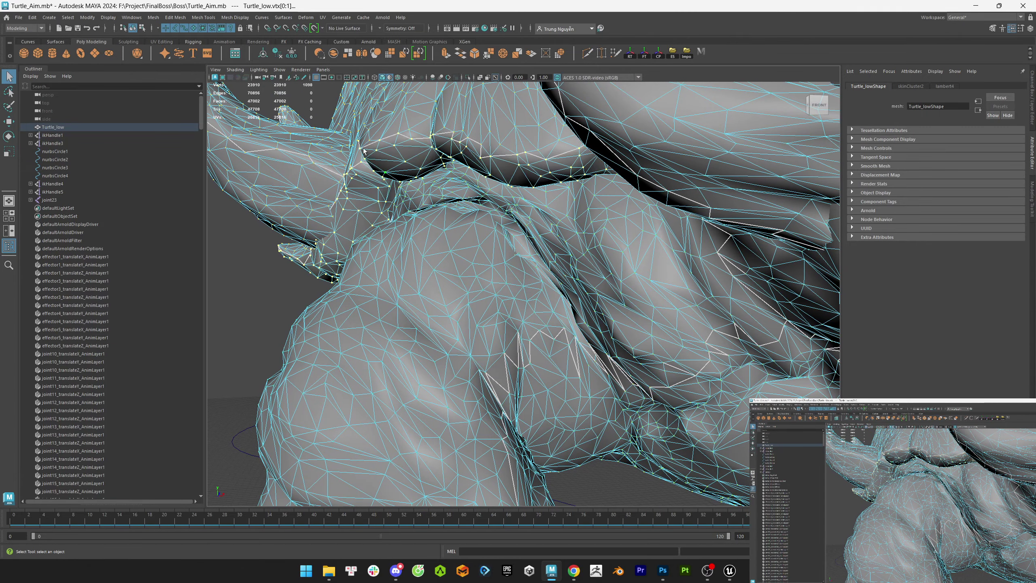
click(236, 17)
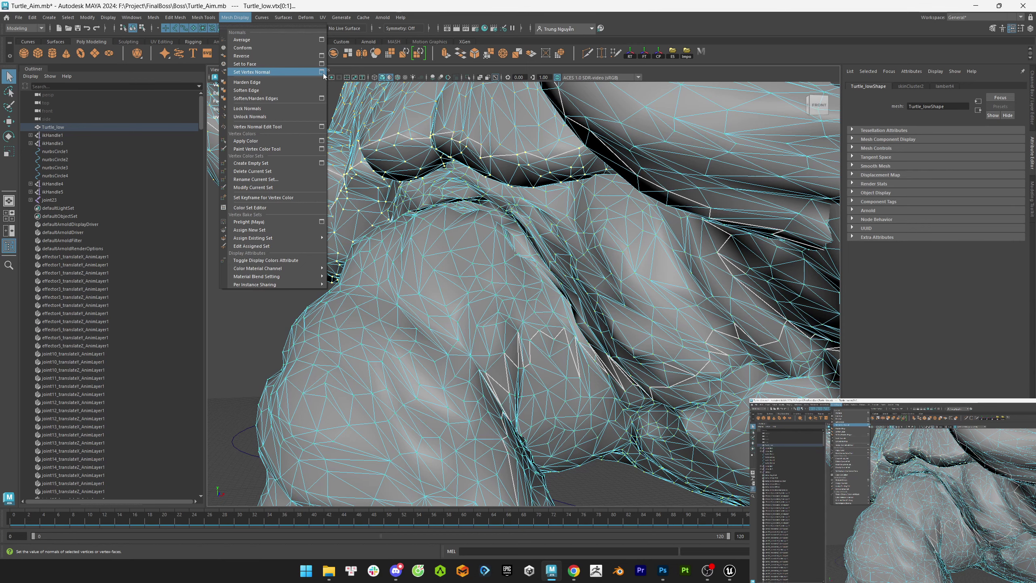
- Apply a vertex normal of X 0, Y -1 to the shell-rim vertices
key(Escape)
scroll(593, 194, up, 6)
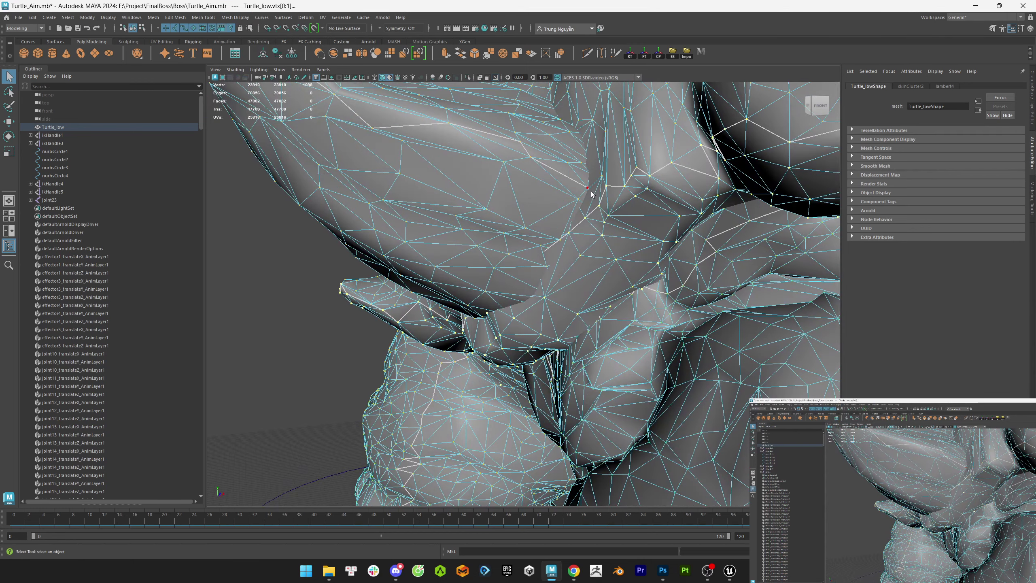
scroll(621, 220, down, 6)
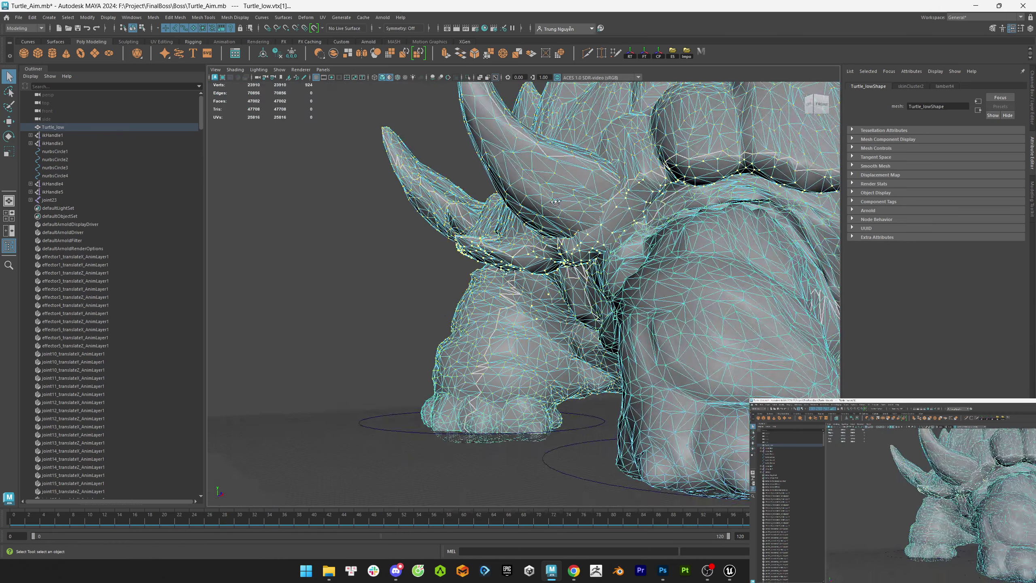
scroll(621, 220, up, 6)
click(235, 17)
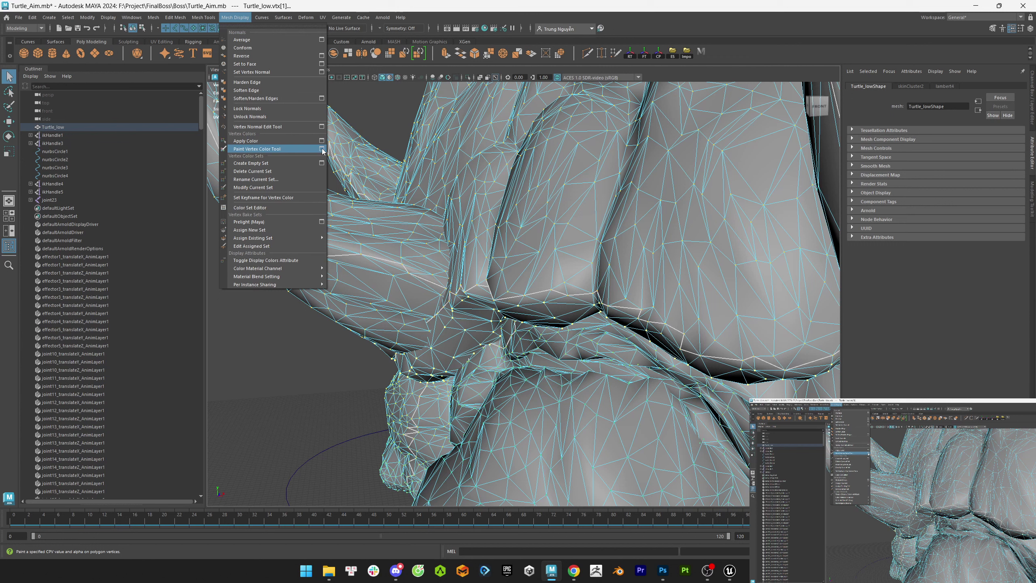
click(322, 72)
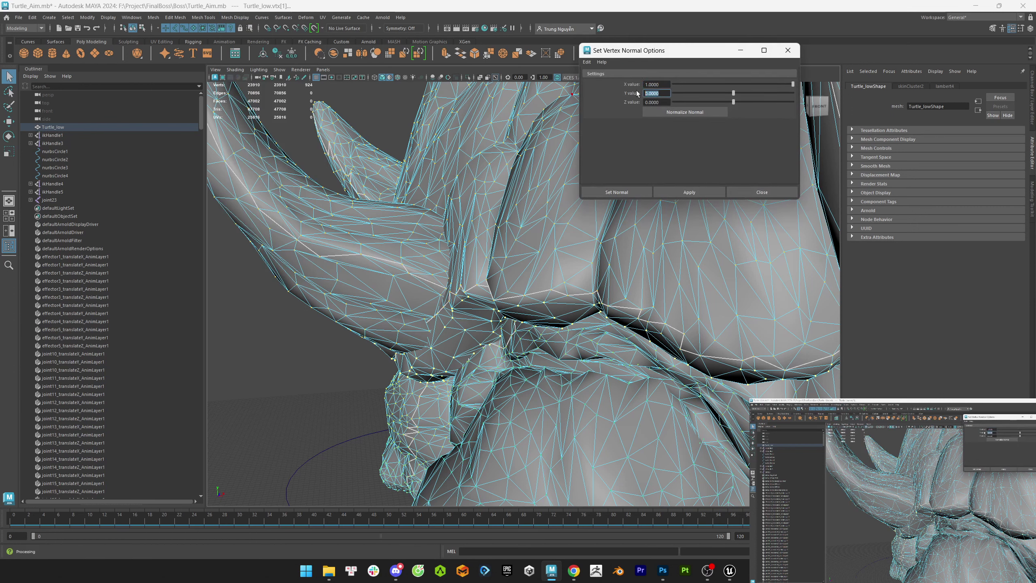
text(-1)
double_click(657, 84)
text(0)
key(Return)
click(689, 192)
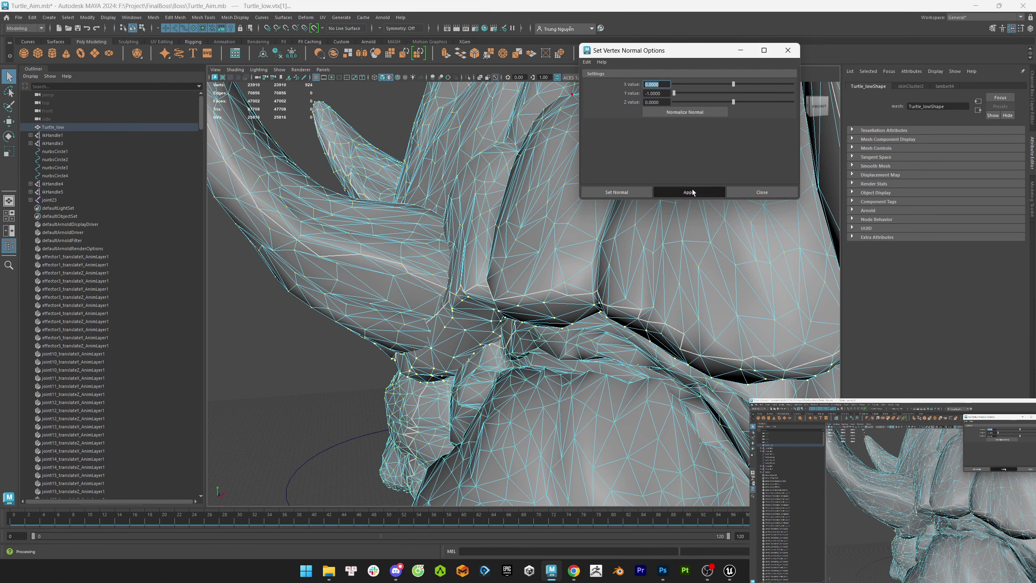
- Check the shading, reselect the rim vertices and reapply the normal with Y changed to 0.5
scroll(420, 299, down, 10)
click(469, 296)
scroll(520, 293, up, 8)
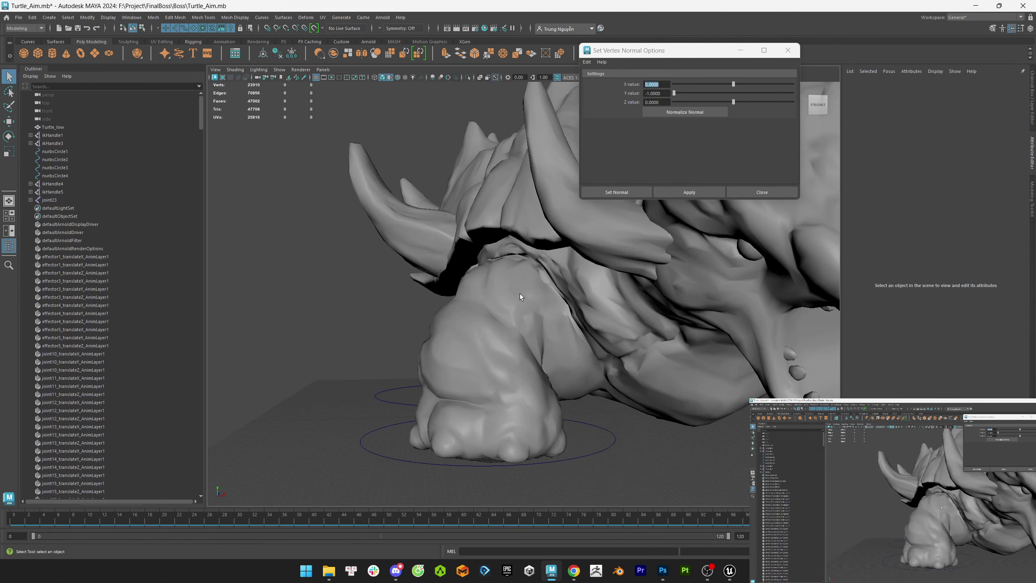
click(557, 293)
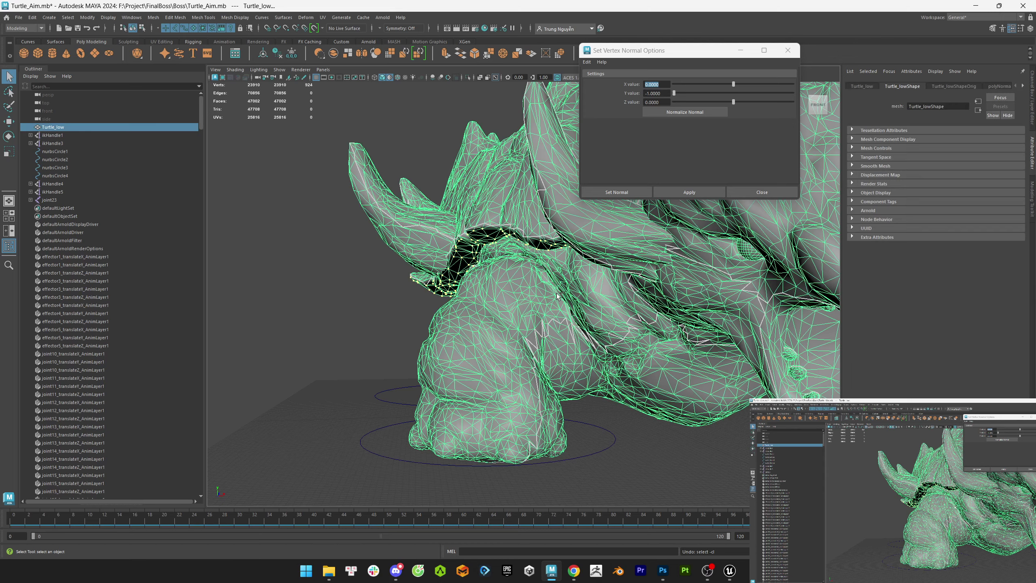
key(F9)
scroll(569, 208, up, 5)
scroll(569, 208, up, 2)
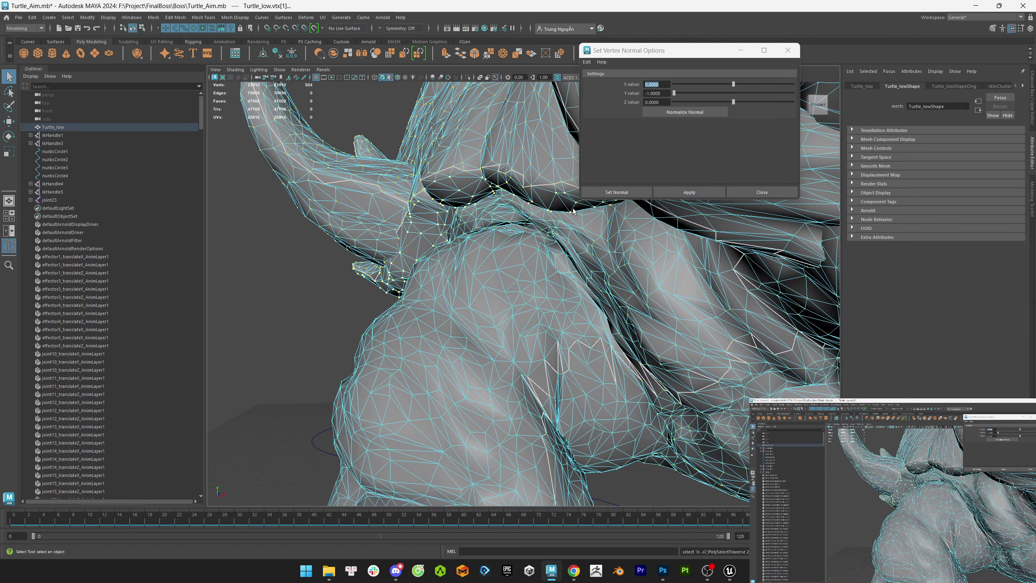
drag(661, 94, 655, 93)
click(690, 192)
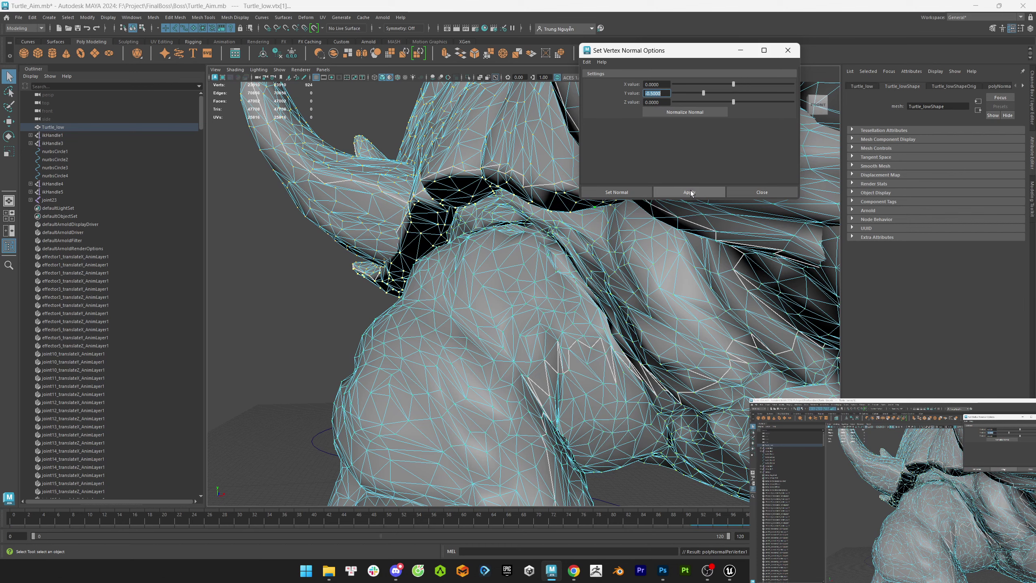
- Select Turtle_low and delete its construction history, leaving only skinCluster2
key(F8)
scroll(553, 221, down, 5)
scroll(554, 222, up, 5)
click(554, 221)
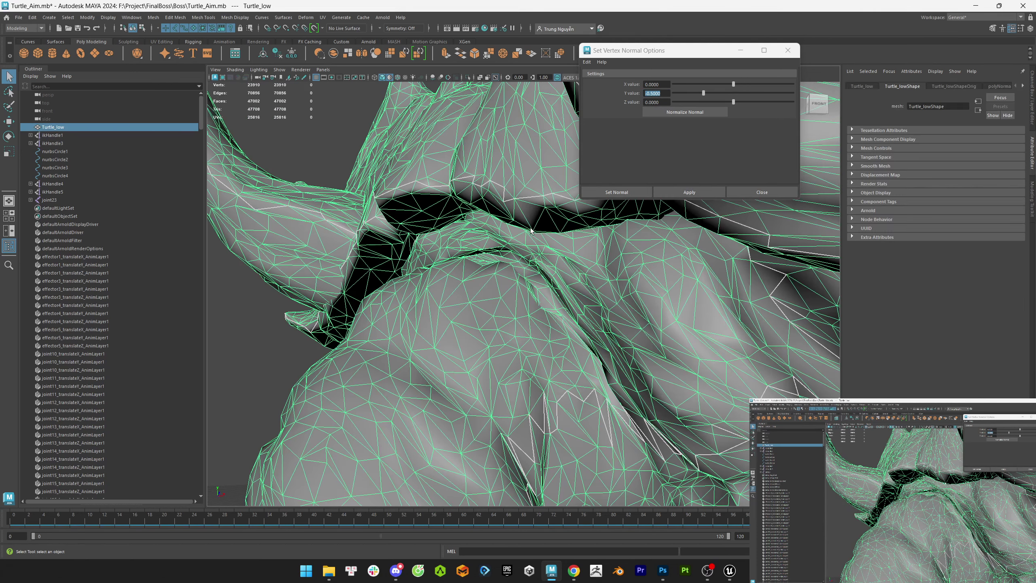
scroll(482, 249, down, 4)
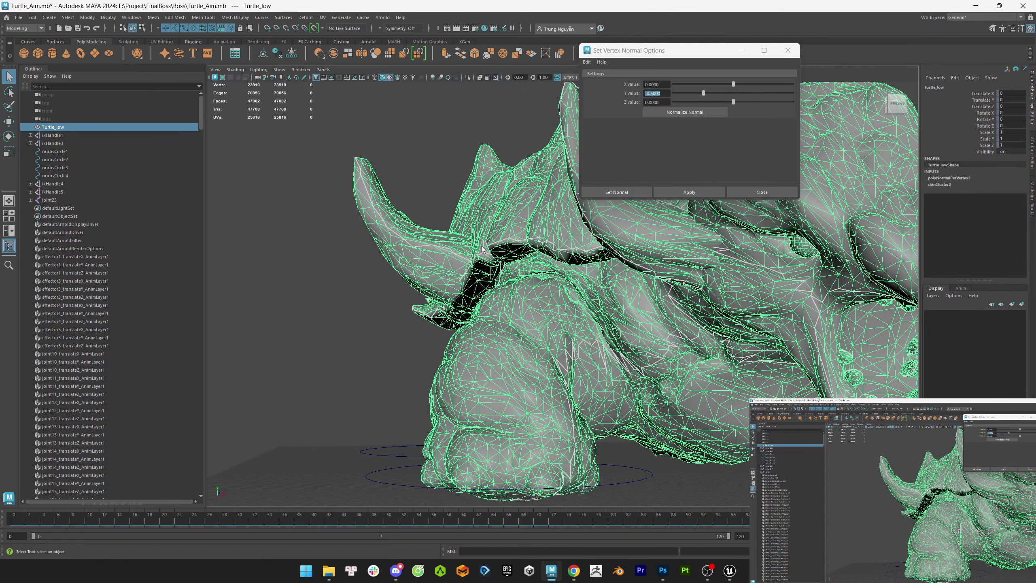
click(33, 17)
mouse_move(123, 116)
click(170, 117)
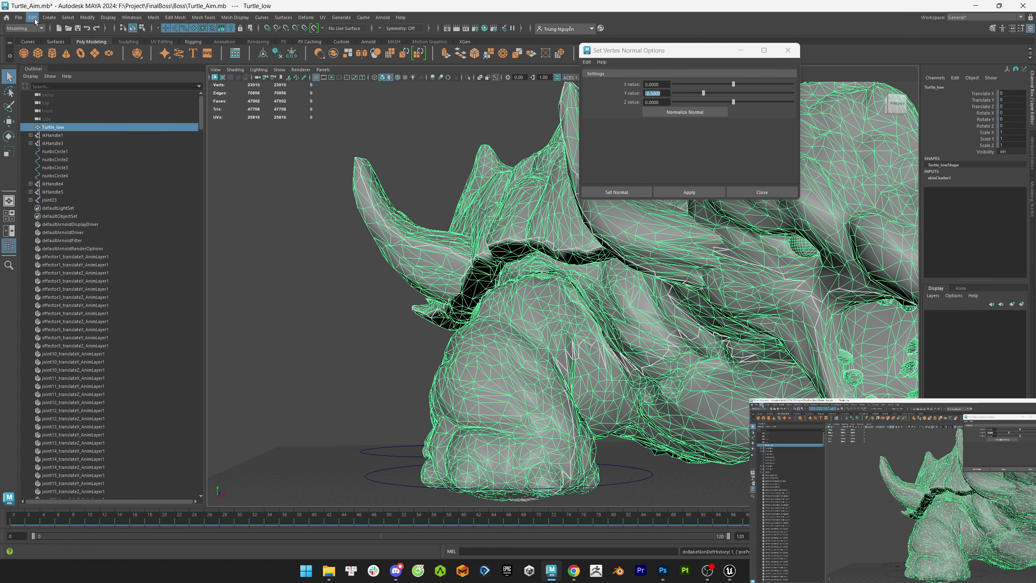
- Export the selected turtle mesh as FBX and switch to the Unreal Editor
click(787, 50)
click(673, 51)
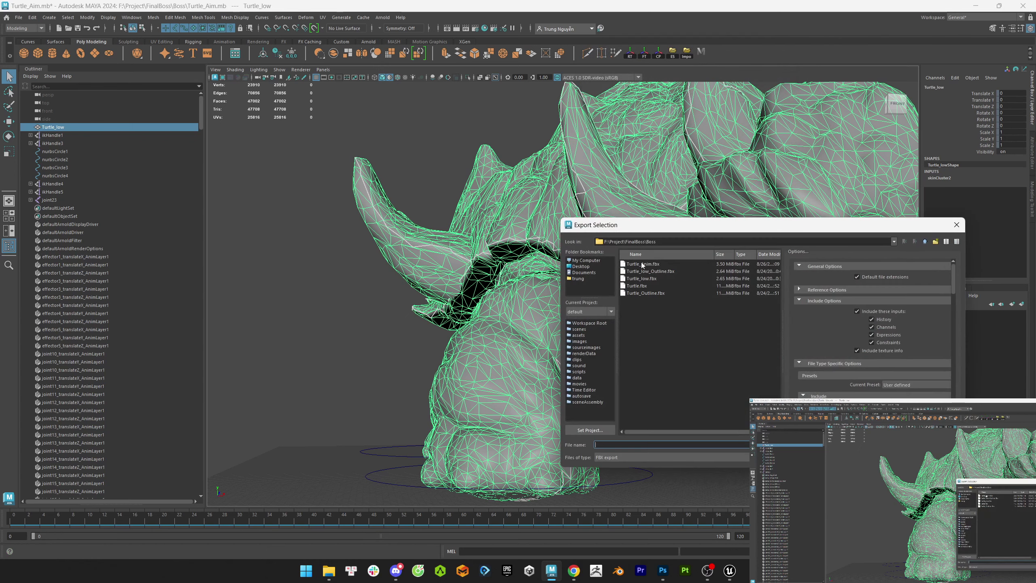
scroll(872, 348, down, 10)
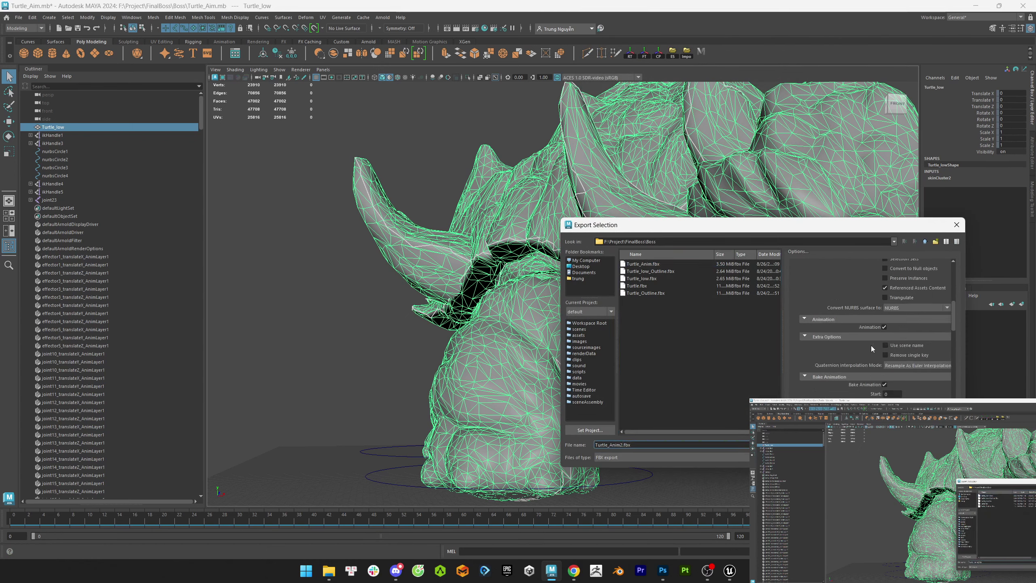
key(Return)
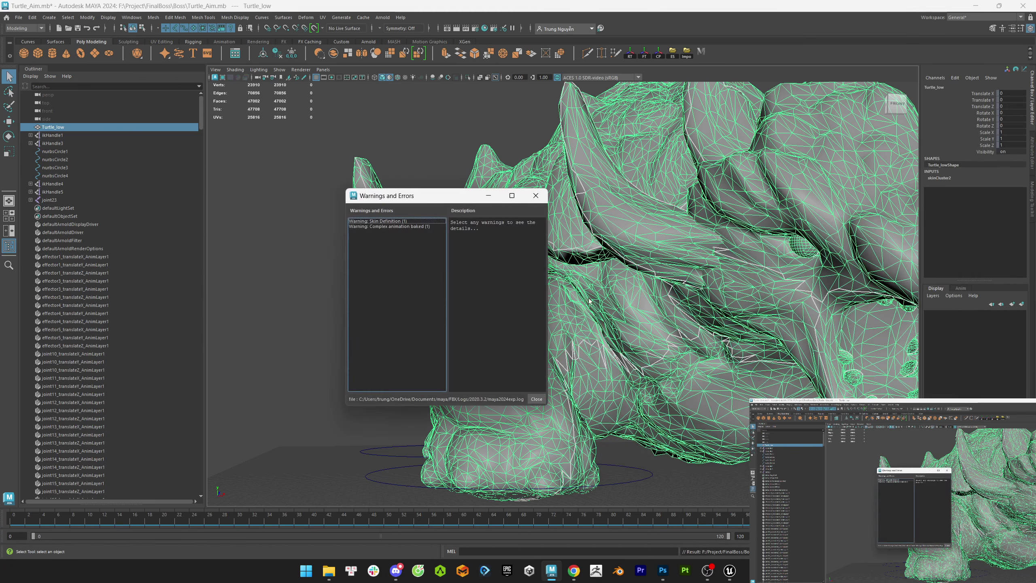
key(alt+Tab)
key(Tab)
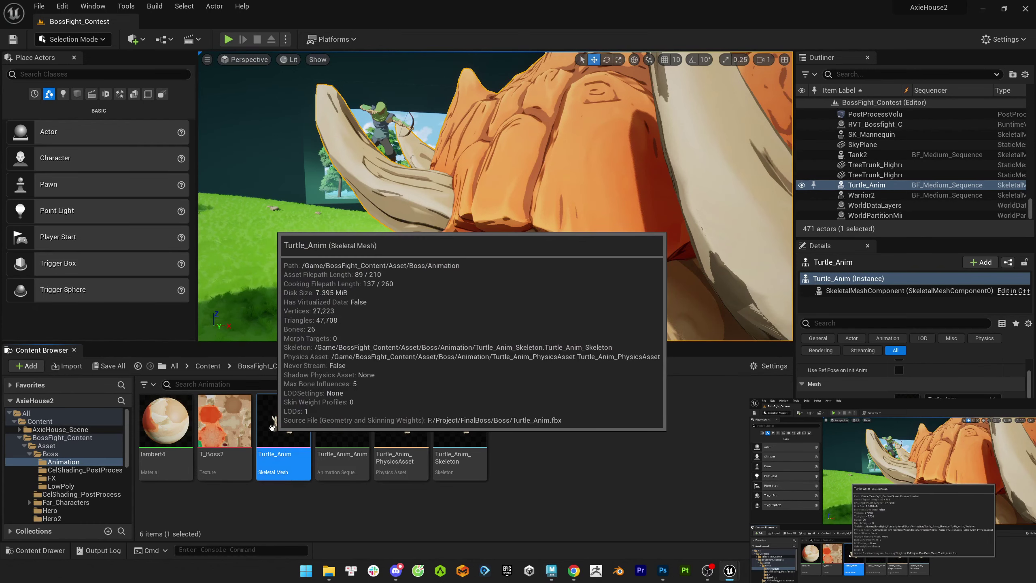
- Reimport Turtle_Anim from the newly picked FBX file and open it in the skeletal mesh editor
right_click(286, 433)
click(333, 159)
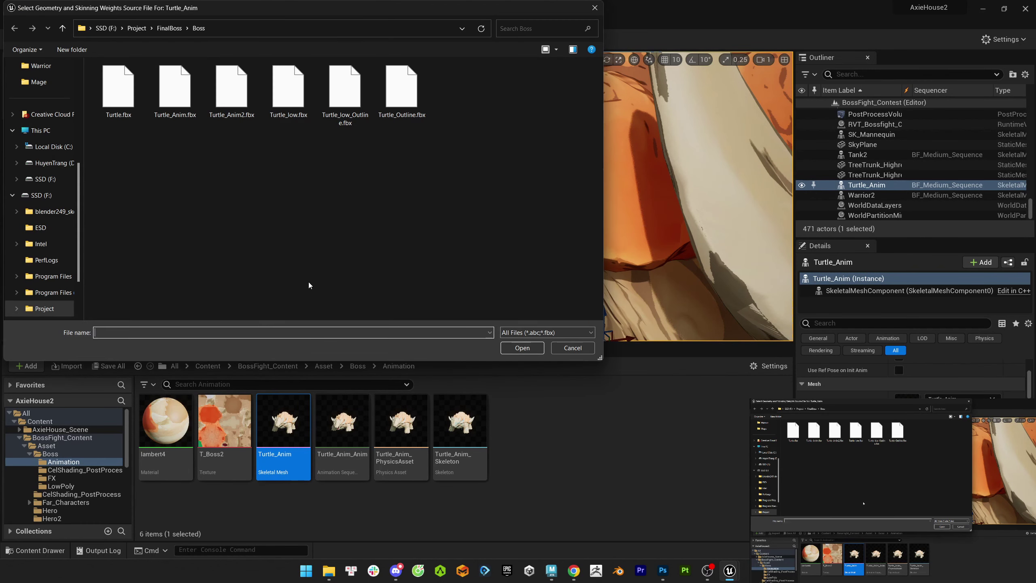
double_click(231, 98)
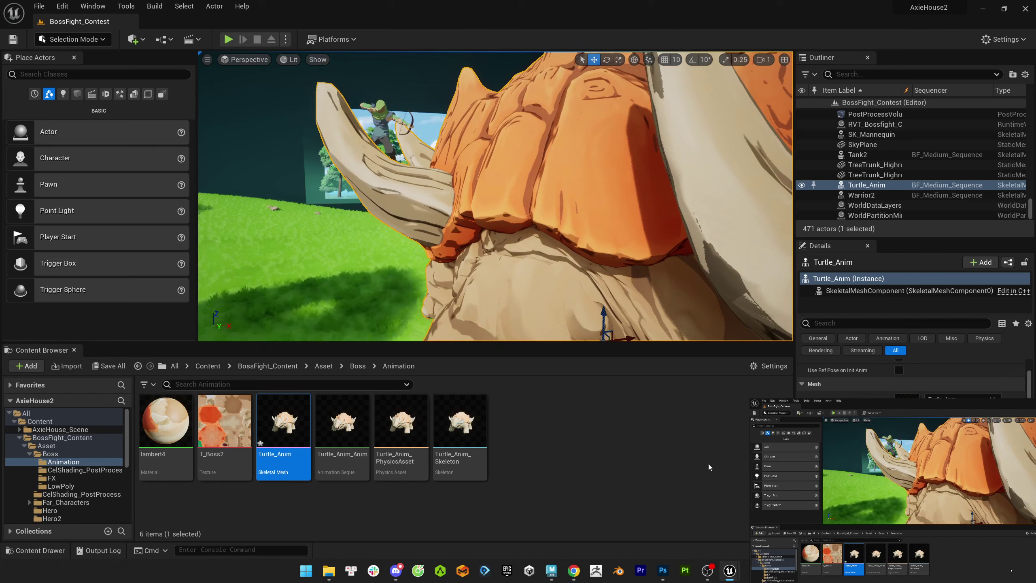
double_click(283, 424)
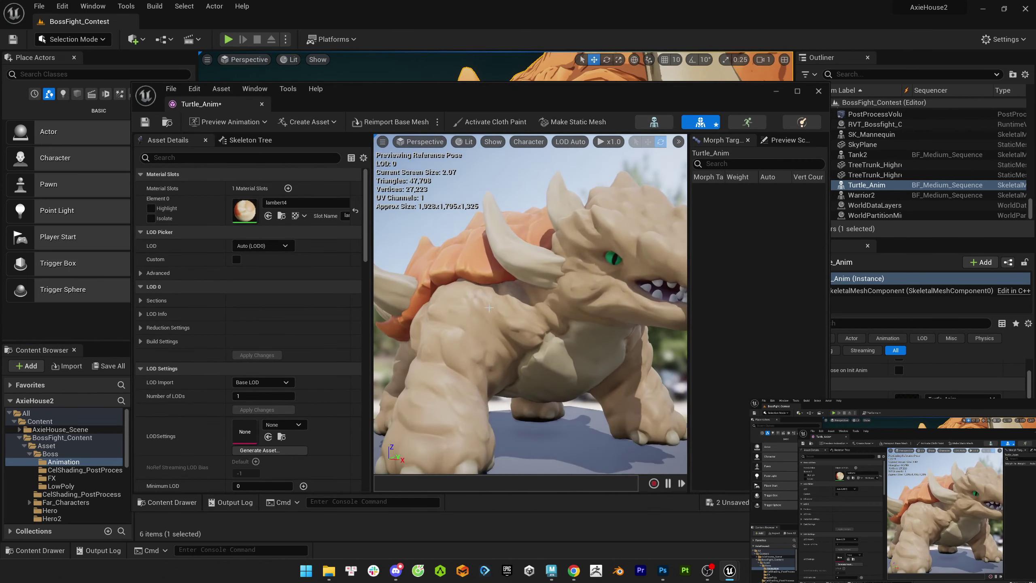
- Review the reimported turtle in the preview and scroll through its Import Settings
drag(489, 307, 453, 304)
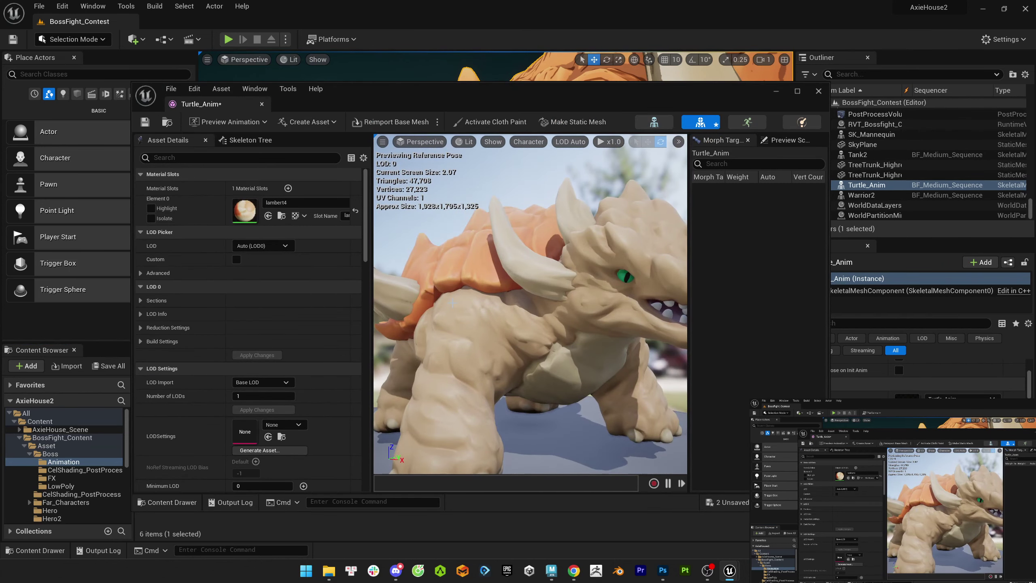
scroll(293, 352, down, 10)
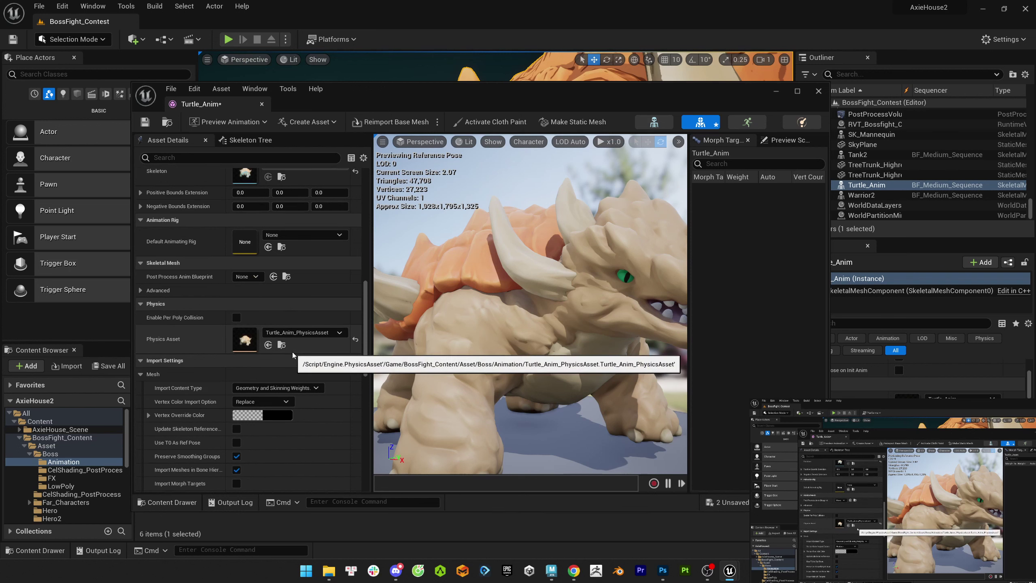
scroll(293, 352, down, 5)
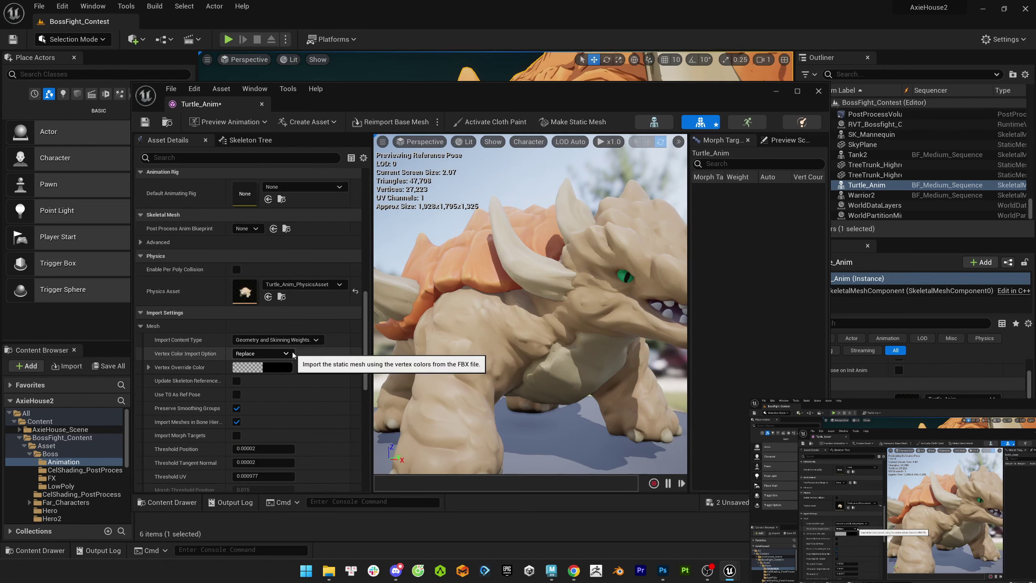
scroll(293, 351, down, 6)
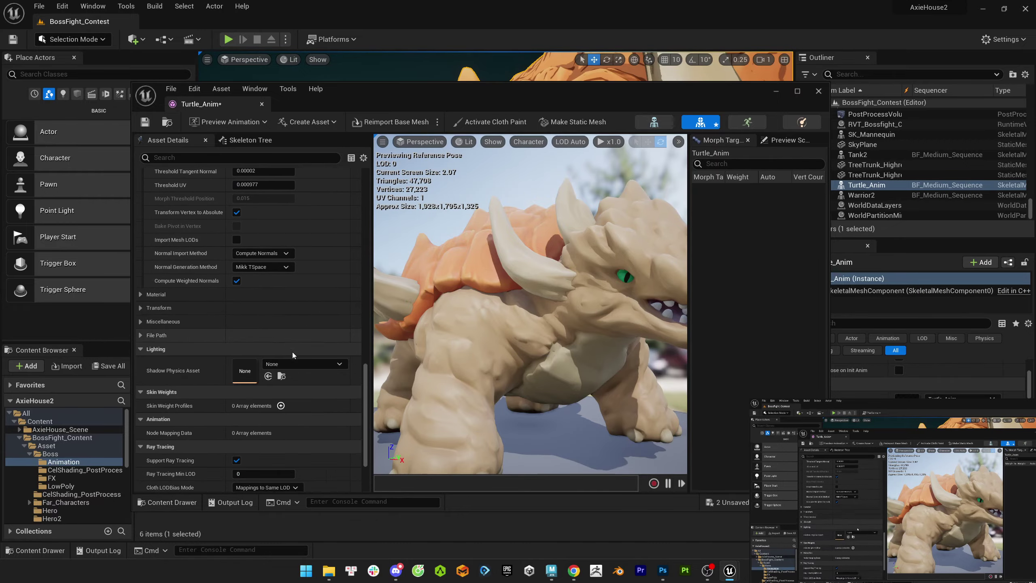
- Compare against the Maya model, then create a NewFolder folder under Boss
key(alt+Tab)
key(Tab)
key(Tab)
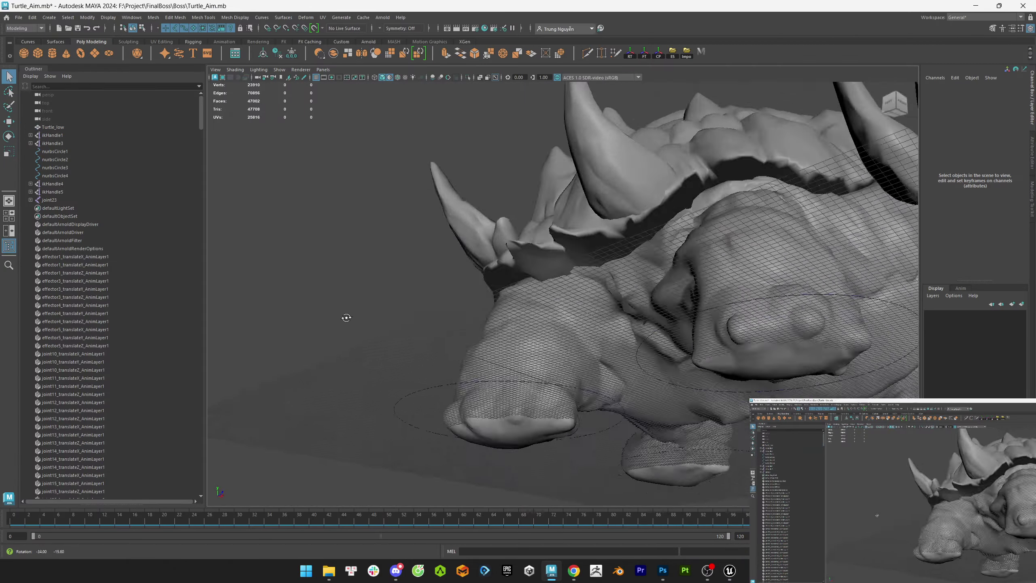
alt+drag(346, 318, 307, 322)
key(alt+Tab)
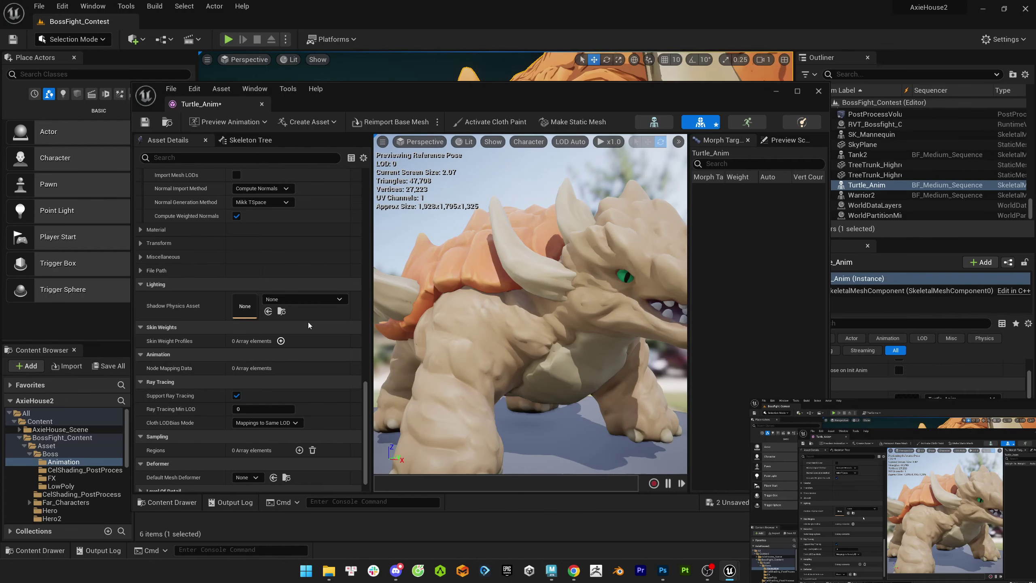
right_click(49, 453)
click(94, 229)
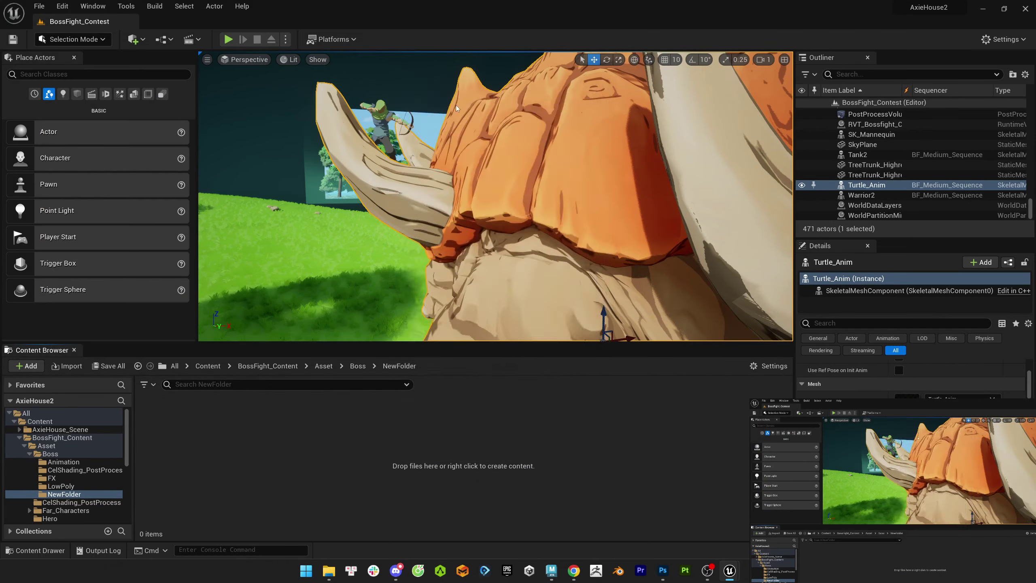
- Import the turtle FBX with Import All and open Turtle_Anim2 in its mesh editor
click(430, 477)
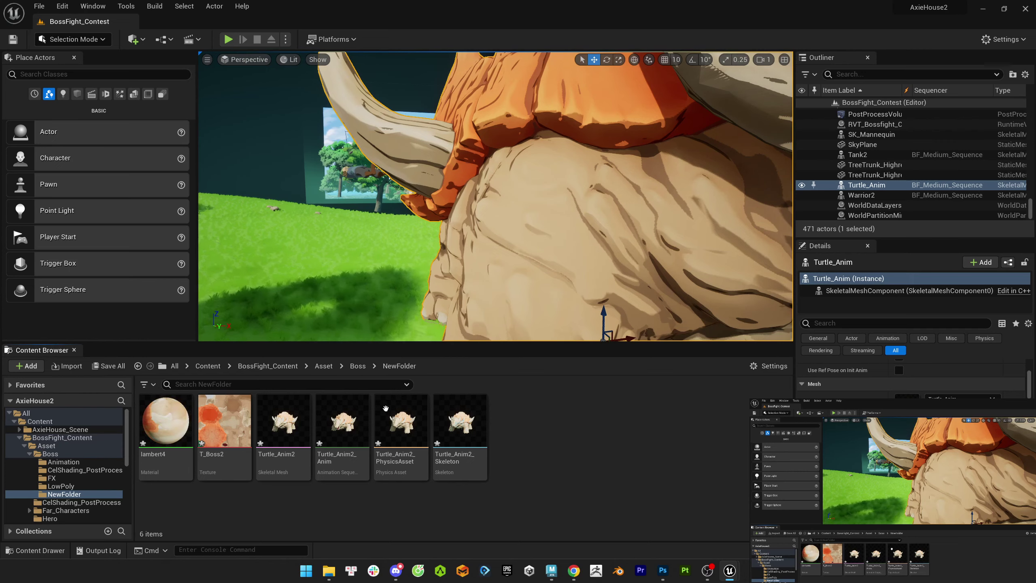
double_click(283, 418)
drag(425, 231, 459, 307)
- Compare the Turtle_Anim2 preview against the Turtle_low model in Maya
key(alt+Tab)
key(alt+Tab)
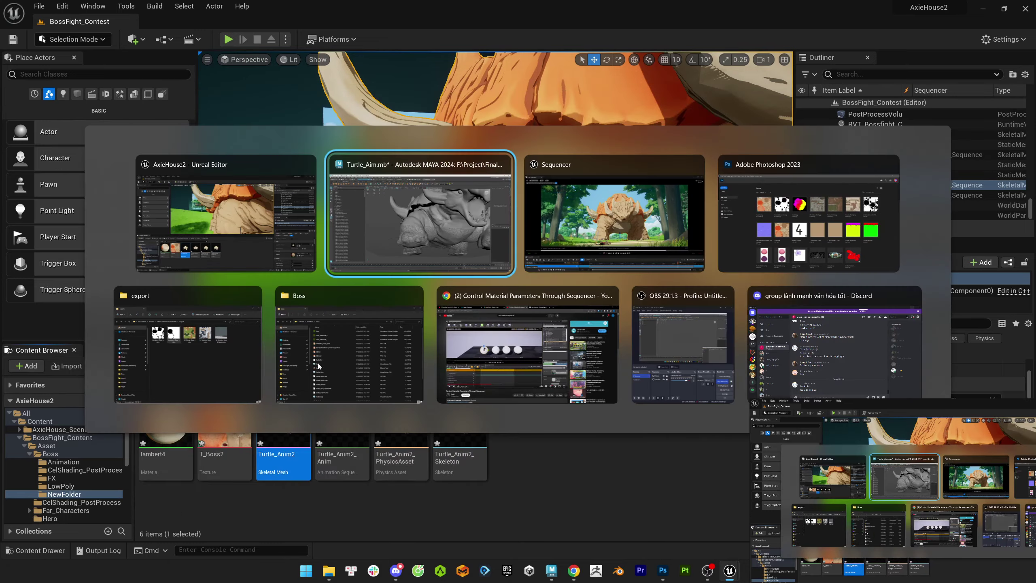
click(392, 245)
alt+drag(368, 237, 317, 255)
click(391, 245)
scroll(386, 233, down, 5)
key(alt+Tab)
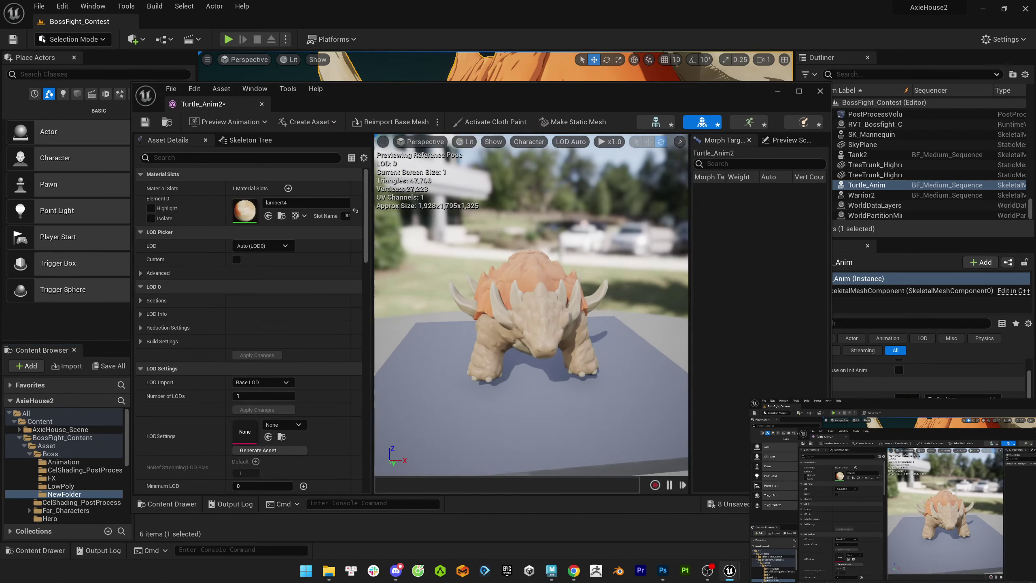
drag(412, 318, 485, 342)
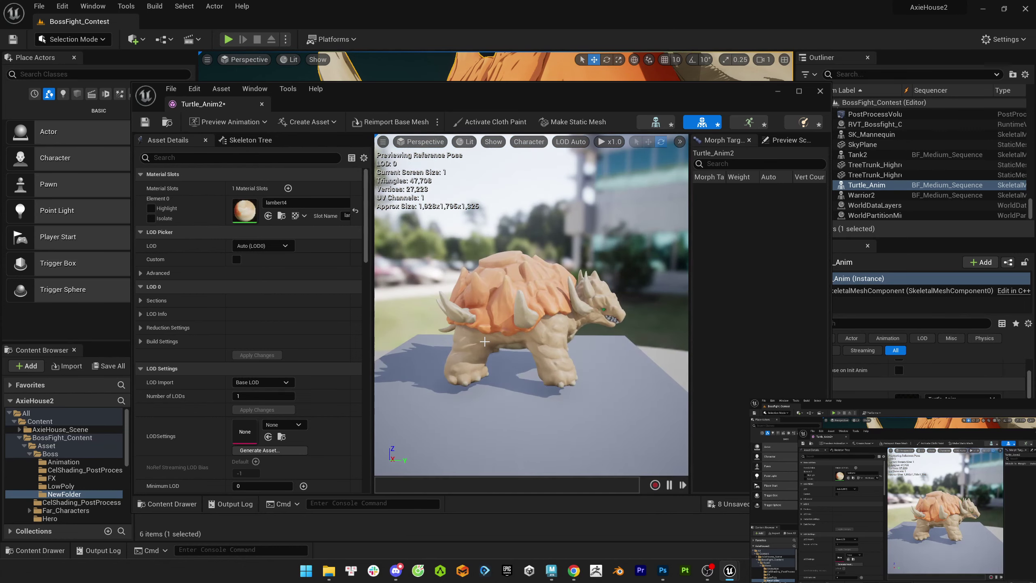
- Set Turtle_Anim2's Normal Import Method to Import Normals and save it
scroll(212, 269, down, 15)
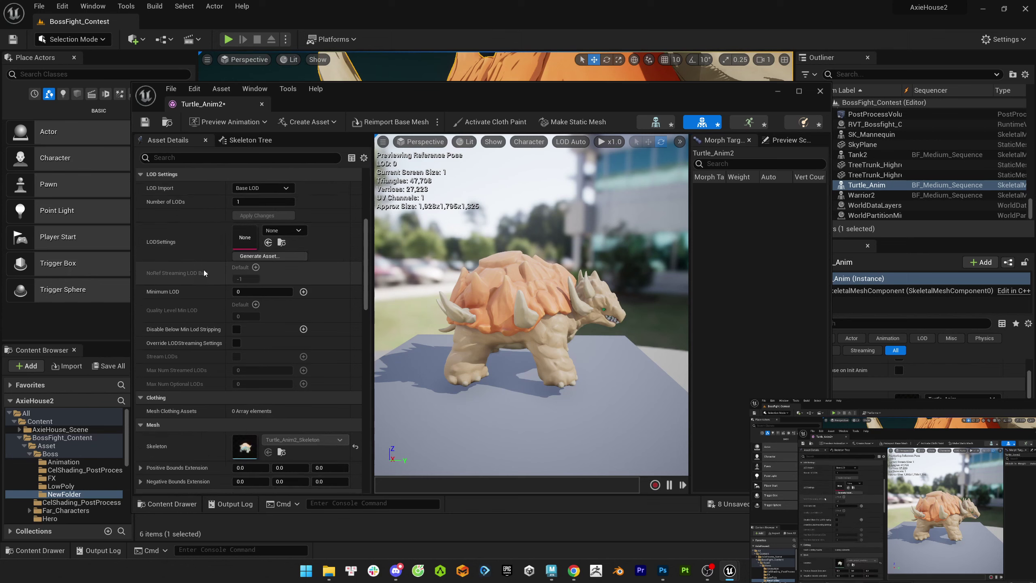
scroll(204, 270, down, 2)
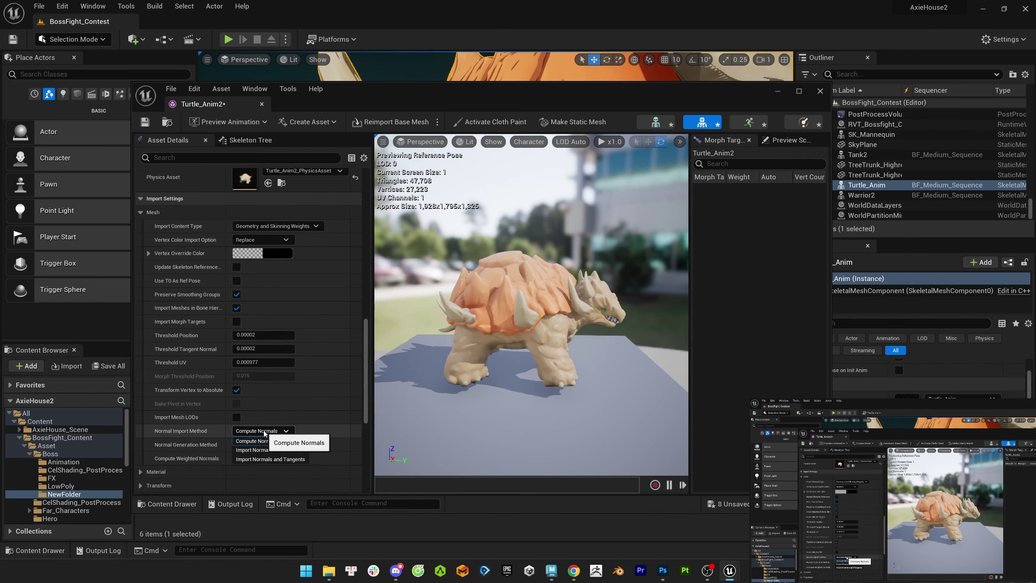
click(263, 431)
click(263, 446)
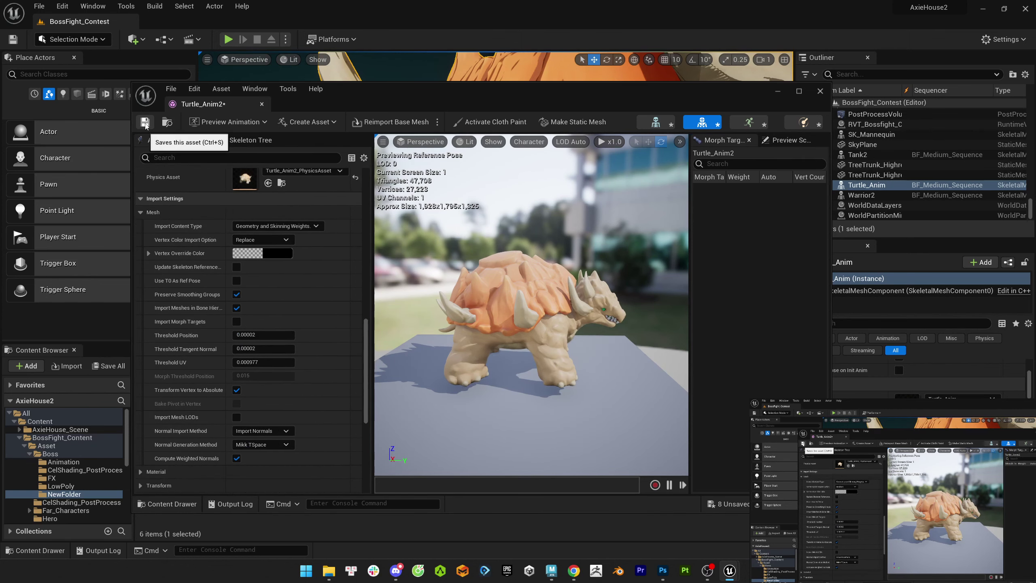
click(261, 103)
- Reimport Turtle_Anim2, reopen its editor to review the result, then close it
right_click(281, 430)
click(319, 148)
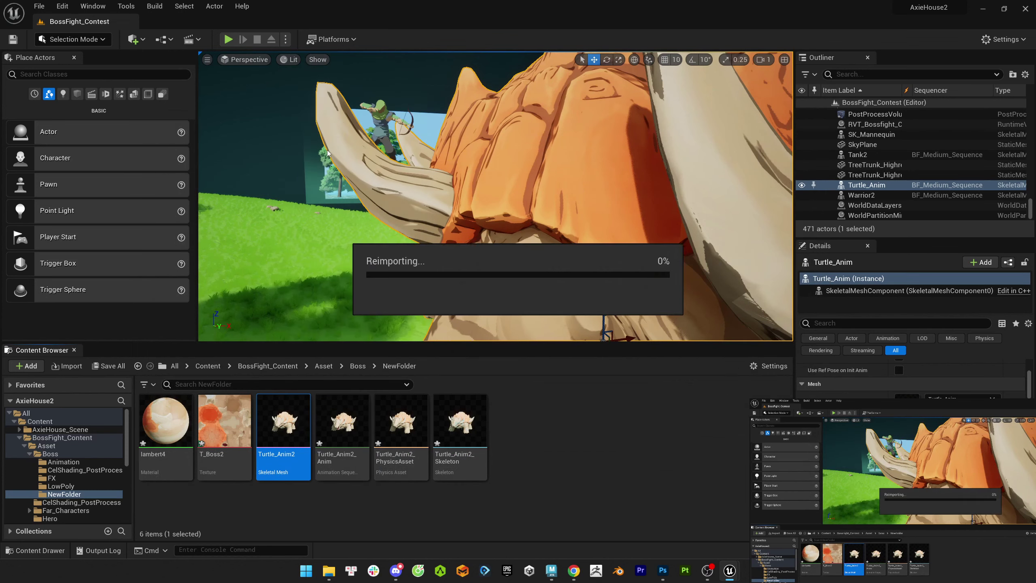
double_click(283, 424)
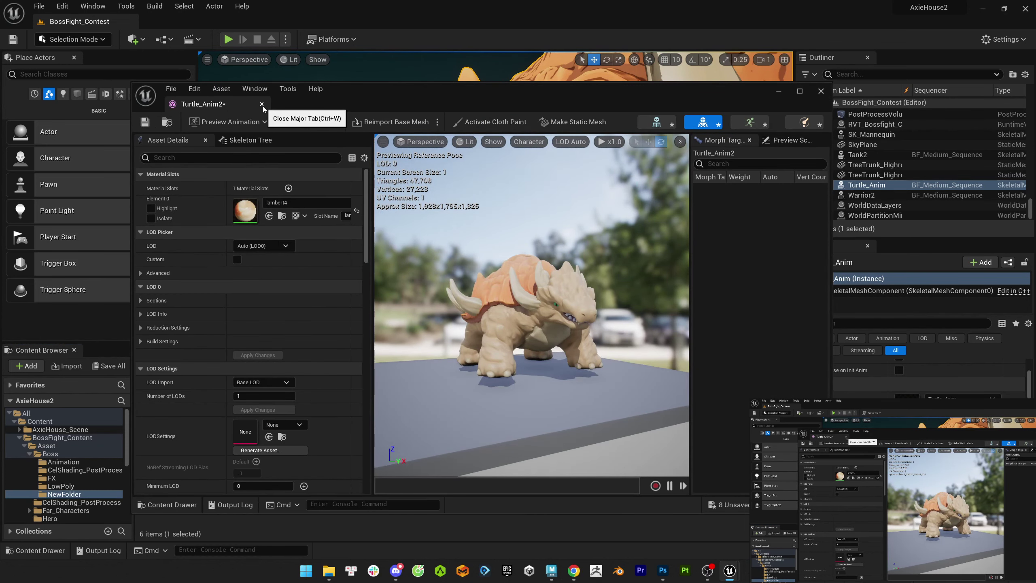
click(262, 104)
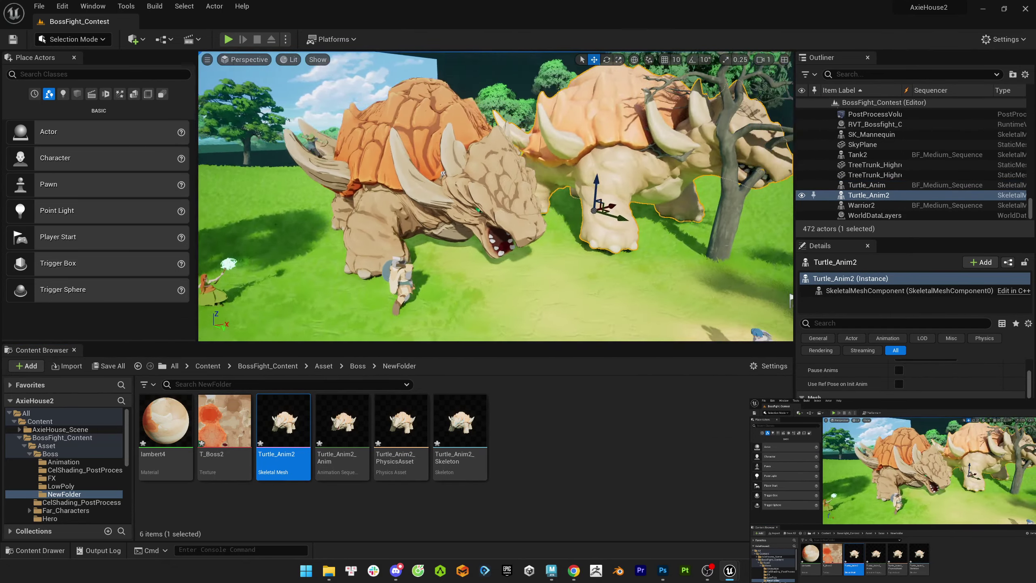
- Compare both turtles in the level, then delete the Turtle_Anim2 actor
click(867, 185)
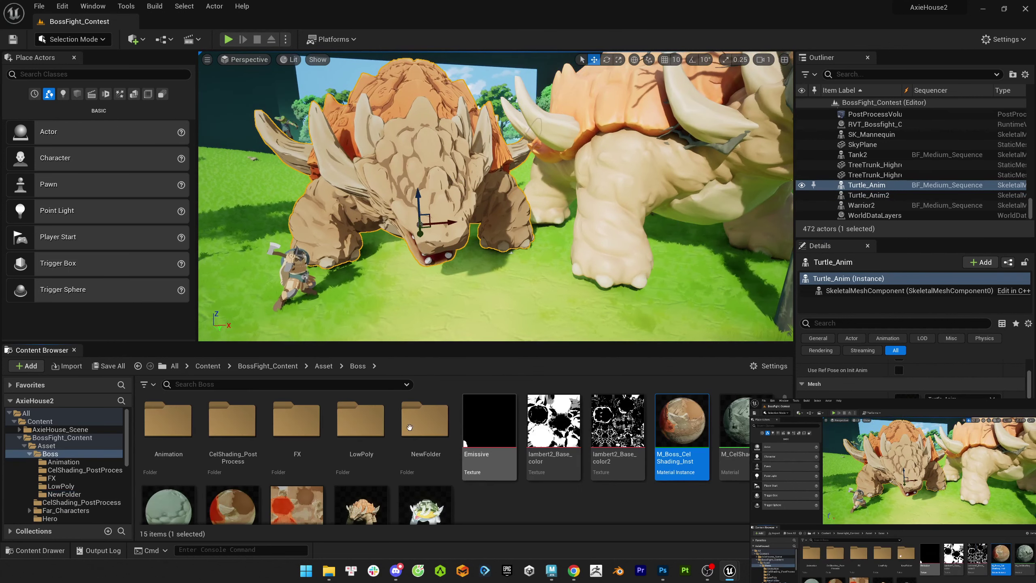
click(869, 195)
click(859, 323)
text(cus)
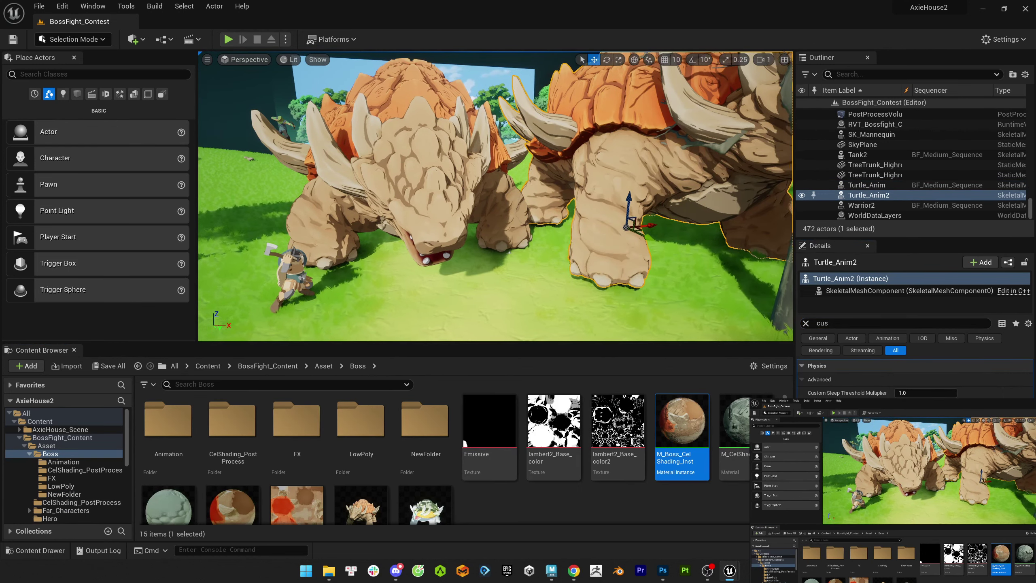
key(Delete)
click(867, 185)
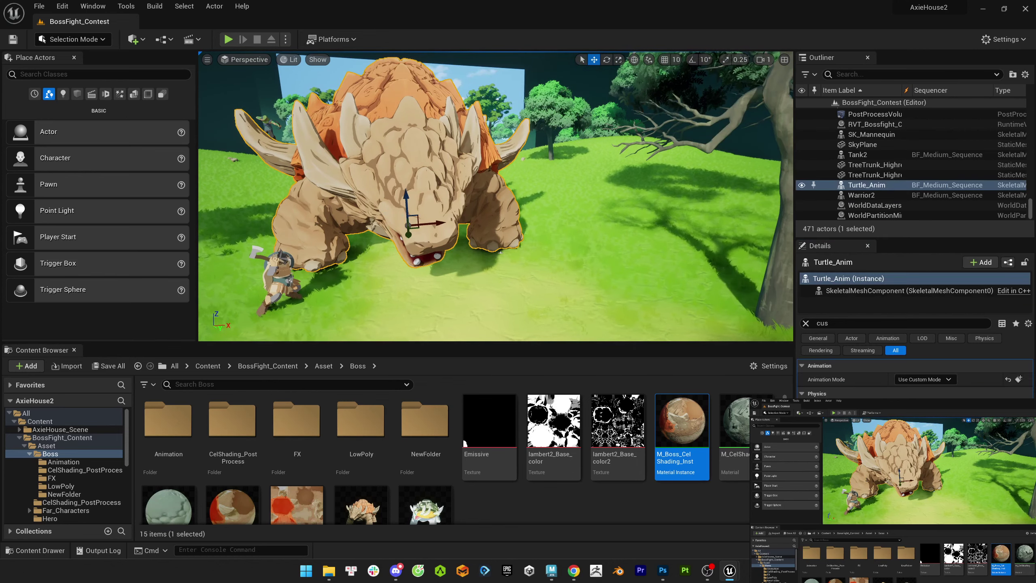
click(806, 323)
- Open Turtle_Anim from Boss/Animation, choose Import Normals, and reimport the asset
double_click(168, 421)
double_click(297, 420)
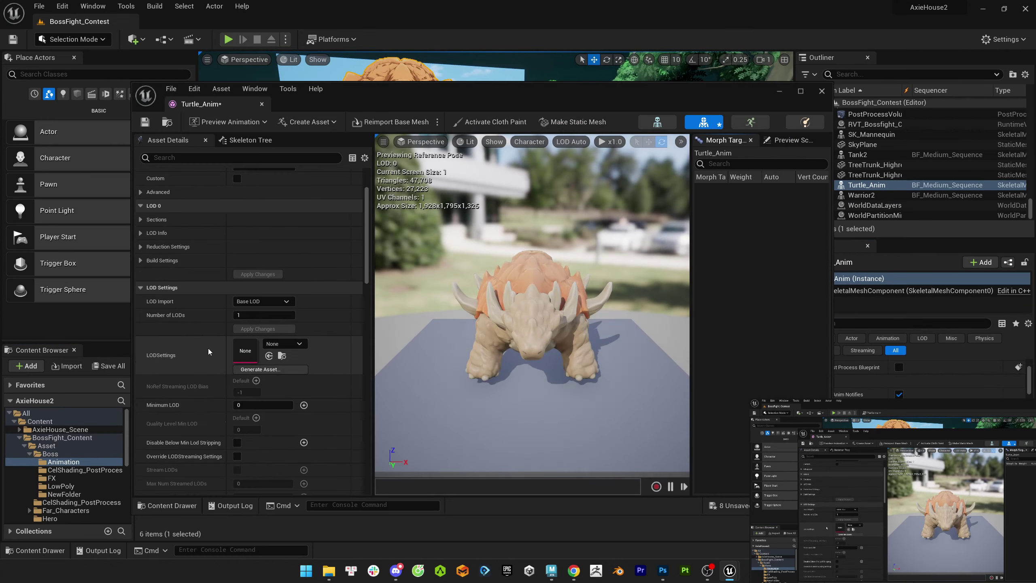
scroll(208, 348, down, 10)
click(263, 416)
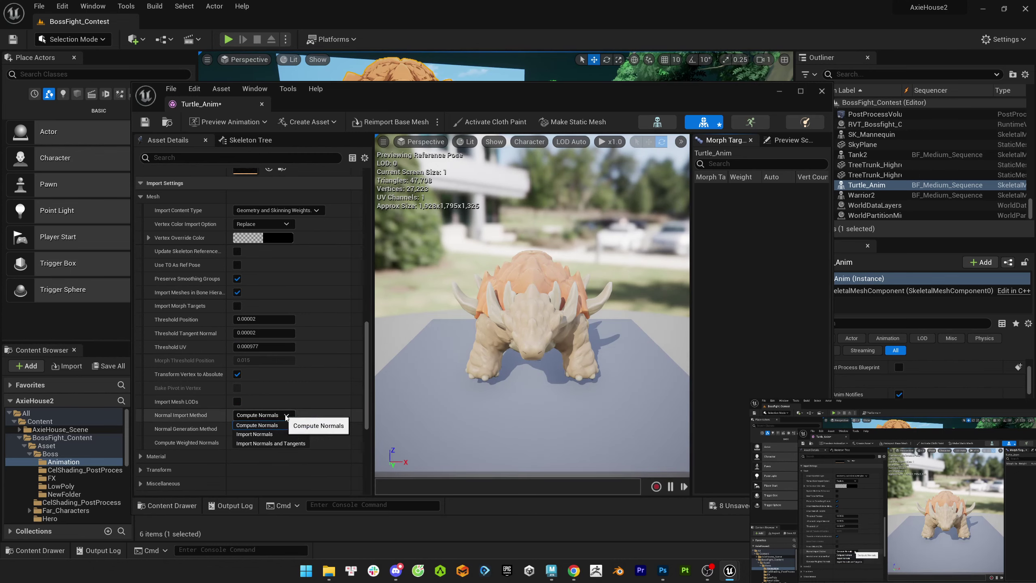
click(255, 434)
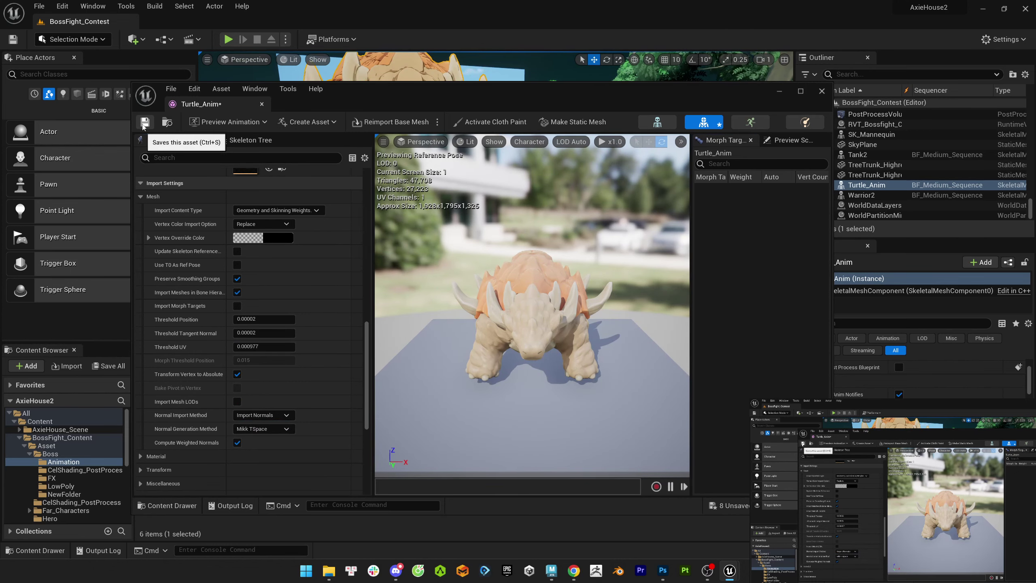
right_click(291, 425)
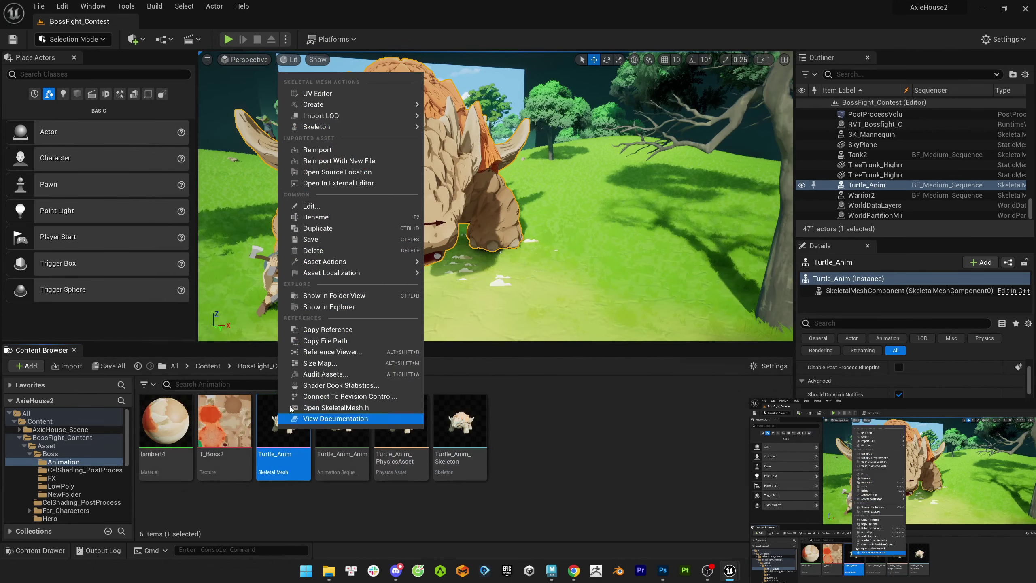
click(318, 153)
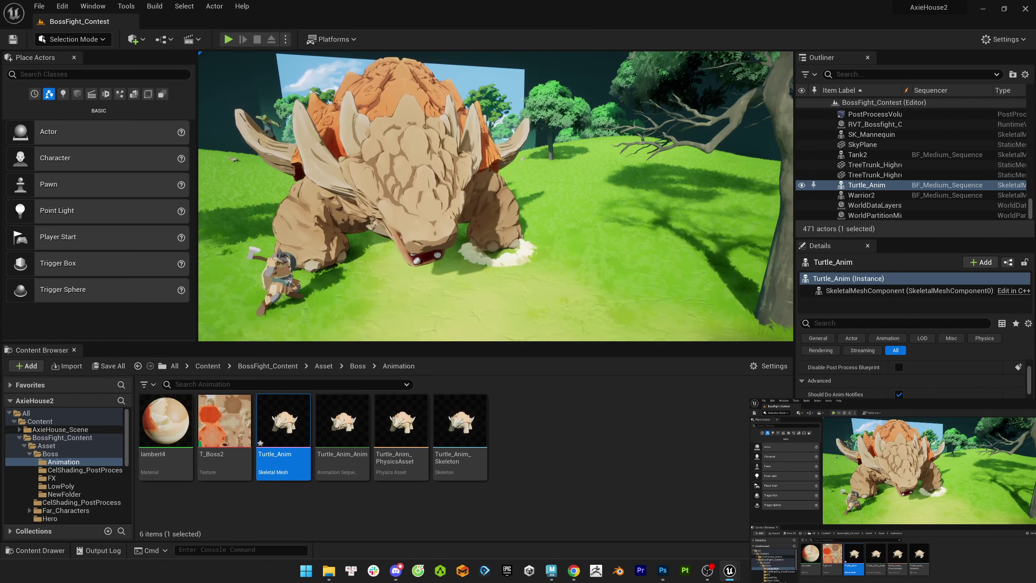
- Switch from Unreal back to Maya and orbit the view around the turtle's horn
key(alt+Tab)
key(alt+Tab)
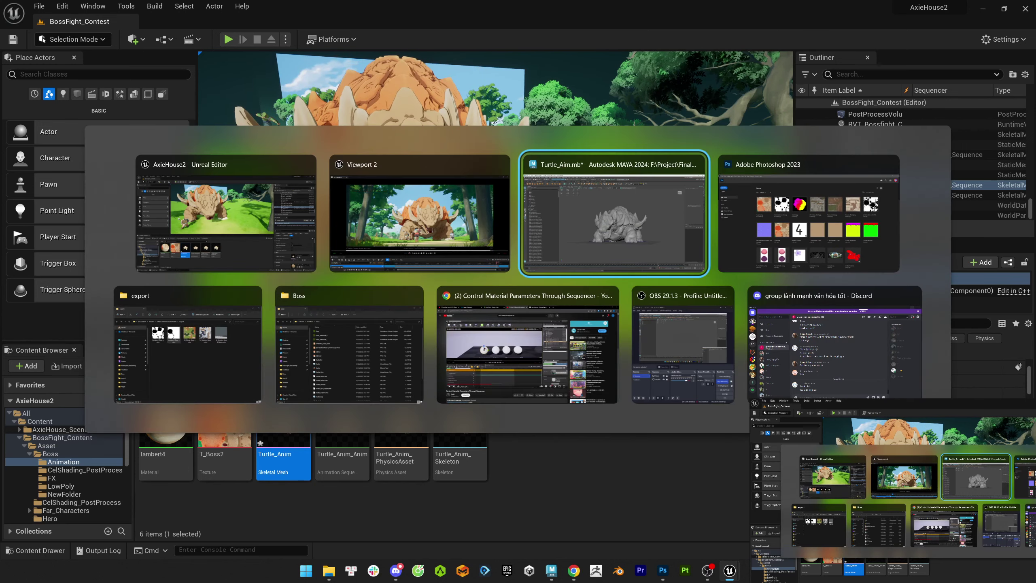
key(alt+Tab)
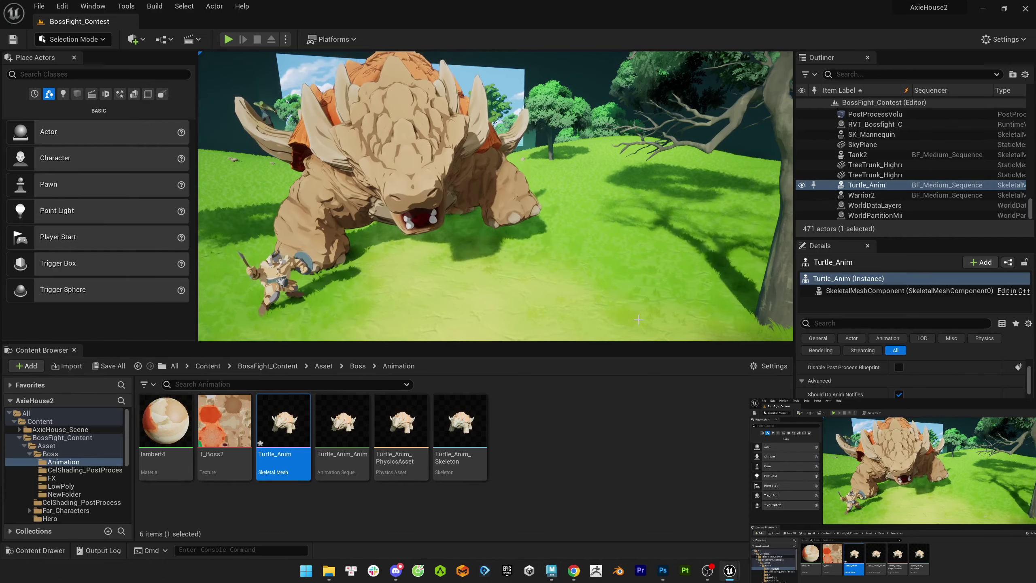
key(alt+Tab)
scroll(514, 283, up, 10)
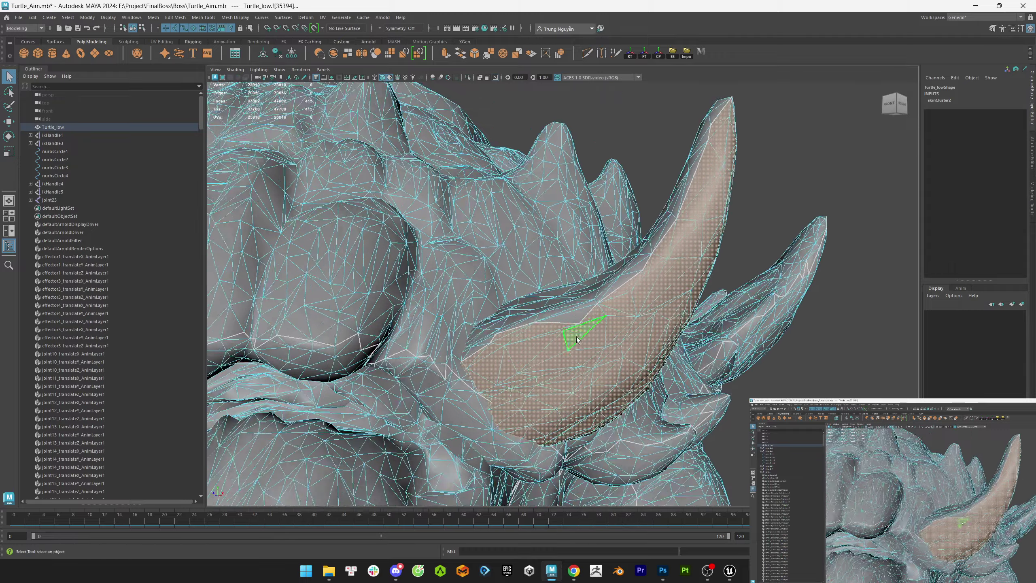
scroll(586, 379, up, 2)
alt+drag(586, 379, 565, 359)
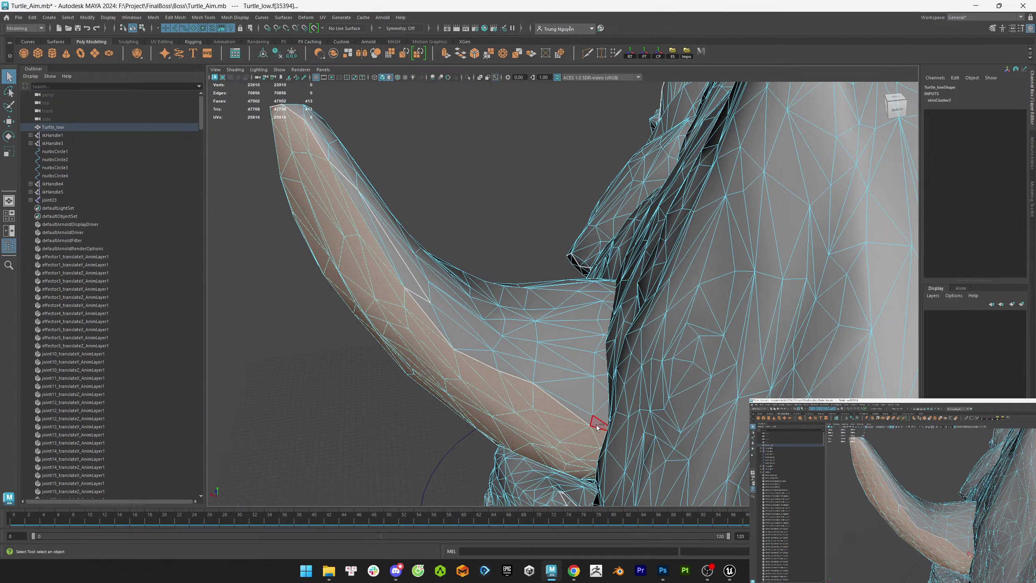
alt+drag(597, 428, 657, 362)
- Give the selected horn vertices a normal Y value of -0.2 with Set Vertex Normal
key(F9)
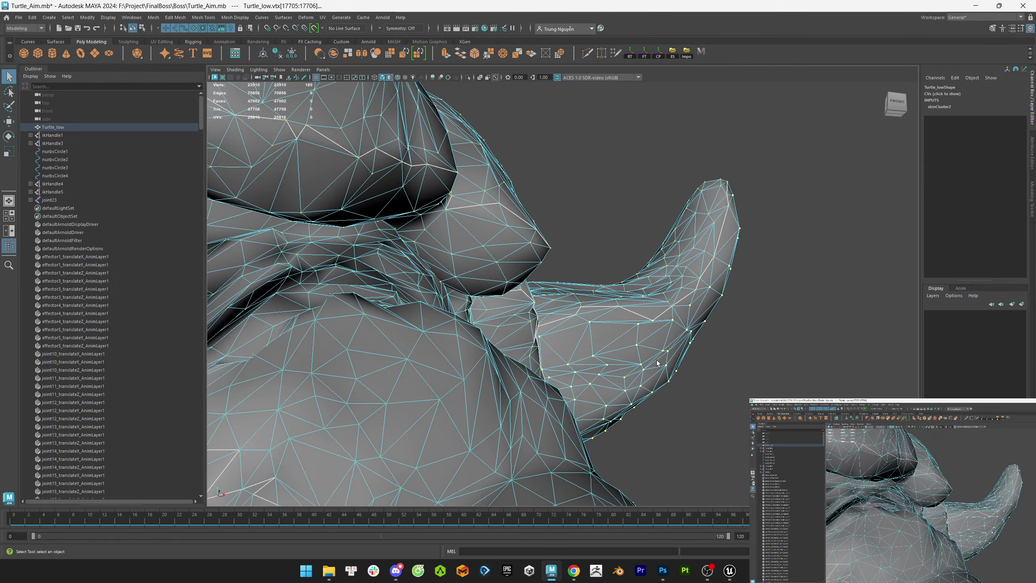
click(235, 17)
click(324, 44)
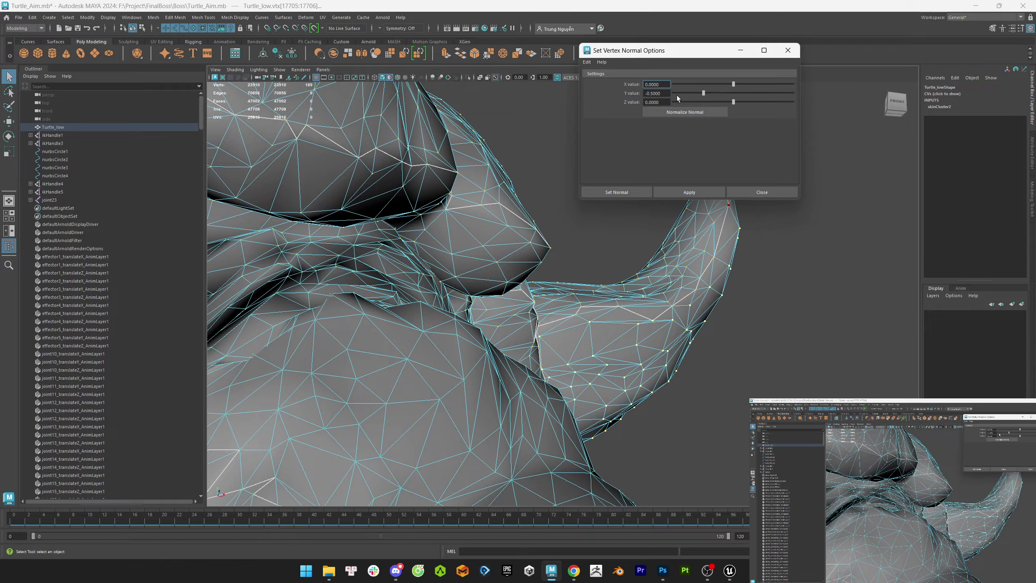
double_click(652, 93)
text(2)
click(689, 192)
- Inspect the horn shading, reselect a horn vertex, and close the vertex normal settings
alt+drag(636, 261, 641, 292)
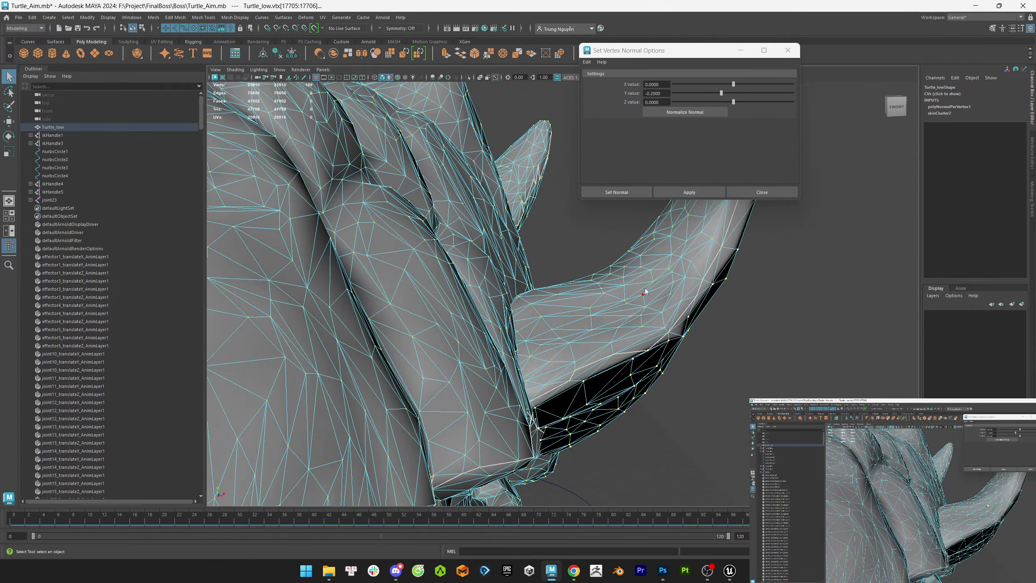
click(641, 292)
key(a)
click(385, 288)
scroll(530, 286, up, 5)
alt+drag(530, 286, 646, 388)
key(F9)
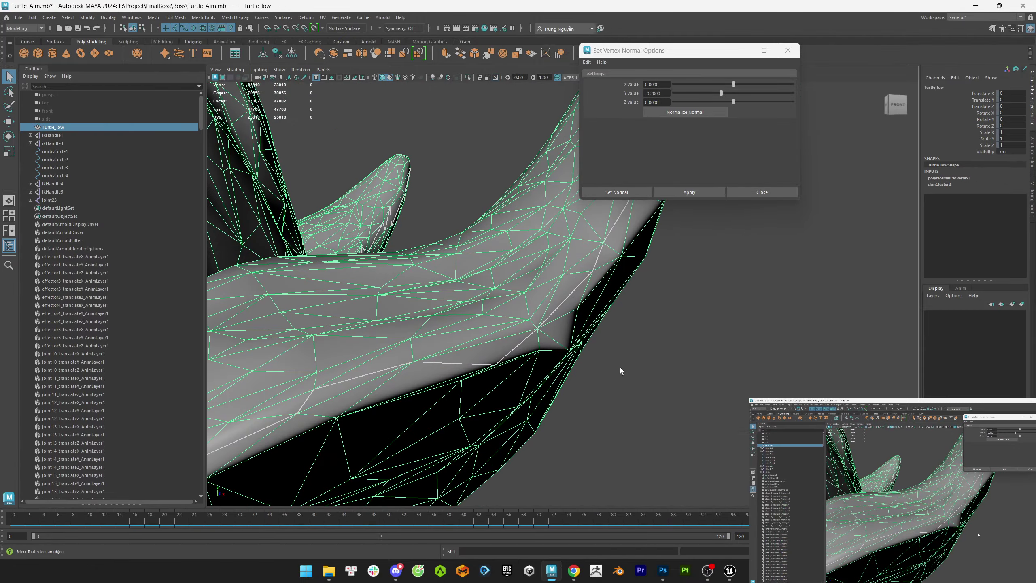
click(538, 353)
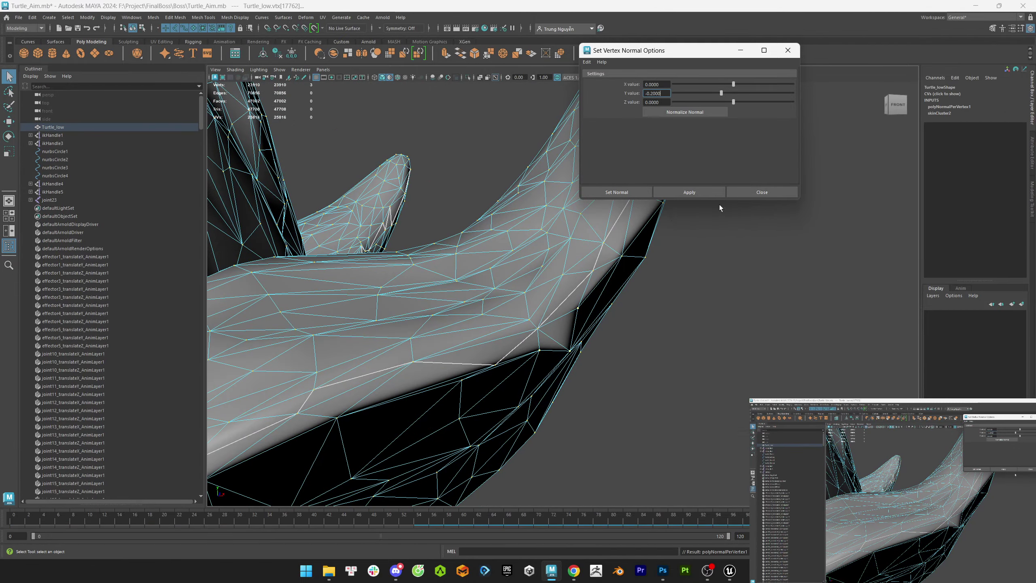
click(739, 192)
- Select the Turtle_low mesh and delete its history
alt+drag(718, 228, 522, 308)
click(533, 288)
click(727, 308)
scroll(521, 308, down, 10)
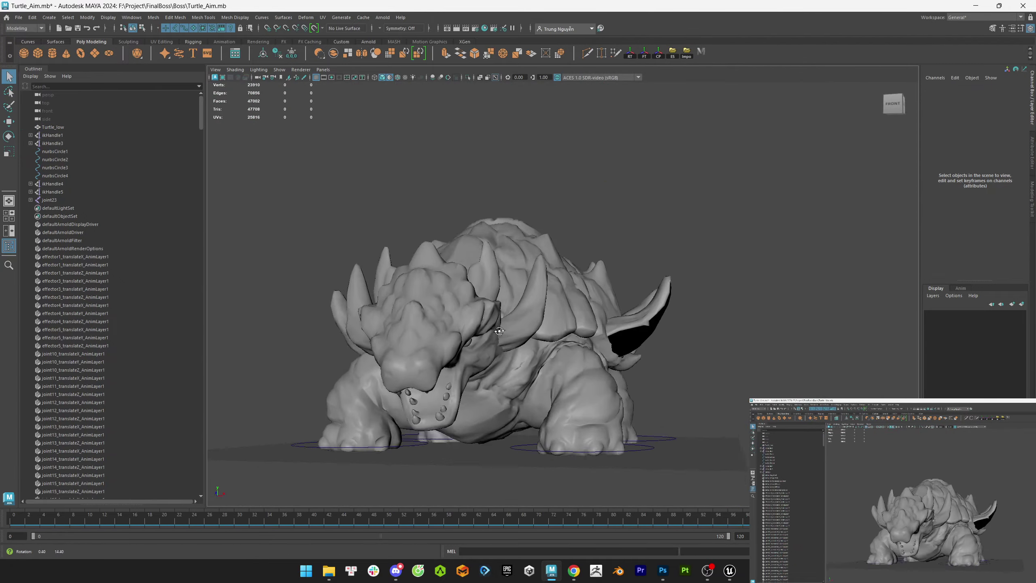
click(469, 327)
click(33, 17)
click(157, 115)
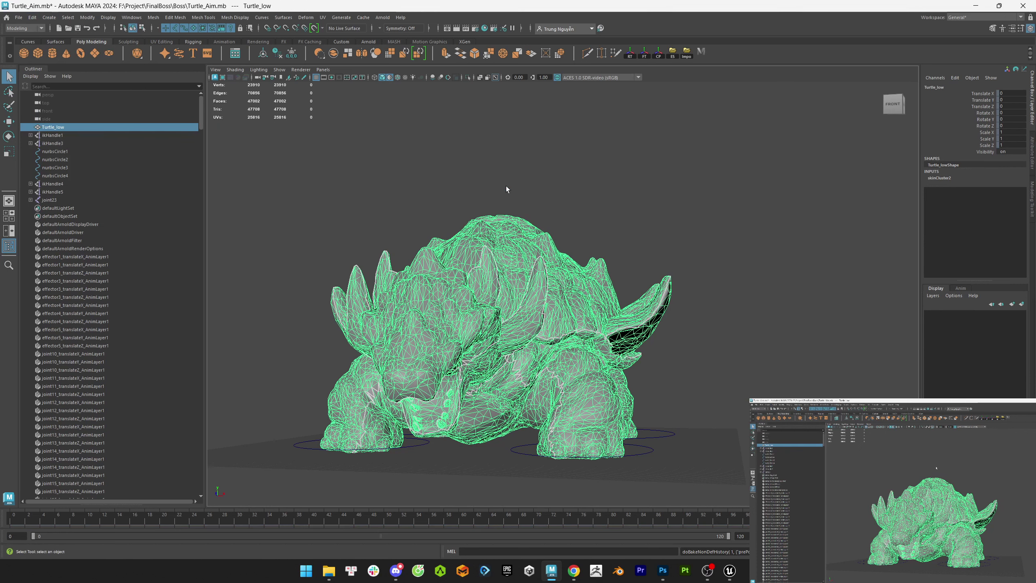
- Export the selected turtle mesh, overwriting Turtle_Anim2.fbx
key(ctrl+alt+e)
key(Return)
click(746, 359)
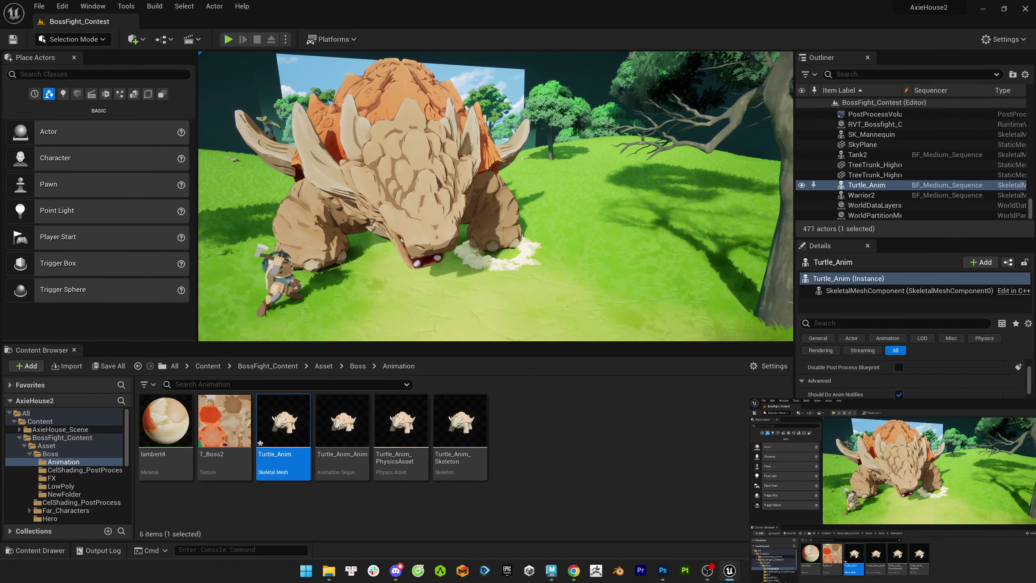
- Reimport the Turtle_Anim asset from the updated FBX and preview it in game view
right_click(290, 428)
click(278, 417)
right_click(277, 418)
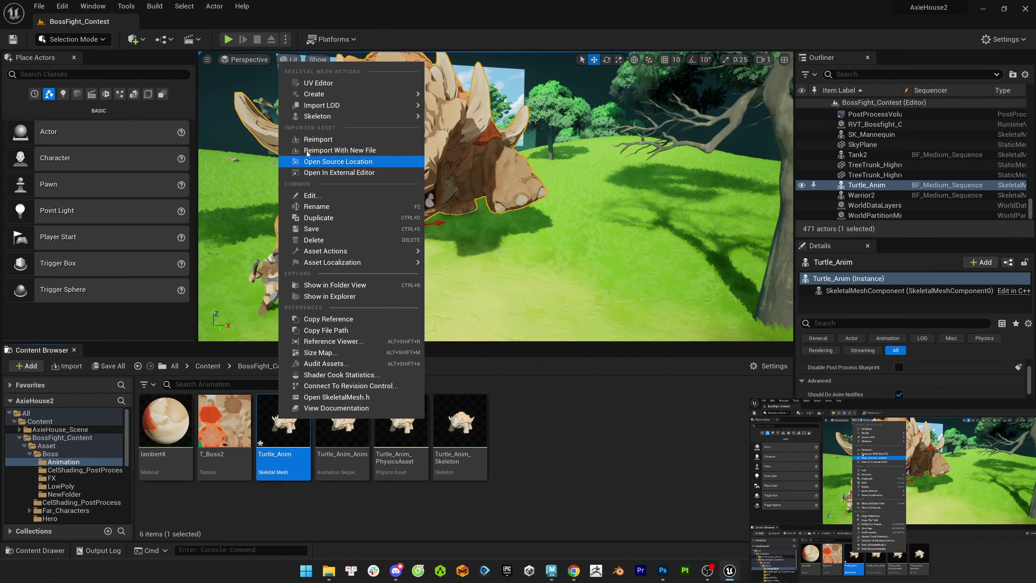
click(335, 159)
key(g)
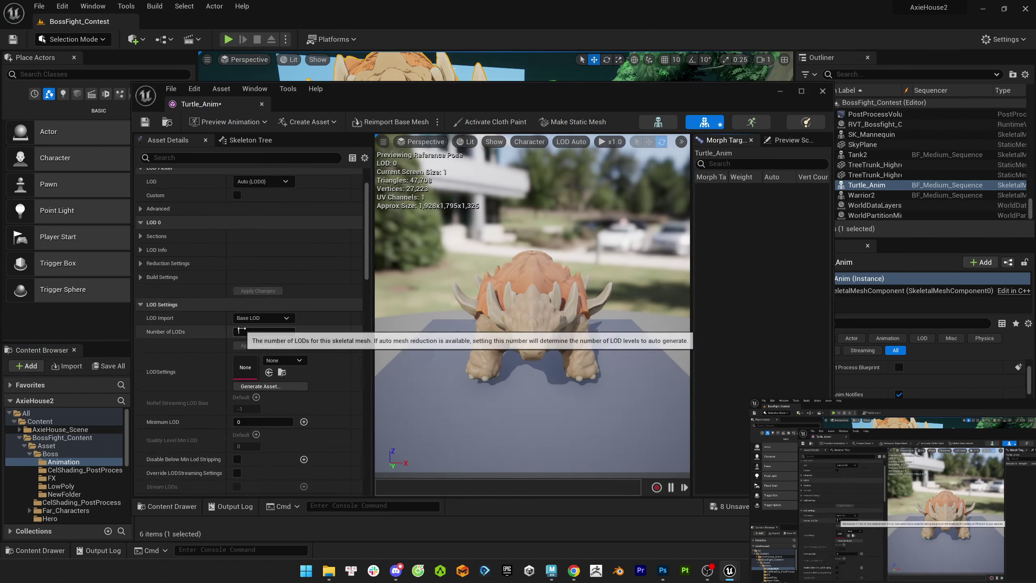
- Save and close the Turtle_Anim editor, reimport the asset, and check its shading in game view
scroll(242, 330, down, 15)
key(ctrl+s)
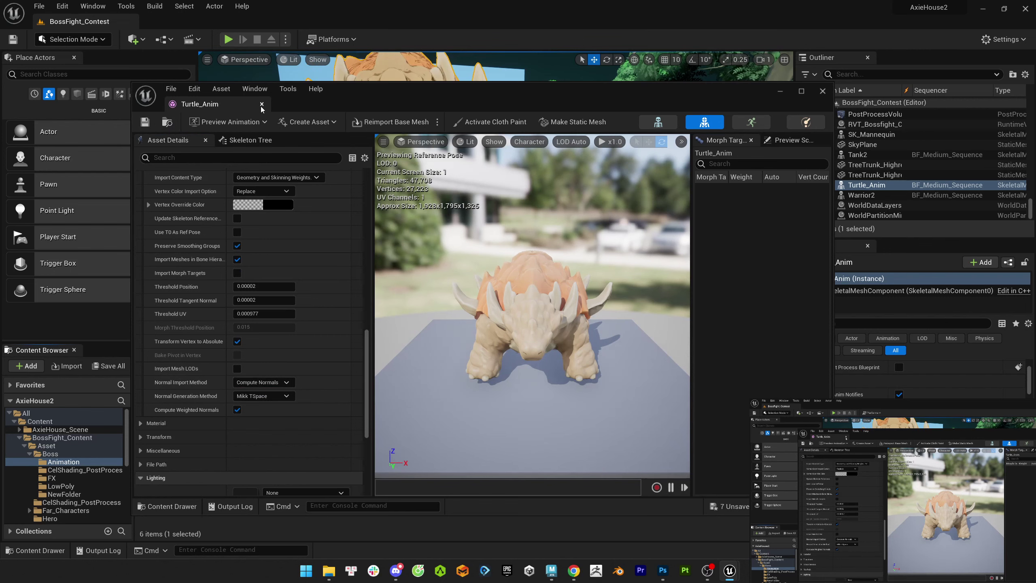
click(262, 104)
right_click(286, 425)
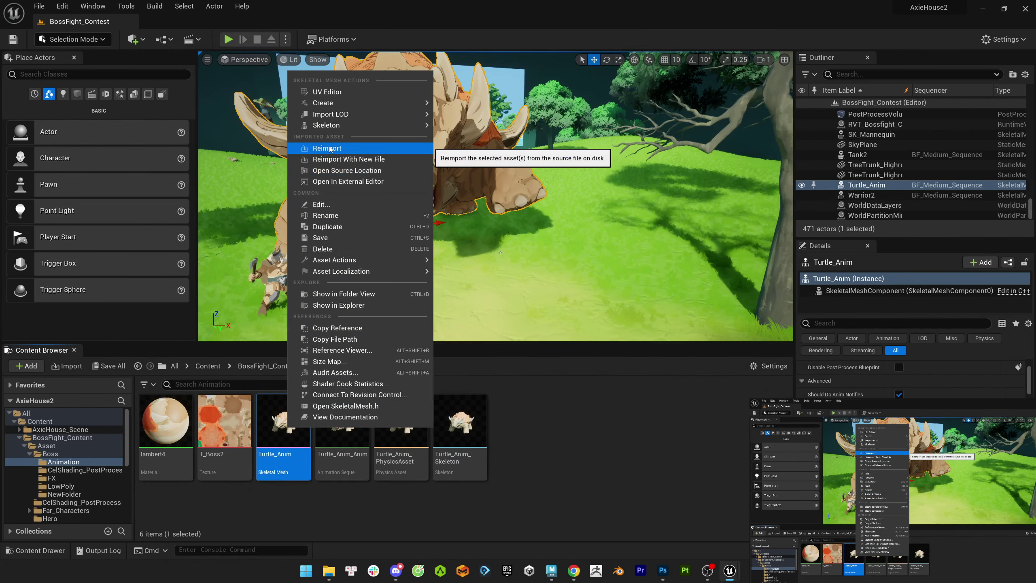
click(330, 149)
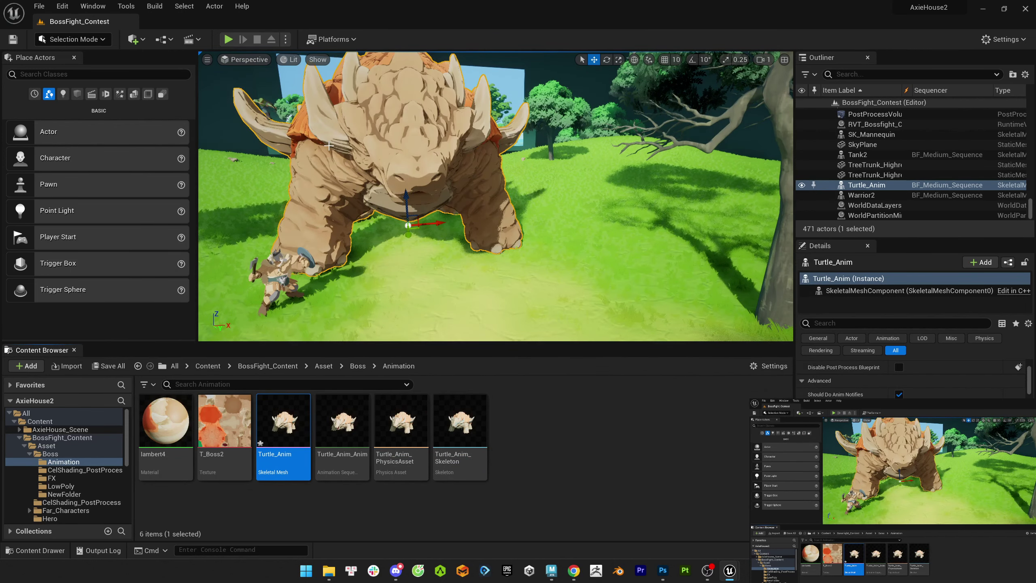
key(g)
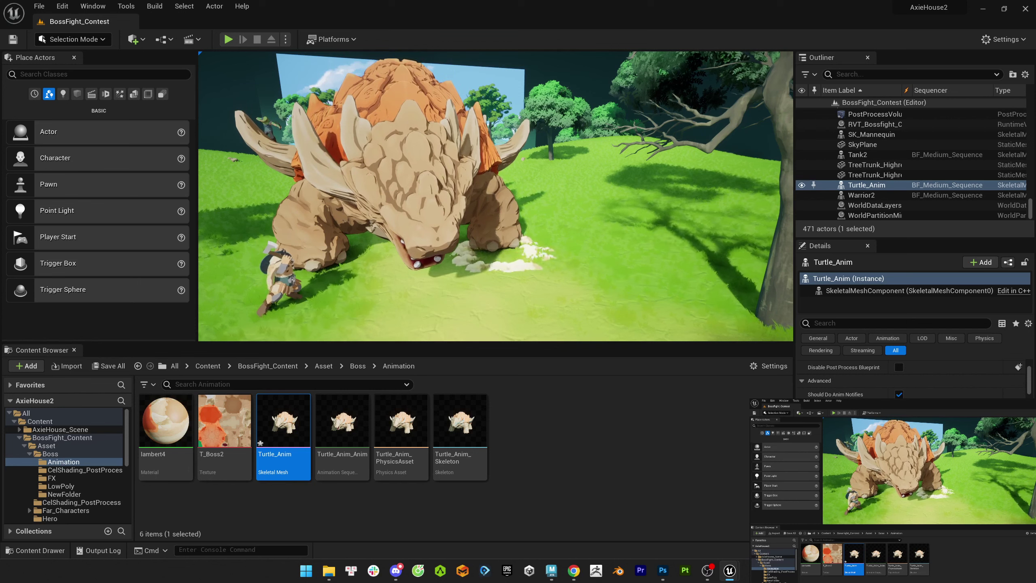
key(g)
- Set Turtle_Anim's Normal Import Method to Import Normals and Tangents, then close the editor
double_click(283, 421)
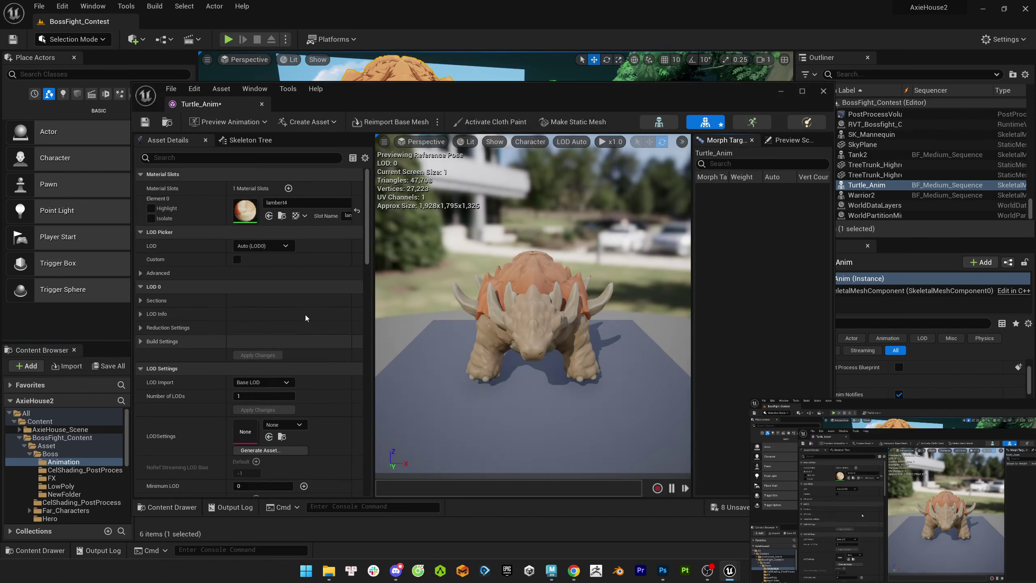
scroll(231, 331, down, 10)
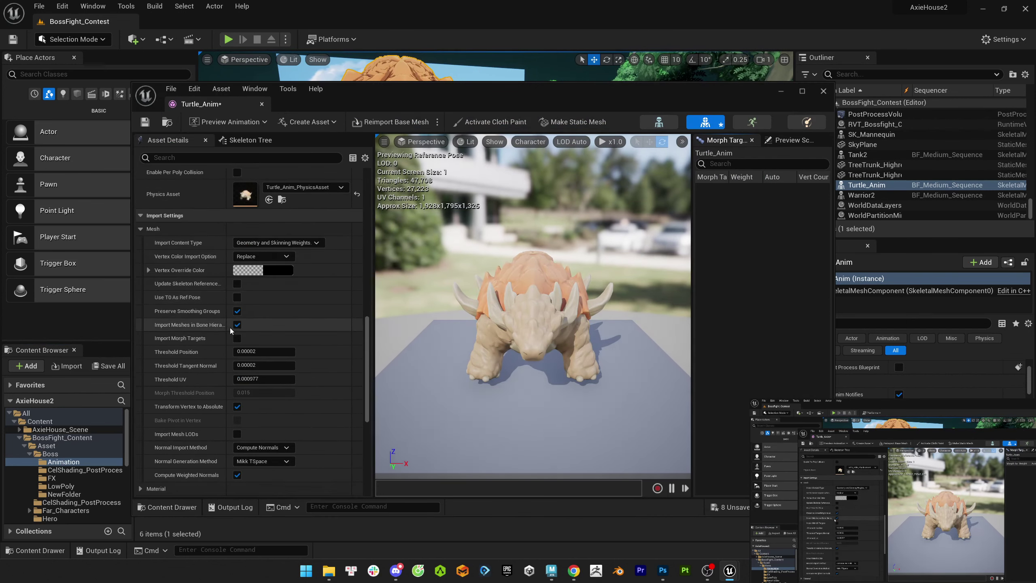
click(151, 125)
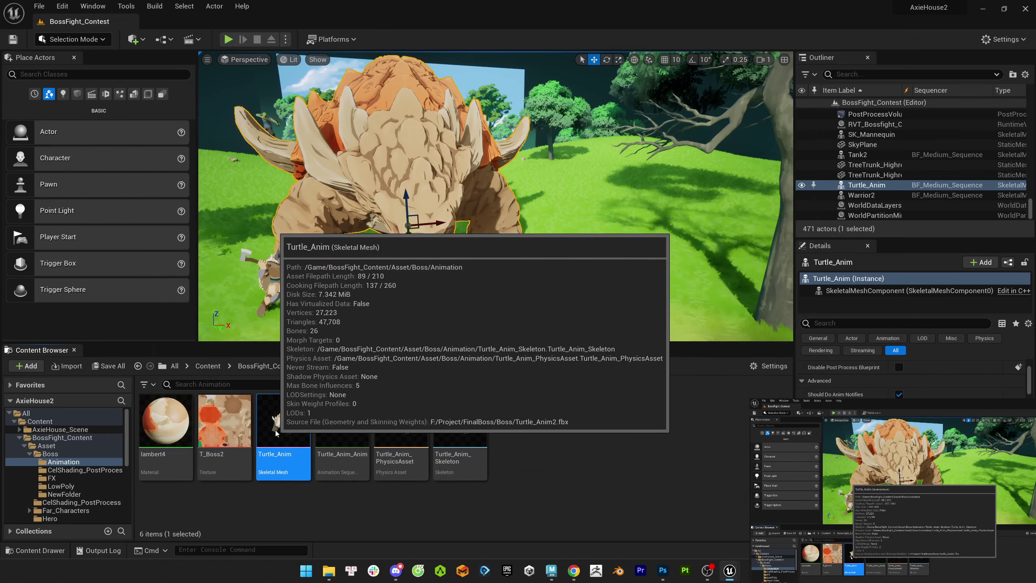
double_click(276, 434)
scroll(245, 326, down, 5)
click(263, 345)
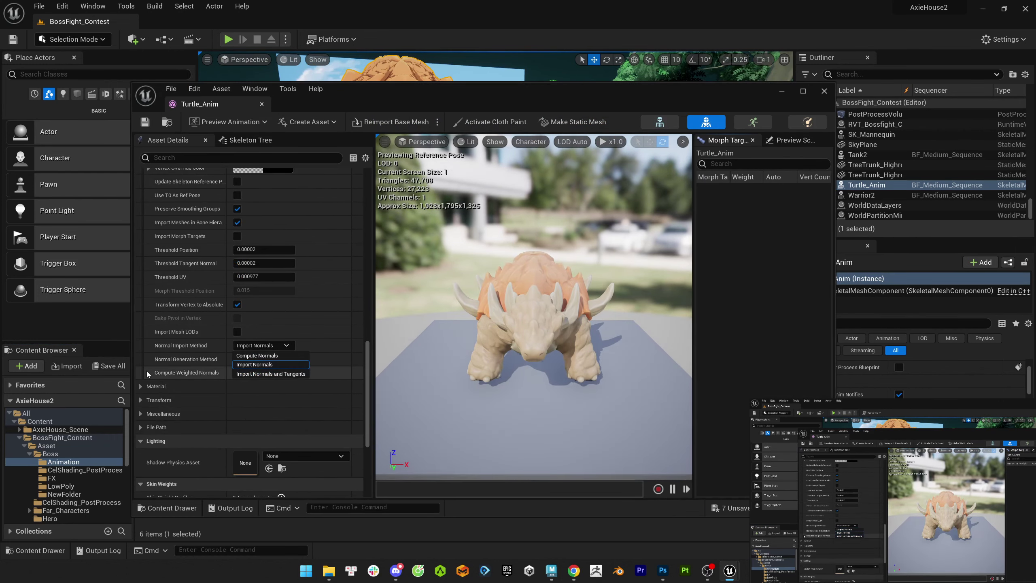
click(148, 375)
click(263, 345)
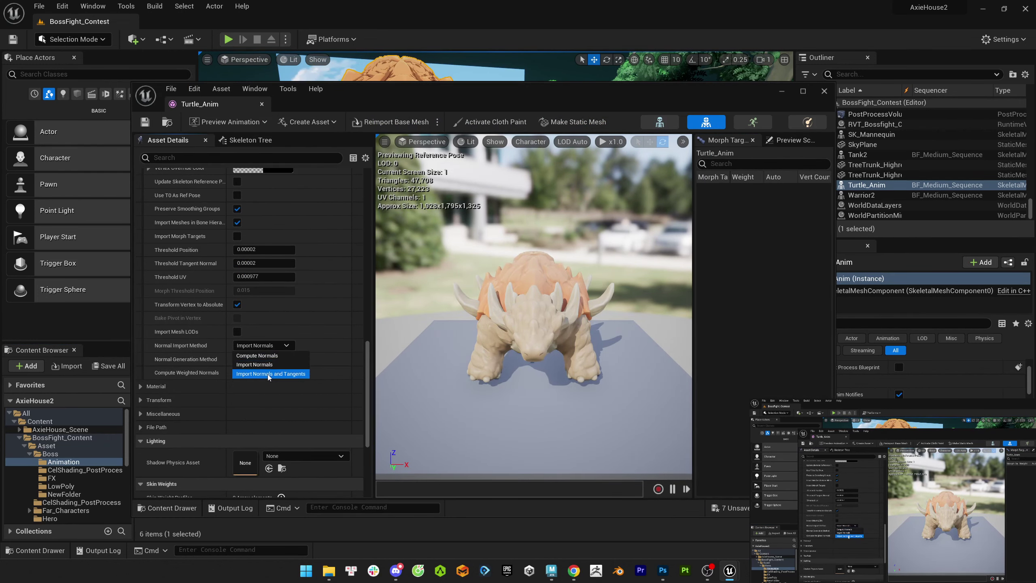
click(265, 373)
click(261, 105)
- Reimport Turtle_Anim with the new normal setting and preview it in game view
right_click(290, 425)
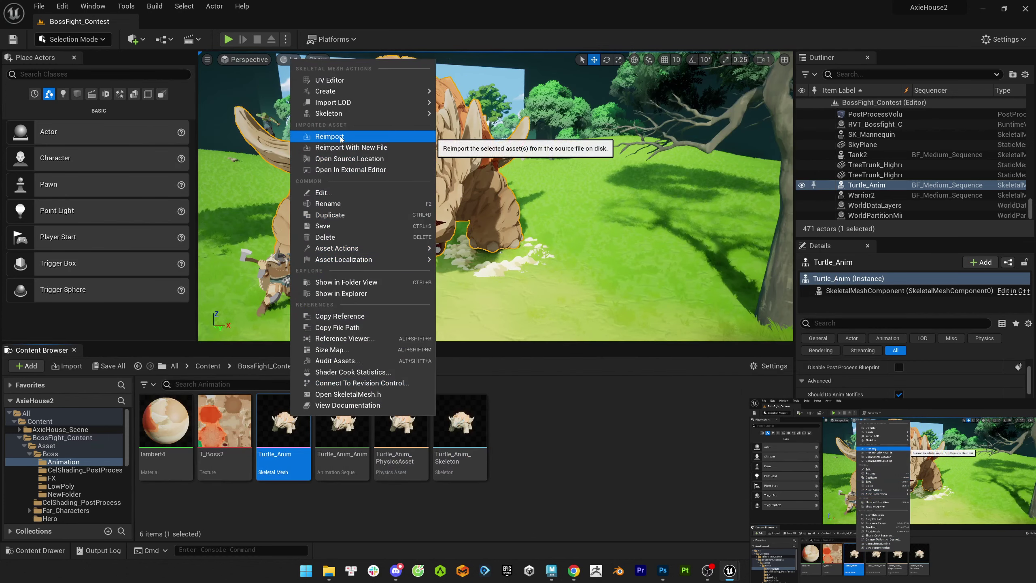
click(344, 141)
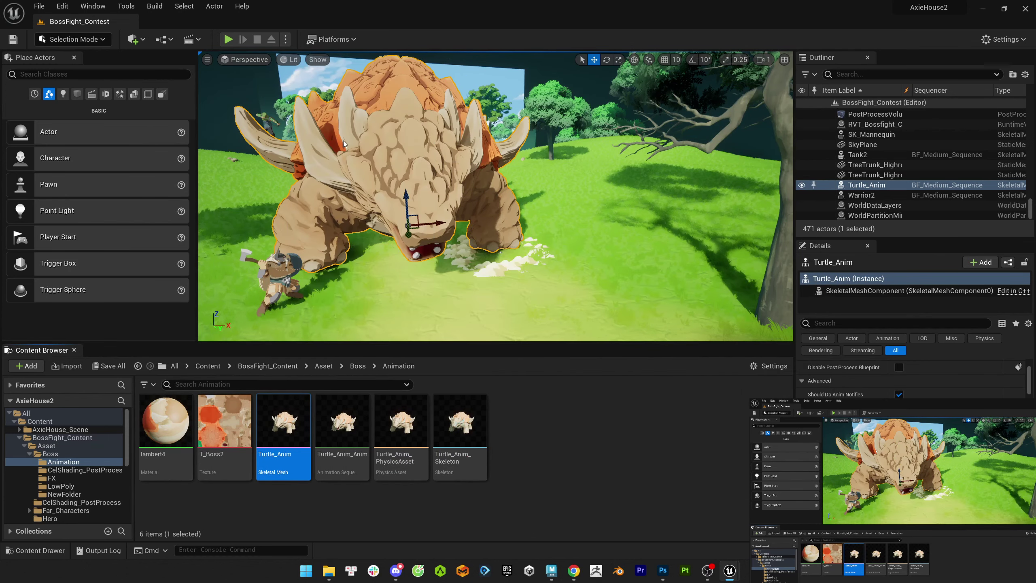
key(g)
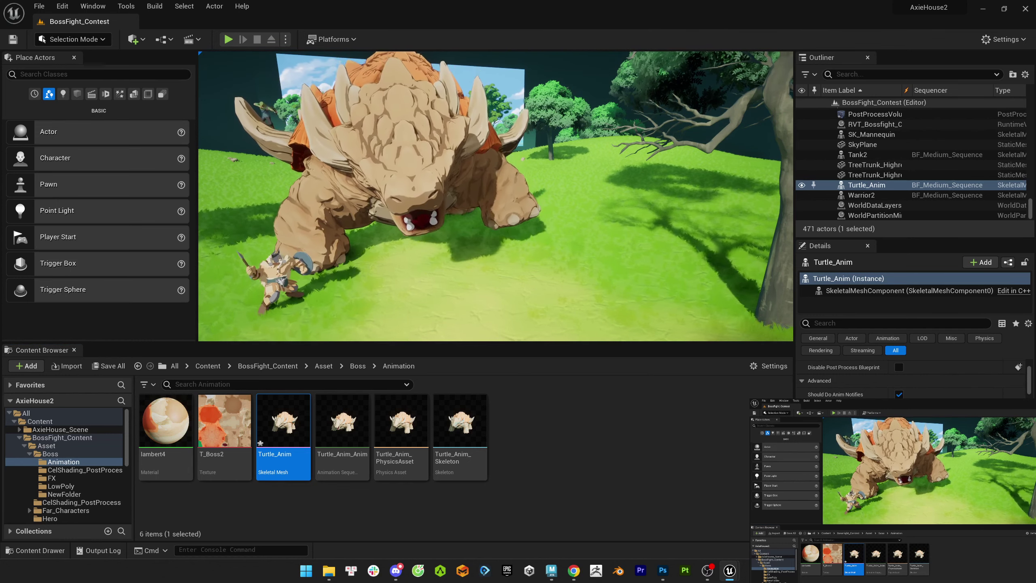
- Try Compute Normals, then set Turtle_Anim's Normal Import Method to Import Normals
double_click(283, 424)
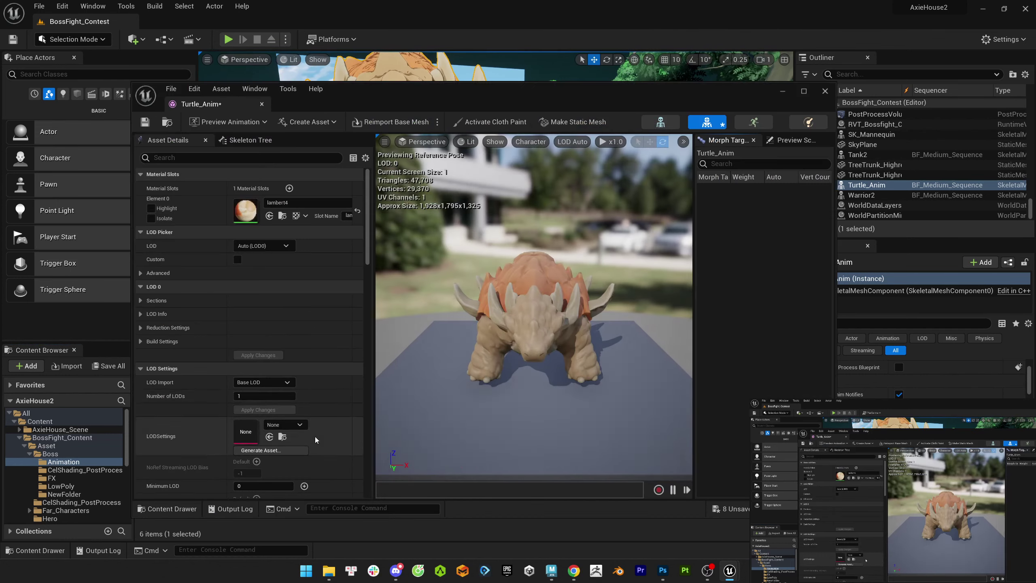
scroll(304, 433, down, 10)
click(276, 495)
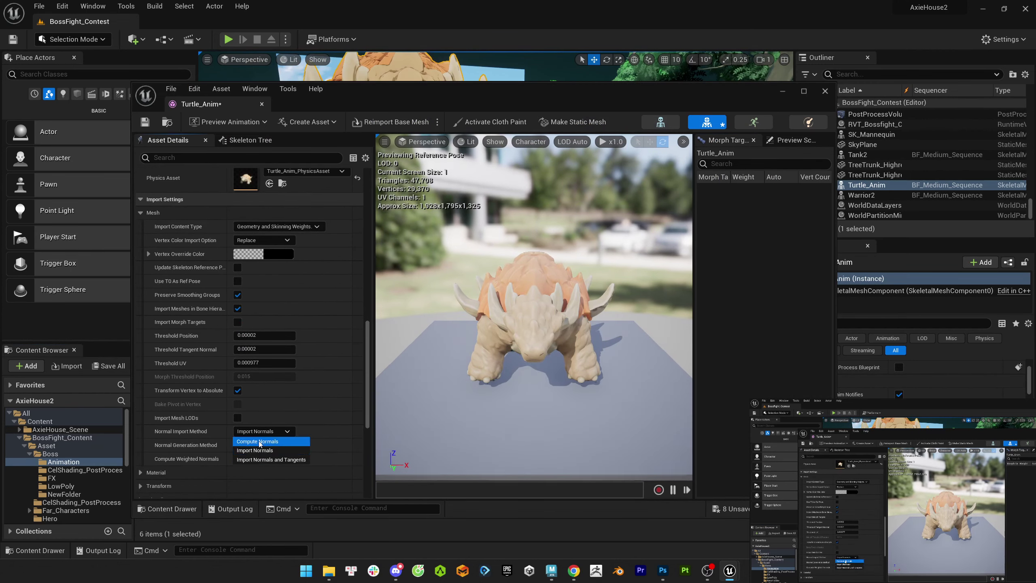
click(267, 430)
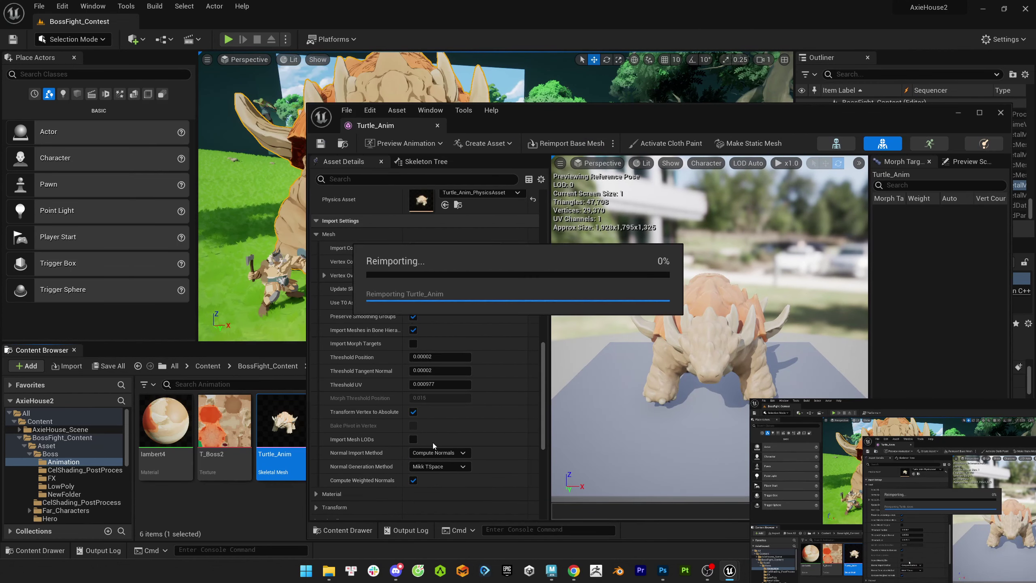
click(438, 452)
click(435, 471)
- Reimport Turtle_Anim with Import Normals and save the asset
right_click(283, 425)
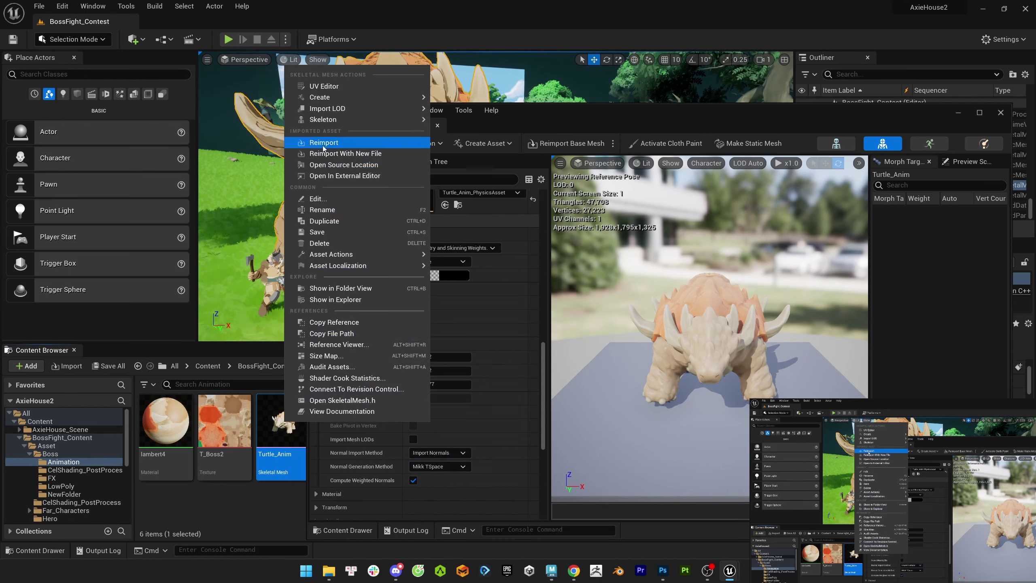
click(351, 143)
click(320, 143)
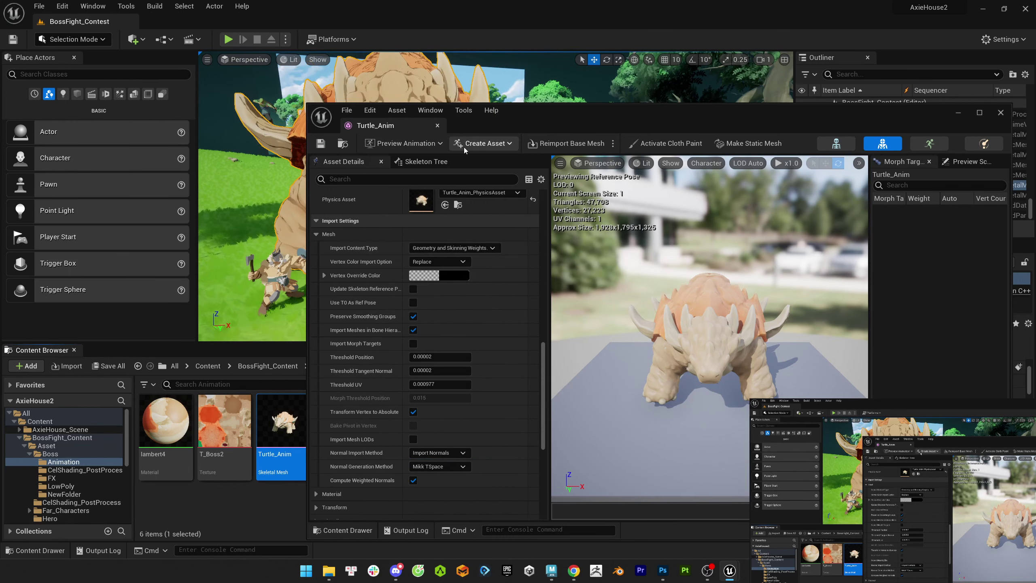
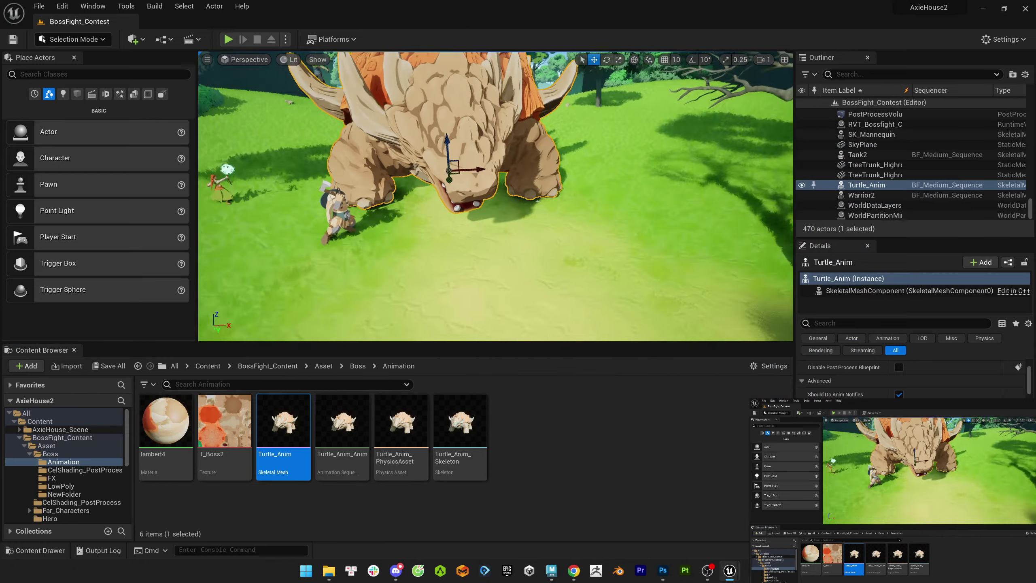
- Frame grassClosedup1a6 and move it down and left beside the path
scroll(562, 248, down, 5)
click(637, 271)
right_drag(636, 271, 637, 271)
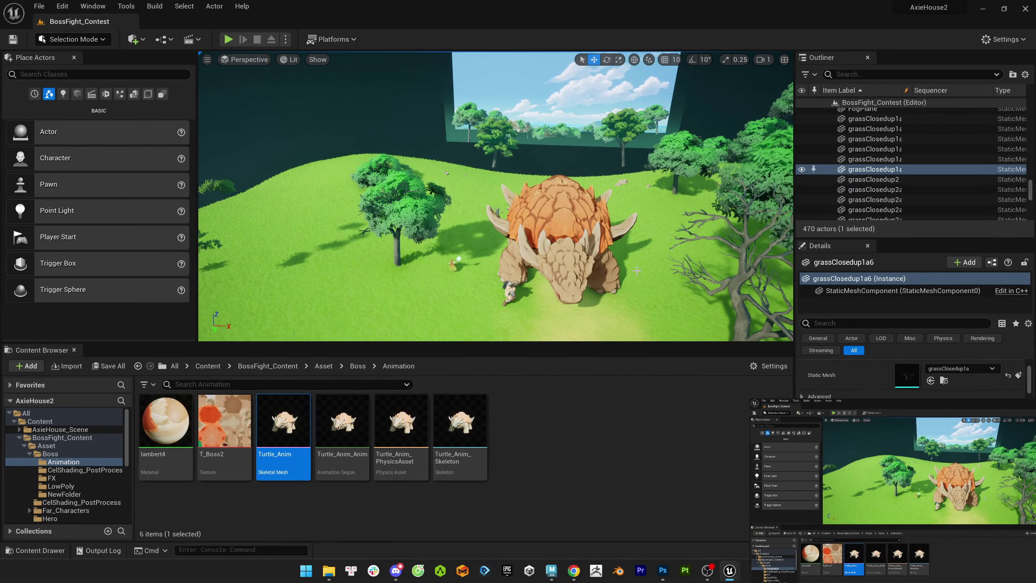
key(f)
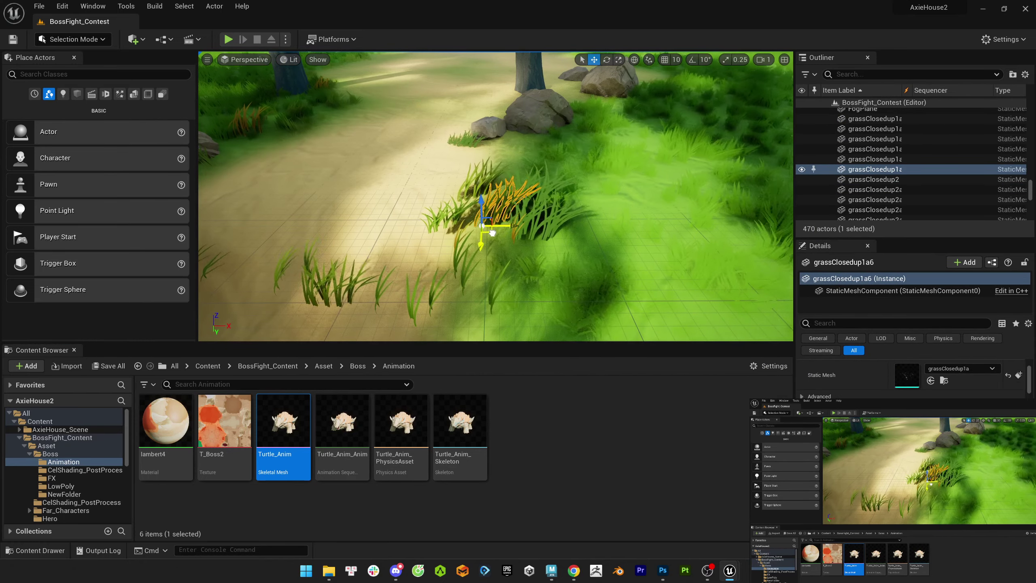
drag(490, 244, 566, 250)
- Apply M_ClosedUpGrass_Green_Inst4 from the Content Browser to the grassClosedup28 clump
click(452, 282)
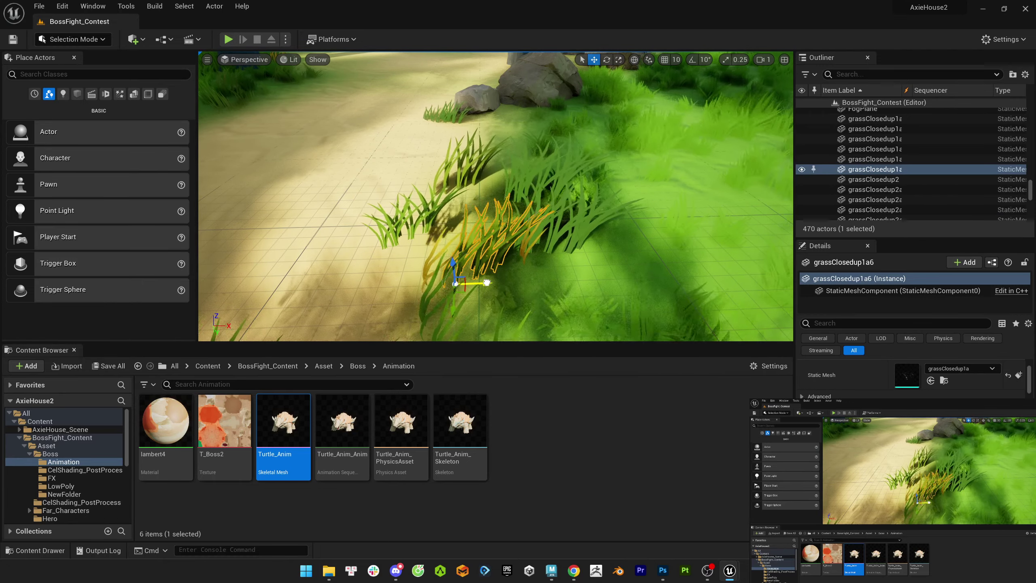
key(Escape)
click(527, 235)
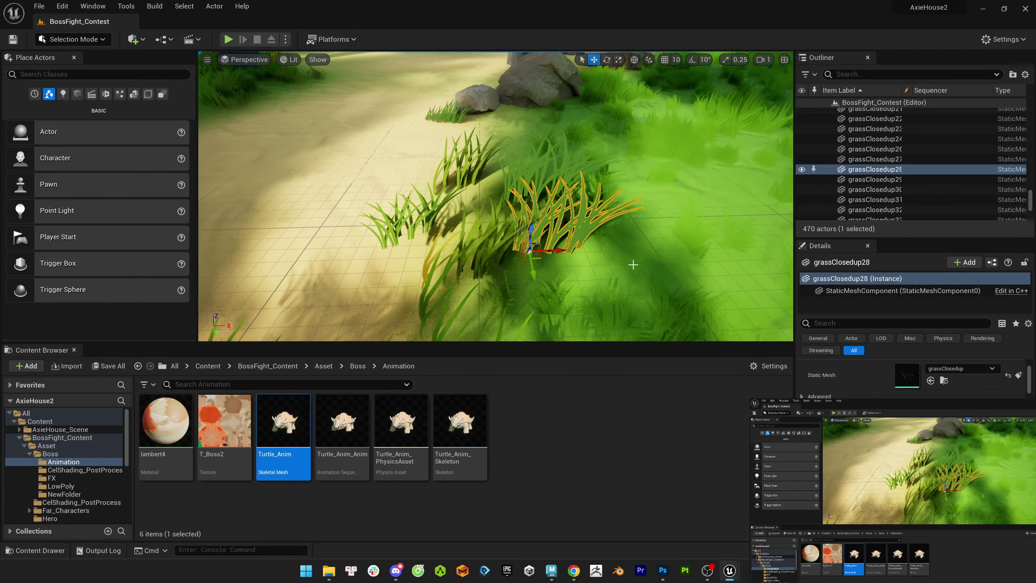
key(ctrl+b)
drag(736, 425, 509, 251)
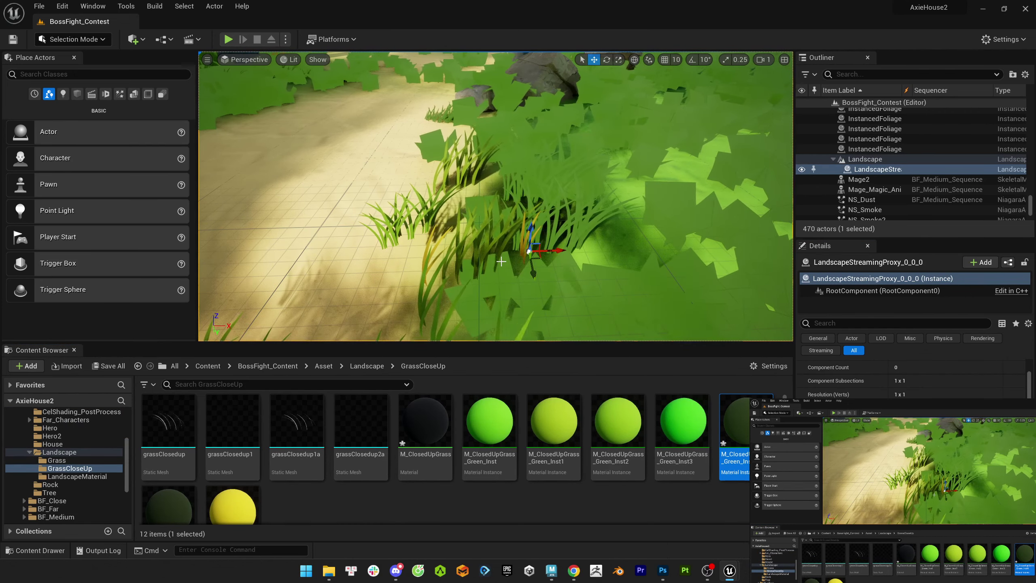
mouse_move(501, 261)
right_down()
mouse_move(501, 225)
mouse_move(501, 245)
right_up()
click(526, 264)
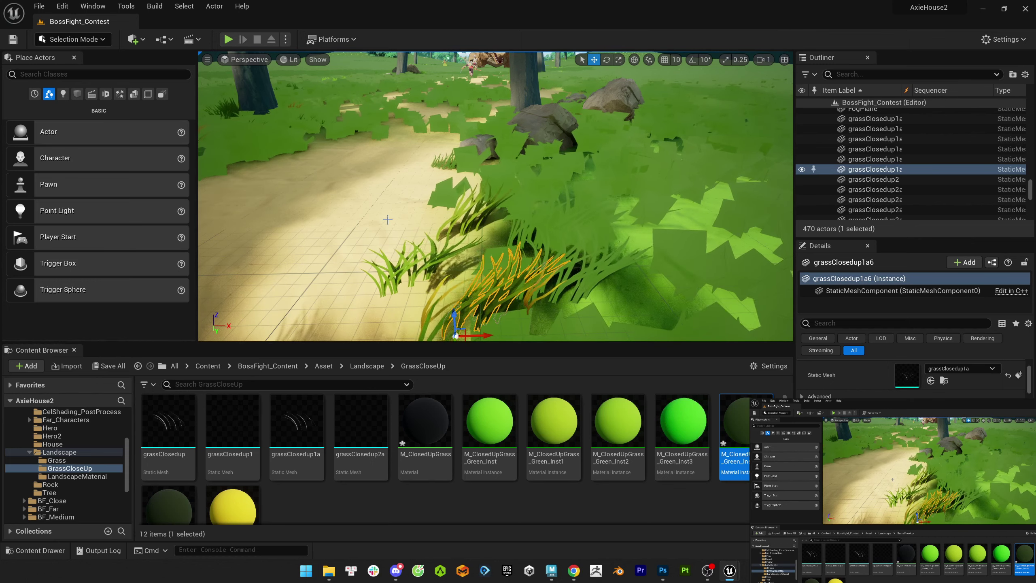
- Load another recent level and choose Don't Save to discard the grass edits
click(39, 5)
mouse_move(77, 78)
click(236, 100)
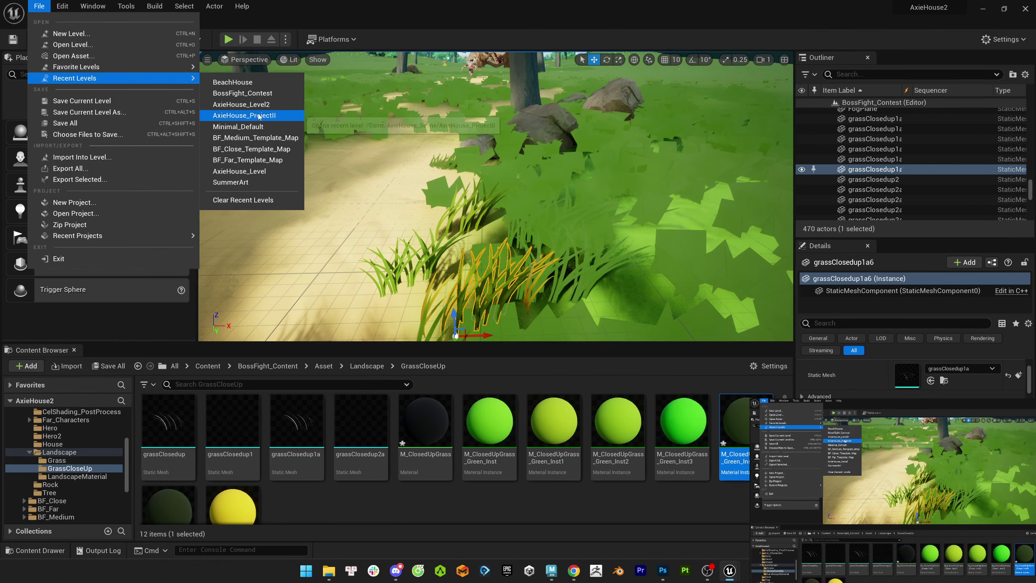
click(244, 115)
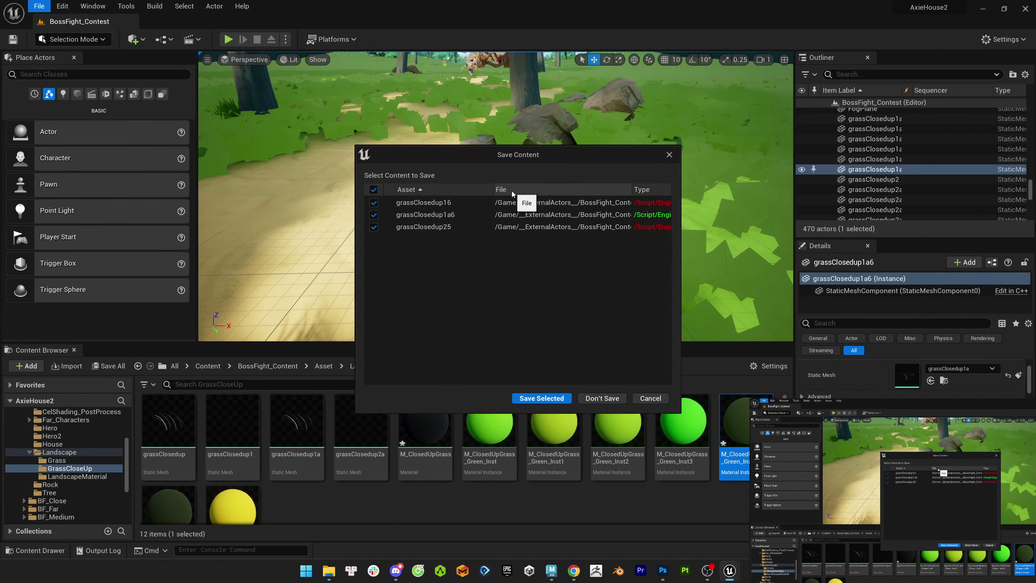
click(603, 398)
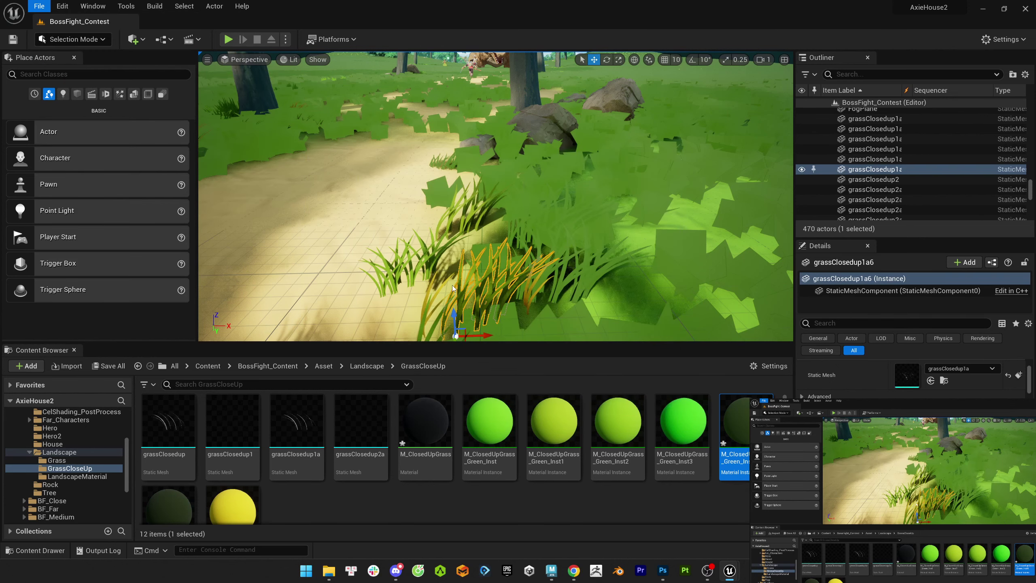
- Reopen BossFight_Contest from File > Recent Levels
click(39, 6)
mouse_move(74, 78)
click(241, 95)
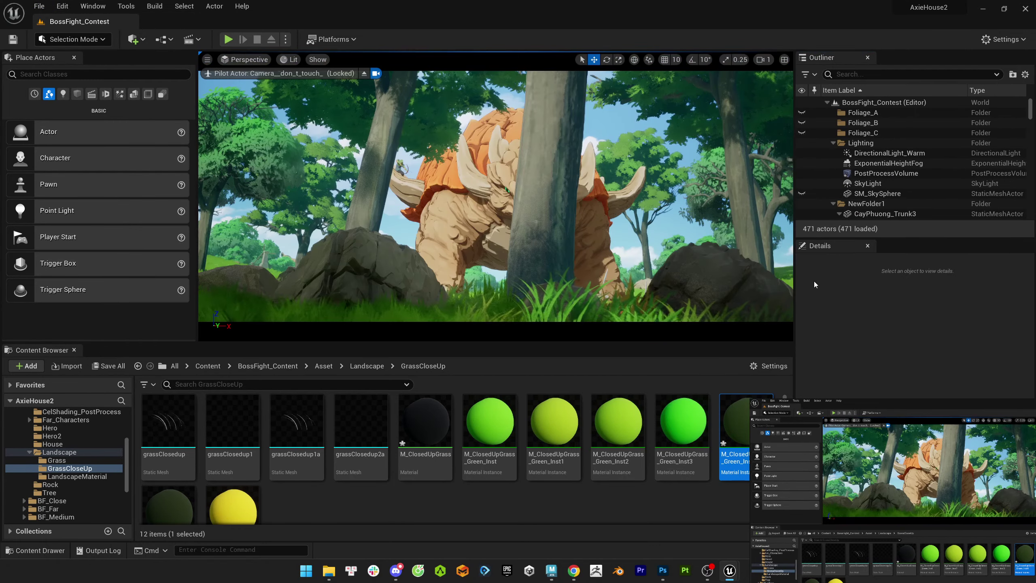
- Switch the viewport to Cinematic and open BF_Medium_Sequence from the BF_Medium folder
click(245, 59)
click(297, 207)
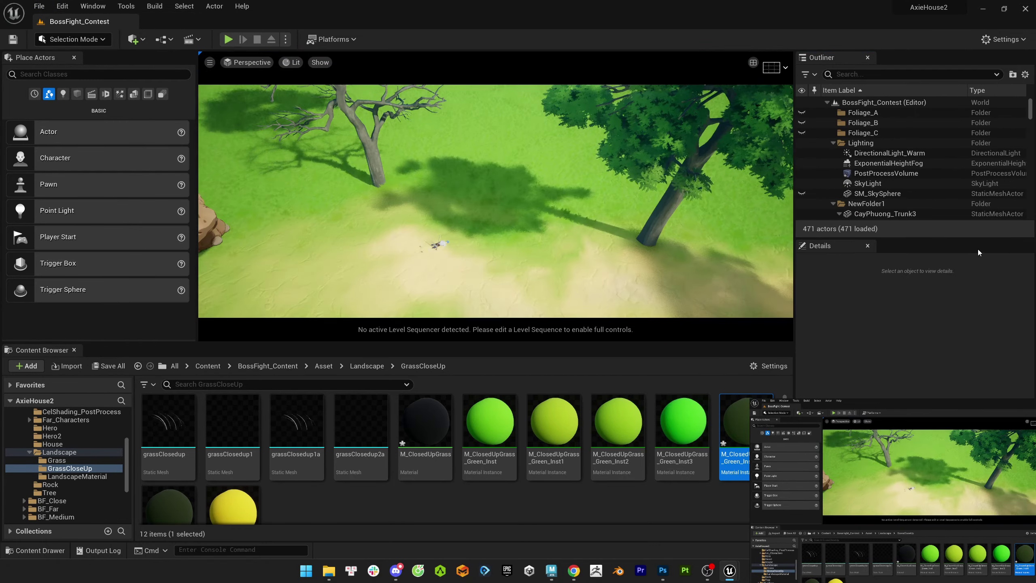
scroll(55, 412, down, 2)
click(56, 468)
double_click(224, 425)
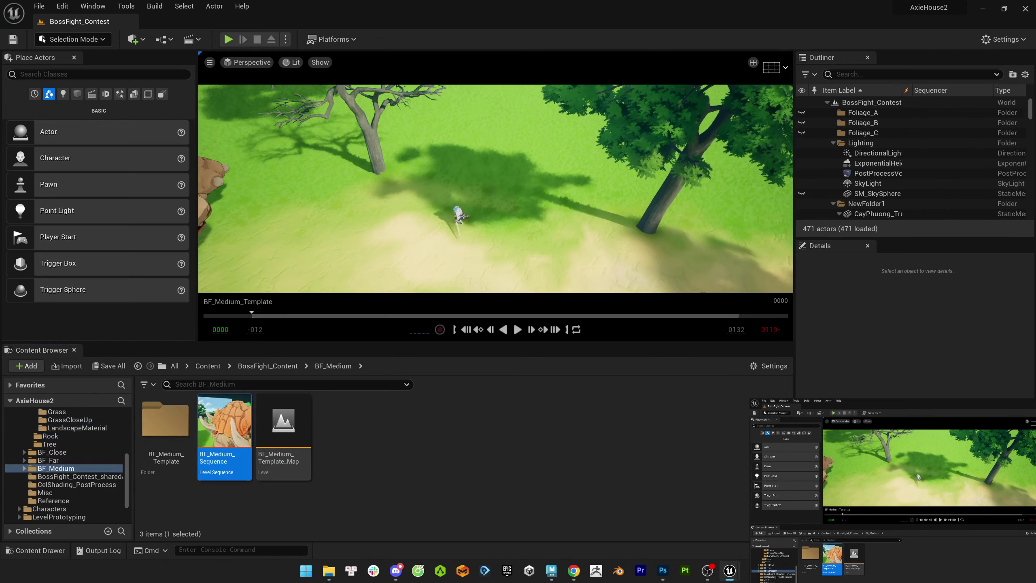
- Focus on grassClosedup16 and move the view in toward the foreground grass
click(524, 154)
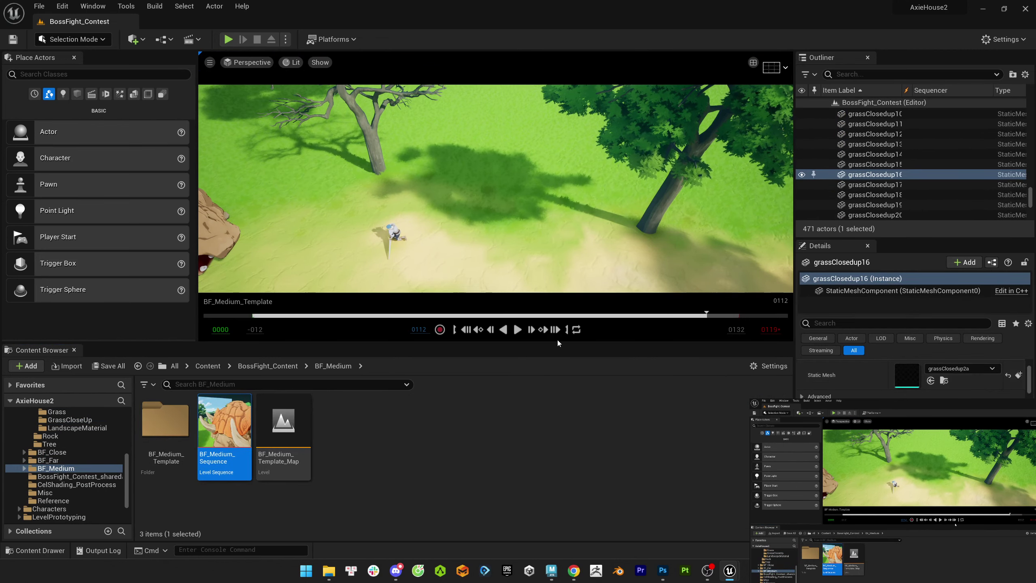
key(f)
drag(489, 344, 489, 468)
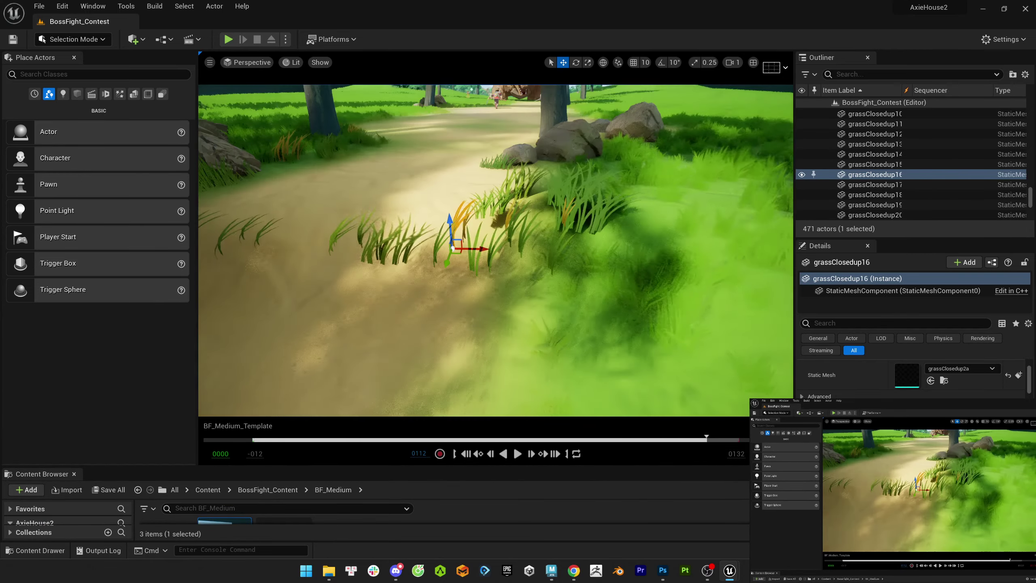
drag(532, 245, 532, 214)
click(532, 214)
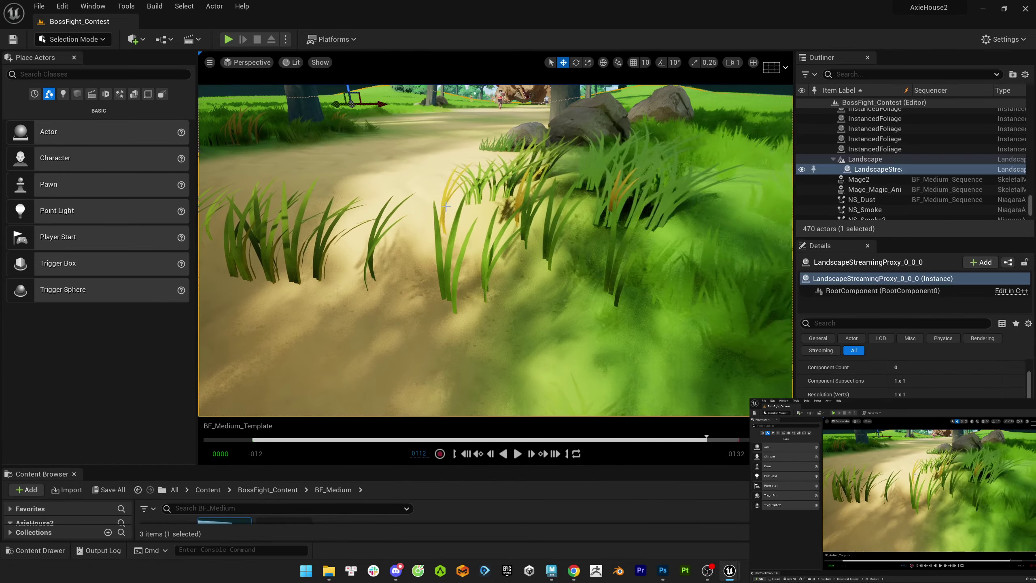
key(Escape)
- Select the path-side clumps and Alt-drag a copy of grassClosedup1a lower down
click(657, 221)
click(662, 210)
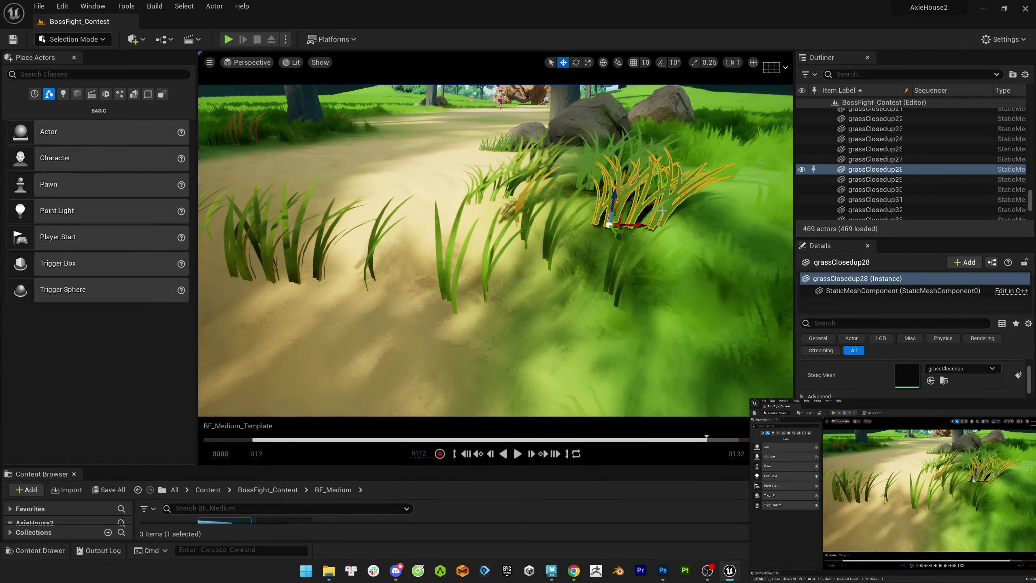
click(538, 160)
click(549, 156)
alt+drag(530, 262, 453, 297)
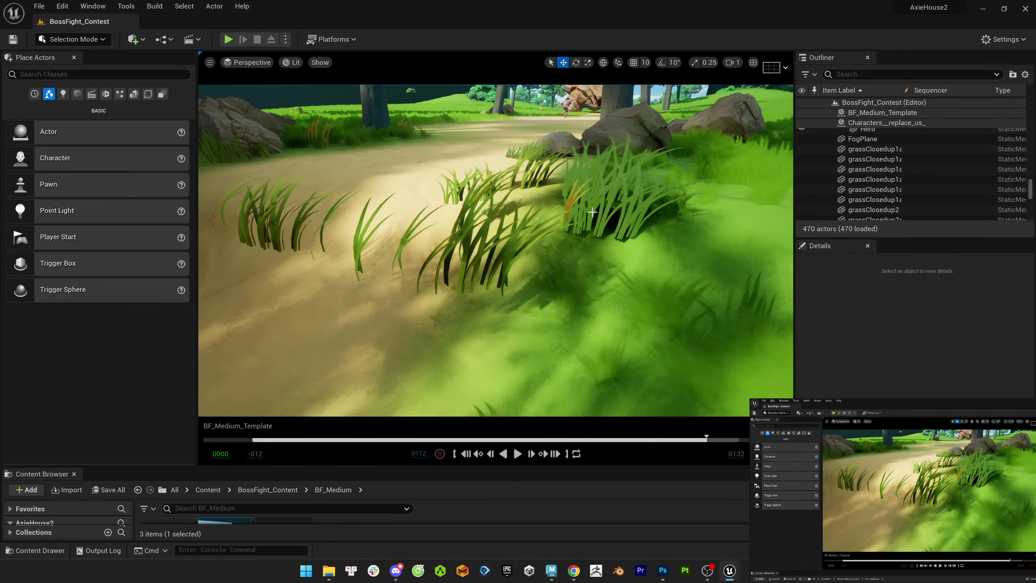
- Select grassClosedup28 and enlarge the Content Browser area
click(620, 196)
double_click(789, 9)
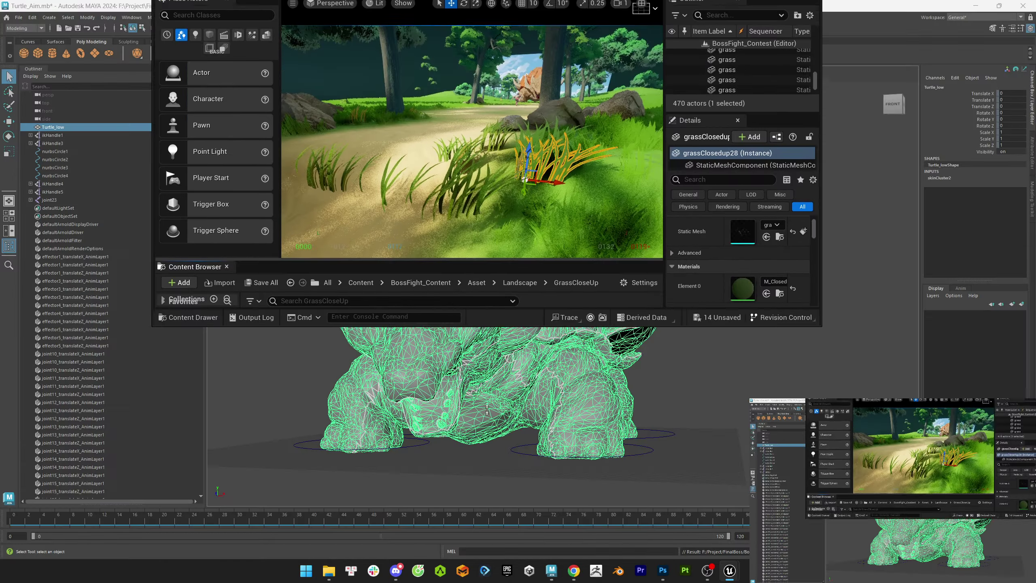
click(789, 9)
drag(546, 464, 567, 370)
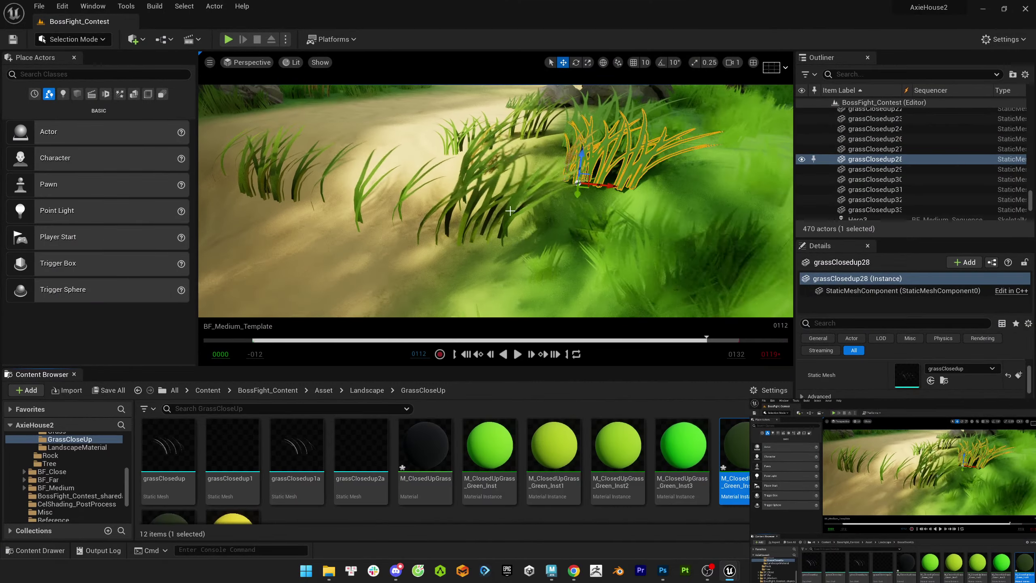
click(487, 225)
click(431, 244)
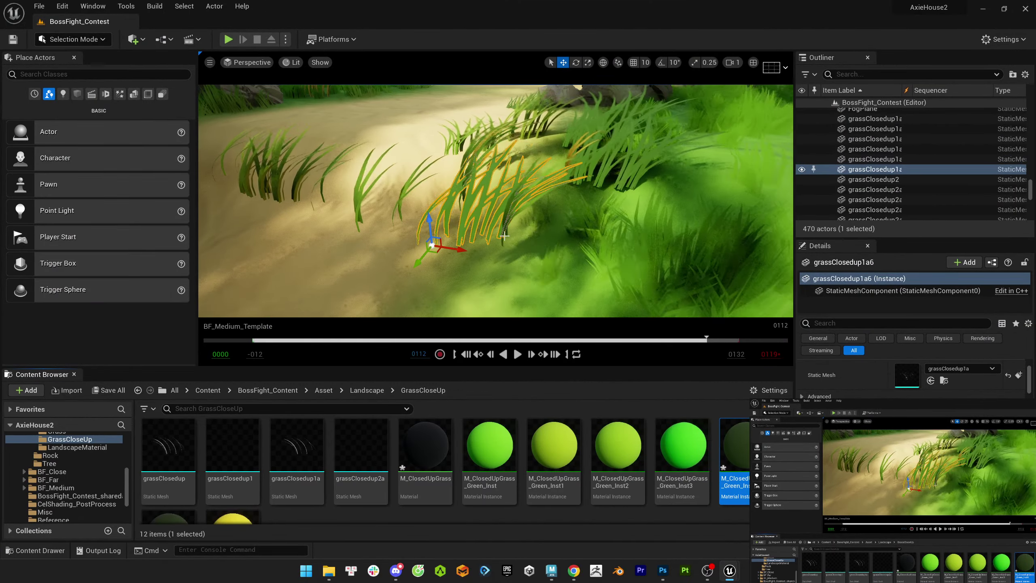
drag(369, 256, 392, 245)
click(658, 252)
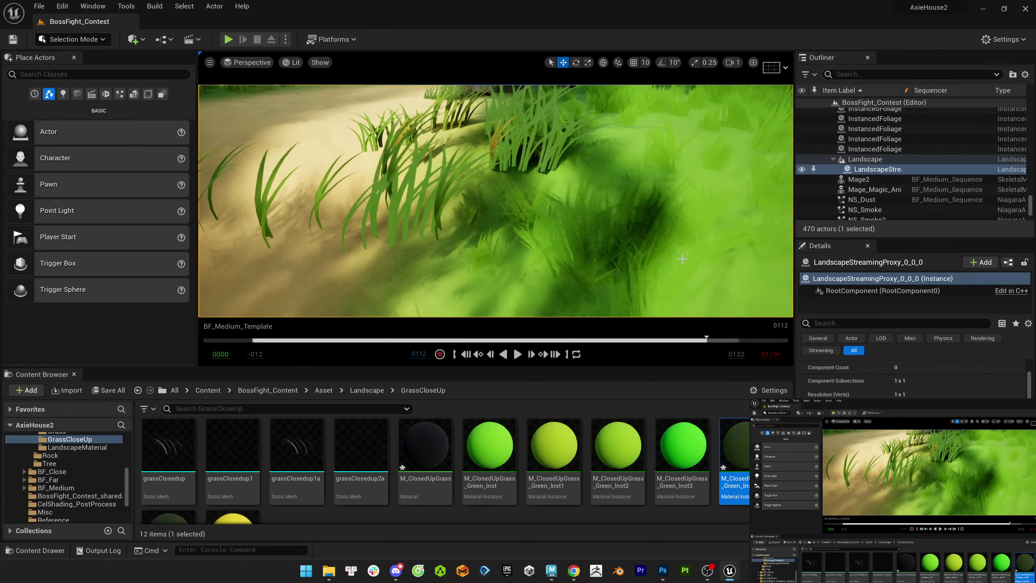
drag(659, 252, 514, 214)
key(Escape)
click(521, 218)
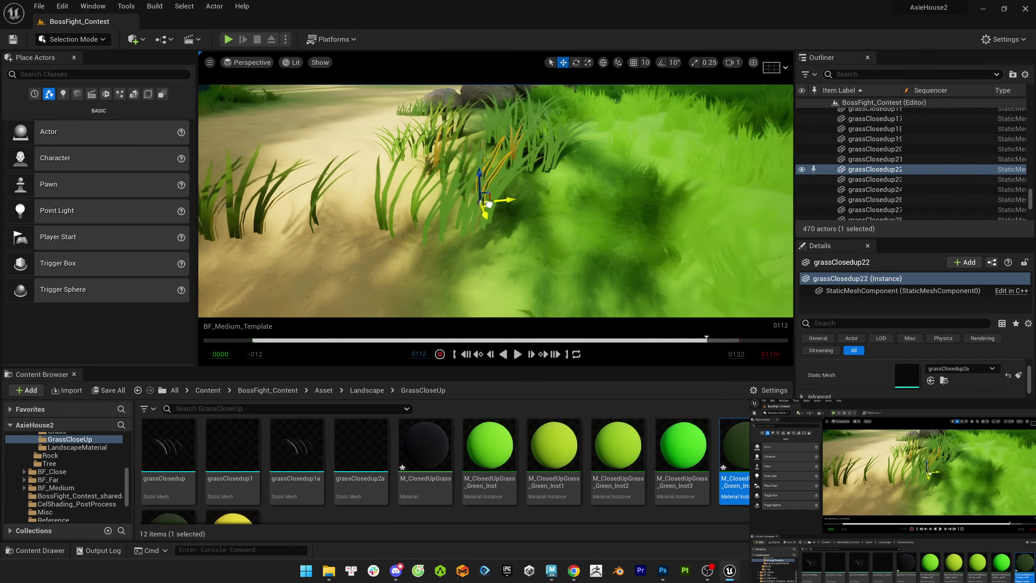
key(Delete)
key(ctrl+z)
key(Delete)
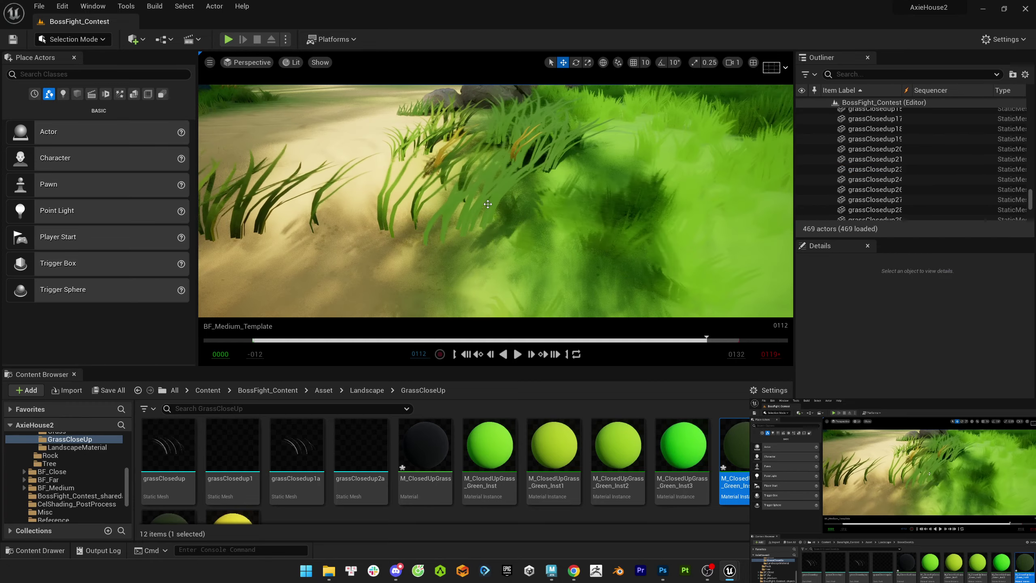
click(449, 170)
key(Delete)
drag(447, 164, 432, 236)
click(445, 229)
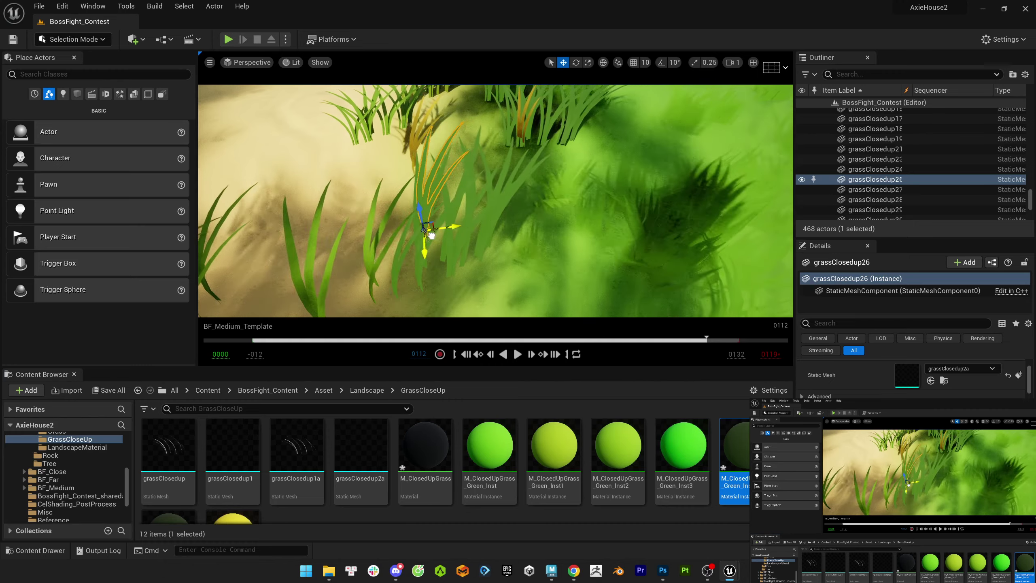
key(Escape)
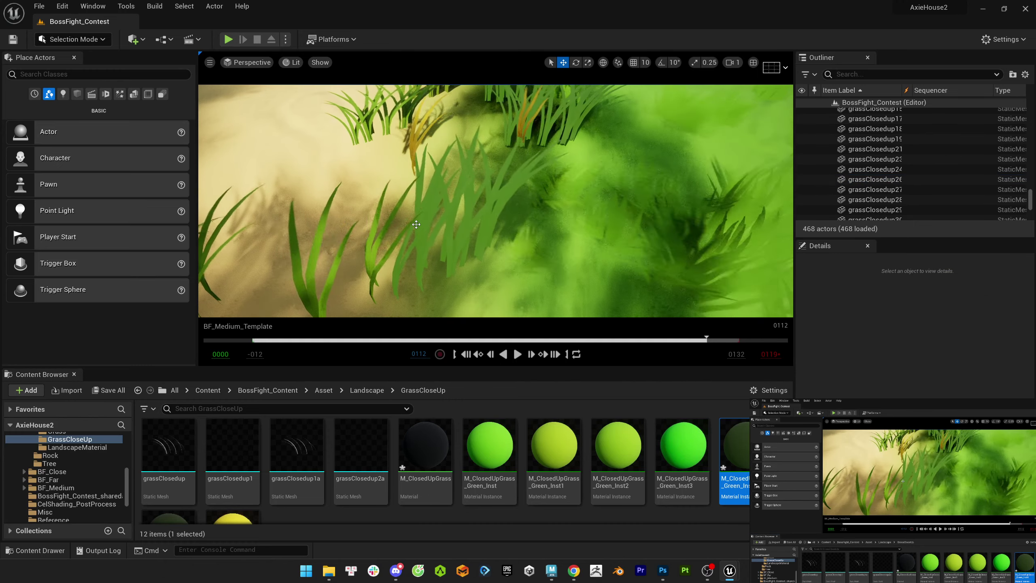
key(ctrl+z)
key(ctrl+z)
key(ctrl+z)
key(ctrl+z)
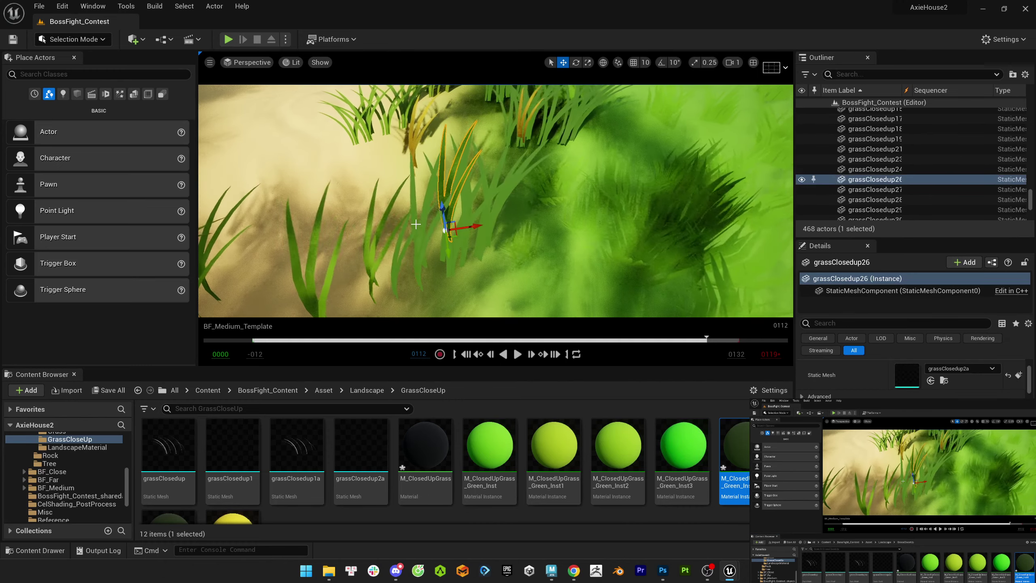
key(ctrl+z)
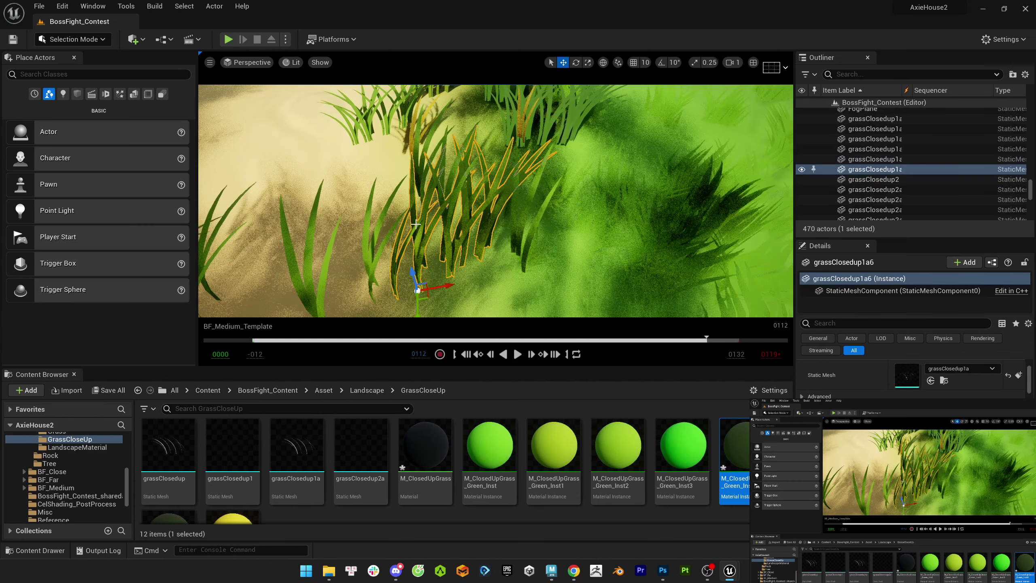
key(Escape)
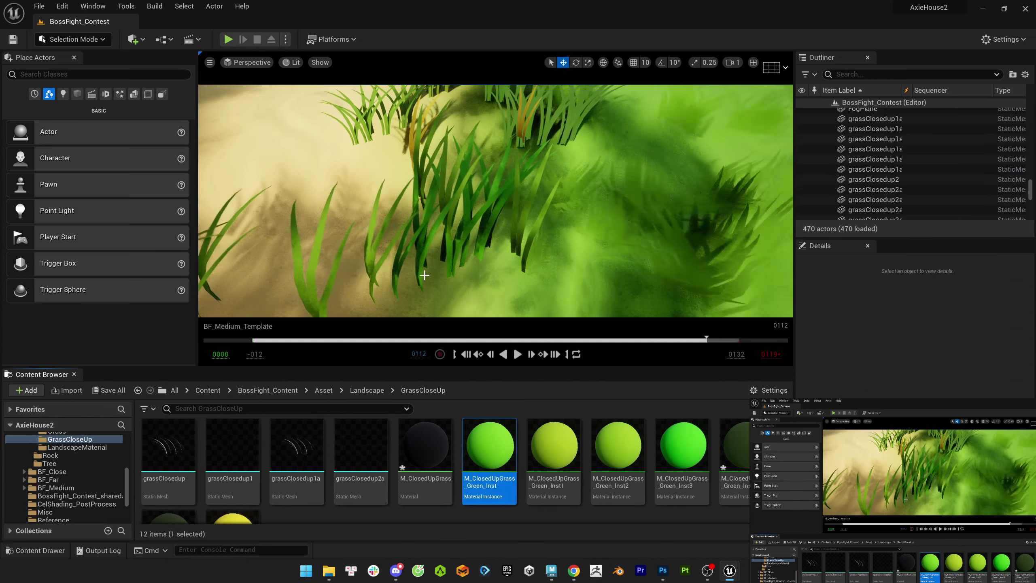
key(ctrl+z)
key(ctrl+z)
key(ctrl+z)
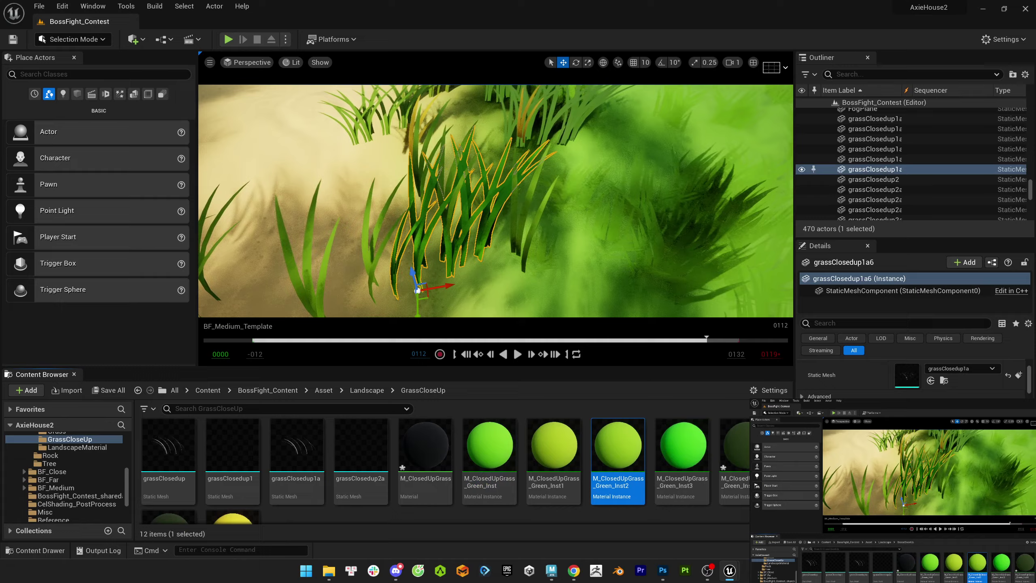
key(ctrl+z)
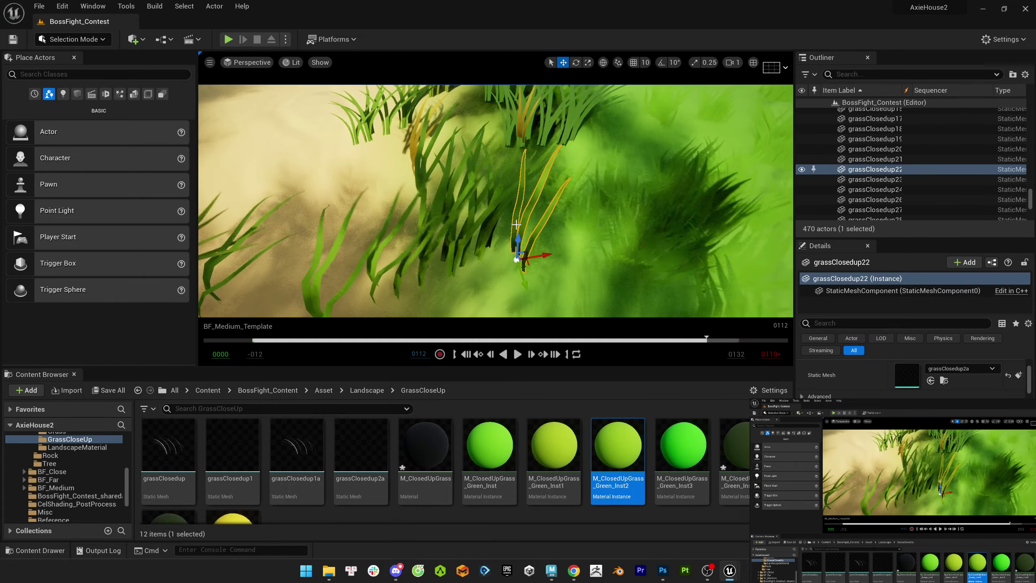
- Filter the details by 'shadow' and tilt grassClosedup1a6 with the rotate gizmo
text(shadow)
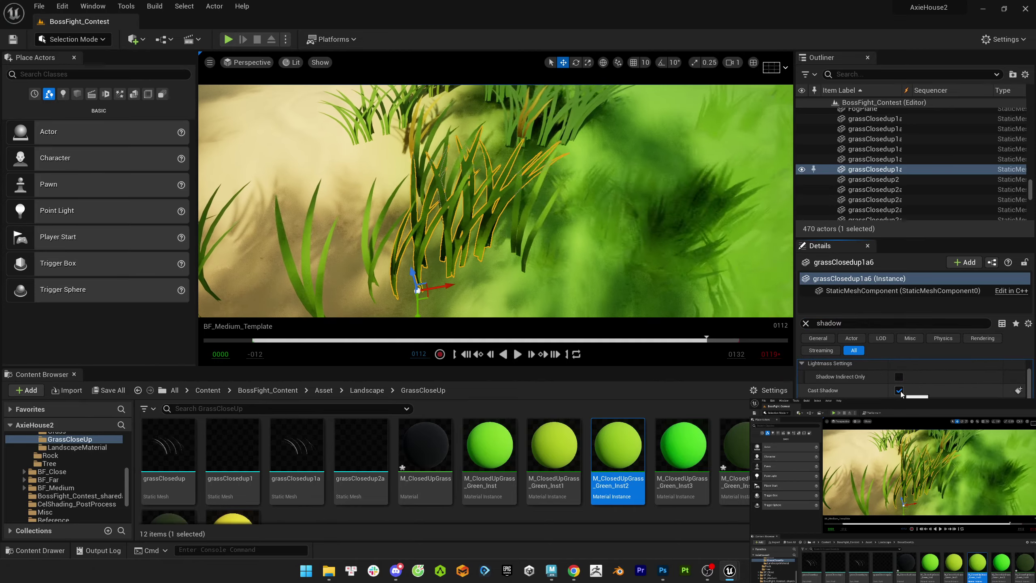
key(ctrl+z)
key(ctrl+y)
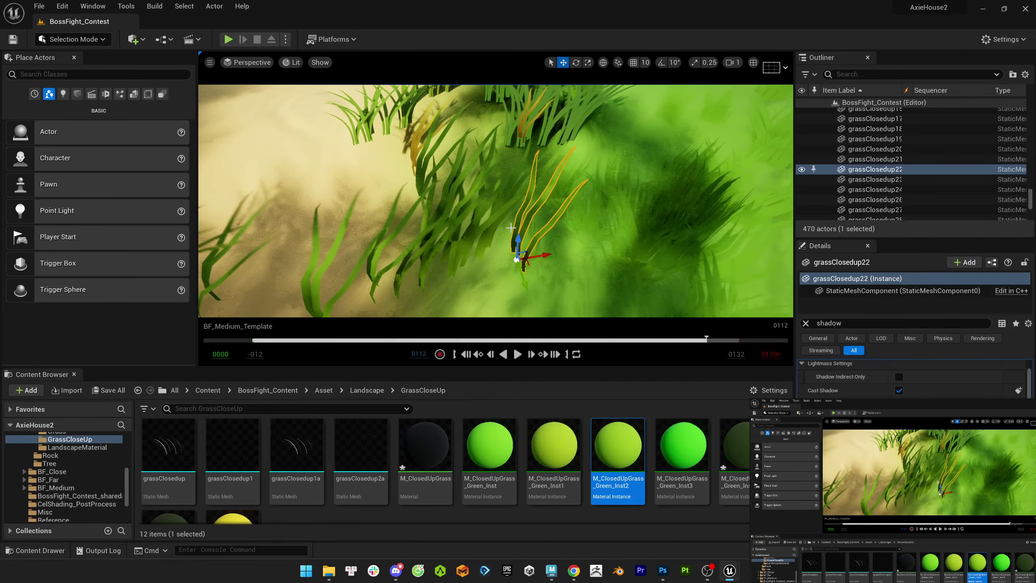
click(432, 186)
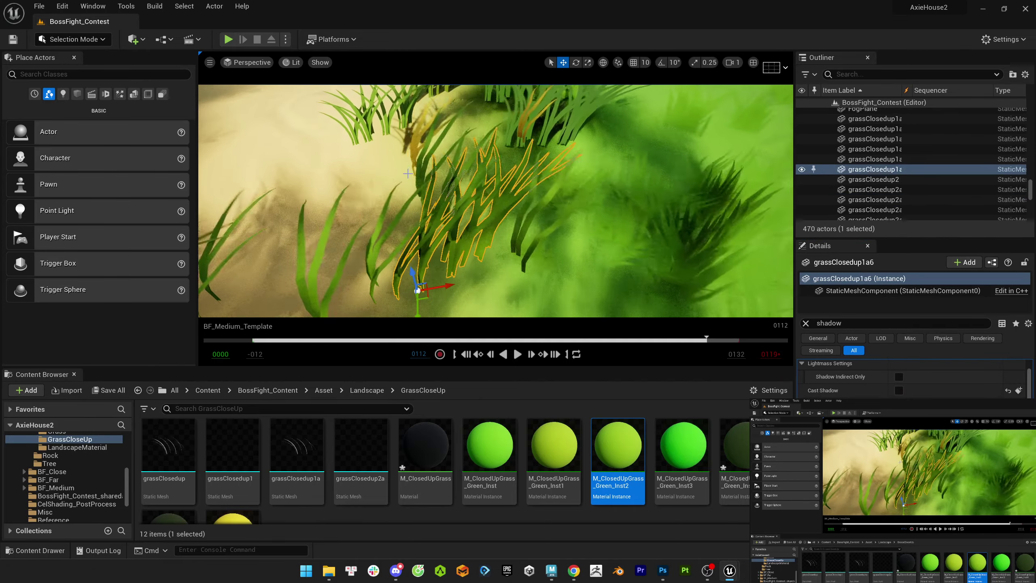
key(Escape)
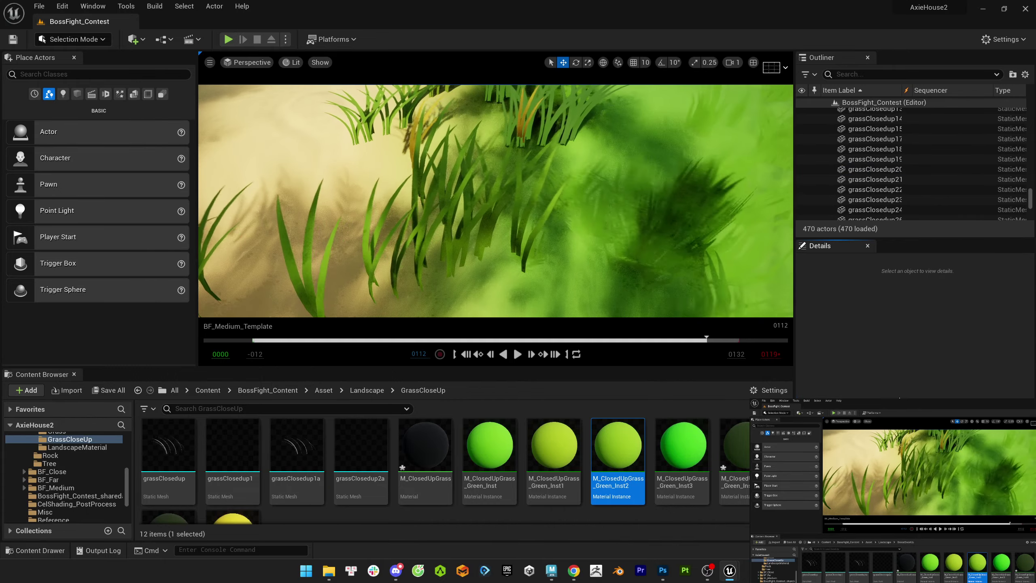
key(ctrl+z)
key(e)
drag(456, 291, 458, 301)
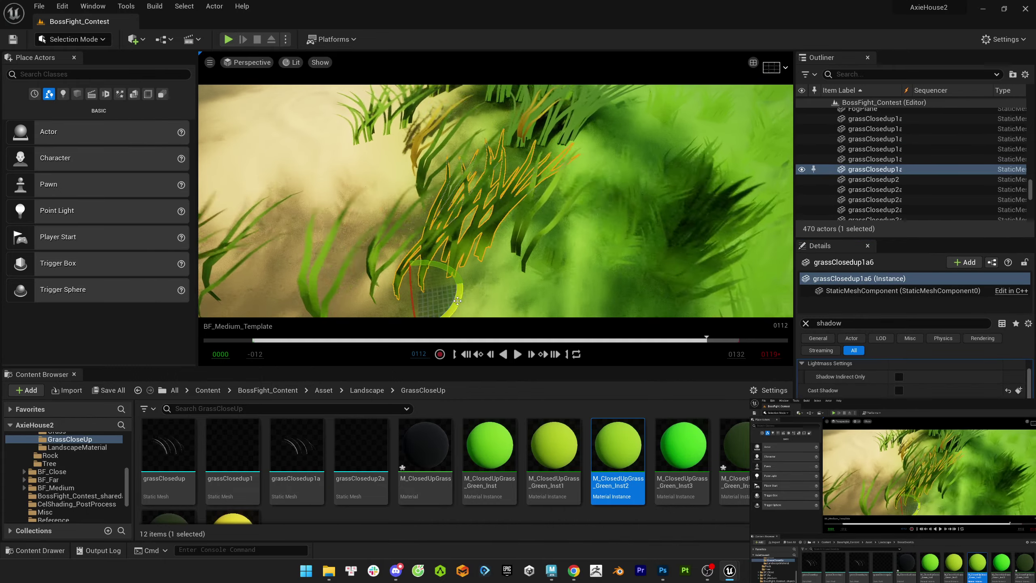
key(Escape)
- Alt-drag a duplicate of grassClosedup22 aside and preview the arrangement
click(525, 263)
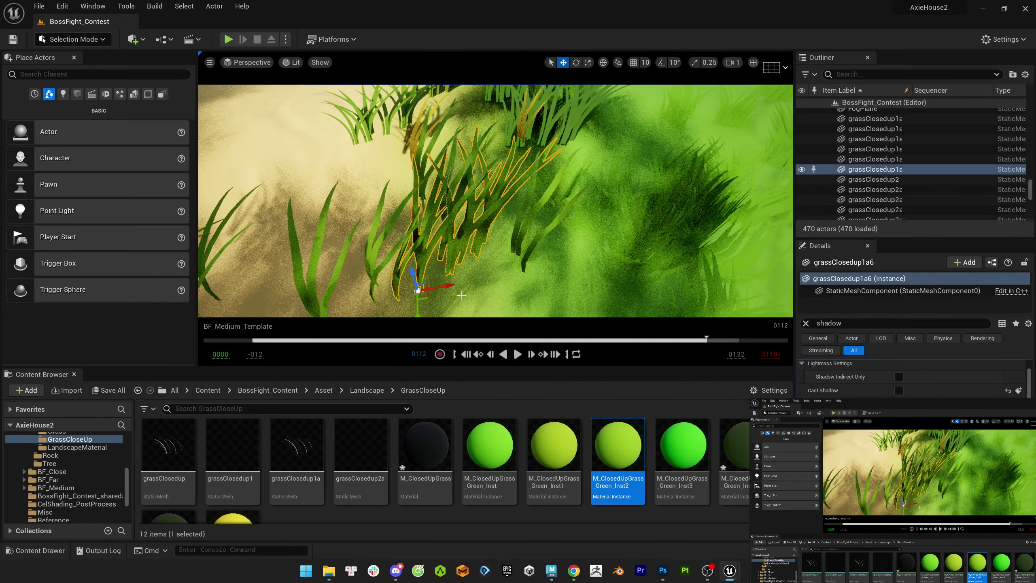
key(w)
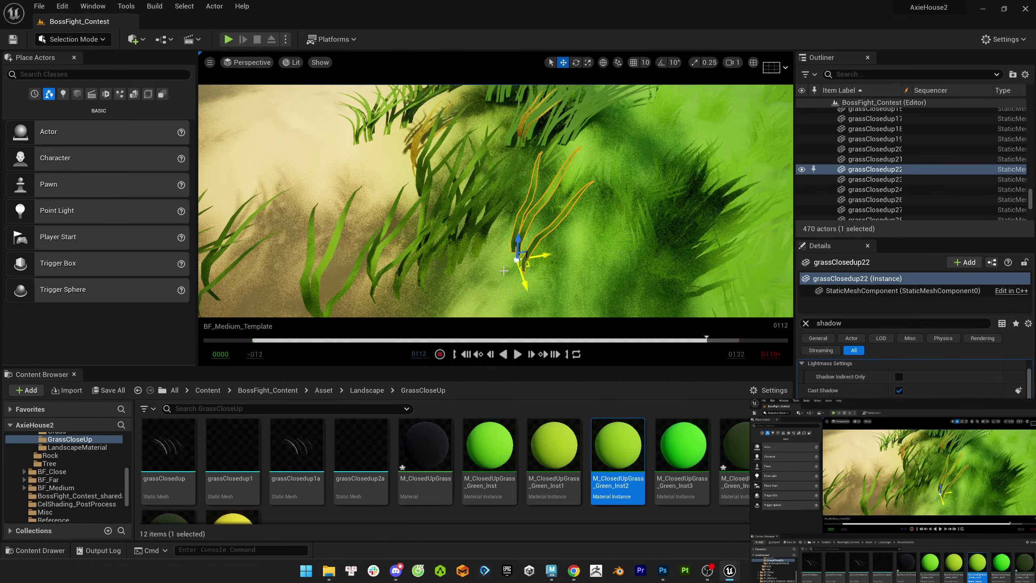
alt+drag(525, 263, 459, 273)
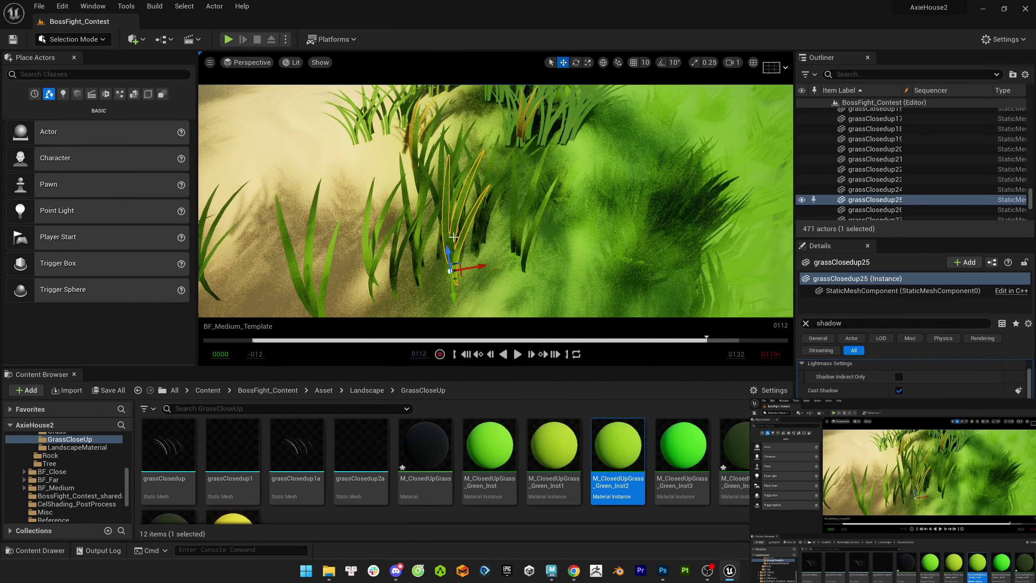
key(r)
key(w)
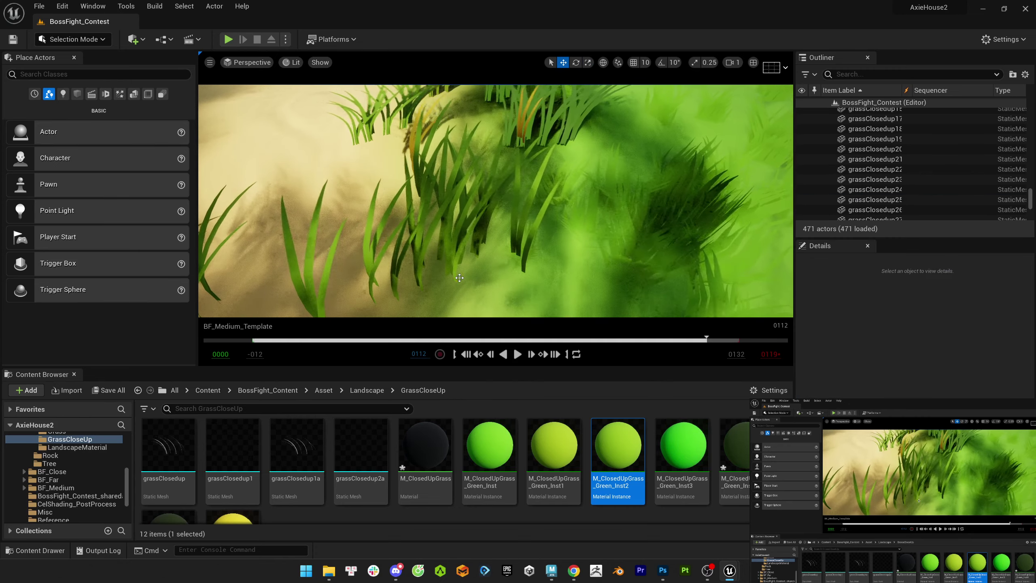
key(Escape)
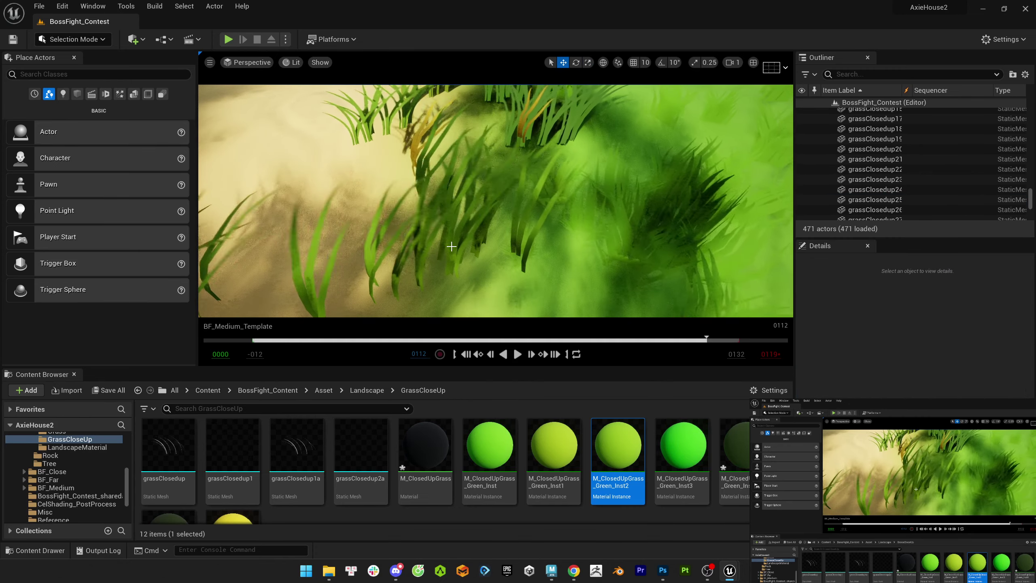
click(452, 246)
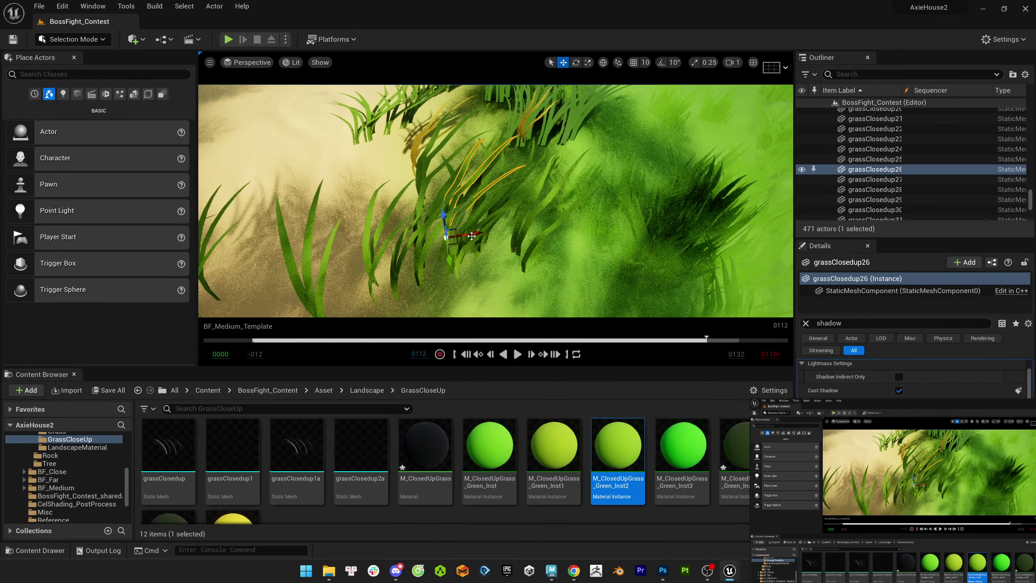
key(Escape)
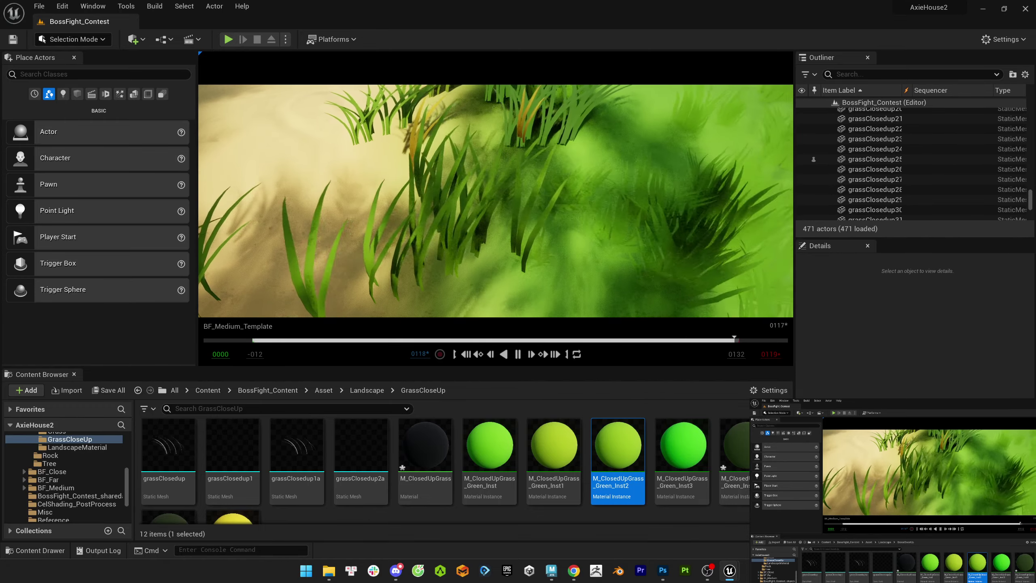
- Select Turtle_Anim, clear the shadow filter, then view the turtle in Maya
click(452, 149)
drag(500, 369, 486, 472)
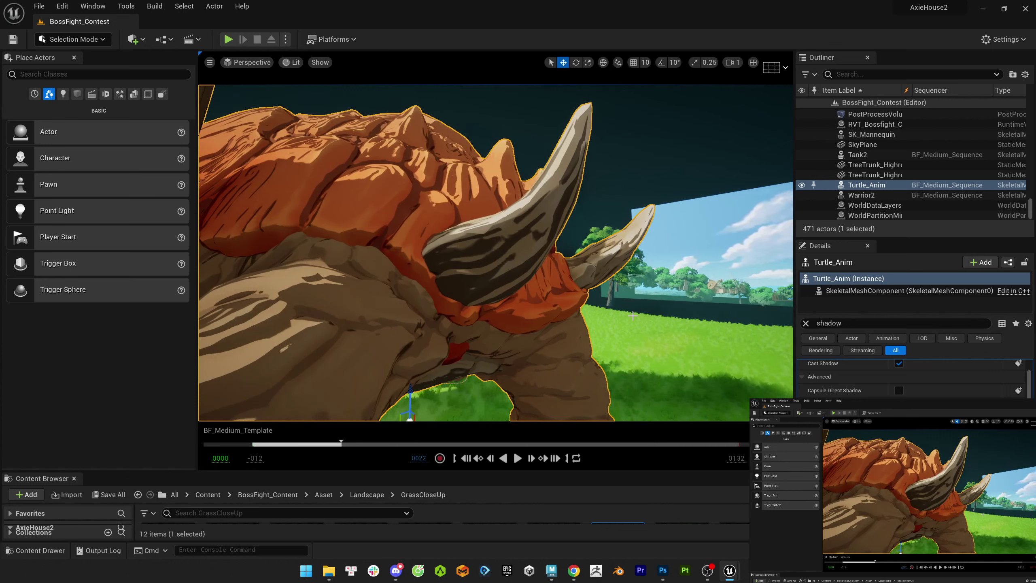
click(807, 324)
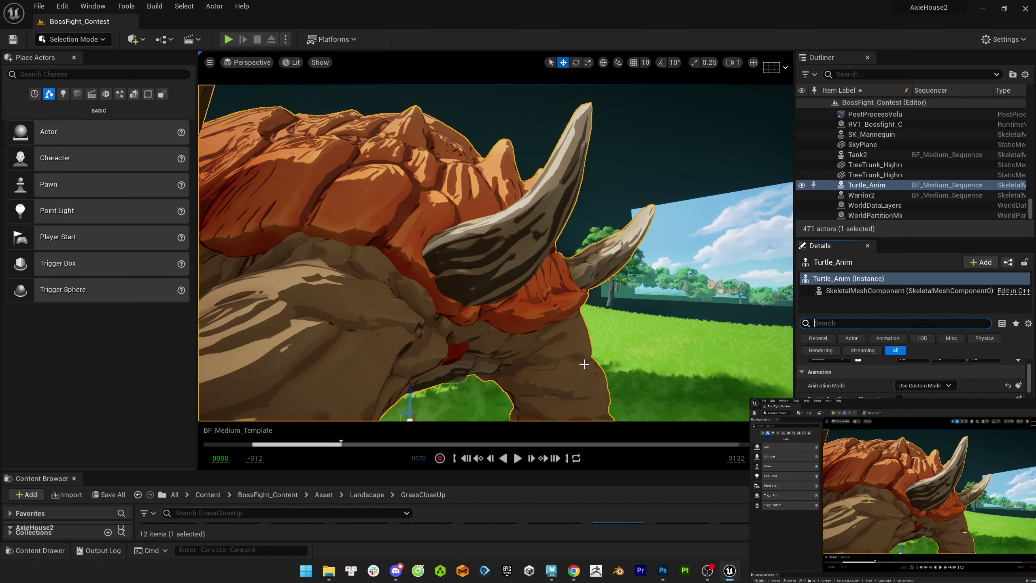
right_drag(617, 298, 653, 300)
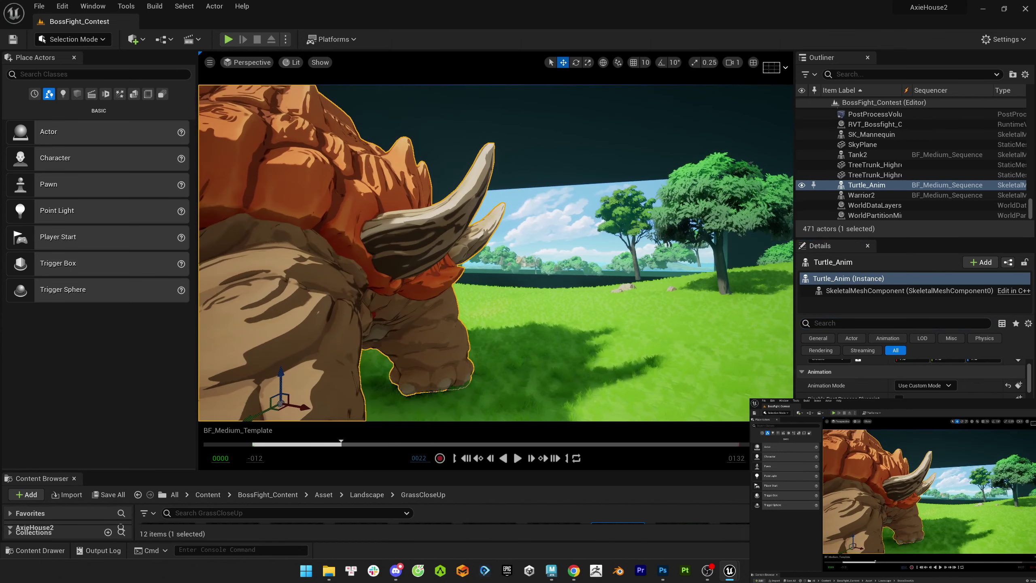
key(alt+Tab)
alt+drag(408, 310, 557, 294)
- Select Turtle_low and orbit around its head and the shell edge near the horn
click(557, 294)
scroll(557, 293, up, 8)
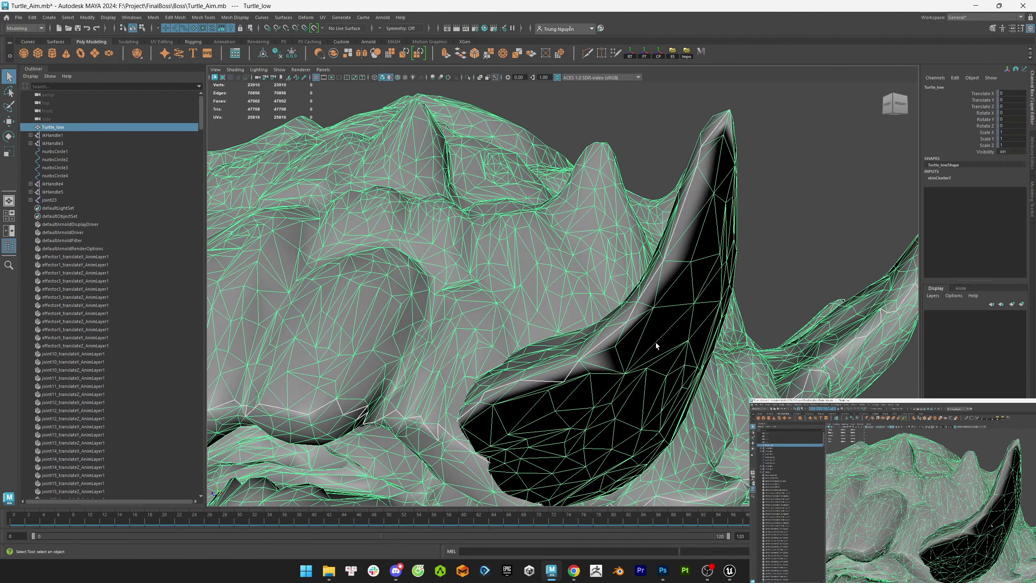
click(784, 228)
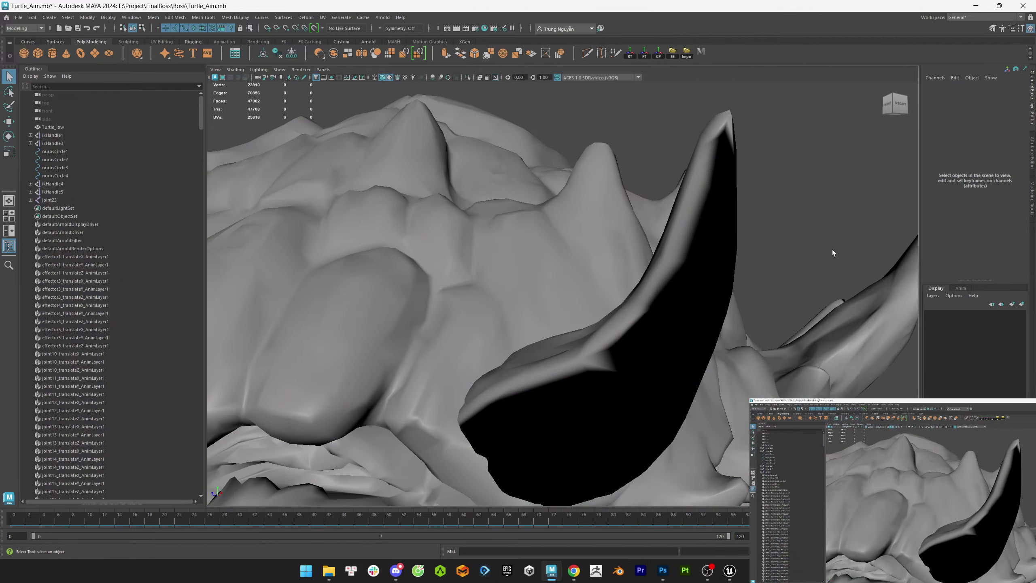
alt+drag(833, 249, 696, 350)
click(558, 338)
scroll(697, 350, up, 5)
scroll(697, 349, down, 5)
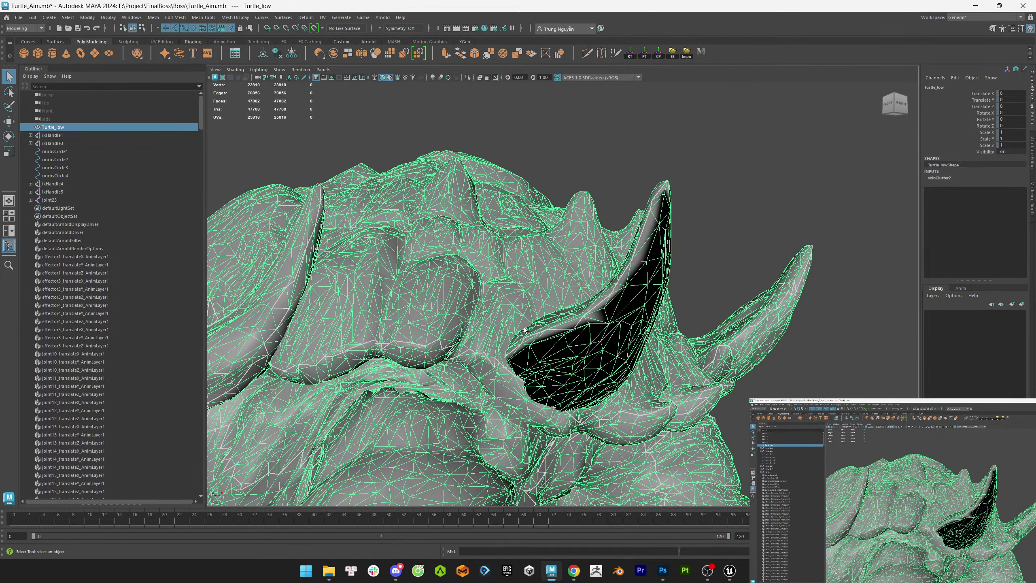
scroll(524, 330, down, 5)
alt+drag(525, 330, 505, 328)
alt+right_drag(505, 329, 662, 343)
scroll(662, 344, down, 3)
alt+drag(662, 344, 519, 335)
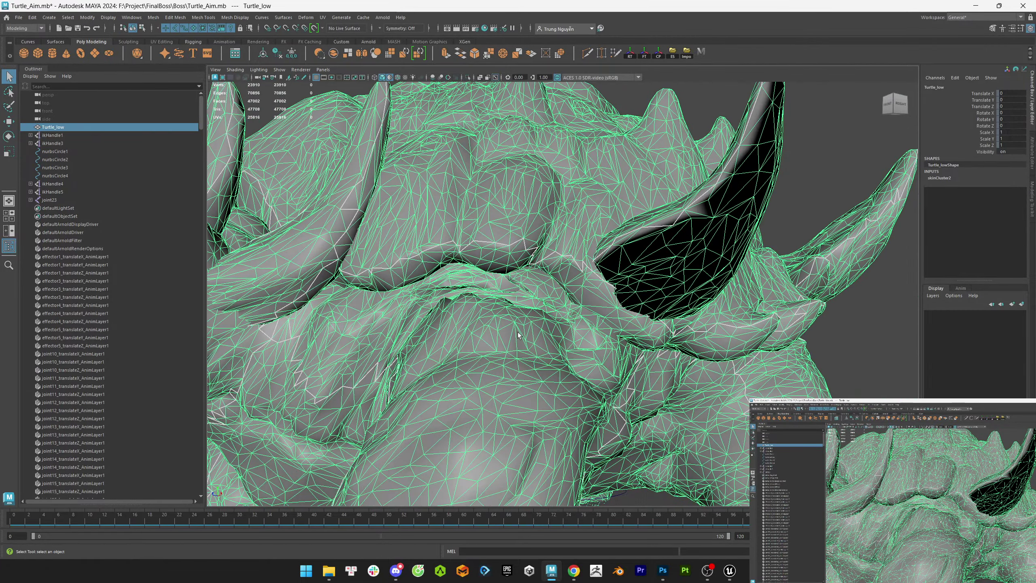
- Select the horn's inner faces in face mode to inspect them, then clear the selection
key(F11)
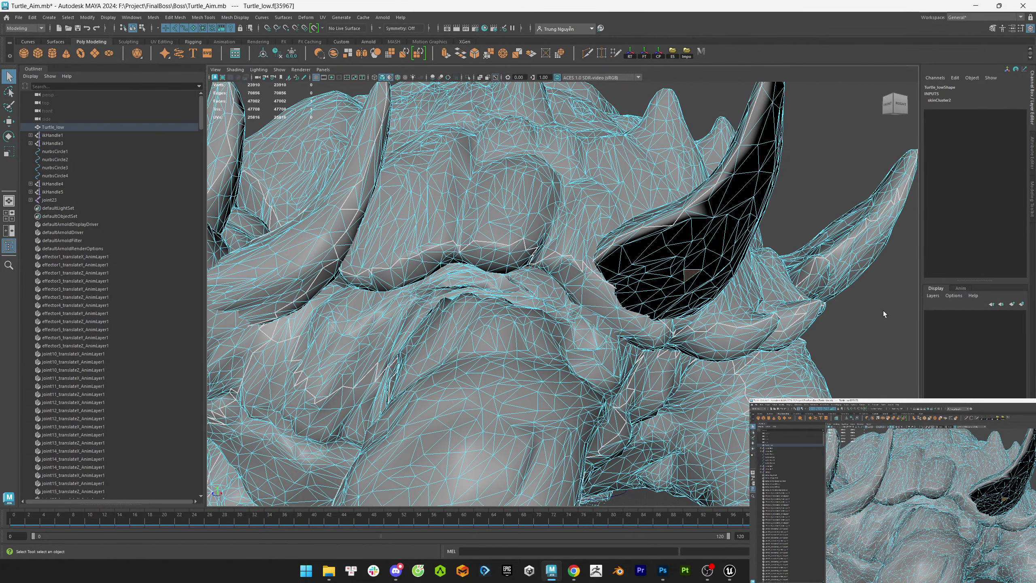
double_click(720, 281)
scroll(721, 281, up, 3)
key(F8)
click(872, 359)
scroll(507, 358, down, 5)
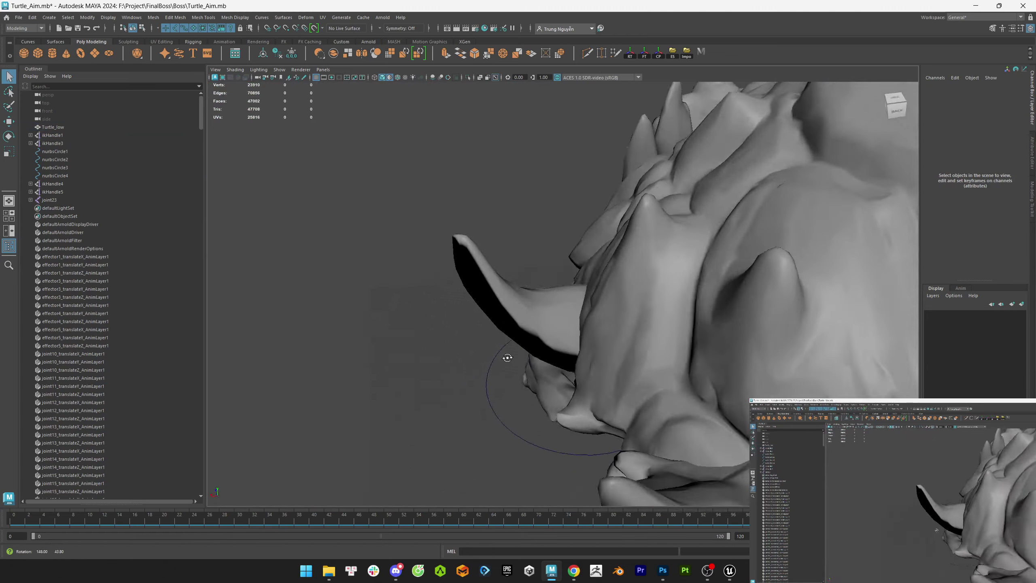
alt+drag(507, 359, 551, 327)
scroll(651, 335, down, 4)
- Compare the horn close-up in Unreal, then reselect the whole Turtle_low mesh and open Mesh Display
key(alt+Tab)
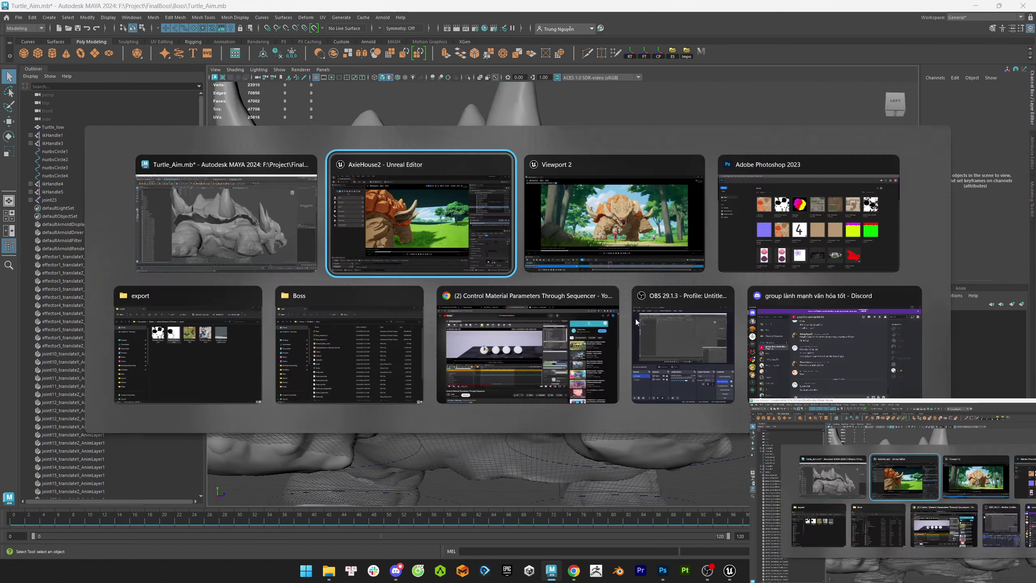
right_drag(475, 312, 475, 312)
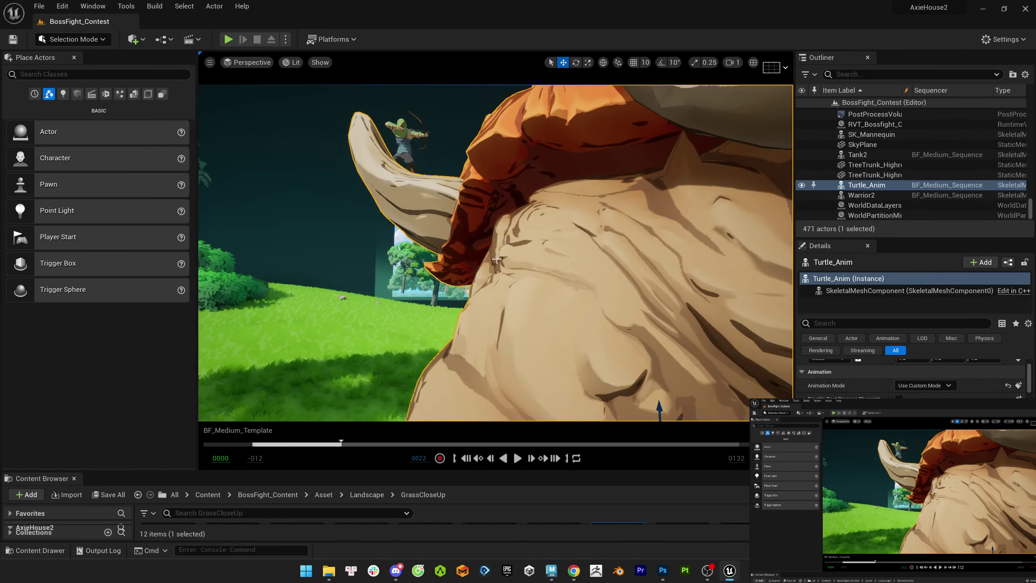
key(alt+Tab)
key(alt+Tab)
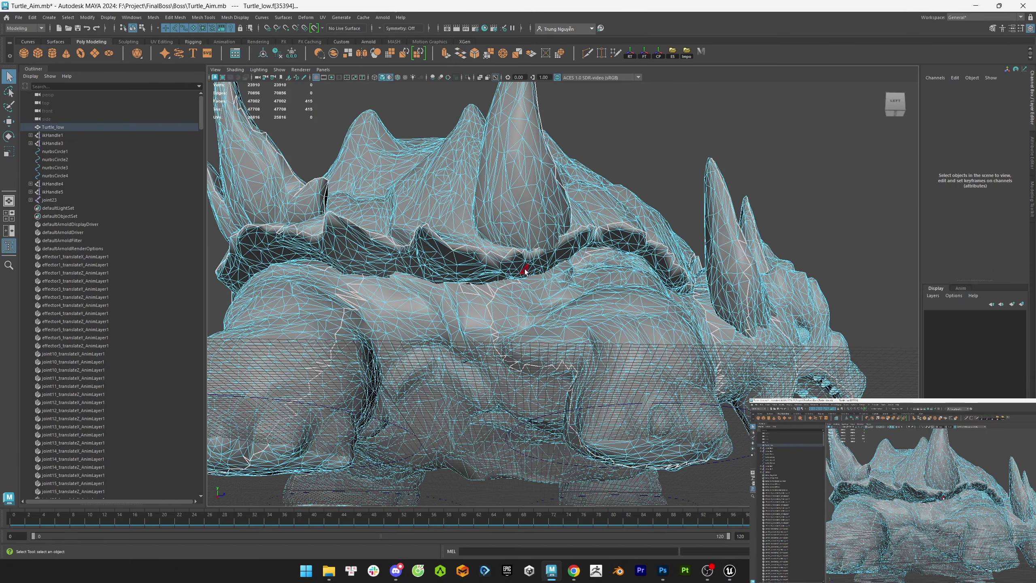
alt+drag(574, 274, 607, 180)
scroll(572, 183, down, 5)
alt+drag(529, 185, 502, 213)
click(502, 213)
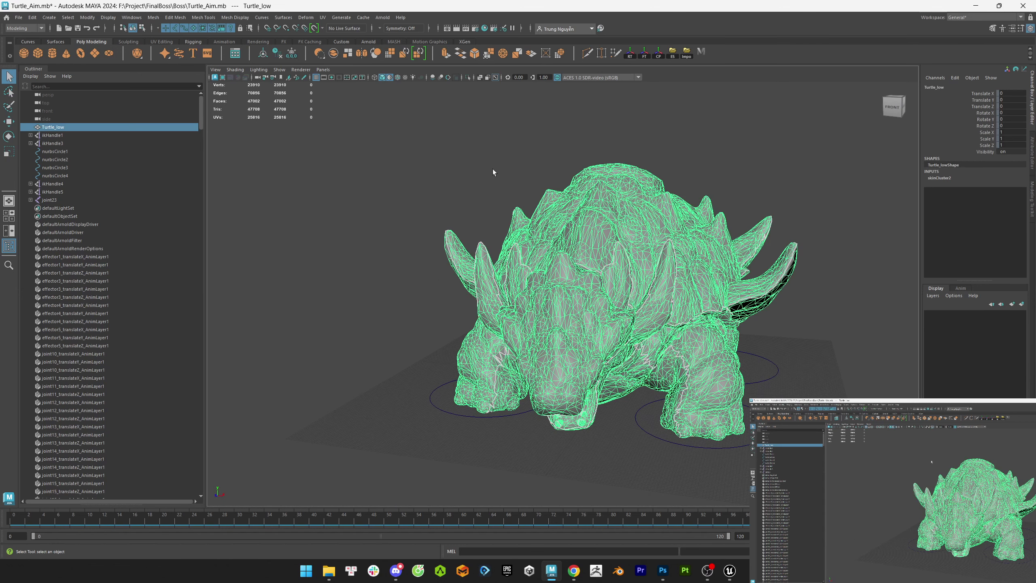
click(235, 17)
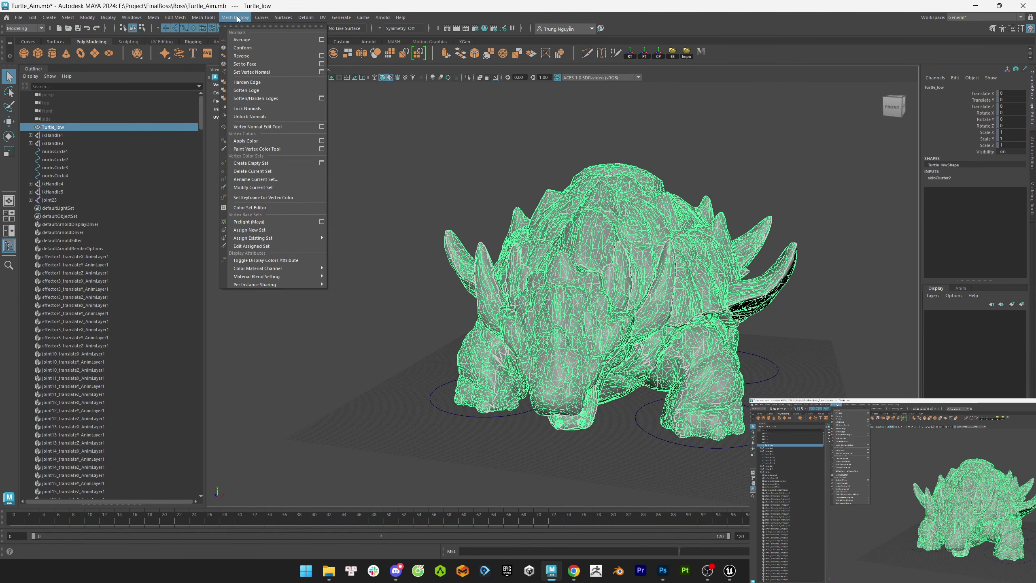
- Orbit to the turtle's side and horn and enter face selection mode
click(461, 207)
alt+drag(461, 207, 530, 229)
key(F11)
scroll(555, 301, up, 5)
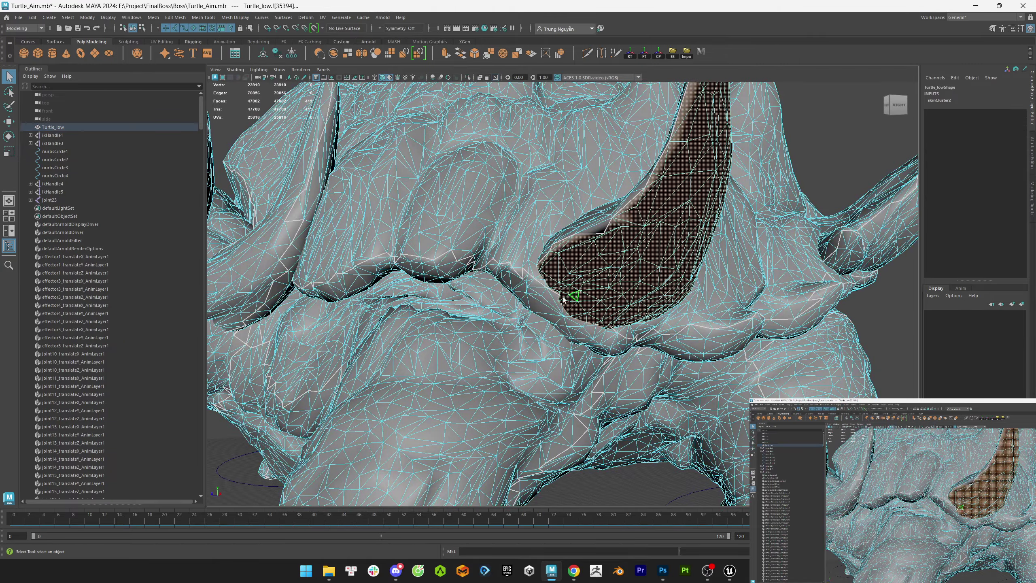
scroll(614, 309, up, 1)
alt+drag(610, 292, 580, 279)
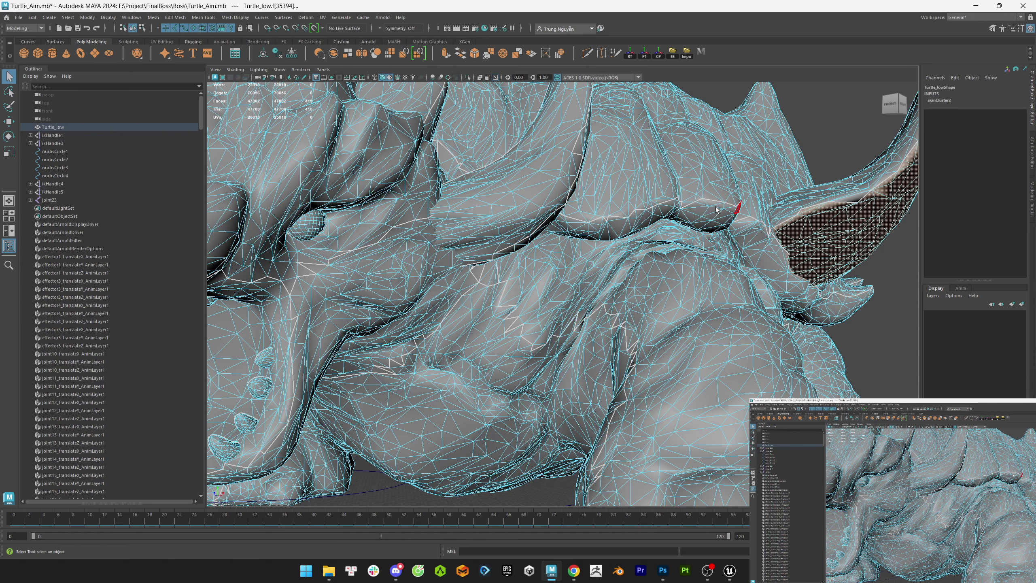
scroll(810, 314, up, 5)
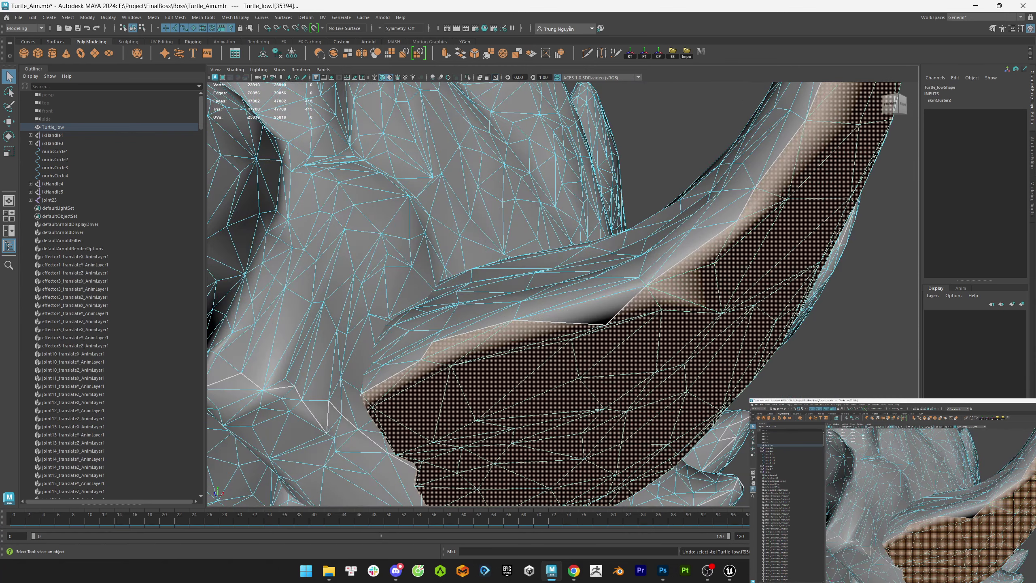
scroll(598, 312, down, 3)
key(F9)
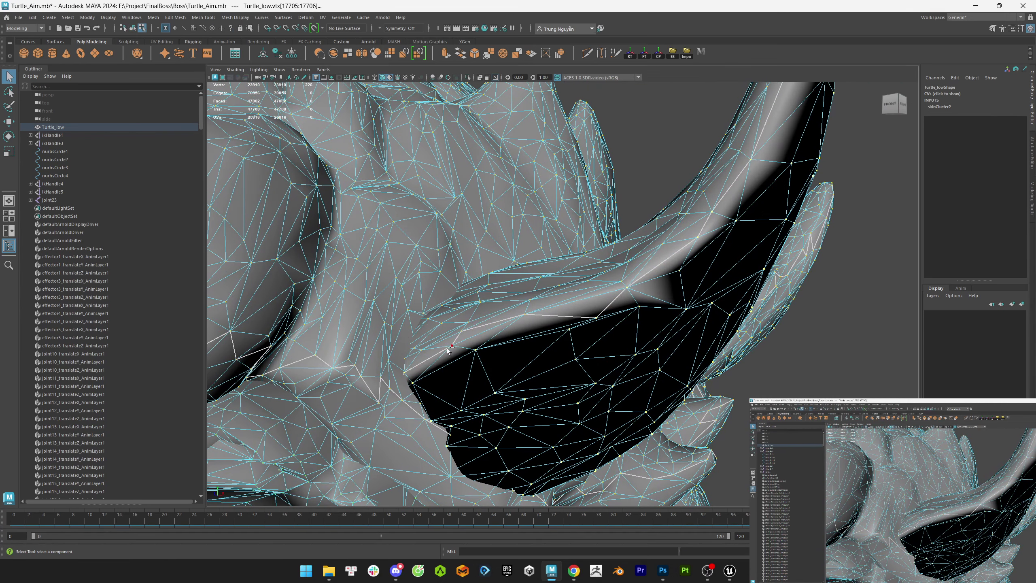
key(F11)
- Grow a horn face selection to the shell patch and deselect stray faces
click(660, 329)
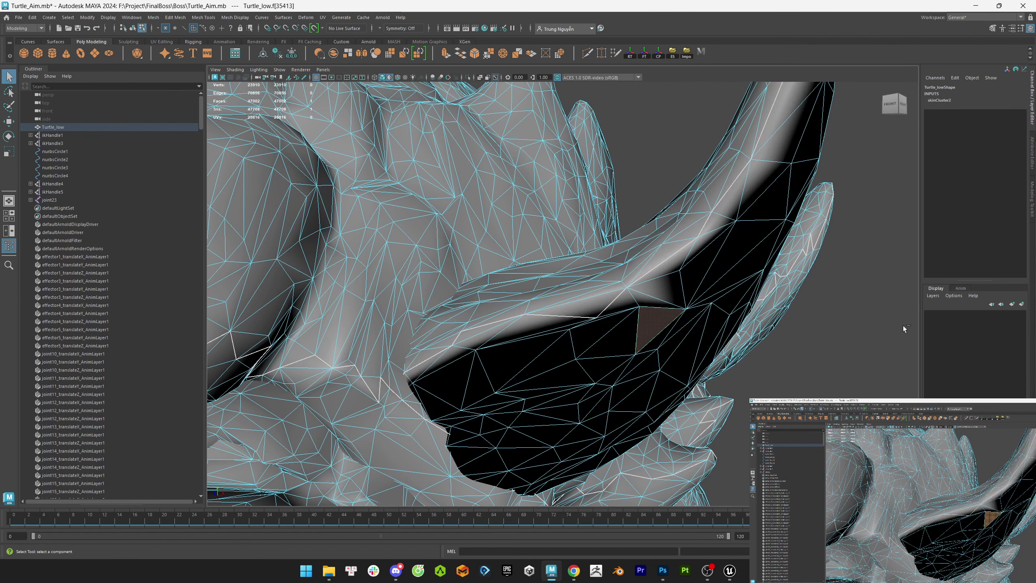
key(ctrl+shift+period)
ctrl+click(473, 340)
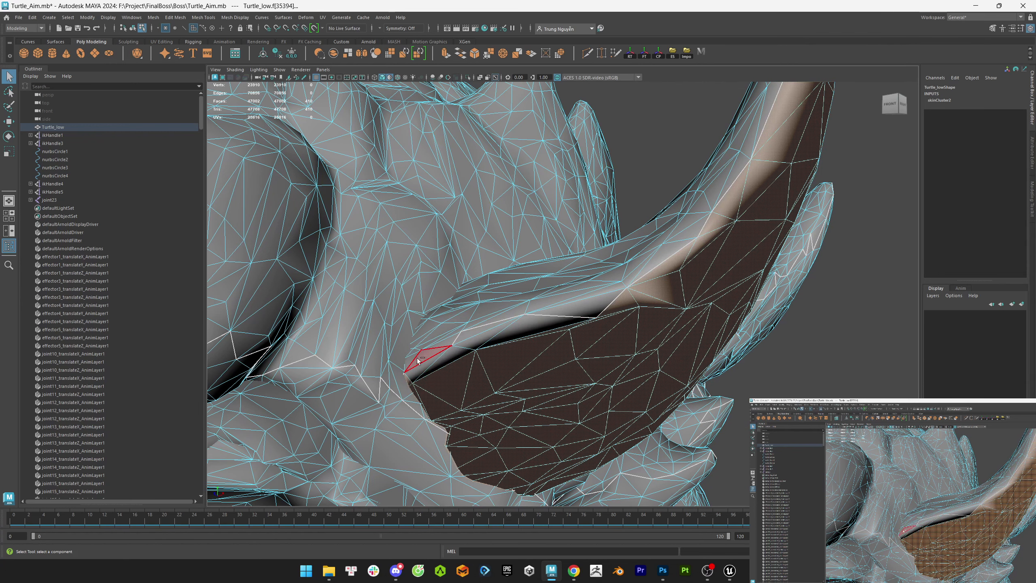
alt+drag(417, 361, 505, 319)
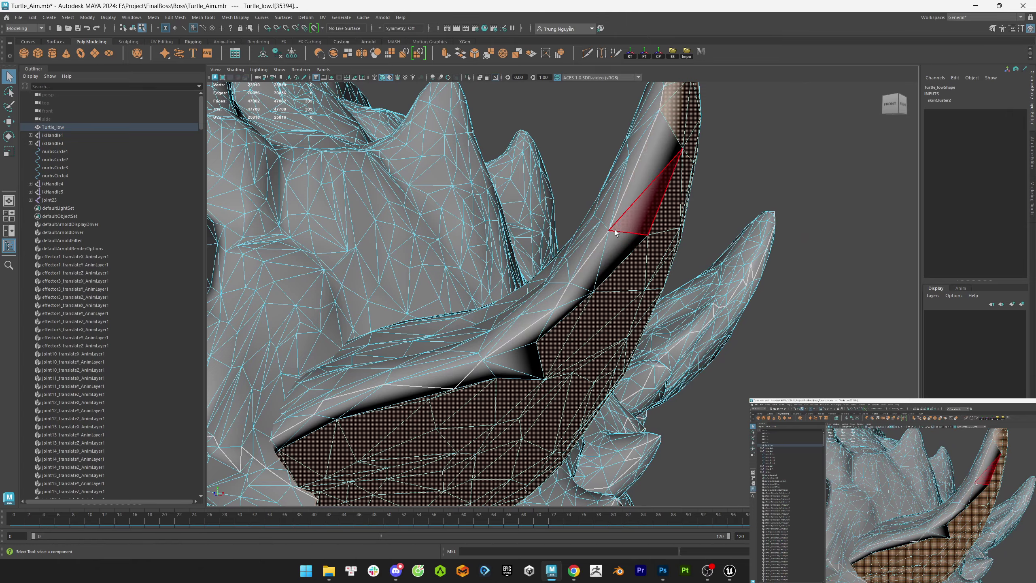
alt+drag(613, 225, 705, 212)
ctrl+click(567, 174)
ctrl+click(567, 324)
ctrl+click(654, 389)
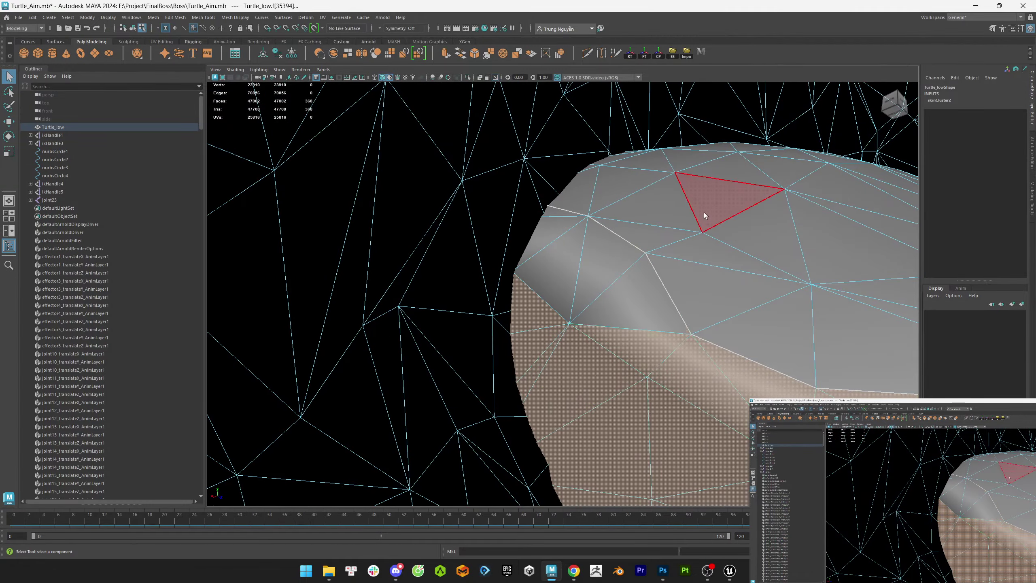
ctrl+click(717, 366)
- Deselect the remaining stray faces in wireframe, then convert the patch to vertices
alt+drag(717, 366, 335, 301)
ctrl+click(729, 385)
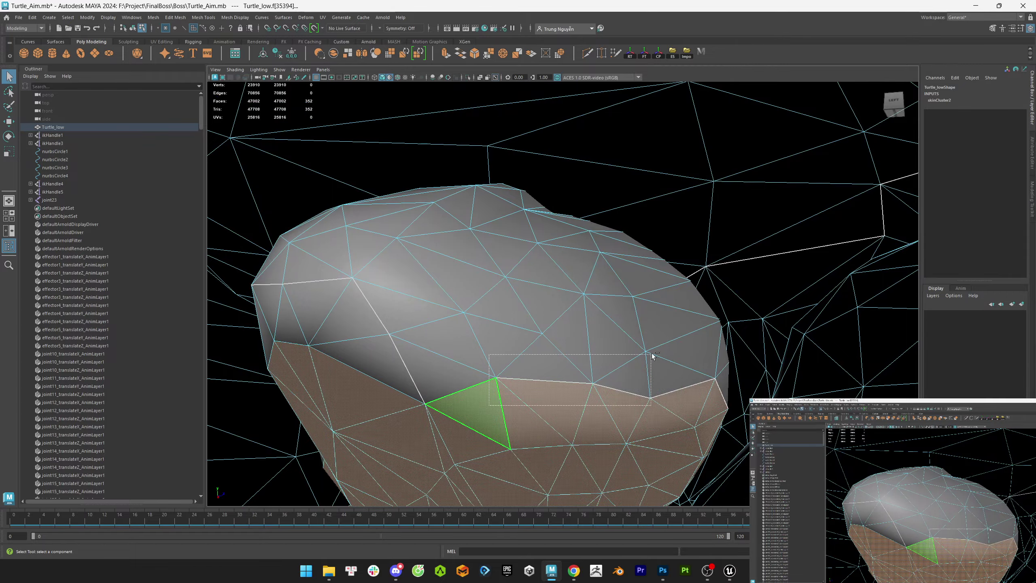
ctrl+click(474, 415)
key(4)
alt+drag(474, 414, 471, 339)
ctrl+click(471, 339)
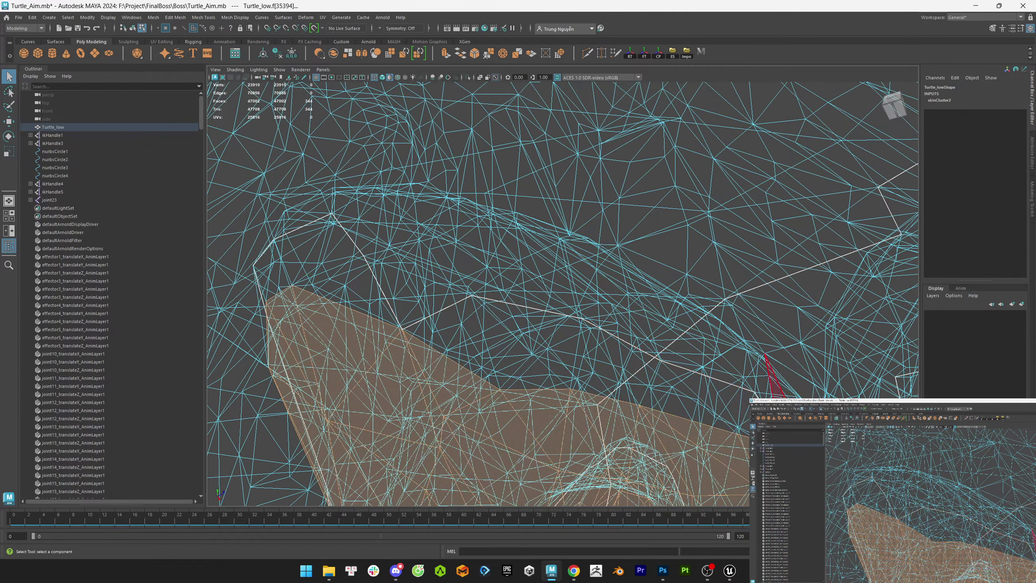
mouse_move(771, 368)
alt+mouse_down()
mouse_move(673, 327)
mouse_move(640, 345)
mouse_move(662, 258)
mouse_move(537, 325)
mouse_move(536, 154)
mouse_move(625, 265)
mouse_move(609, 262)
mouse_move(599, 232)
alt+mouse_up()
key(5)
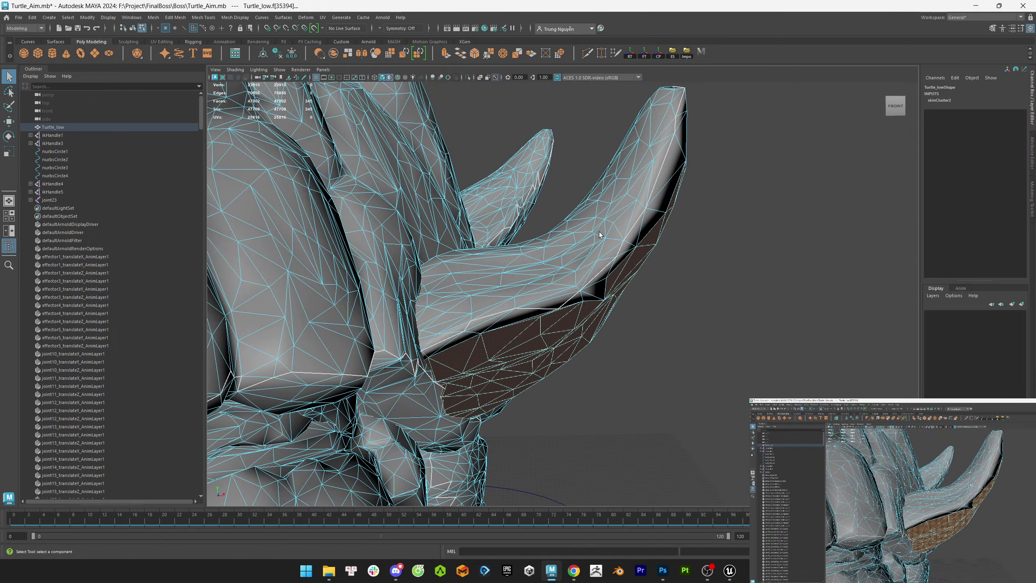
shift+right_drag(599, 232, 629, 249)
- Apply black vertex colour to the selected patch via Mesh Display > Apply Color
click(236, 17)
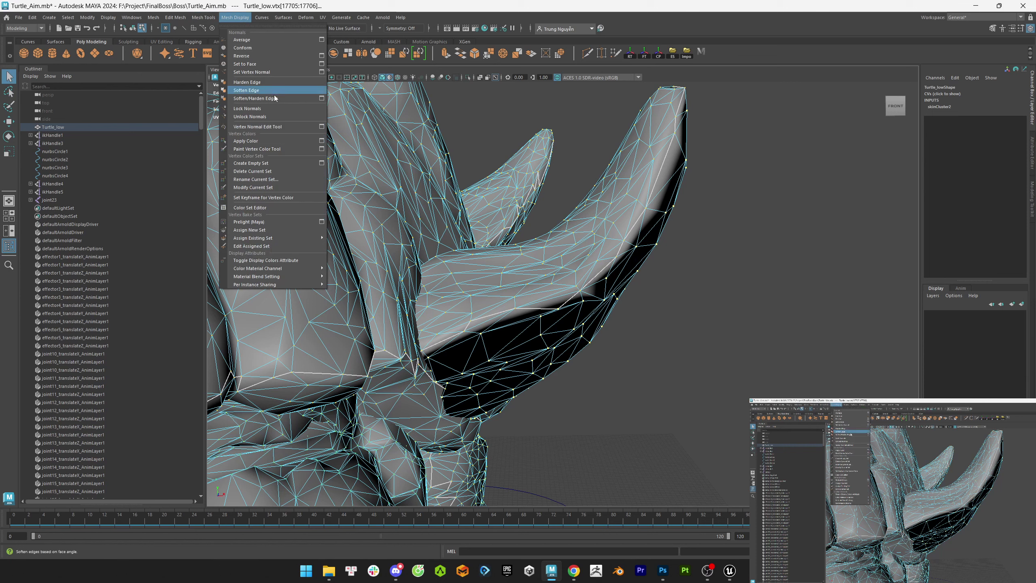
click(322, 141)
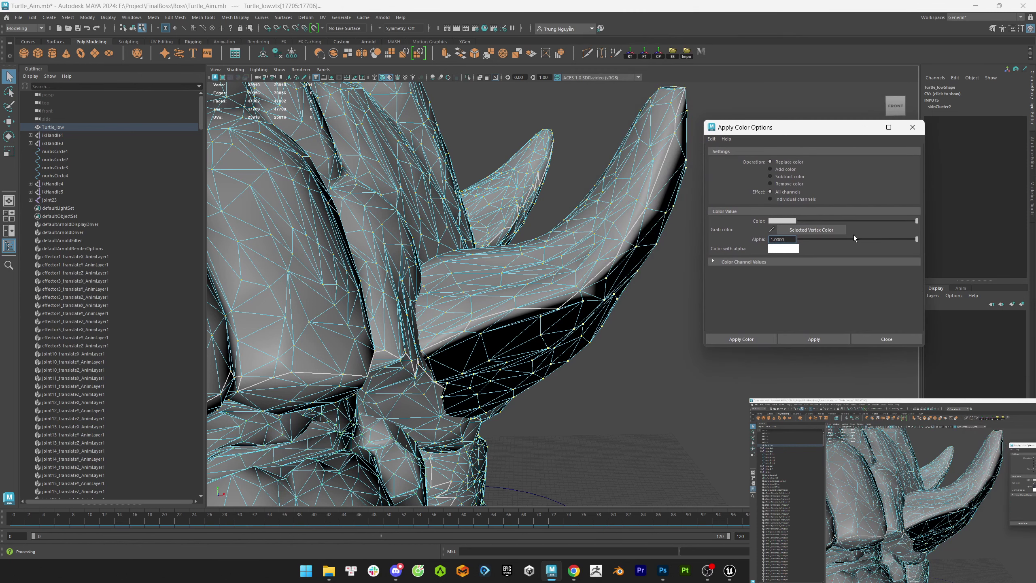
drag(821, 220, 774, 222)
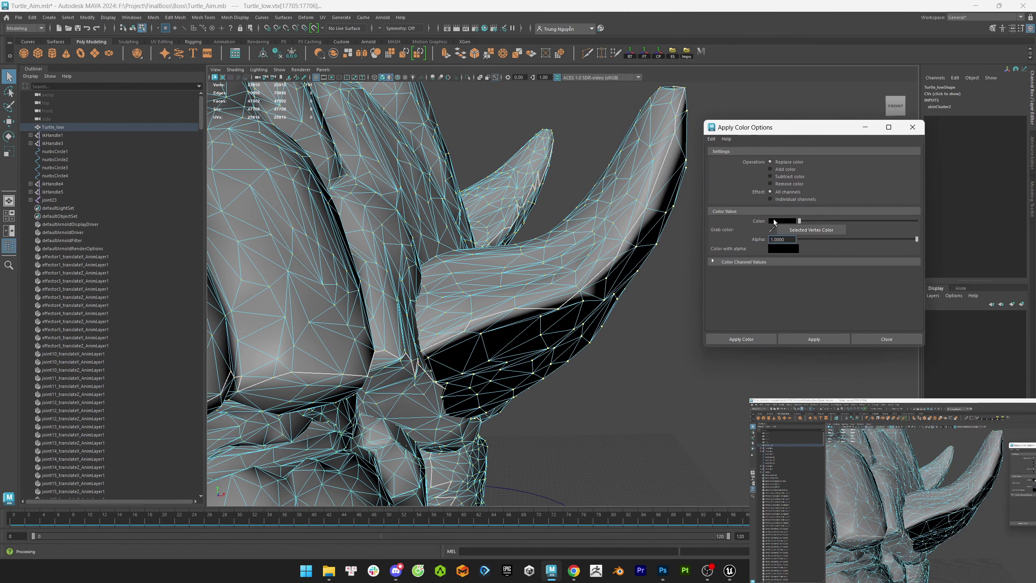
click(825, 340)
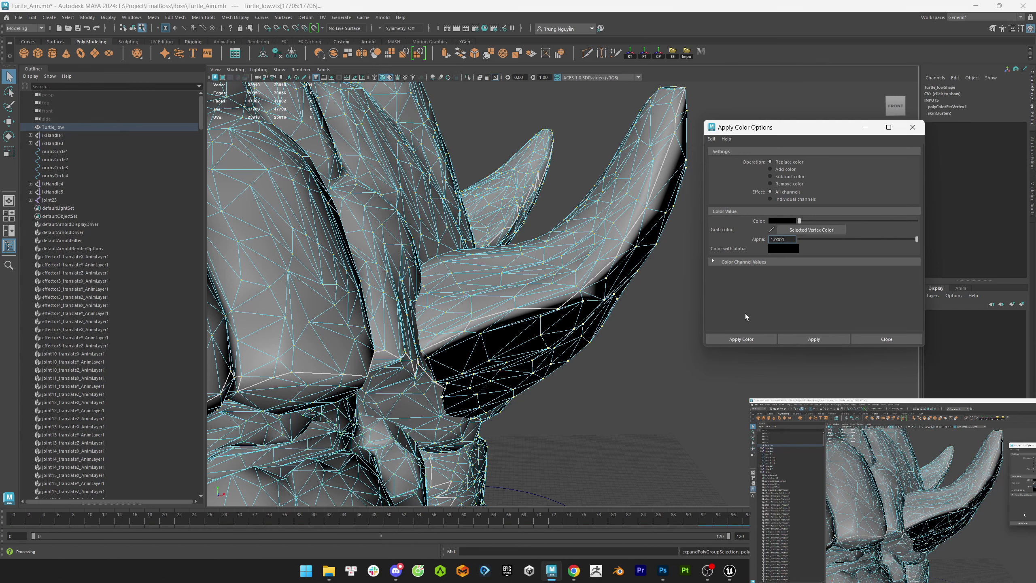
drag(818, 136, 781, 422)
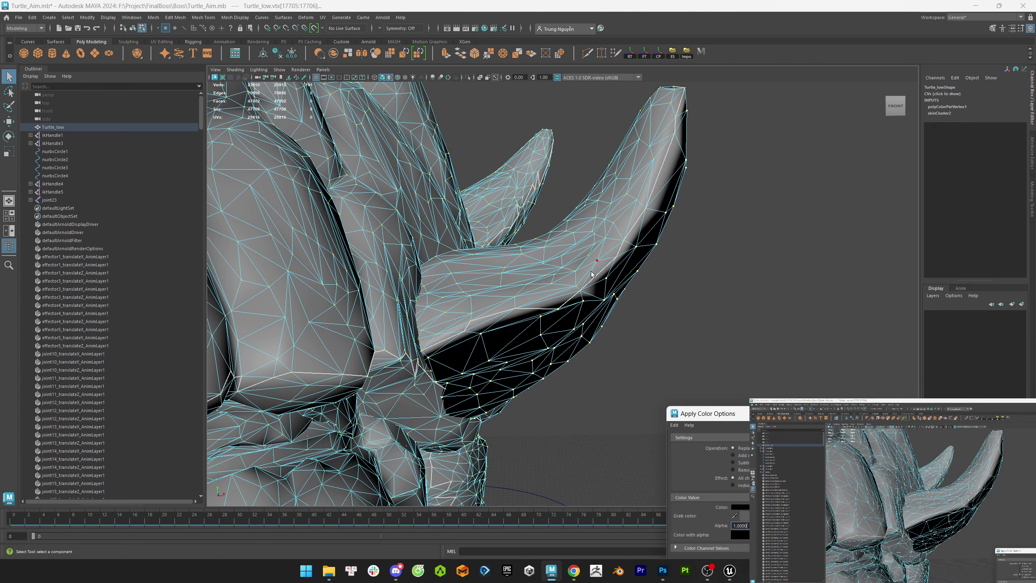
- Delete Turtle_low's non-deformer history, undo back to the vertex selection, and review the turtle
key(F8)
click(32, 17)
mouse_move(82, 115)
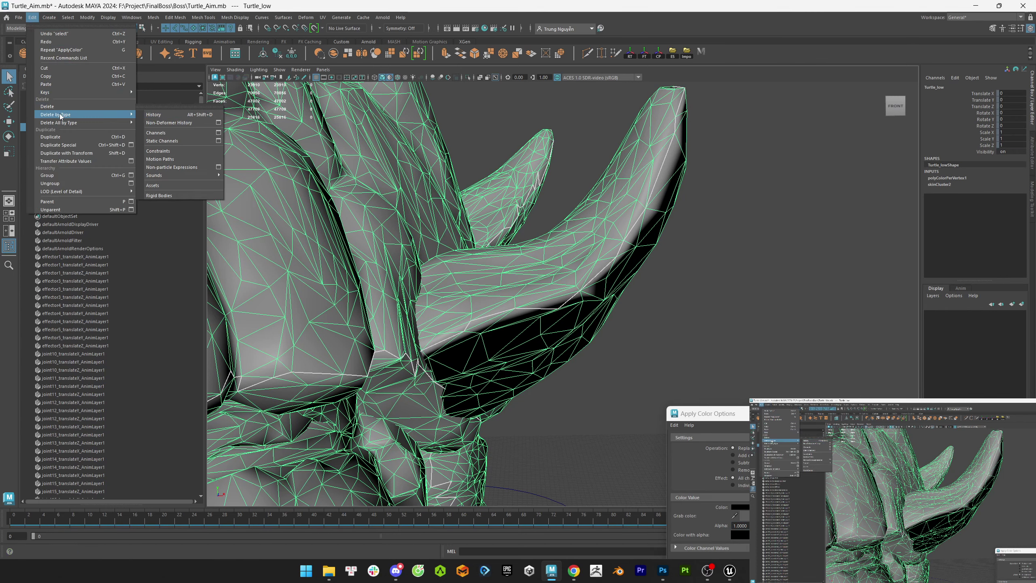
click(163, 115)
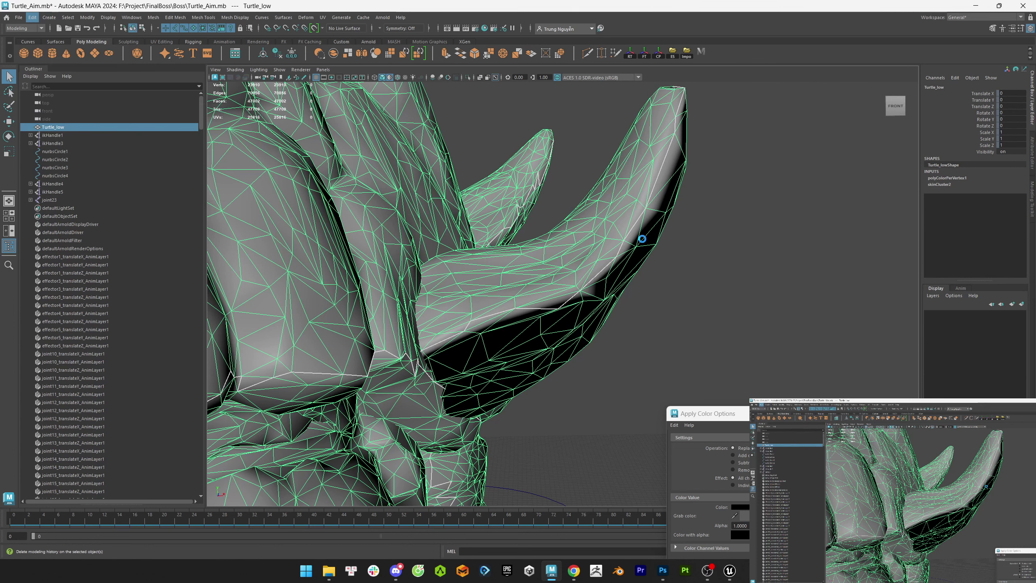
key(ctrl+z)
key(ctrl+z)
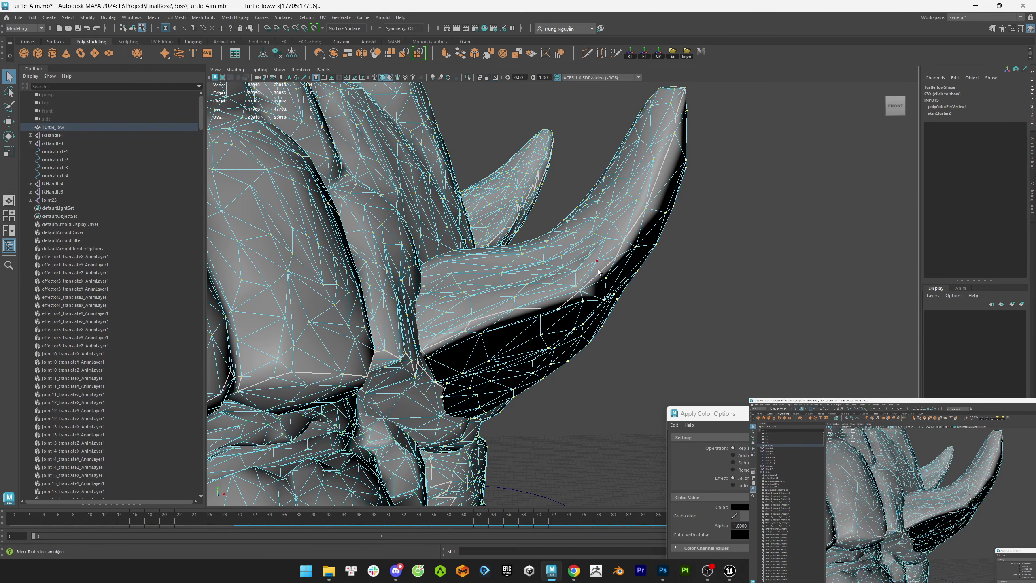
drag(771, 414, 771, 238)
alt+drag(595, 338, 571, 342)
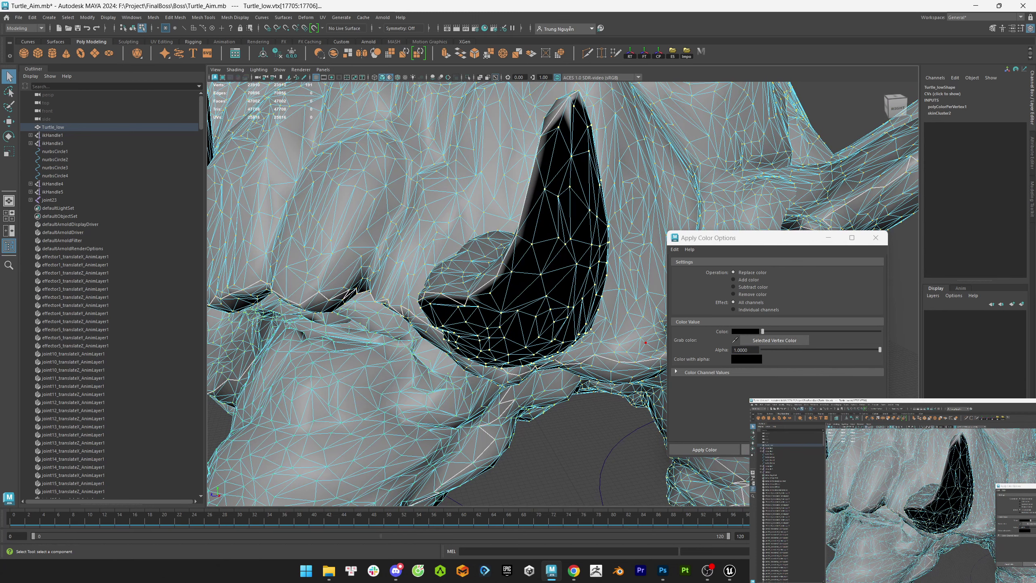
scroll(645, 342, down, 10)
alt+drag(449, 286, 408, 294)
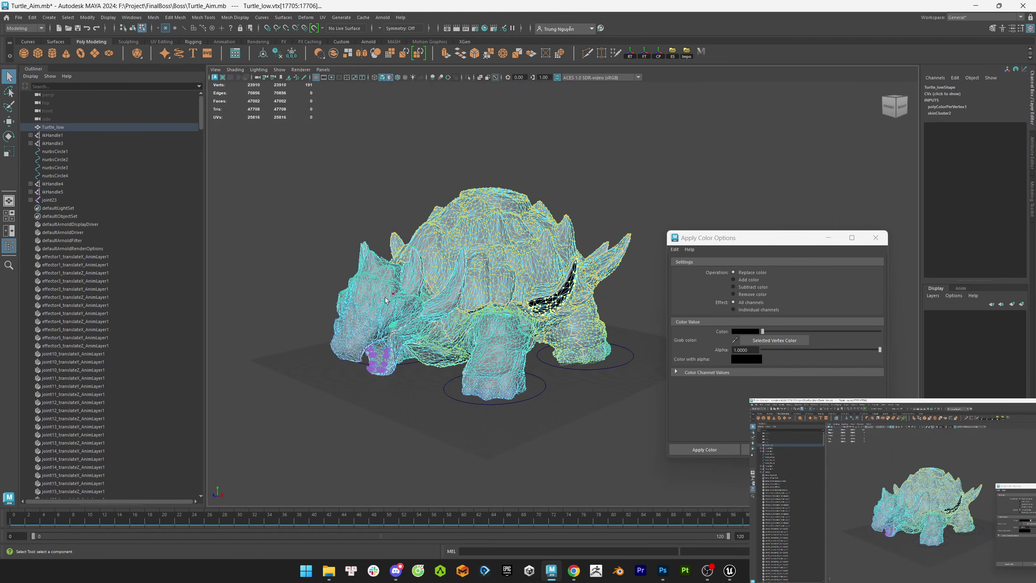
- Invert the vertex selection on Turtle_low and adjust the paint colour value
key(ctrl+shift+i)
scroll(578, 277, up, 5)
scroll(578, 277, down, 5)
scroll(578, 277, up, 6)
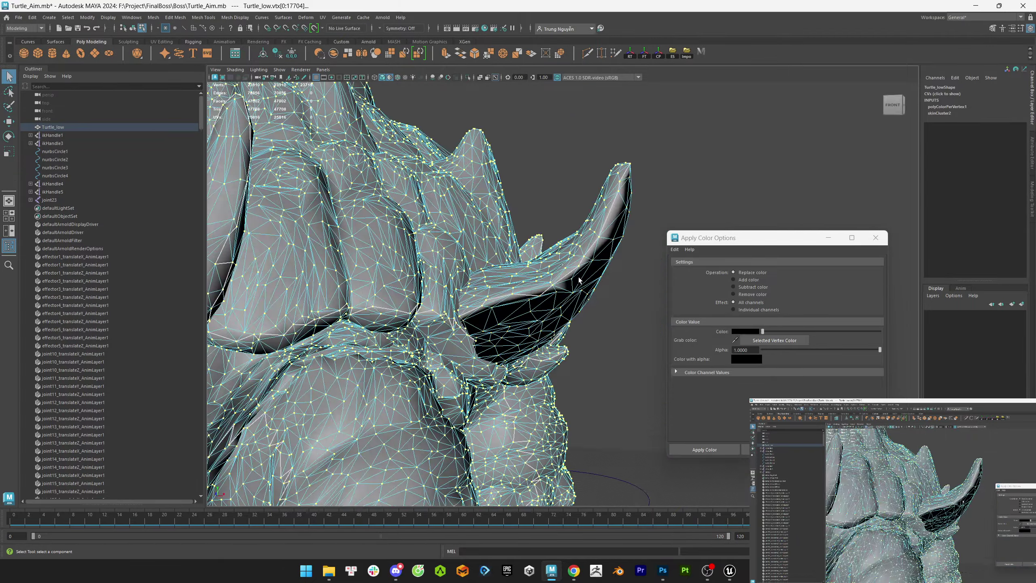
scroll(539, 296, up, 3)
drag(763, 331, 880, 332)
- Select the connected ridge face patch beside the horn in face mode
alt+drag(481, 327, 423, 245)
key(F11)
double_click(423, 243)
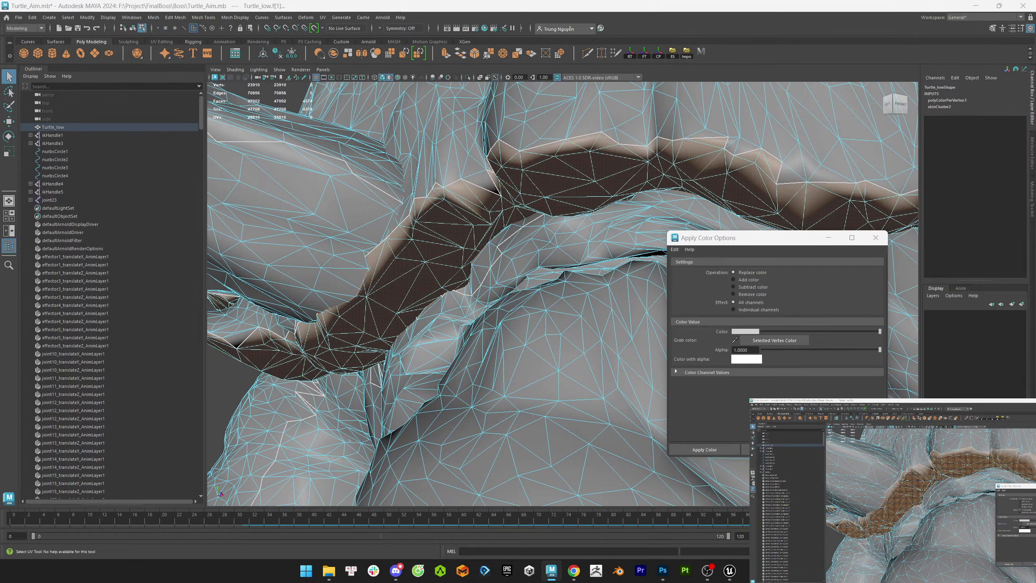
drag(807, 240, 770, 425)
scroll(530, 245, down, 3)
scroll(555, 163, up, 5)
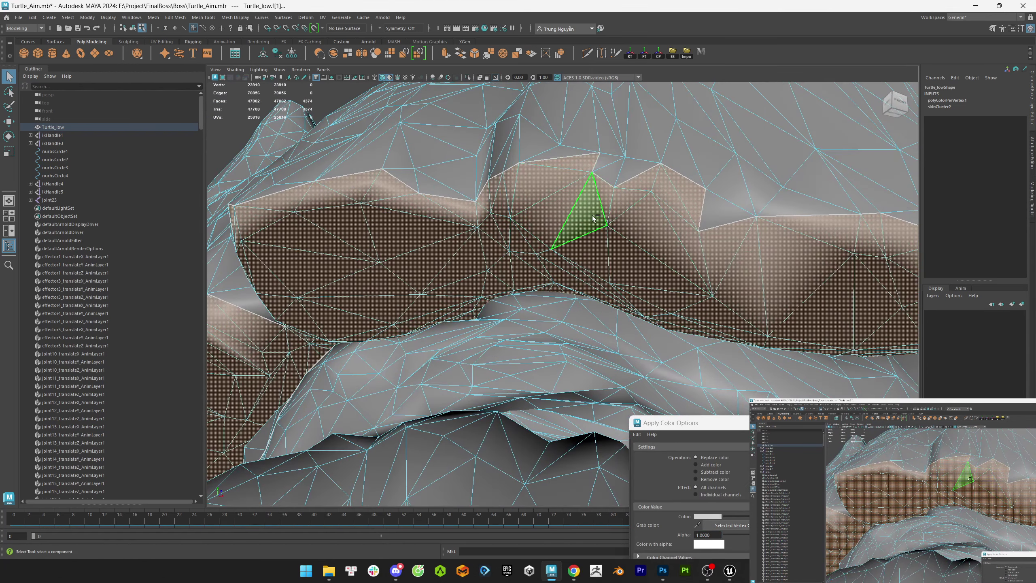
key(ctrl+F9)
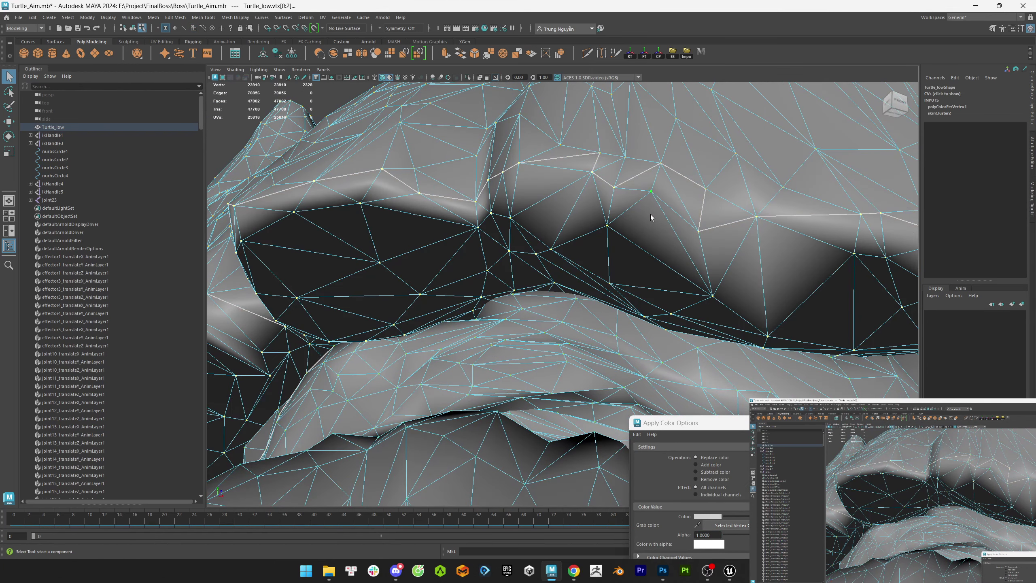
key(ctrl+z)
- Switch to smooth shaded display and orbit around the turtle's head to view the ridge
scroll(644, 225, down, 5)
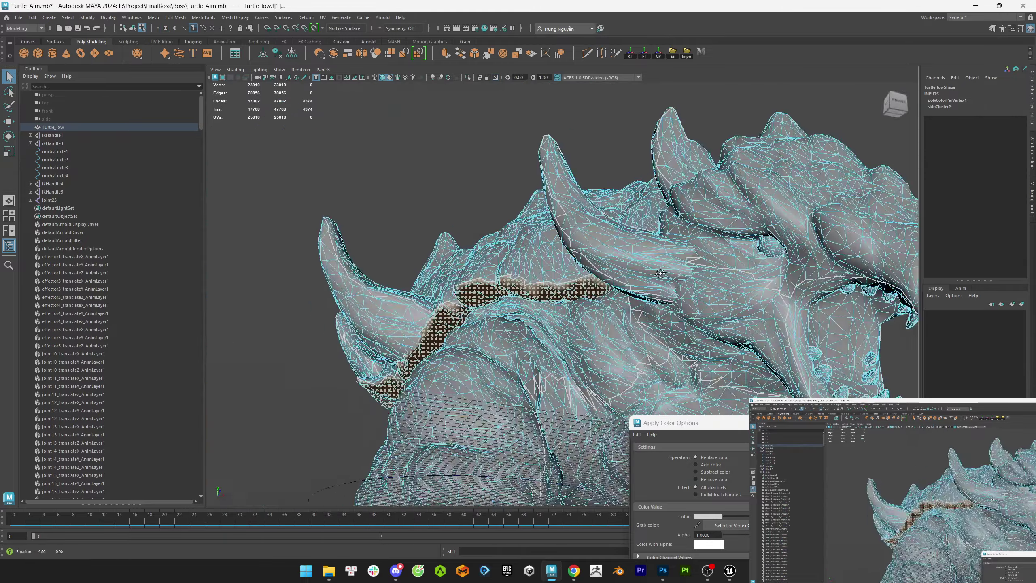
alt+drag(653, 265, 584, 306)
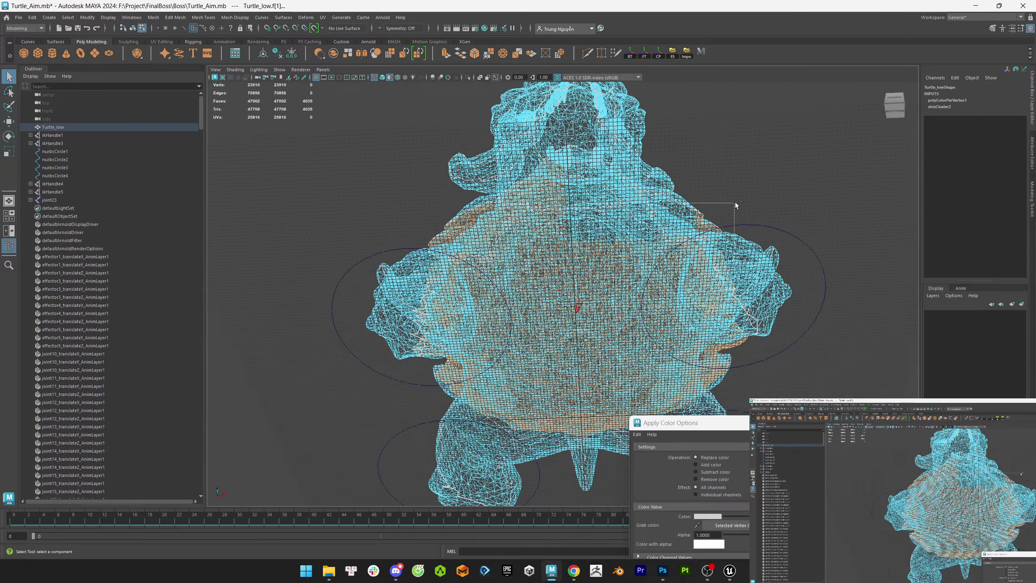
drag(783, 304, 829, 398)
alt+drag(584, 307, 630, 360)
scroll(630, 361, up, 5)
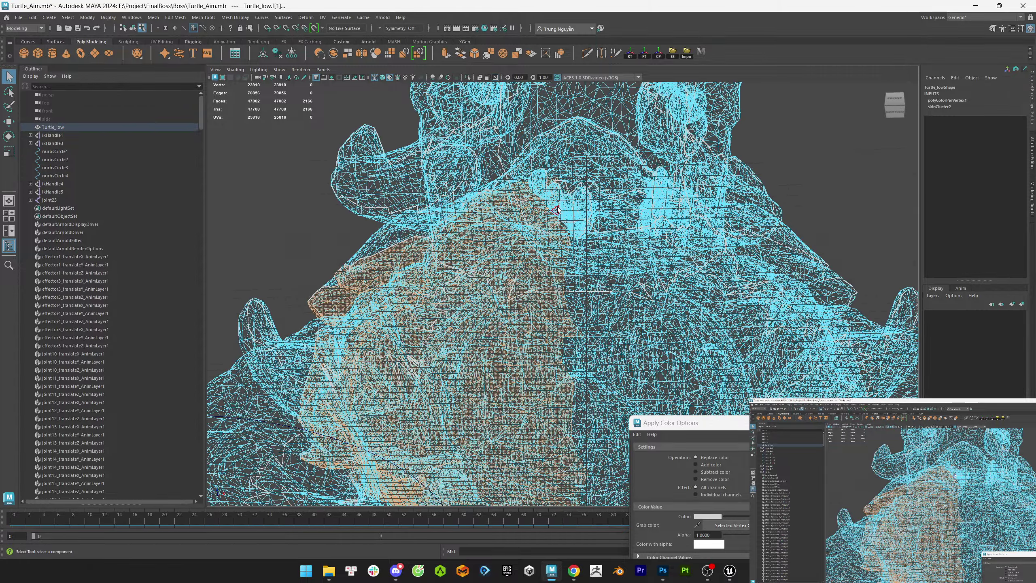
key(5)
scroll(557, 209, down, 5)
key(alt+Tab)
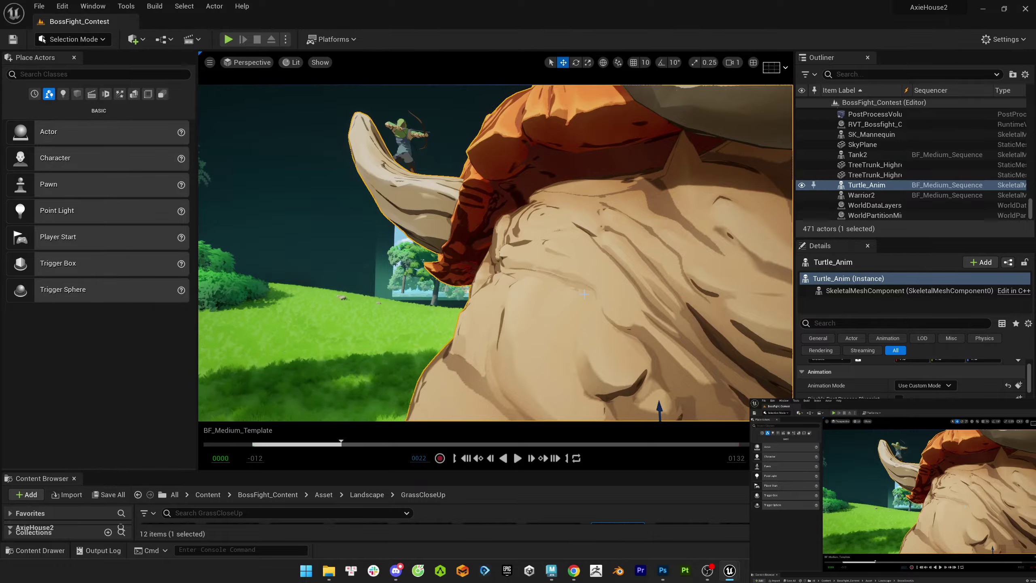
key(alt+Tab)
scroll(605, 293, up, 8)
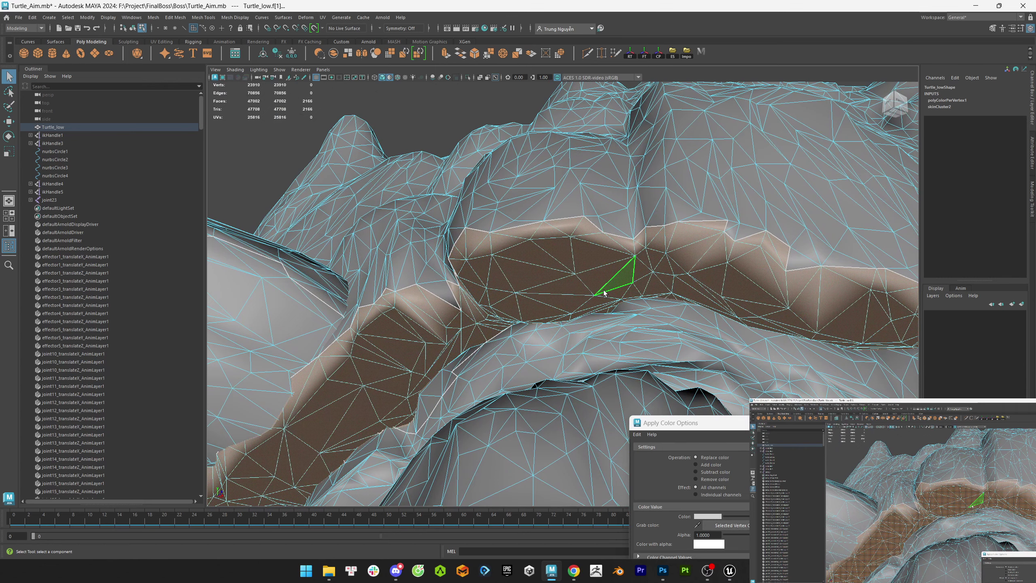
alt+drag(604, 292, 579, 314)
scroll(592, 324, up, 5)
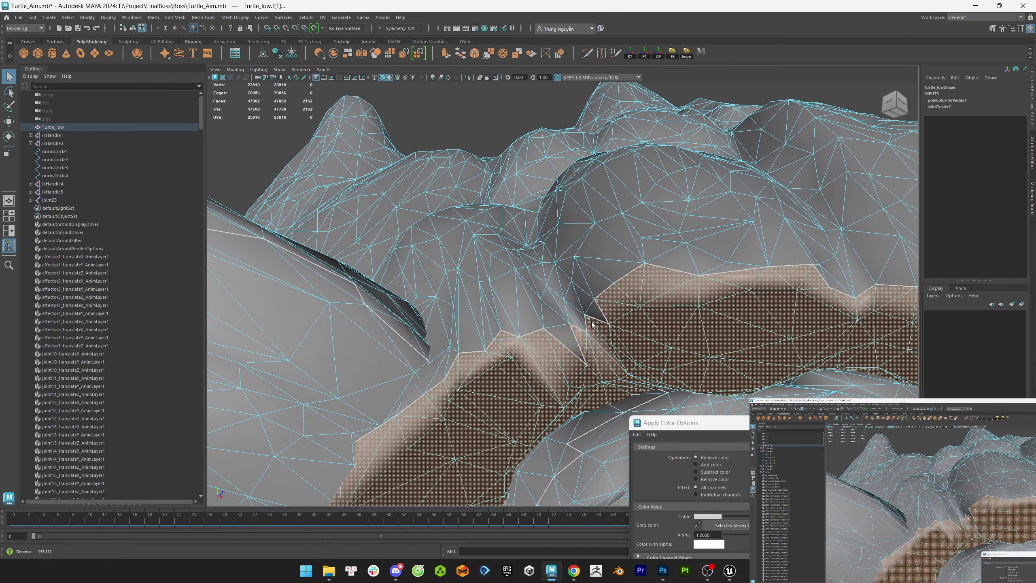
- Add and remove individual ridge faces, then convert the selection to vertices
shift+click(555, 283)
mouse_move(555, 283)
alt+mouse_down()
mouse_move(678, 331)
mouse_move(673, 315)
mouse_move(629, 290)
mouse_move(484, 311)
mouse_move(560, 293)
alt+mouse_up()
shift+click(628, 289)
shift+click(484, 311)
shift+click(486, 310)
alt+drag(414, 334, 570, 261)
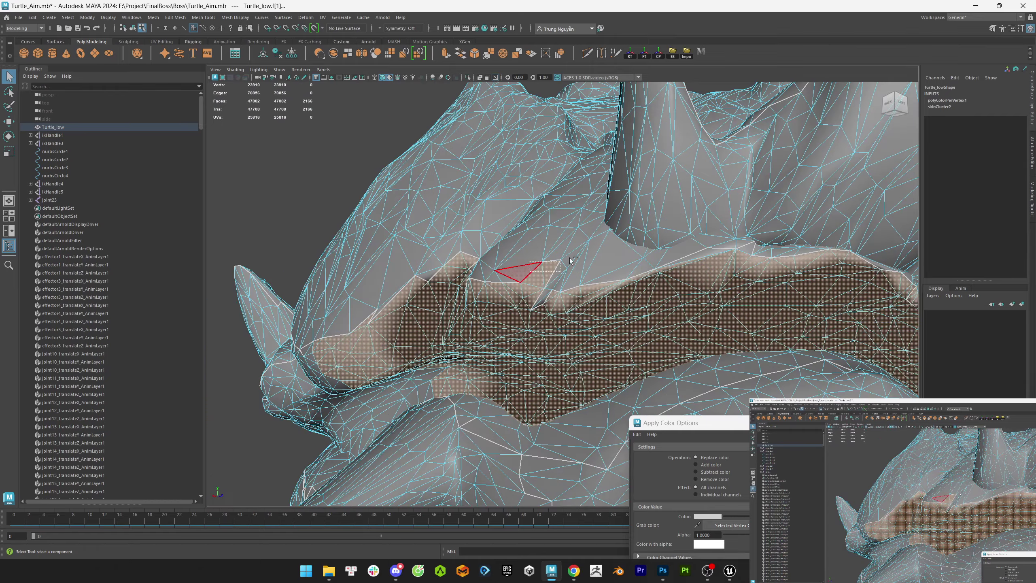
alt+drag(490, 240, 571, 261)
scroll(604, 306, up, 5)
key(F9)
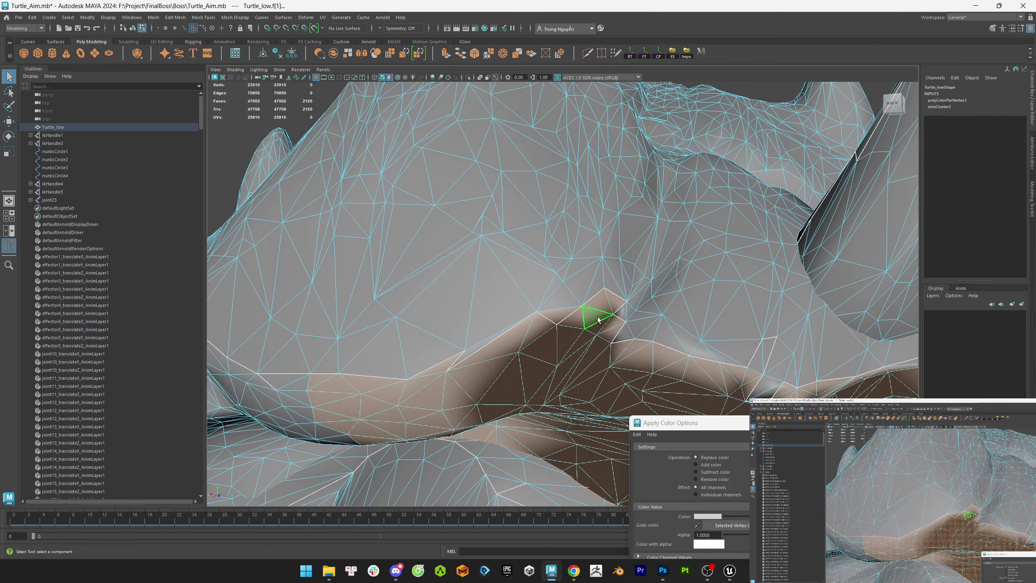
key(ctrl+F9)
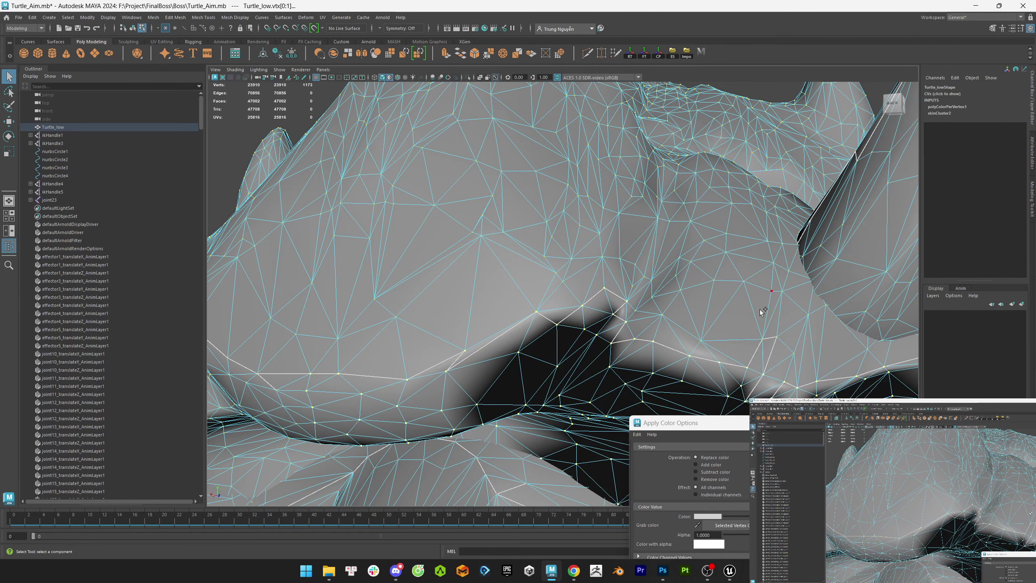
- Inspect the selected strip from several angles and apply the black vertex colour
alt+drag(759, 309, 532, 314)
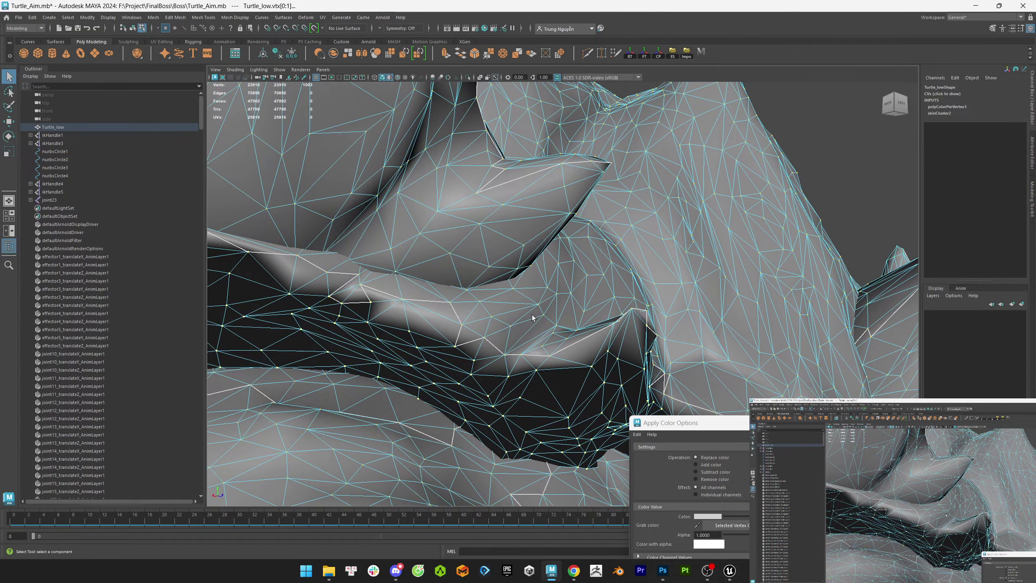
scroll(532, 314, up, 2)
alt+middle_drag(532, 315, 547, 330)
scroll(508, 328, up, 1)
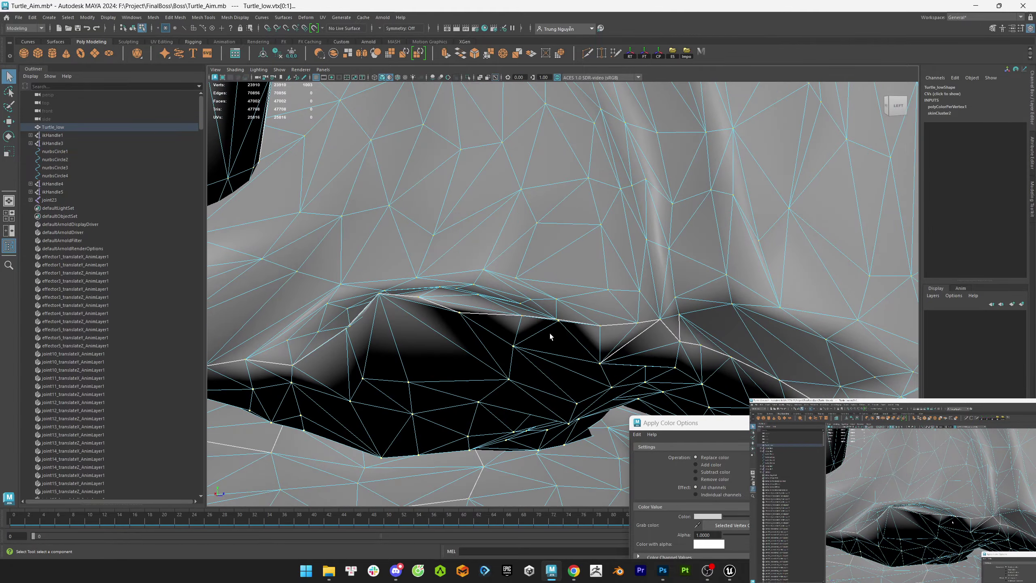
alt+drag(550, 334, 706, 325)
scroll(706, 324, down, 3)
drag(693, 423, 689, 300)
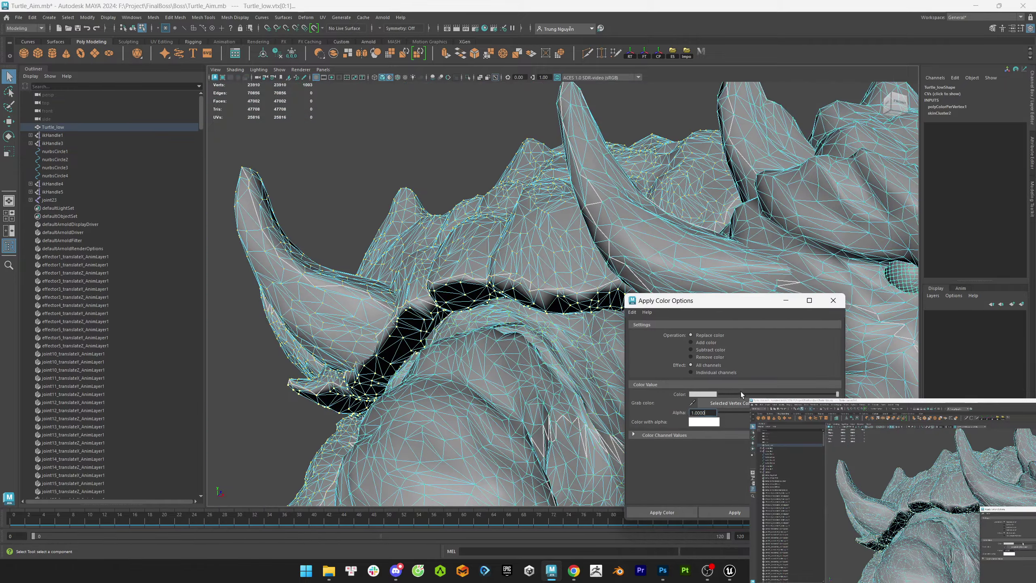
click(662, 512)
- Select the turtle mesh as an object, delete its history, and frame it in view
key(F8)
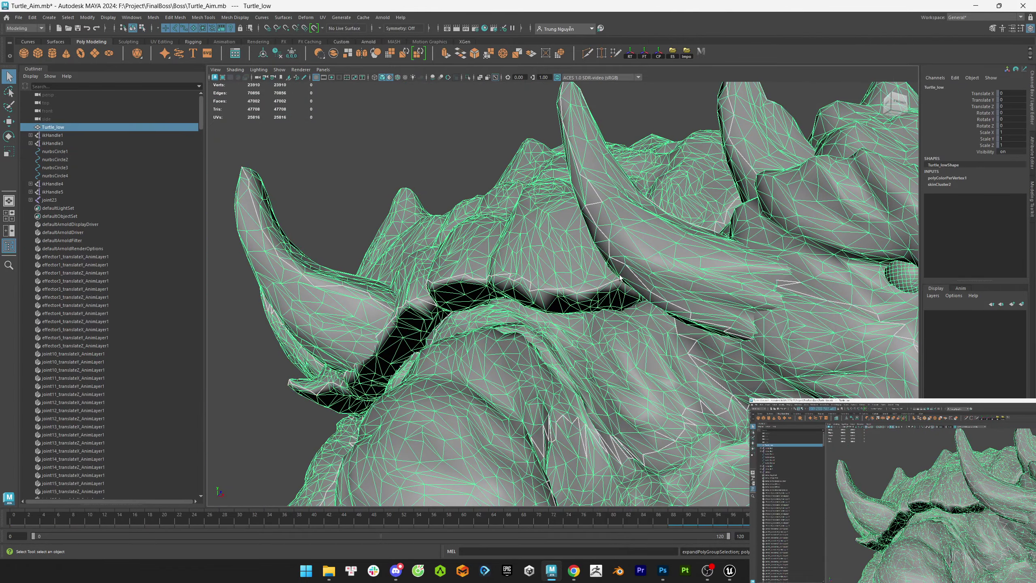
click(33, 17)
mouse_move(102, 114)
click(180, 122)
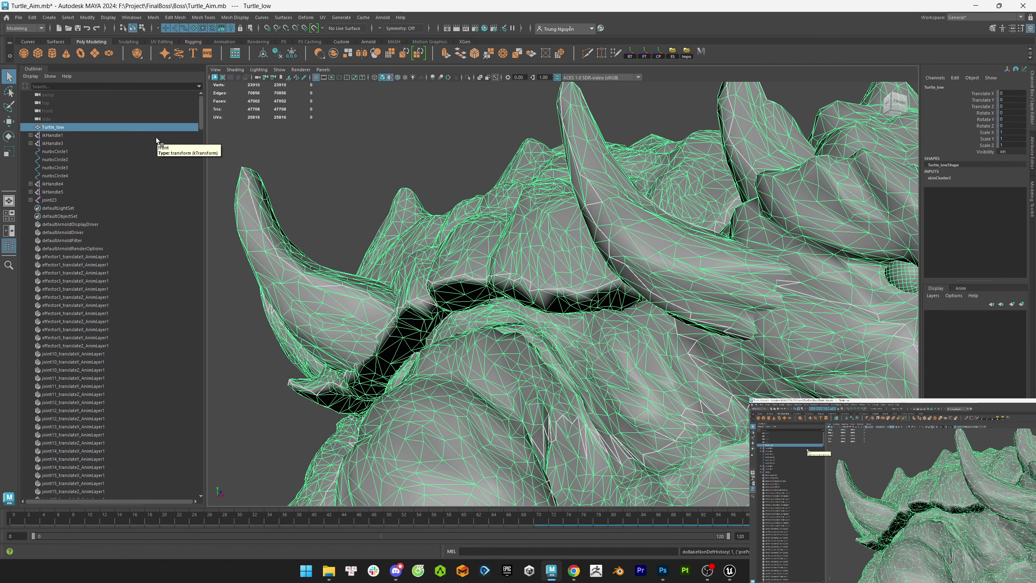
key(f)
alt+drag(521, 228, 353, 217)
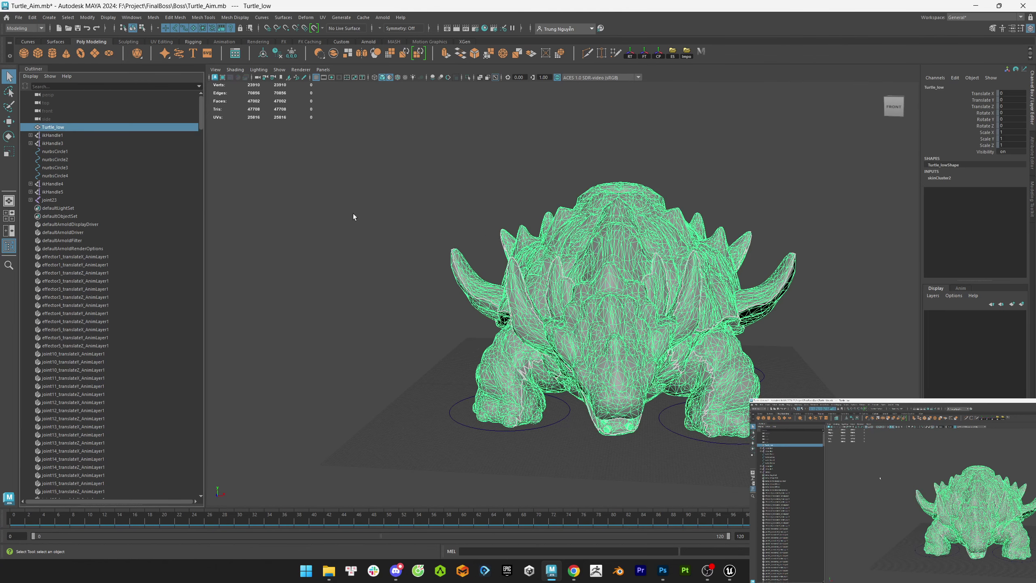
- Show joints in the viewport, select joint23, and export over Turtle_Anim2.fbx
click(279, 69)
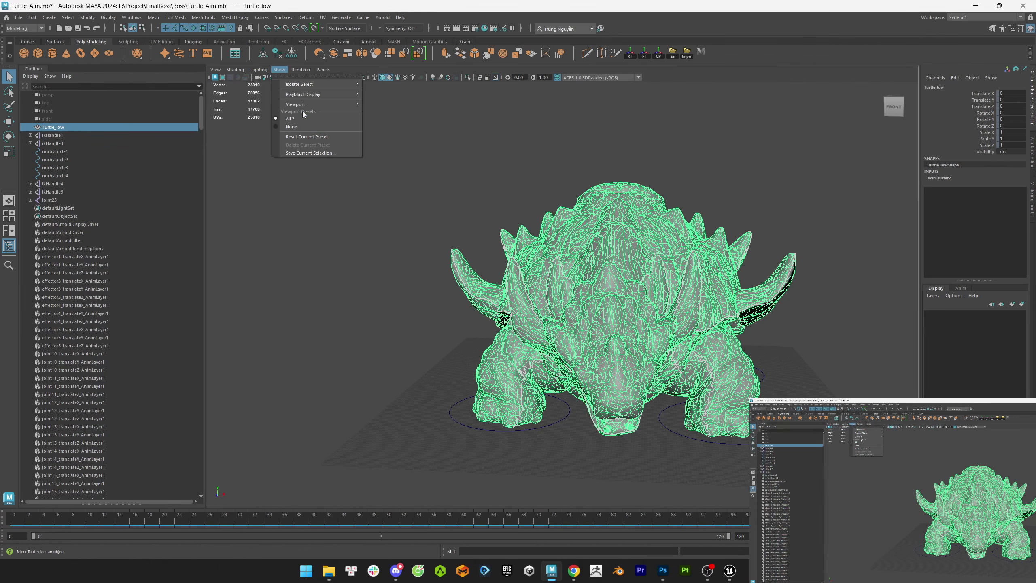
mouse_move(326, 100)
click(392, 311)
ctrl+click(49, 200)
alt+drag(424, 216, 369, 214)
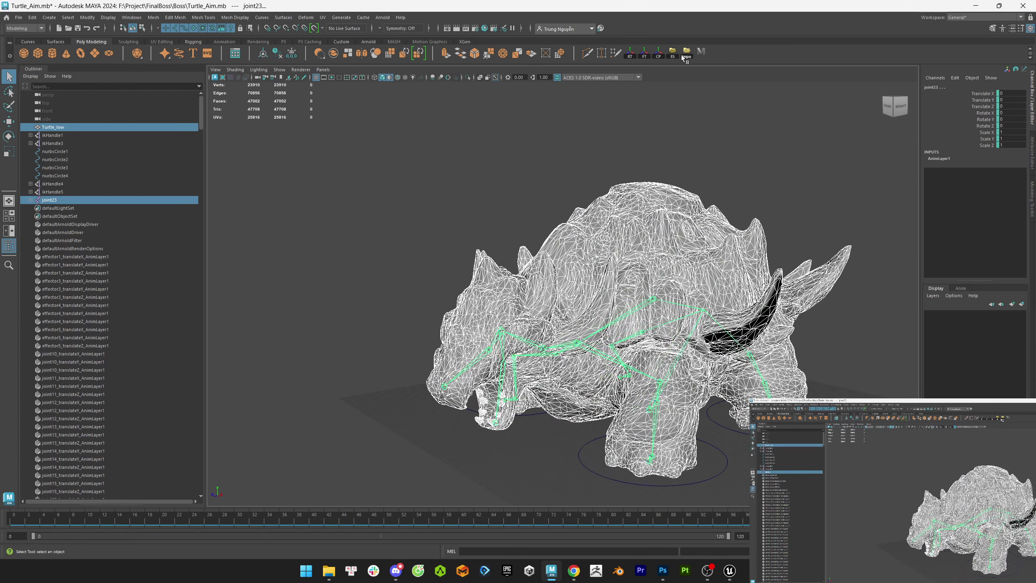
double_click(649, 265)
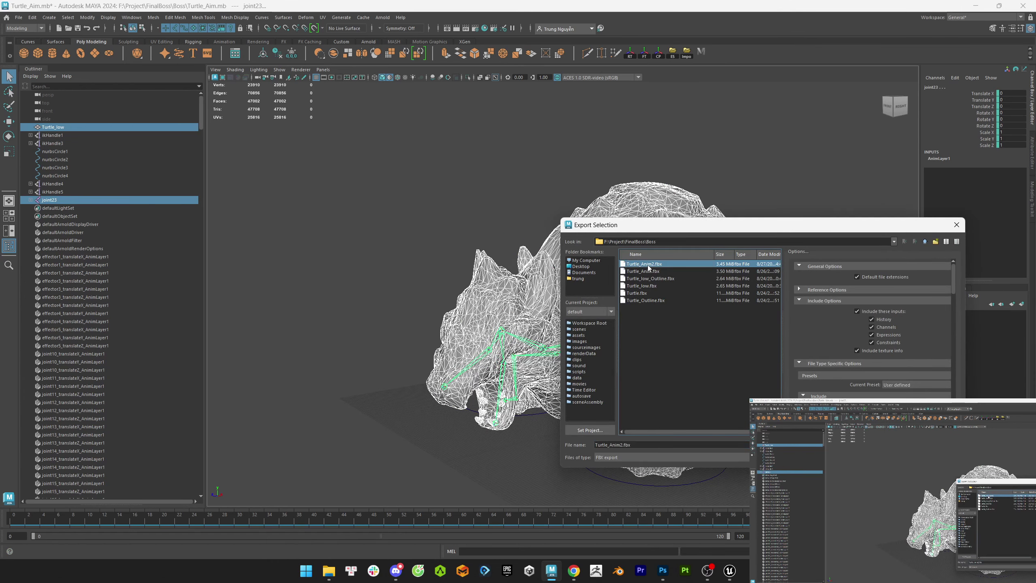
click(753, 362)
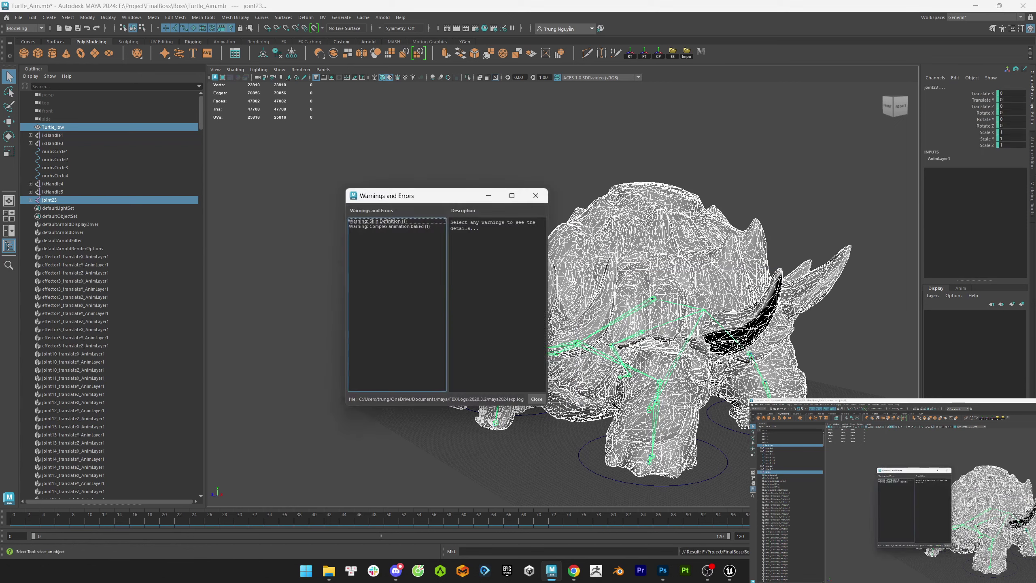
key(alt+Tab)
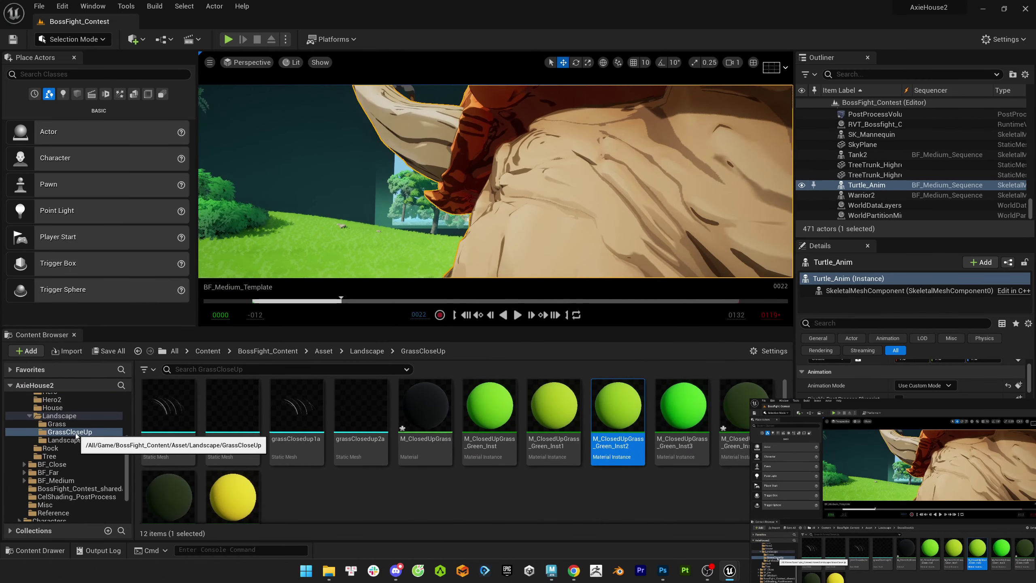
- Open Boss/Animation and inspect the Turtle_Anim mesh, searching its details for 'reduction'
scroll(60, 439, up, 2)
click(50, 407)
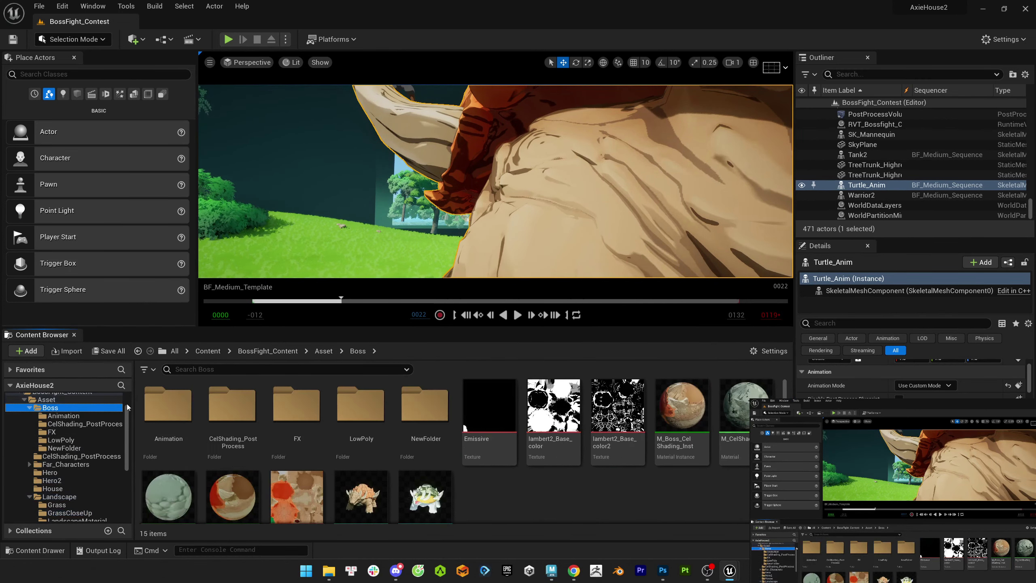
double_click(168, 408)
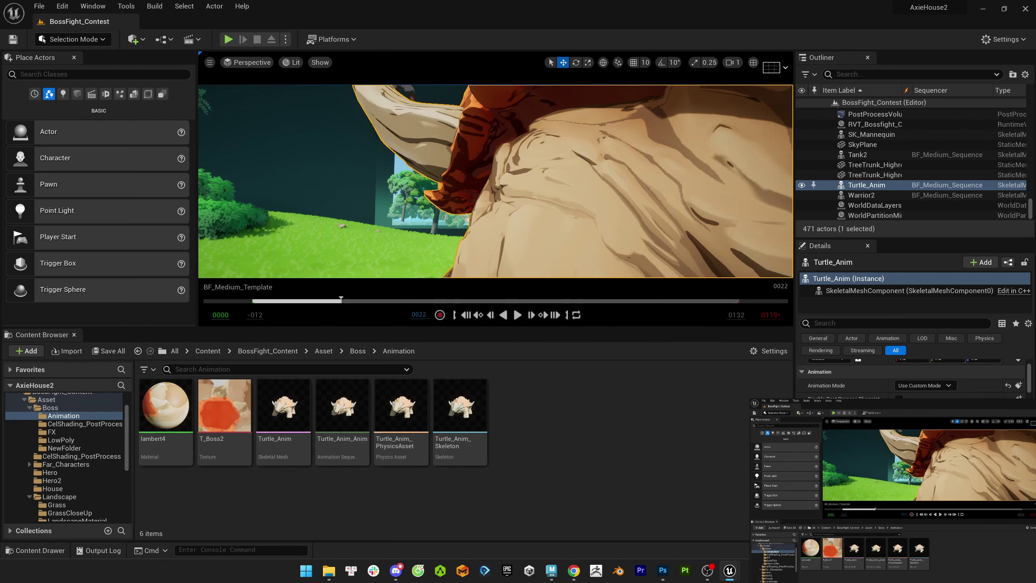
double_click(283, 408)
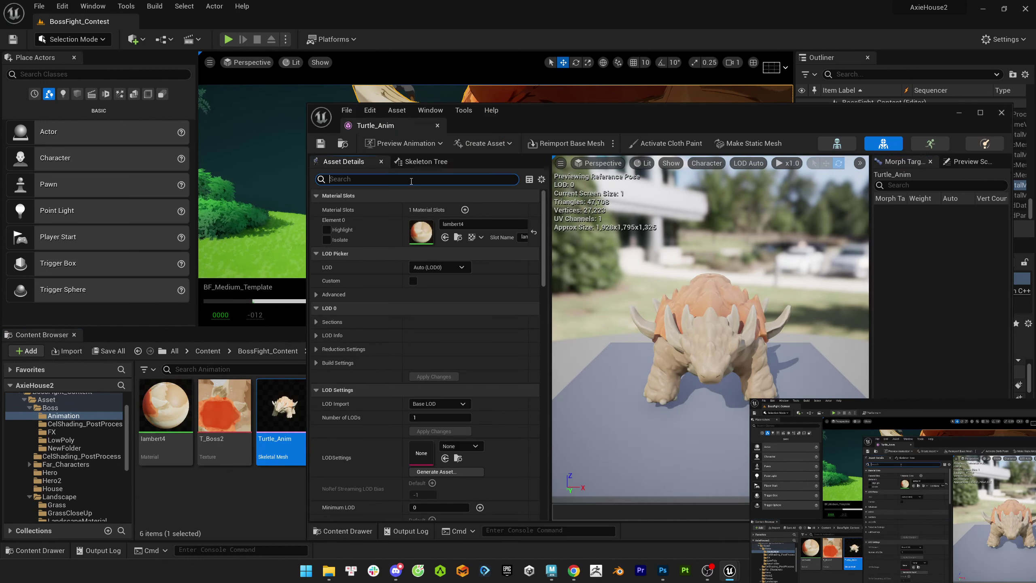
text(reduction)
key(Escape)
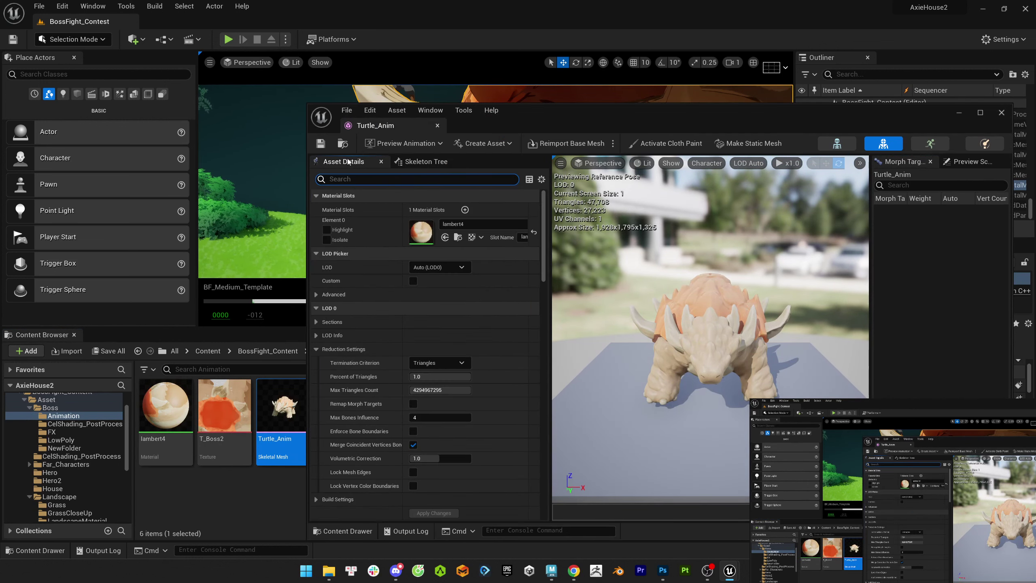
click(438, 127)
- Reimport Turtle_Anim from the updated FBX and open M_CelShading from the Boss folder
right_click(286, 408)
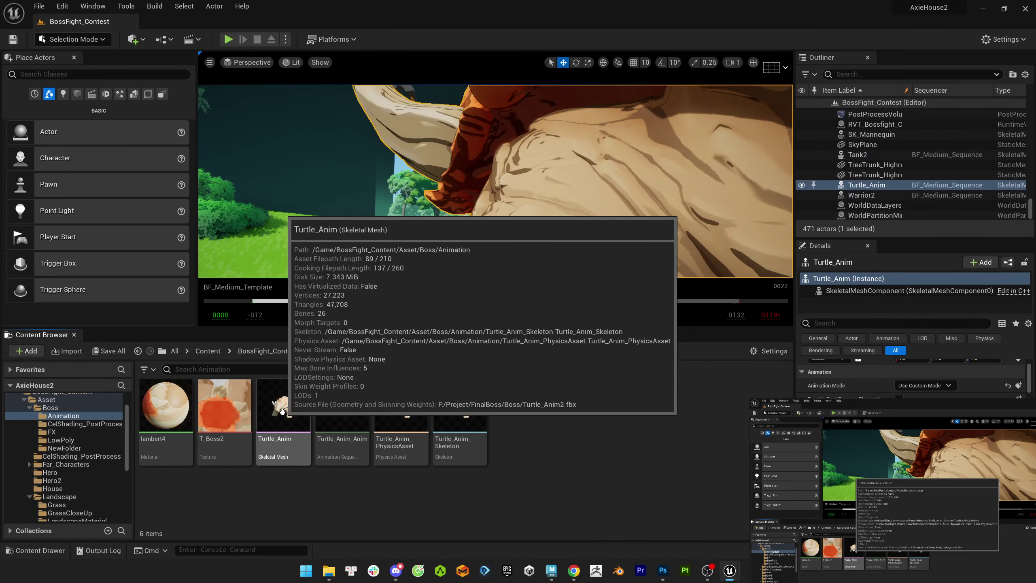
right_click(286, 408)
click(318, 134)
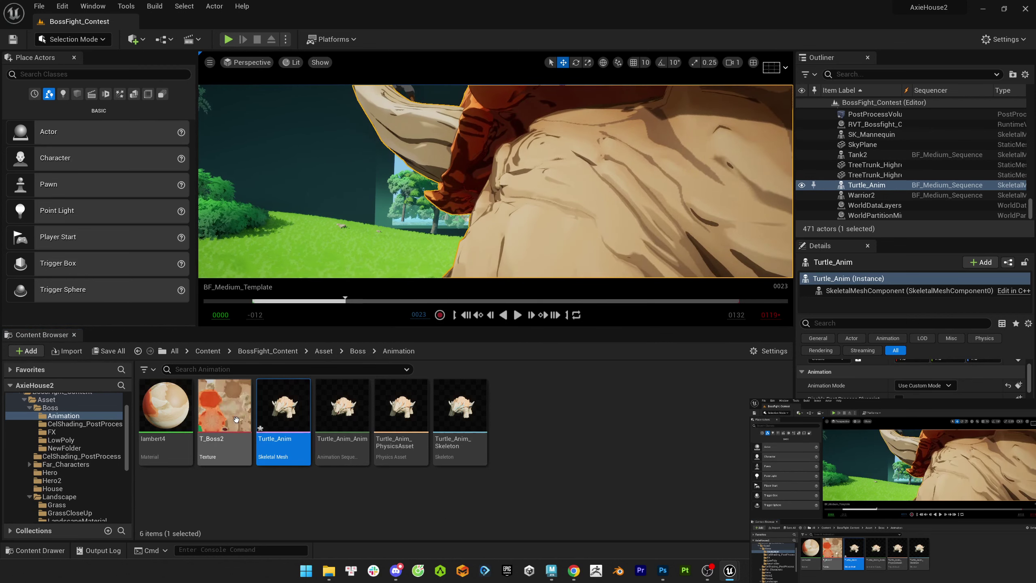
scroll(910, 380, down, 2)
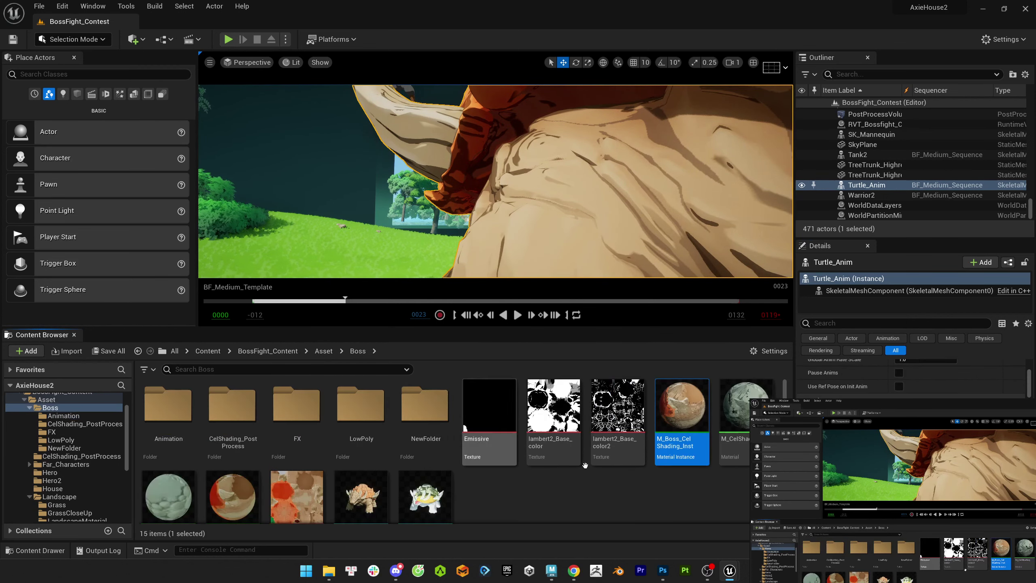
key(alt+Left)
double_click(743, 408)
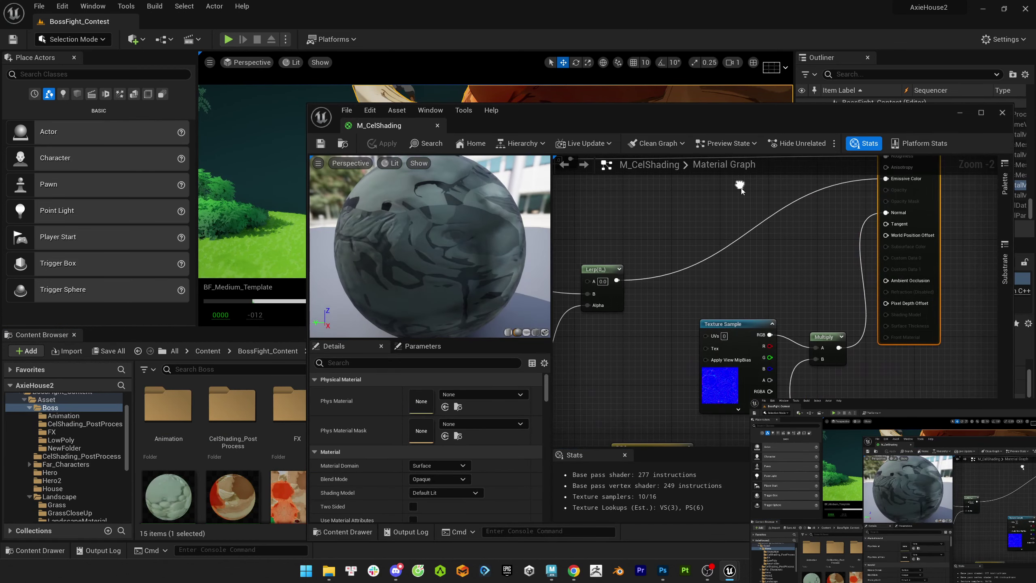
- Add a Vertex Color node to the M_CelShading graph
right_click(832, 269)
text(vertex color)
click(859, 296)
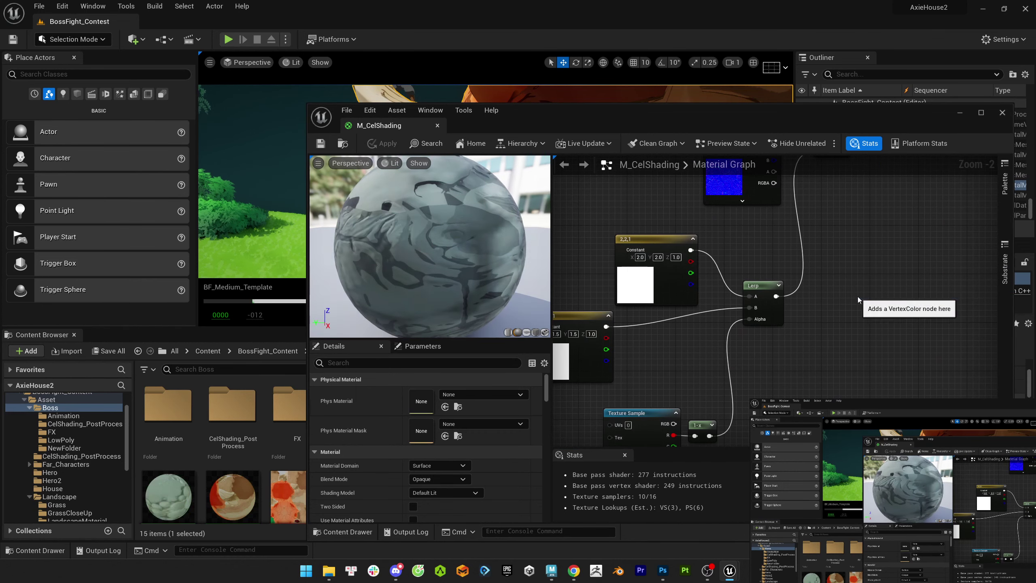
right_drag(829, 246, 750, 311)
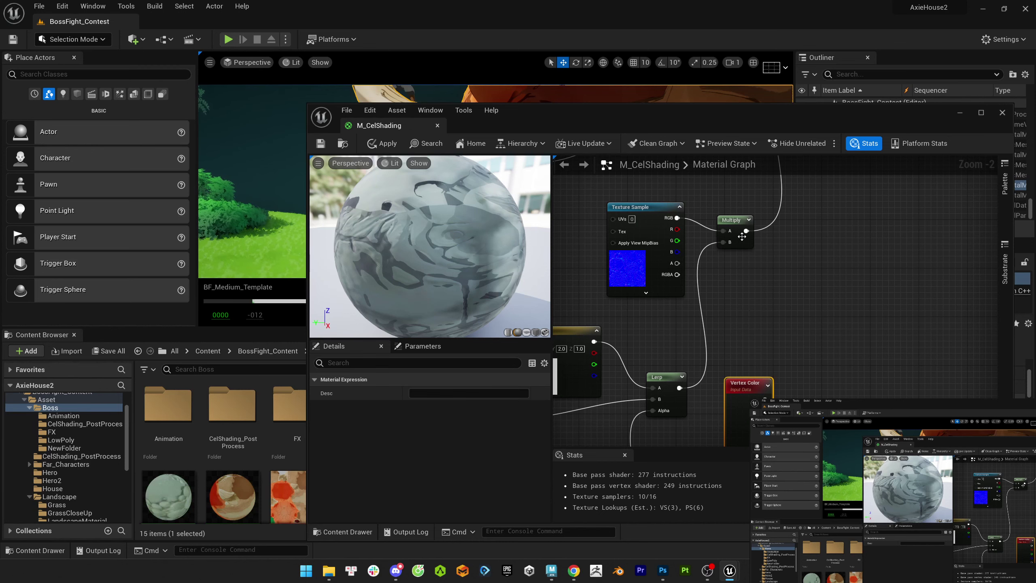
- Branch a Multiply with B=0 off the existing Multiply, apply, and rewire the original into Normal
drag(747, 231, 795, 270)
click(825, 338)
click(817, 295)
text(0)
key(Return)
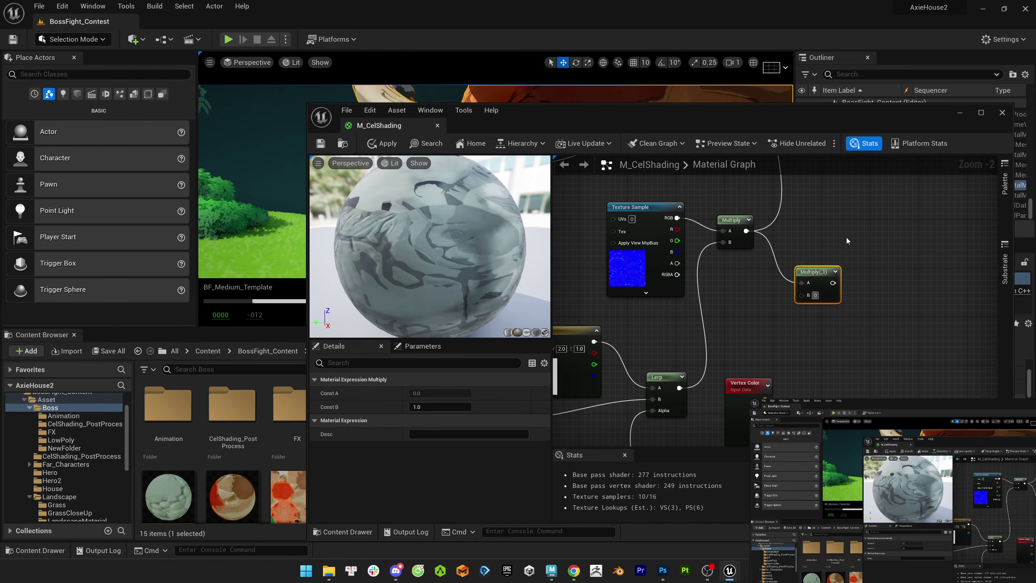
right_drag(817, 295, 708, 406)
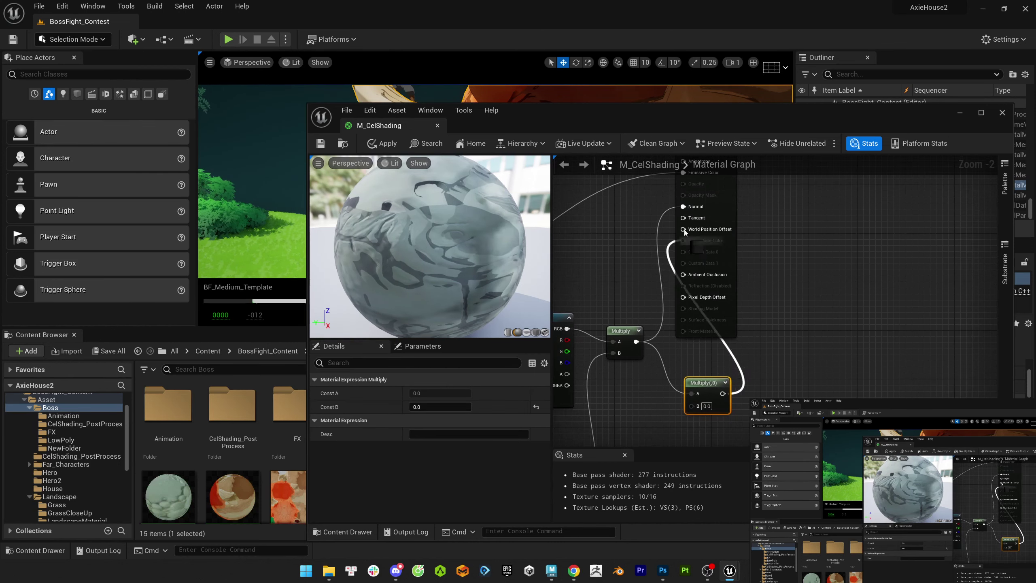
click(378, 144)
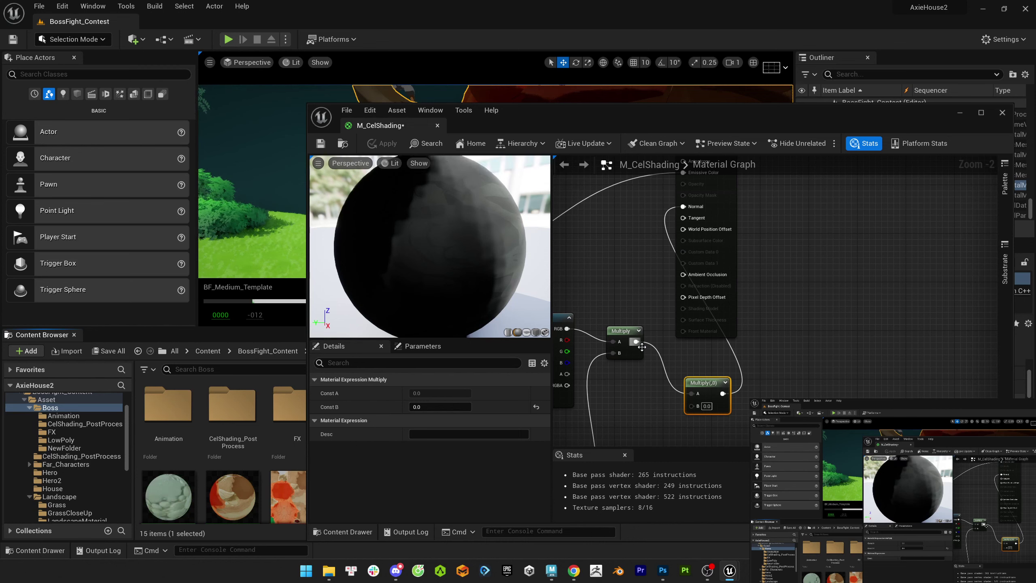
drag(636, 341, 683, 206)
right_drag(681, 277, 748, 308)
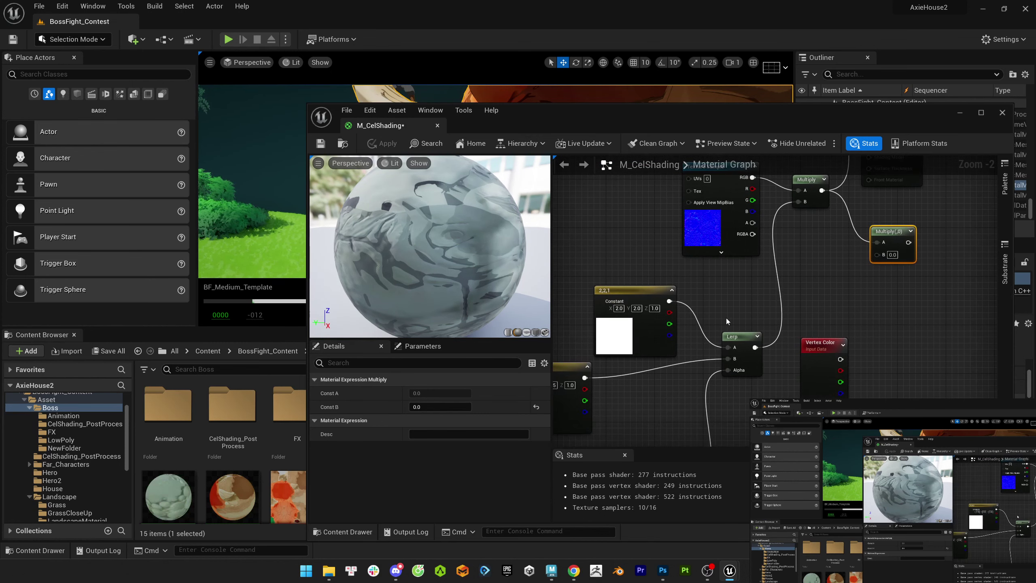
- Change the 1.5,1.5,1 Constant to 1,1,1 and apply the material
right_drag(727, 318, 848, 251)
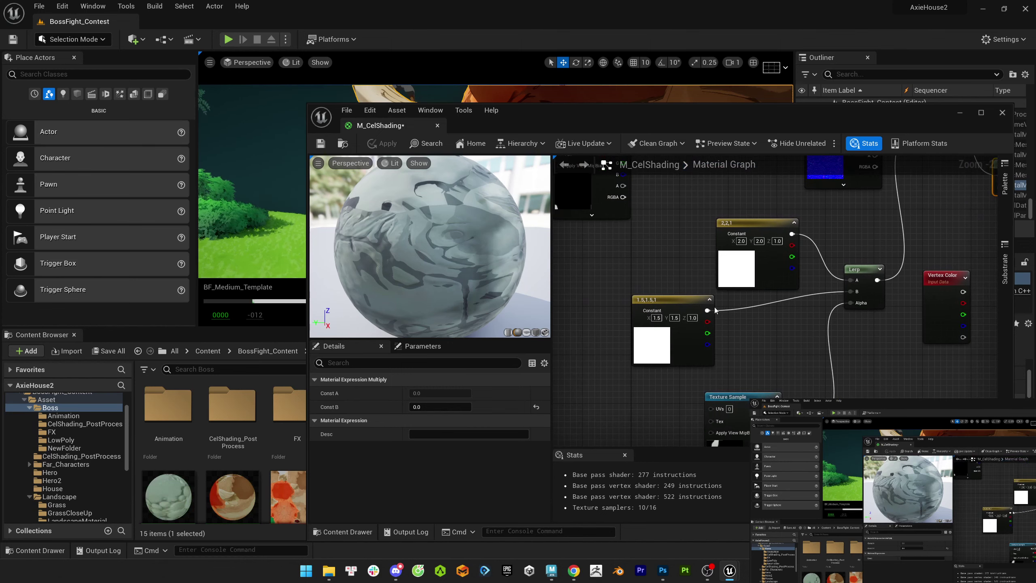
drag(714, 311, 630, 310)
right_drag(676, 321, 696, 315)
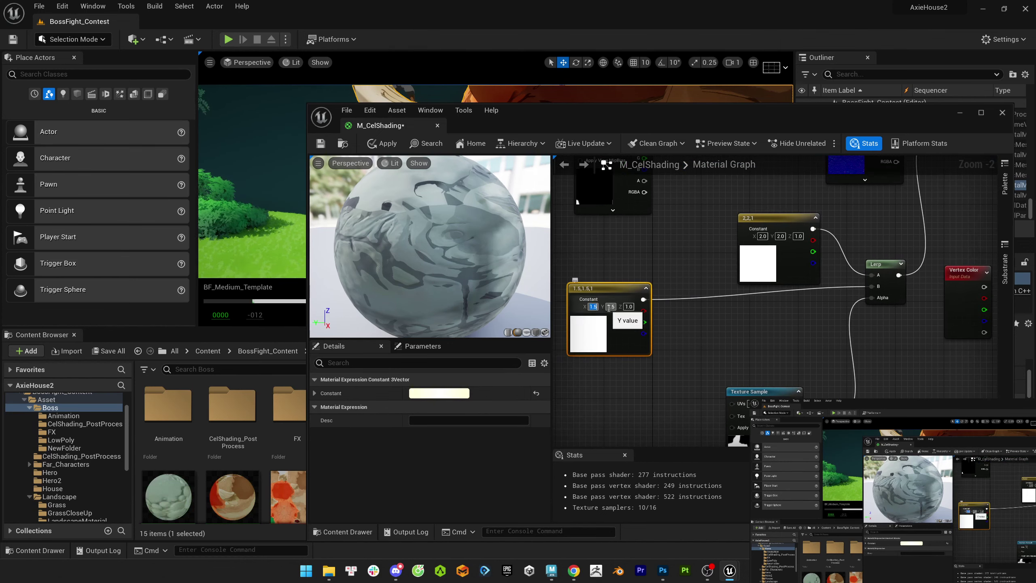
text(1)
key(Tab)
text(1)
key(Return)
click(385, 143)
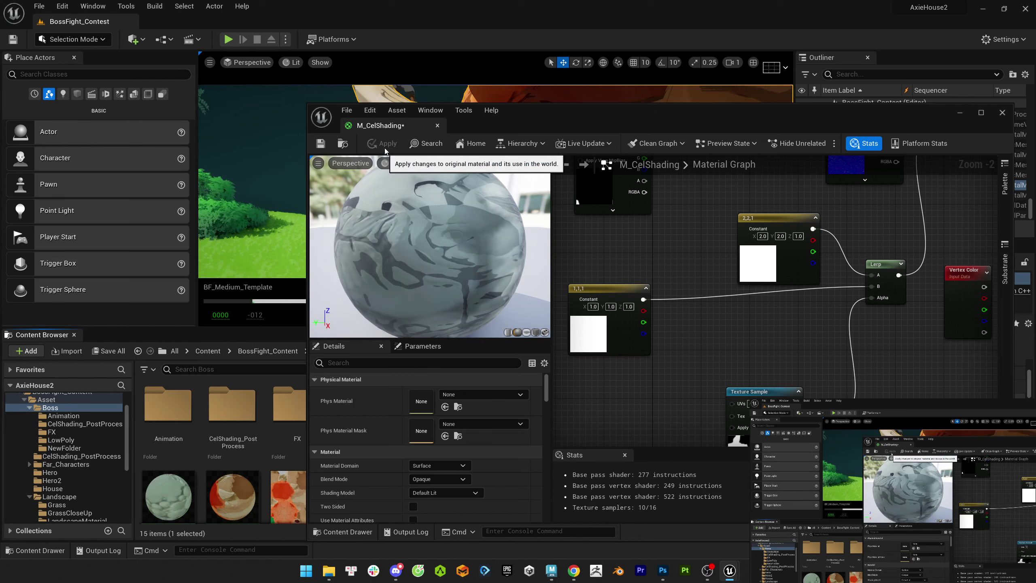
- Revert the 1.5,1.5,1 Constant, test 1,1,1 on the 2,2,1 Constant, then restore 2,2,1
right_drag(798, 349, 793, 334)
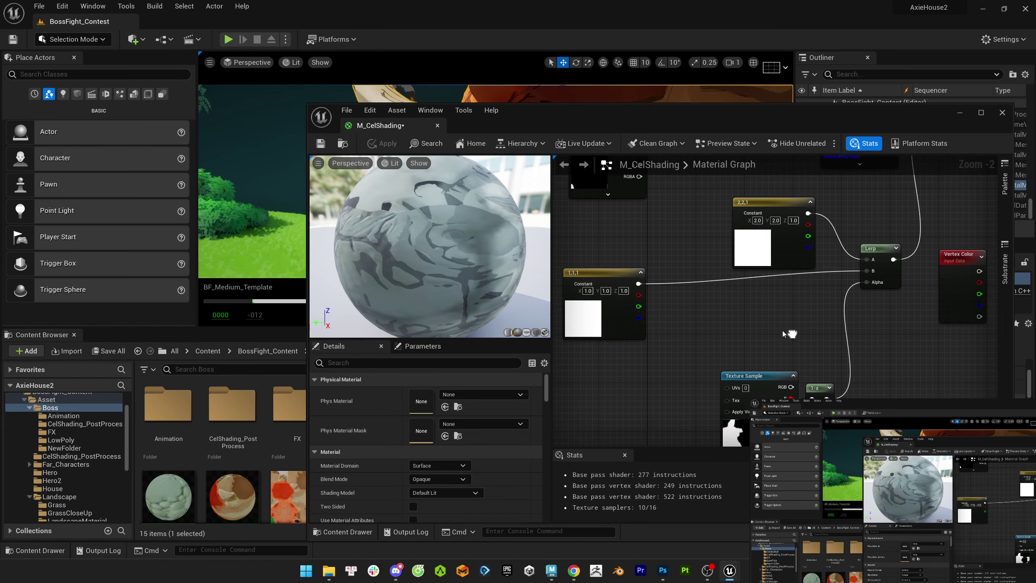
key(ctrl+z)
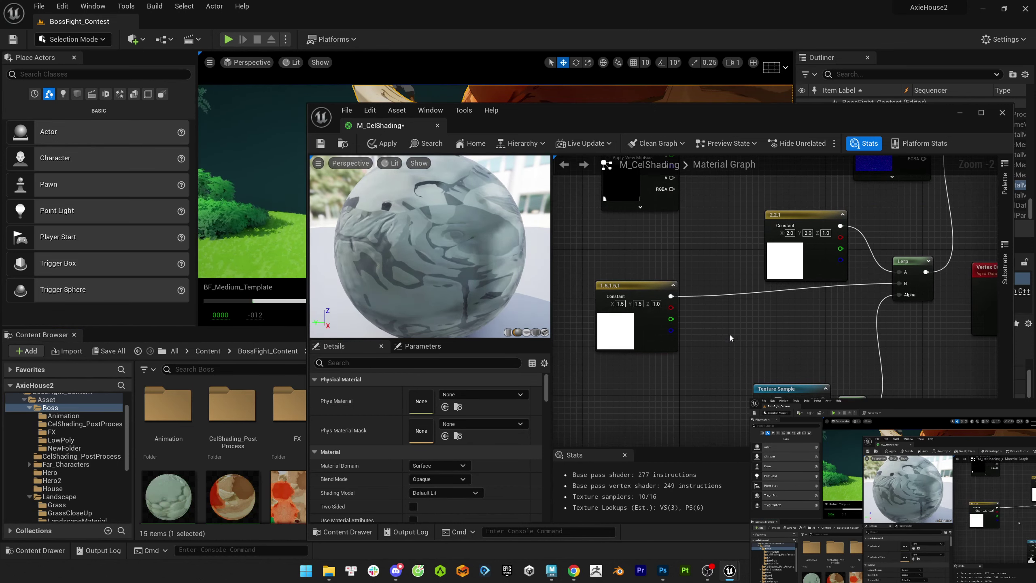
right_drag(730, 335, 642, 408)
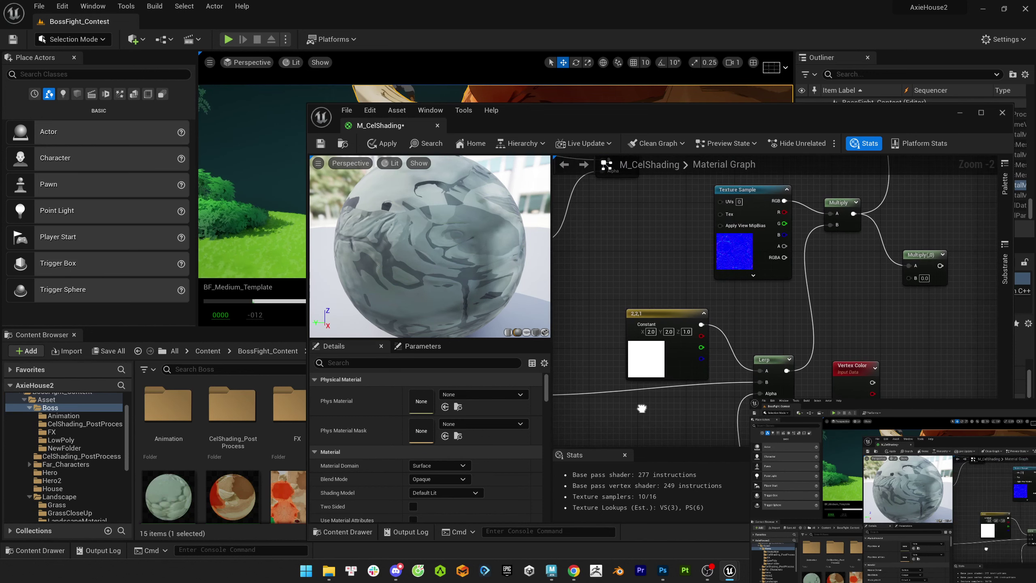
key(ctrl+z)
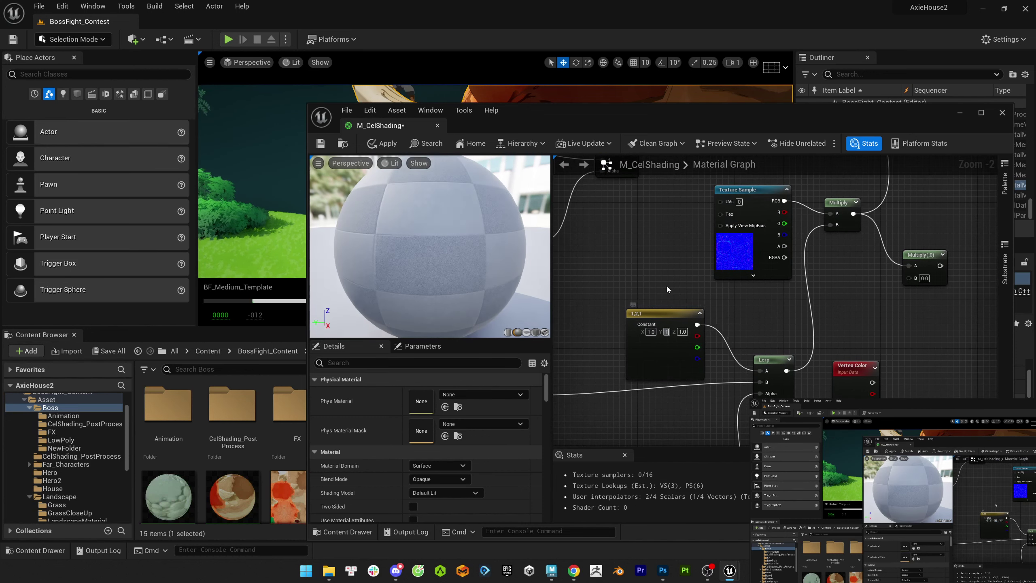
click(383, 143)
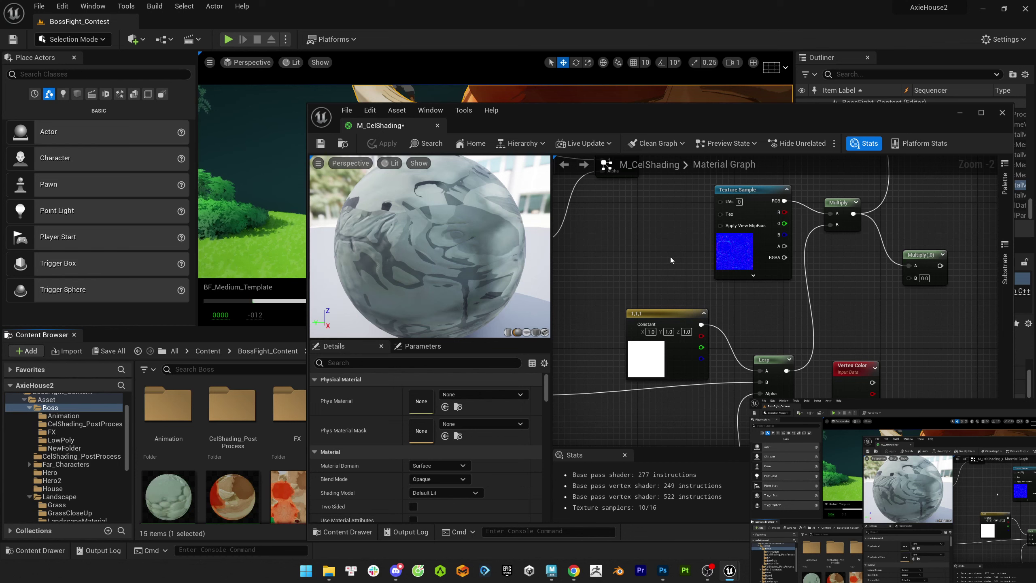
click(651, 332)
text(2)
key(Return)
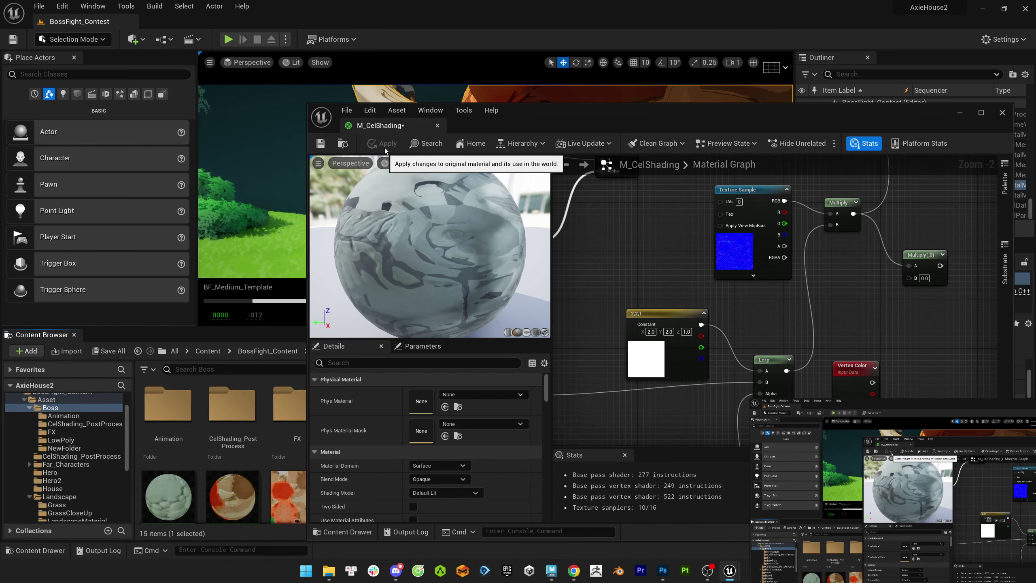
- Break and reconnect the Multiply-to-Normal link while repositioning the material editor window
scroll(653, 250, up, 3)
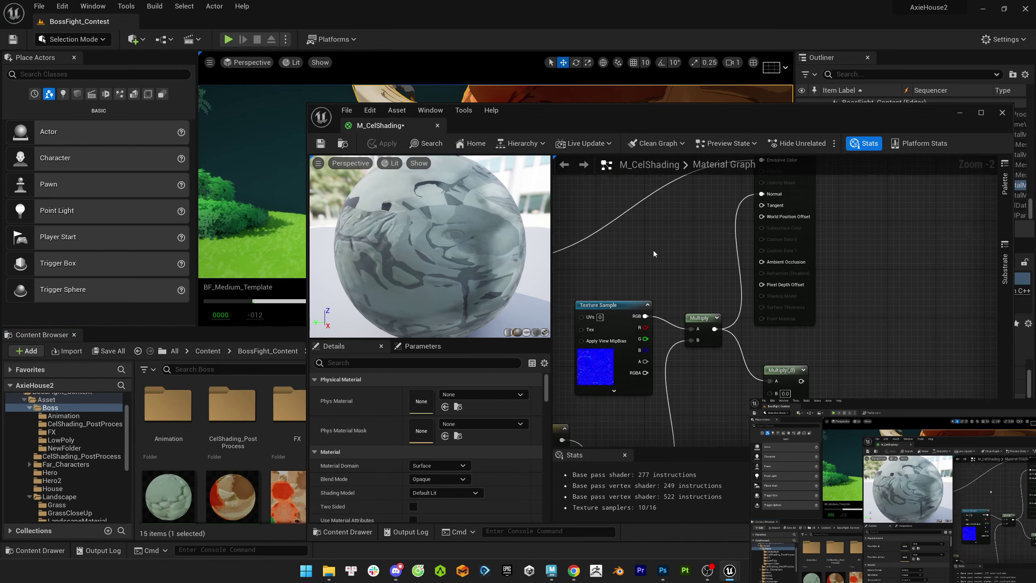
alt+click(736, 243)
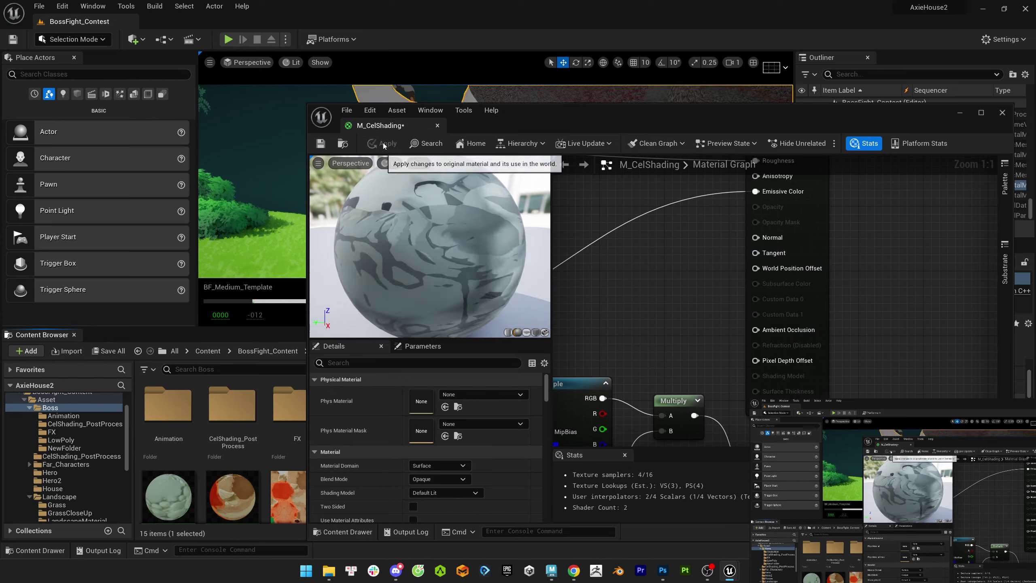
drag(511, 116, 400, 297)
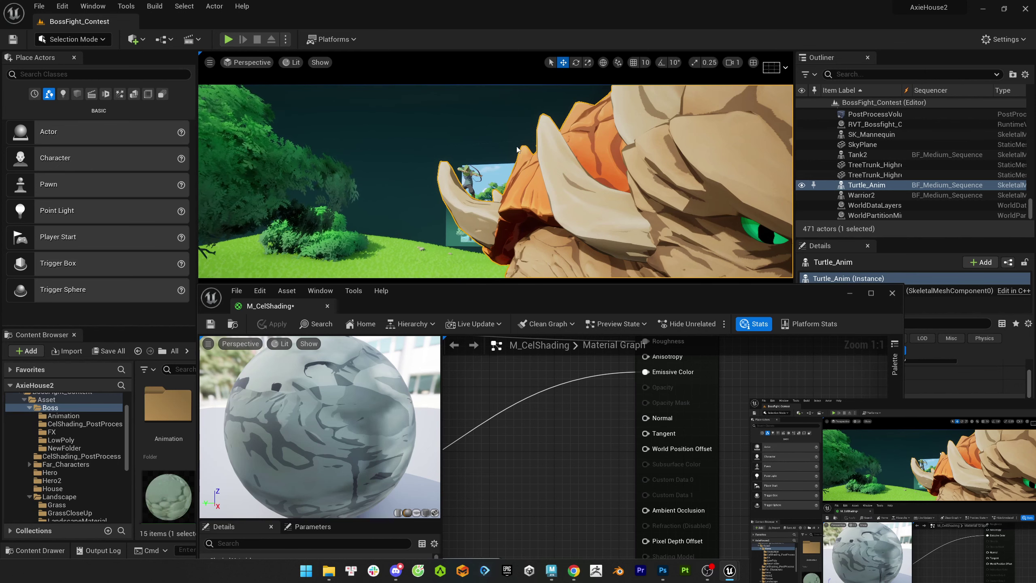
drag(531, 302, 488, 181)
scroll(551, 286, down, 2)
drag(553, 391, 600, 256)
right_drag(551, 323, 653, 184)
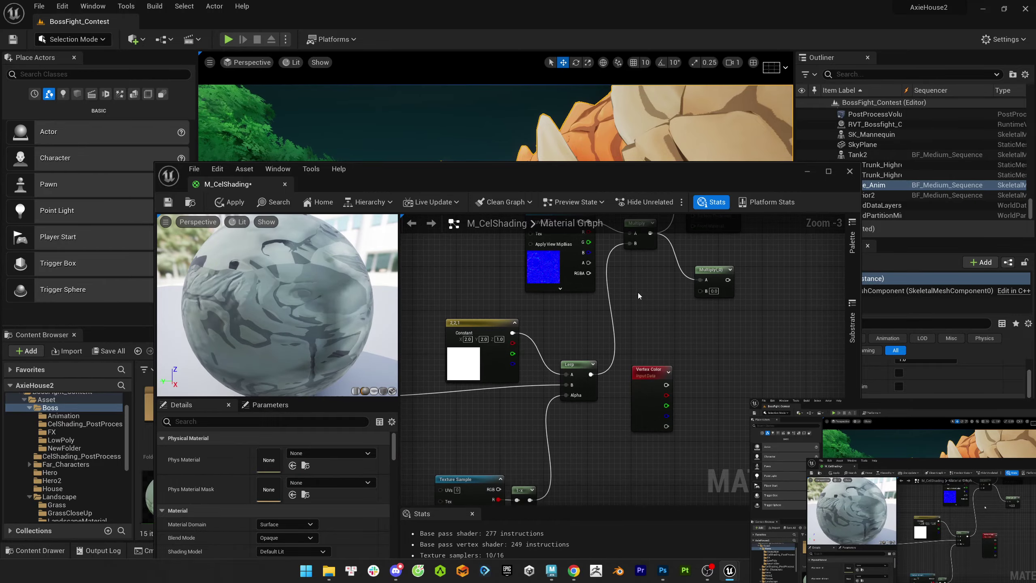
scroll(571, 327, up, 1)
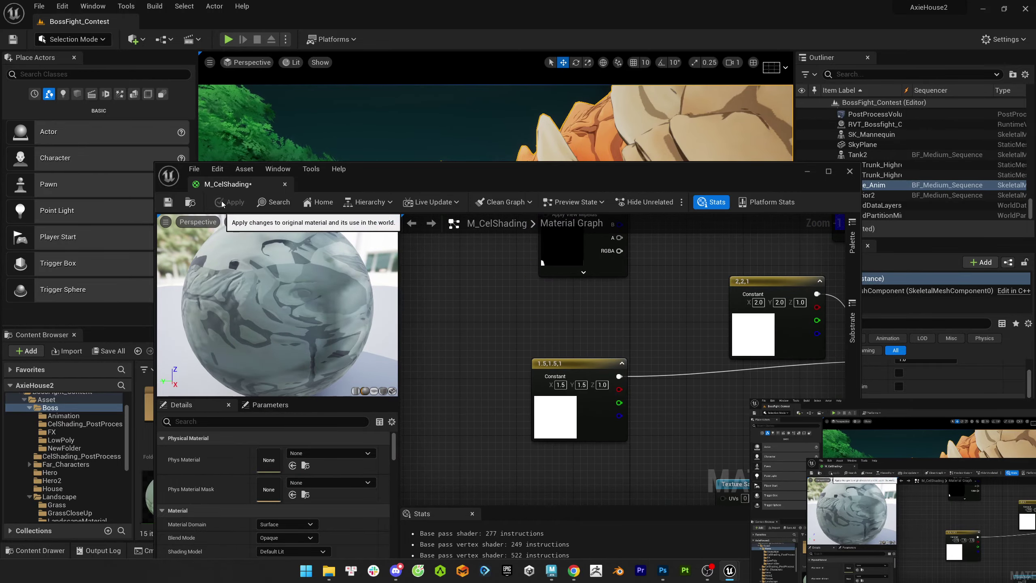
key(alt+Tab)
- Unlock the normals on the horn vertices, then select and frame the whole turtle mesh
key(ctrl+z)
key(ctrl+z)
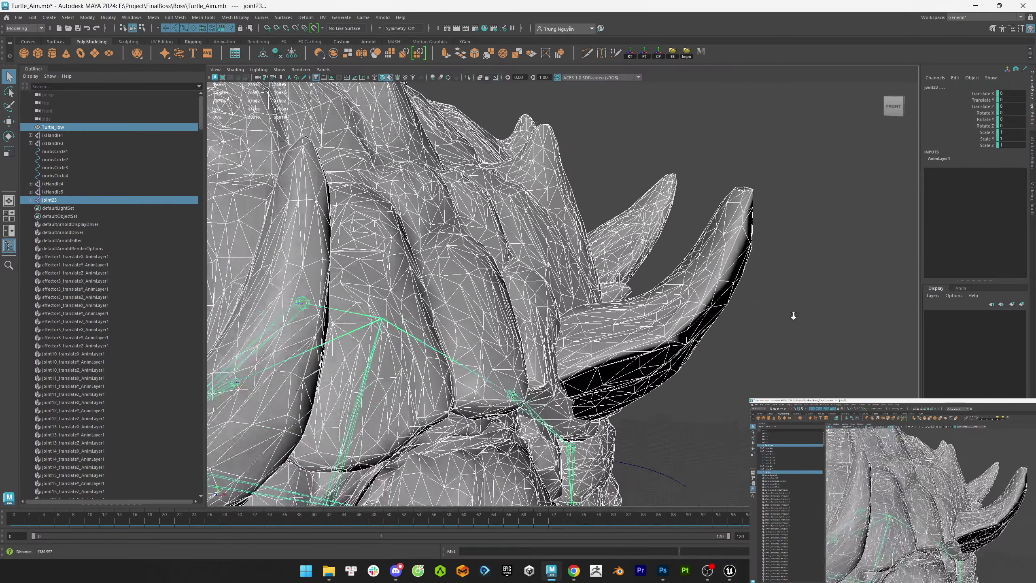
click(235, 17)
click(245, 117)
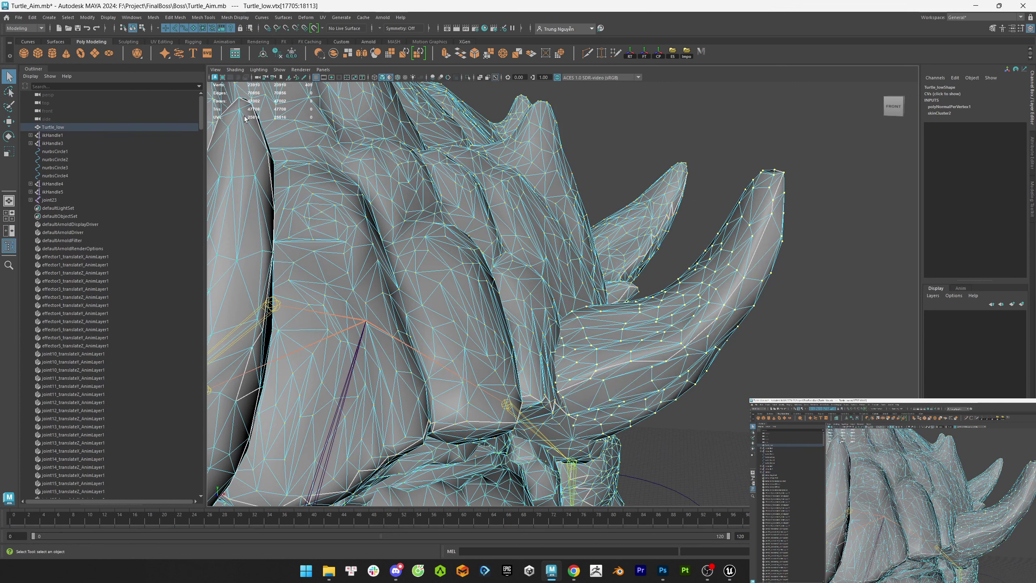
key(F8)
key(f)
- Delete the turtle's history, add joint23, and export over Turtle_Anim2.fbx
click(32, 17)
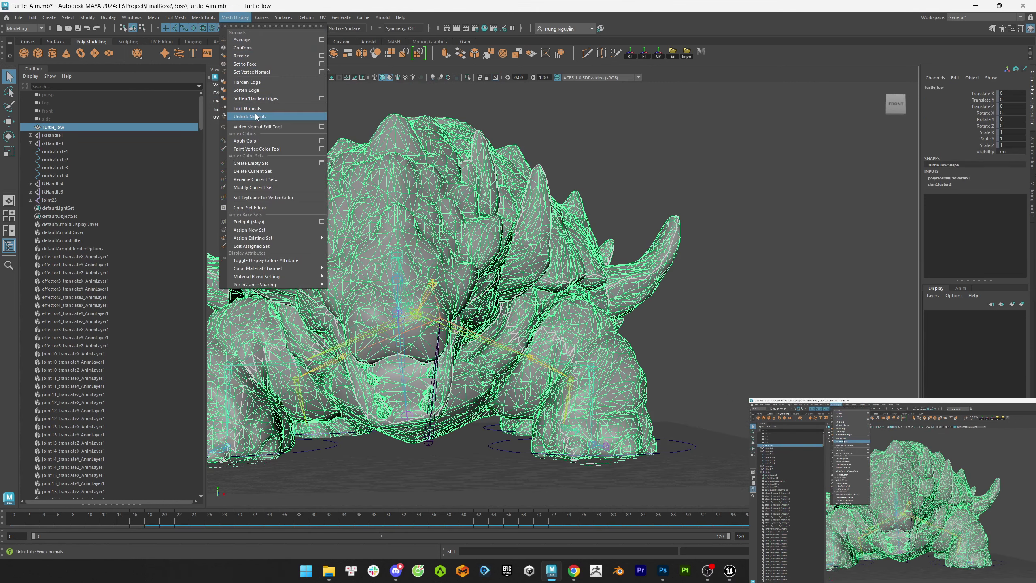
mouse_move(68, 120)
click(159, 122)
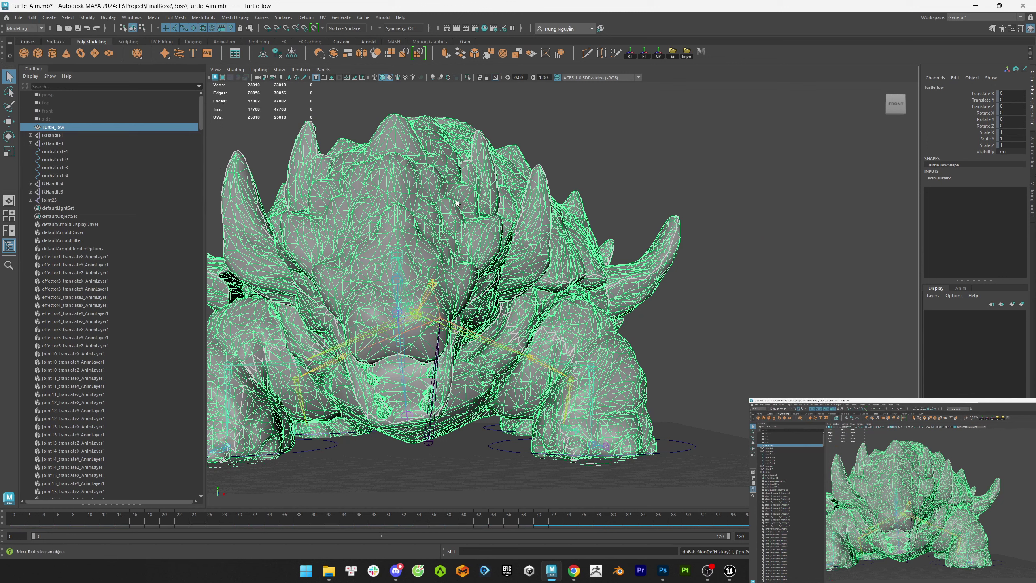
ctrl+click(58, 200)
click(673, 53)
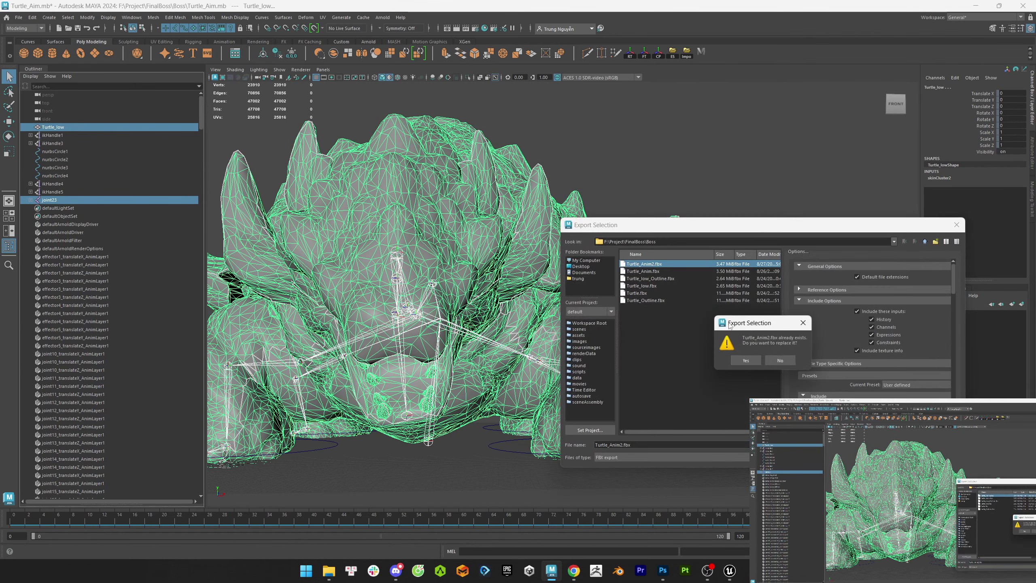
key(Return)
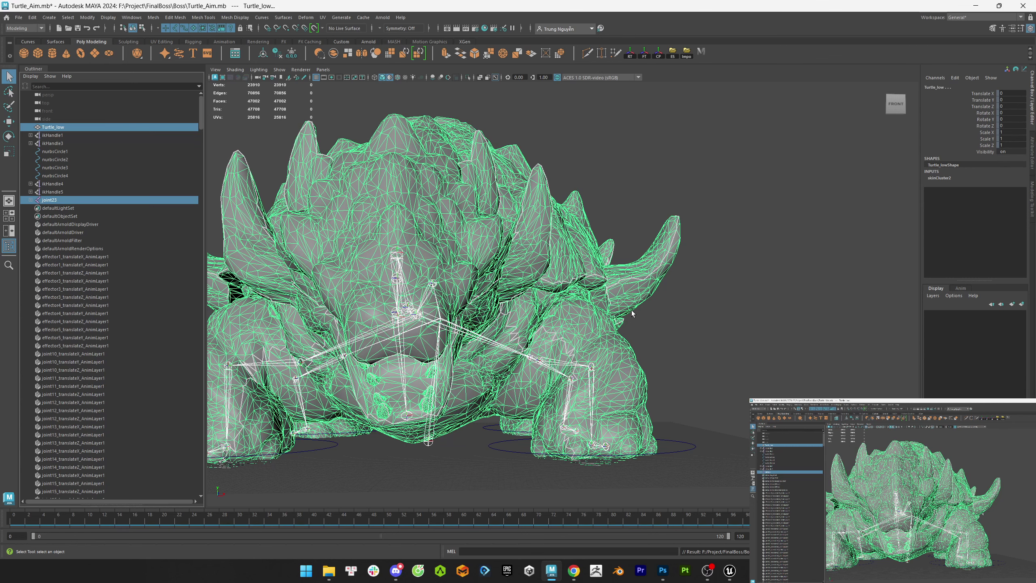
key(alt+Tab)
key(alt+Tab)
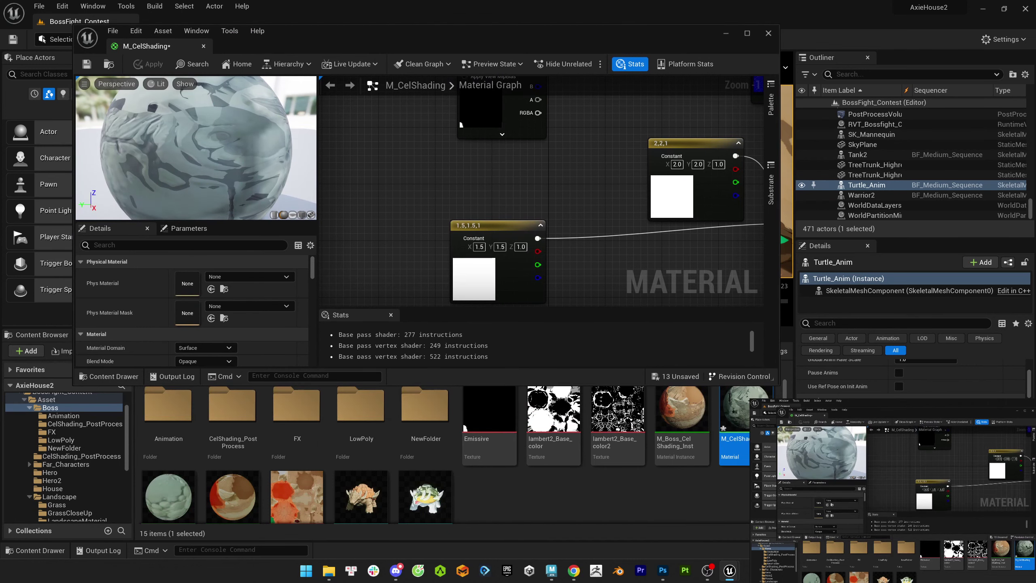
- Reimport Turtle_Anim from the Animation folder using the new FBX
double_click(168, 404)
right_click(288, 410)
click(332, 136)
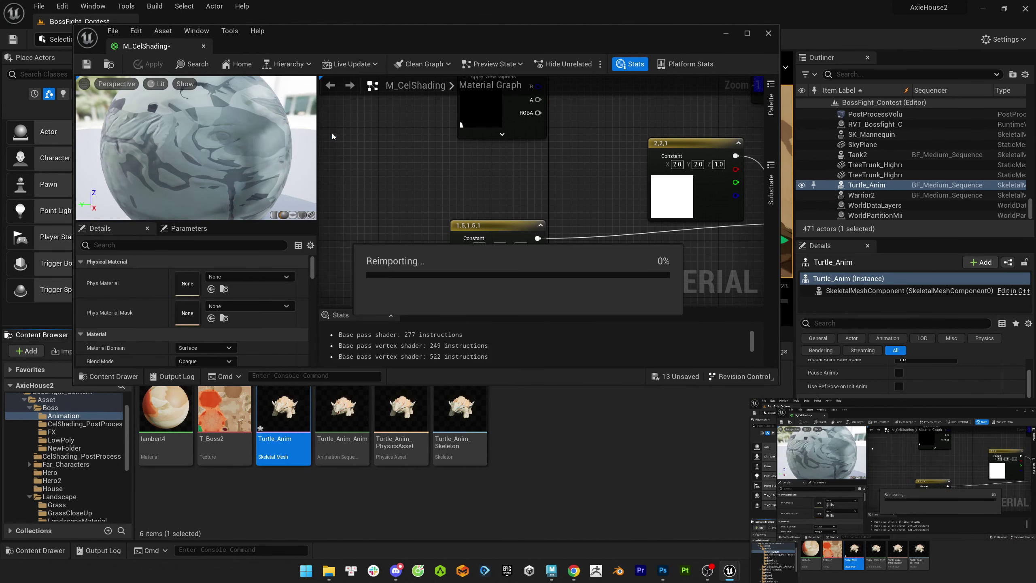
scroll(418, 206, down, 3)
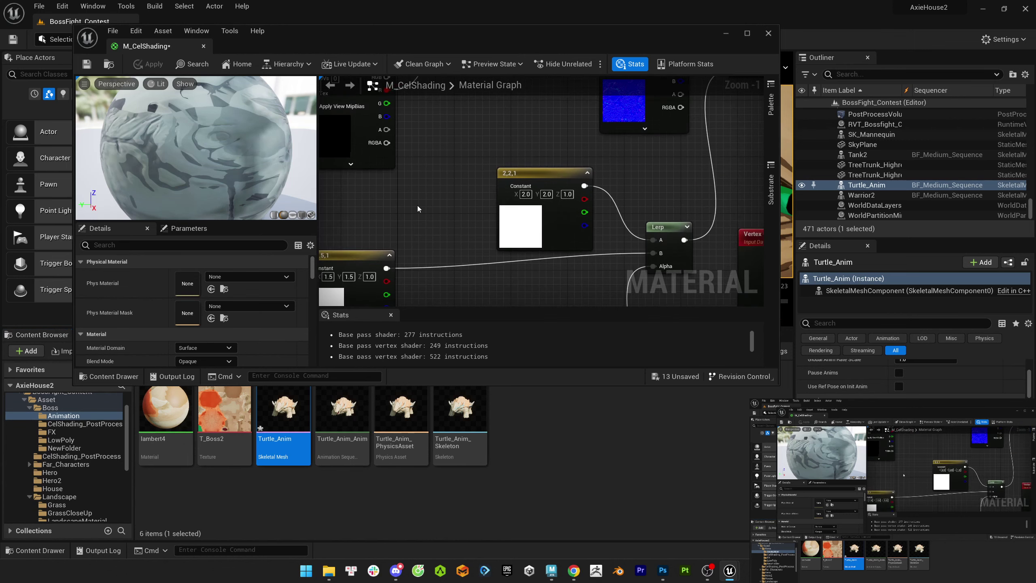
scroll(483, 202, up, 1)
- Set the 1.5,1.5,1 Constant to 1,1,1 and apply the material
drag(483, 203, 433, 203)
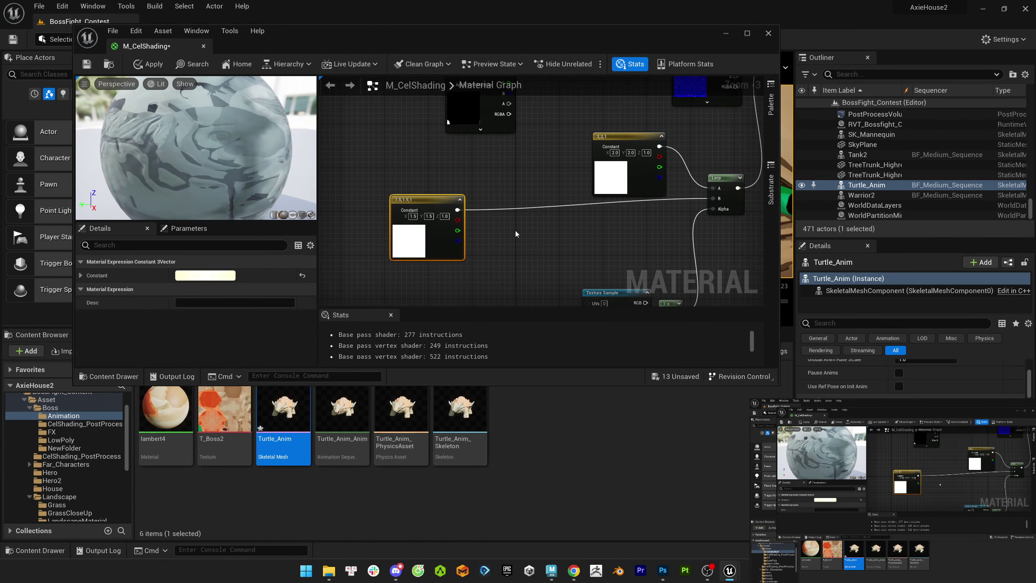
scroll(434, 231, up, 3)
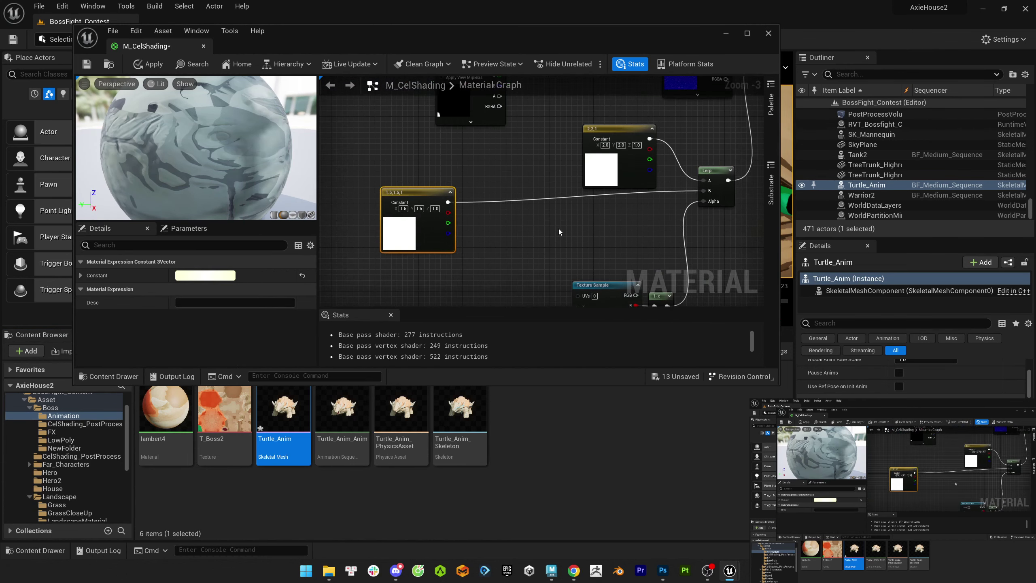
click(404, 209)
text(1)
key(Tab)
text(1)
click(522, 237)
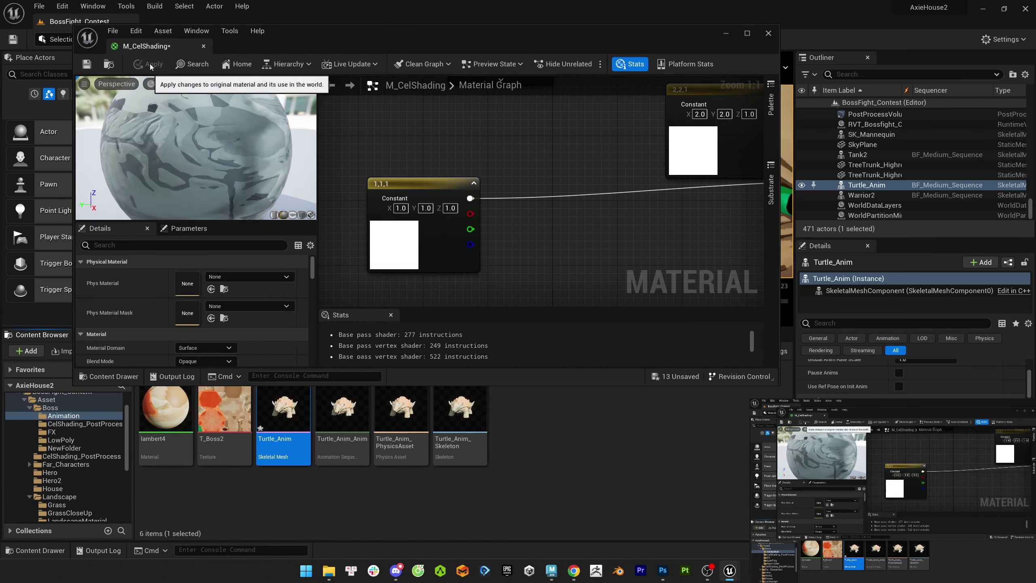
click(150, 63)
- Select the normal-map Texture Sample and browse to its texture in the LowPoly folder
scroll(518, 228, down, 4)
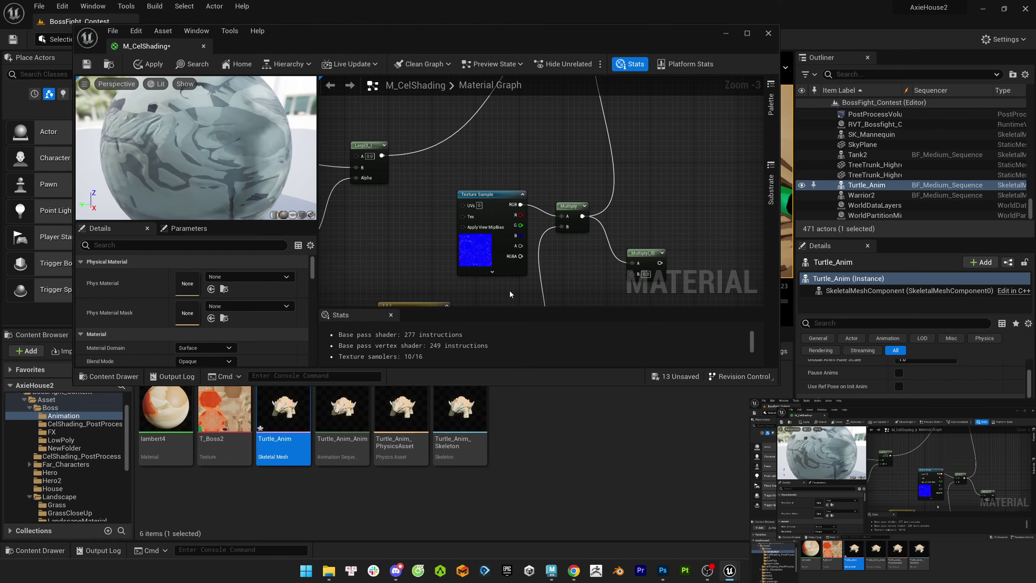
click(485, 250)
scroll(216, 343, down, 2)
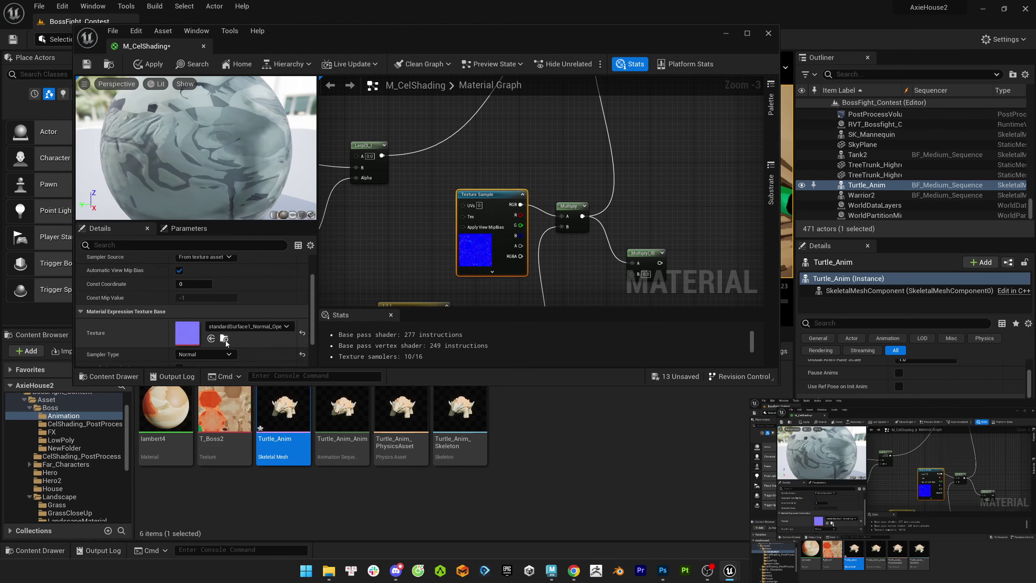
click(223, 338)
key(alt+Tab)
- Bring up the open normal-map document in Photoshop and add a new empty layer
key(alt+Tab)
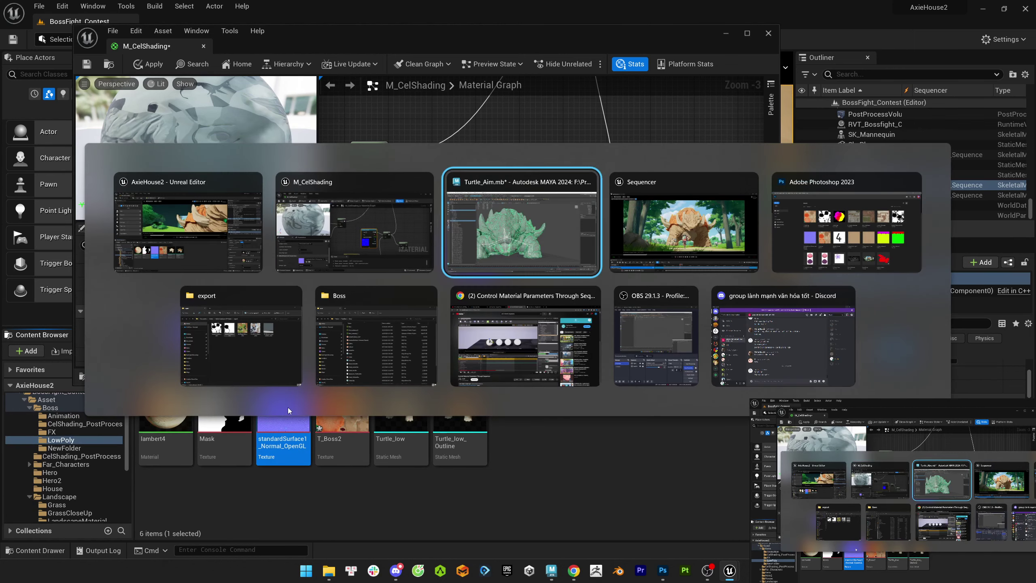
key(alt+Tab)
key(alt+Tab)
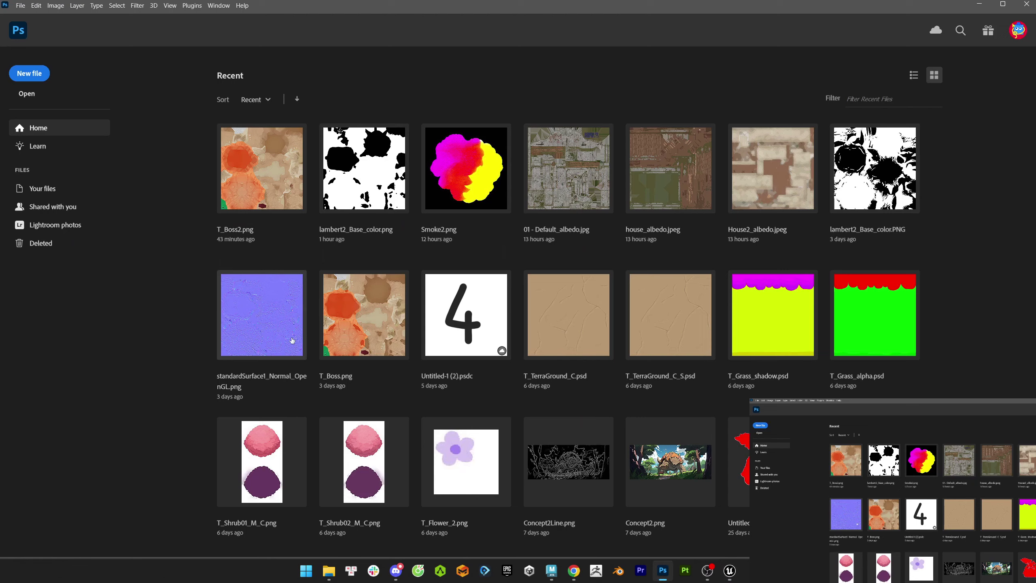
key(alt+Tab)
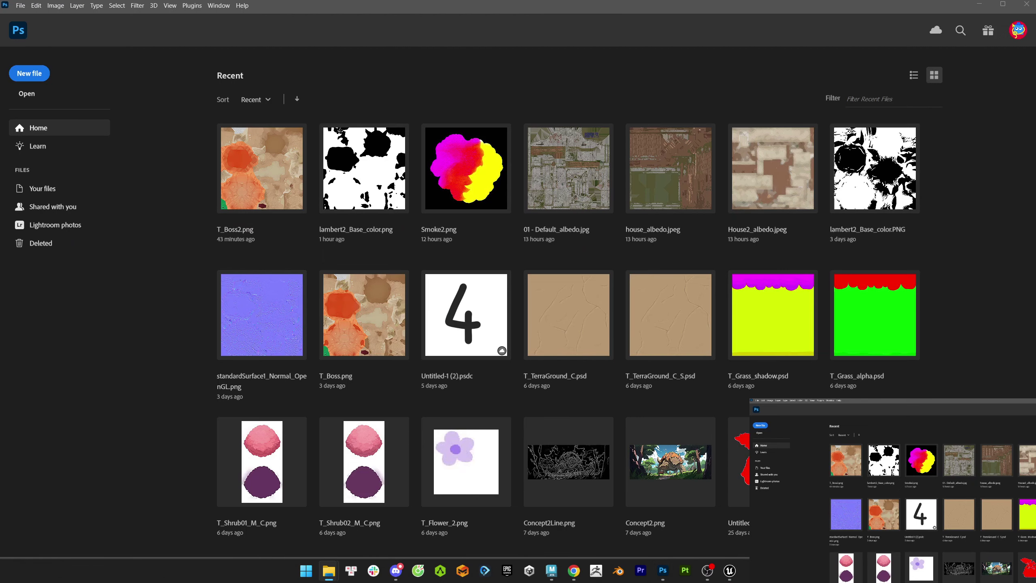
key(Escape)
key(alt+Tab)
key(alt+Tab)
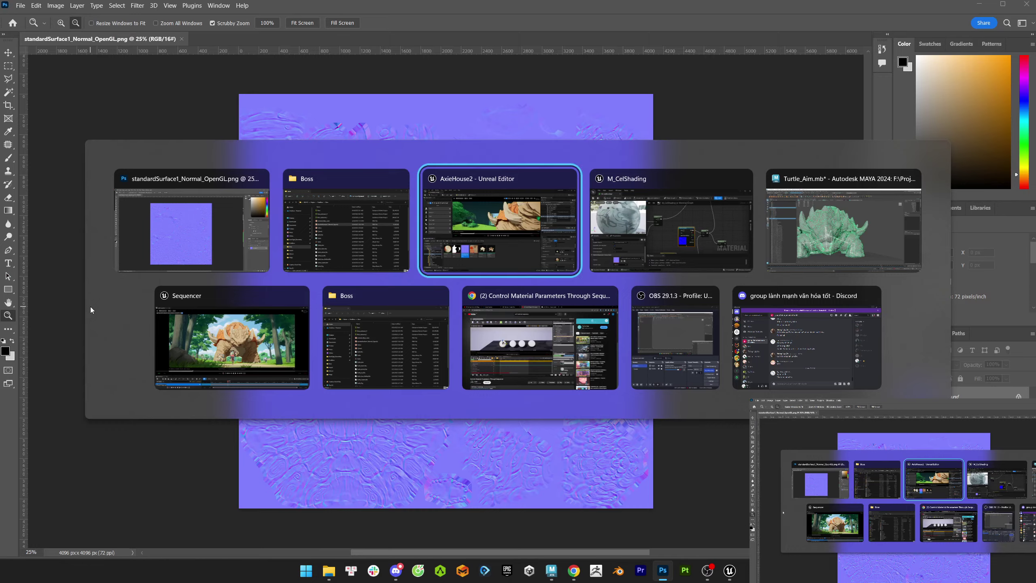
key(alt+Tab)
key(alt+Tab)
key(alt+Tab)
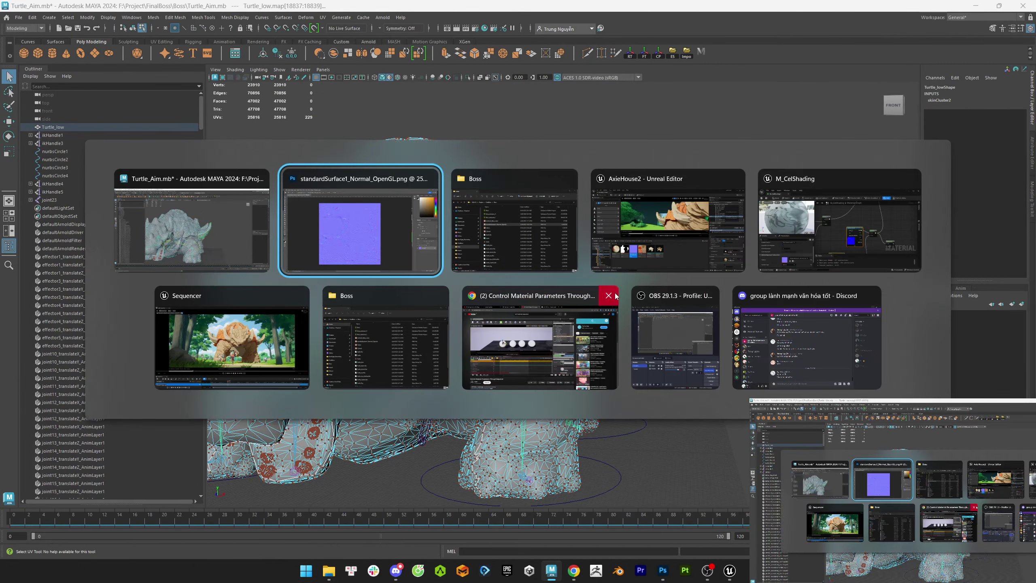
alt+scroll(478, 225, up, 5)
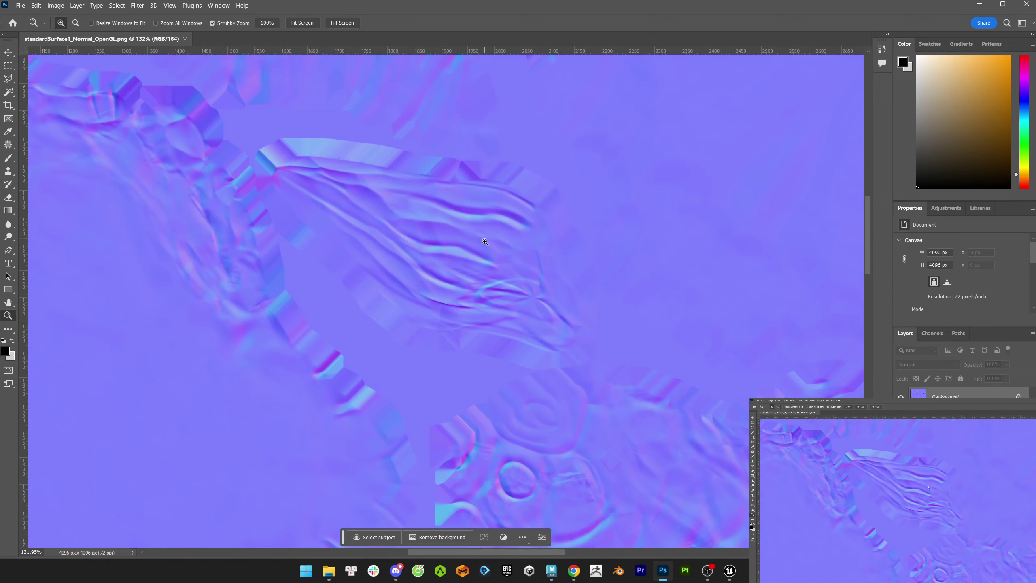
key(ctrl+shift+alt+n)
- Sample the flat purple with a 100% opacity brush and paint out the central ridges, finishing with a soft round tip
key(b)
right_click(534, 317)
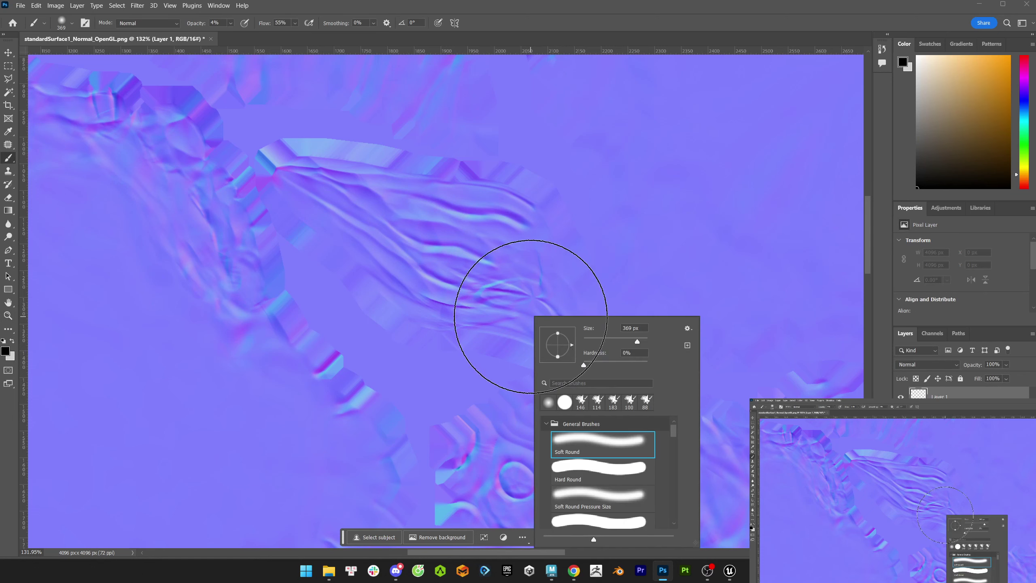
alt+click(468, 201)
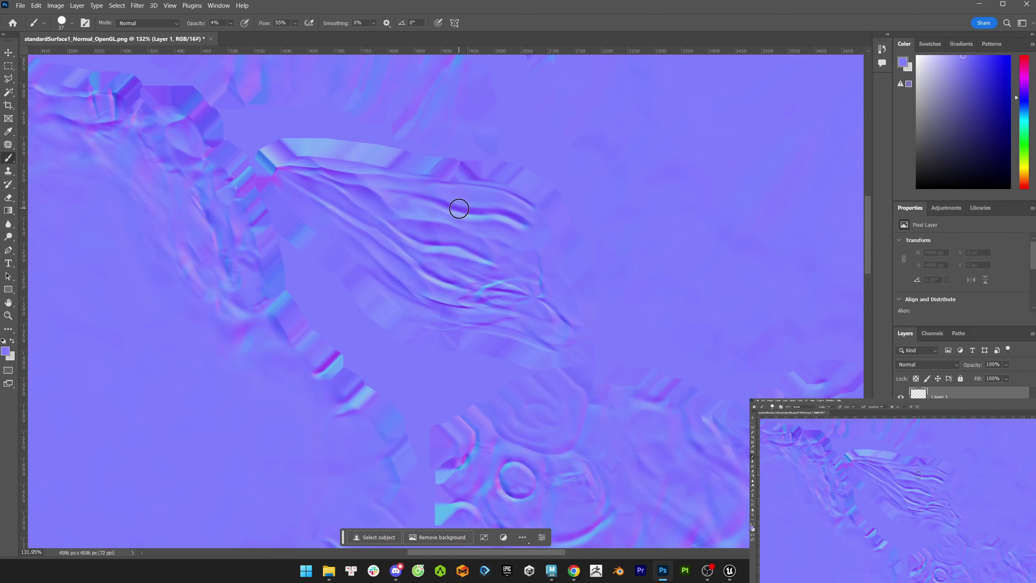
key(0)
drag(402, 196, 505, 213)
right_click(504, 213)
double_click(513, 309)
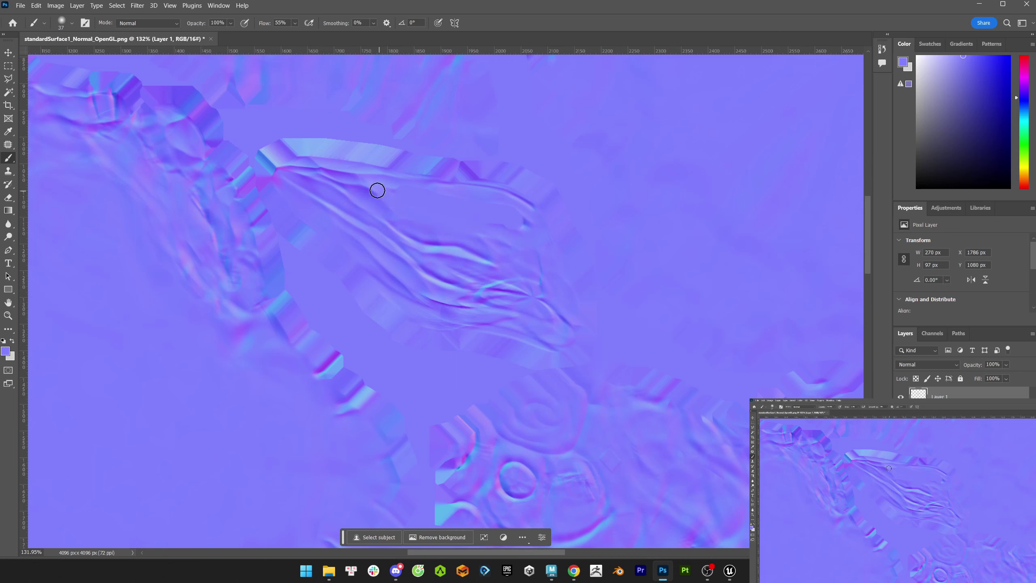
mouse_move(434, 237)
mouse_down()
mouse_move(502, 293)
mouse_move(469, 236)
mouse_up()
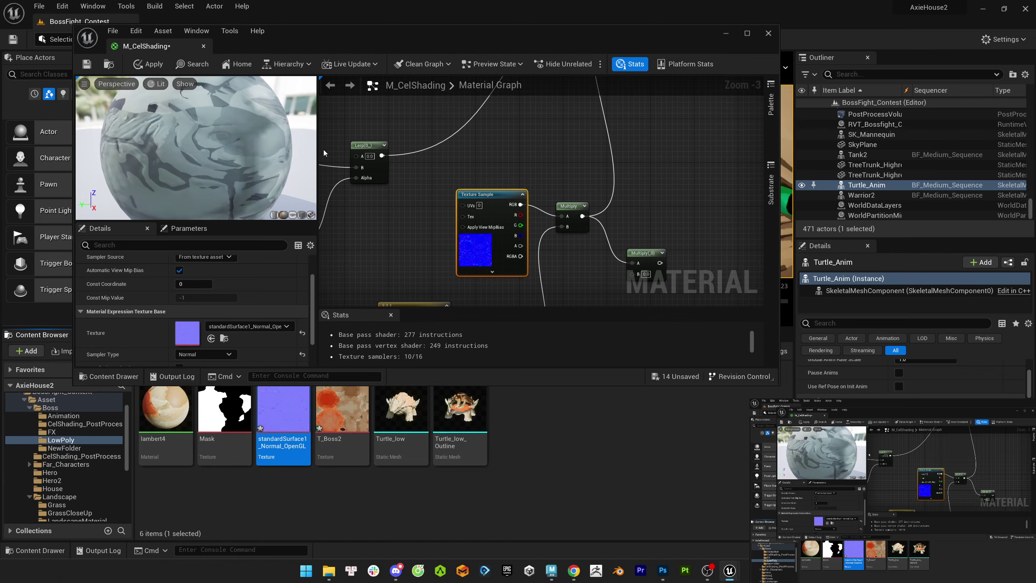
- Open standardSurface1_Normal_OpenGL from the Boss assets in Unreal's texture editor, comparing against the full map in Photoshop
click(50, 407)
click(672, 414)
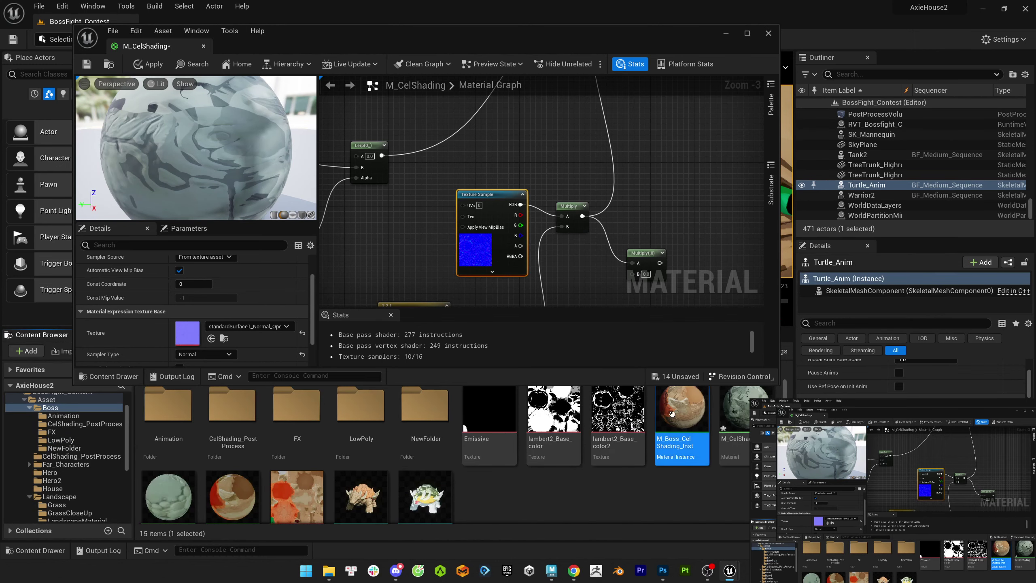
click(224, 338)
double_click(299, 413)
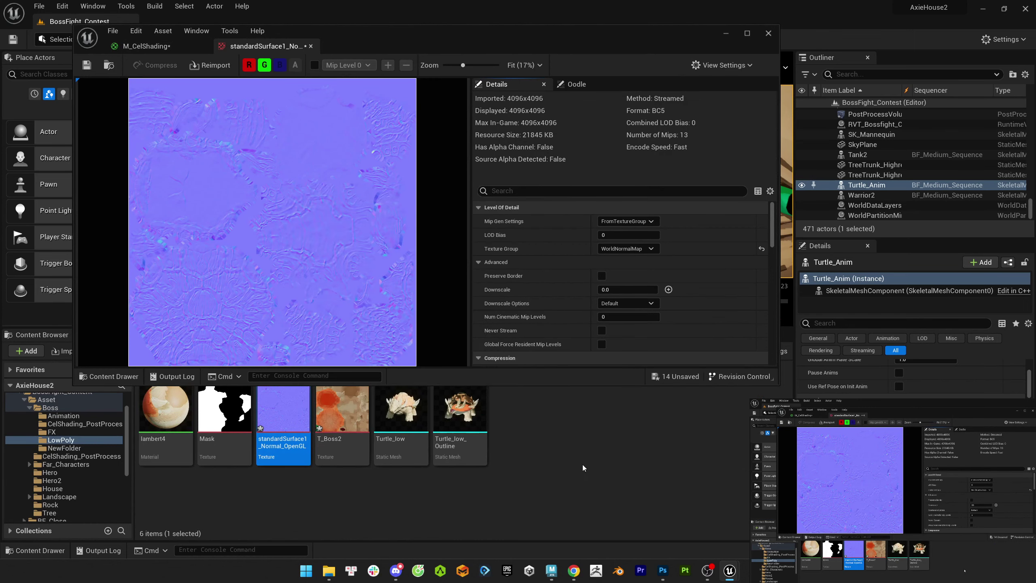
key(alt+Tab)
drag(458, 319, 425, 325)
key(alt+Tab)
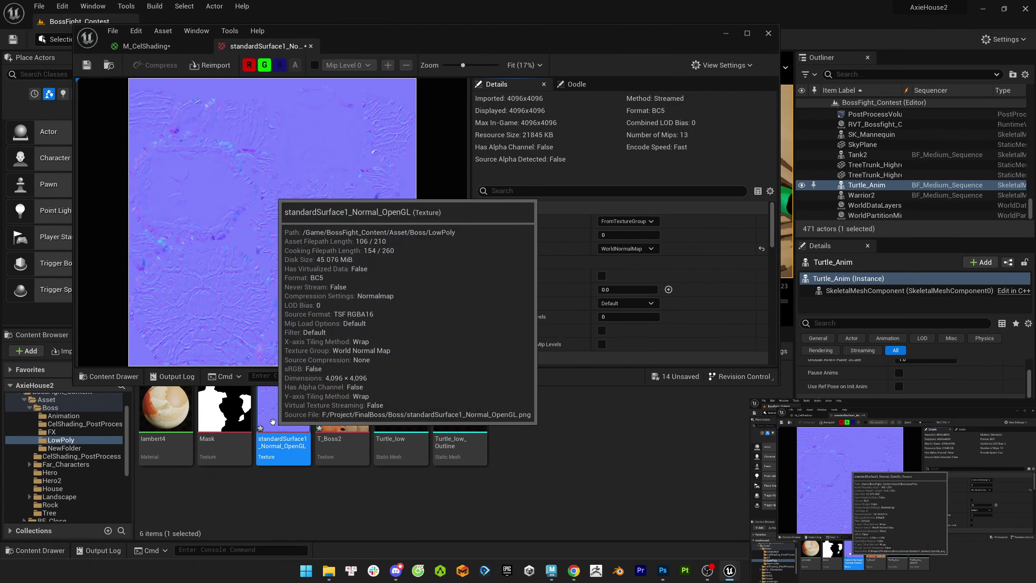
- Save the repainted map over standardSurface1_Normal_OpenGL.png and return to Unreal
key(alt+Tab)
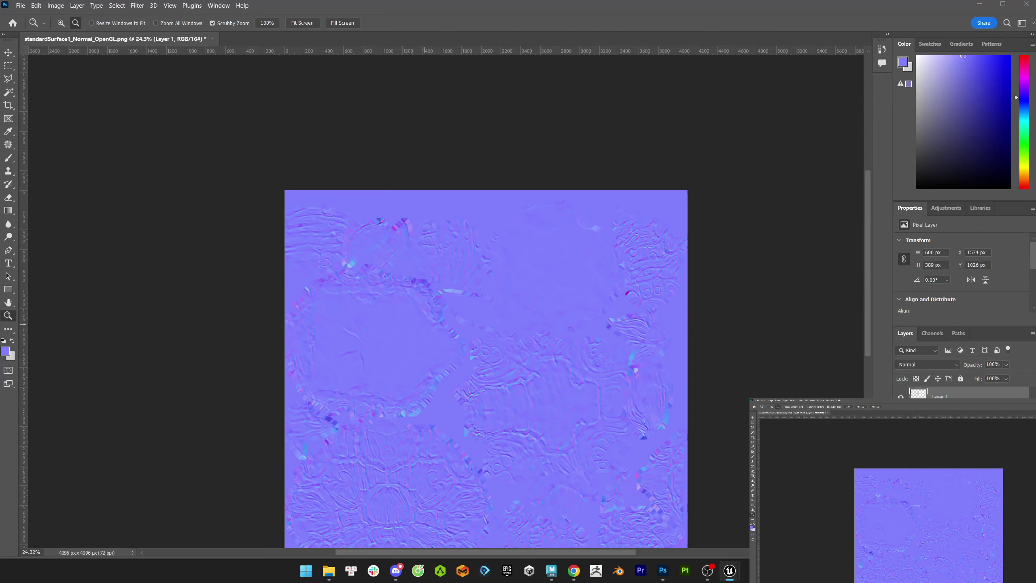
key(ctrl+s)
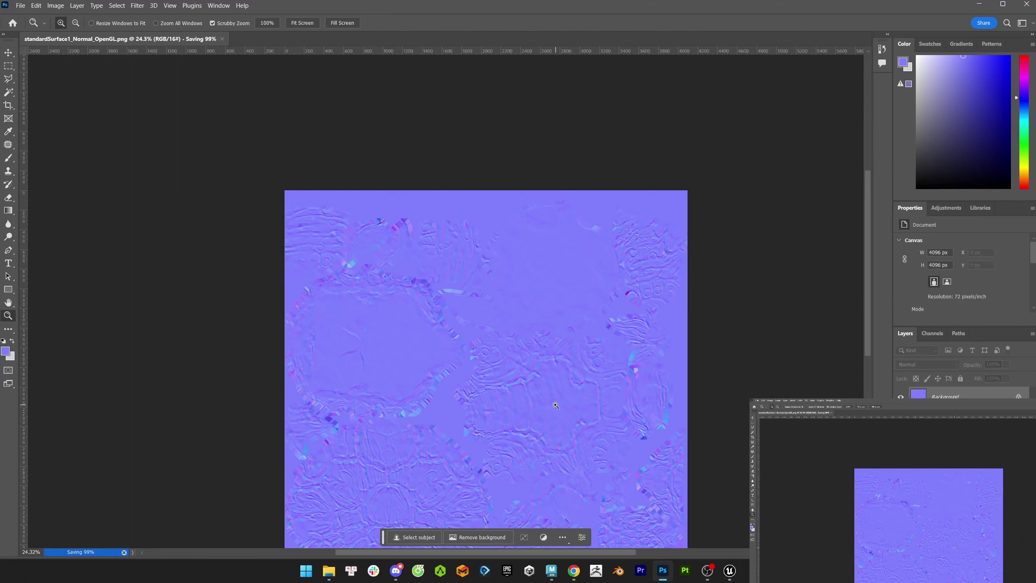
key(alt+Tab)
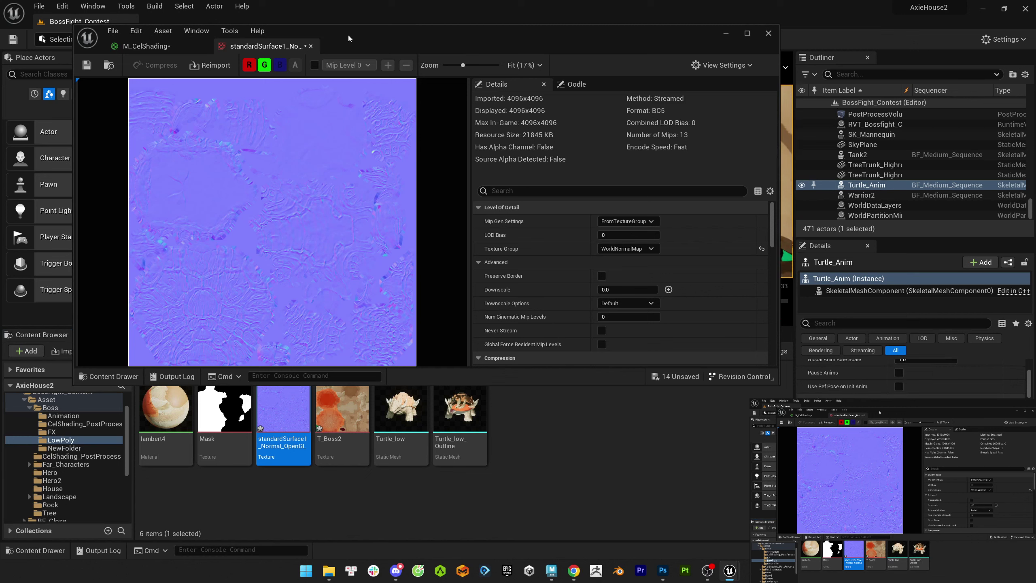
- Save the updated texture asset, then close the texture and cel-shading material editors, applying changes
key(ctrl+s)
click(536, 312)
click(310, 46)
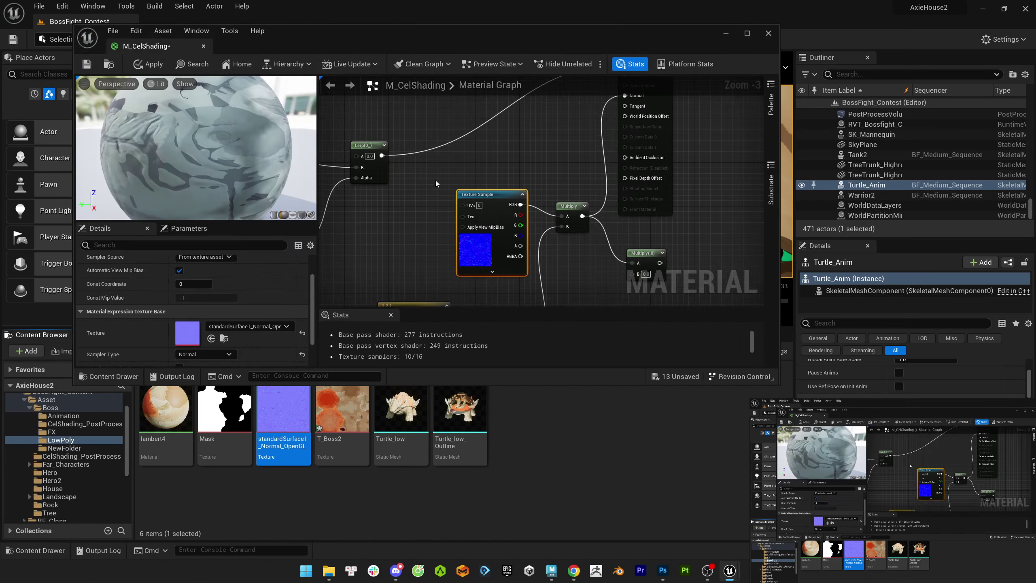
scroll(436, 180, down, 4)
click(203, 46)
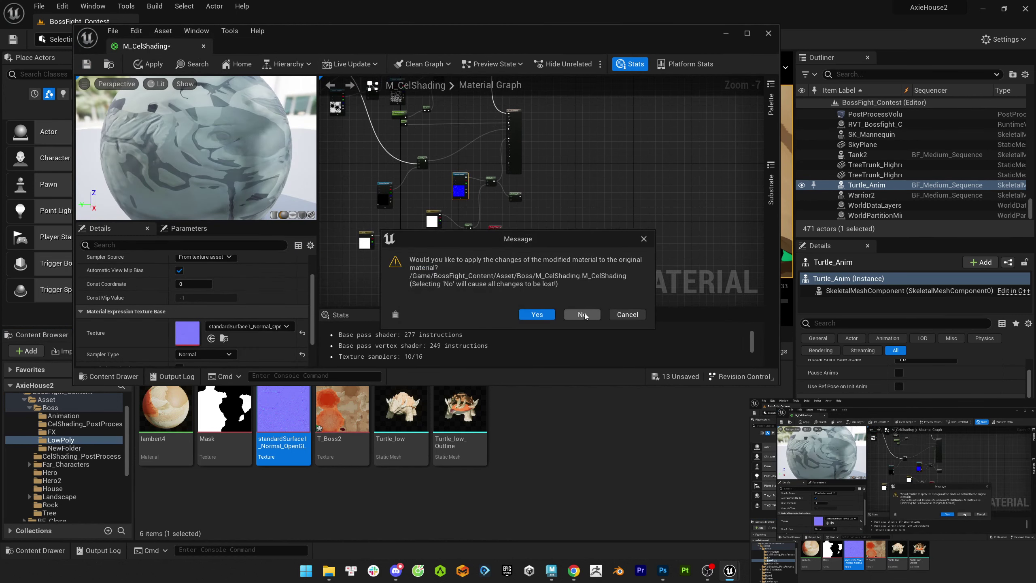
click(537, 314)
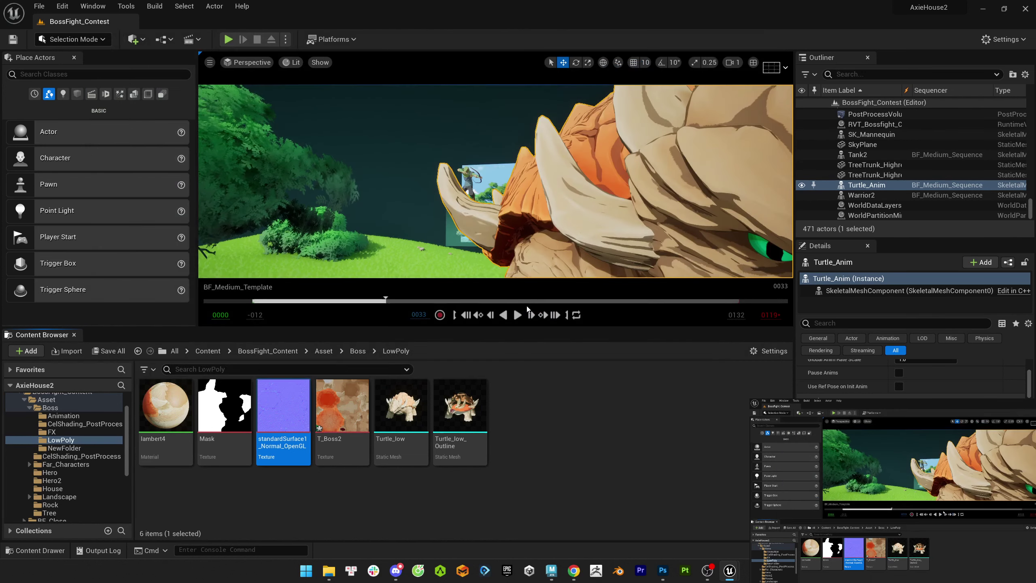
- Save the modified T_Boss2 assets, open the Boss folder and play the turtle boss sequence
click(342, 408)
key(ctrl+s)
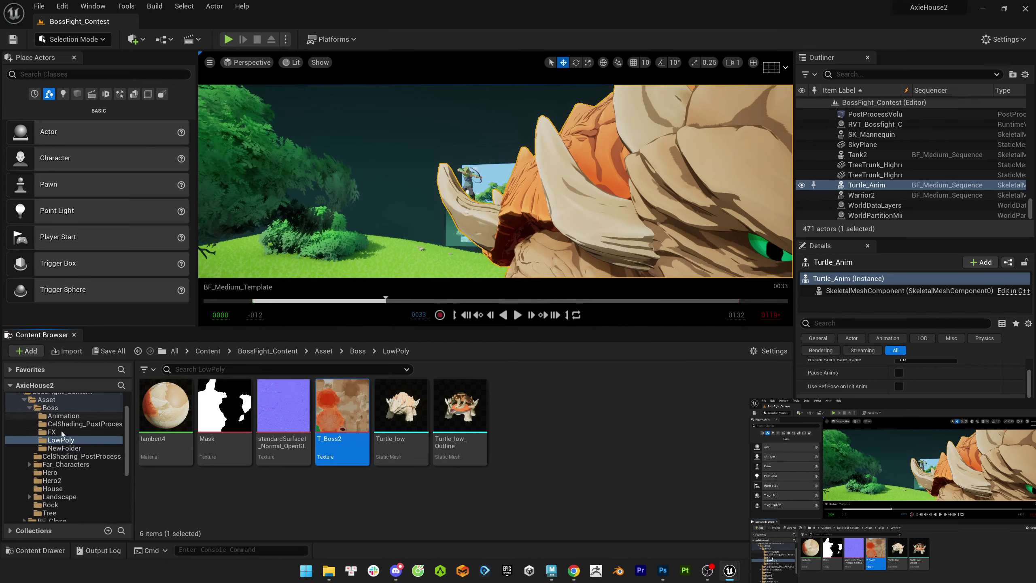
click(82, 424)
click(63, 440)
click(50, 408)
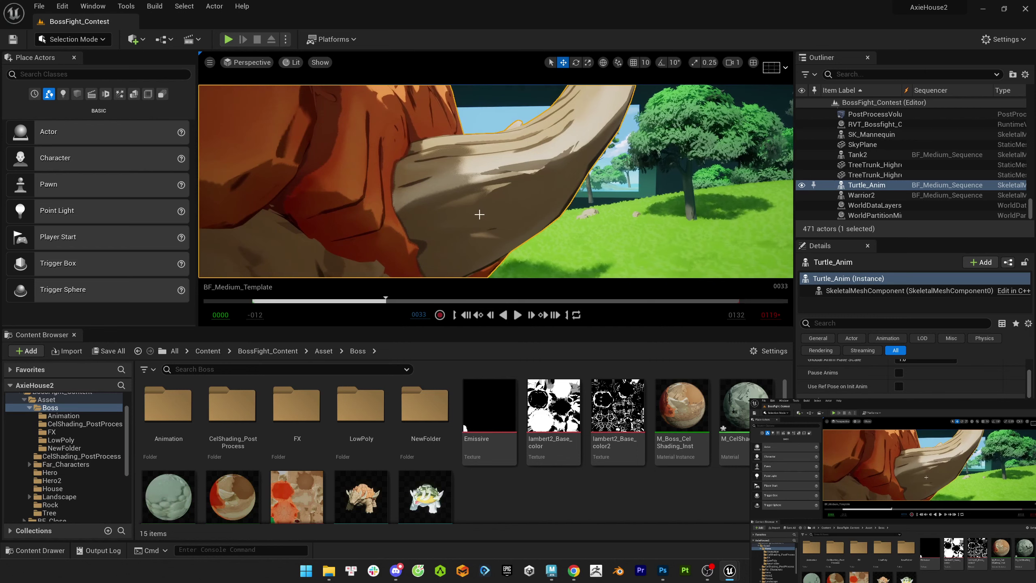
key(space)
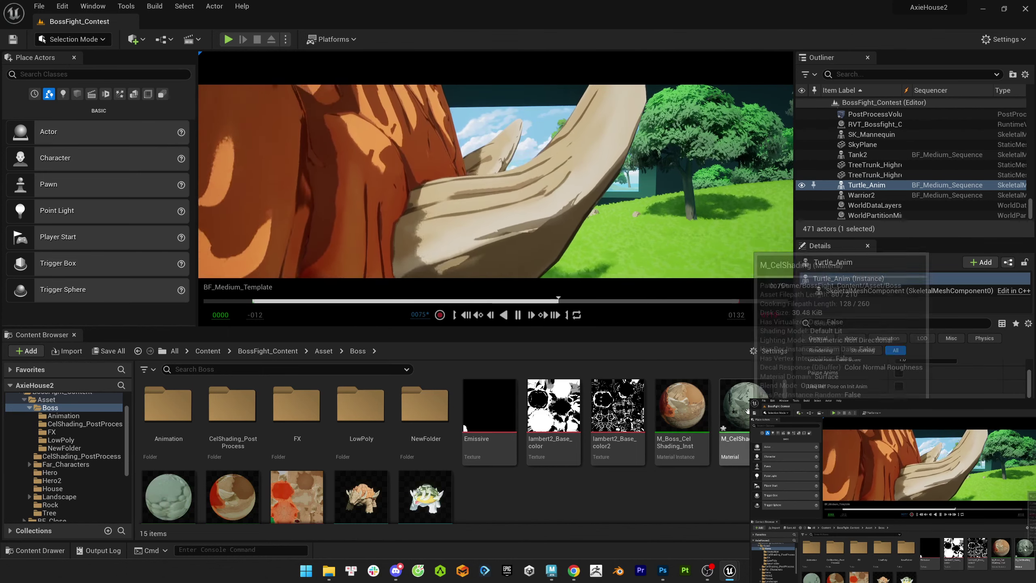
- Reload M_CelShading from disk via Asset Actions and replay the turtle sequence
right_click(734, 412)
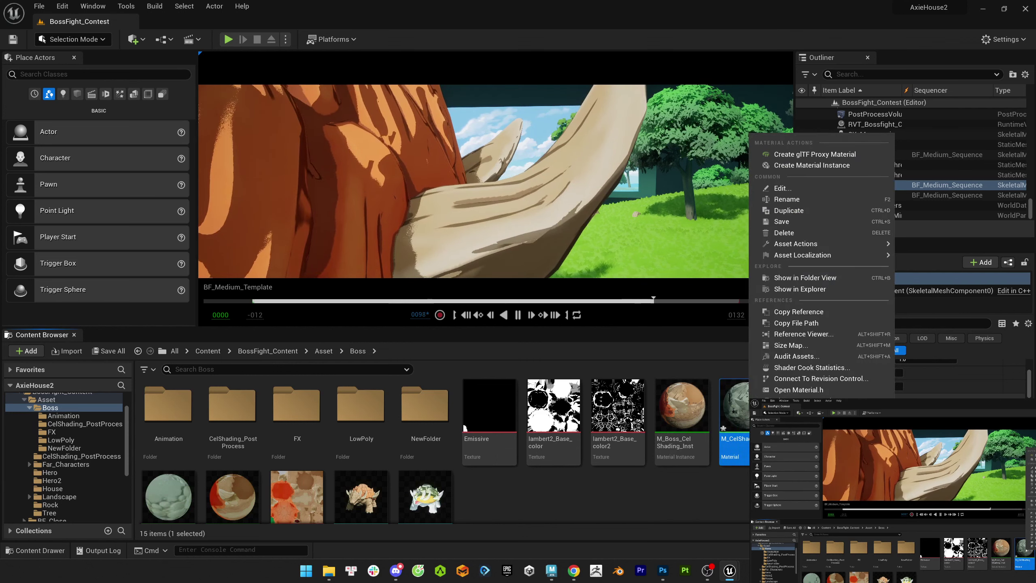
right_click(753, 412)
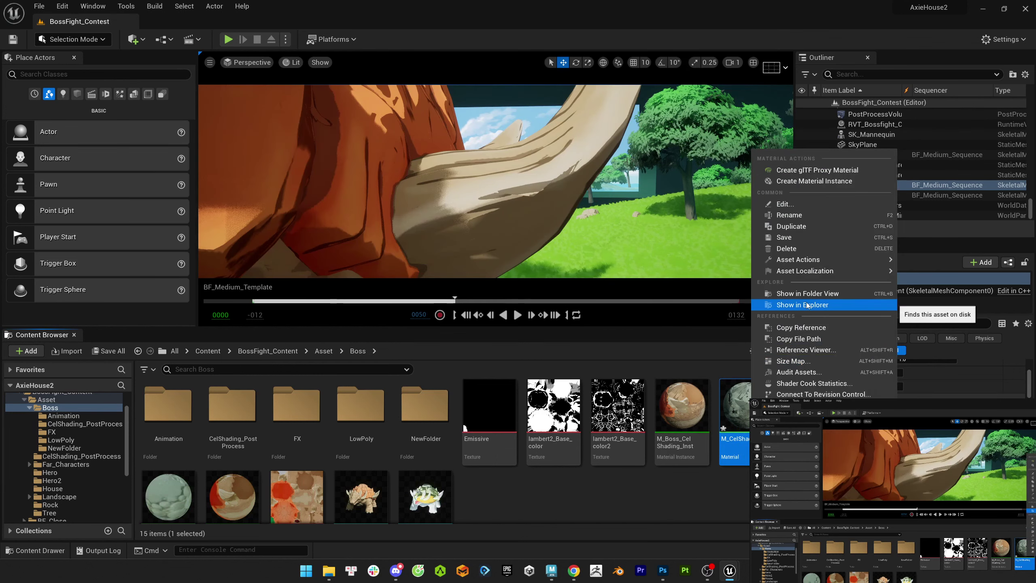
mouse_move(823, 266)
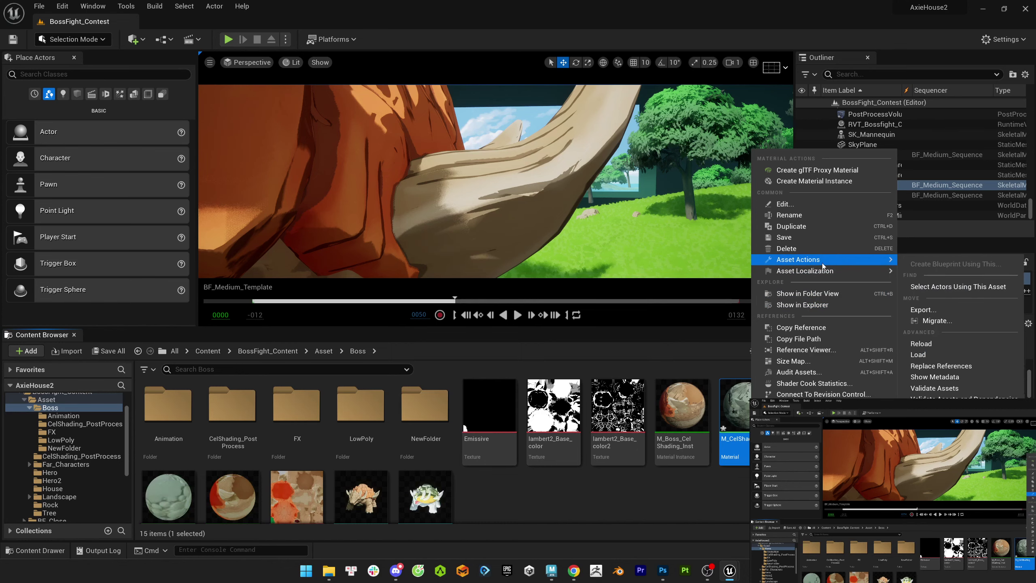
click(921, 344)
click(597, 312)
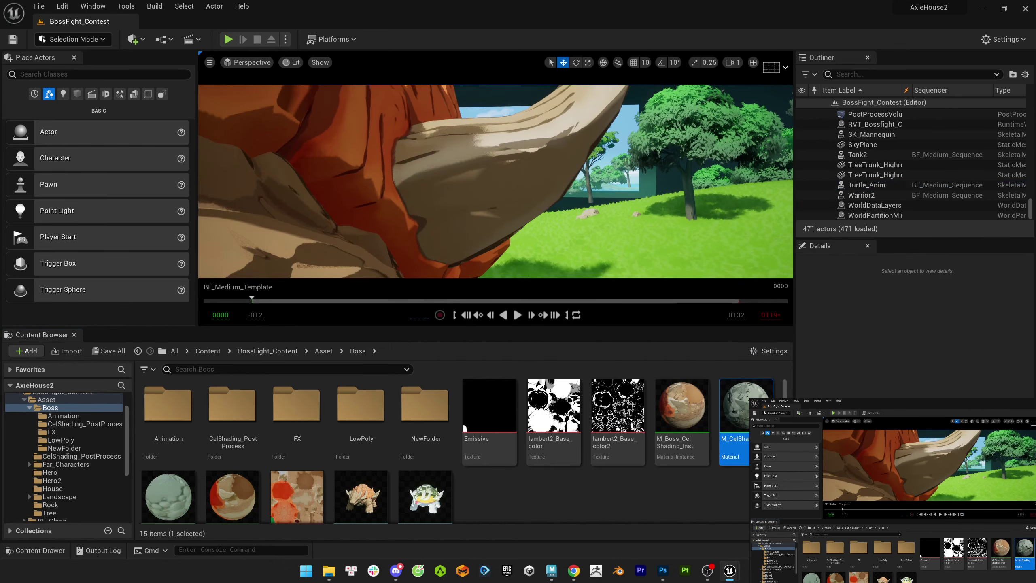
key(space)
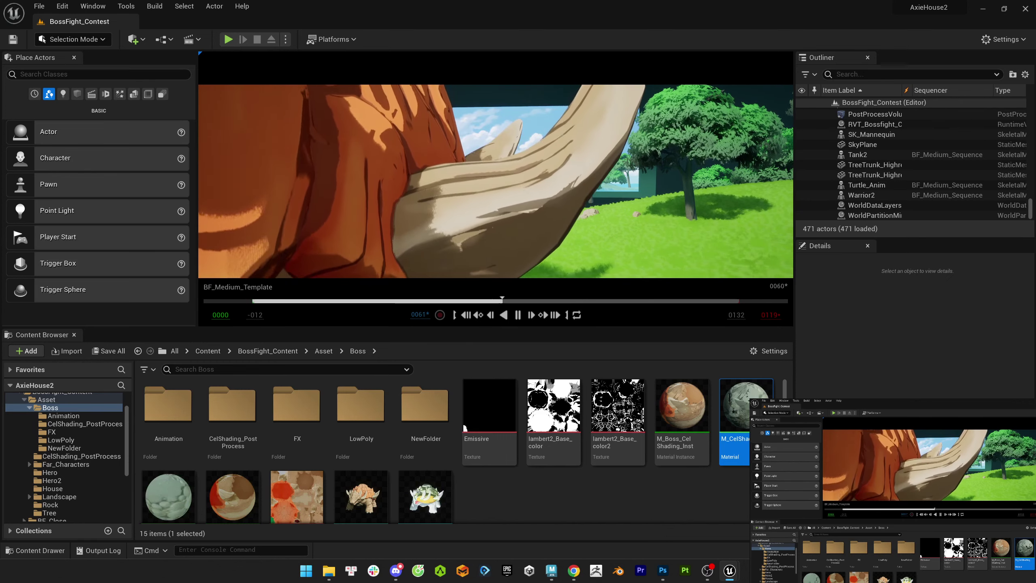
key(alt+Tab)
- Open T_Boss2.png from Photoshop's recent files and zoom in to inspect it
key(ctrl+w)
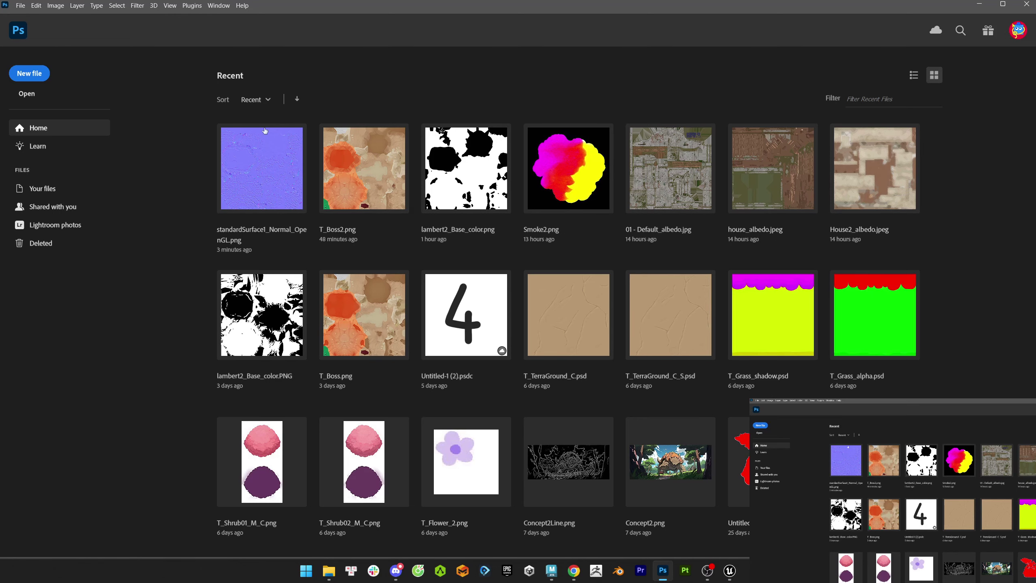
click(379, 194)
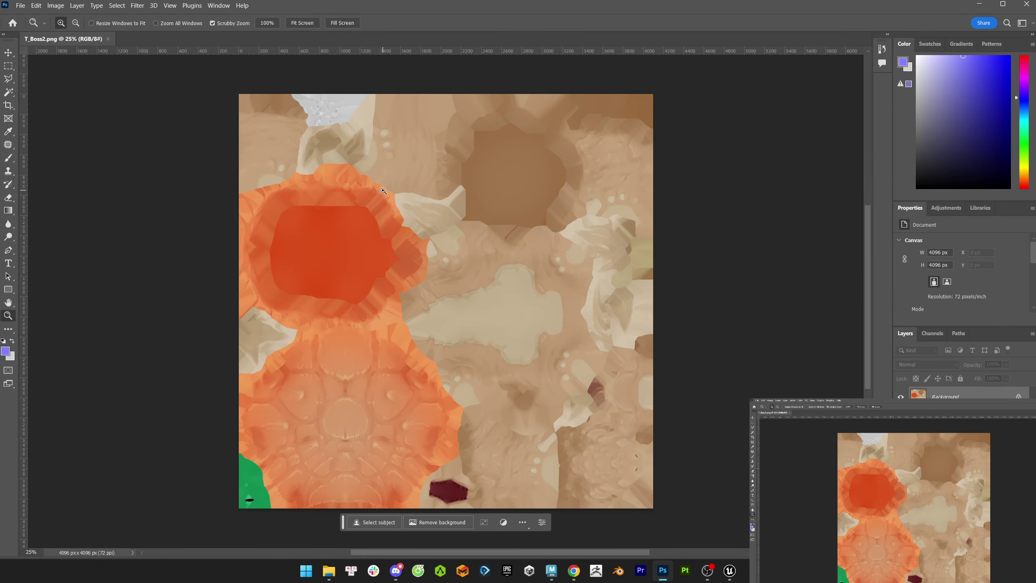
key(alt+Tab)
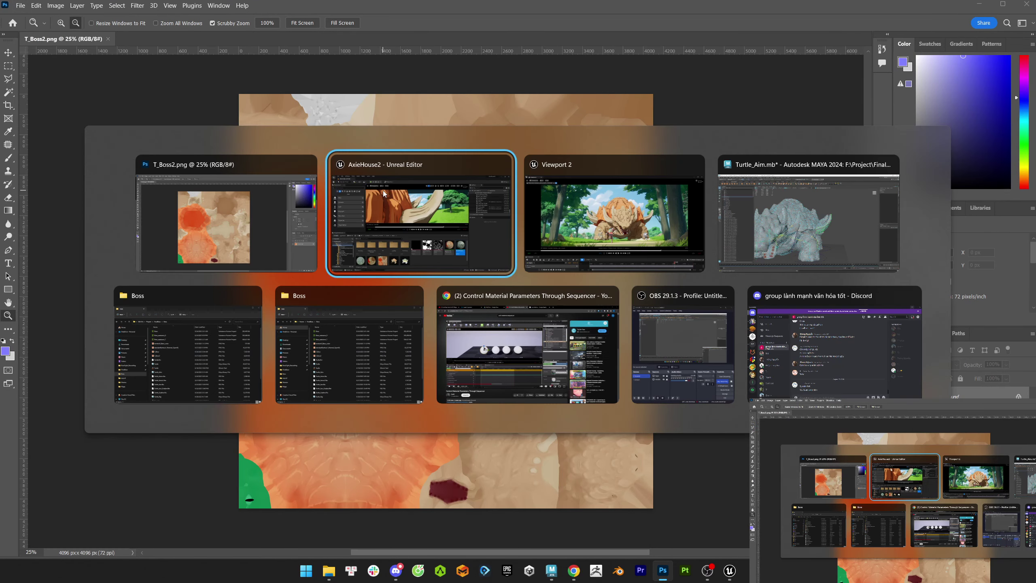
key(alt+Tab)
key(alt+Tab)
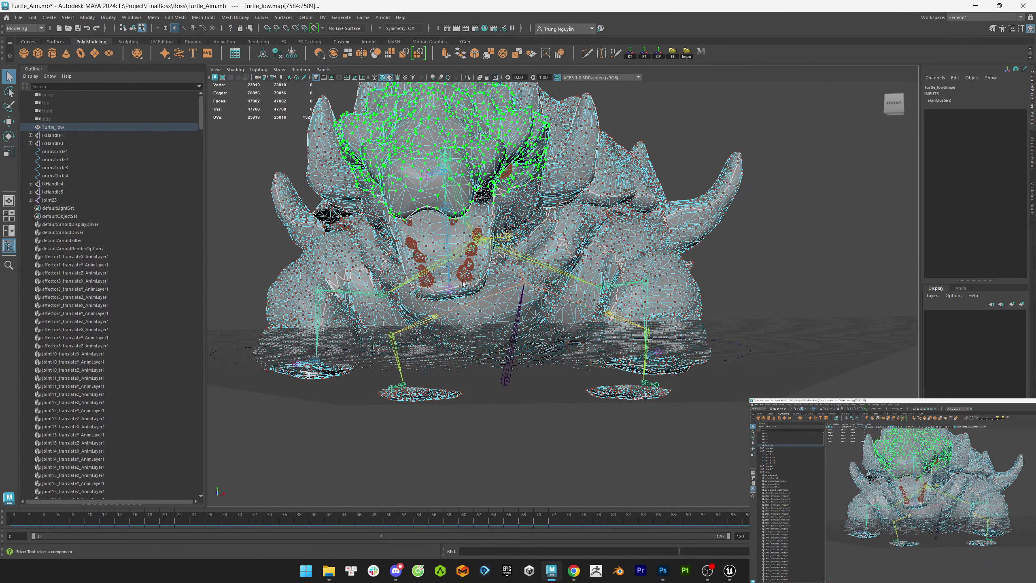
key(alt+Tab)
mouse_move(651, 469)
mouse_down()
mouse_move(689, 468)
mouse_move(669, 468)
mouse_up()
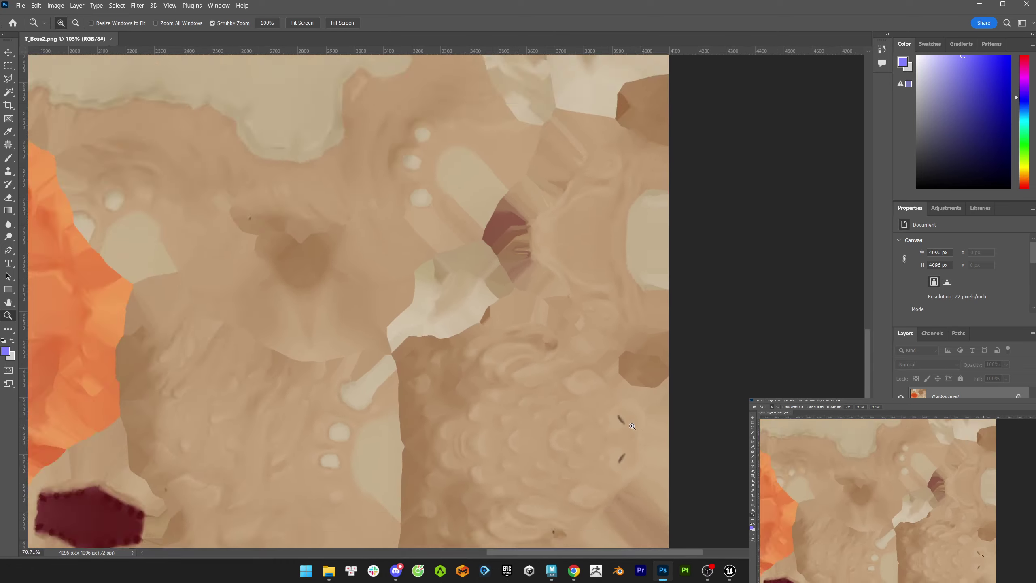
- Return to Unreal and open the lambert2_Base_color texture
key(alt+Tab)
click(628, 246)
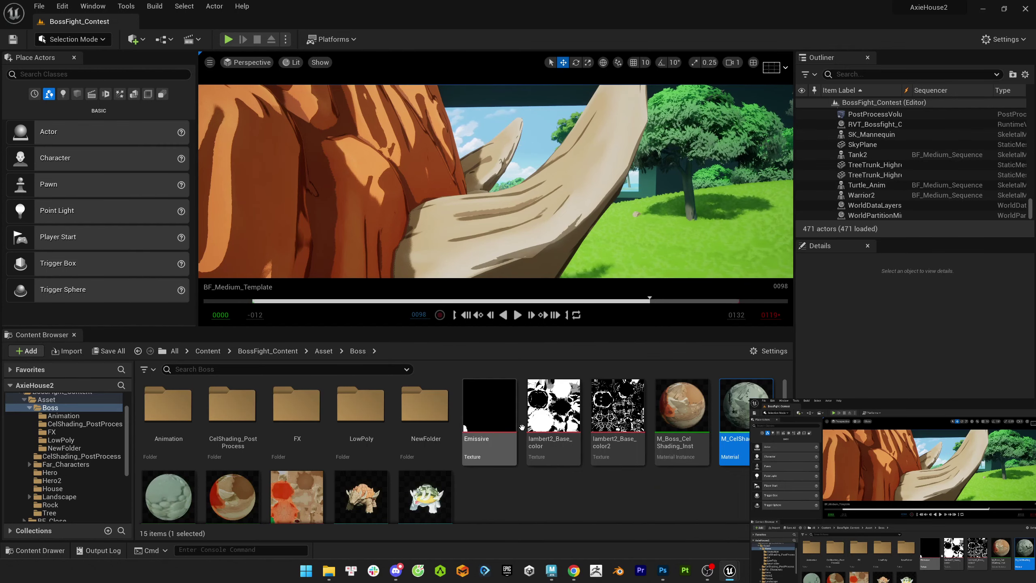
double_click(561, 410)
- Close the texture viewer and export lambert2_Base_color over the existing file in FinalBoss\Boss
click(204, 46)
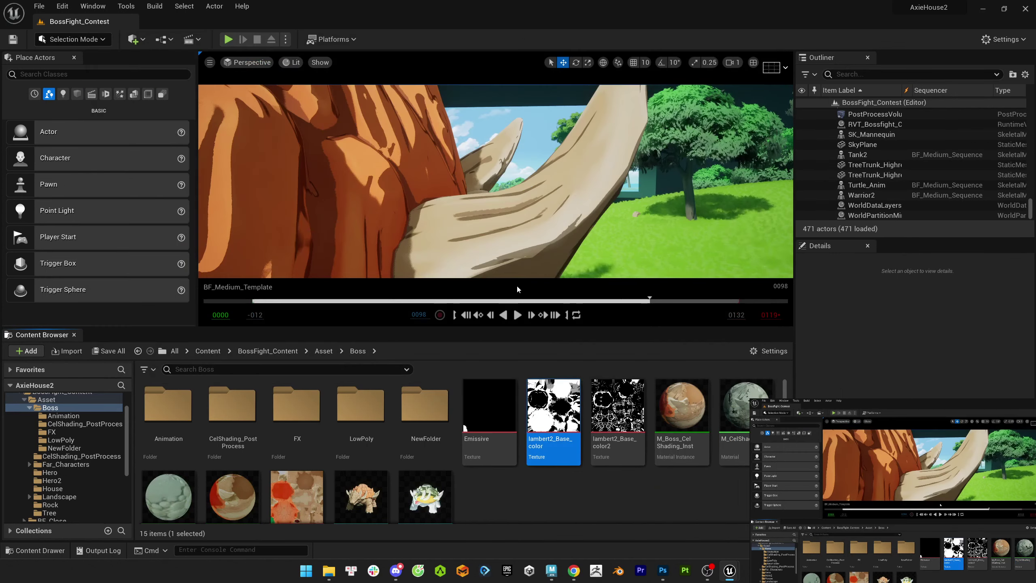
right_click(555, 409)
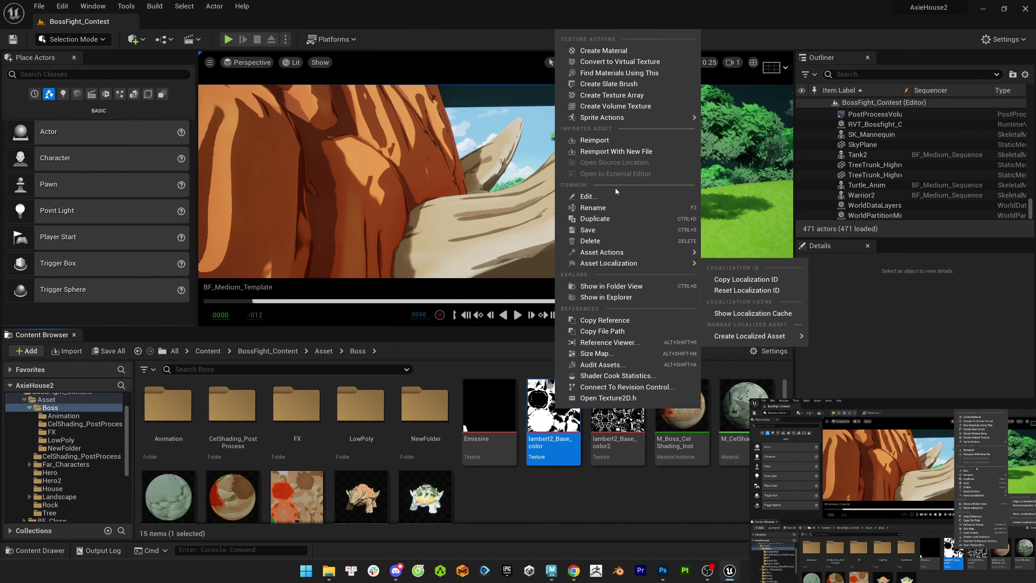
mouse_move(686, 252)
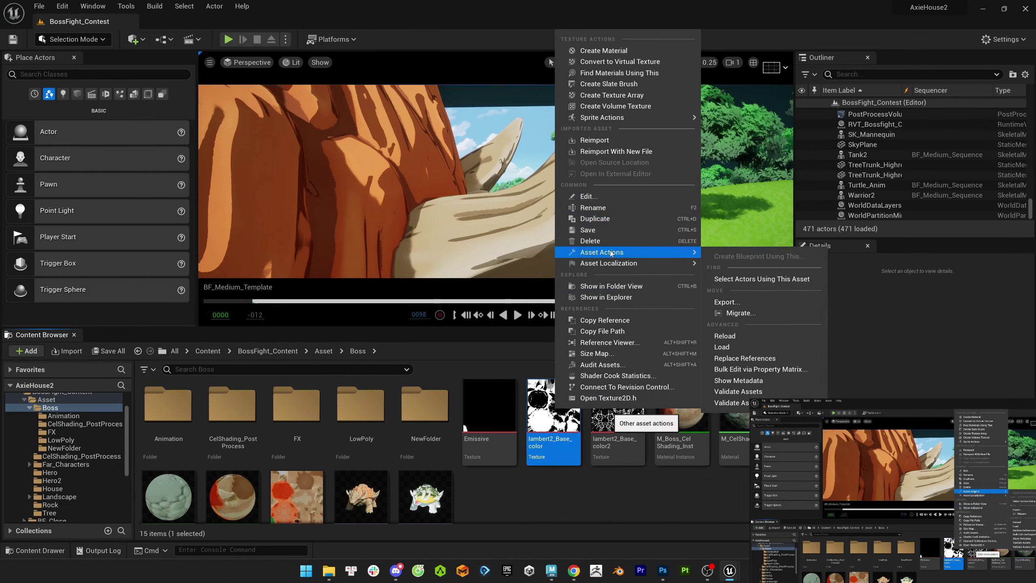
click(733, 302)
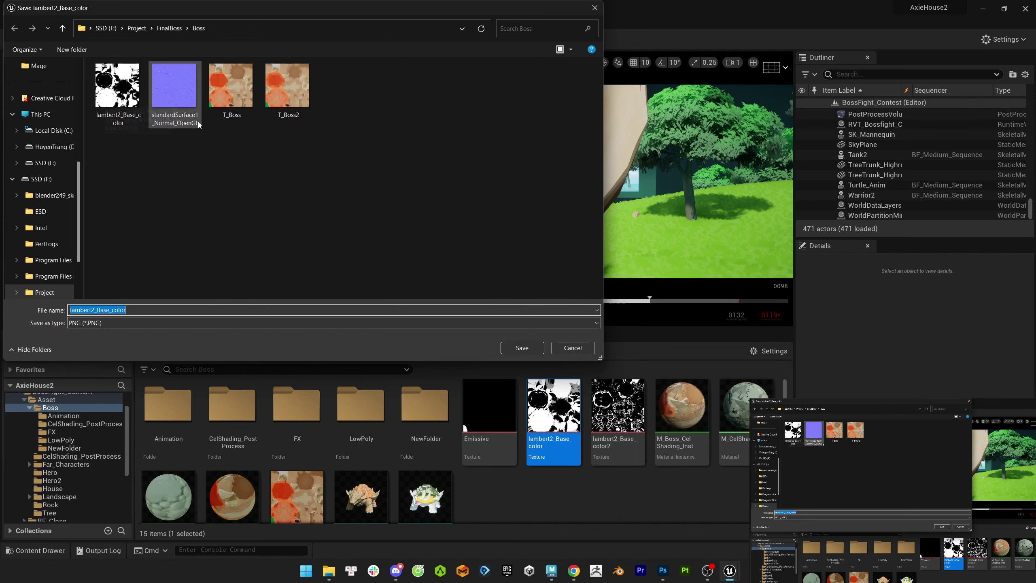
click(115, 96)
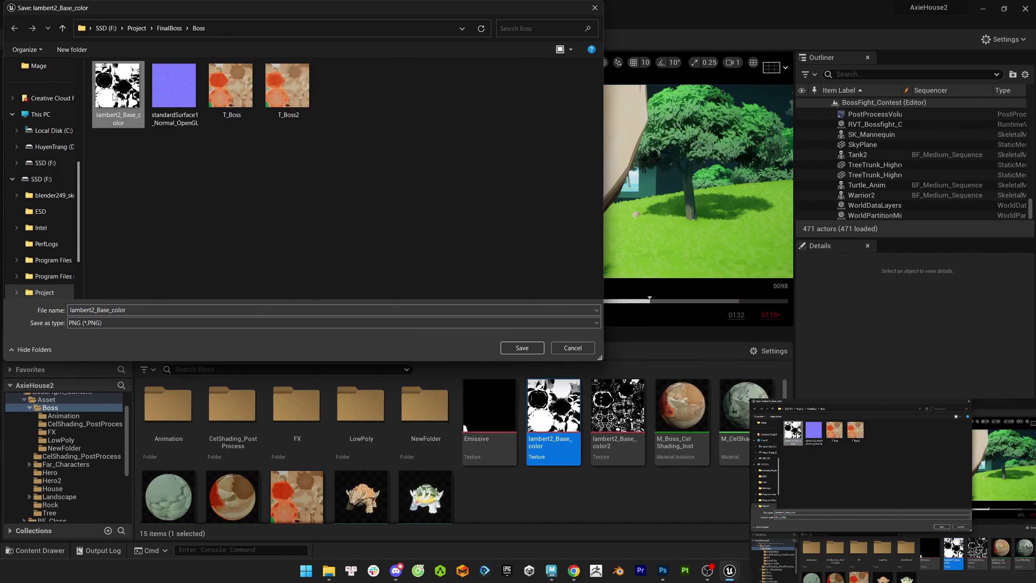
- Confirm the PNG overwrite, then paint white along the mask's right edge on a new layer
key(y)
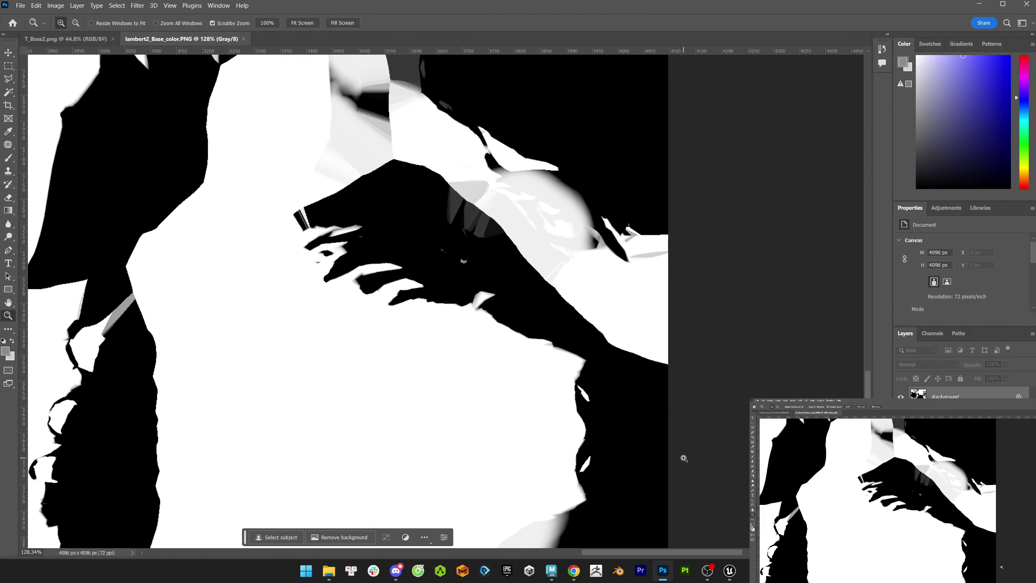
key(ctrl+shift+alt+n)
key(b)
right_click(639, 356)
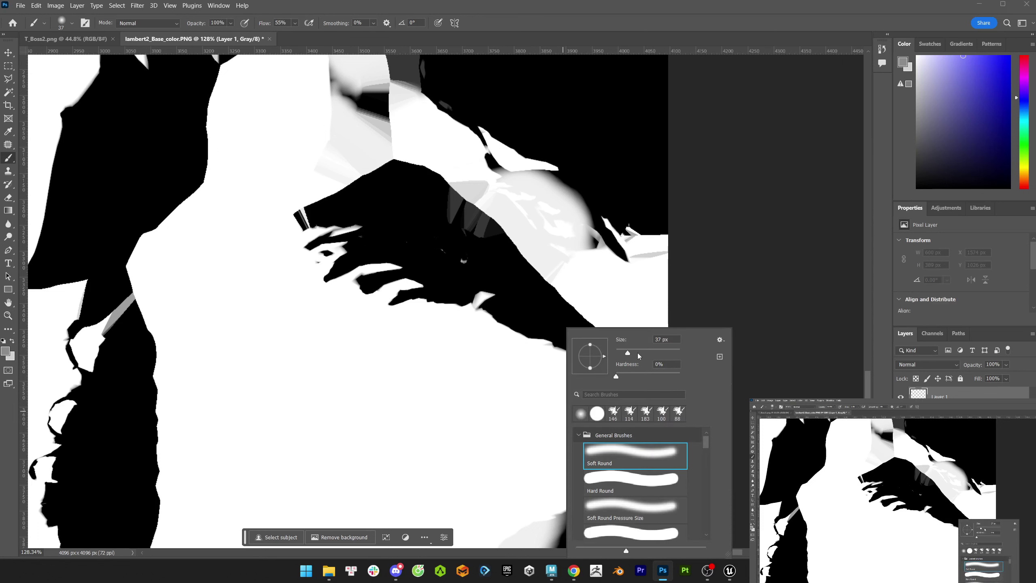
click(549, 383)
drag(562, 375, 566, 482)
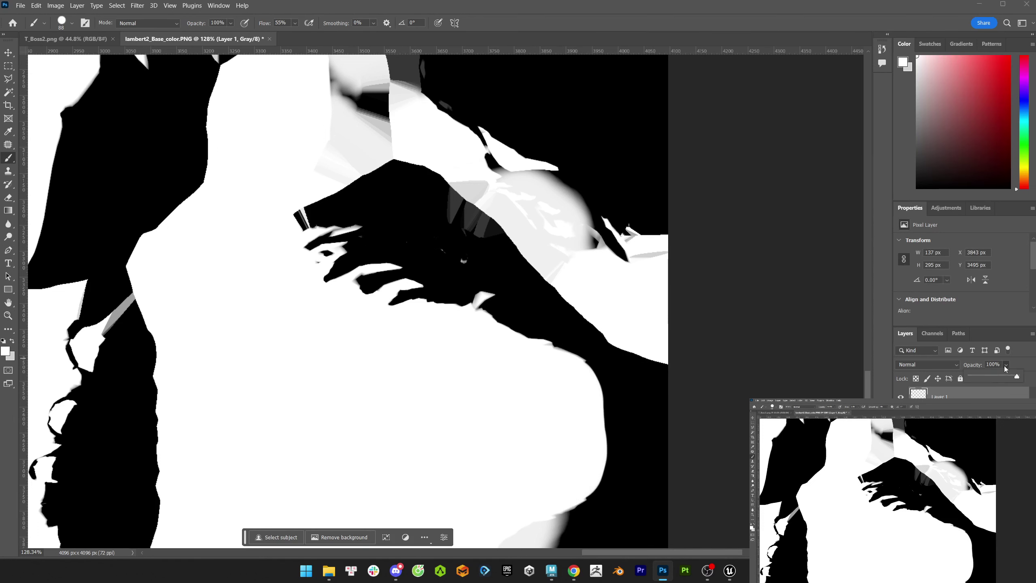
- Lower the painted layer to 54% opacity and save the mask PNG
drag(986, 380, 997, 378)
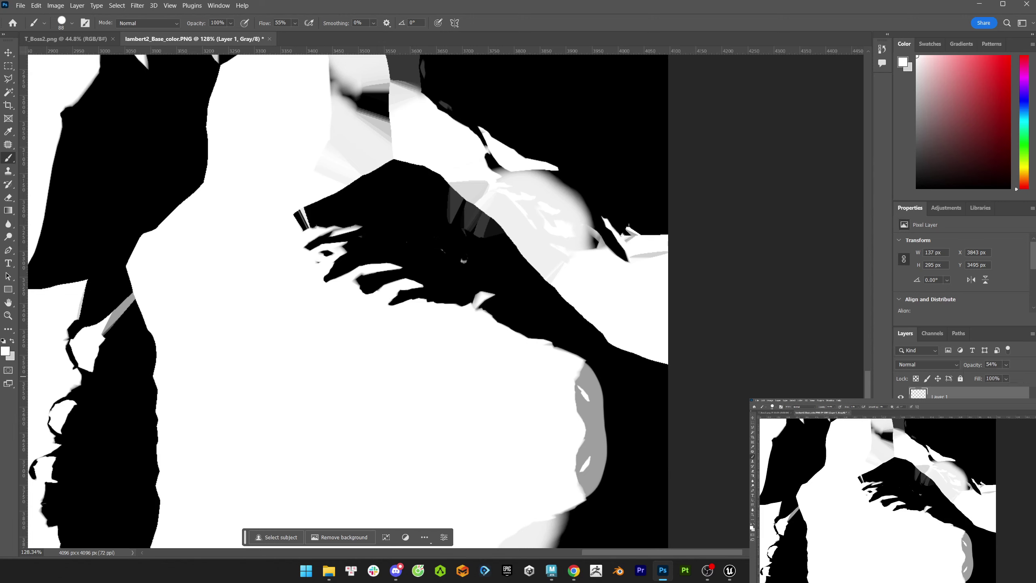
key(F12)
key(alt+Tab)
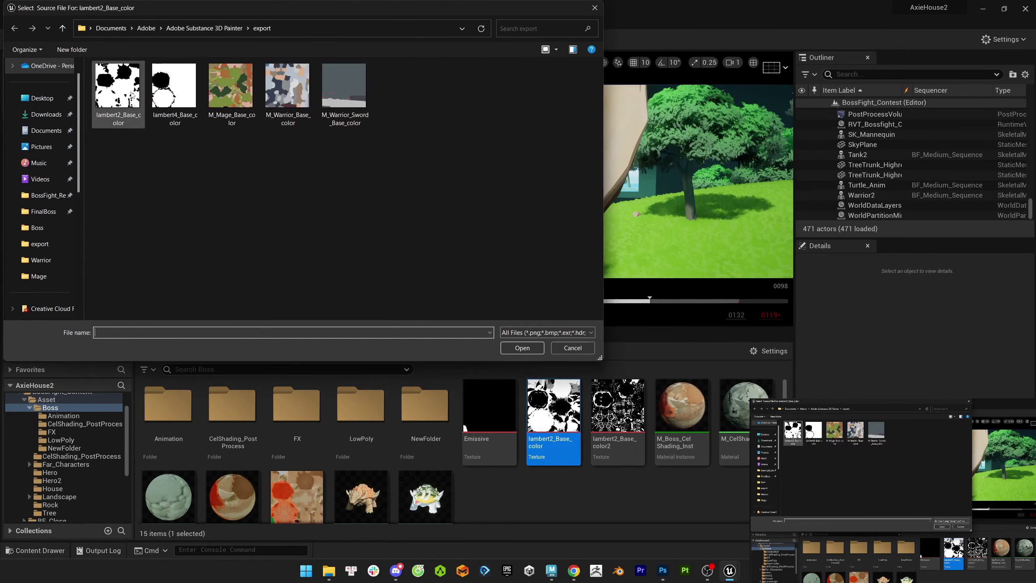
- Reimport lambert2_Base_color from the saved PNG and reload the texture asset
double_click(118, 90)
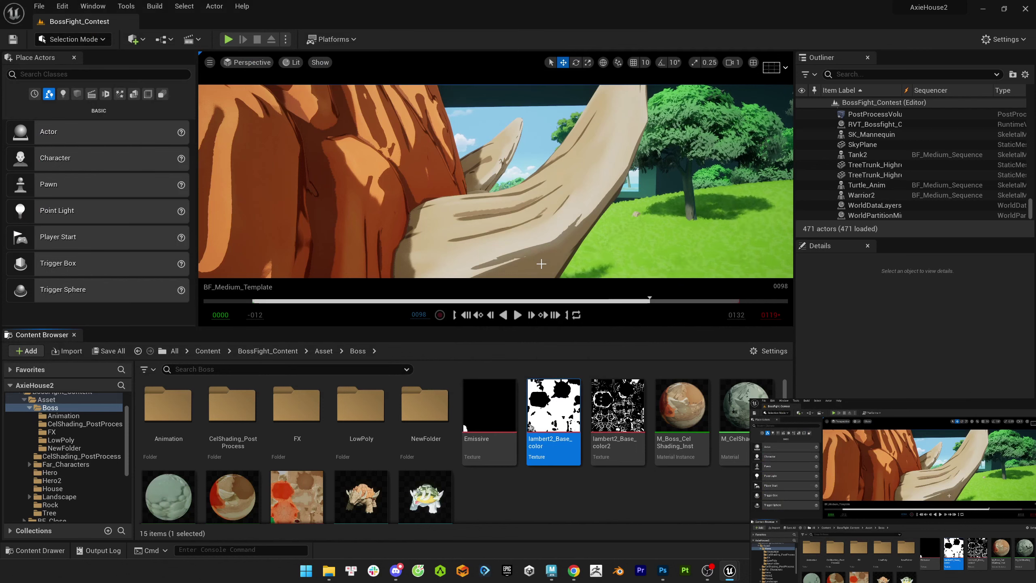
right_click(541, 267)
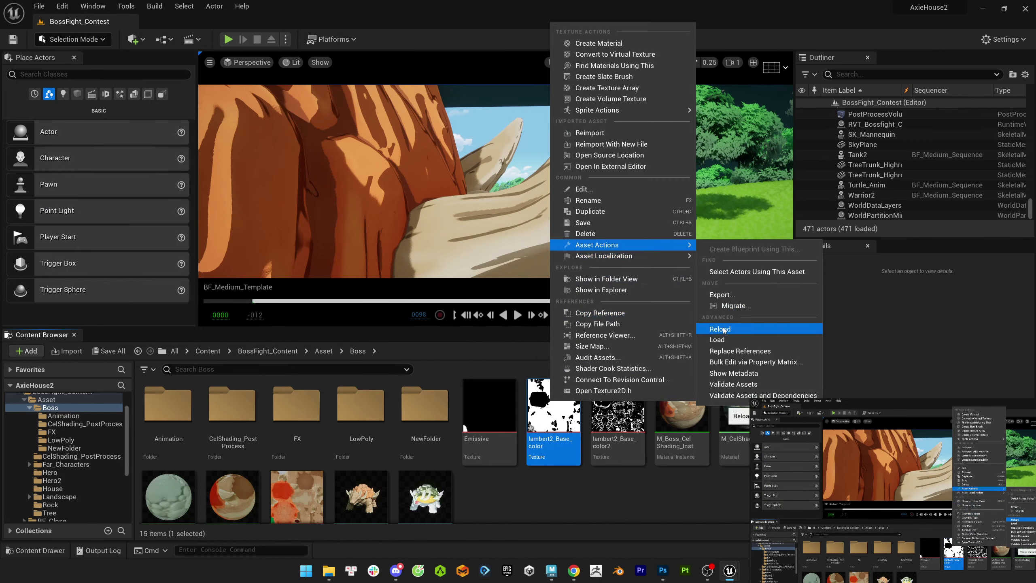
click(693, 326)
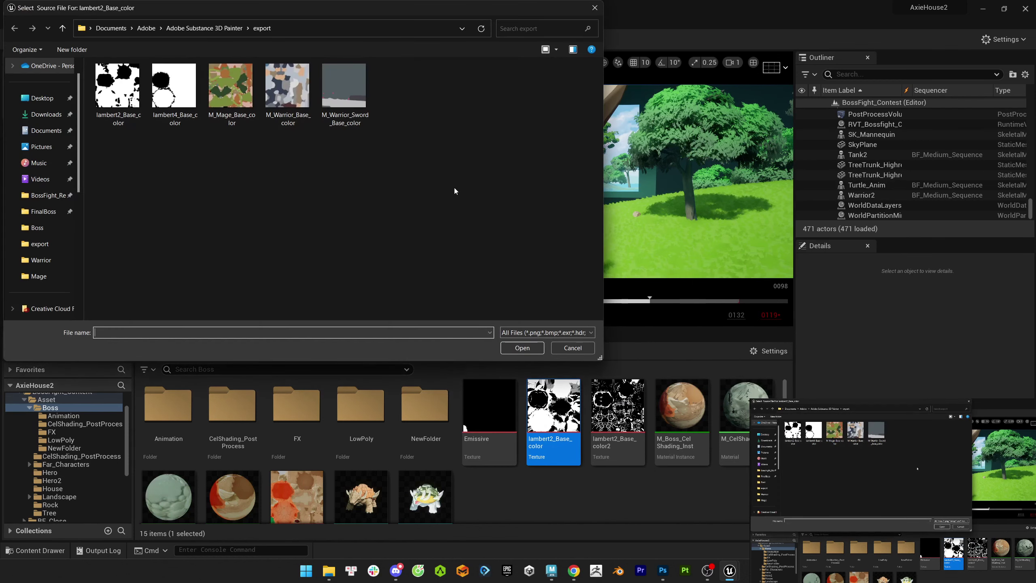
key(Escape)
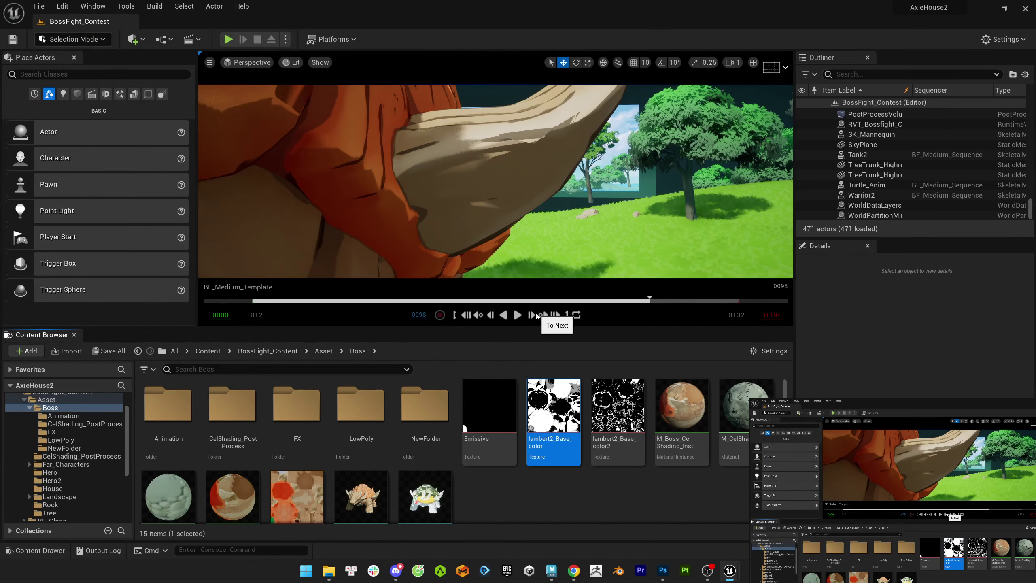
key(alt+Tab)
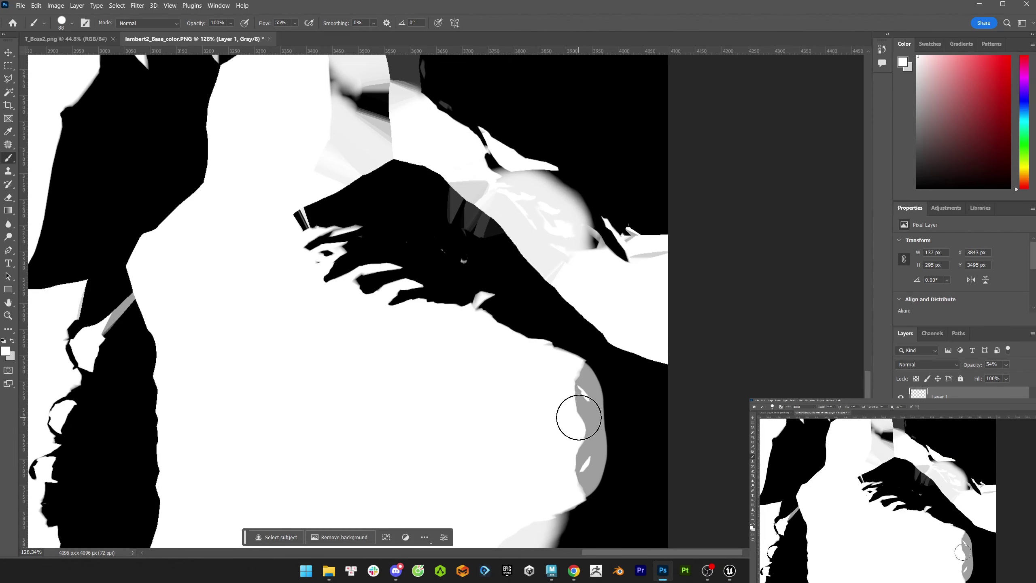
- Nudge the grey band slightly left with the Move tool
key(v)
drag(600, 412, 591, 412)
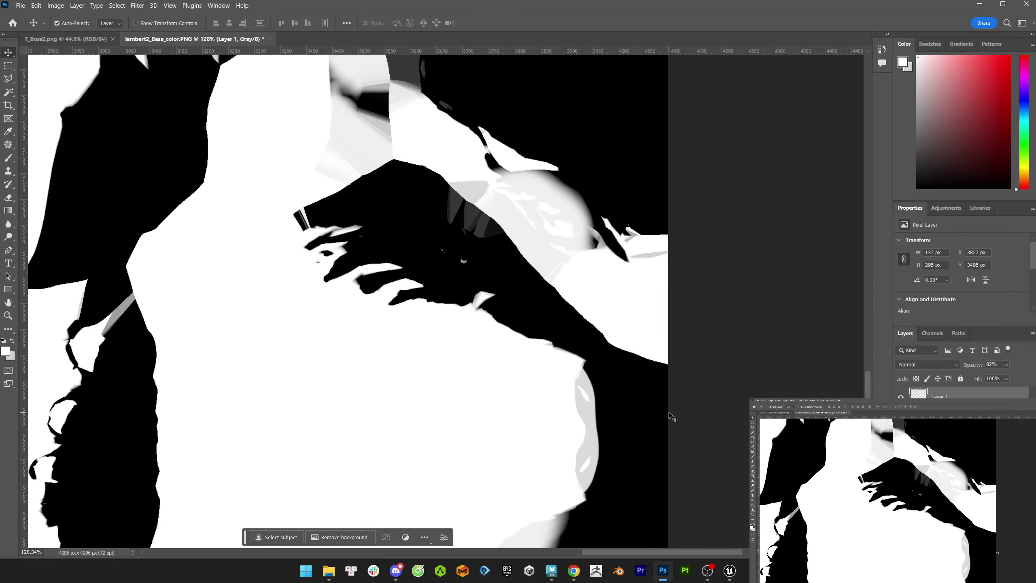
key(alt+Tab)
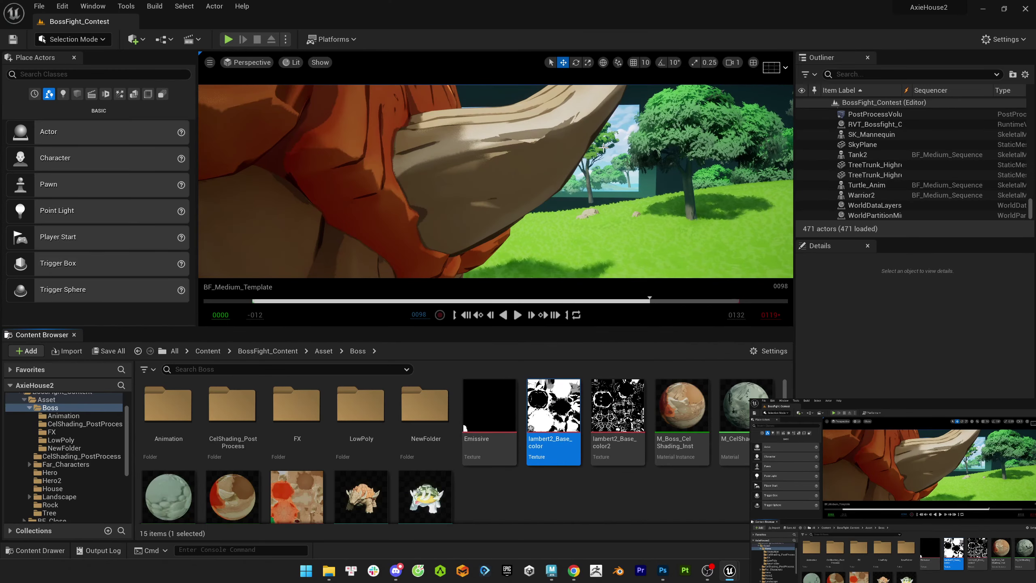
key(alt+Tab)
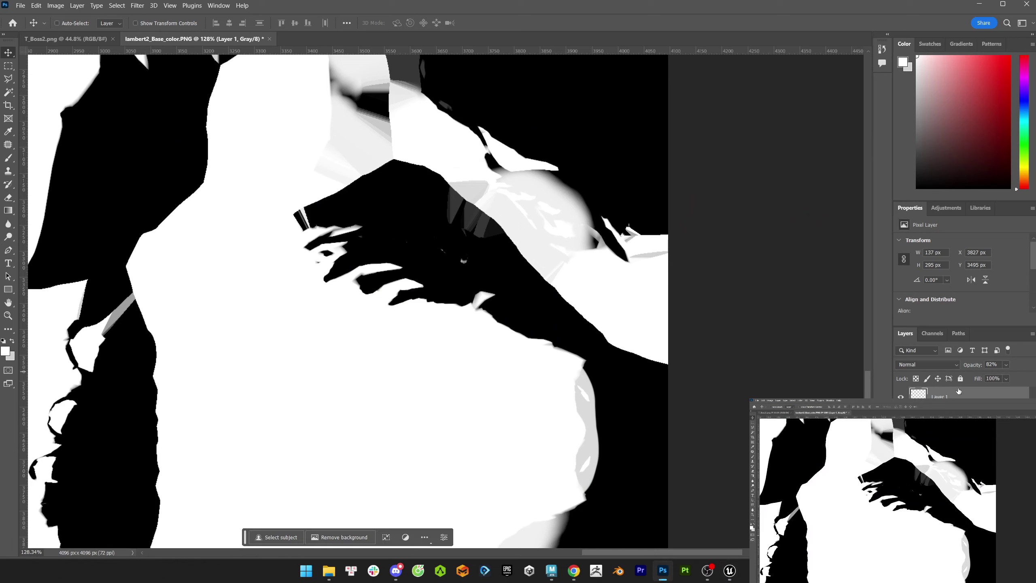
- Paint soft grey shading down the white shape's right edge at lower opacity and save
key(b)
click(231, 22)
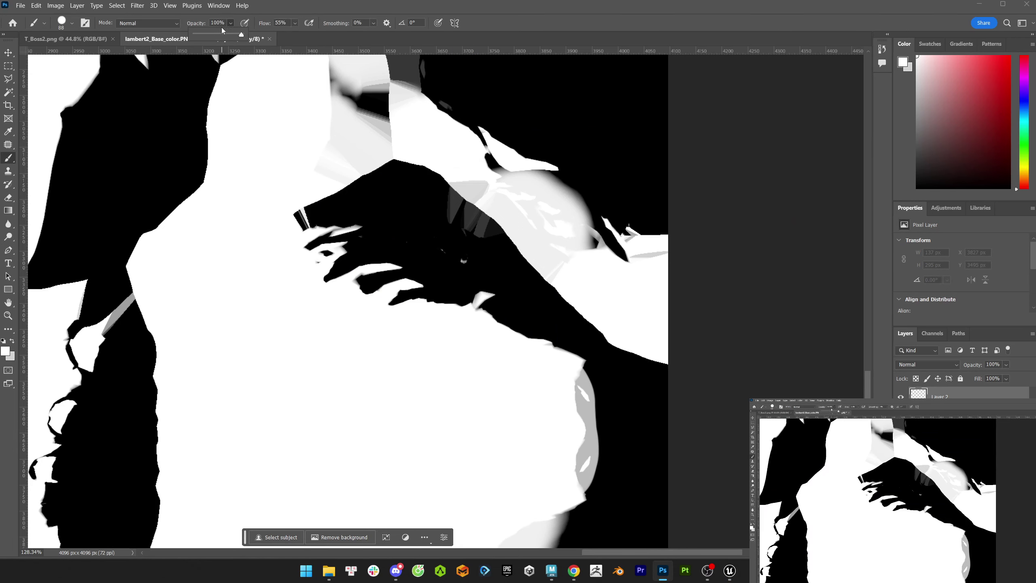
drag(563, 380, 587, 453)
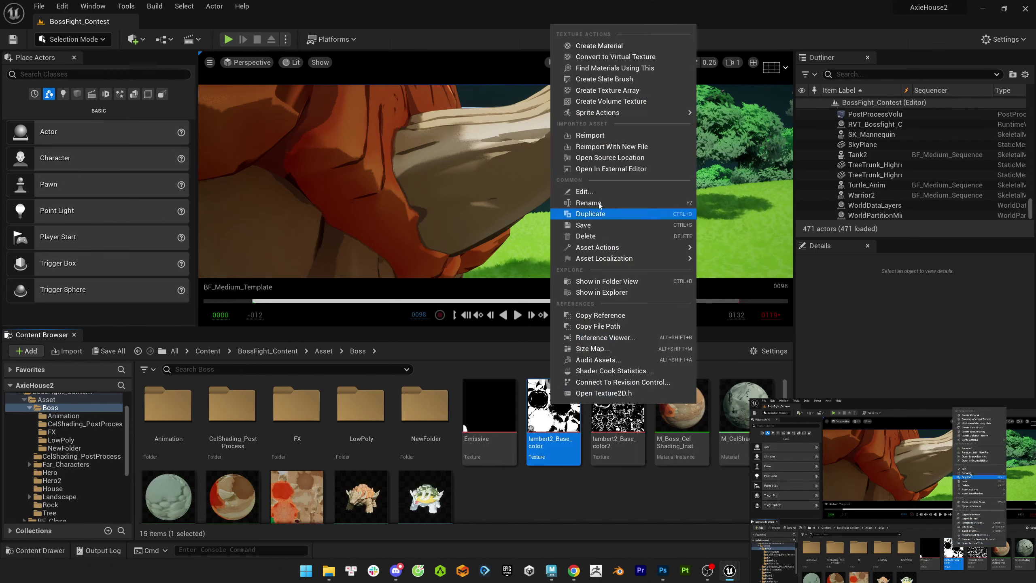
click(595, 212)
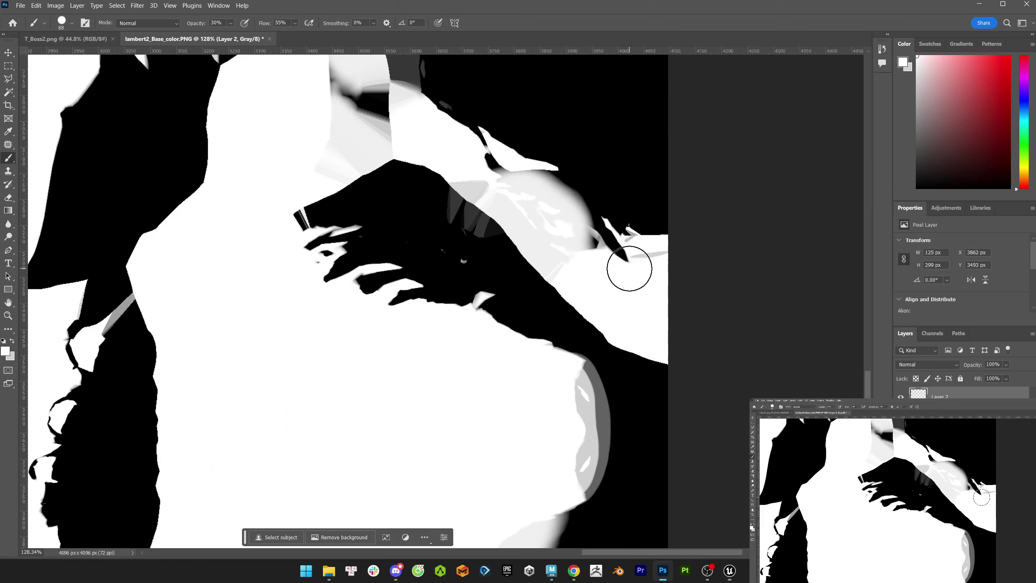
right_click(604, 326)
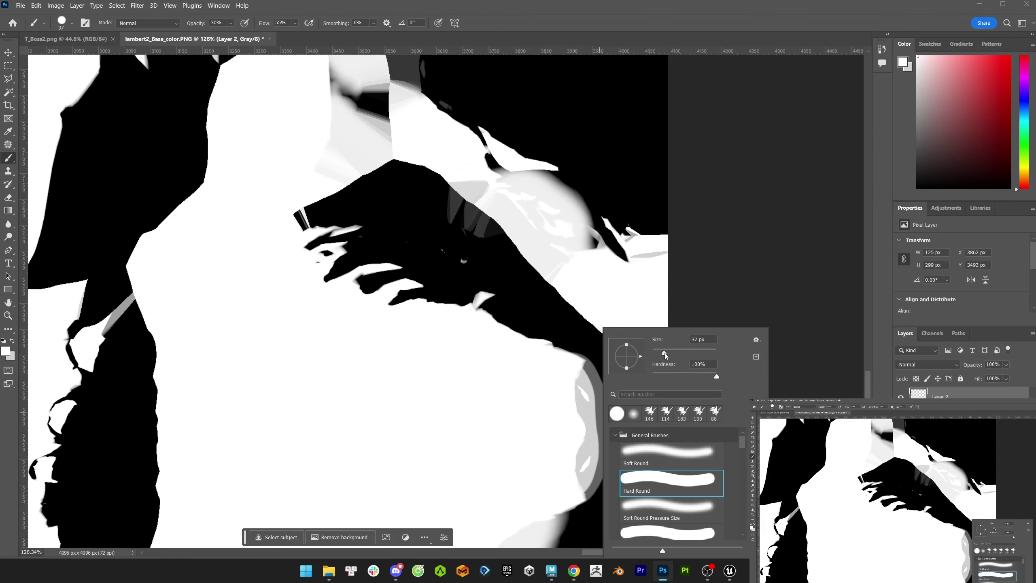
key(Escape)
key(ctrl+z)
key(ctrl+z)
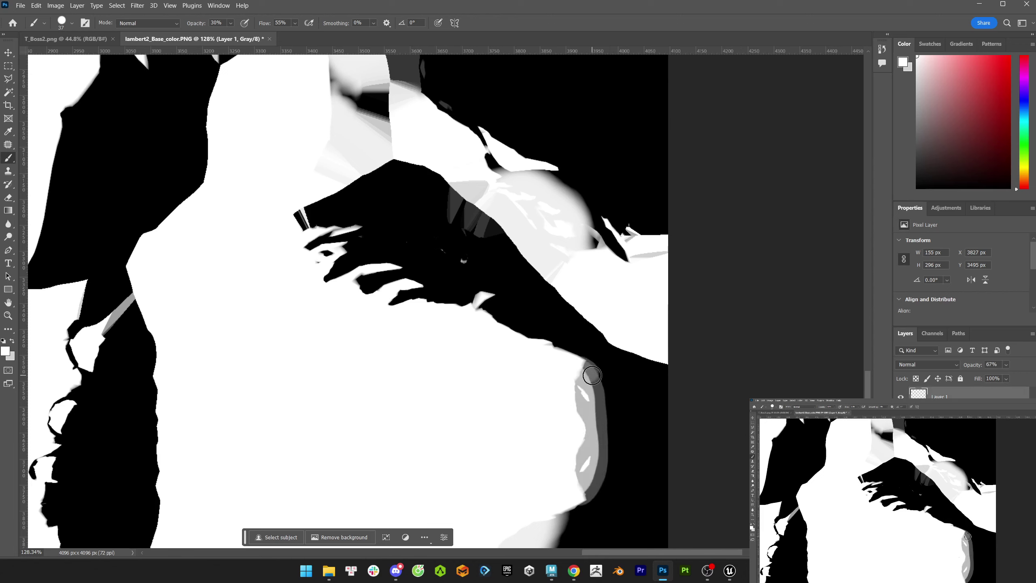
mouse_move(592, 376)
mouse_down()
mouse_move(607, 465)
mouse_move(586, 485)
mouse_up()
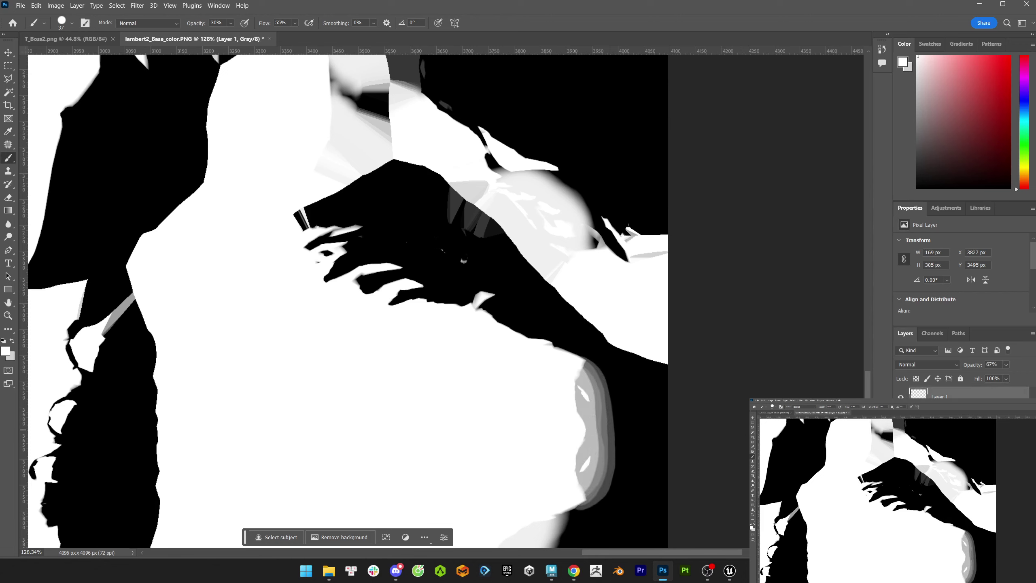
key(ctrl+s)
- Reimport lambert2_Base_color in Unreal, preview the sequence, then dab extra grey on the edge
key(alt+Tab)
right_click(557, 408)
click(603, 135)
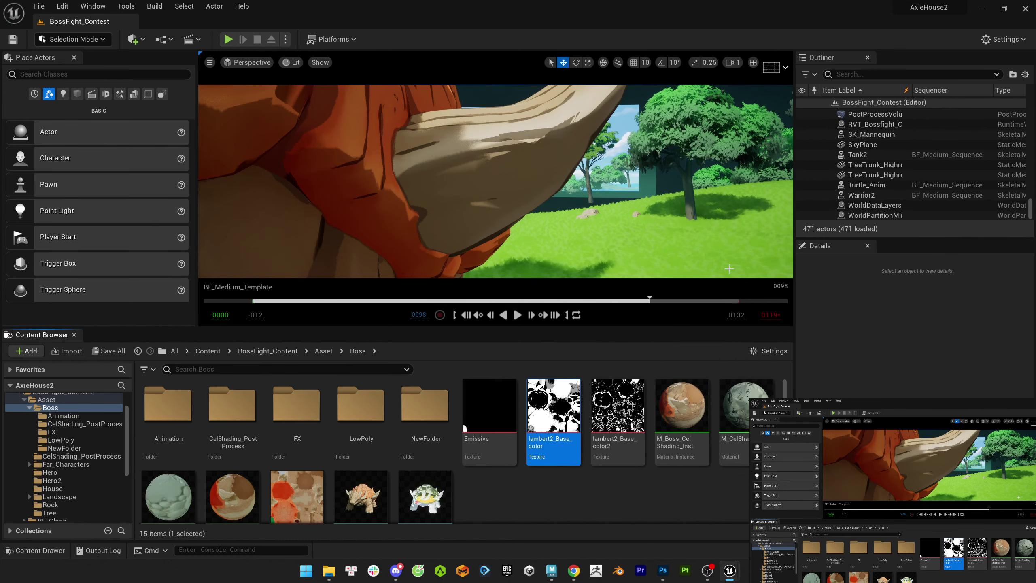
key(space)
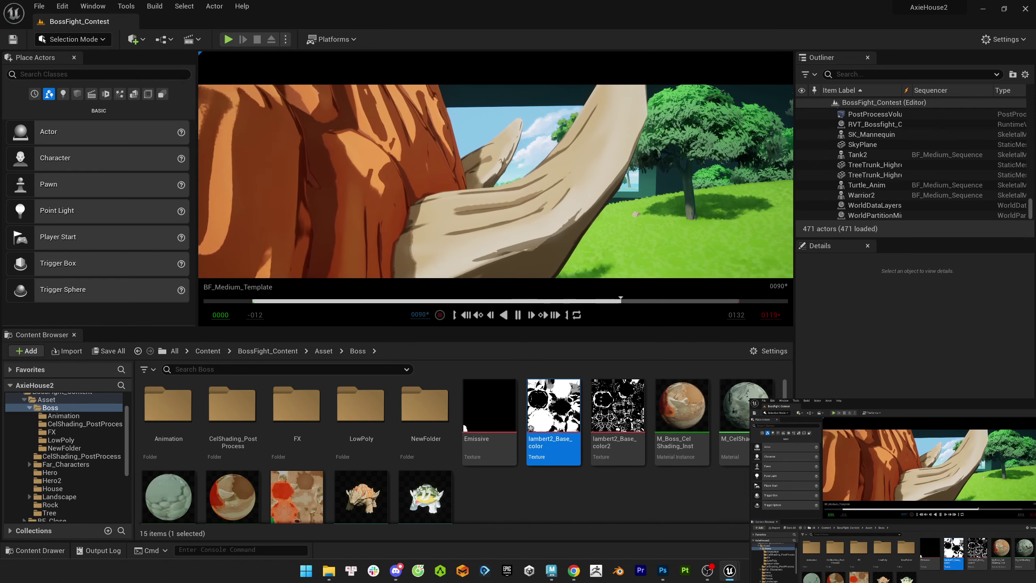
key(space)
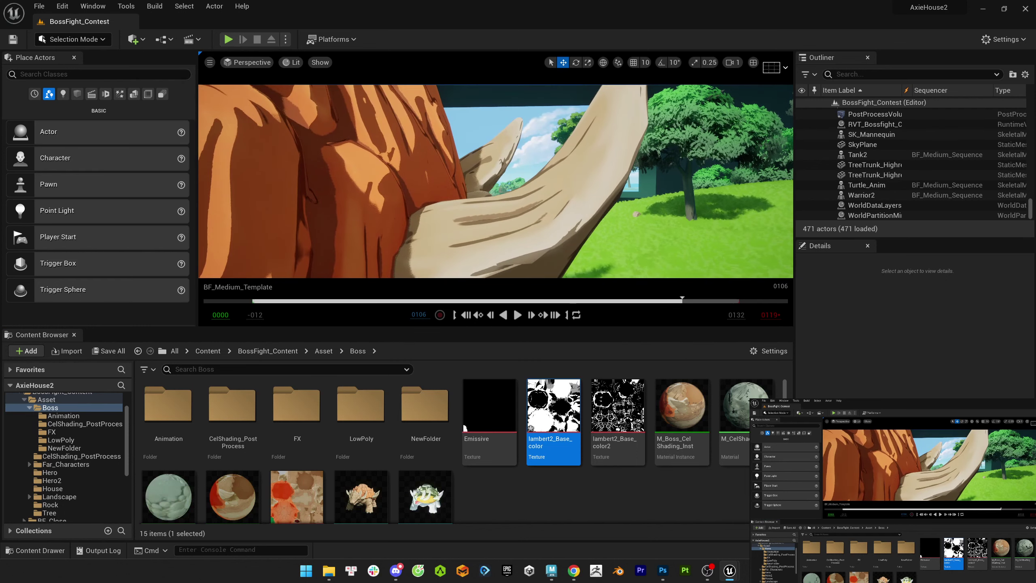
key(alt+Tab)
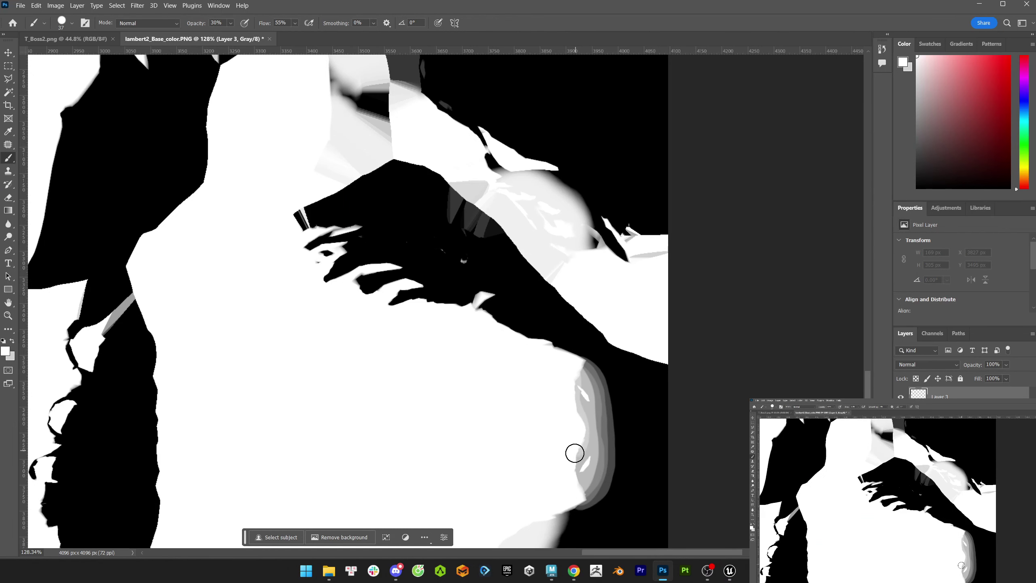
click(565, 372)
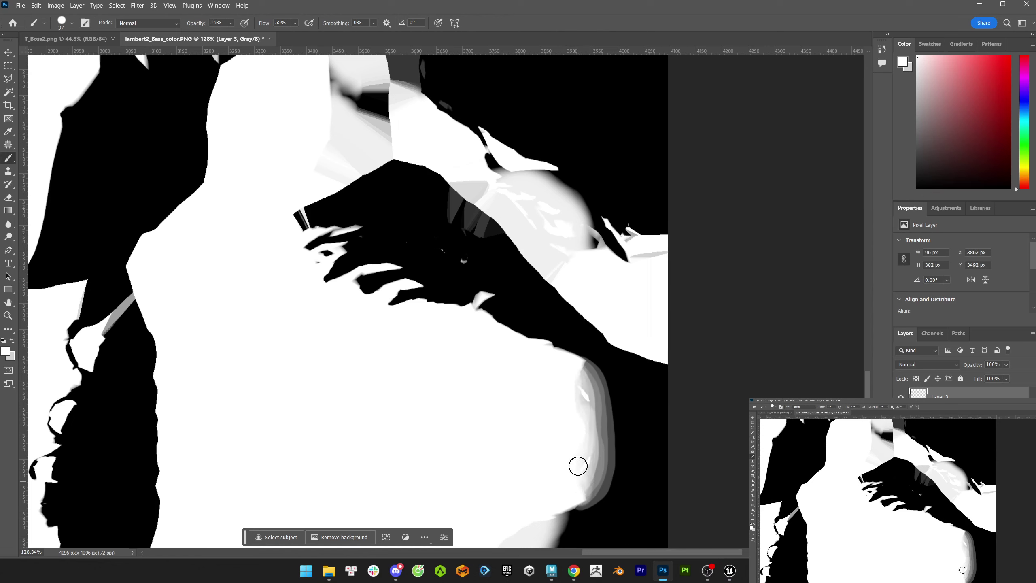
- Reimport the texture in Unreal, then lower the Photoshop shading layer to 60% opacity
key(alt+Tab)
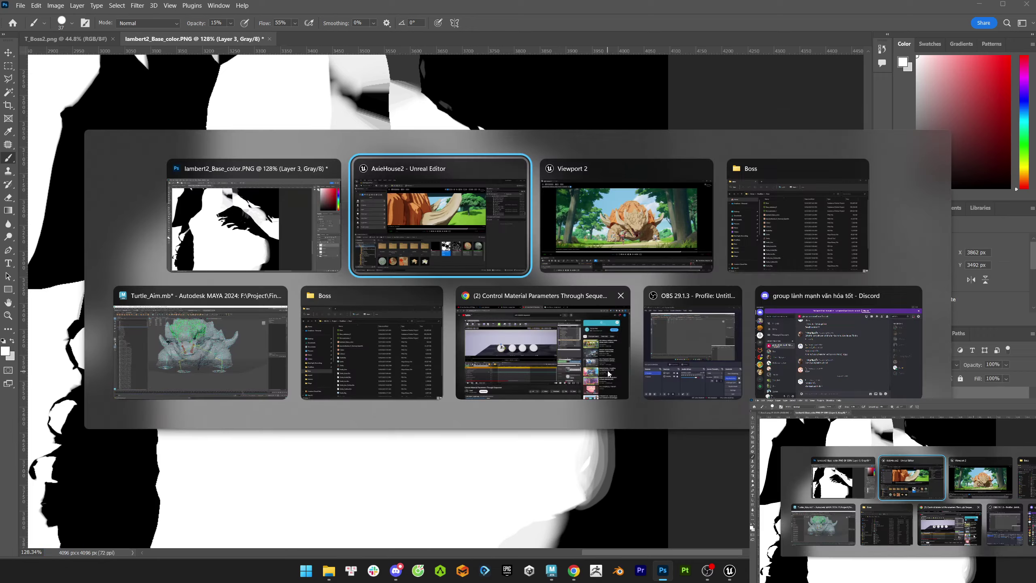
click(604, 139)
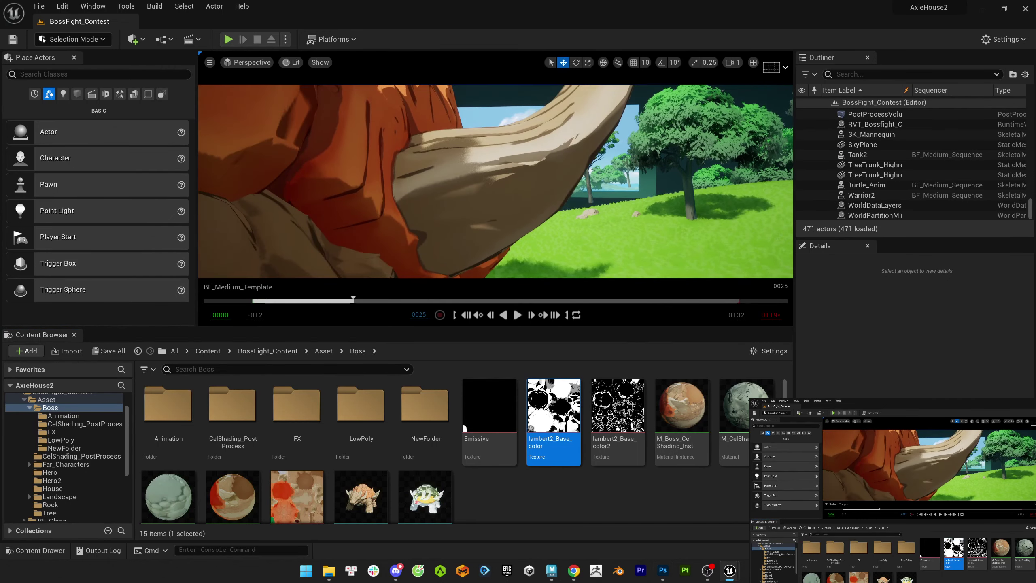
key(alt+Tab)
click(1006, 365)
drag(1020, 376, 999, 378)
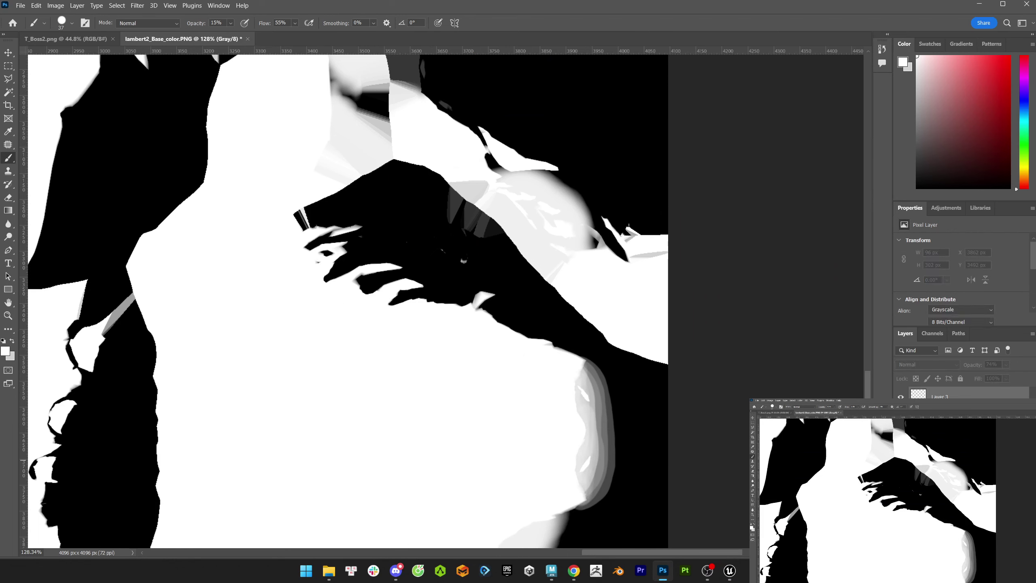
- Reimport again, save the texture asset and play the sequence to check the shading
key(alt+Tab)
click(601, 149)
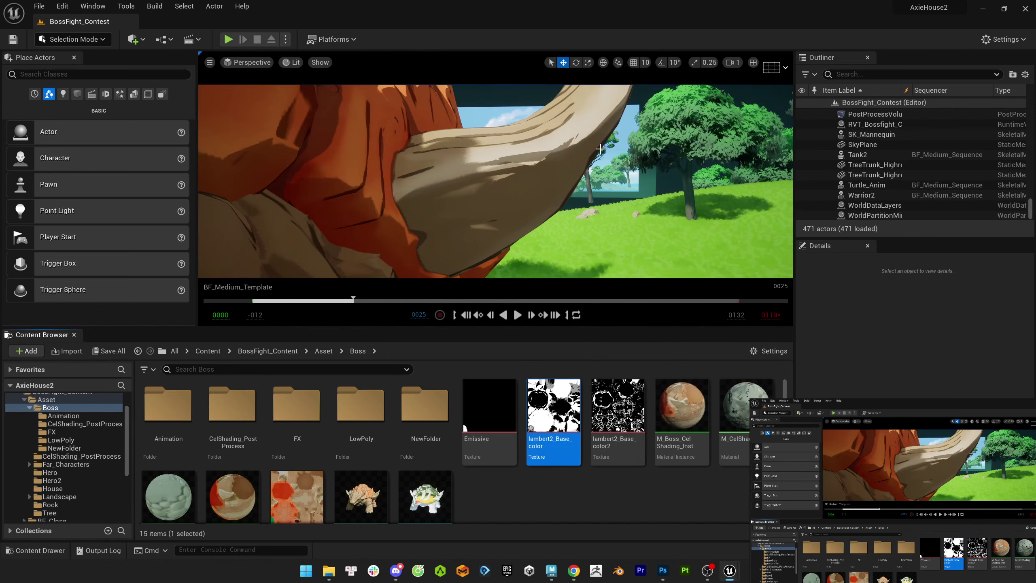
key(space)
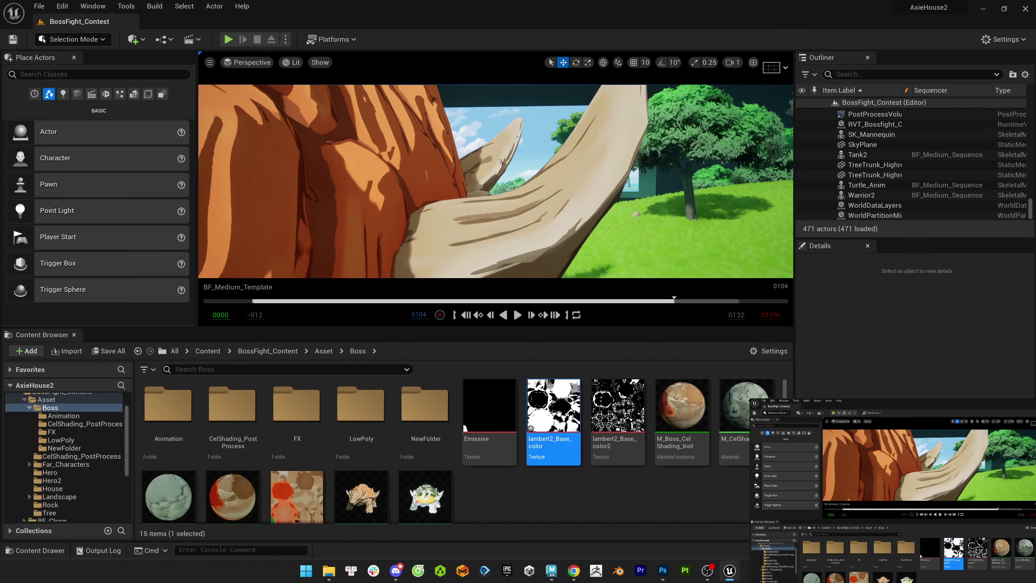
mouse_move(566, 389)
key(ctrl+s)
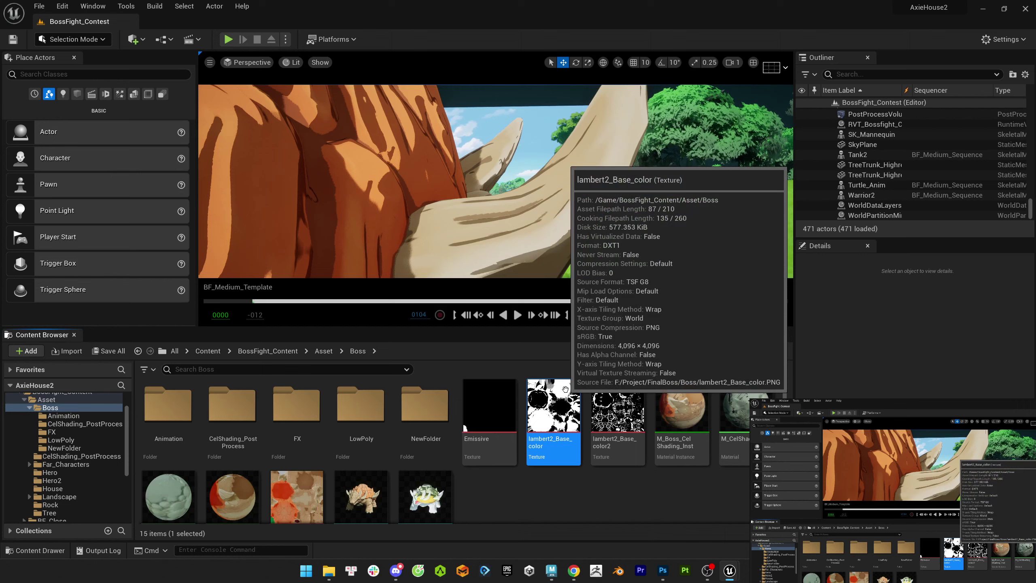
key(space)
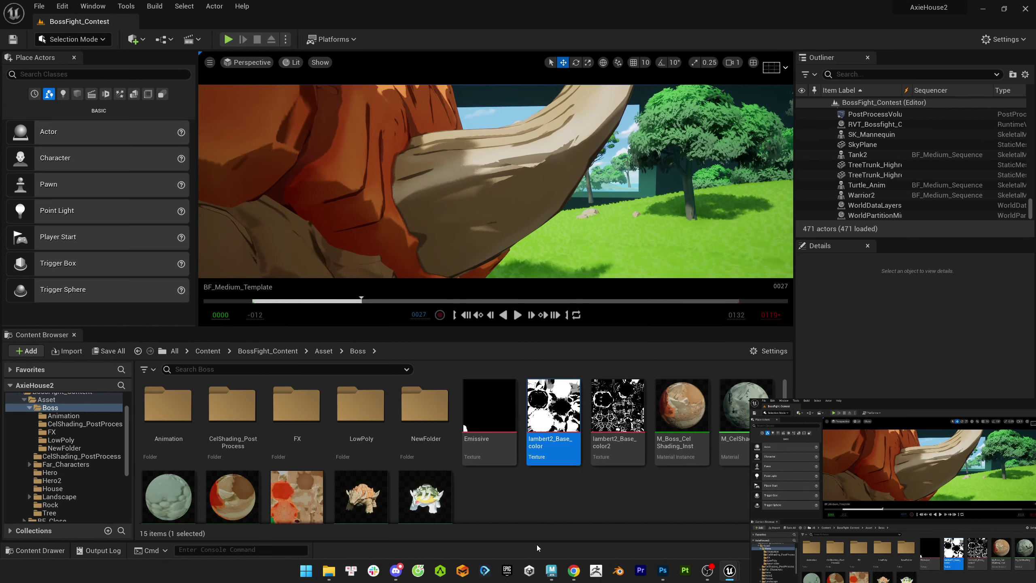
click(664, 573)
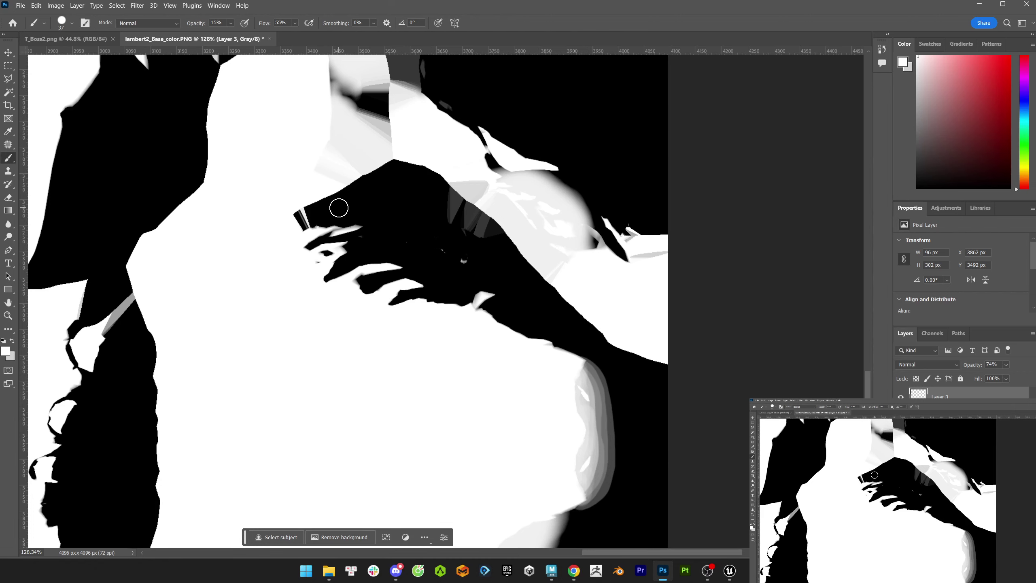
- Close lambert2_Base_color.PNG in Photoshop, answer the save prompt, and return to Maya
key(ctrl+w)
click(530, 214)
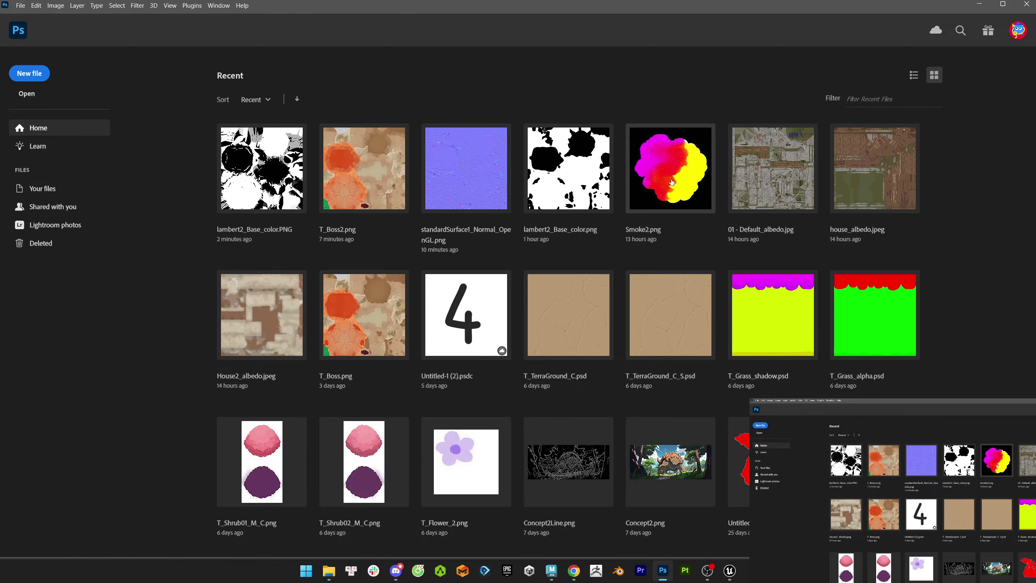
key(alt+Tab)
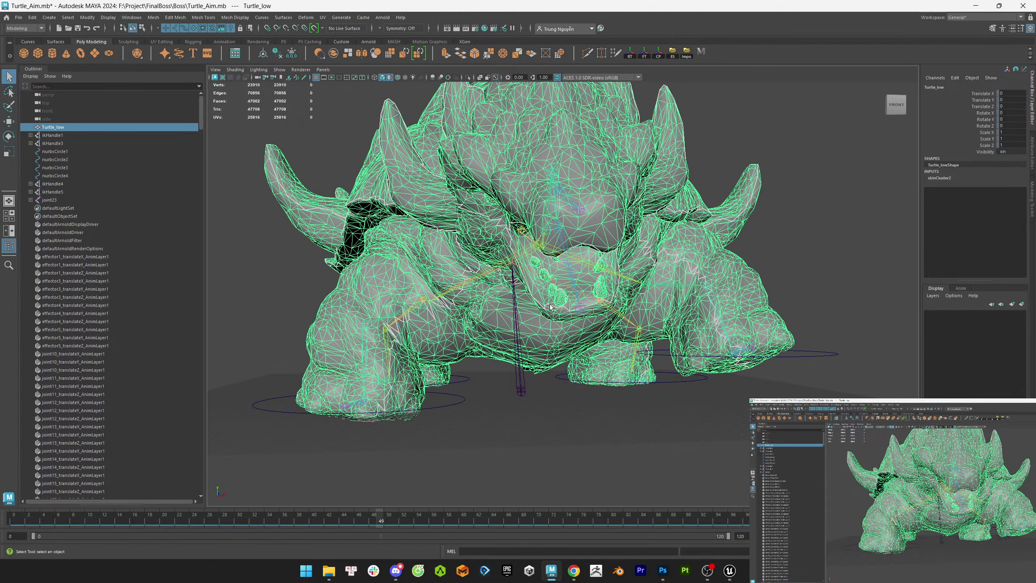
- Duplicate Turtle_low and run Rigging > Skin > Unbind Skin on the duplicate
alt+drag(550, 307, 421, 380)
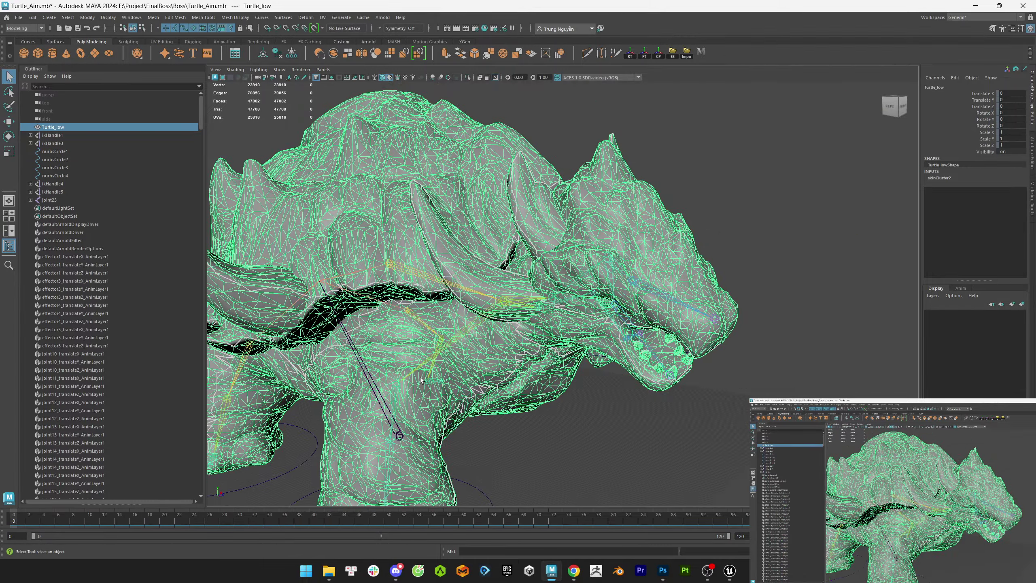
key(ctrl+d)
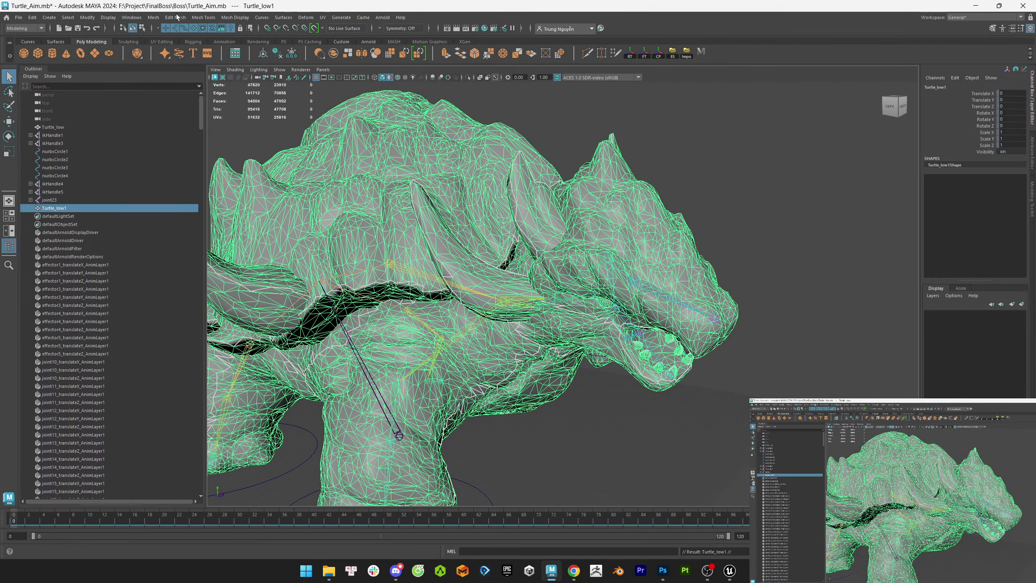
click(25, 28)
click(20, 41)
click(195, 17)
click(279, 56)
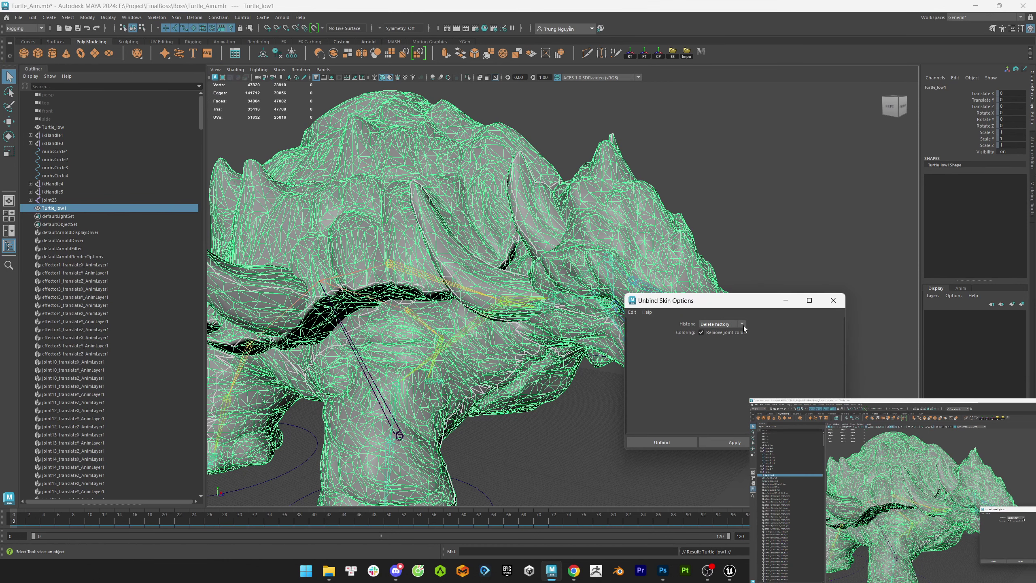
click(735, 442)
click(833, 300)
- Unlock the duplicate's translate, rotate and scale channels in the Channel Box
drag(979, 145, 979, 94)
right_click(980, 93)
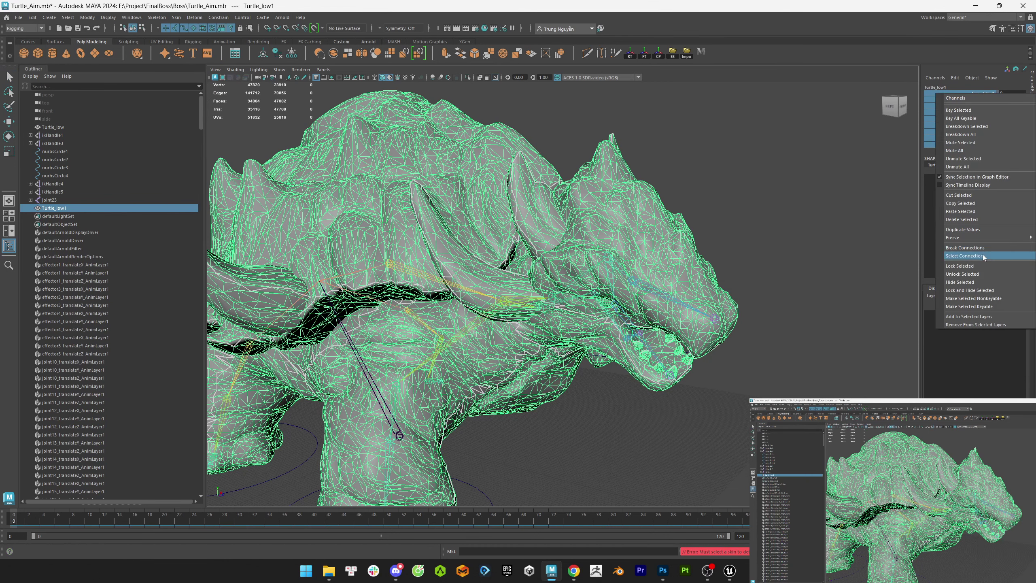
click(988, 277)
- In face mode, select a tooth's faces, then the whole turtle mesh from underneath
mouse_move(530, 286)
alt+mouse_down()
mouse_move(510, 261)
mouse_move(522, 269)
alt+mouse_up()
key(F11)
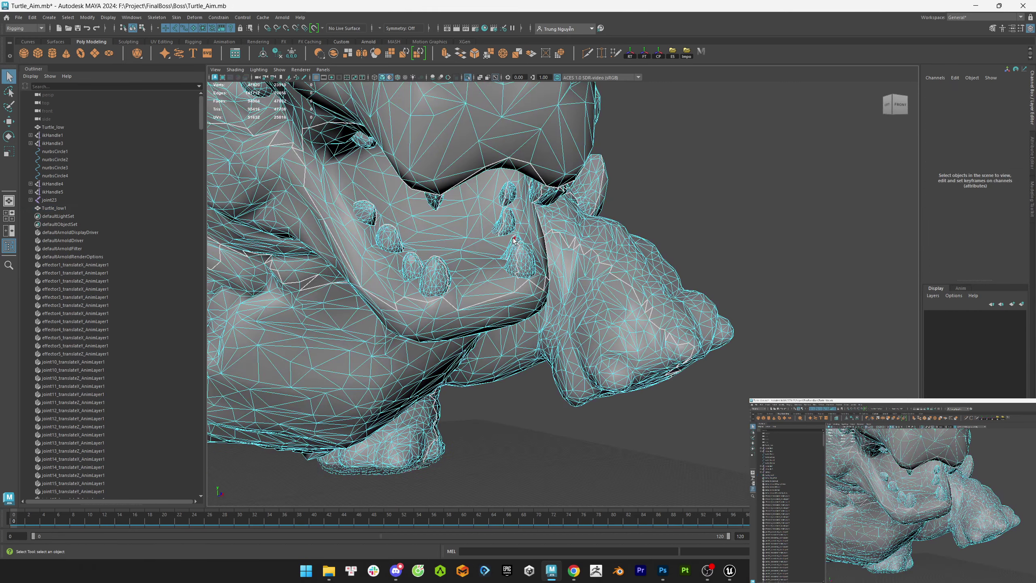
click(412, 265)
key(a)
drag(277, 174, 636, 463)
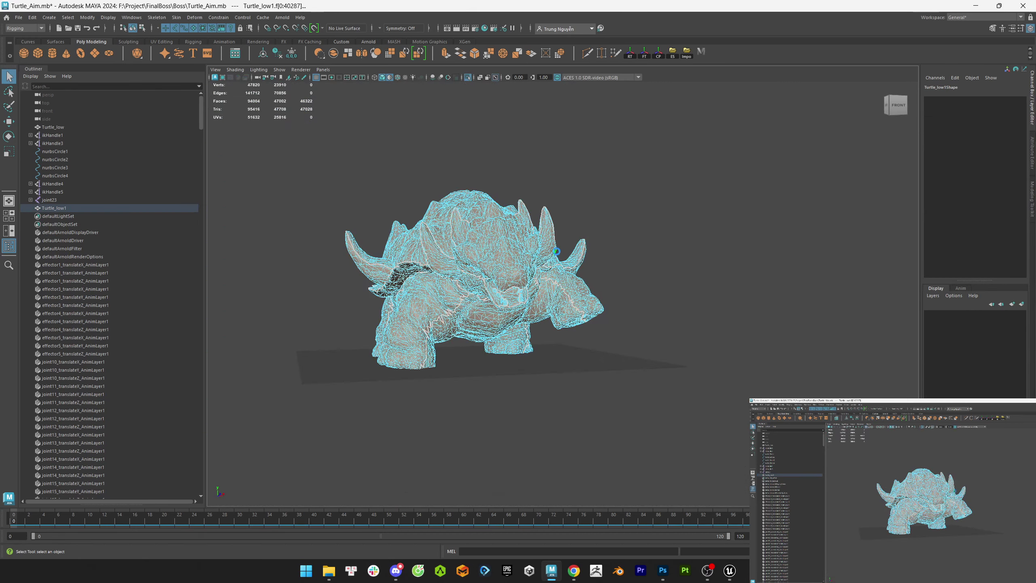
- Isolate Turtle_low1's tooth shapes and move the first tooth into place on the jaw
click(632, 52)
key(f)
key(ctrl+1)
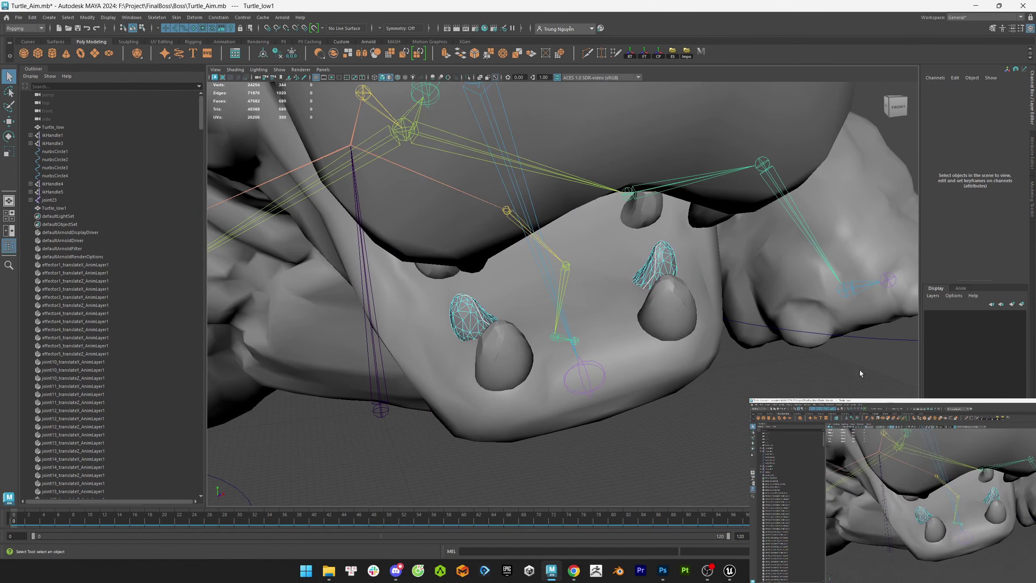
key(w)
key(e)
alt+drag(666, 291, 652, 397)
key(w)
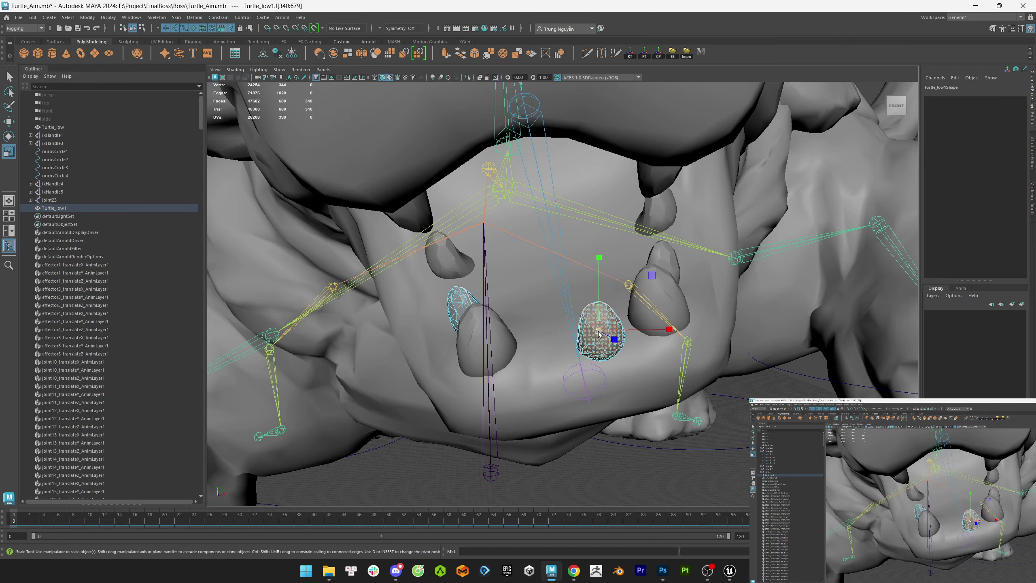
drag(599, 345, 578, 369)
- Select the other tooth and tilt it slightly, then undo the last move
click(600, 310)
alt+drag(600, 310, 553, 296)
key(e)
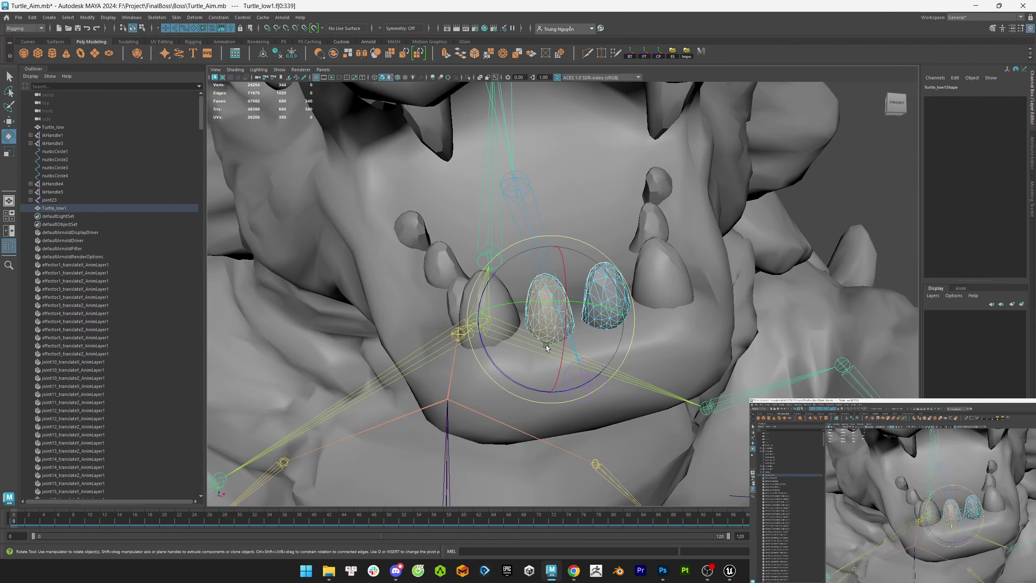
drag(587, 252, 579, 402)
key(w)
key(ctrl+z)
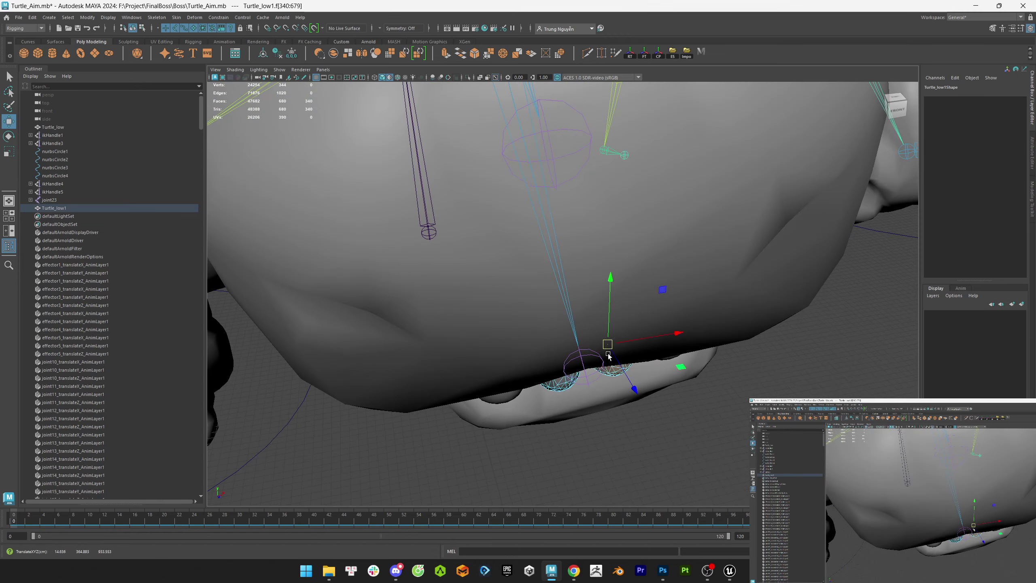
- Select the right-hand tooth's faces for scaling, viewing the jaw from the front
key(q)
alt+right_drag(606, 347, 551, 341)
alt+drag(552, 342, 532, 335)
alt+right_drag(531, 335, 543, 368)
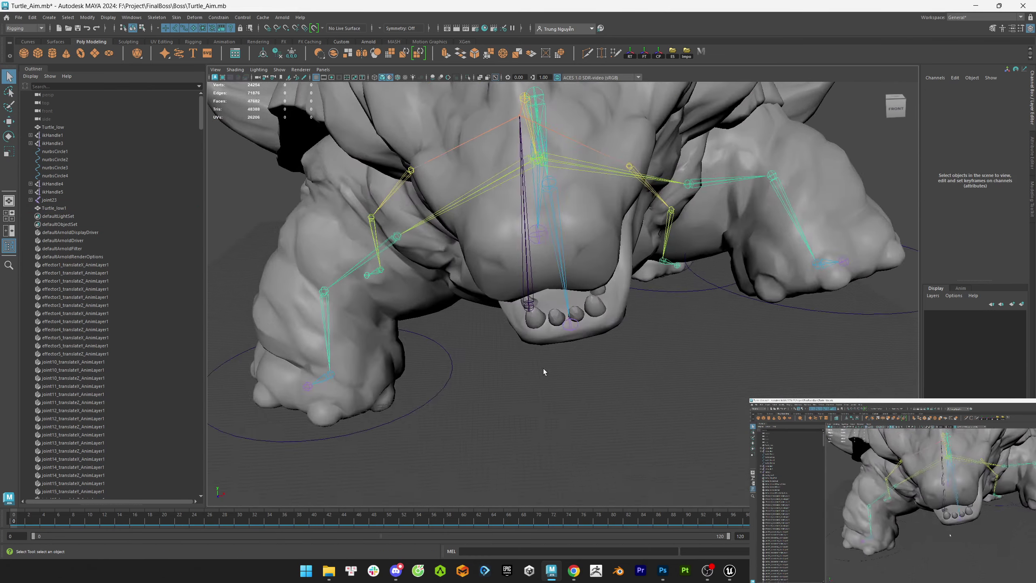
click(544, 366)
key(r)
click(600, 349)
alt+right_drag(600, 349, 441, 337)
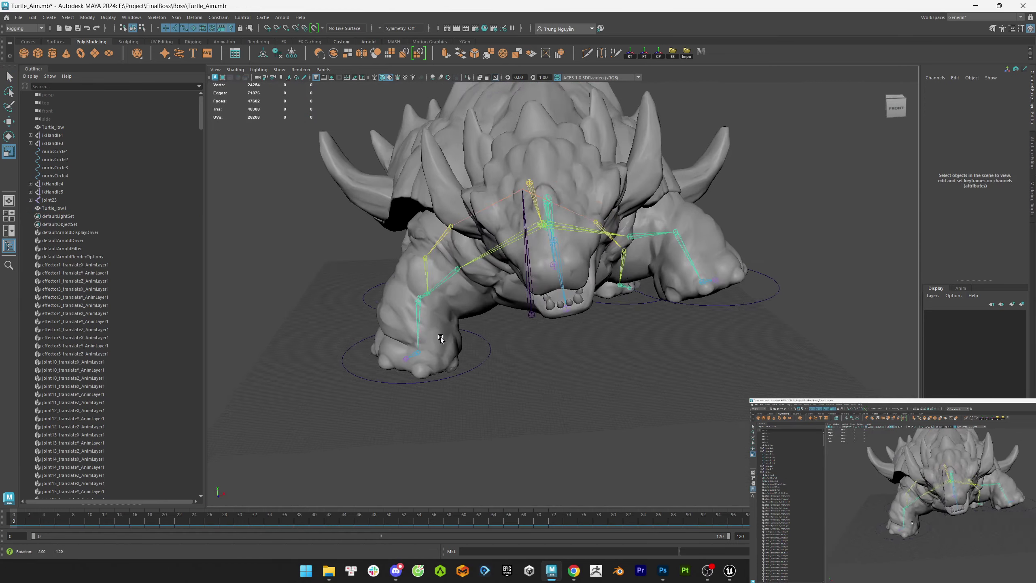
alt+drag(441, 337, 606, 341)
alt+right_drag(605, 341, 587, 339)
- Undo the last tooth change, clear the selection, and select two teeth on the lower jaw
key(ctrl+z)
key(w)
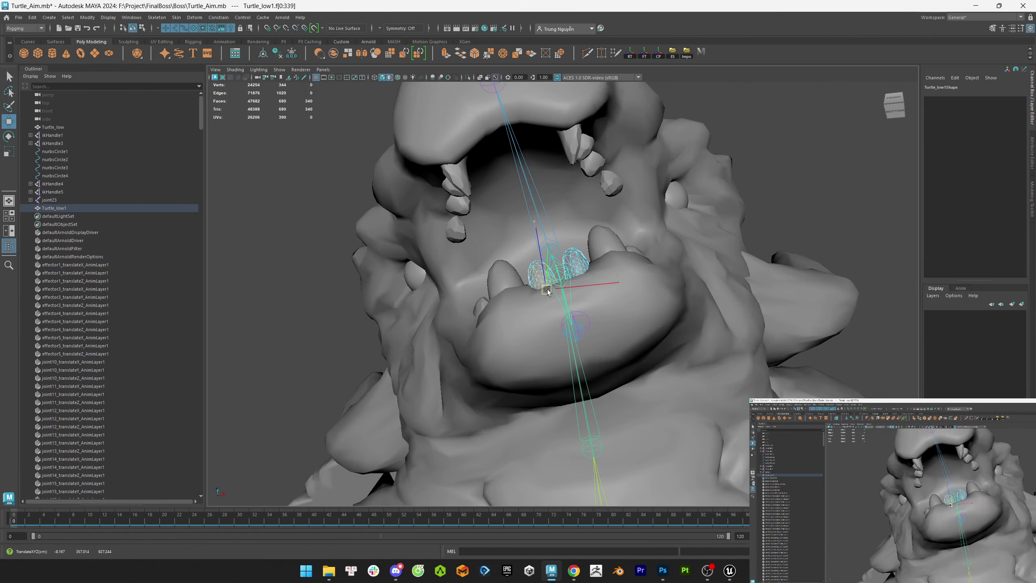
alt+drag(587, 339, 490, 286)
alt+right_drag(489, 286, 428, 253)
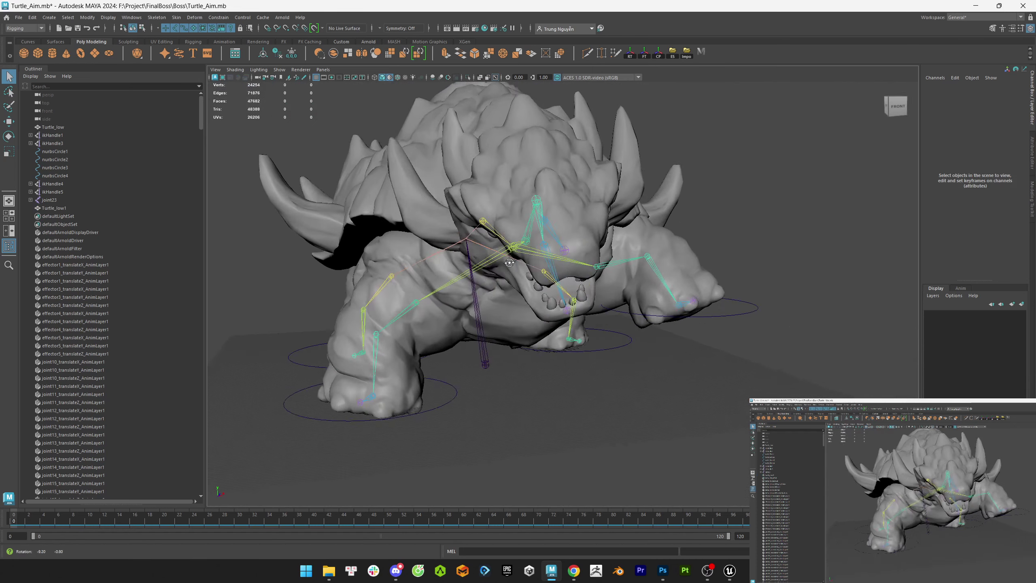
key(q)
click(419, 245)
scroll(419, 245, up, 5)
click(598, 315)
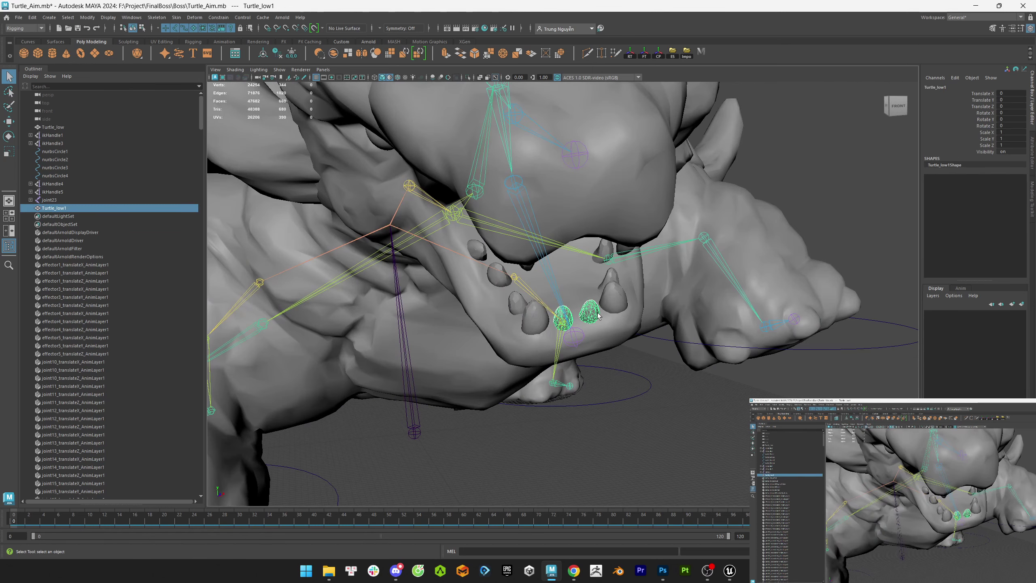
- Save the scene as Turtle_Anim_AddTeeth_Arrow.mb
click(19, 17)
click(39, 51)
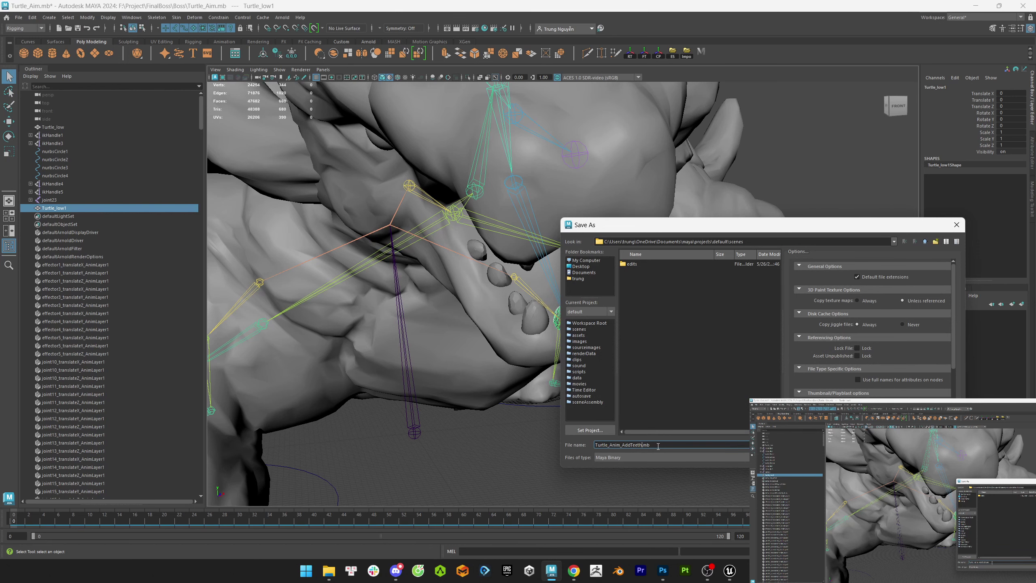
key(Return)
- Select the turtle body mesh and unbind its skin, then undo the unbind
alt+drag(664, 424, 571, 323)
click(575, 299)
key(f)
click(176, 17)
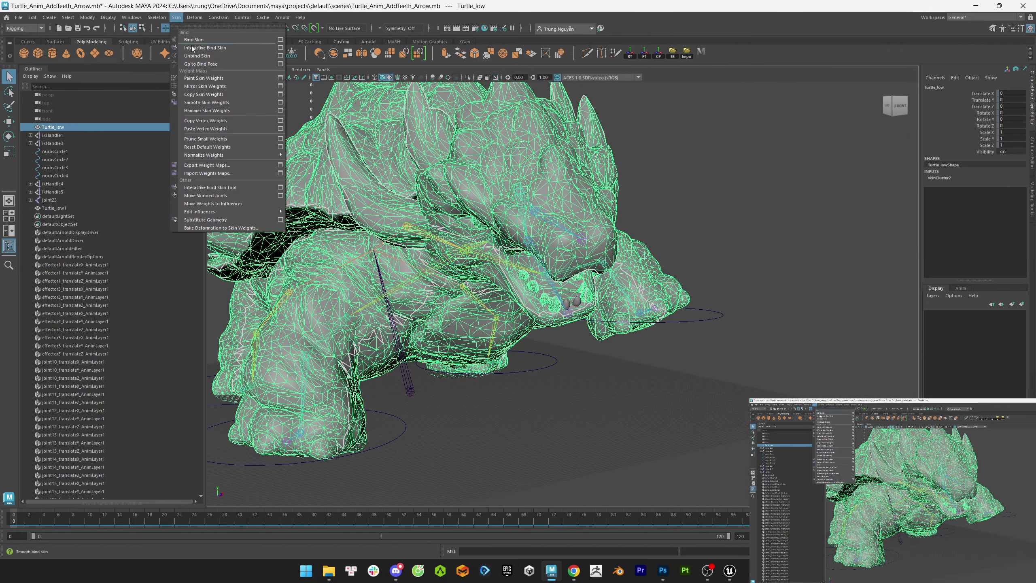
click(199, 55)
key(ctrl+z)
- Unbind the turtle mesh's skin with History set to Bake history
click(176, 17)
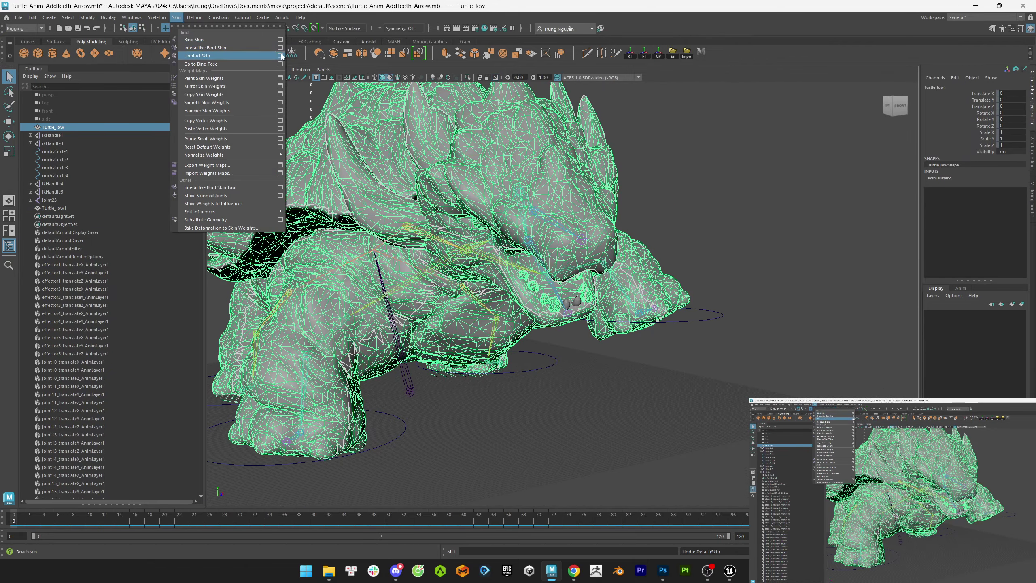
click(281, 56)
click(712, 340)
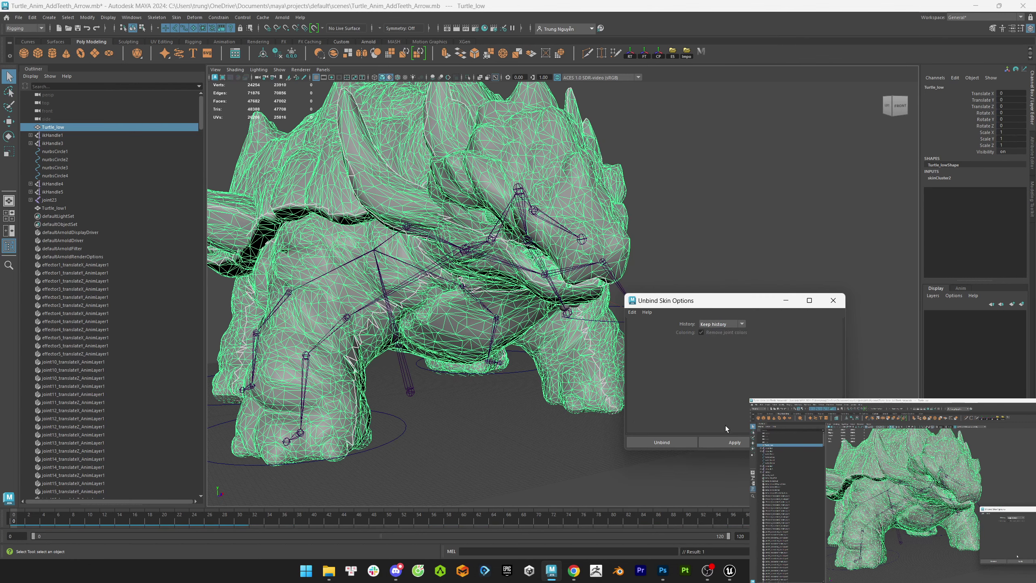
click(176, 17)
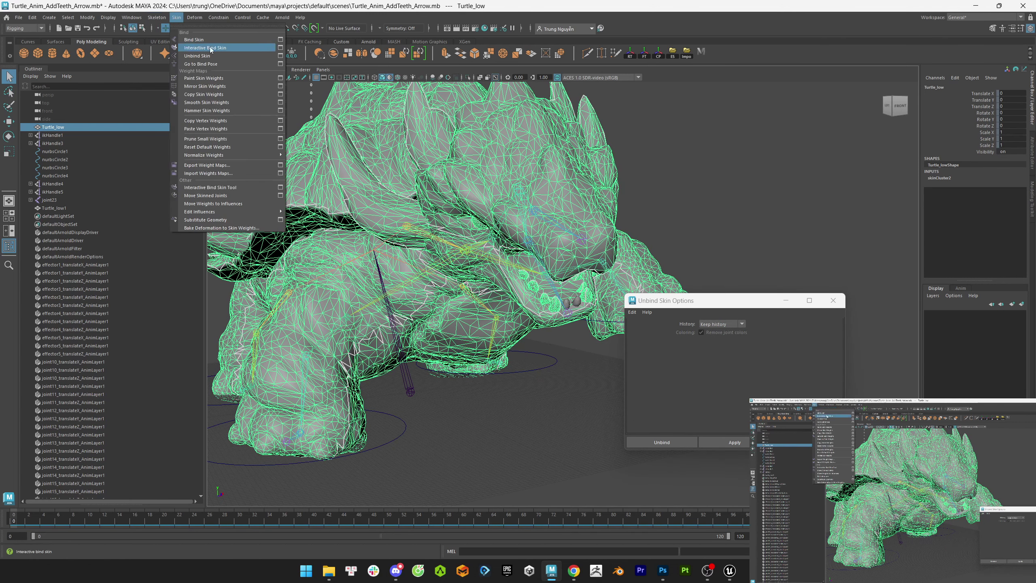
click(281, 56)
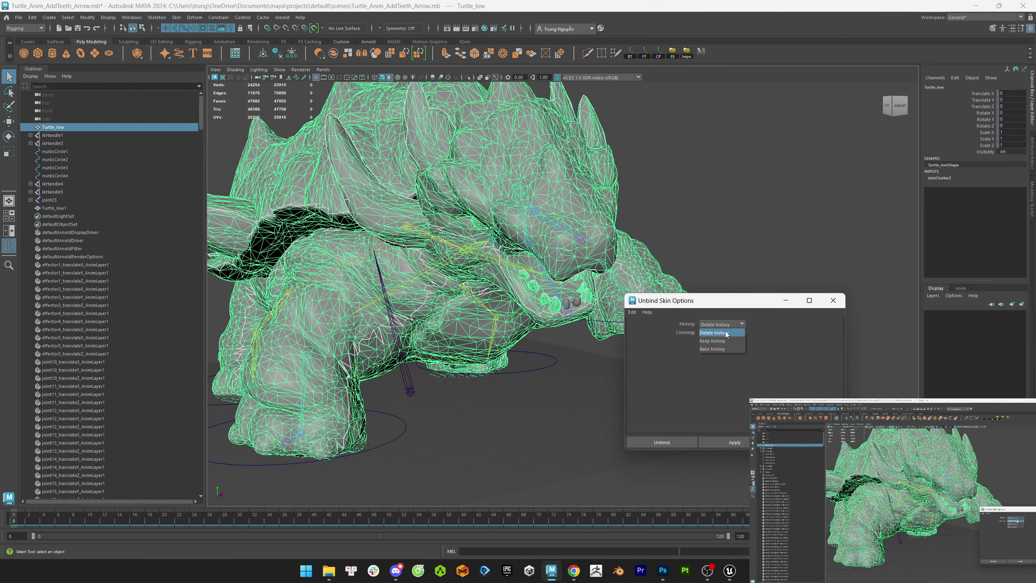
click(713, 340)
click(722, 324)
click(713, 349)
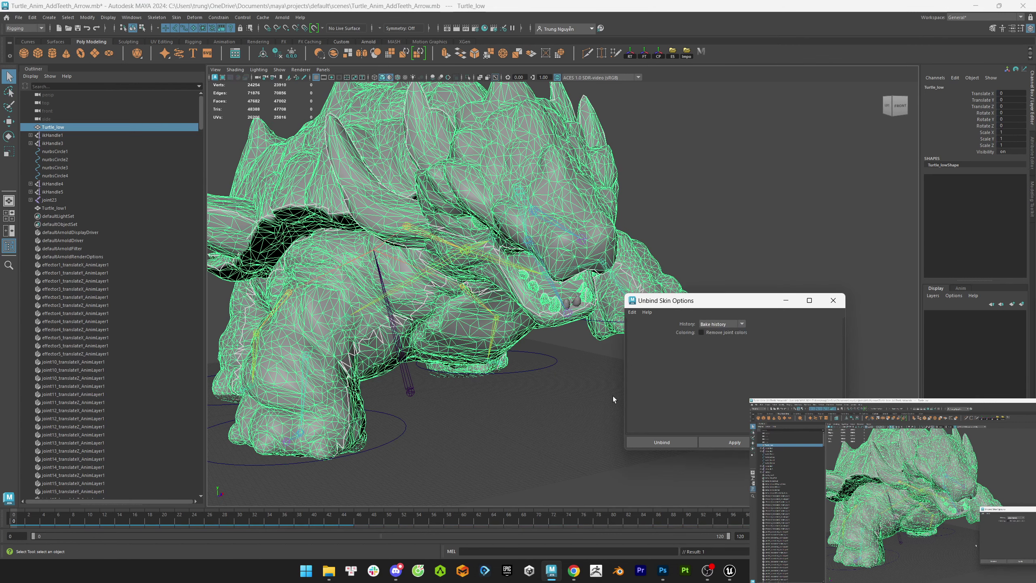
- Reselect the turtle mesh and a jaw joint to check the detached mesh
click(641, 254)
click(592, 265)
click(547, 274)
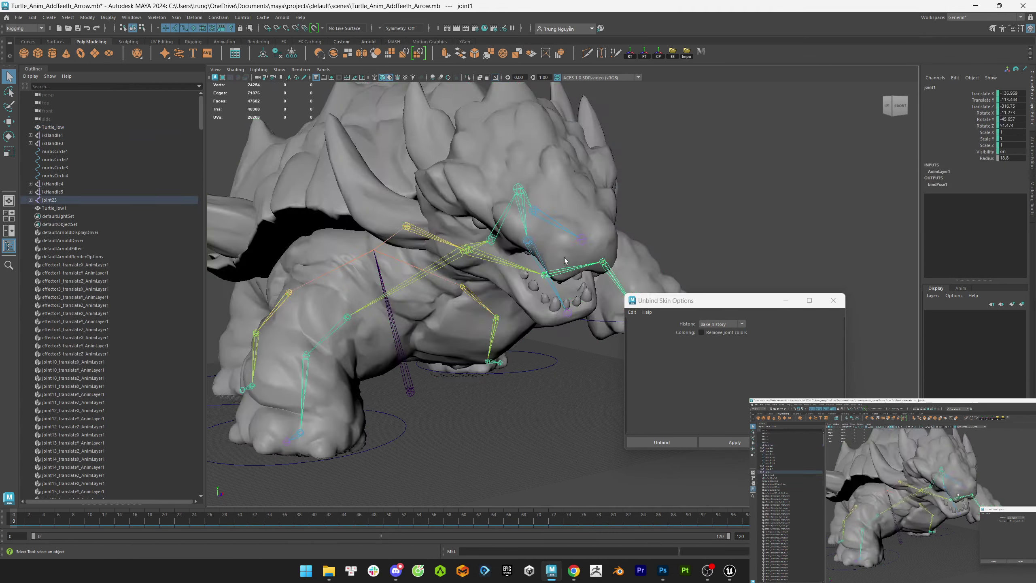
click(553, 276)
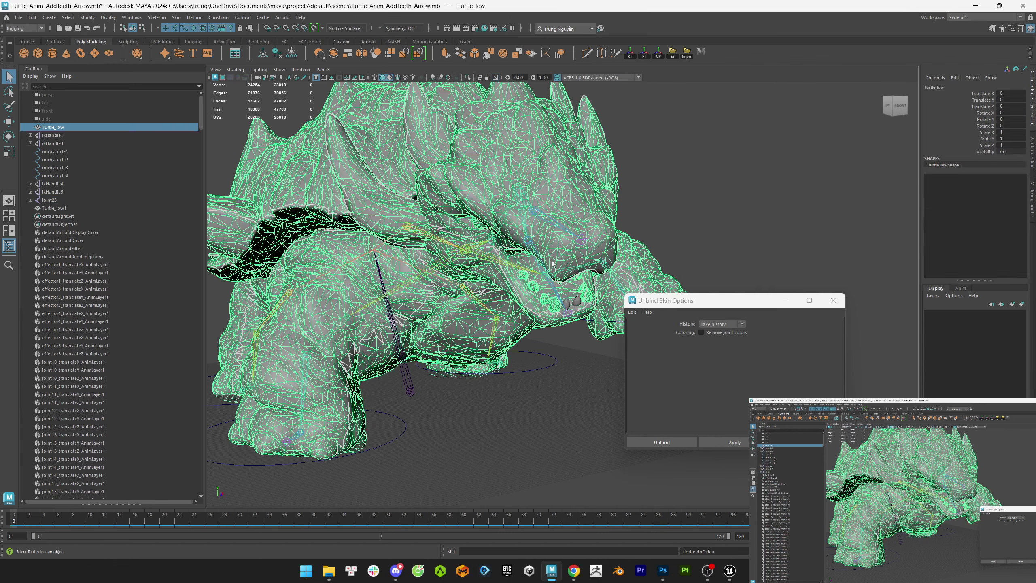
alt+middle_drag(557, 258, 417, 222)
alt+drag(417, 223, 503, 270)
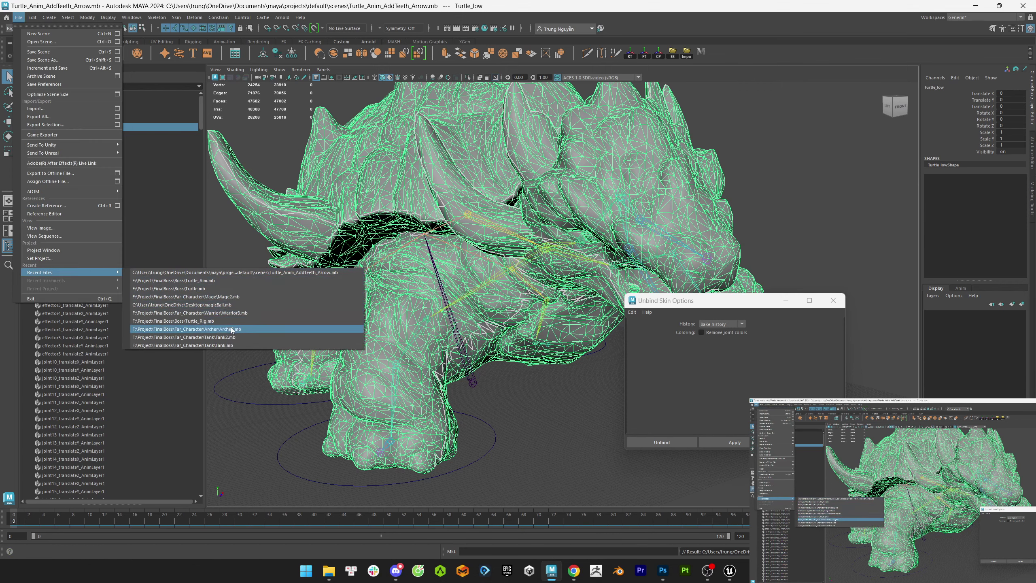
- Open Arche2.mb, duplicate the archer's arrow, and change its transform channel settings
click(188, 329)
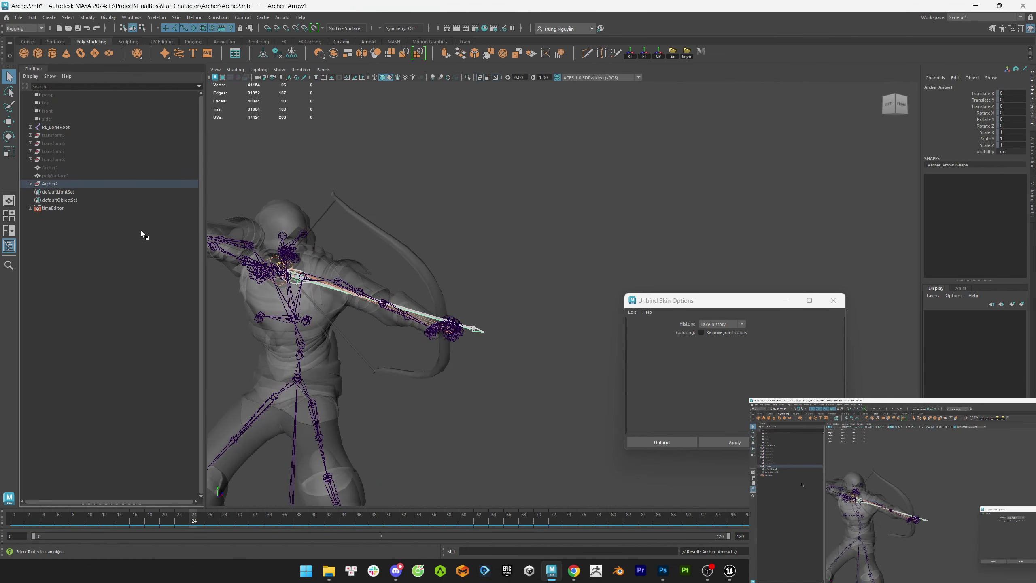
key(ctrl+d)
drag(985, 145, 984, 93)
right_click(984, 93)
click(976, 171)
right_click(976, 170)
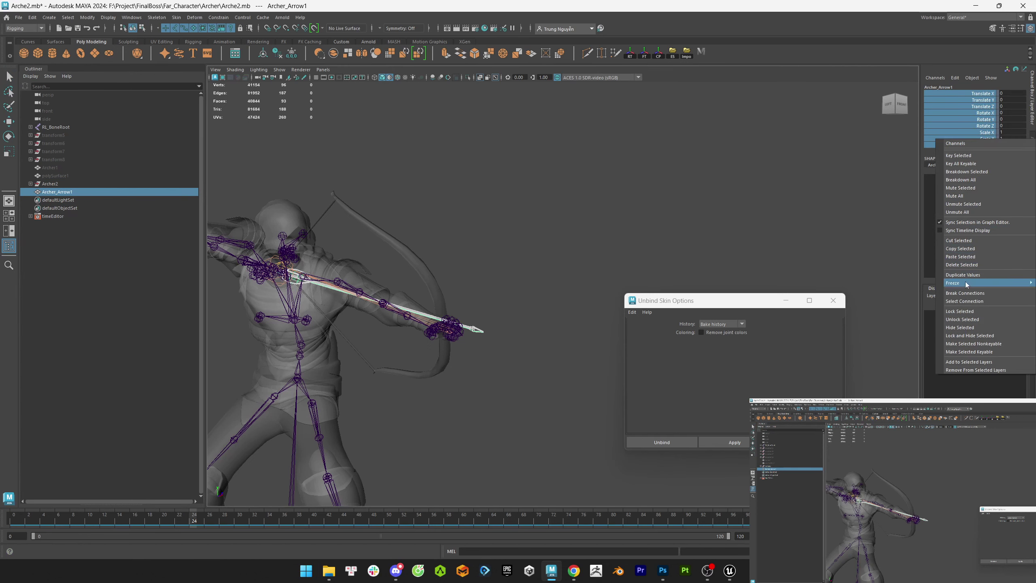
click(965, 283)
- Isolate and frame the arrow, closing the leftover detach-skin options window
key(ctrl+1)
key(f)
alt+drag(553, 213, 555, 250)
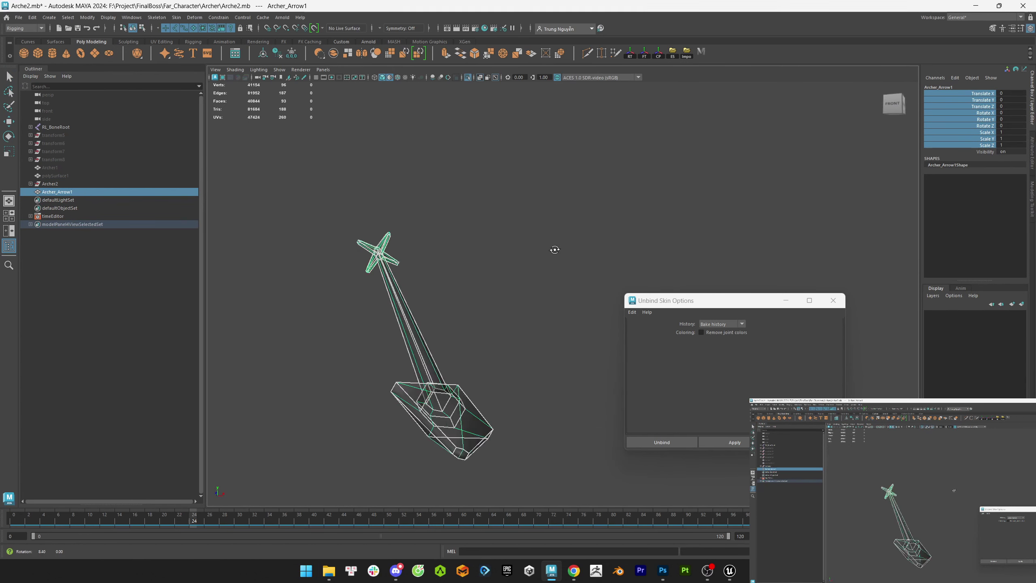
click(833, 301)
key(ctrl+z)
key(w)
- Reopen the turtle scene from Recent Files without saving the archer changes
click(19, 17)
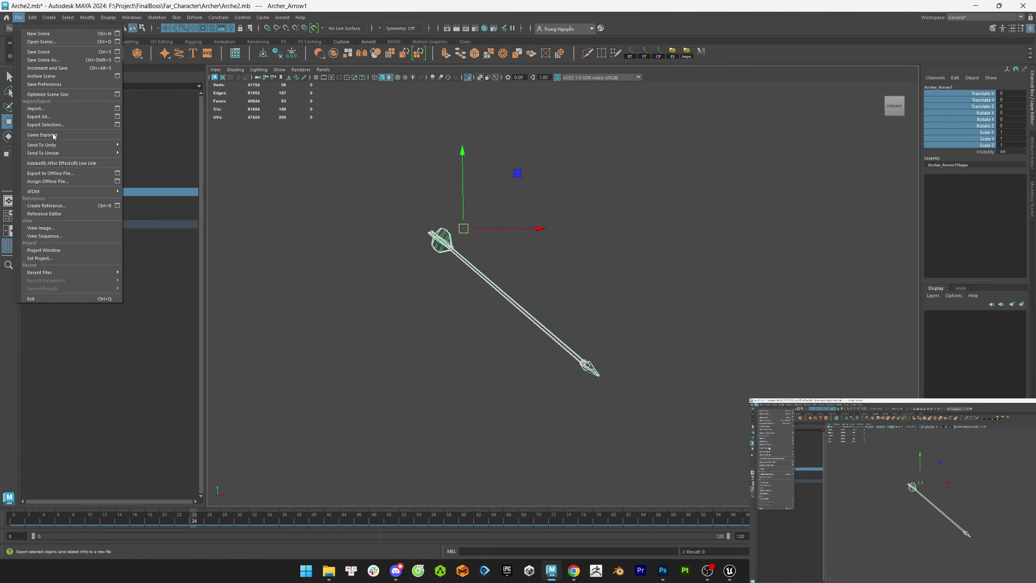
mouse_move(41, 272)
click(184, 280)
click(507, 285)
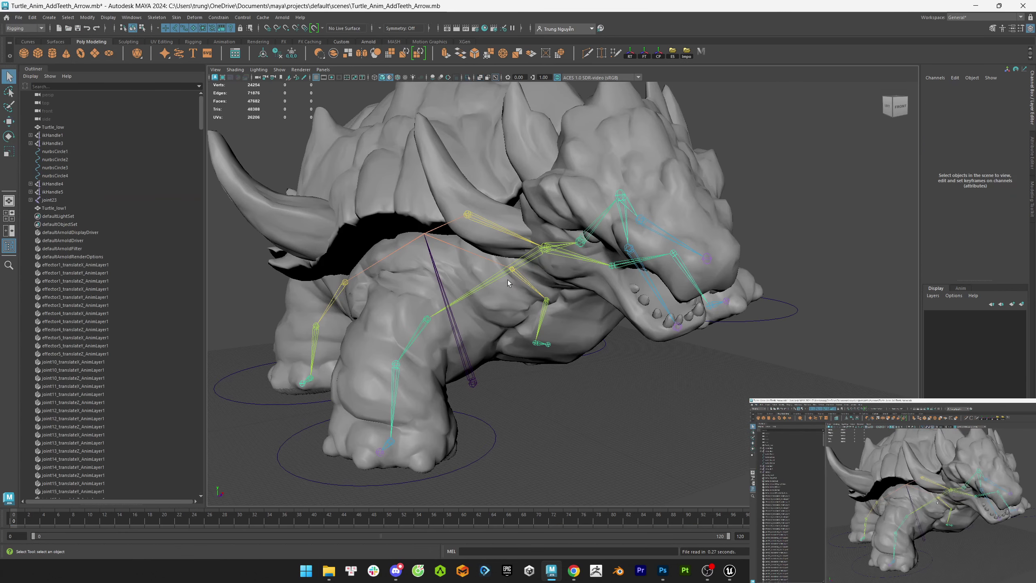
- Save Turtle_Anim_AddTeeth_Arrow.mb into the F:\Project\FinalBoss\Boss folder
click(385, 183)
click(19, 17)
click(37, 52)
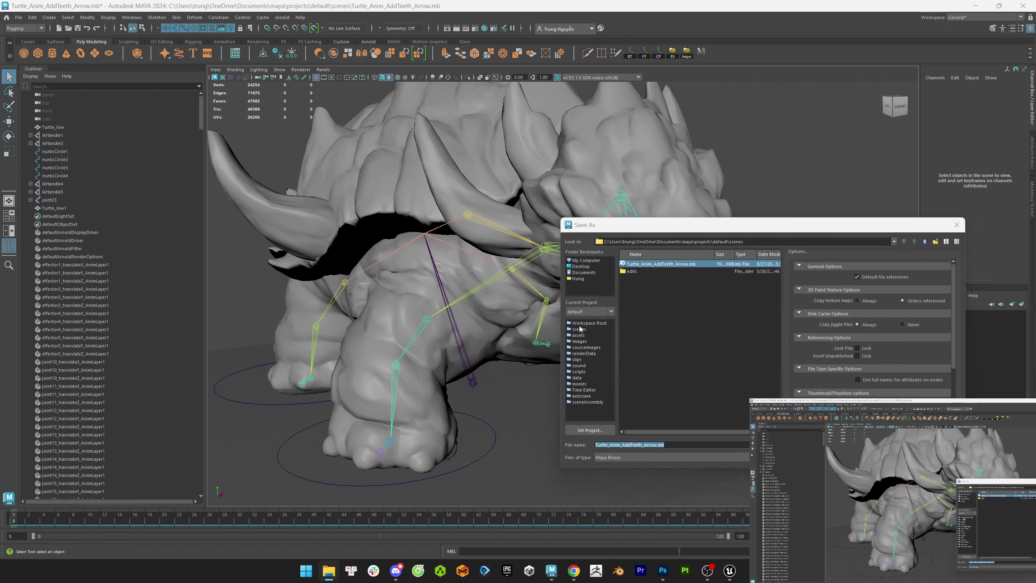
click(747, 241)
click(661, 258)
key(Return)
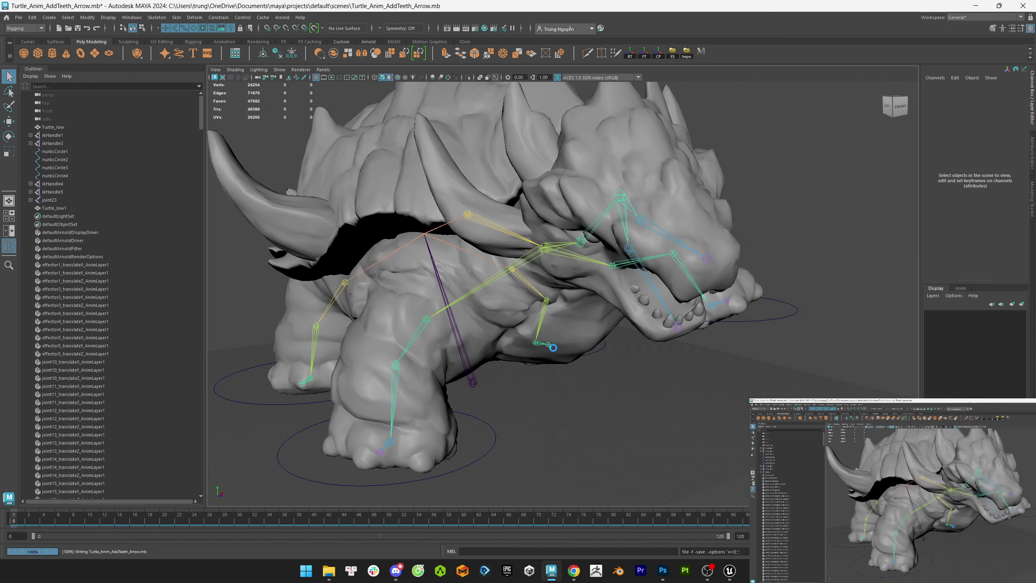
- Reopen Arche2.mb from Recent Files
click(18, 17)
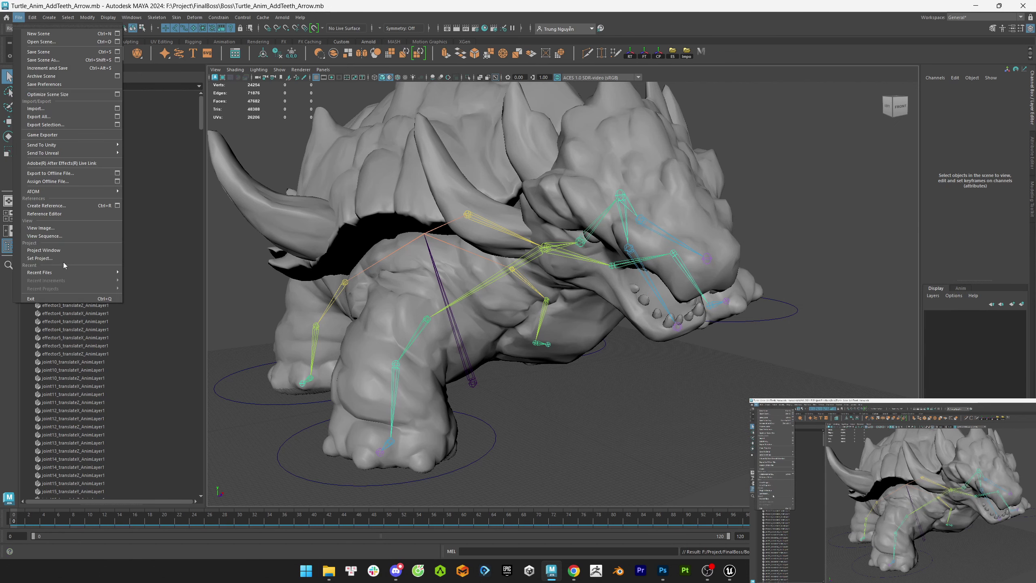
mouse_move(49, 279)
click(351, 284)
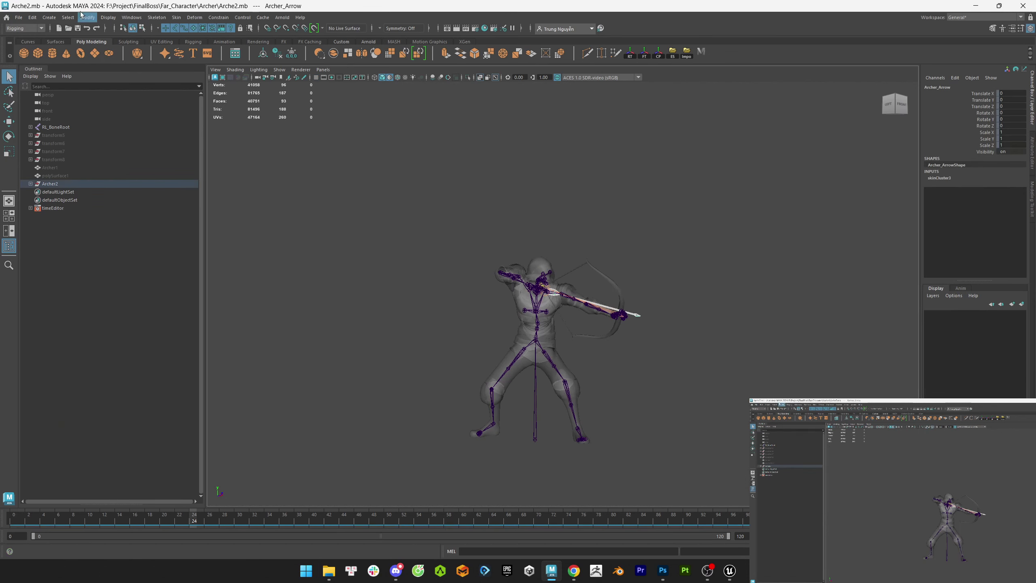
- Duplicate Archer_Arrow as Archer_Arrow1, adjust its channels, and export the selection as FBX to the Desktop
click(18, 17)
click(49, 125)
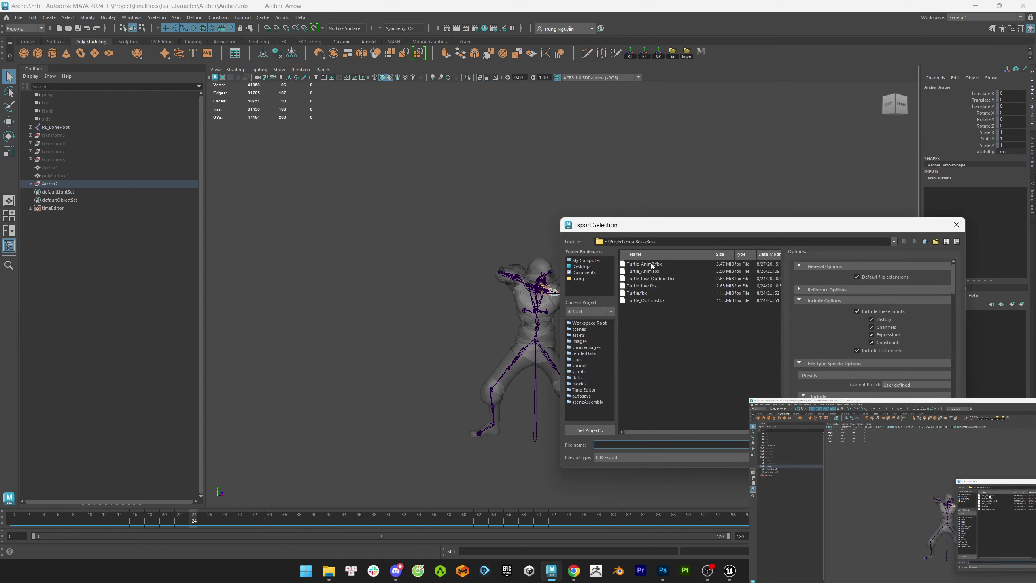
click(956, 225)
key(ctrl+d)
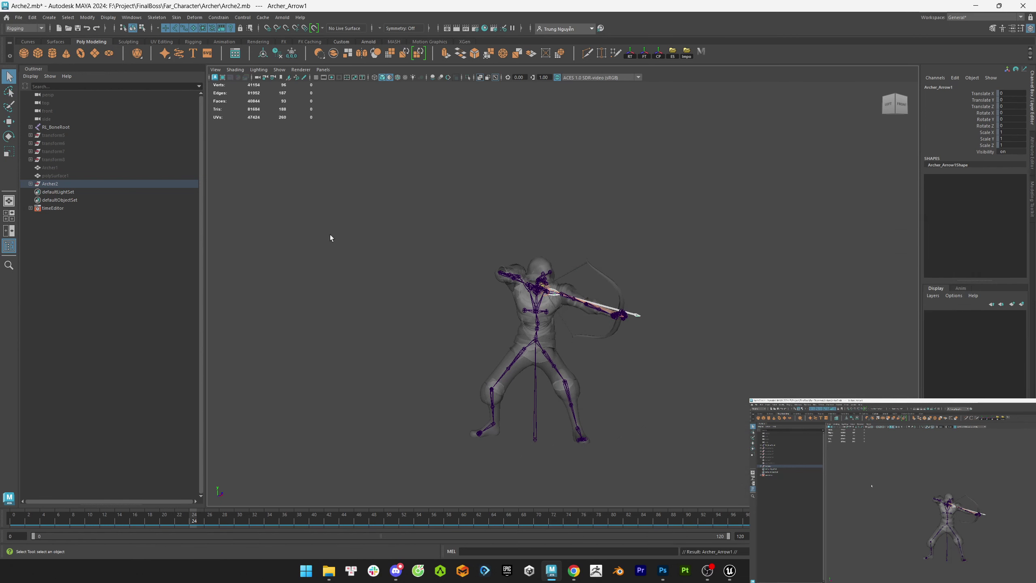
drag(984, 145, 984, 93)
right_click(984, 93)
click(787, 182)
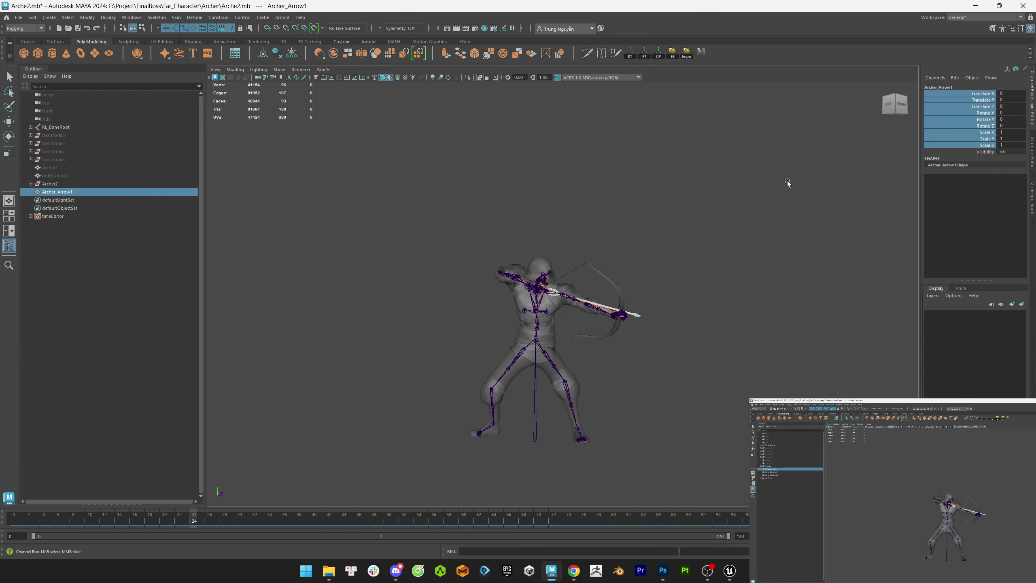
click(18, 17)
click(49, 126)
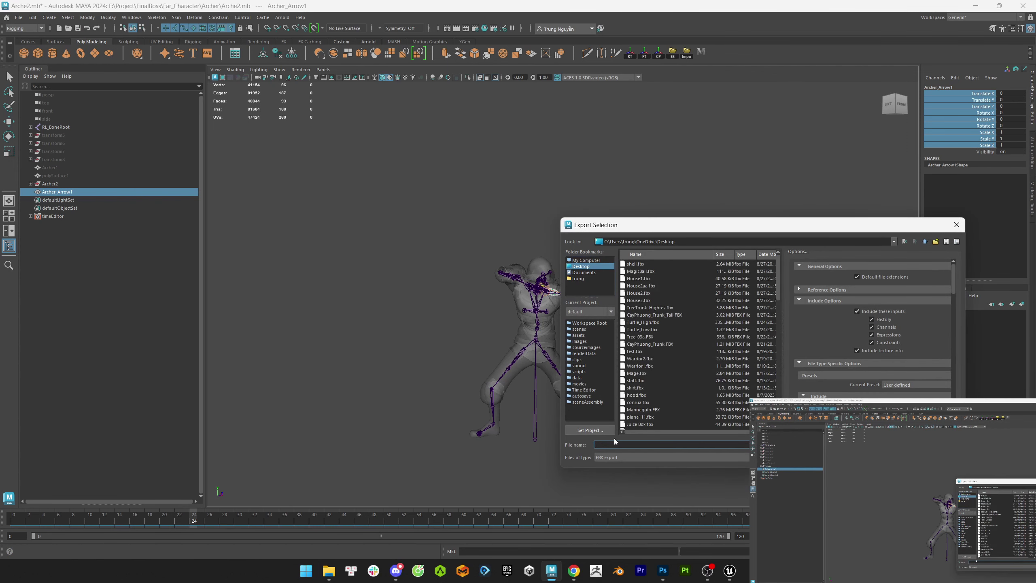
key(Return)
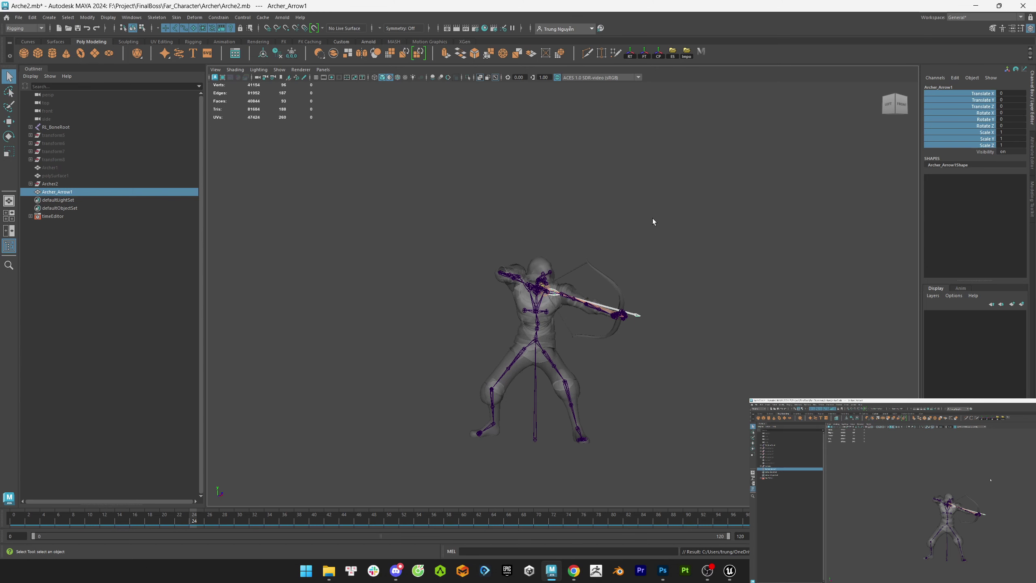
- Open the recent scene Turtle_Anim_AddTeeth_Arrow.mb and answer the save-changes prompt
alt+drag(653, 219, 694, 310)
scroll(724, 343, up, 3)
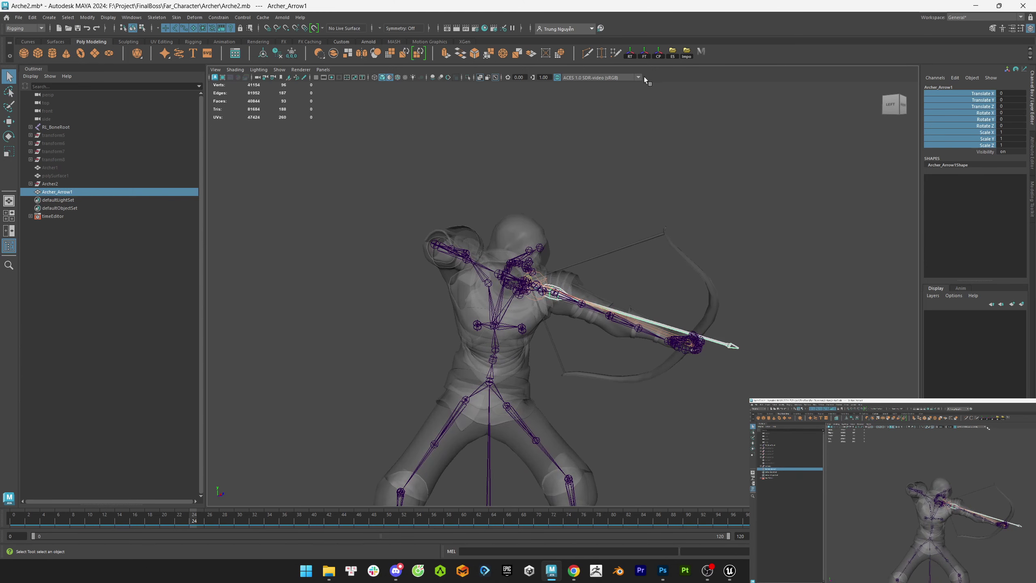
click(746, 551)
click(18, 17)
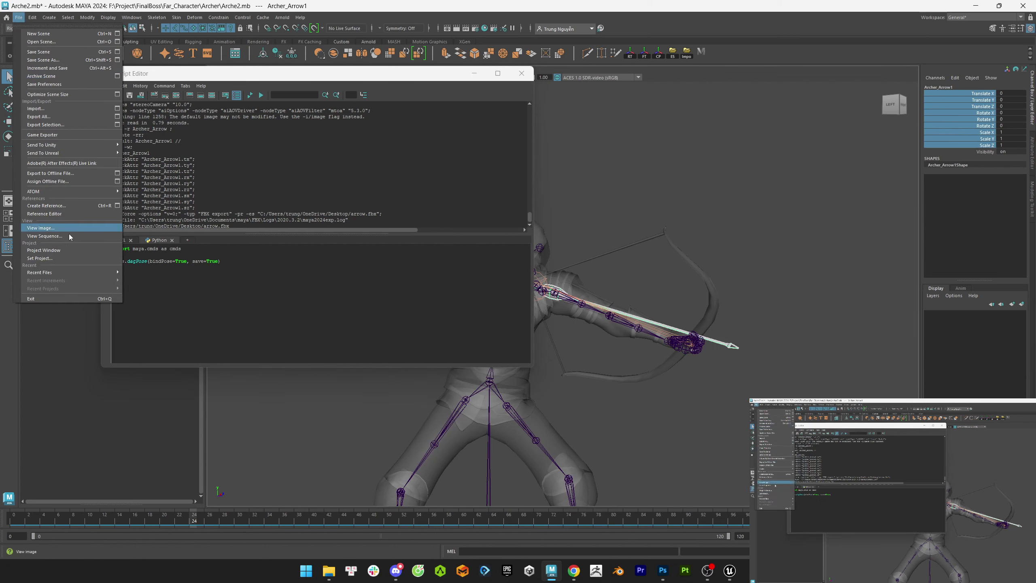
mouse_move(39, 273)
click(204, 272)
click(518, 285)
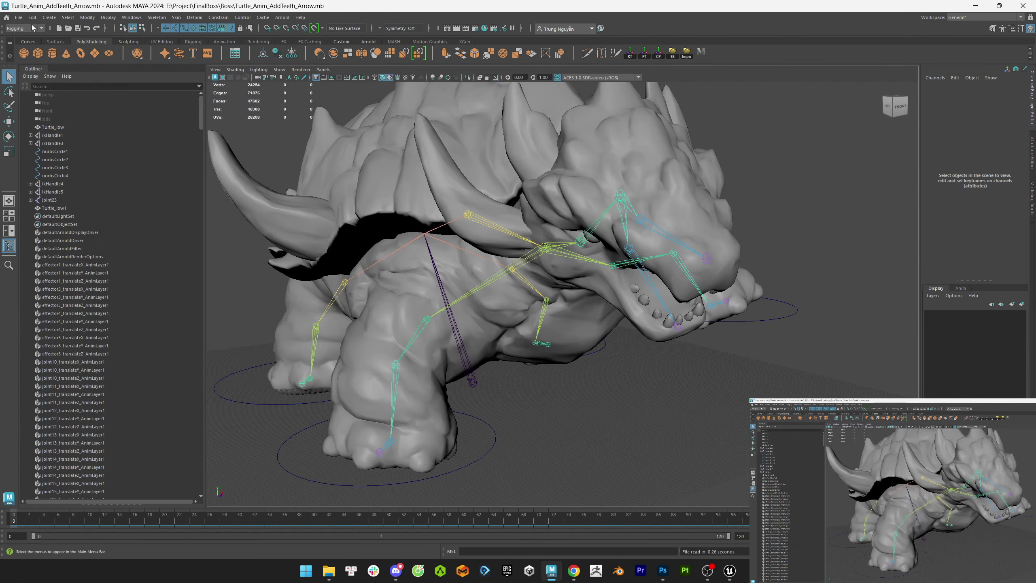
- Import the exported arrow FBX and select the new Archer_Arrow1
click(18, 17)
click(29, 104)
double_click(653, 270)
click(59, 217)
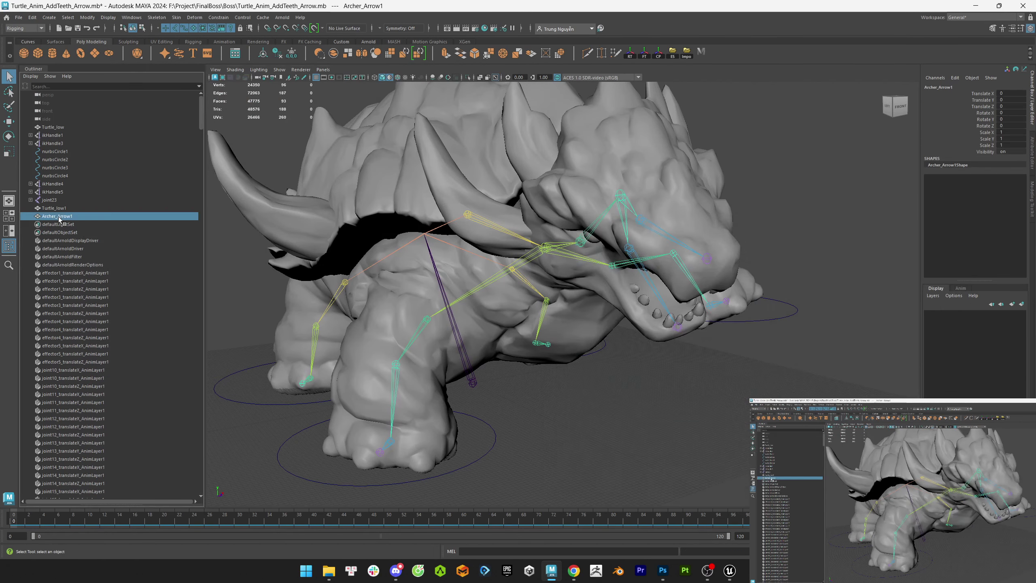
key(w)
alt+drag(597, 266, 588, 412)
key(r)
key(f)
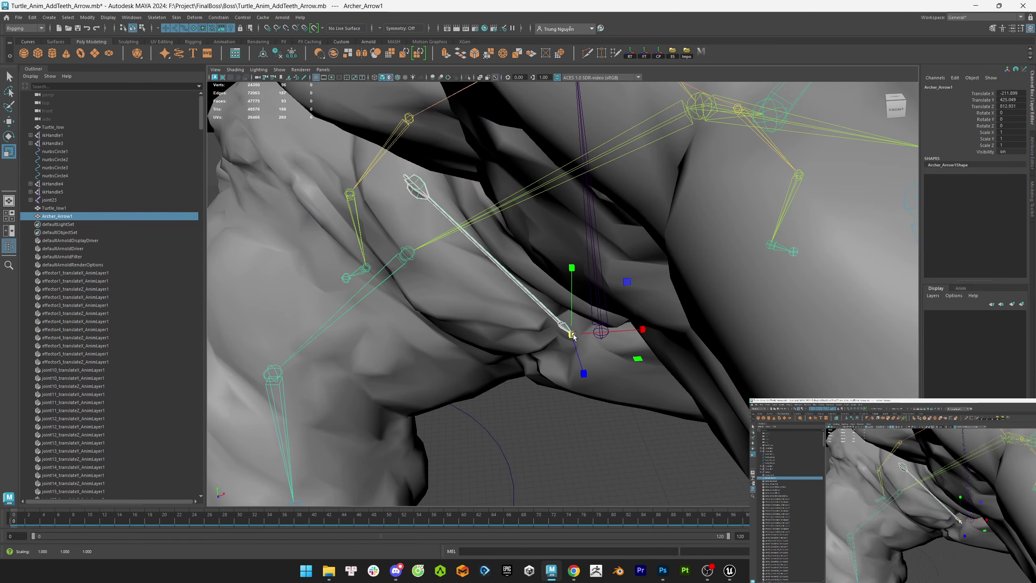
- Select the arrow's faces with the arrow isolated from the turtle, then restore the full view
key(q)
alt+drag(573, 334, 773, 354)
key(ctrl+F11)
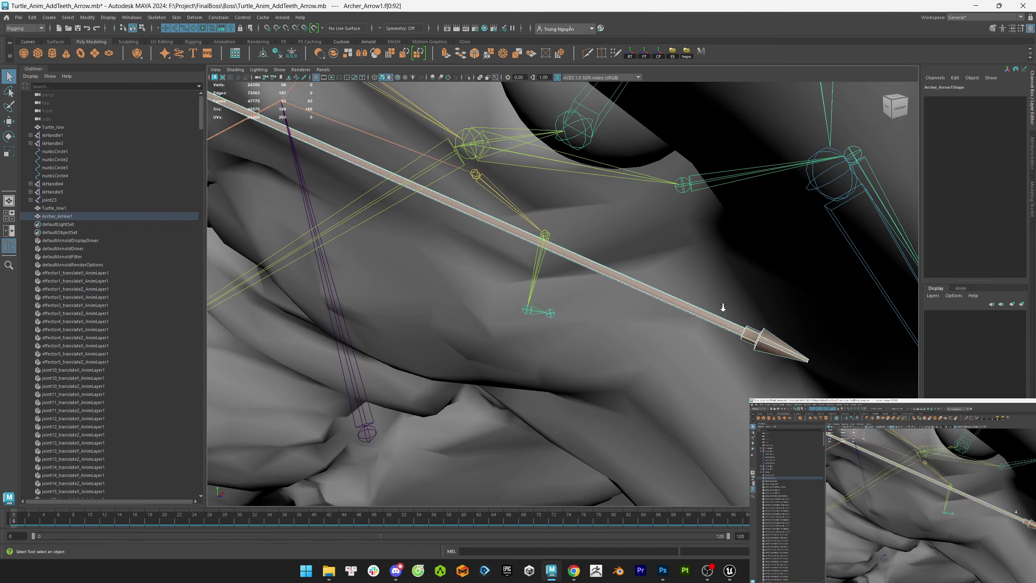
key(f)
key(ctrl+1)
drag(316, 146, 497, 266)
key(F8)
key(ctrl+1)
- Scale all the arrow's faces together, then return to object selection
key(w)
key(r)
scroll(366, 265, up, 5)
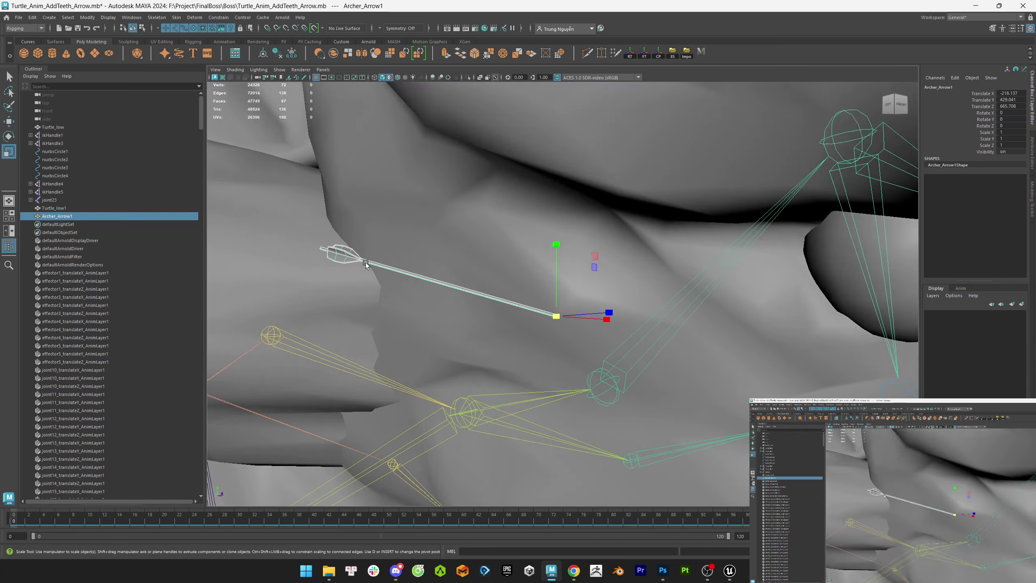
alt+drag(366, 264, 485, 370)
shift+right_drag(485, 370, 490, 486)
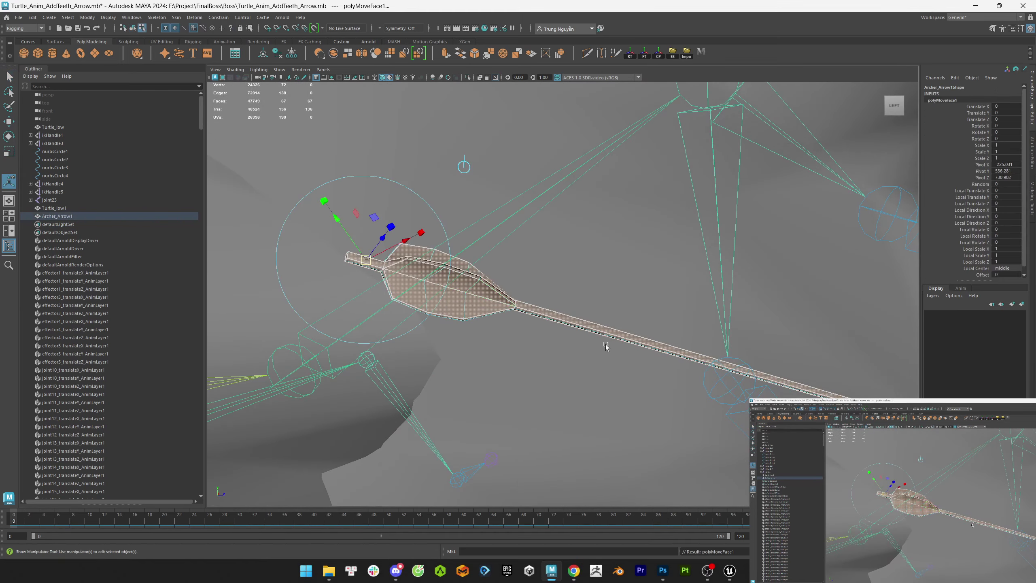
key(F8)
key(q)
- Try a rotation on the arrow, undo it, and freeze the arrow's transformations
alt+right_drag(378, 232, 639, 306)
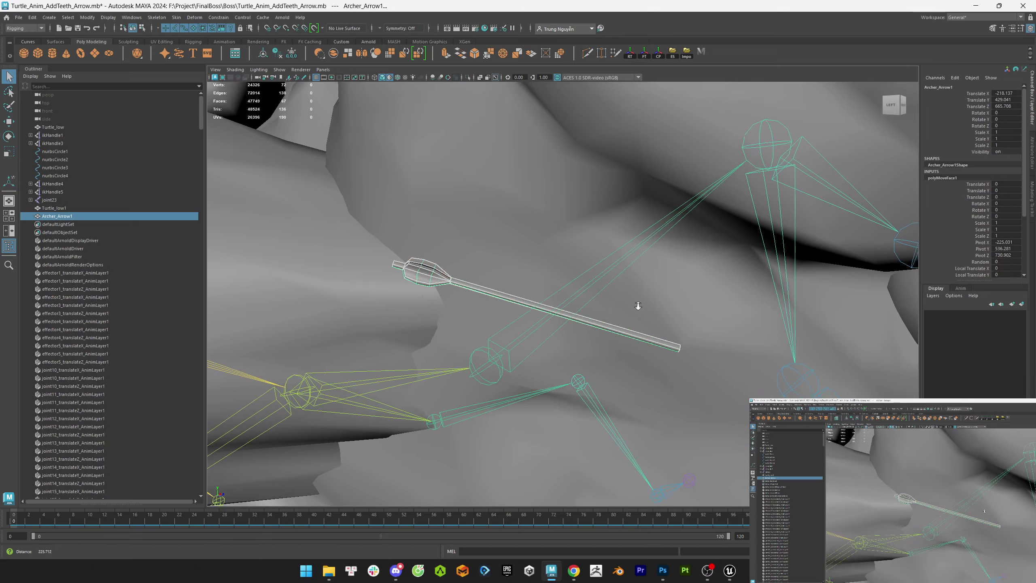
alt+drag(638, 306, 522, 359)
key(e)
drag(522, 359, 438, 318)
key(w)
key(e)
key(ctrl+z)
key(f)
right_click(472, 308)
key(f)
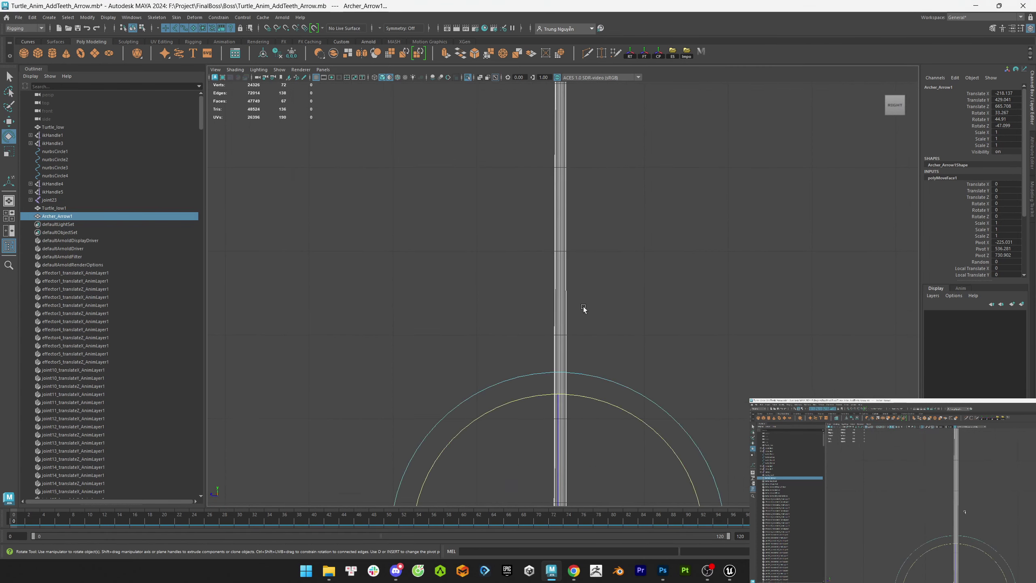
click(645, 53)
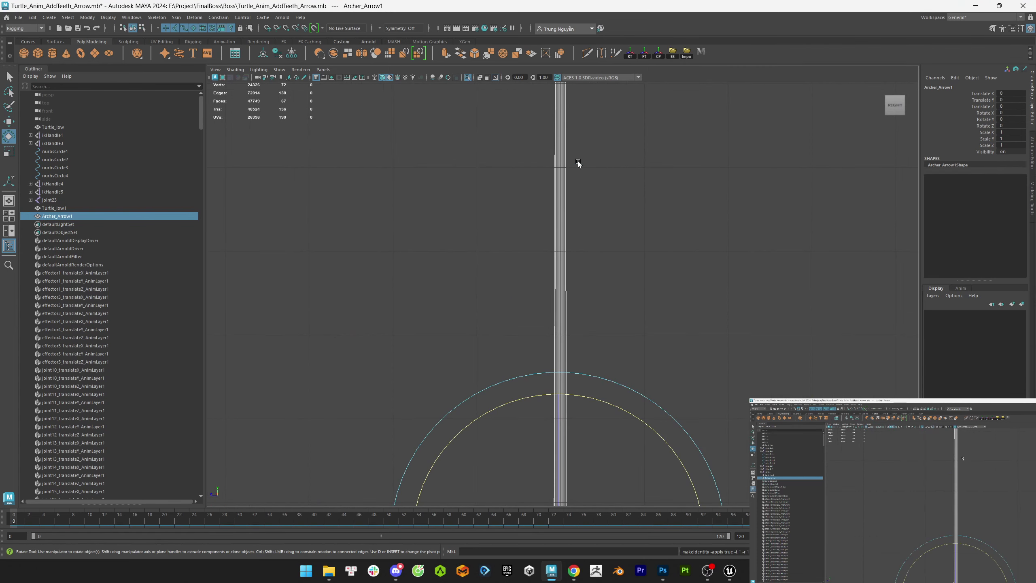
- Tilt the arrow to about 80 degrees and move it into the turtle's head
alt+drag(578, 162, 507, 151)
scroll(619, 261, up, 5)
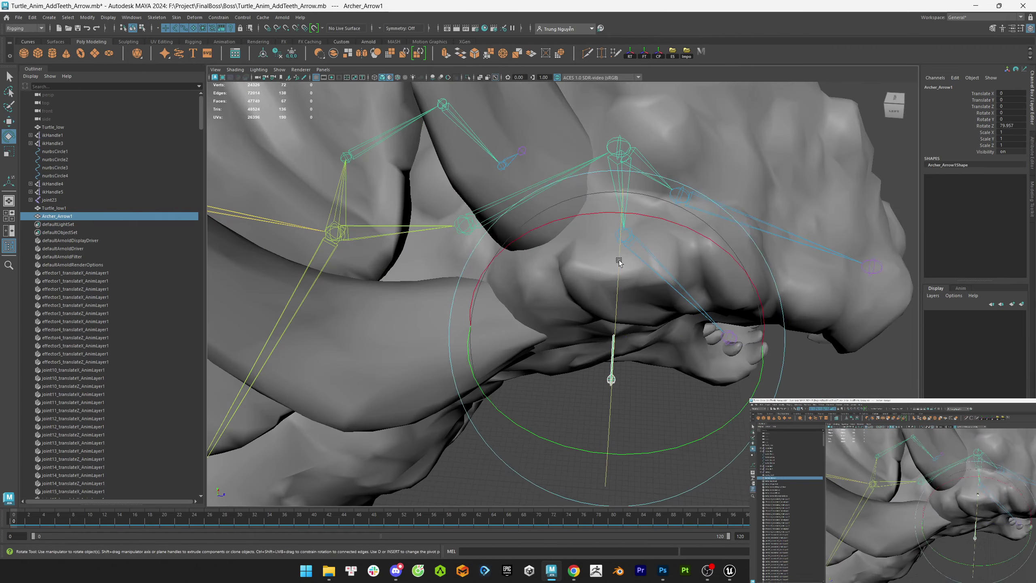
key(w)
alt+drag(619, 261, 489, 323)
alt+drag(490, 324, 567, 342)
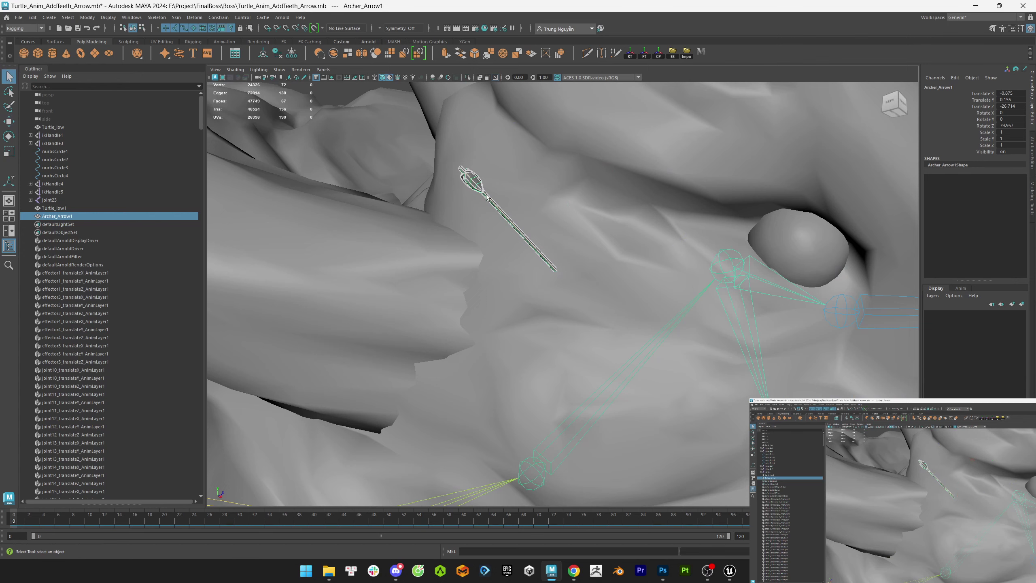
- Duplicate the arrow into Archer_Arrow2 and Archer_Arrow3, placing the second beside the first
key(ctrl+d)
key(w)
key(e)
alt+drag(556, 232, 624, 265)
key(w)
key(ctrl+d)
key(w)
key(e)
- Create Archer_Arrow4, tilted and moved into the head, and Archer_Arrow5 near the jaw
key(ctrl+d)
key(w)
alt+drag(625, 265, 612, 286)
drag(612, 285, 572, 345)
click(752, 195)
click(572, 336)
key(ctrl+d)
key(e)
key(w)
- Duplicate Archer_Arrow5 as Archer_Arrow6 and rotate it around the jaw
click(791, 189)
click(572, 345)
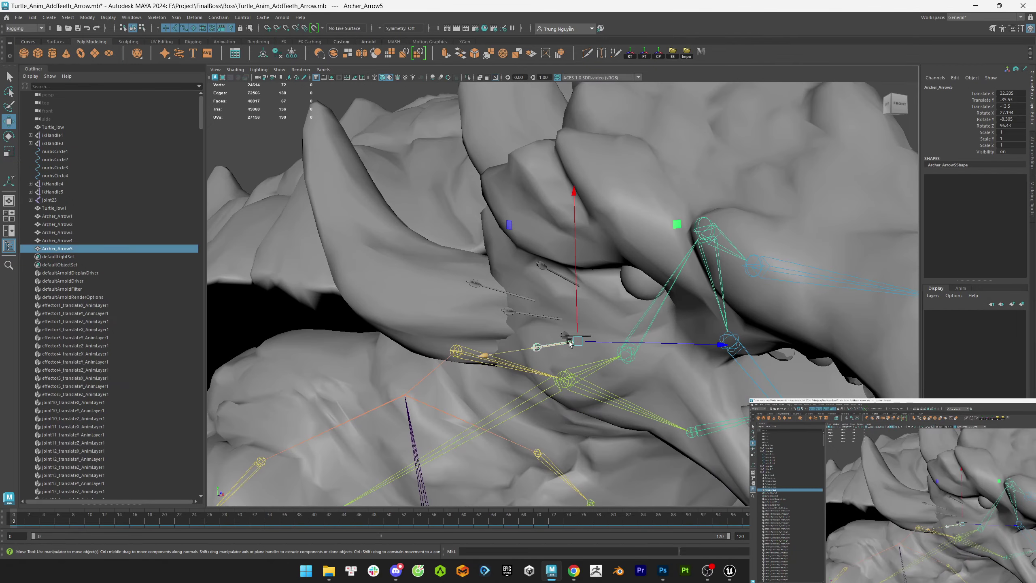
key(ctrl+d)
key(e)
alt+drag(590, 157, 632, 270)
alt+drag(527, 208, 634, 178)
click(648, 286)
key(w)
click(642, 279)
- Inspect the arrows in the head from the side and front, test-selecting several arrows
alt+right_drag(633, 178, 537, 198)
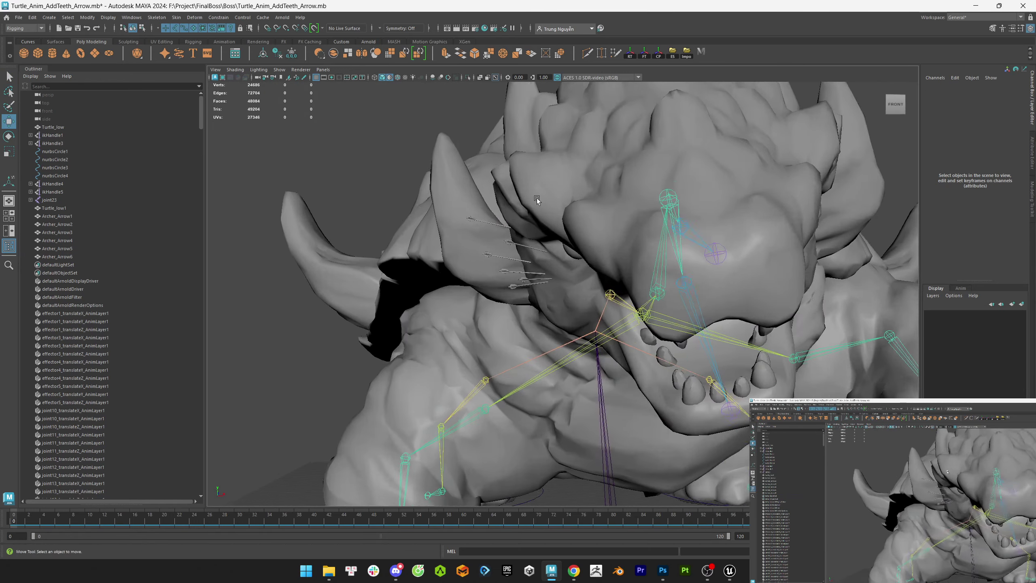
alt+drag(537, 197, 480, 189)
alt+right_drag(480, 189, 567, 295)
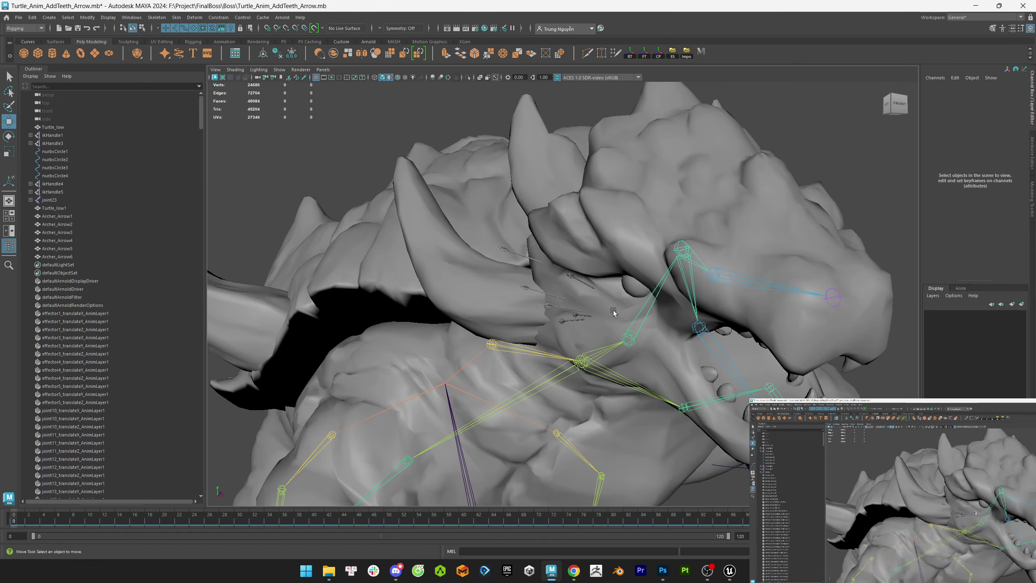
alt+drag(613, 312, 570, 243)
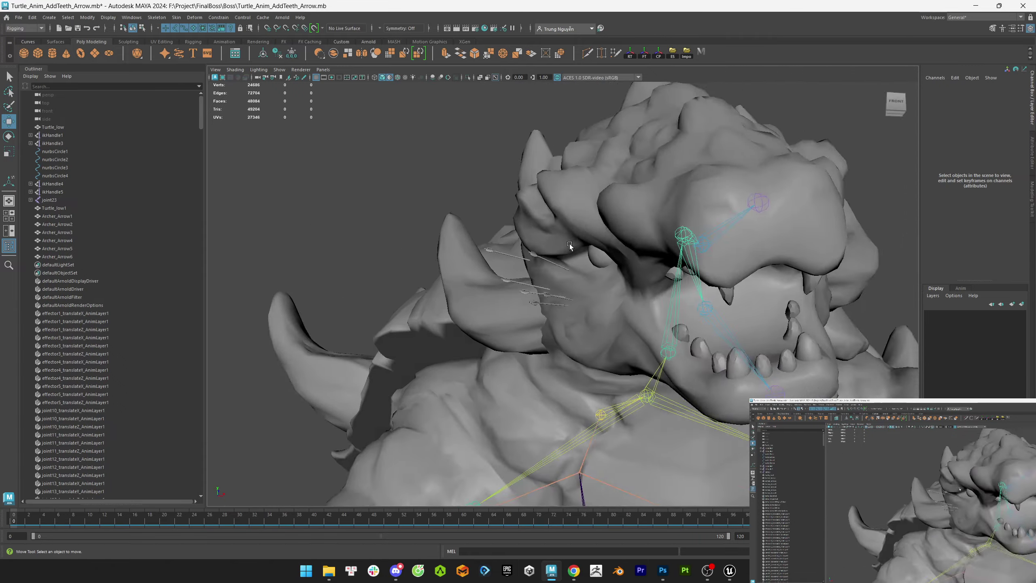
alt+right_drag(570, 243, 519, 232)
key(q)
drag(518, 232, 572, 281)
click(600, 294)
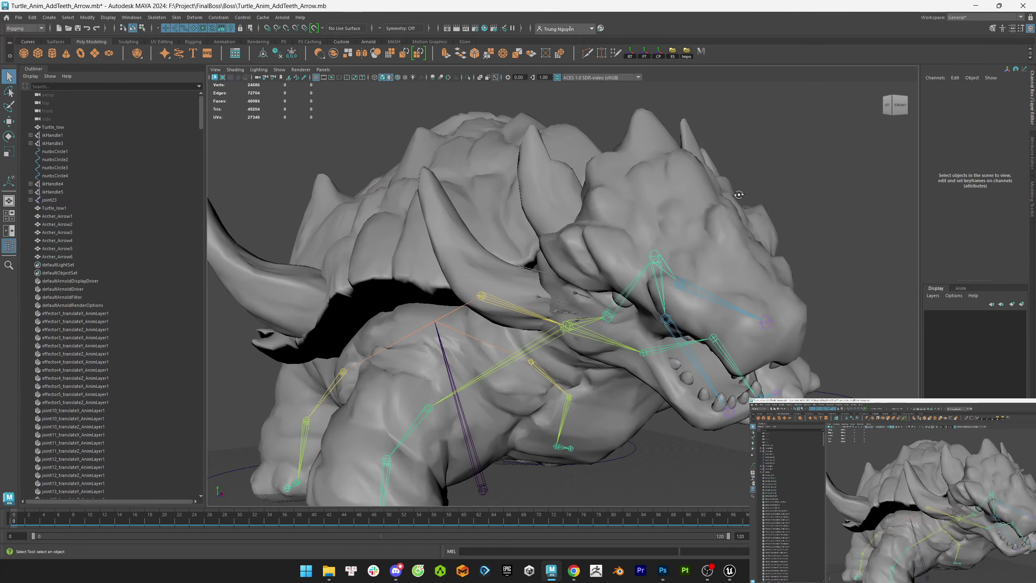
alt+right_drag(571, 281, 547, 261)
alt+drag(547, 261, 579, 265)
- Combine all six arrows into one mesh, delete its history, and isolate it
drag(461, 172, 607, 269)
shift+right_drag(608, 269, 602, 443)
key(alt+shift+d)
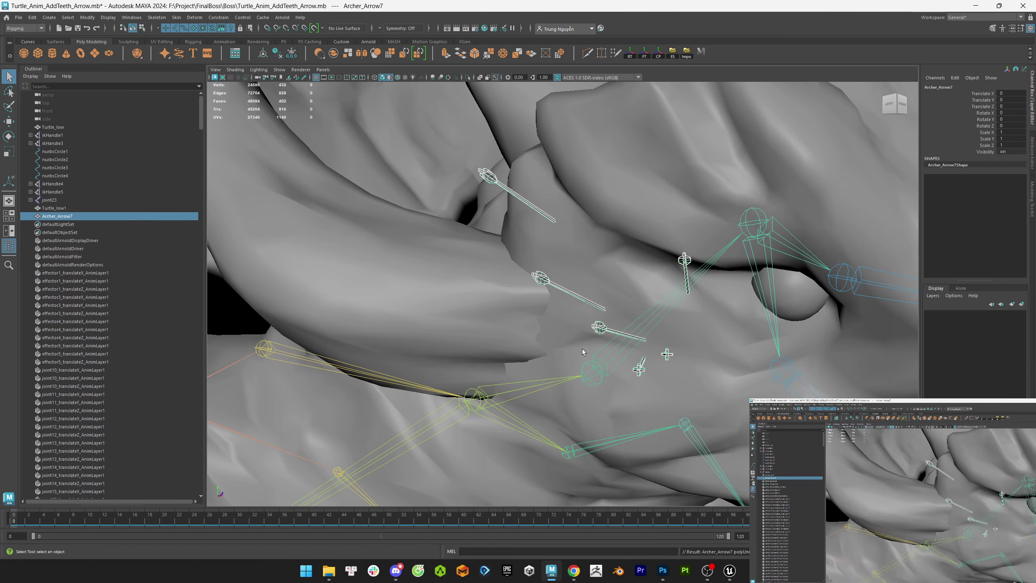
key(ctrl+1)
key(f)
key(F11)
alt+drag(571, 236, 546, 273)
- Select faces across the combined arrows, adjusting the selection, and move them
drag(402, 148, 829, 497)
scroll(563, 310, up, 5)
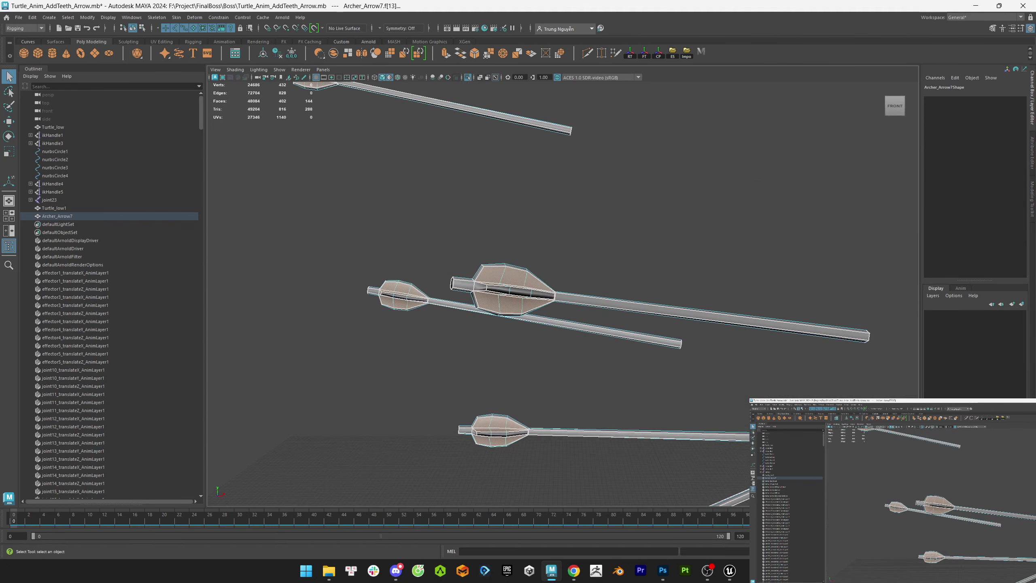
click(548, 257)
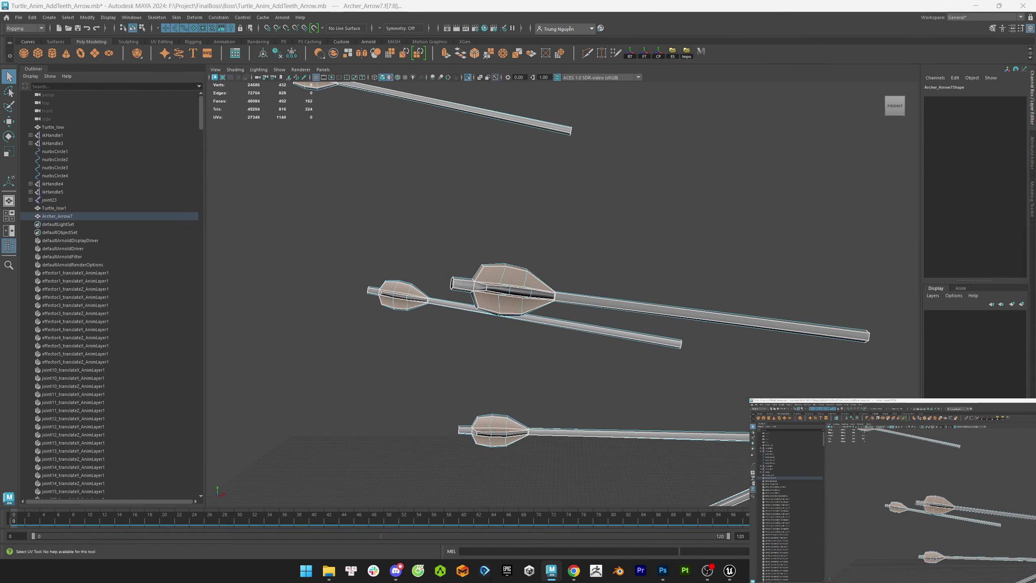
shift+click(478, 288)
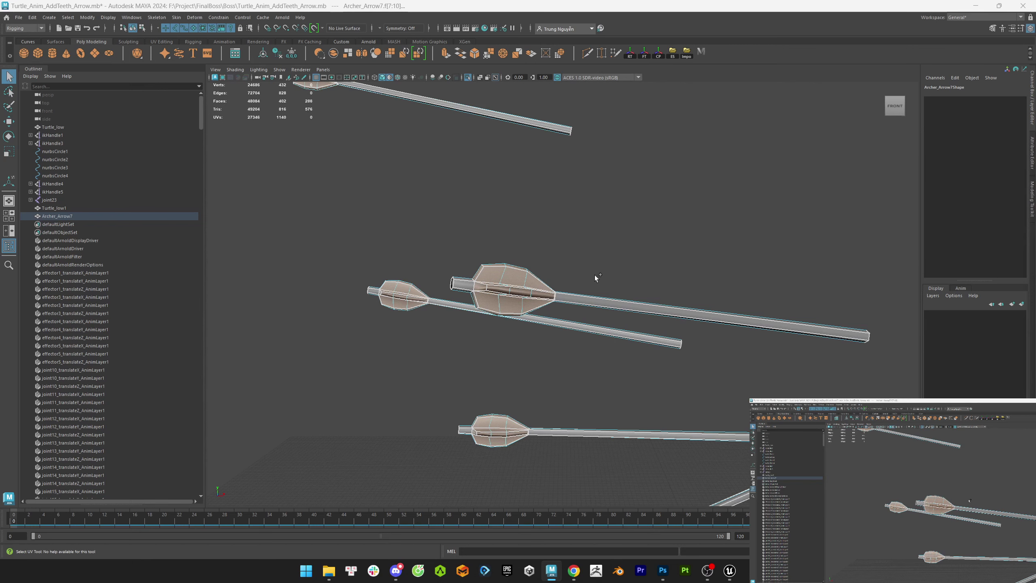
alt+drag(597, 278, 687, 308)
key(w)
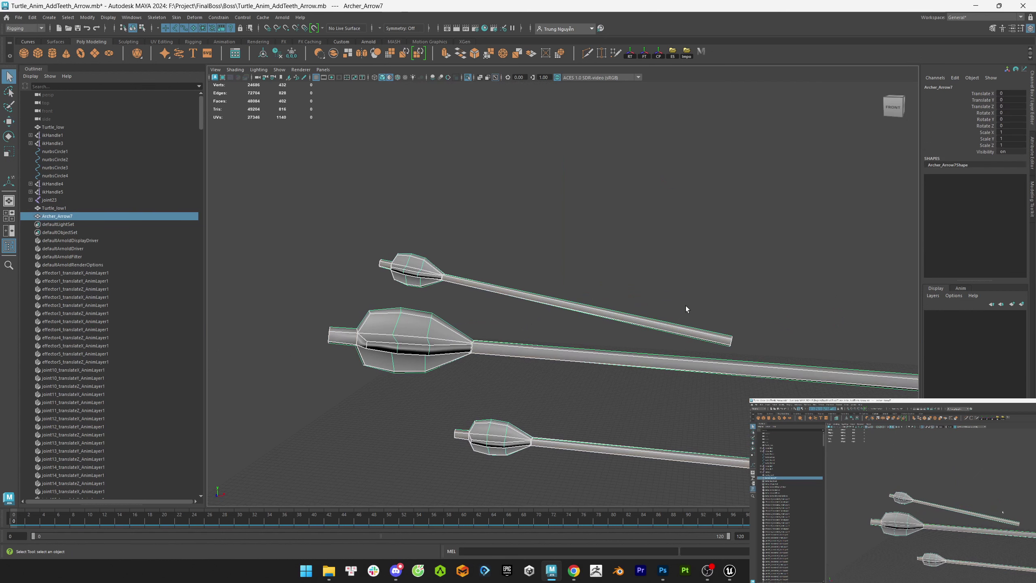
key(q)
click(688, 310)
- Scale and move all the arrow mesh's UVs, then return to object mode and un-isolate
key(ctrl+shift+a)
key(r)
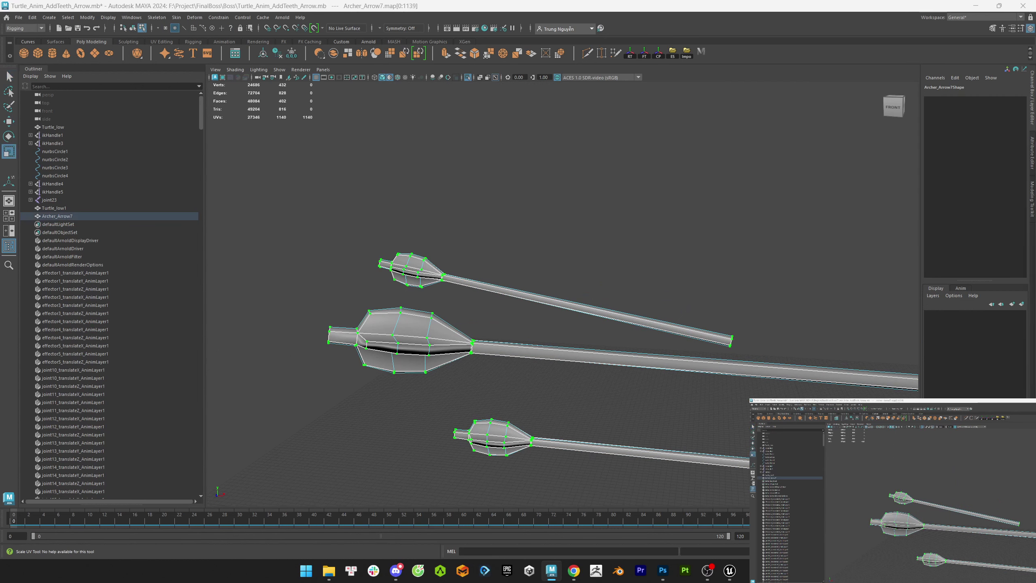
key(w)
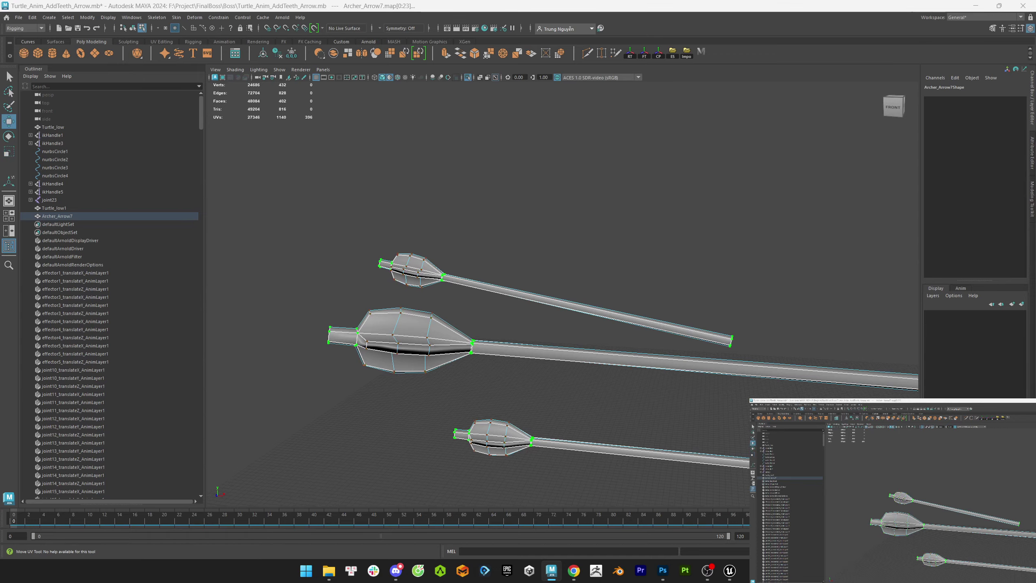
key(F8)
key(q)
alt+drag(513, 352, 294, 298)
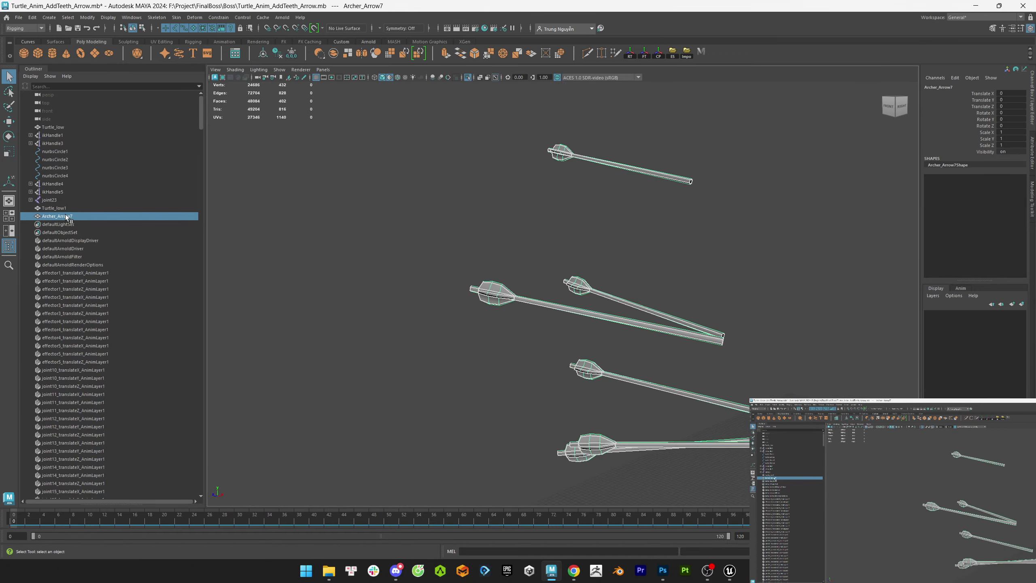
key(ctrl+1)
scroll(476, 123, down, 5)
- Assign a new Lambert material named M_Arrow to the combined arrow mesh
scroll(766, 353, up, 4)
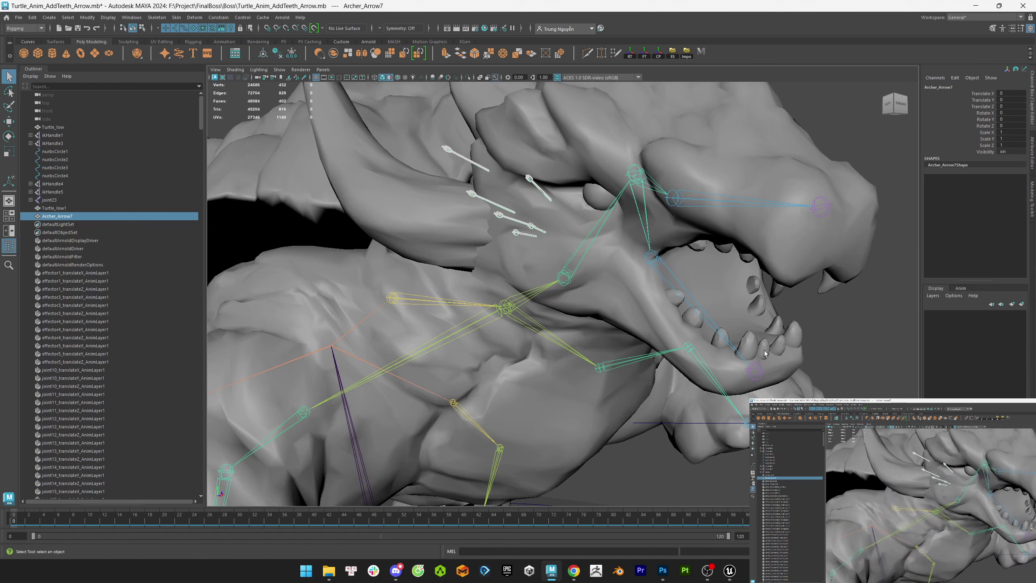
click(766, 353)
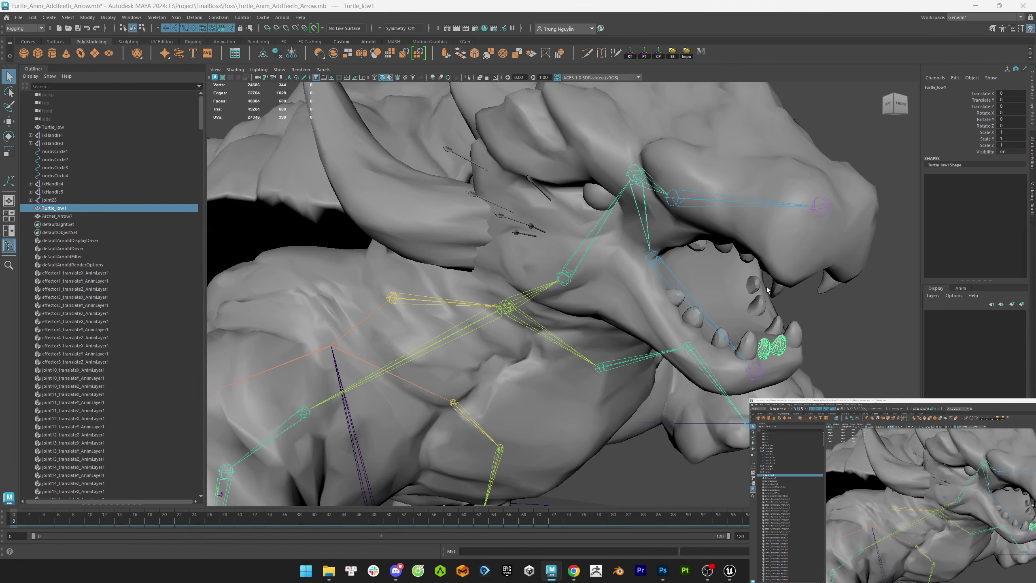
click(530, 229)
right_drag(530, 229, 534, 278)
click(402, 249)
click(956, 86)
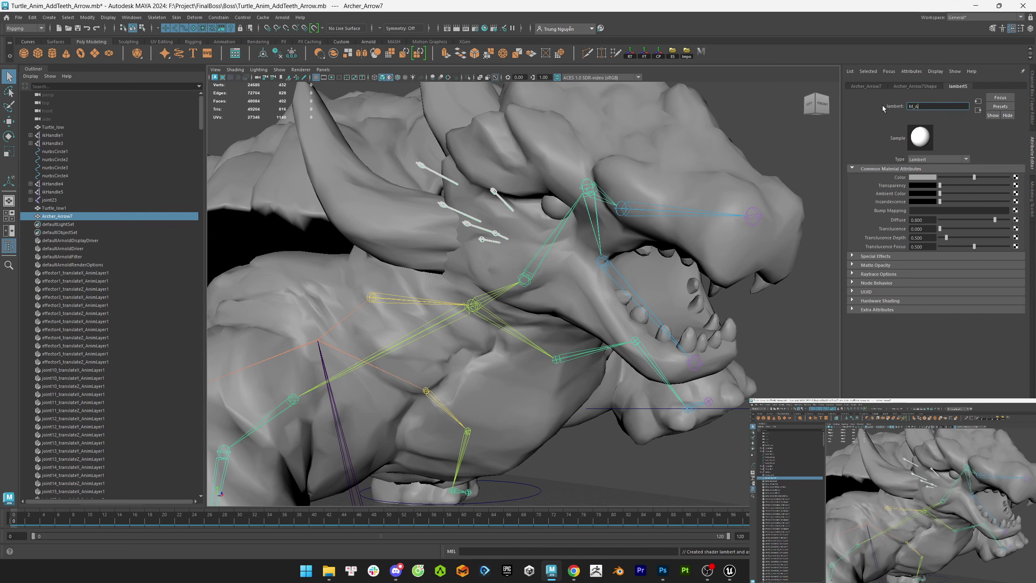
text(M_A)
key(Return)
- Give the turtle's teeth a new Lambert material renamed M_Teeth
click(721, 340)
right_drag(687, 176, 687, 261)
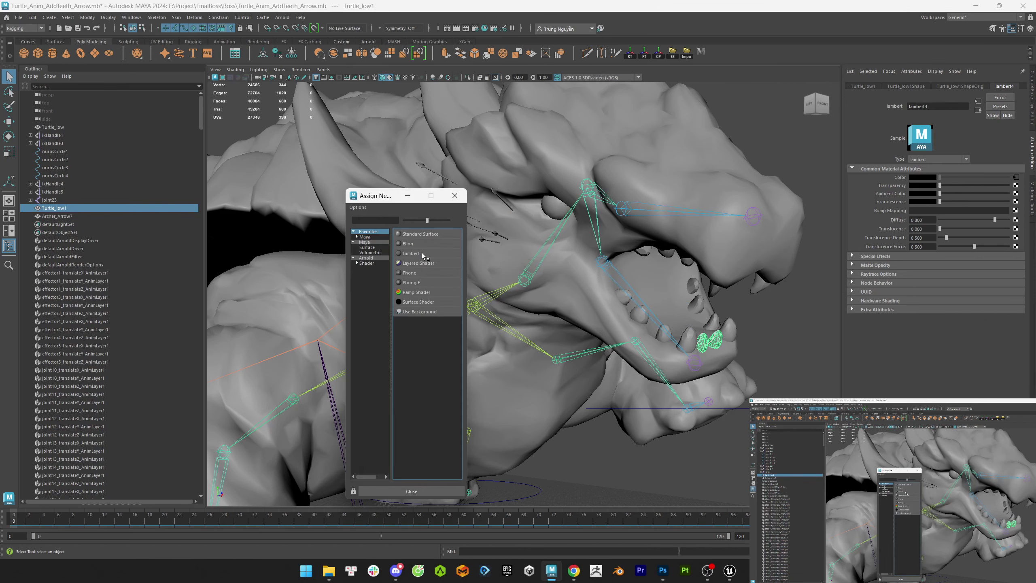
click(410, 254)
double_click(934, 106)
text(M_Teeth)
key(Return)
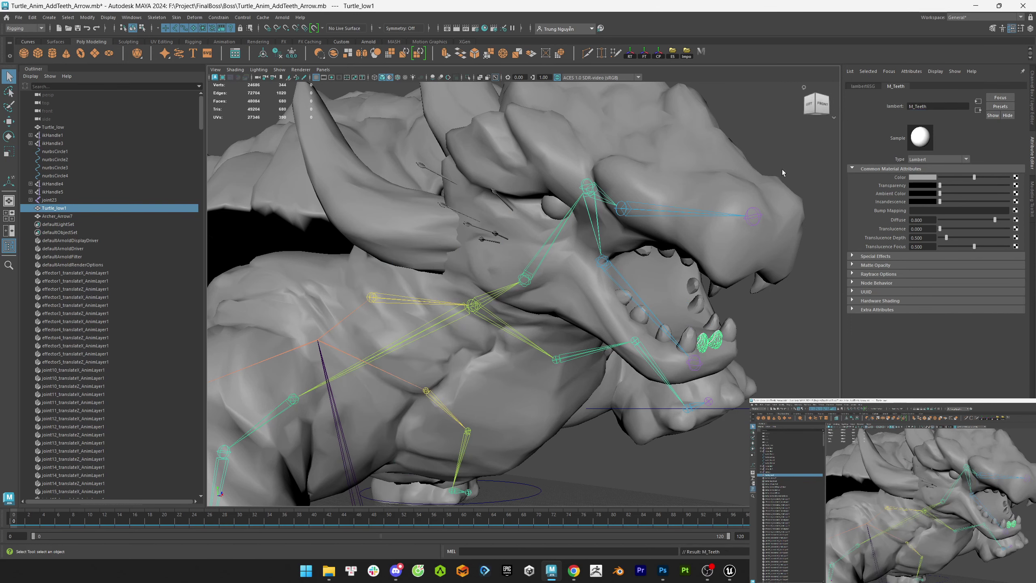
shift+click(489, 235)
alt+drag(490, 235, 718, 327)
- Bind the arrow's skin to the turtle's jaw joint with Bind Skin
click(691, 358)
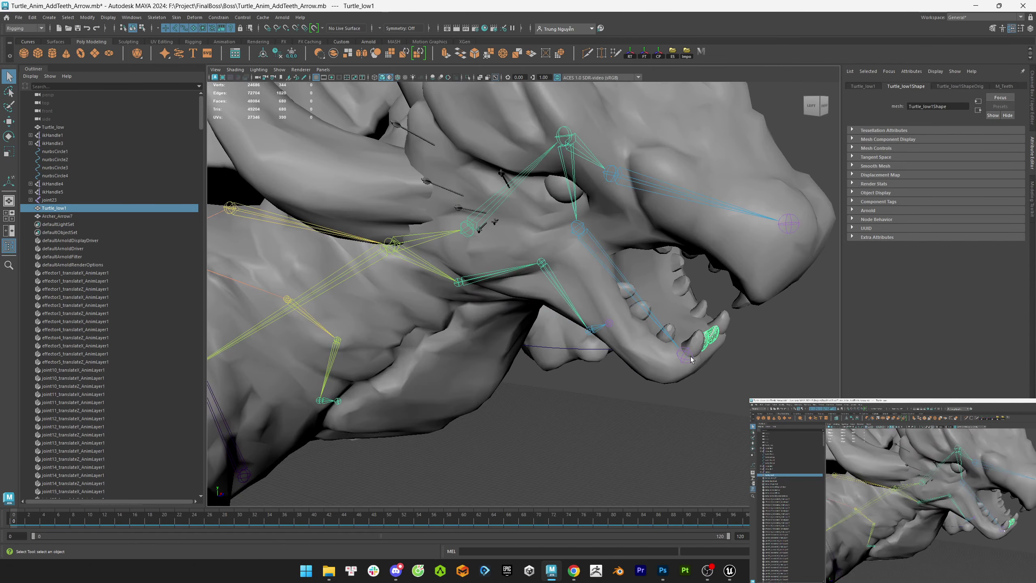
click(691, 358)
alt+drag(691, 358, 584, 301)
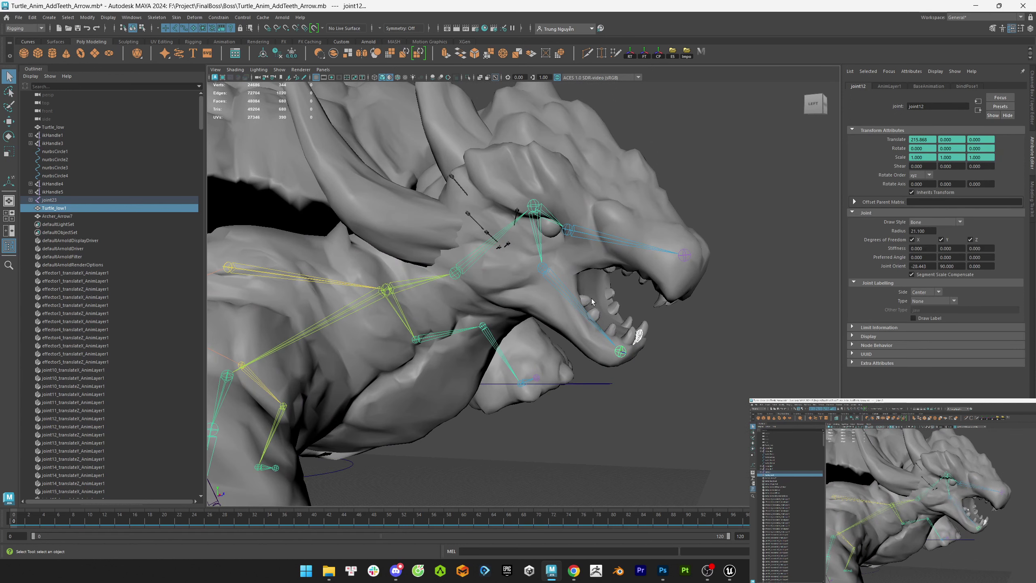
click(176, 17)
click(284, 40)
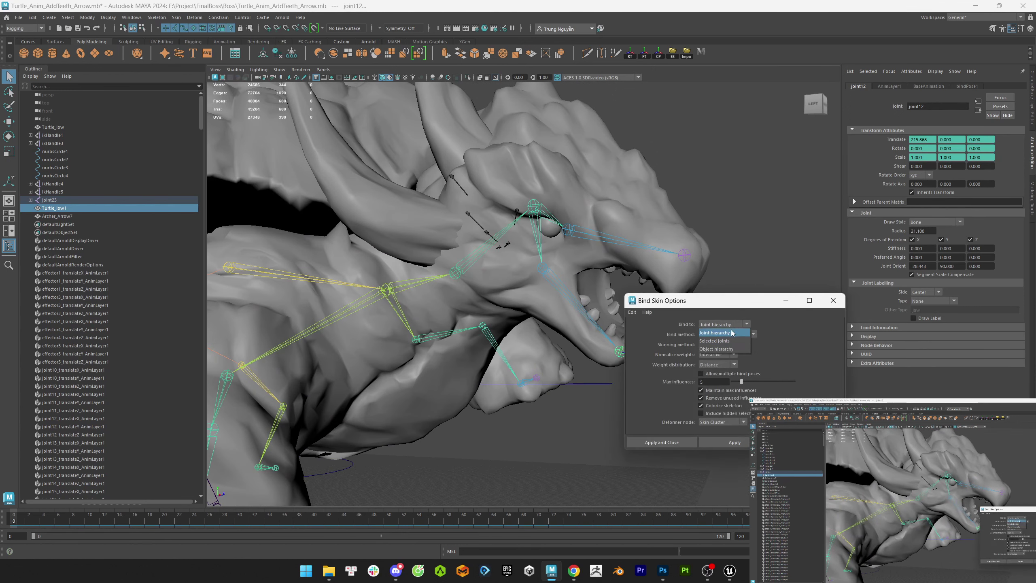
click(656, 443)
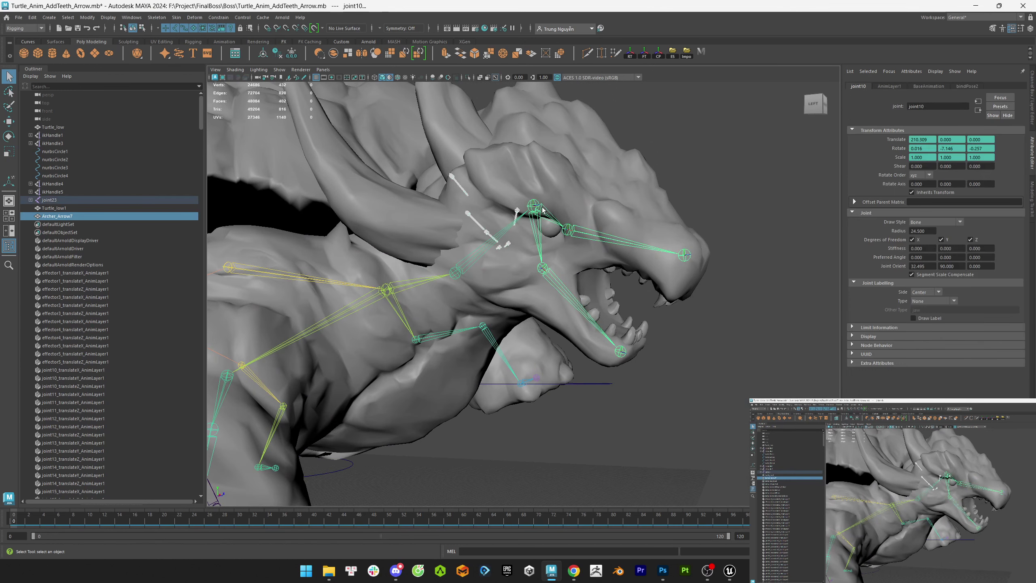
click(157, 17)
- Hide the turtle body mesh and check the skeleton's animation
click(669, 432)
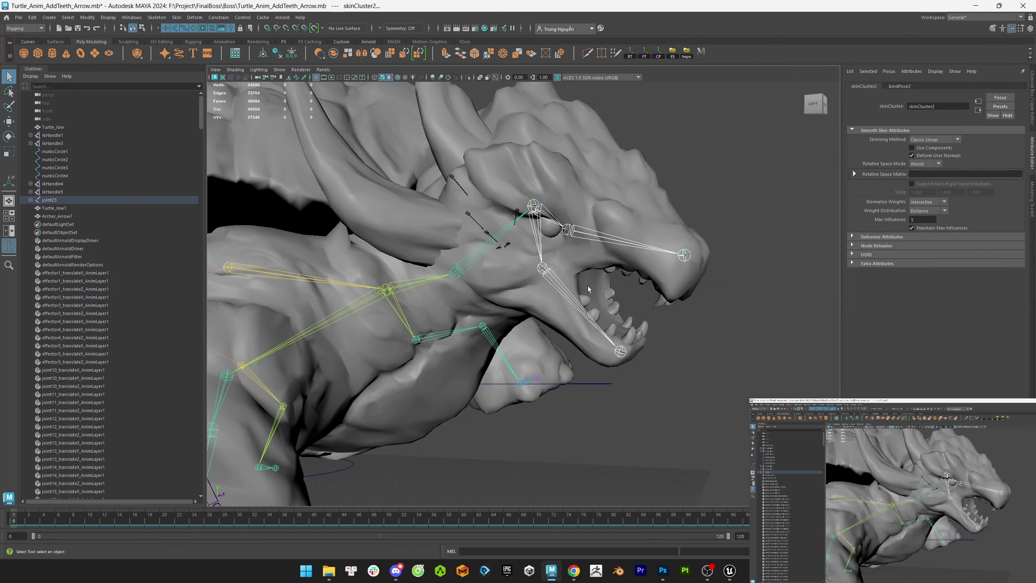
alt+drag(587, 286, 372, 284)
click(458, 249)
key(ctrl+h)
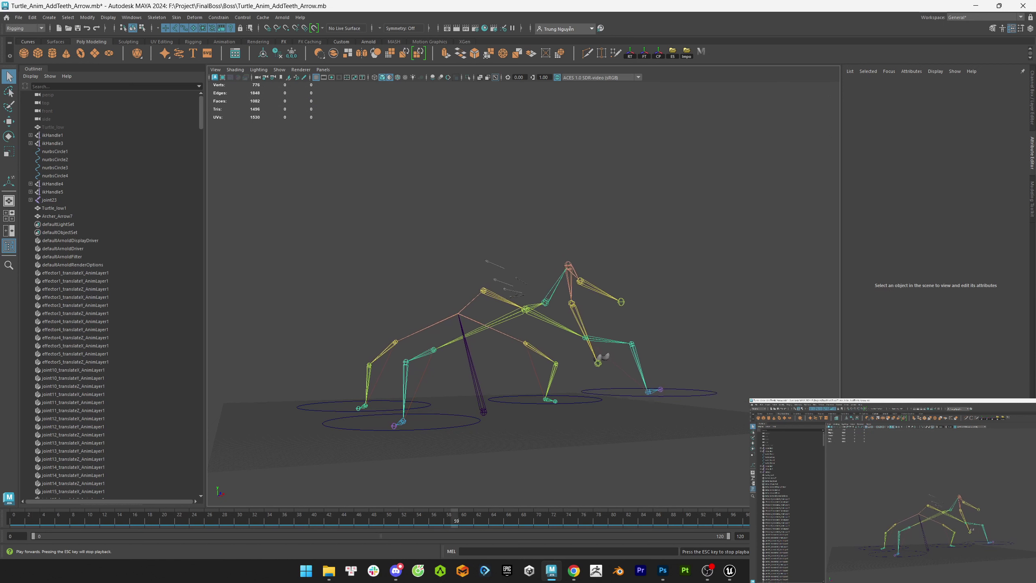
key(Escape)
click(526, 318)
- Export joint23, Turtle_low1 and Archer_Arrow7 as Turtle_TeethArrow_Anim.fbx
click(49, 199)
shift+click(57, 215)
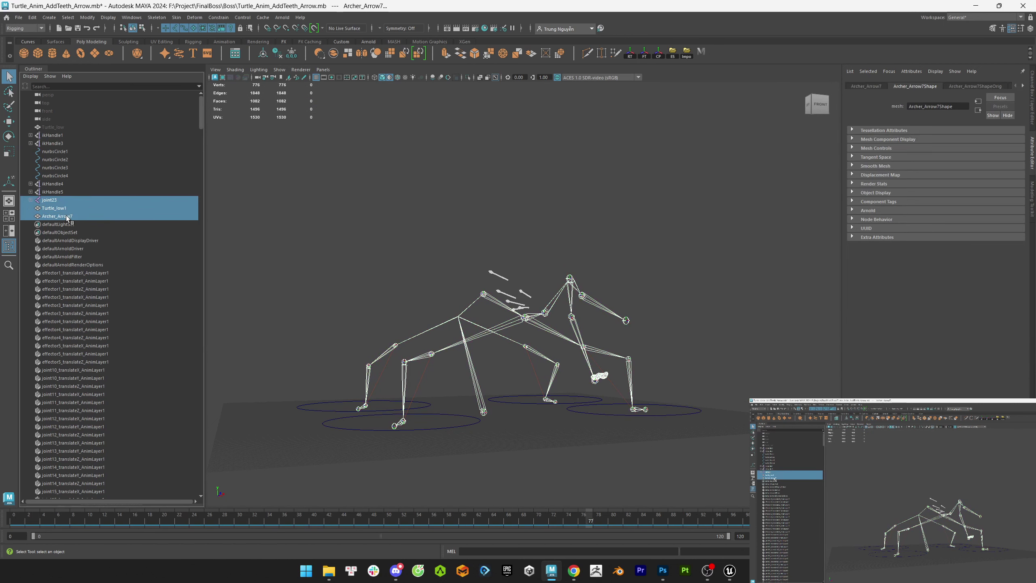
click(57, 216)
shift+click(60, 203)
click(673, 53)
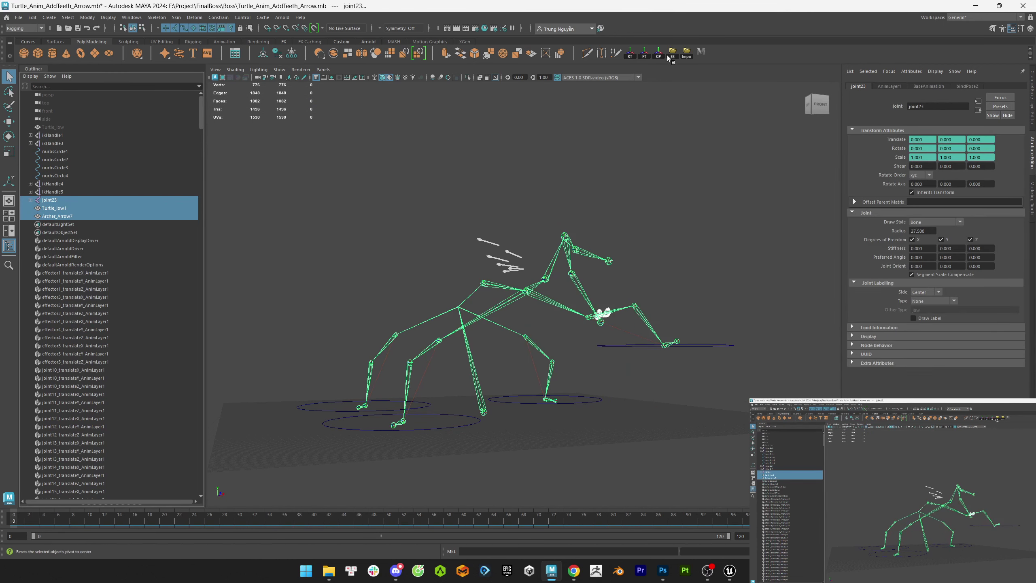
click(658, 272)
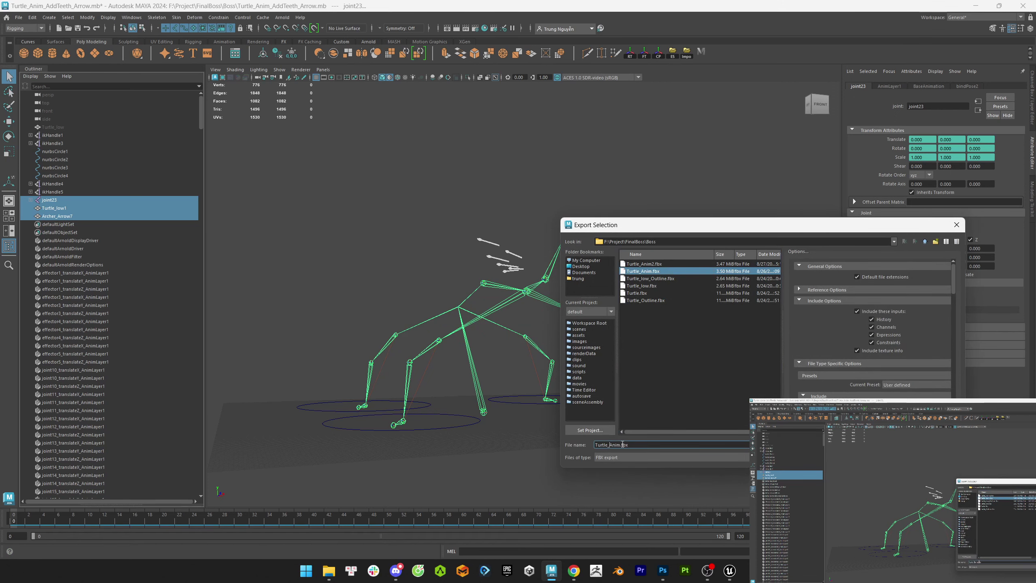
key(Return)
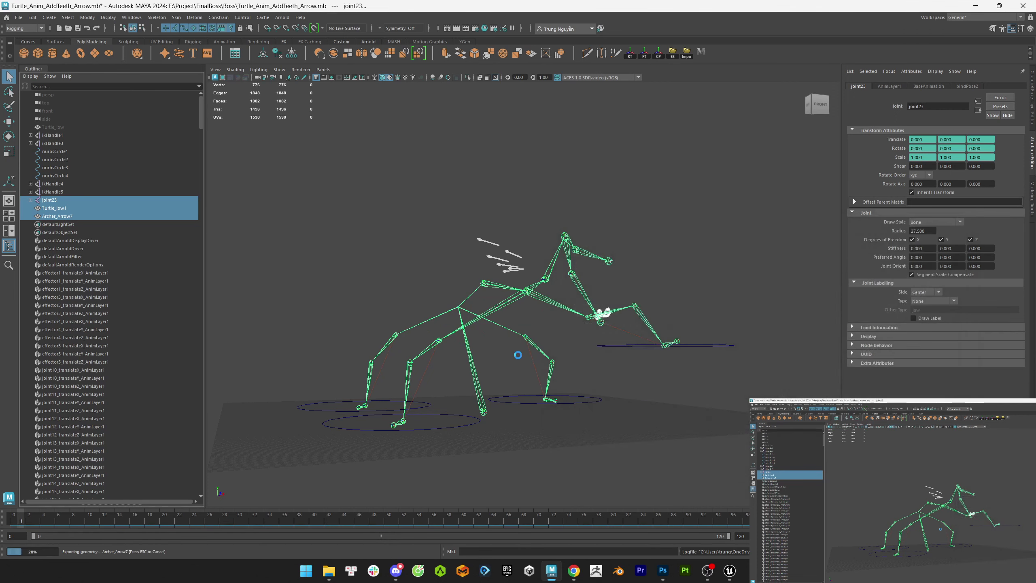
key(Return)
- In Unreal, create an AddTeethArrow folder under Boss and import a file into it
key(alt+Tab)
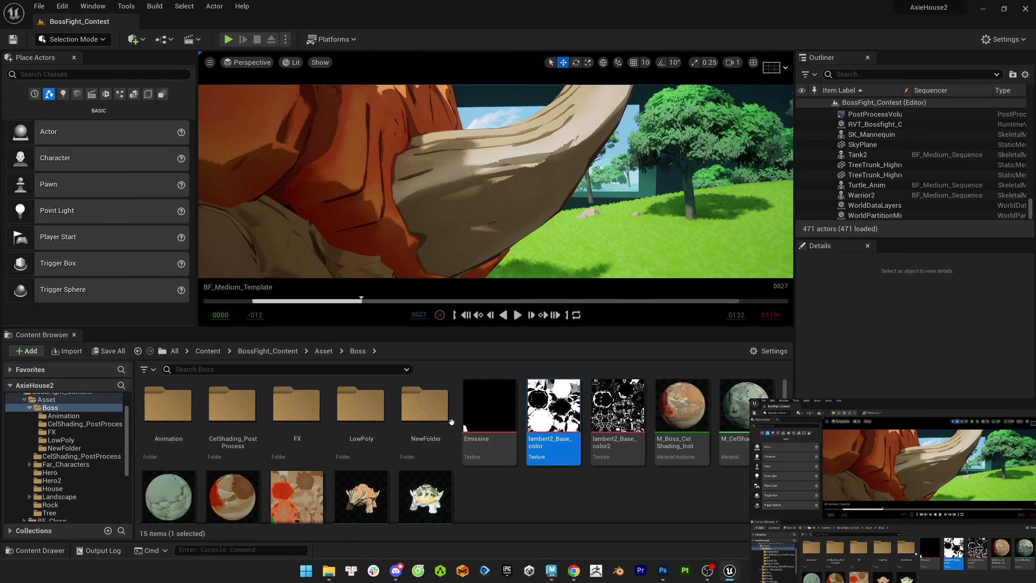
click(60, 440)
right_click(51, 408)
click(94, 183)
text(Add)
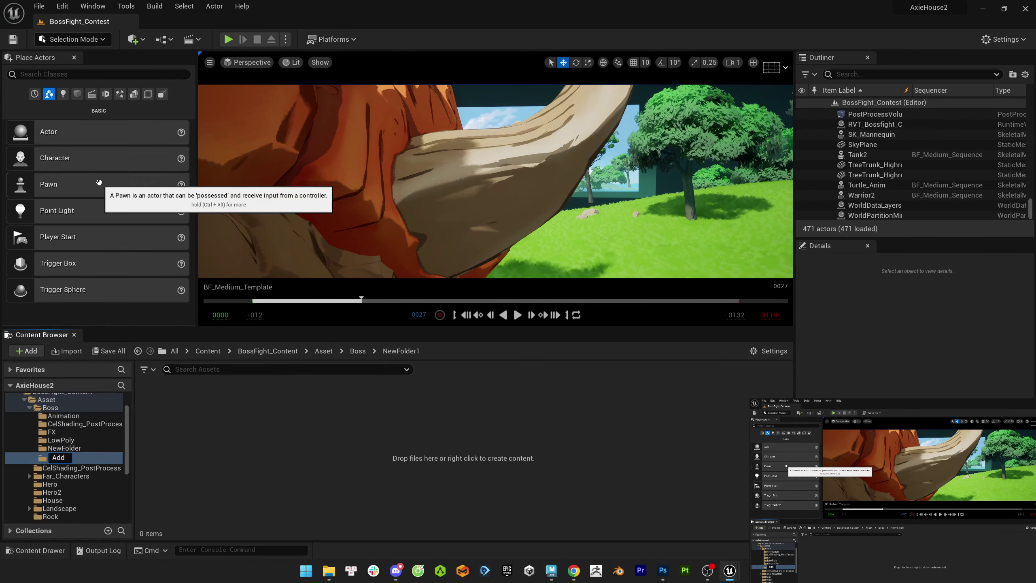
text(TeethArrow)
key(Return)
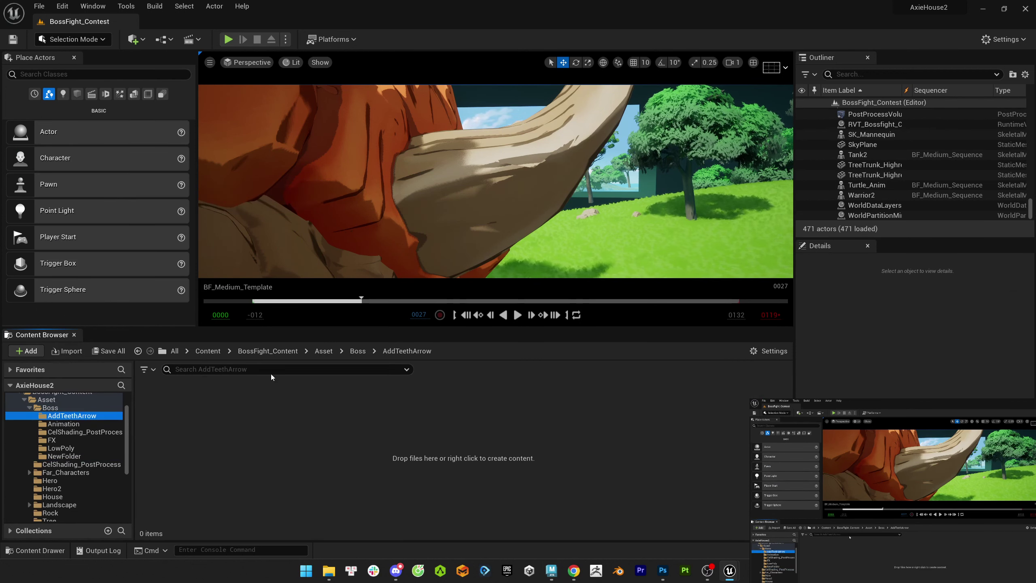
right_click(291, 446)
click(367, 64)
- Import all assets from Turtle_TeethArrow_Anim.fbx and close the message log
double_click(175, 159)
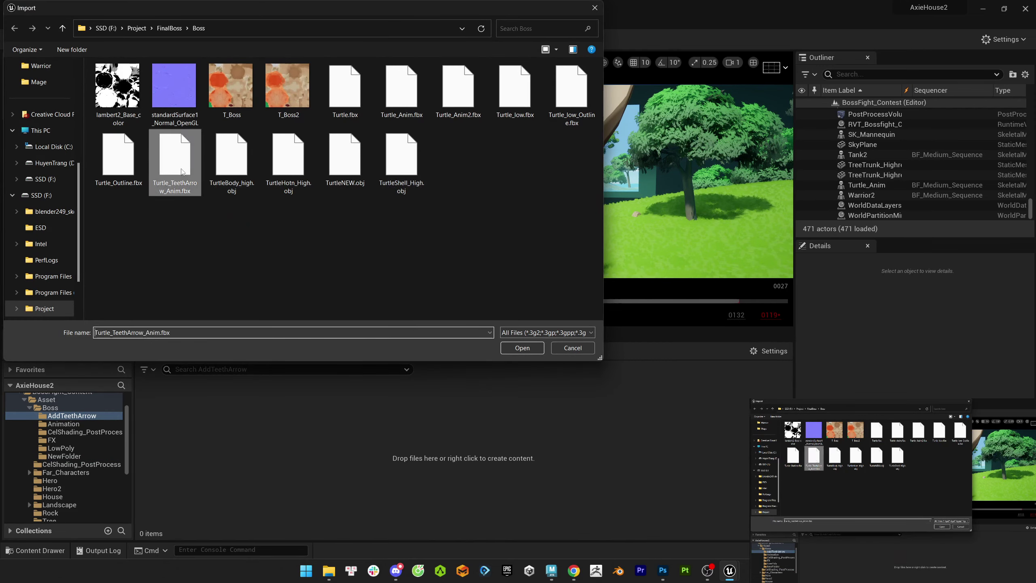
click(489, 472)
click(474, 468)
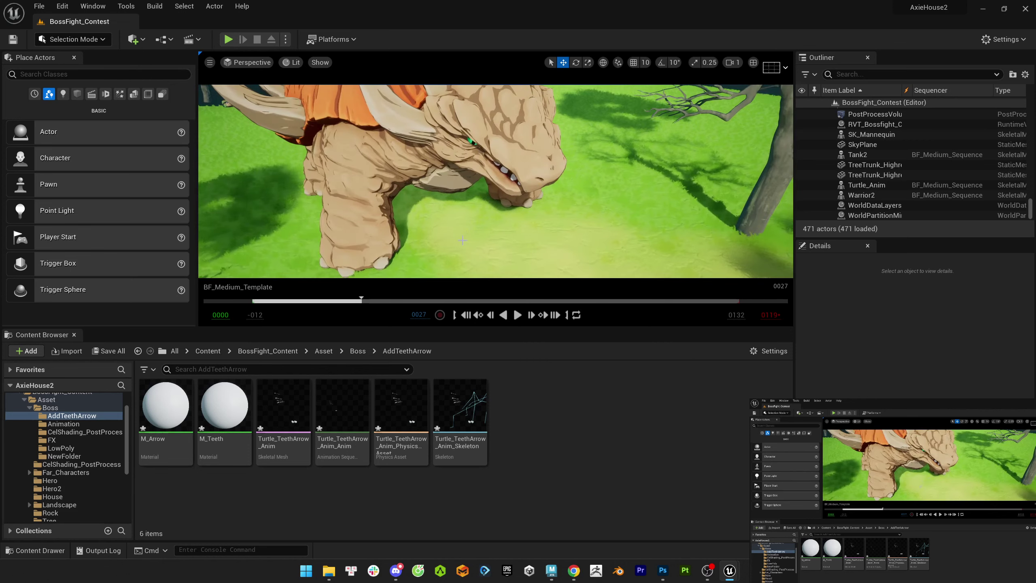
- Place the Turtle_TeethArrow_Anim skeletal mesh into the BossFight_Contest level
click(379, 253)
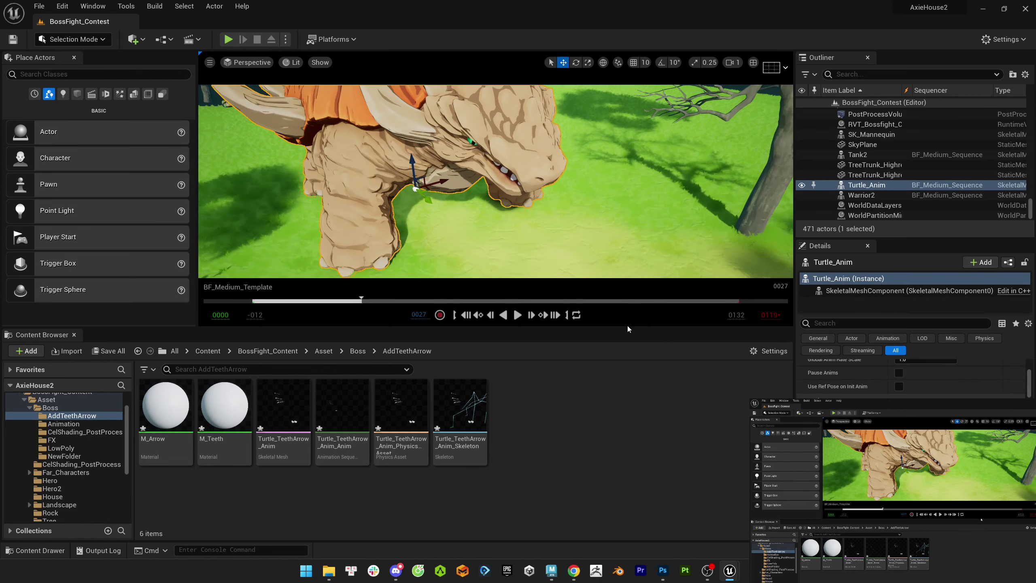
drag(627, 327, 627, 401)
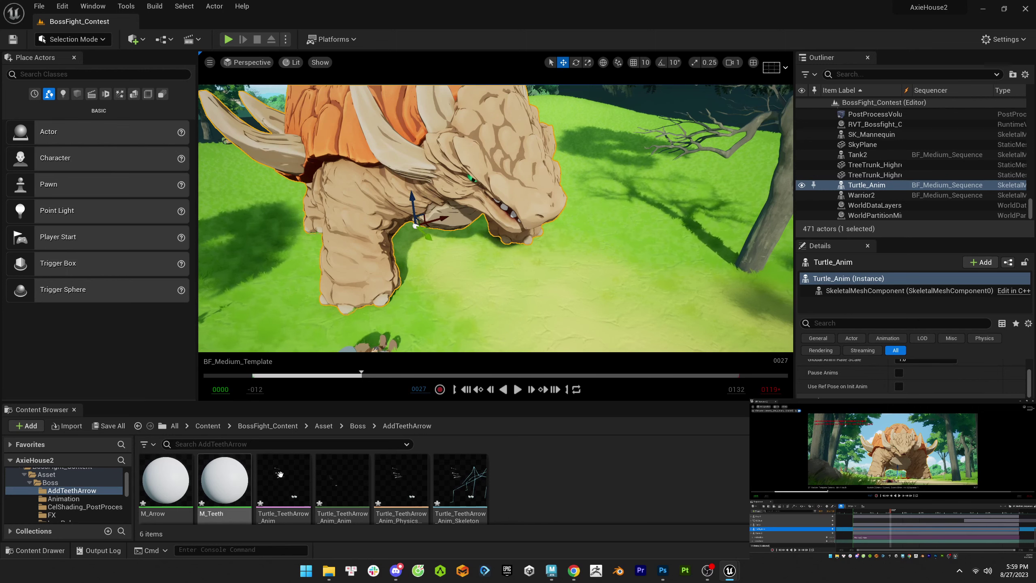
mouse_move(277, 475)
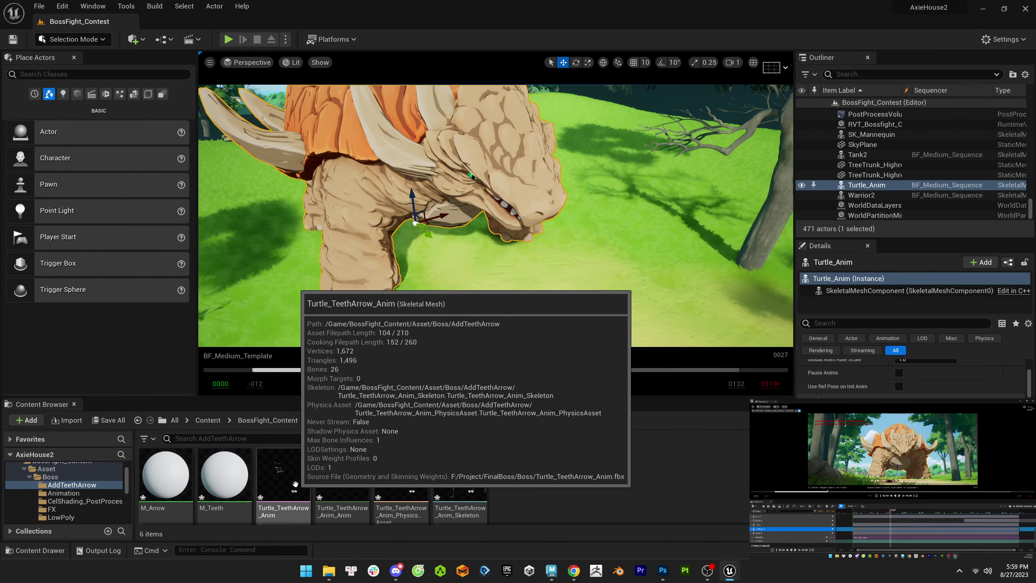
drag(296, 484, 490, 305)
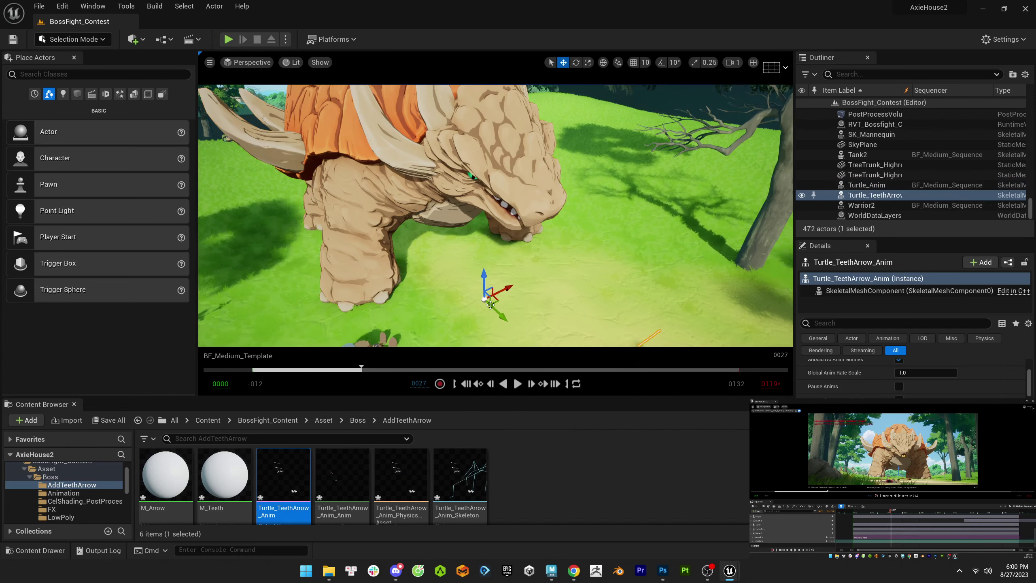
- Paste Turtle_Anim's location onto the Turtle_TeethArrow_Anim actor's transform
scroll(874, 382, up, 5)
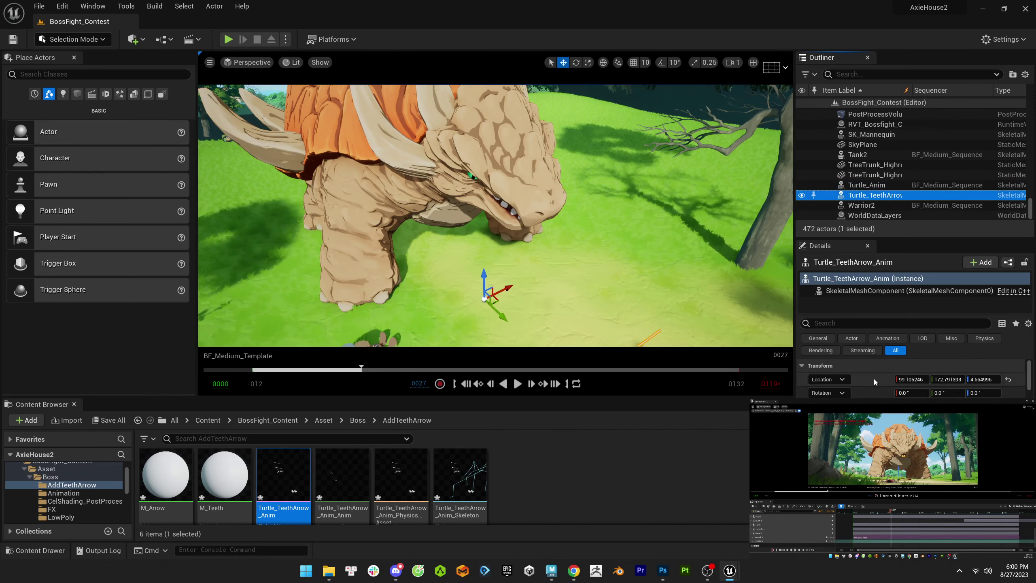
shift+click(874, 382)
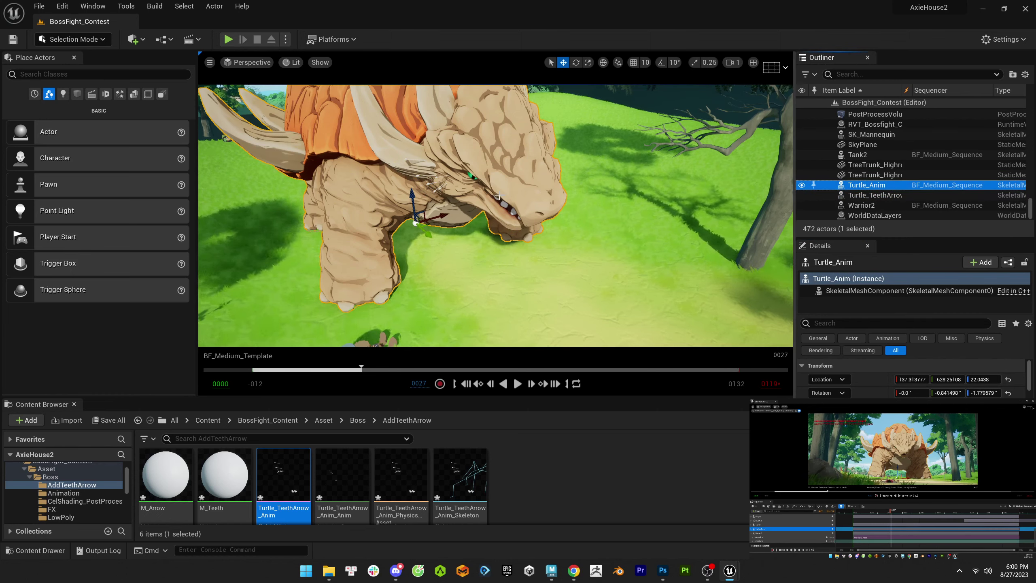
key(Up)
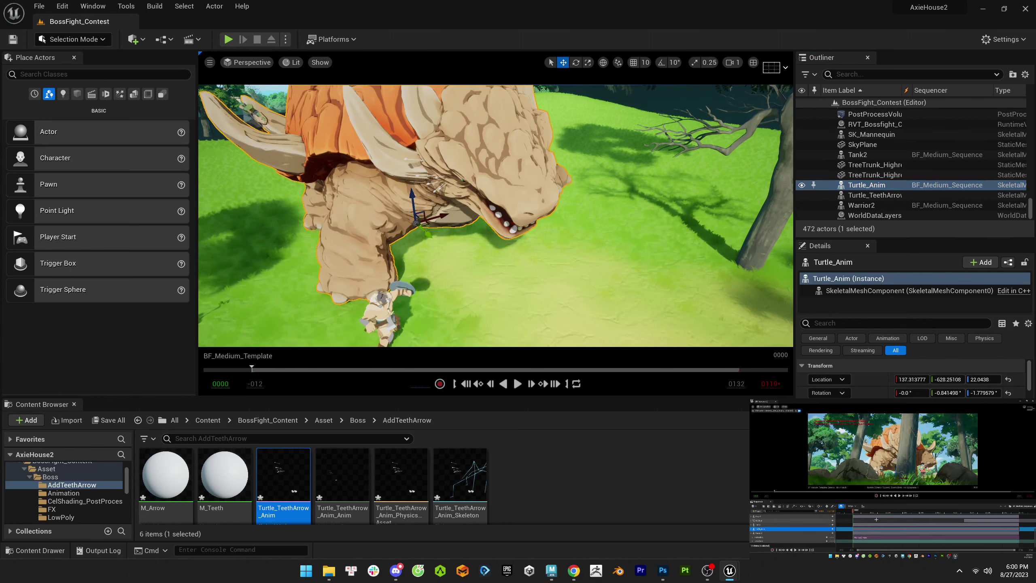
- Add Turtle_TeethArrow_Anim to BF_Medium_Sequence and play it to check the arrows
click(757, 512)
mouse_move(769, 463)
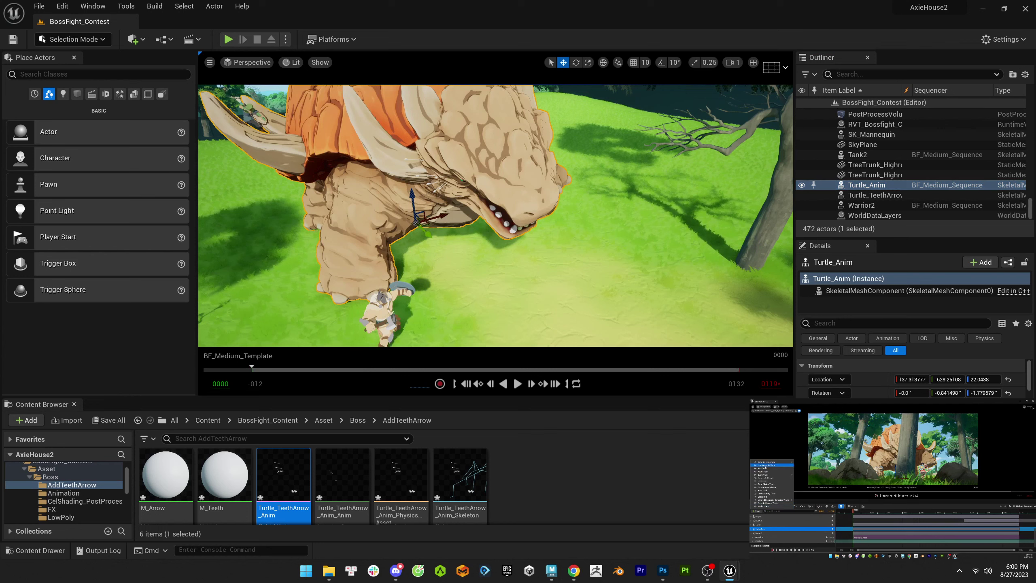
click(814, 475)
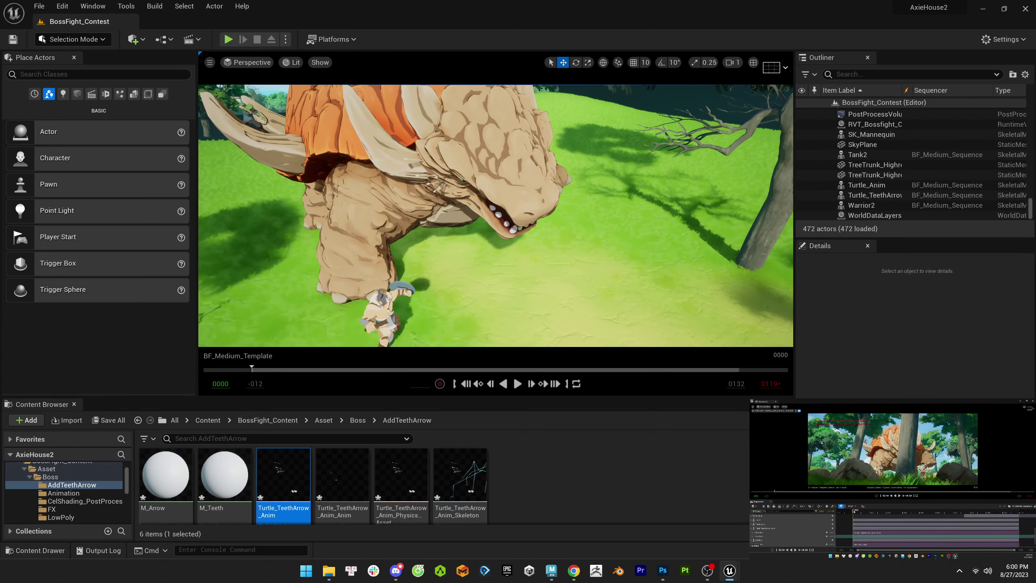
key(space)
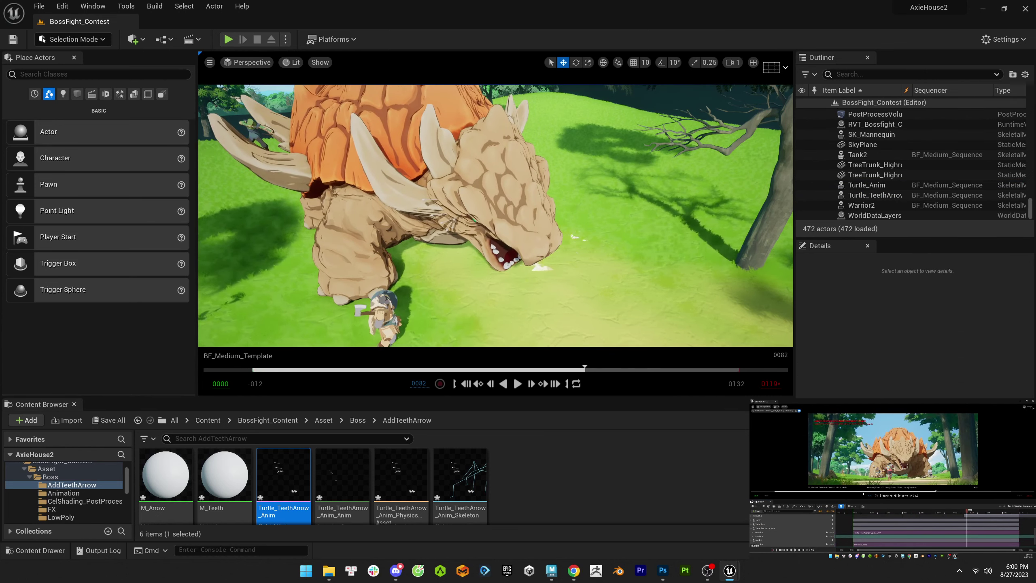
right_drag(639, 273, 515, 263)
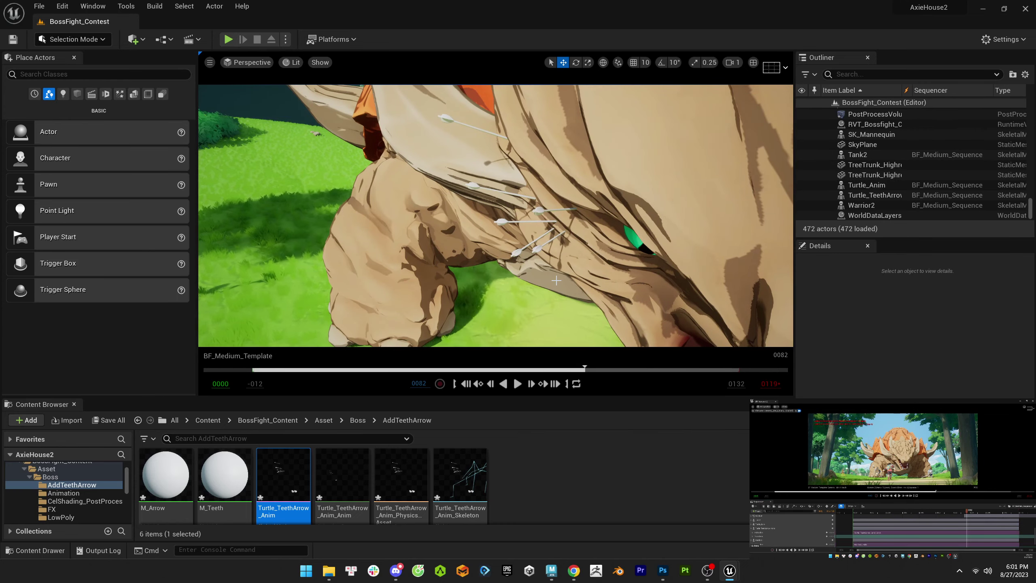
- Create a new 256×256 blank document in Photoshop
click(663, 570)
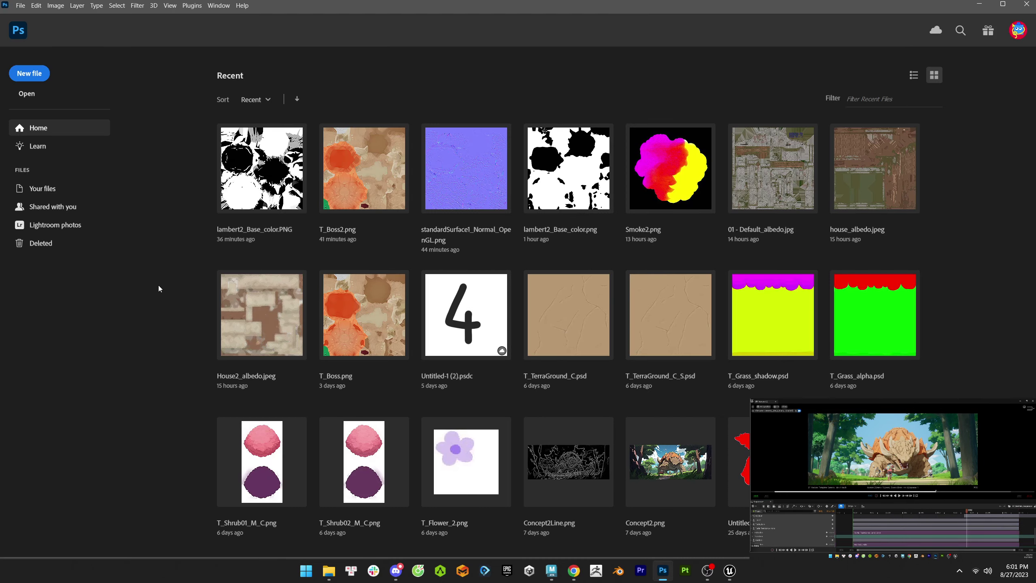
key(ctrl+n)
key(Return)
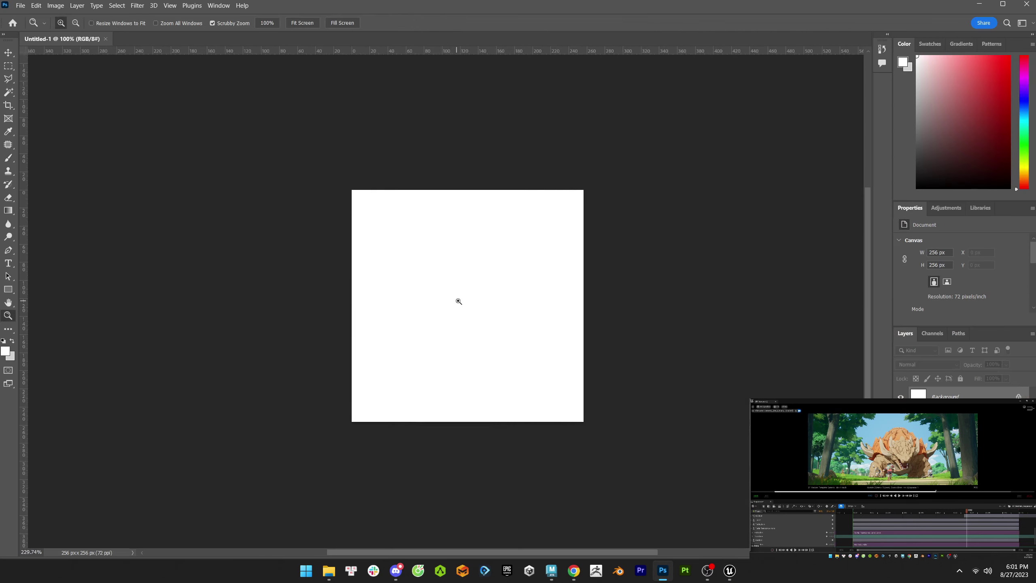
key(alt+Tab)
key(alt+Tab)
key(alt+Tab)
key(alt+Tab)
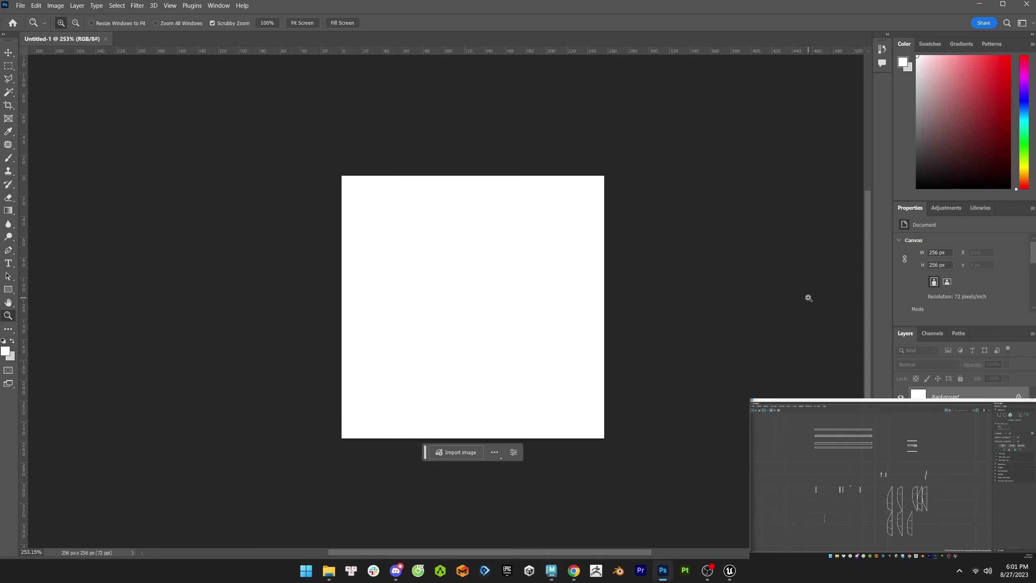
- Fill the left half of the canvas brown and the right half beige
key(m)
drag(342, 176, 434, 436)
drag(472, 483, 473, 483)
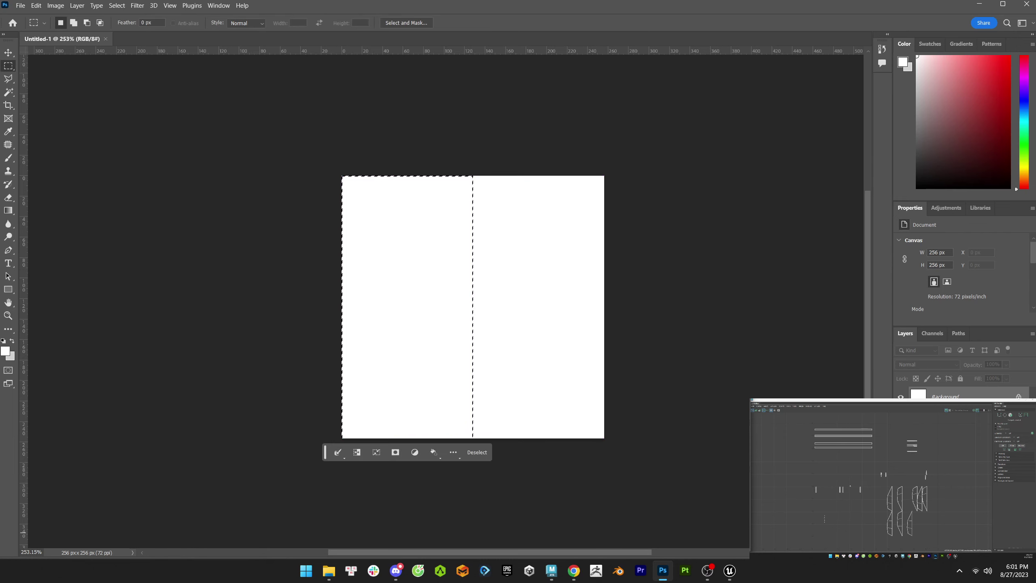
key(Return)
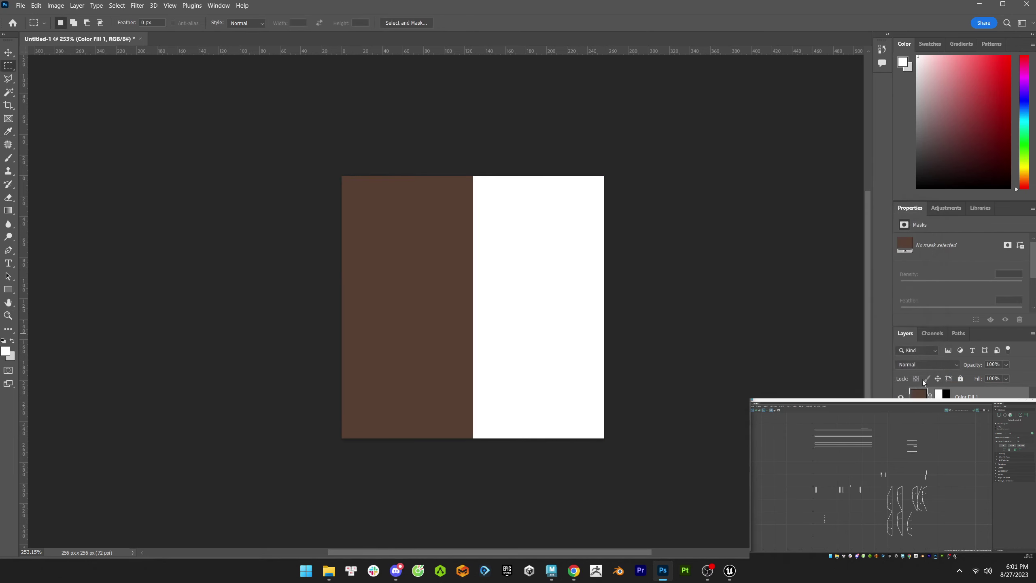
key(ctrl+v)
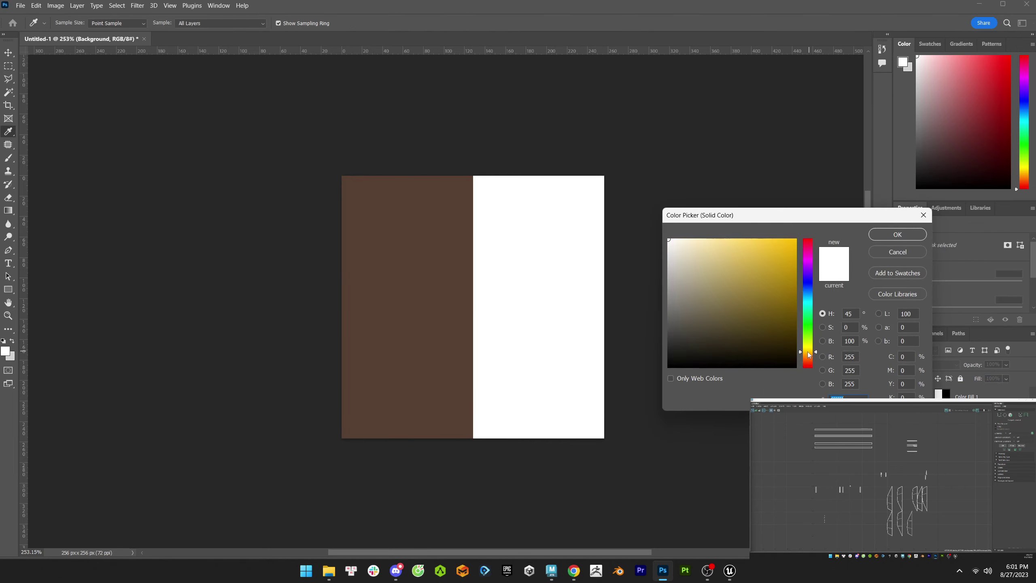
key(Return)
- Save a PNG copy named T_Arrow into the Boss folder
key(ctrl+alt+s)
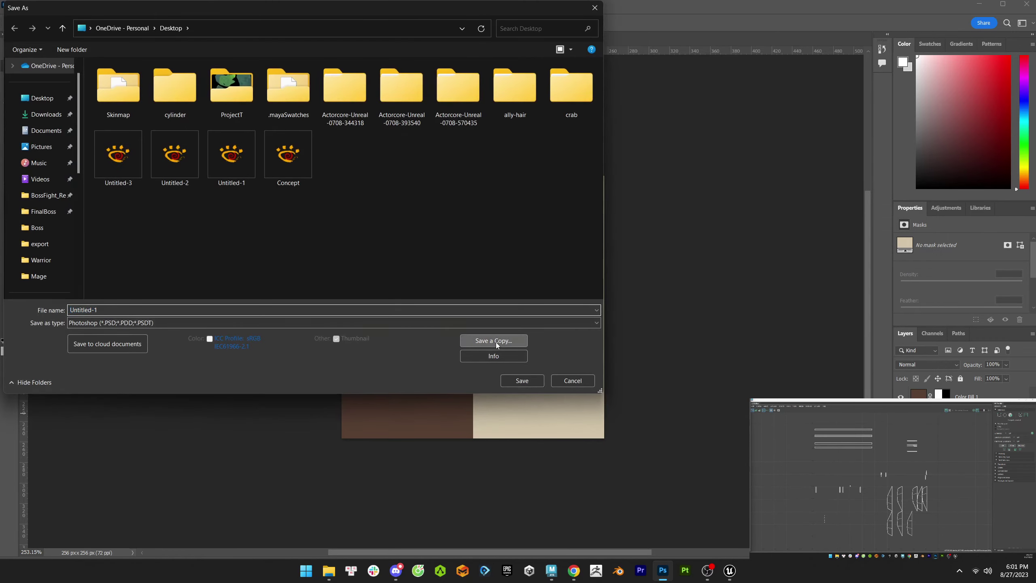
click(332, 323)
click(98, 487)
click(44, 228)
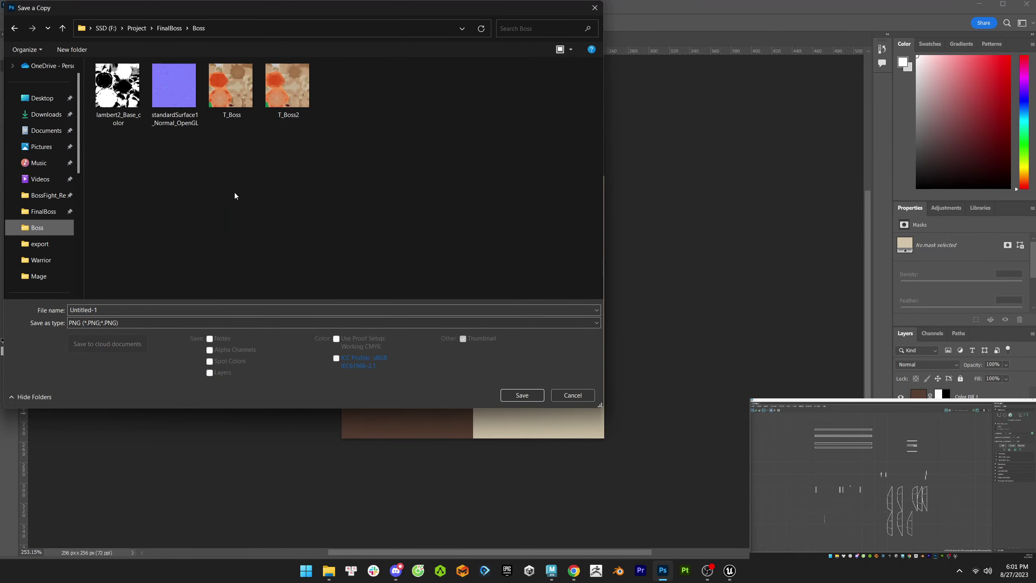
double_click(115, 311)
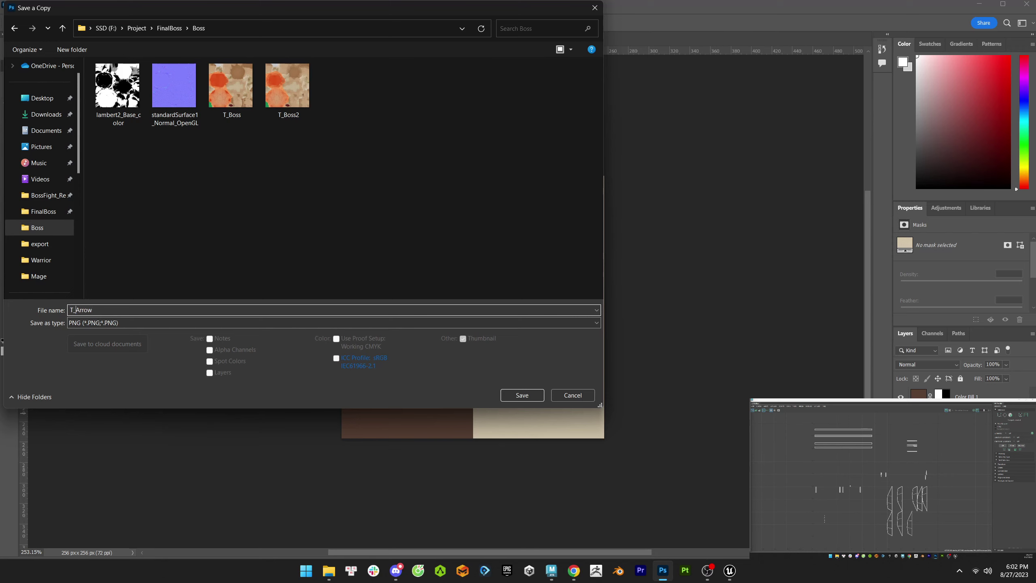
key(Return)
key(Return)
key(alt+Tab)
- Import the T_Arrow PNG into the AddTeethArrow folder
right_click(557, 503)
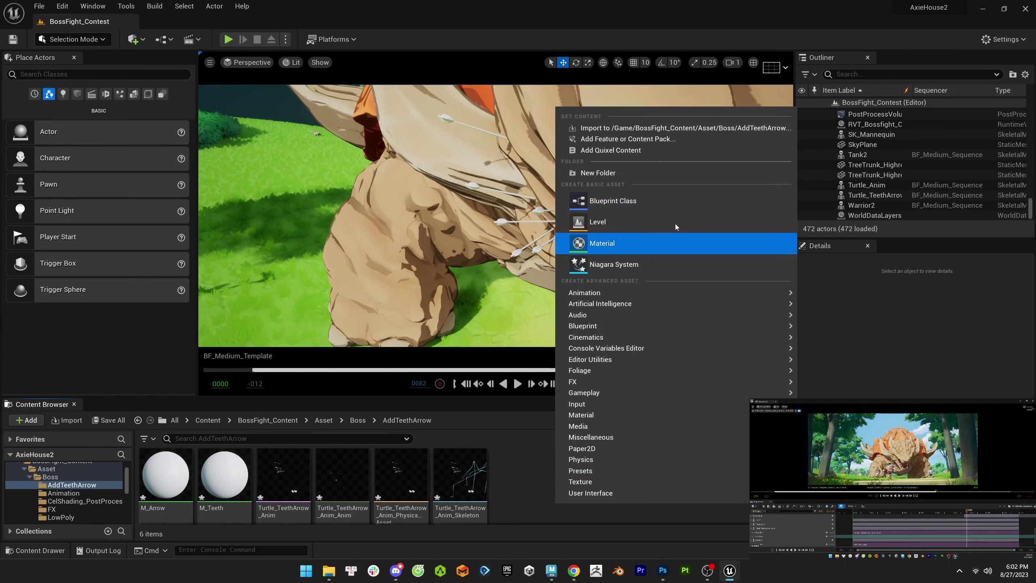
click(686, 128)
double_click(231, 88)
key(alt+Tab)
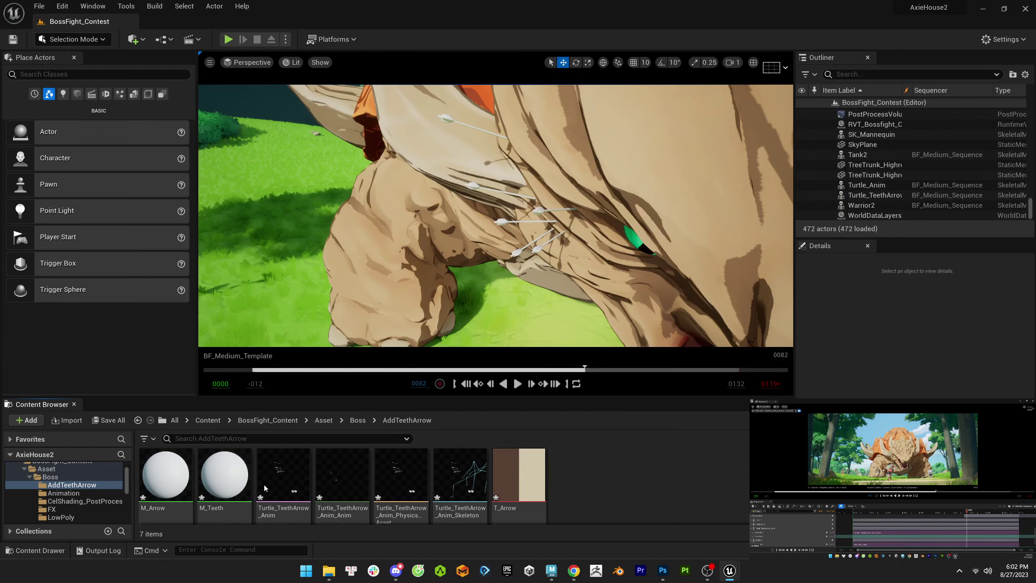
- Wire T_Arrow into M_Arrow's Base Color, remove the parameter node, and save
double_click(166, 474)
click(469, 176)
drag(519, 473, 442, 146)
key(Delete)
drag(489, 157, 560, 175)
click(86, 64)
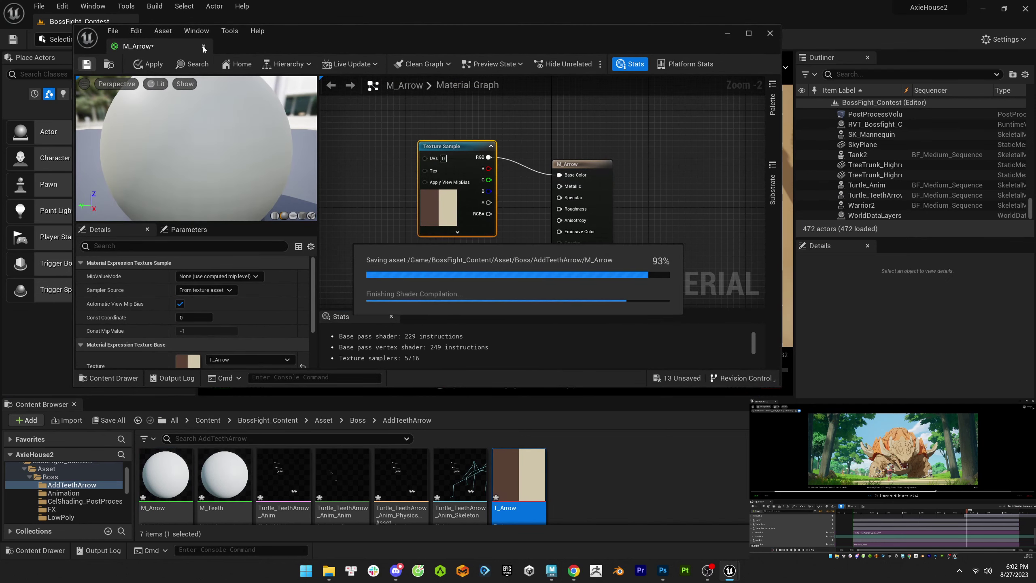
click(203, 46)
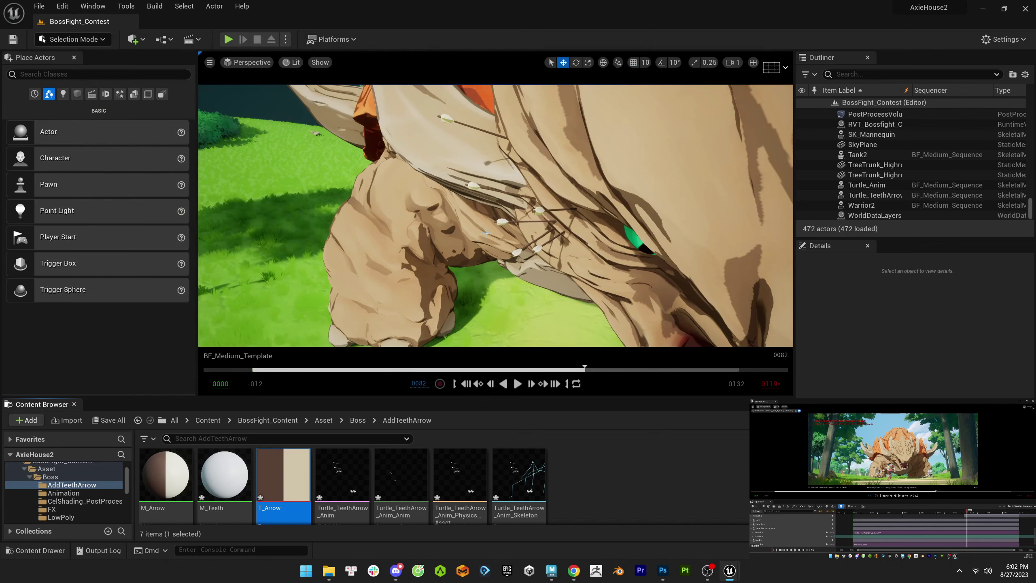
- Frame Turtle_TeethArrow_Anim and step the sequence to frame 78 to inspect the mouth
click(492, 190)
key(f)
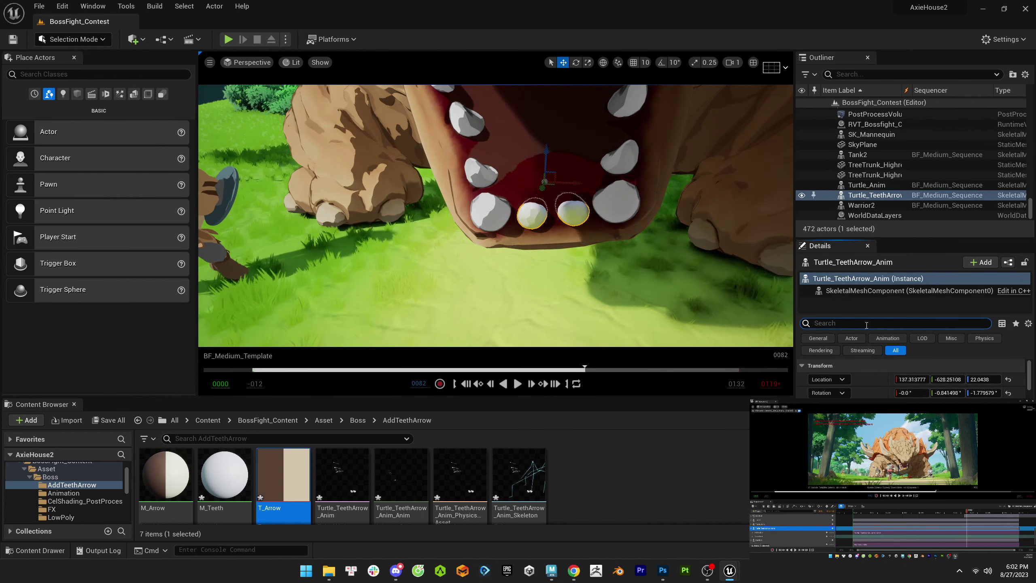
click(867, 323)
text(cus)
key(Escape)
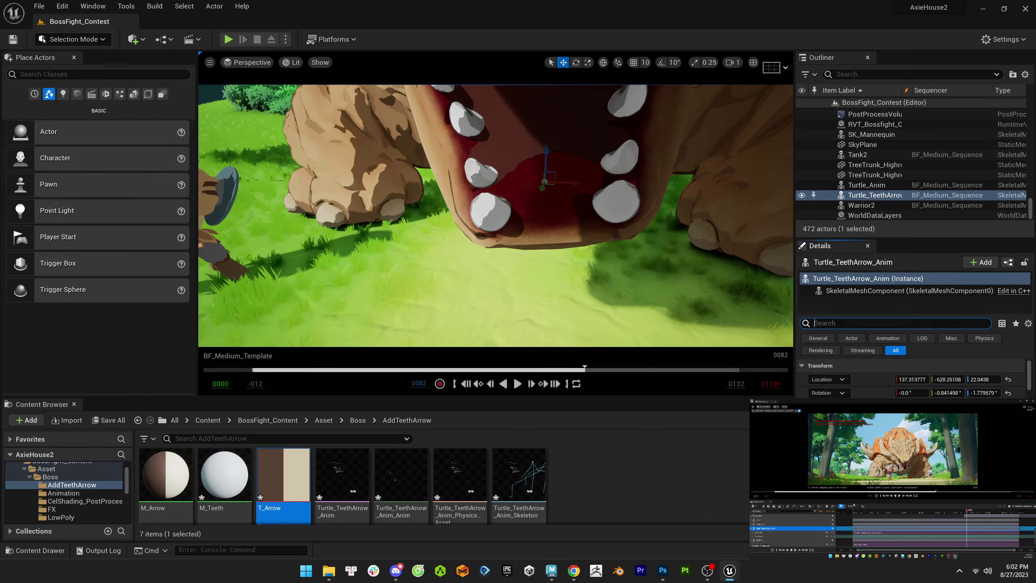
key(Left)
key(Left)
key(Left)
key(Left)
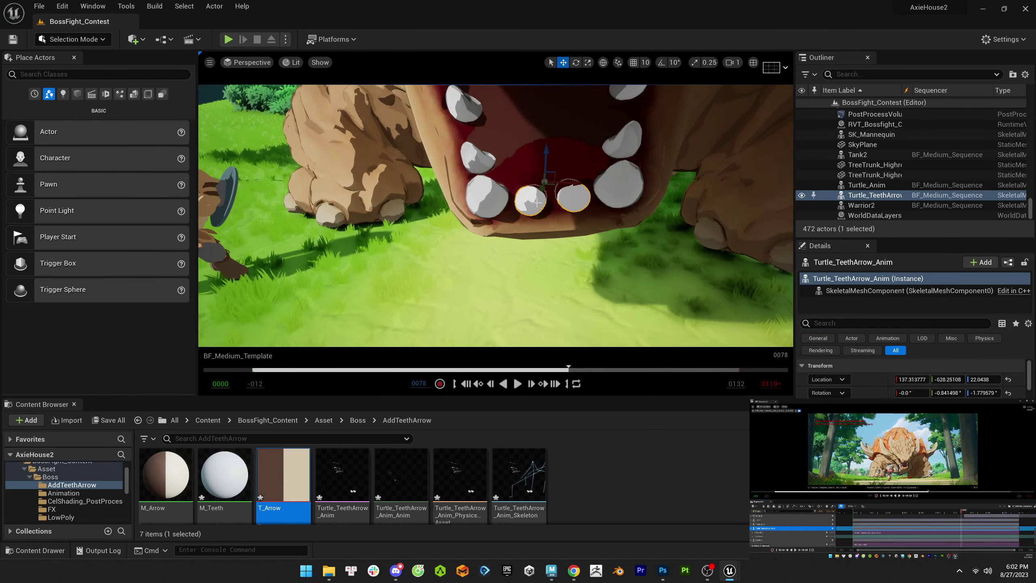
drag(537, 202, 500, 234)
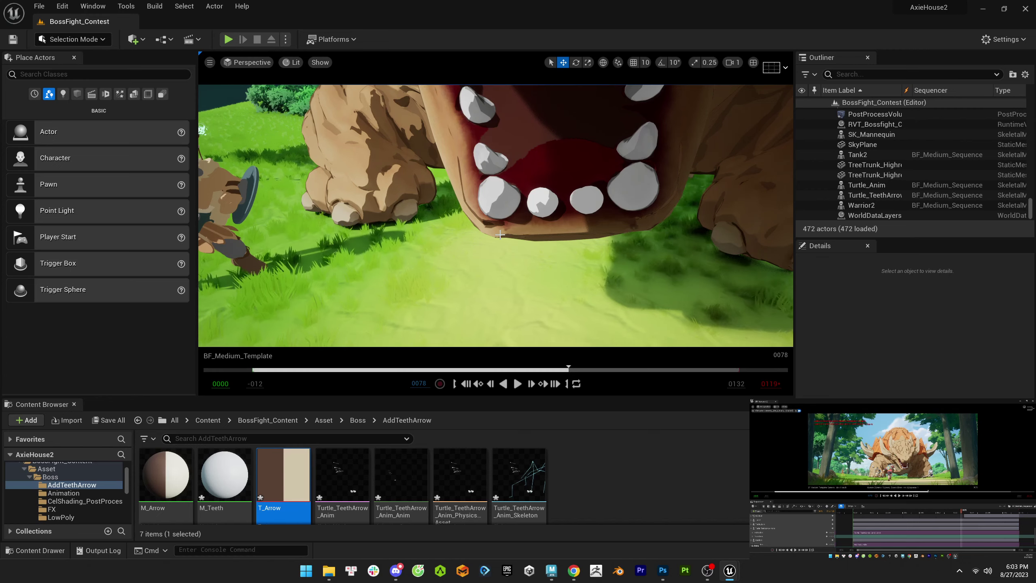
click(500, 235)
- Go up to the Boss folder, step to frame 75, and play then stop the sequence
click(358, 421)
drag(732, 478, 660, 321)
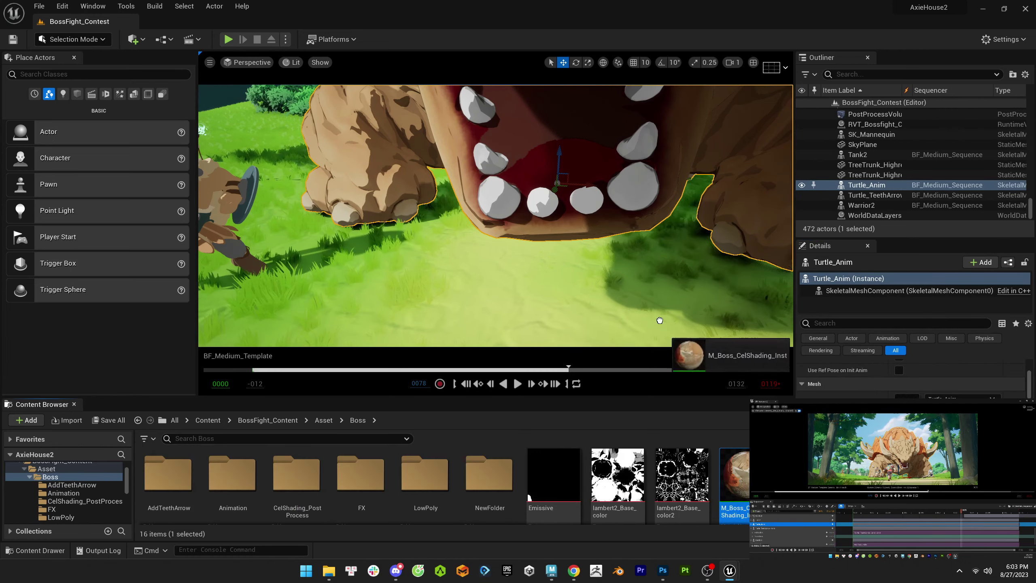
key(Left)
key(Left)
key(Left)
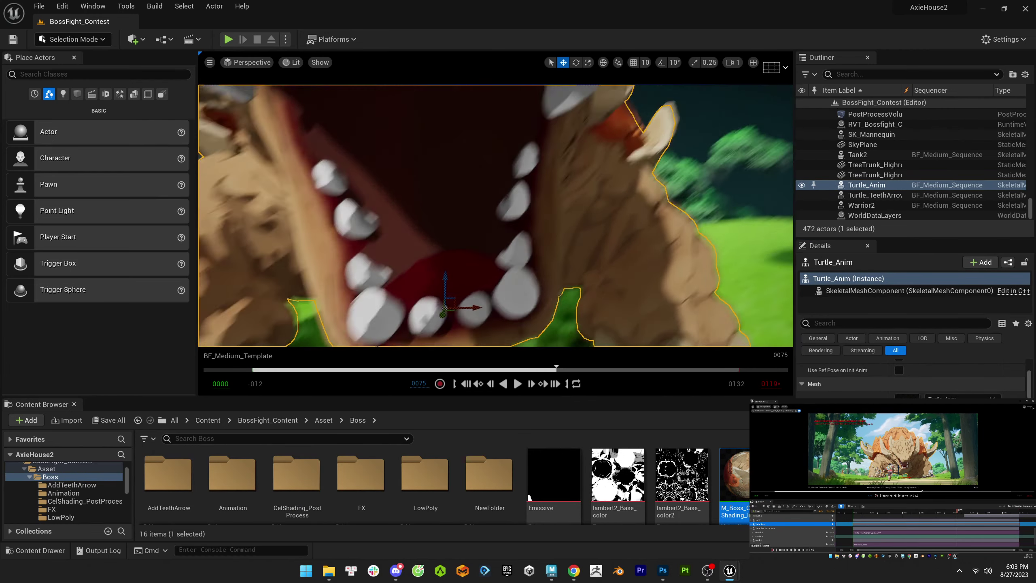
right_drag(508, 258, 508, 258)
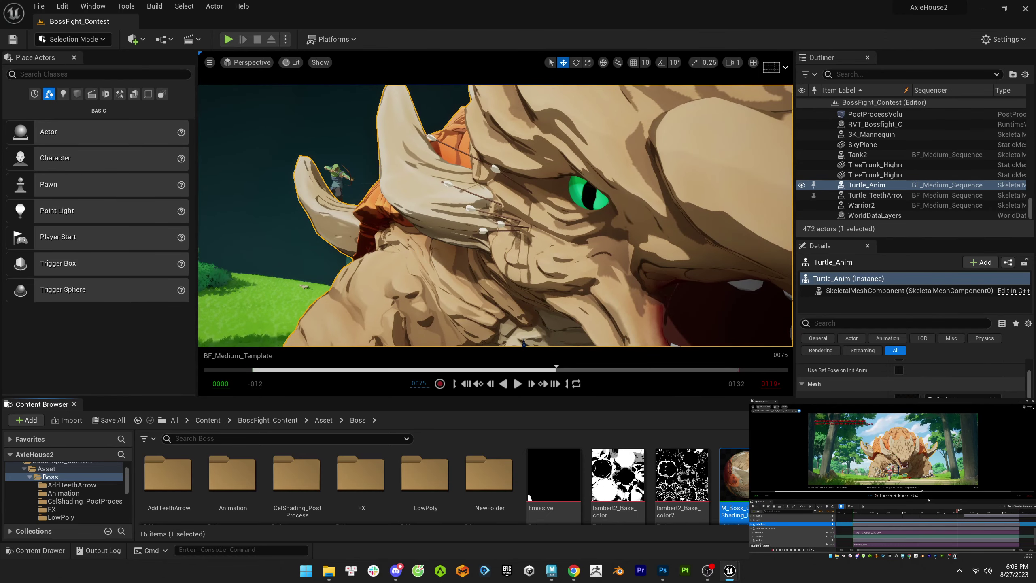
key(Escape)
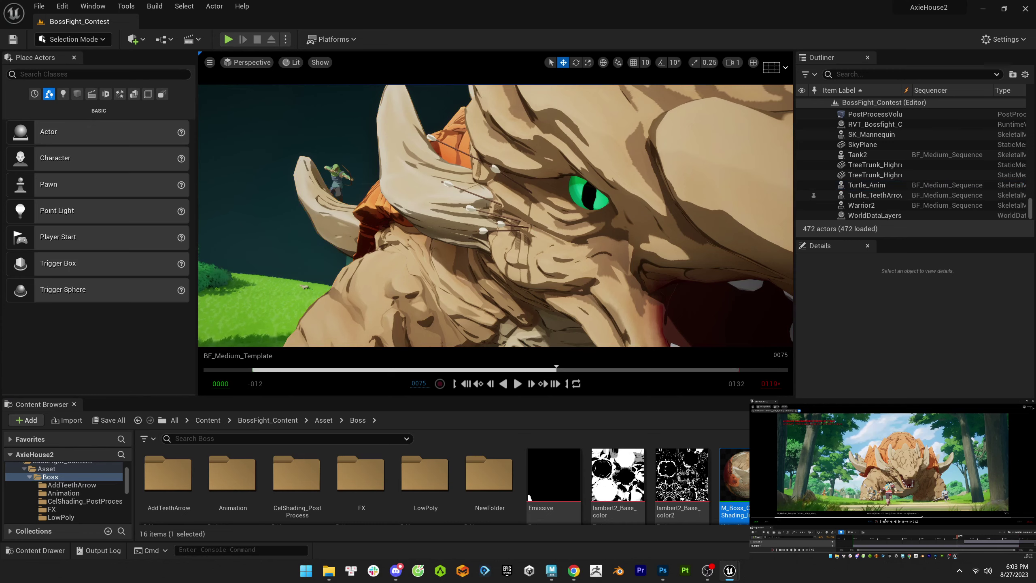
key(space)
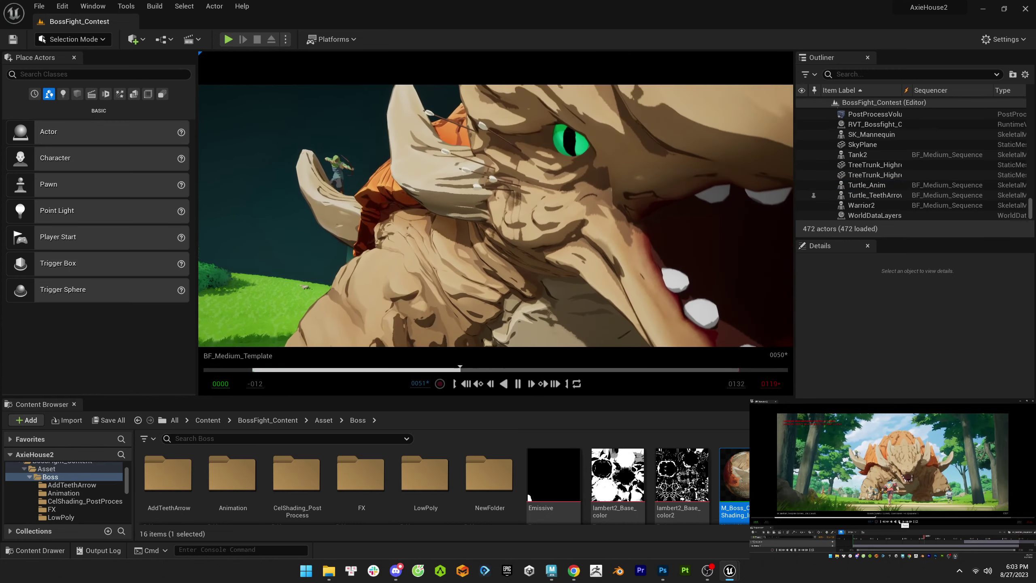
key(space)
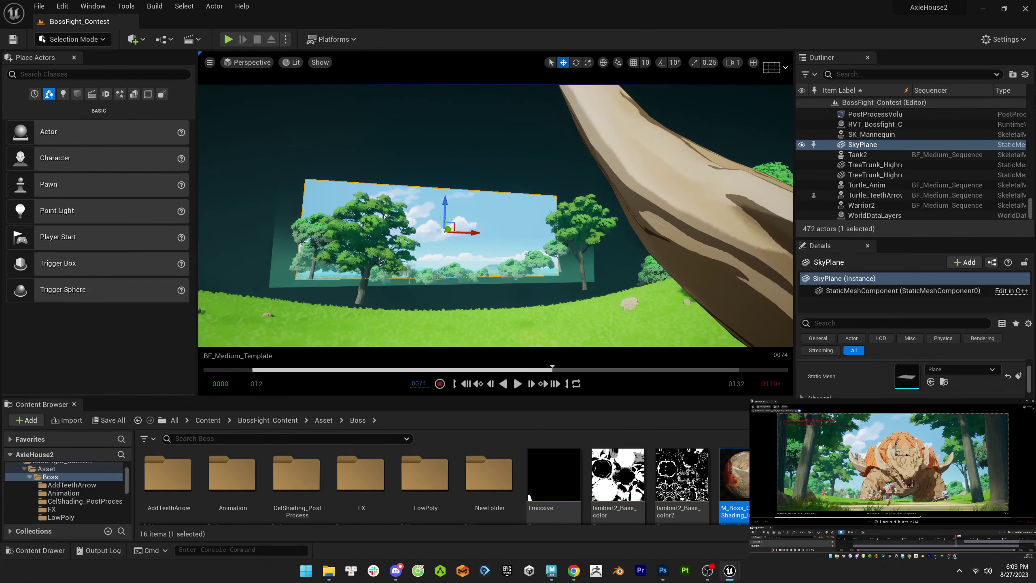
- Create a Sky folder under Asset and move the sky material instance into it
key(ctrl+b)
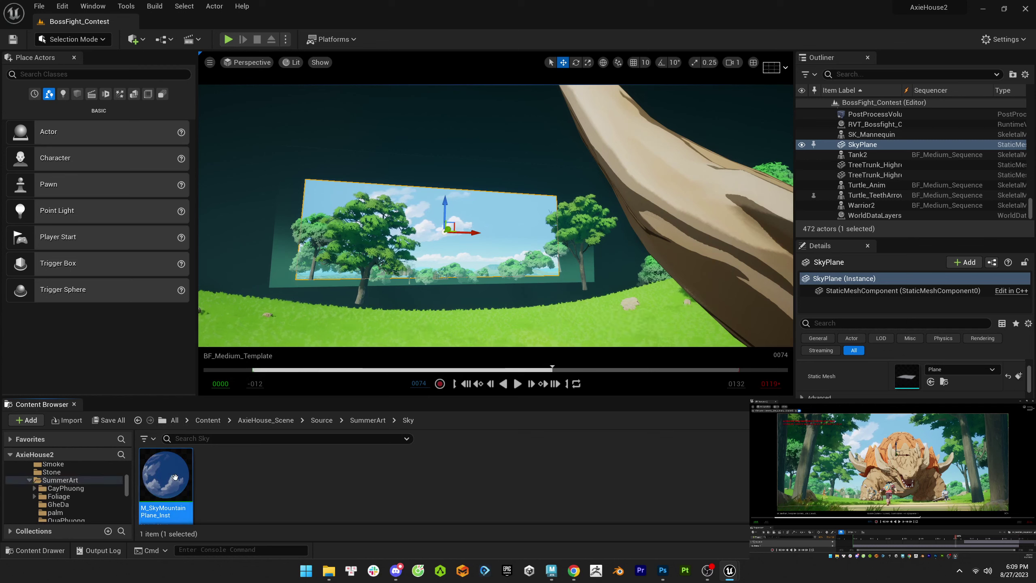
scroll(51, 482, up, 10)
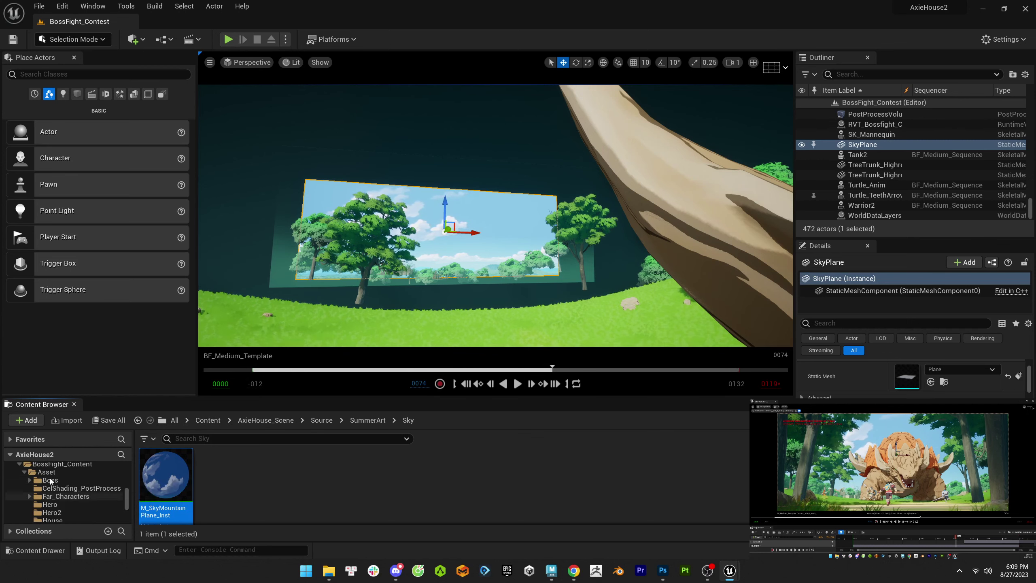
right_click(46, 473)
click(119, 244)
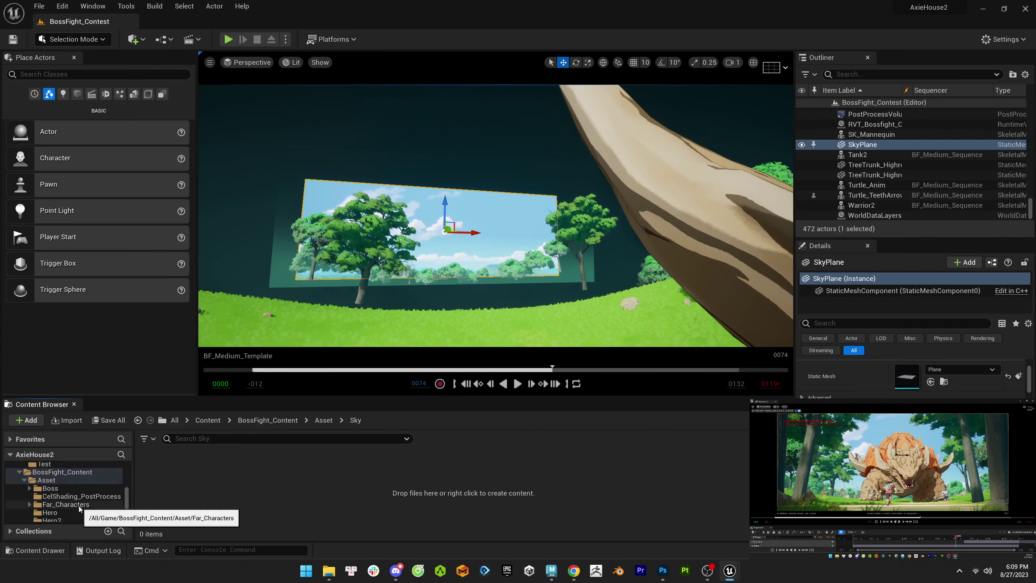
scroll(57, 498, up, 1)
key(ctrl+b)
drag(165, 475, 48, 519)
right_drag(496, 215, 496, 215)
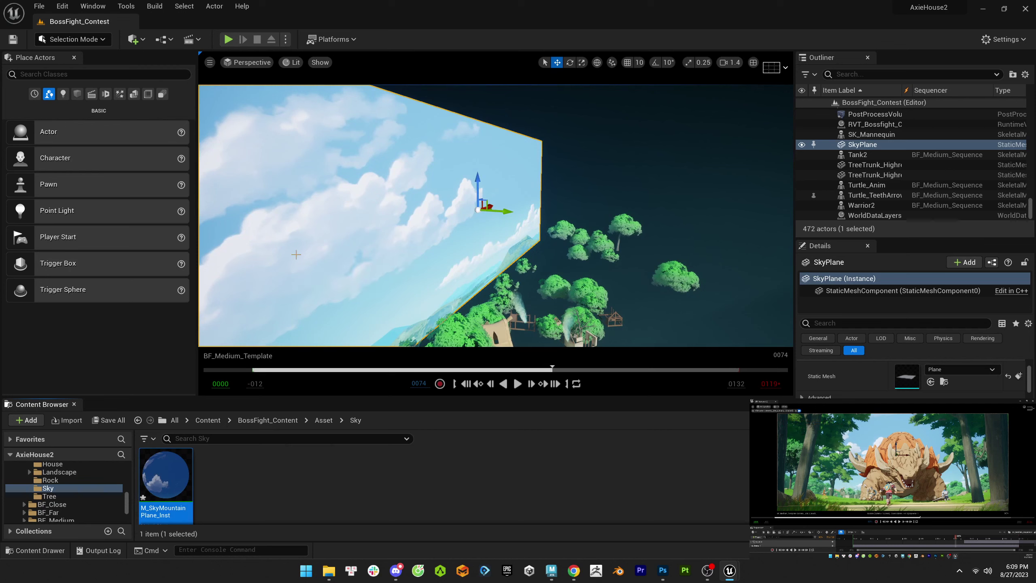
- Stop the clouds, adjust the sky instance's cloud and mountain offsets, and rotate Tree_19
double_click(166, 476)
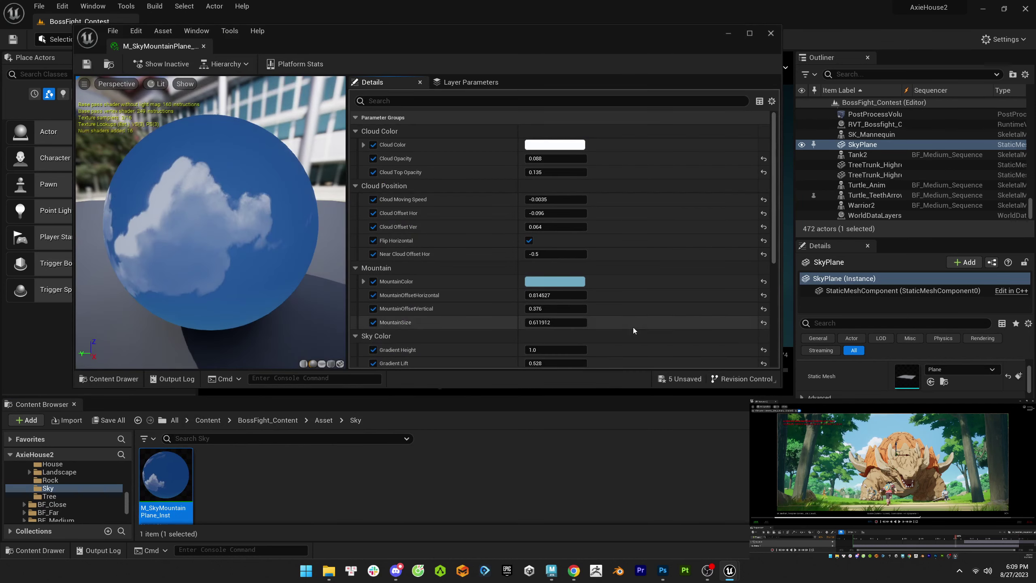
click(570, 200)
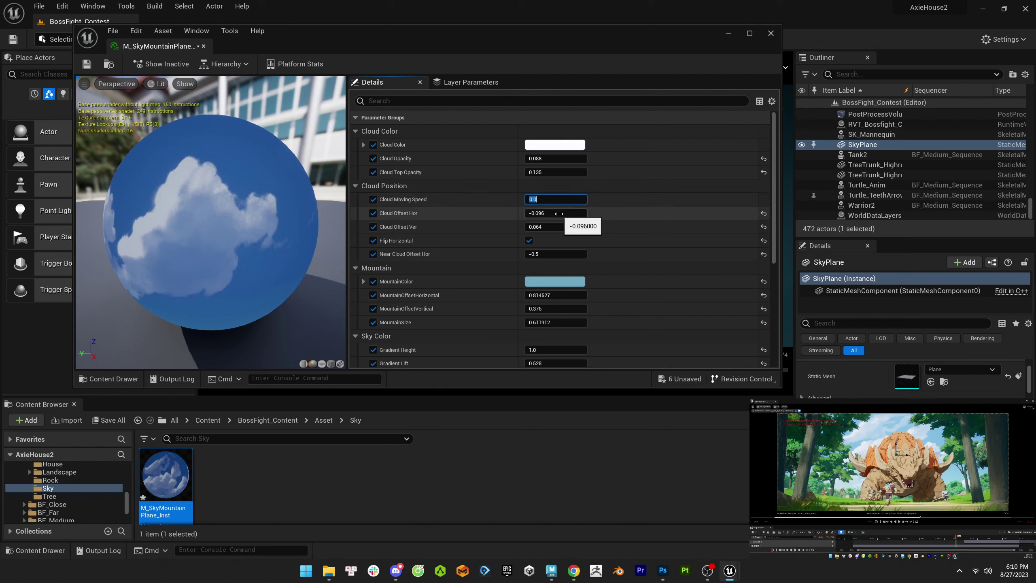
mouse_move(559, 213)
mouse_down()
mouse_move(608, 214)
mouse_move(547, 213)
mouse_move(562, 213)
mouse_move(559, 227)
mouse_move(583, 228)
mouse_move(553, 224)
mouse_up()
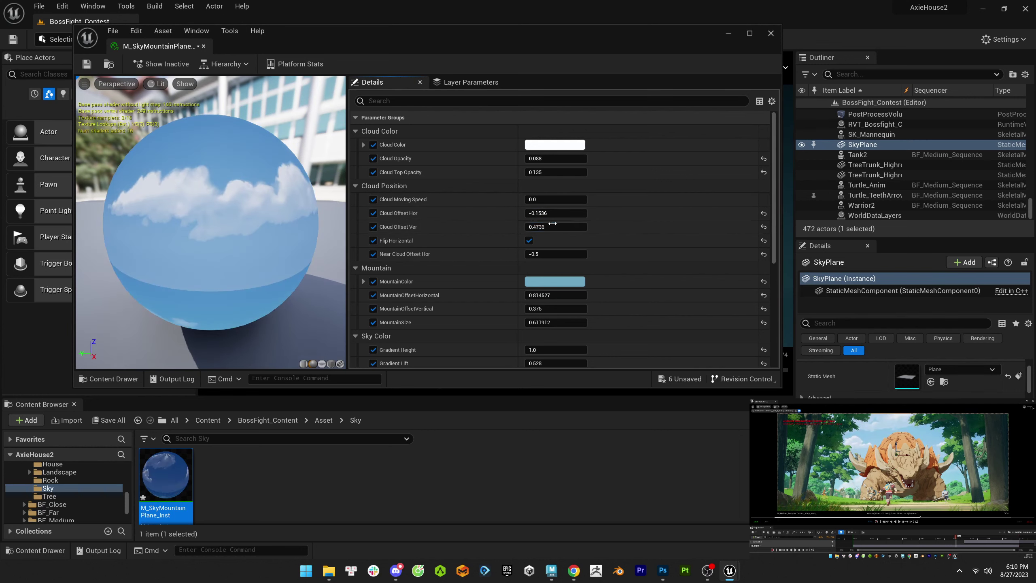
key(ctrl+z)
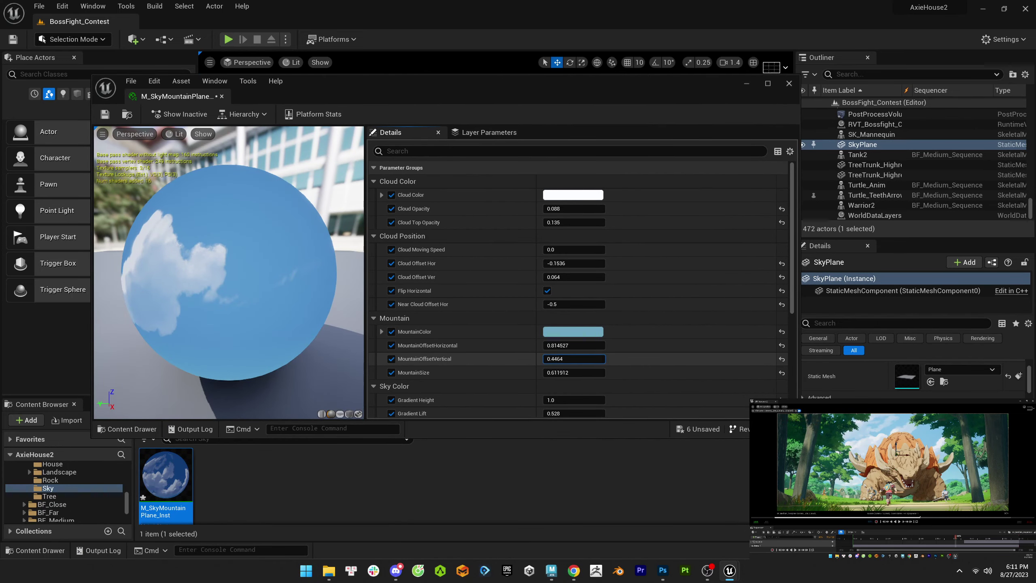
click(574, 372)
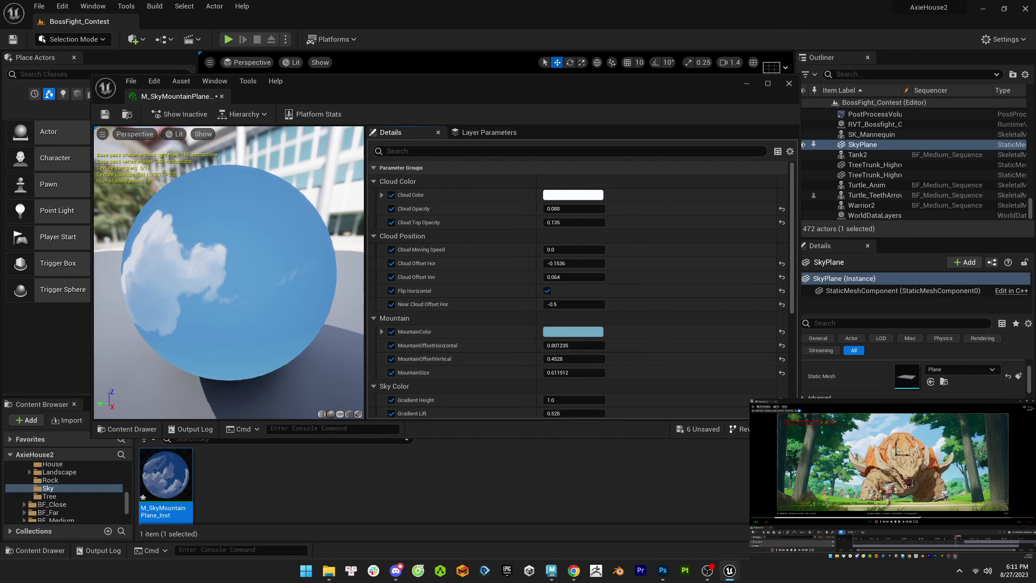
click(906, 522)
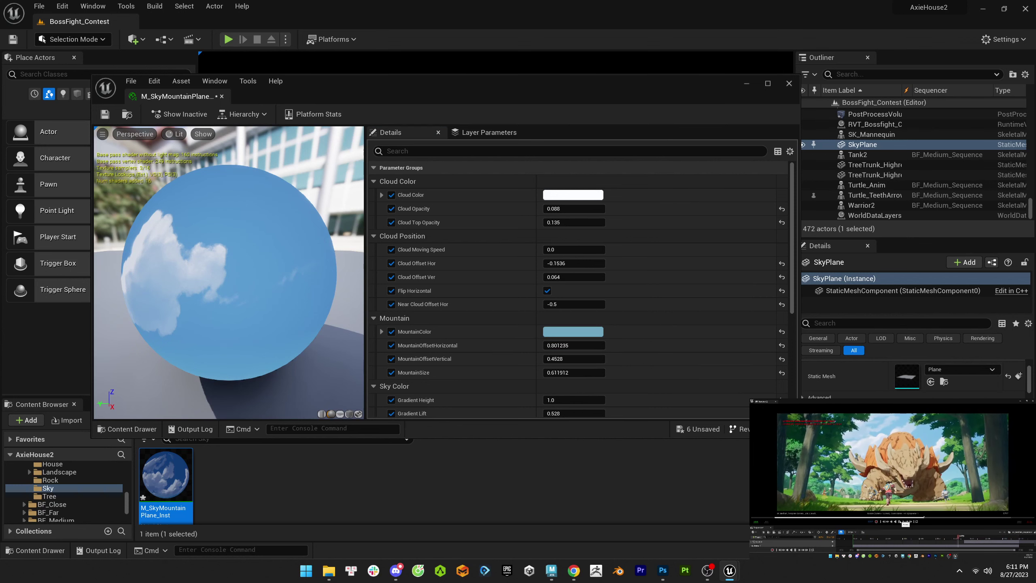
mouse_move(571, 277)
mouse_down()
mouse_move(592, 277)
mouse_move(563, 263)
mouse_move(564, 277)
mouse_move(580, 263)
mouse_up()
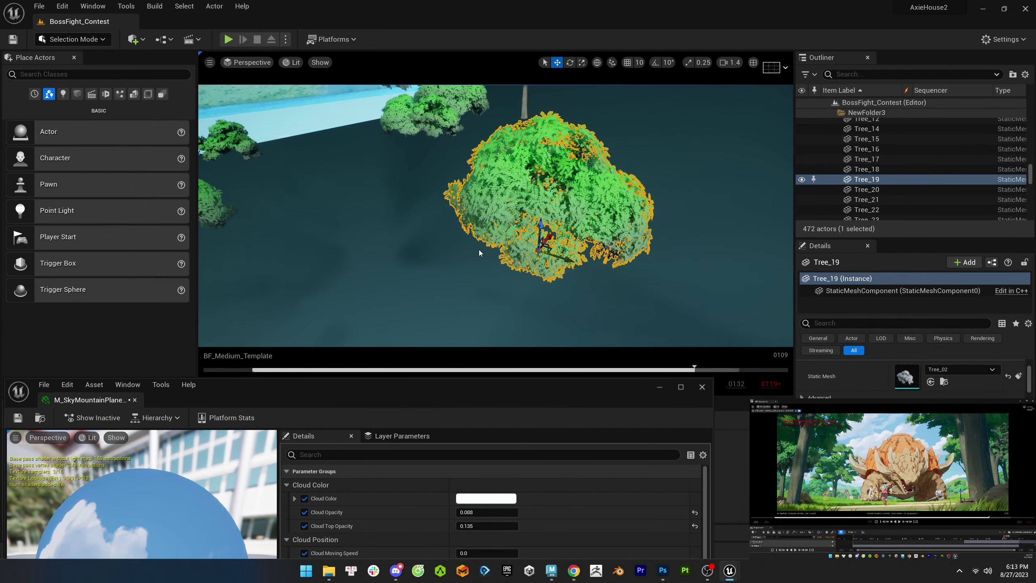
key(e)
drag(531, 272, 565, 270)
- Duplicate a tree as Tree_45 and move it toward the water
key(w)
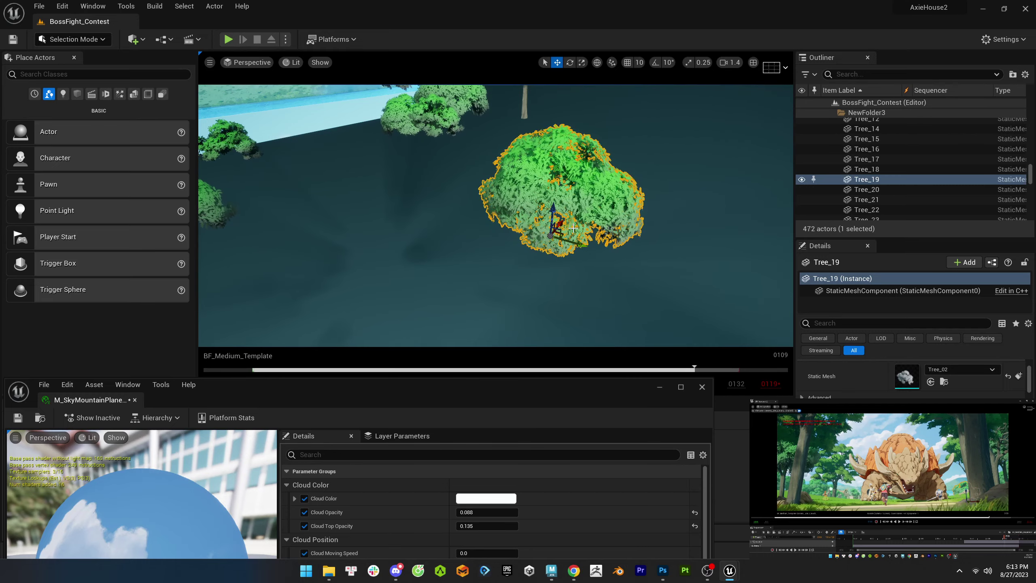
right_drag(577, 229, 408, 229)
alt+drag(710, 241, 446, 157)
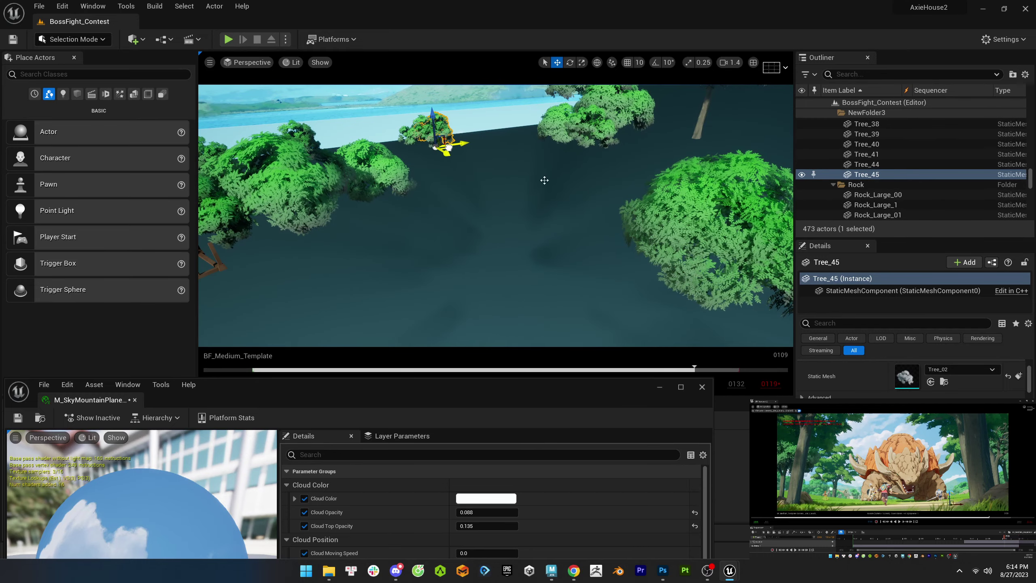
alt+drag(545, 180, 547, 220)
click(557, 250)
click(565, 221)
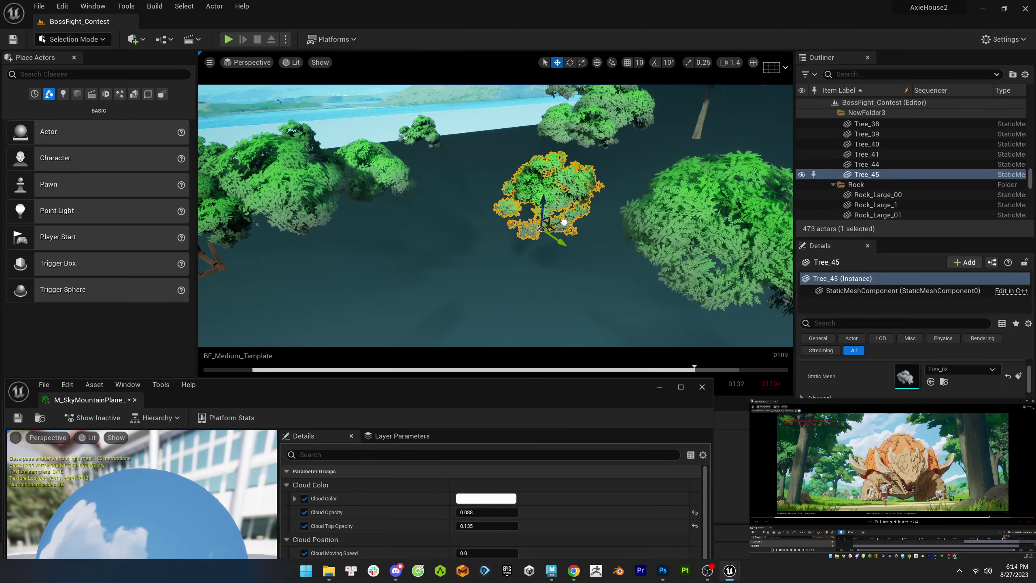
click(557, 249)
click(527, 207)
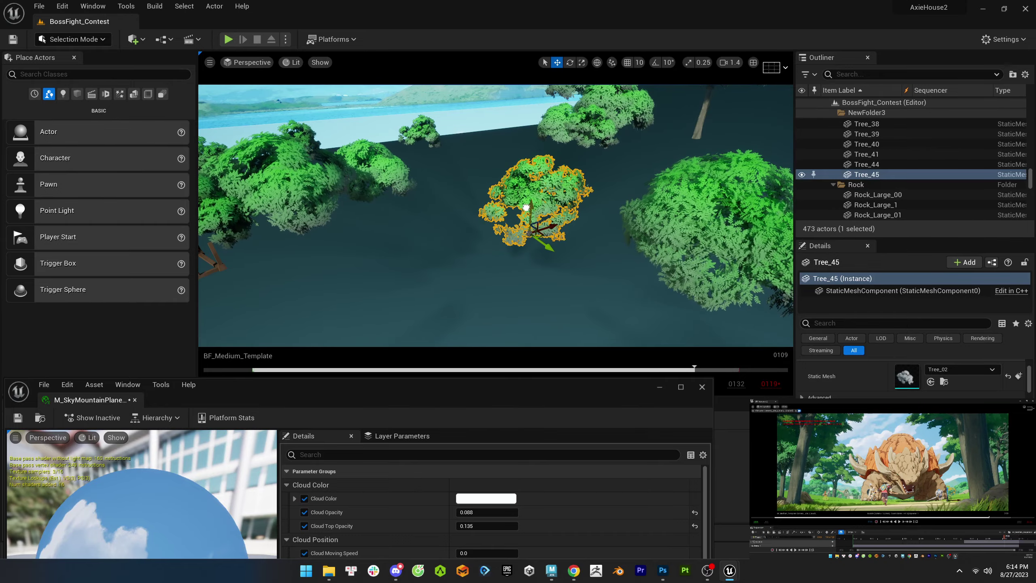
click(608, 229)
- Copy Tree_14 as Tree_46 and move it up and left among the forest
click(693, 212)
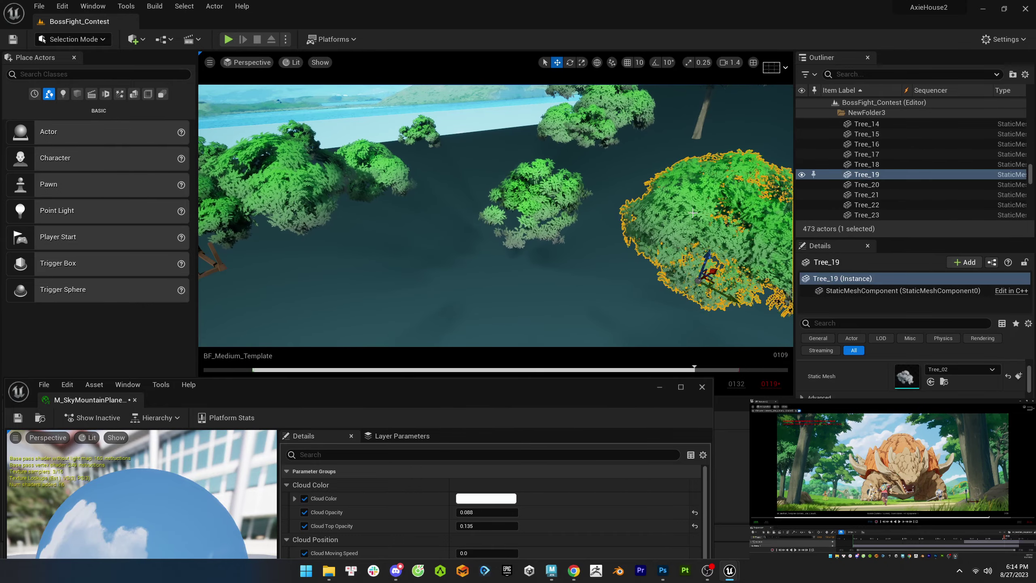
key(e)
click(691, 308)
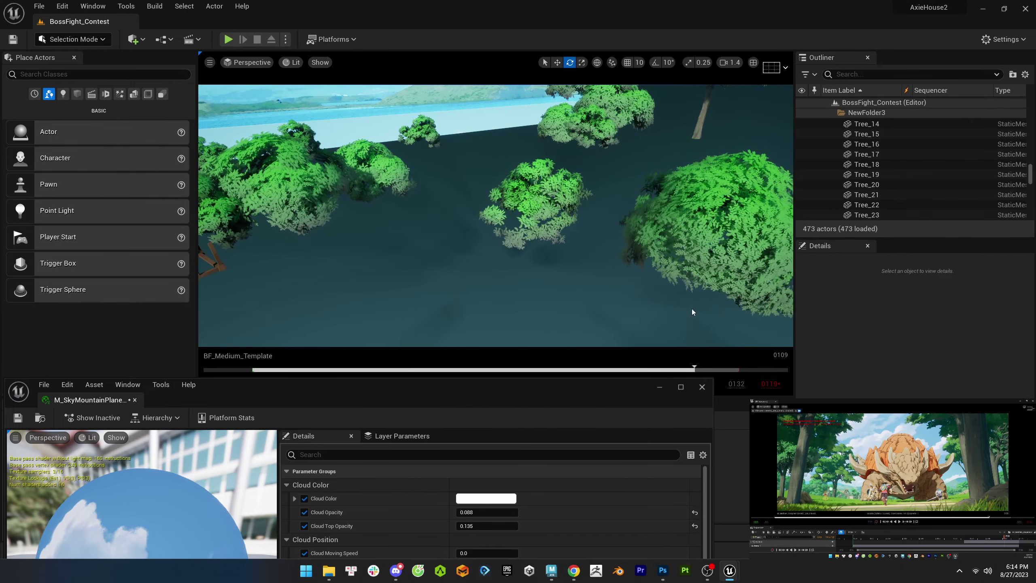
mouse_move(693, 309)
right_down()
mouse_move(686, 265)
mouse_move(685, 310)
right_up()
click(398, 198)
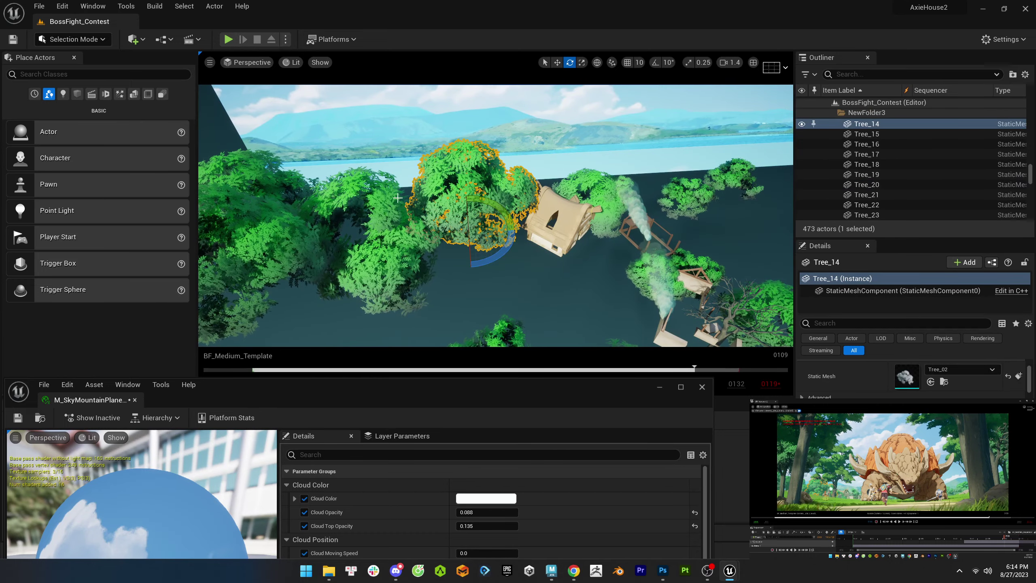
click(364, 184)
key(w)
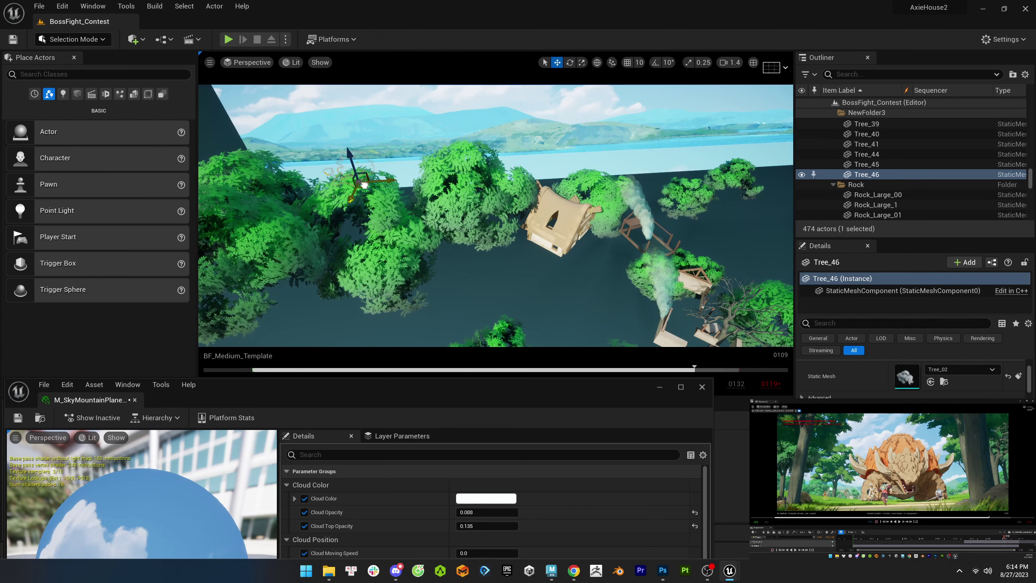
drag(364, 186, 331, 169)
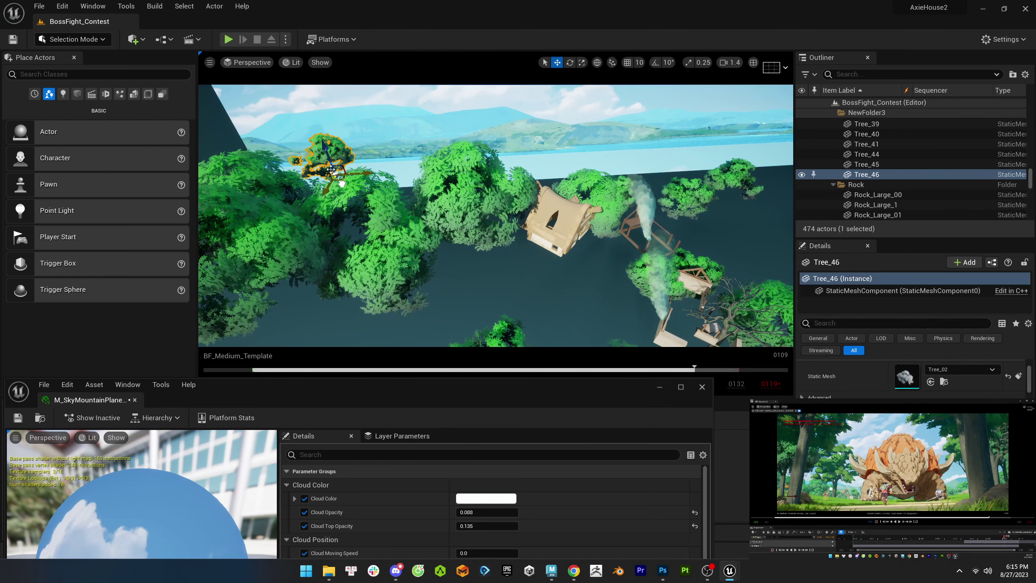
key(Escape)
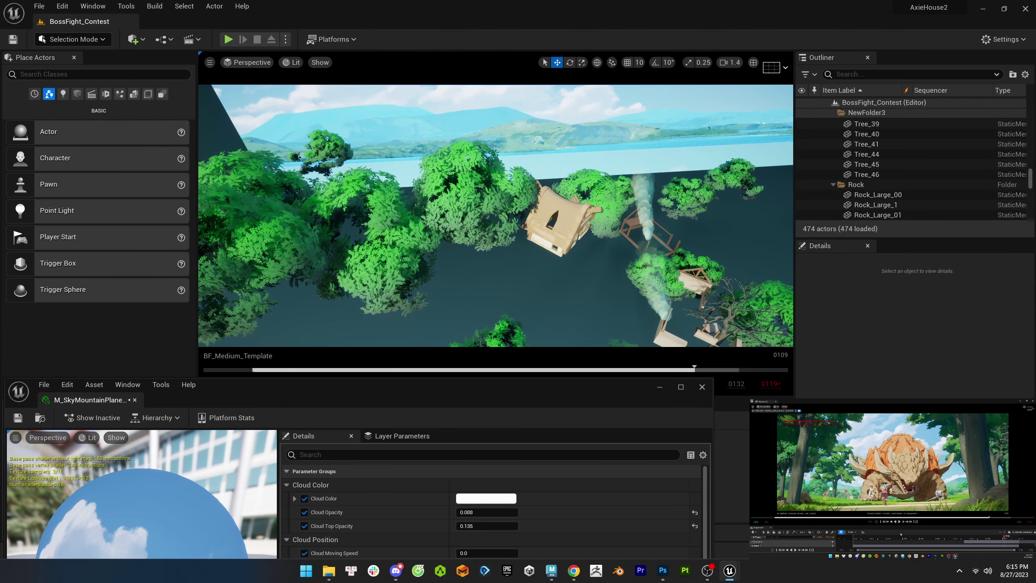
click(859, 540)
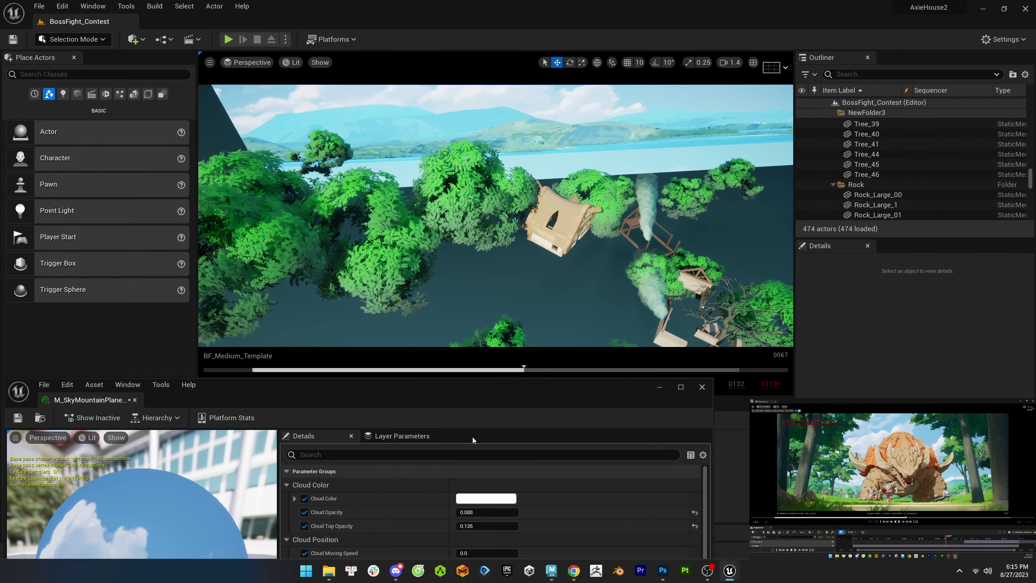
drag(473, 438, 504, 268)
- Set Cloud Offset Hor on the sky material instance to -0.64
mouse_move(518, 398)
mouse_down()
mouse_move(502, 397)
mouse_move(525, 408)
mouse_up()
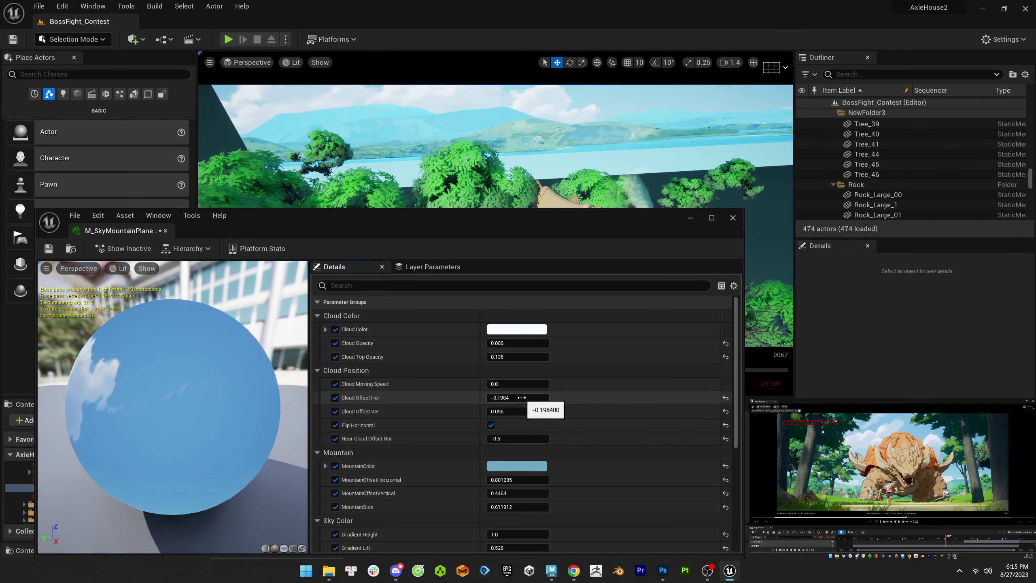
drag(523, 398, 405, 398)
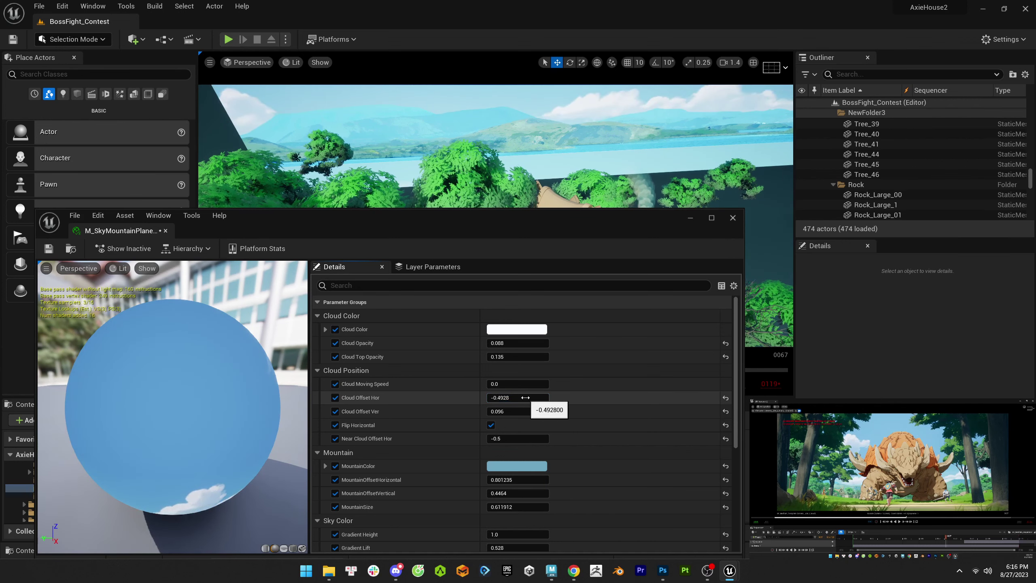
drag(522, 439, 664, 438)
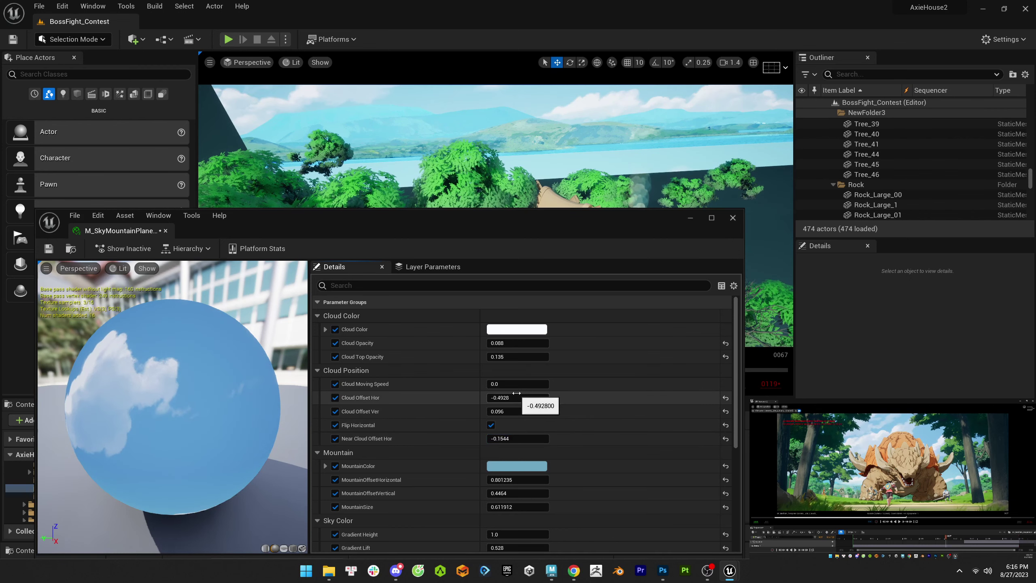
mouse_move(518, 398)
mouse_down()
mouse_move(462, 398)
mouse_move(510, 409)
mouse_move(519, 398)
mouse_up()
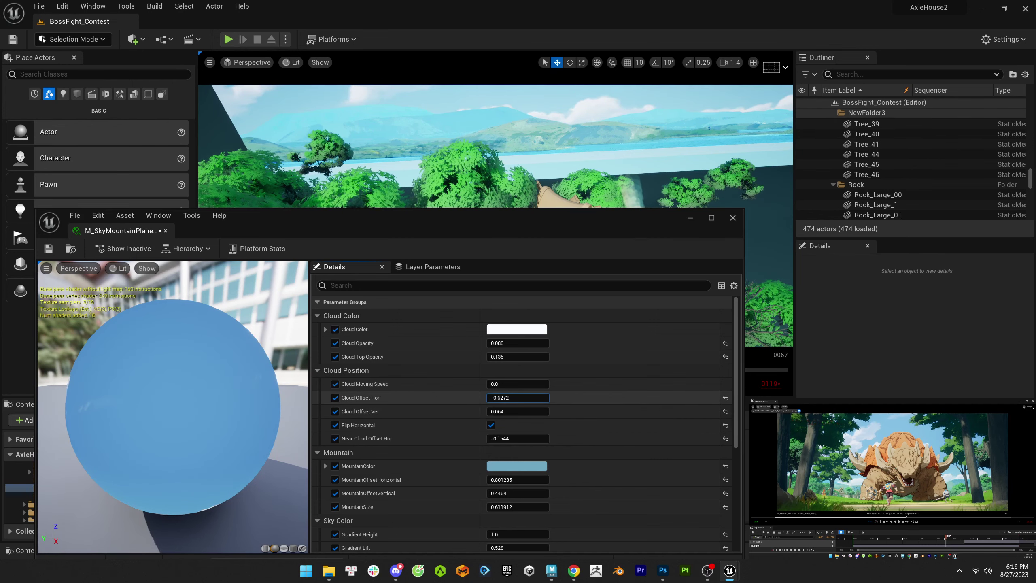
drag(524, 398, 518, 399)
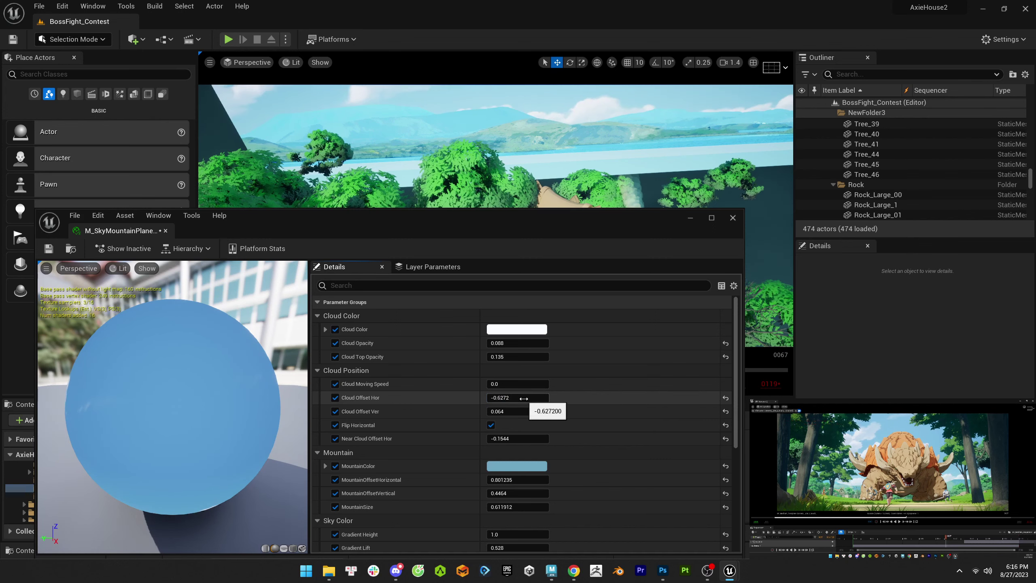
click(524, 398)
text(-0.64)
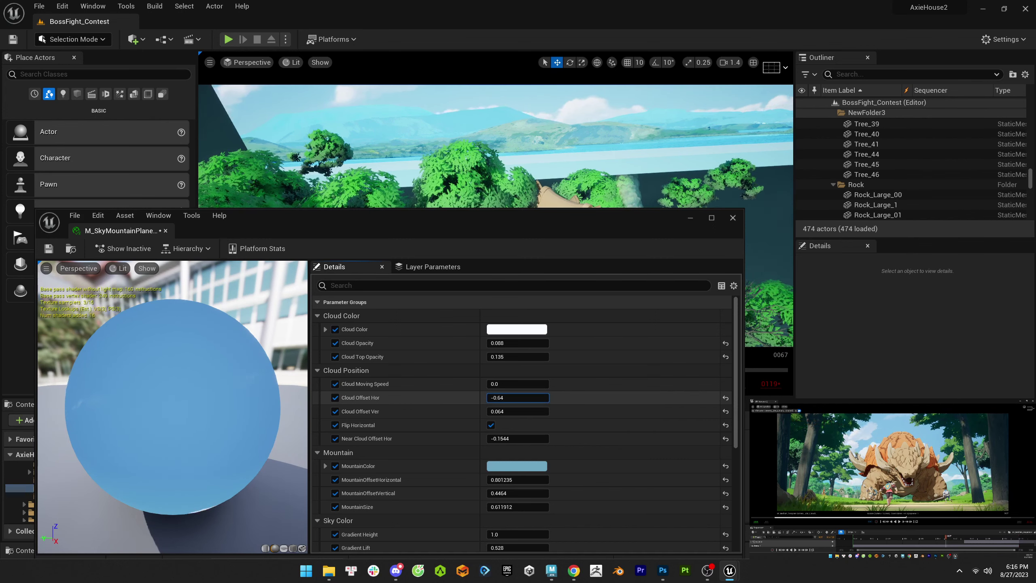
key(Return)
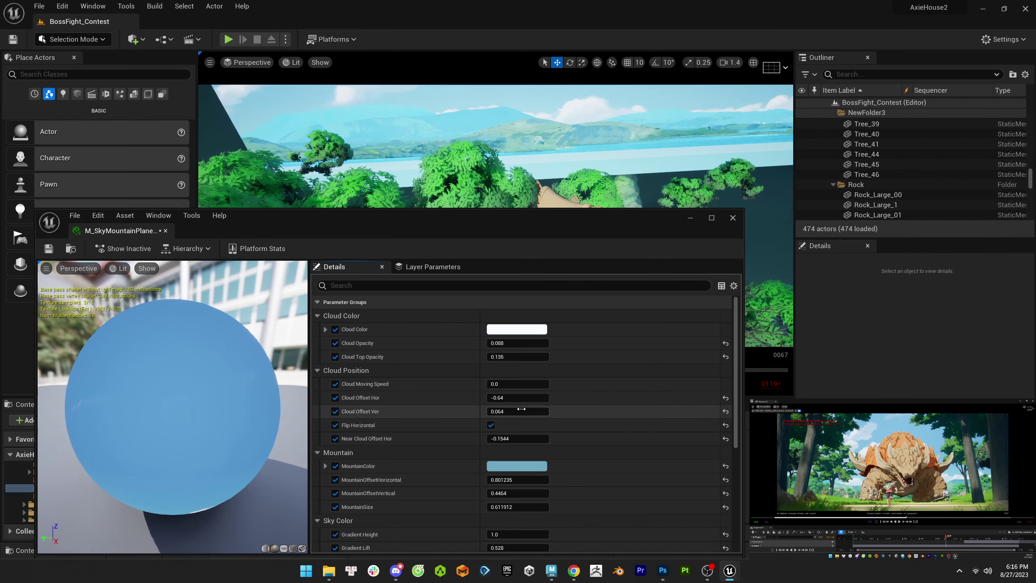
- Adjust Near Cloud Offset Hor to 0.0056 and save the sky material
click(516, 438)
text(-0.212)
mouse_move(516, 438)
mouse_down()
mouse_move(571, 438)
mouse_move(489, 436)
mouse_move(523, 439)
mouse_up()
click(522, 439)
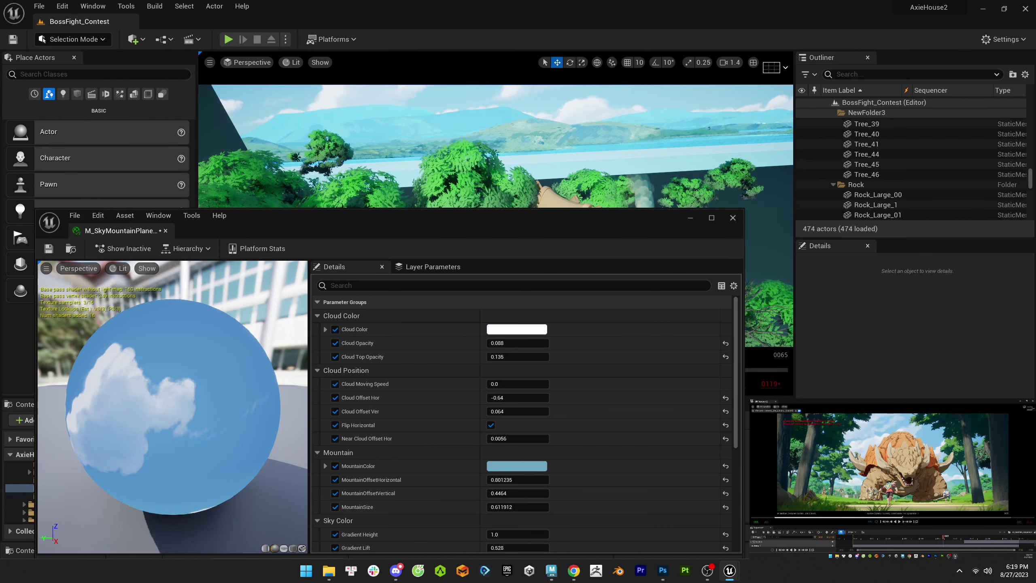
key(ctrl+s)
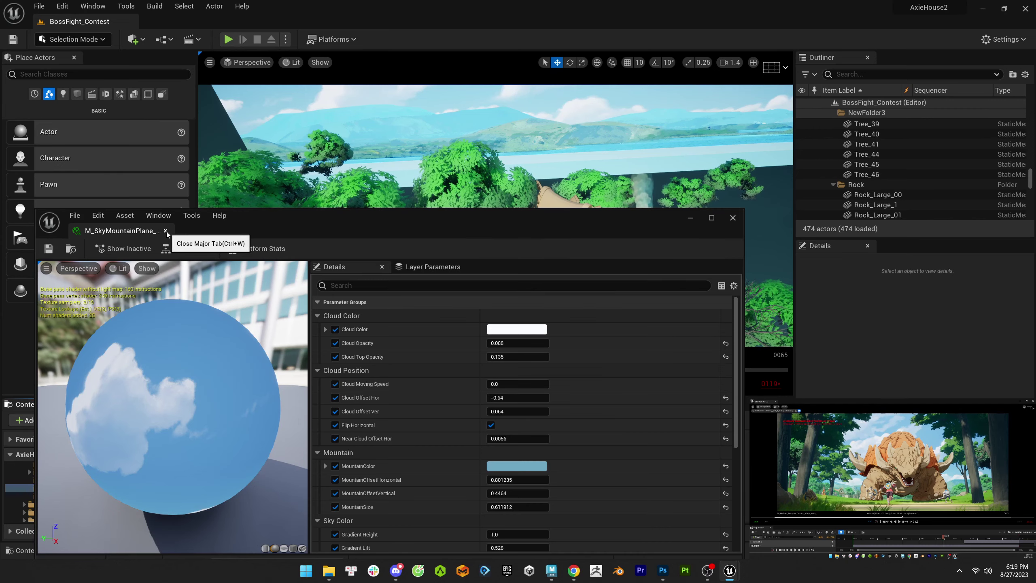
- Close the sky material editor and open M_Warrior_Base_color in the external image editor
click(166, 231)
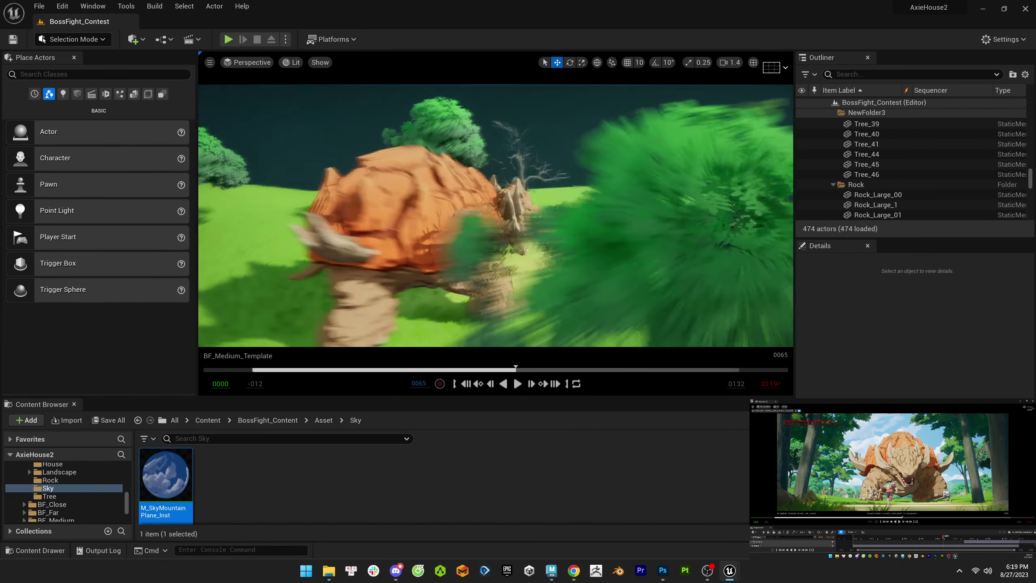
key(ctrl+b)
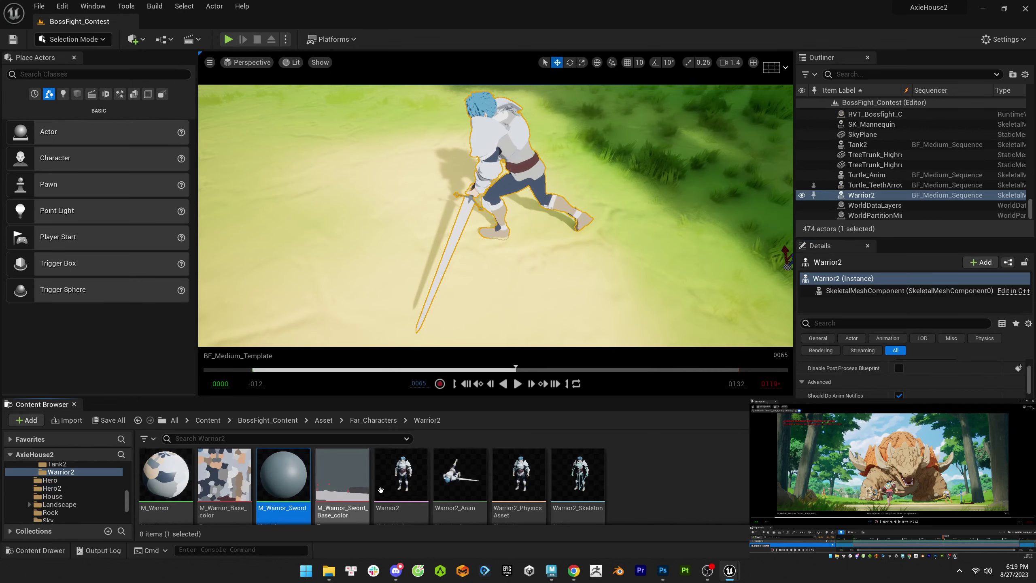
right_click(221, 472)
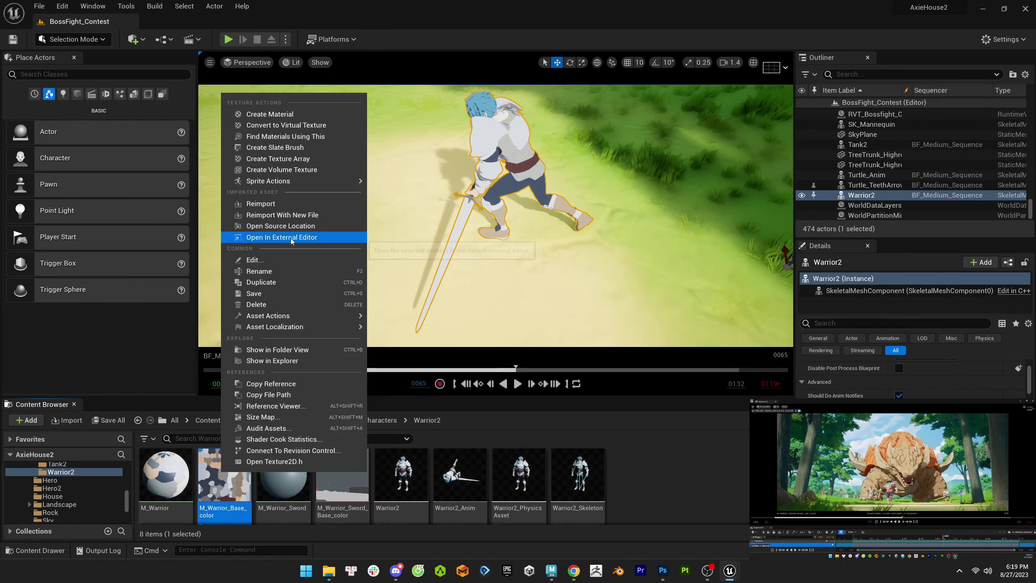
click(277, 234)
key(alt+Tab)
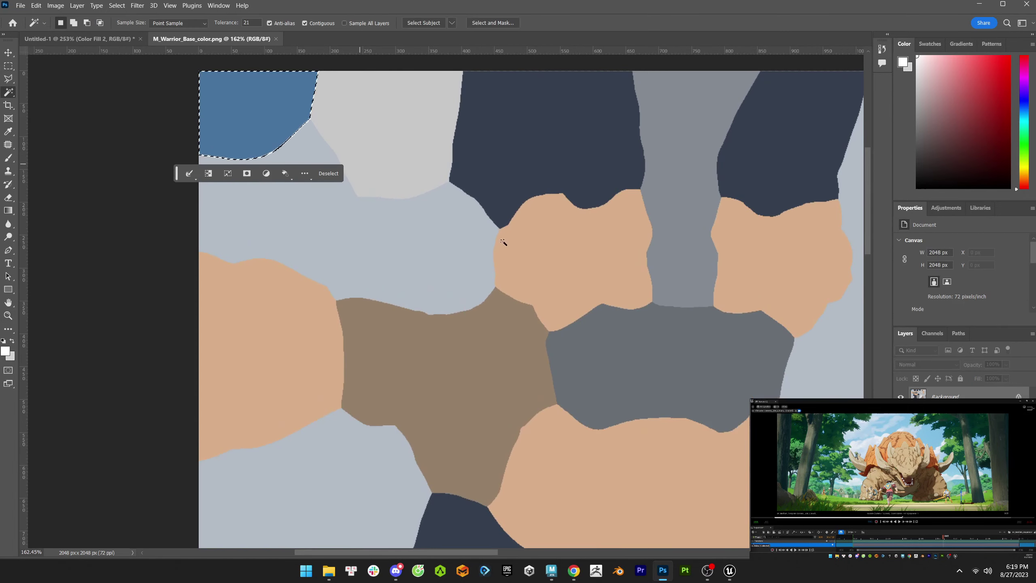
- Add a Hue/Saturation layer in Photoshop to darken and desaturate the blue patch, then save the texture
click(973, 547)
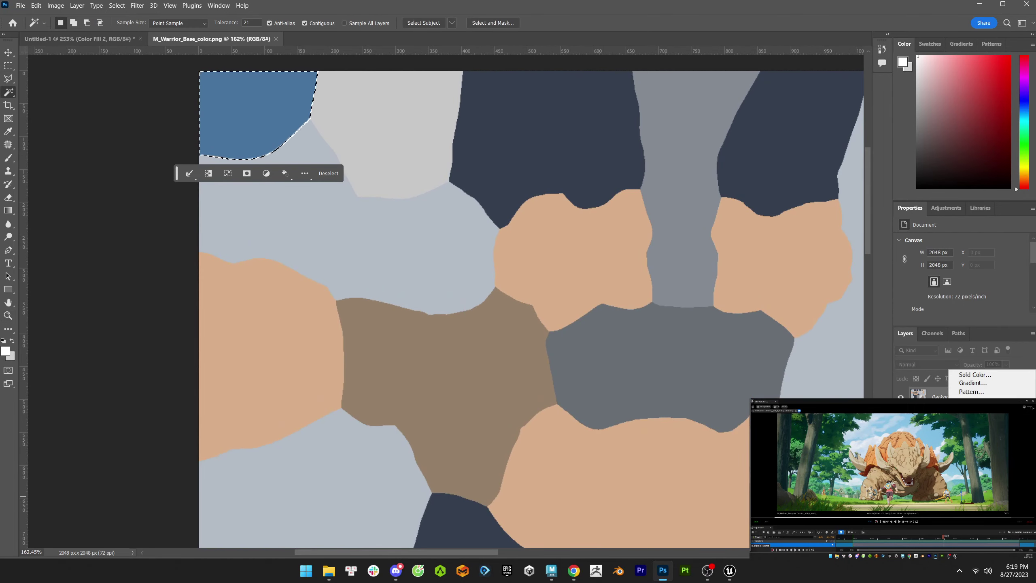
click(938, 453)
drag(962, 303, 954, 304)
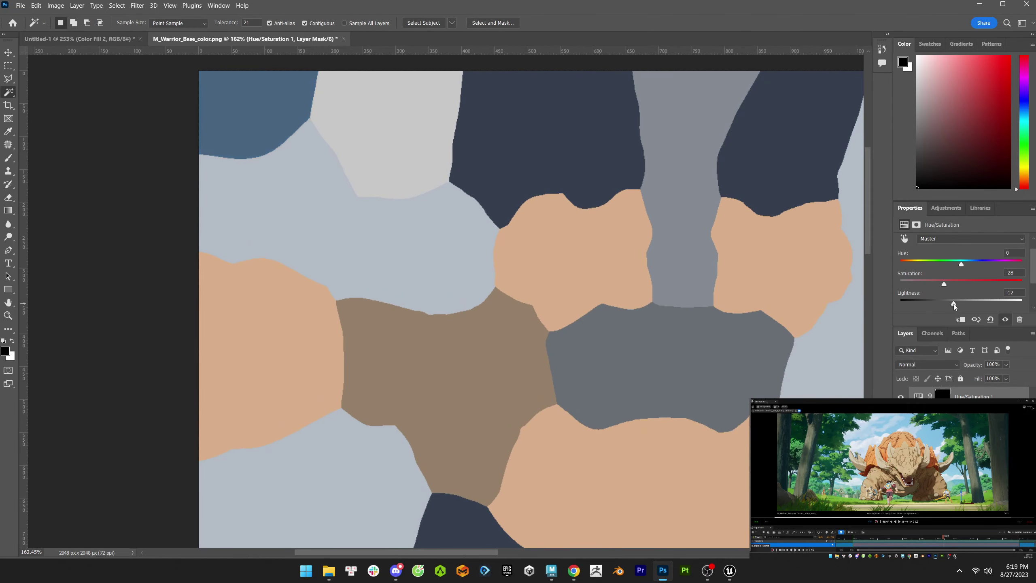
key(ctrl+s)
key(alt+Tab)
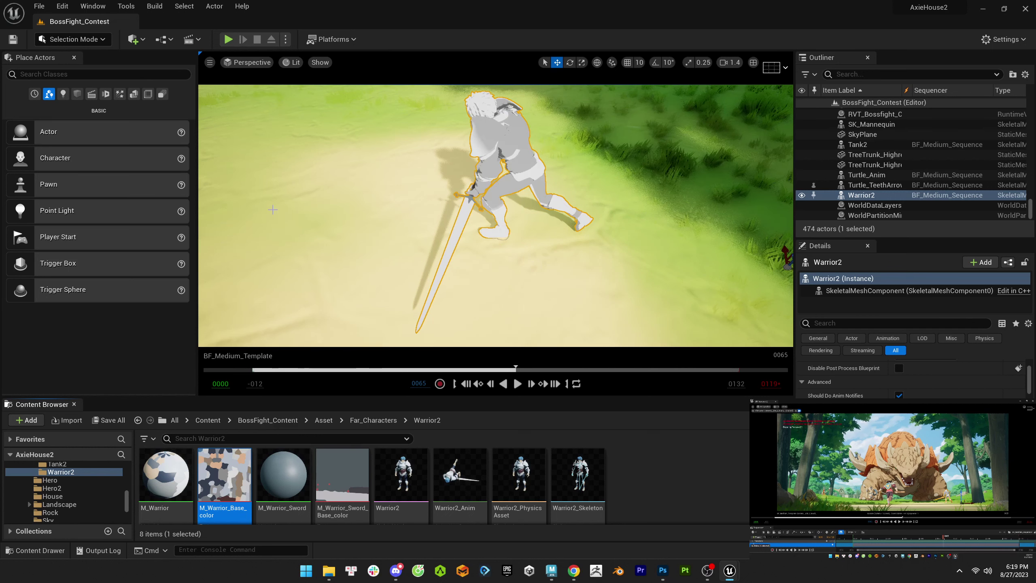
- Frame grassClosedup5 and pick out the yellow grass tuft with the Move tool
key(Escape)
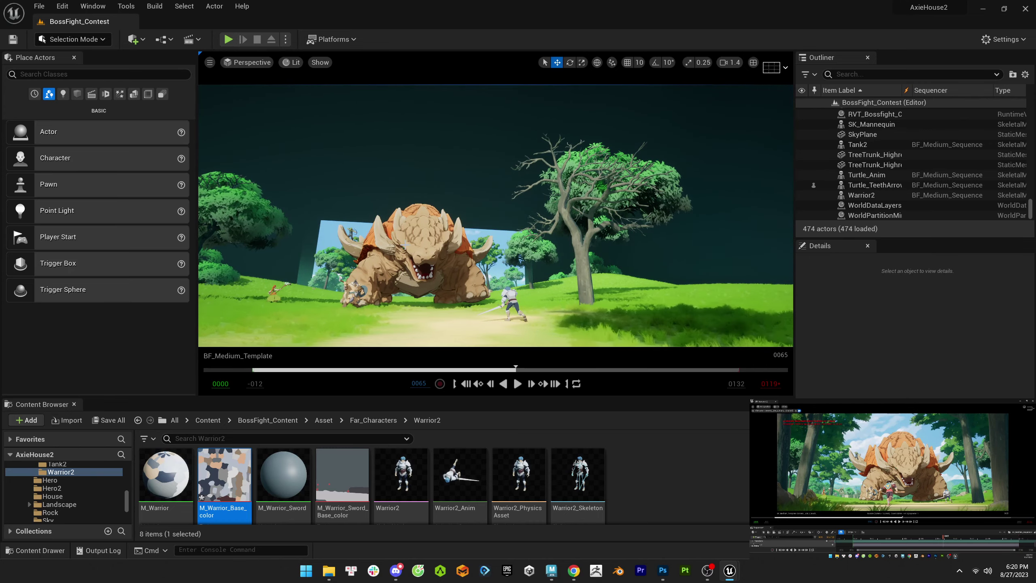
click(787, 501)
key(f)
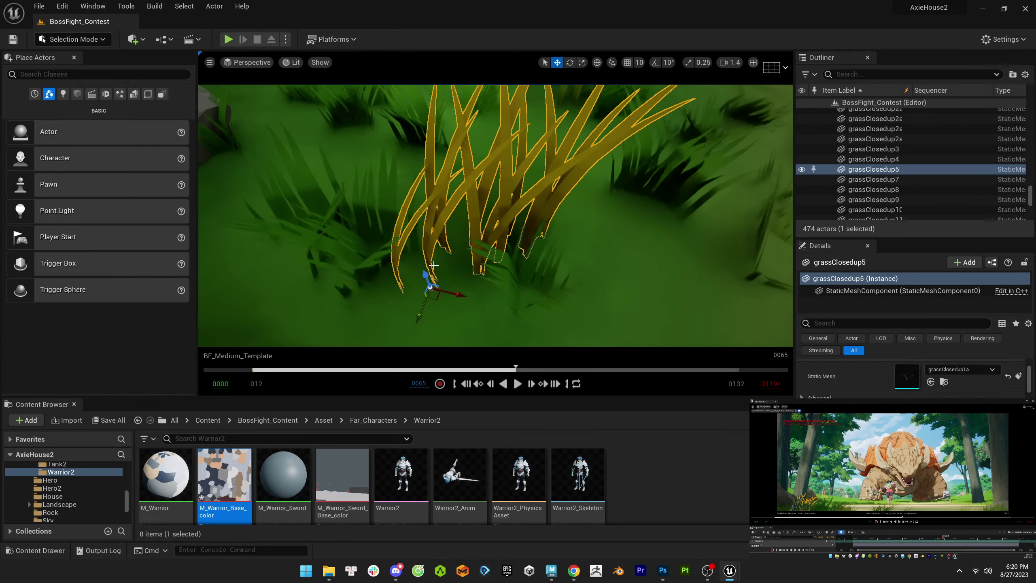
key(w)
click(428, 271)
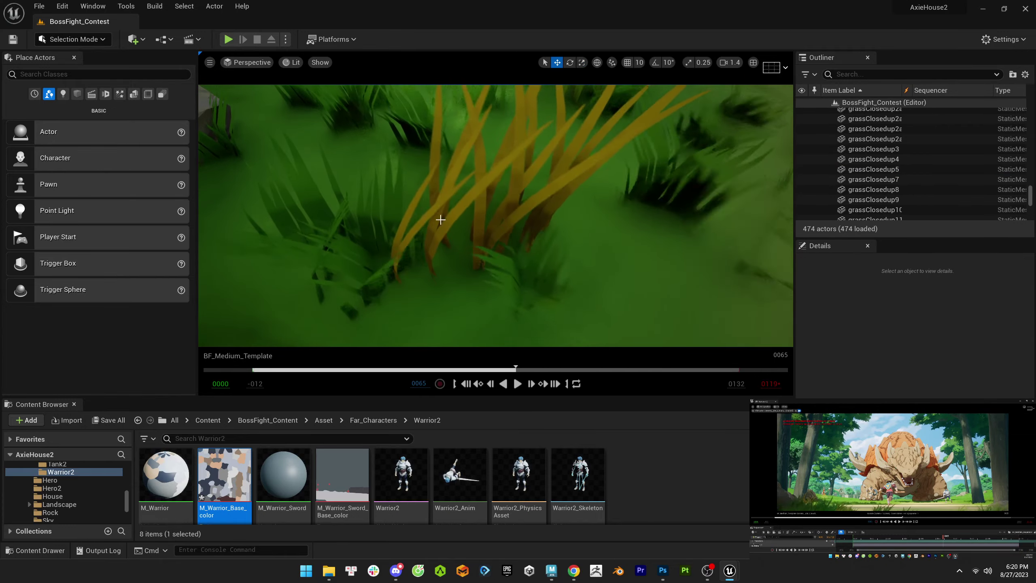
click(439, 220)
key(Escape)
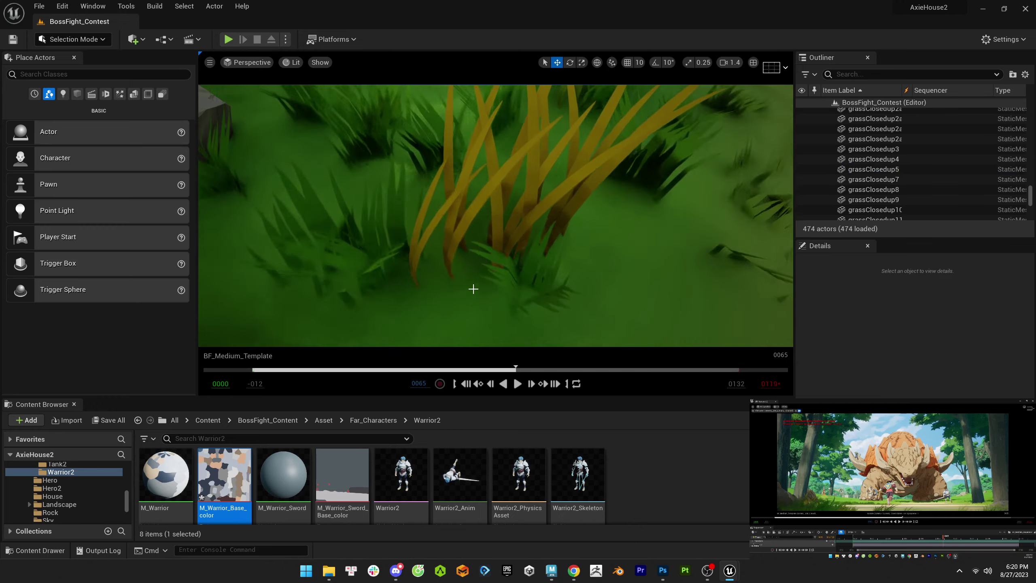
click(474, 289)
key(Escape)
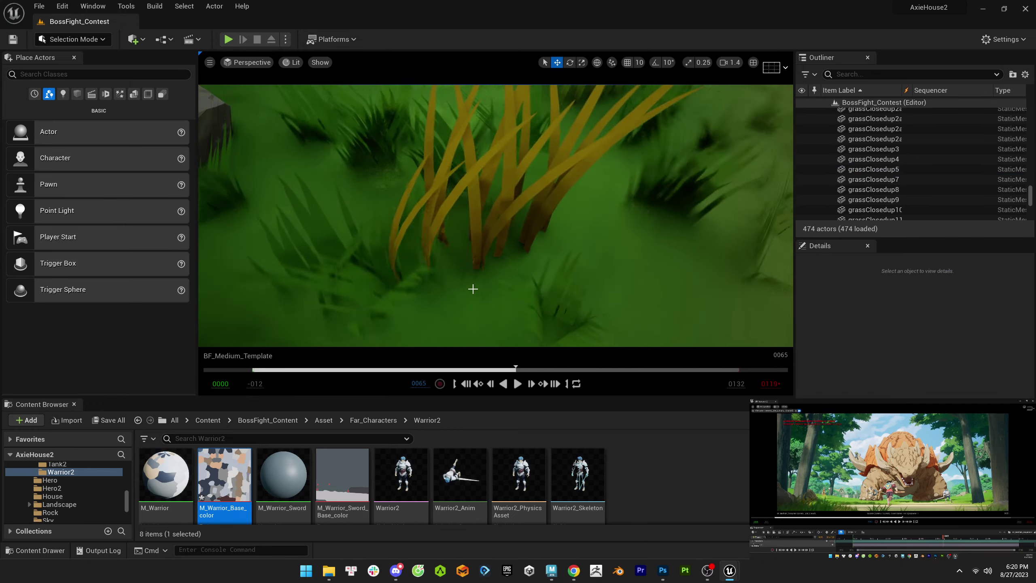
- Alt-drag the grass tuft onto the ground beside the rock, creating grassClosedup6
scroll(473, 289, down, 6)
click(479, 222)
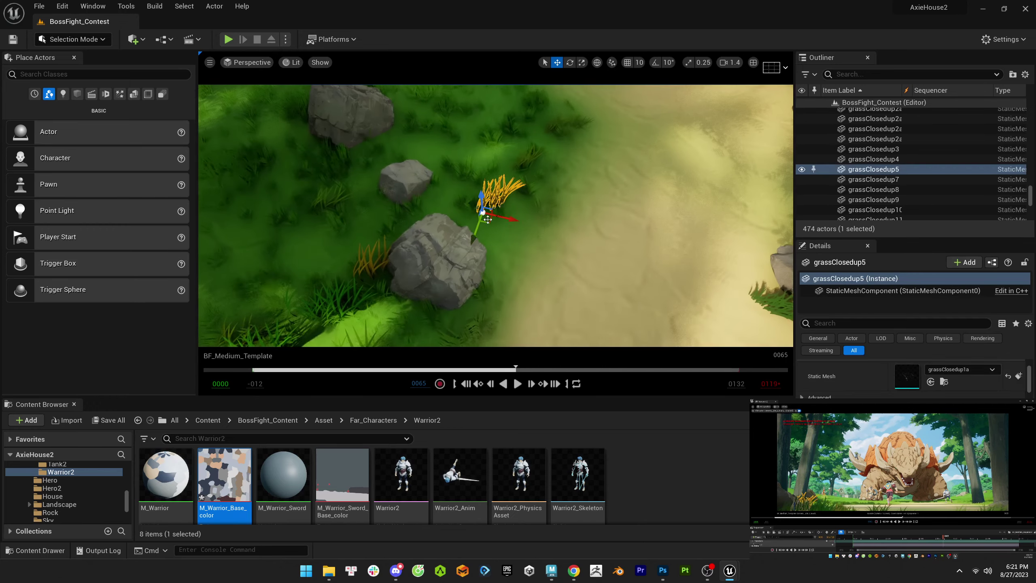
alt+drag(489, 241, 496, 251)
key(Escape)
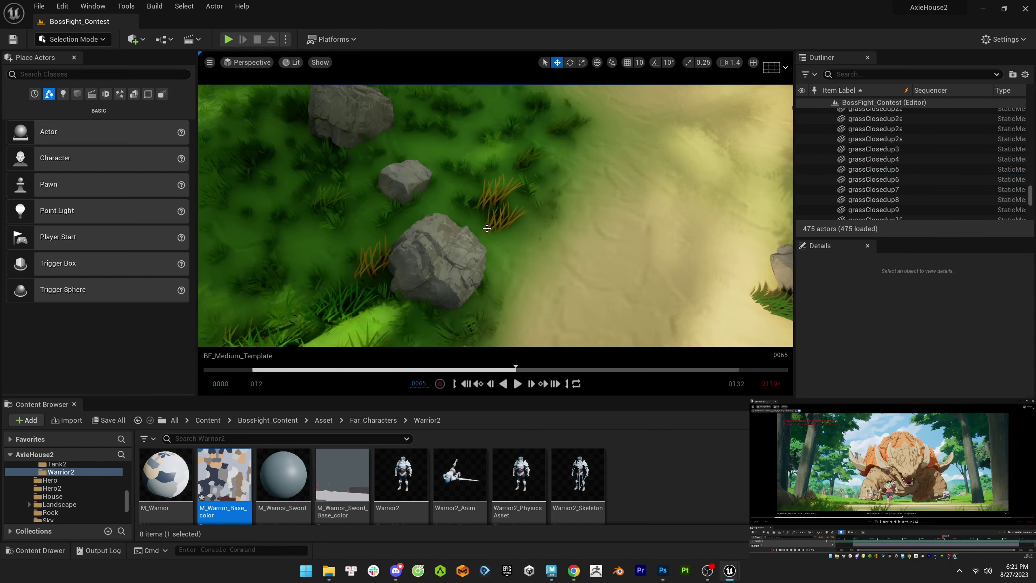
click(489, 238)
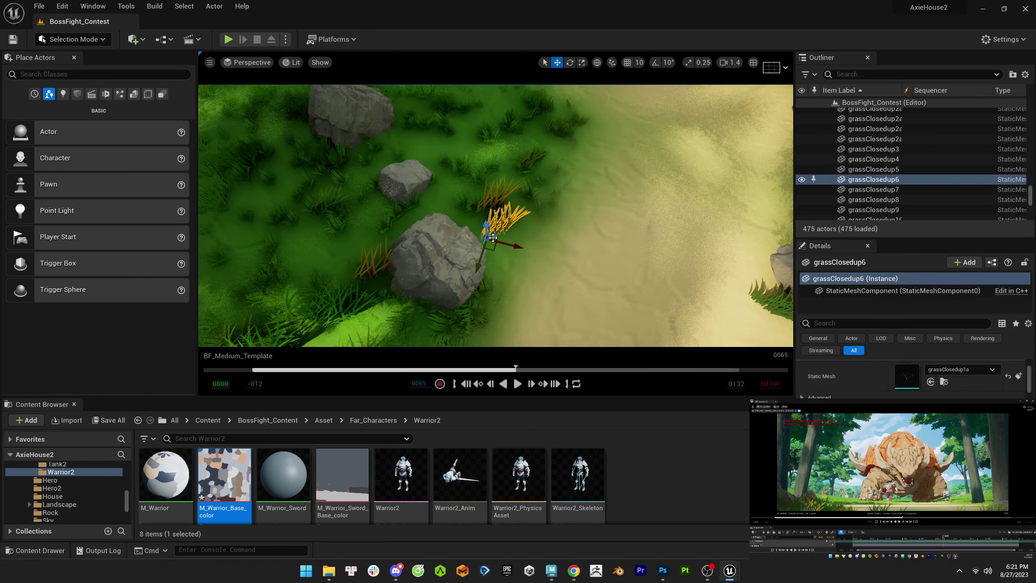
key(Escape)
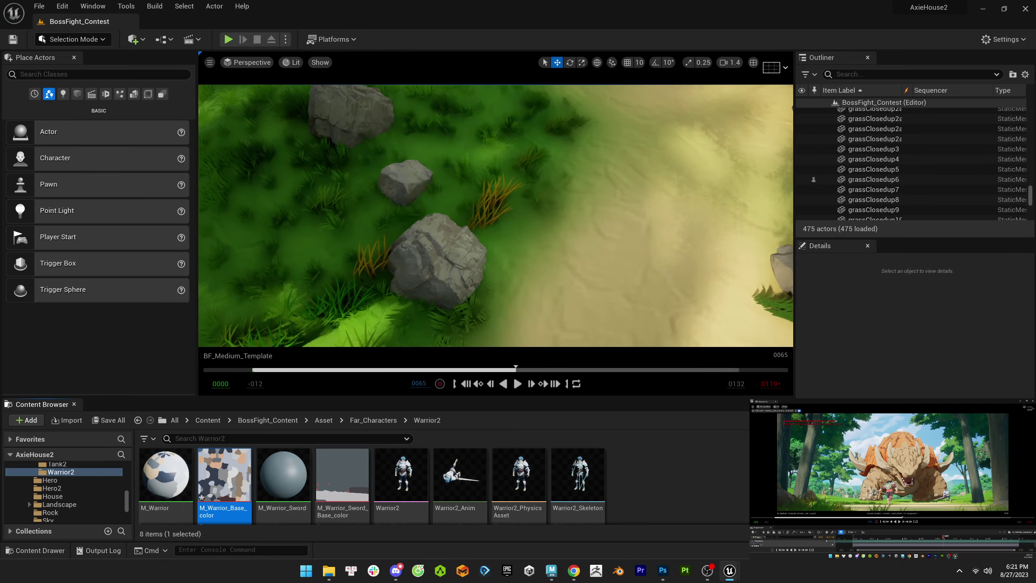
- Frame grassClosedup4, preview the sequence to frame 0076, then open the BF_Close folder
click(495, 204)
key(f)
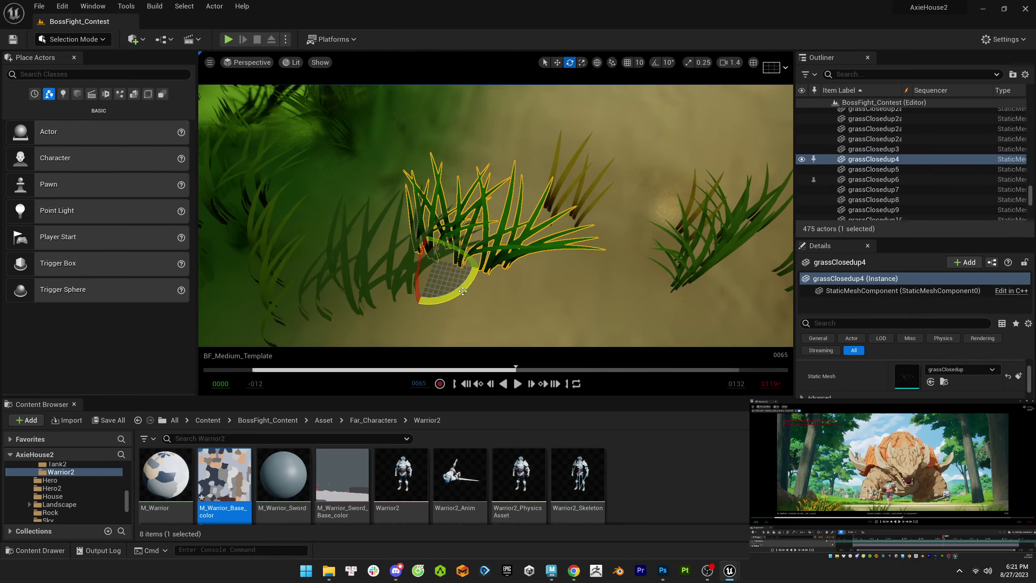
click(460, 291)
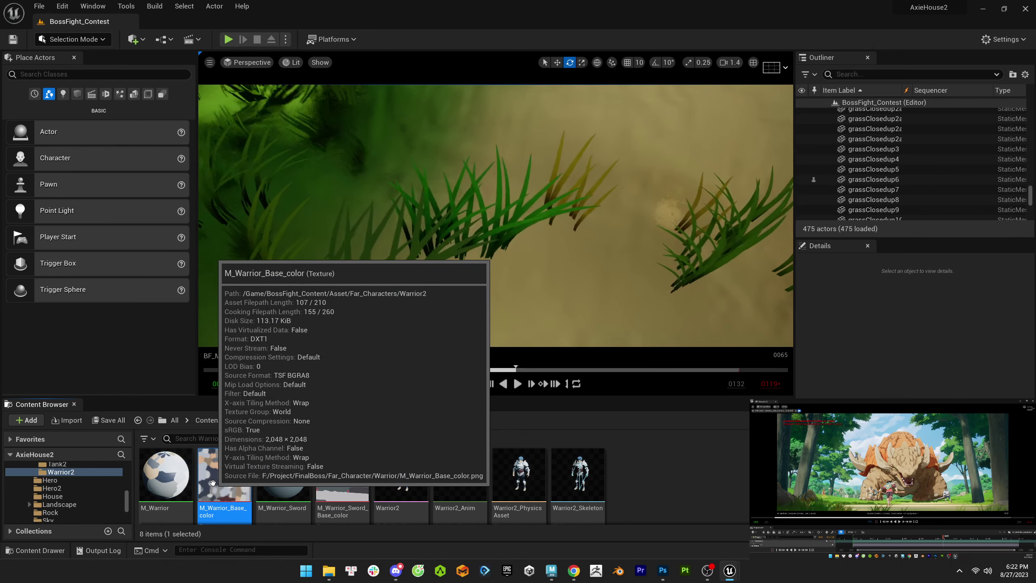
key(space)
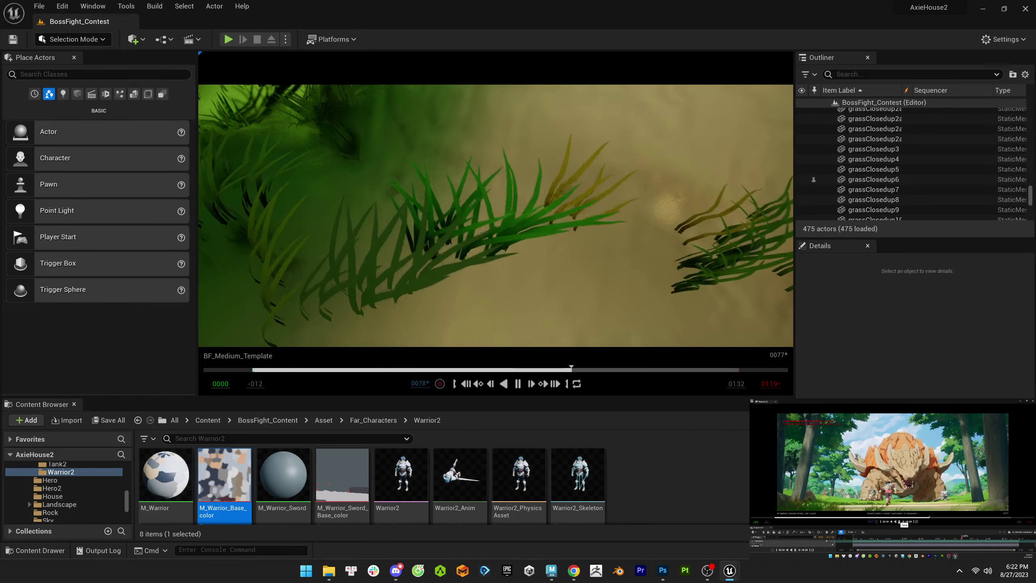
key(space)
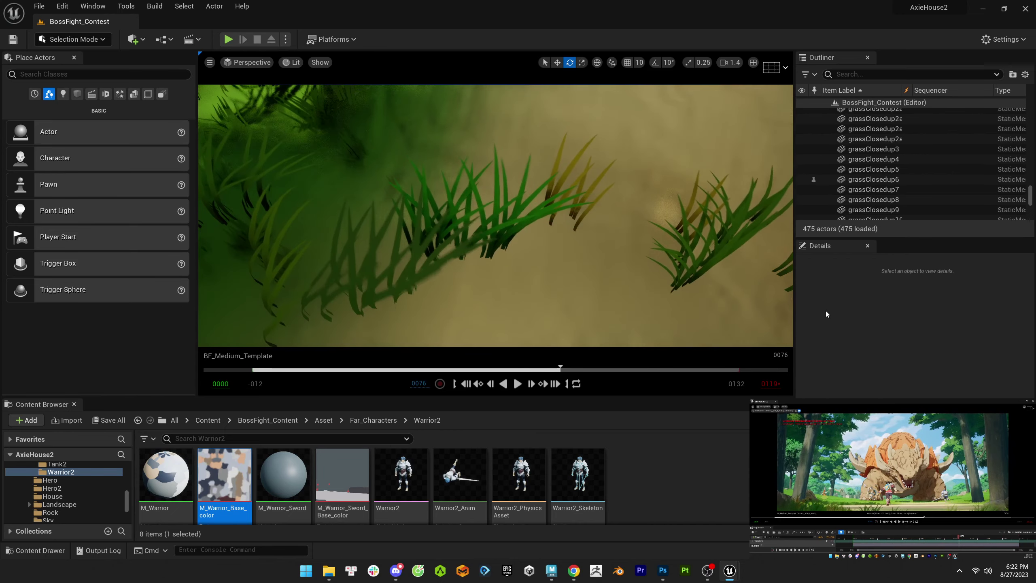
scroll(81, 486, down, 5)
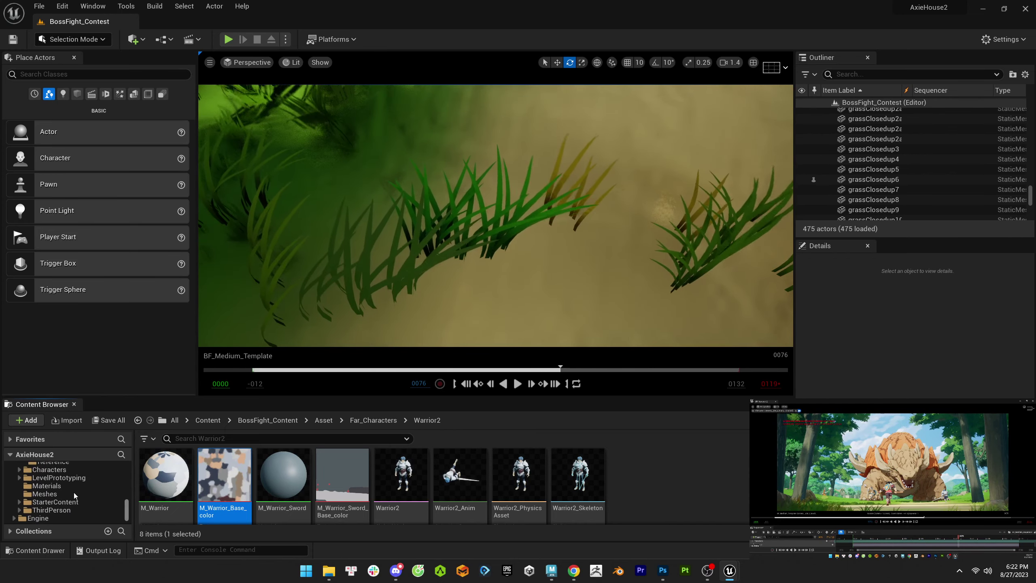
click(52, 478)
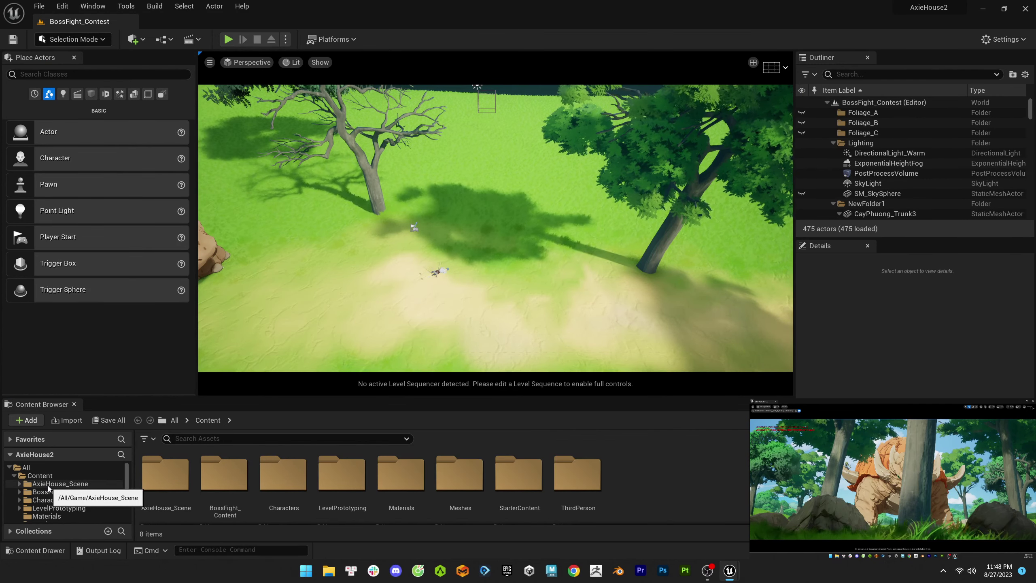
- Expand BossFight_Content, go into BF_Medium and open BF_Medium_Sequence
click(19, 492)
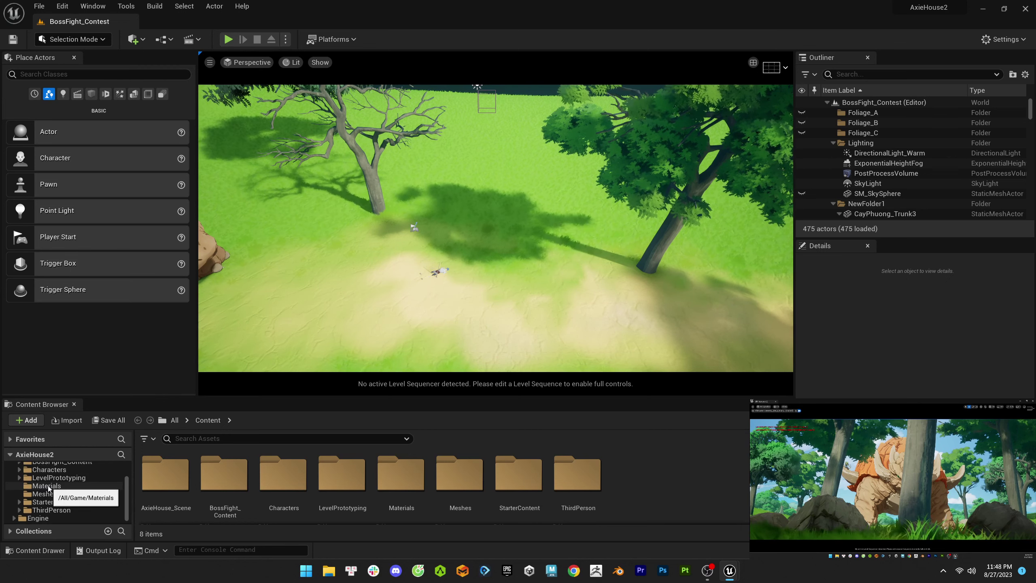
scroll(61, 498, down, 2)
click(56, 492)
double_click(225, 493)
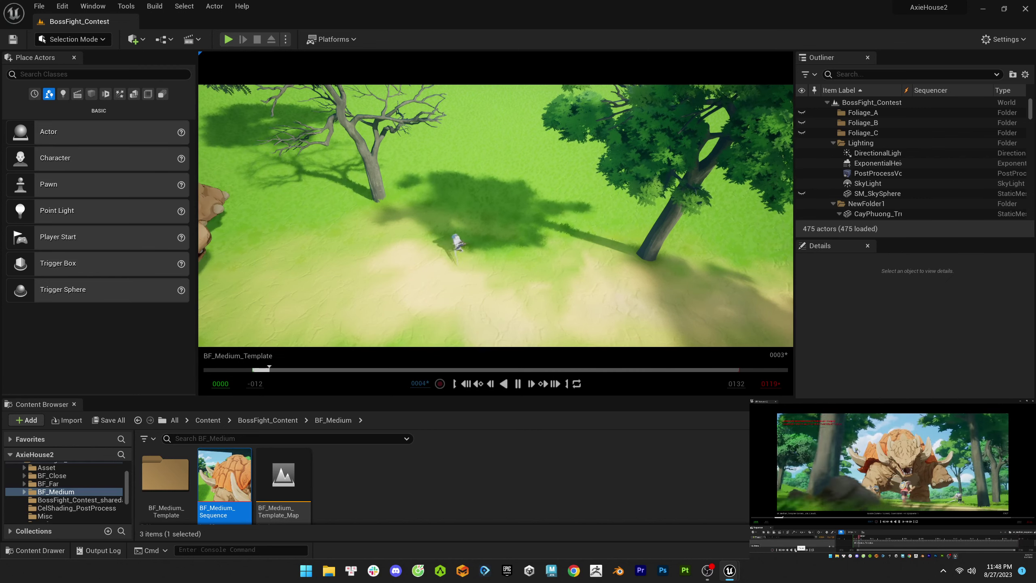
- Play BF_Medium_Sequence and stop it at frame 0057
click(796, 549)
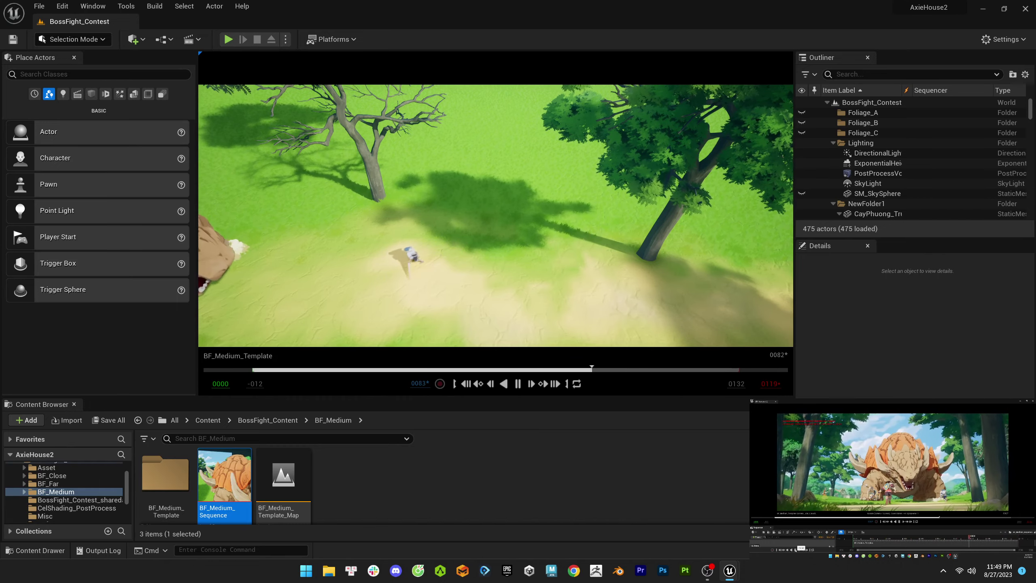
key(space)
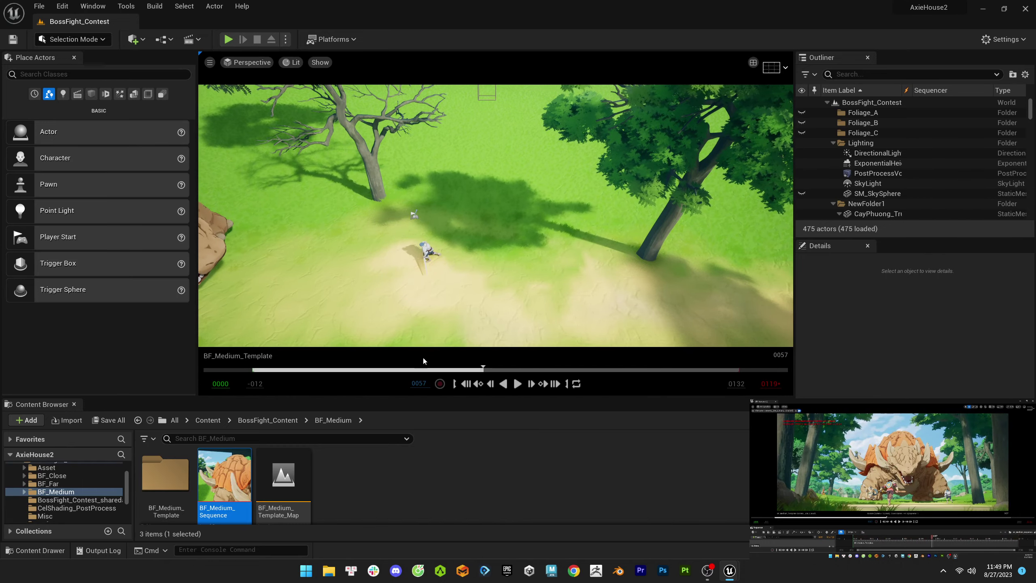
scroll(458, 198, up, 5)
- Select Turtle_Anim and browse to the Asset > Boss folder holding lambert2_Base_color
click(458, 197)
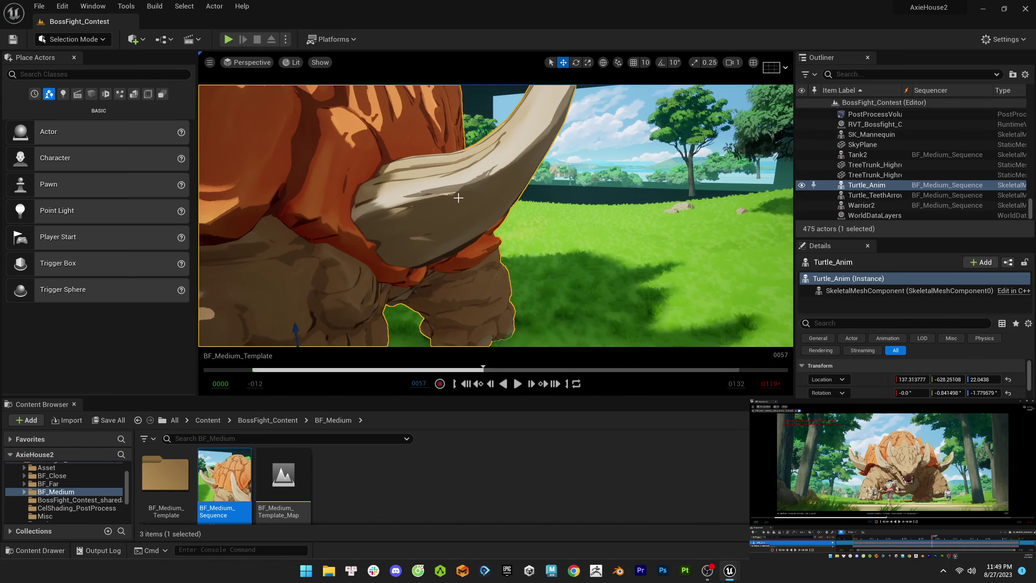
click(61, 460)
scroll(64, 500, down, 2)
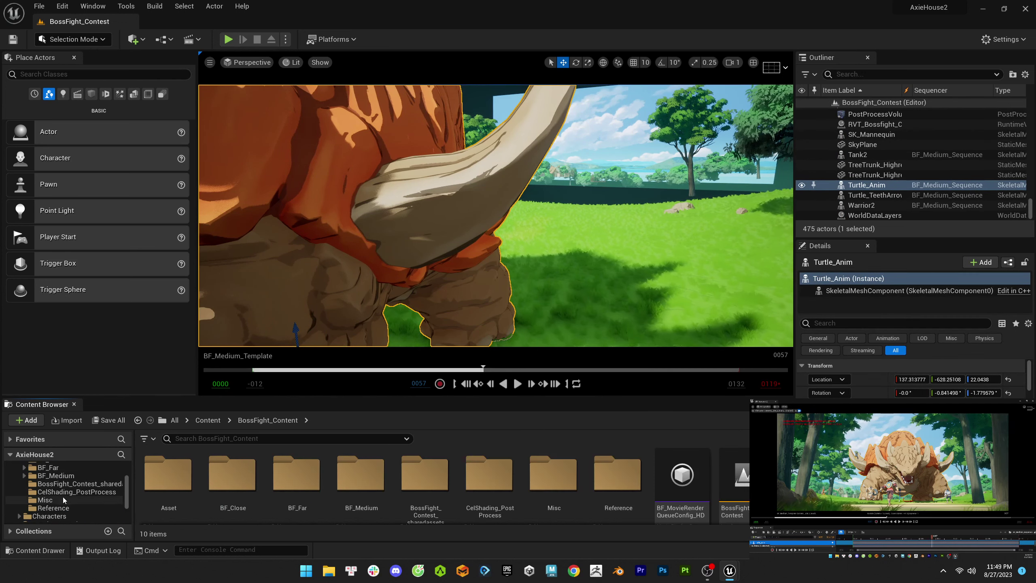
scroll(63, 490, up, 1)
click(24, 467)
click(50, 476)
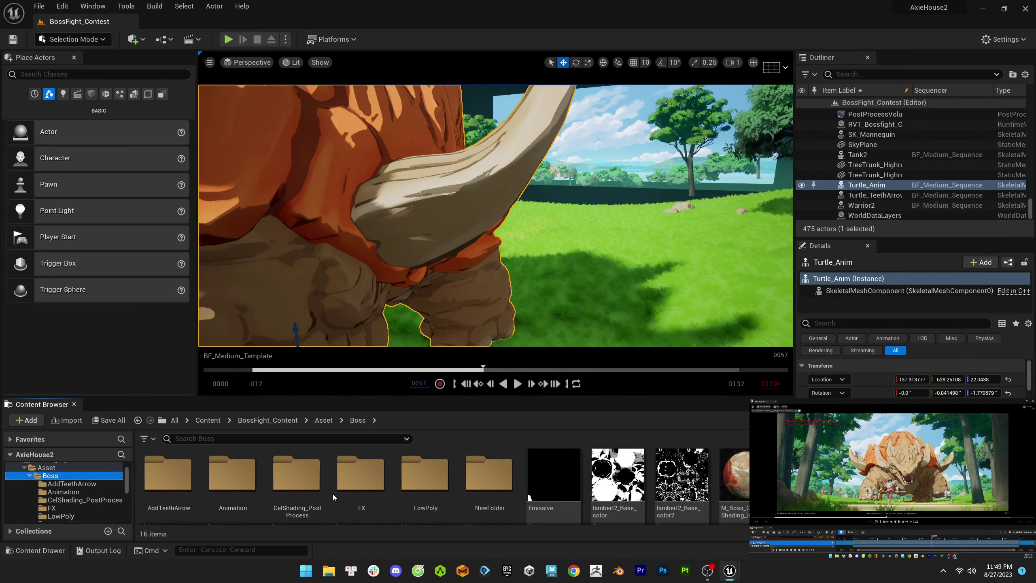
right_click(612, 482)
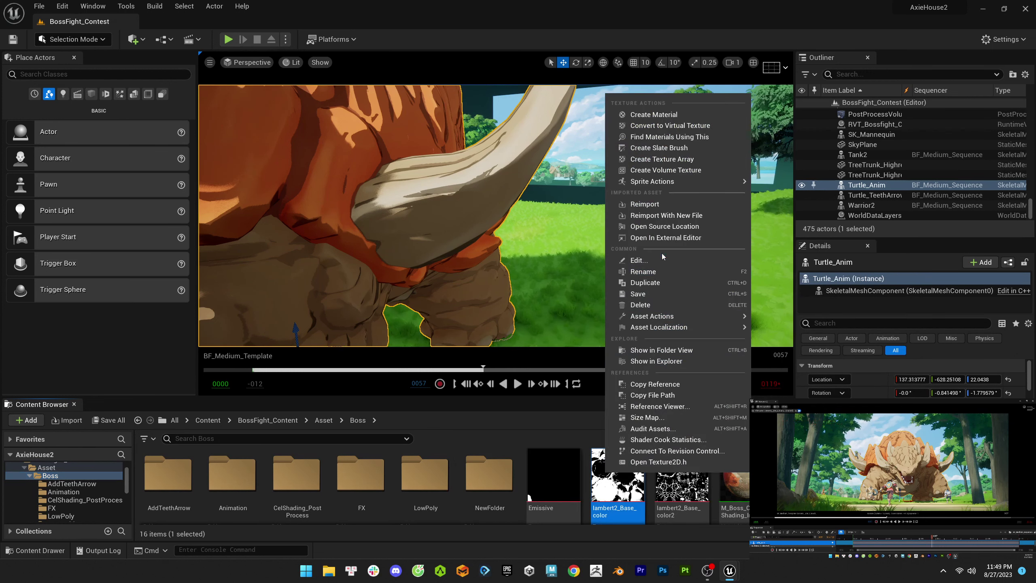
click(669, 227)
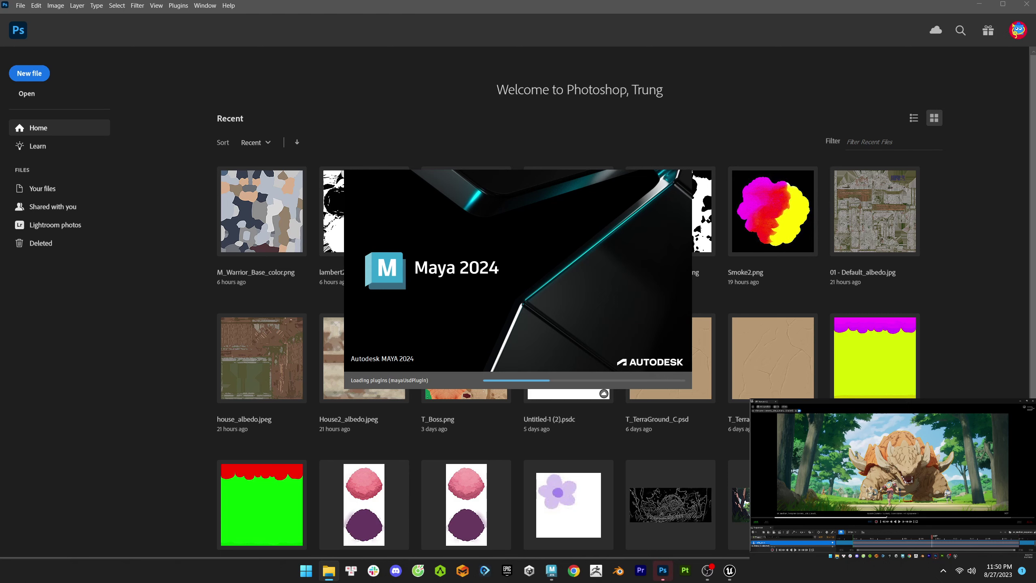
- Frame the turtle, open and close the Turtle_Anim mesh editor, and orbit around it
key(alt+Tab)
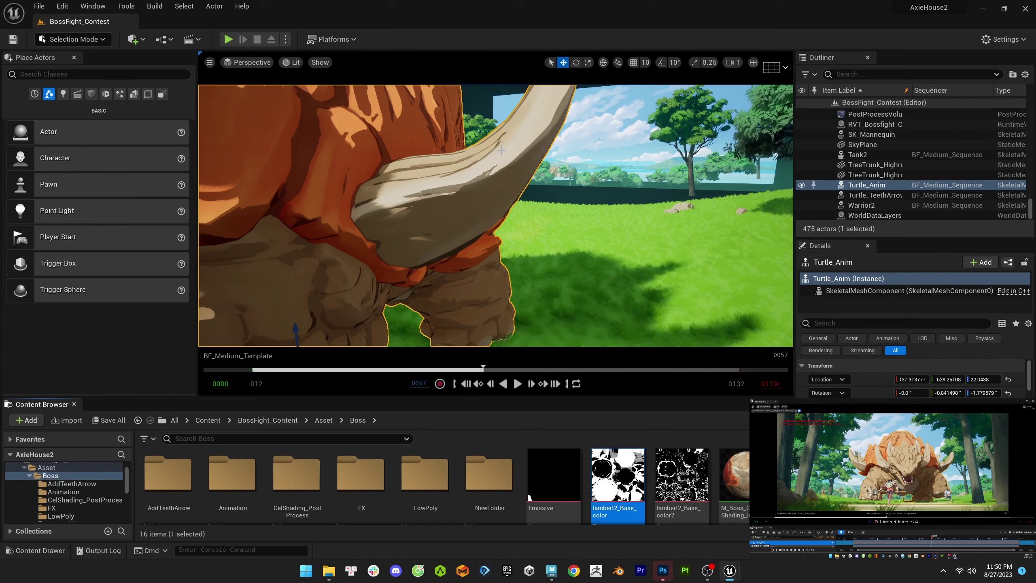
key(f)
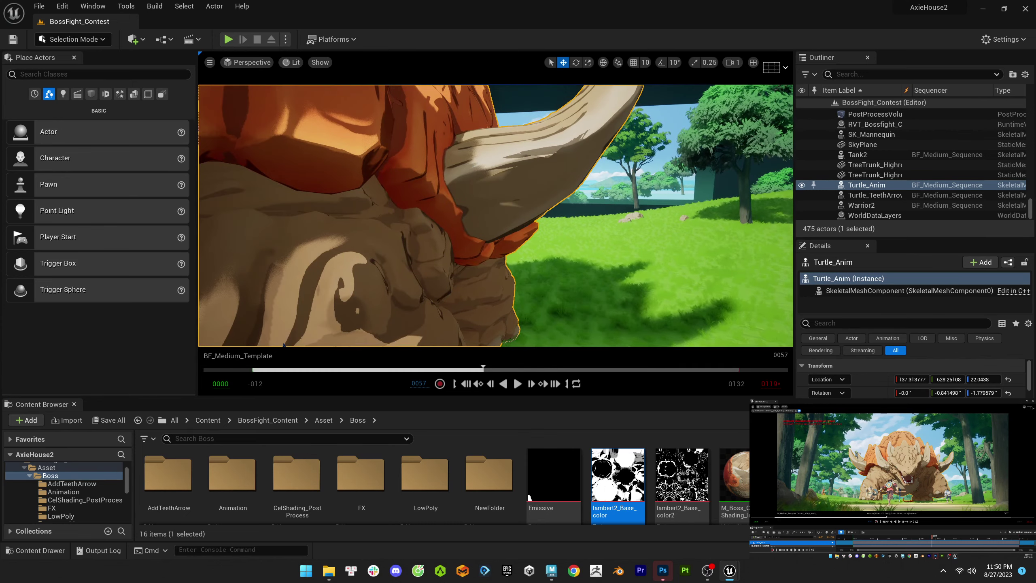
scroll(903, 360, down, 3)
key(ctrl+b)
key(ctrl+e)
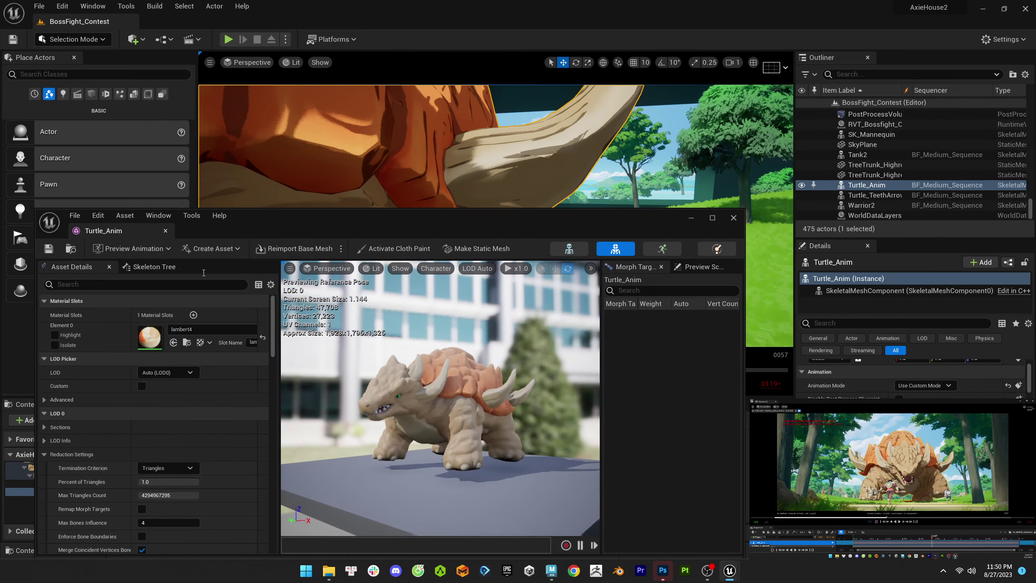
click(165, 230)
right_drag(550, 208, 506, 218)
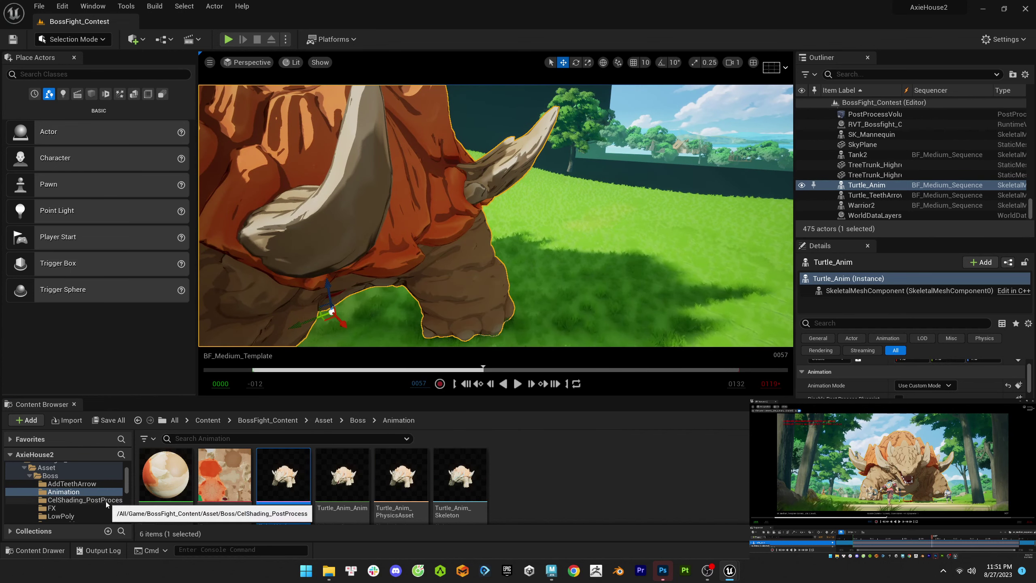
- Open lambert2_Base_color from the Boss folder in the external editor, Photoshop
click(50, 476)
right_click(631, 478)
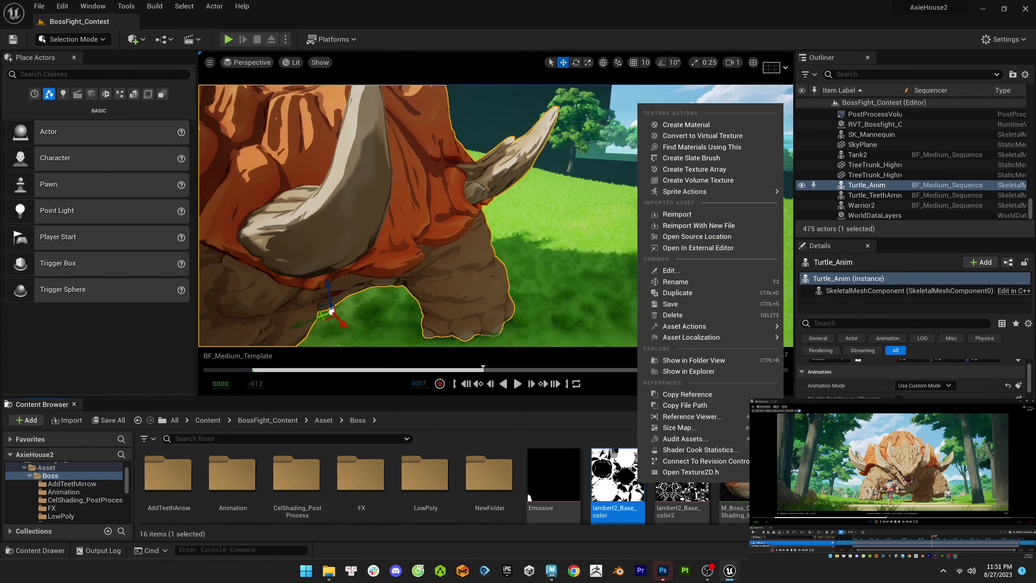
click(713, 248)
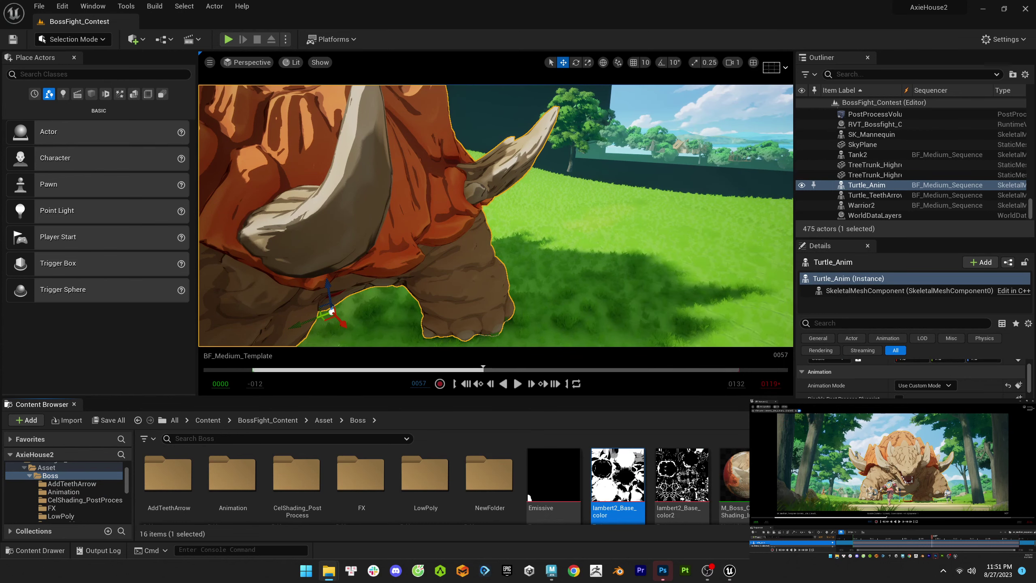
key(alt+Tab)
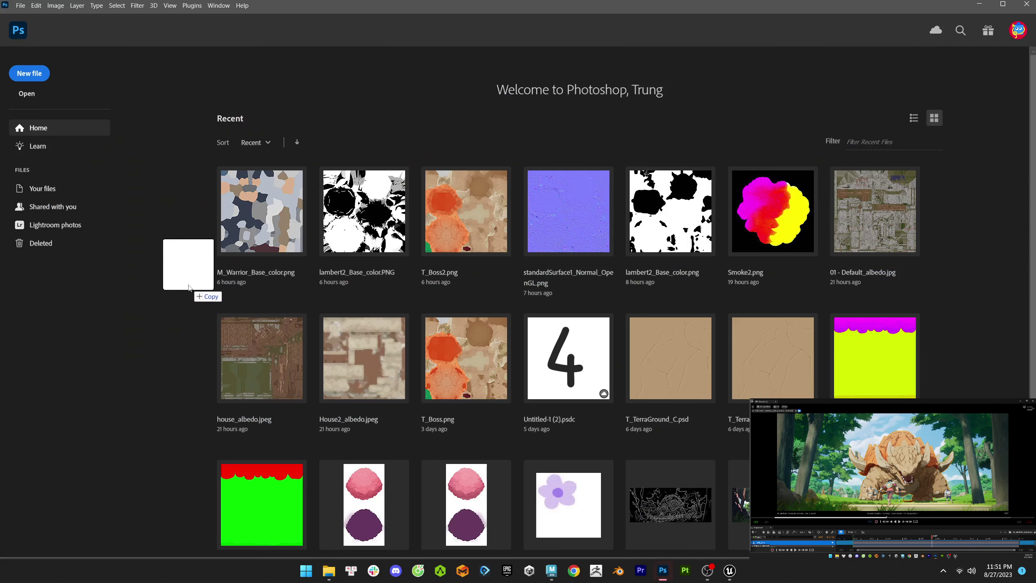
- Open the Turtle_Aim scene in Maya and switch to face selection on the turtle mesh
key(alt+Tab)
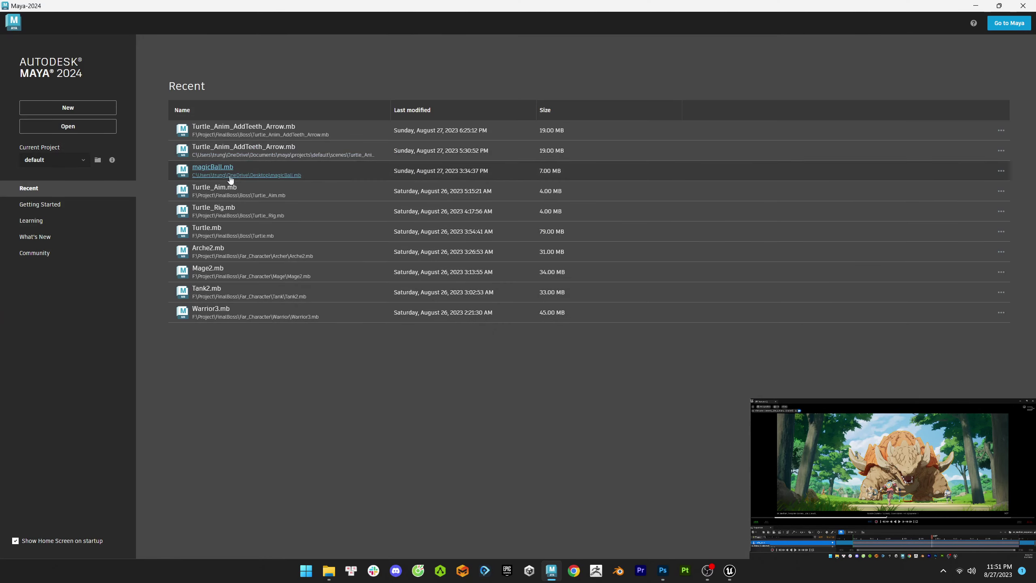
click(217, 195)
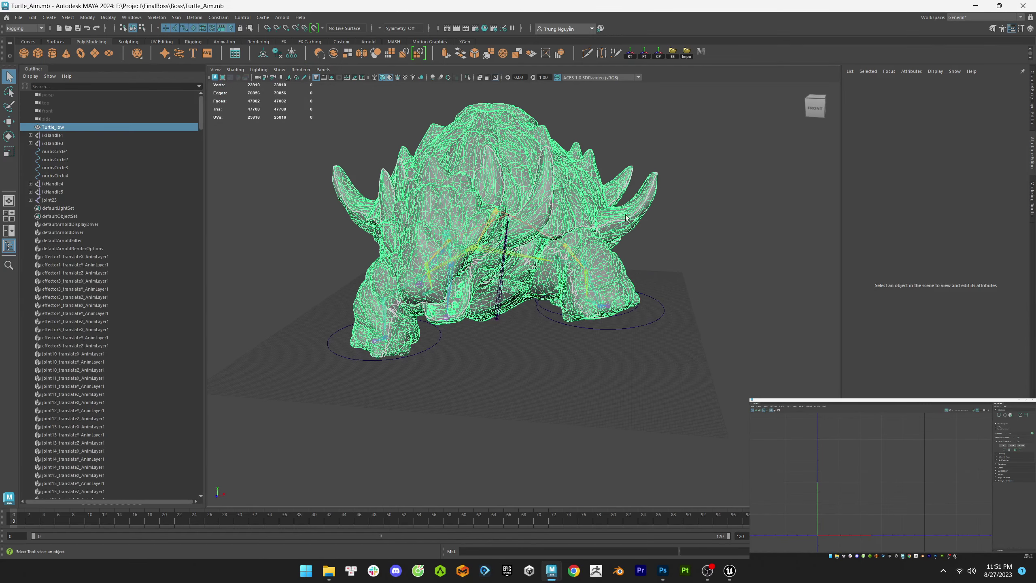
key(F11)
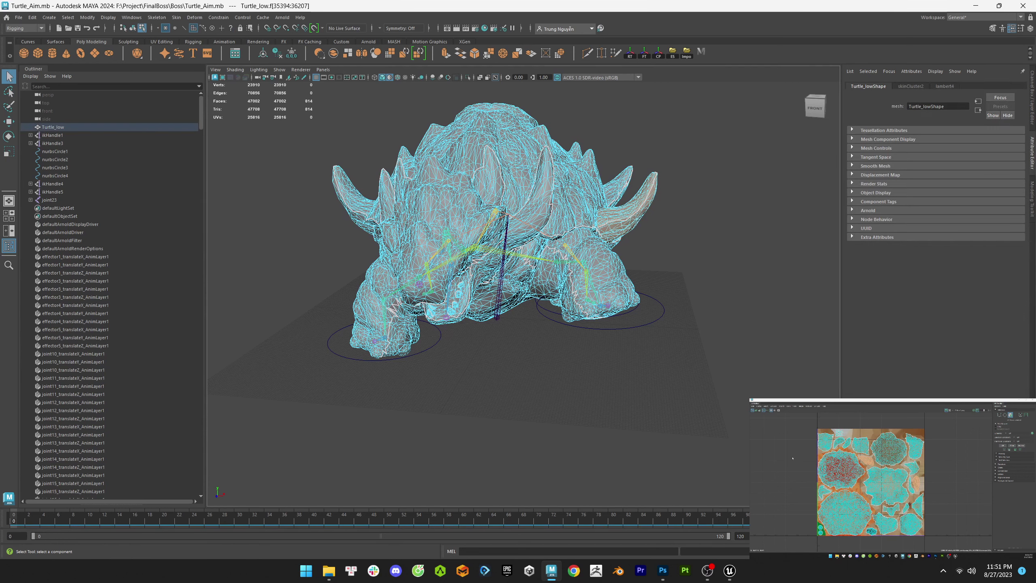
scroll(795, 460, down, 3)
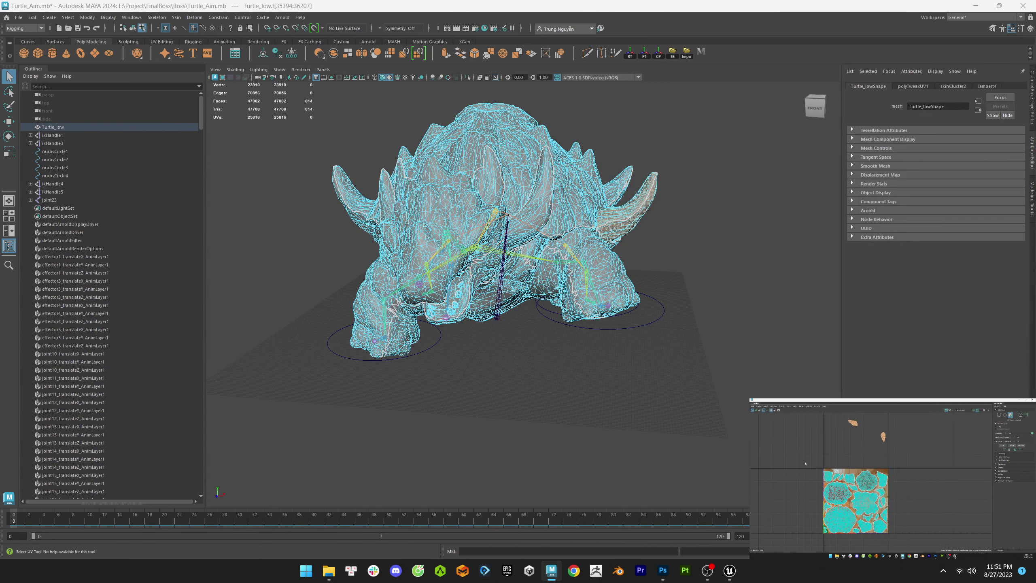
key(alt+Tab)
key(Tab)
key(Tab)
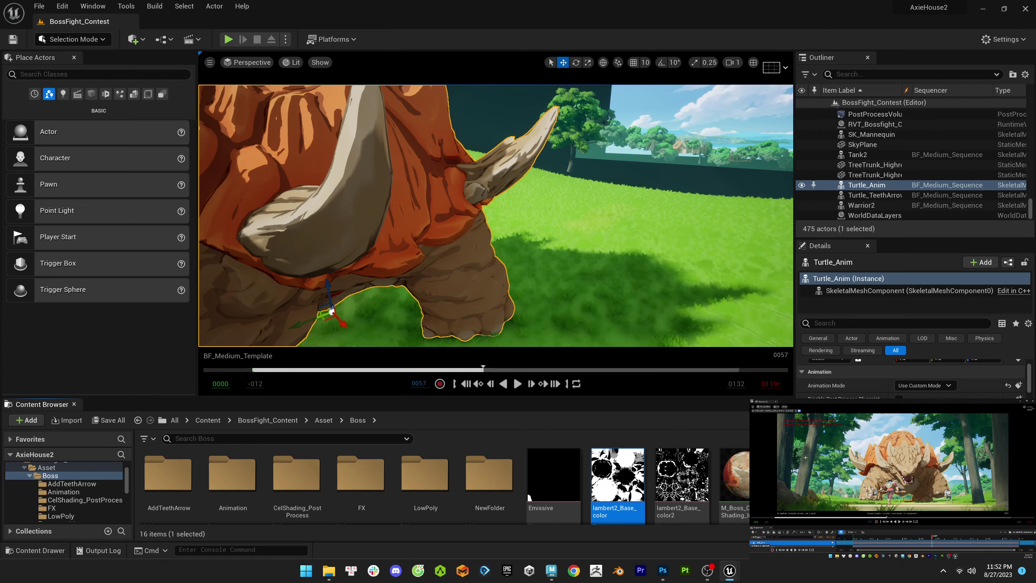
key(alt+Tab)
key(Tab)
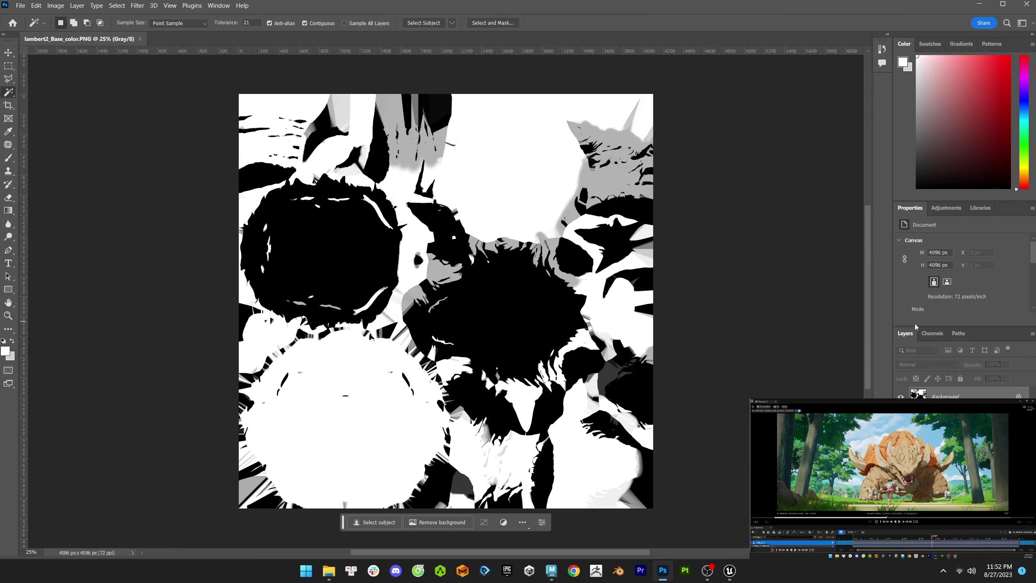
key(alt+Tab)
key(Tab)
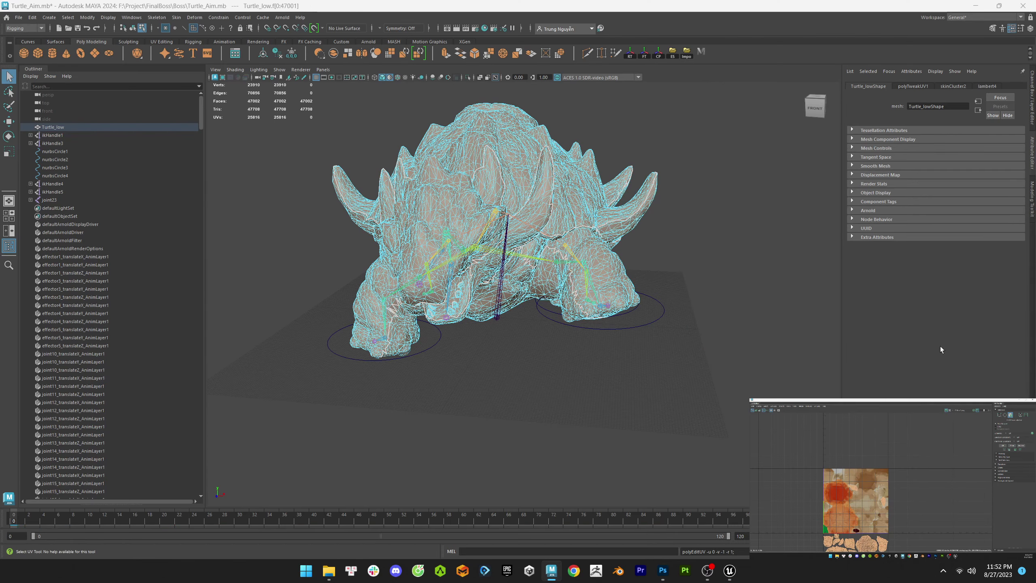
- Export a 4096×4096 UV snapshot, overwriting the existing uv.png
key(F8)
key(alt+Tab)
double_click(702, 359)
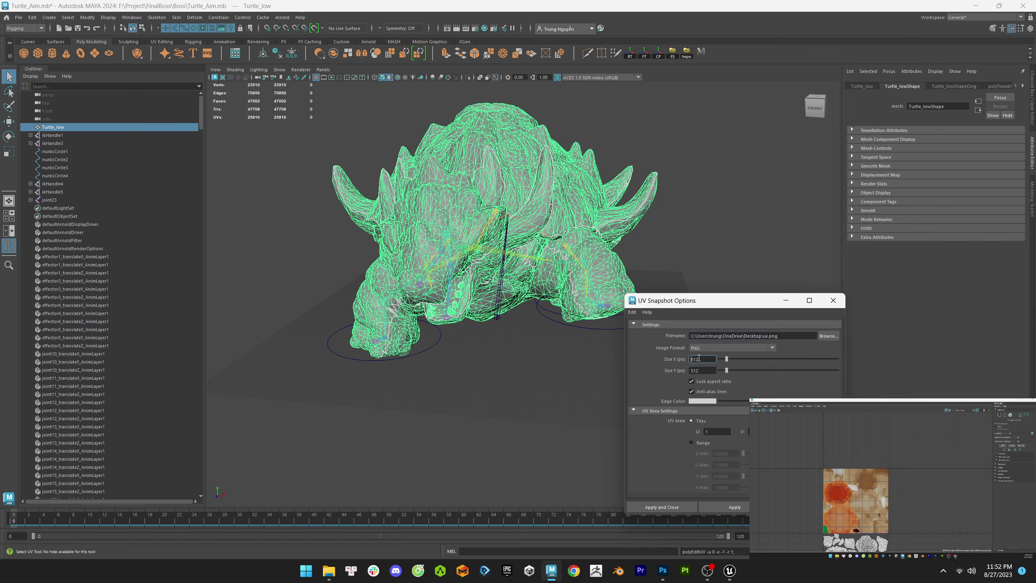
text(4096)
key(Tab)
click(735, 507)
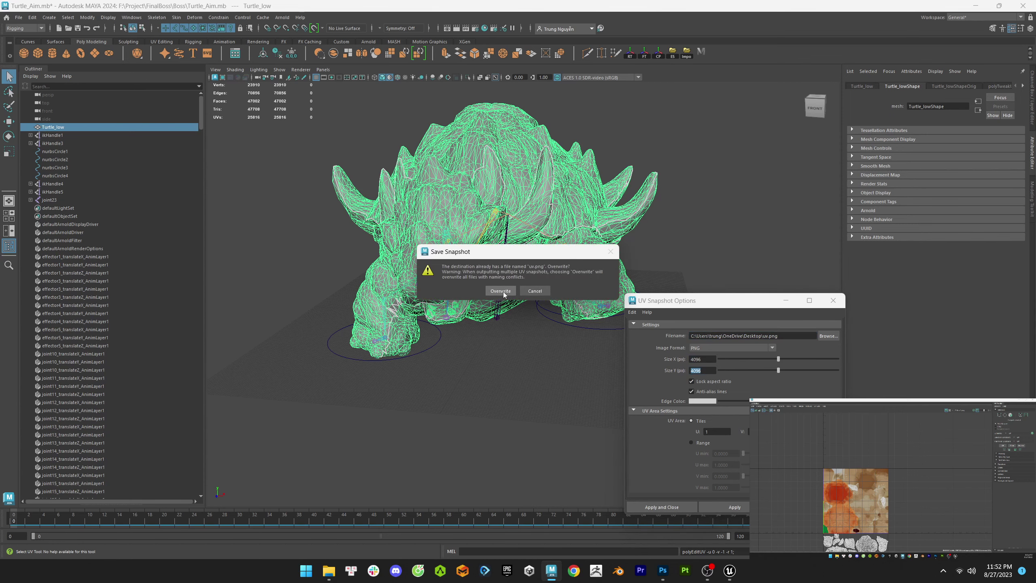
click(501, 290)
key(alt+Tab)
- Place uv.png from the Desktop as an embedded layer over the texture
click(20, 5)
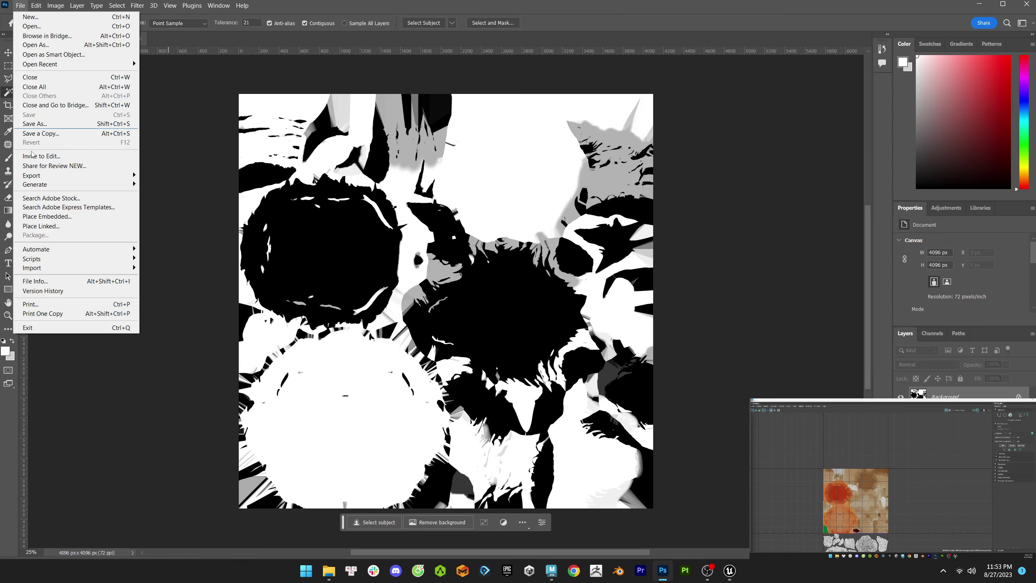
click(45, 221)
click(42, 114)
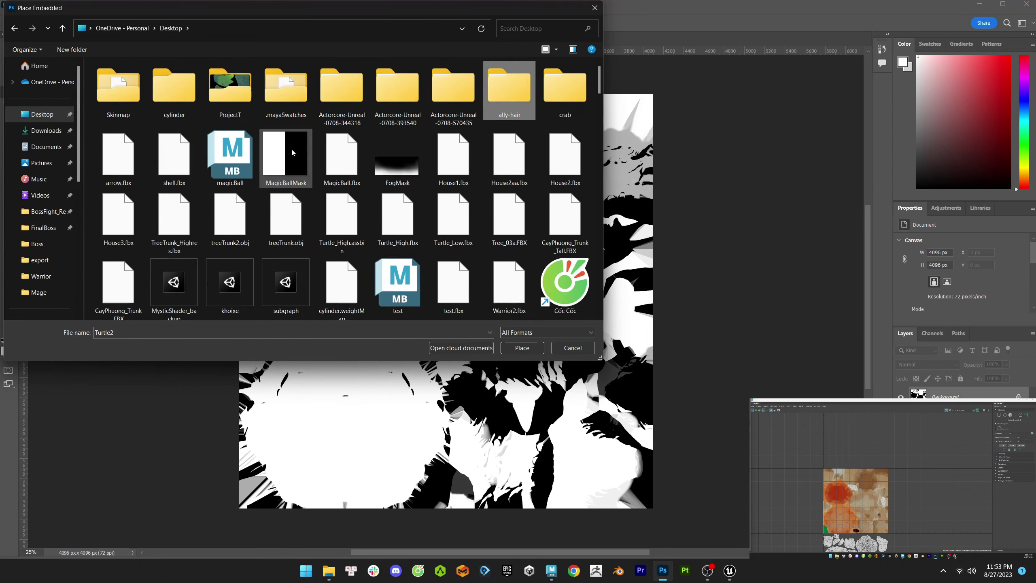
scroll(326, 204, down, 5)
double_click(340, 228)
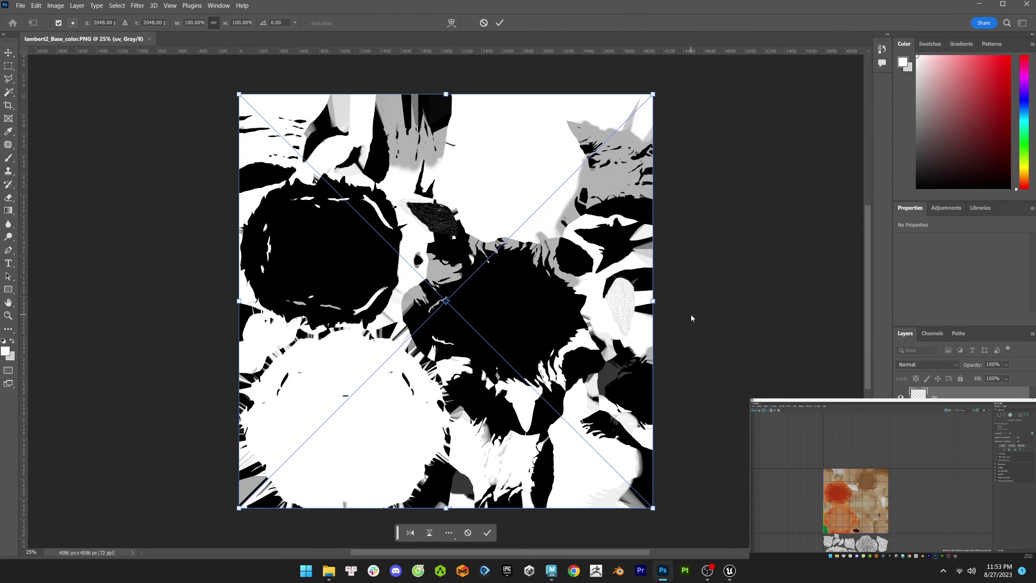
key(Return)
- Select the UV islands by Magic Wand on the empty area, inverting, then expanding the selection
key(w)
click(499, 224)
key(ctrl+shift+i)
key(m)
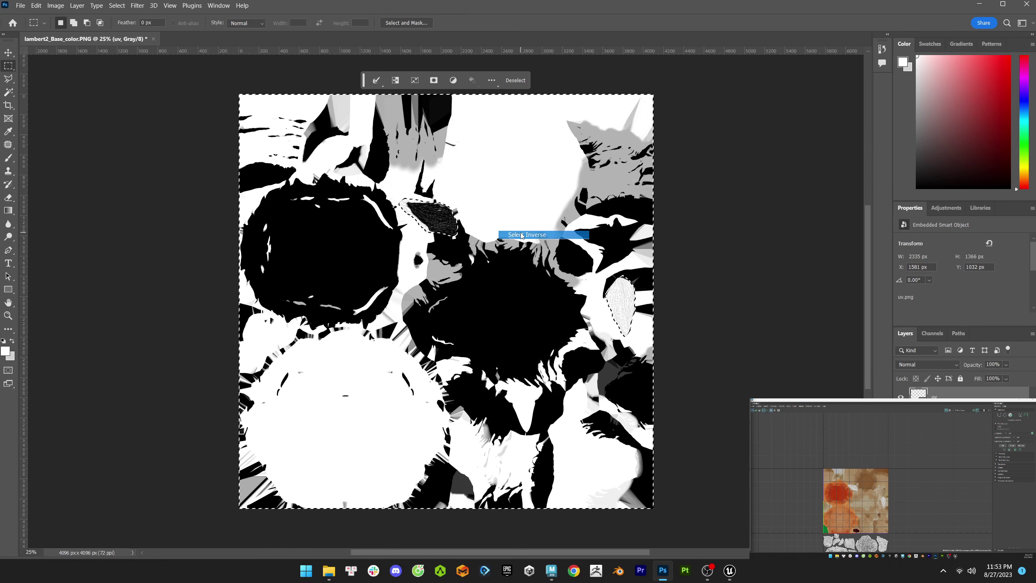
click(117, 6)
mouse_move(135, 151)
click(245, 171)
click(581, 184)
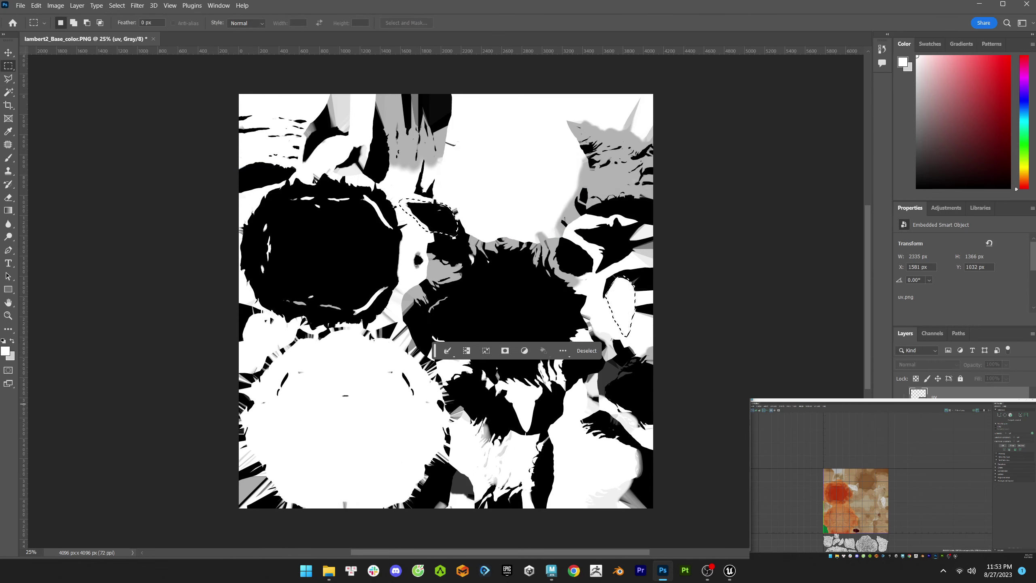
- Add a Solid Color fill layer over the selected UV islands
click(973, 549)
click(963, 374)
click(890, 232)
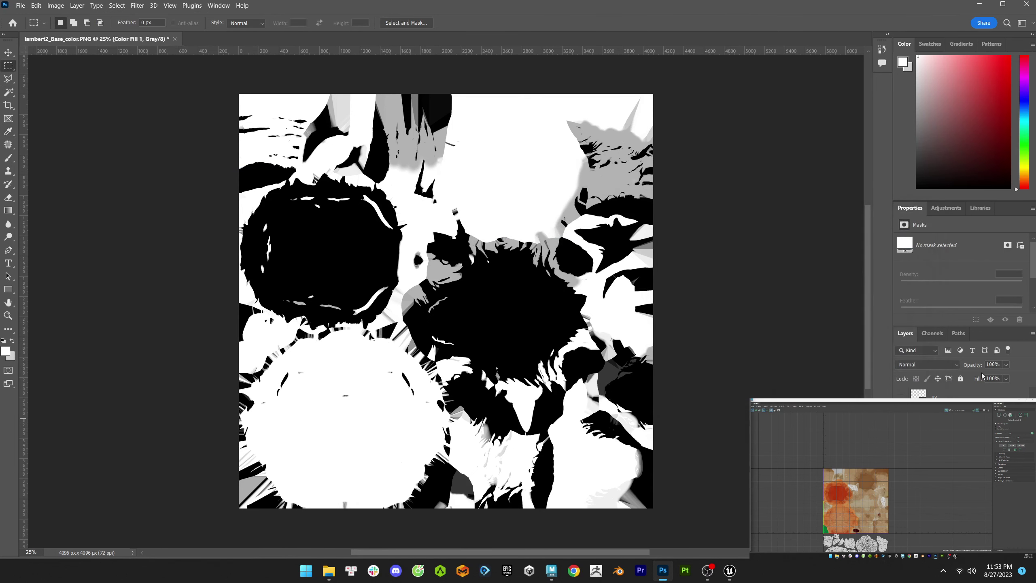
- Back in Unreal, deselect Turtle_Anim and reimport the lambert2_Base_color texture
key(alt+Tab)
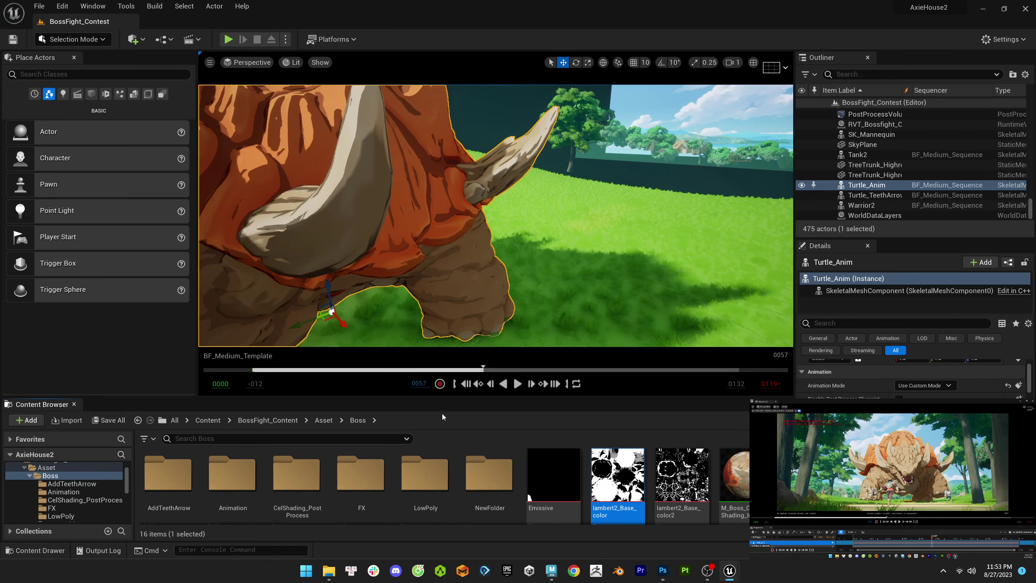
scroll(632, 196, up, 3)
right_click(620, 94)
click(656, 193)
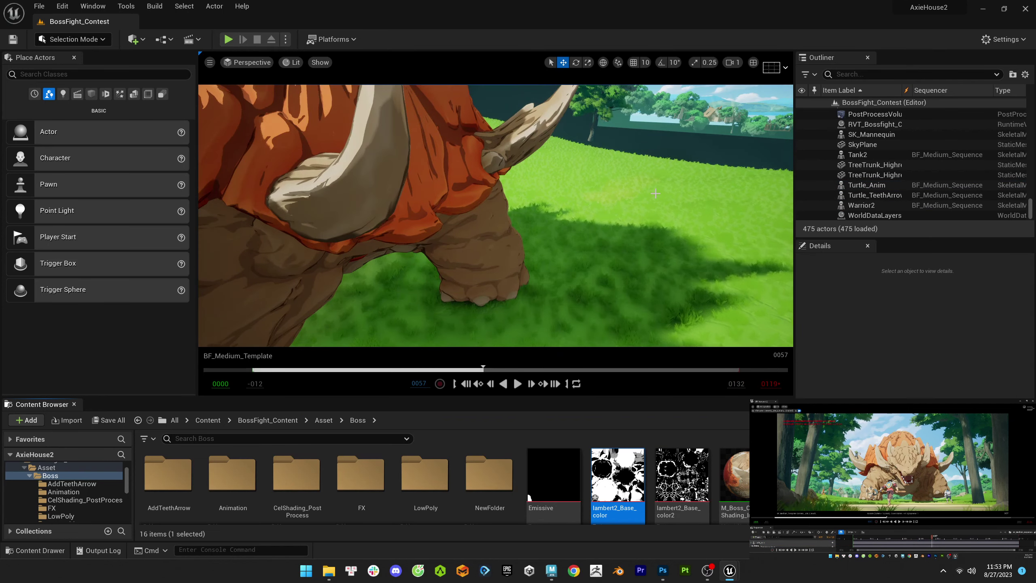
key(alt+Tab)
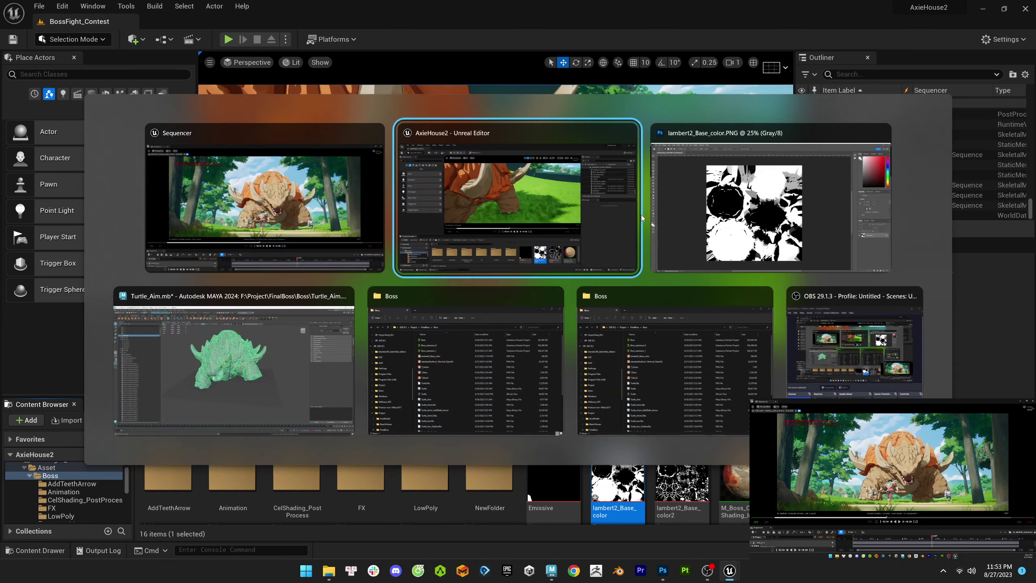
click(661, 212)
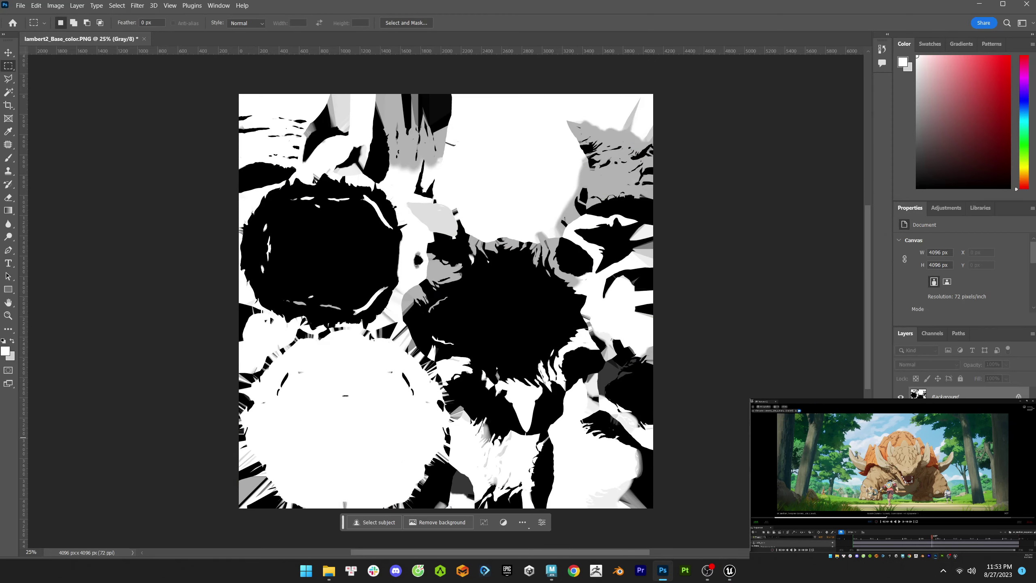
key(alt+Tab)
right_click(618, 476)
click(654, 220)
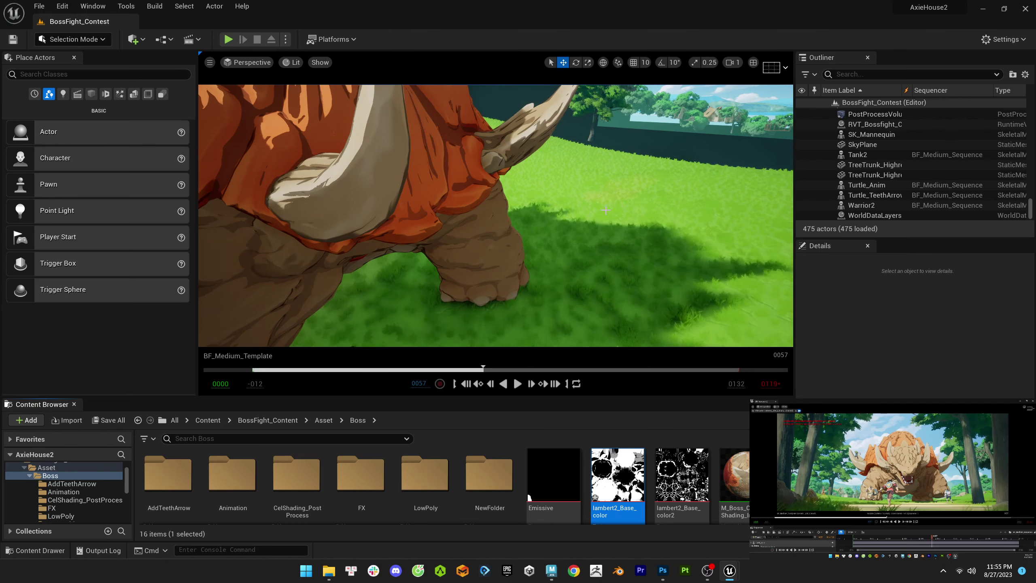
- Orbit the turtle boss and reimport lambert2_Base_color to pick up the Photoshop edits
mouse_move(606, 210)
right_down()
mouse_move(411, 227)
mouse_move(603, 213)
right_up()
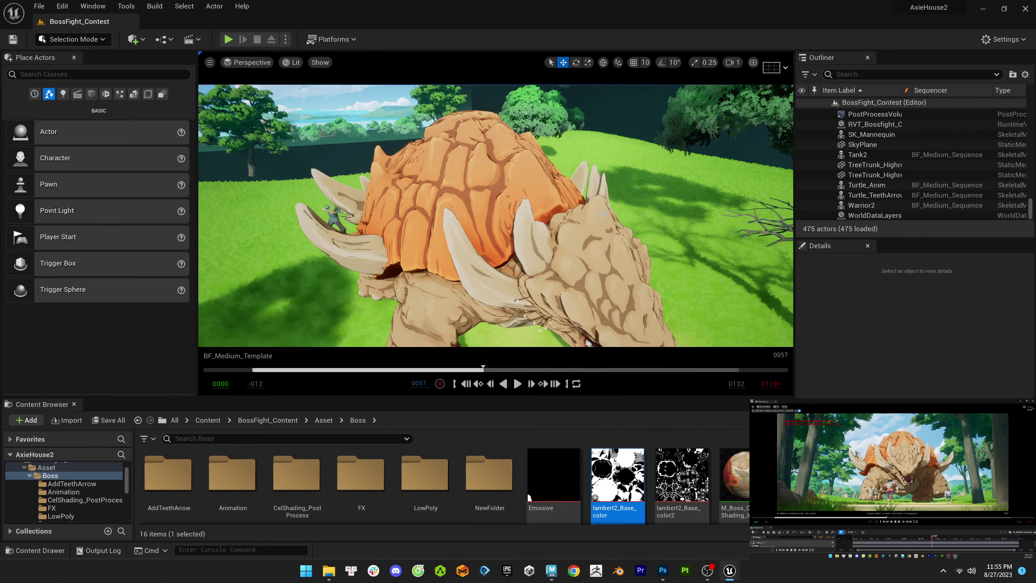
key(alt+Tab)
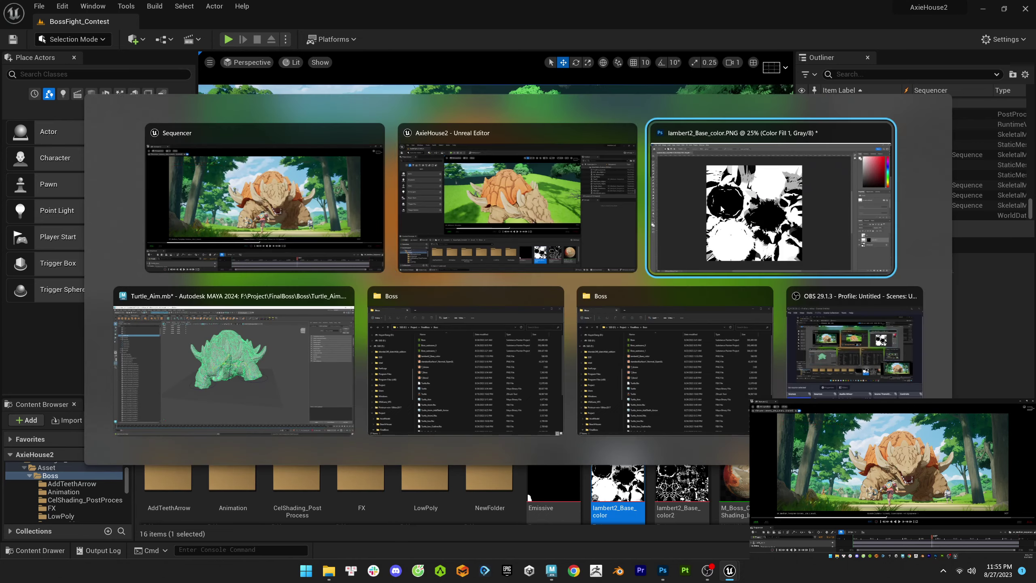
key(alt+Tab)
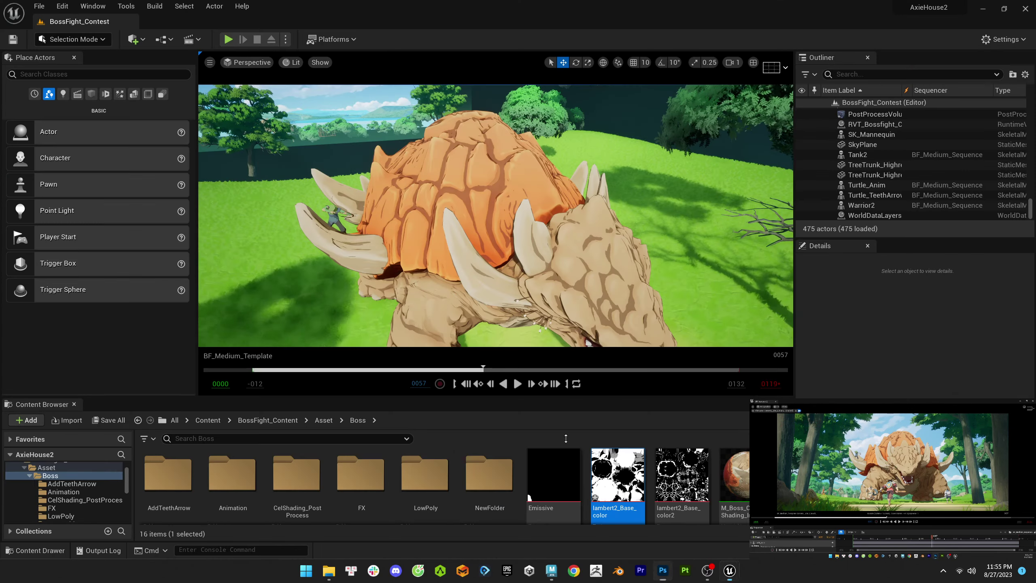
right_click(618, 476)
click(681, 209)
key(alt+Tab)
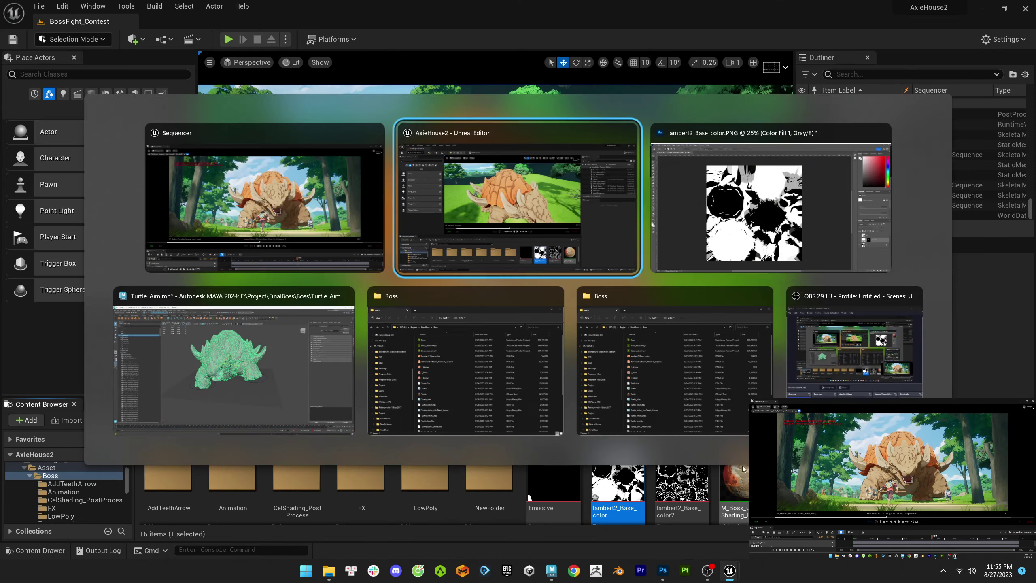
key(alt+Tab)
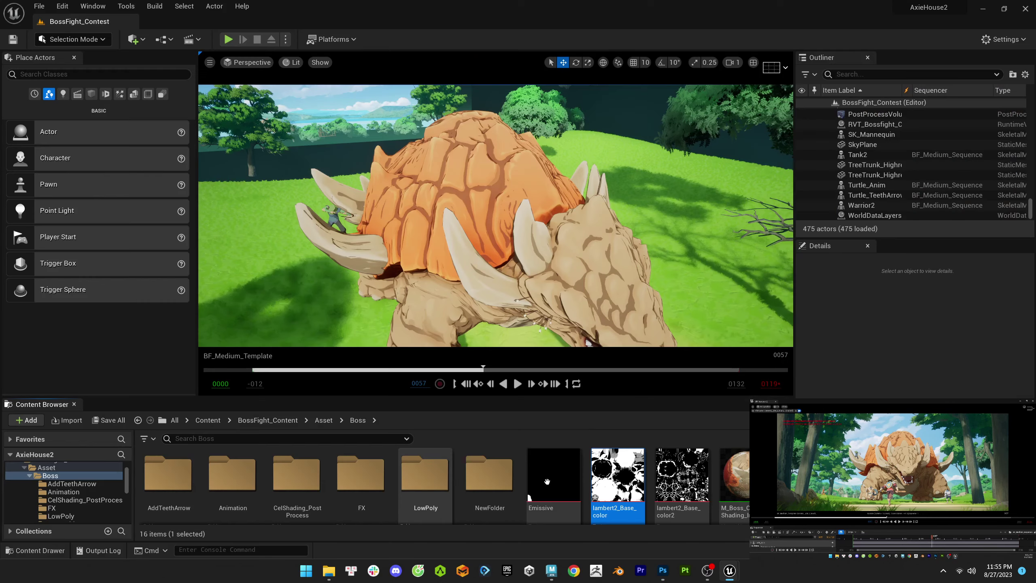
right_click(618, 476)
click(657, 210)
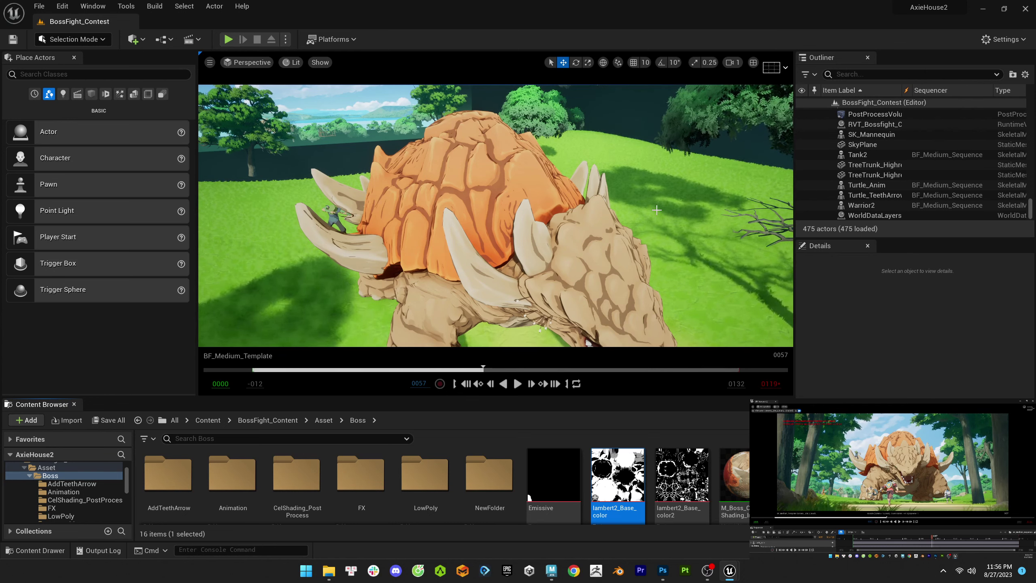
click(574, 570)
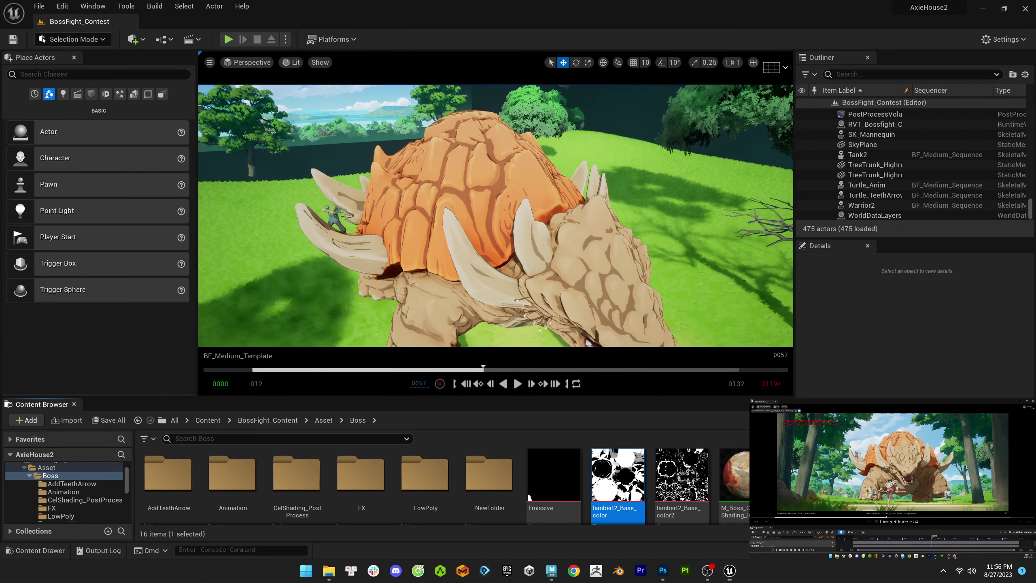
- Open Window > Cinematics > Movie Render Queue and queue a BF_Medium_Sequence render job
click(94, 6)
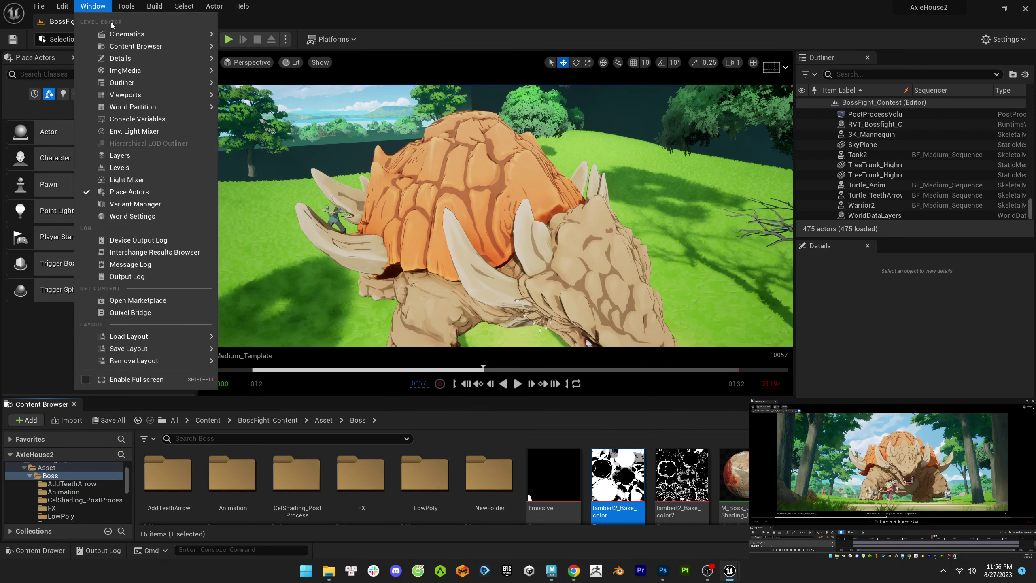
mouse_move(135, 34)
click(245, 49)
click(290, 153)
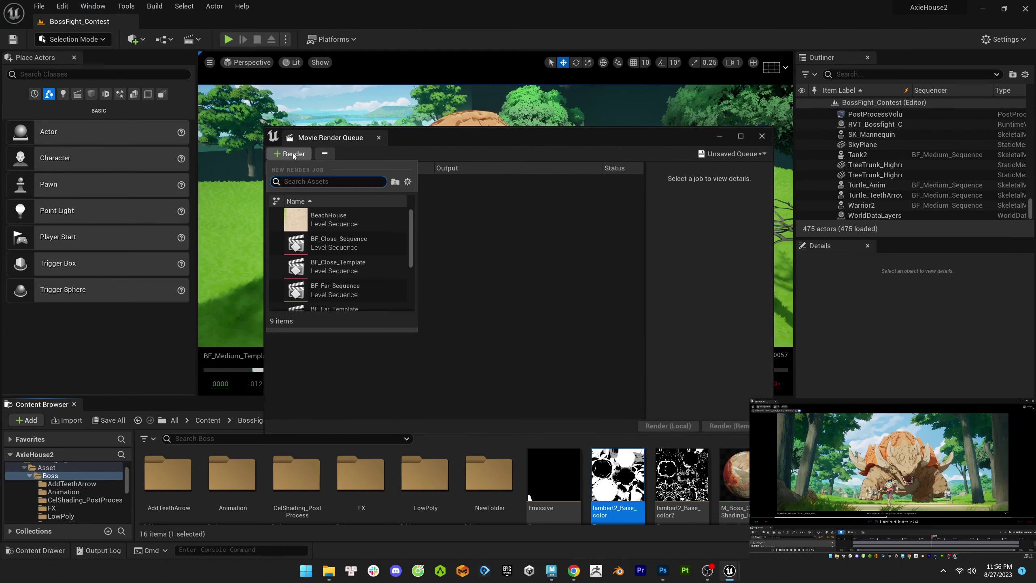
scroll(346, 248, down, 2)
click(336, 279)
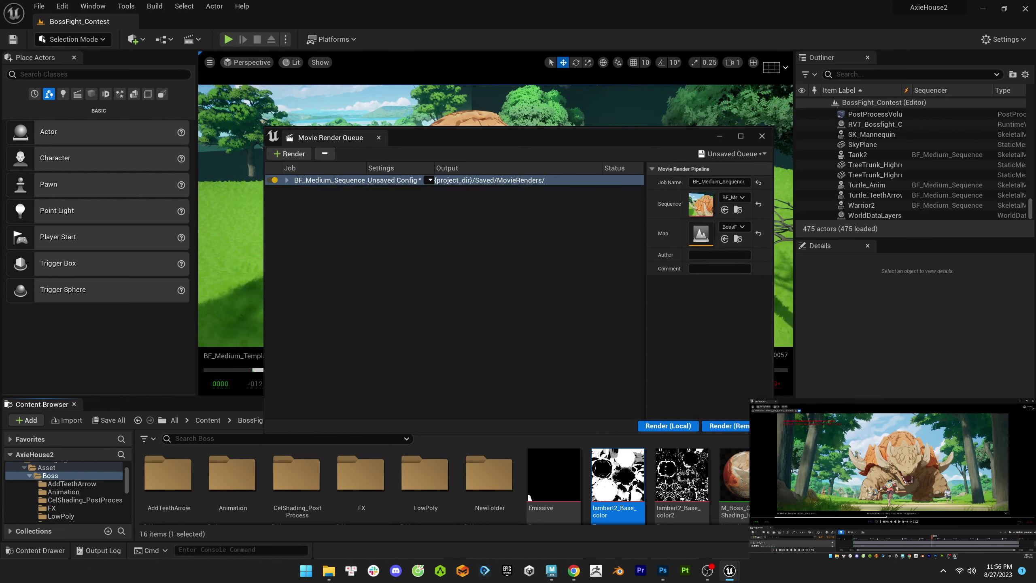
click(287, 180)
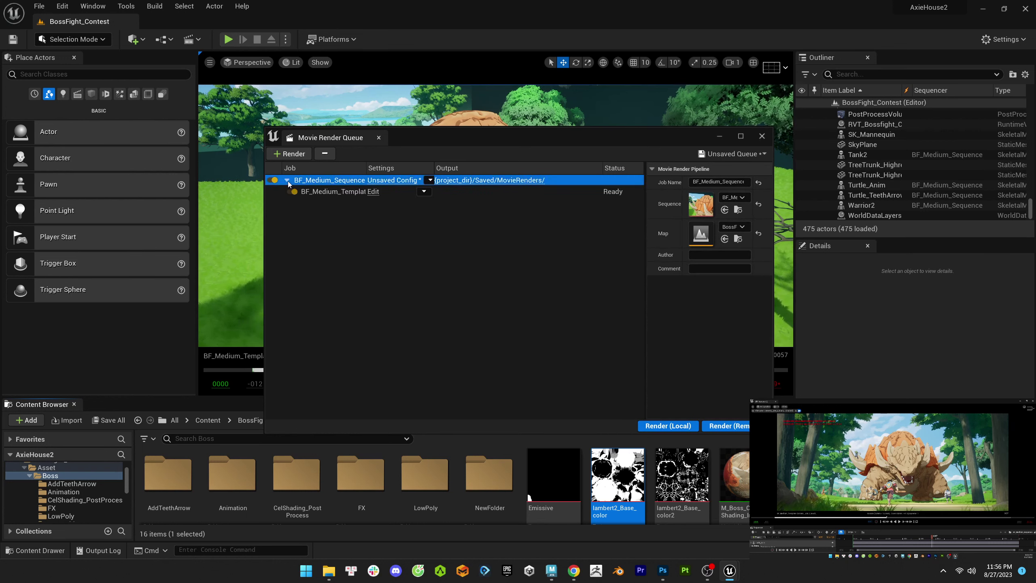
click(338, 193)
click(374, 192)
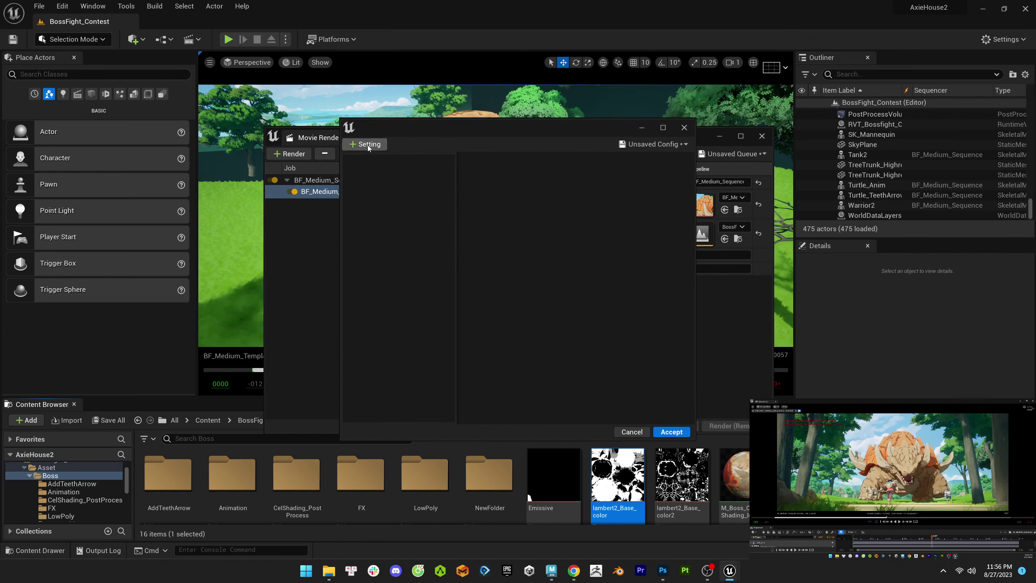
click(676, 146)
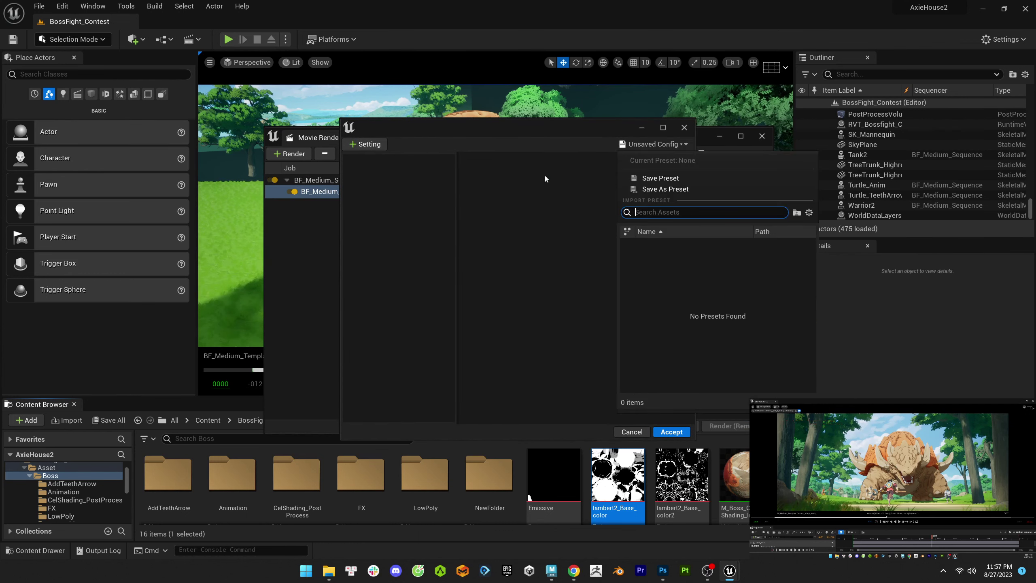
click(372, 145)
click(385, 183)
click(671, 431)
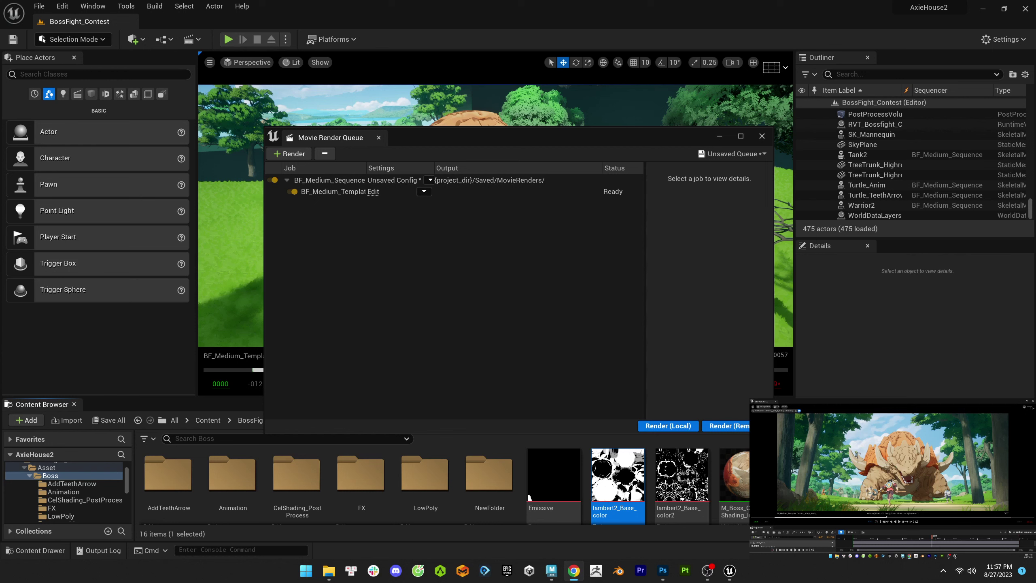
- Replace the job's .jpg Sequence export with a 16-bit .exr Sequence using DWAB compression
click(393, 181)
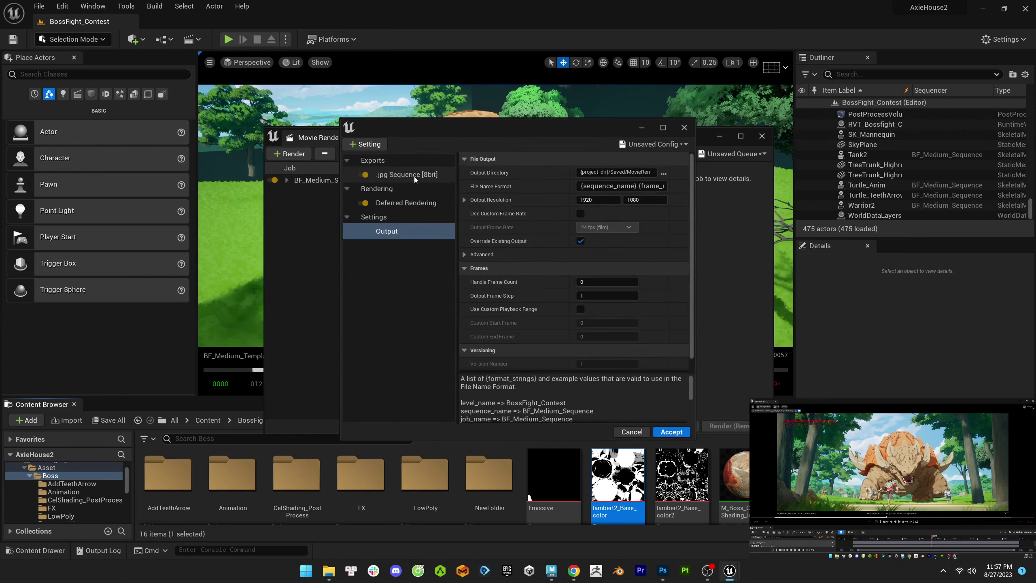
click(415, 177)
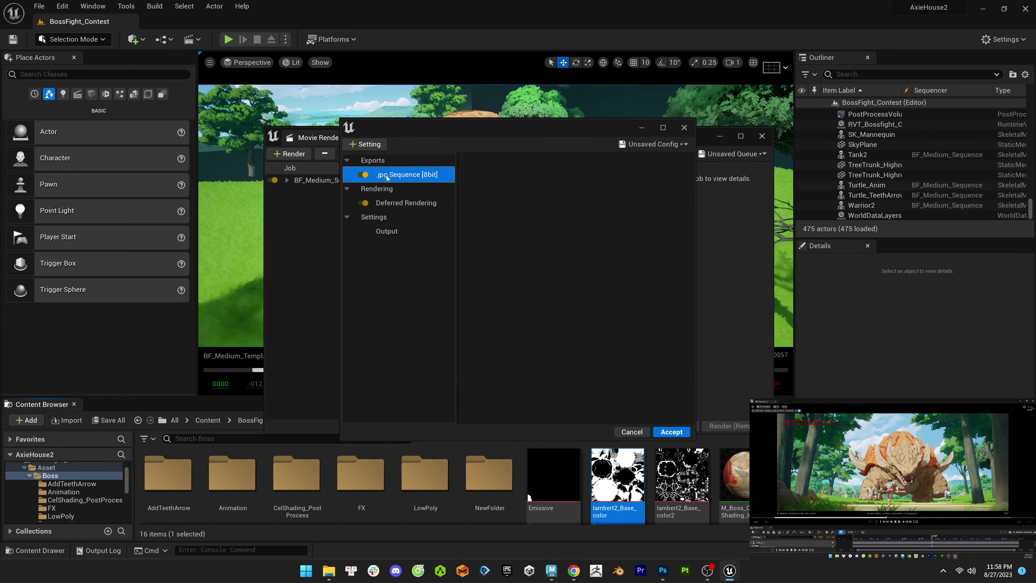
key(Delete)
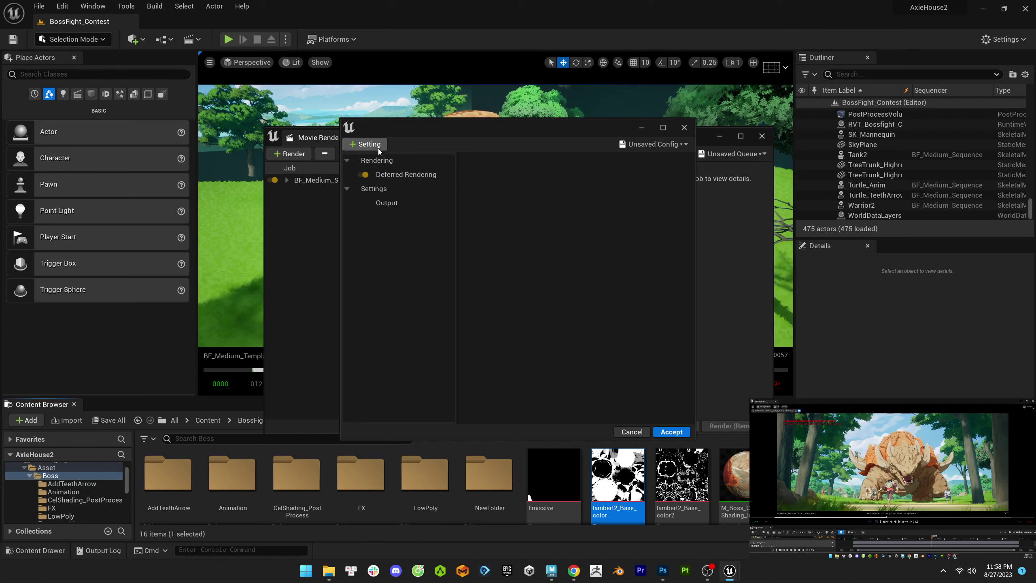
click(378, 146)
click(400, 284)
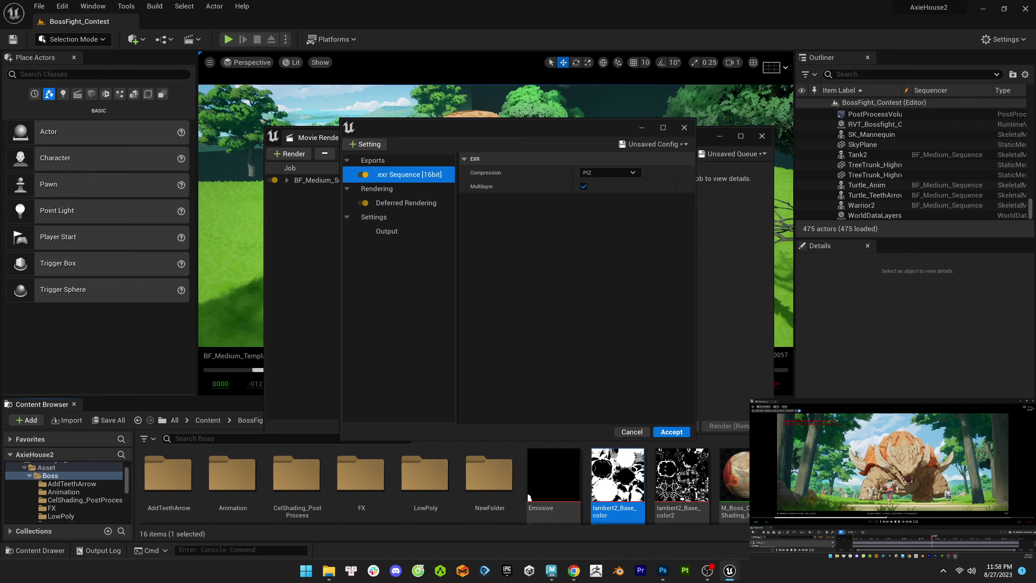
click(608, 172)
click(591, 219)
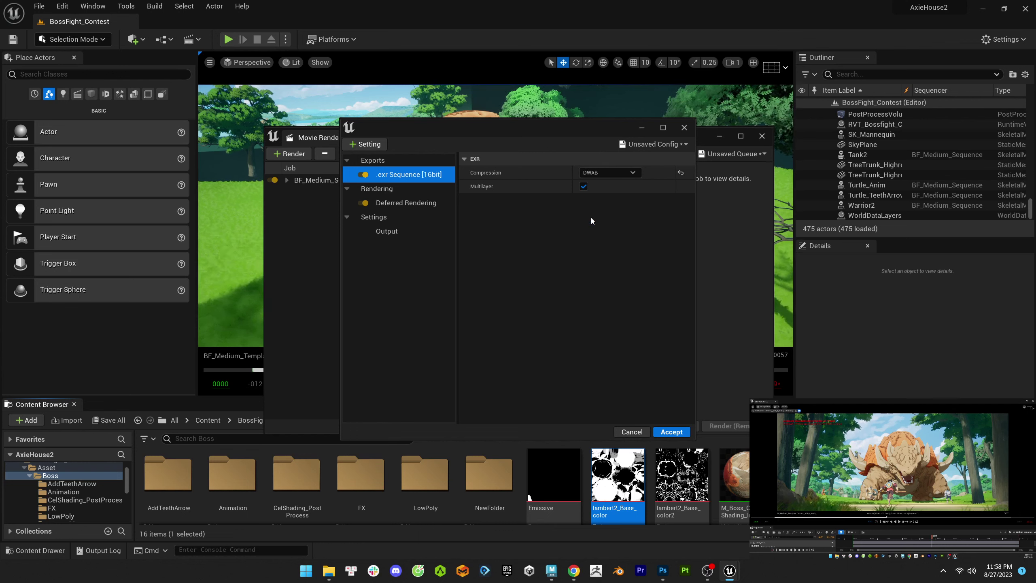
- Add Game Overrides and Anti-aliasing settings to the render job
click(367, 144)
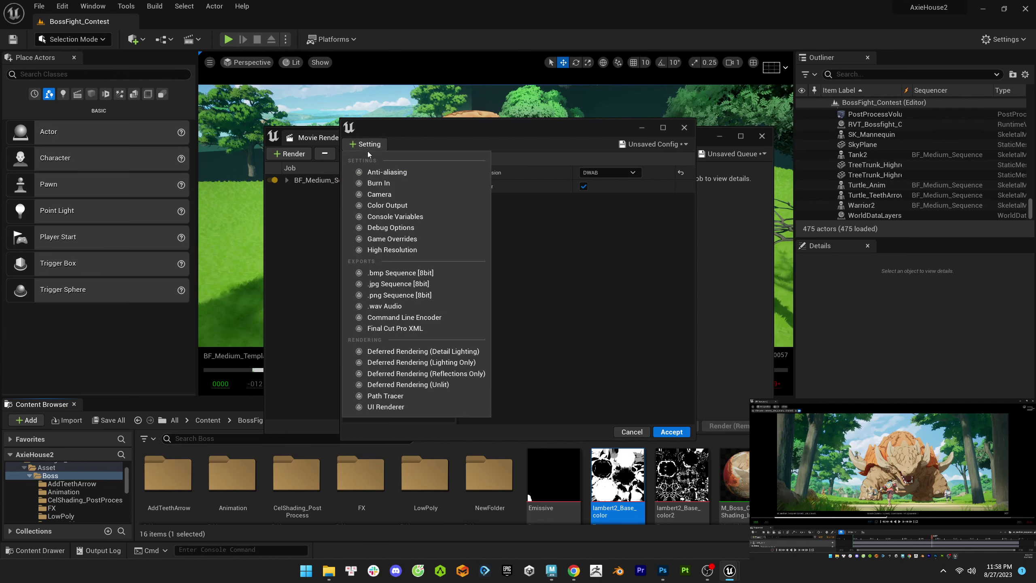
click(394, 236)
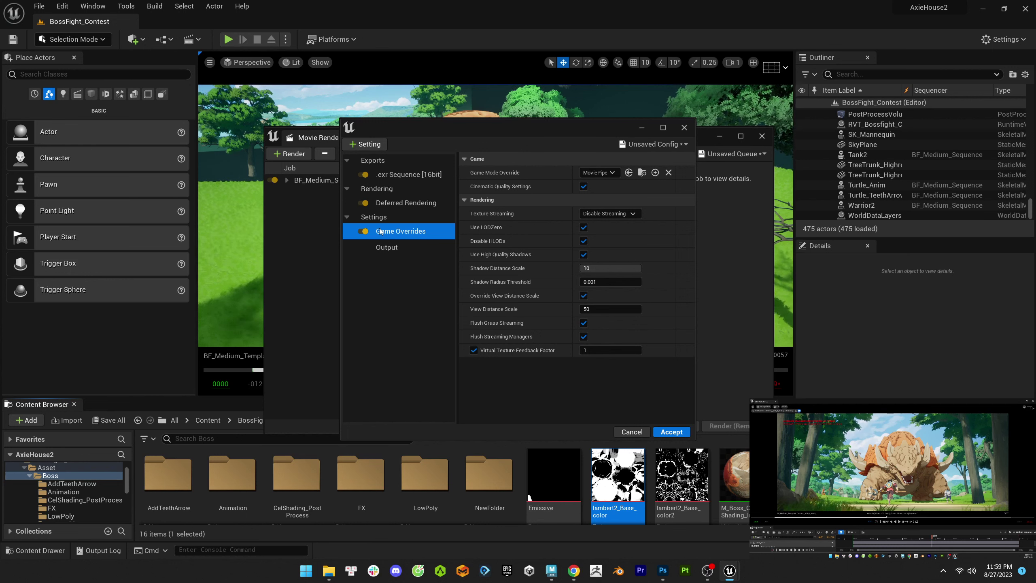
click(374, 145)
click(381, 208)
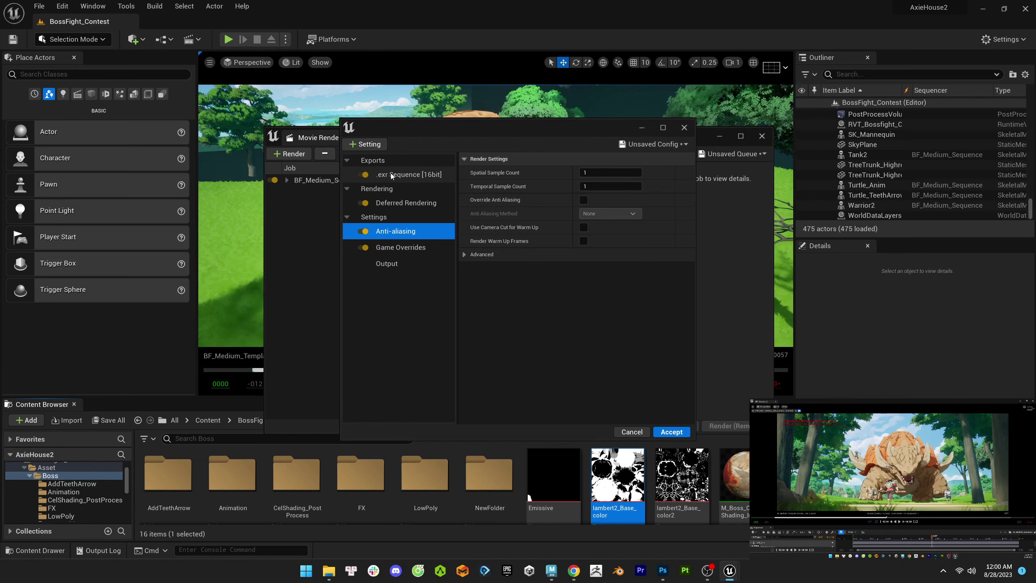
- Use 4 spatial and 4 temporal anti-aliasing samples, overriding the anti-aliasing method to None
click(611, 173)
text(4)
click(599, 186)
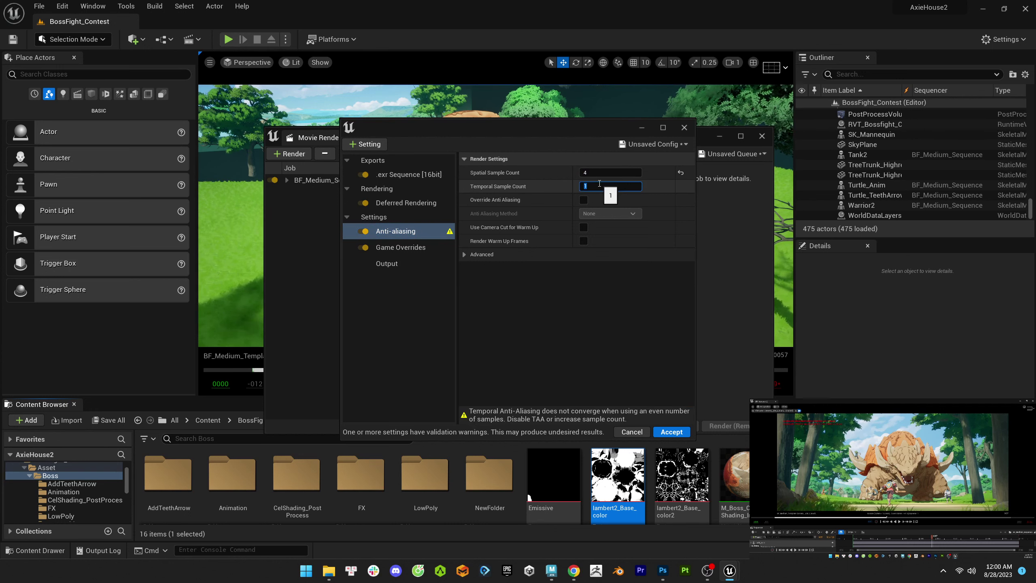
text(4)
click(584, 200)
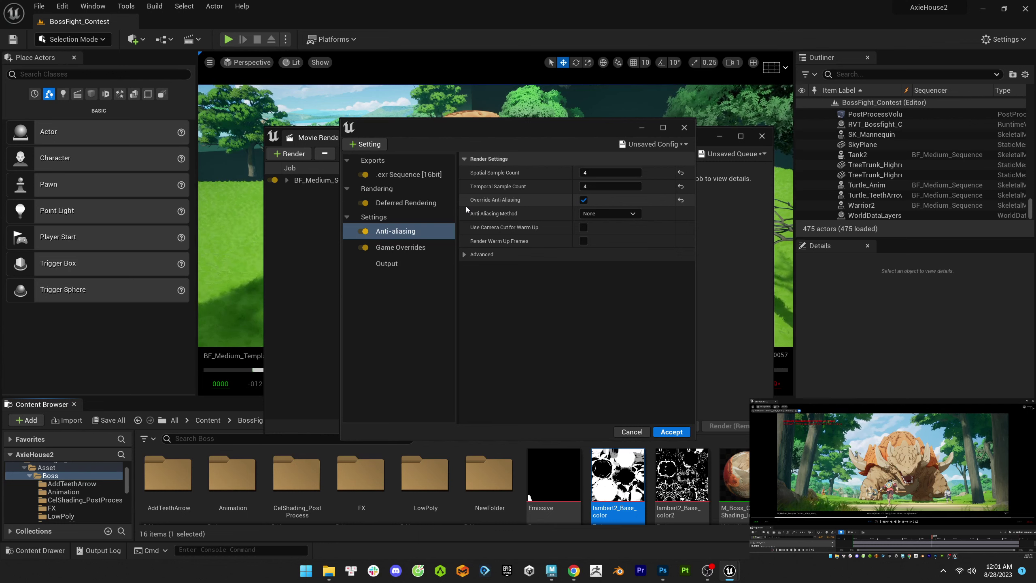
click(411, 261)
click(408, 232)
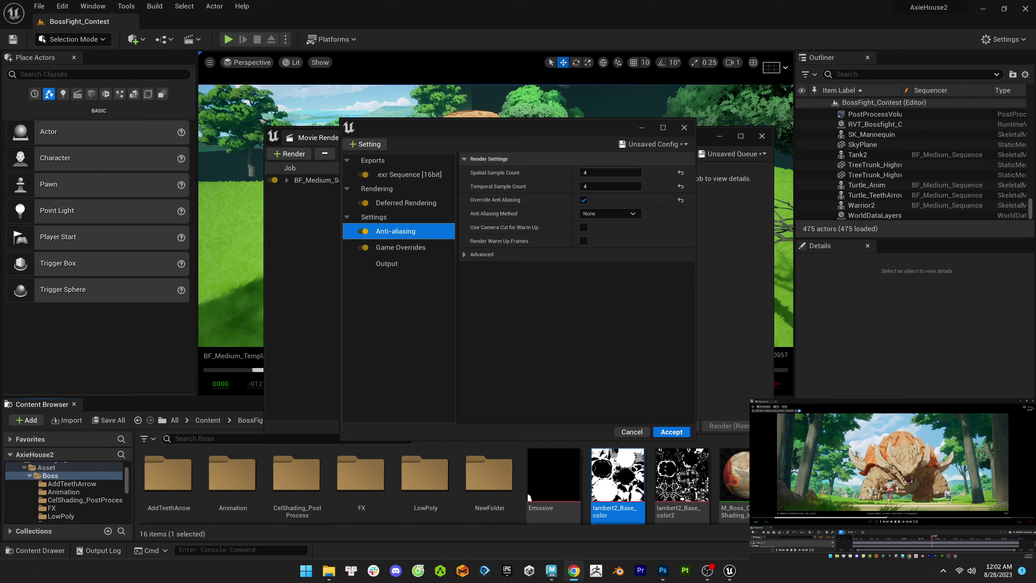
- Set the Output resolution to 3840 x 1620
click(387, 264)
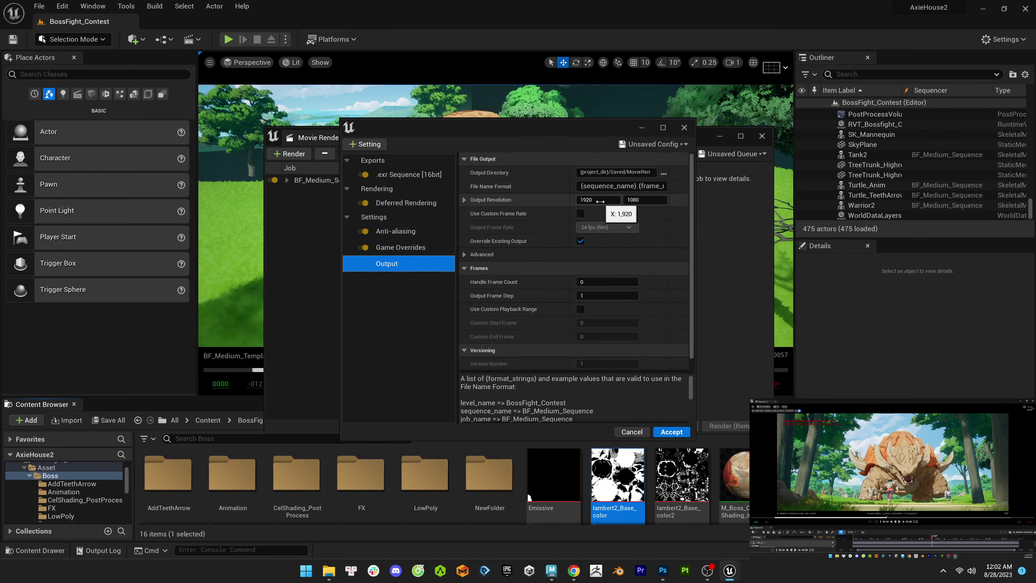
click(396, 570)
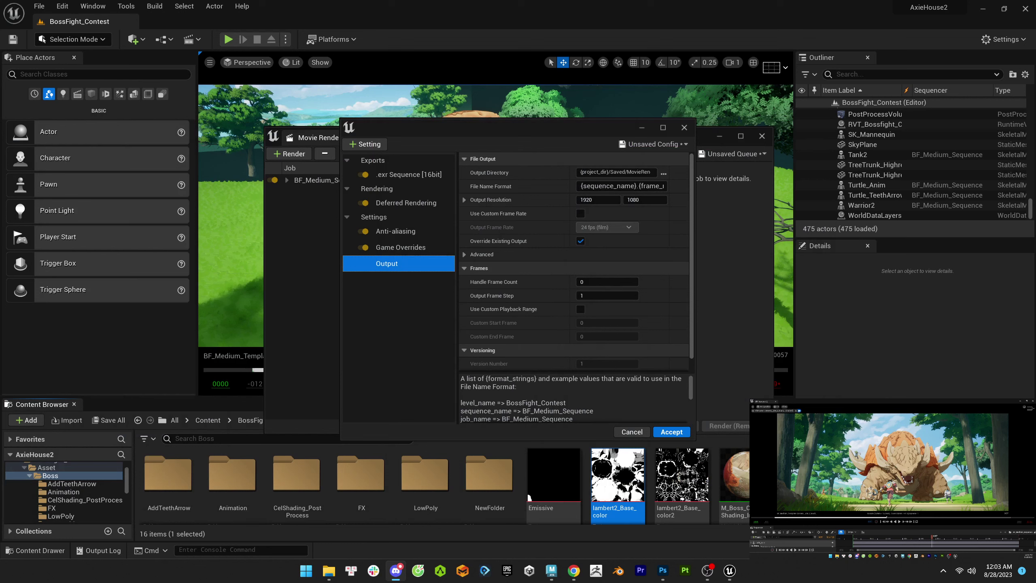
click(609, 200)
text(38)
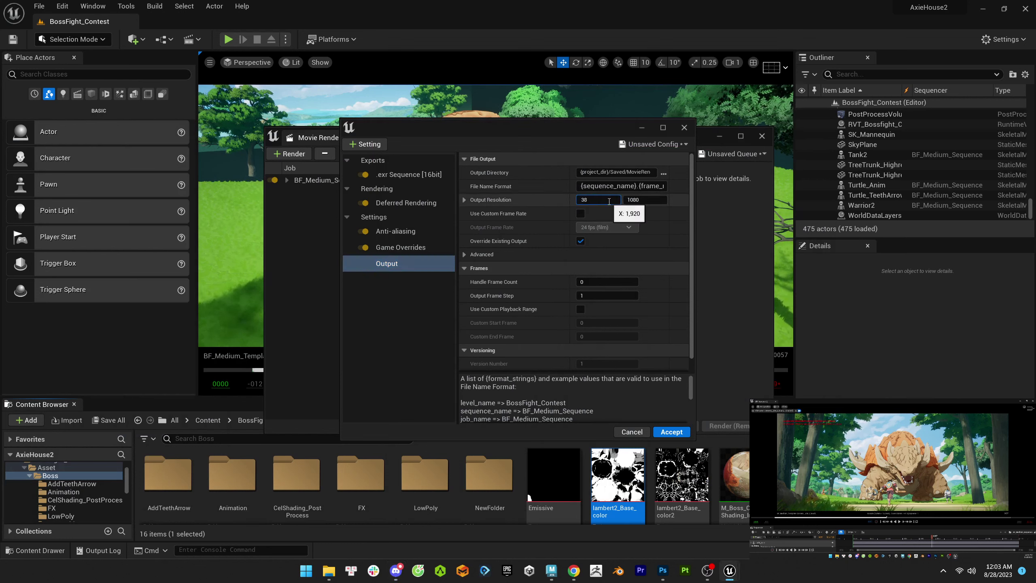
text(40)
click(658, 200)
text(1620)
key(Return)
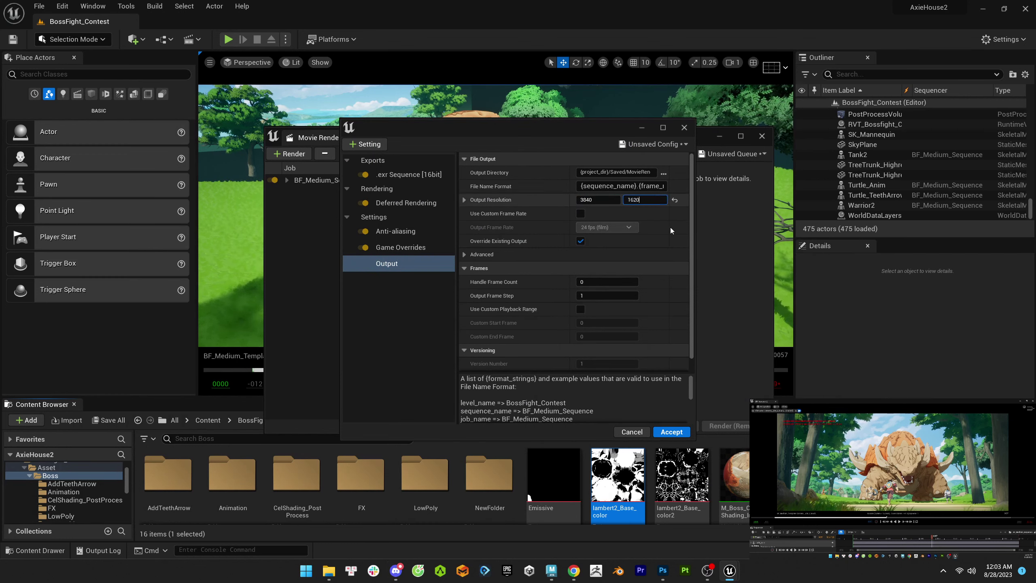
- Under Advanced, enable a custom playback range from frame -120 to 120
click(477, 253)
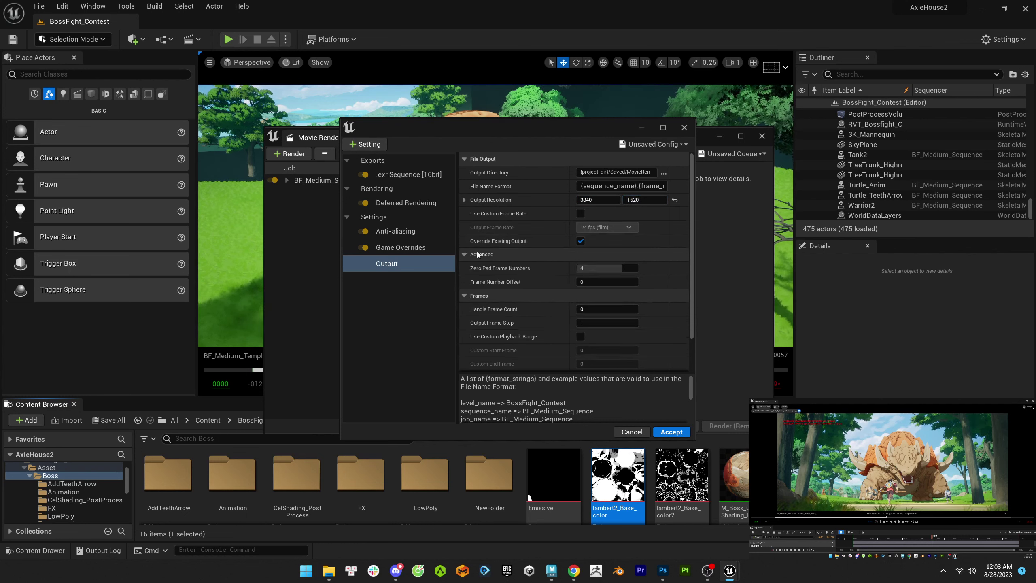
scroll(690, 253, down, 2)
scroll(685, 229, up, 2)
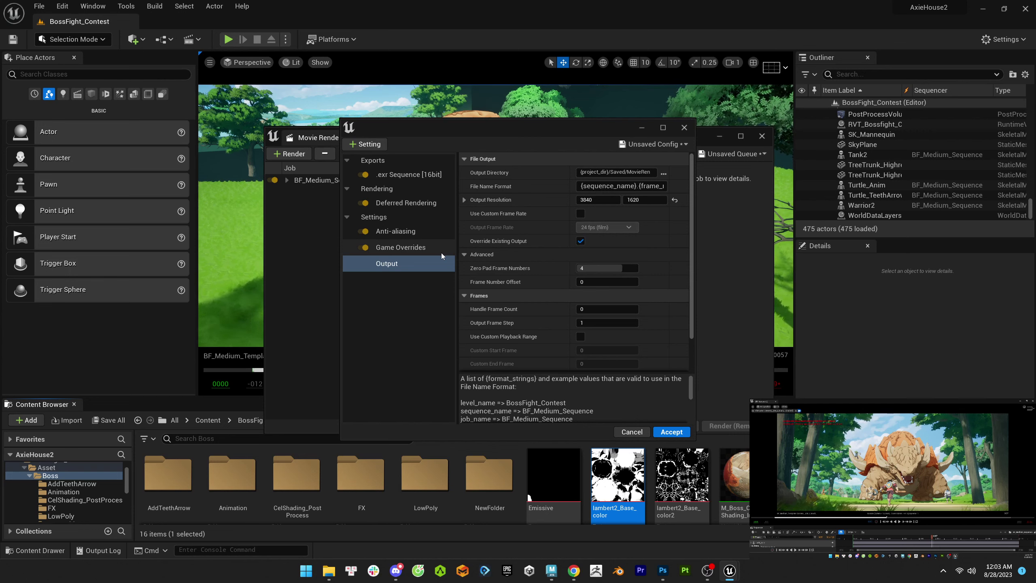
click(580, 337)
drag(693, 295, 692, 338)
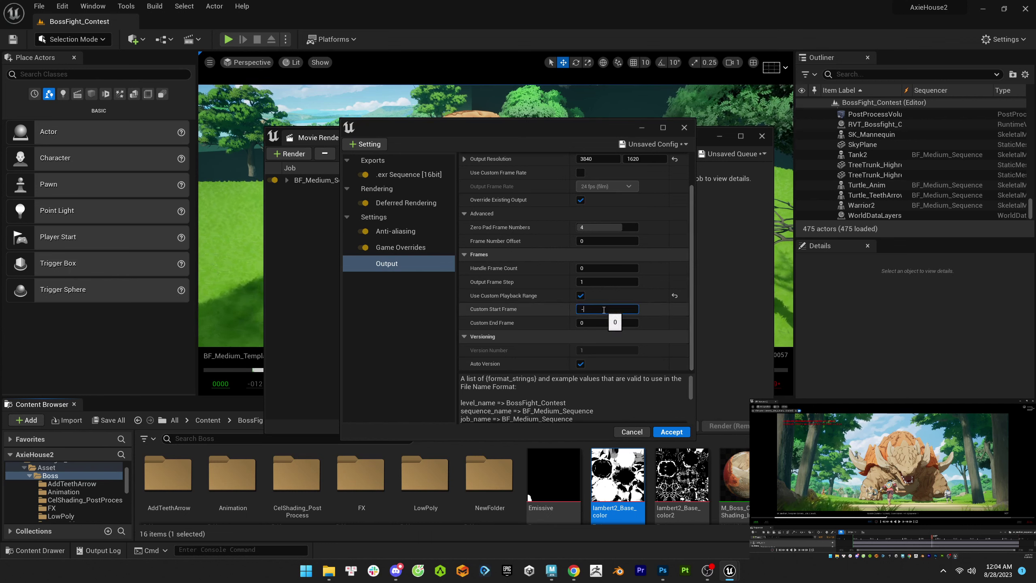
key(Tab)
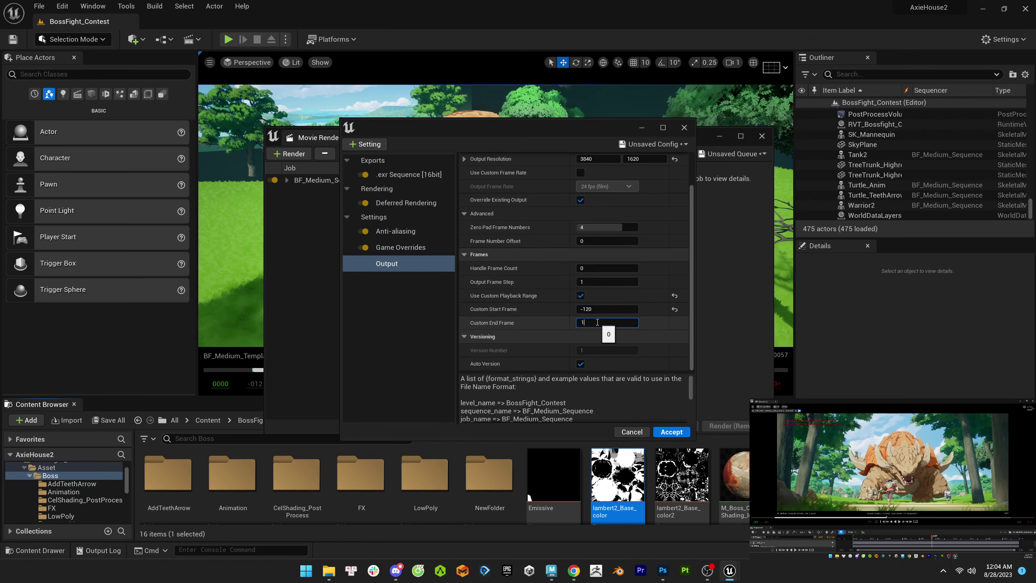
text(120)
key(Return)
scroll(686, 236, up, 2)
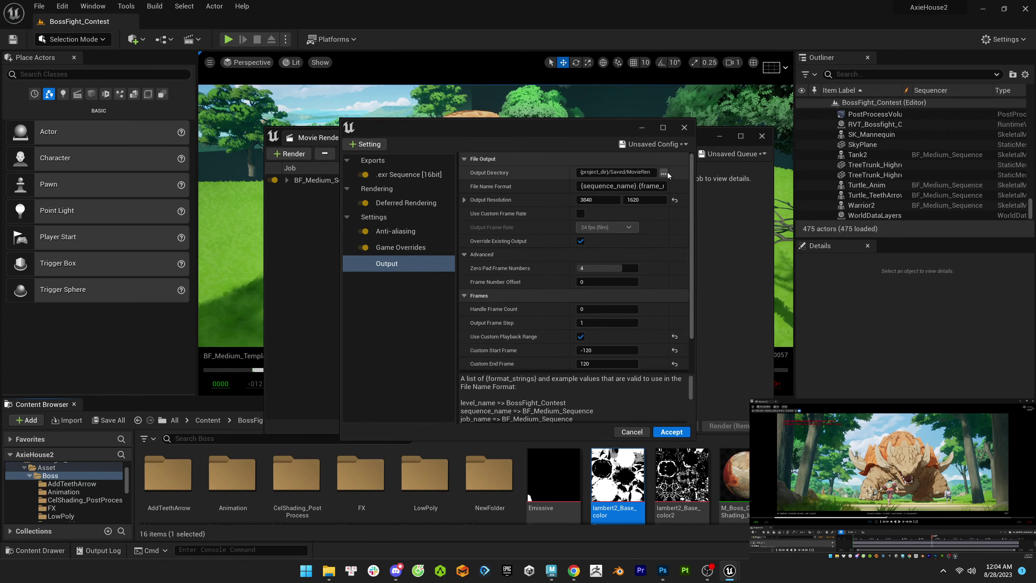
click(663, 172)
- Create a RenderOutput/Frames folder and make it the output directory
click(423, 169)
text(RenderOutput)
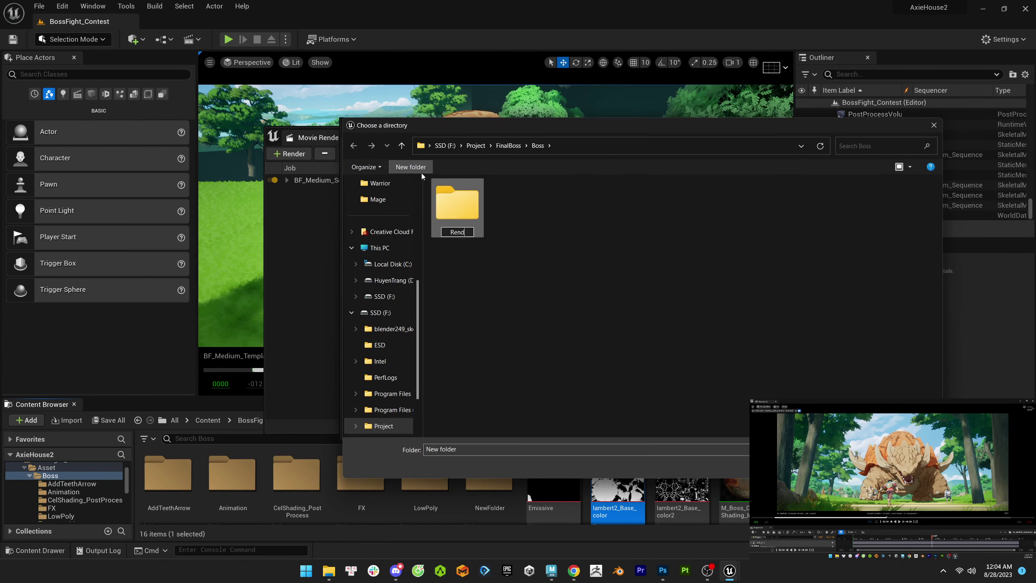
key(Return)
key(Return)
right_click(469, 236)
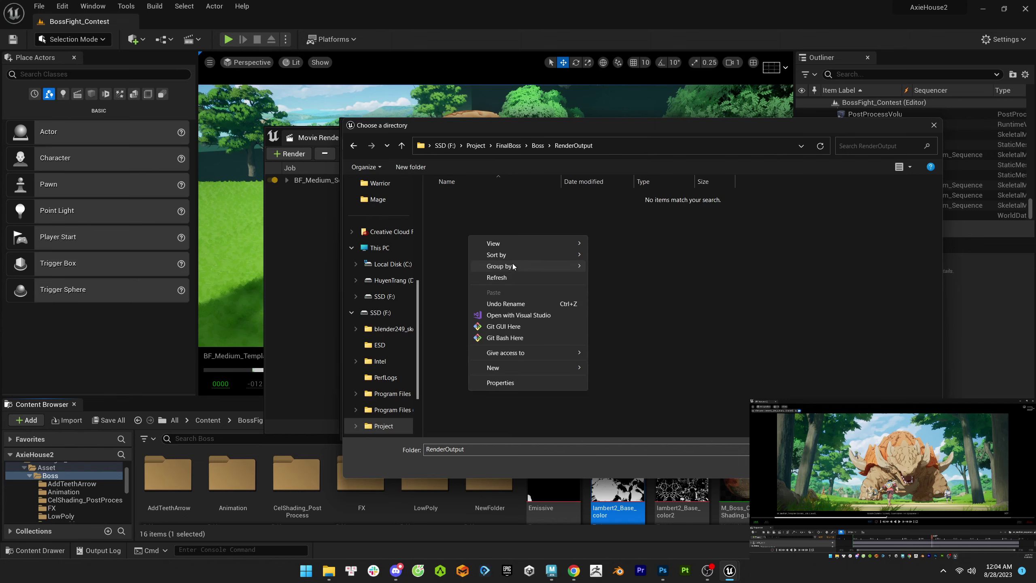
mouse_move(563, 370)
click(614, 366)
text(Frames)
key(Return)
key(Return)
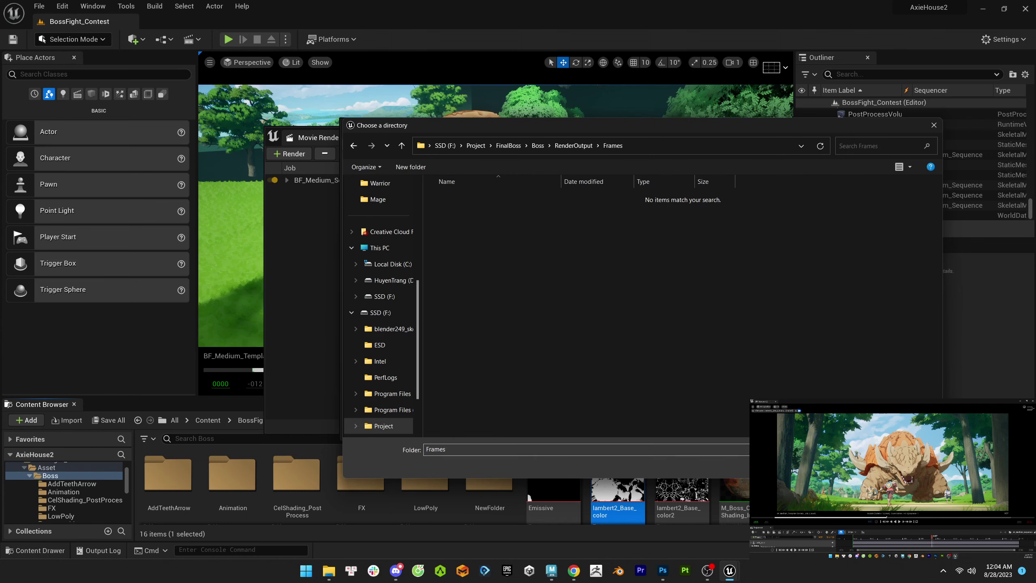
key(Return)
key(Return)
- Save the config as preset MoviePipelinePrimaryConfig_Boss in BossFight_Content and accept it for the job
click(404, 181)
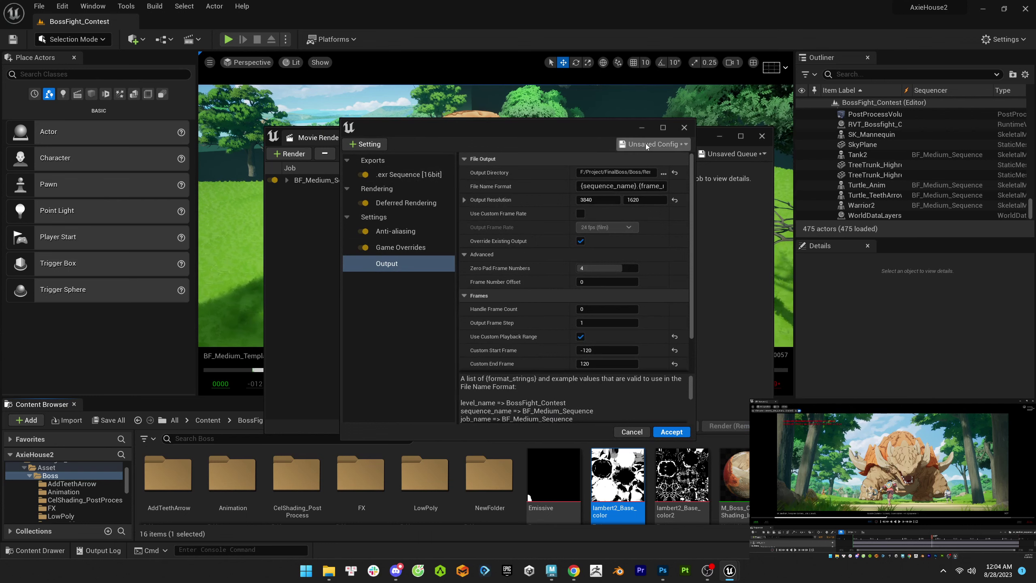
click(649, 143)
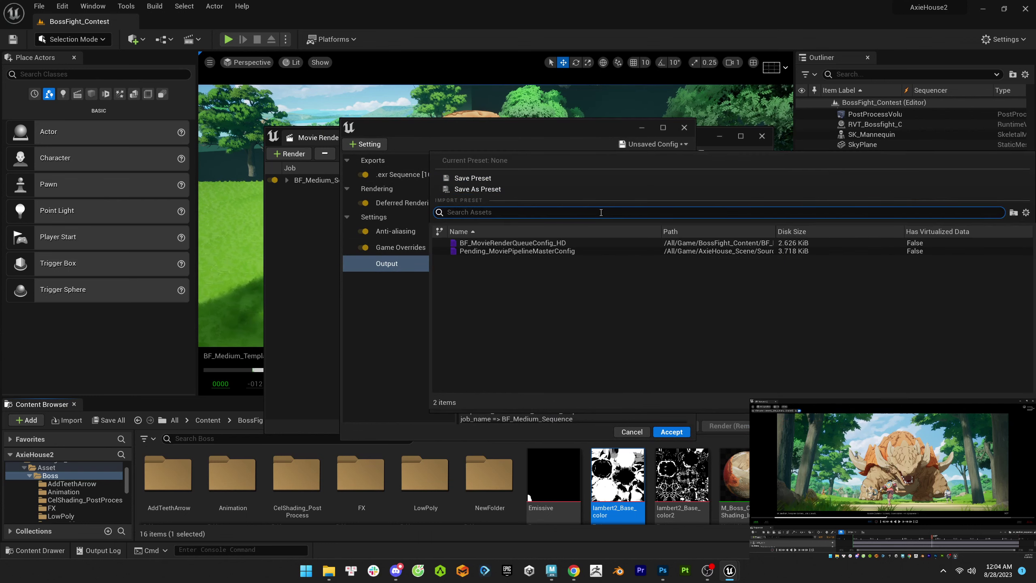
click(476, 189)
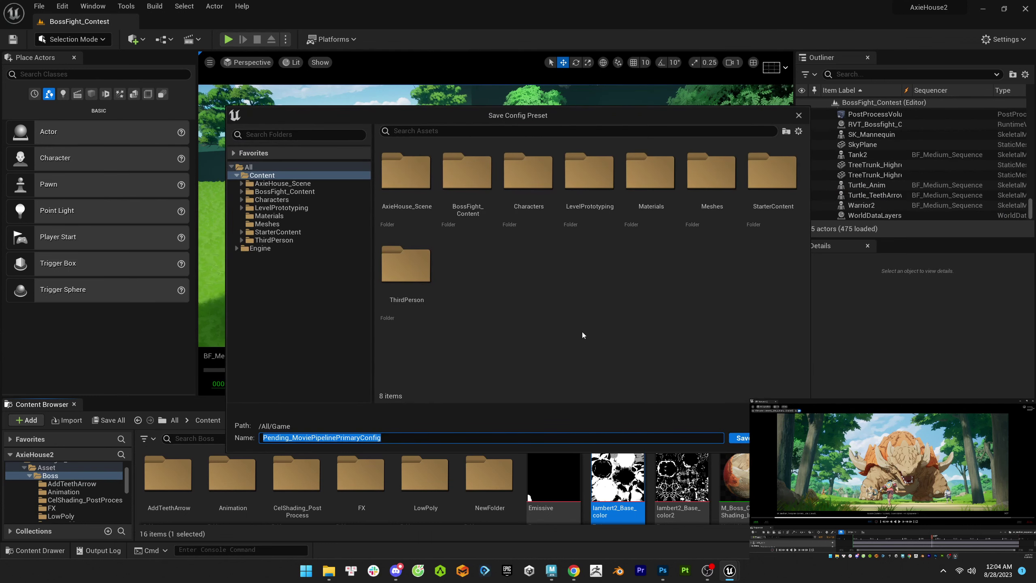
click(480, 169)
double_click(481, 168)
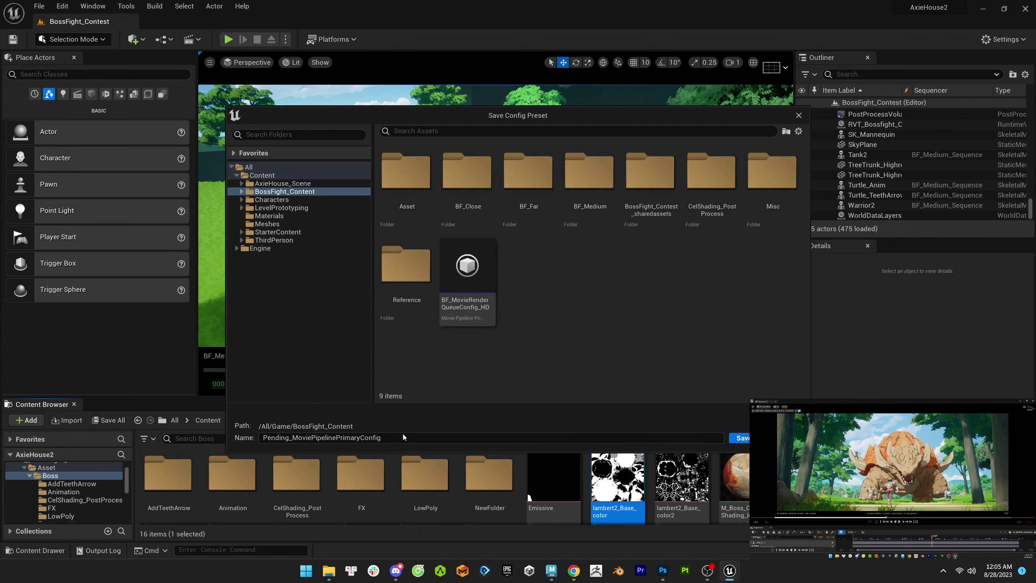
drag(287, 440, 251, 438)
text(Bossfi)
key(BackSpace)
key(BackSpace)
key(BackSpace)
key(BackSpace)
key(BackSpace)
key(BackSpace)
key(Delete)
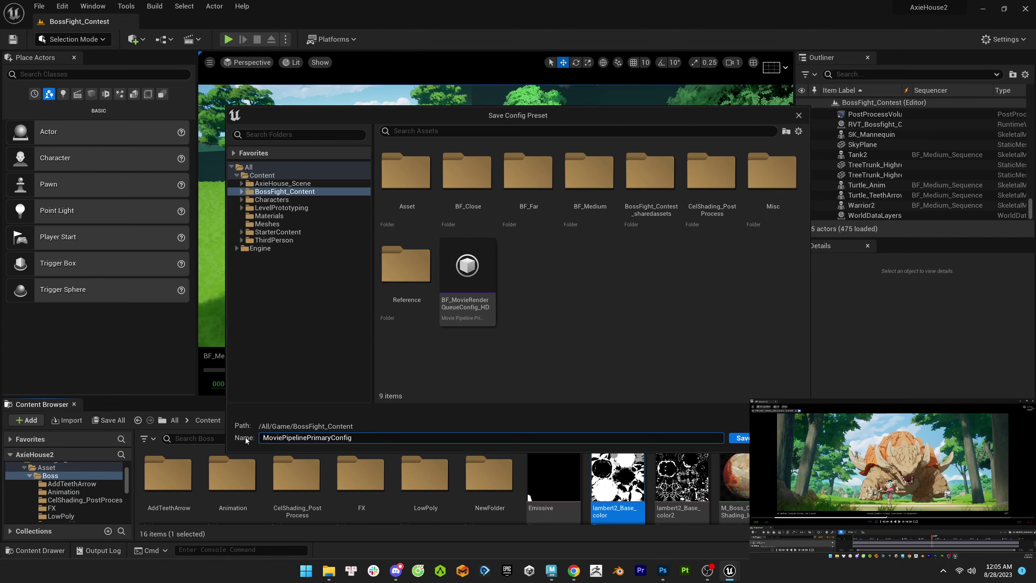
click(379, 437)
text(_Bossfight)
click(741, 438)
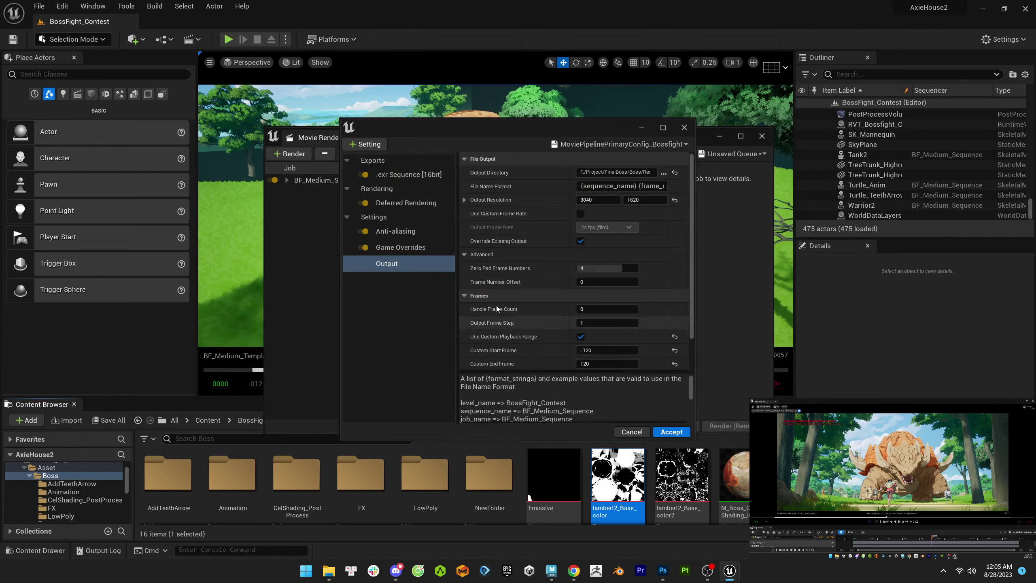
click(673, 430)
- Look at the BF_Medium_Template shot's render settings, then close them
click(287, 180)
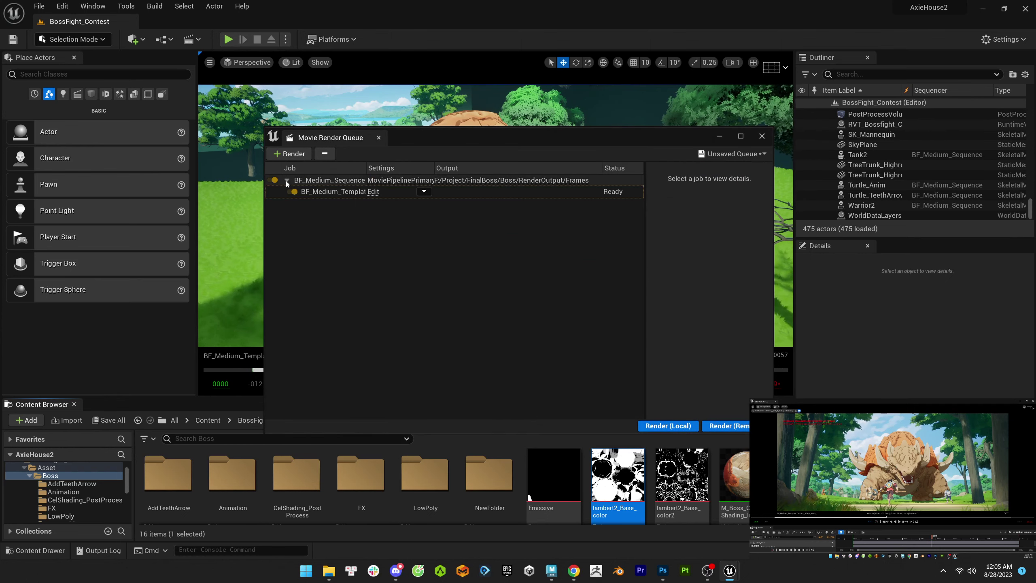
click(372, 192)
key(Escape)
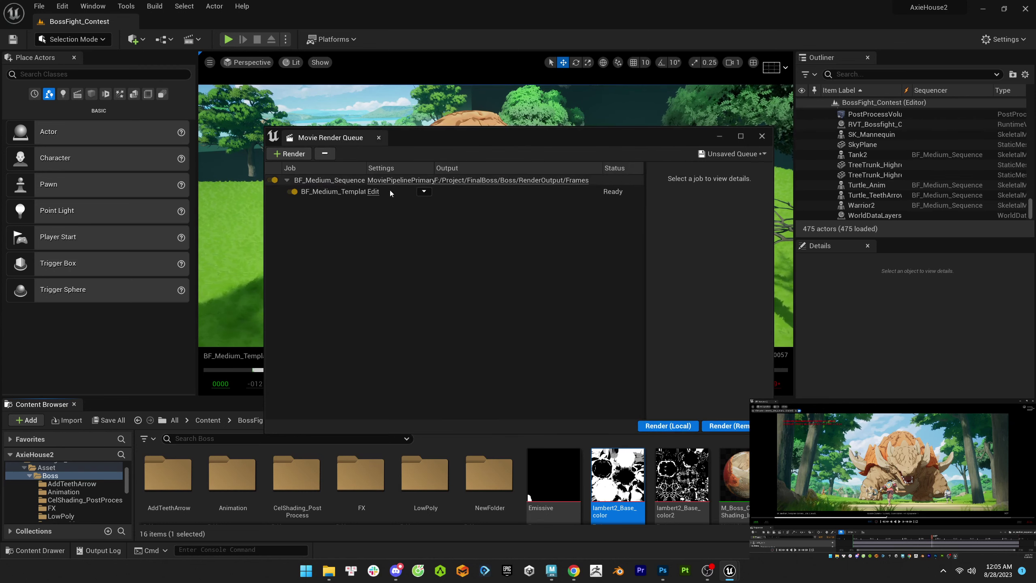
click(287, 180)
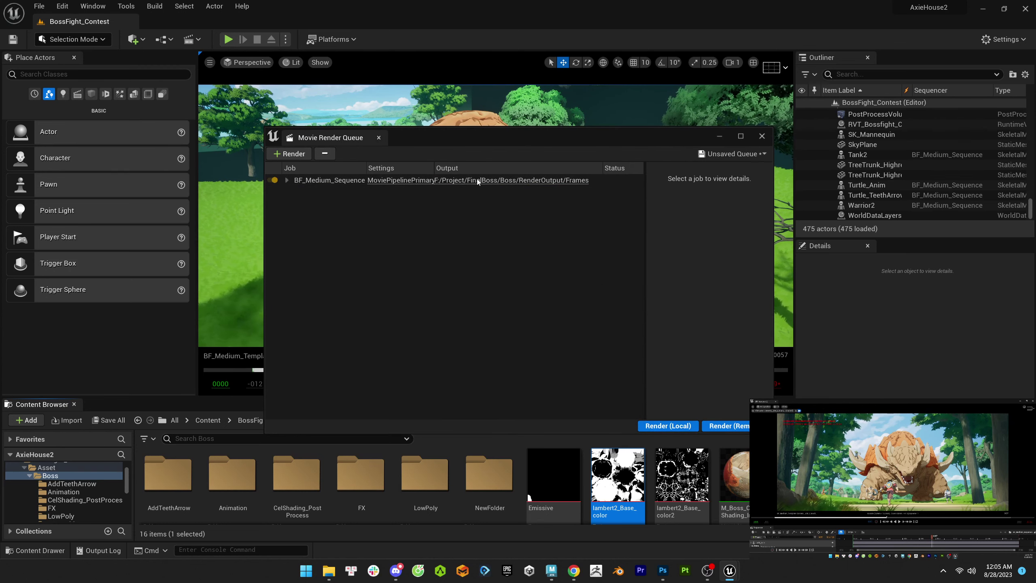
- Render the BF_Medium_Sequence job locally until it reaches 23 of 120 frames
click(321, 180)
click(672, 426)
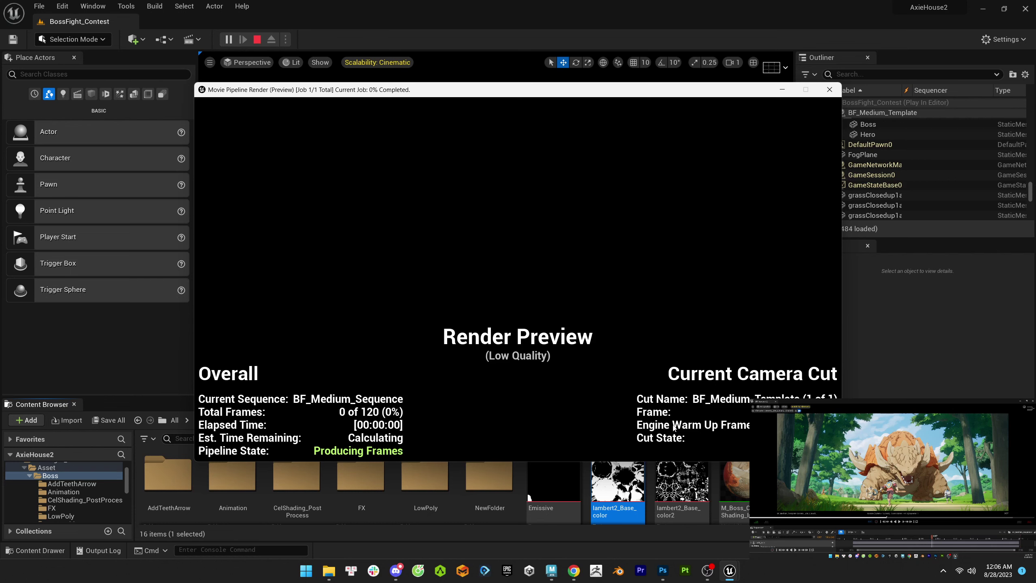
mouse_move(327, 579)
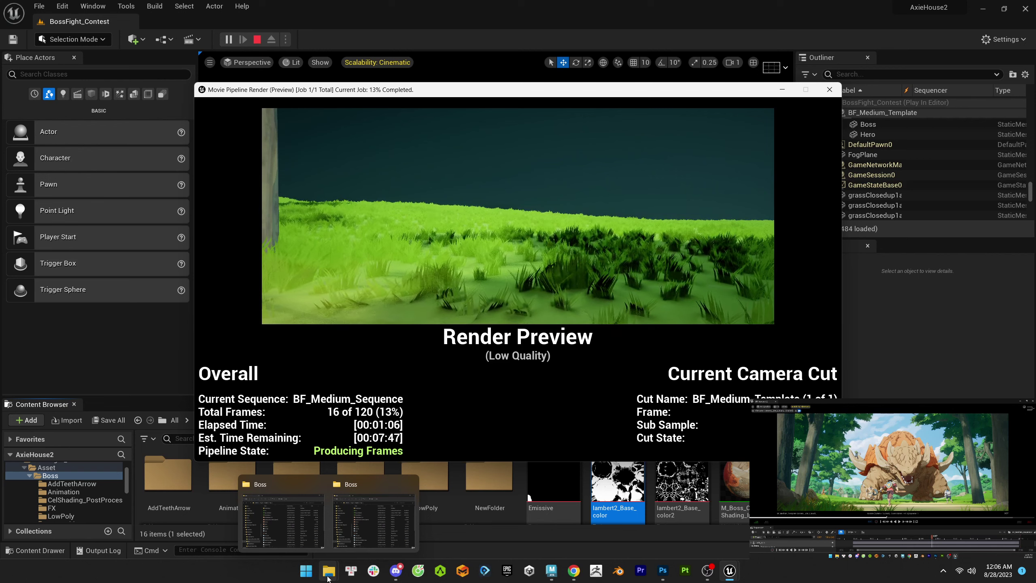
click(328, 577)
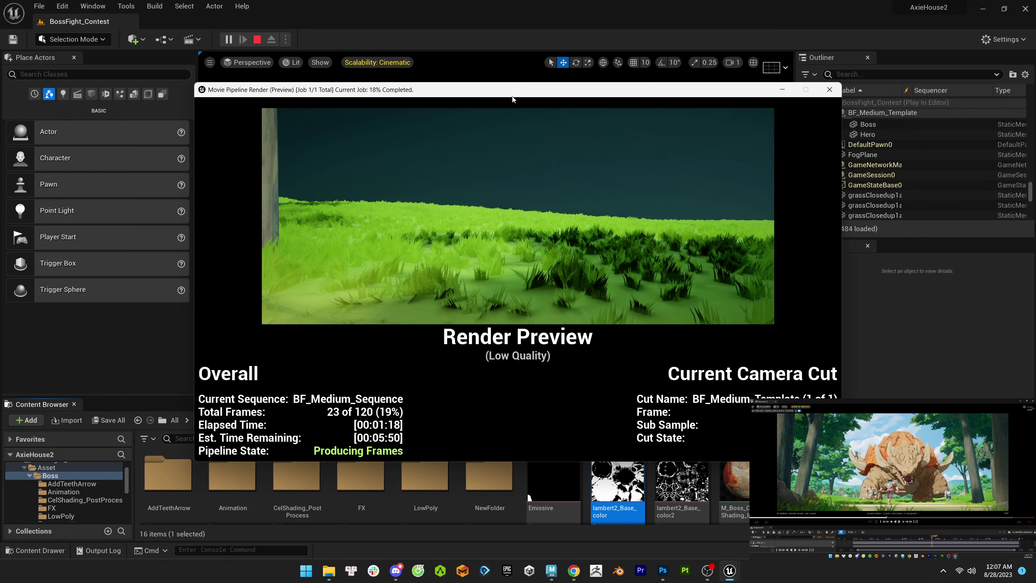
- Cancel the running render and dismiss the Message Log warnings
key(Escape)
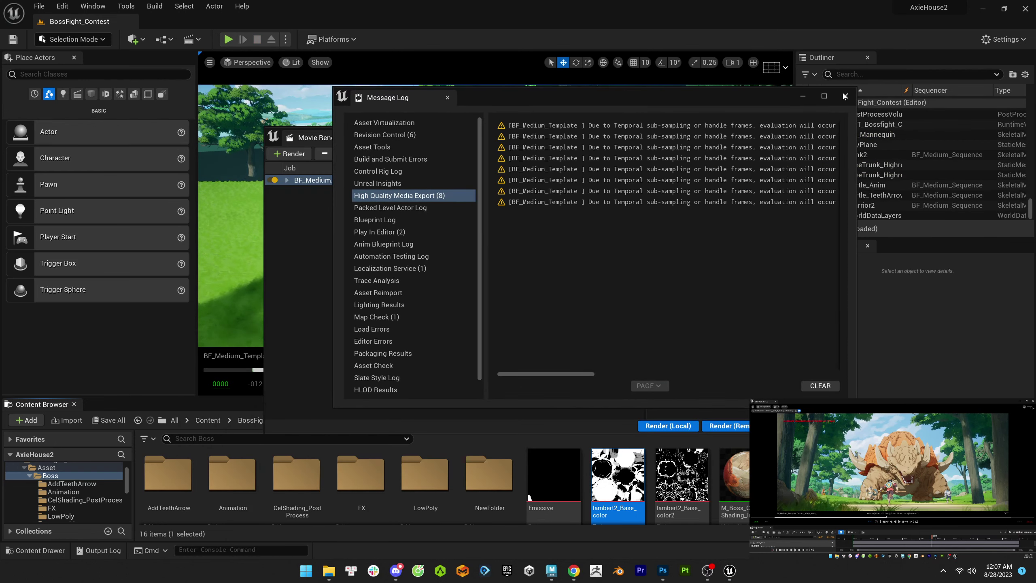
drag(581, 373, 694, 372)
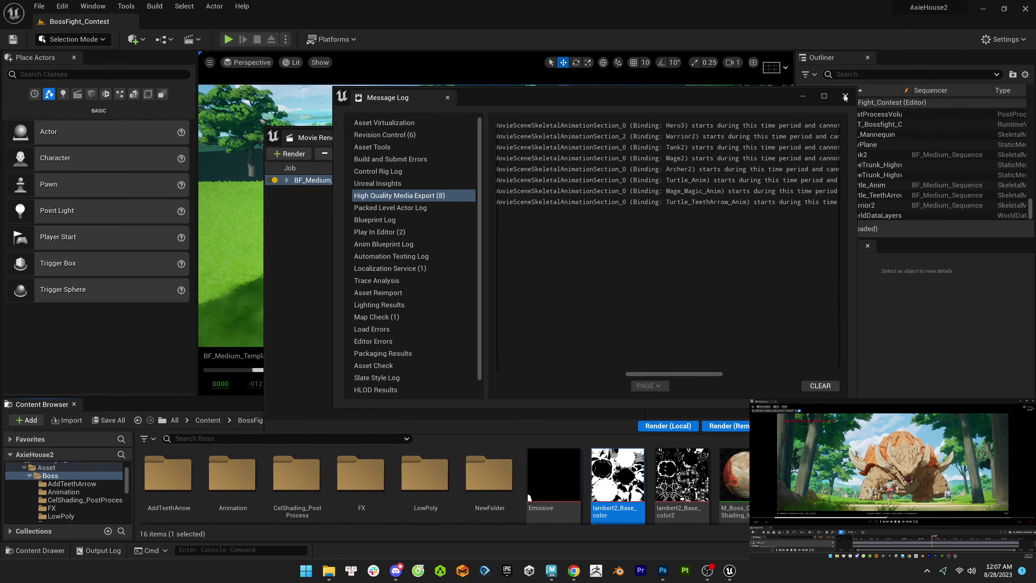
click(845, 96)
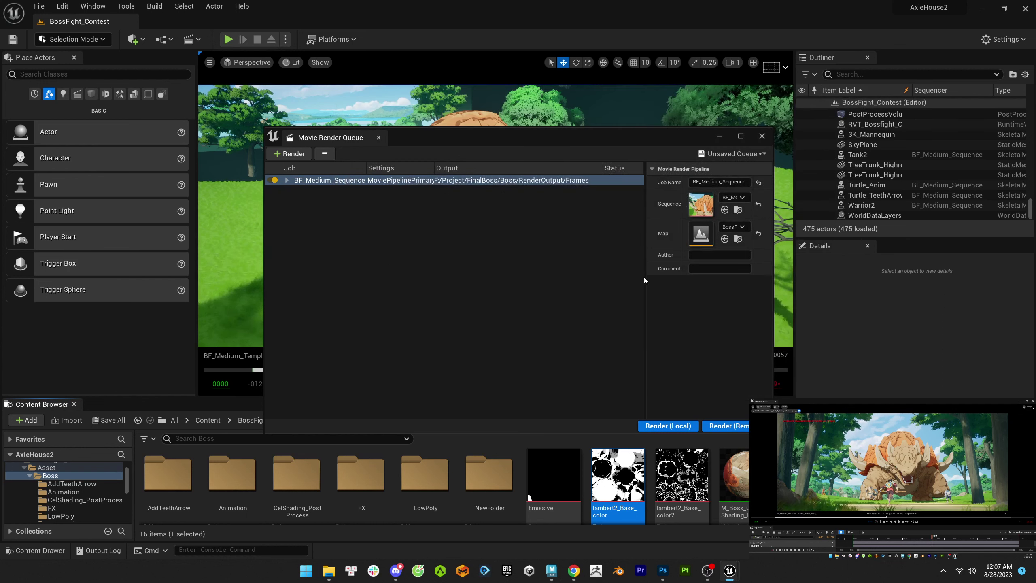
drag(640, 289, 585, 288)
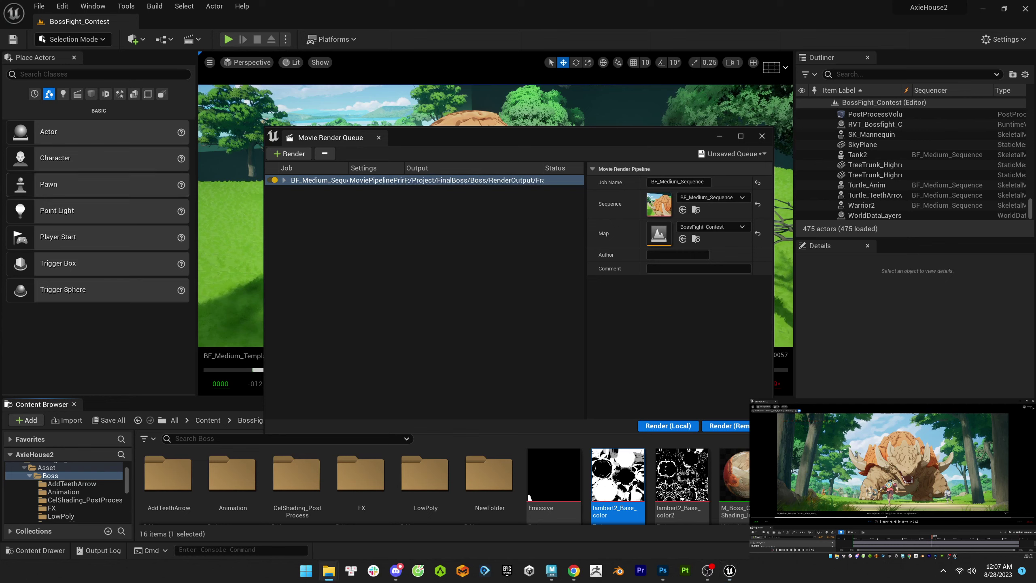
- Review the job's Game Overrides, Anti-aliasing, Deferred Rendering and .exr Sequence settings
click(369, 180)
click(365, 144)
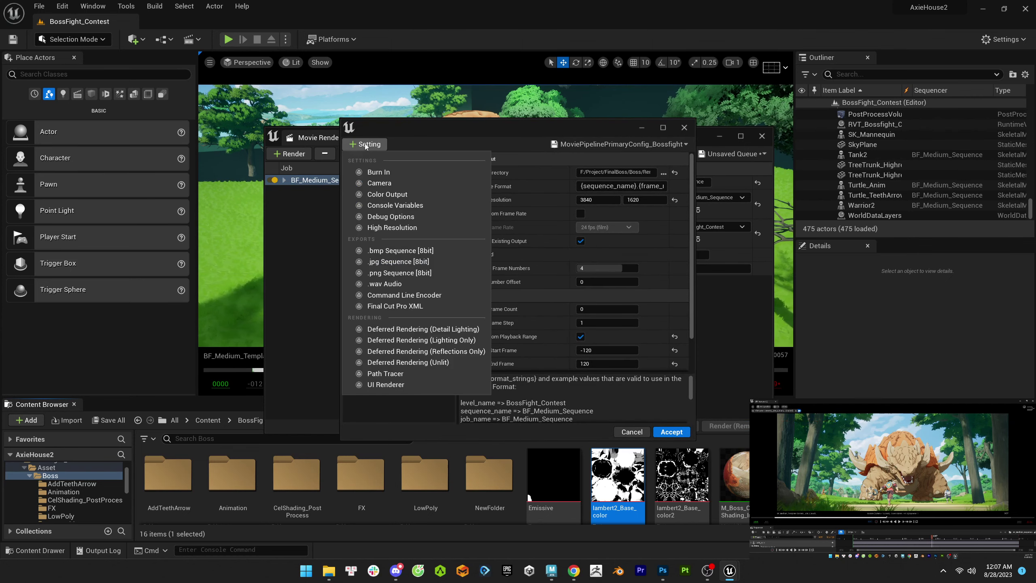
click(368, 183)
click(396, 248)
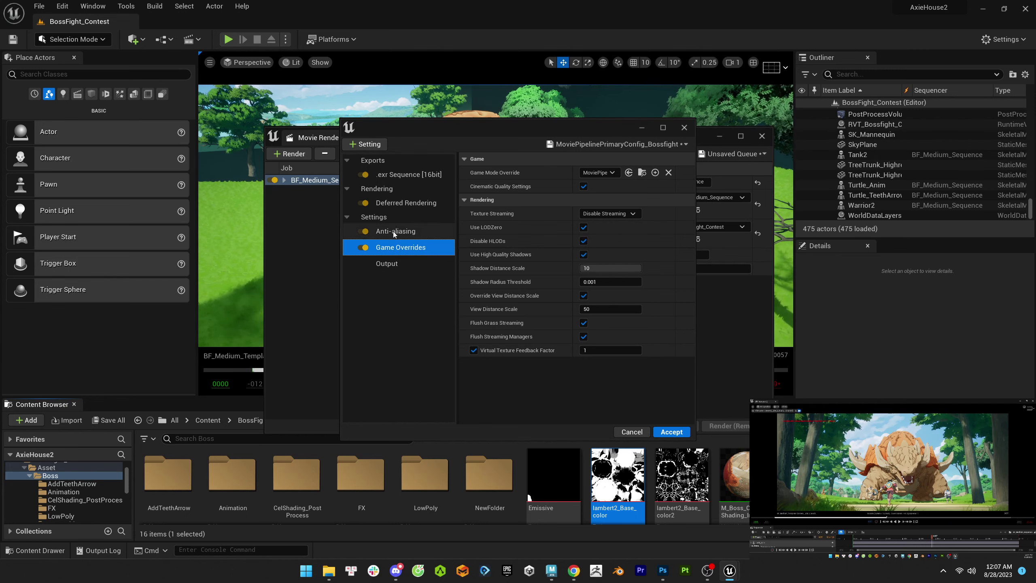
click(394, 231)
click(388, 205)
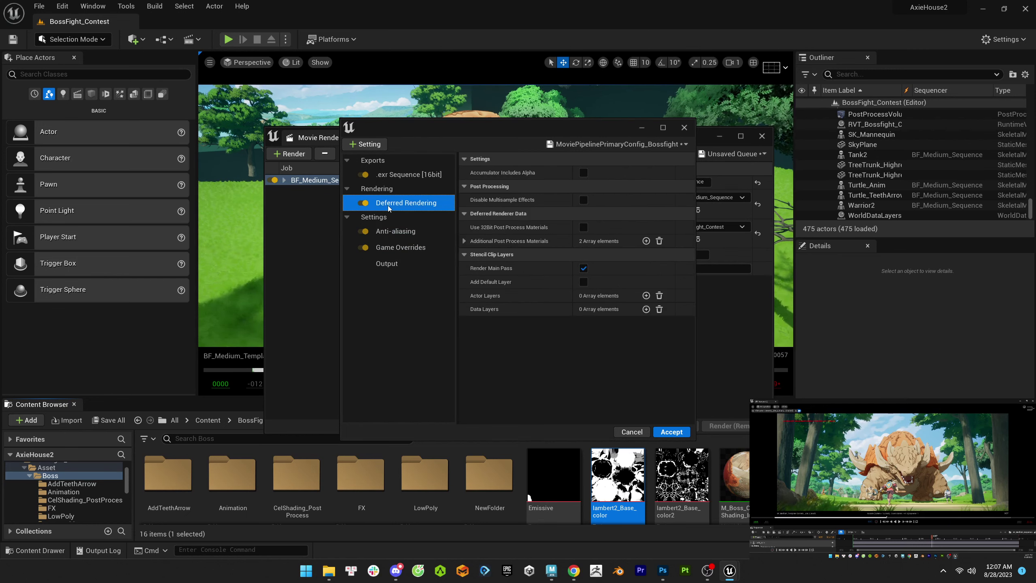
click(394, 176)
- Verify Output is 3840x1620 with frames -120 to 120, and accept the settings
click(395, 264)
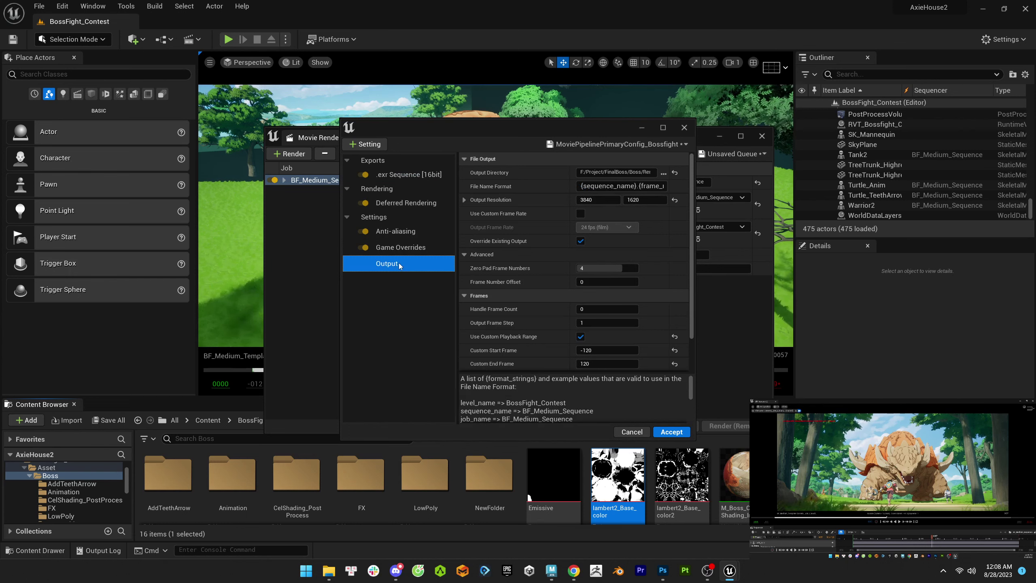
scroll(540, 257, down, 2)
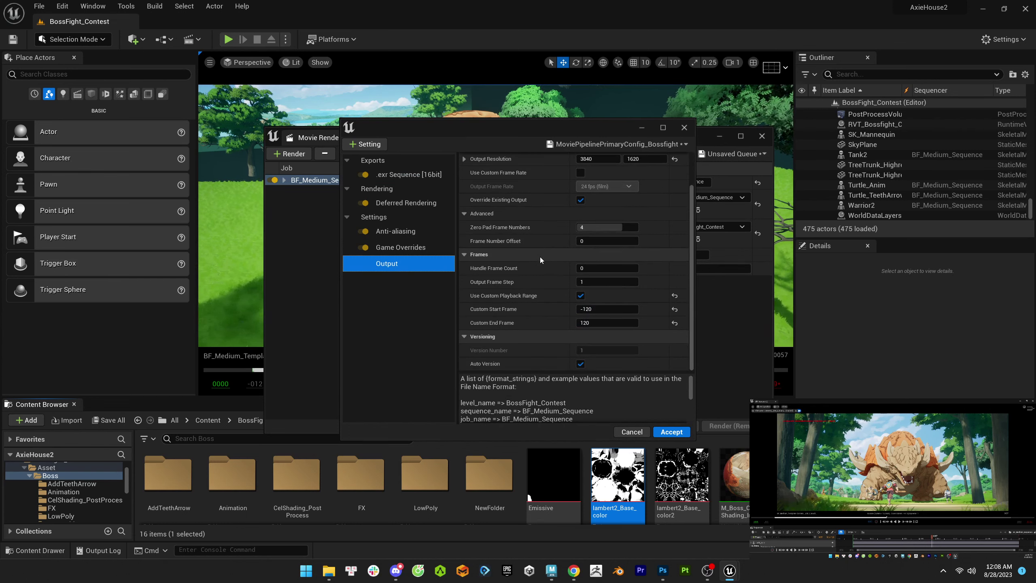
scroll(541, 257, up, 2)
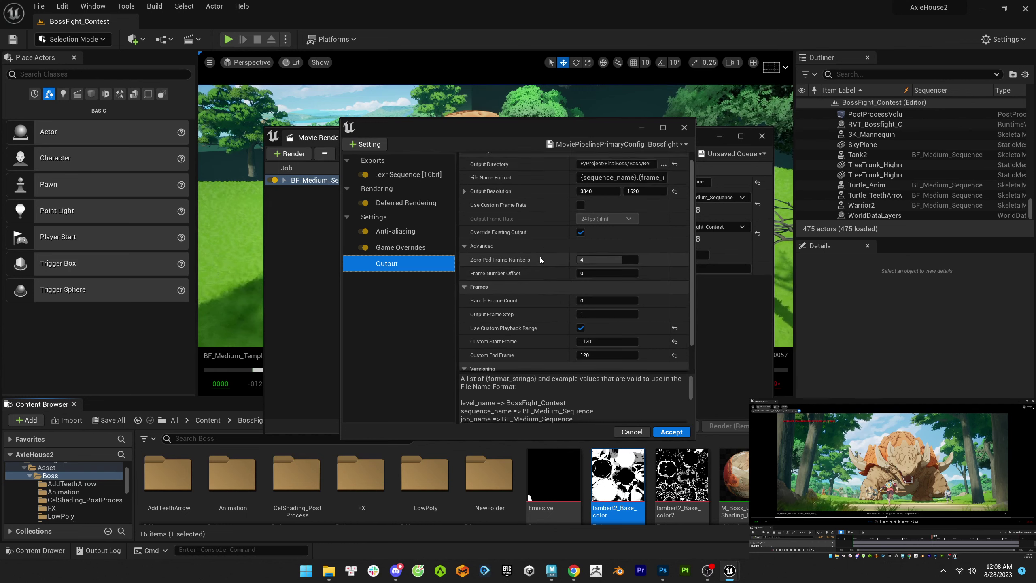
scroll(540, 258, down, 2)
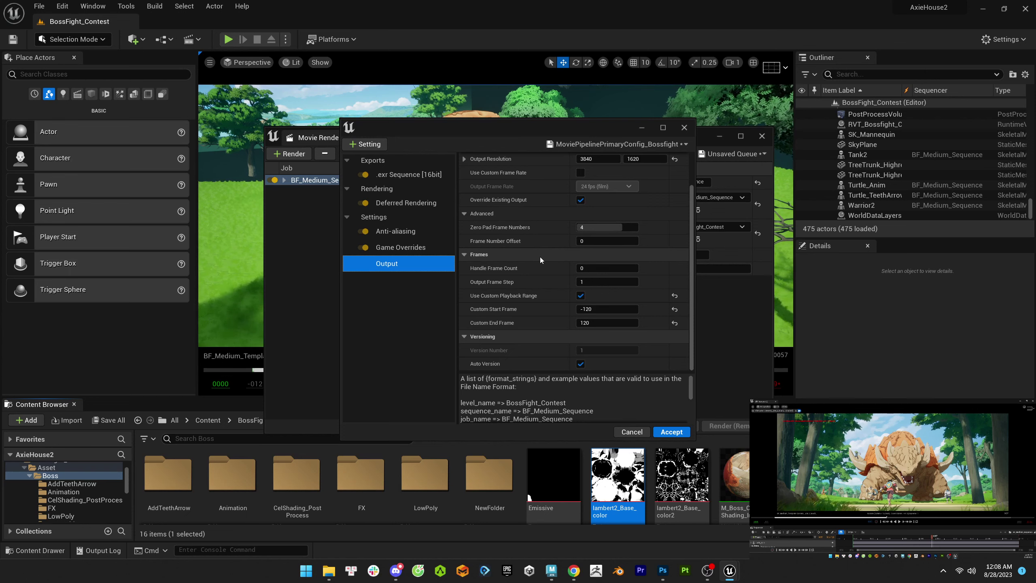
click(672, 432)
click(315, 191)
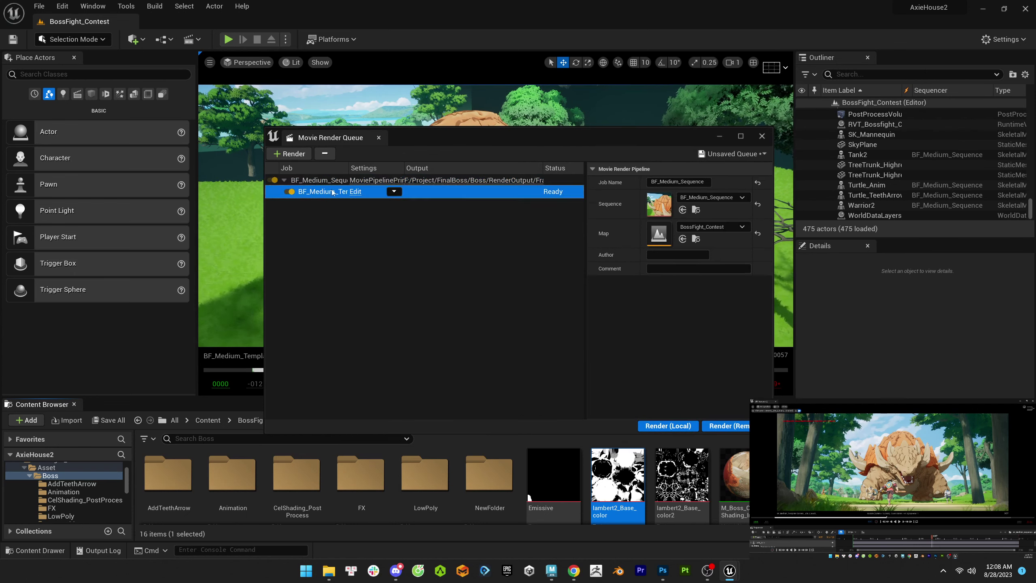
- Disable the BF_Medium_Template shot, attempt a local render, and close the resulting Message Log
click(332, 181)
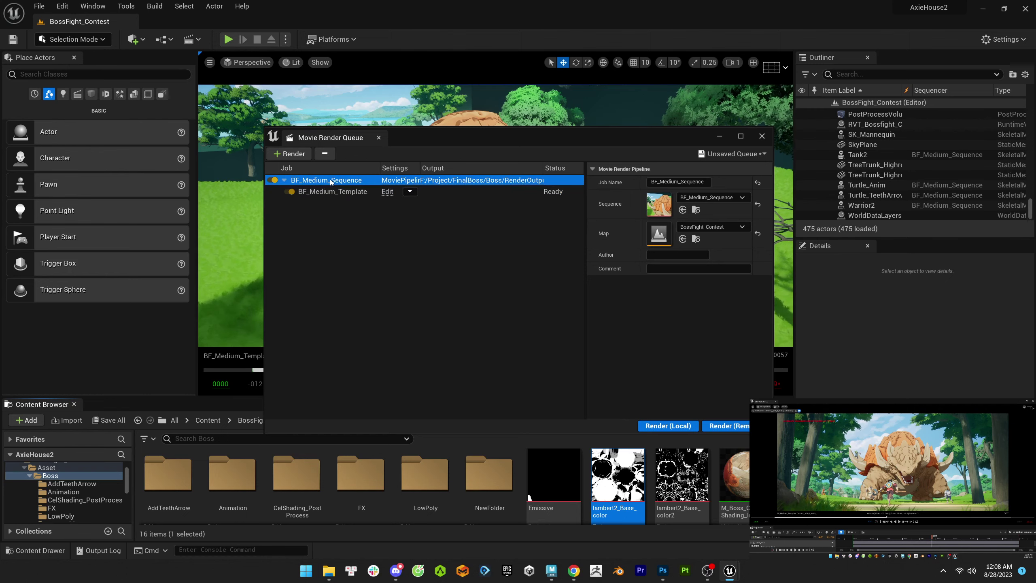
click(289, 191)
click(669, 426)
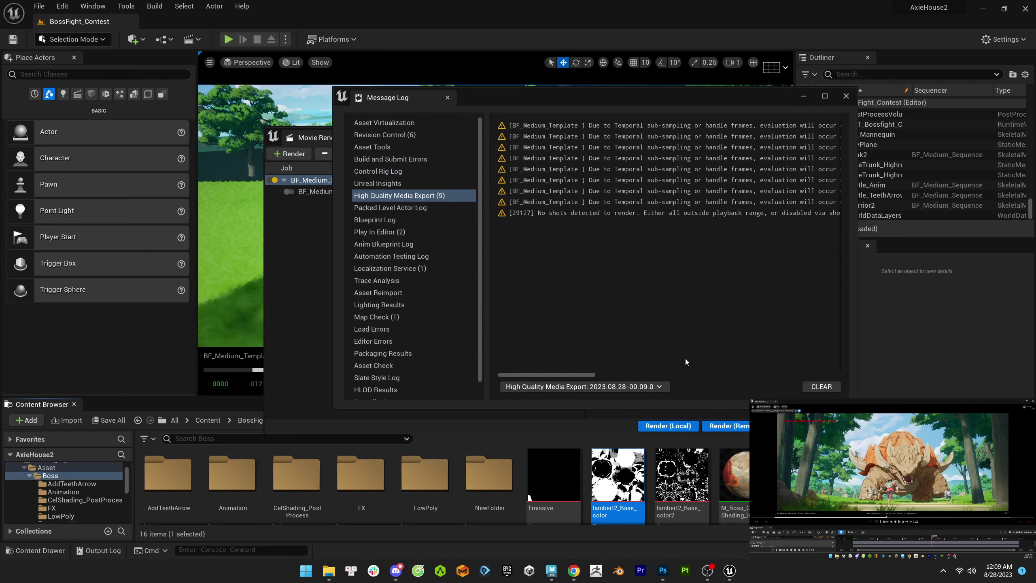
click(846, 97)
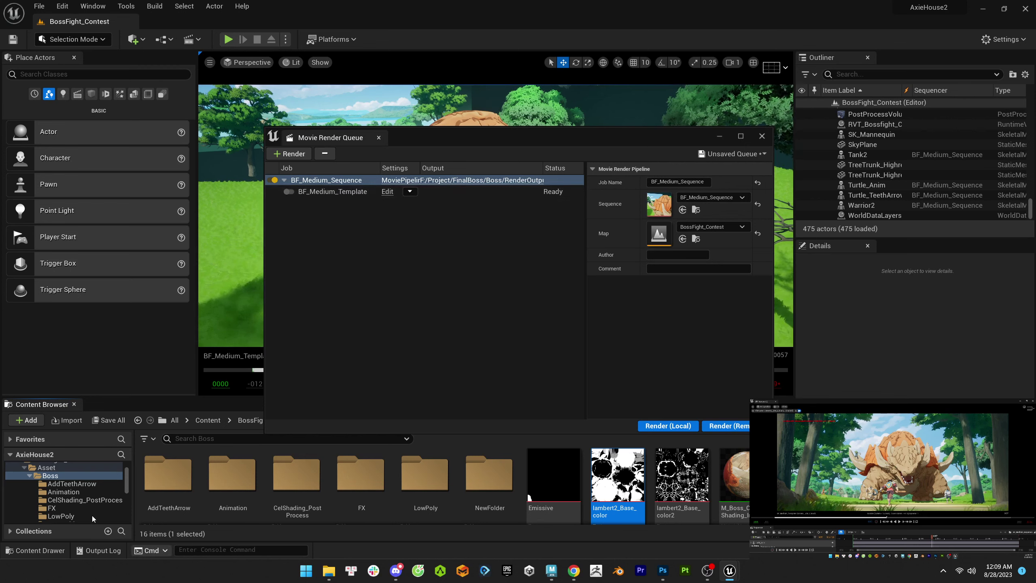
- Browse the Content Browser to BF_Medium > BF_Medium_Template > Animations
click(23, 467)
click(46, 467)
click(56, 492)
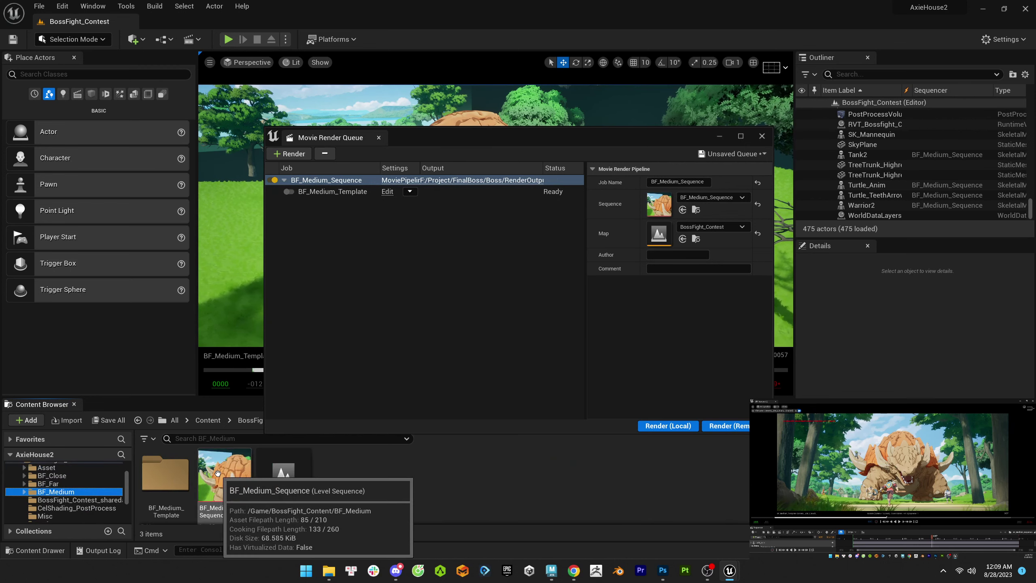
double_click(165, 474)
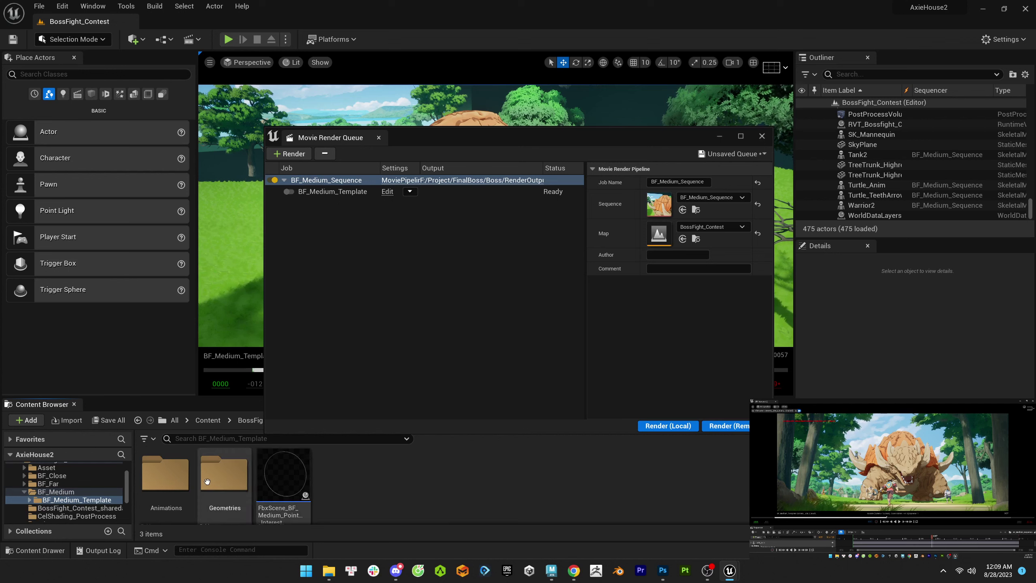
double_click(166, 475)
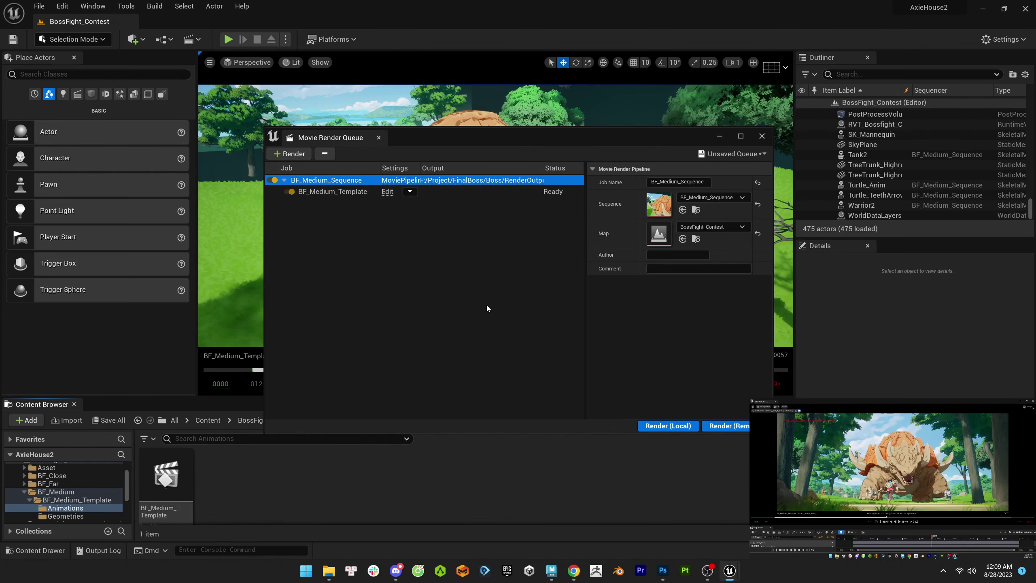
click(669, 426)
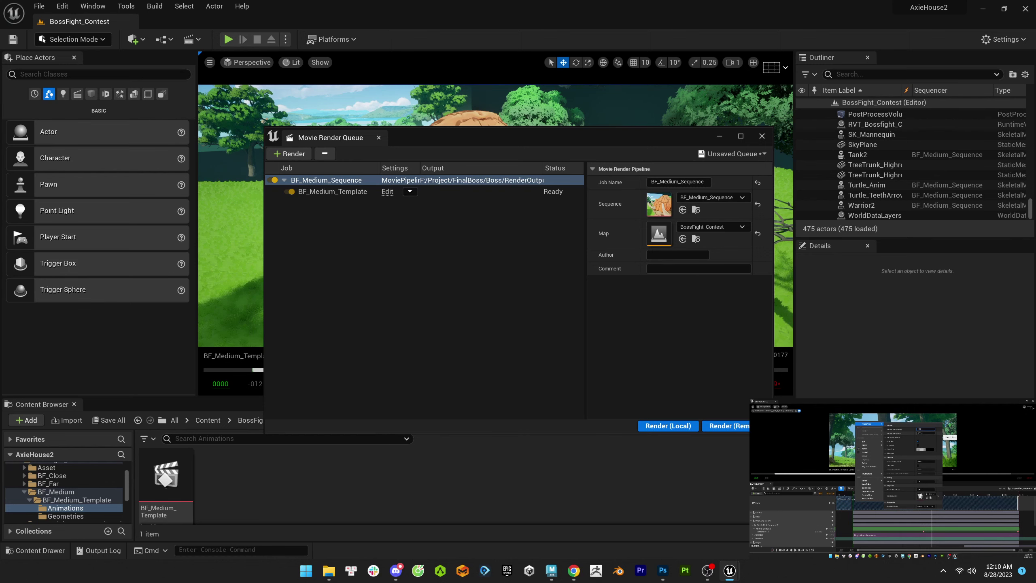
- Confirm the Custom End Frame in the job settings and start a local render
click(400, 180)
click(585, 364)
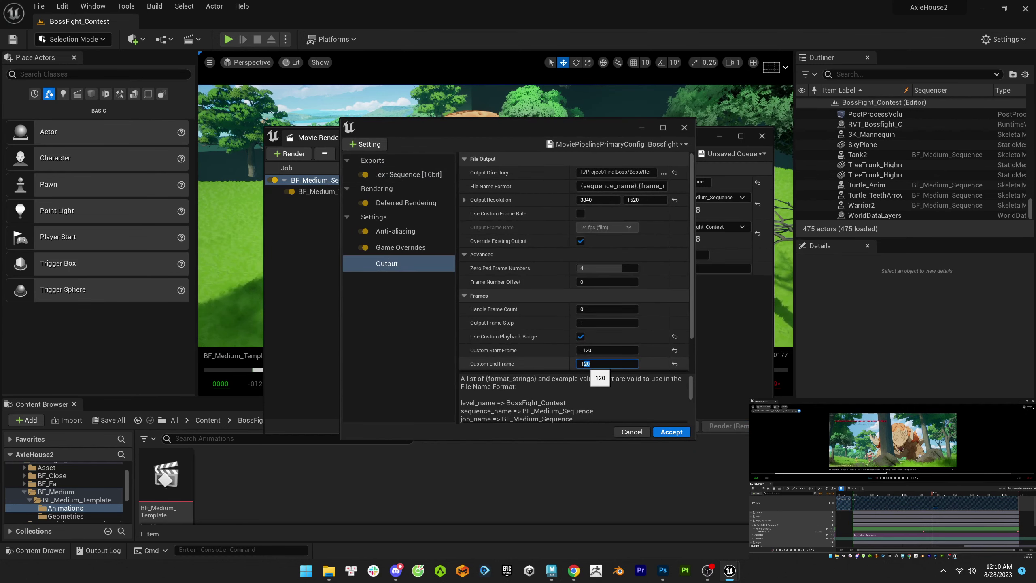
click(672, 432)
click(670, 426)
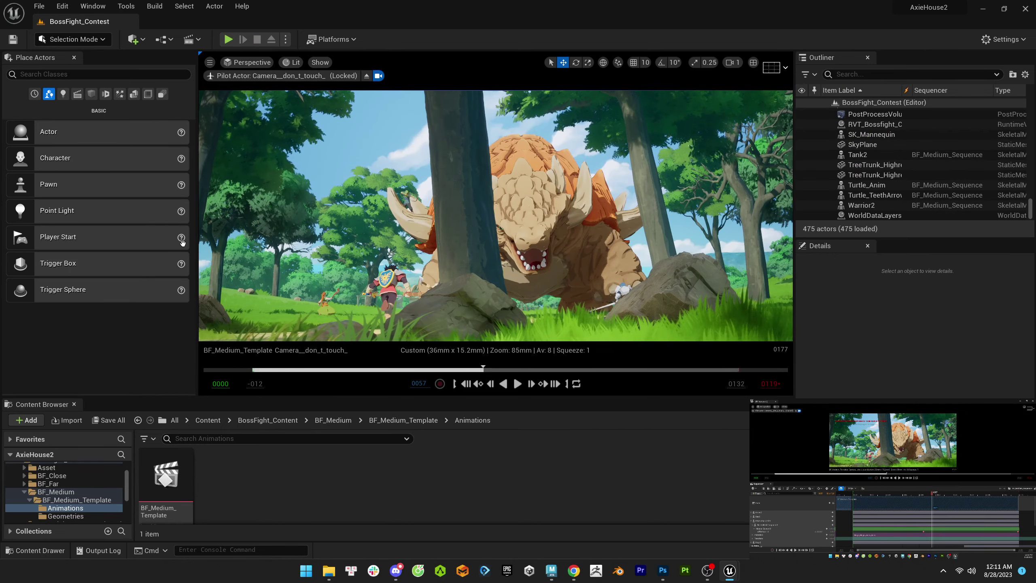
- Close the floating Sequencer window, rerun the local render, and stop it after 1 frame
click(69, 8)
mouse_move(730, 571)
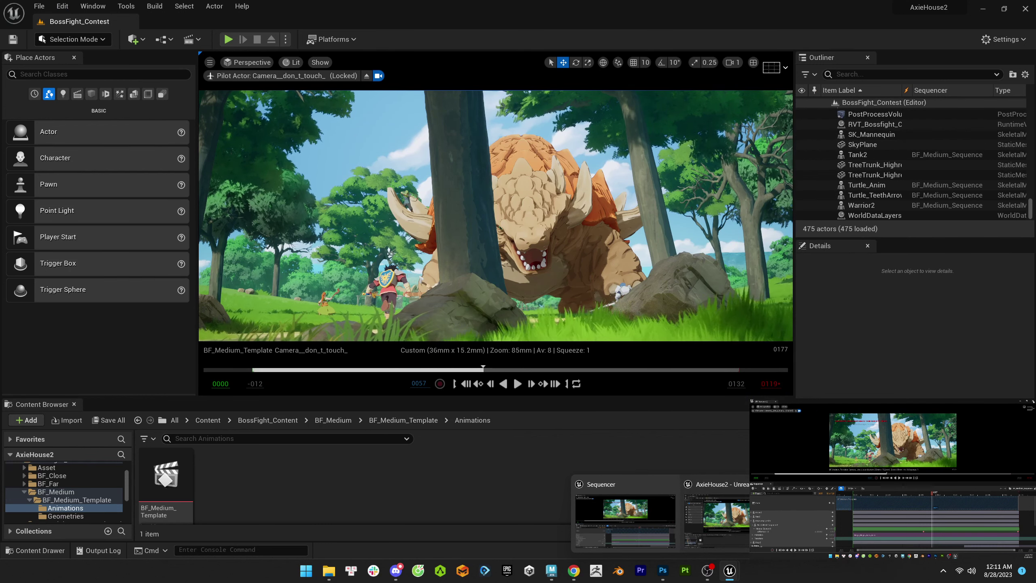
click(669, 484)
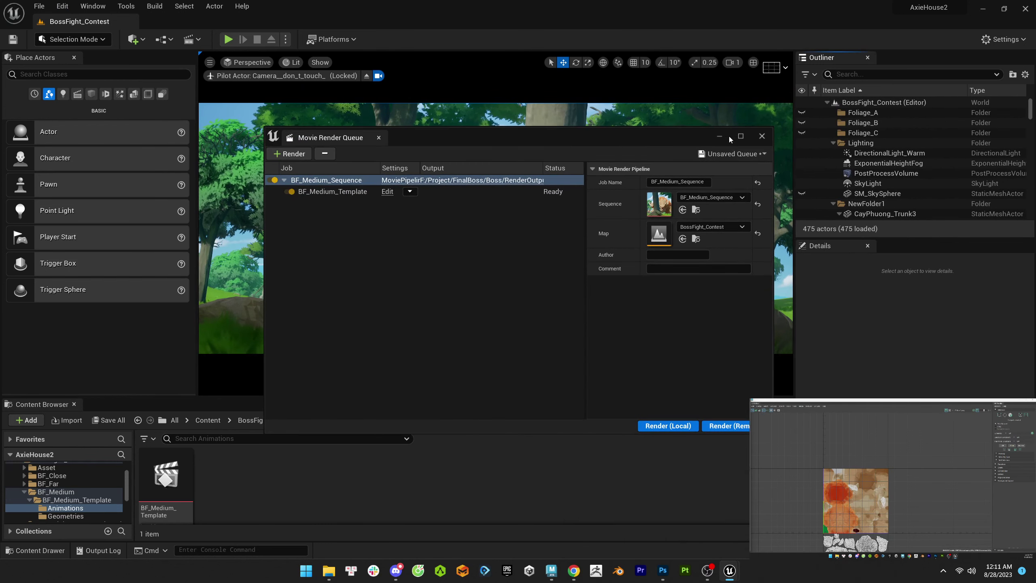
click(665, 426)
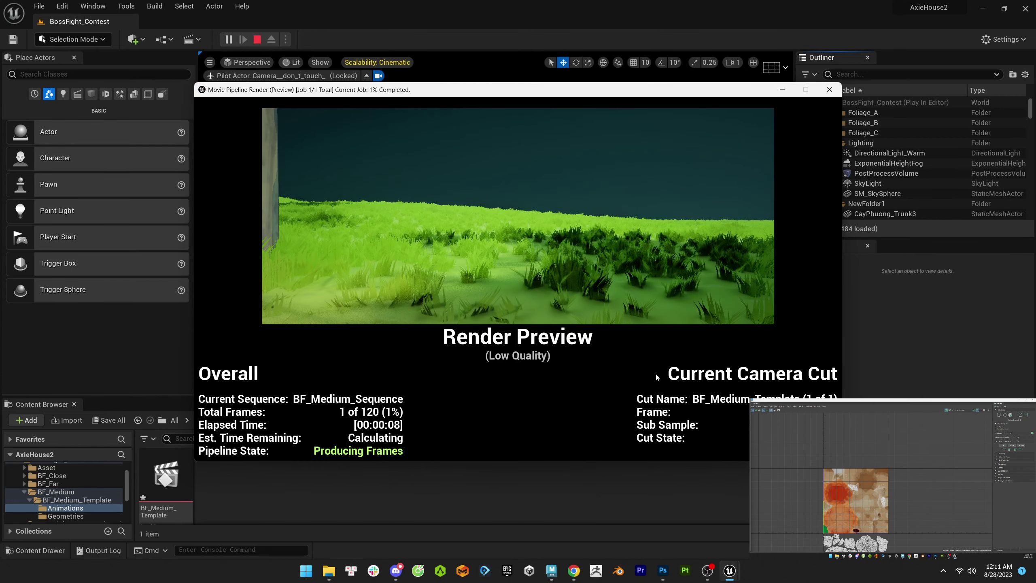
key(Escape)
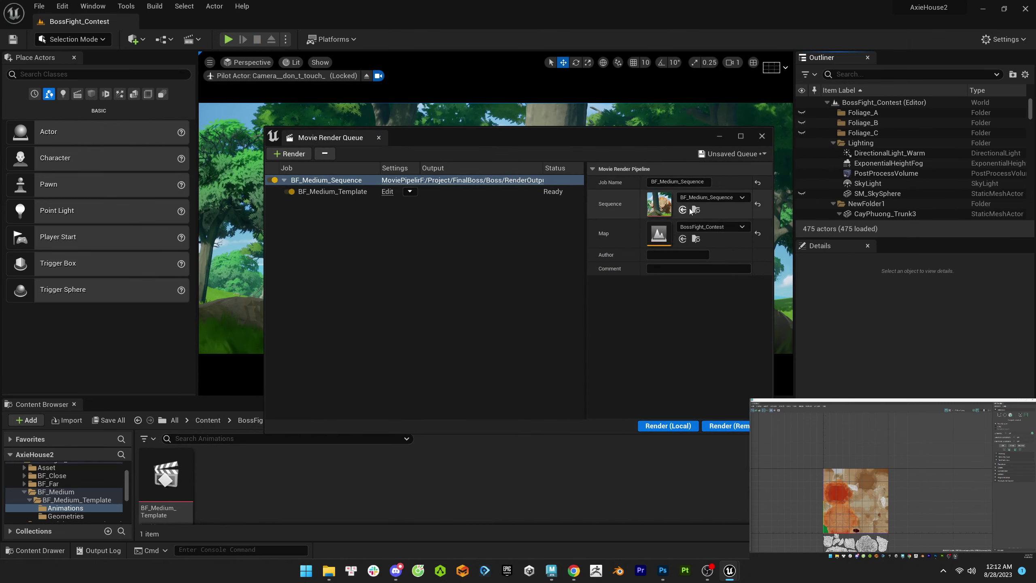
click(708, 198)
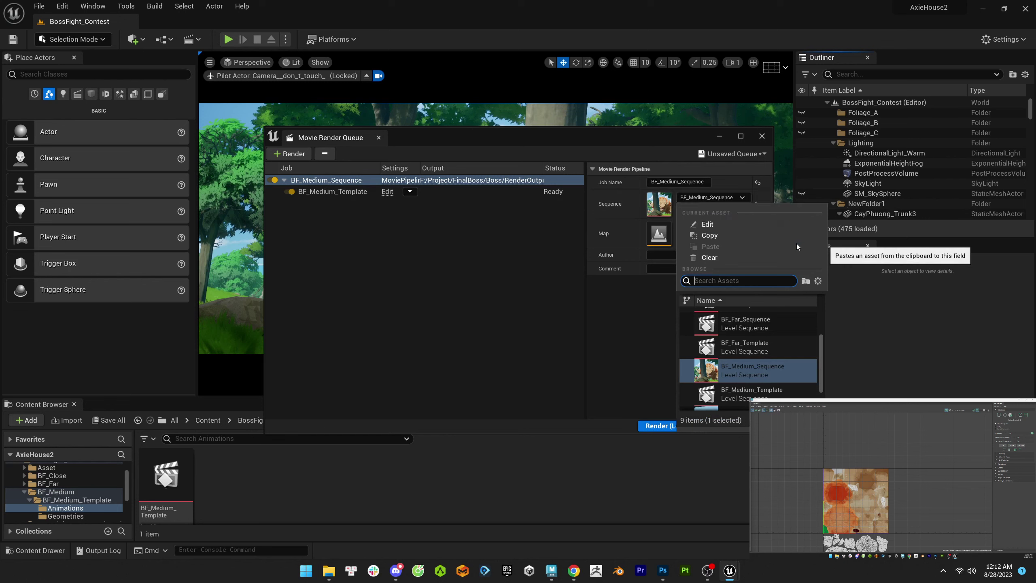
- Replace the queued job with a freshly added BF_Medium_Sequence job
click(382, 209)
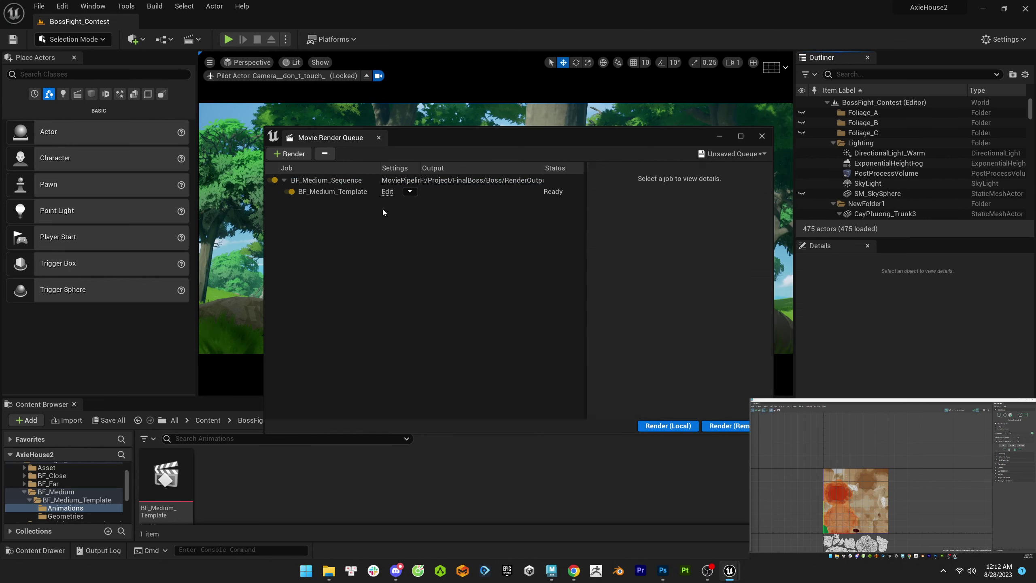
click(315, 181)
key(Delete)
click(294, 154)
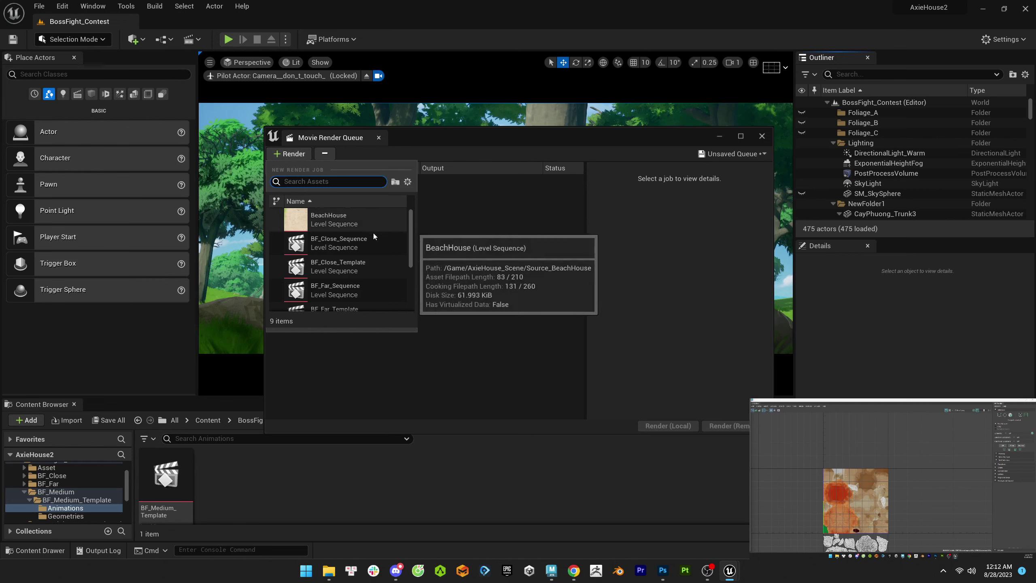
scroll(359, 284, down, 3)
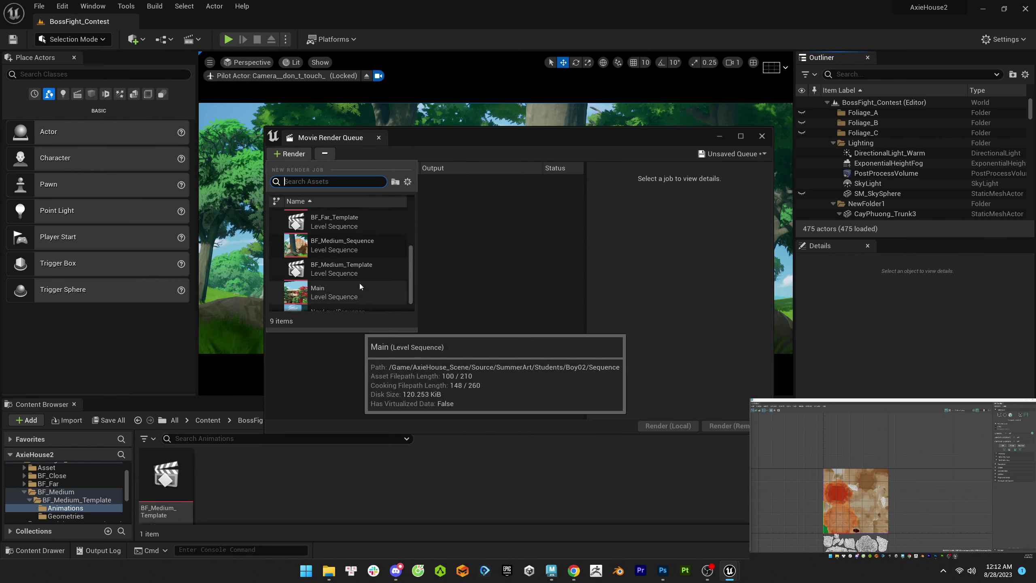
click(348, 243)
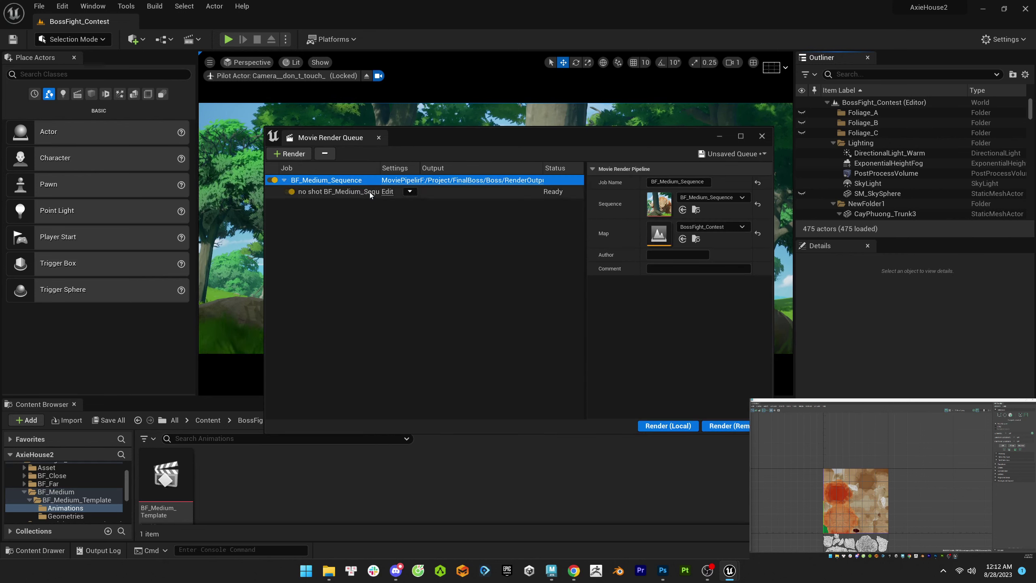
- Accept the new job's preset settings and test-render it, stopping at 5 of 120 frames
drag(379, 167, 407, 169)
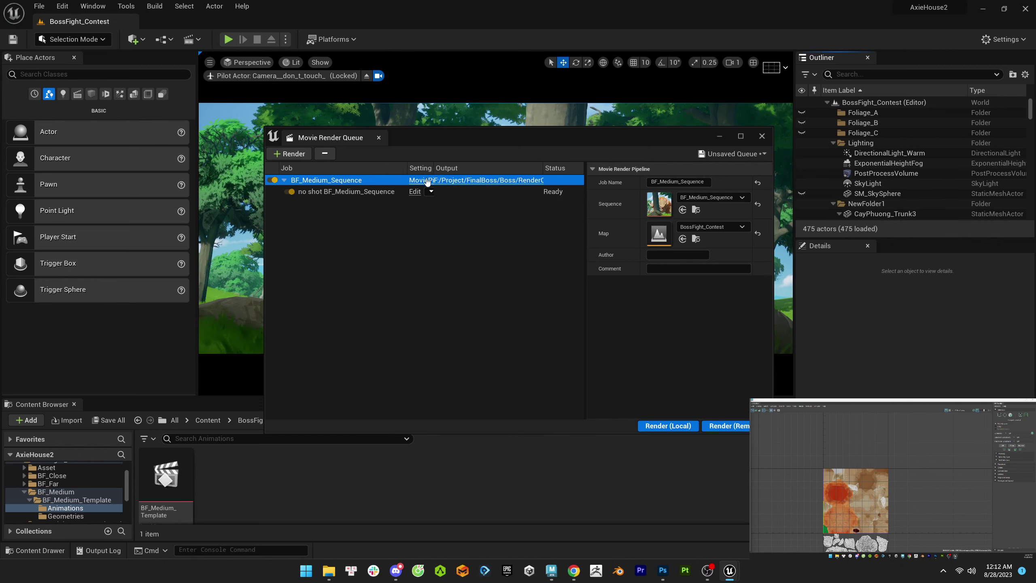
click(434, 181)
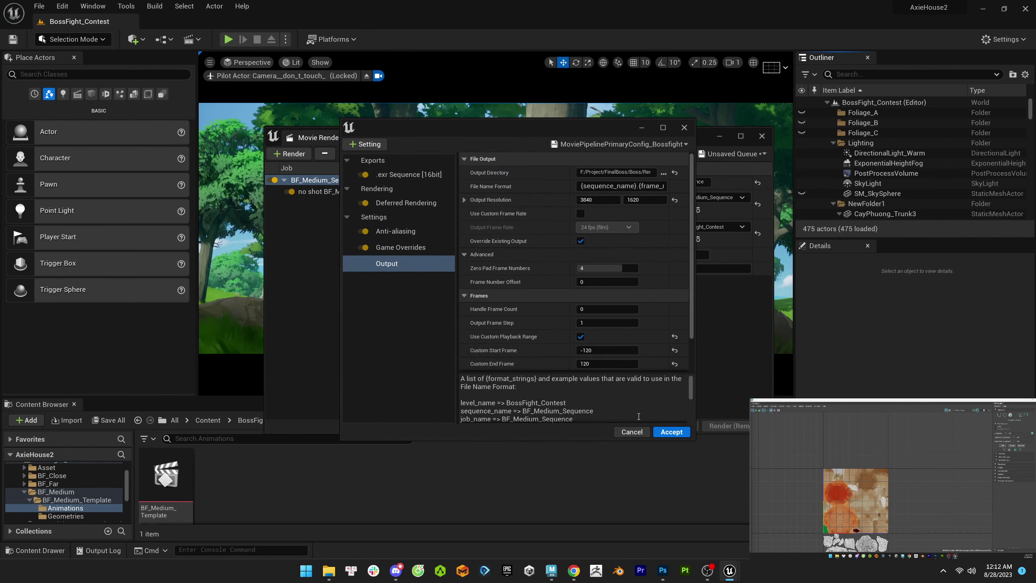
scroll(519, 331, down, 2)
click(671, 432)
click(670, 426)
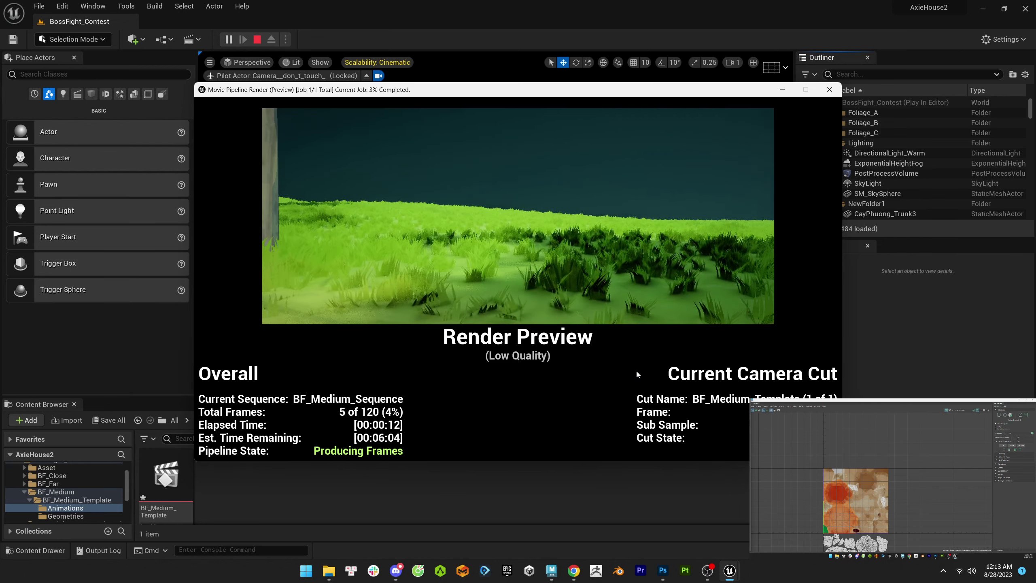
key(Escape)
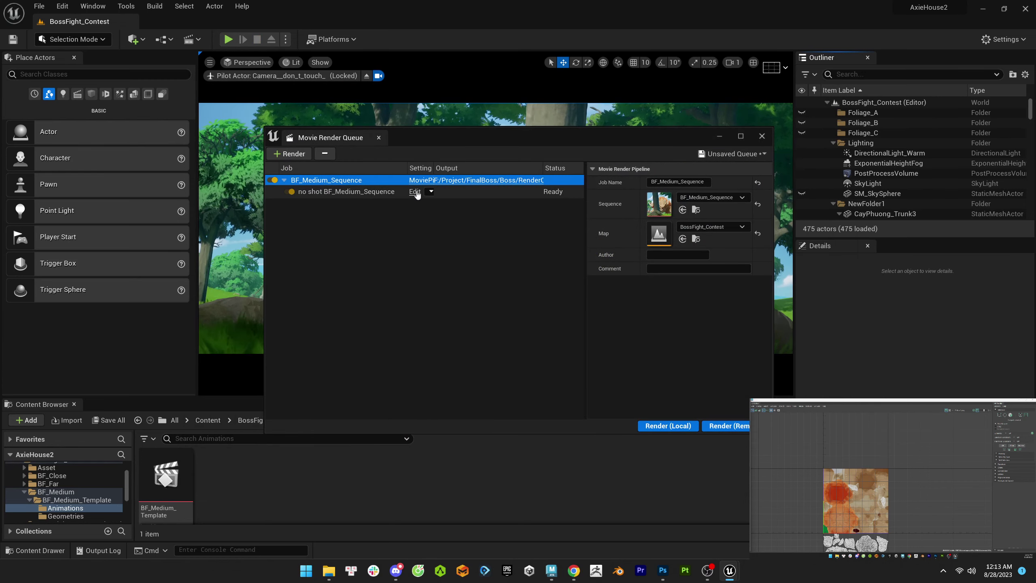
click(334, 192)
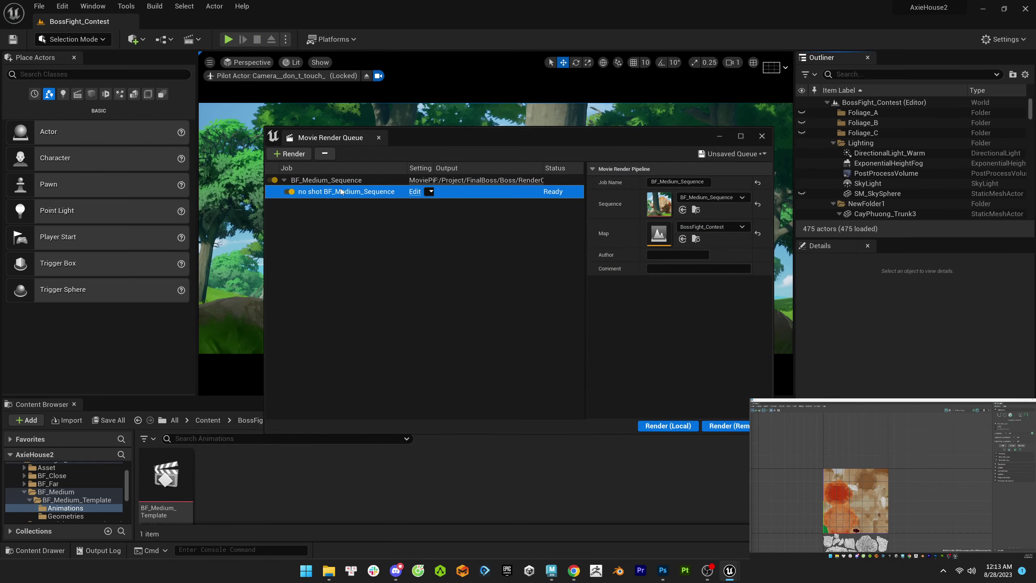
click(287, 182)
click(287, 182)
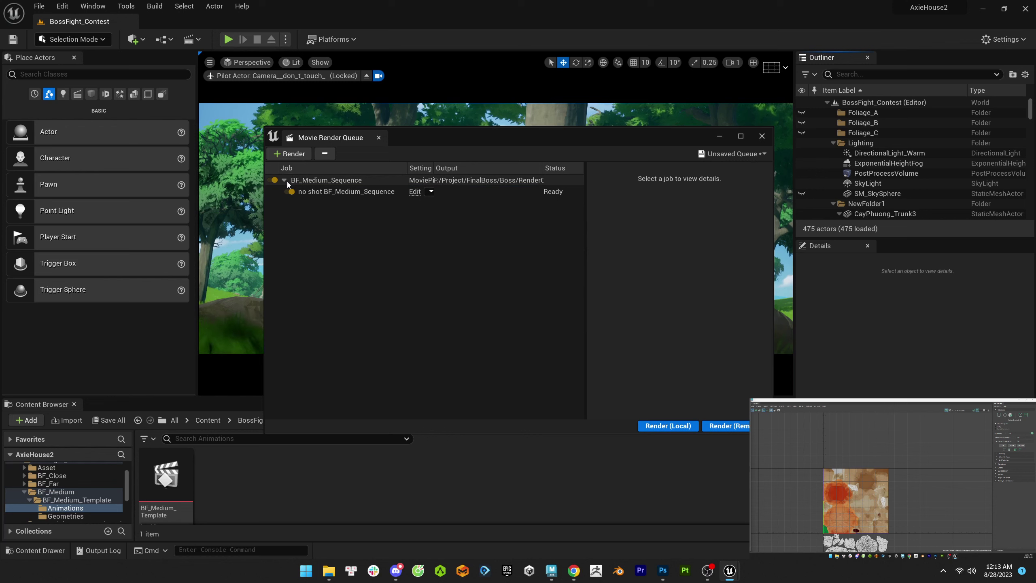
click(310, 180)
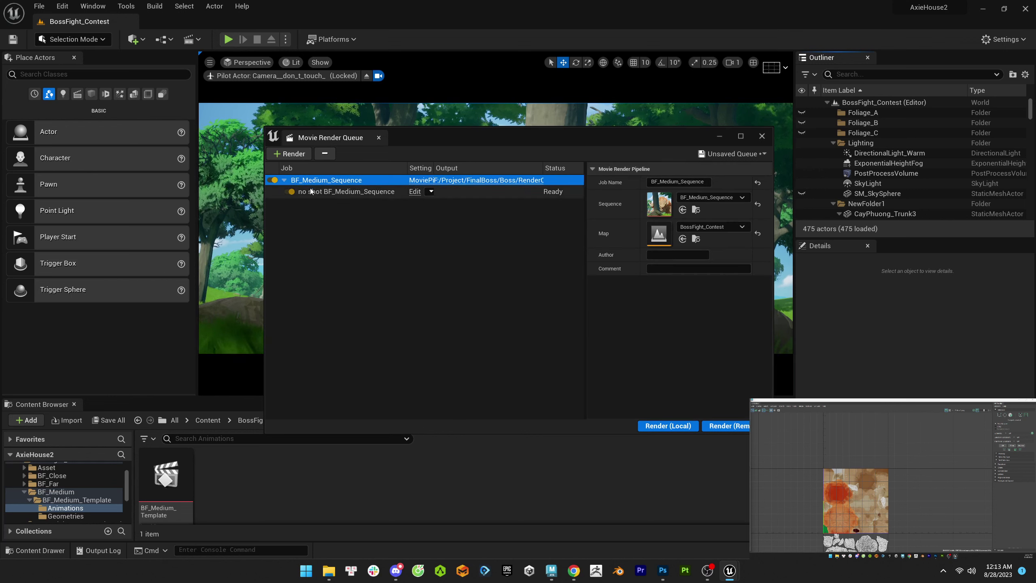
click(312, 191)
click(312, 180)
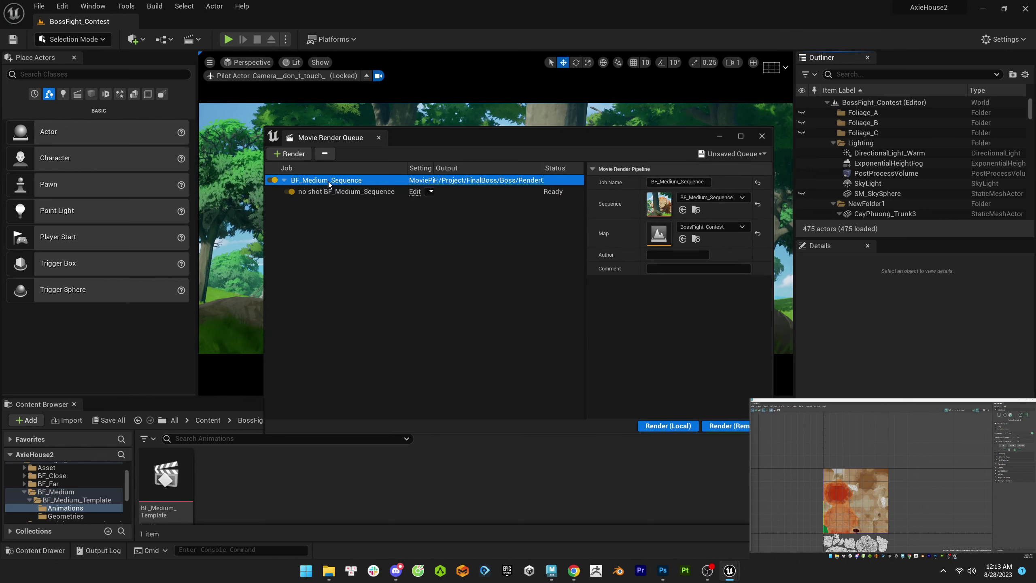
drag(433, 167, 461, 167)
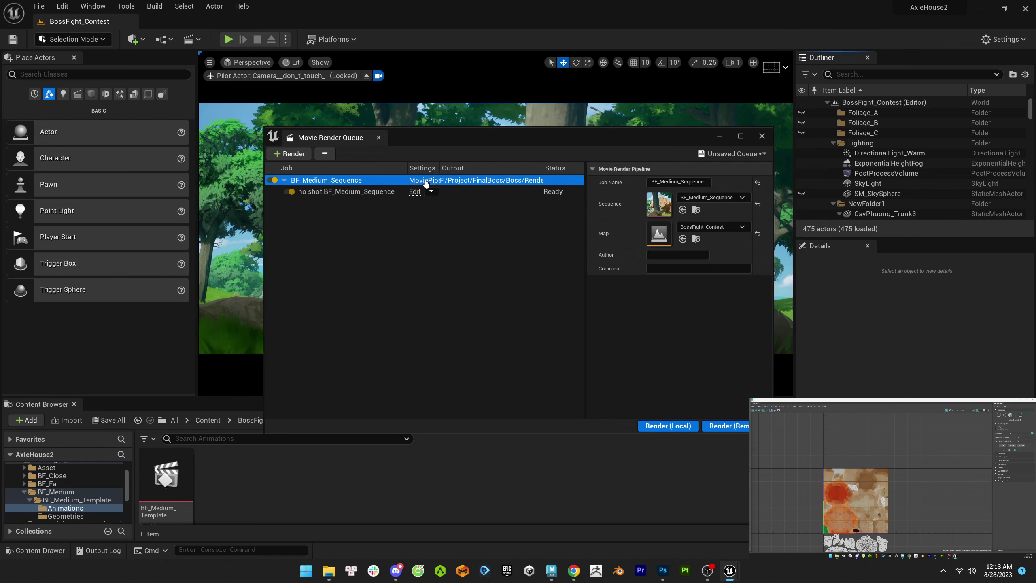
click(314, 192)
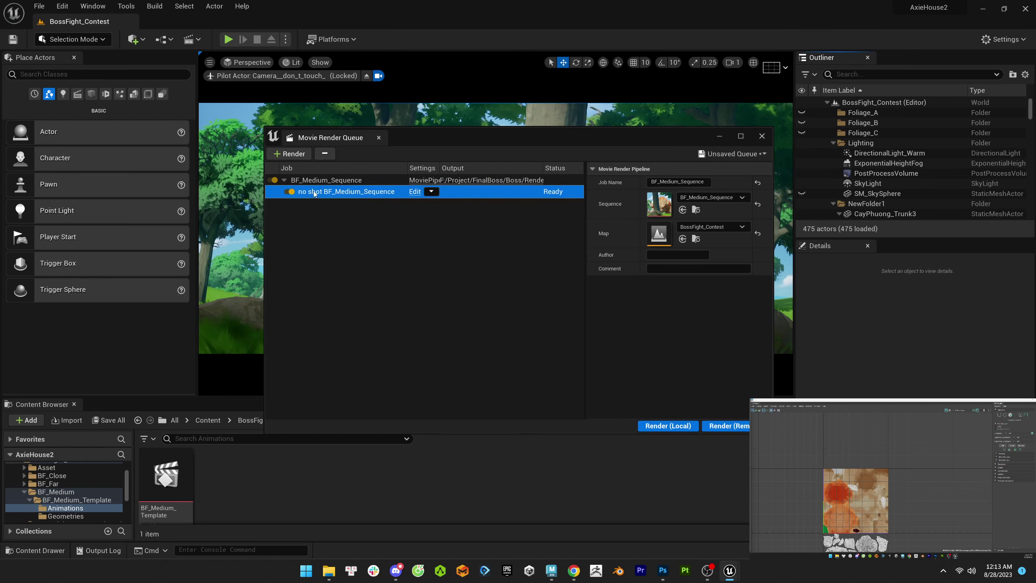
click(433, 192)
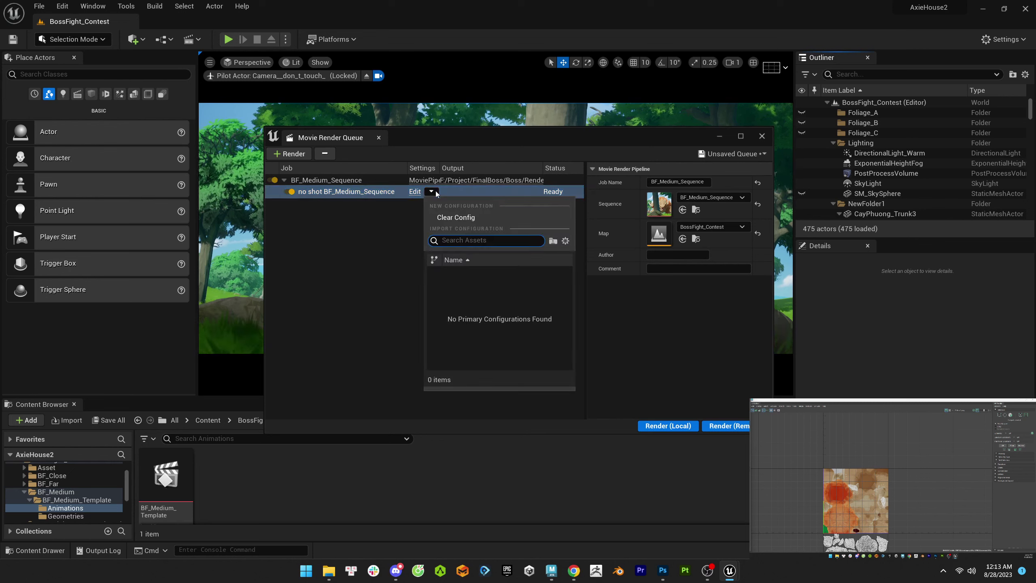
click(435, 191)
click(327, 180)
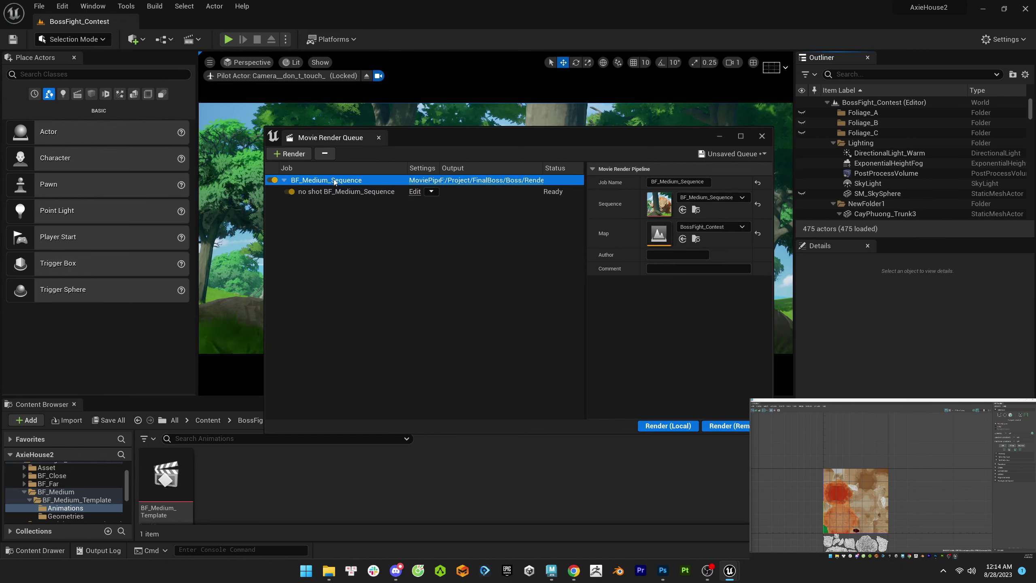
click(325, 153)
click(290, 153)
scroll(346, 281, down, 1)
click(344, 298)
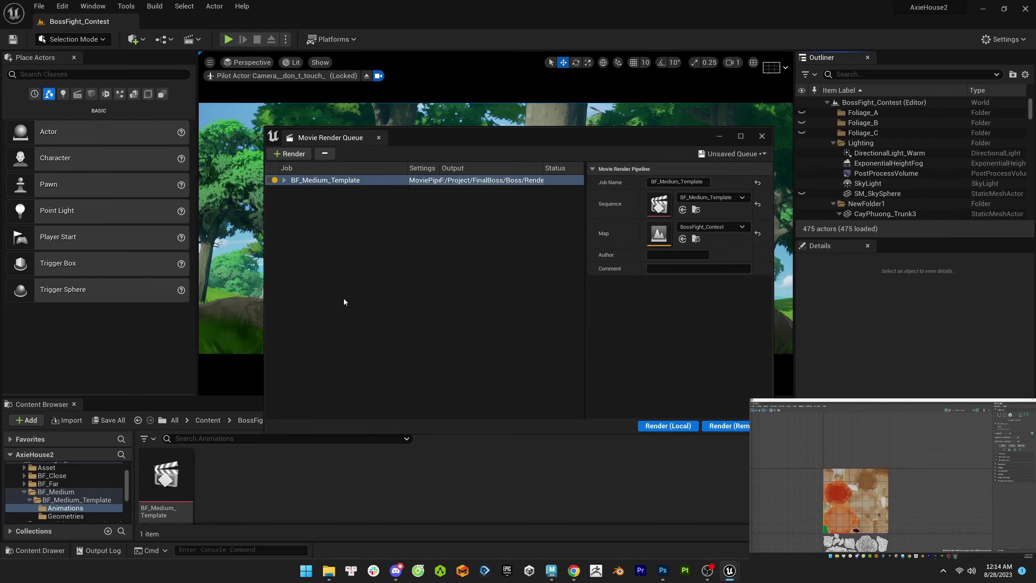
click(284, 180)
click(664, 425)
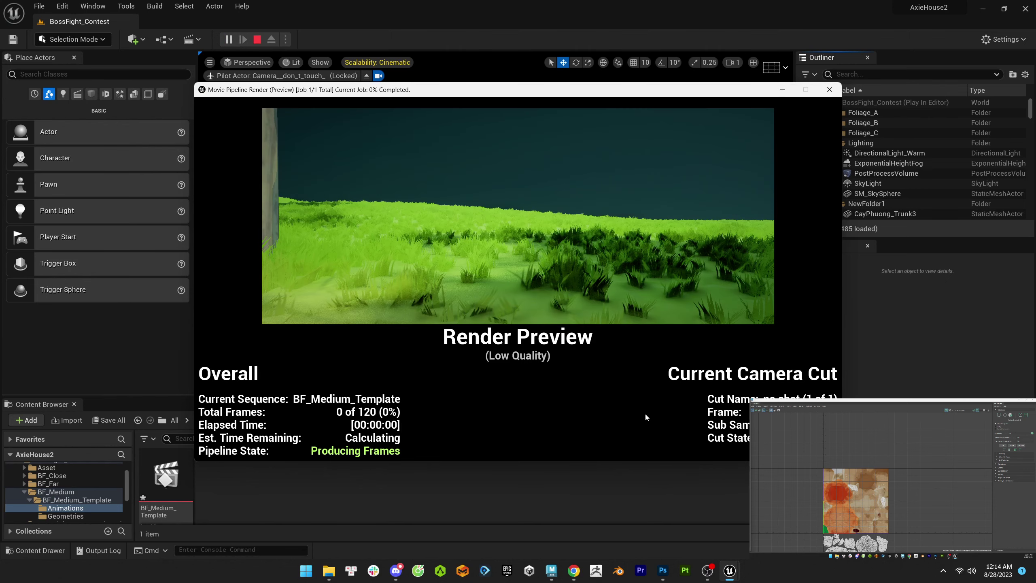
key(Escape)
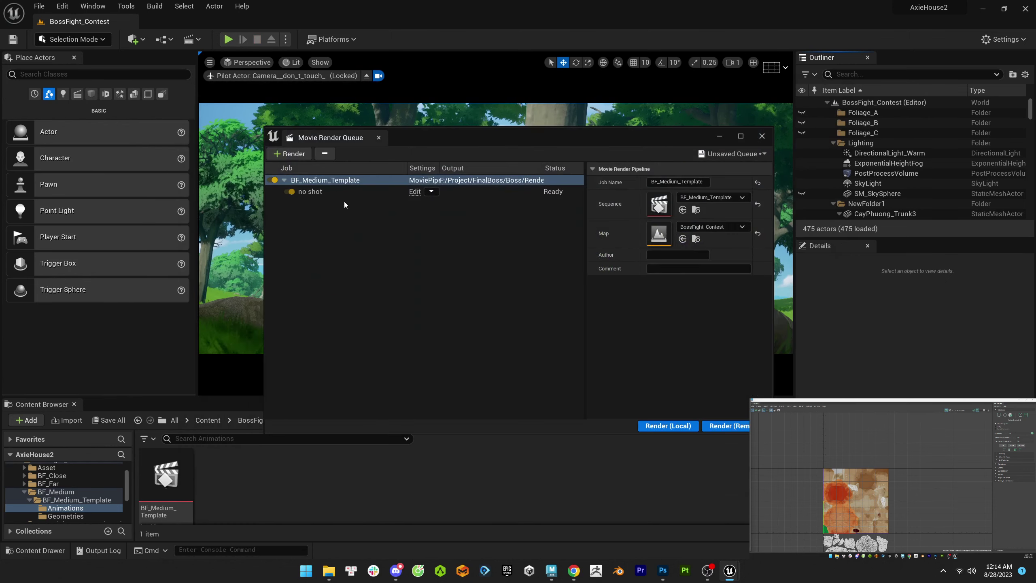
click(325, 153)
click(291, 154)
scroll(352, 257, down, 1)
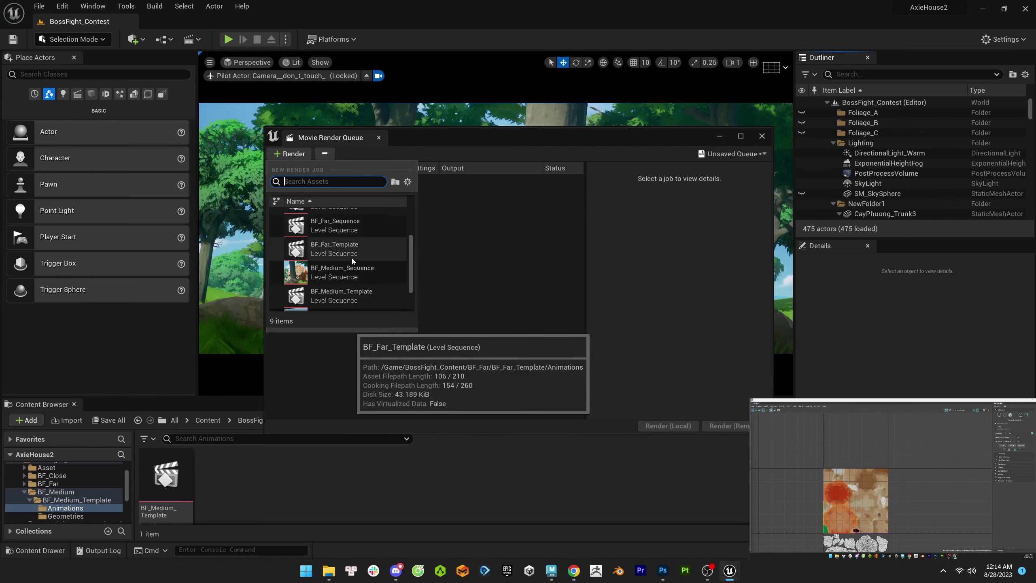
click(349, 270)
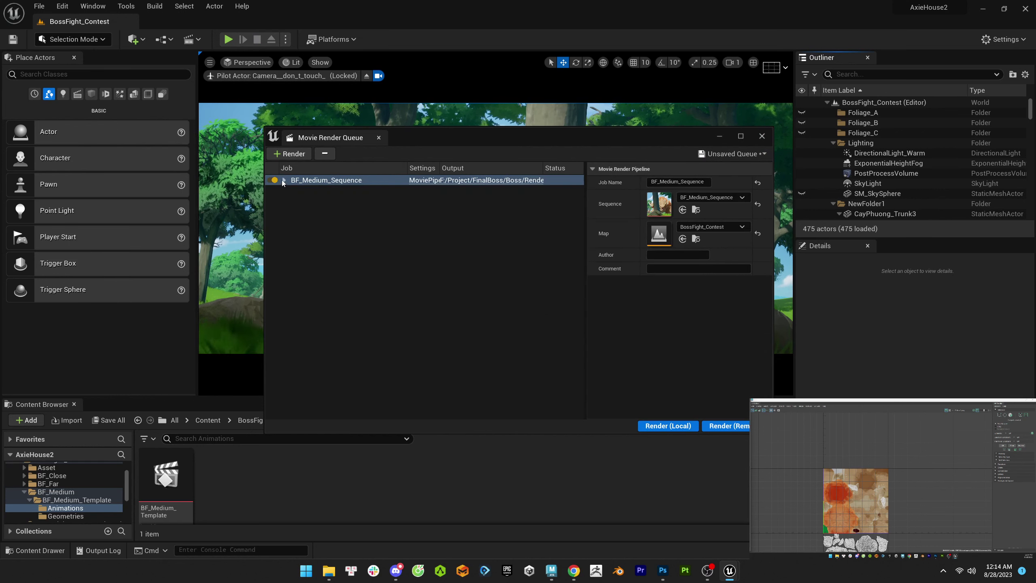
scroll(881, 171, down, 3)
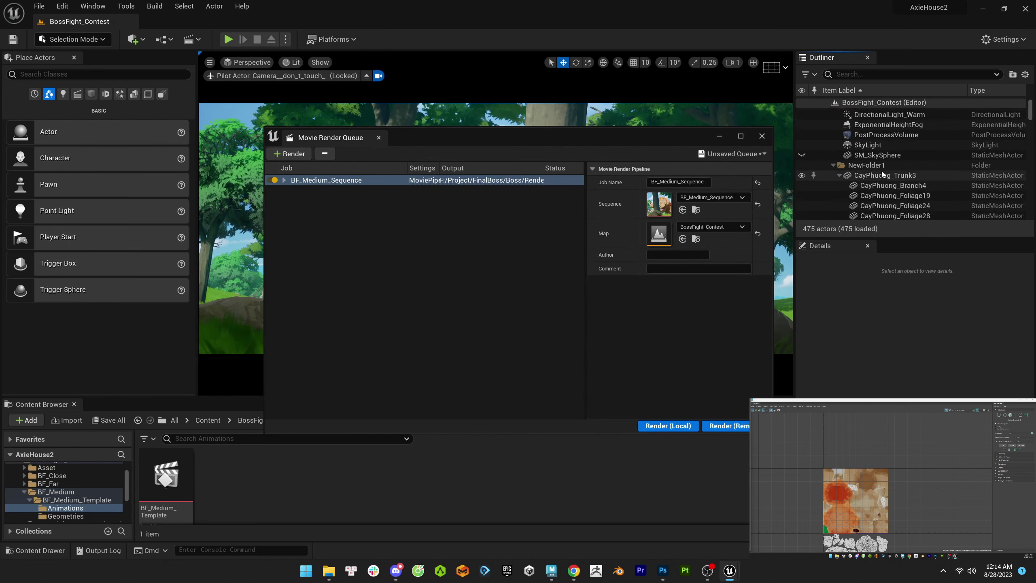
scroll(836, 147, up, 5)
click(836, 134)
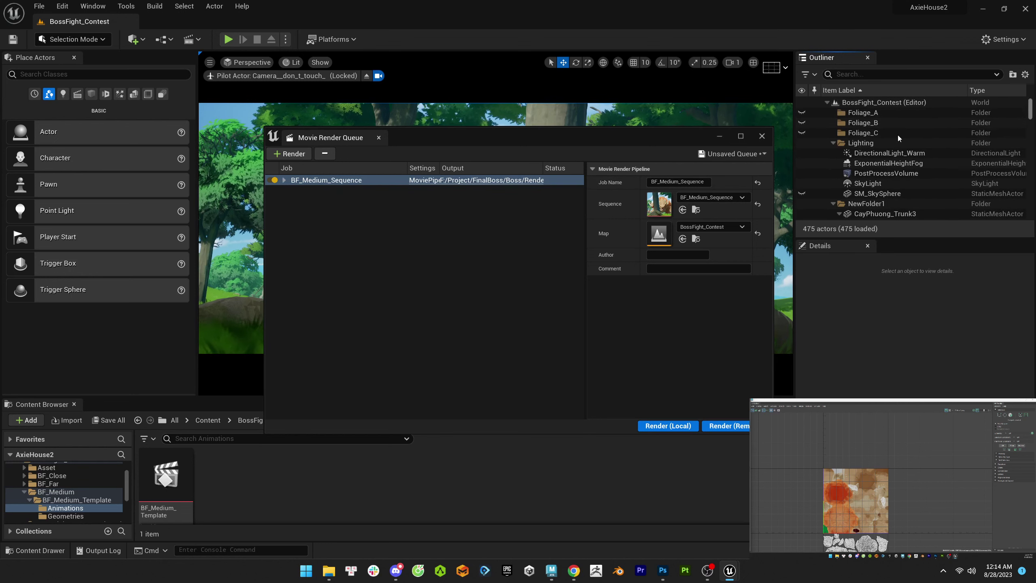
scroll(833, 204, down, 3)
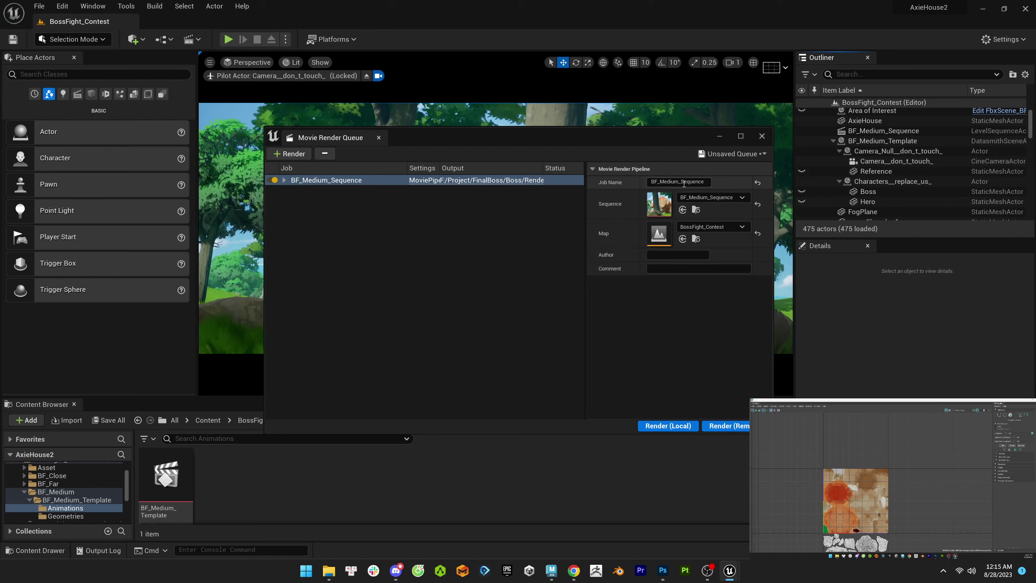
click(284, 180)
click(313, 192)
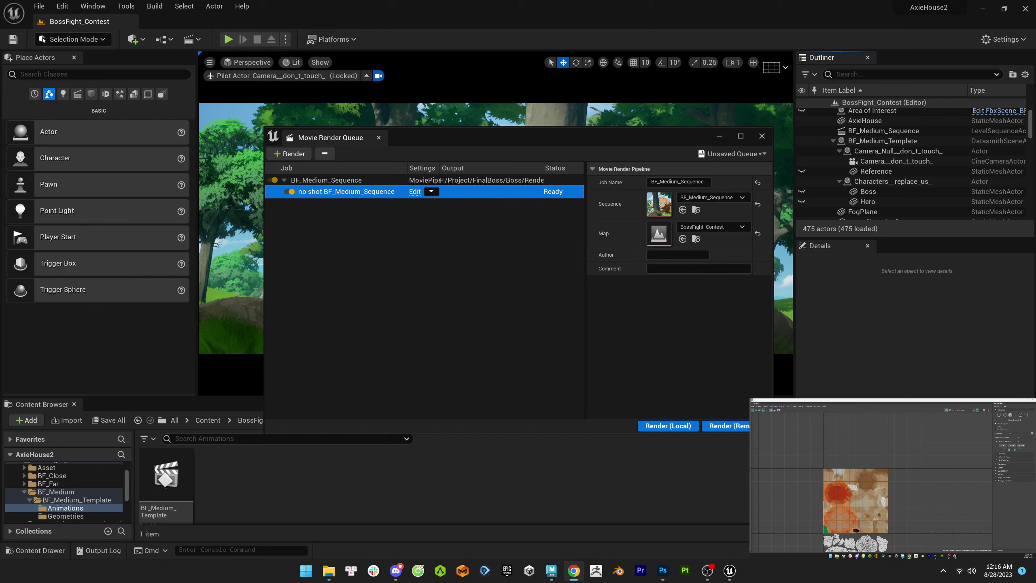
- Accept the BF_Medium_Sequence job settings, start a local render, then stop it with Esc
click(426, 180)
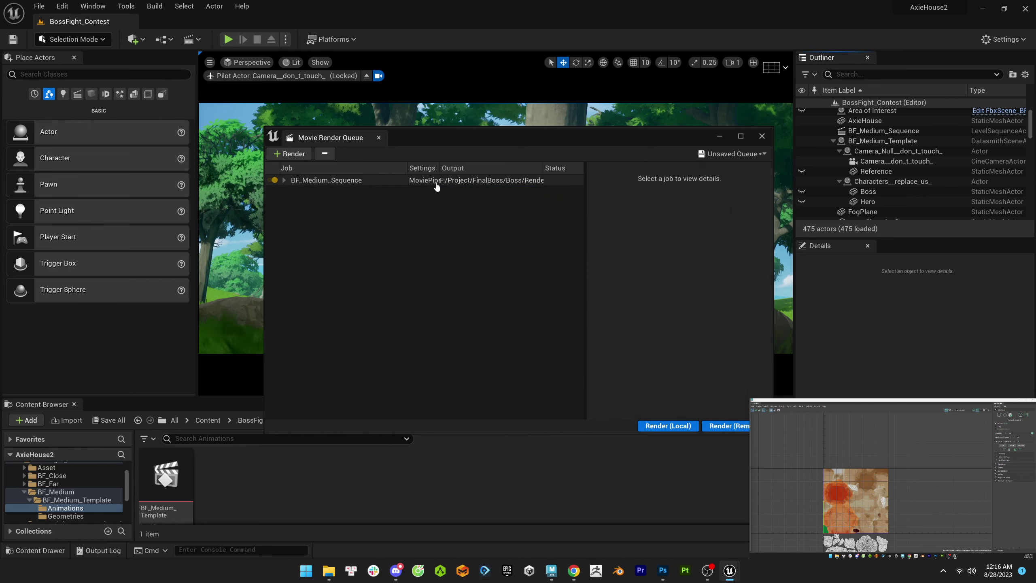
click(672, 431)
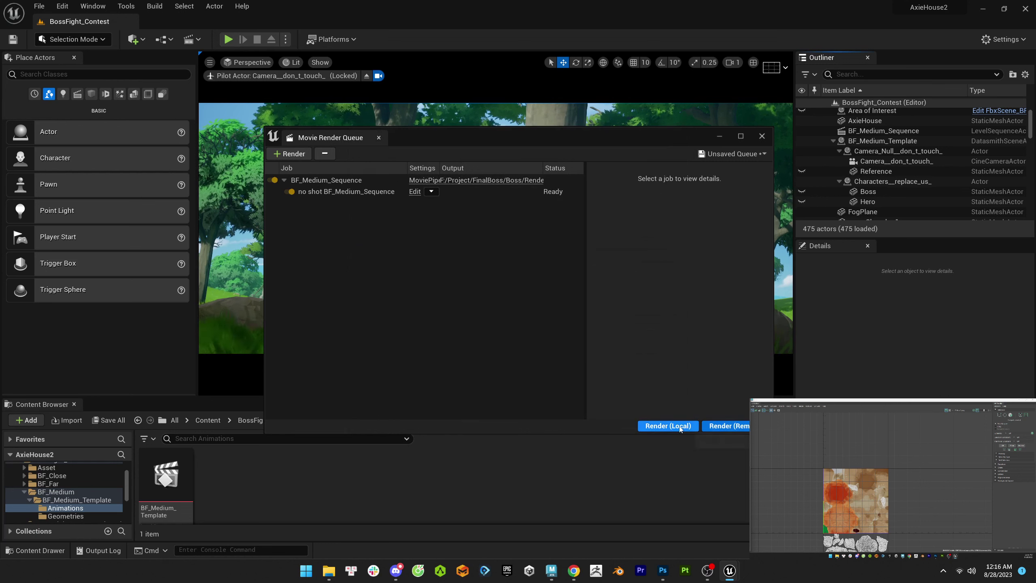
click(679, 426)
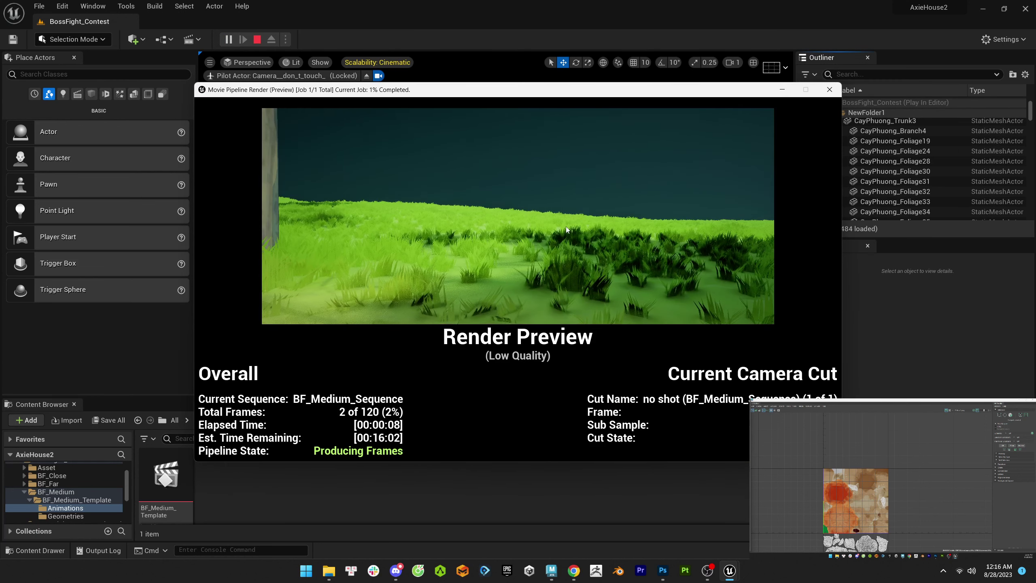
key(Escape)
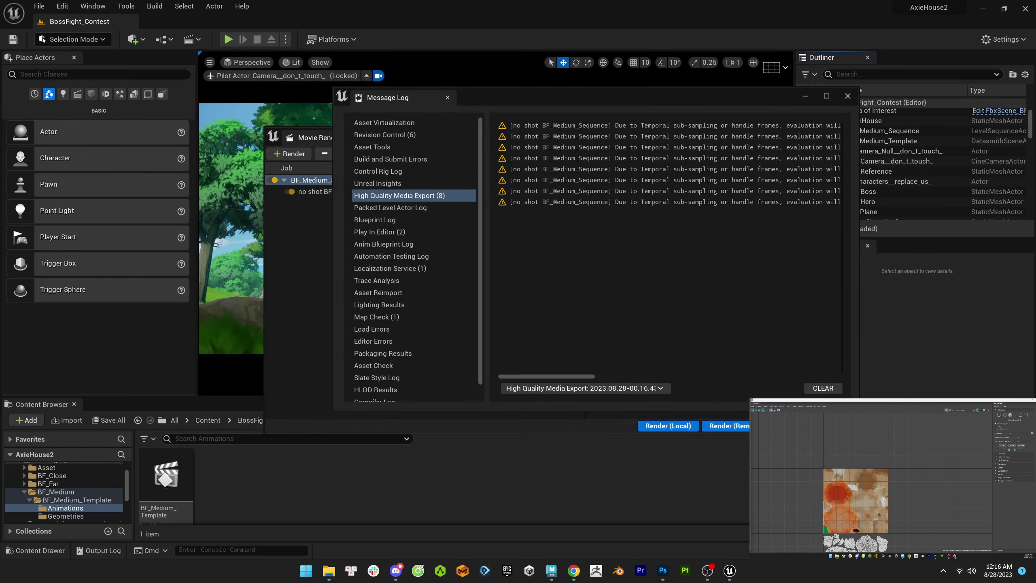
- Dismiss the export warnings Message Log and close the cinematics windows menu
click(848, 96)
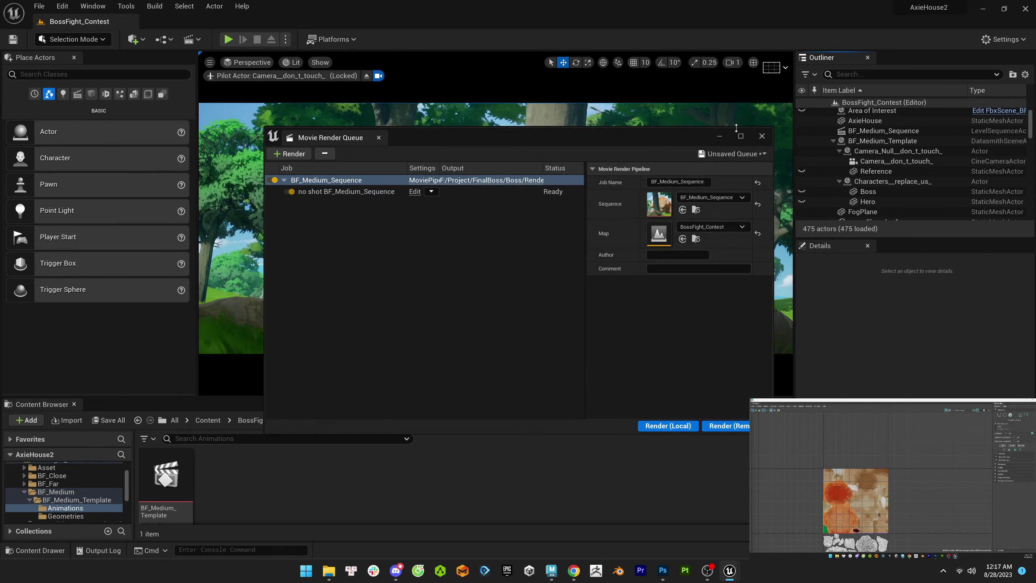
click(93, 6)
mouse_move(132, 36)
key(Escape)
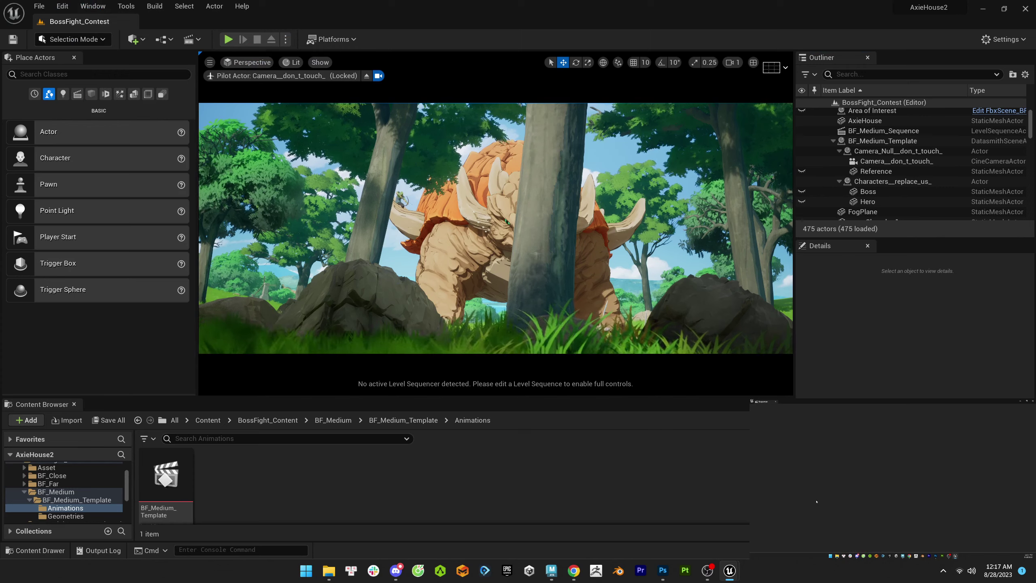
- Open BF_Medium_Sequence from the BF_Medium folder, collapse its tracks, step one frame, and close it
click(51, 492)
double_click(224, 476)
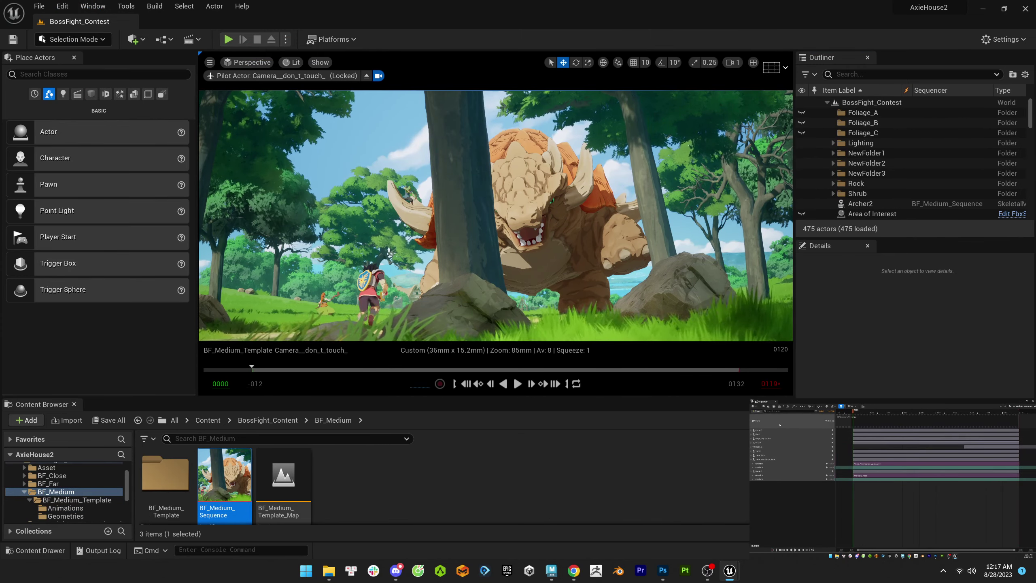
click(752, 460)
click(752, 459)
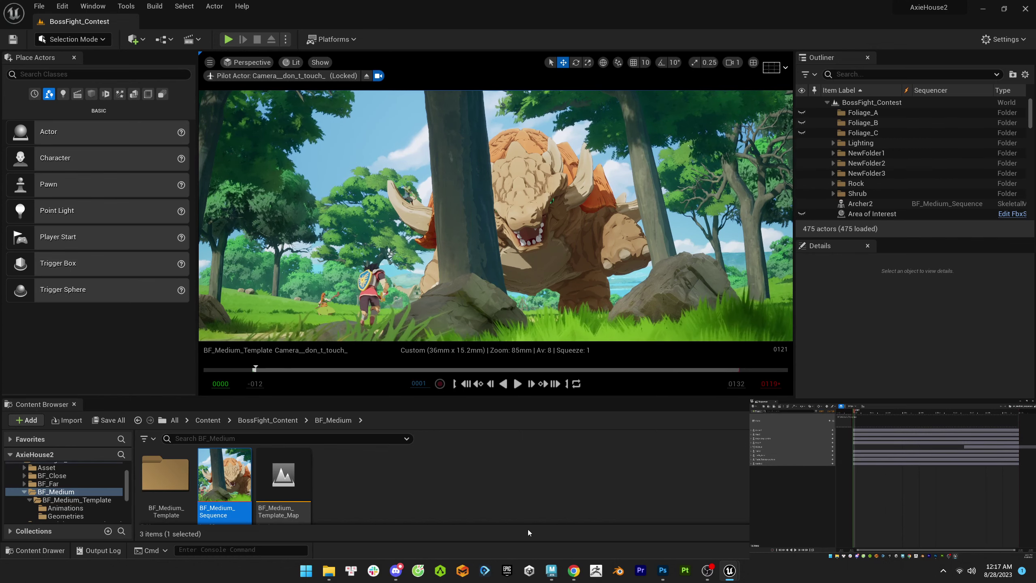
key(Right)
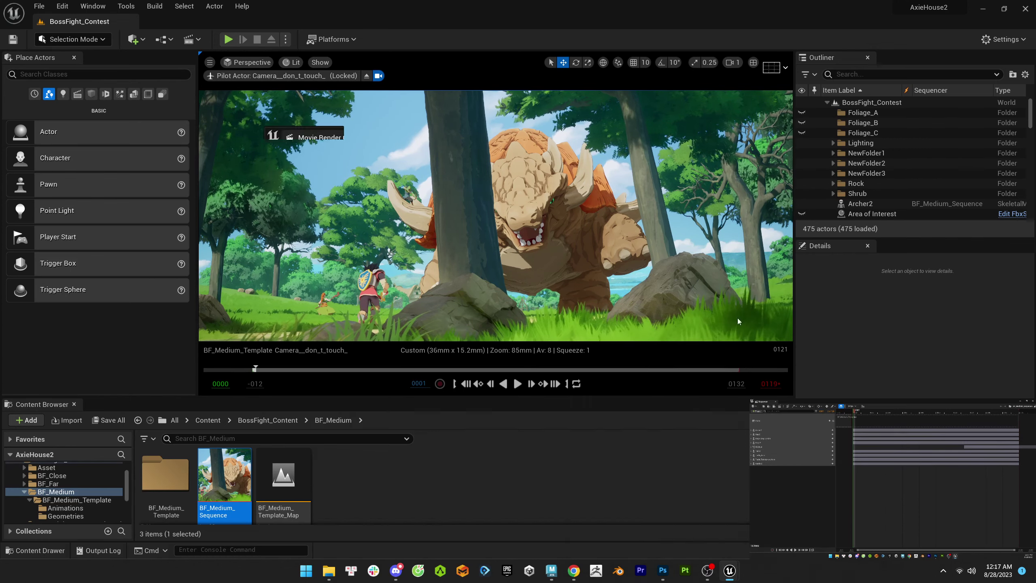
click(861, 485)
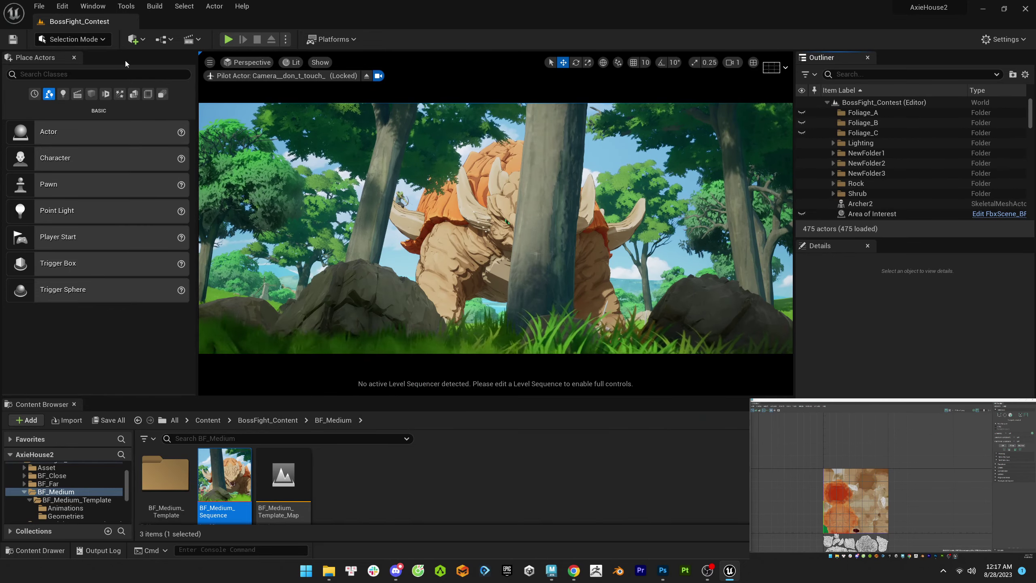
- Reopen BF_Medium_Sequence, add a Camera track, and move the playhead to frame 0121
double_click(220, 474)
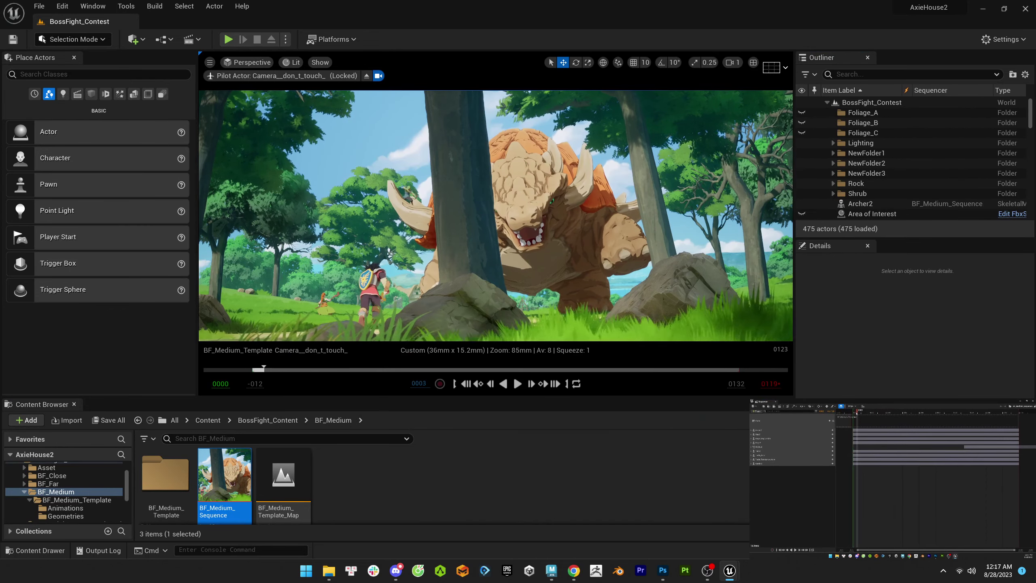
click(757, 411)
click(816, 456)
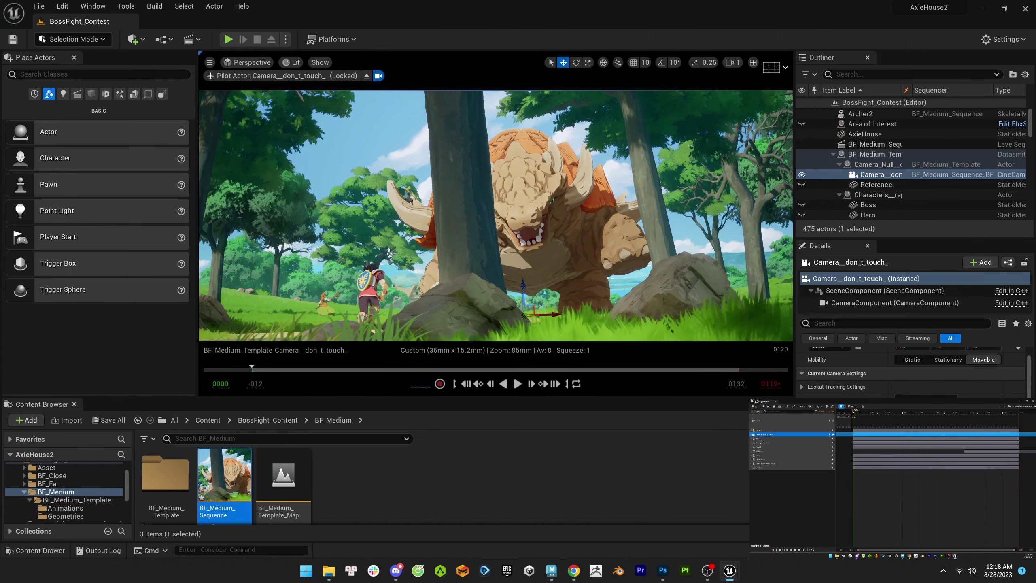
click(247, 61)
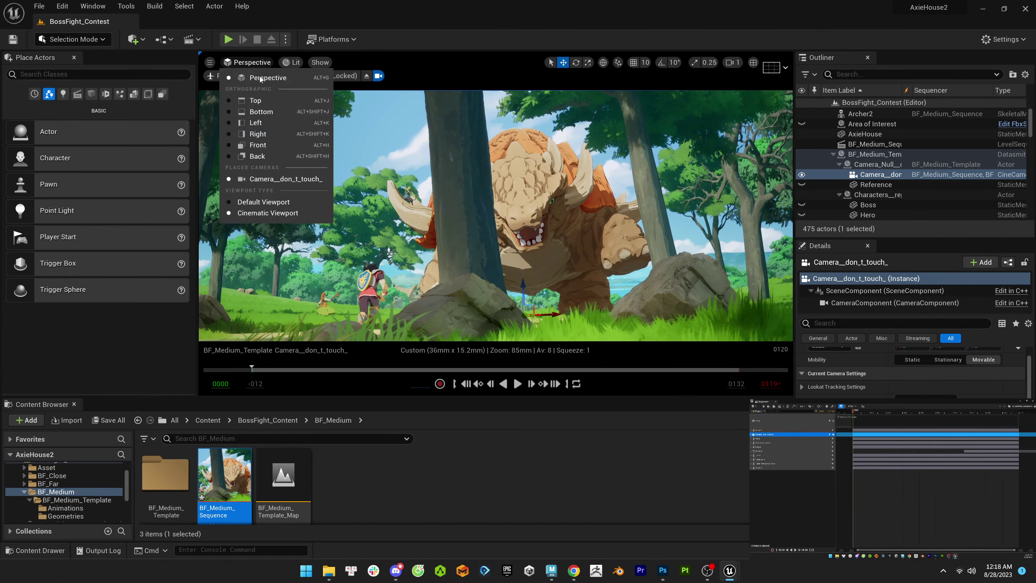
click(254, 368)
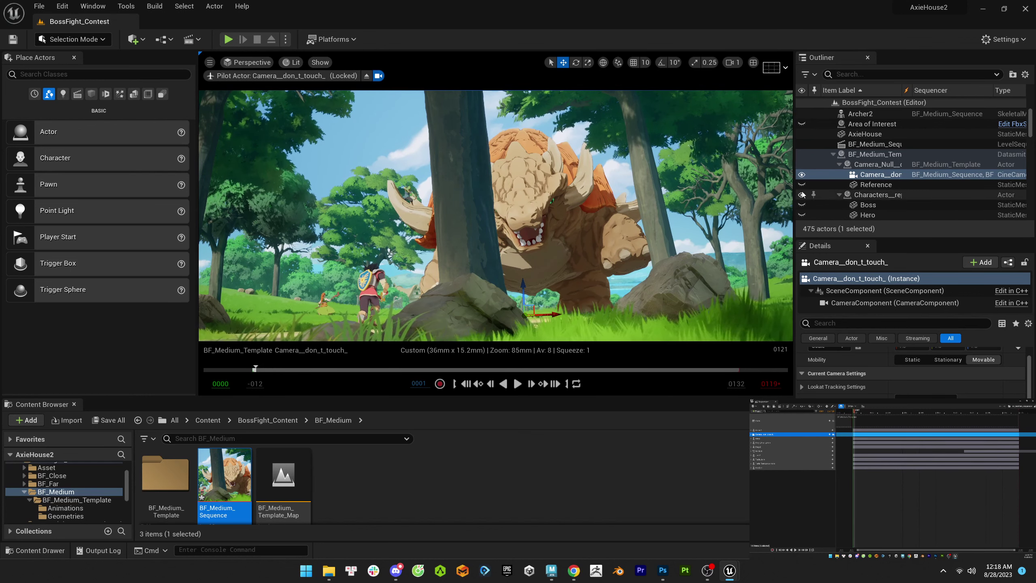
- Expand and begin renaming the camera track, then quit the editor with Alt+F4
click(754, 434)
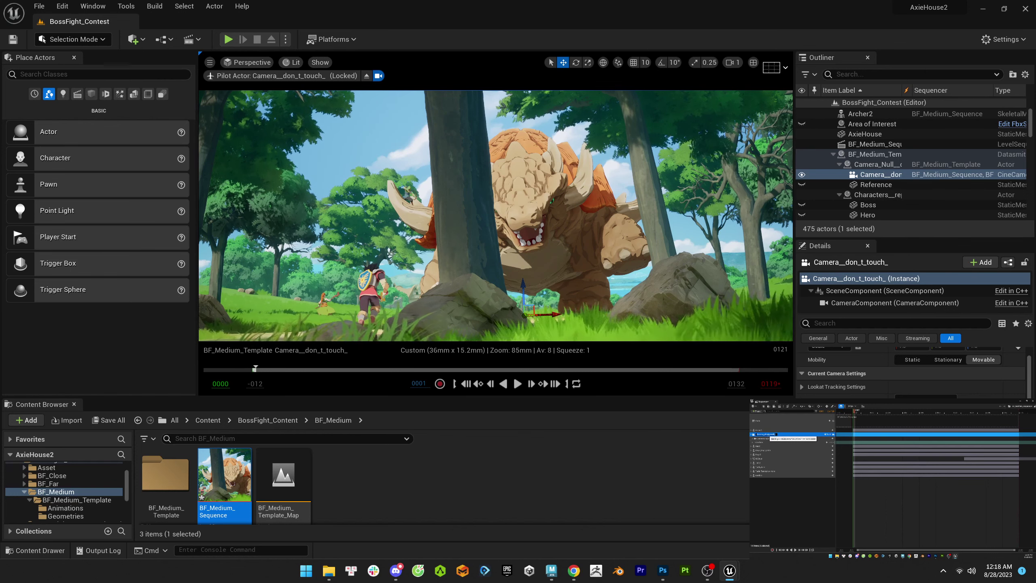
double_click(763, 435)
key(alt+F4)
- Discard unsaved changes, relaunch AxieHouse2 from the Launcher Library, and reload BossFight_Contest with BF_Medium_Sequence
click(597, 397)
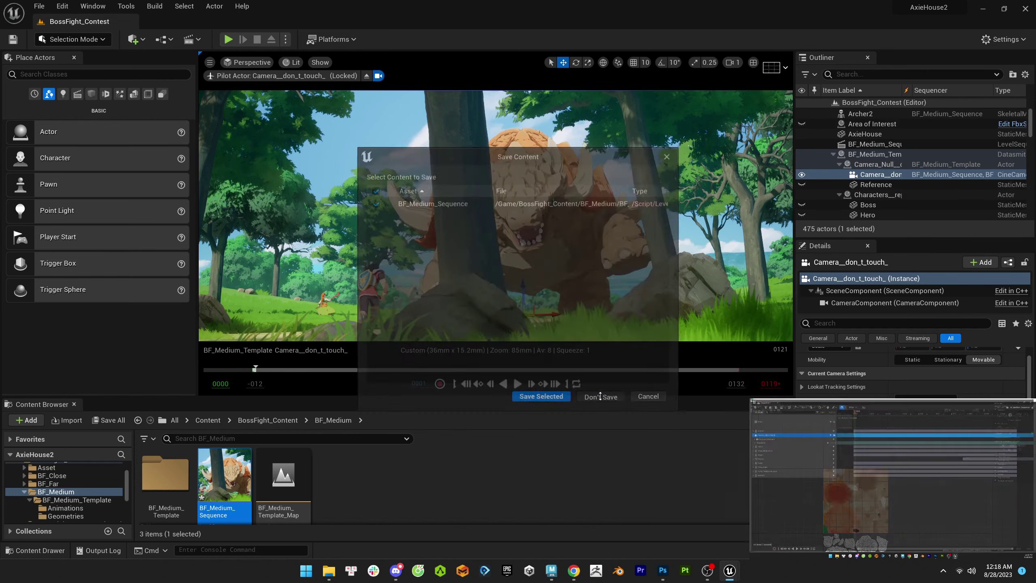
click(517, 571)
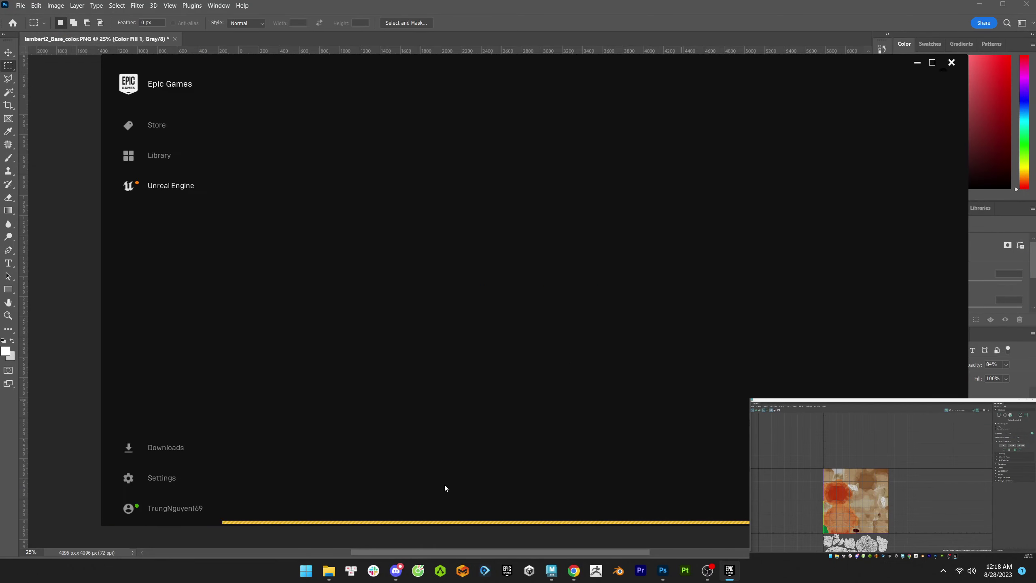
click(415, 84)
double_click(276, 347)
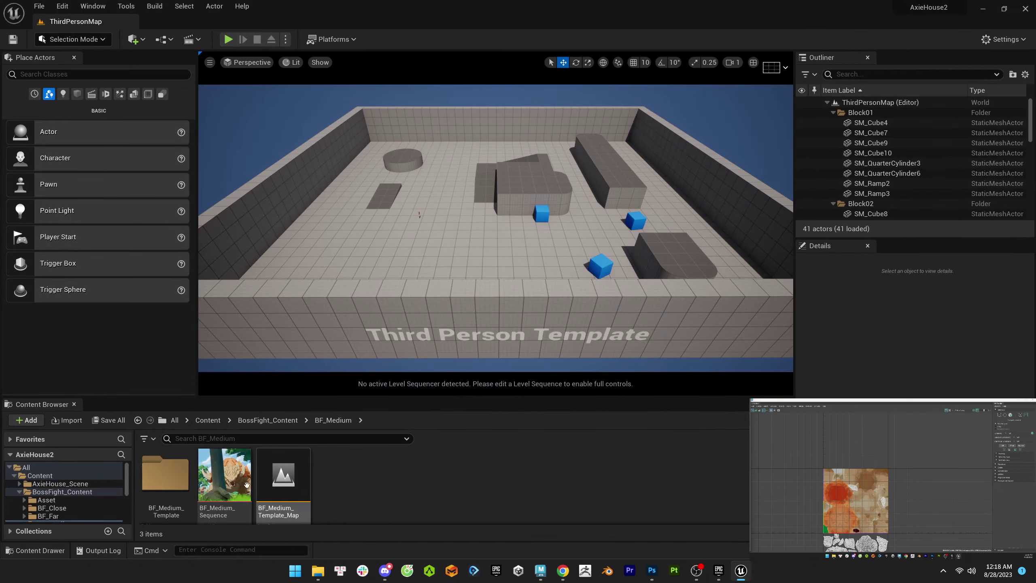
click(39, 6)
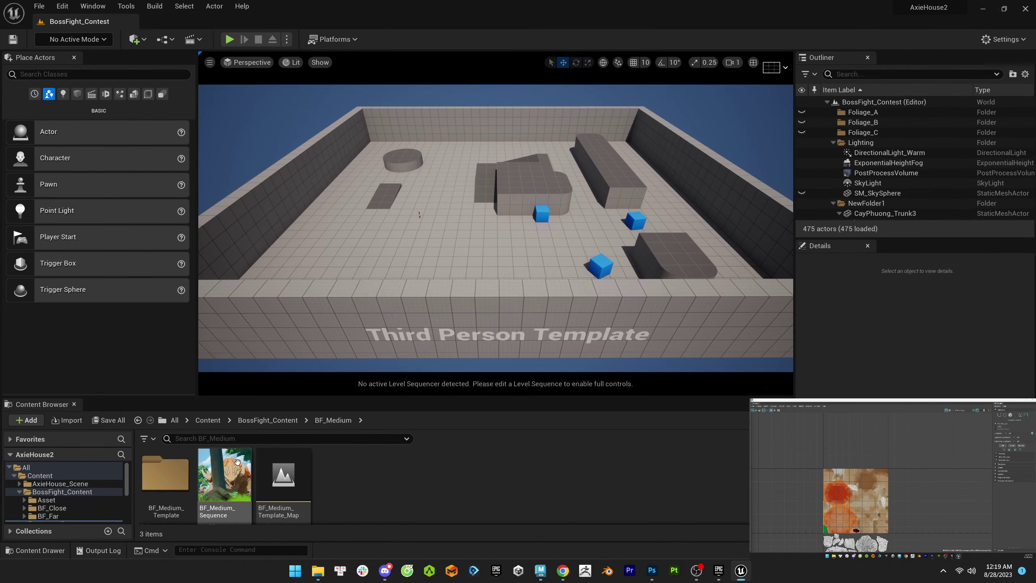
double_click(224, 475)
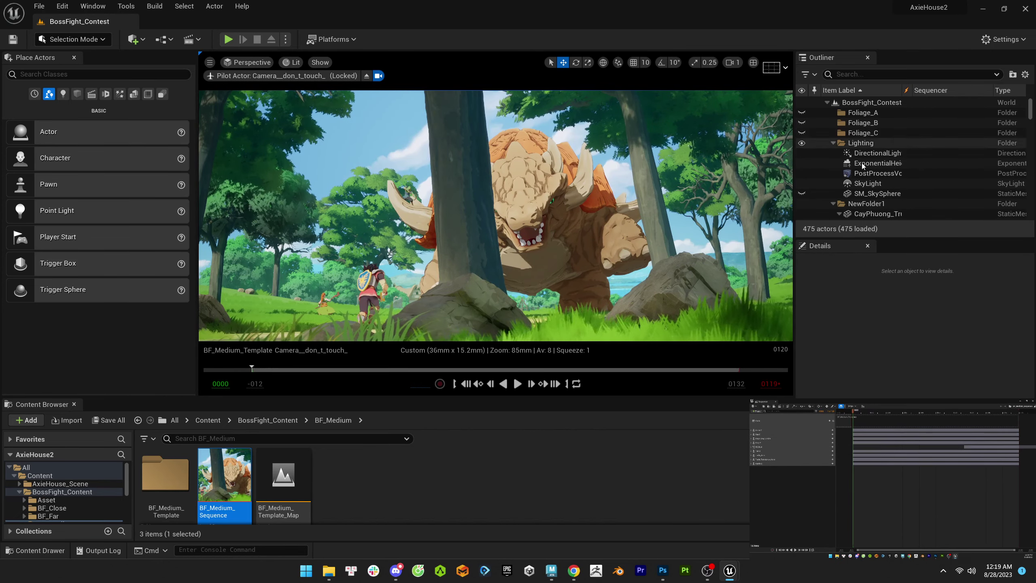
- Select the BF_Medium_Template actor and then the scene camera in the Outliner
scroll(845, 147, down, 3)
scroll(846, 147, down, 5)
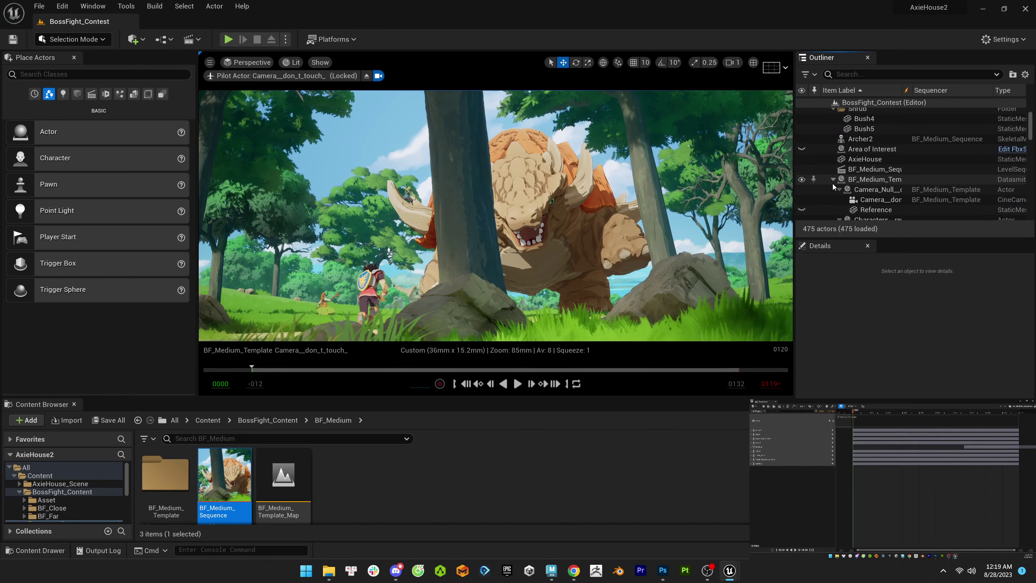
click(867, 180)
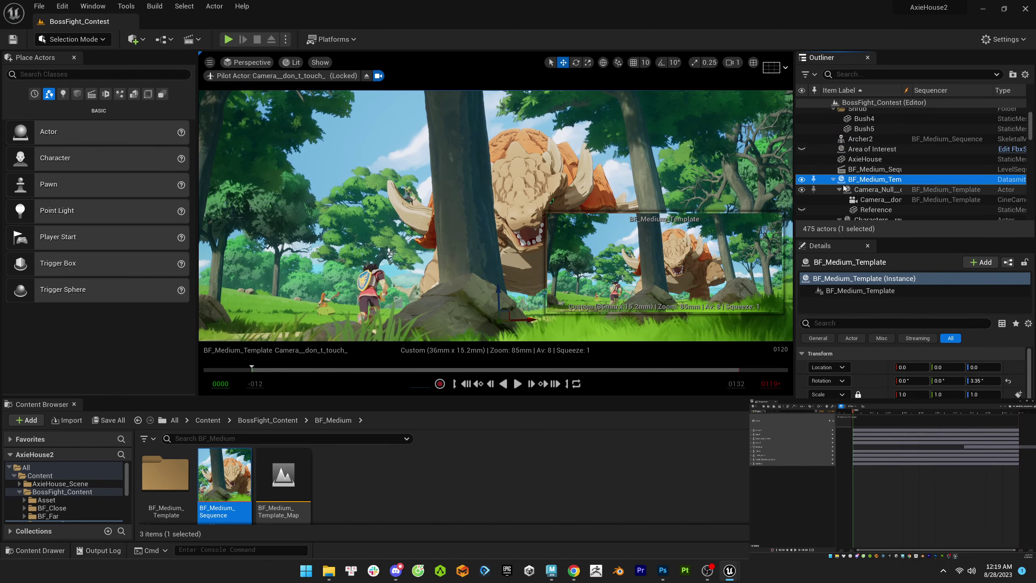
click(879, 200)
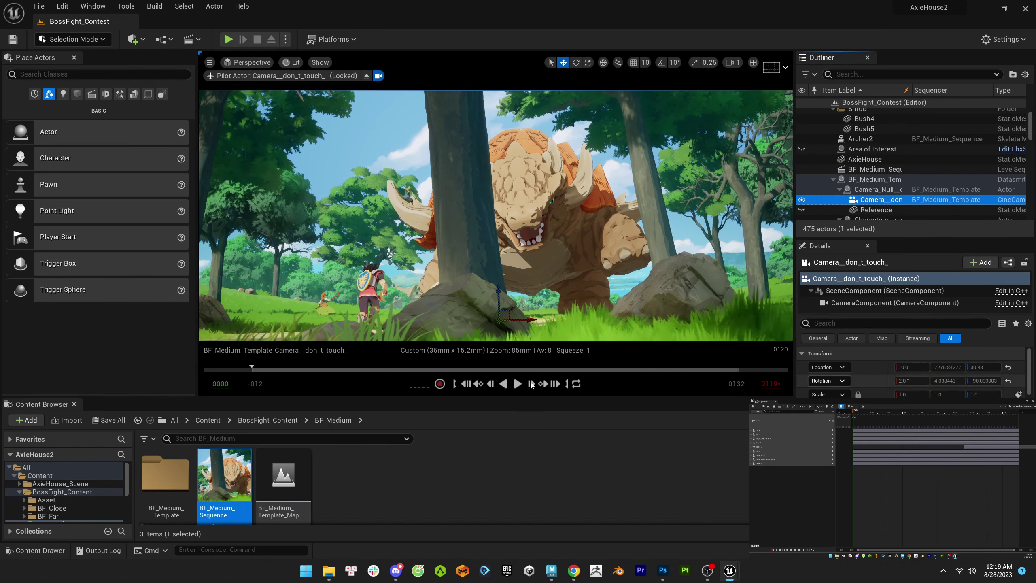
- Drag the BF_Medium_Template sequence from BF_Medium_Template > Animations into Sequencer and open the section's properties
scroll(25, 514, down, 1)
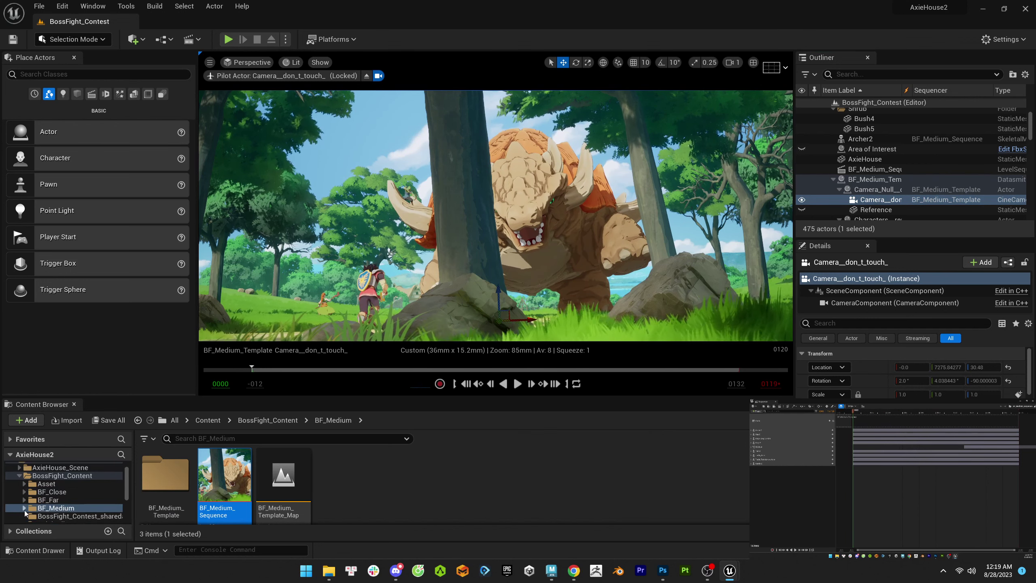
double_click(165, 473)
double_click(171, 476)
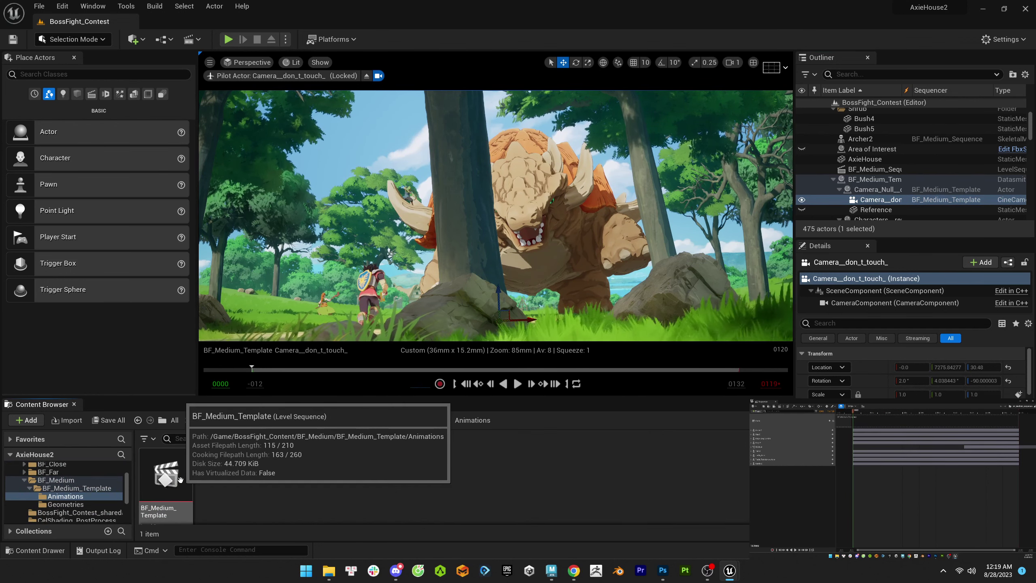
drag(180, 480, 854, 422)
right_click(865, 423)
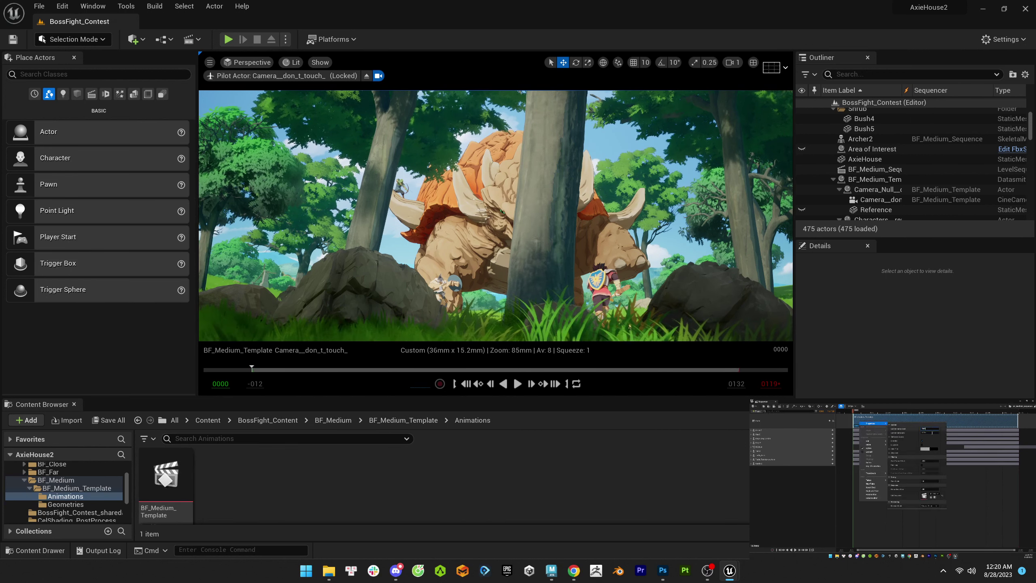
- Open Movie Render Queue from the cinematics windows and add a BF_Medium_Sequence render job
click(92, 6)
mouse_move(126, 34)
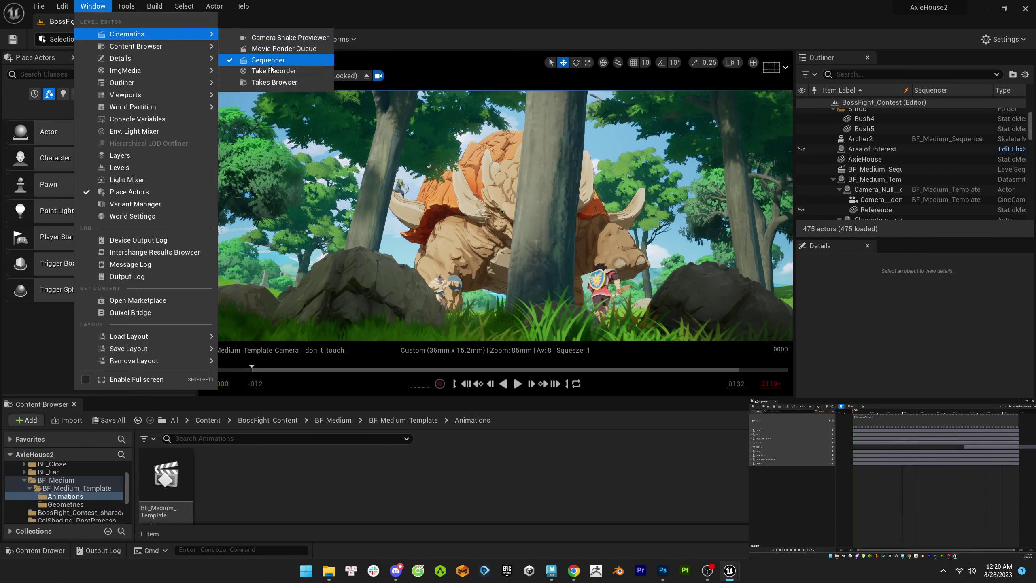
click(284, 48)
click(289, 153)
click(321, 262)
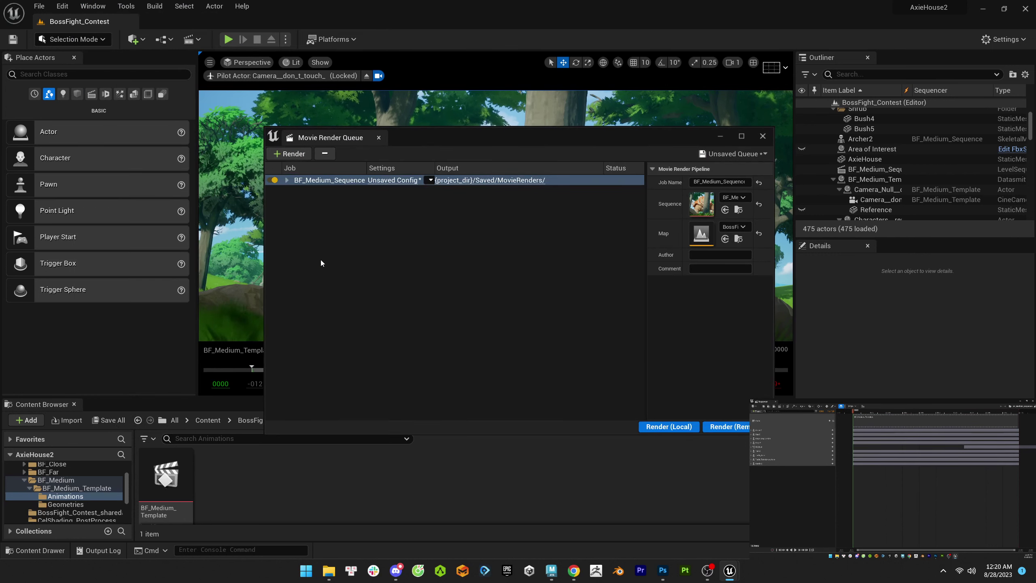
- Load the MoviePipelinePrimaryConfig_Bossfight preset, review exr and output settings, accept, then start and cancel a local render
click(382, 180)
click(620, 143)
click(538, 251)
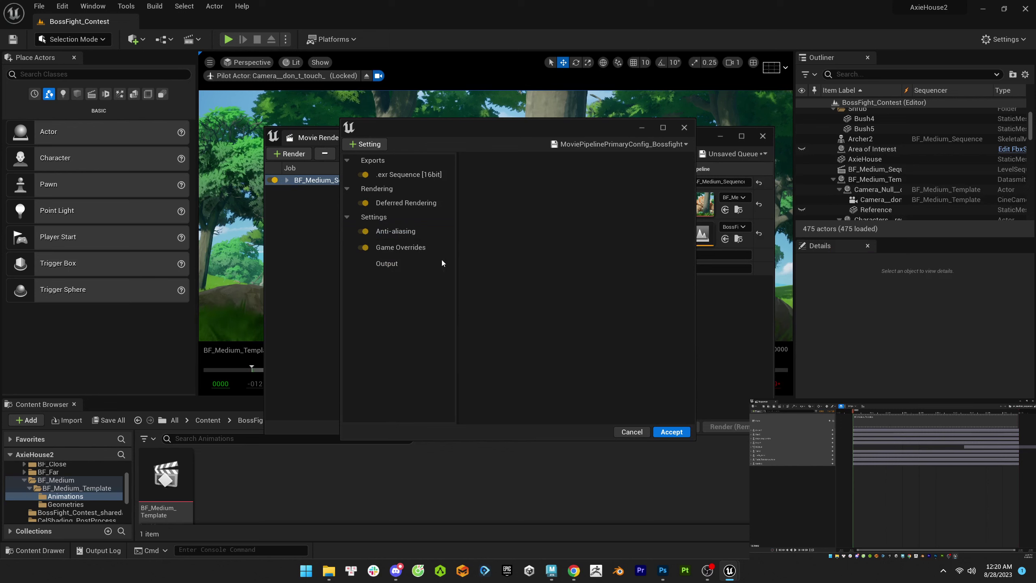
click(416, 175)
click(398, 263)
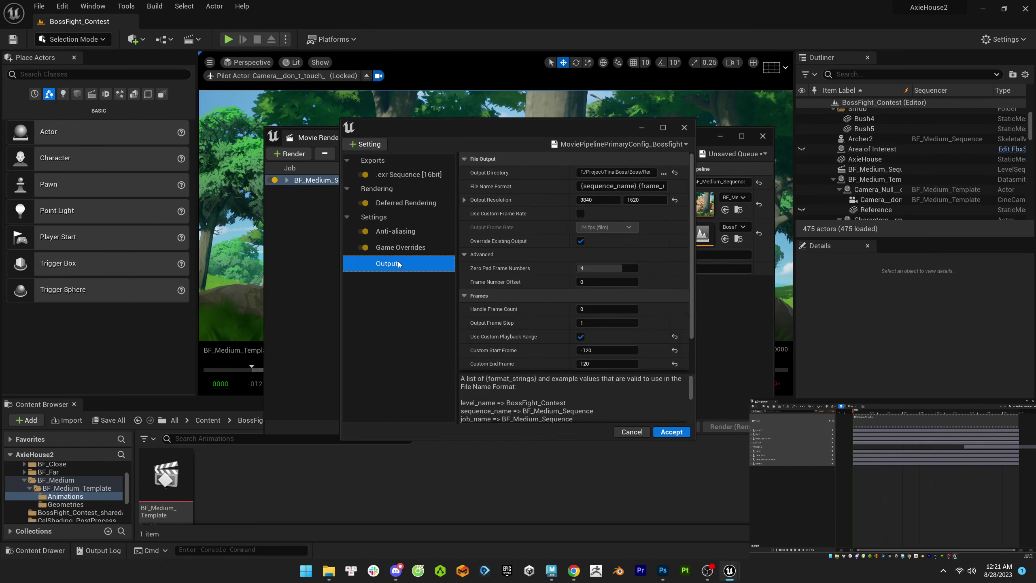
click(672, 432)
click(669, 426)
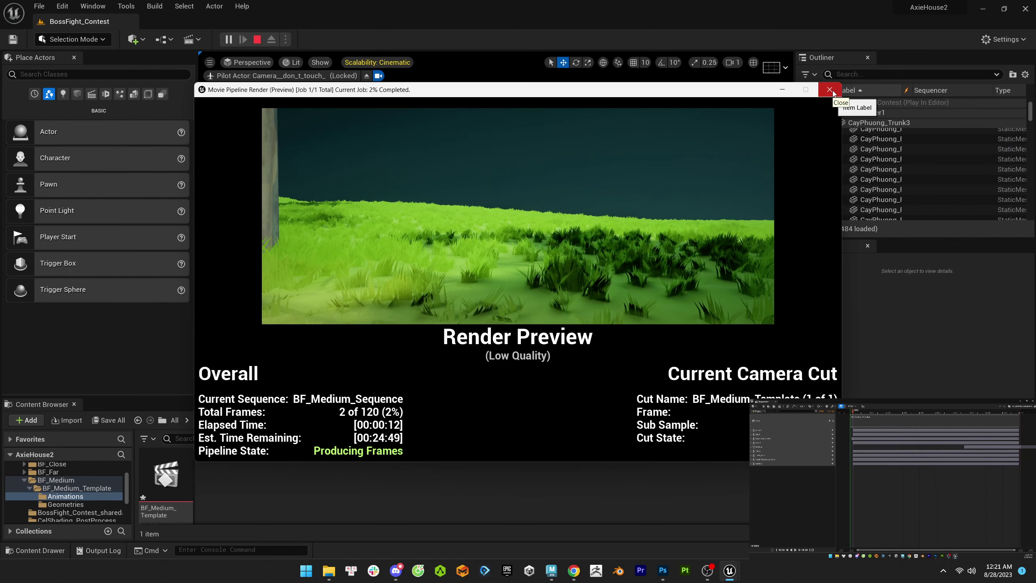
key(Escape)
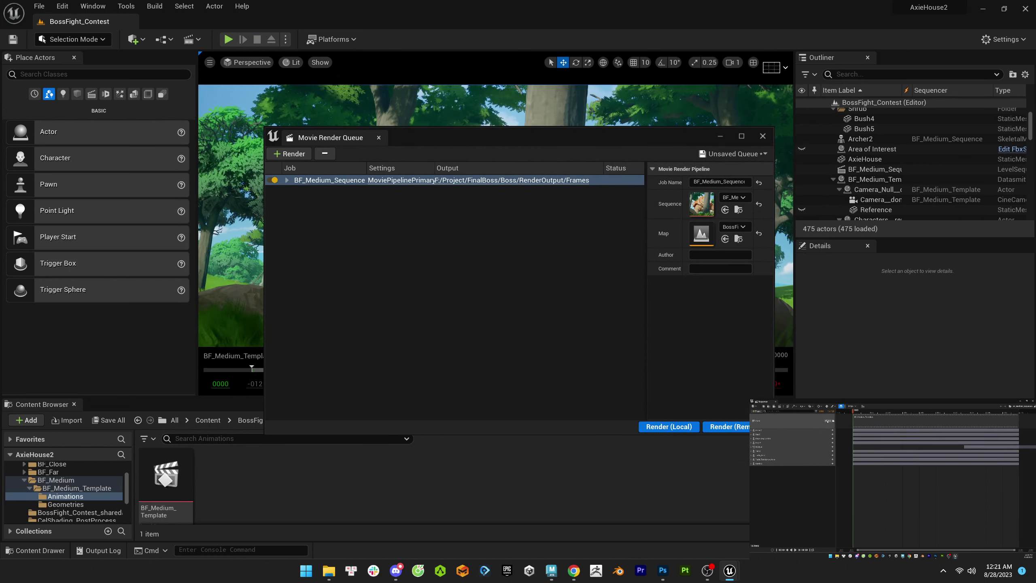
- Check the top sequencer track's sequence list, remove the render job, and move the queue window lower
click(800, 423)
click(828, 423)
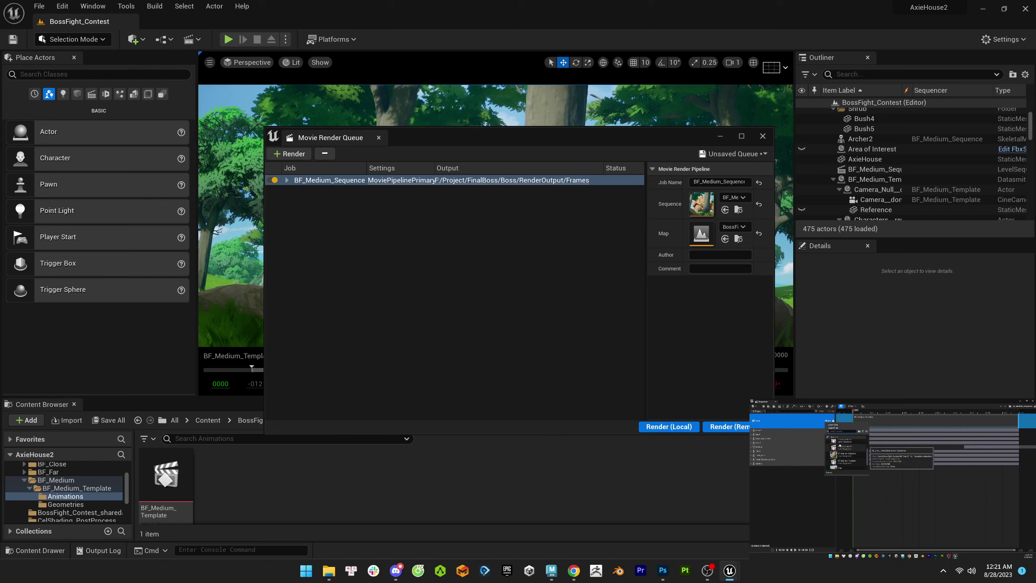
click(833, 439)
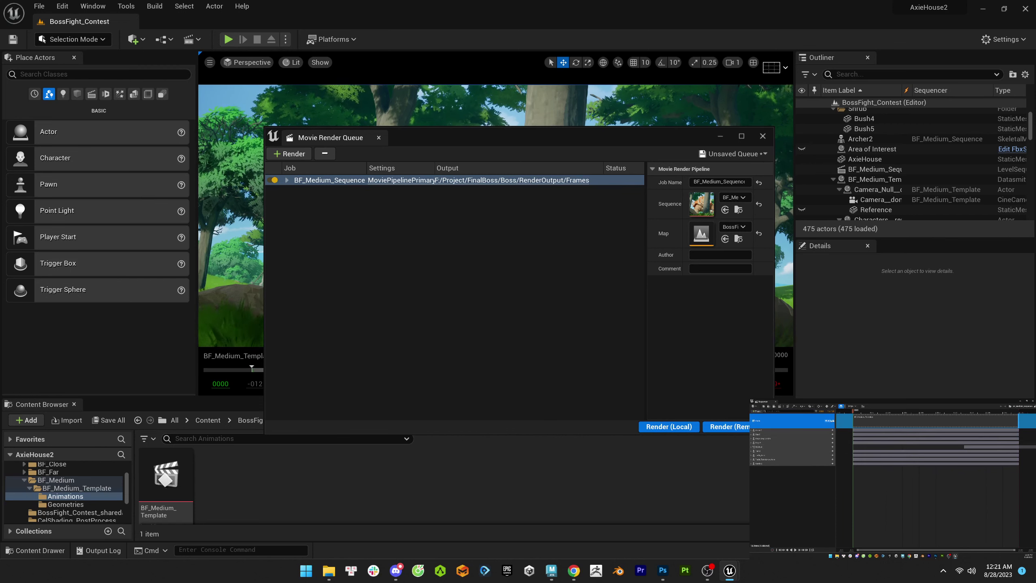
click(815, 421)
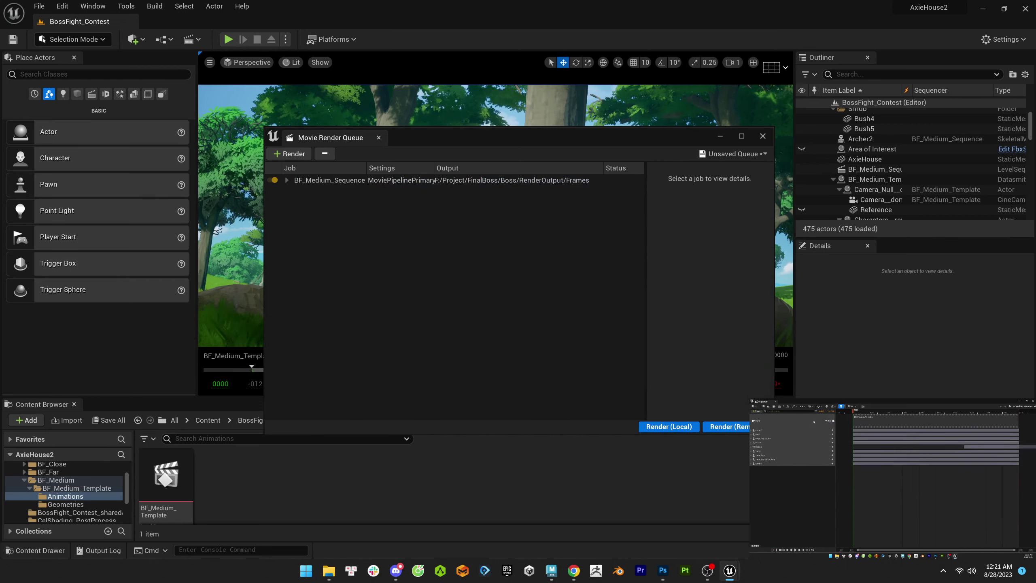
click(800, 421)
click(248, 62)
click(286, 201)
drag(440, 146, 356, 412)
click(875, 179)
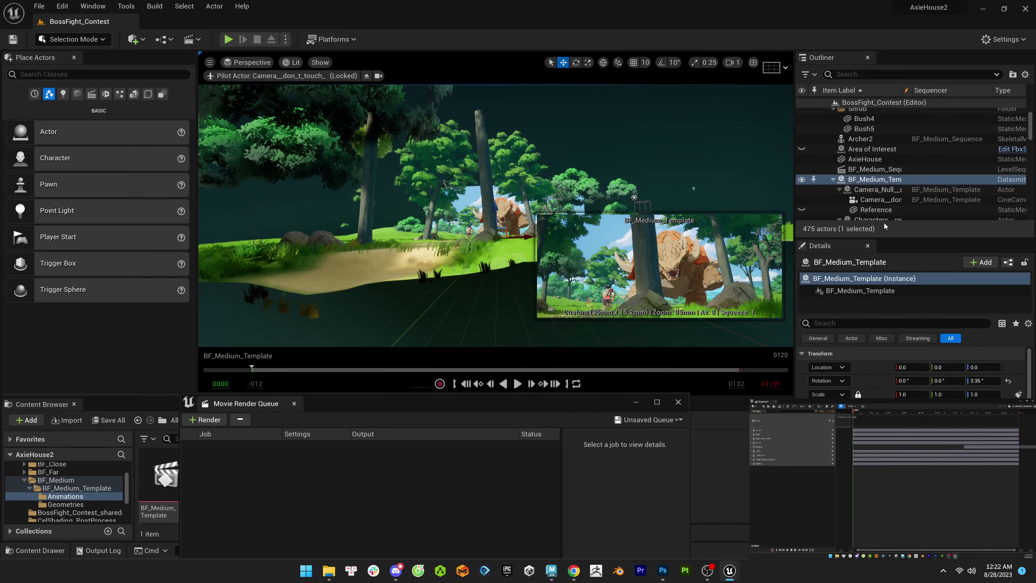
- Check the sequencer track options and try Save Asset As on the sequence, then cancel
click(247, 62)
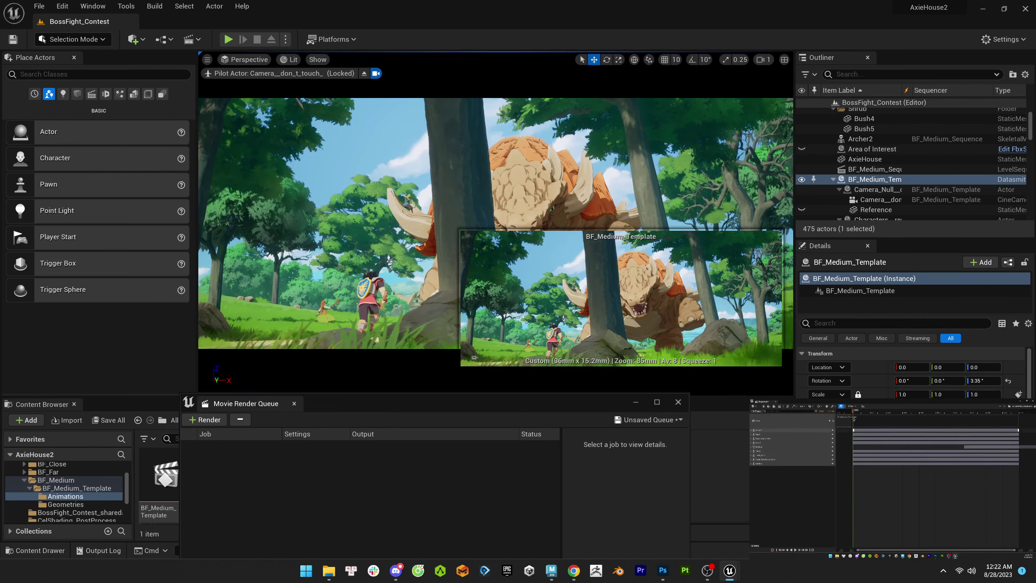
right_click(852, 421)
key(Escape)
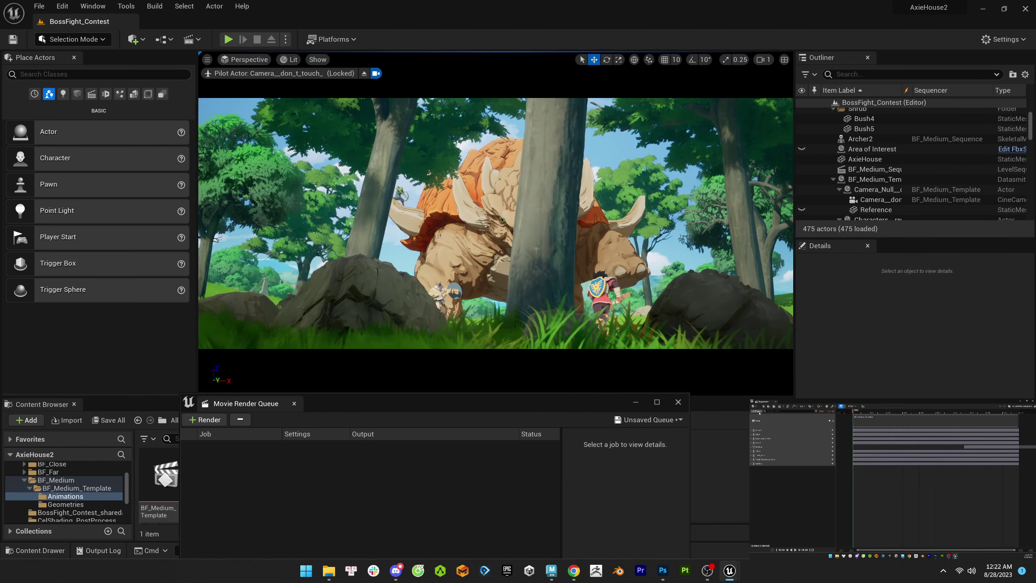
click(830, 420)
click(839, 425)
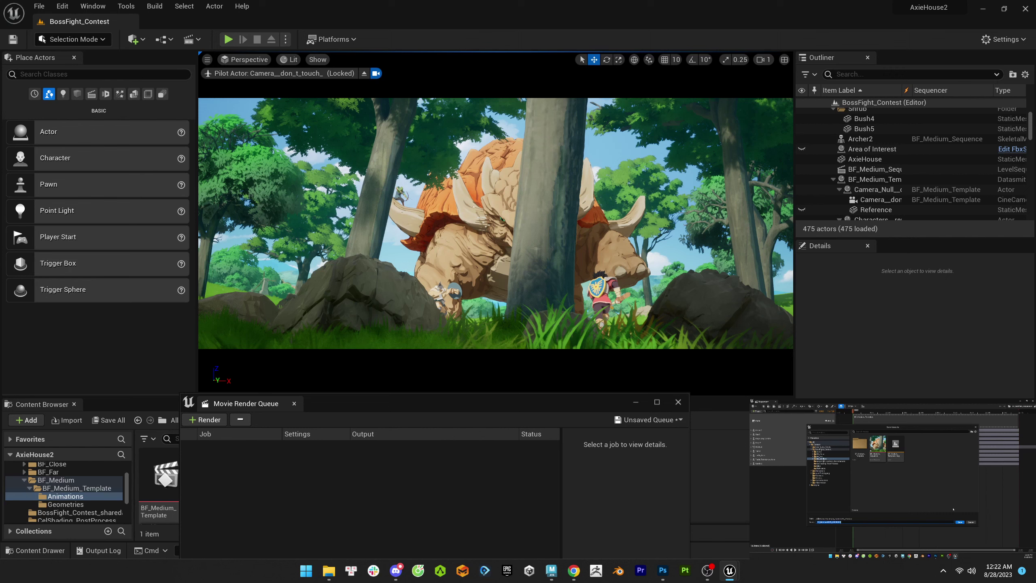
click(962, 524)
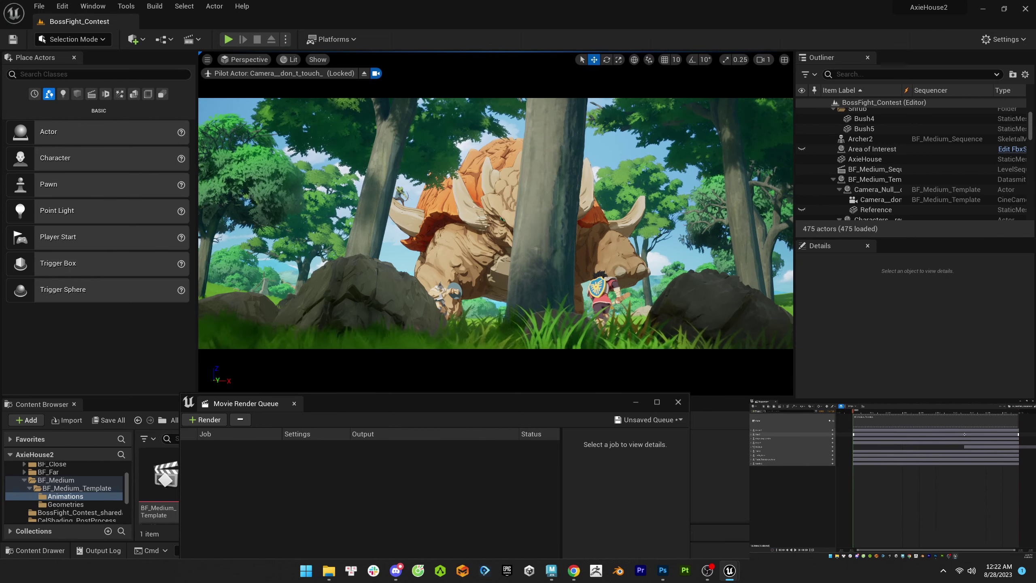
- Select the locked camera, top track, and BF_Medium_Template shot section, checking their context menus
right_click(876, 420)
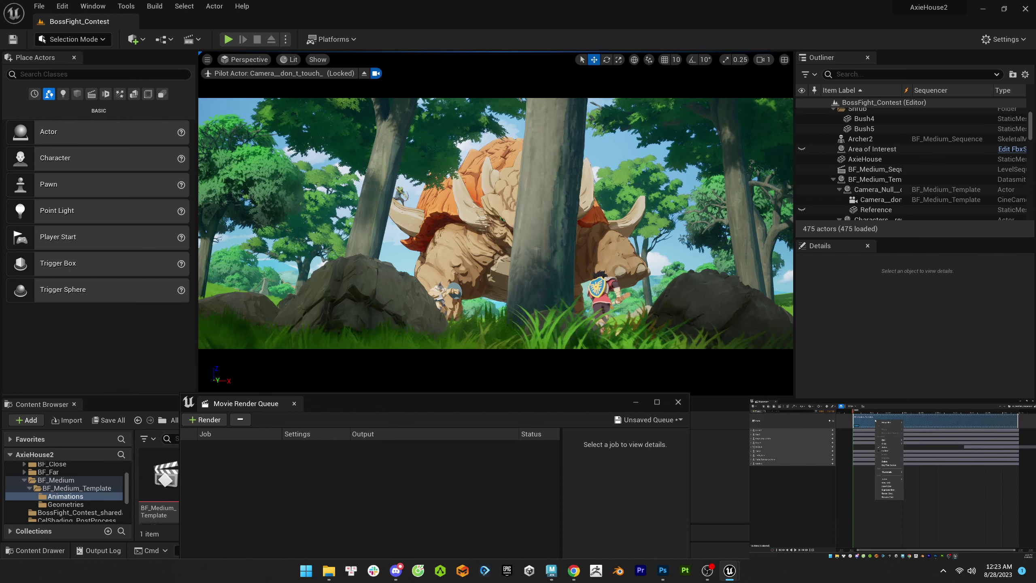
click(881, 498)
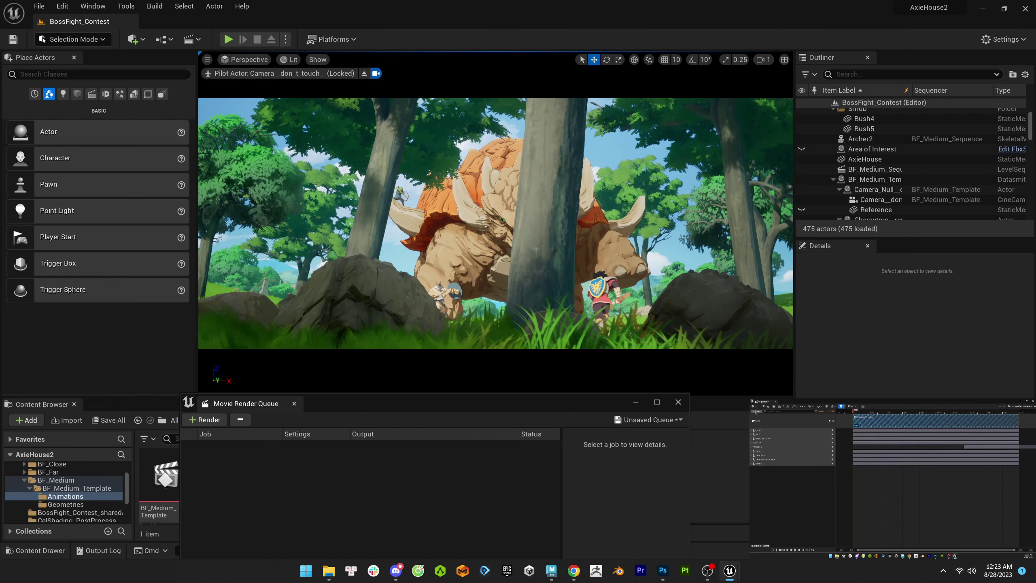
click(775, 435)
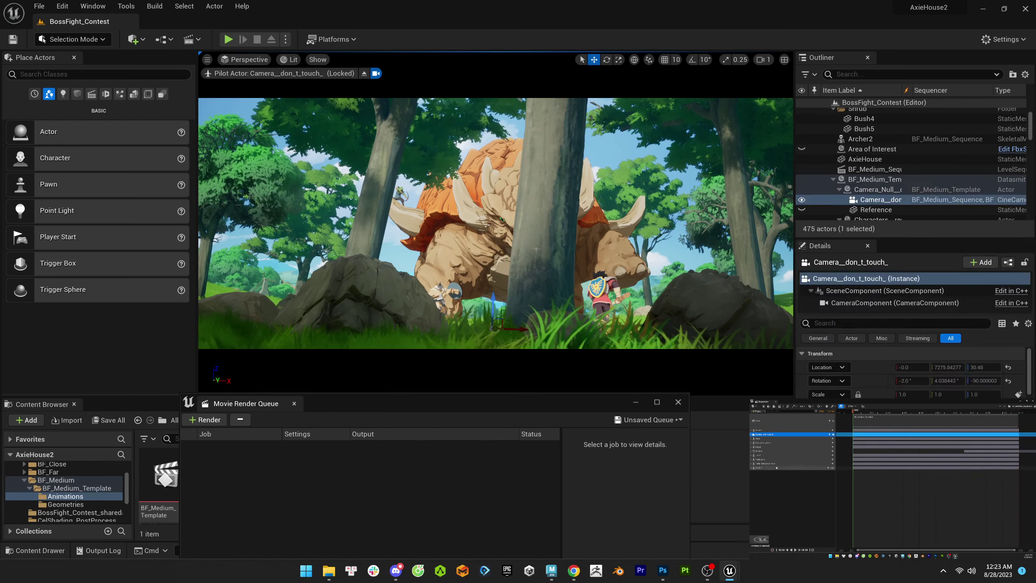
click(774, 422)
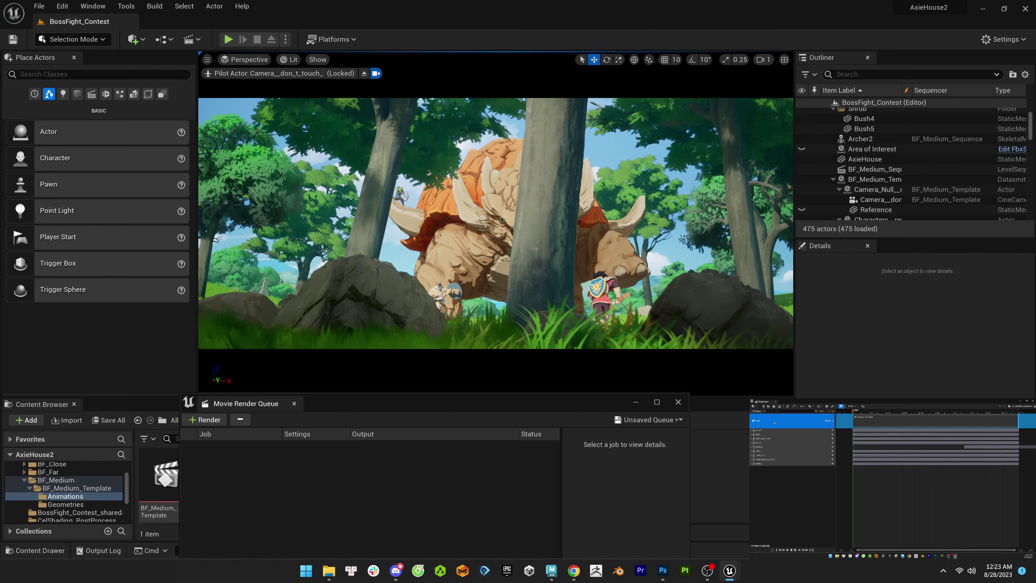
click(929, 424)
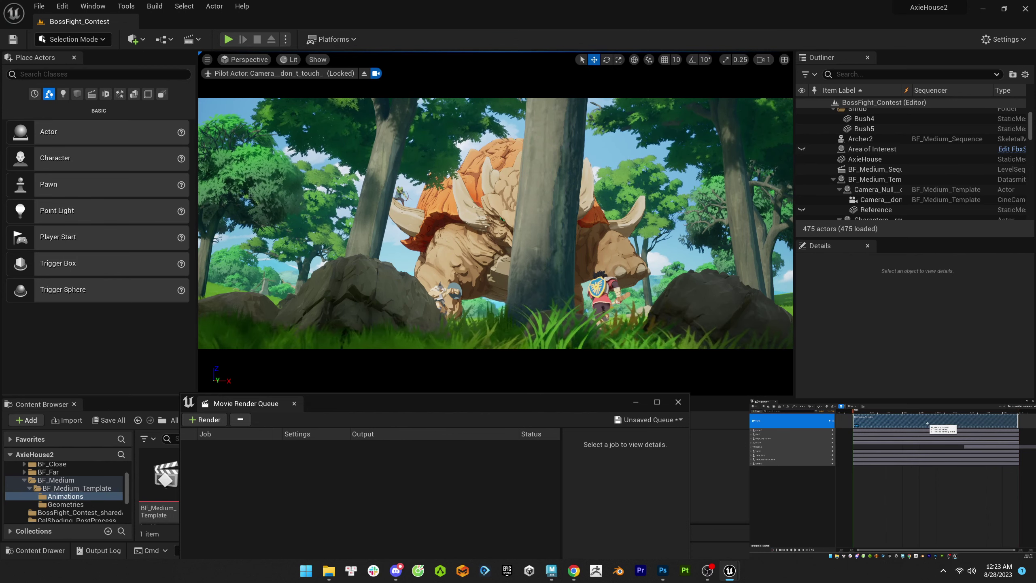
right_click(928, 424)
mouse_move(935, 427)
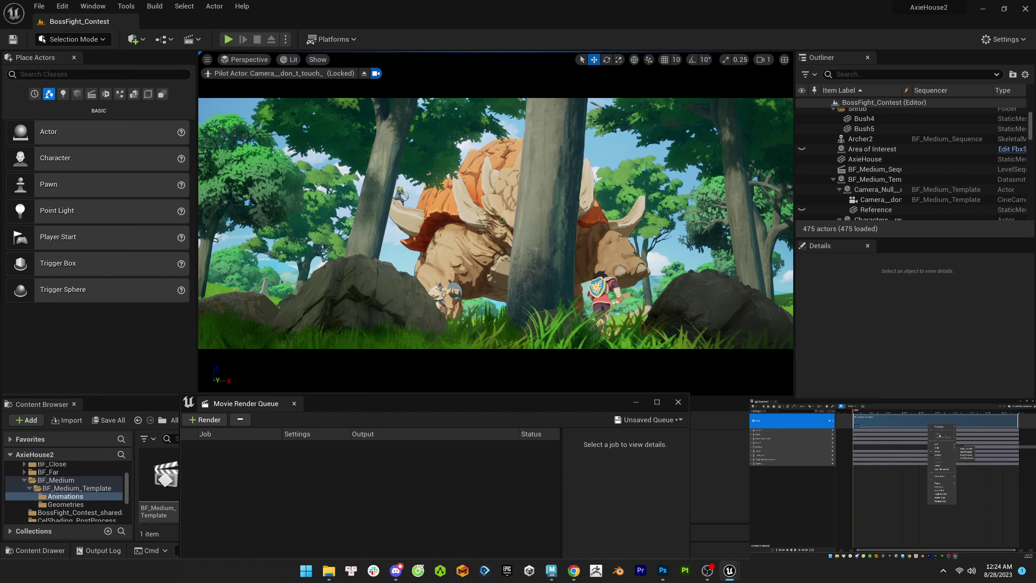
click(807, 422)
right_click(807, 421)
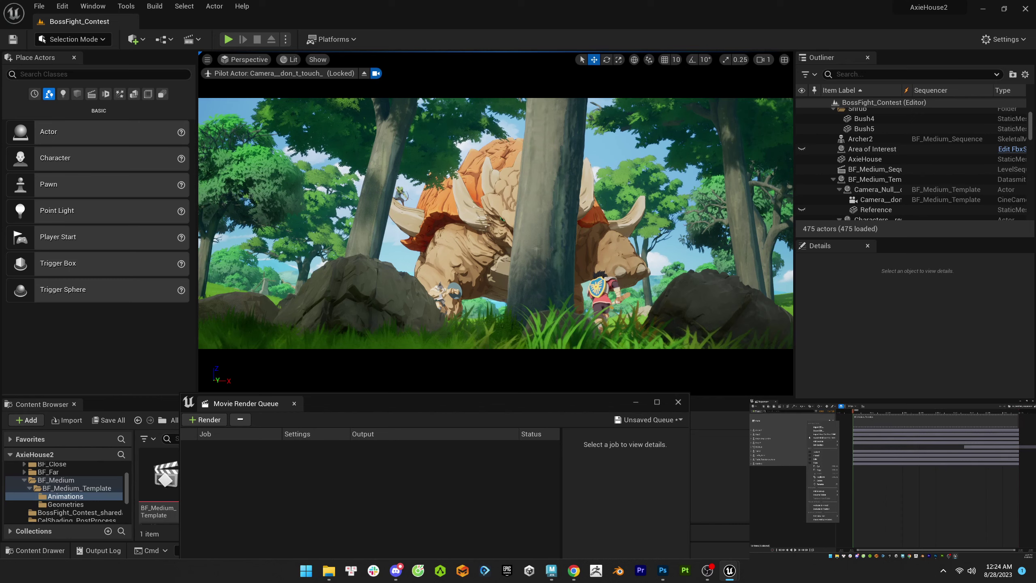
click(605, 546)
- Play the sequence through the piloted camera, then inspect the section, track and camera context menus
key(space)
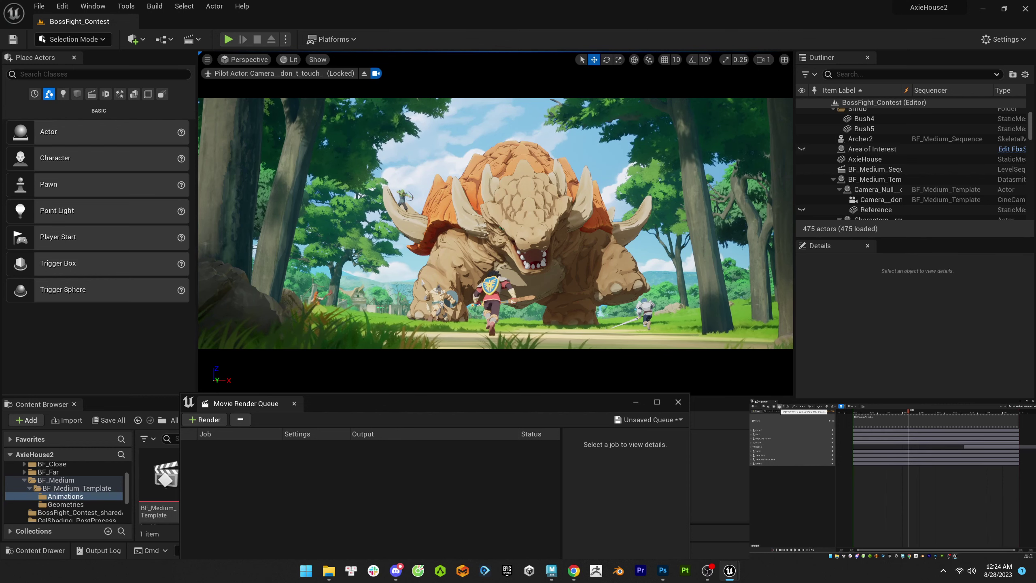
click(862, 200)
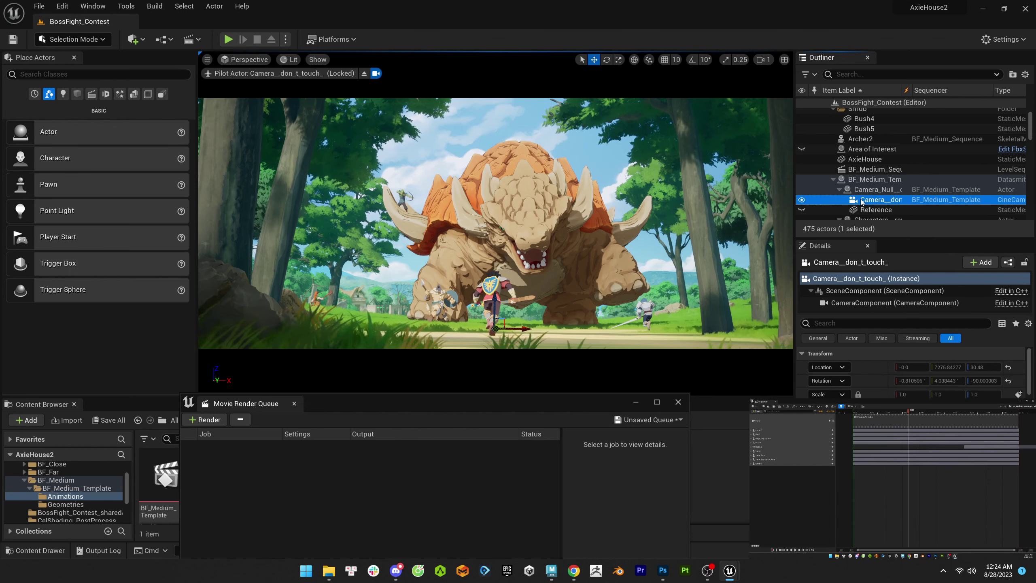
click(791, 421)
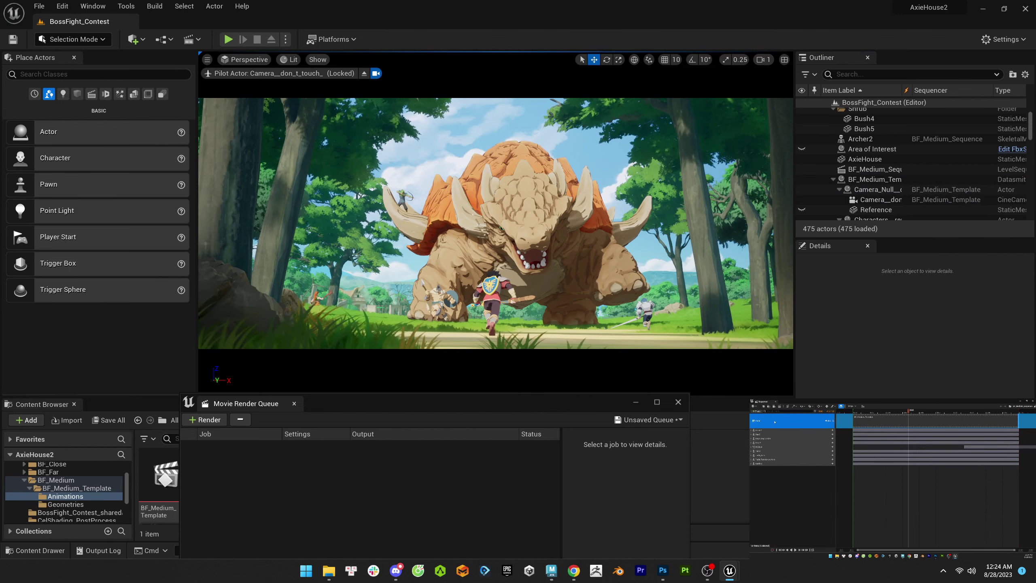
drag(571, 403, 589, 366)
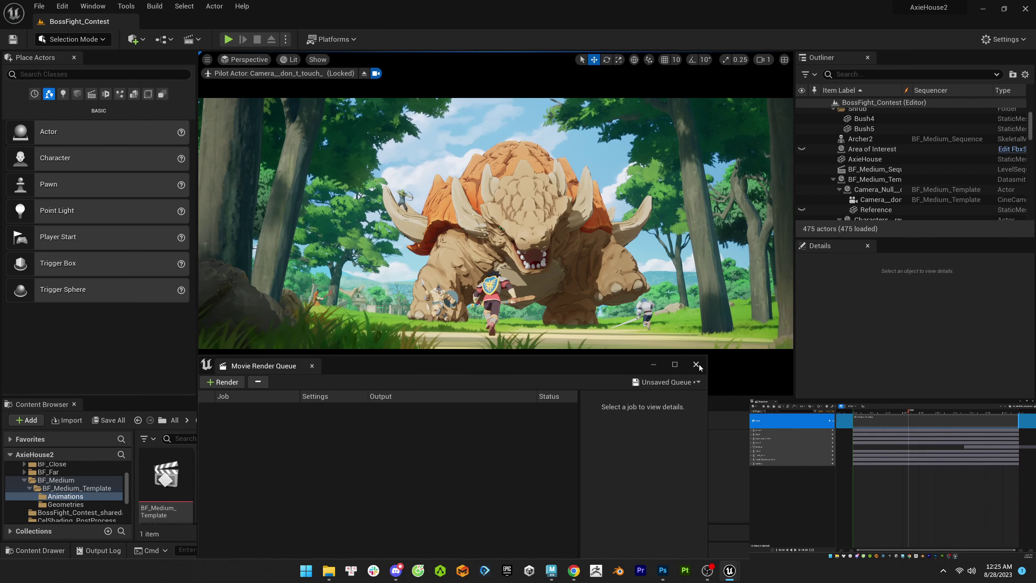
right_click(862, 419)
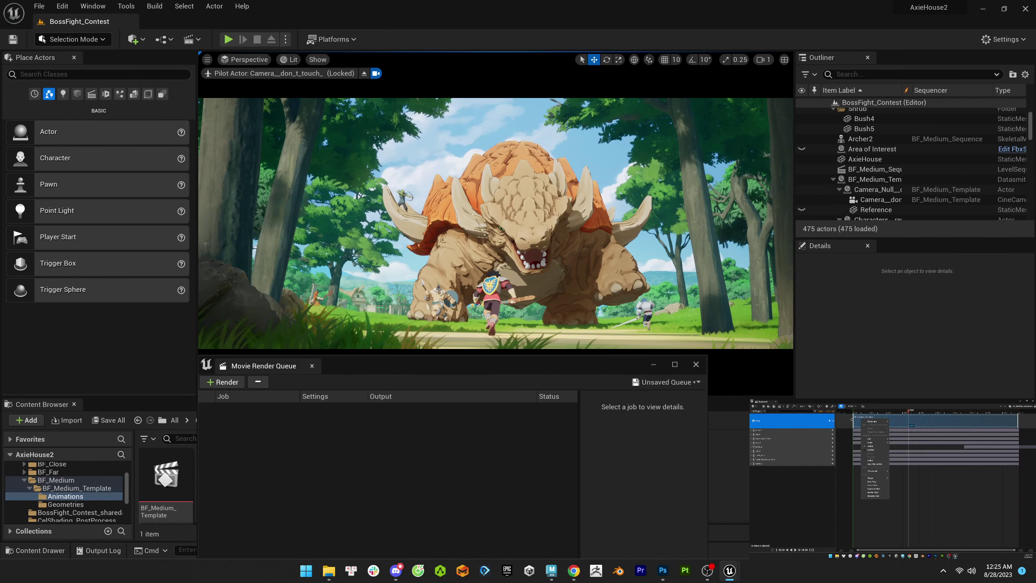
right_click(803, 421)
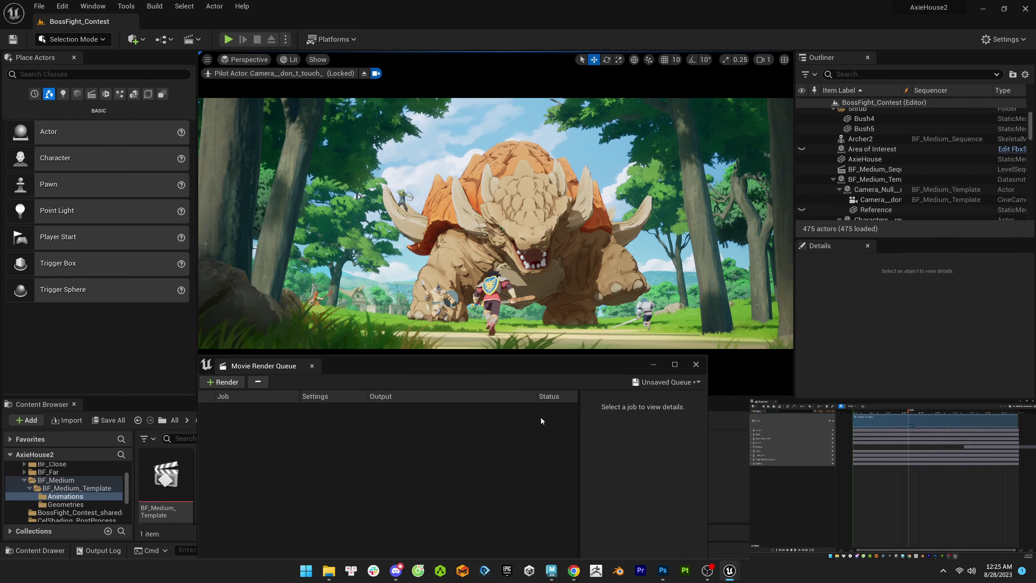
right_click(874, 200)
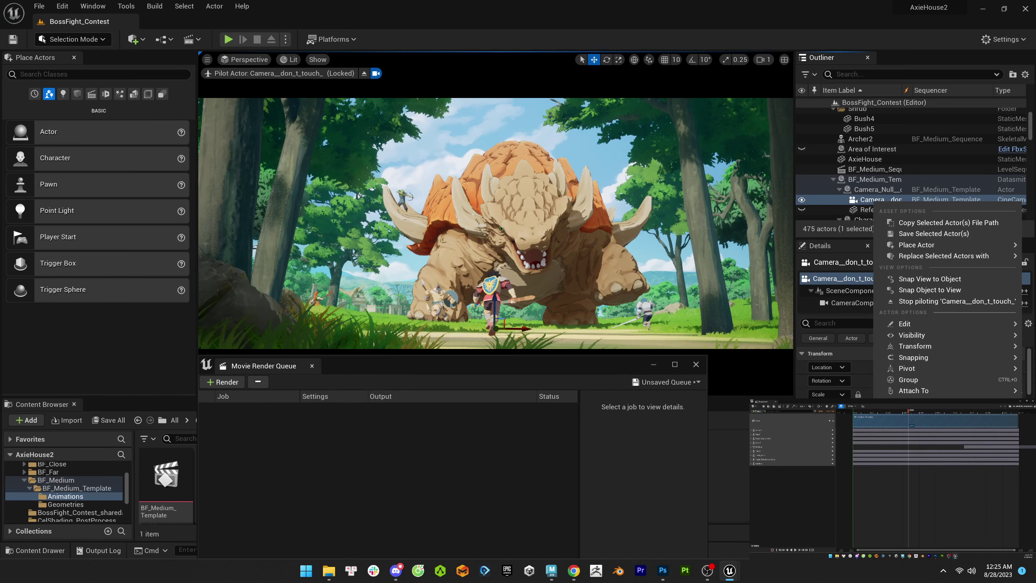
right_click(801, 423)
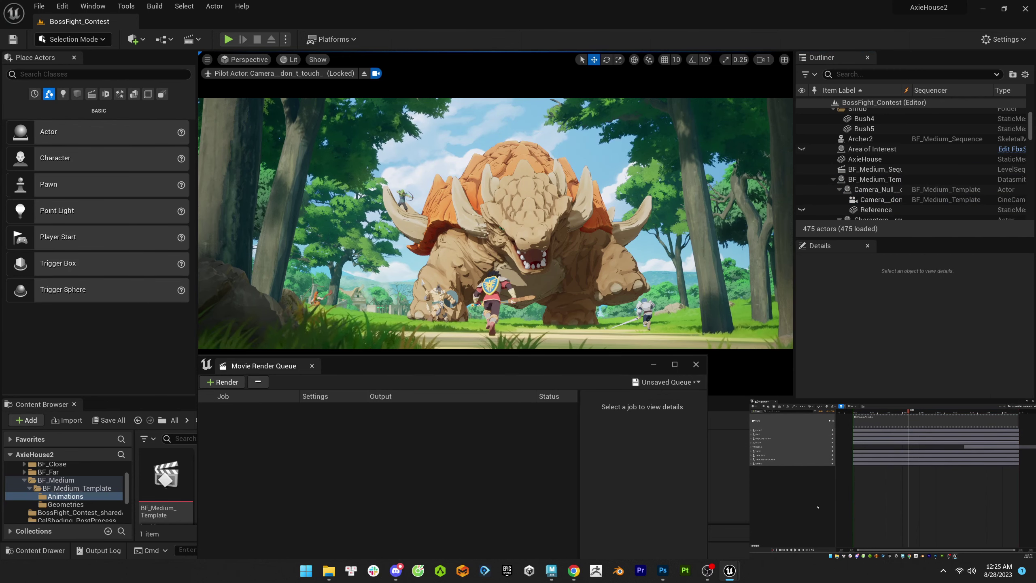
- Add a BF_Medium_Sequence job with the MoviePipelinePrimaryConfig_Bossfight preset, render it locally, then stop the render
drag(502, 367, 575, 248)
click(294, 259)
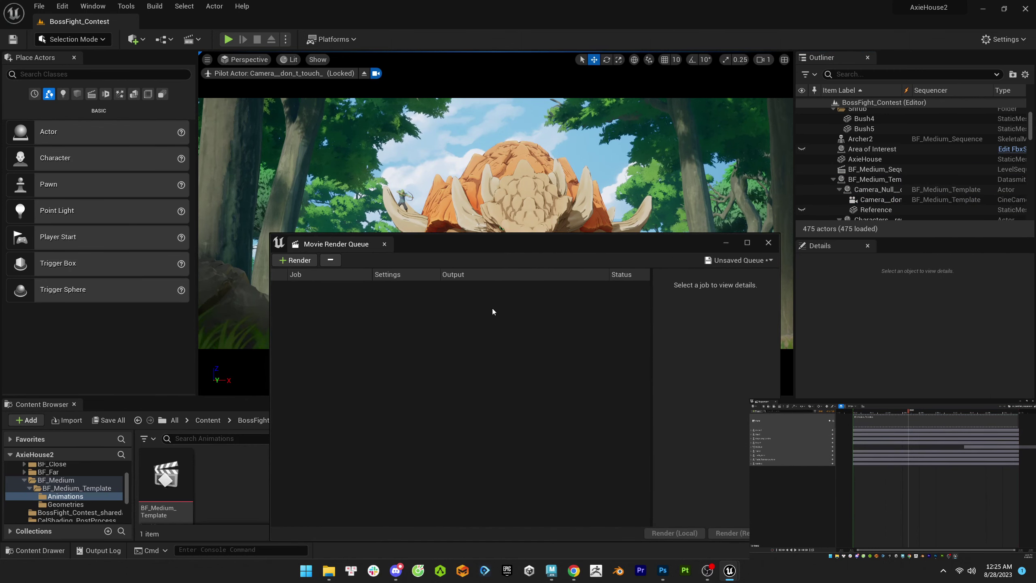
click(345, 356)
click(399, 286)
click(682, 144)
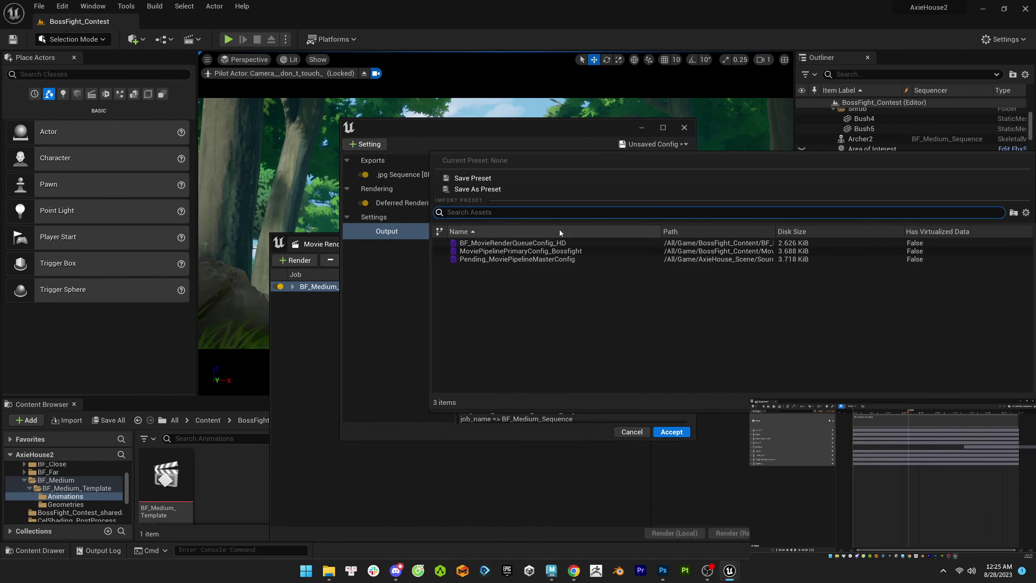
click(530, 246)
click(598, 307)
click(671, 432)
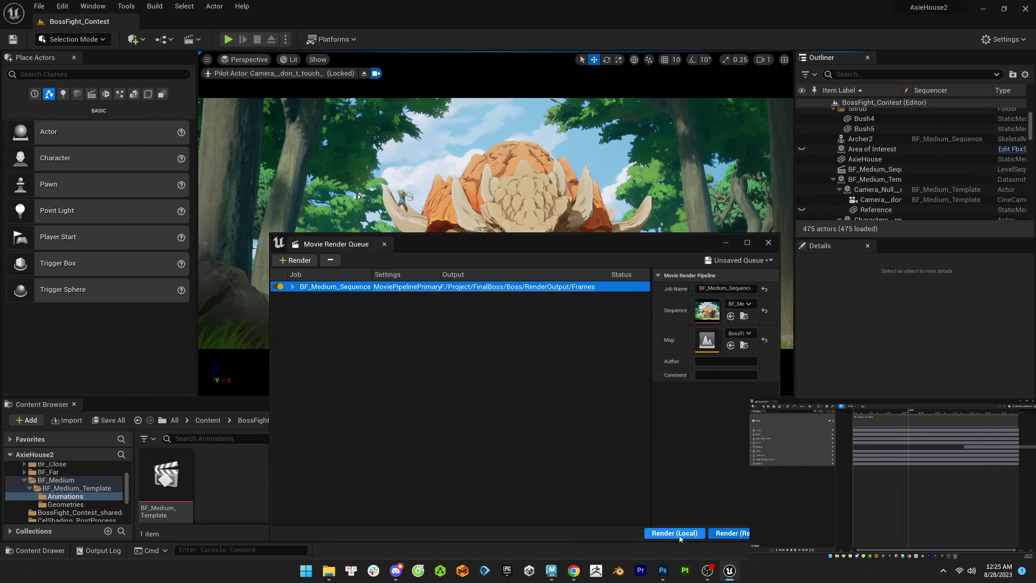
click(675, 532)
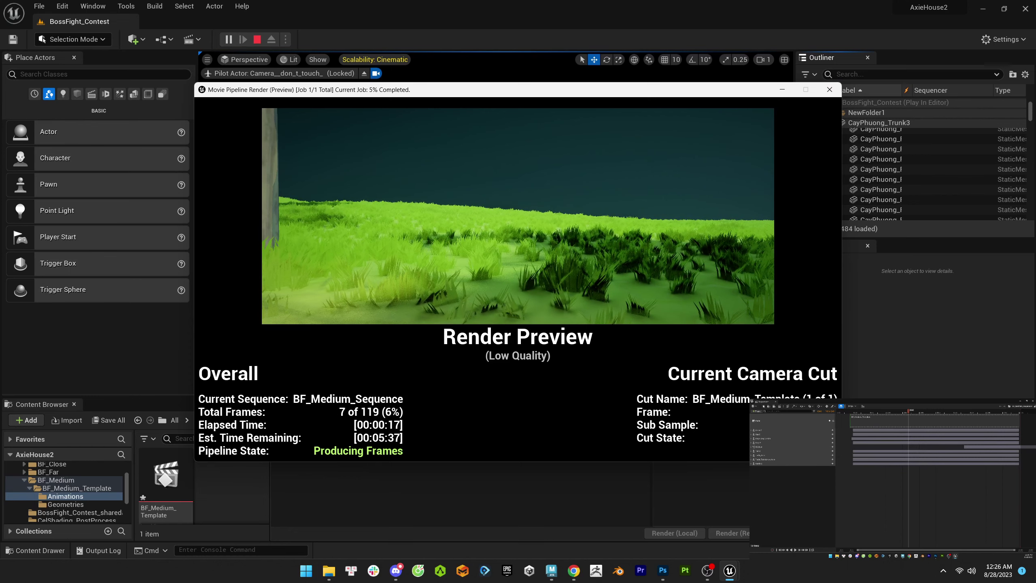
click(830, 89)
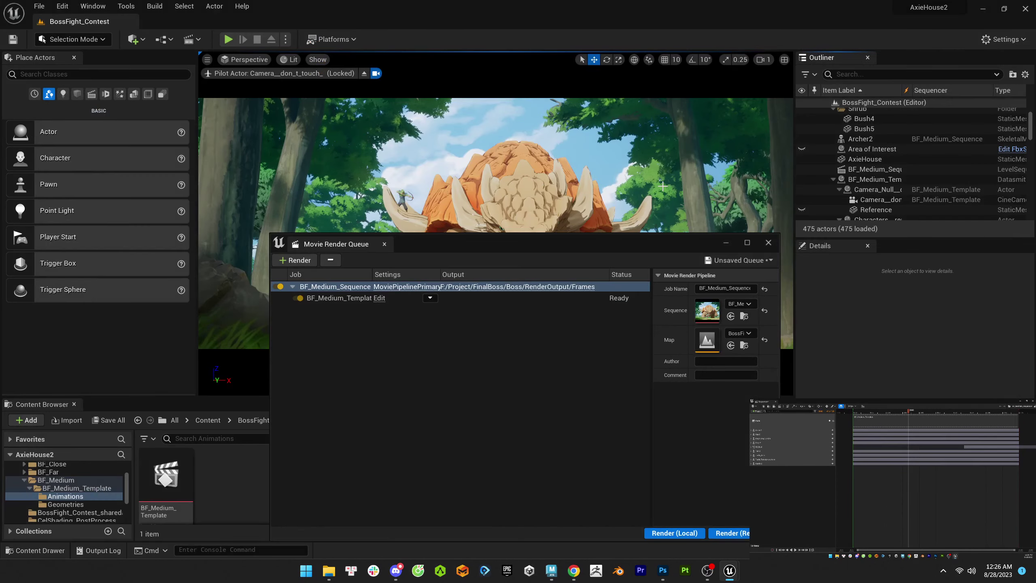
- Widen the Job column, open the BF_Medium_Template sequence asset, and unlock the piloted camera
click(381, 303)
drag(372, 274, 392, 275)
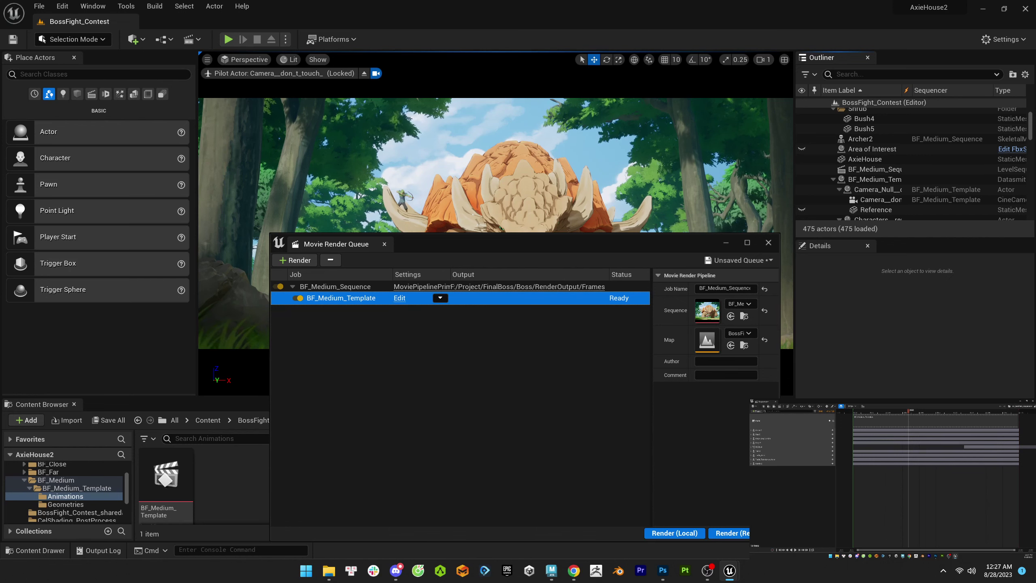
click(774, 430)
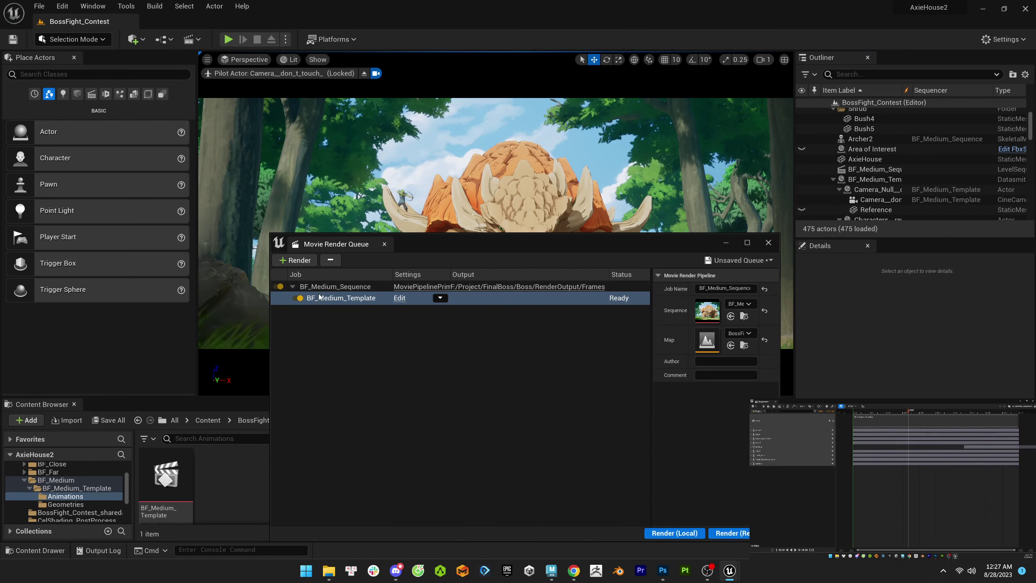
double_click(165, 478)
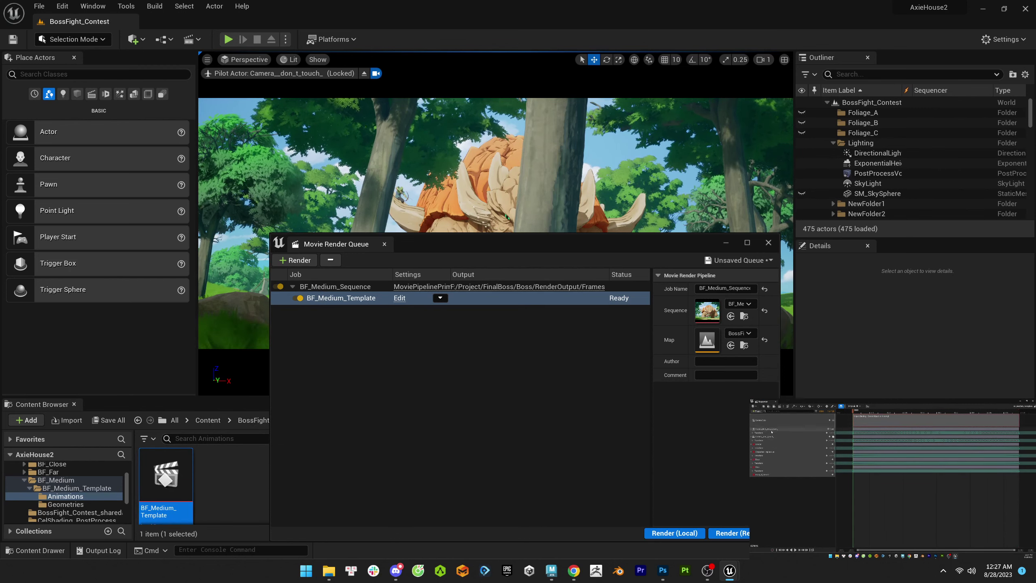
click(779, 440)
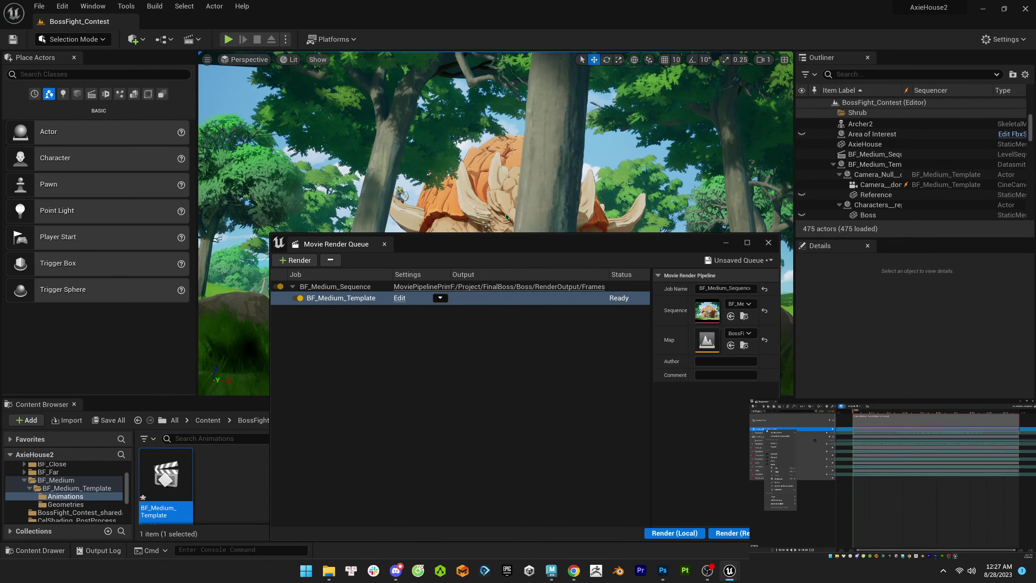
click(779, 440)
- Save with Ctrl+S, acknowledge the BF_Medium_Template save failure, close the Message Log, and retry the save
key(ctrl+s)
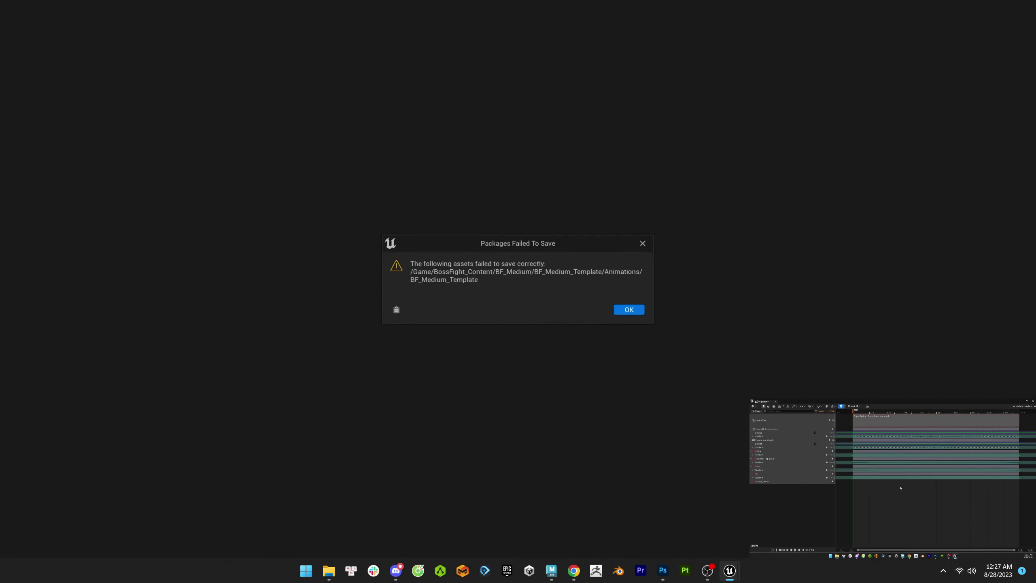
click(625, 308)
scroll(954, 38, right, 5)
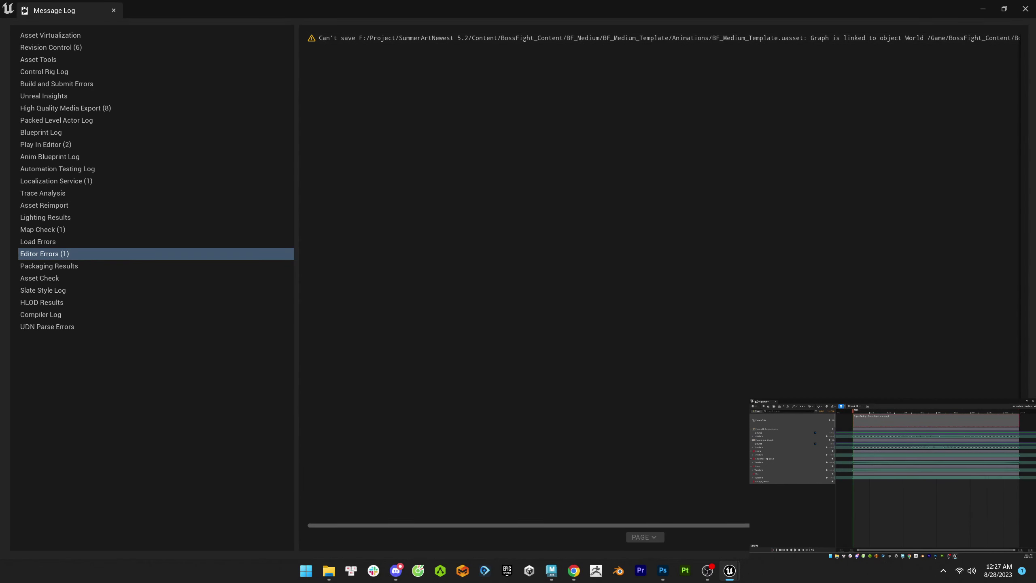
click(1026, 8)
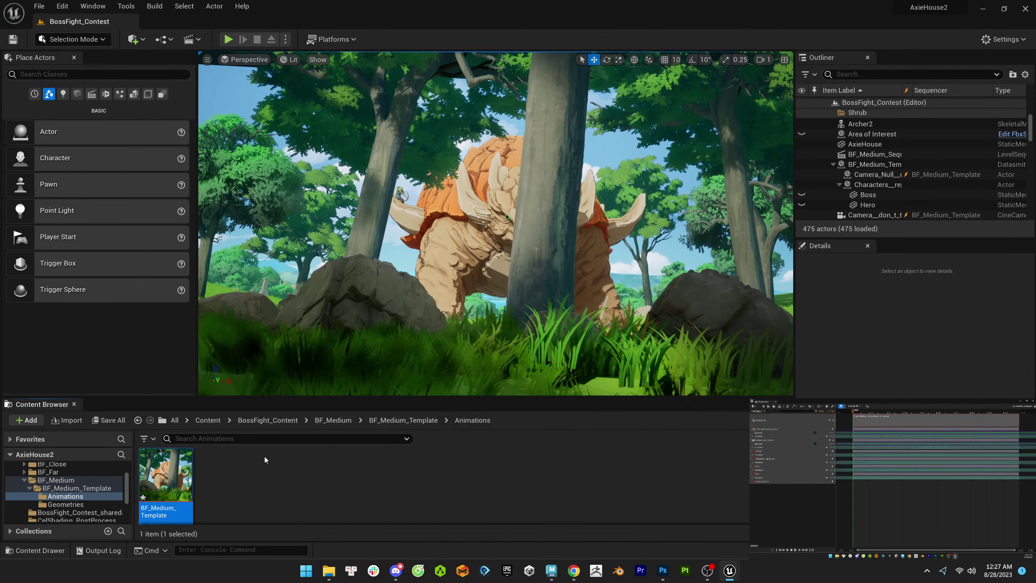
key(ctrl+s)
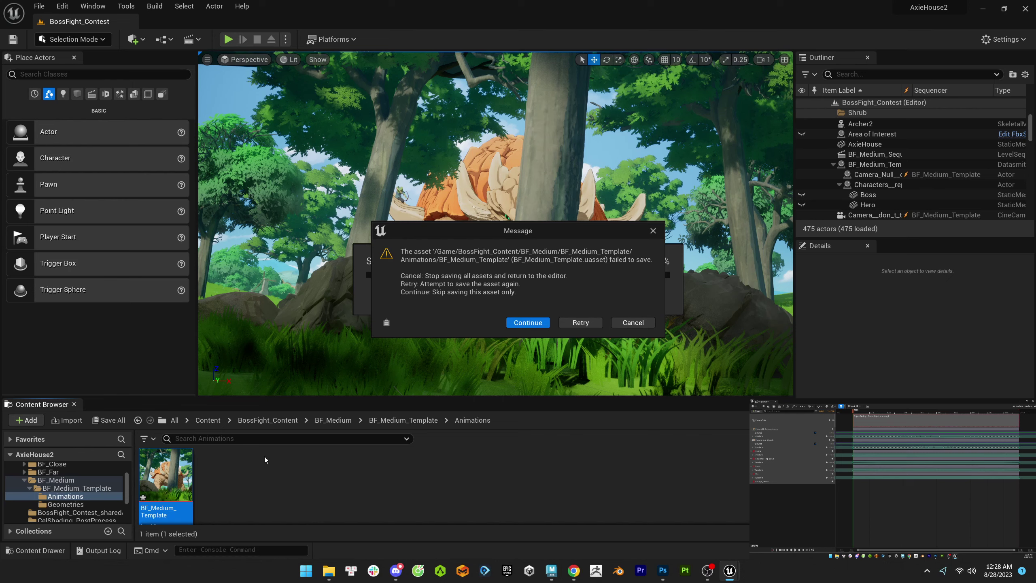
click(594, 322)
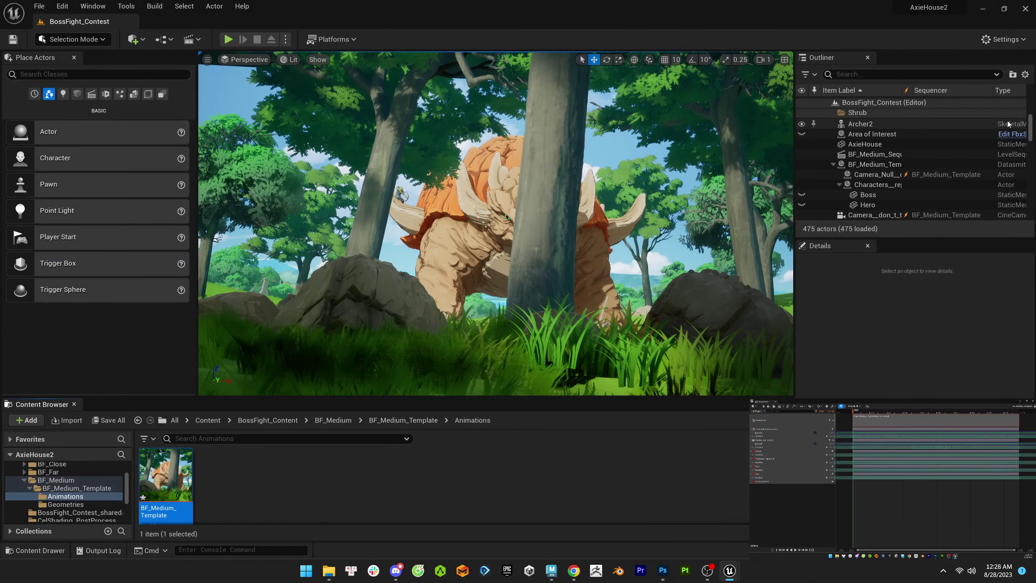
- Reopen Movie Render Queue, render BF_Medium_Sequence locally, and stop the preview after 2 of 119 frames
click(92, 5)
mouse_move(131, 34)
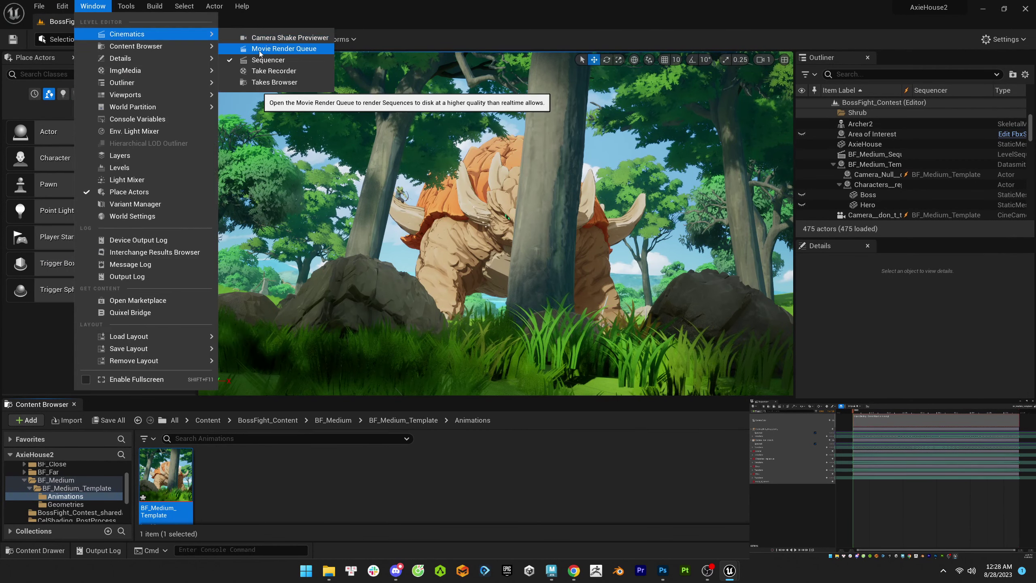
click(260, 50)
click(676, 534)
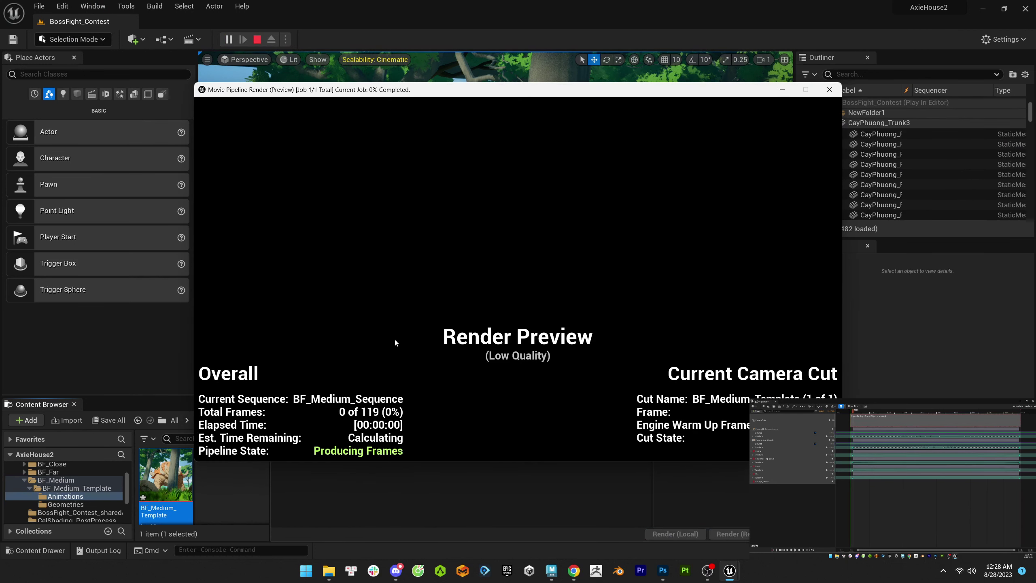
click(829, 89)
click(1026, 9)
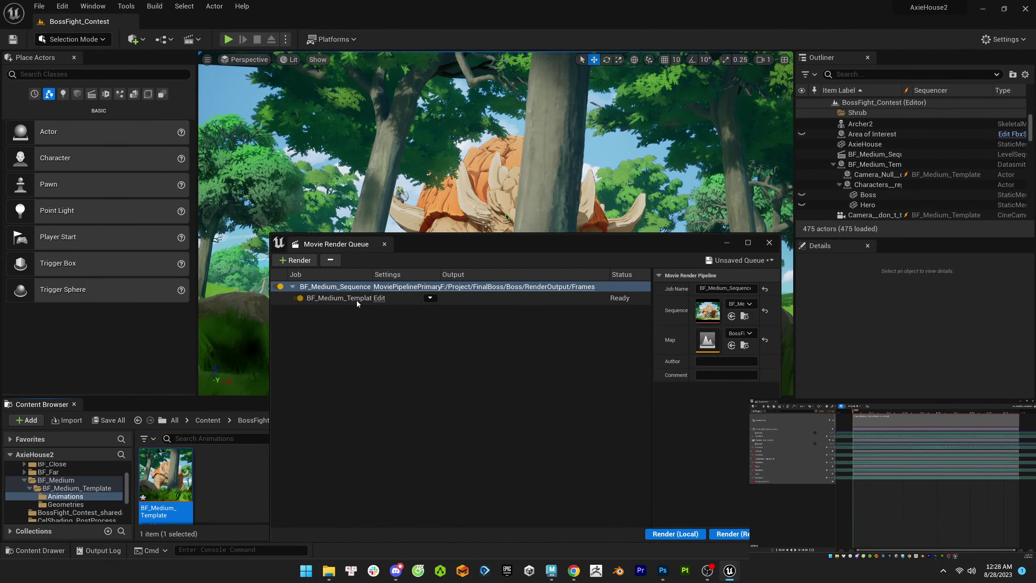
- Add a new track under Camera_Null in Sequencer and lock the viewport to the shot camera
right_click(768, 420)
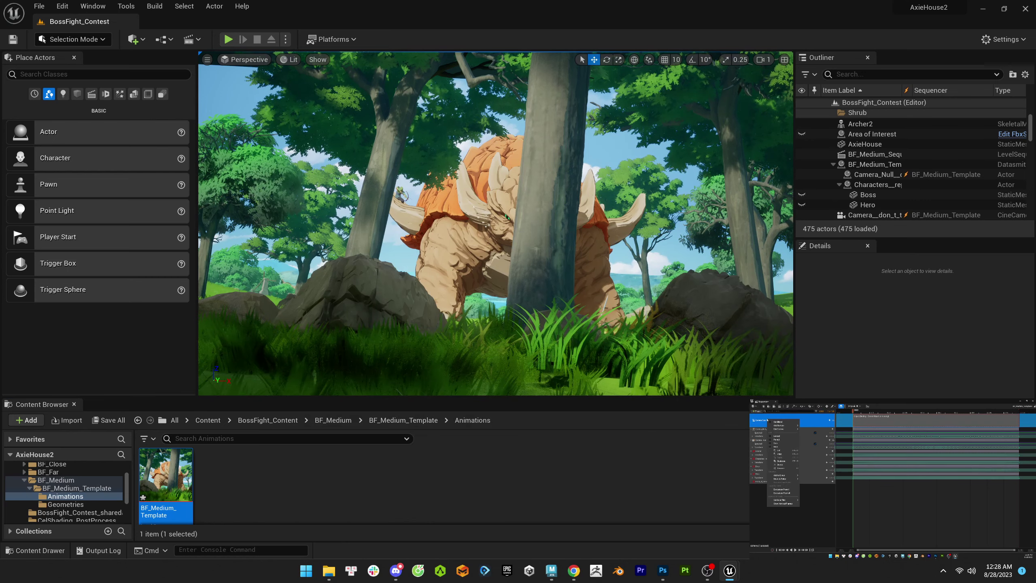
click(756, 494)
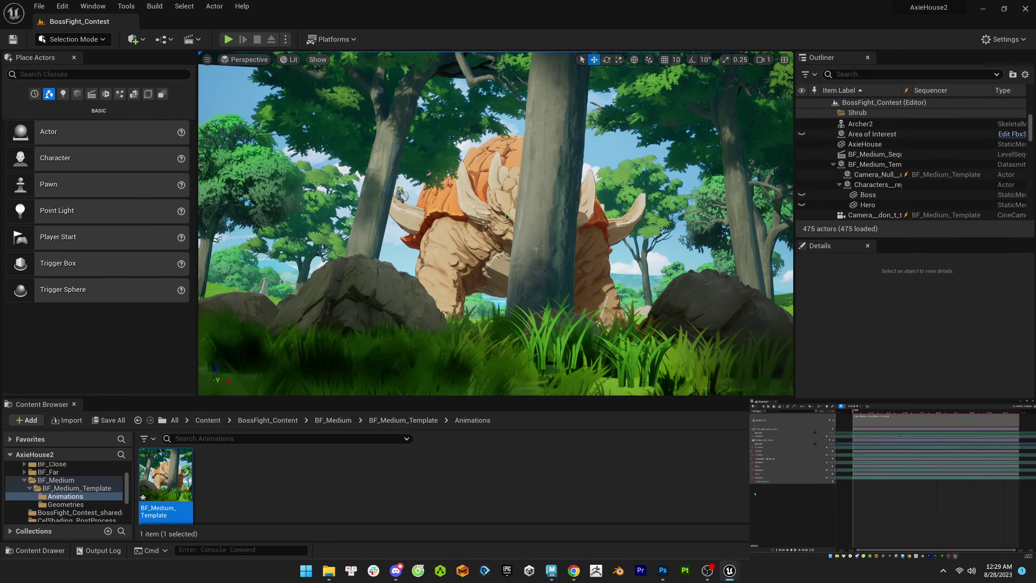
click(815, 430)
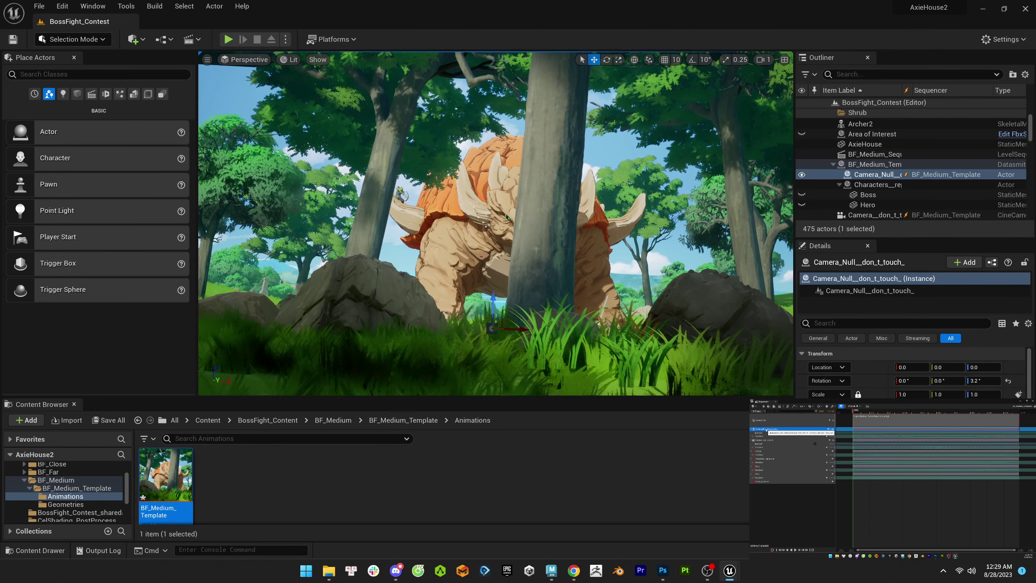
right_click(814, 432)
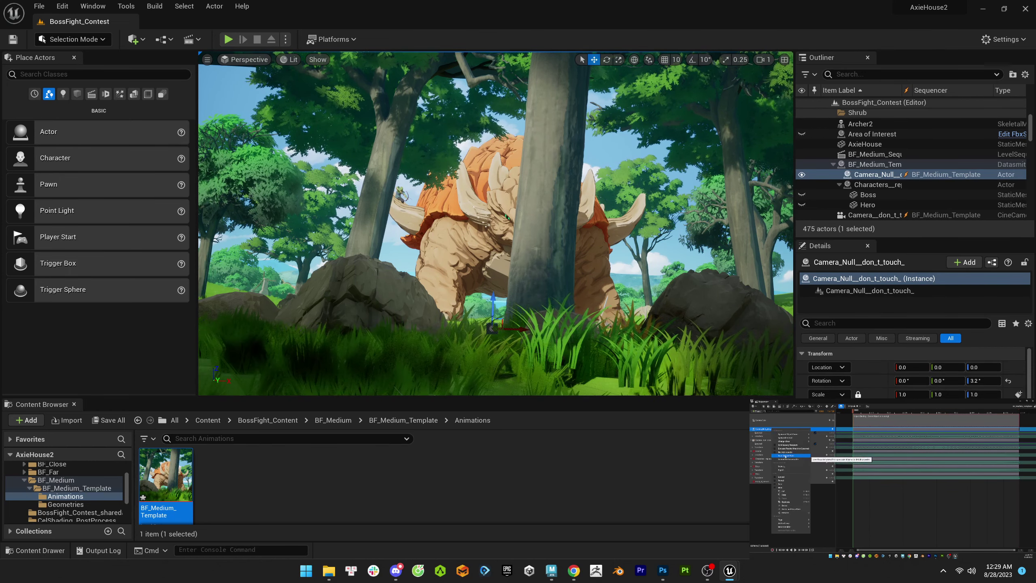
click(787, 452)
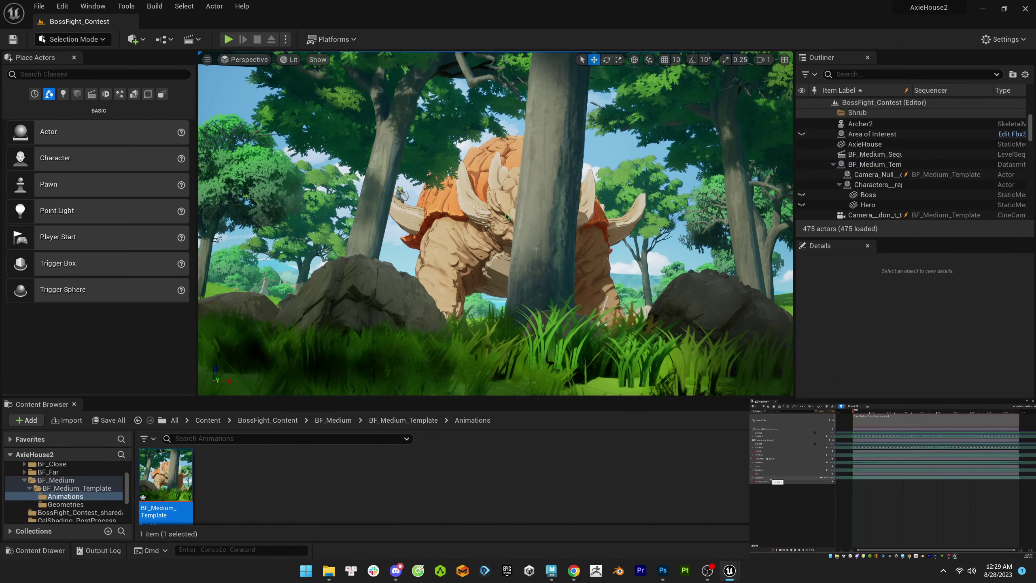
click(756, 448)
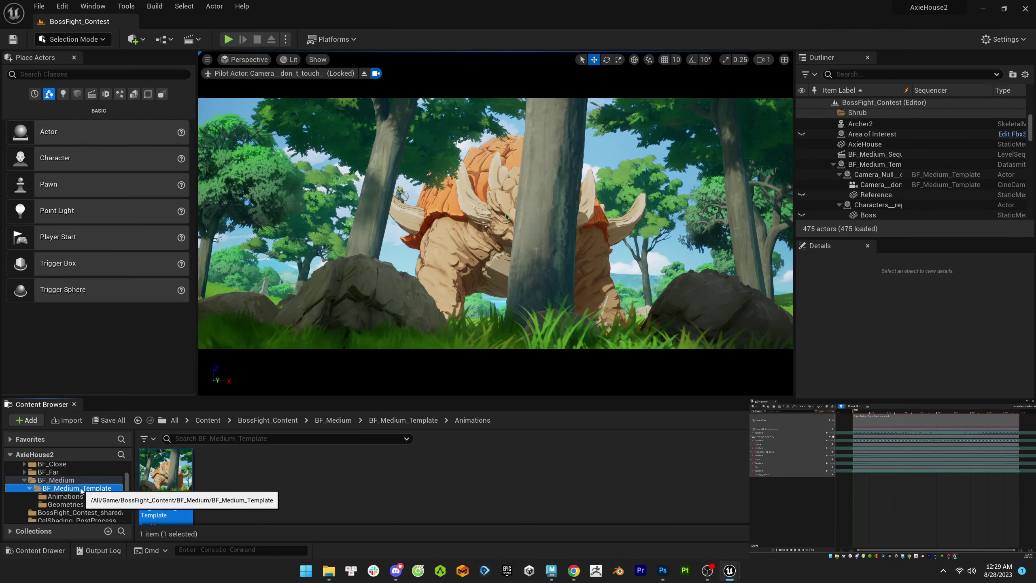
- Show the BF_Medium folder and inspect the section and track options in Sequencer
click(57, 481)
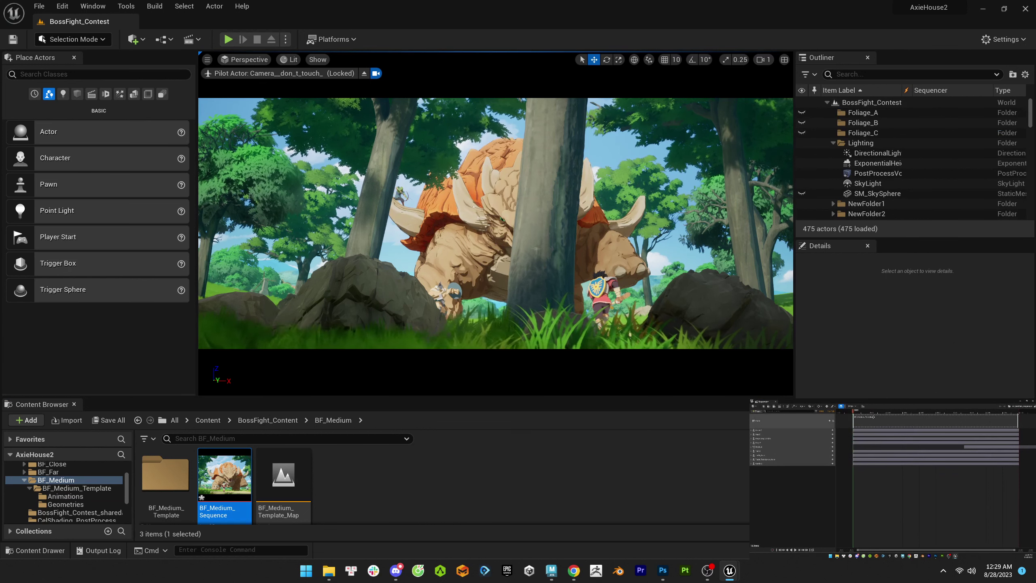
right_click(873, 418)
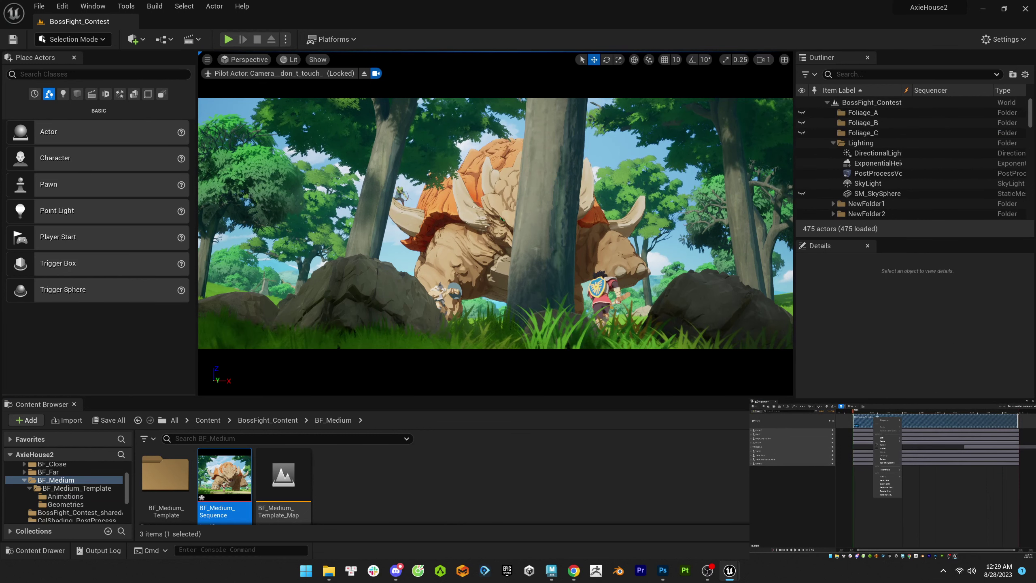
mouse_move(884, 422)
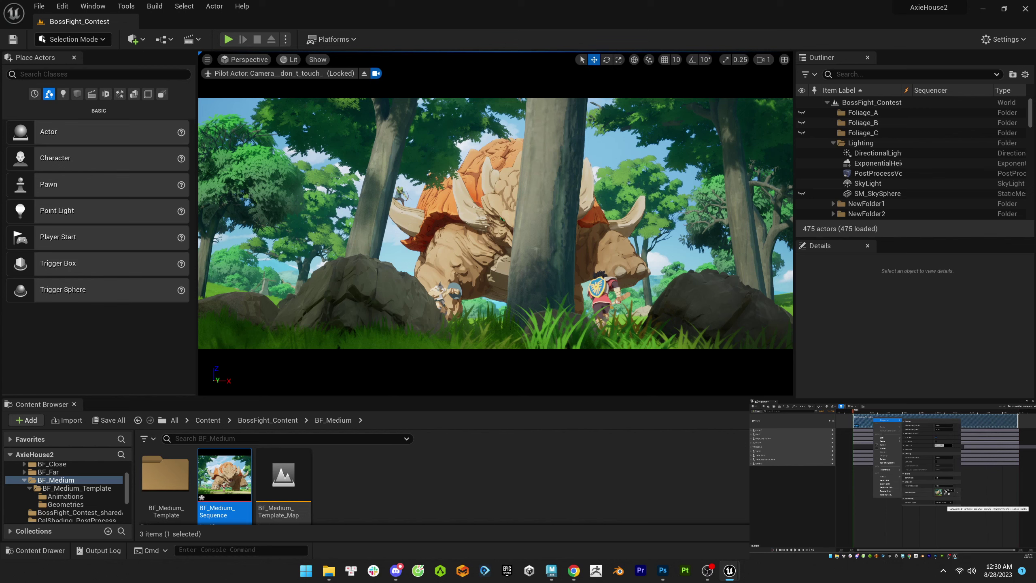
click(828, 102)
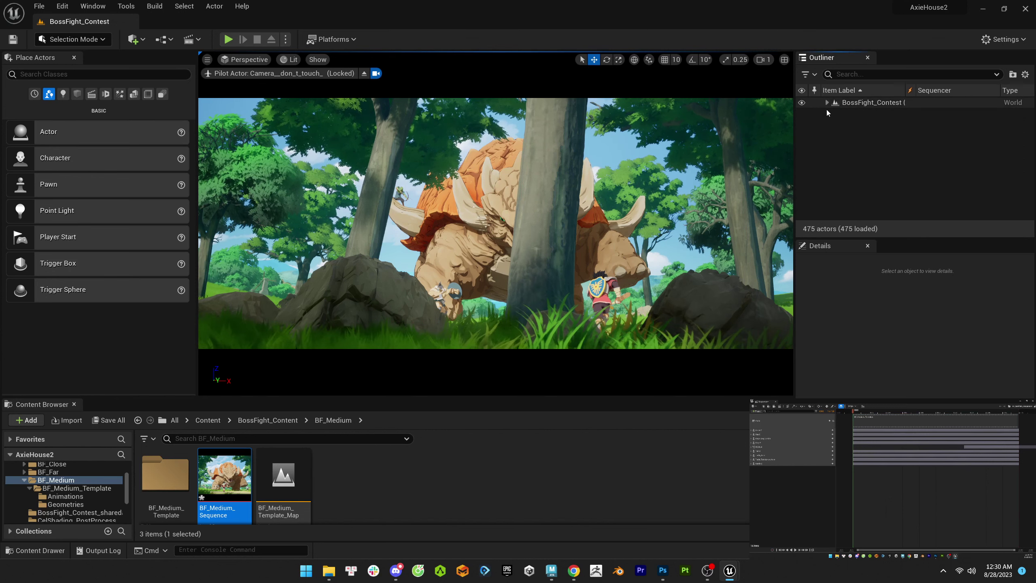
click(827, 103)
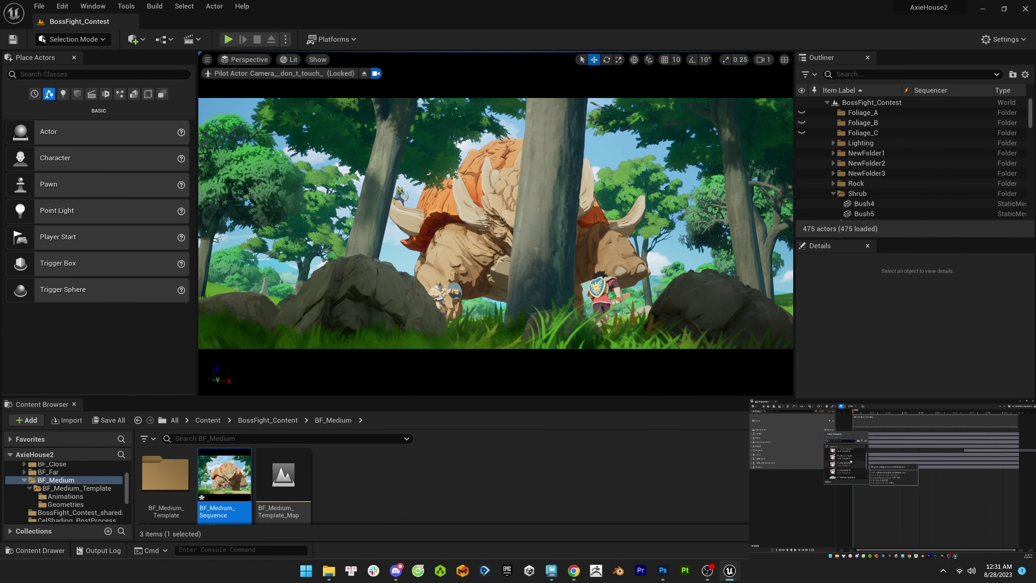
right_click(764, 434)
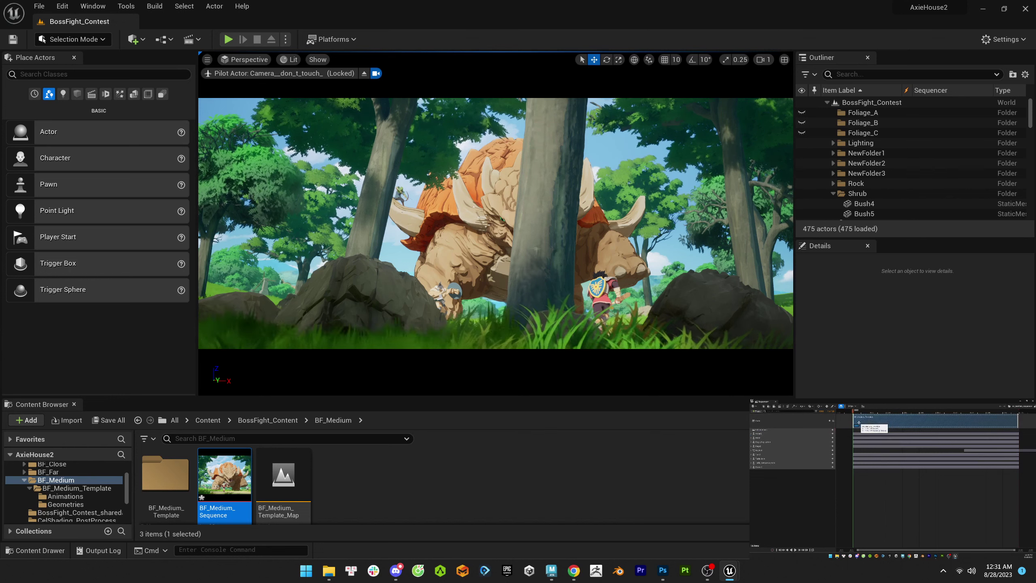
right_click(861, 417)
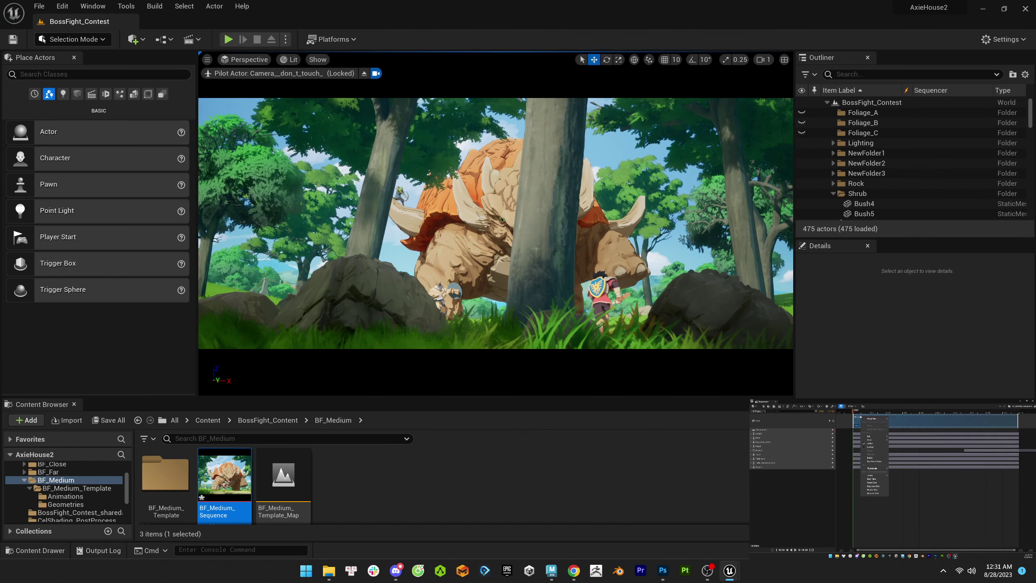
click(812, 507)
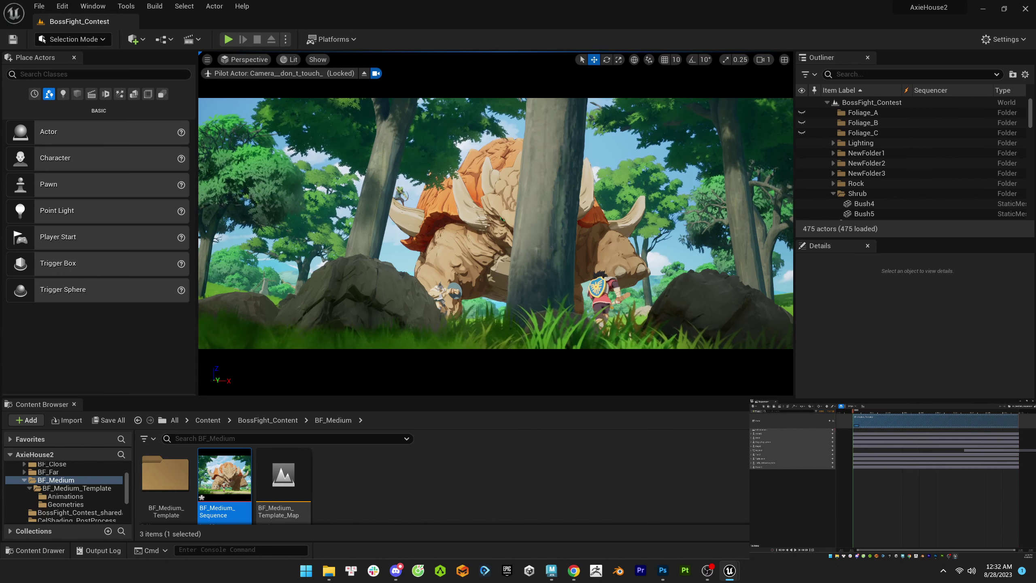
- Open the BF_Medium_Template Animations folder in the Content Browser
key(alt+Tab)
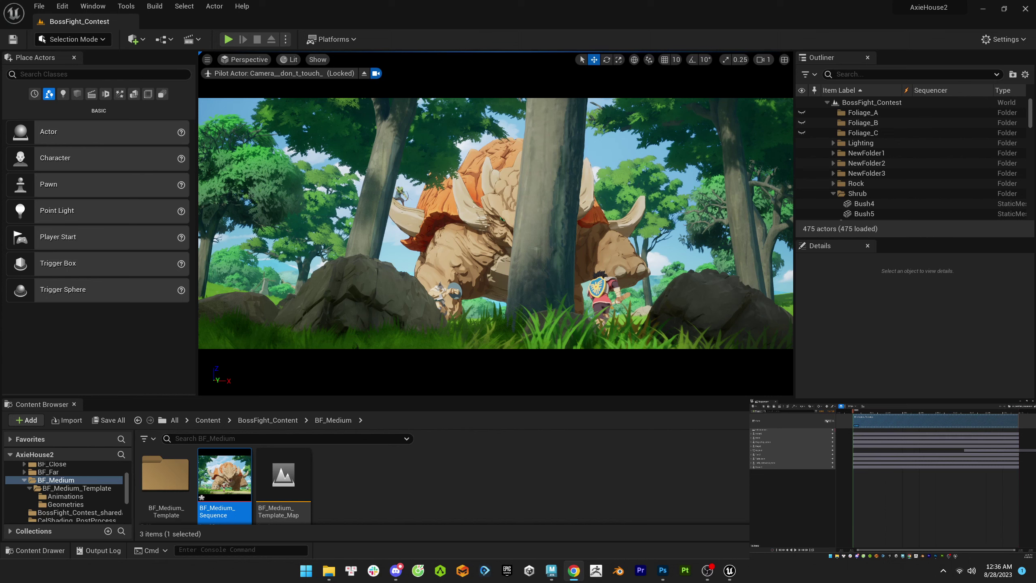
double_click(169, 476)
double_click(175, 479)
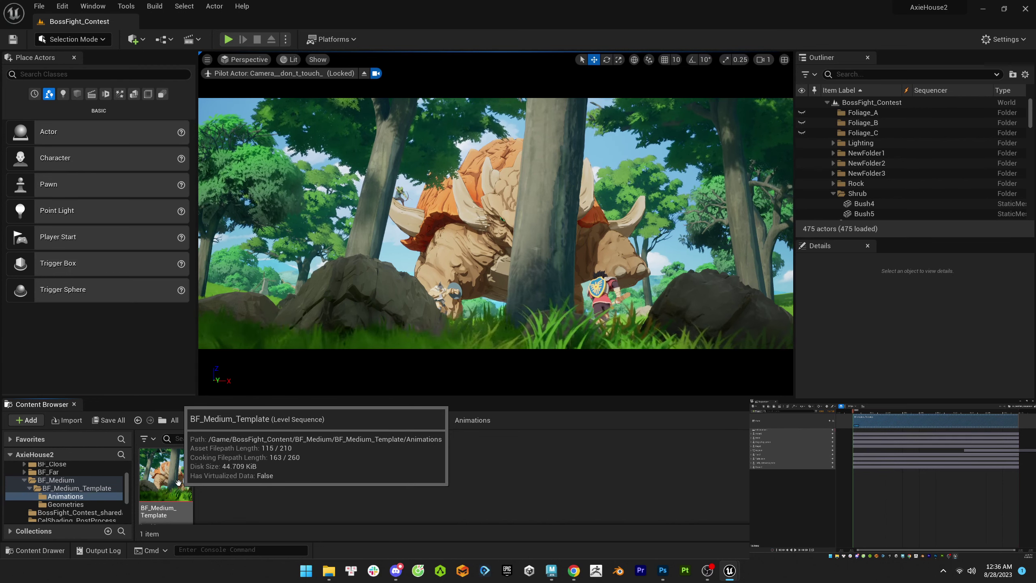
- Open the BF_Medium_Template sequence and select its Camera_Null and shot camera tracks
double_click(179, 483)
click(771, 429)
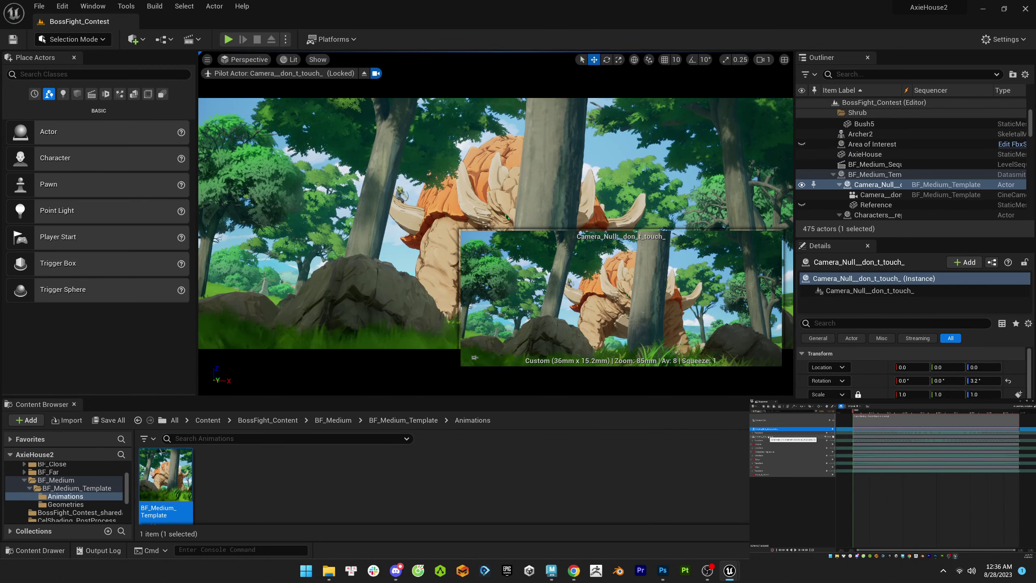
ctrl+click(769, 437)
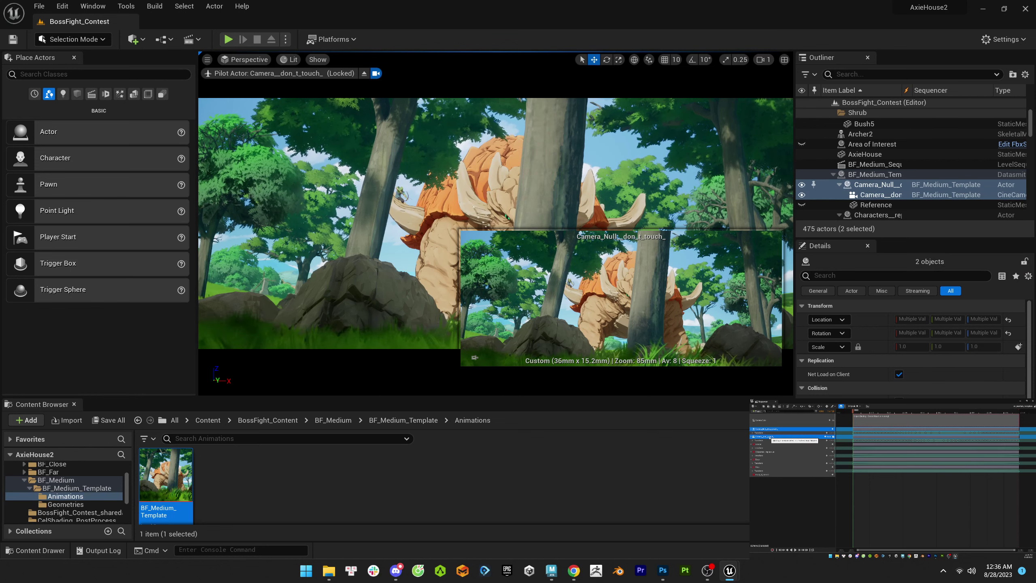
- In BF_Medium_Sequence, delete the BF_Medium_Template shot and insert BF_Medium_Template as a sub-sequence
click(56, 479)
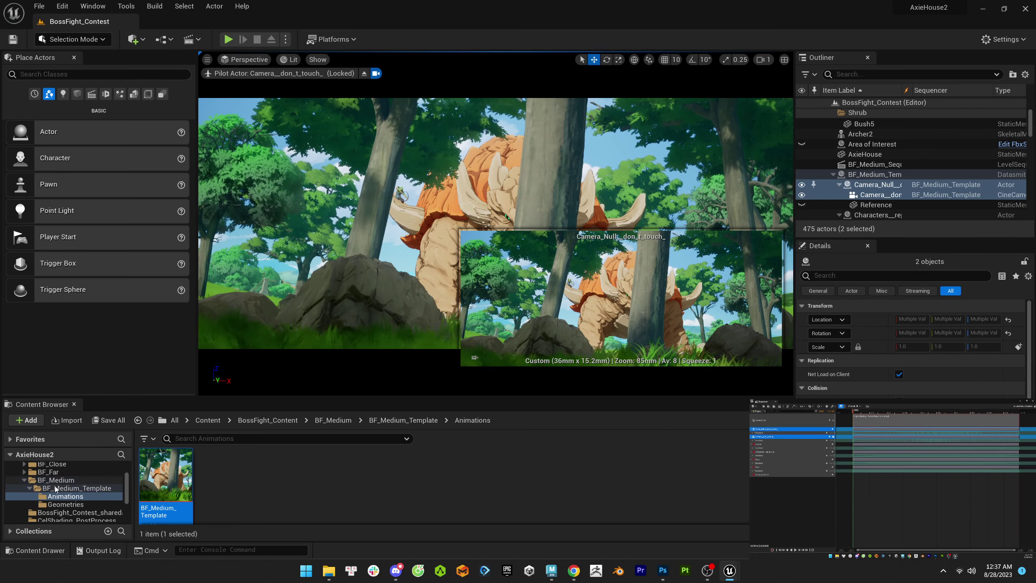
double_click(224, 475)
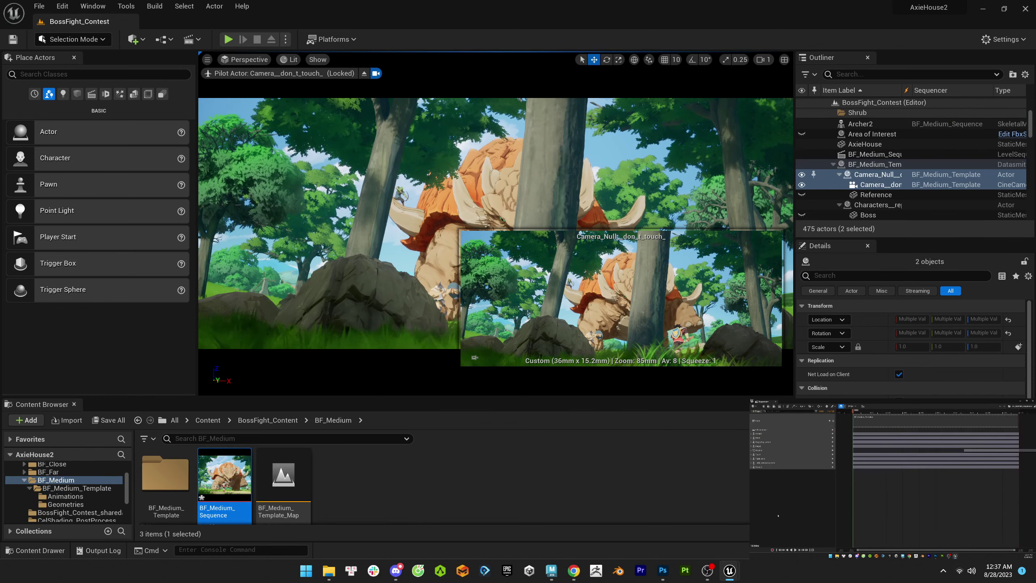
click(871, 421)
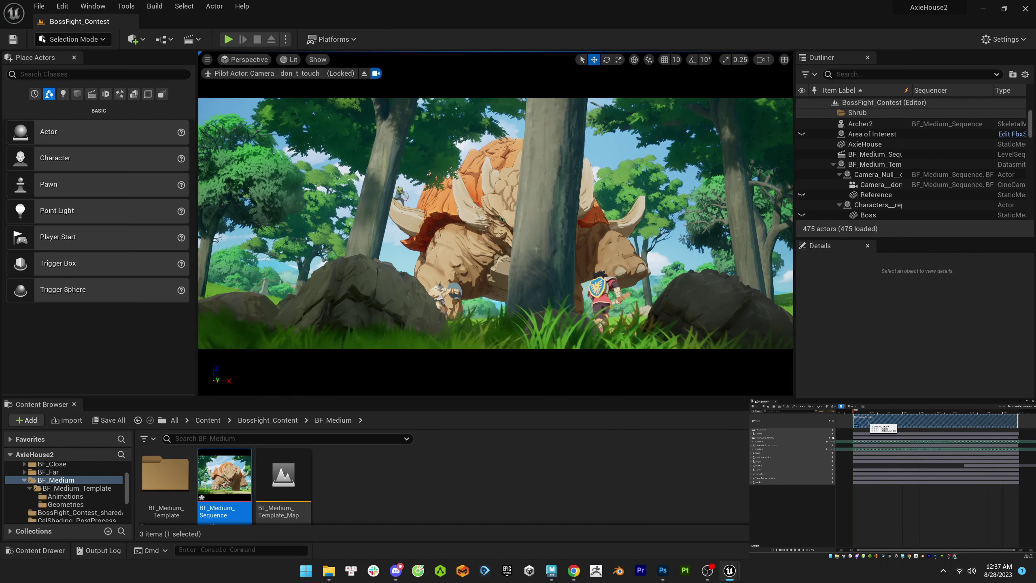
key(Delete)
right_click(827, 418)
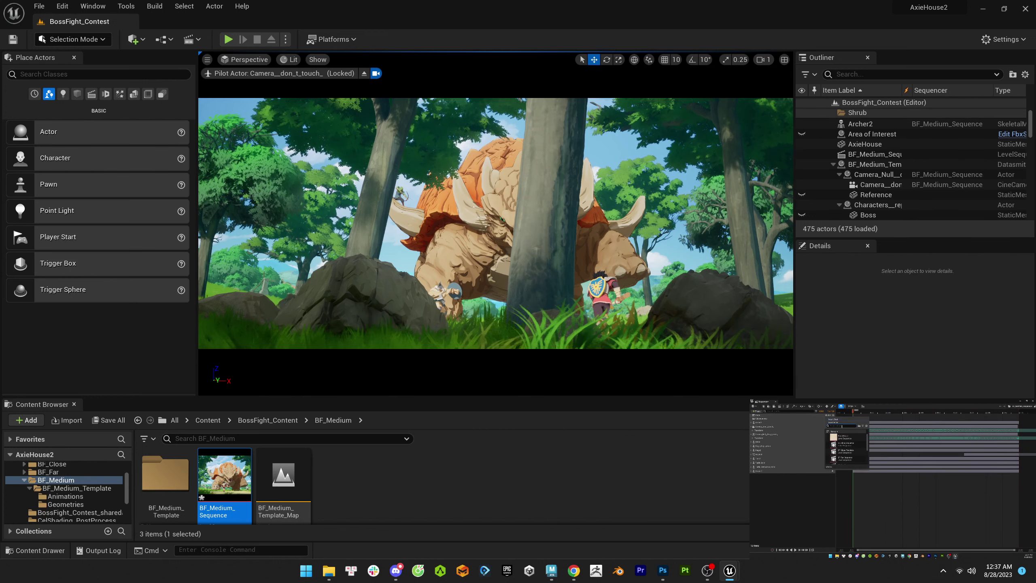
click(852, 454)
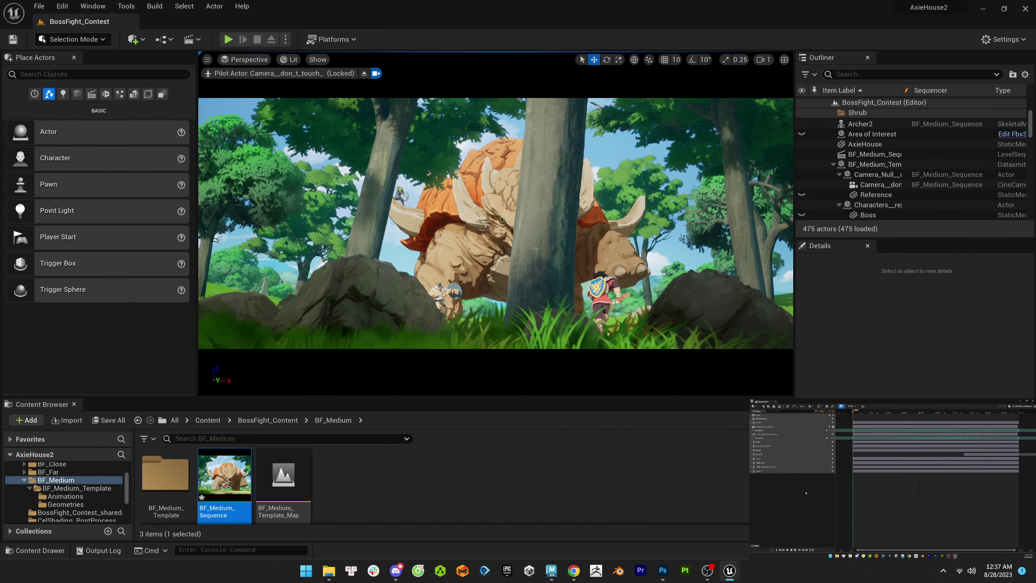
- Open Movie Render Queue from Window > Cinematics and accept the sequence job's settings
click(93, 5)
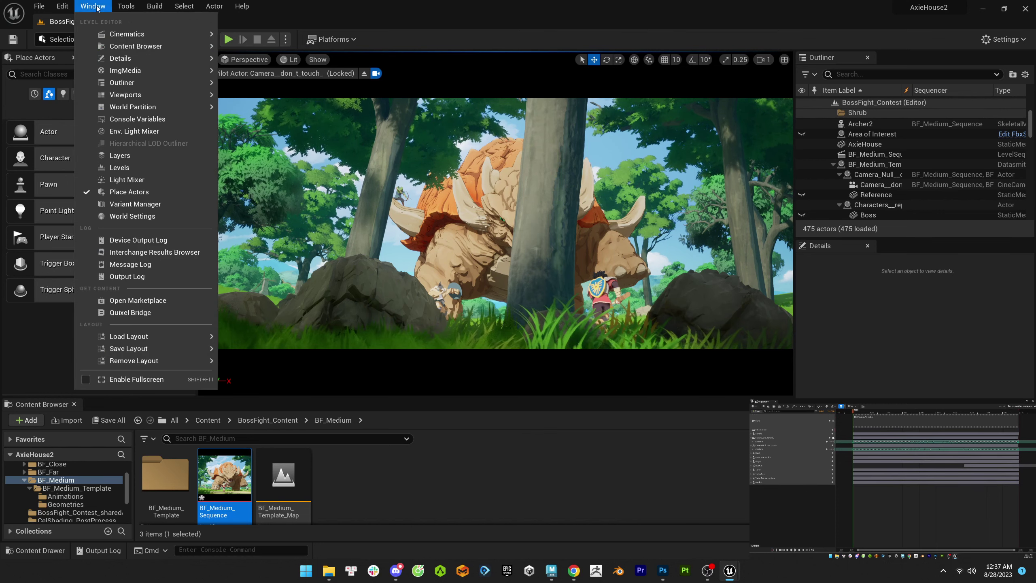
mouse_move(173, 32)
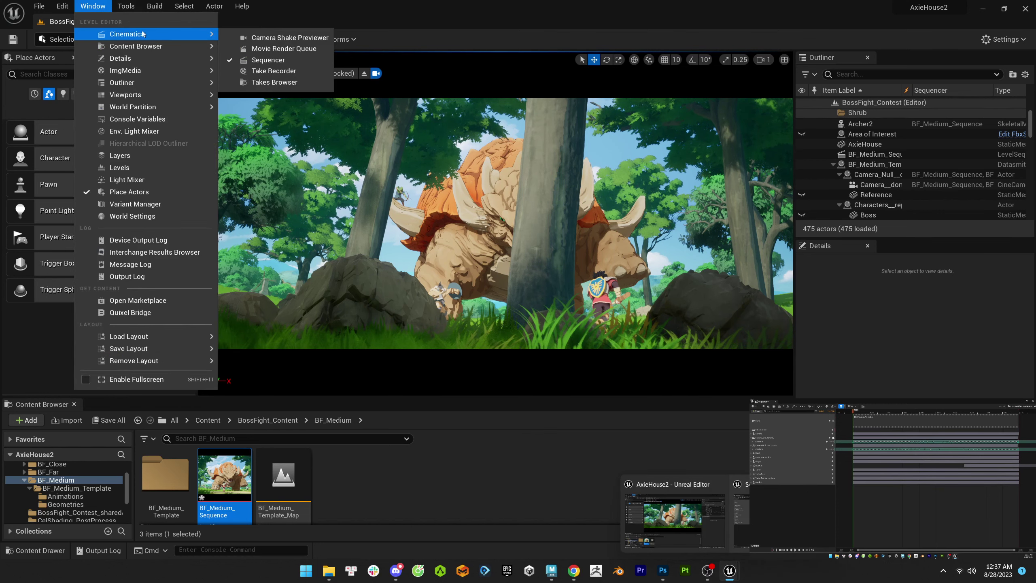
click(267, 60)
click(396, 288)
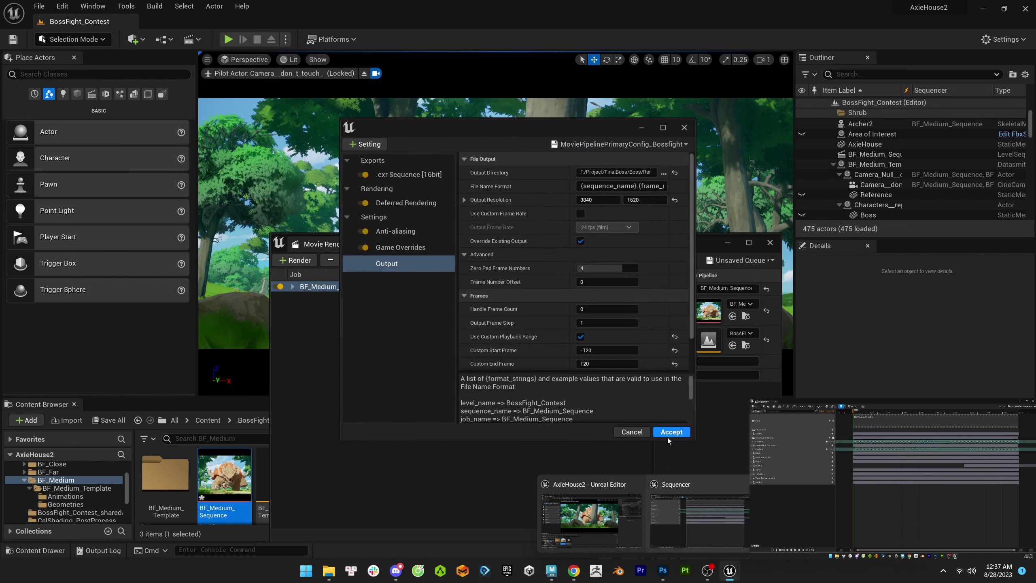
key(Escape)
- Start a local render preview of BF_Medium_Sequence, then stop it
drag(615, 244, 502, 104)
click(574, 395)
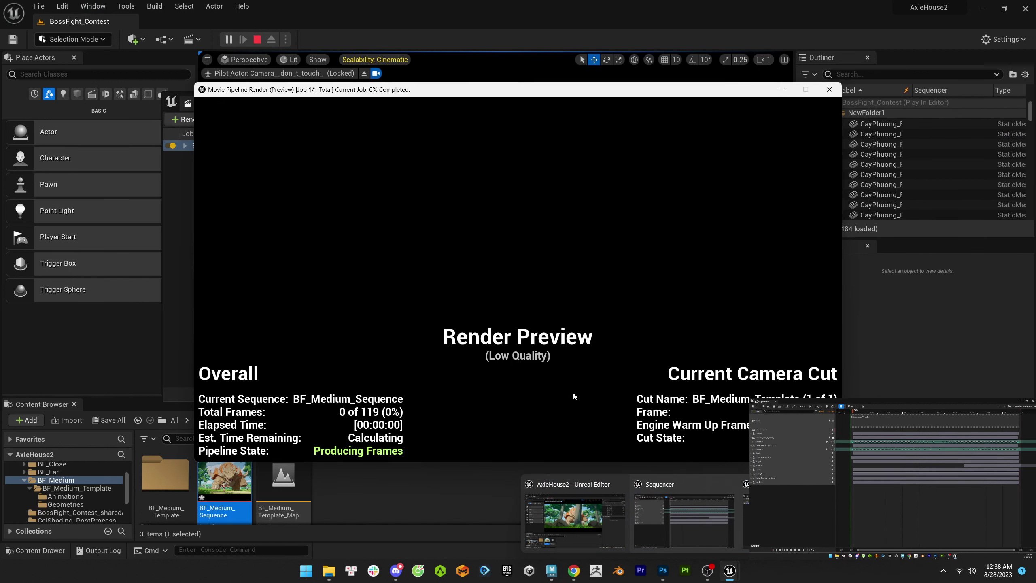
key(Escape)
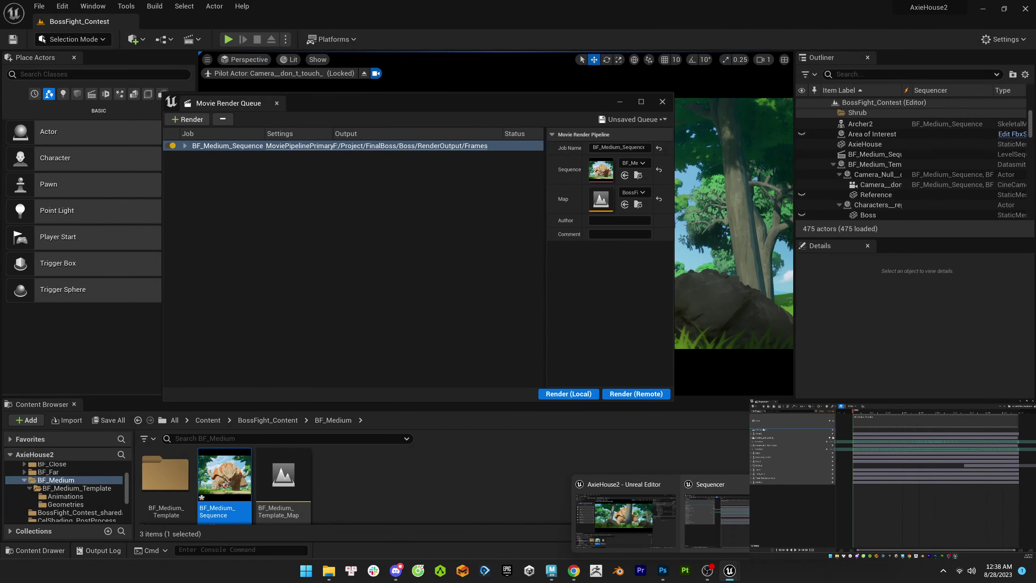
- Adjust the camera track options in Sequencer and close Movie Render Queue
click(763, 432)
click(763, 430)
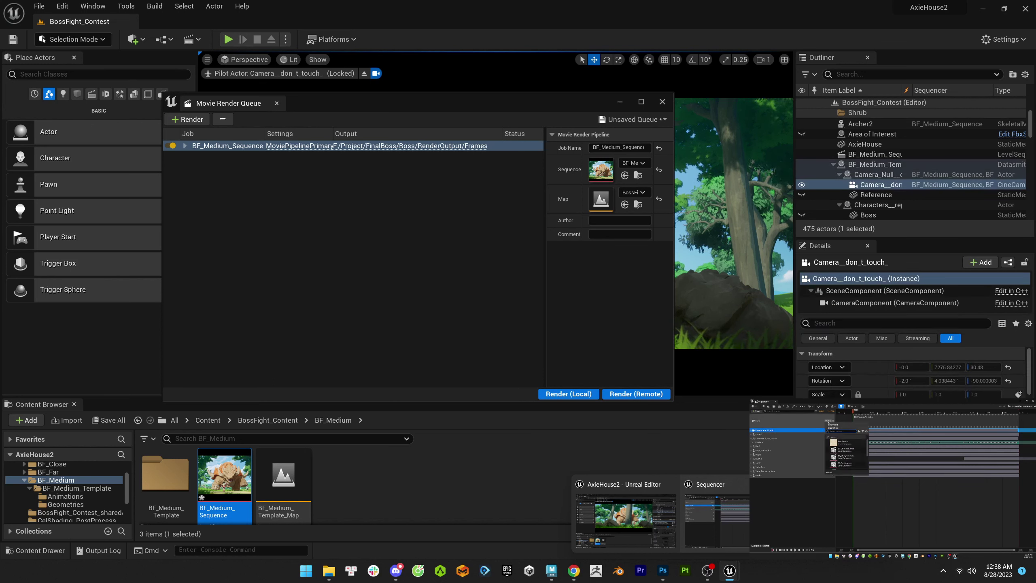
right_click(760, 422)
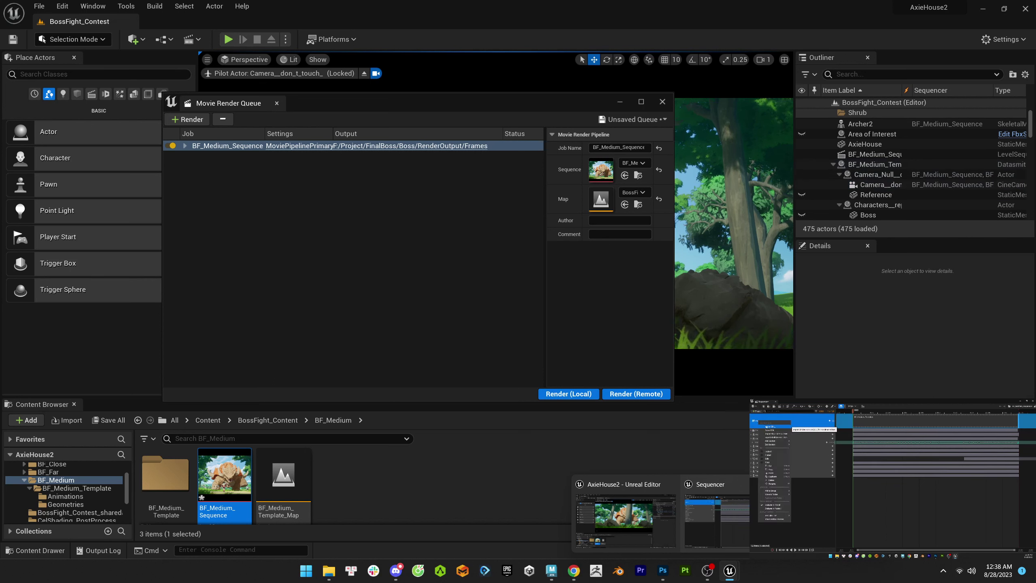
right_click(763, 431)
mouse_move(775, 434)
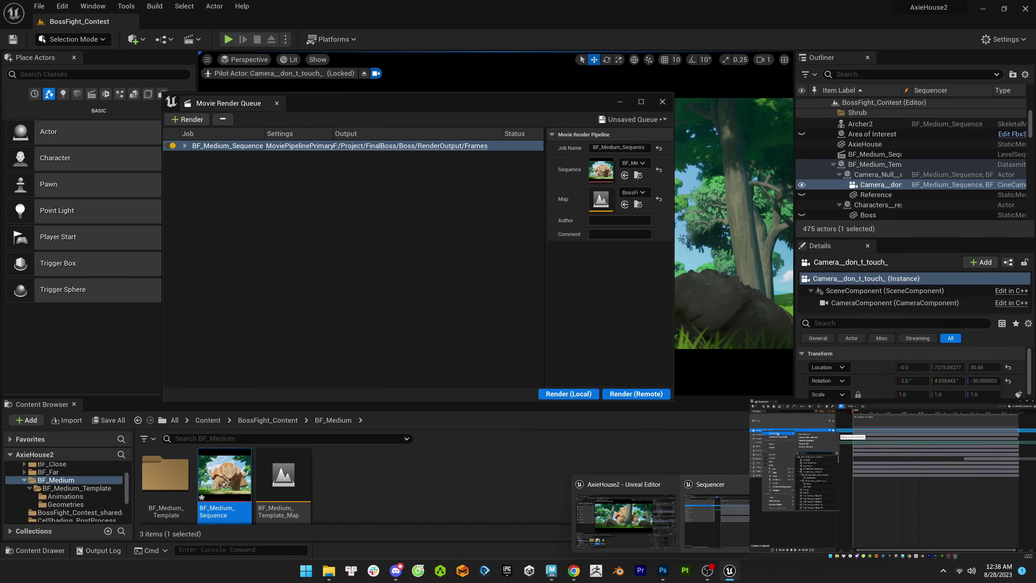
click(810, 436)
click(756, 412)
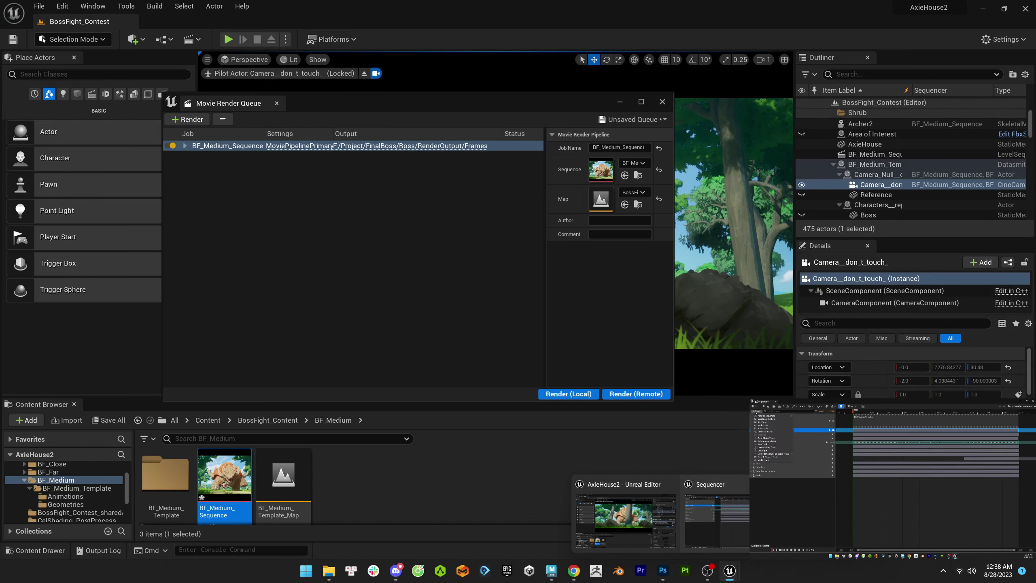
click(812, 466)
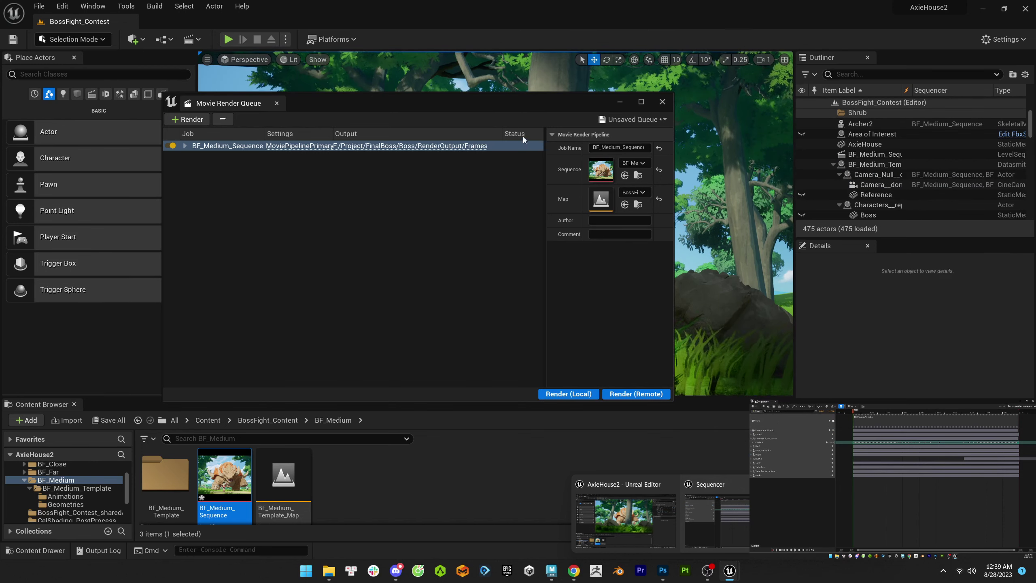
click(879, 423)
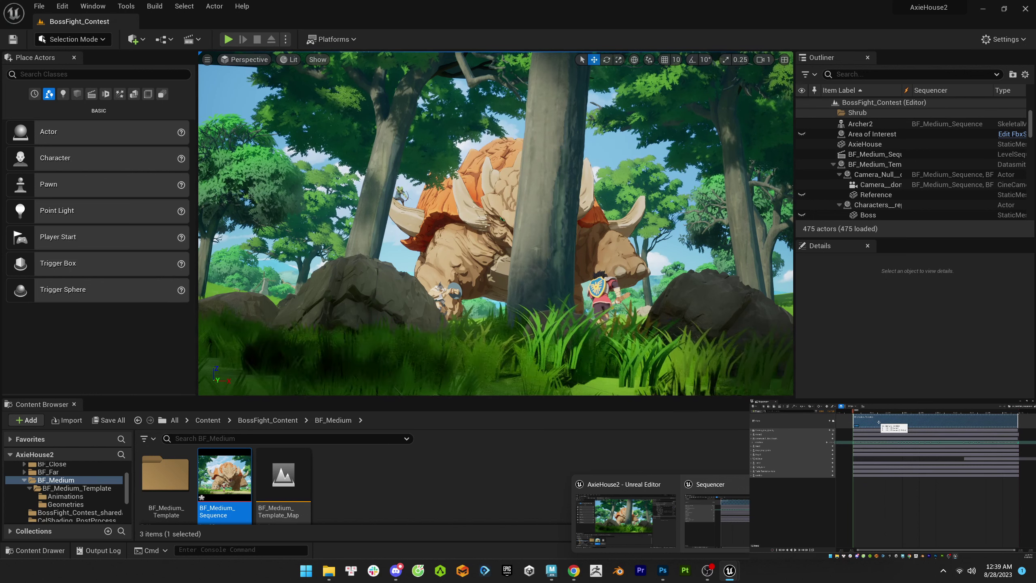
- Pilot Camera__don_t_touch_ from the Perspective menu and switch to Cinematic Viewport
click(829, 418)
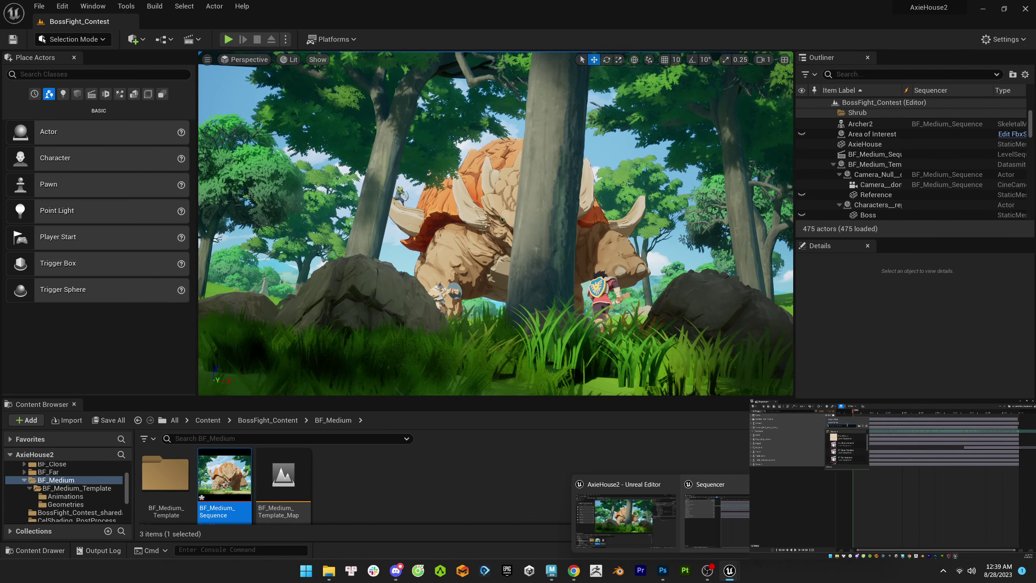
scroll(847, 449, down, 3)
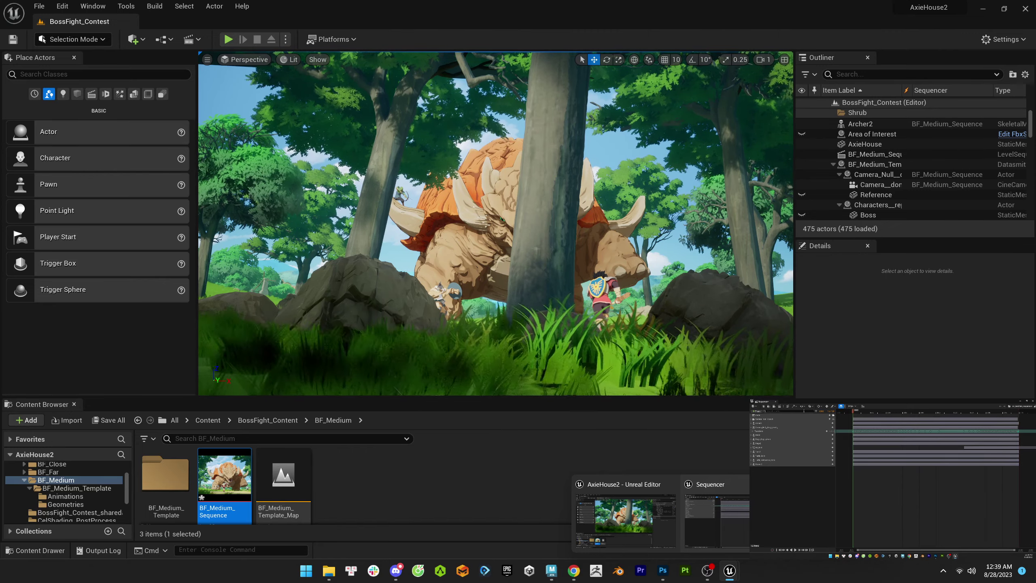
click(244, 59)
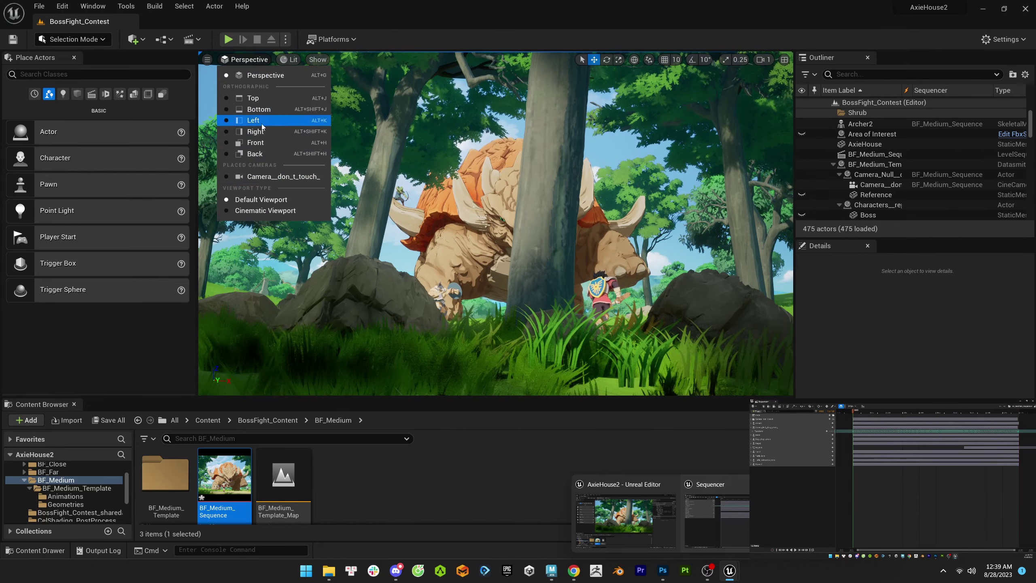
click(269, 165)
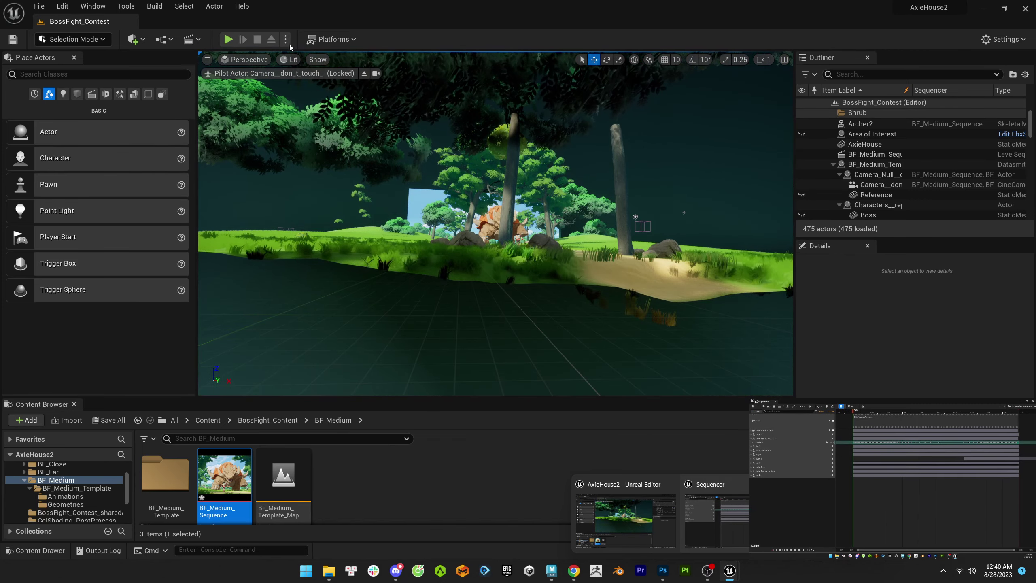
click(245, 59)
click(264, 209)
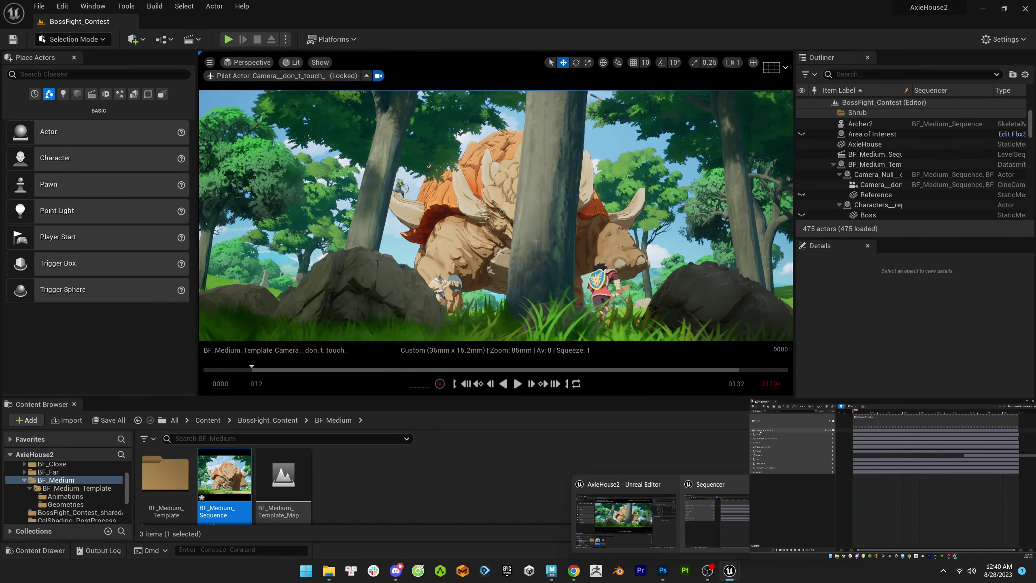
- Reinsert BF_Medium_Template into the sequence from the shot section's options
right_click(860, 421)
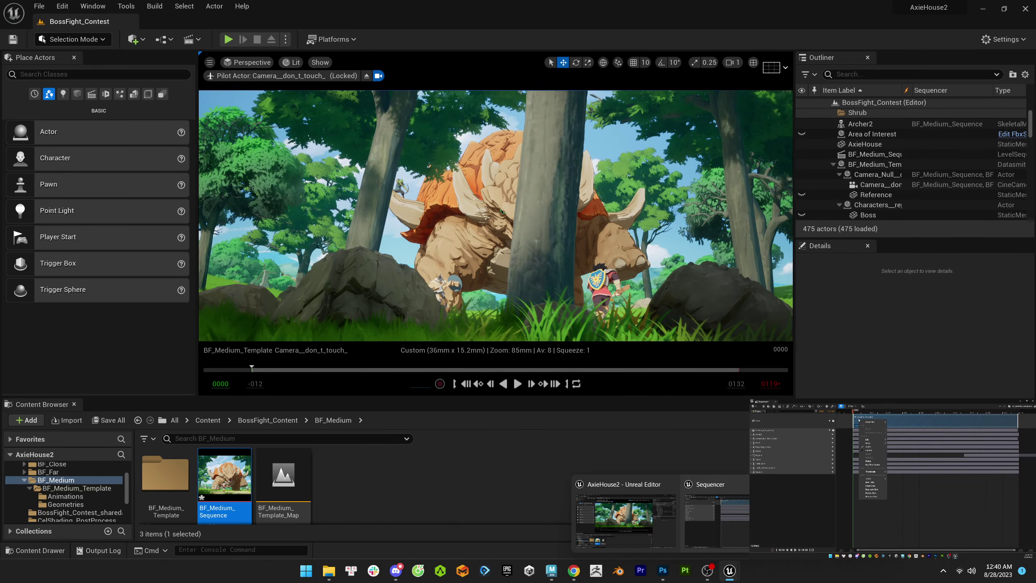
click(873, 466)
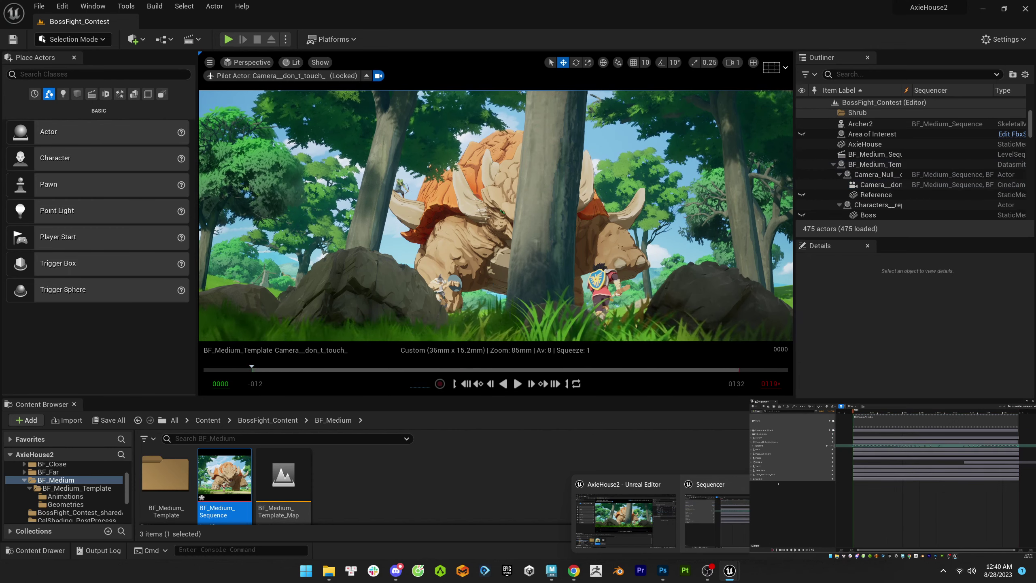
click(833, 431)
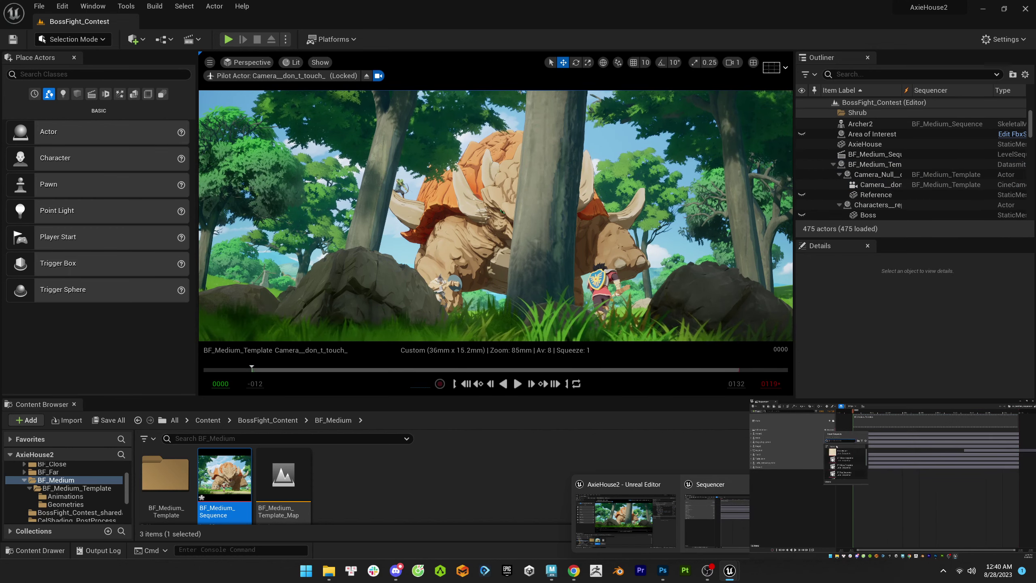
click(851, 472)
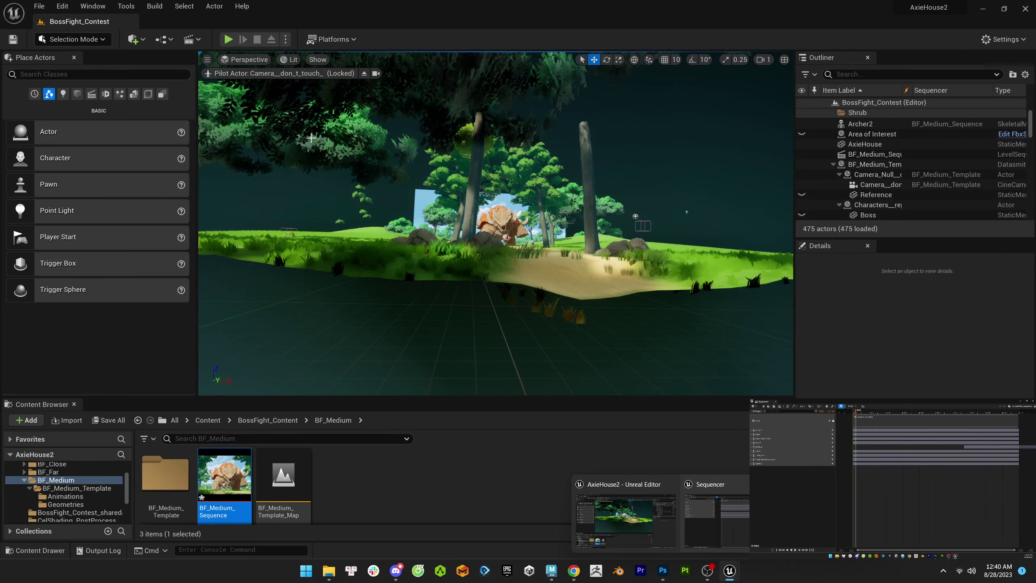
- Pilot the locked cinematic camera in the viewport from the Perspective menu
click(245, 59)
click(278, 173)
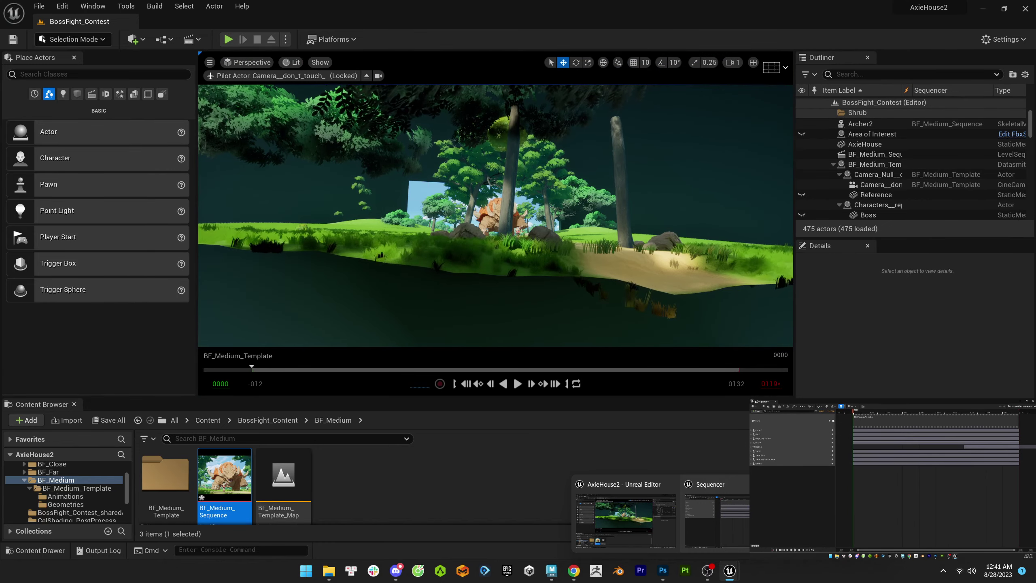
click(245, 62)
click(277, 172)
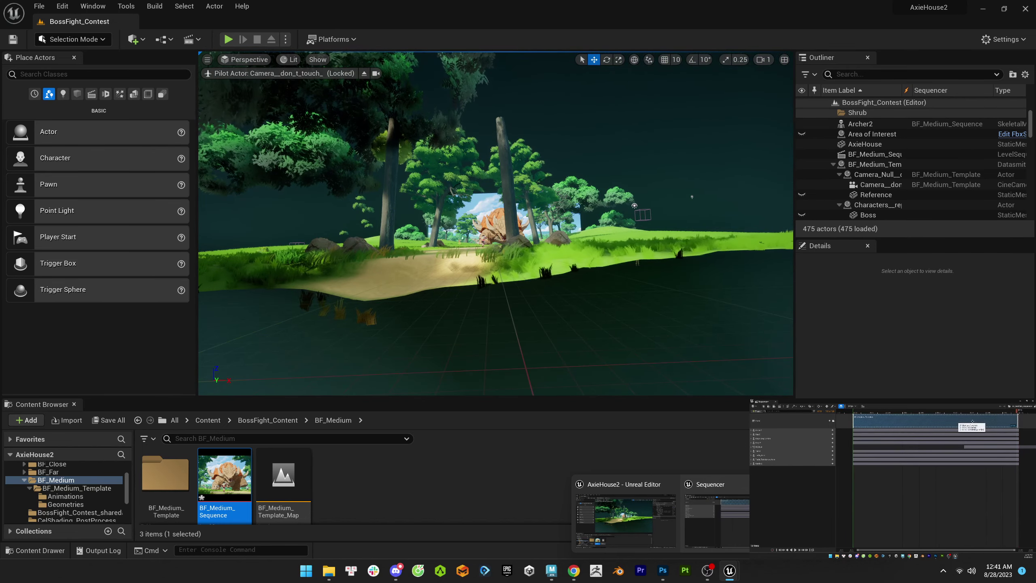
- Switch to Cinematic Viewport, jump to the last frame, and scrub back to about frame 66
right_click(1008, 420)
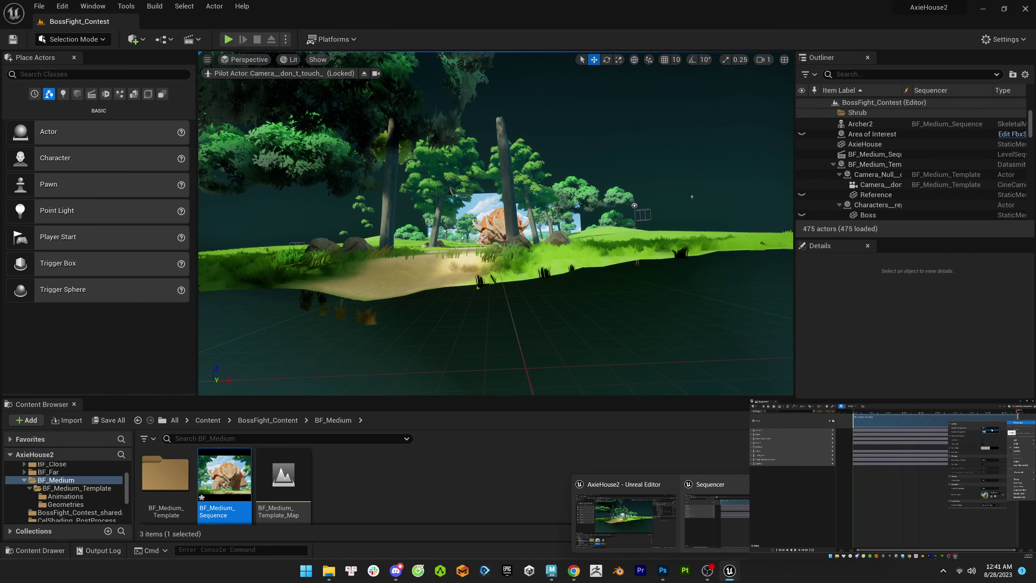
click(244, 59)
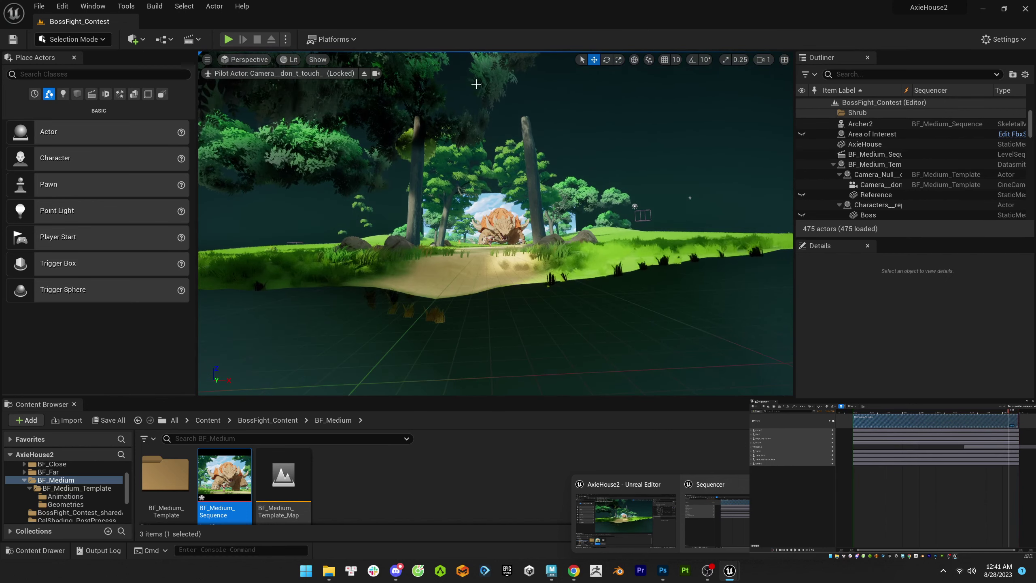
click(256, 211)
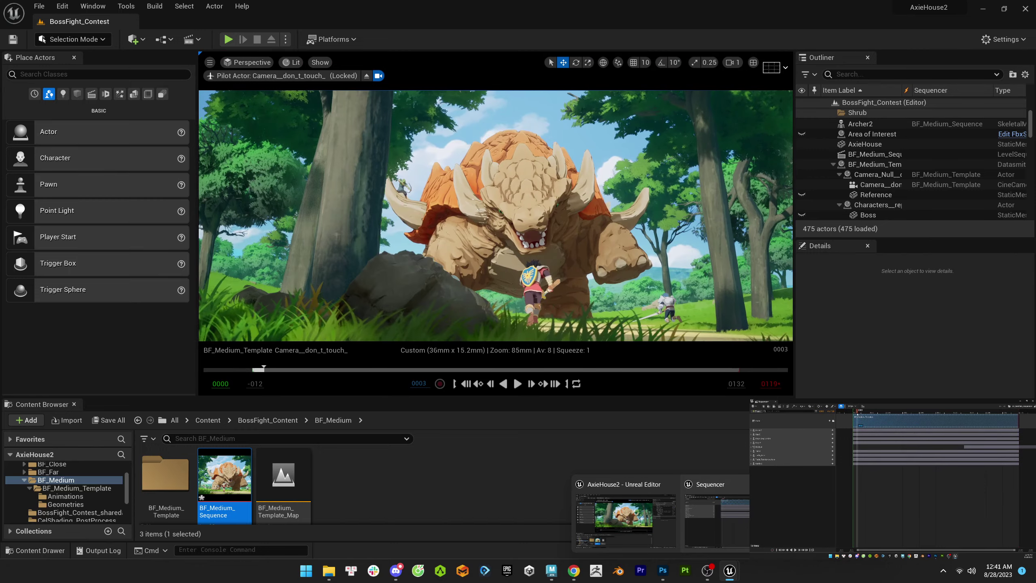
click(1019, 413)
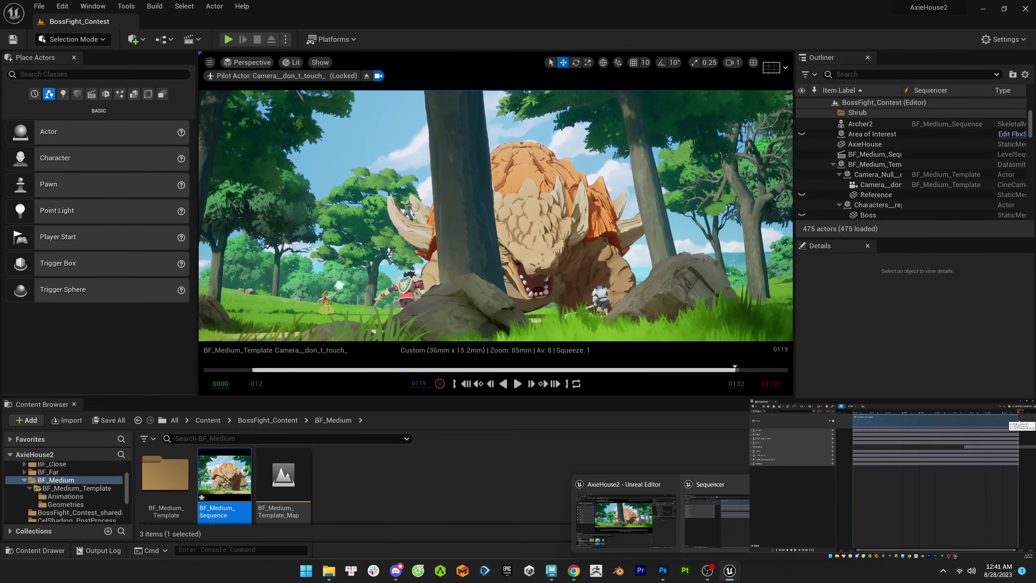
drag(1019, 419, 905, 418)
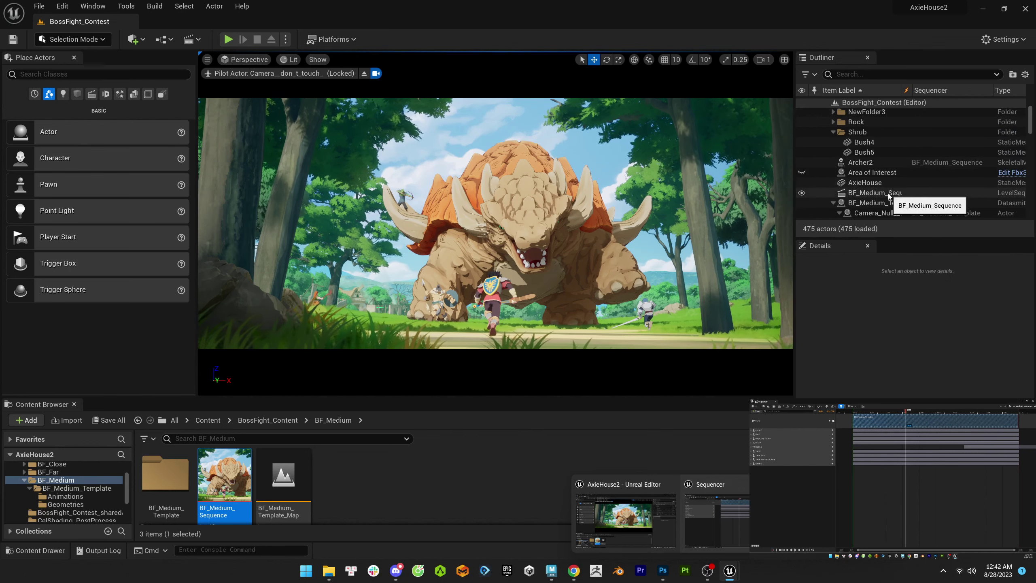
- Widen the Outliner, review BF_Medium_Sequence's Details, then deselect it
drag(795, 192, 683, 192)
click(766, 192)
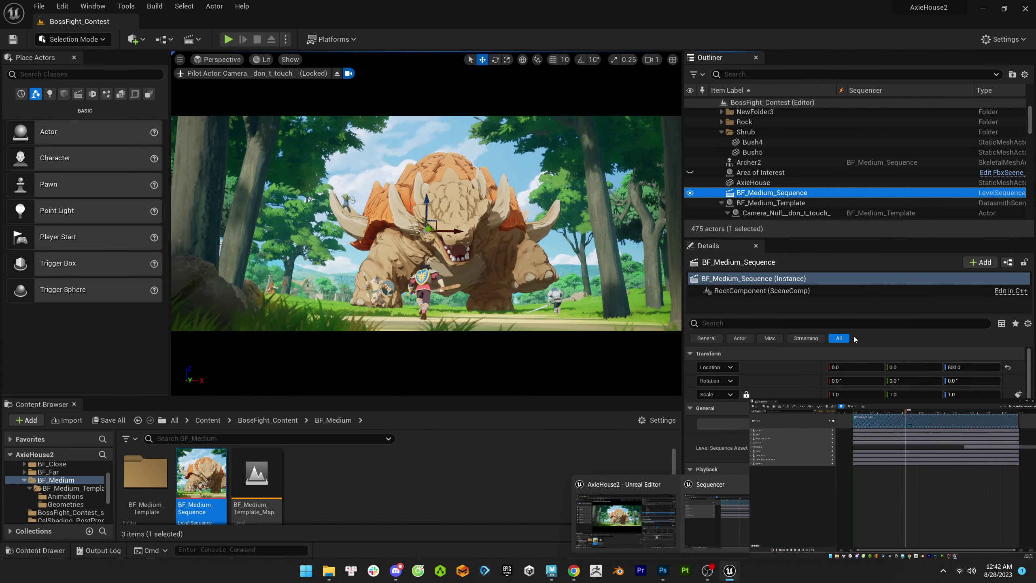
scroll(942, 393, down, 3)
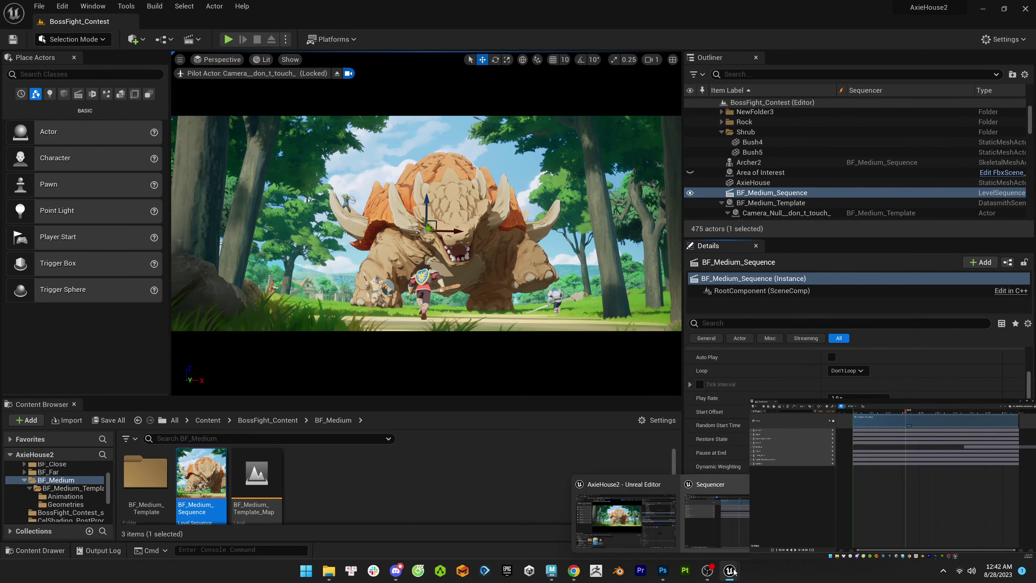
scroll(918, 379, down, 6)
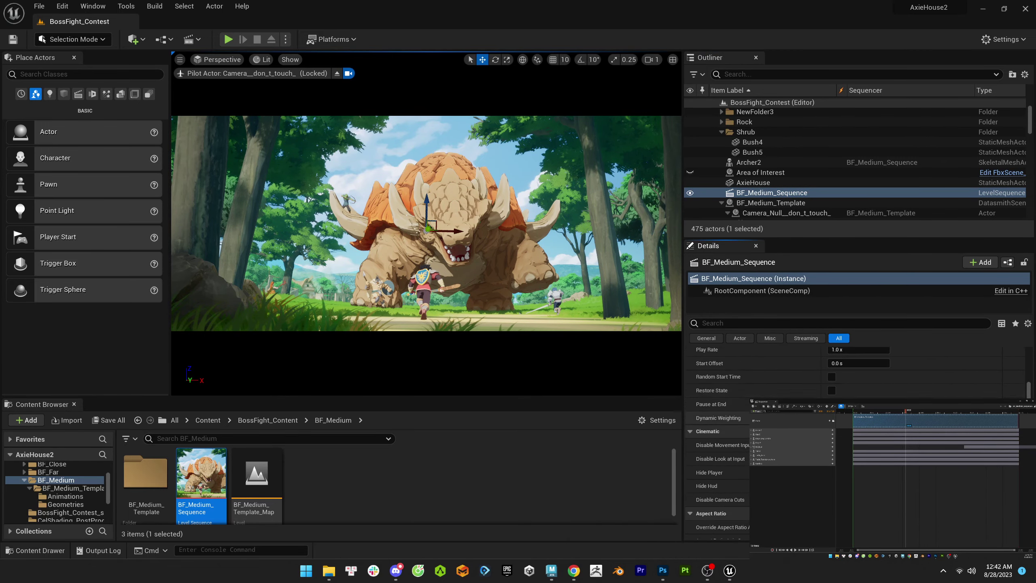
scroll(857, 408, down, 3)
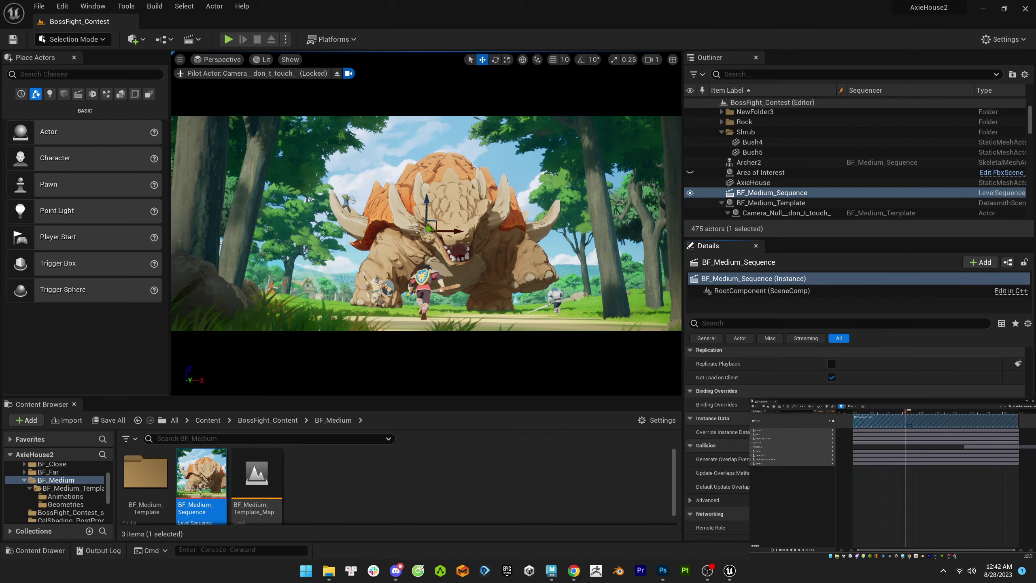
scroll(1029, 349, up, 12)
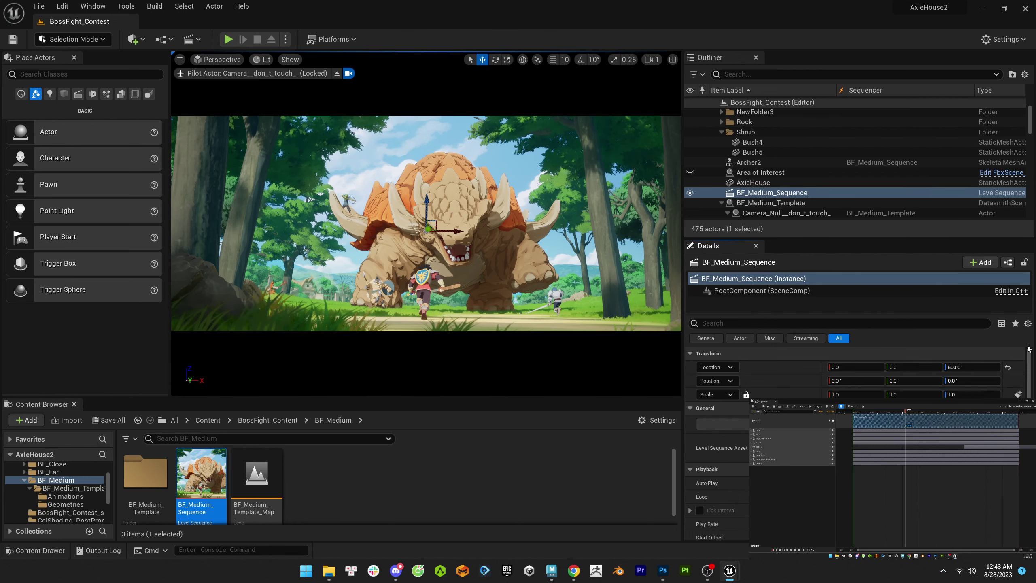
key(Escape)
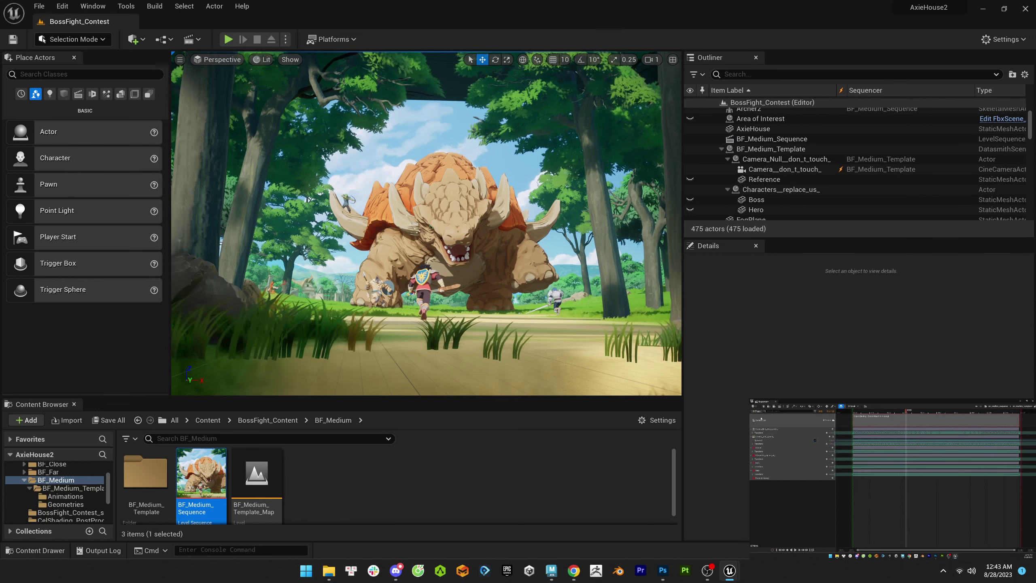
click(218, 59)
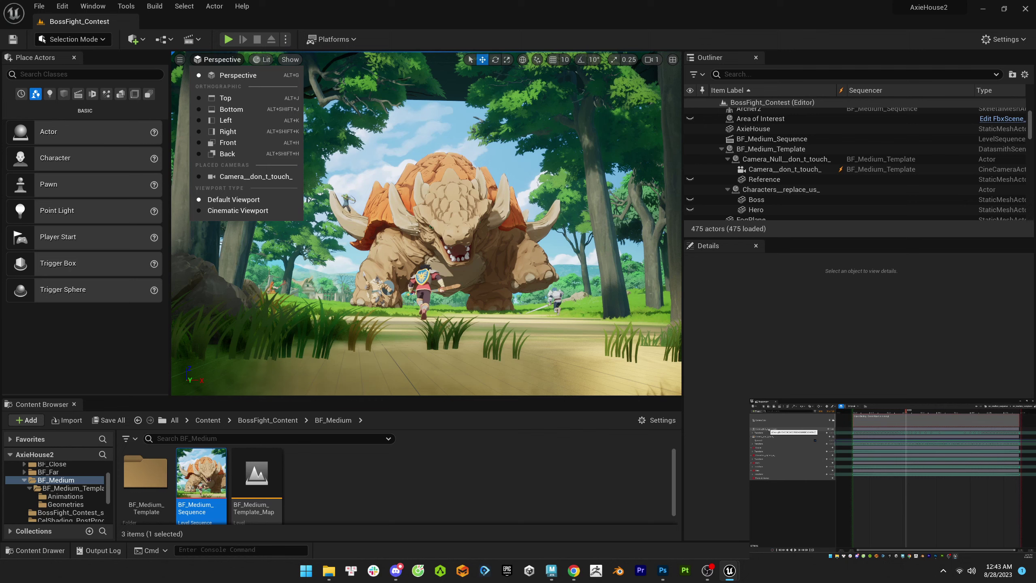
- Bring up Movie Render Queue with the BF_Medium_Sequence job
click(205, 483)
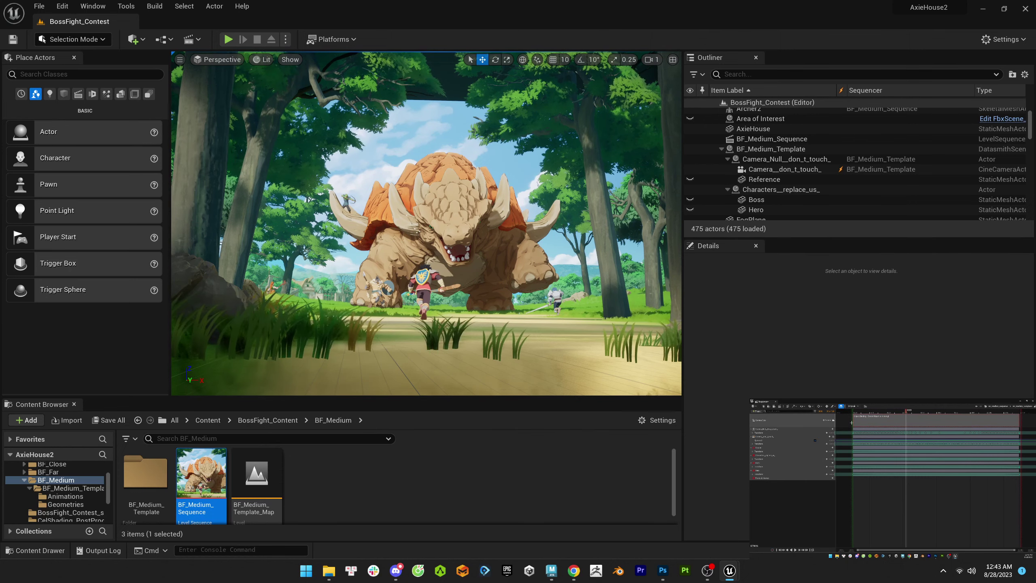
click(219, 62)
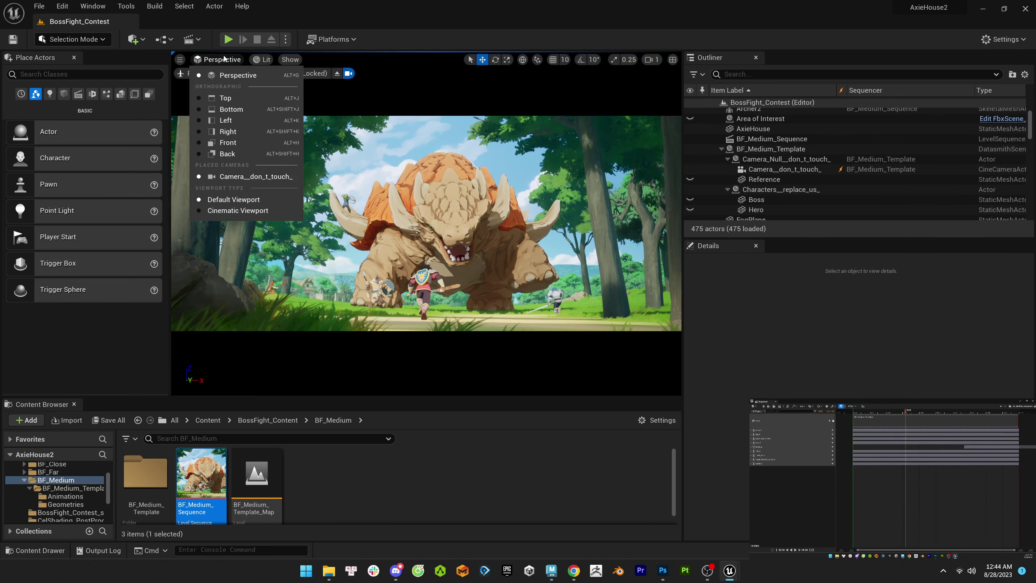
click(94, 7)
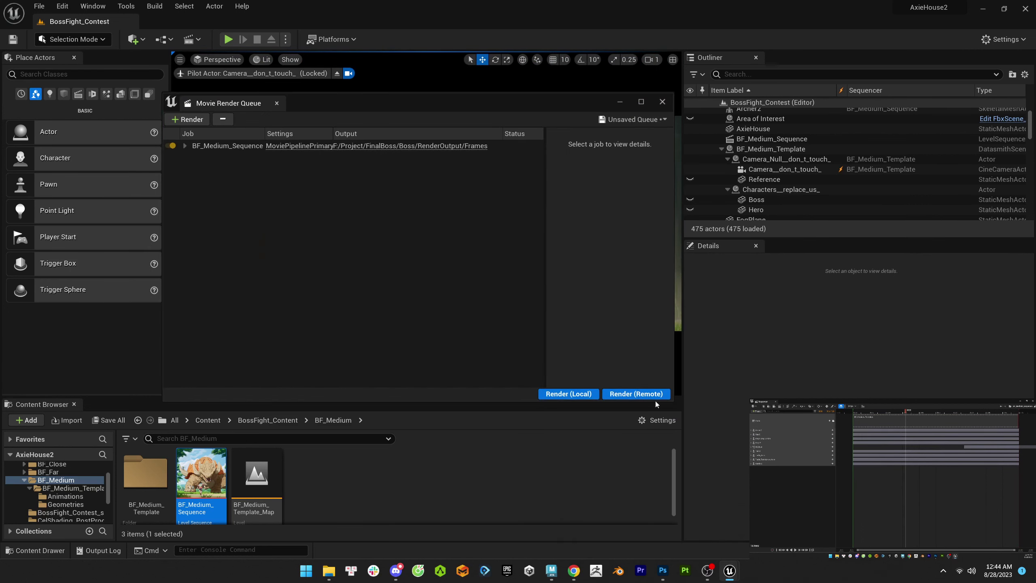
- Start a local render and cancel it, then render again and cancel once more
click(566, 394)
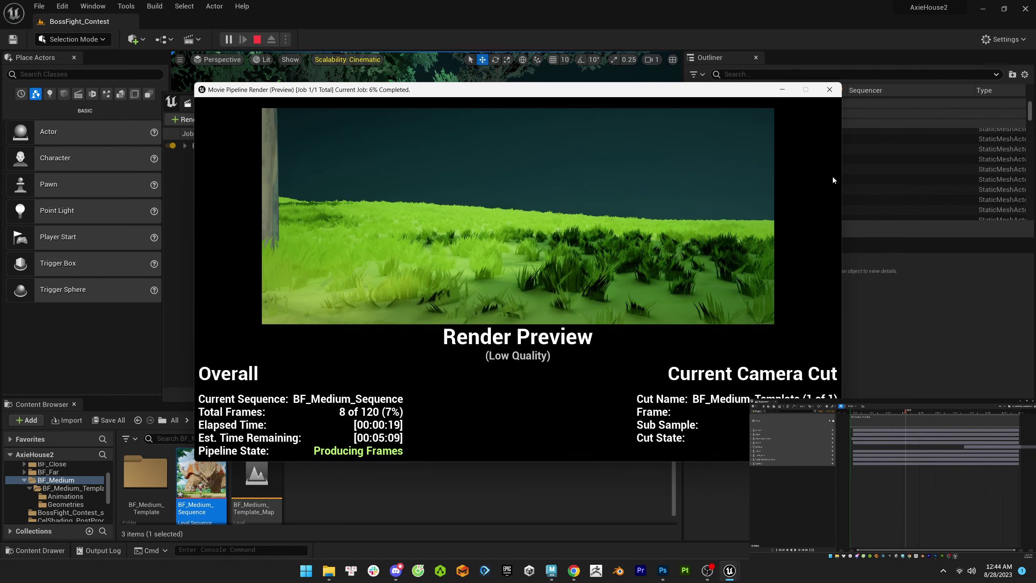
click(830, 90)
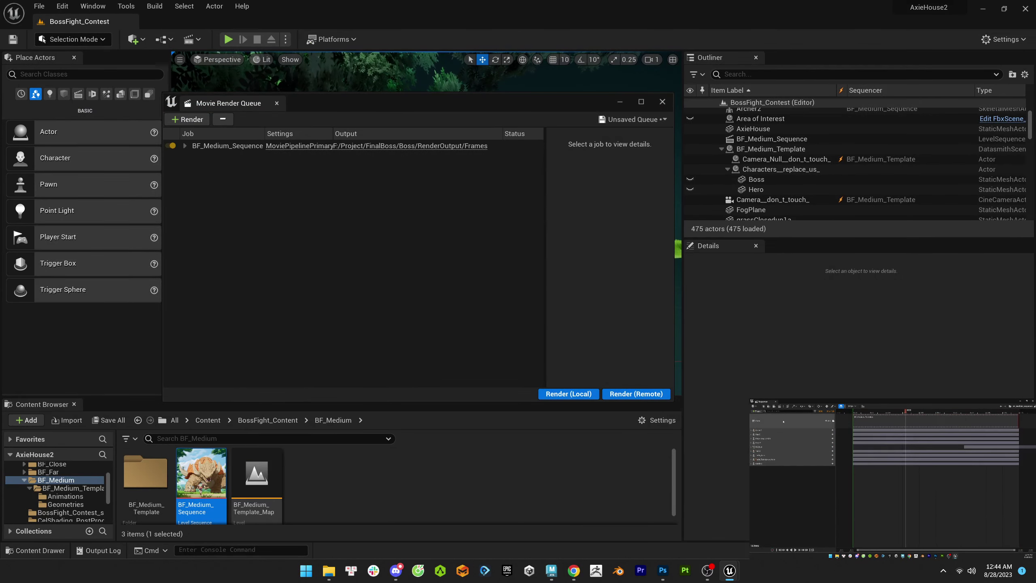
click(568, 393)
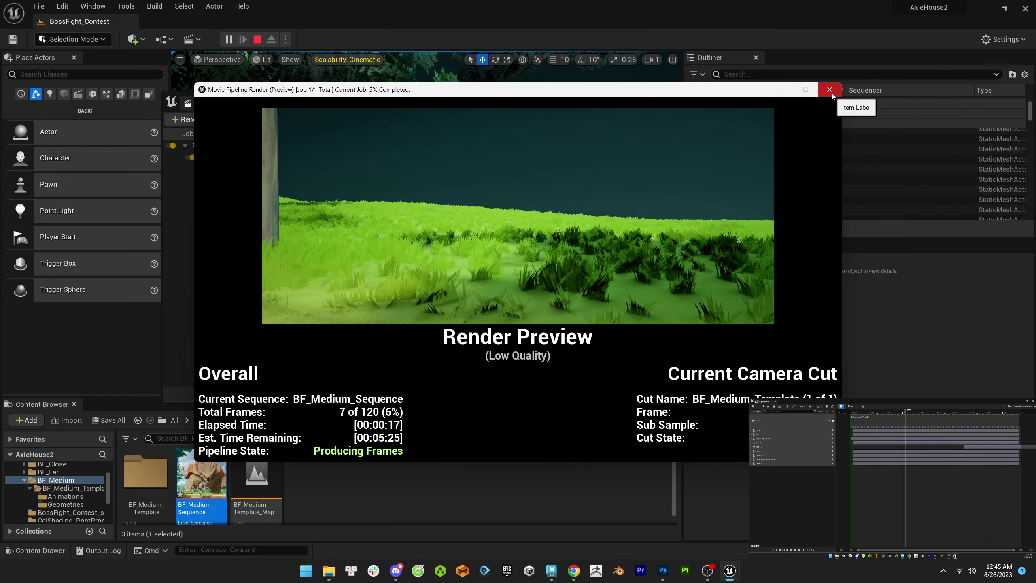
click(831, 91)
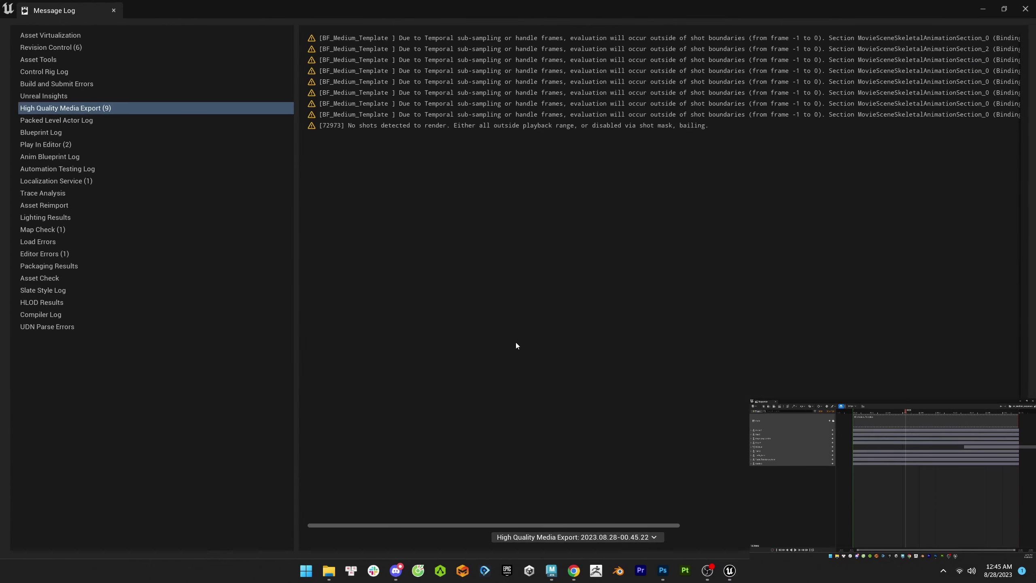
- Close the Message Log and add BF_Medium_Sequence as a new render job
click(1026, 8)
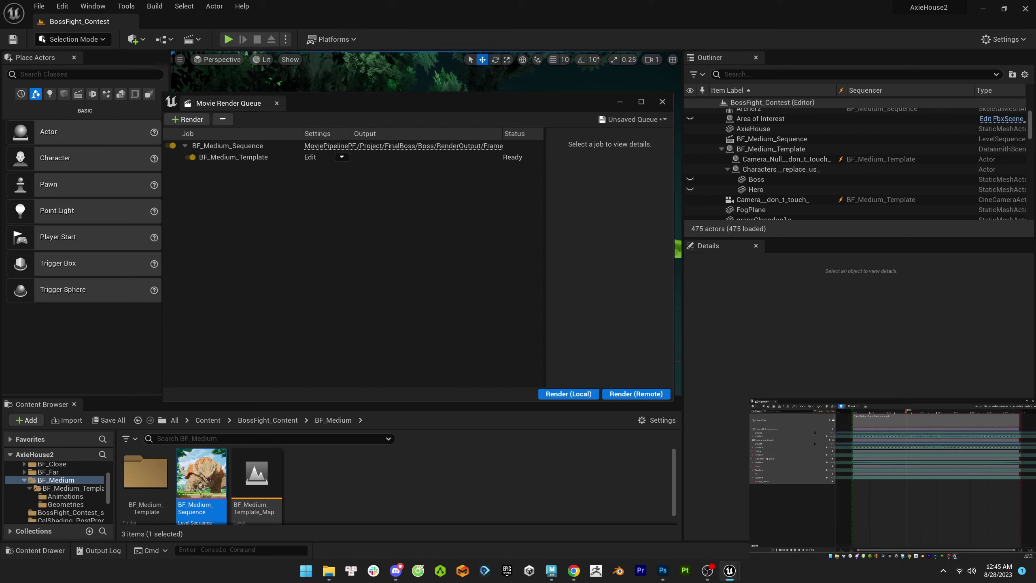
scroll(856, 185, up, 2)
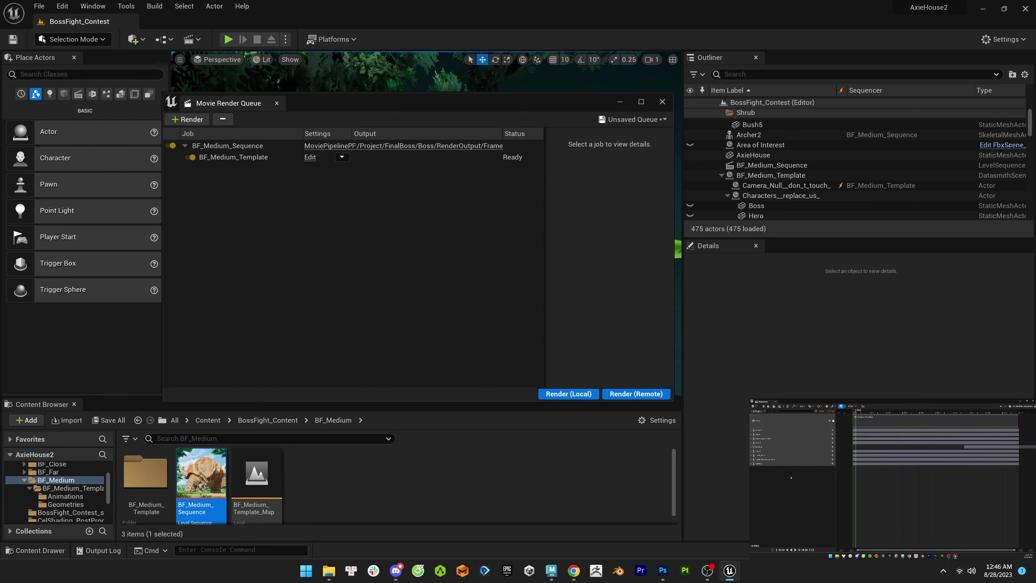
click(186, 119)
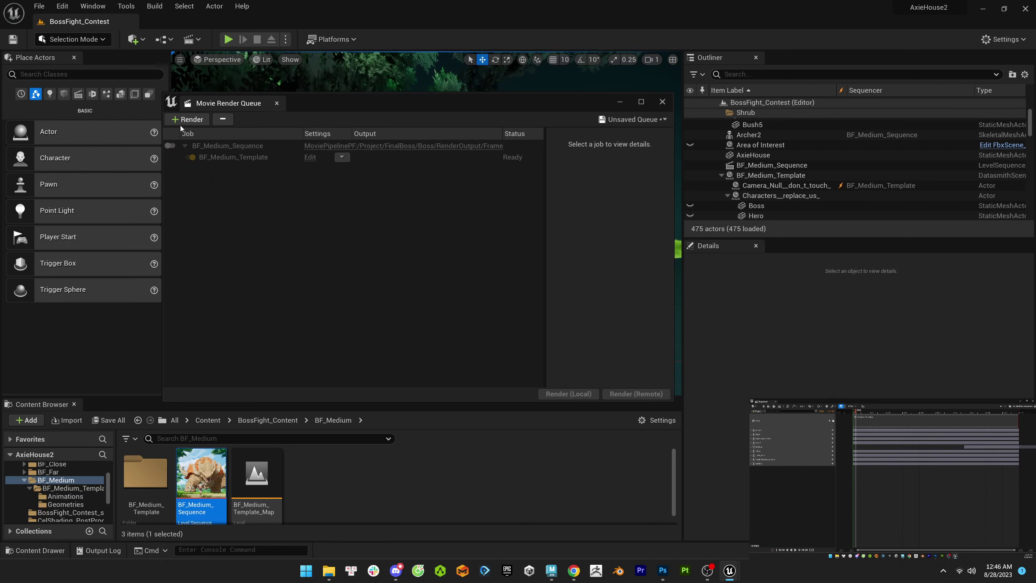
click(258, 253)
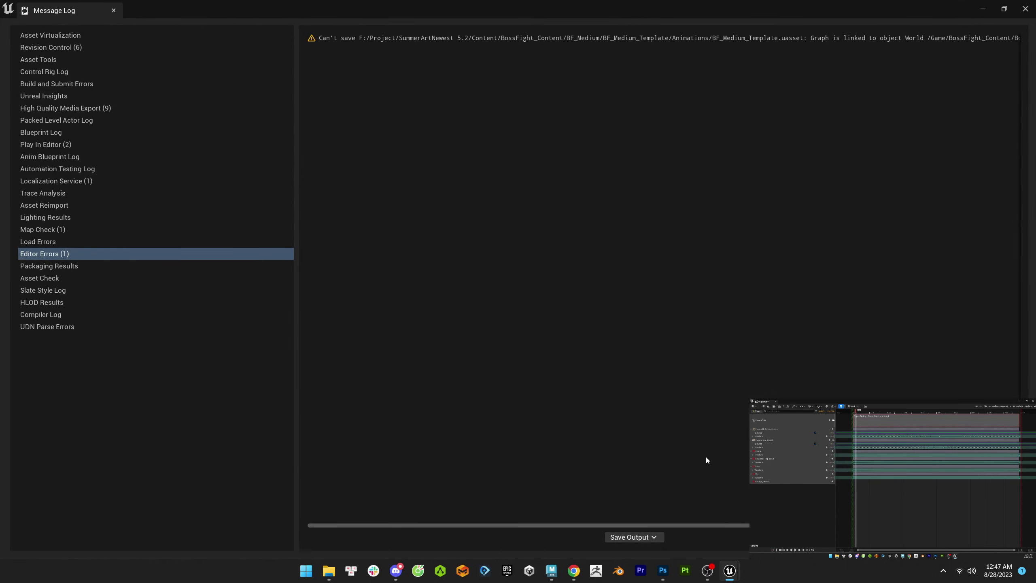
- Check the editor save error in the Message Log, then close Movie Render Queue
drag(718, 526, 889, 526)
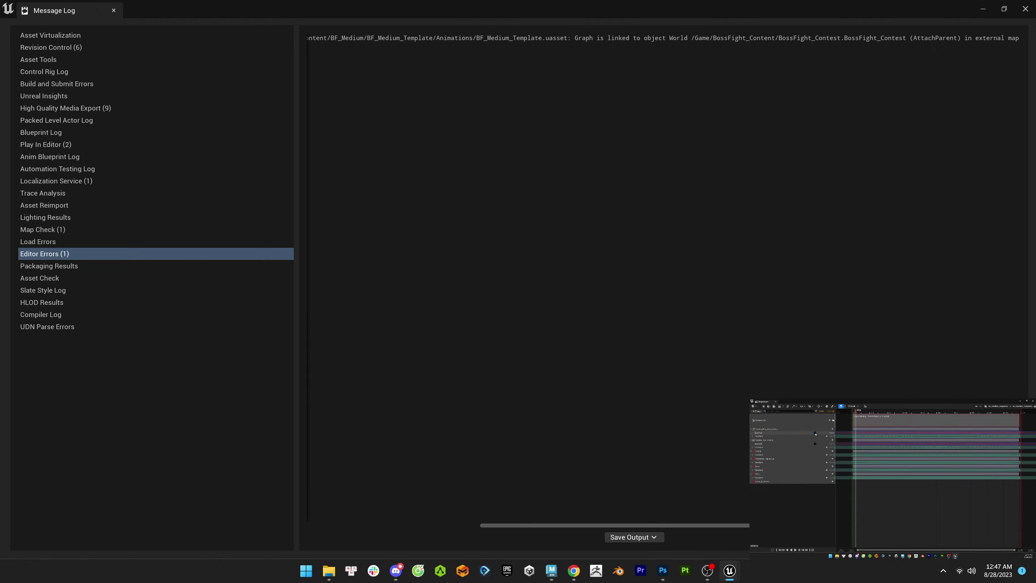
click(1025, 8)
click(569, 392)
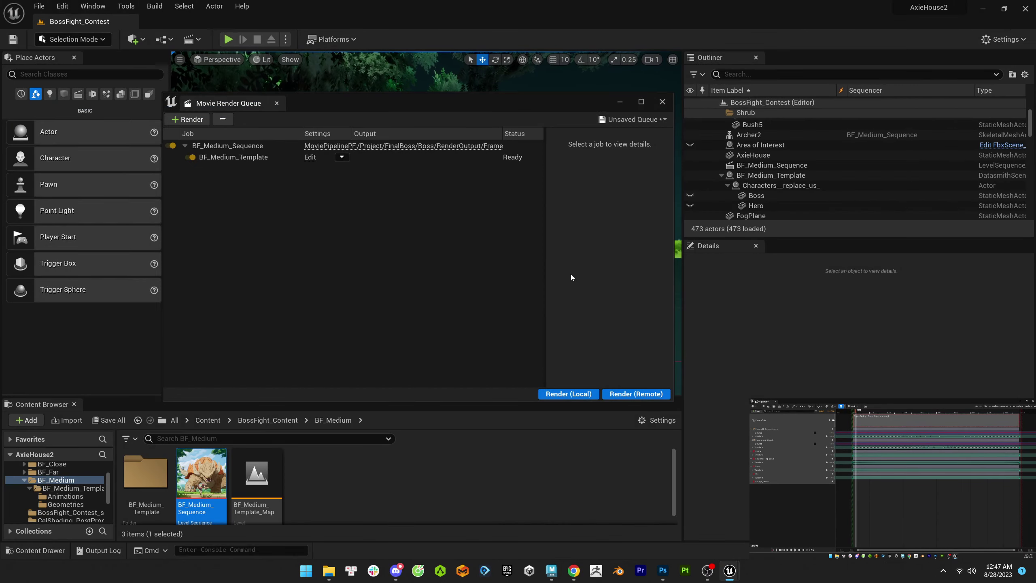
click(620, 102)
- Switch the viewport to cinematic view from the view options
click(218, 59)
click(241, 190)
click(222, 62)
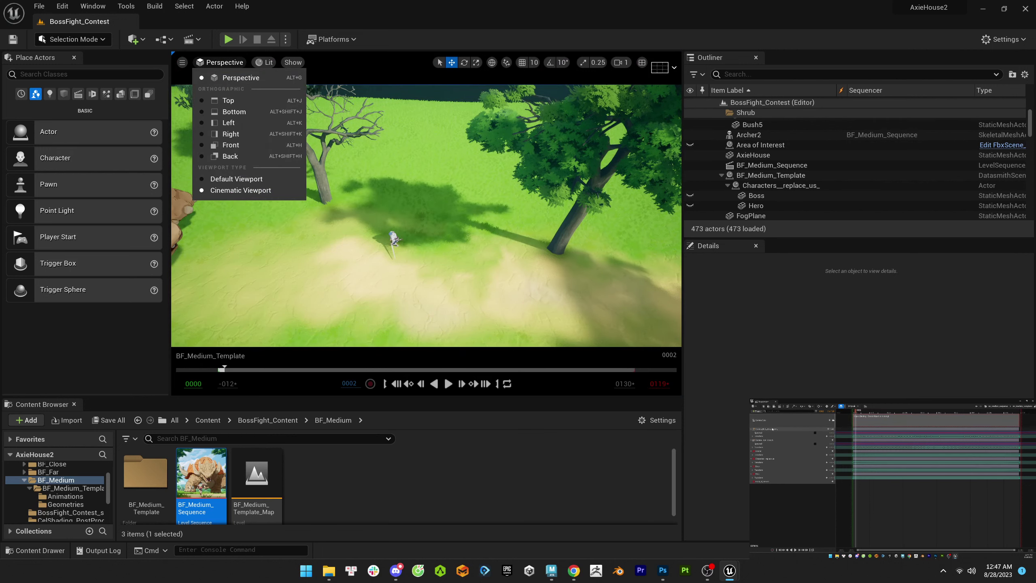
- Pilot Camera__don_t_touch_ again and undo the accidentally created Cine Camera Actor
key(Escape)
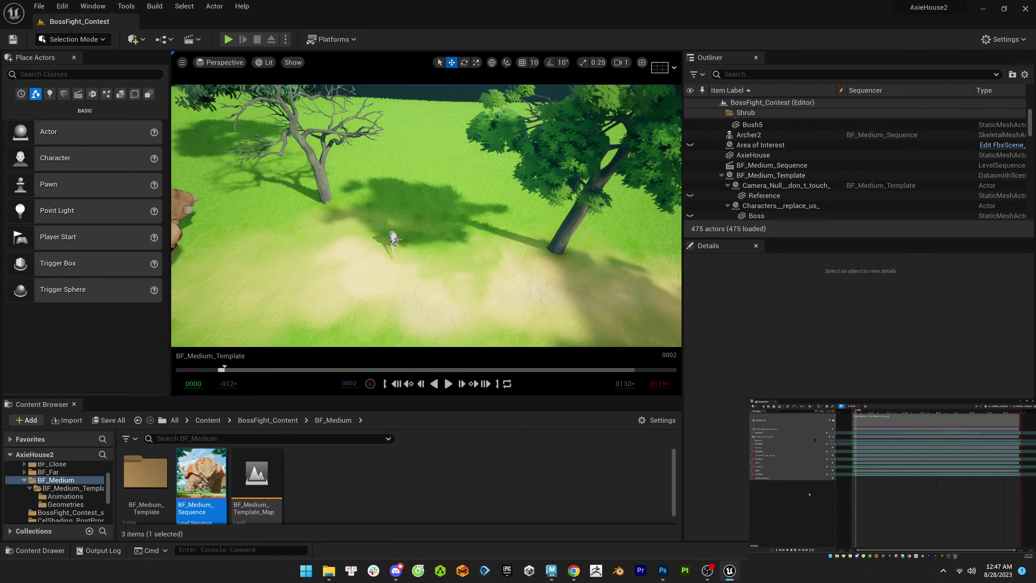
click(224, 63)
click(253, 179)
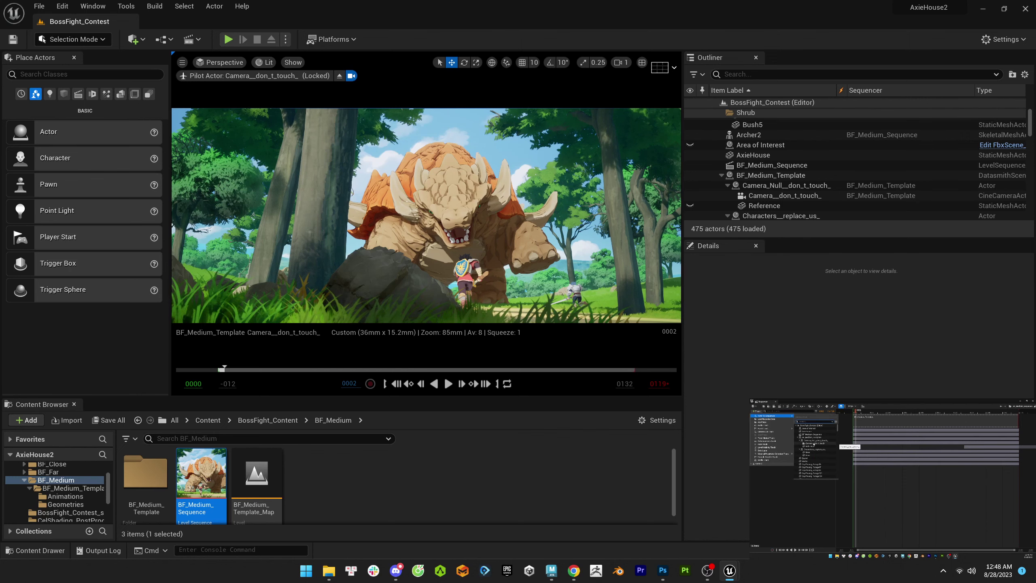
click(774, 406)
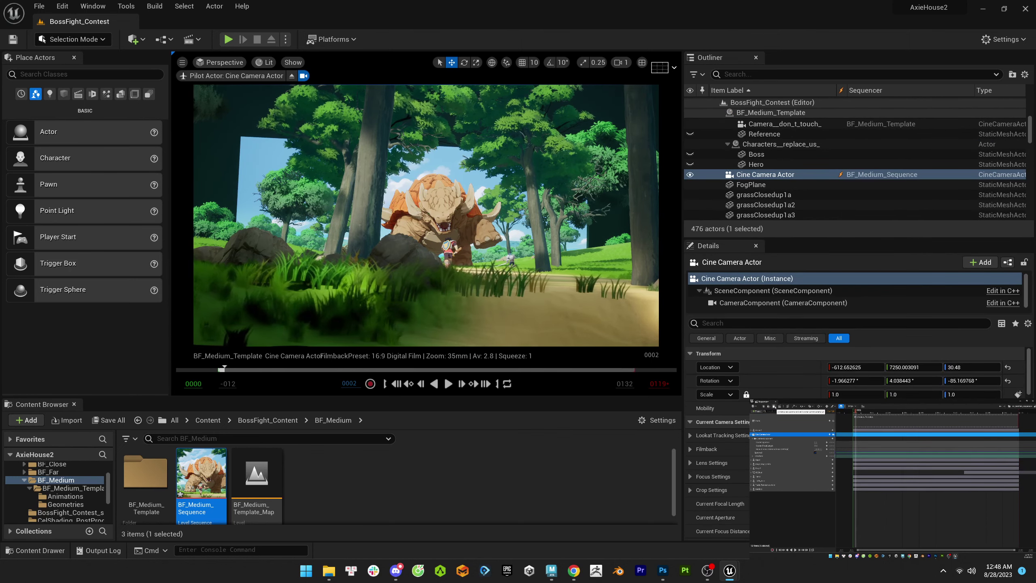
key(ctrl+z)
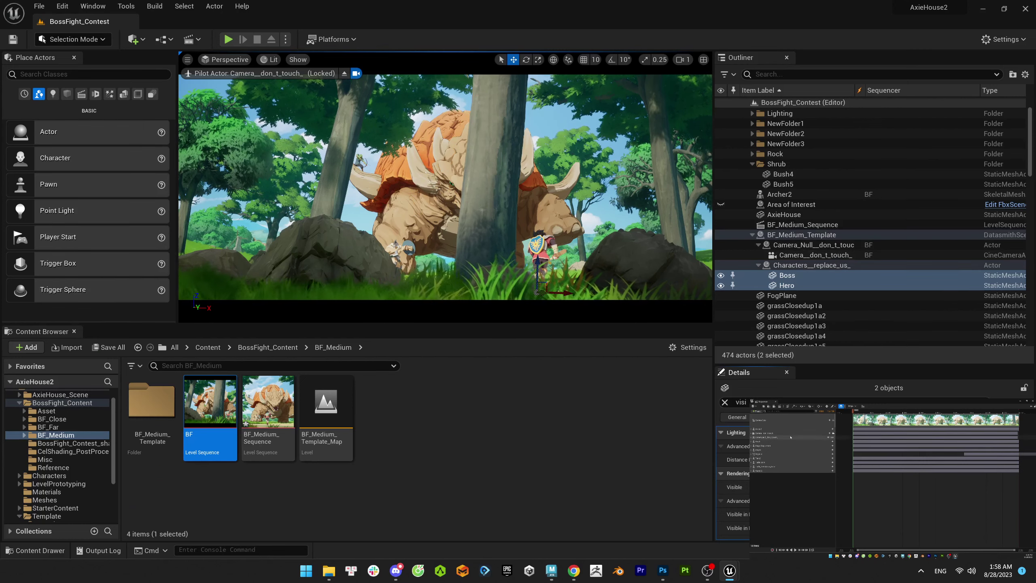
- Play and stop the level sequence, then select the Hero actor
key(space)
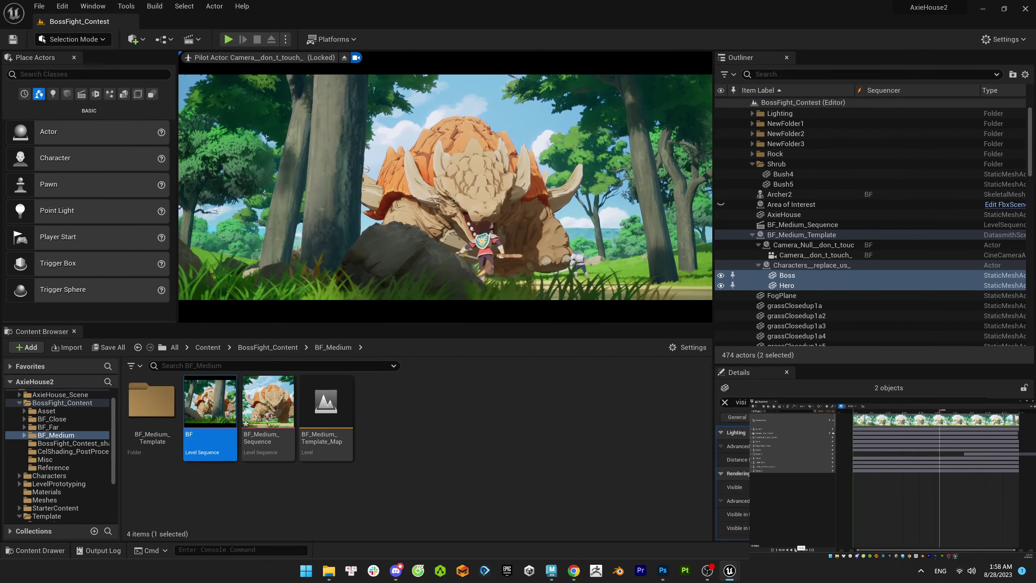
key(space)
click(786, 286)
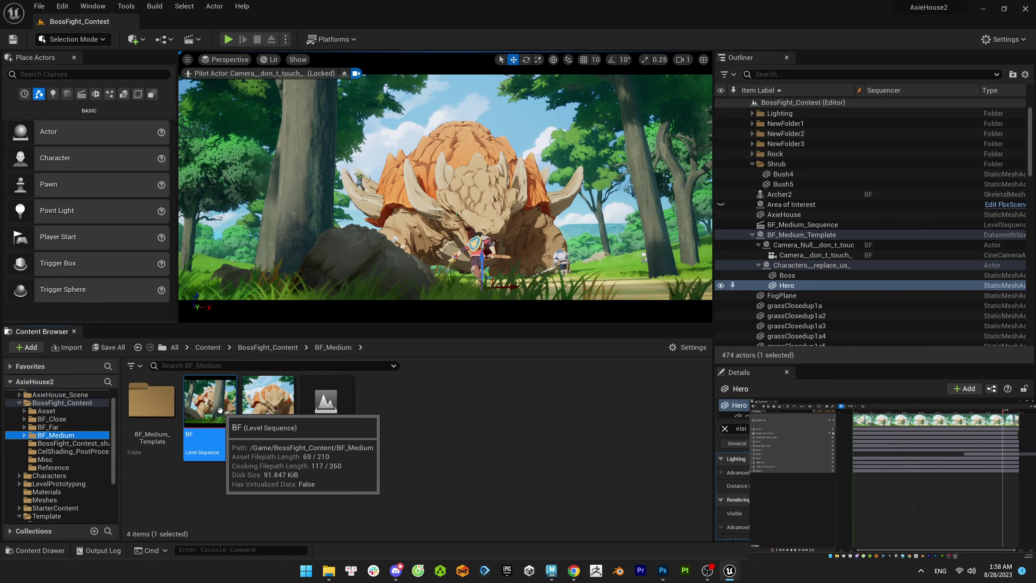
- Open Movie Render Queue and confirm the BF job outputs to F:/Project/FinalBoss/Boss/RenderOutput/Frames
click(39, 6)
mouse_move(93, 6)
mouse_move(173, 35)
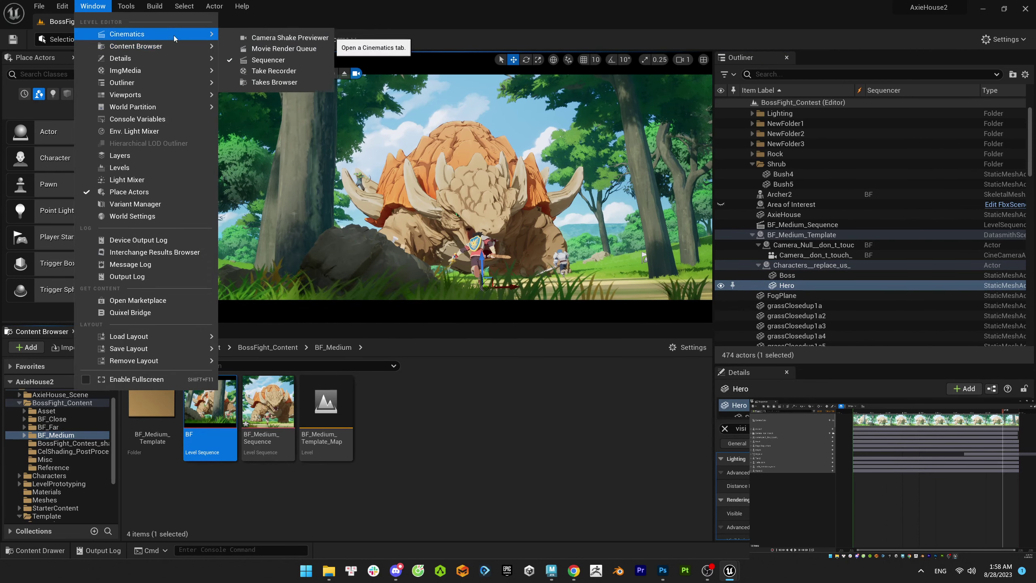
key(Escape)
key(Escape)
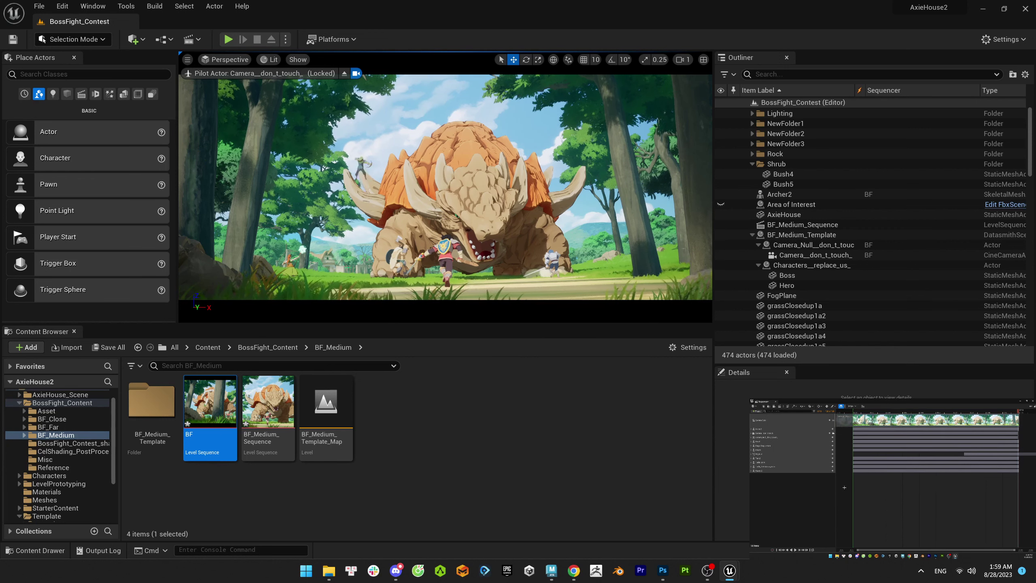
click(92, 5)
click(273, 48)
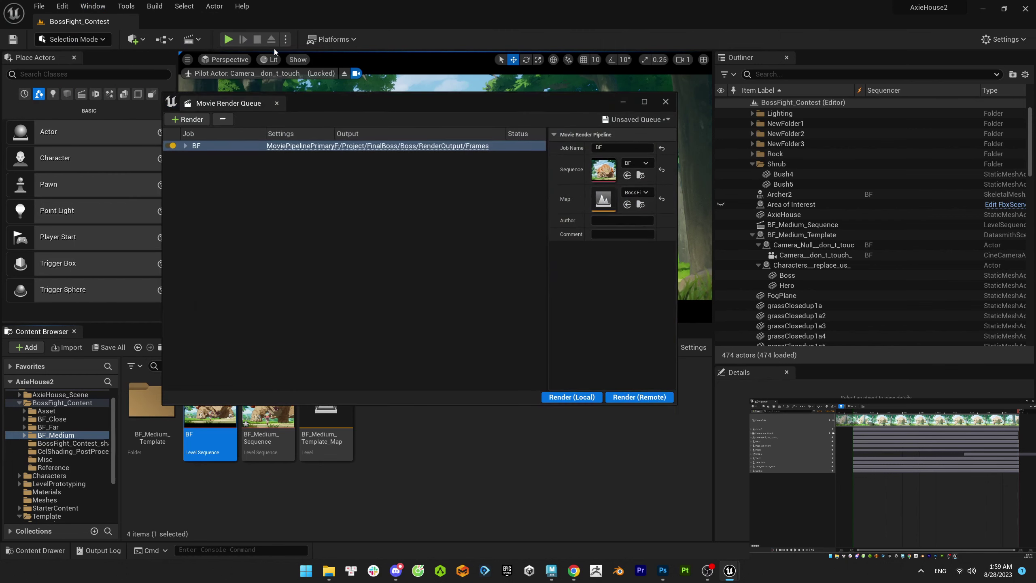
click(302, 146)
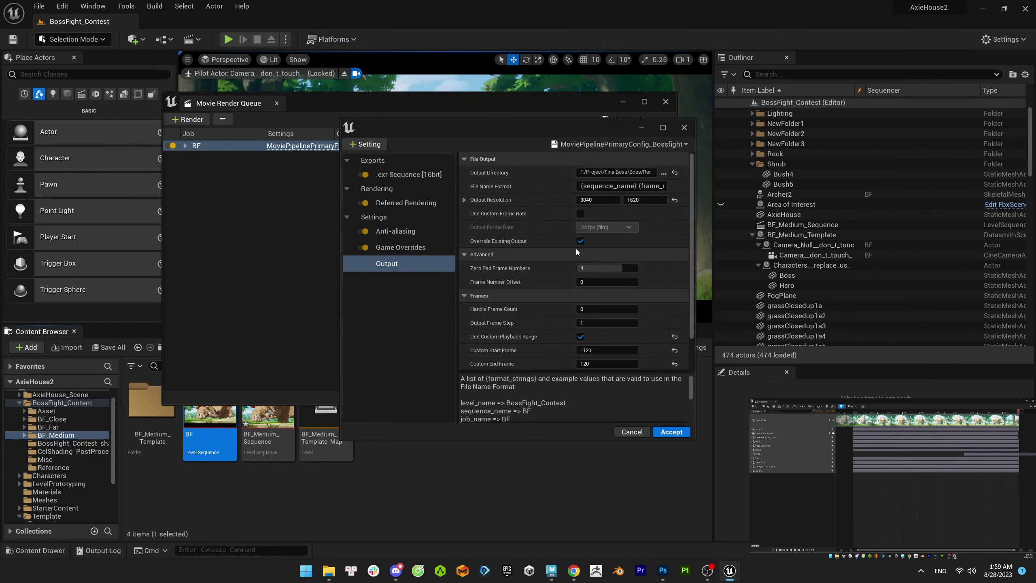
click(616, 172)
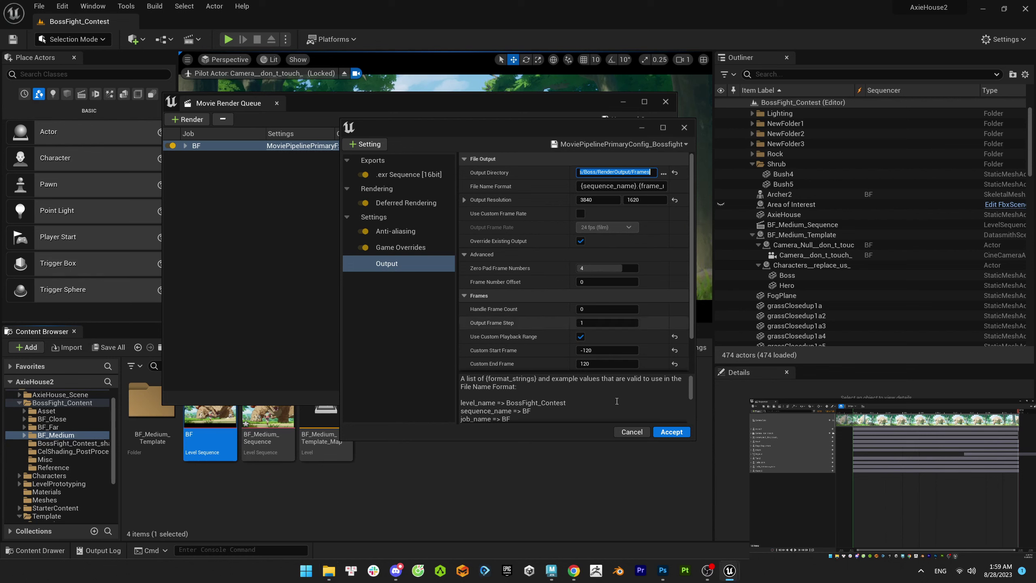
click(674, 433)
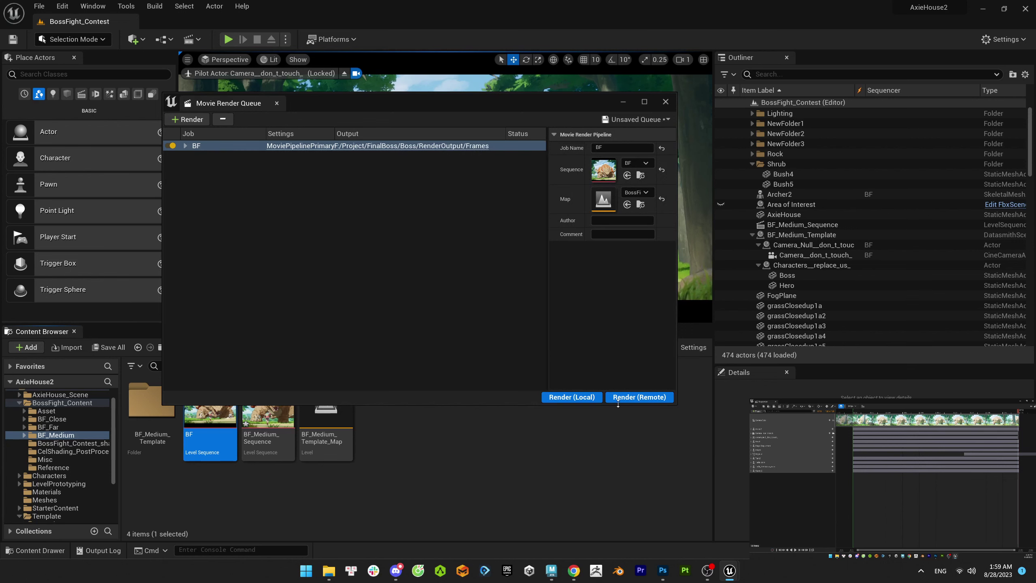
- Start a local test render of the BF sequence, then stop it and close the queue
click(586, 399)
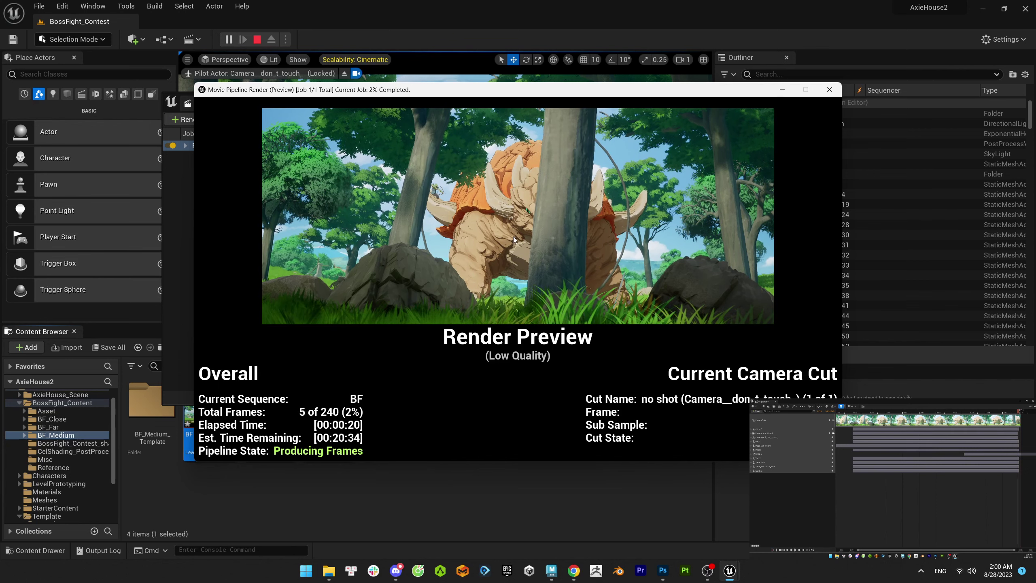
key(Escape)
click(691, 102)
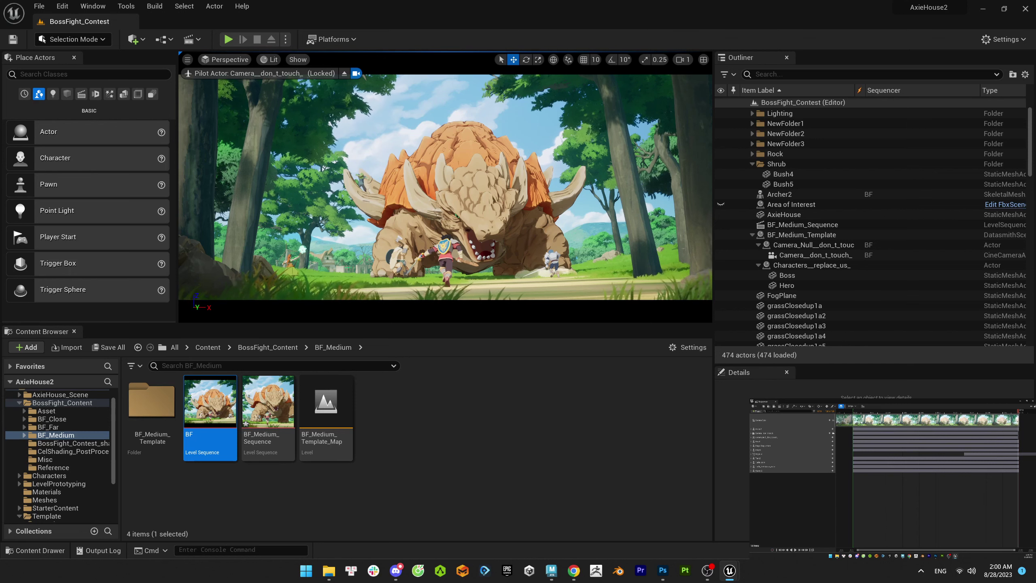
- View the shot through the sequence's cinematic camera and inspect the Area of Interest actor's properties
click(226, 59)
click(246, 177)
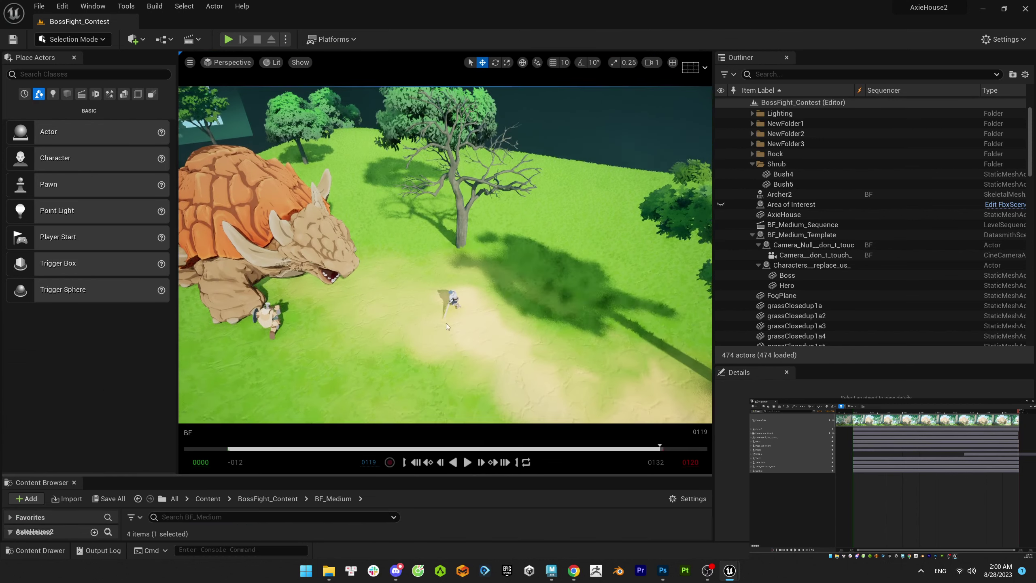
click(790, 205)
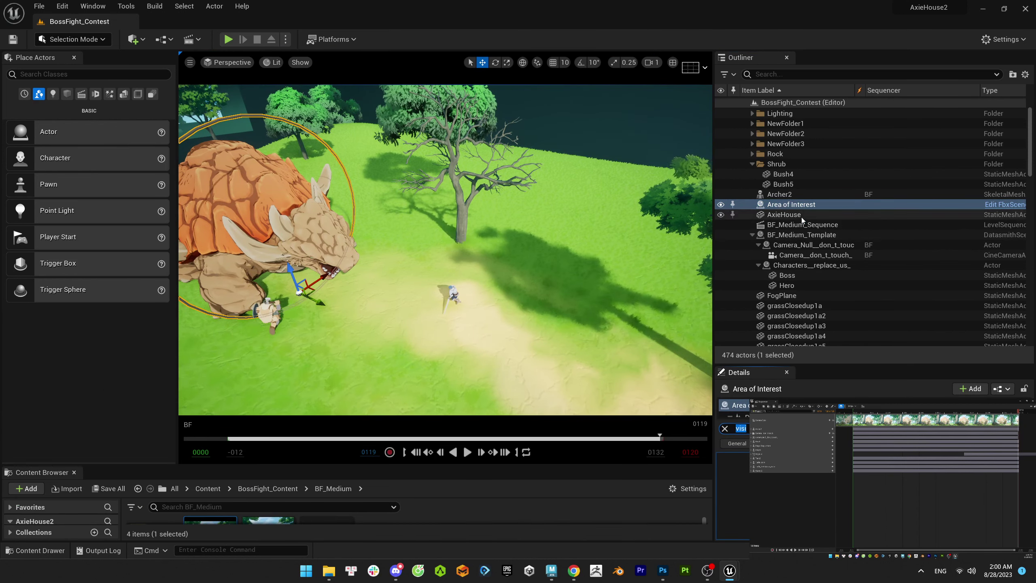
click(724, 428)
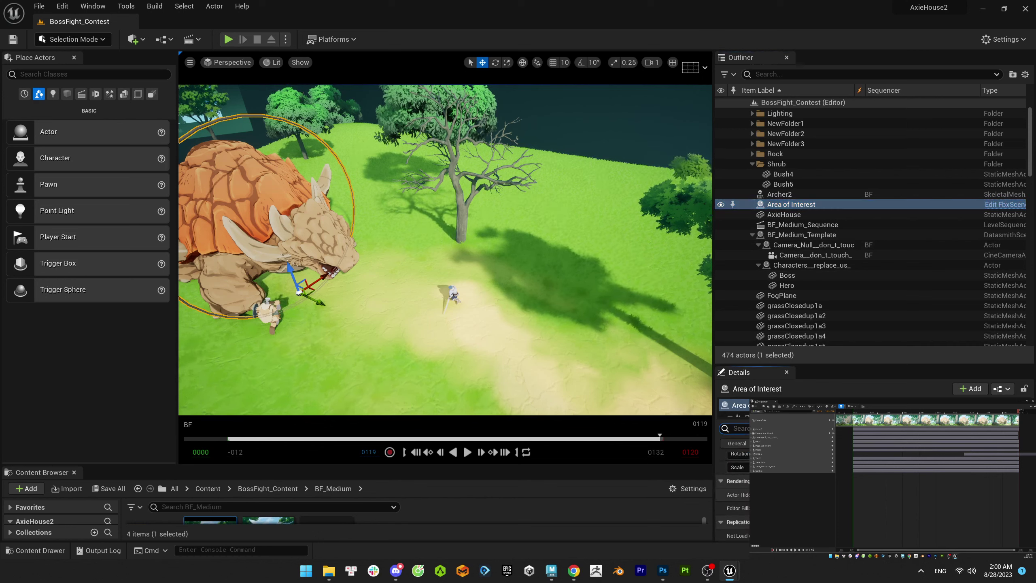
scroll(735, 470, up, 1)
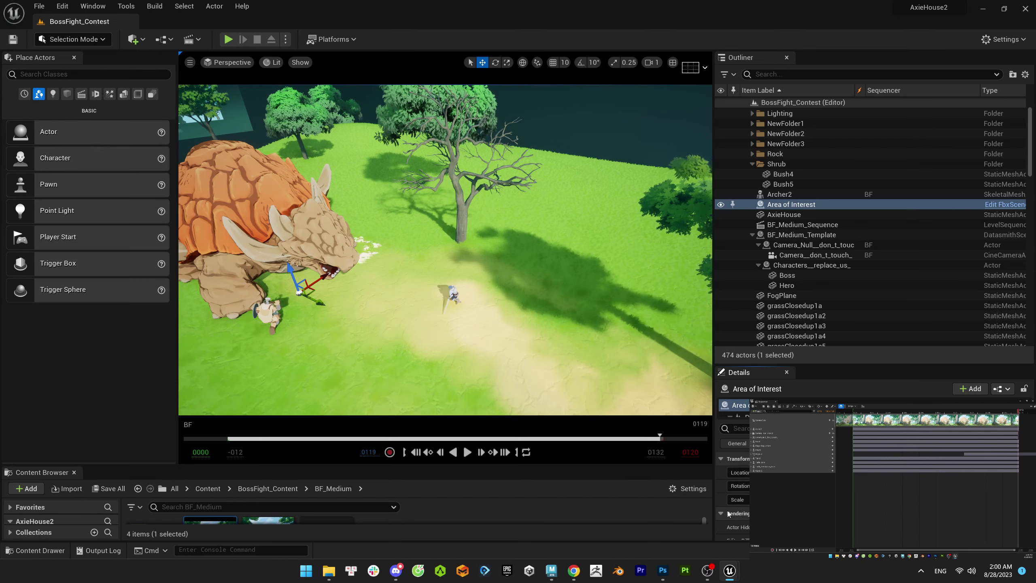
- Return to the main editor and restart the local BF render at 0 of 240 frames
mouse_move(730, 571)
click(721, 522)
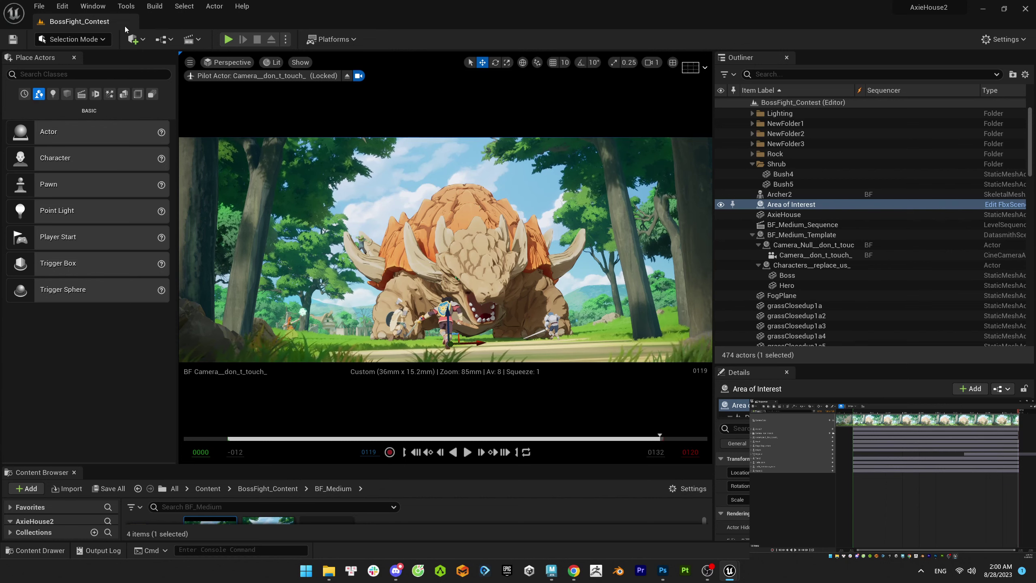
mouse_move(726, 558)
click(571, 396)
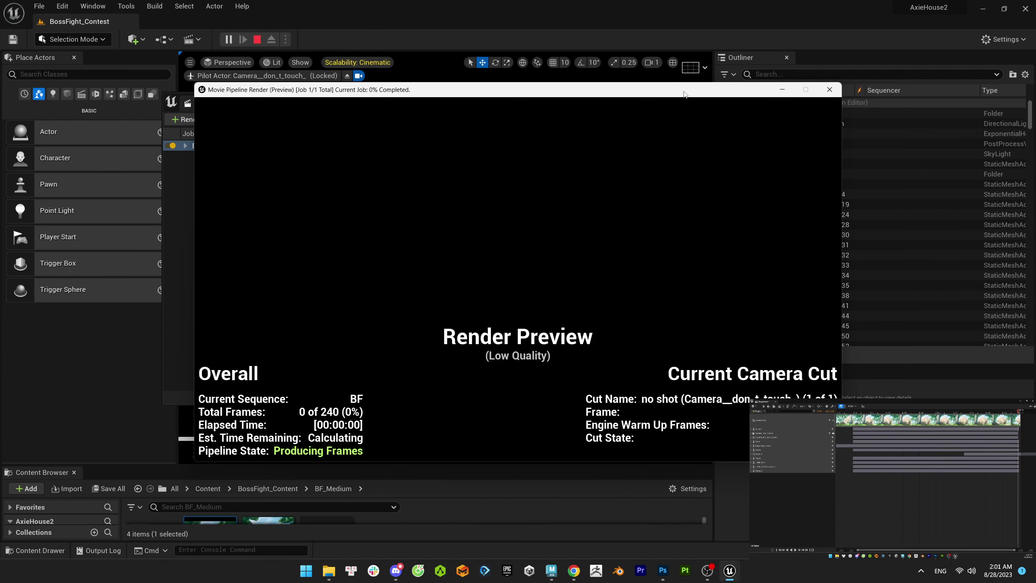
- Let the BF render reach 17 of 240 frames, then bring Photoshop forward
key(Escape)
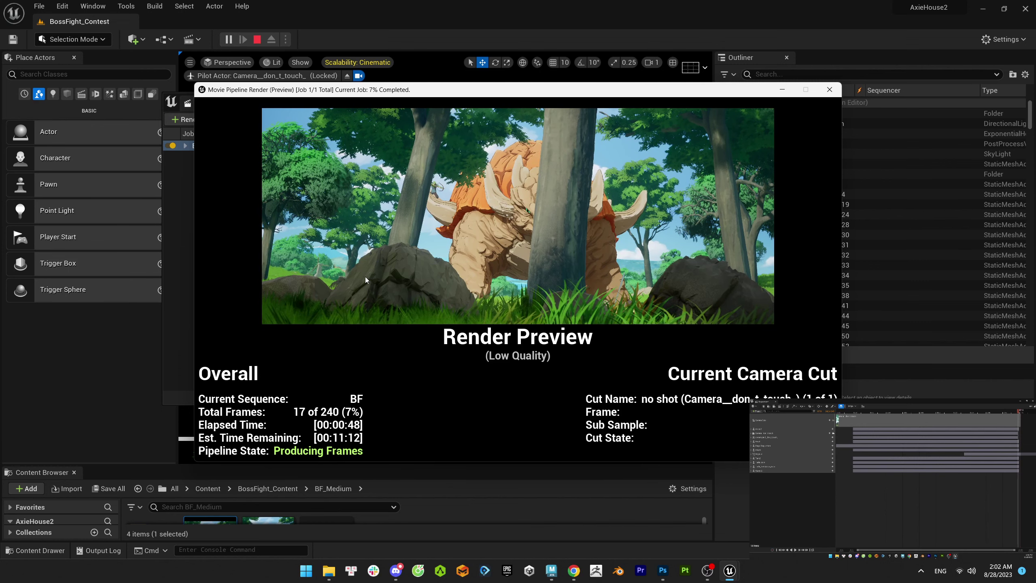
click(663, 570)
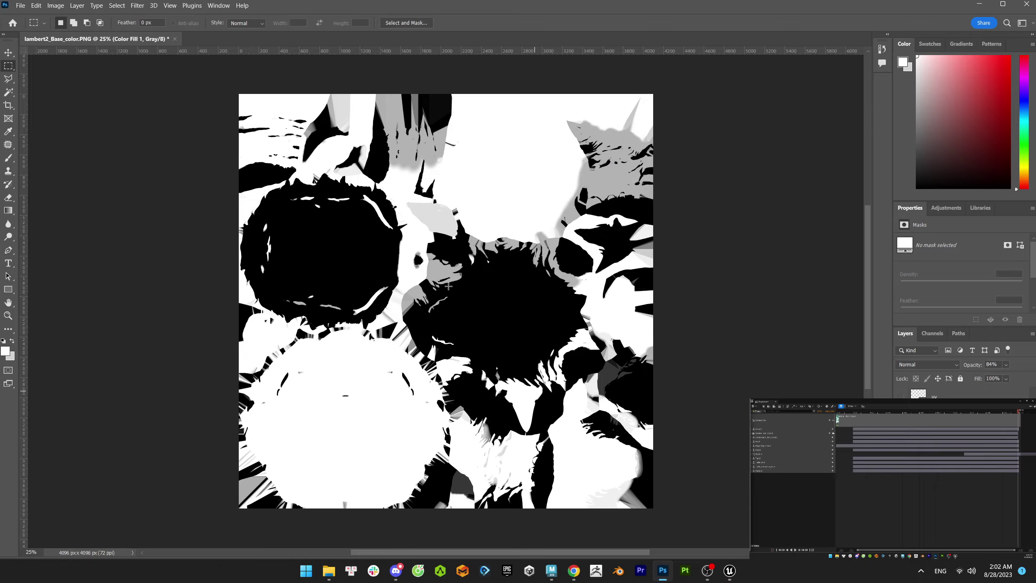
- Swap the texture for BF-0106.exr, zoom into the monster's face, then close it and minimize Photoshop
click(174, 39)
click(547, 208)
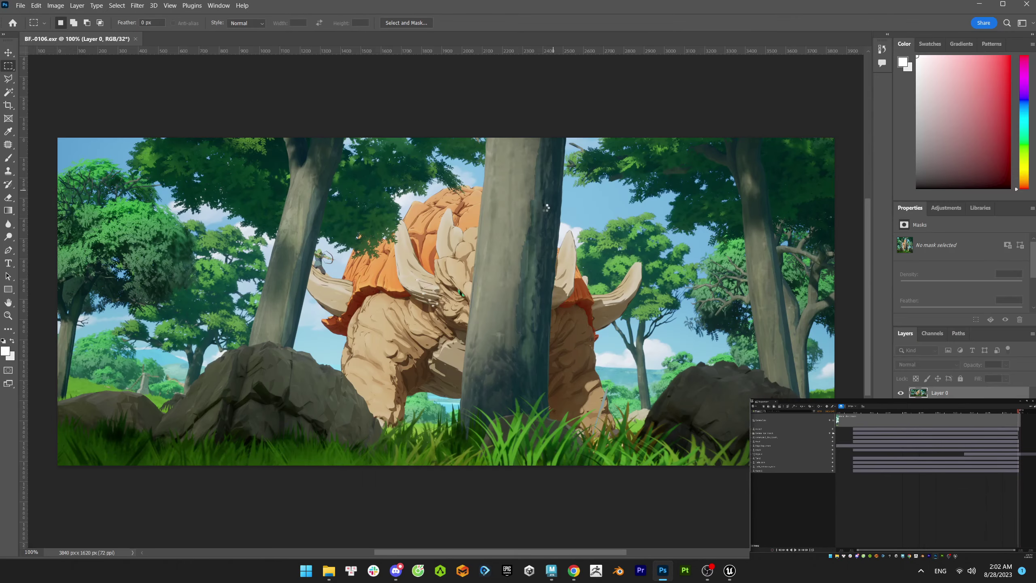
key(z)
drag(439, 315, 478, 336)
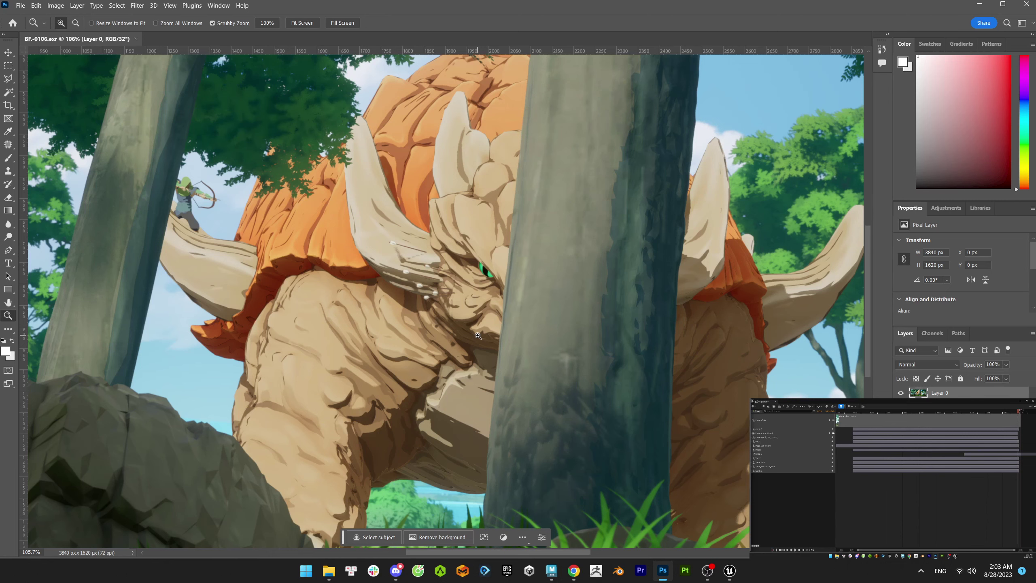
click(135, 39)
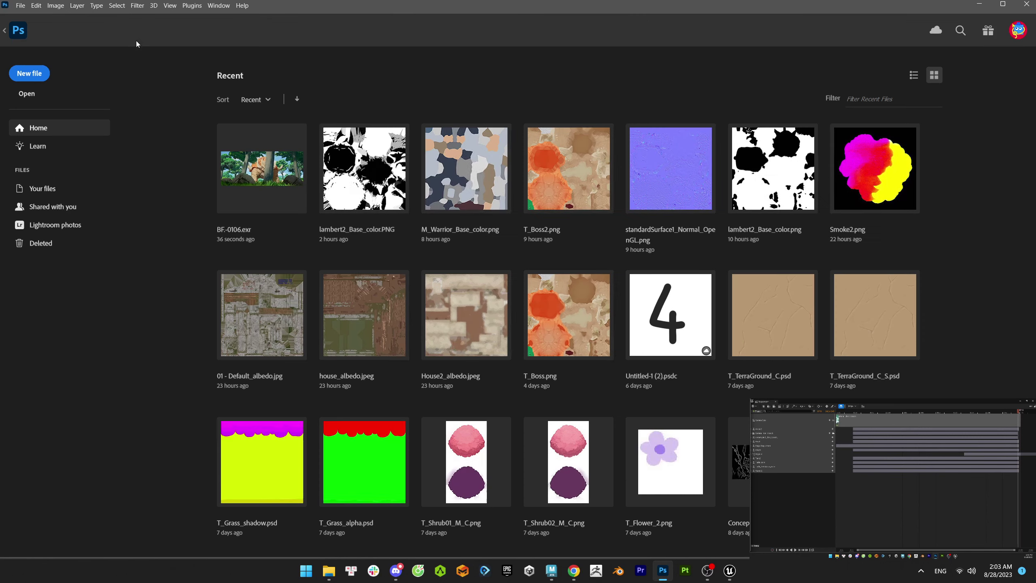
click(979, 4)
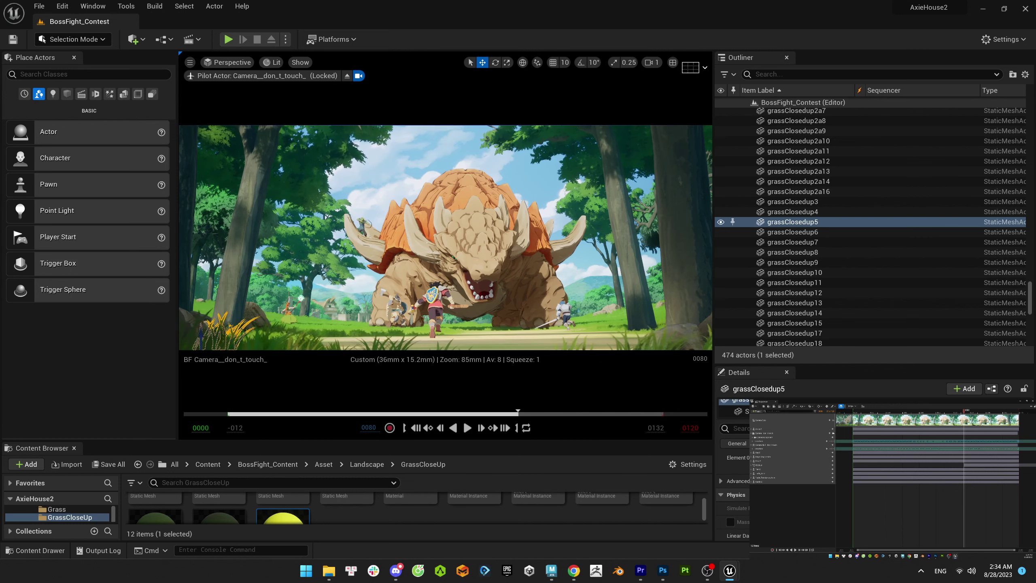
- Toggle the grassClosedup5 selection and scrub the sequence back to frame 60
key(Escape)
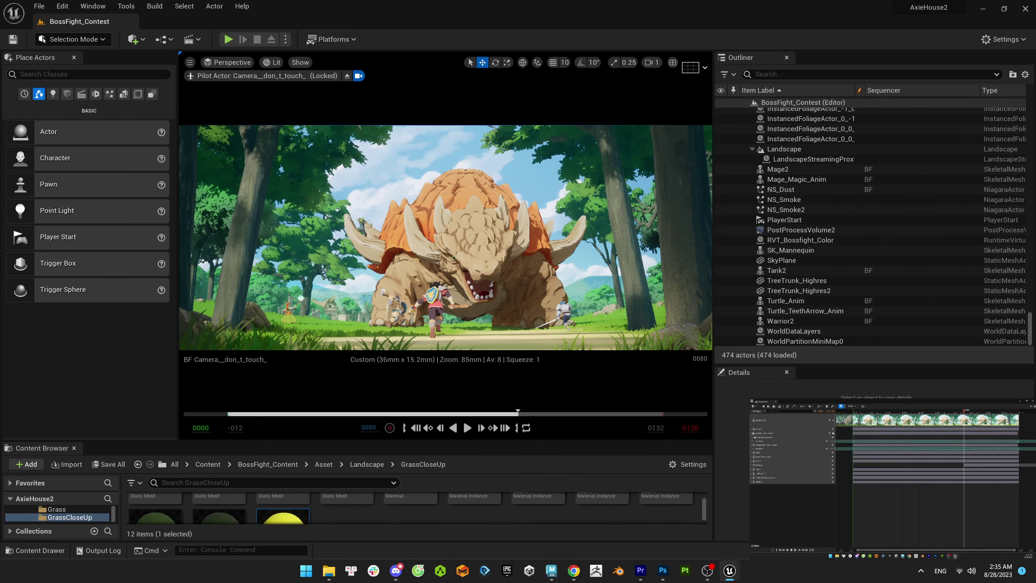
key(ctrl+z)
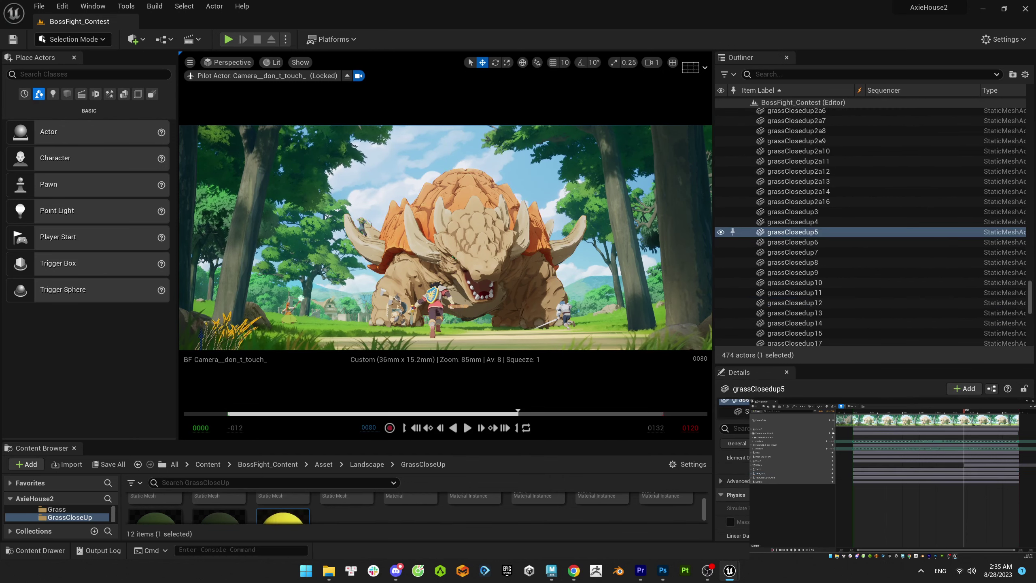
key(Escape)
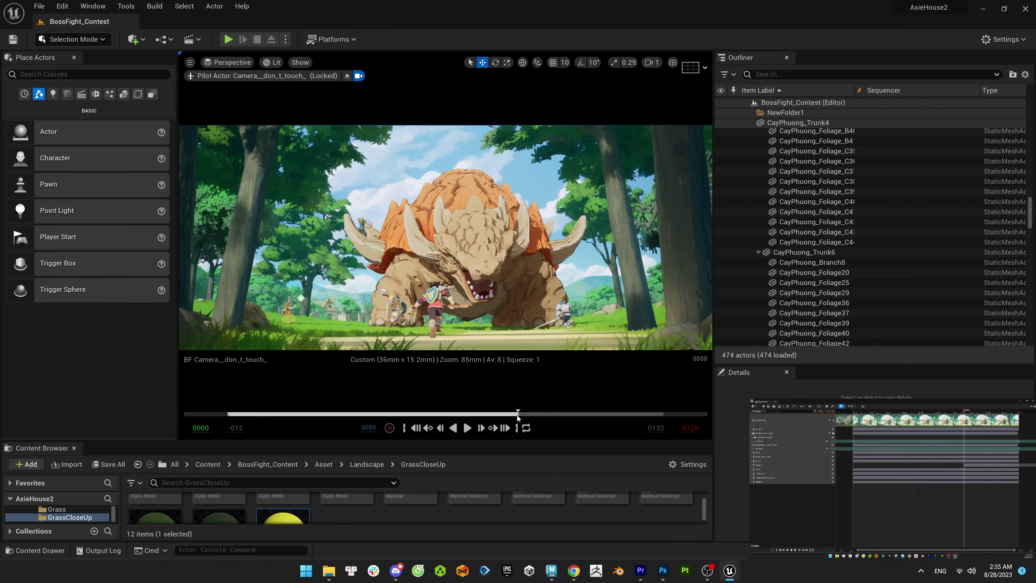
drag(518, 416, 447, 413)
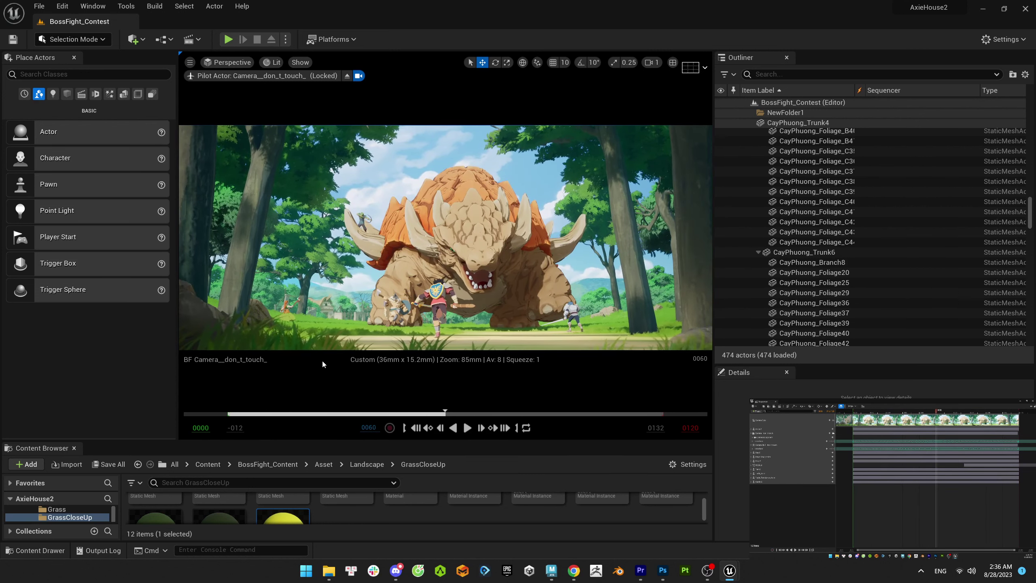
- Delete grassClosedup2a5 and another foreground grass clump, then undo the deletions
click(342, 340)
key(Escape)
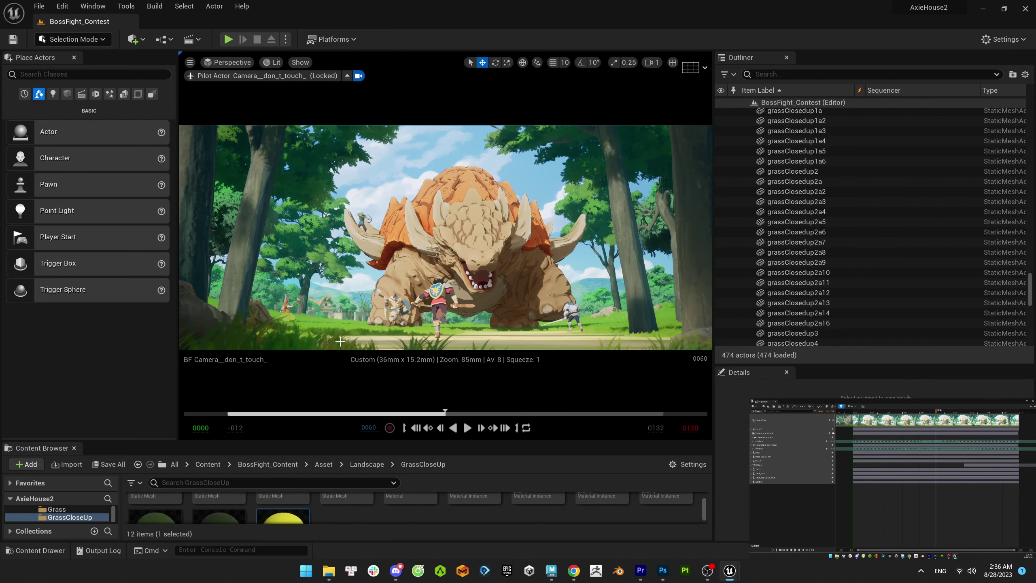
click(341, 342)
key(Delete)
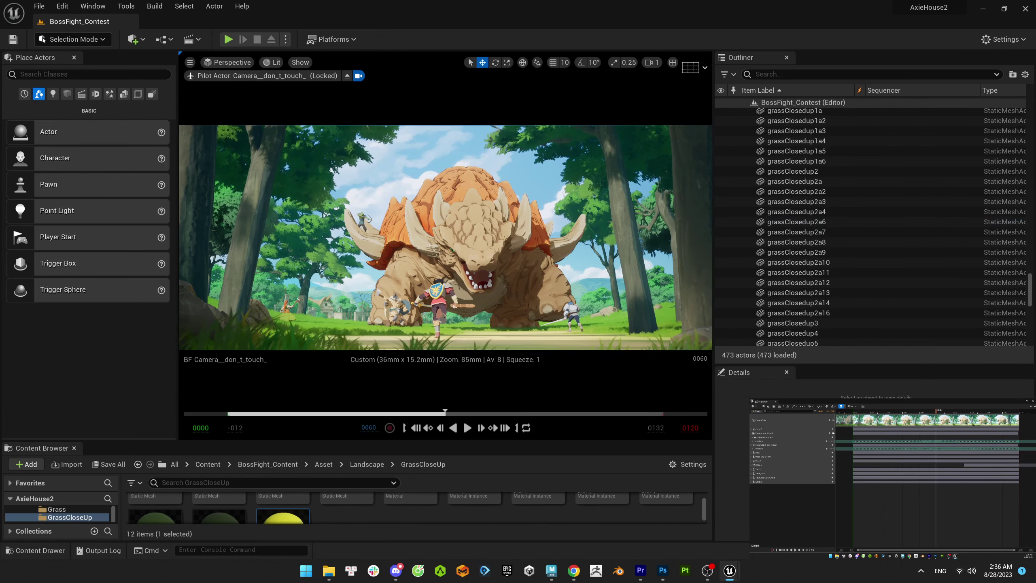
click(340, 340)
key(Delete)
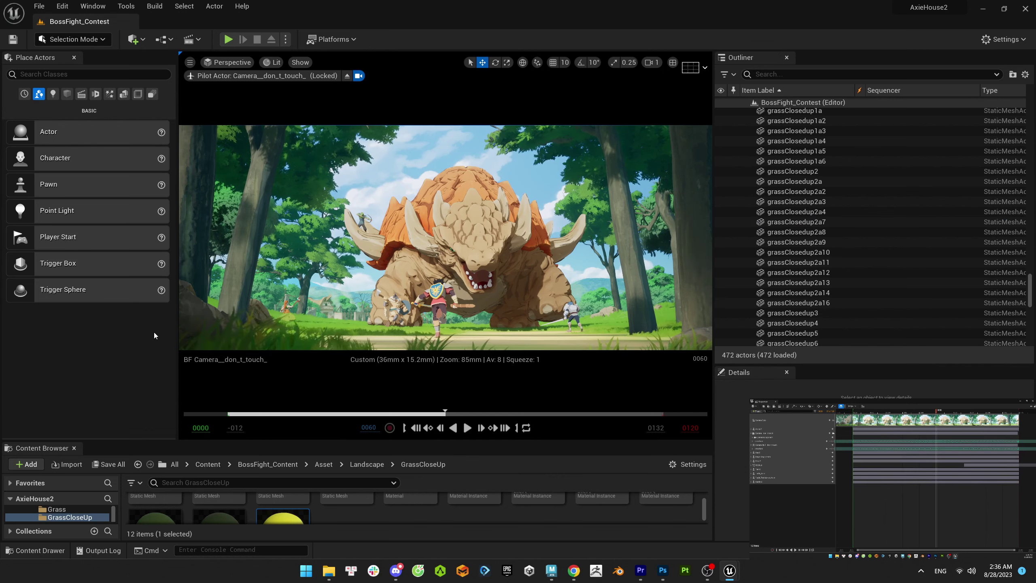
key(ctrl+z)
key(ctrl+z)
key(ctrl+z)
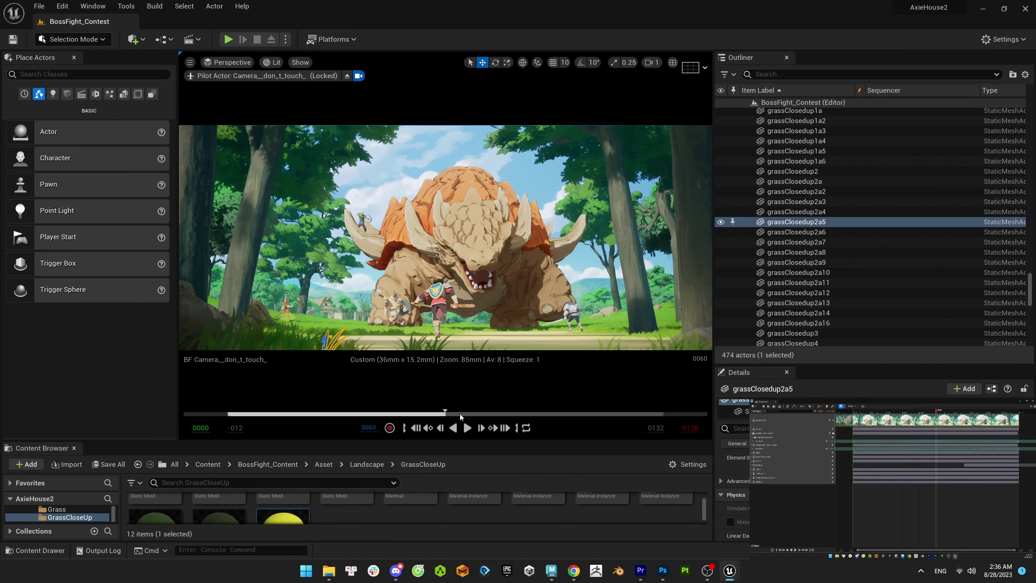
- Apply a green grass material to the grass, then inspect the landscape and close-up grass mesh
drag(531, 441, 526, 399)
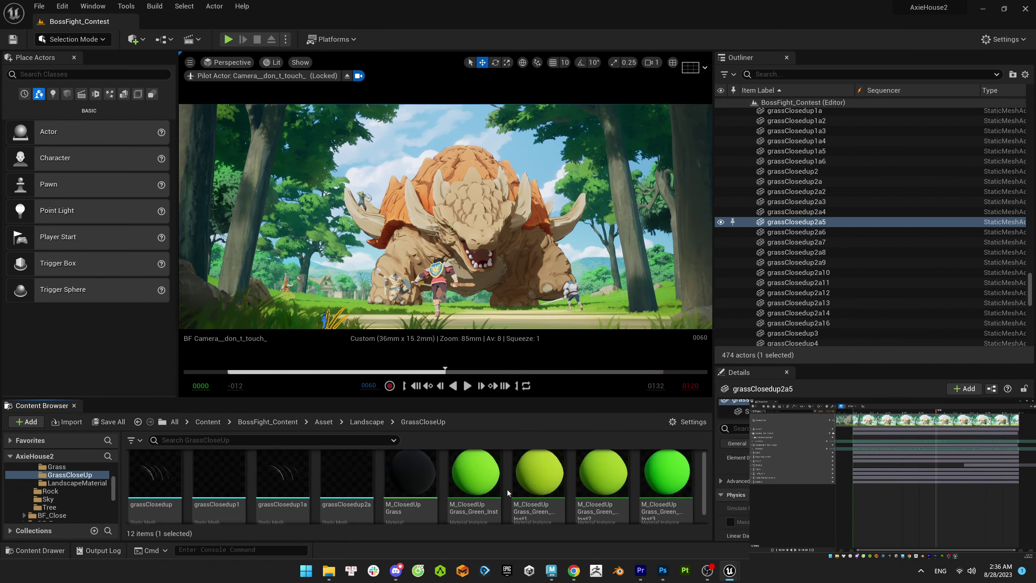
click(490, 487)
drag(350, 326, 350, 325)
click(538, 484)
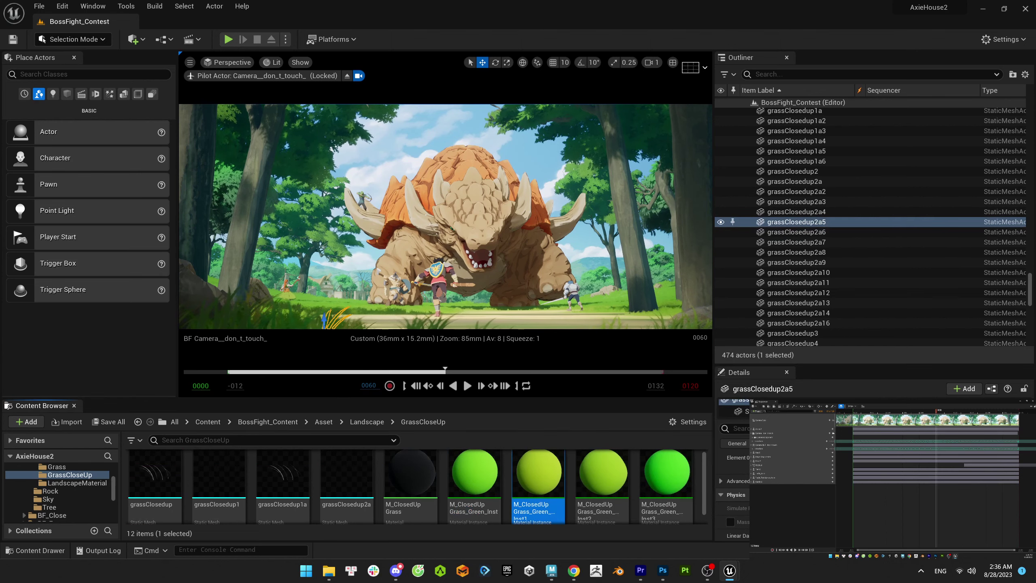
click(394, 318)
click(344, 328)
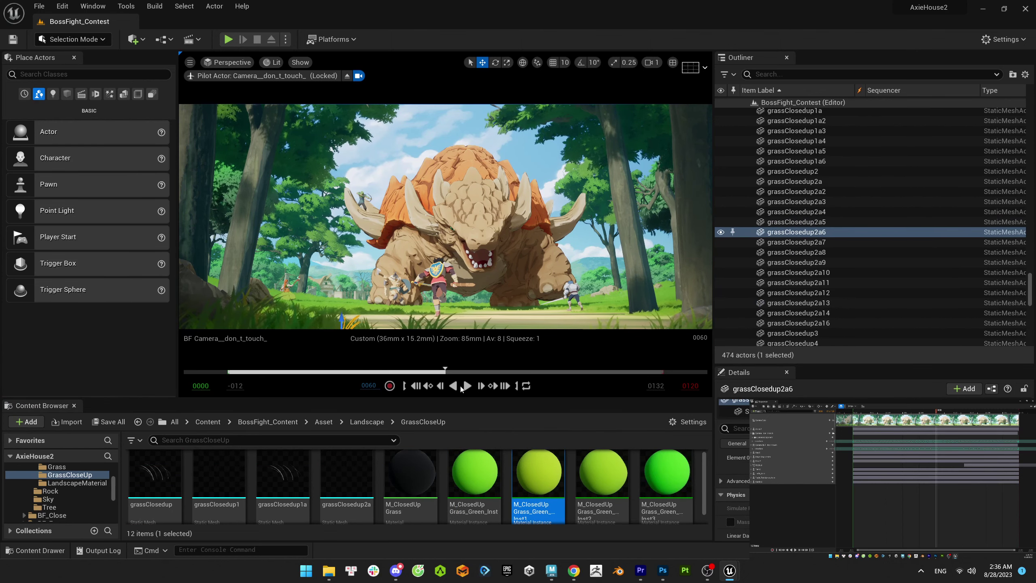
key(Escape)
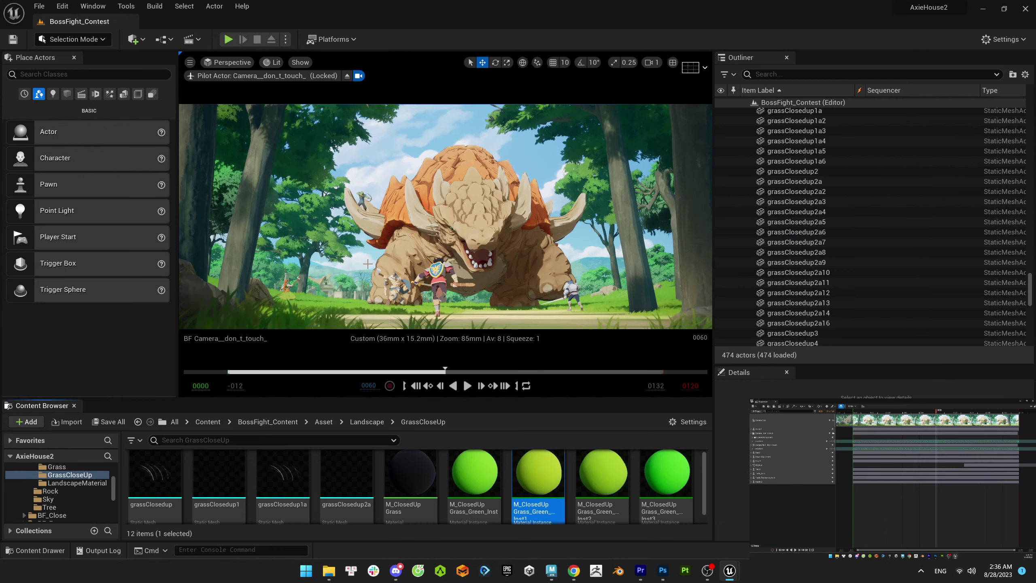
- Enlarge the camera view and play the BF shot from near its start, pausing at frame 68
drag(310, 398, 310, 471)
click(270, 444)
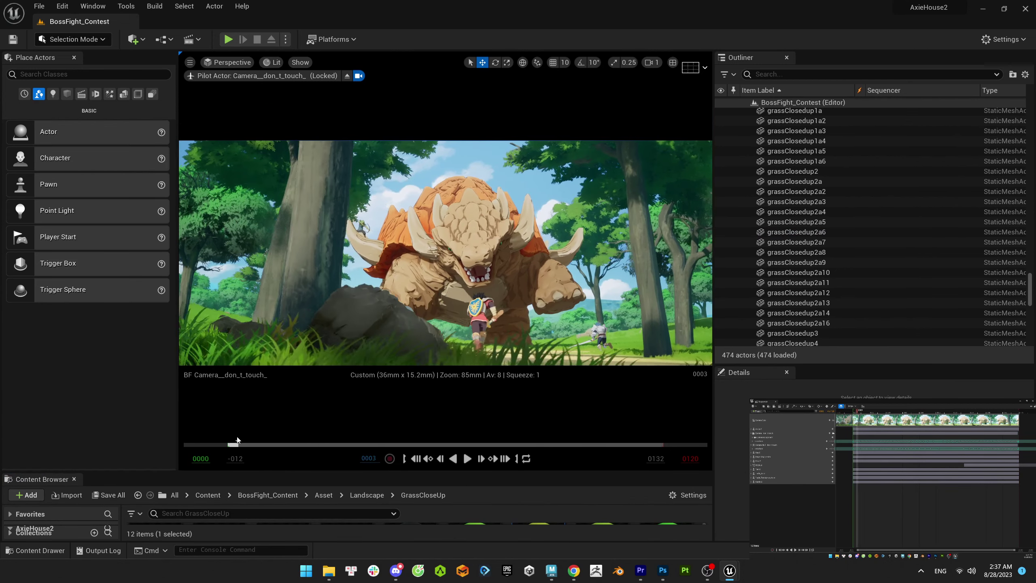
click(467, 458)
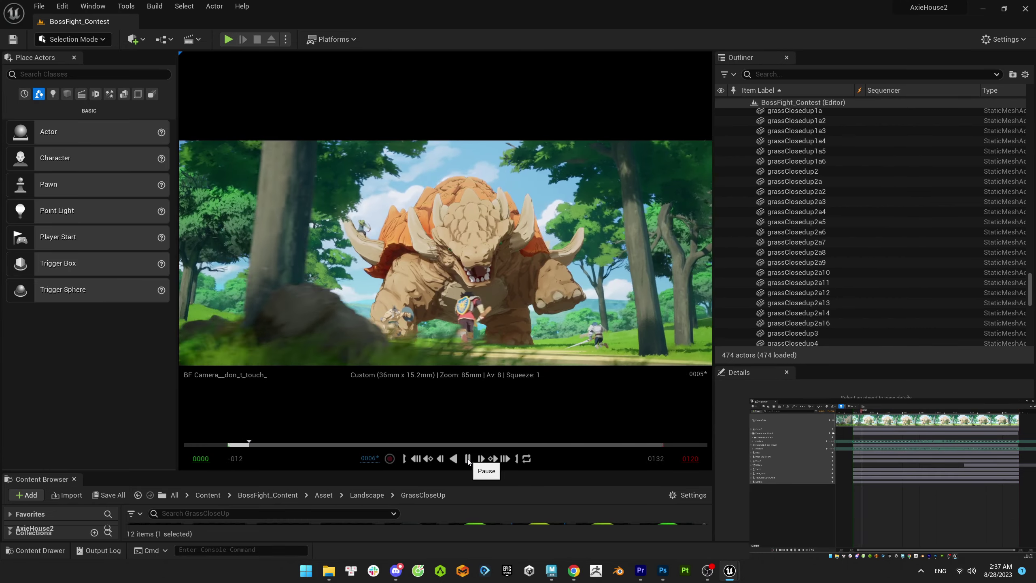
click(468, 459)
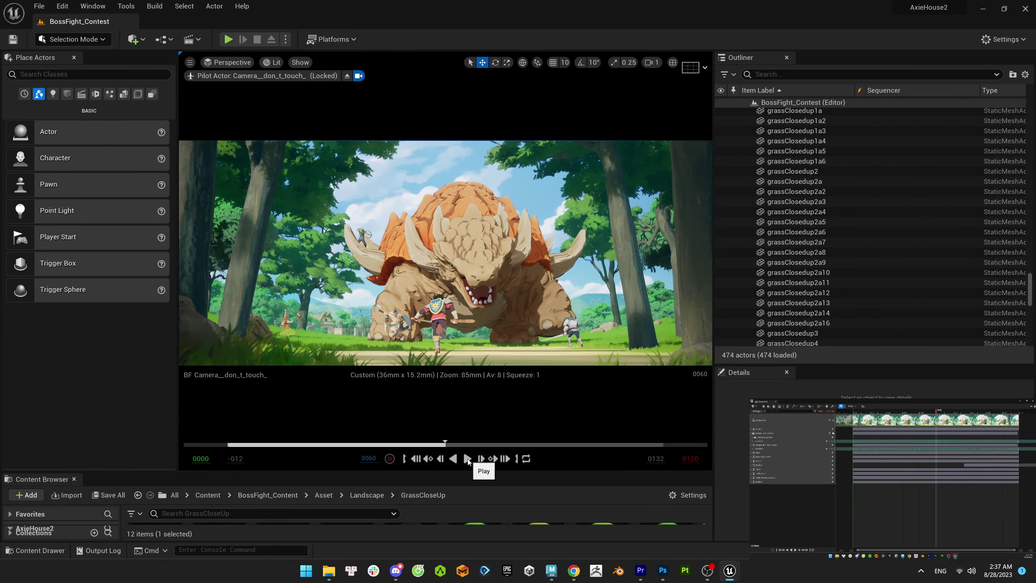
click(468, 458)
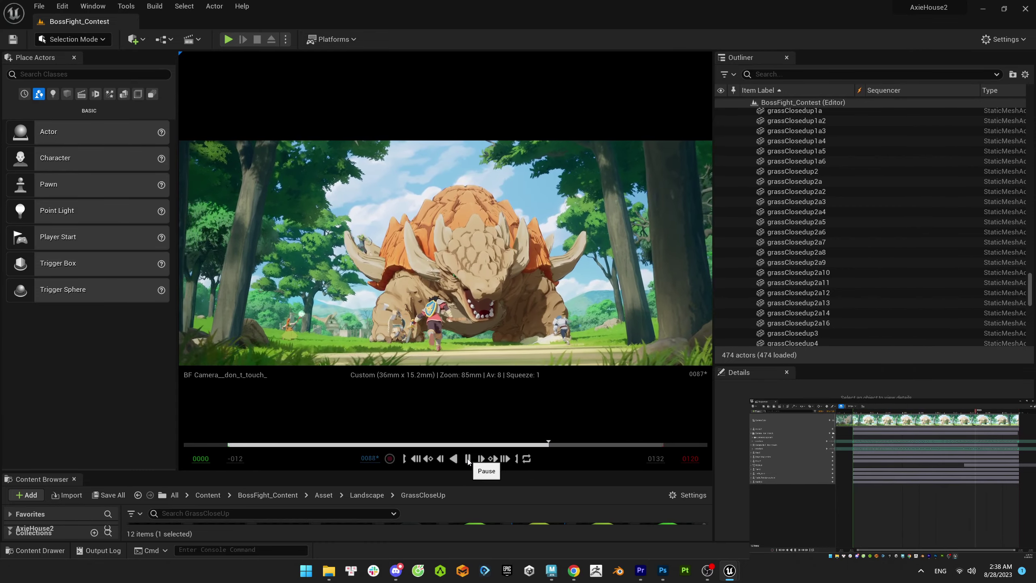
click(468, 459)
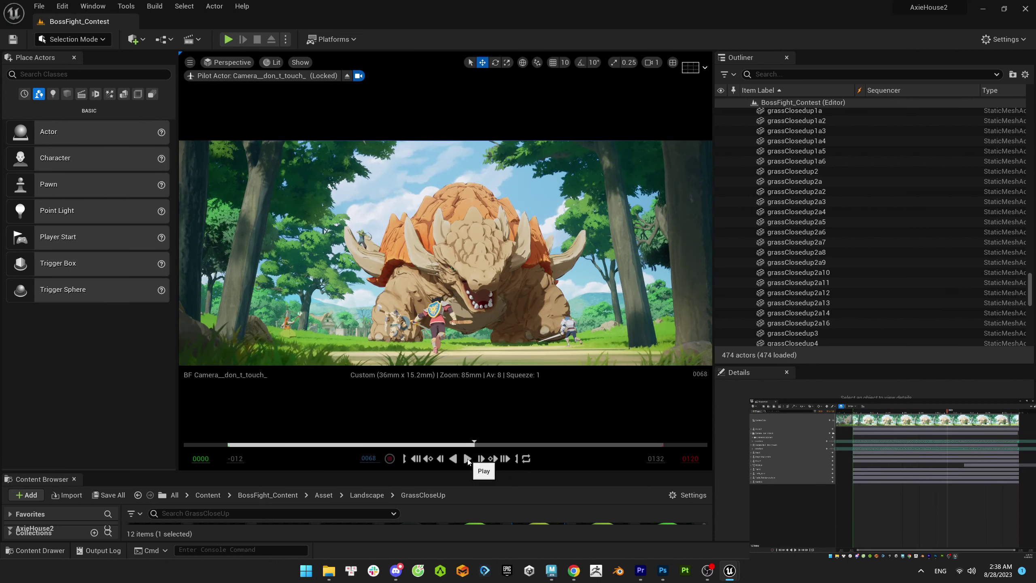
- Scrub to frame 31 and select the CayPhuong_Trunk8 tree, toggling rotate and move tools
drag(475, 443, 340, 444)
click(667, 328)
key(e)
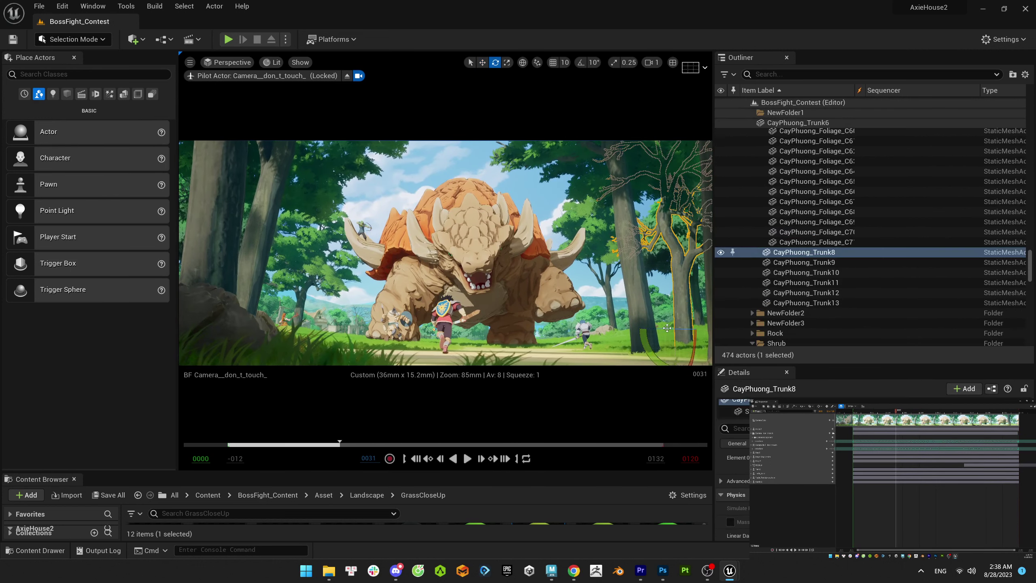
key(Escape)
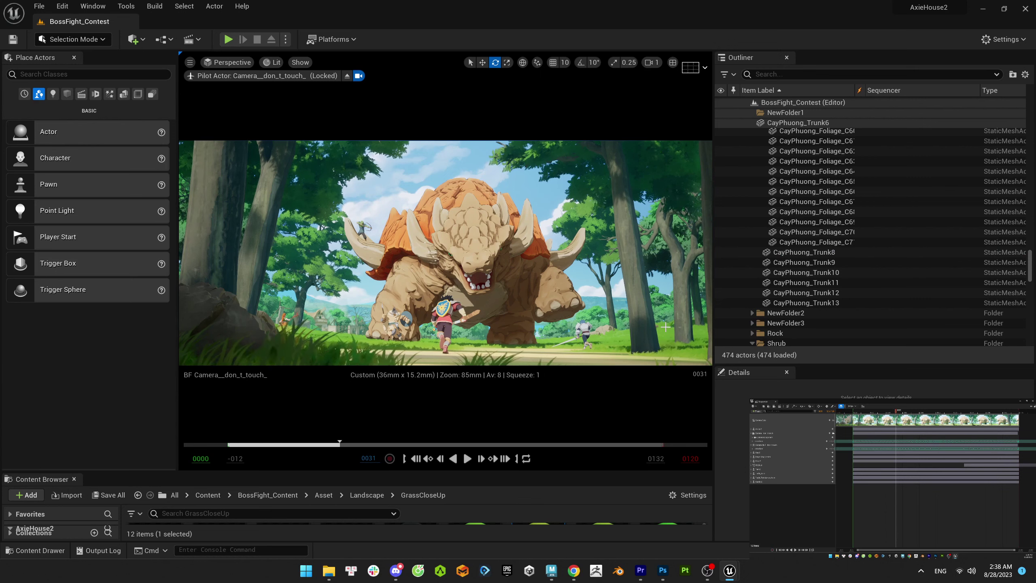
click(670, 330)
key(Escape)
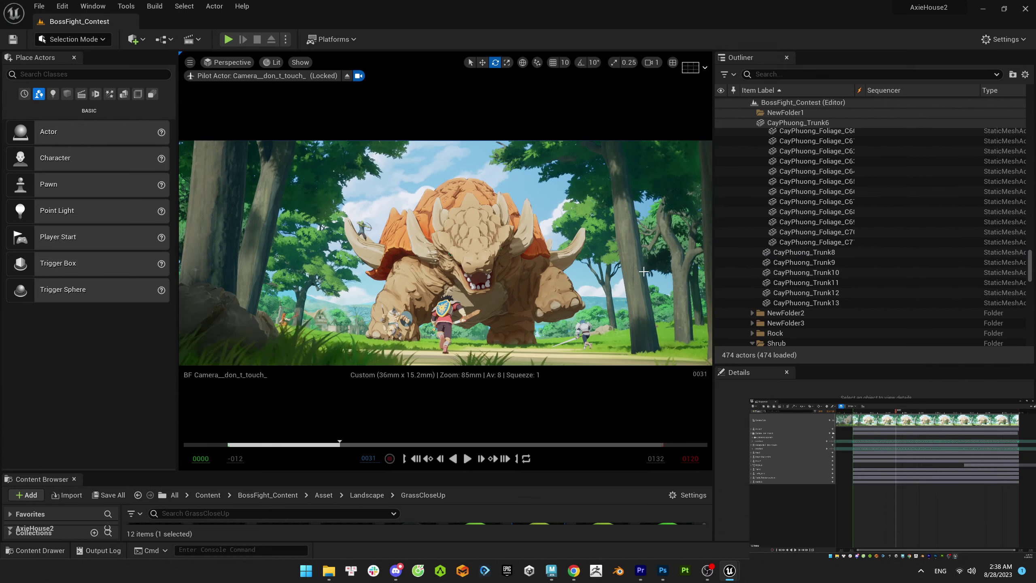
click(677, 337)
key(w)
key(Escape)
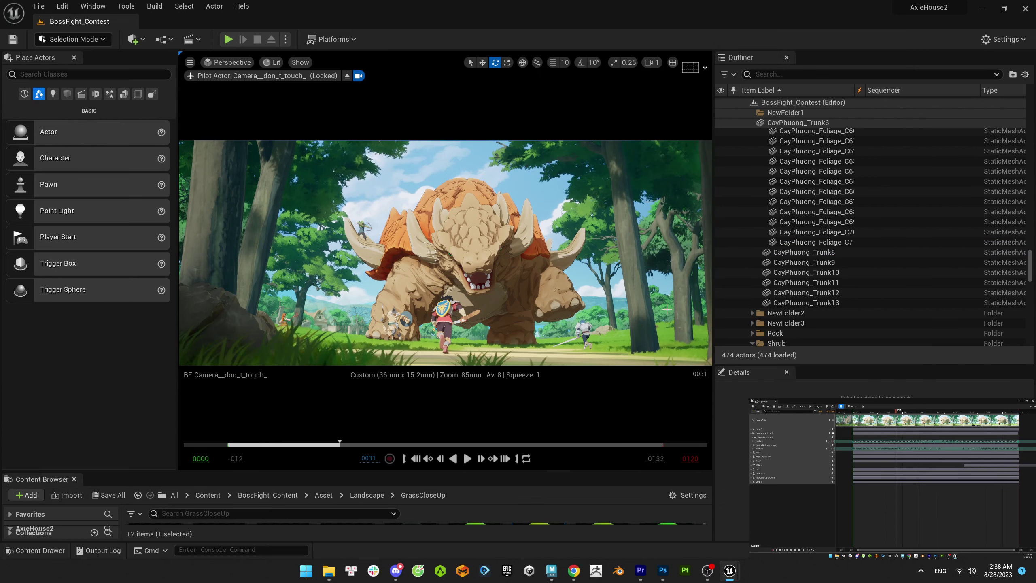
- Click through the foliage clumps and settle on the CayPhuong_Trunk3 tree trunk
click(681, 207)
key(Escape)
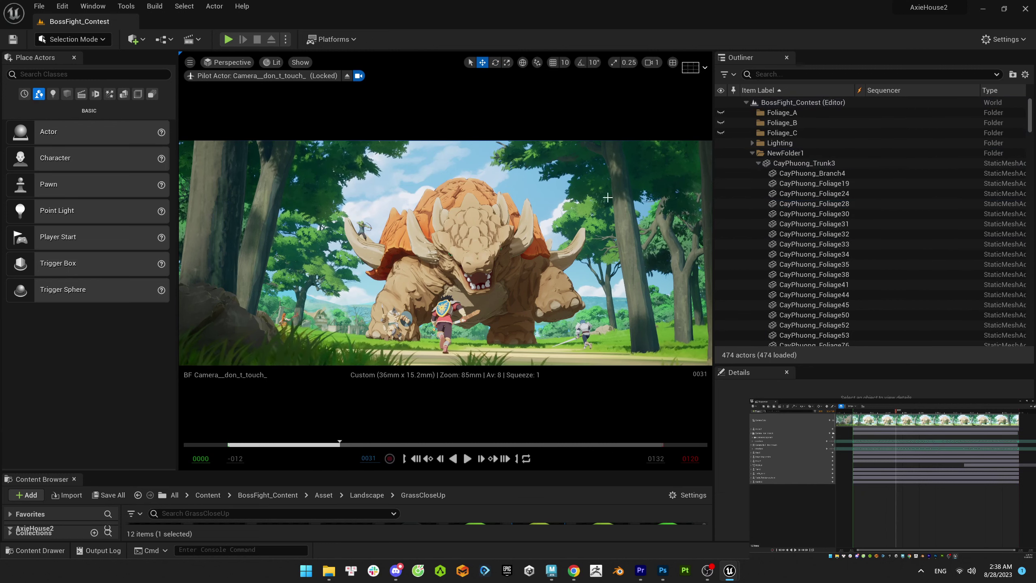
click(671, 171)
key(Escape)
click(627, 227)
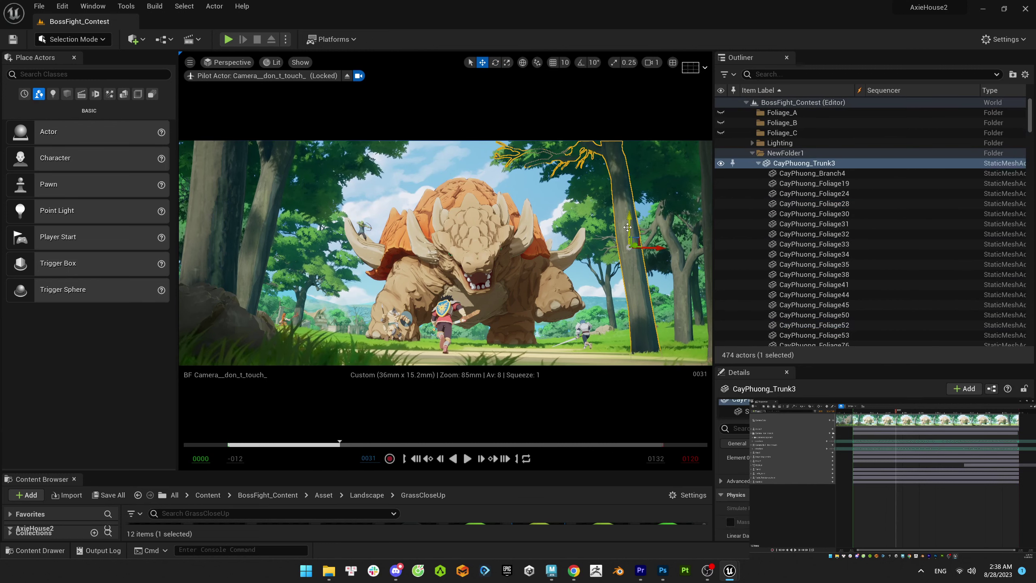
- Enlarge the Content Browser and select the CayPhuong_Trunk_Tall mesh in the Tree folder
drag(245, 472, 245, 363)
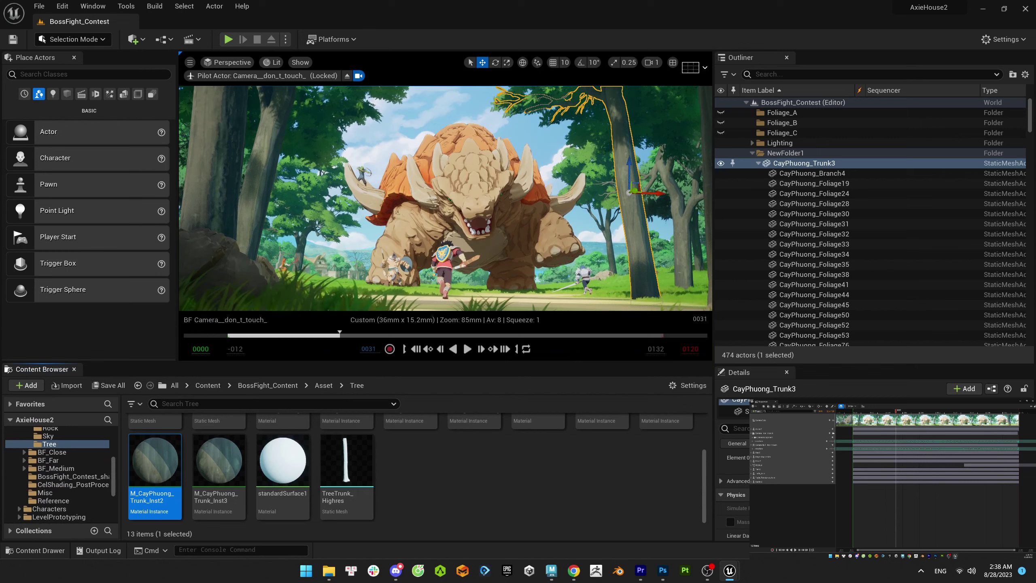
scroll(408, 469, up, 2)
right_click(224, 447)
click(334, 128)
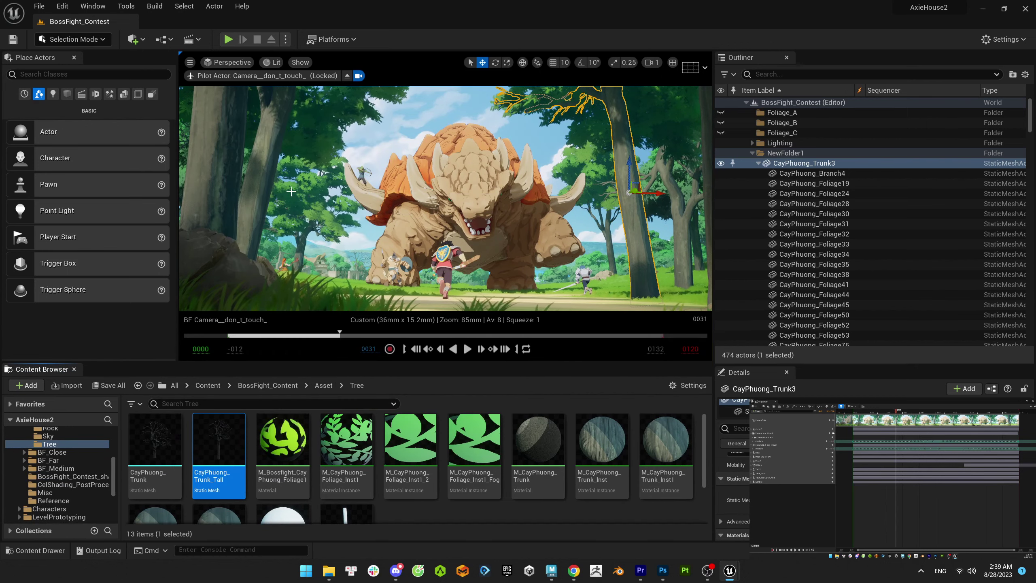
- In Maya, start a new scene without saving and import CayPhuong_Trunk_Tall.FBX
click(552, 570)
click(18, 17)
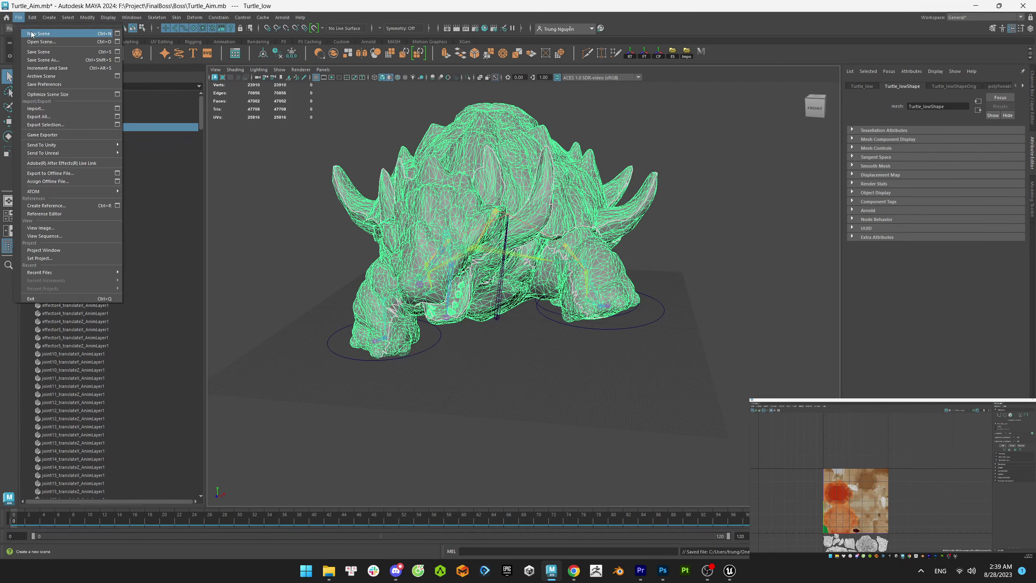
click(36, 35)
click(520, 288)
click(18, 17)
click(39, 107)
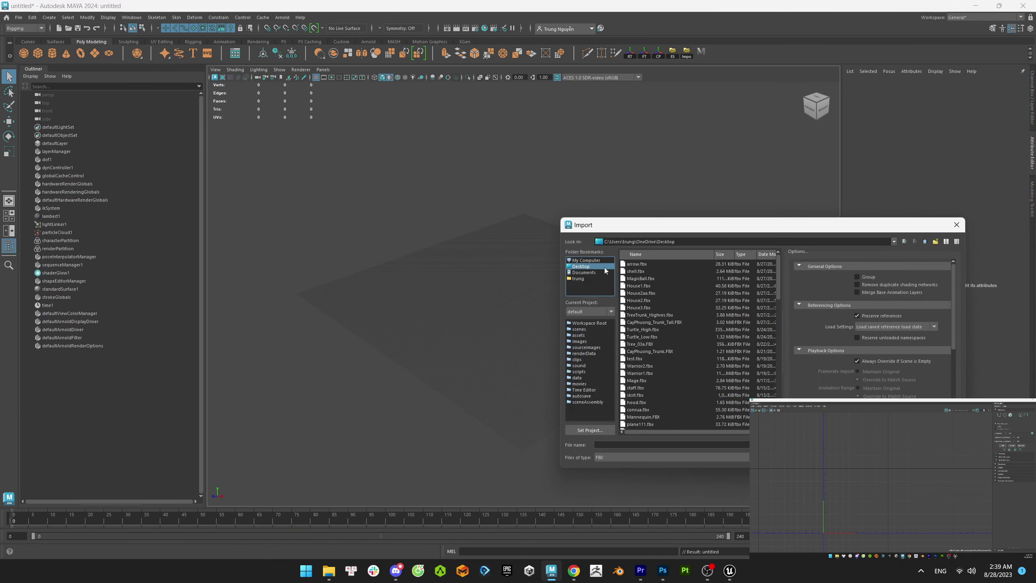
double_click(654, 322)
scroll(619, 310, up, 3)
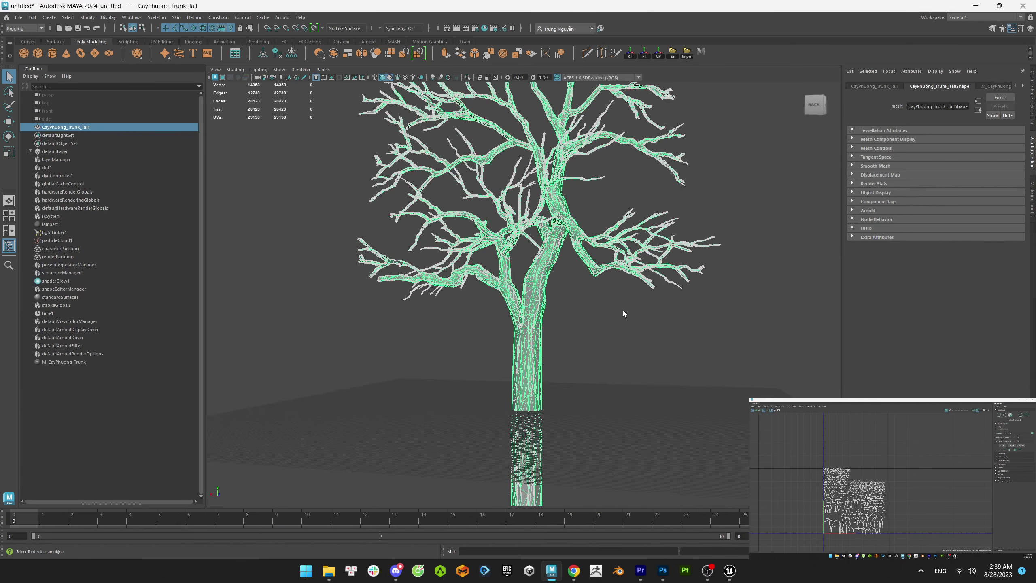
- Check the turtle monster in Unreal's shot, then return to Maya
key(alt+Tab)
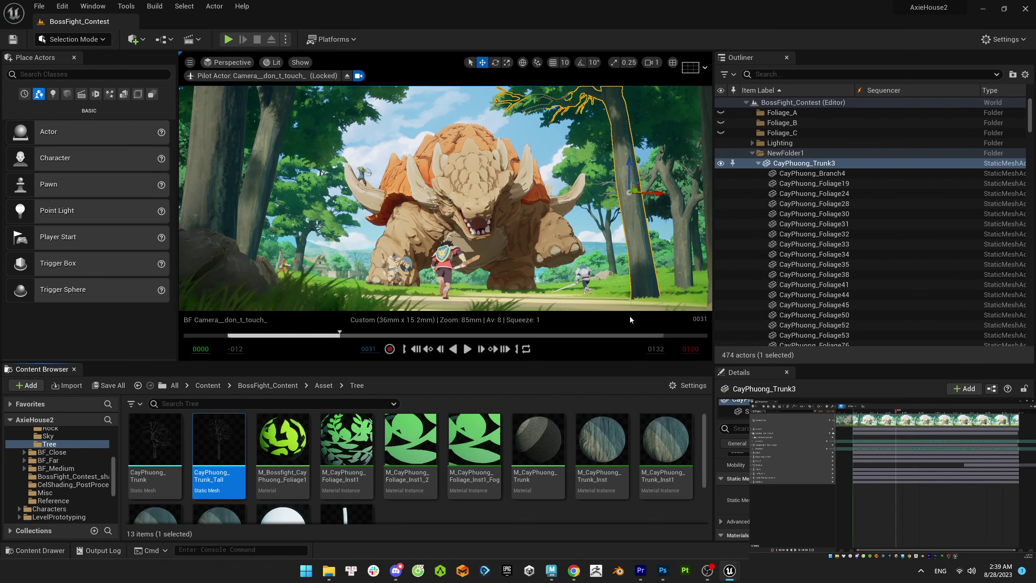
click(535, 213)
key(Escape)
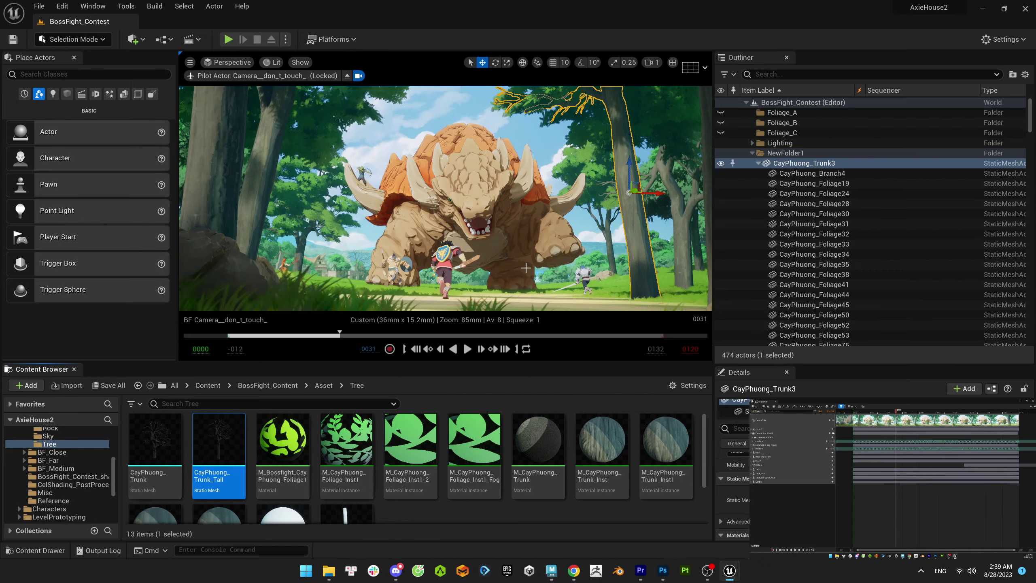
key(alt+Tab)
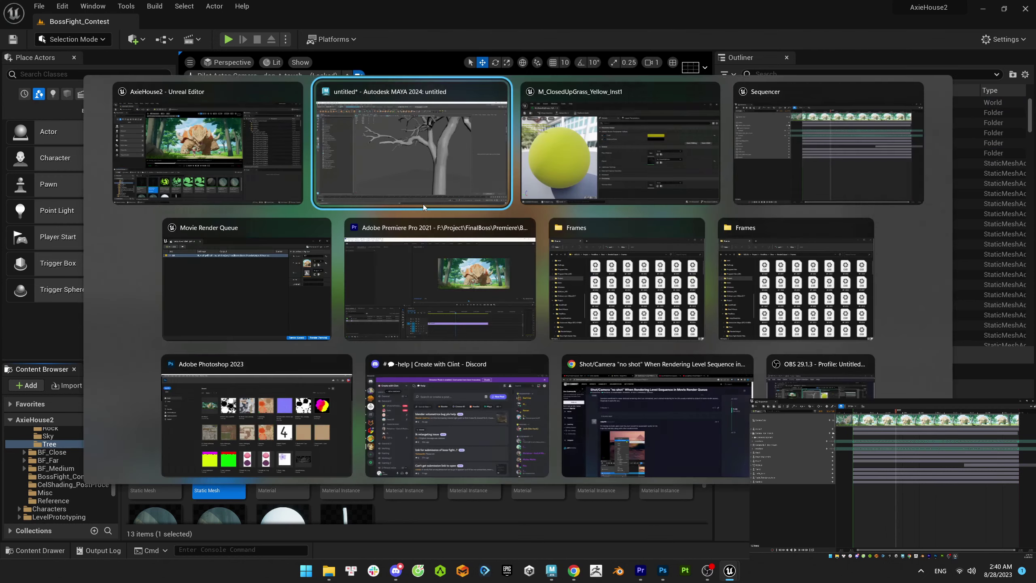
- Delete the left branch's end twigs and compare the tree with CayPhuong_Trunk3 in Unreal
drag(327, 195, 241, 163)
key(Delete)
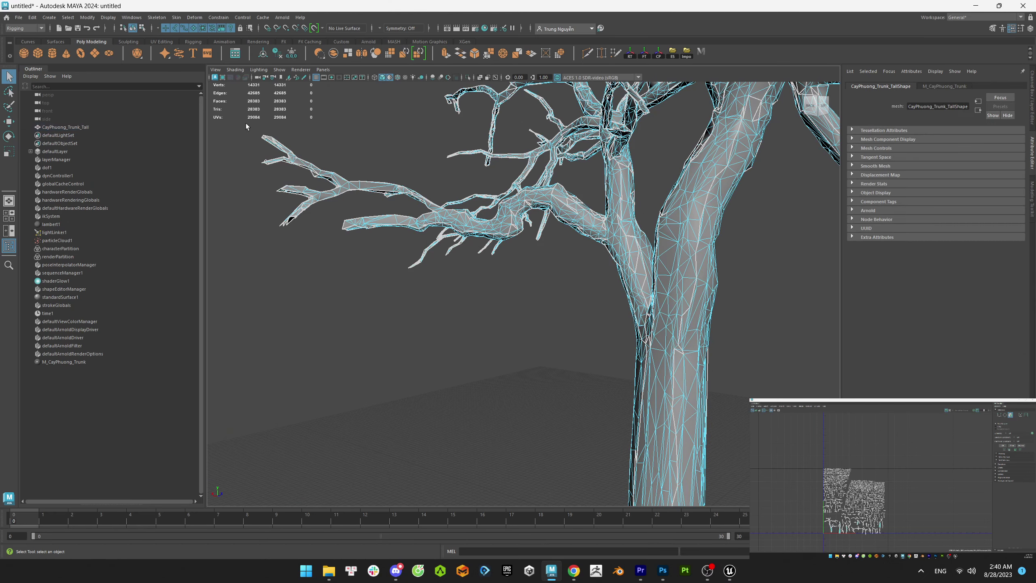
click(270, 242)
click(297, 208)
key(alt+Tab)
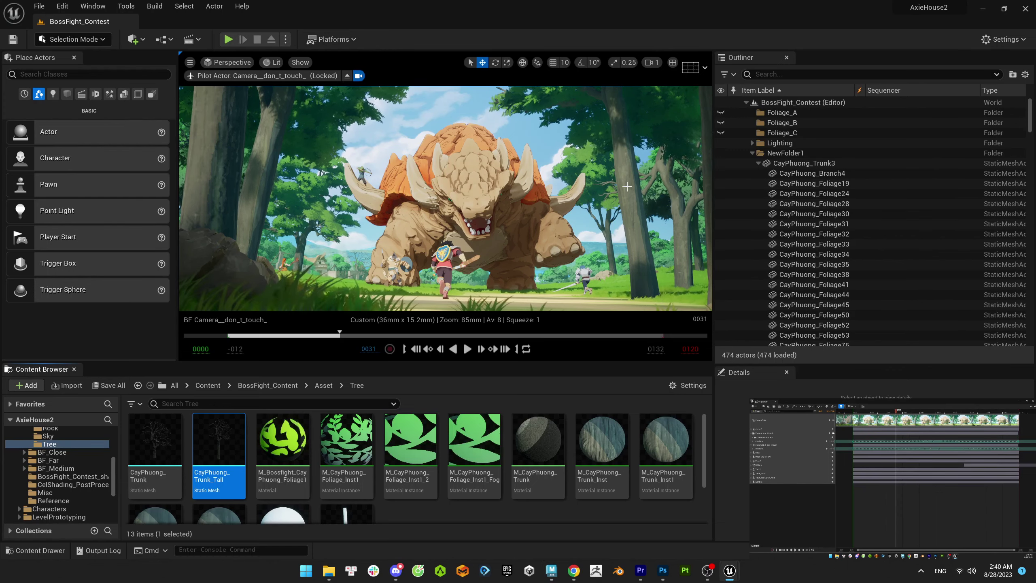
key(alt+Tab)
key(alt+Tab)
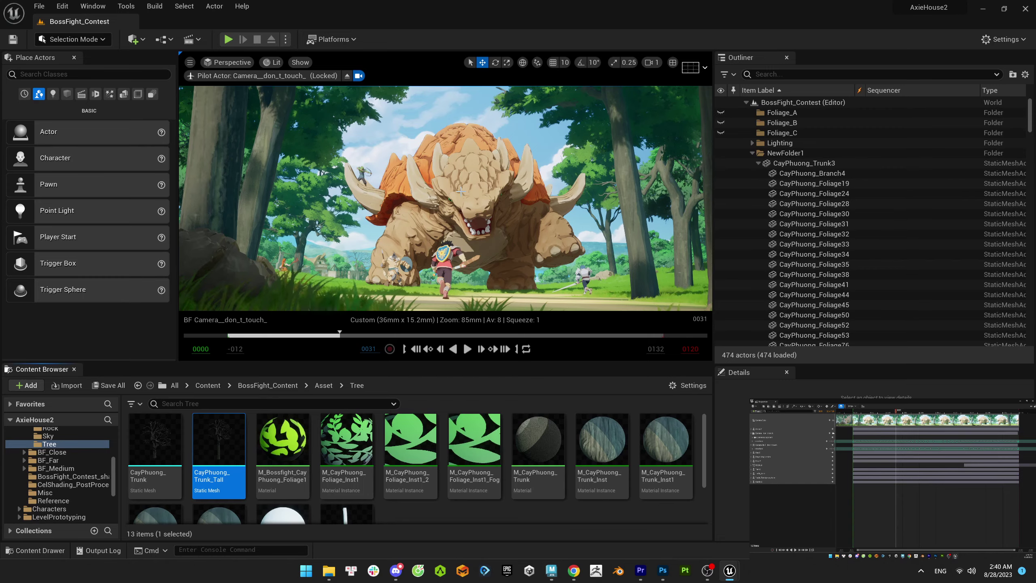
click(374, 187)
key(alt+Tab)
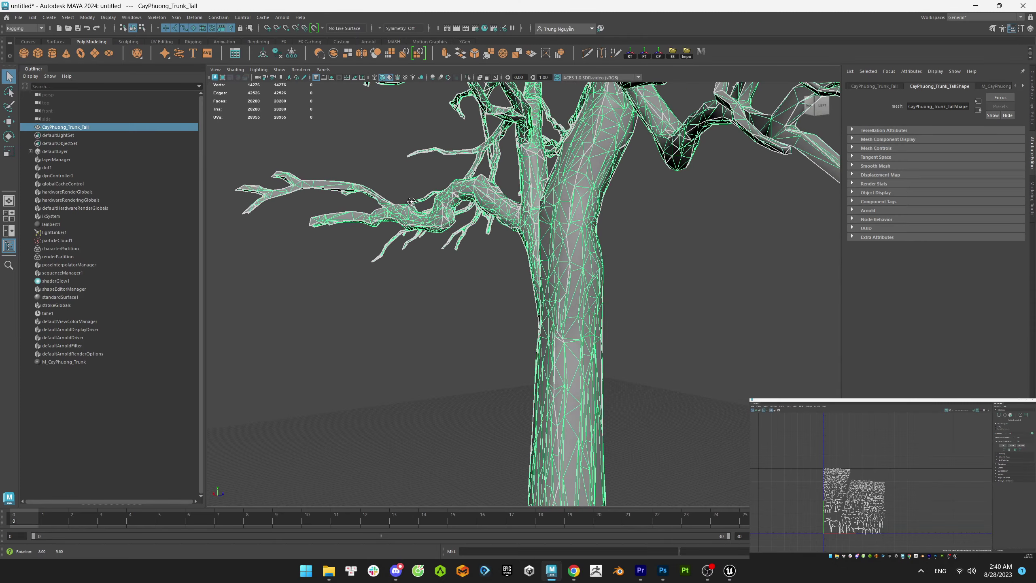
- Export the selected tree as FBX, overwriting the existing CayPhuong_Trunk_Tall file
key(ctrl+a)
click(673, 53)
key(Return)
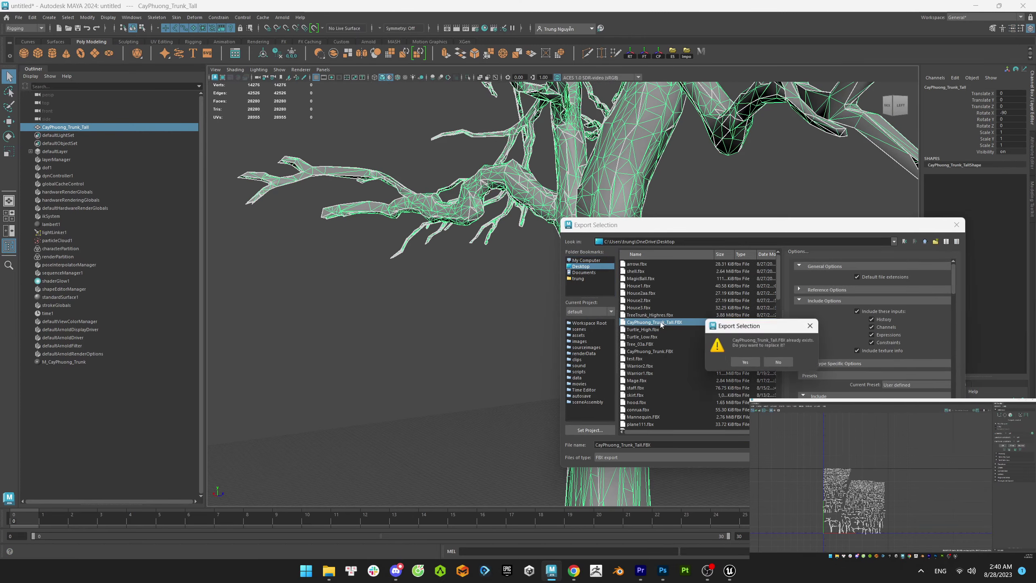
click(708, 351)
- Back in Unreal after the reimport, delete a foliage actor from the shot, leaving 473 actors
key(alt+Tab)
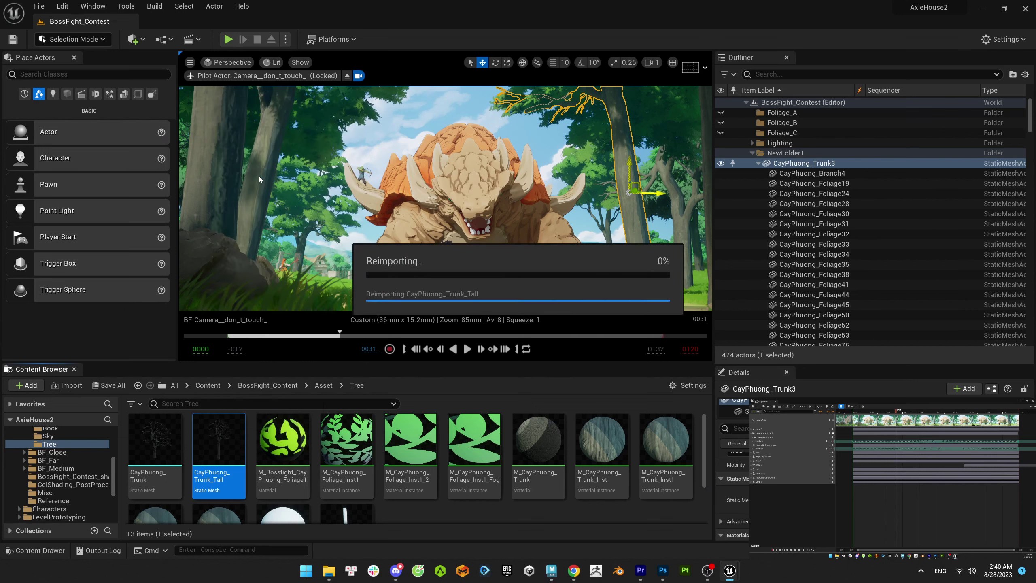
key(Escape)
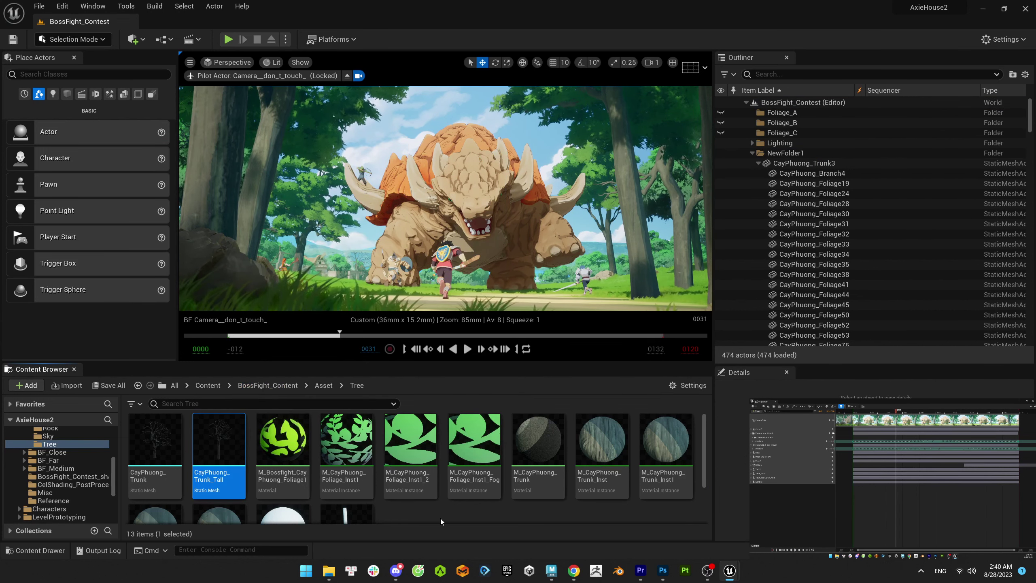
click(281, 276)
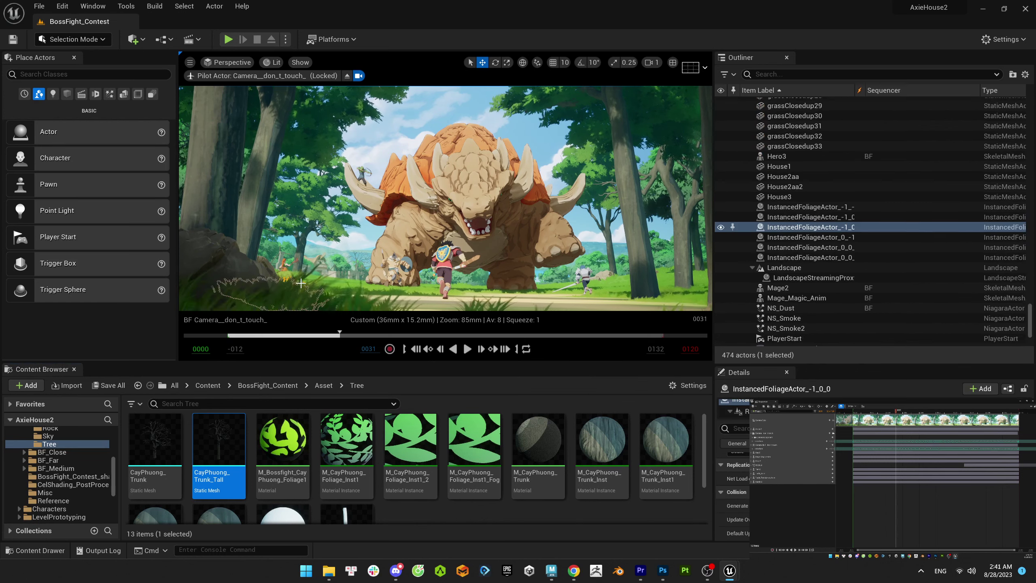
click(280, 278)
click(280, 279)
key(Delete)
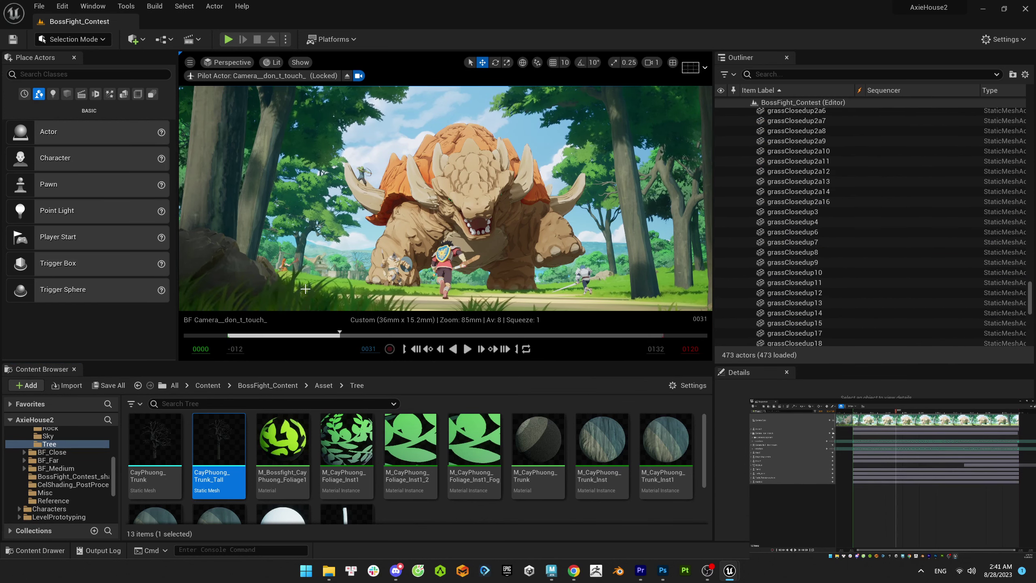
- Undo the grass clump deletion, exit camera pilot, and frame the restored clump
key(ctrl+z)
click(228, 62)
click(235, 80)
key(f)
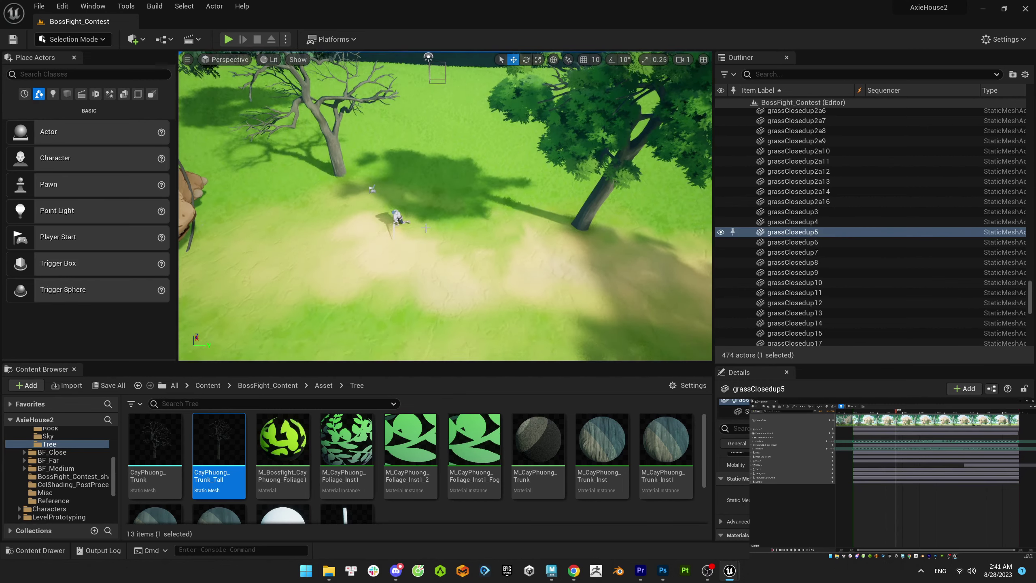
- Switch the viewport to another view, add a second grass clump, and turn toward the rocks
click(228, 59)
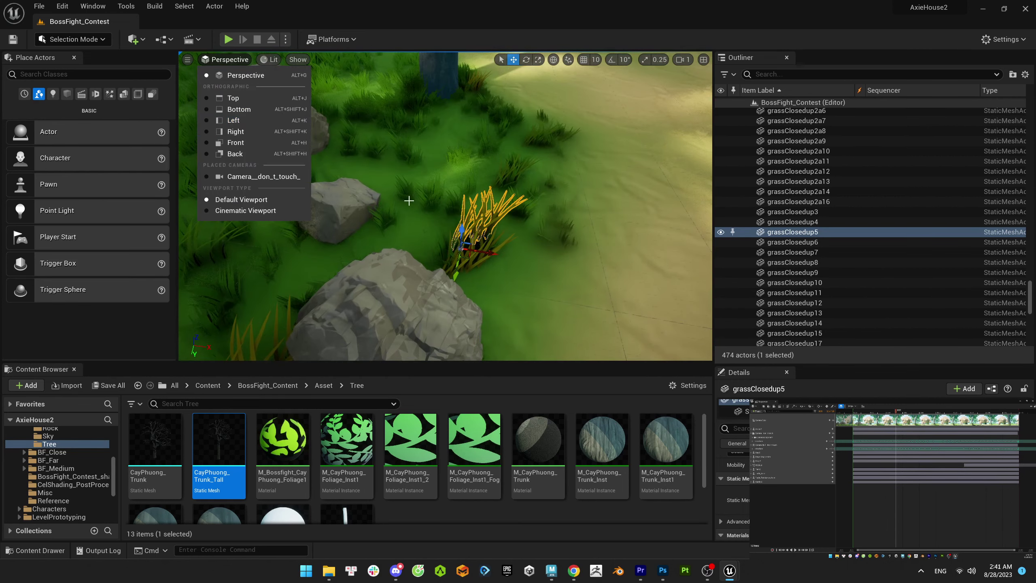
click(91, 5)
mouse_move(135, 107)
click(245, 110)
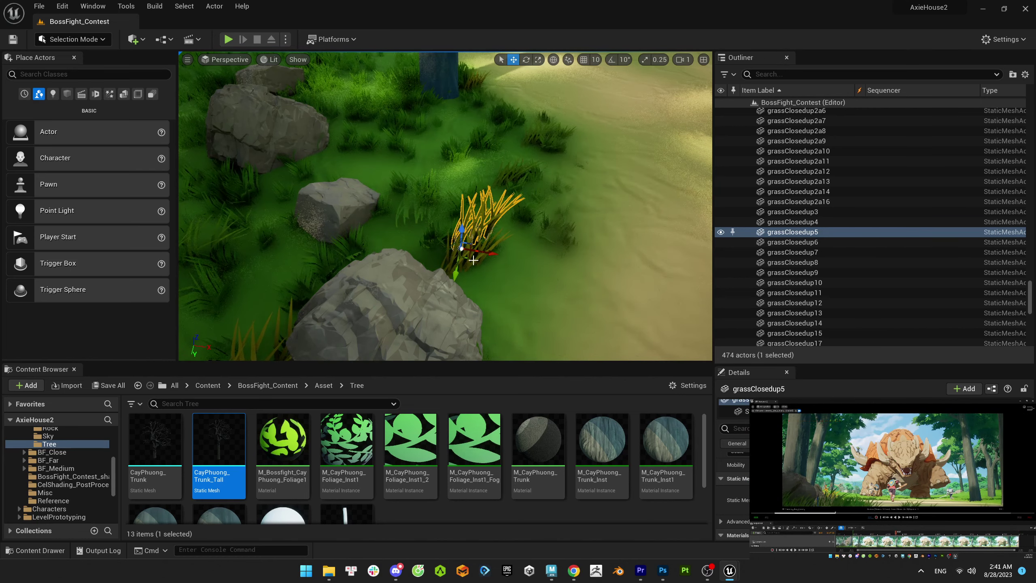
ctrl+click(474, 260)
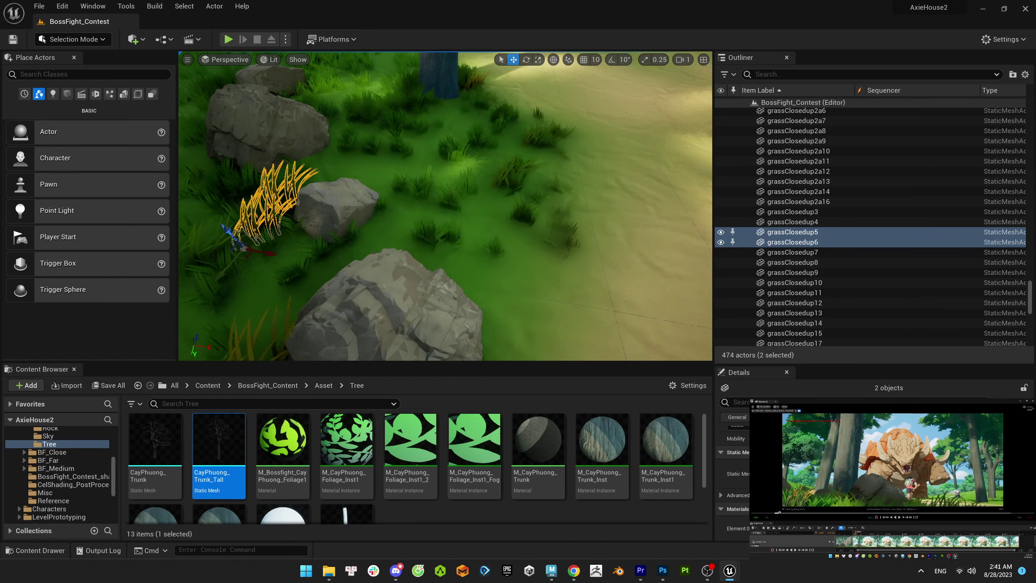
right_drag(445, 233, 445, 232)
- Select and deselect the grass clump beside the large rock to inspect it
key(Escape)
click(398, 253)
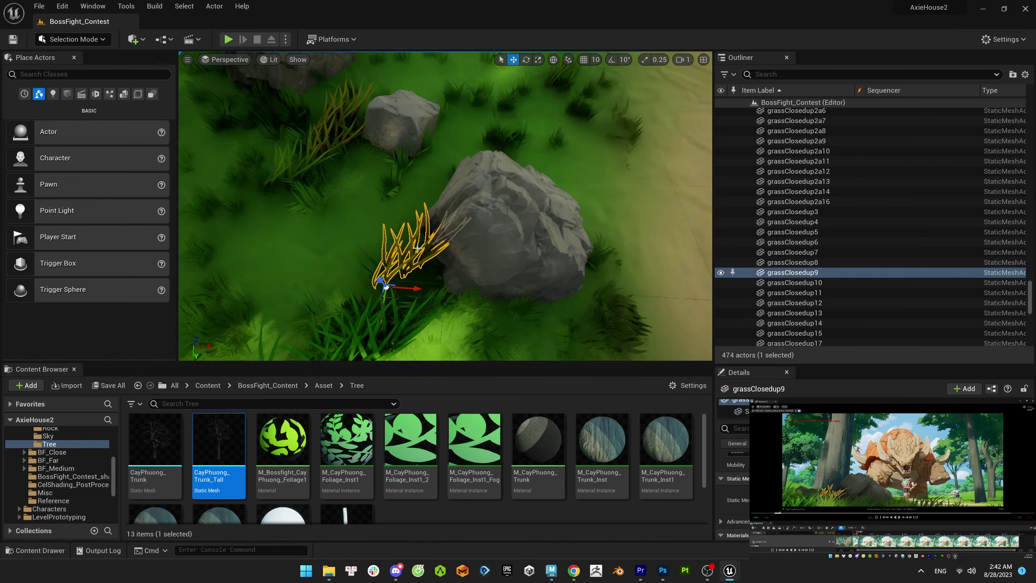
key(Escape)
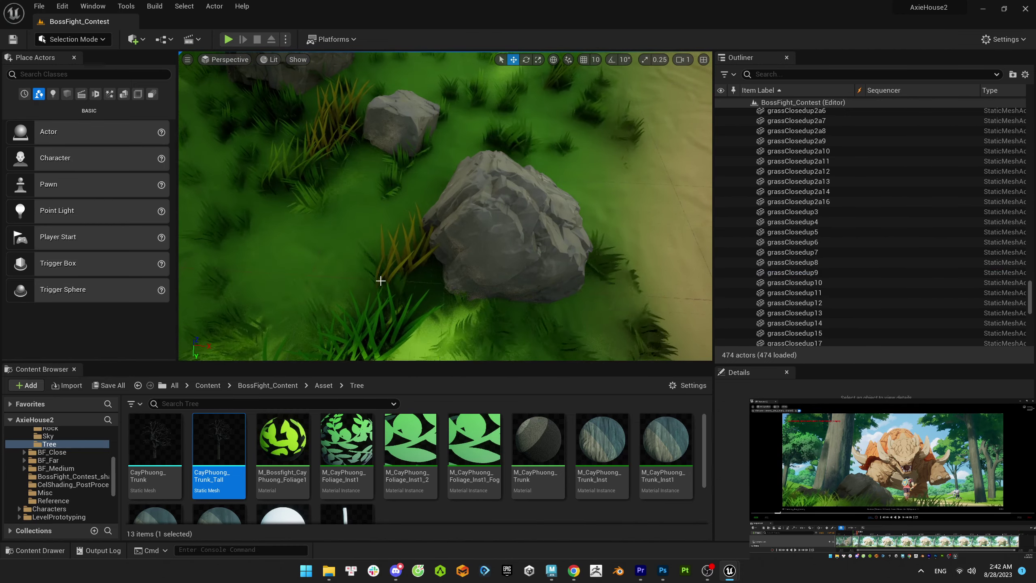
click(398, 258)
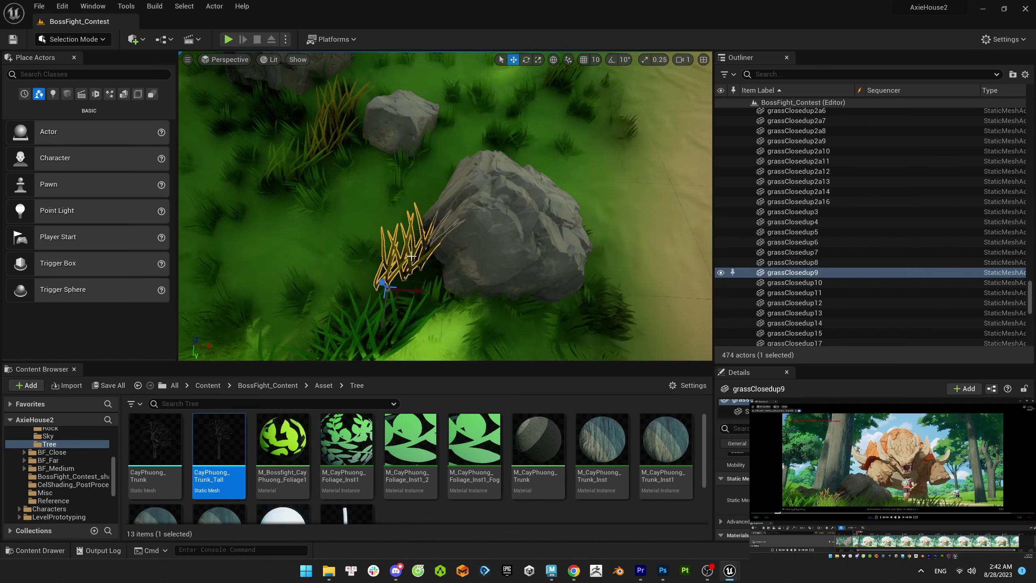
key(Escape)
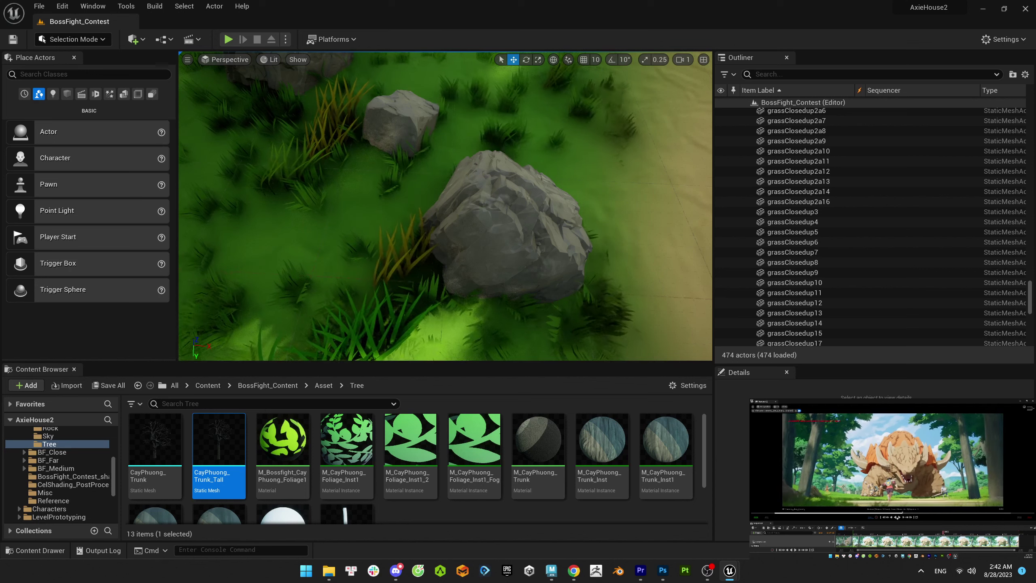
- Frame TreeTrunk_Highres2 and preview it briefly in Game View
click(530, 259)
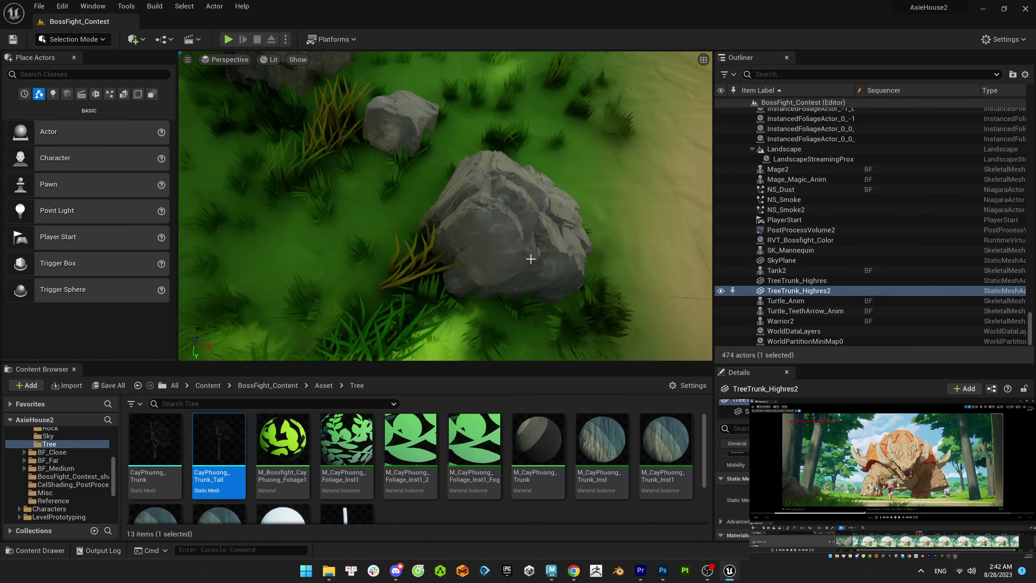
key(f)
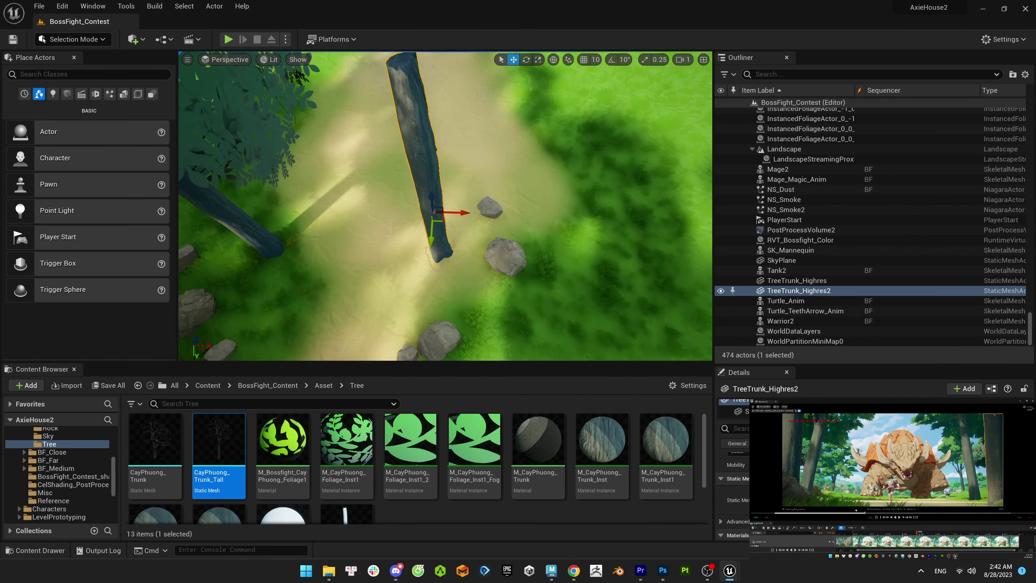
key(g)
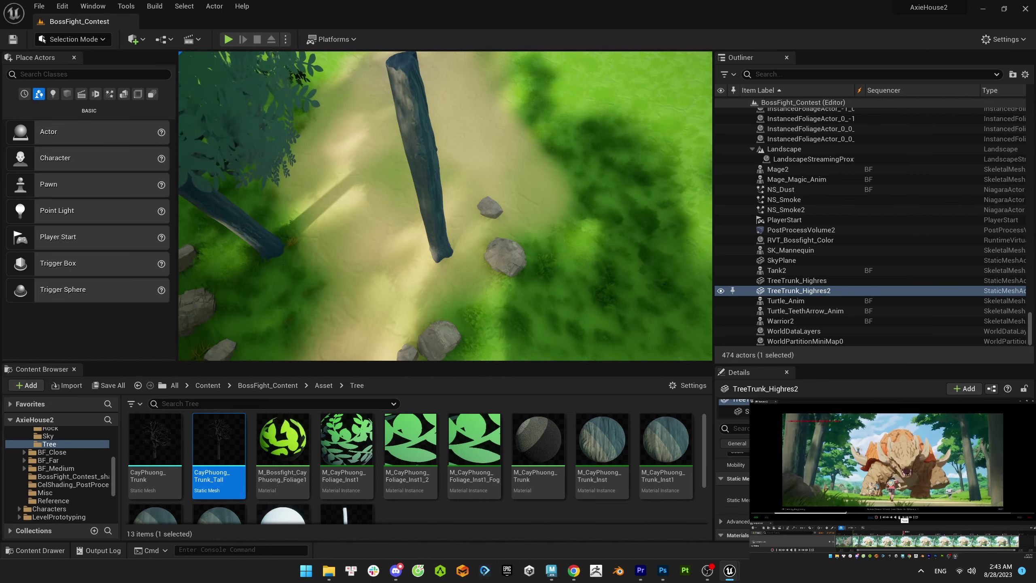
key(g)
- Toggle the CayPhuong_Trunk8 selection repeatedly to compare the tree with and without highlight
click(451, 210)
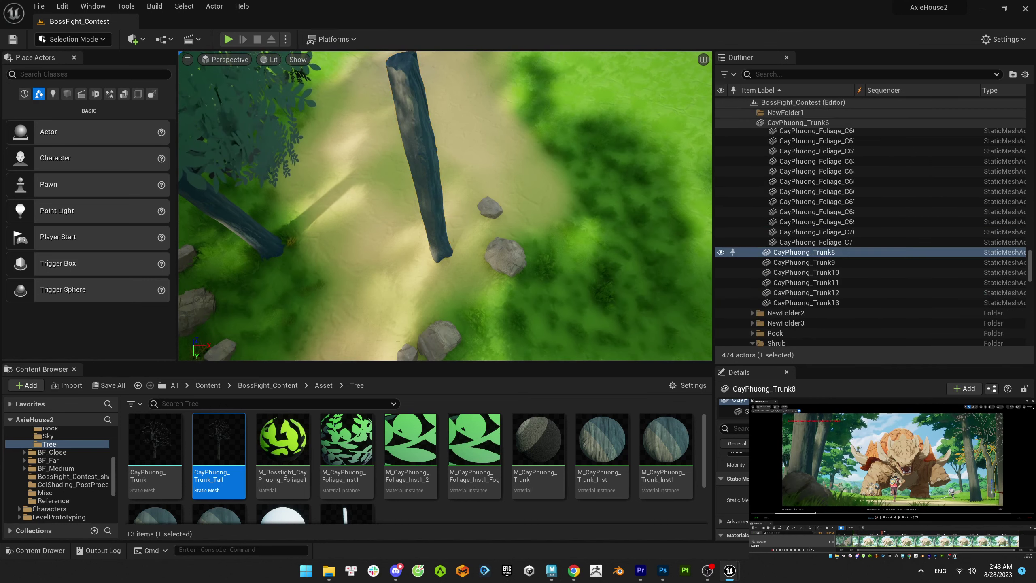
key(Escape)
click(804, 252)
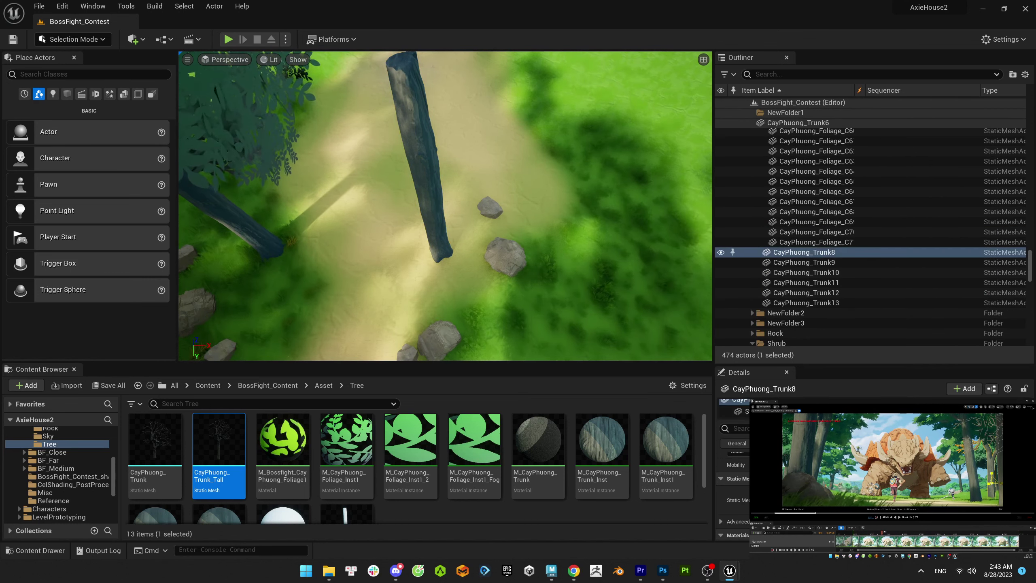
key(Escape)
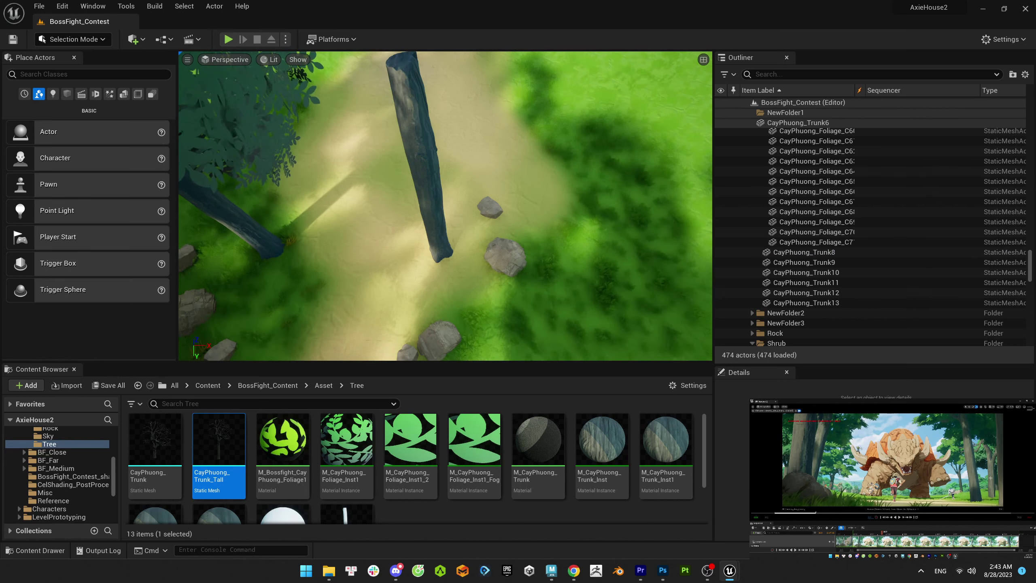
click(804, 253)
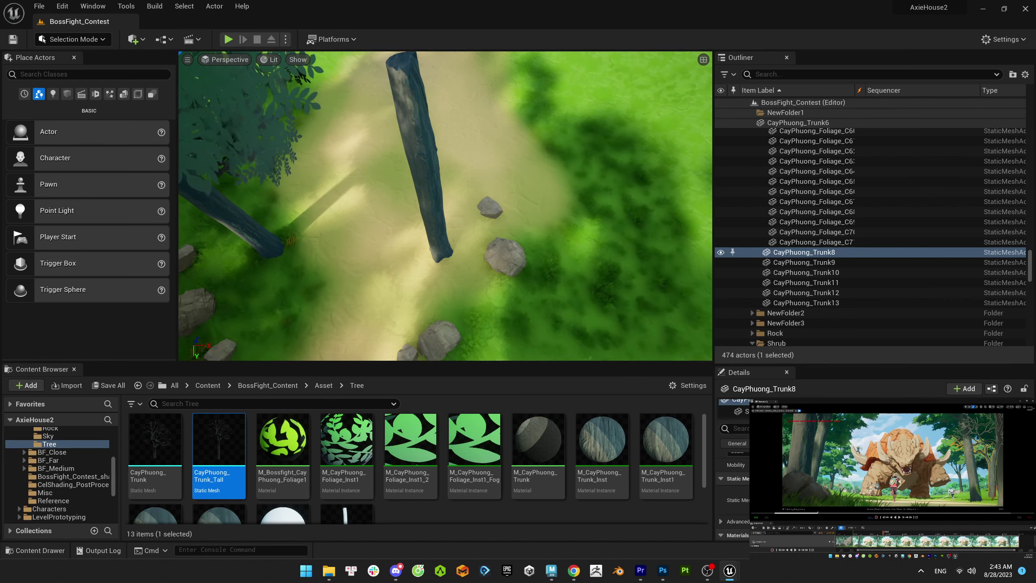
key(Escape)
click(804, 253)
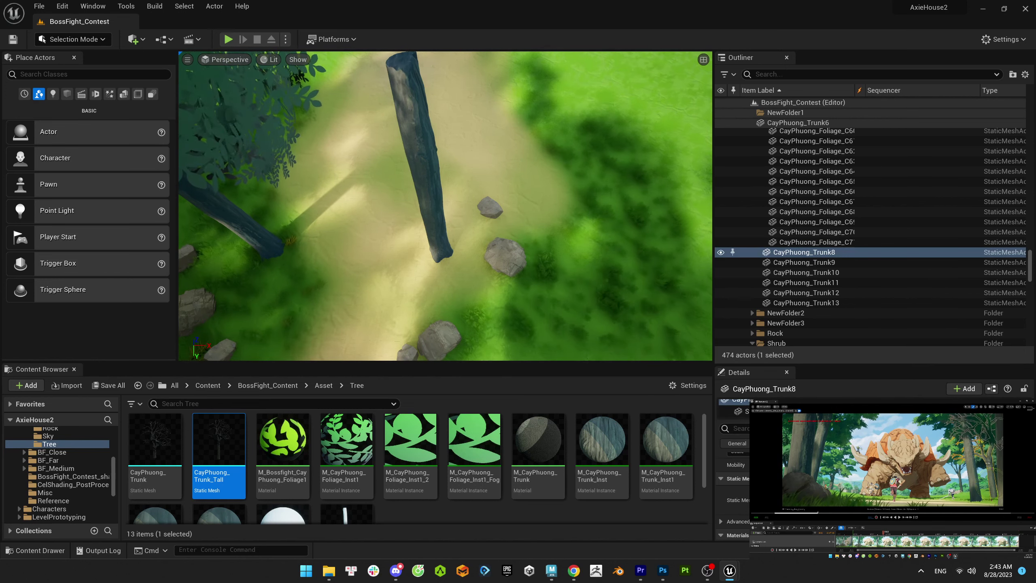
key(Escape)
click(804, 252)
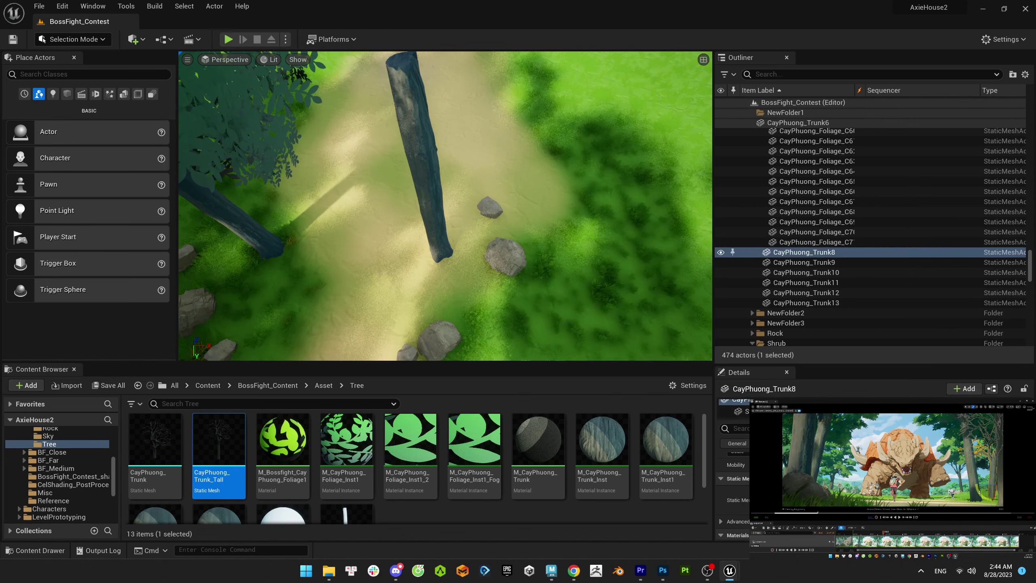
key(Escape)
key(ctrl+z)
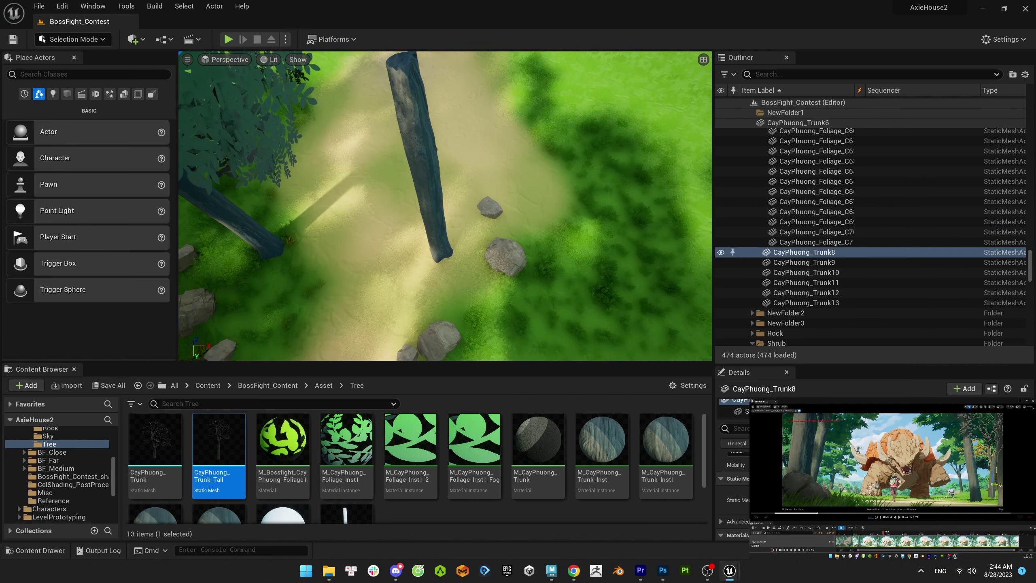
key(Escape)
key(ctrl+z)
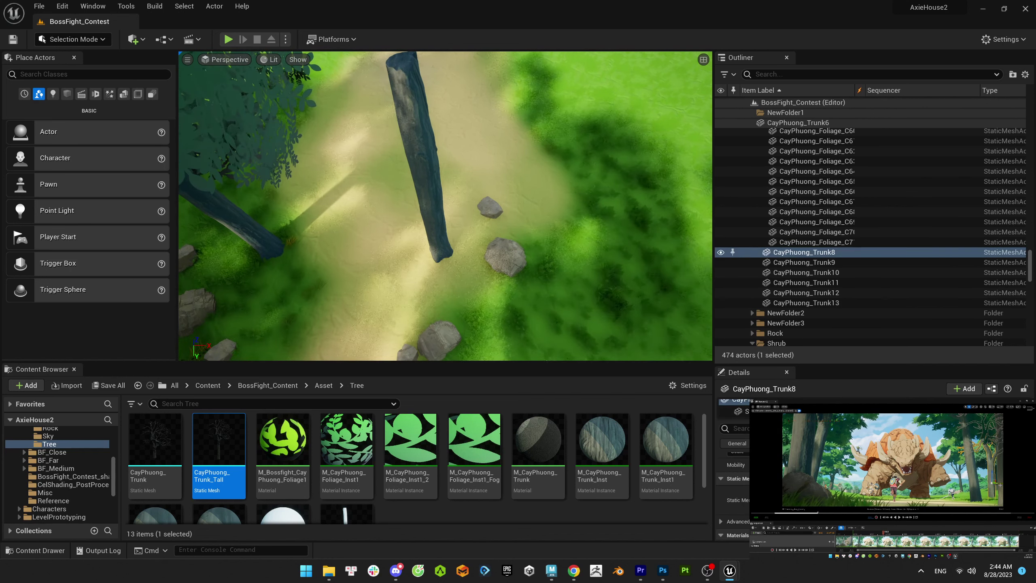
key(Escape)
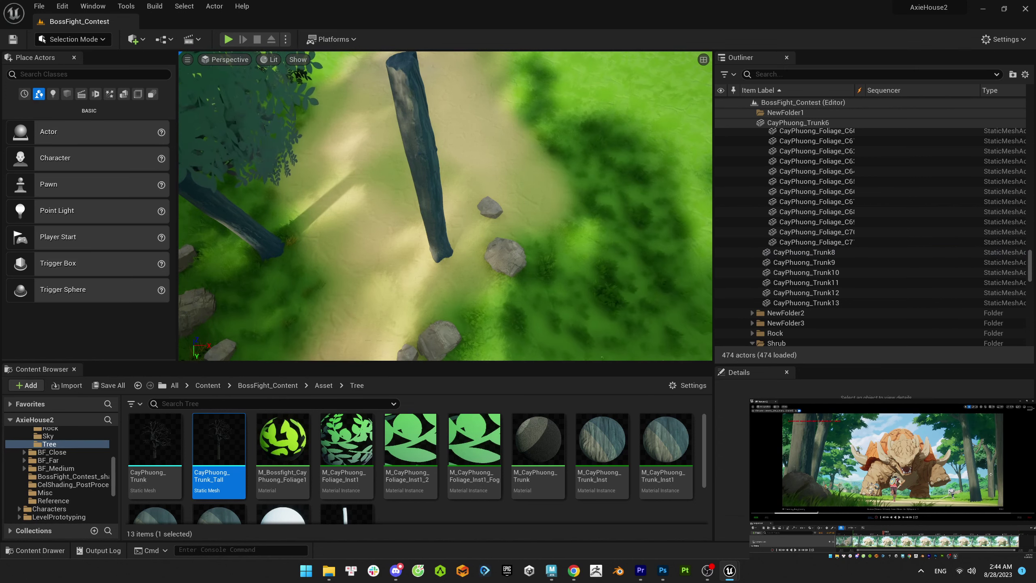
key(ctrl+z)
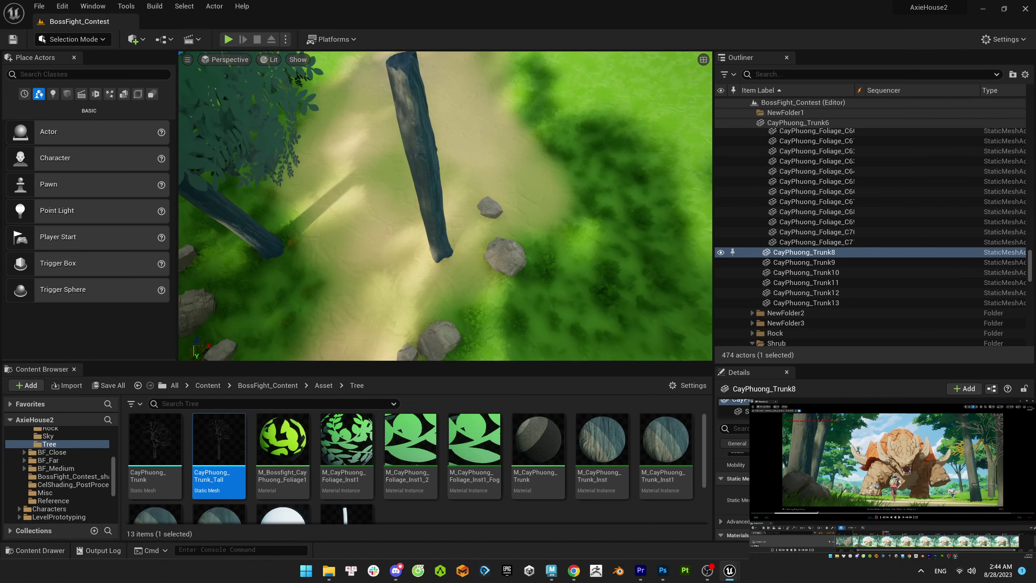
key(Escape)
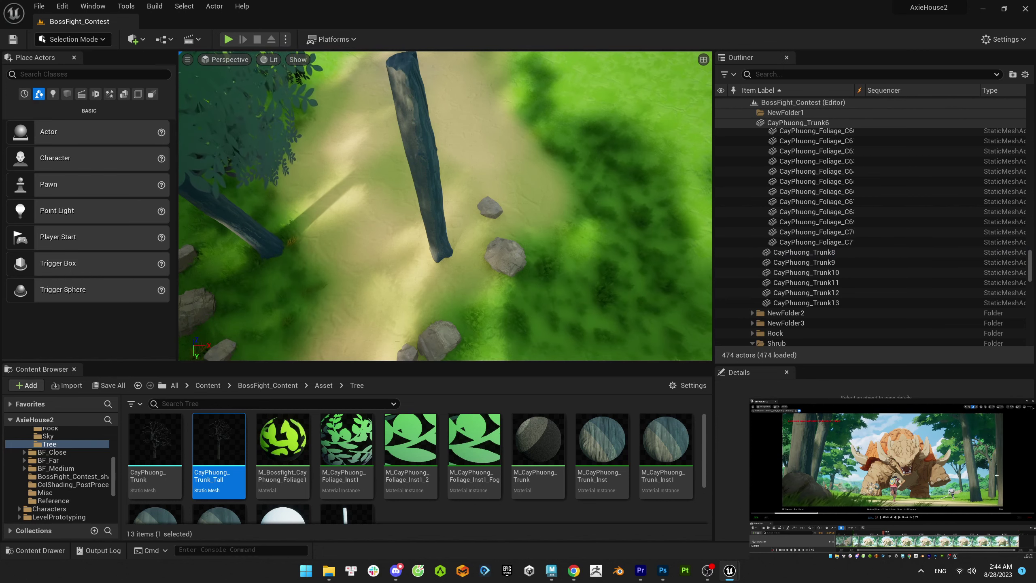
key(ctrl+z)
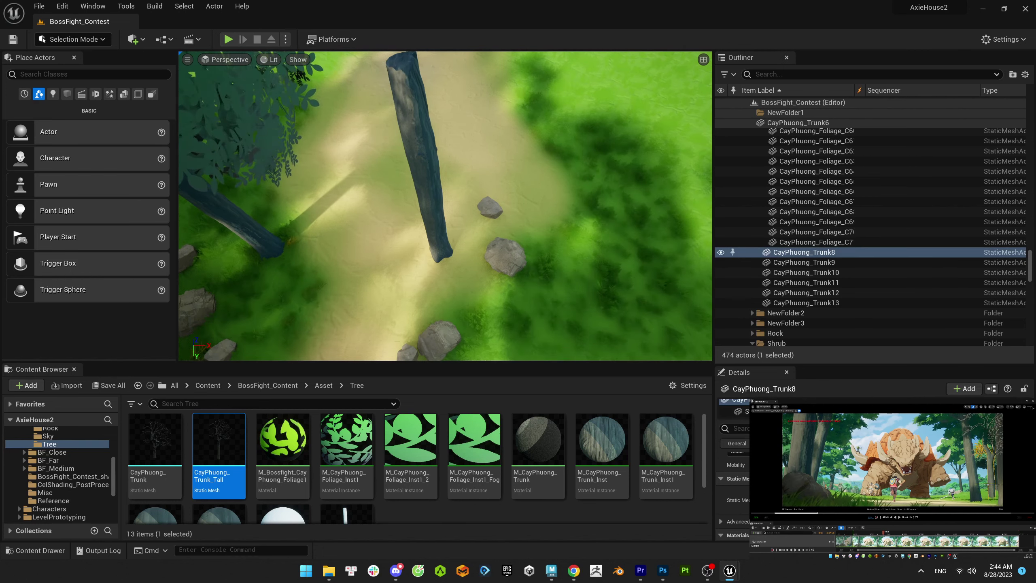
key(Escape)
key(ctrl+z)
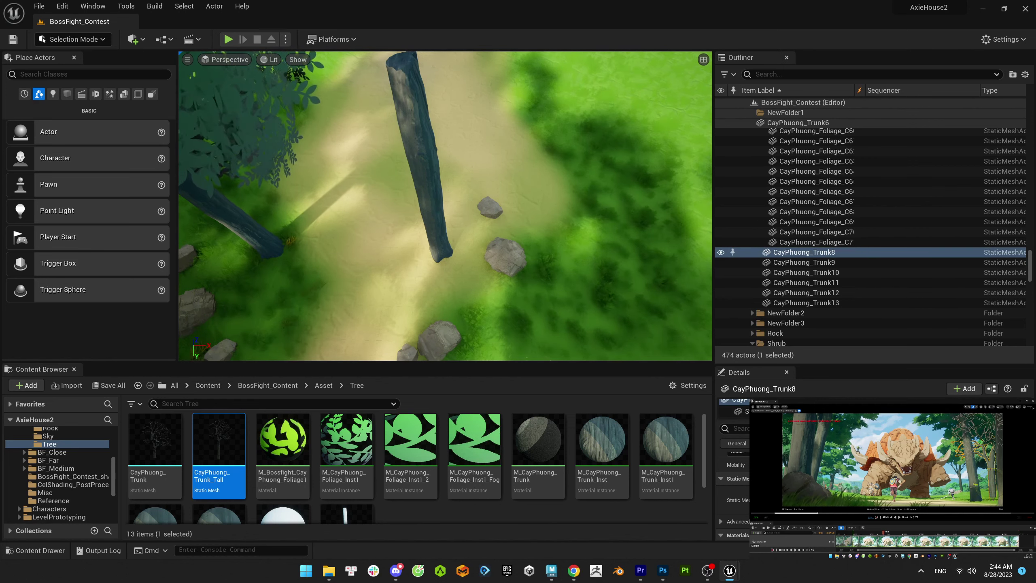
key(Escape)
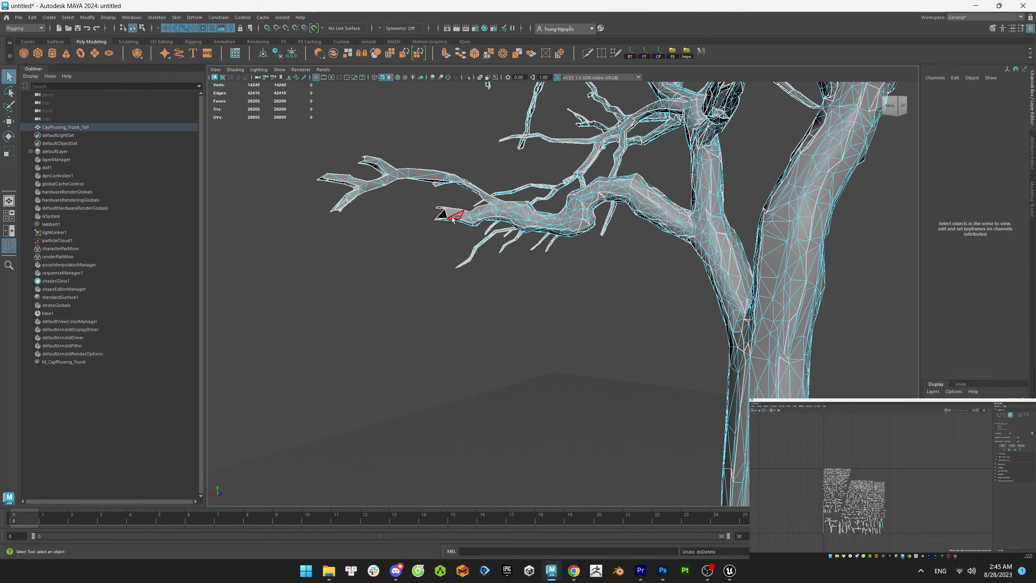
- Delete faces and an edge at the tall trunk's branch tip in Maya
scroll(463, 215, up, 5)
key(Delete)
click(402, 195)
key(Delete)
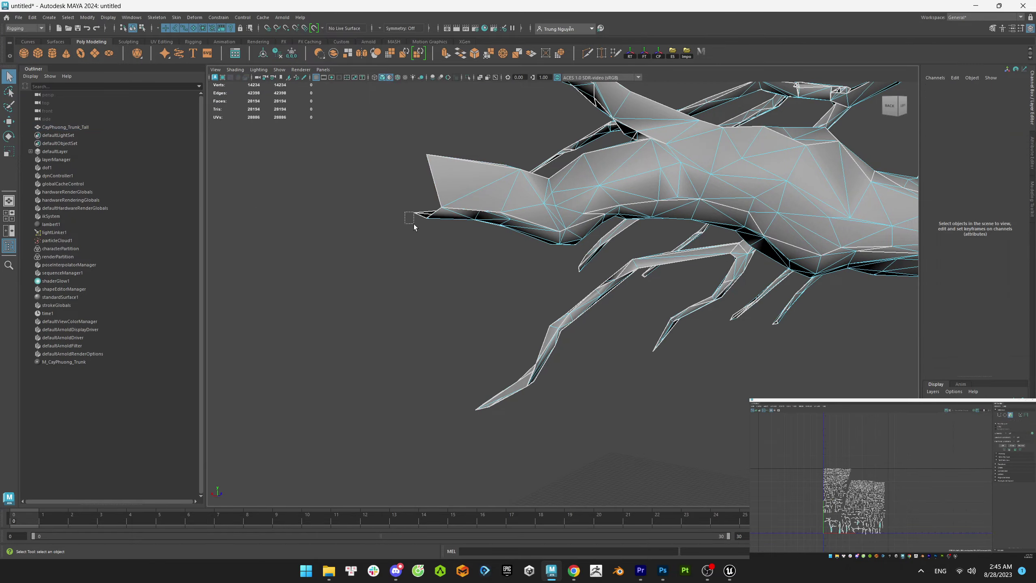
scroll(441, 213, down, 5)
scroll(367, 196, up, 5)
key(ctrl+z)
key(ctrl+z)
key(ctrl+z)
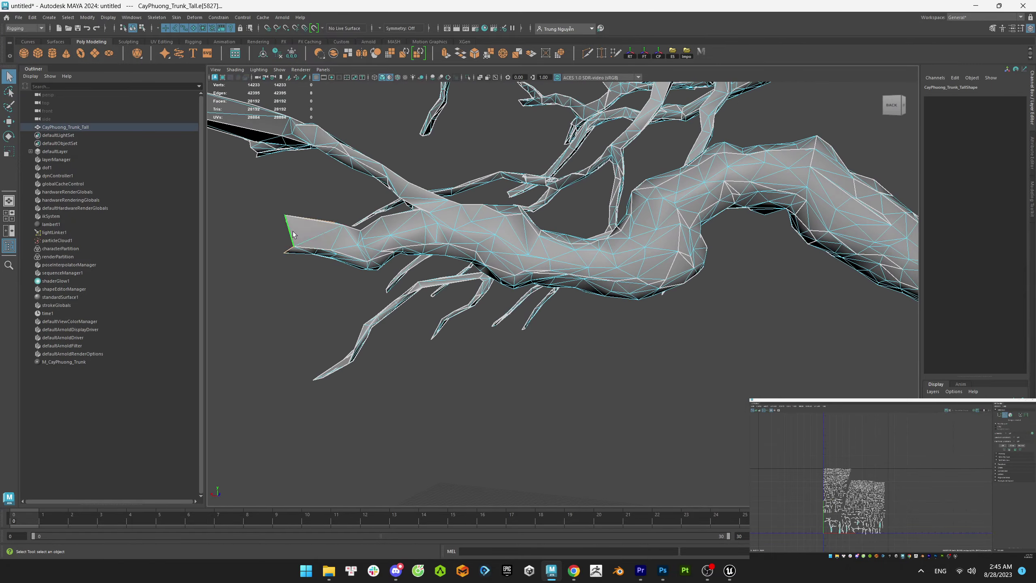
click(515, 265)
scroll(516, 266, down, 2)
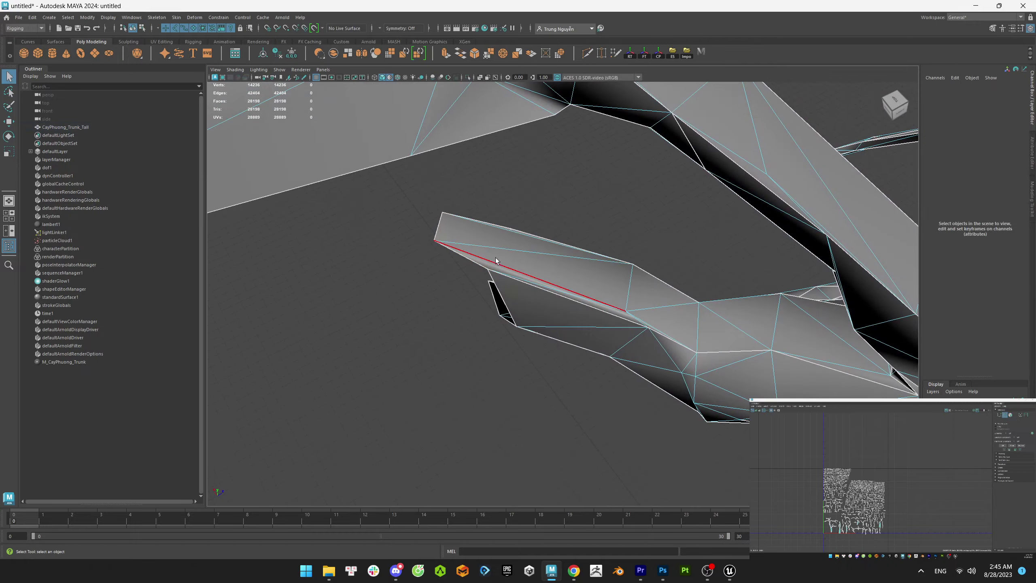
key(Delete)
alt+drag(465, 278, 527, 300)
- Shrink a branch-tip edge loop with soft selection and export the tree over the existing FBX
double_click(530, 294)
key(b)
key(r)
key(F8)
key(q)
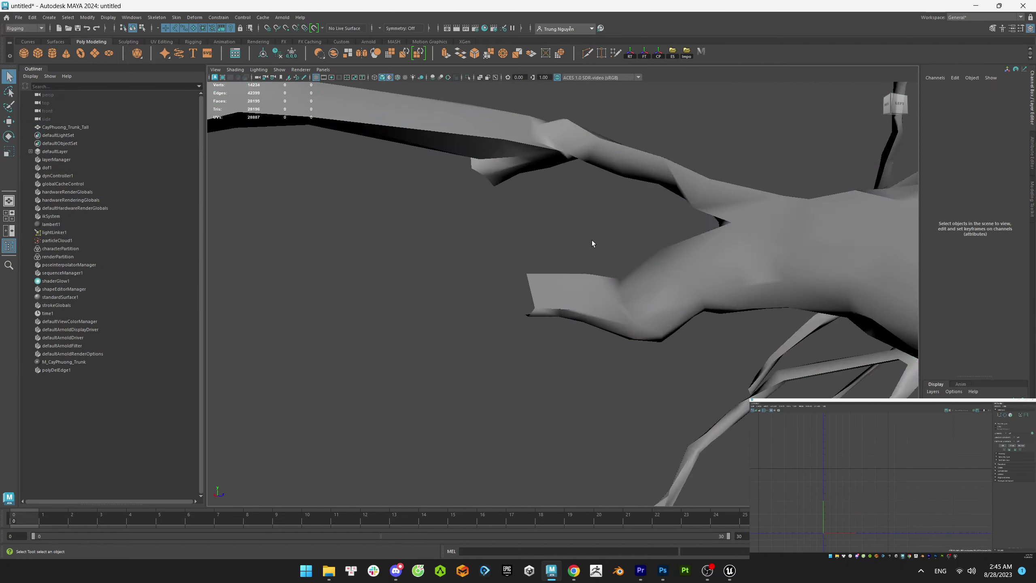
scroll(592, 243, down, 5)
click(592, 245)
click(674, 53)
key(Return)
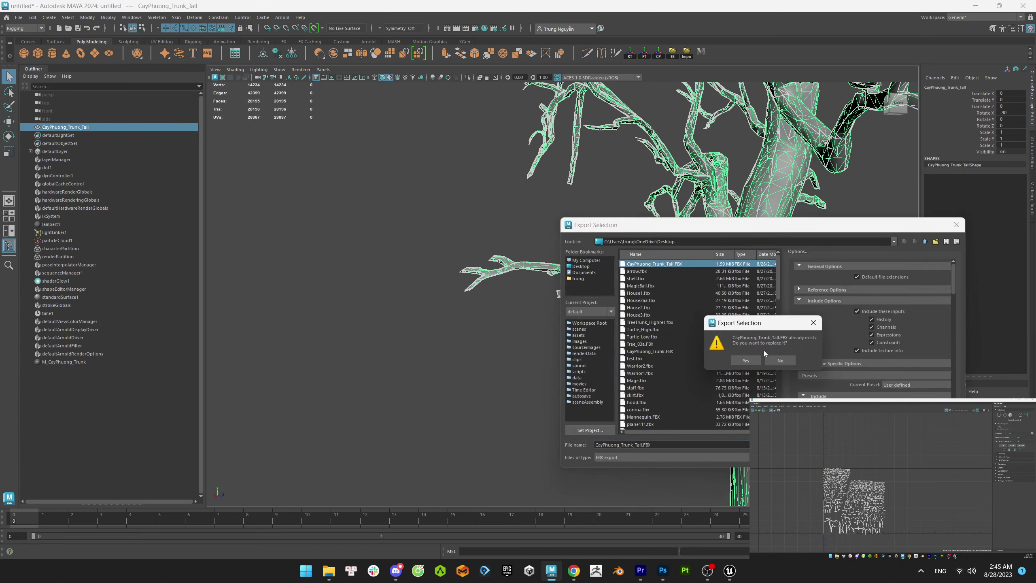
key(Return)
key(alt+Tab)
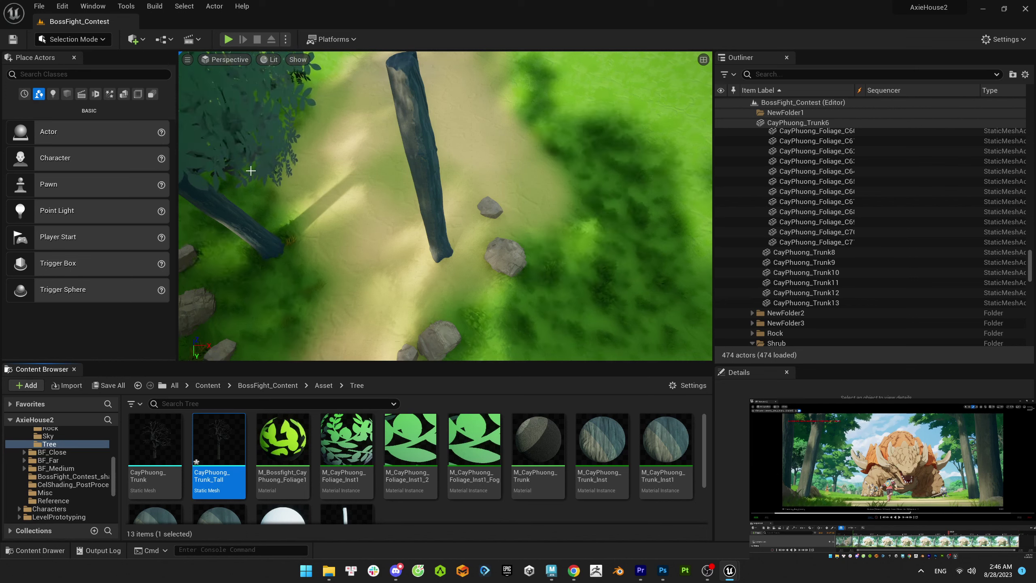
- Bend a branch by moving one vertex, export the tree as FBX and reimport CayPhuong_Trunk_Tall
mouse_move(214, 420)
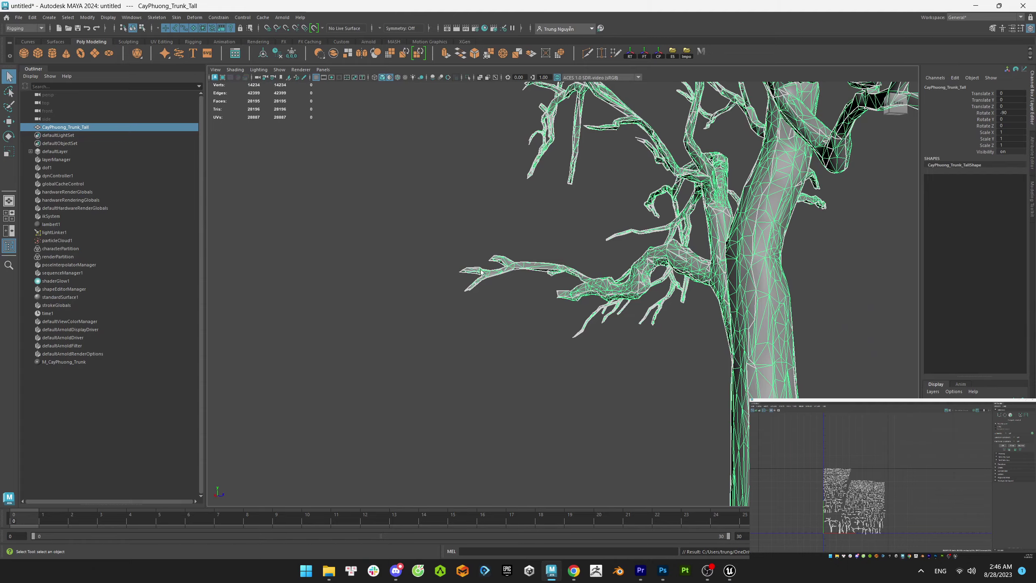
click(477, 314)
key(w)
alt+drag(486, 337, 511, 310)
click(384, 314)
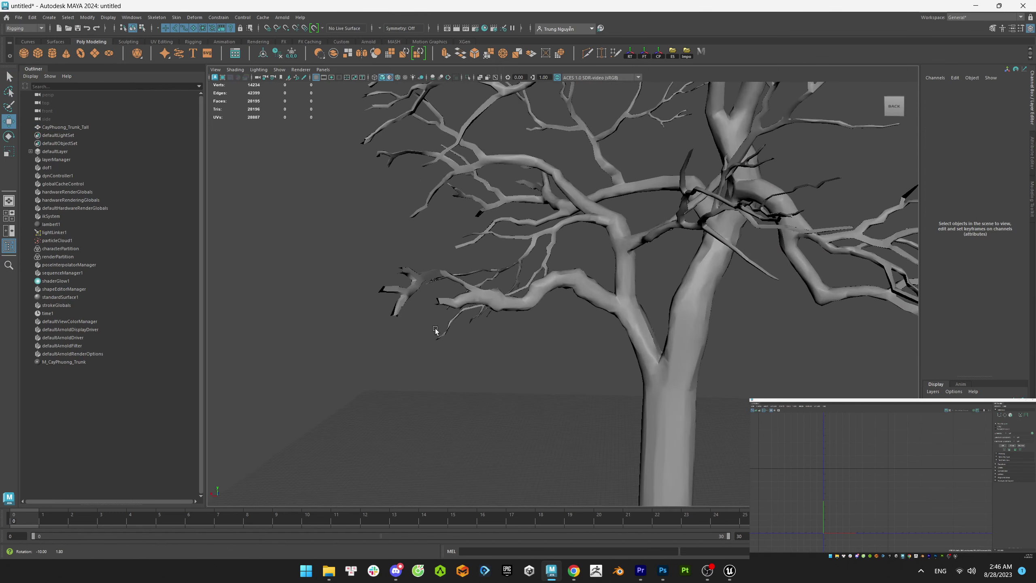
click(637, 286)
click(673, 53)
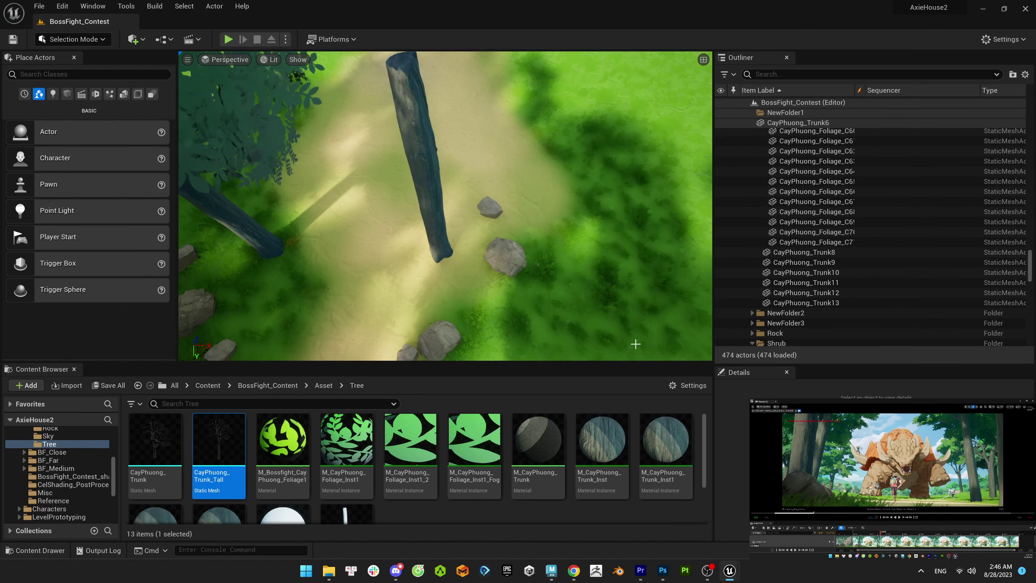
right_click(238, 470)
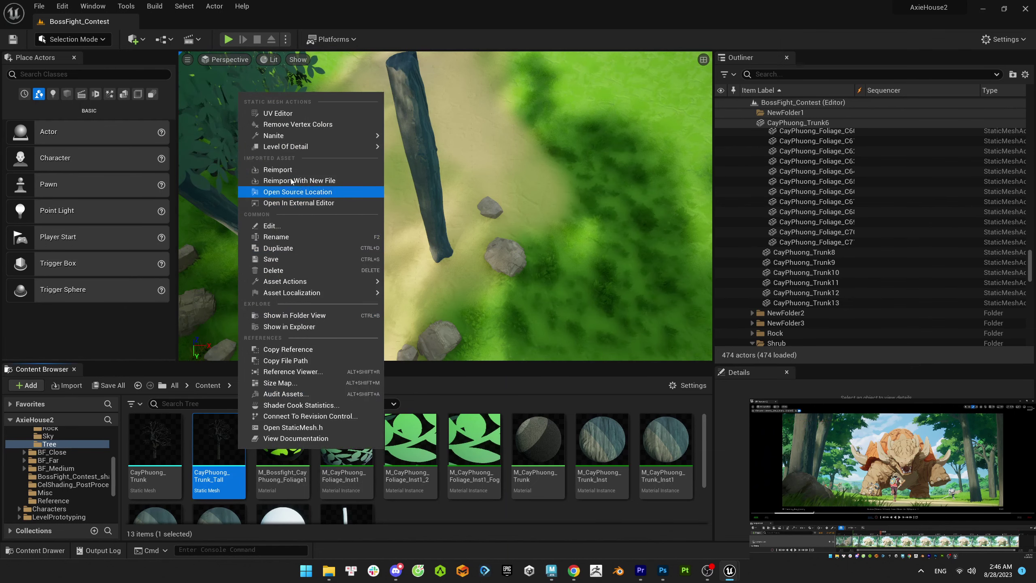
click(290, 171)
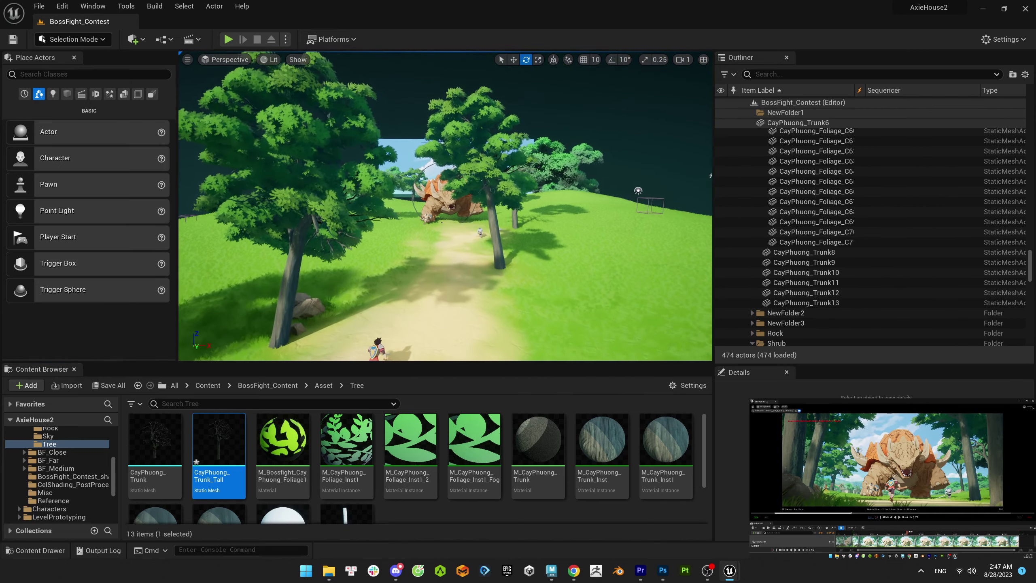
- Select and deselect CayPhuong_Trunk8 near the creature, then orbit the tree wireframe in Maya
click(483, 183)
key(w)
key(Escape)
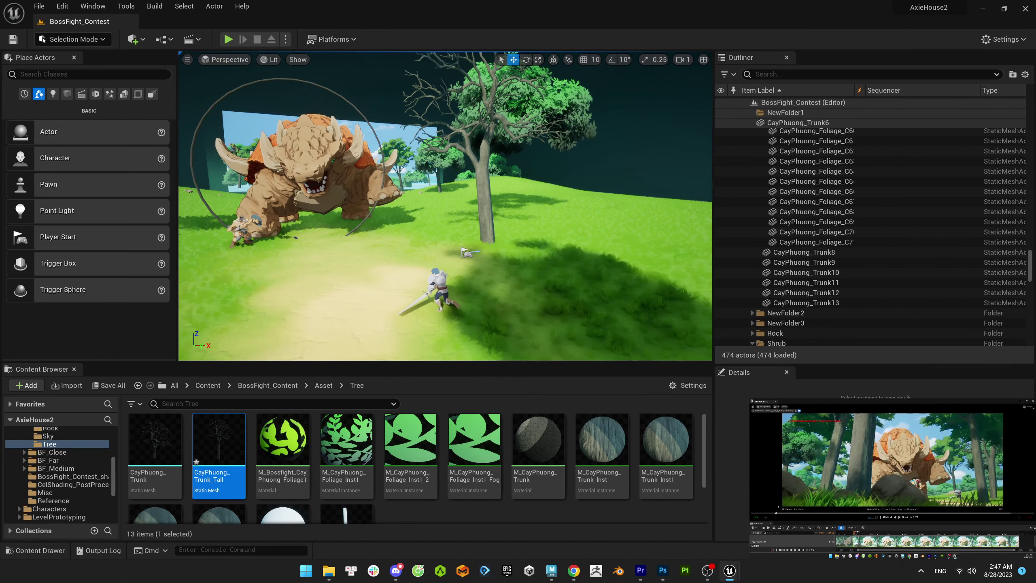
key(alt+Tab)
alt+drag(658, 342, 449, 286)
key(alt+Tab)
key(alt+Tab)
- Reselect the Maya tree and reimport CayPhuong_Trunk_Tall in Unreal
click(432, 192)
click(404, 225)
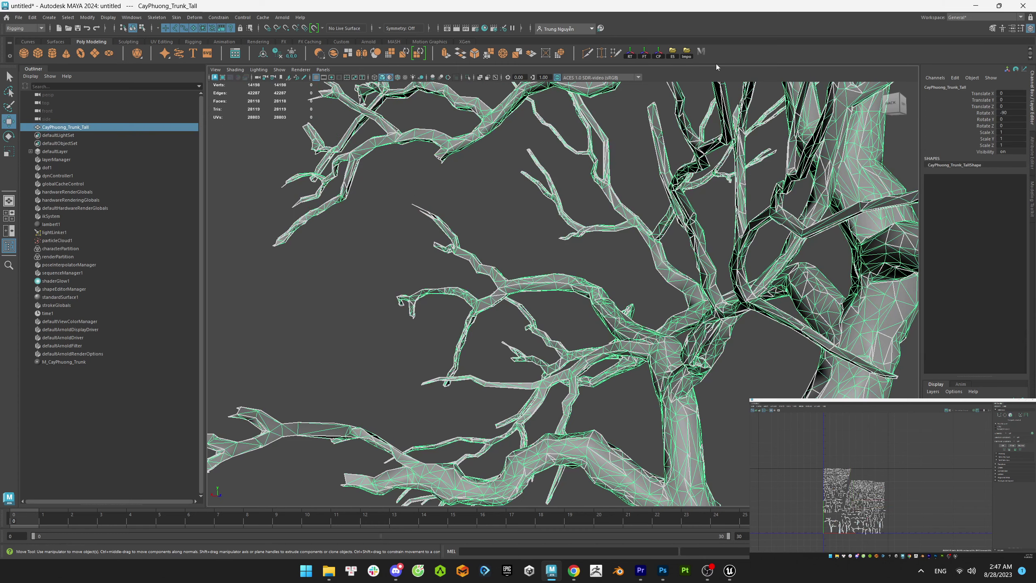
key(alt+Tab)
right_click(219, 457)
click(253, 166)
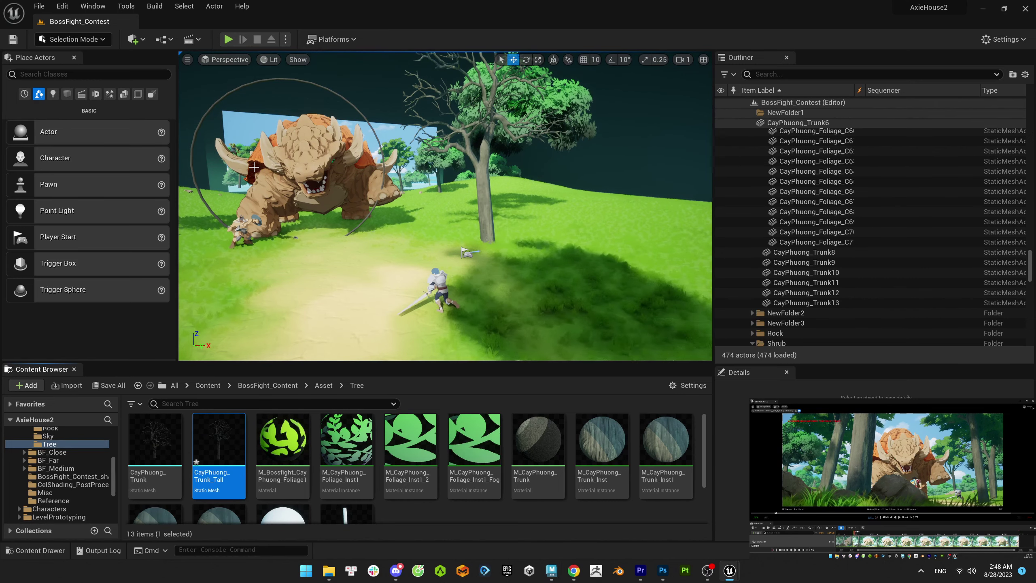
- Box-delete unwanted branch faces, export the tree over its FBX and reimport it in Unreal
key(alt+Tab)
scroll(258, 189, down, 5)
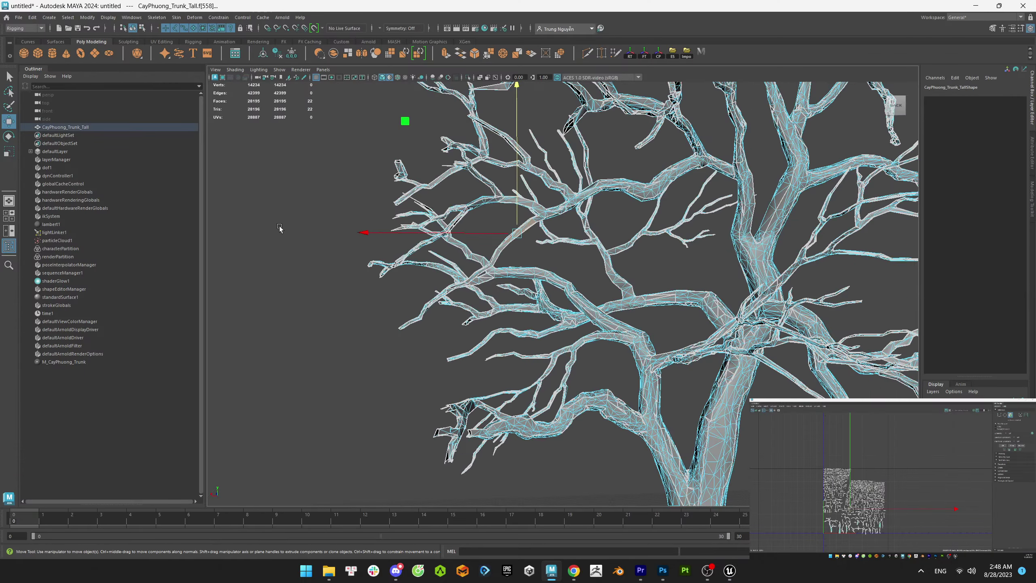
key(q)
scroll(395, 367, up, 6)
drag(326, 383, 393, 320)
key(Delete)
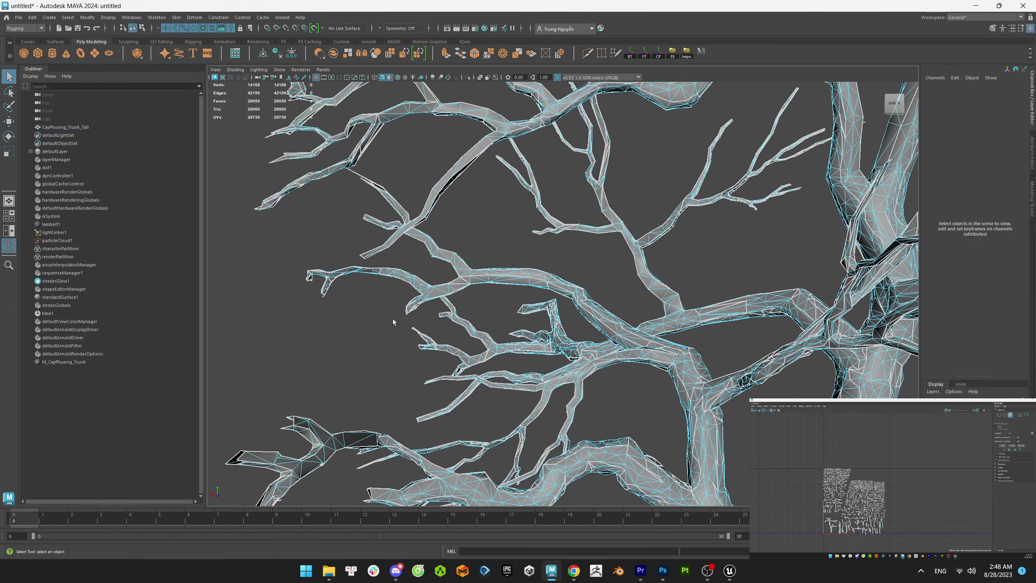
key(F8)
click(673, 52)
double_click(646, 265)
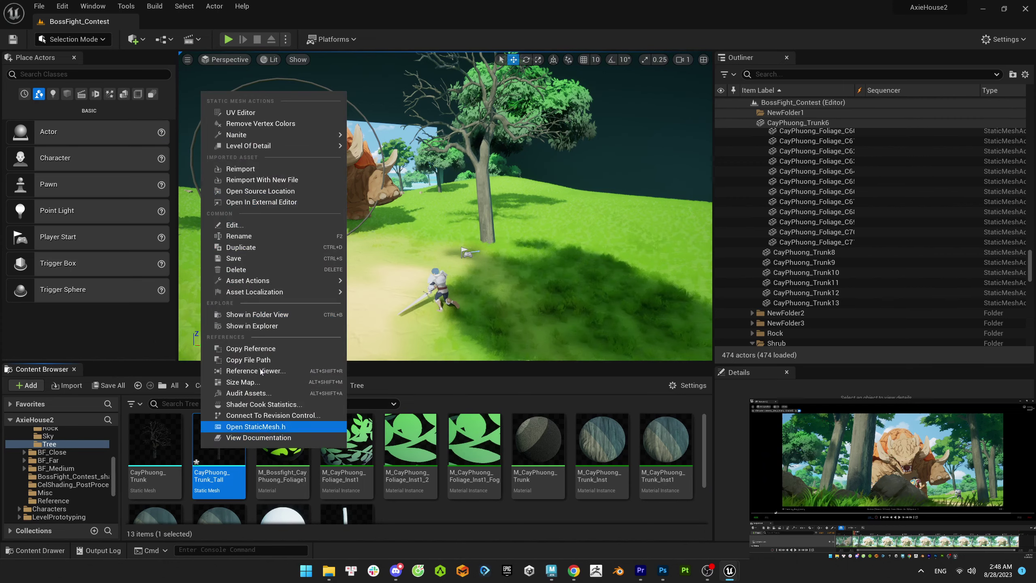
click(251, 169)
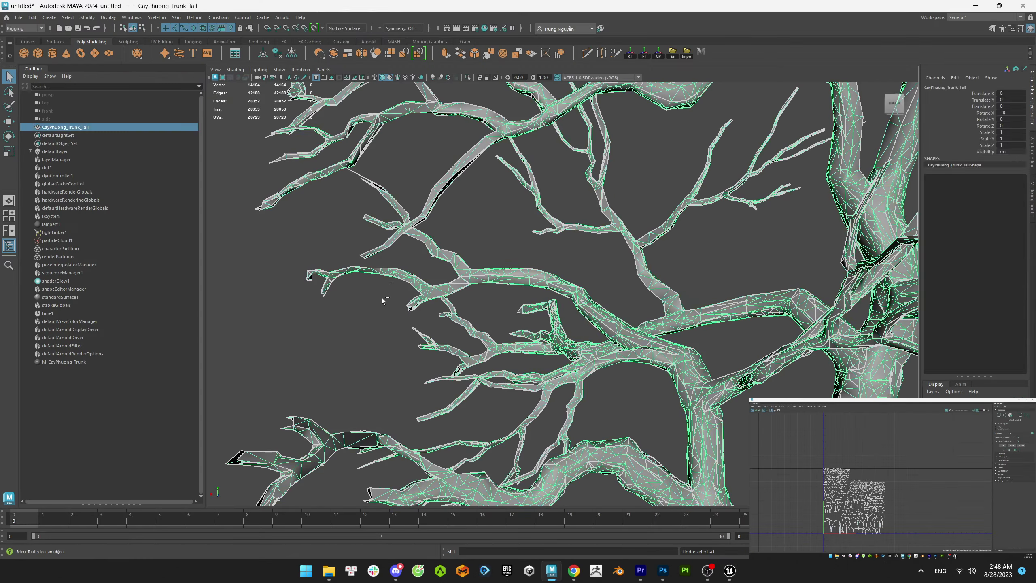
- Duplicate the foliage clump as CayPhuong_Foliage_C72 and move it onto Tree_47
key(ctrl+z)
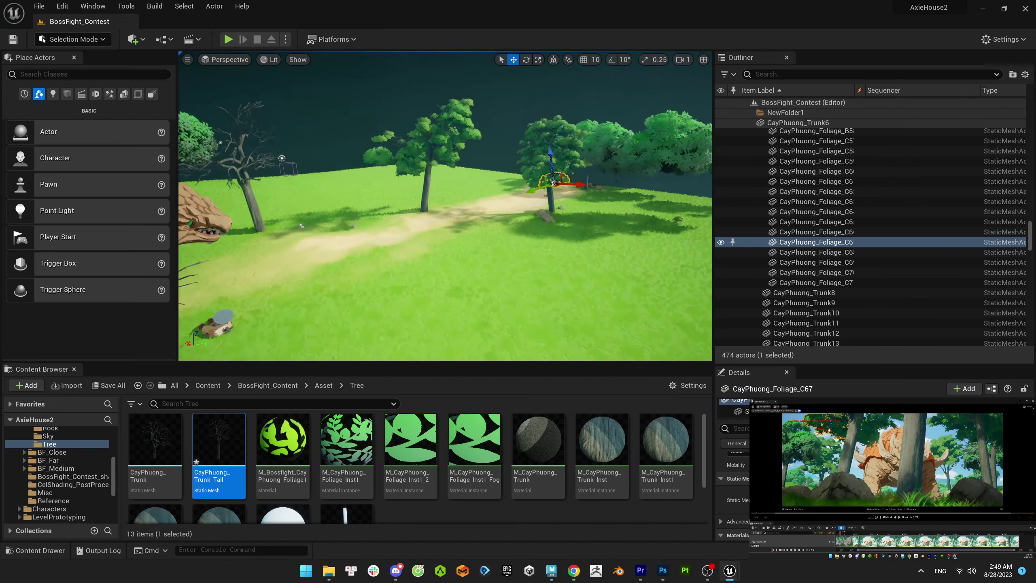
right_drag(548, 213, 549, 213)
right_drag(417, 217, 417, 216)
alt+drag(492, 182, 249, 277)
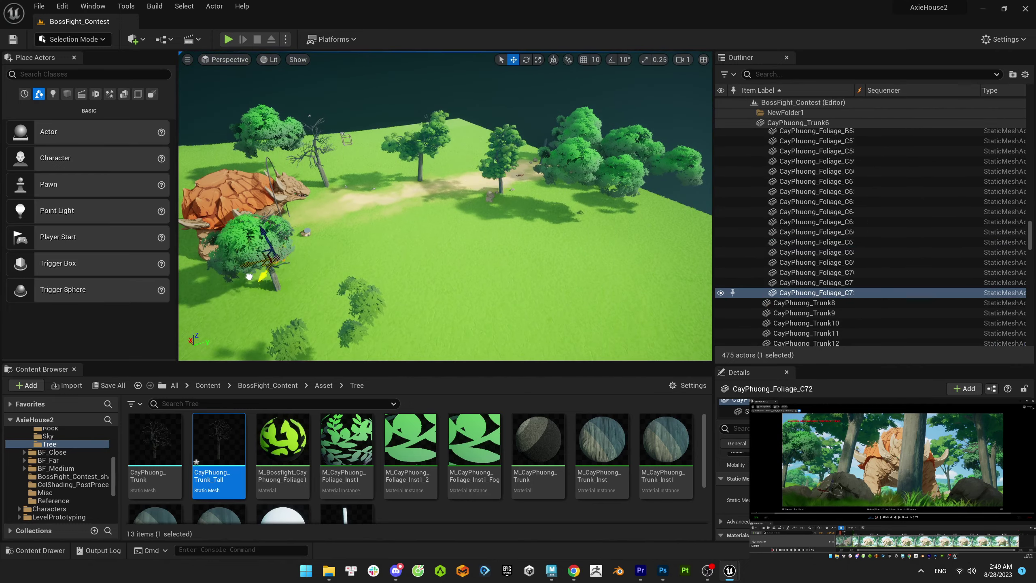
key(f)
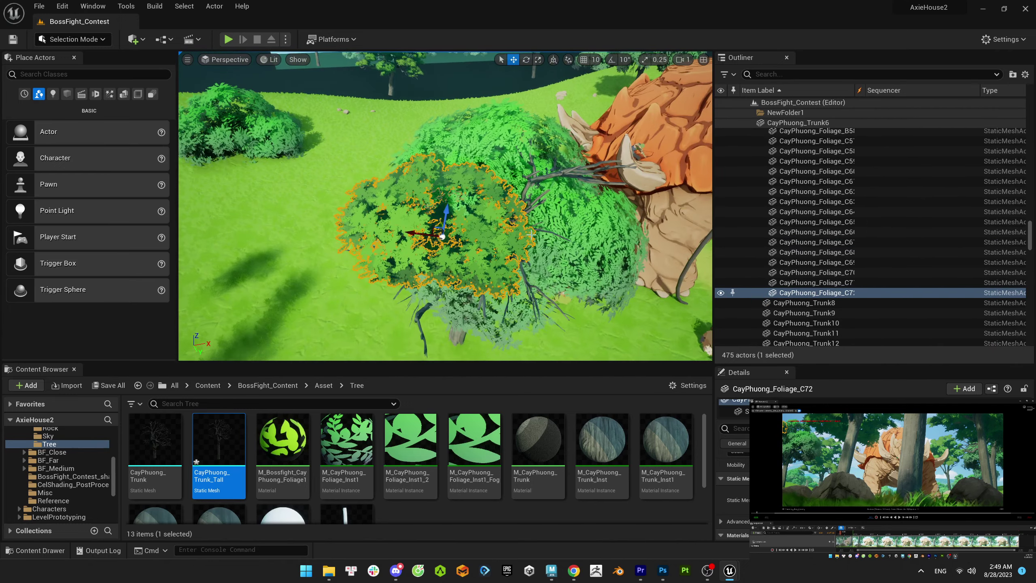
drag(563, 236, 585, 244)
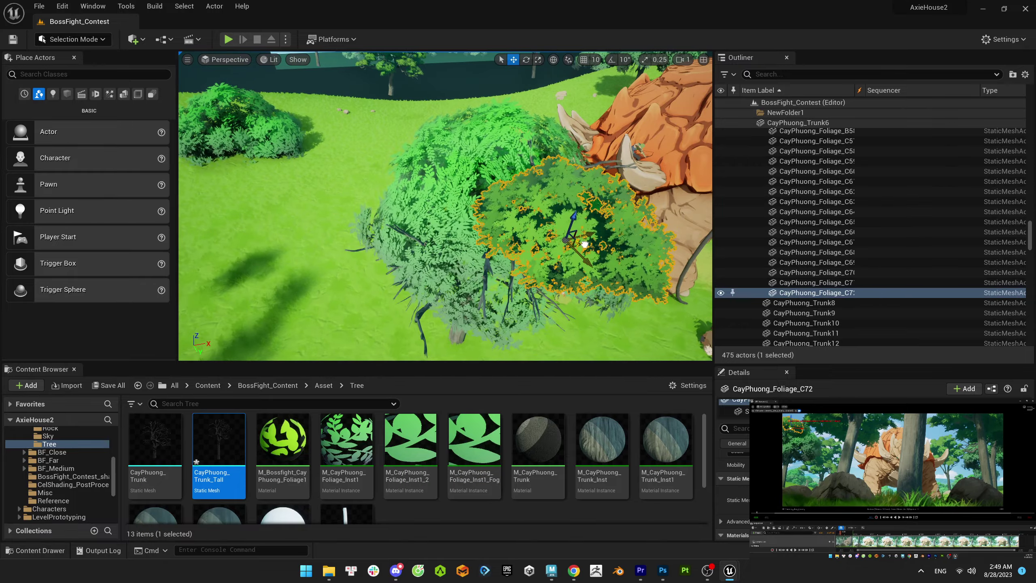
- Rotate Tree_47, restoring it after an accidental deletion
click(506, 258)
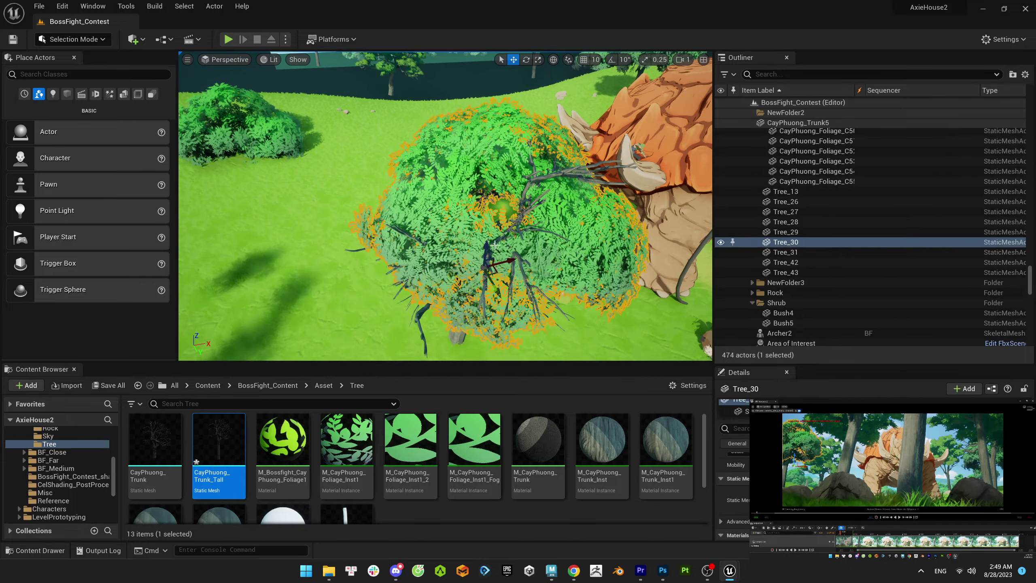
key(e)
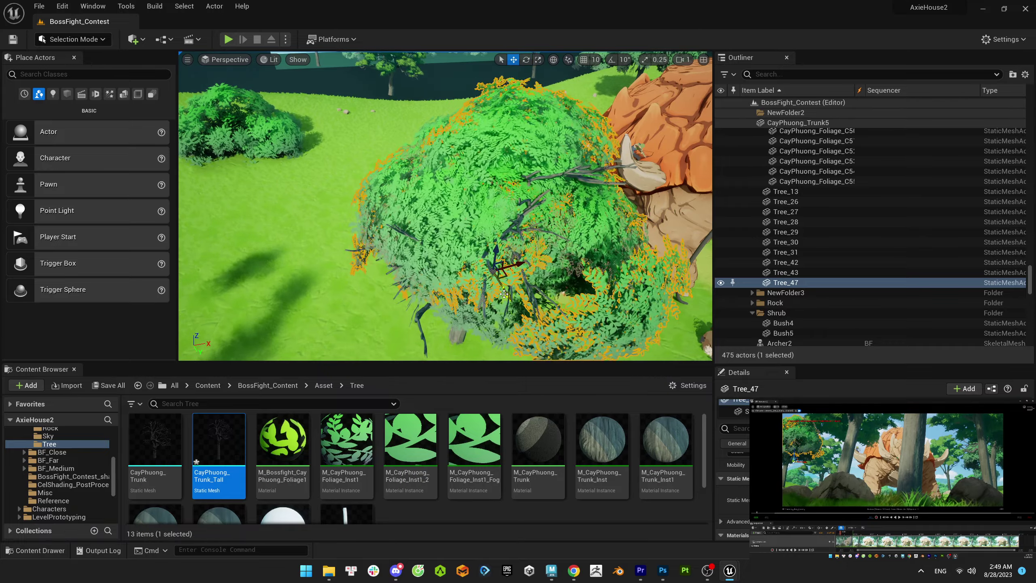
key(Delete)
key(ctrl+z)
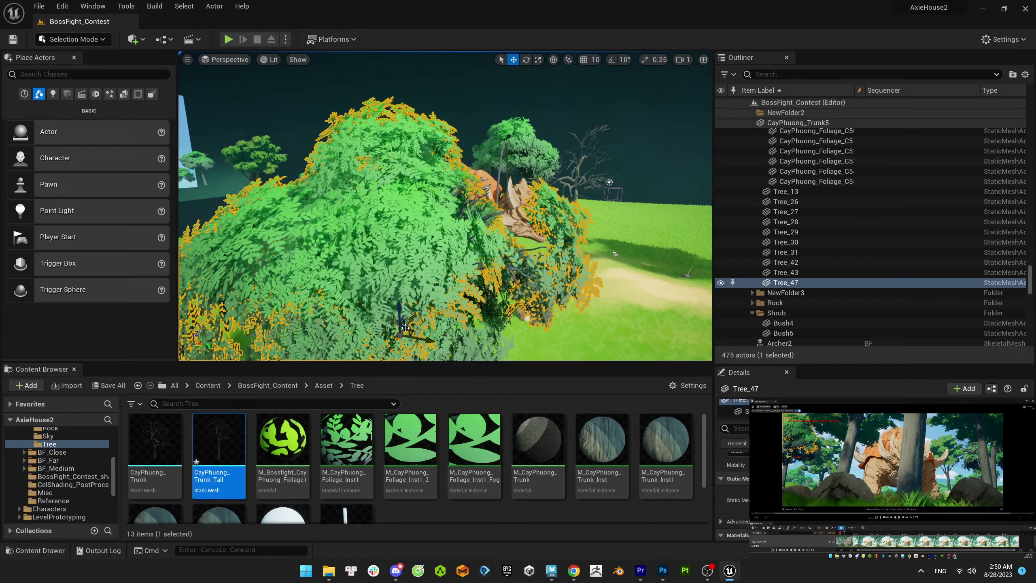
key(Escape)
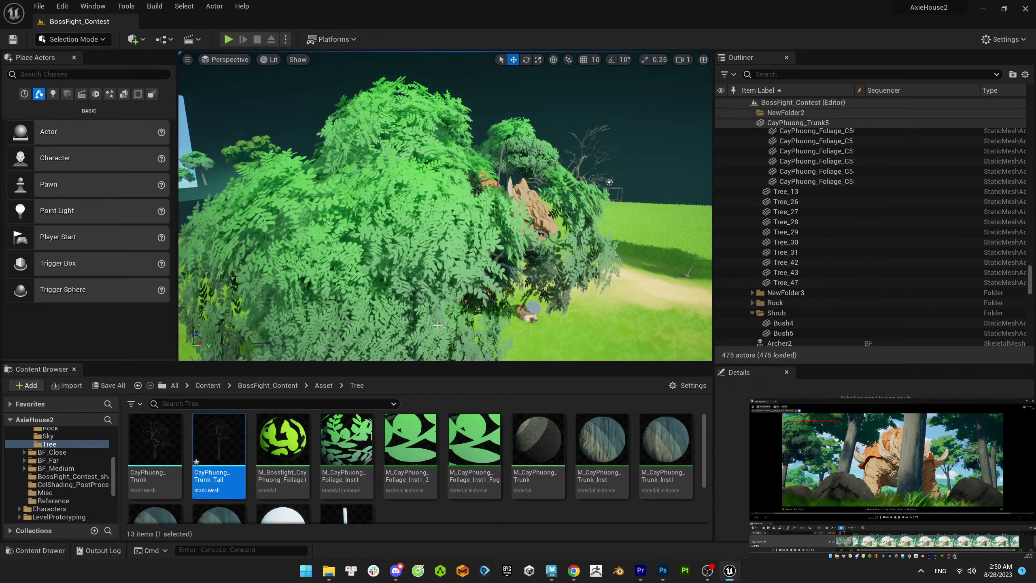
click(436, 221)
key(e)
- Review Tree_47's new rotation by toggling its selection from several angles
key(Escape)
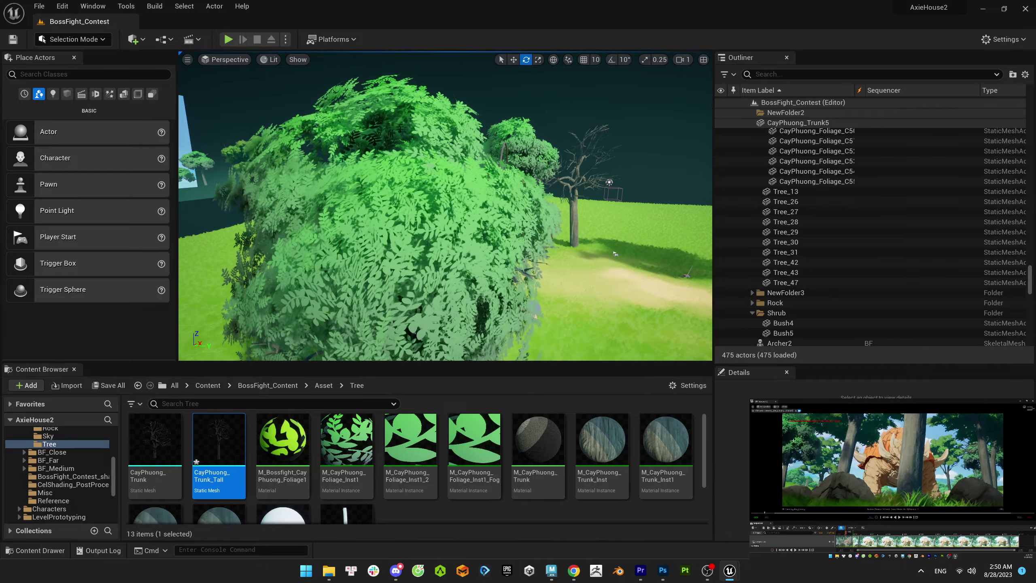
click(442, 347)
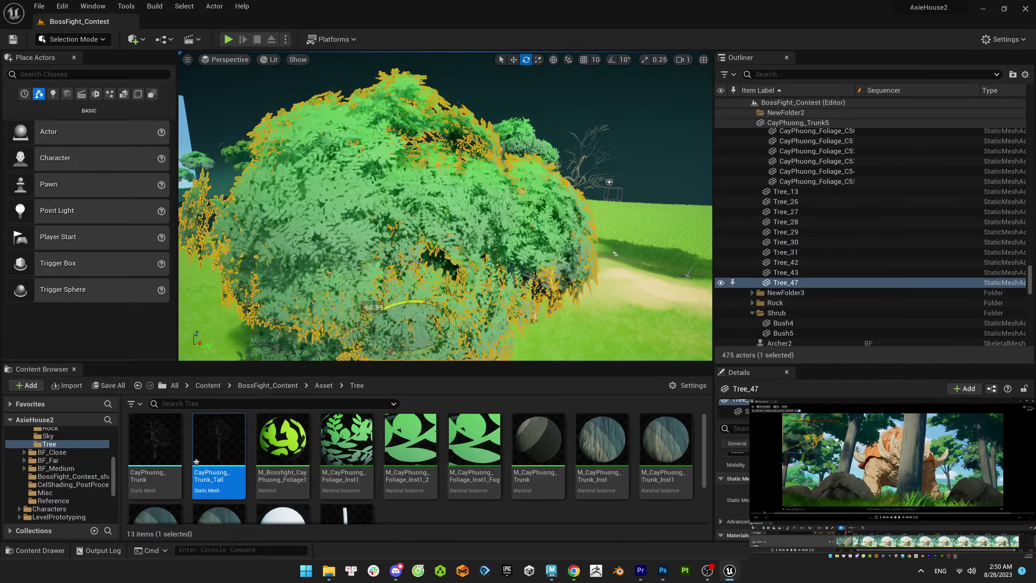
key(Escape)
click(439, 341)
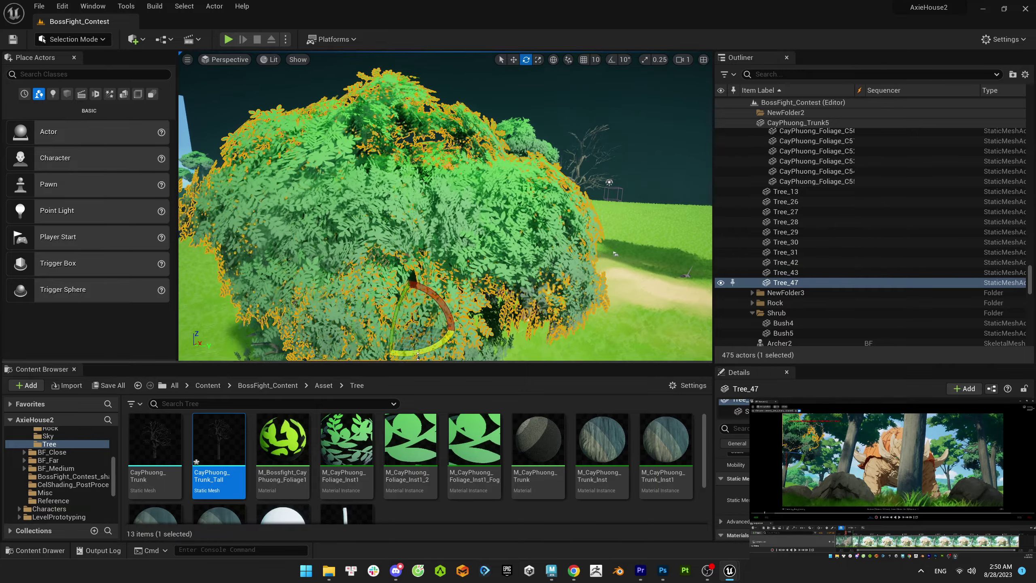
key(Escape)
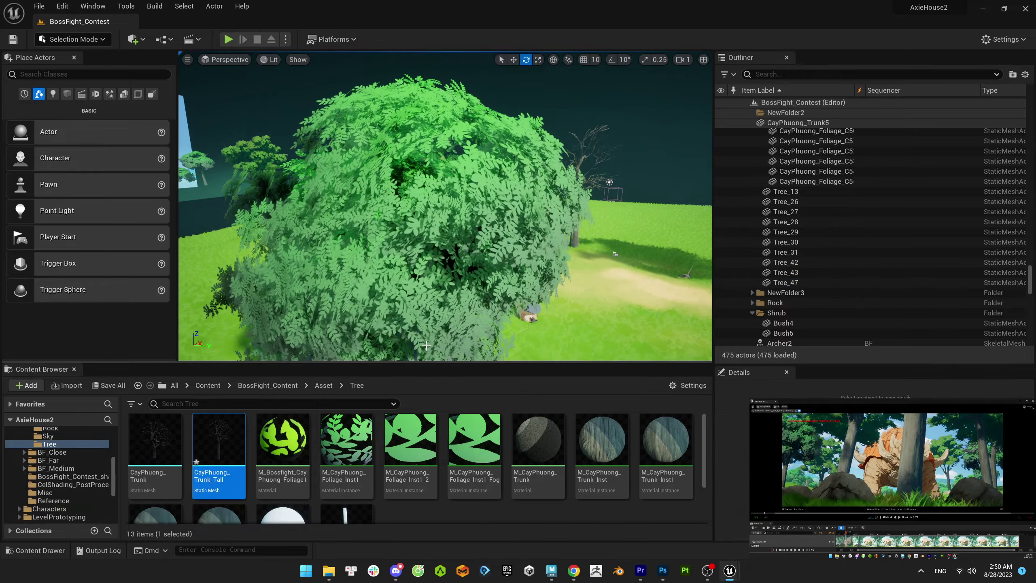
click(418, 316)
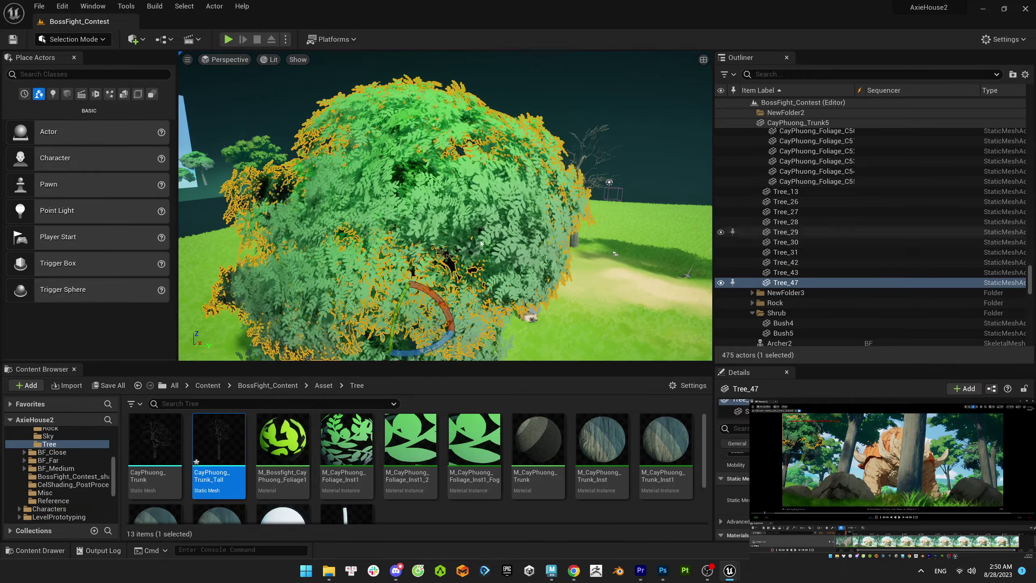
key(r)
key(Escape)
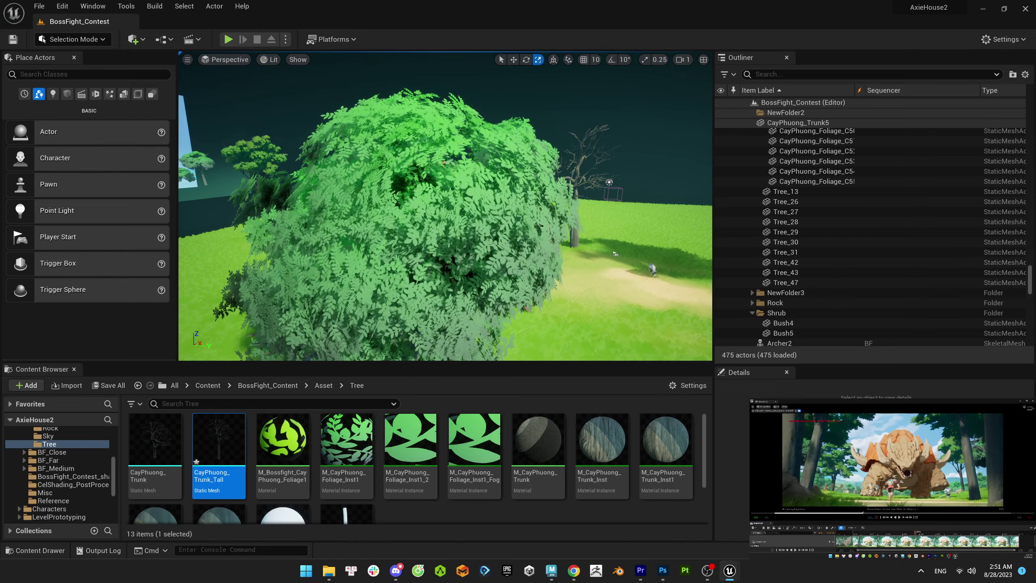
right_drag(615, 254, 538, 256)
- Rotate Tree_38 around Z, deselecting between adjustments to judge its canopy
click(380, 195)
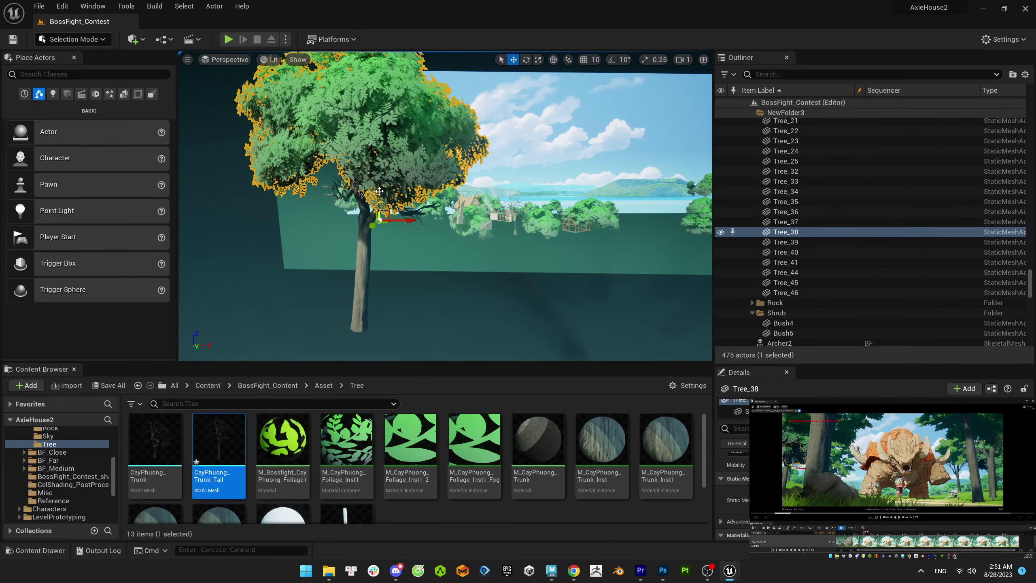
key(Escape)
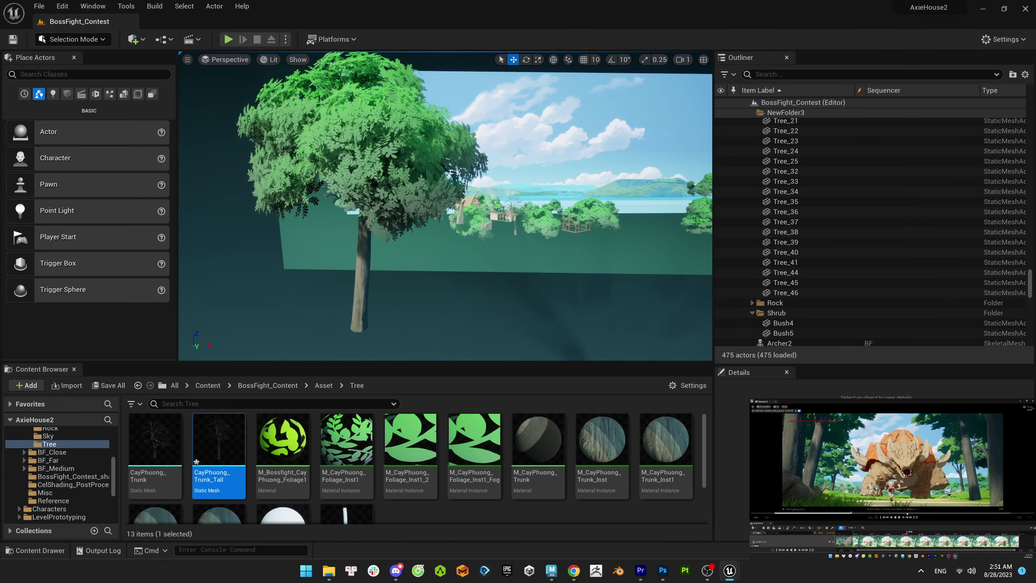
click(379, 242)
key(r)
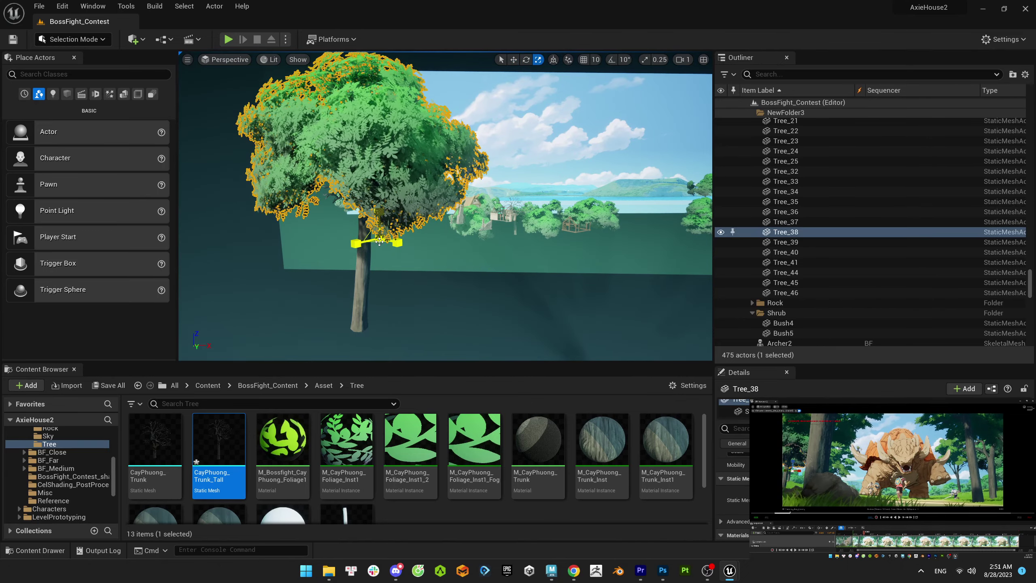
key(Escape)
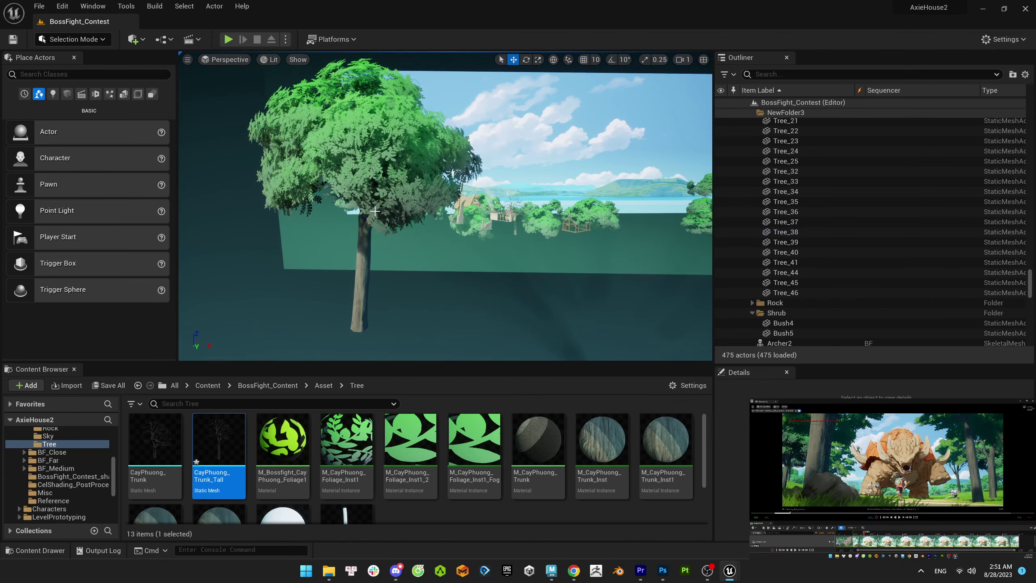
click(365, 177)
key(Escape)
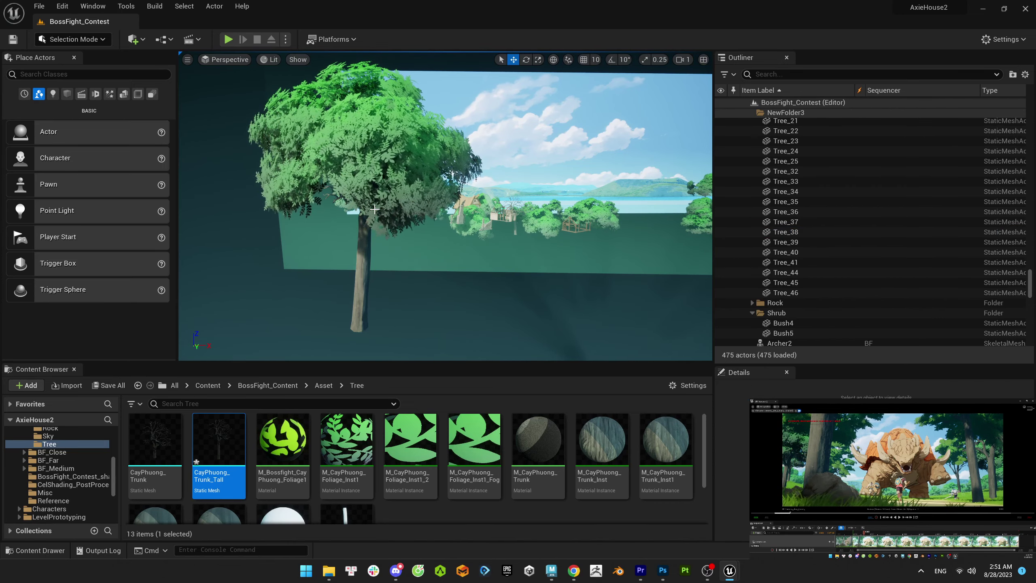
click(375, 173)
key(Escape)
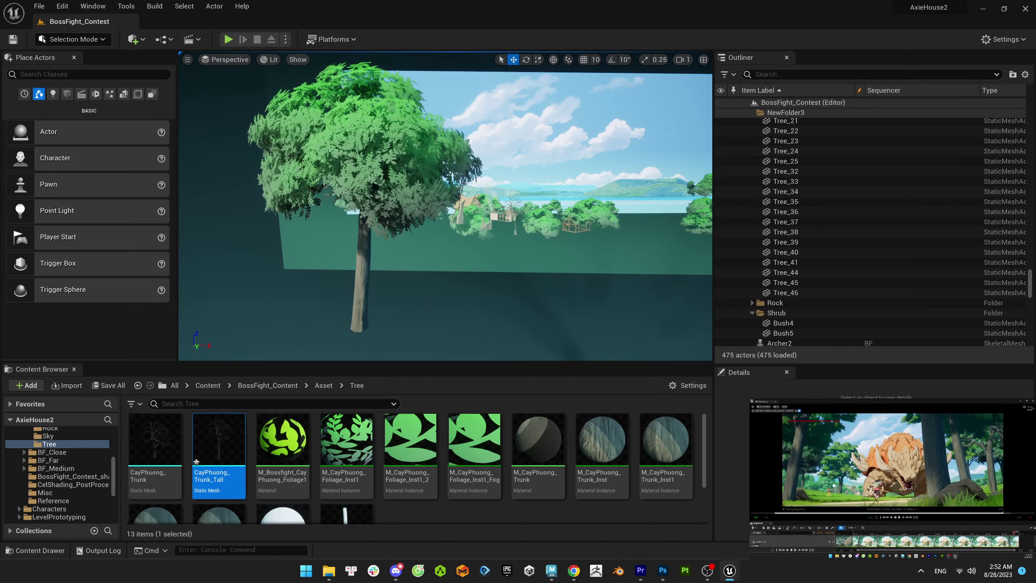
click(375, 173)
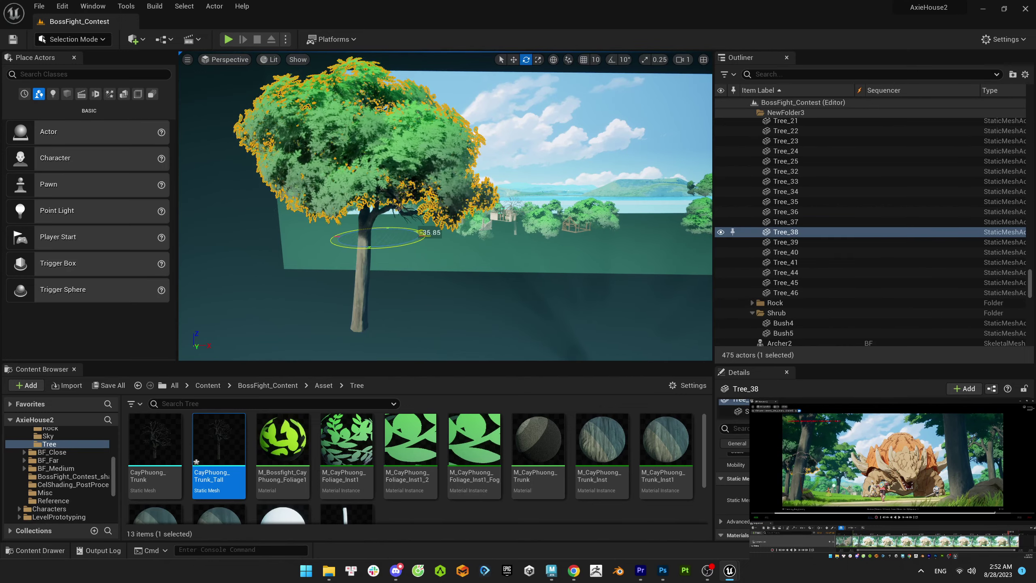
key(Escape)
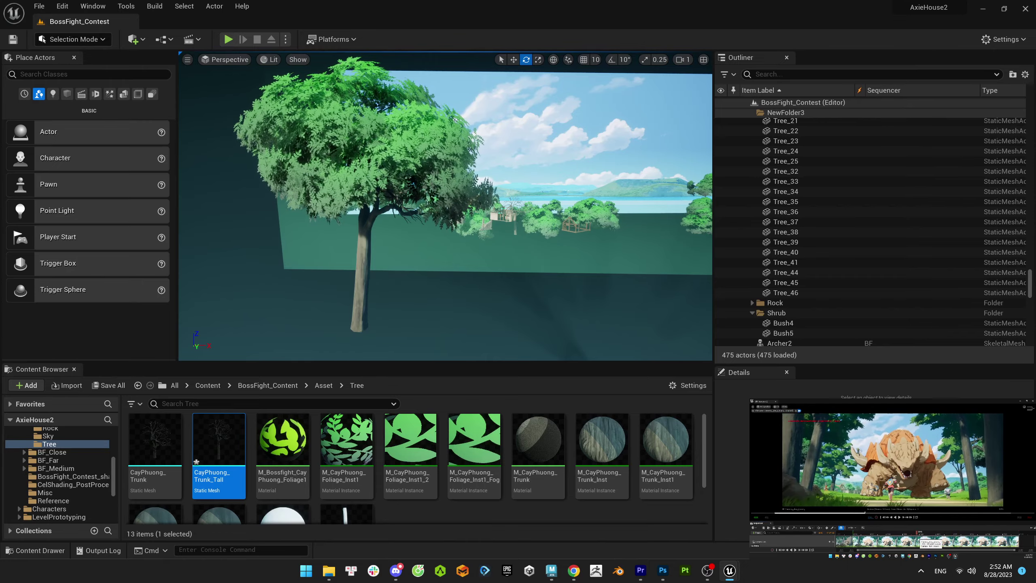
- Rotate Tree_38 further and toggle its selection repeatedly to compare the new angle
click(786, 232)
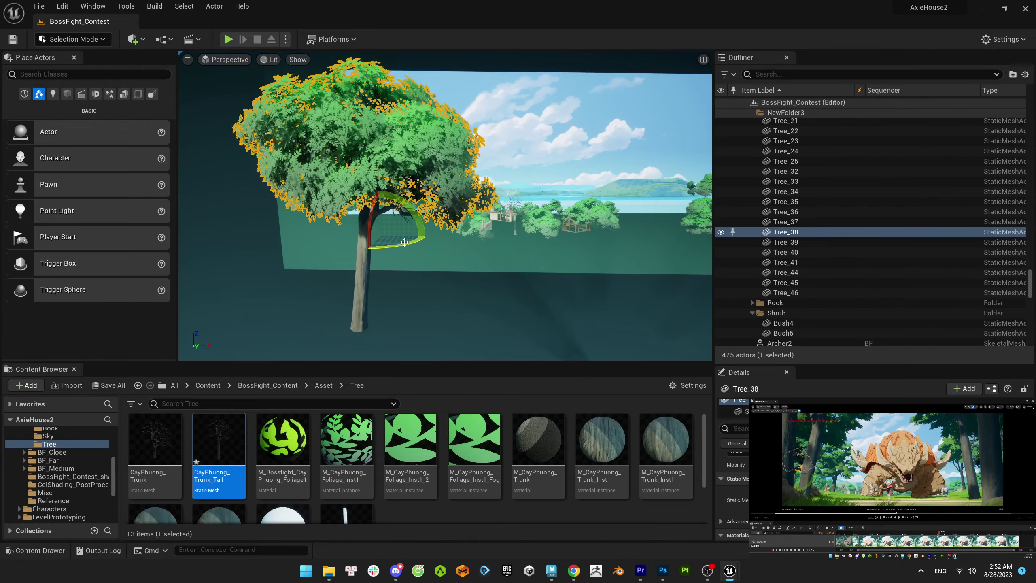
key(Escape)
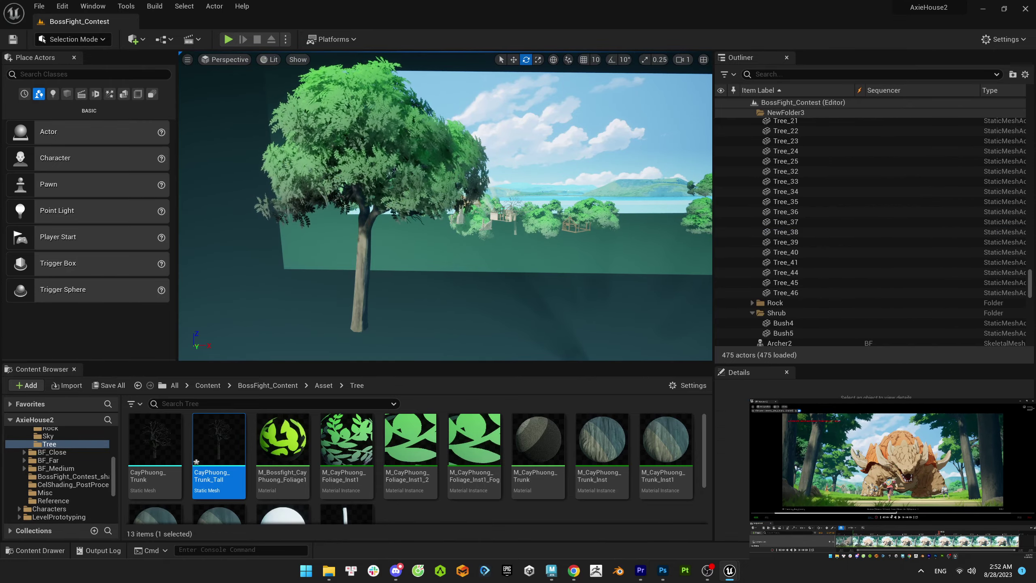
key(ctrl+z)
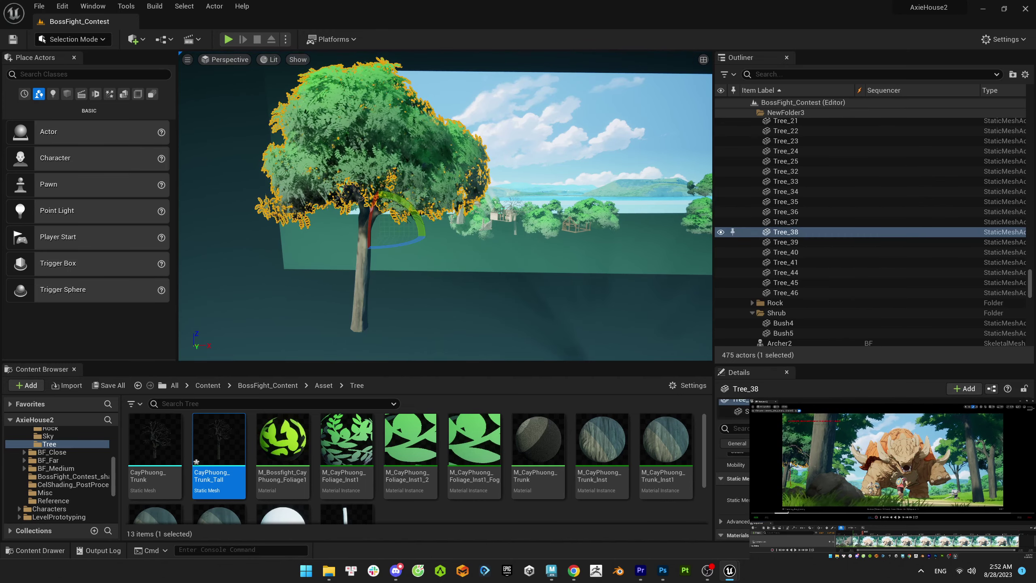
key(Escape)
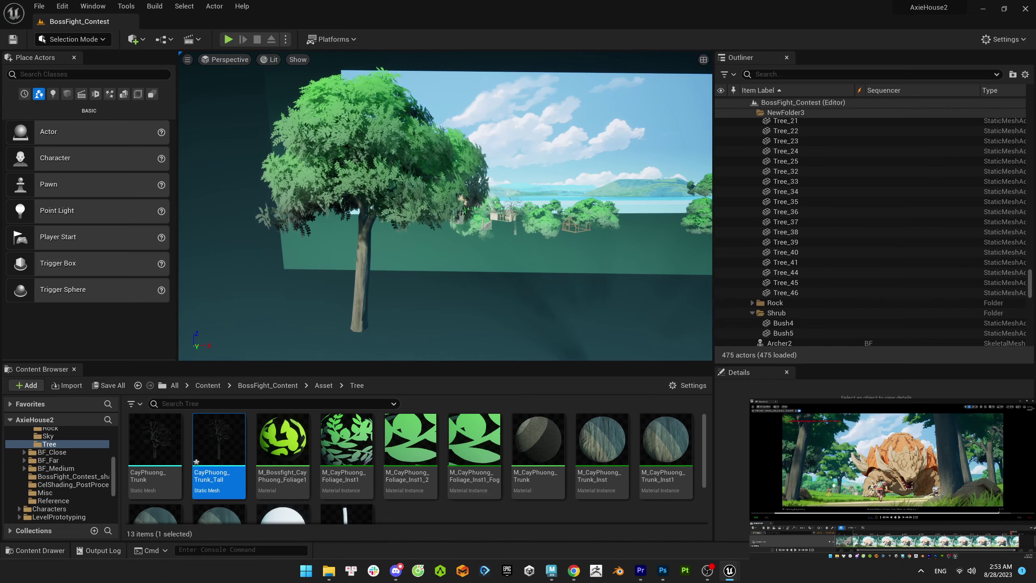
key(ctrl+z)
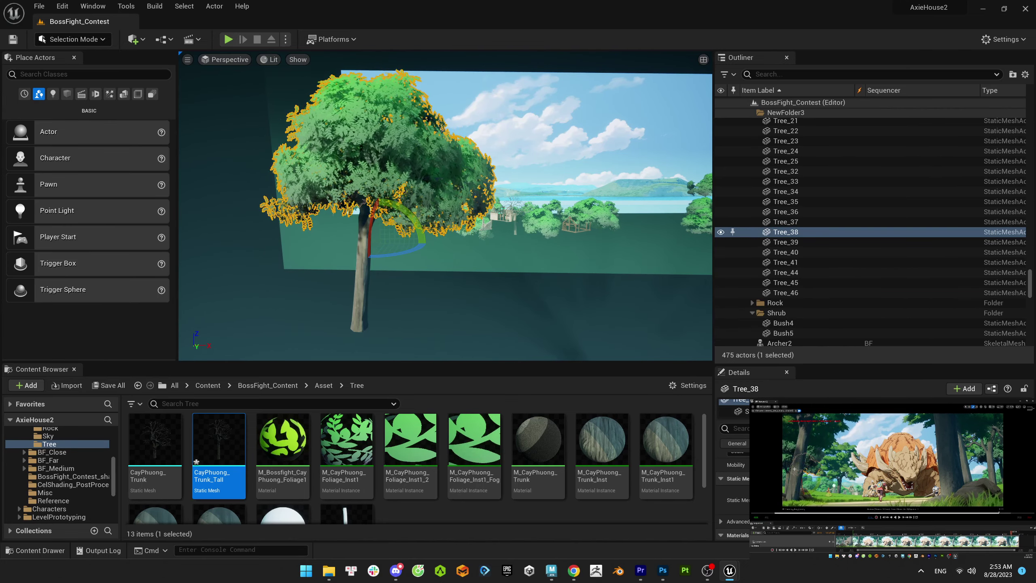
key(Escape)
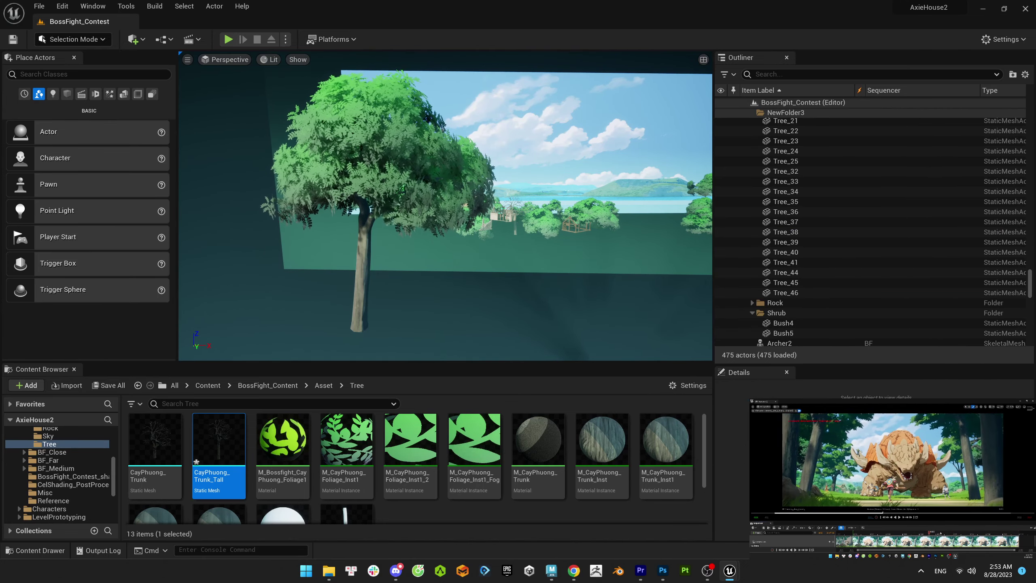
key(ctrl+z)
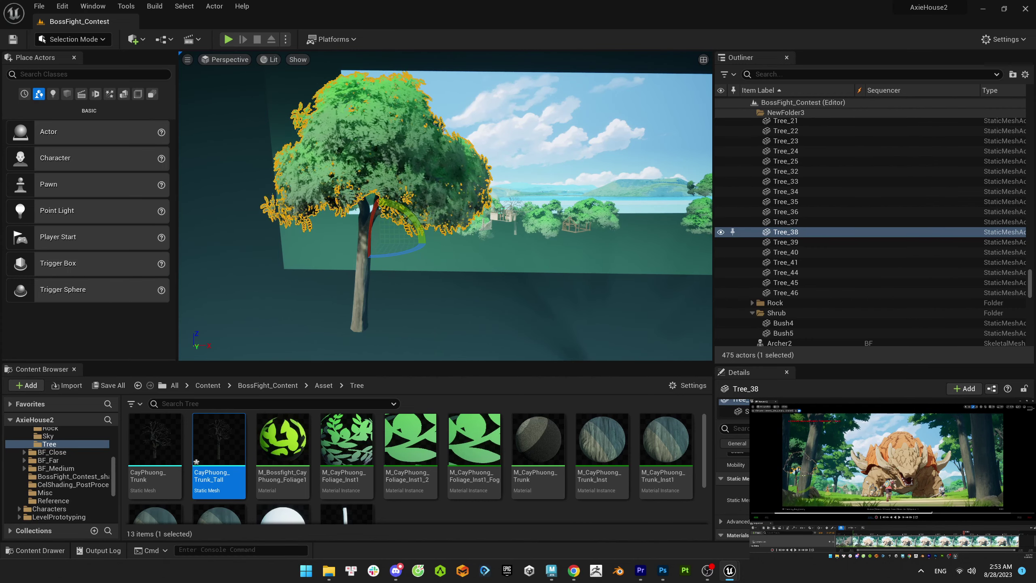
key(Escape)
key(ctrl+z)
key(Escape)
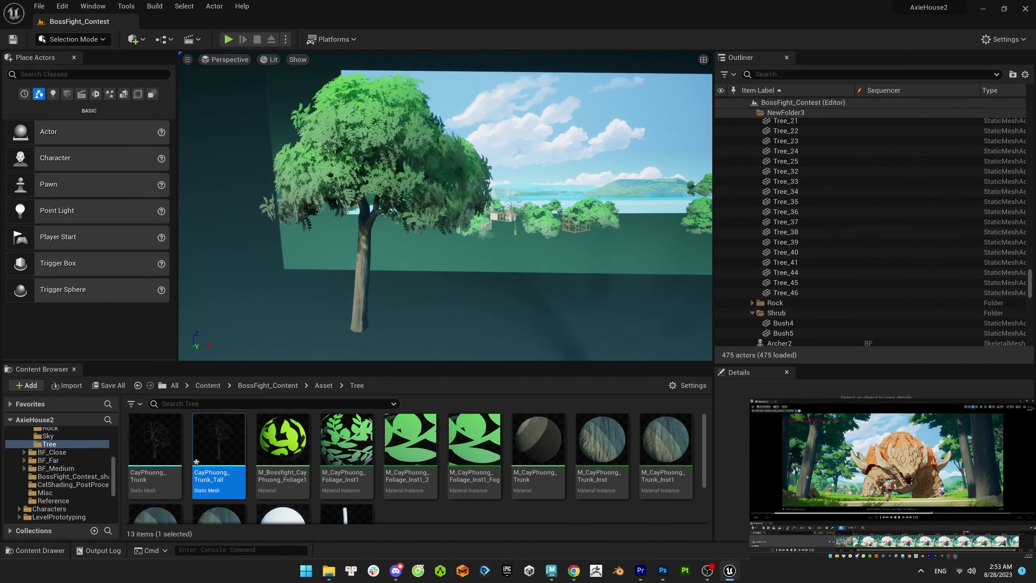
key(ctrl+z)
key(Escape)
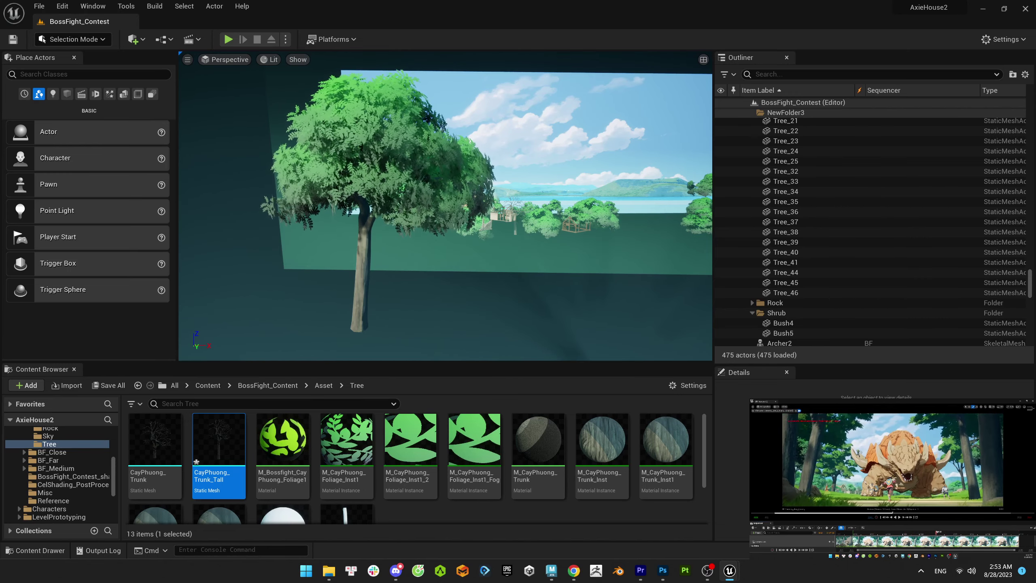
- Focus Tree_31 in the viewport and compare it with the BossFight reference edit in Premiere Pro
click(689, 256)
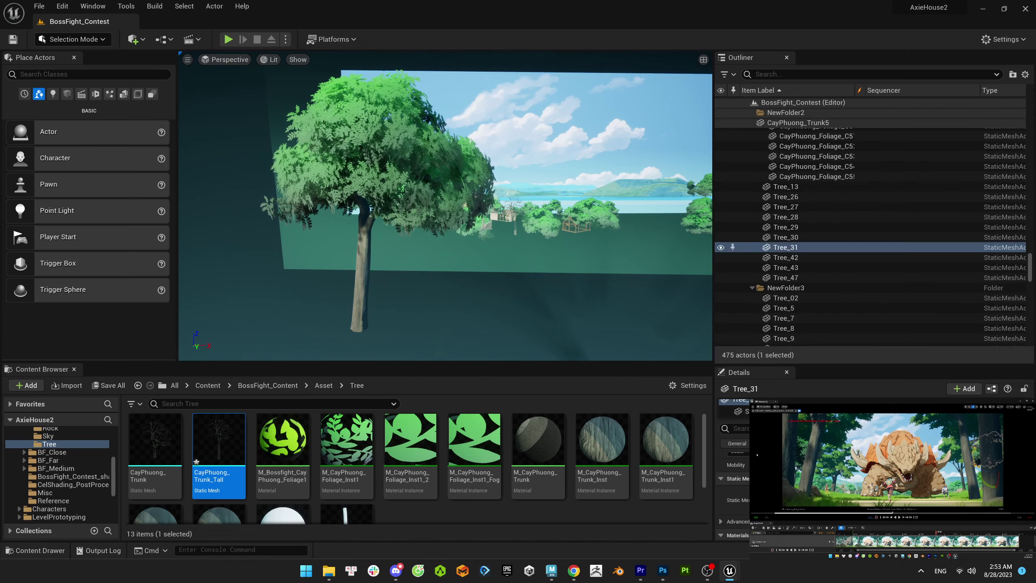
key(f)
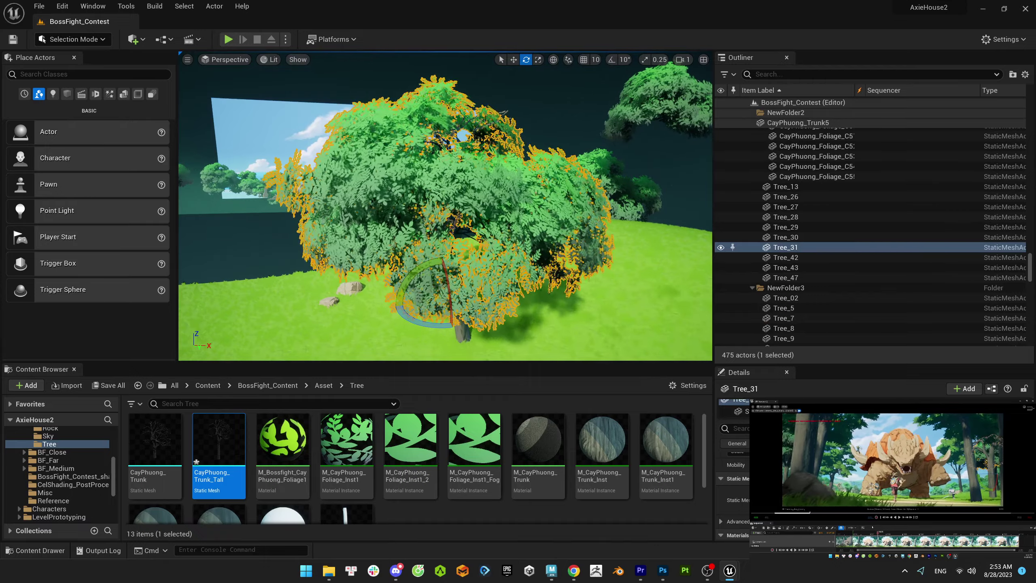
key(Escape)
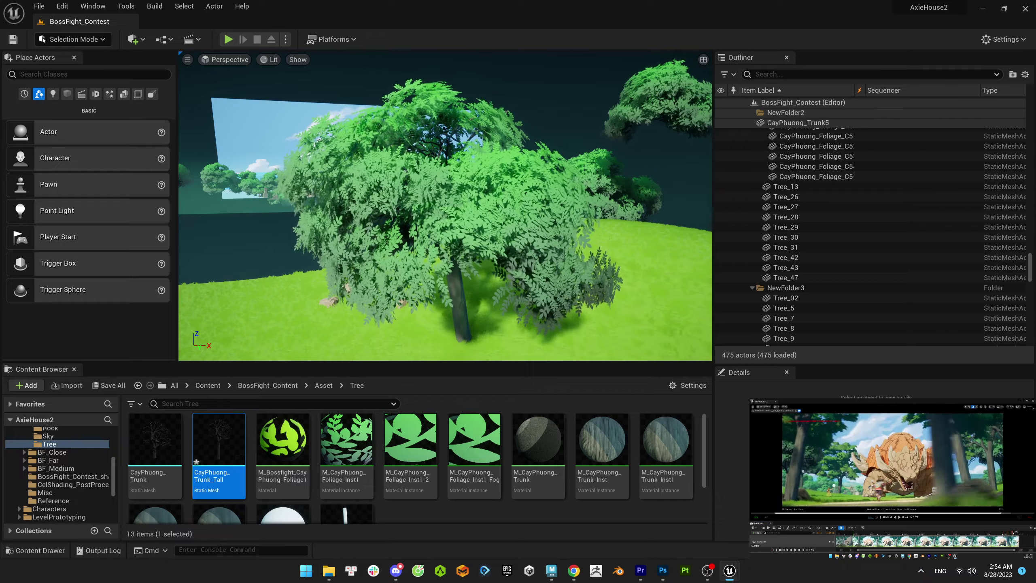
key(ctrl+z)
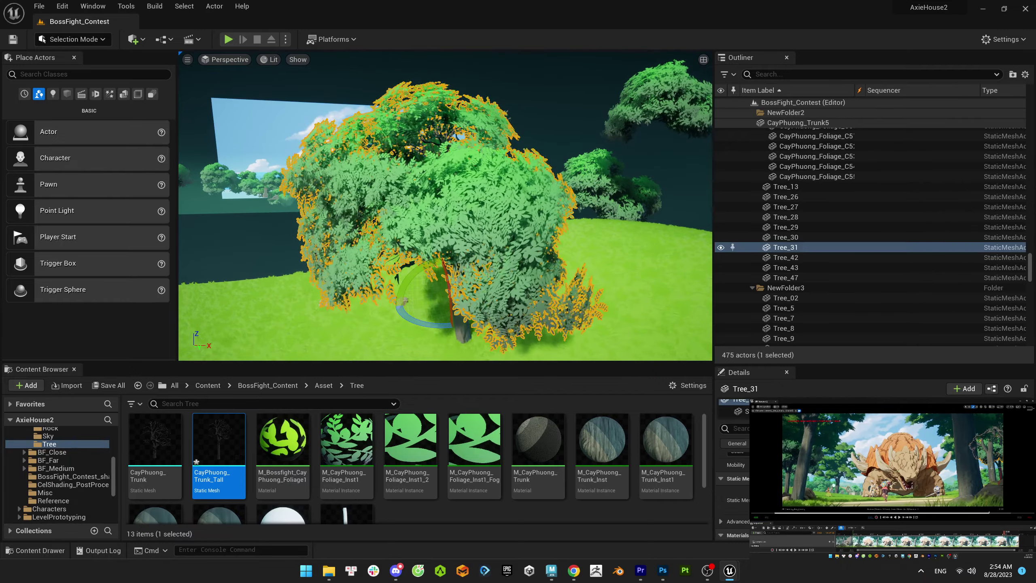
key(Escape)
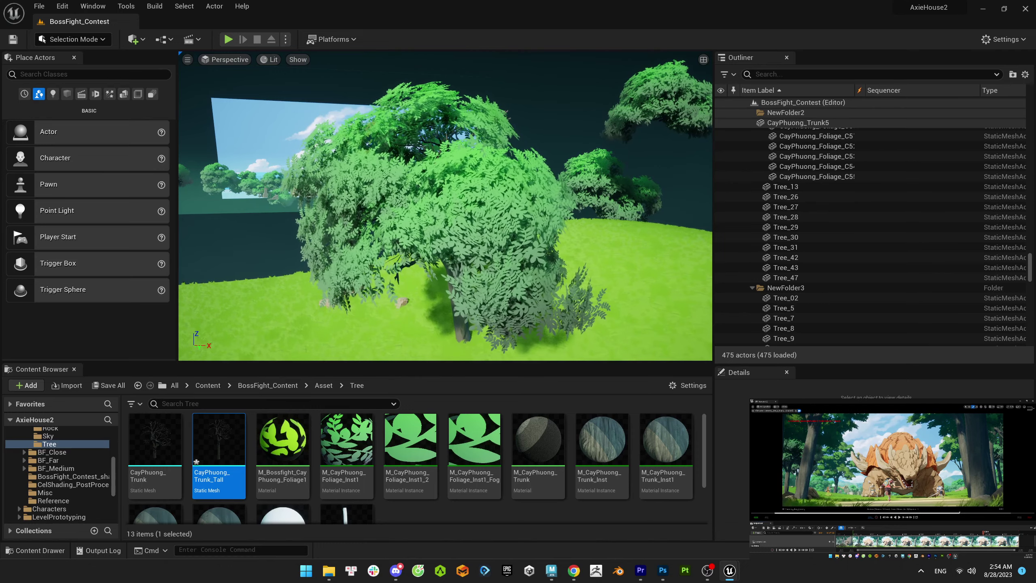
key(alt+Tab)
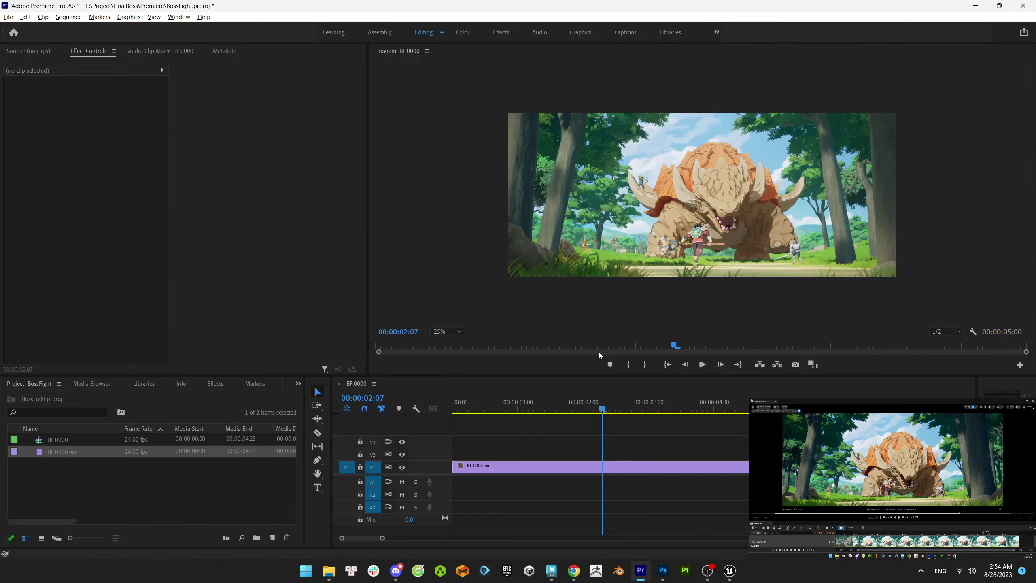
key(alt+Tab)
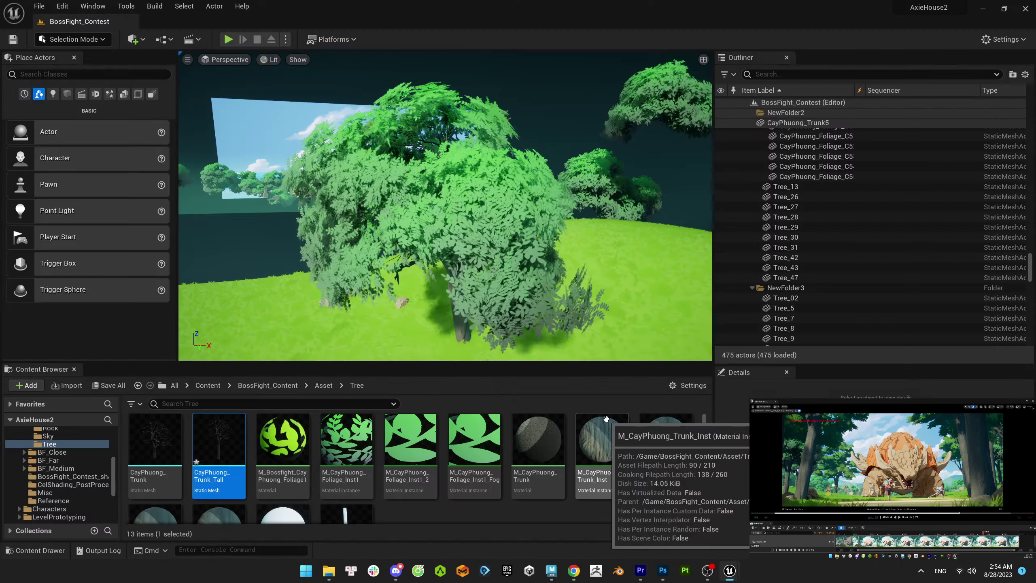
click(39, 6)
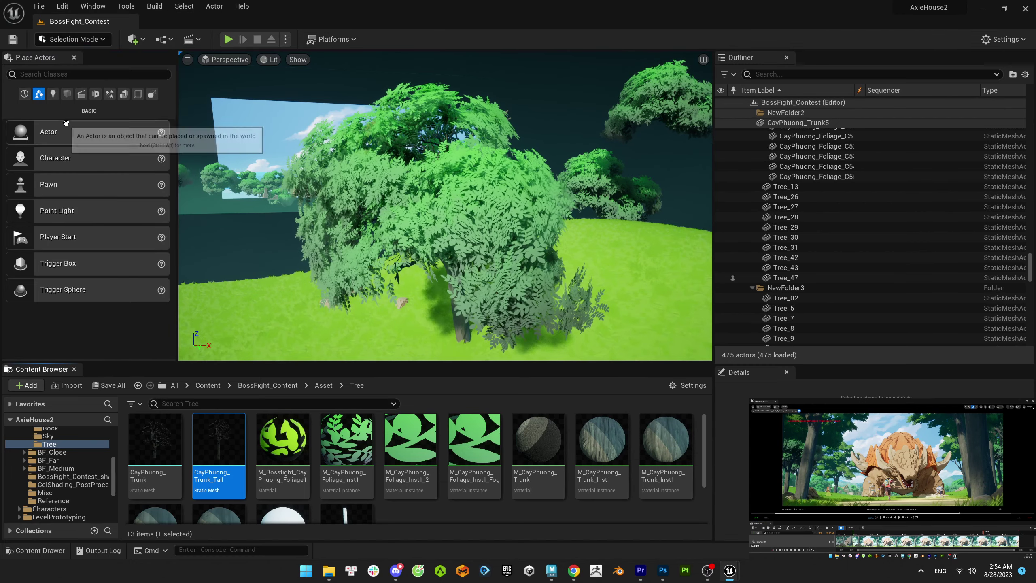
- Start a local Movie Render Queue render of the BF job, then stop it
mouse_move(730, 570)
click(743, 519)
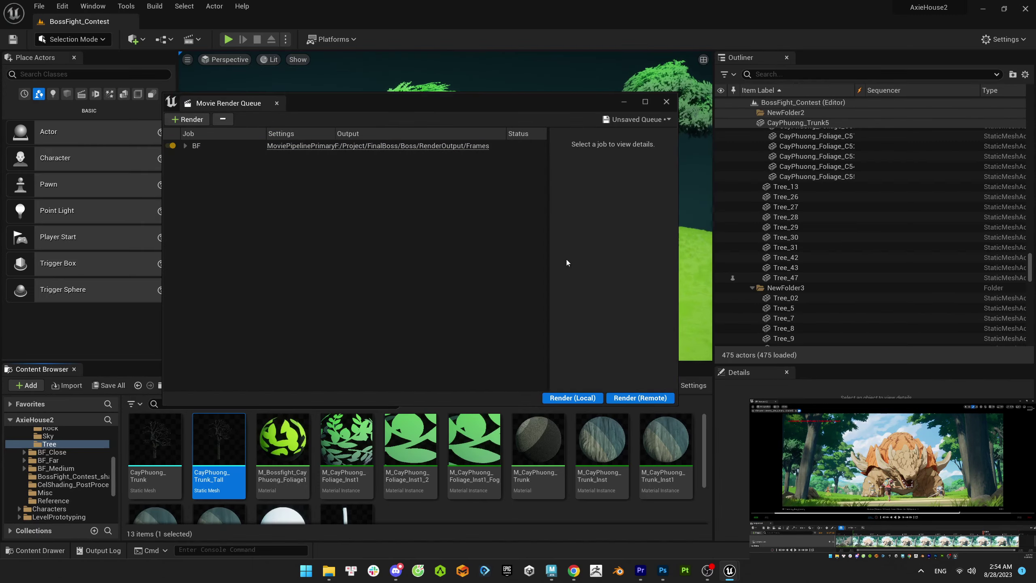
click(578, 397)
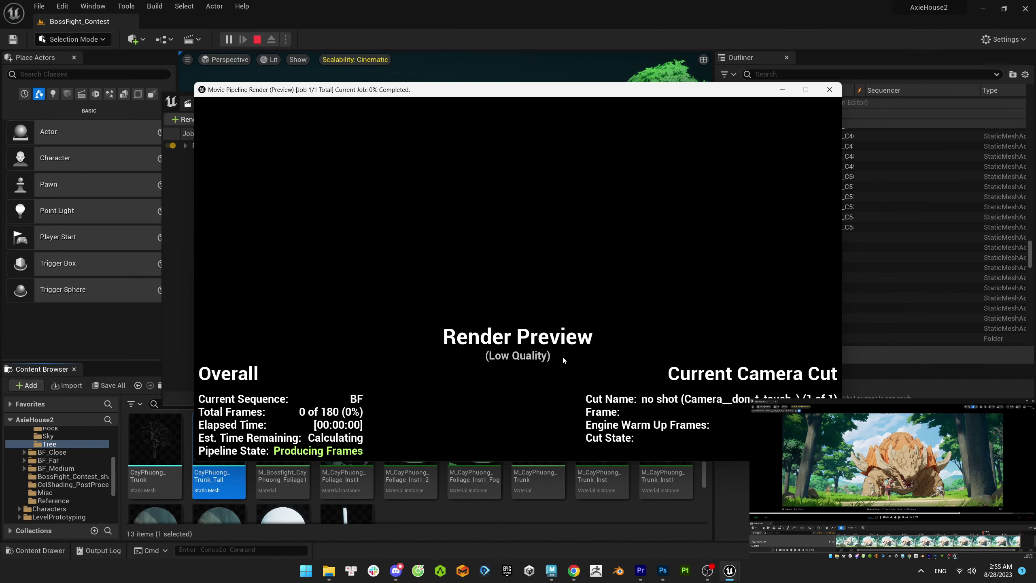
key(Escape)
- Accept the BF job's output settings and restart the local render of its 180 frames
click(302, 145)
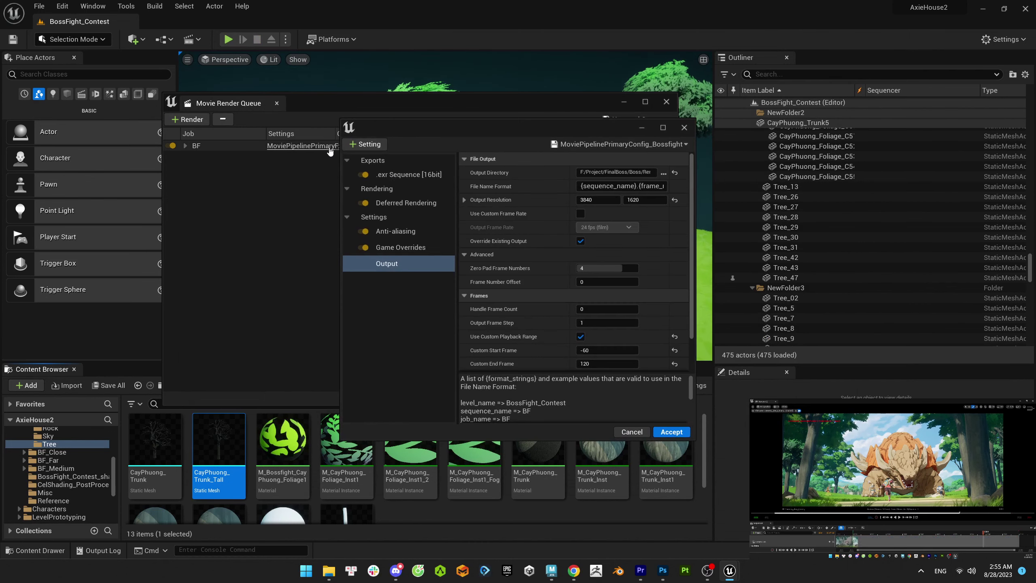
click(672, 432)
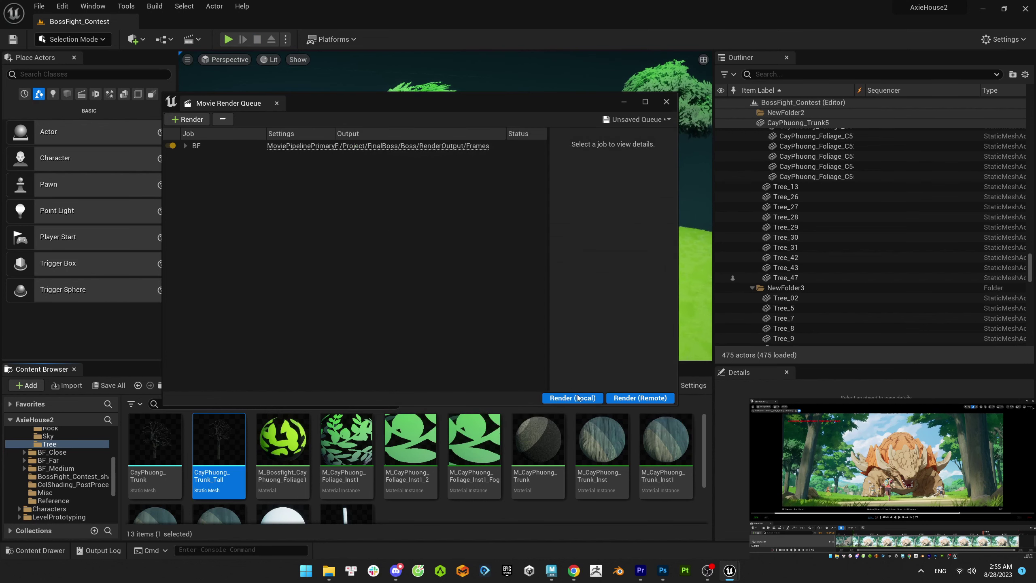
click(575, 396)
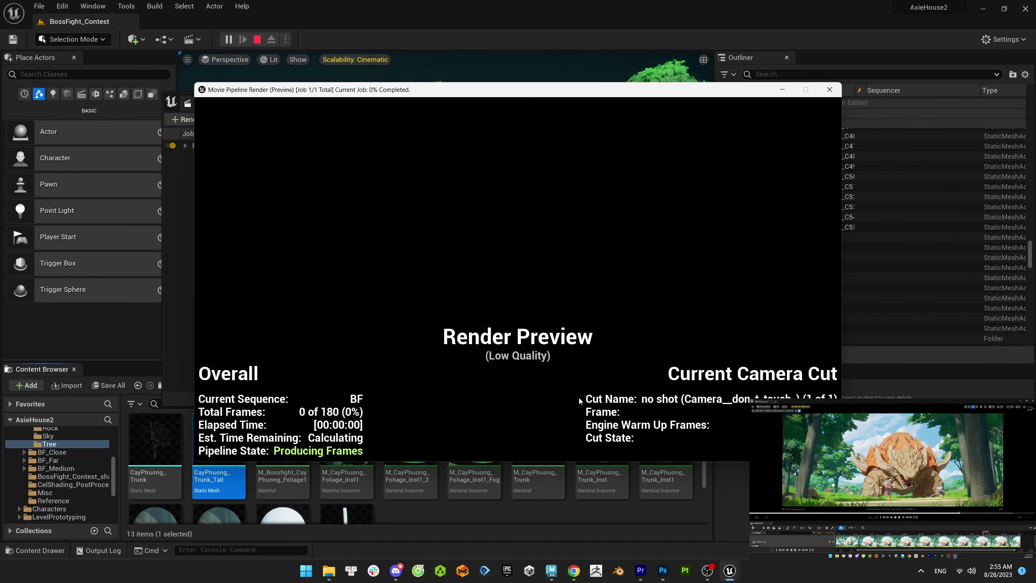
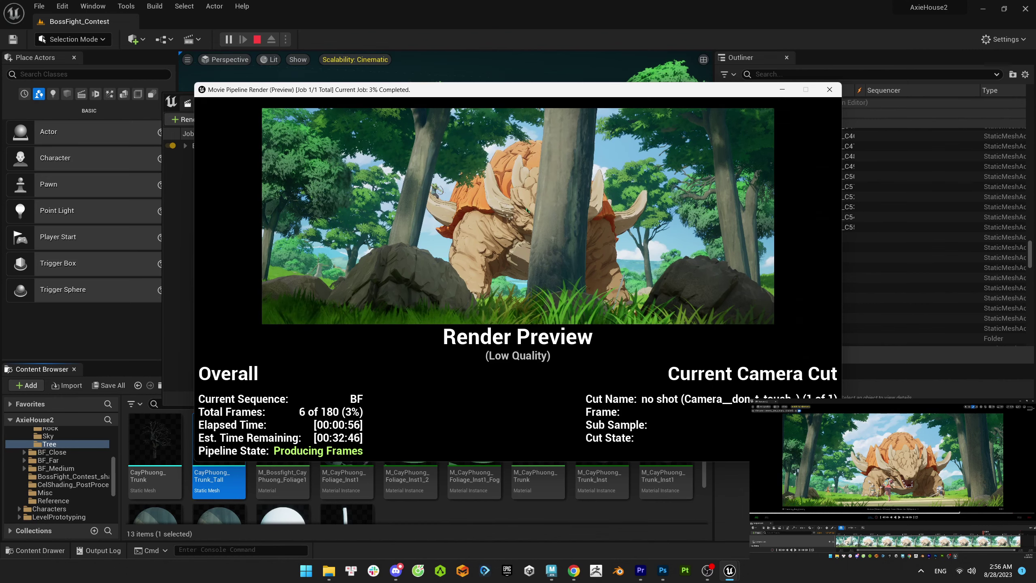
- Stop the test render, minimize Movie Render Queue, and rotate Tree_38 about its vertical axis
key(Escape)
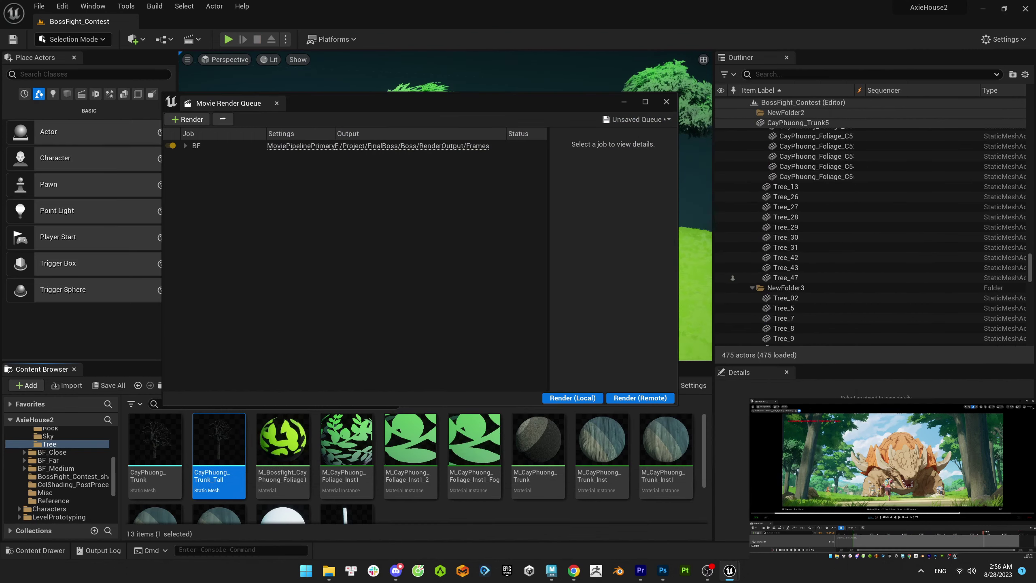
click(623, 102)
click(186, 154)
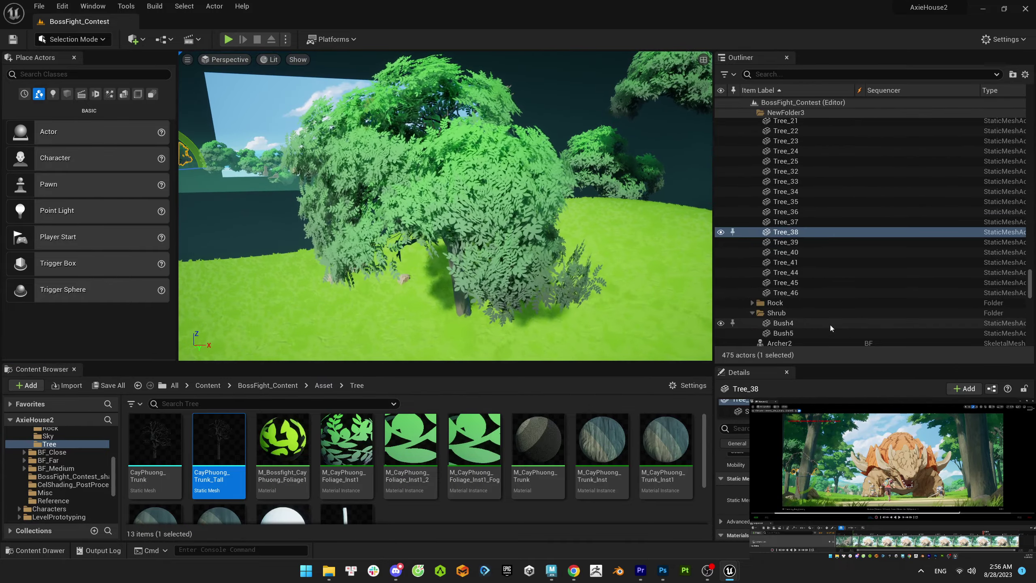
key(f)
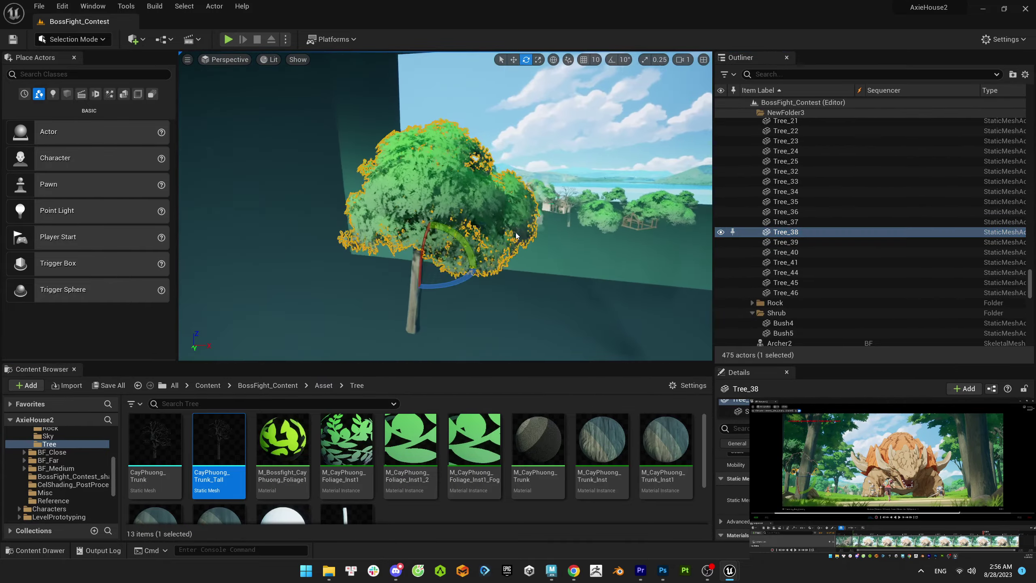
scroll(516, 236, up, 4)
drag(445, 281, 487, 245)
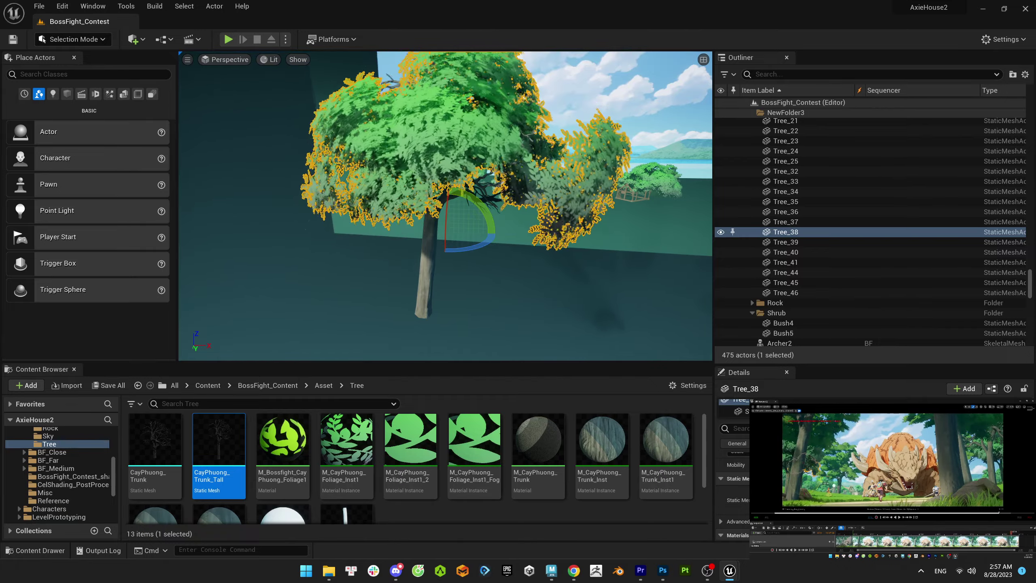
- Nudge Tree_38 right and up, turn it about 2.47 degrees, then select CayPhuong_Foliage_B38
key(w)
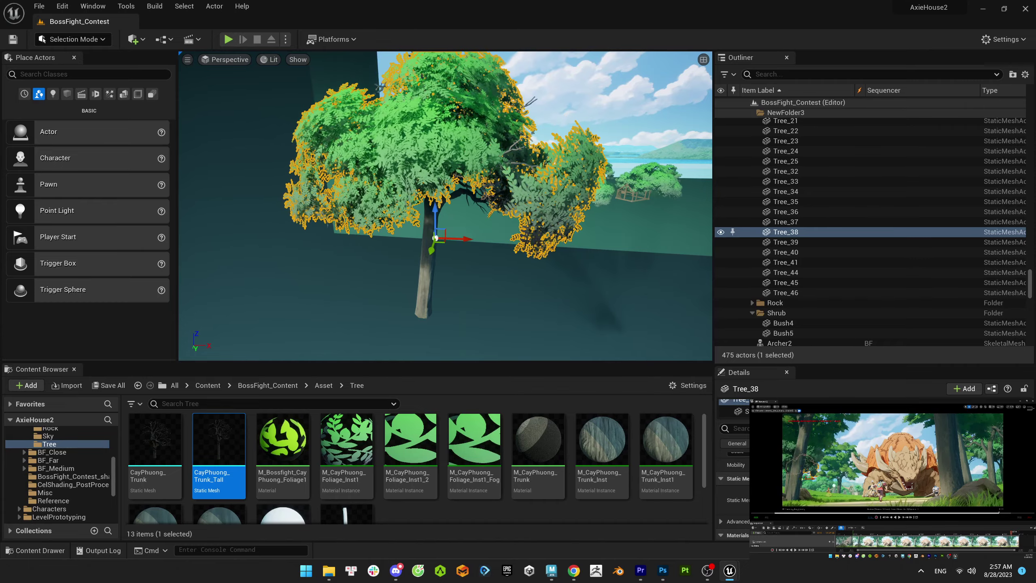
drag(443, 235, 456, 229)
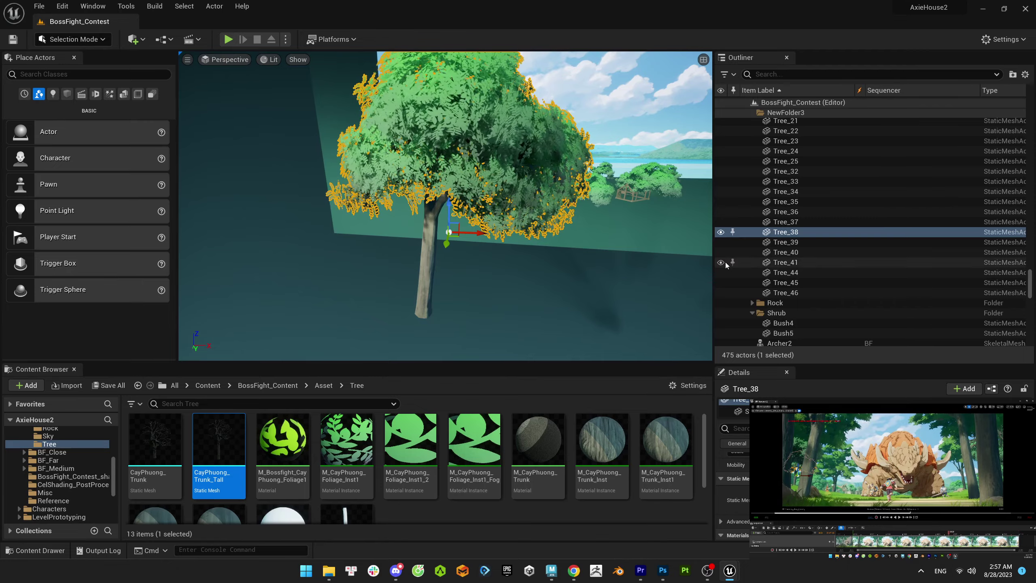
key(e)
drag(501, 236, 501, 232)
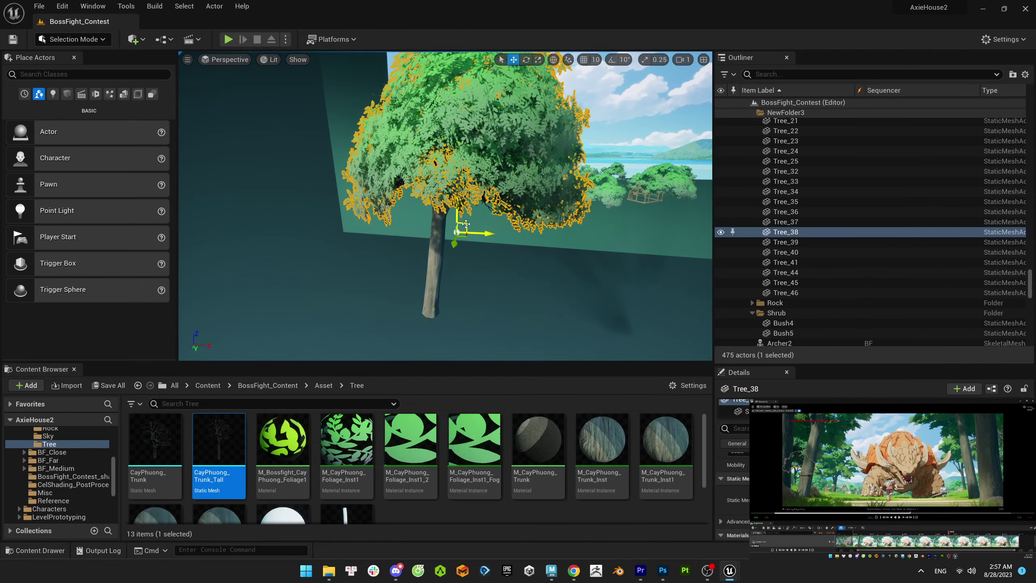
key(Escape)
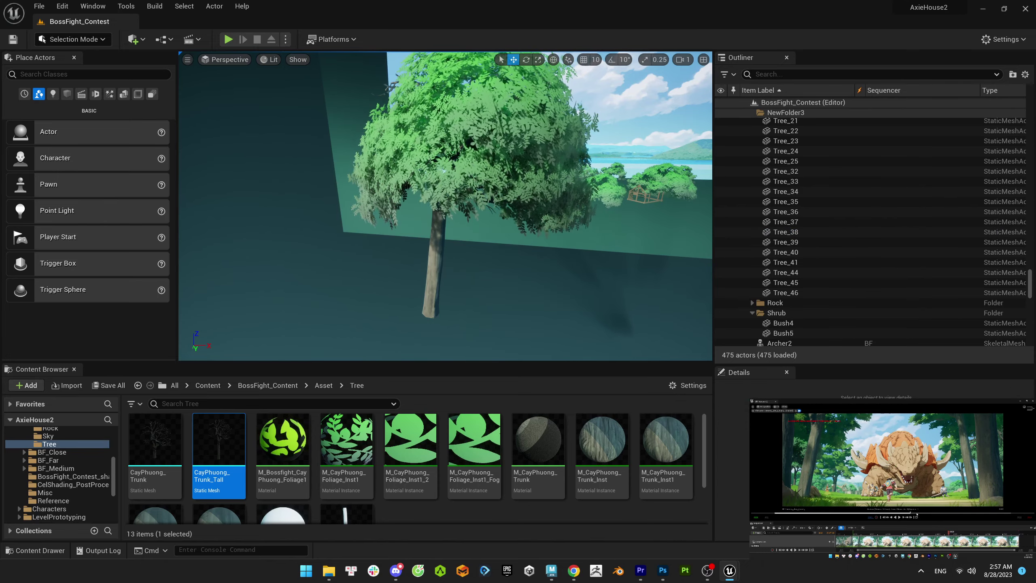
key(ctrl+z)
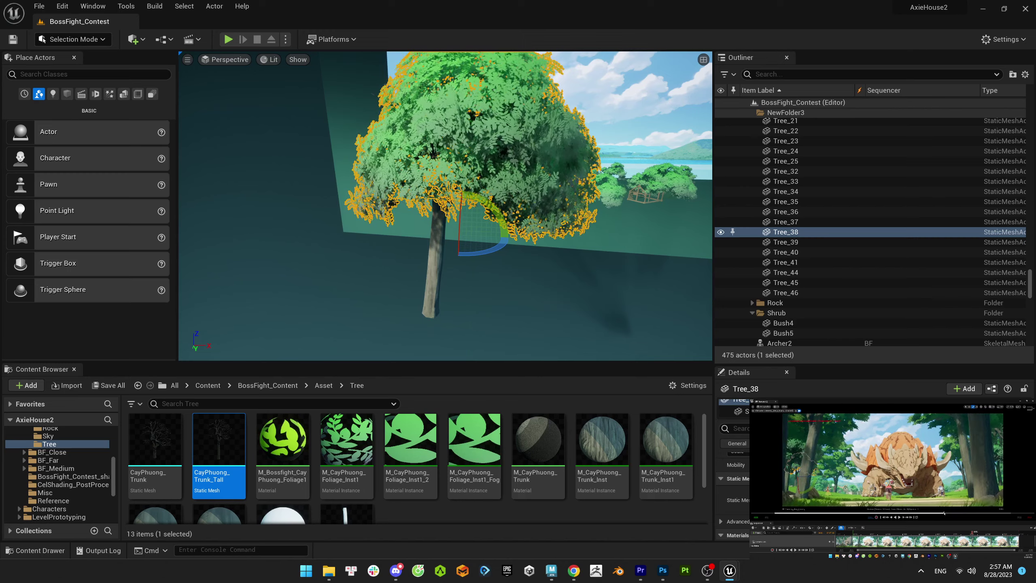
key(Escape)
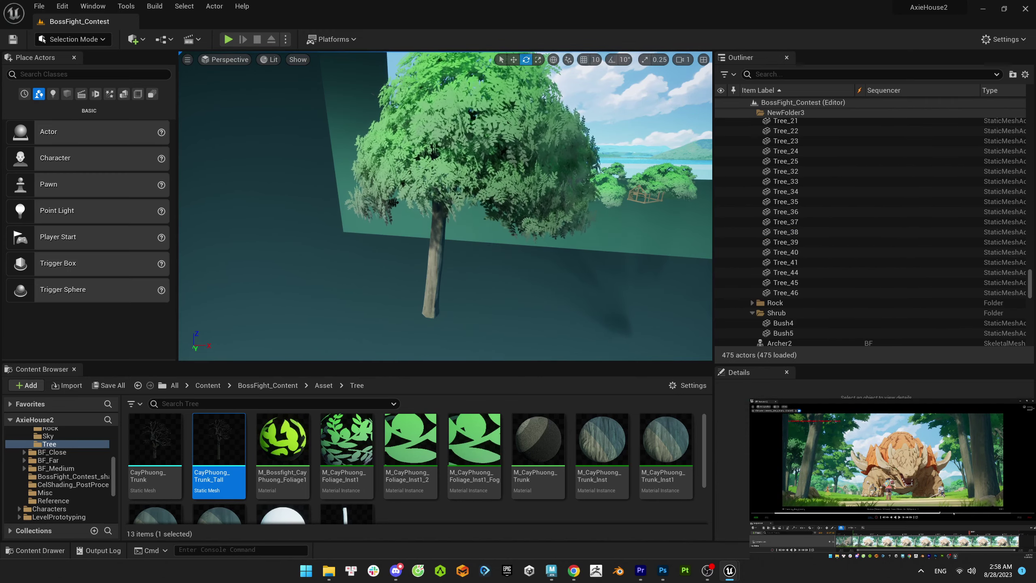
right_drag(574, 275, 597, 301)
click(574, 275)
- Alt-drag a copy of CayPhuong_Foliage_B38 up to the top of the trunk
key(w)
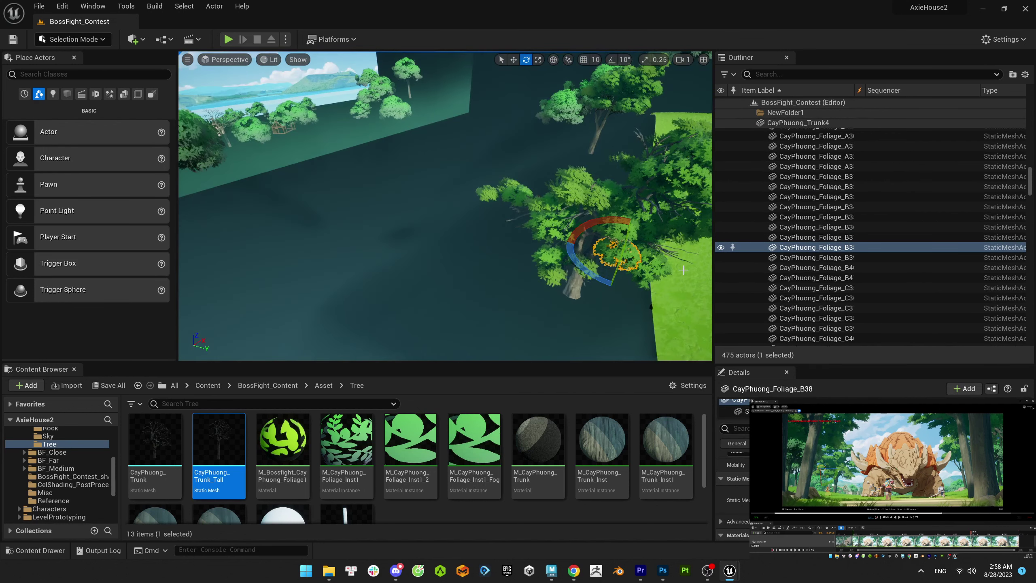
alt+drag(597, 301, 614, 312)
right_drag(613, 312, 626, 235)
drag(626, 236, 447, 173)
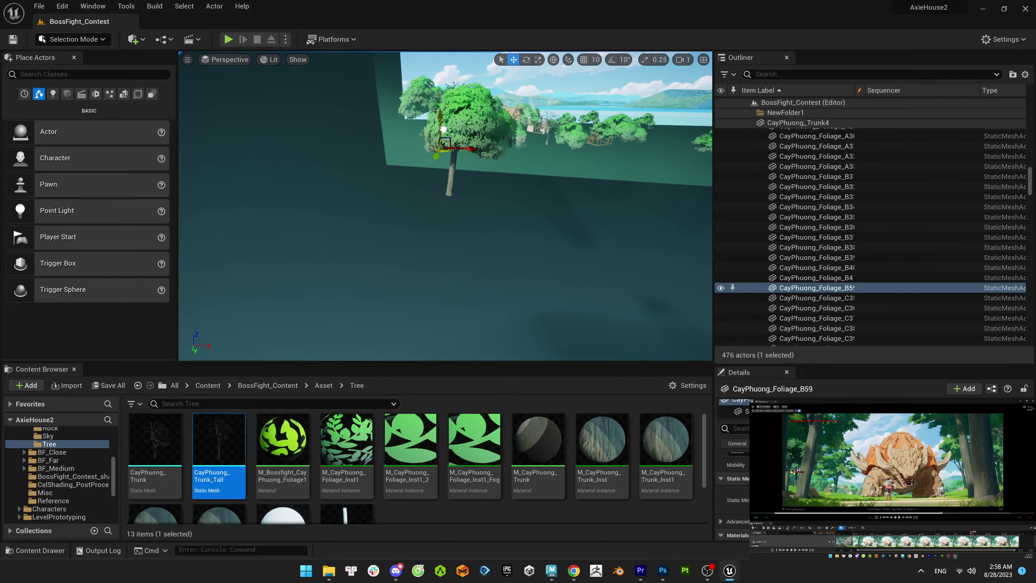
key(f)
- Delete the B59 copy and duplicate CayPhuong_Foliage127 with Ctrl+D instead
key(r)
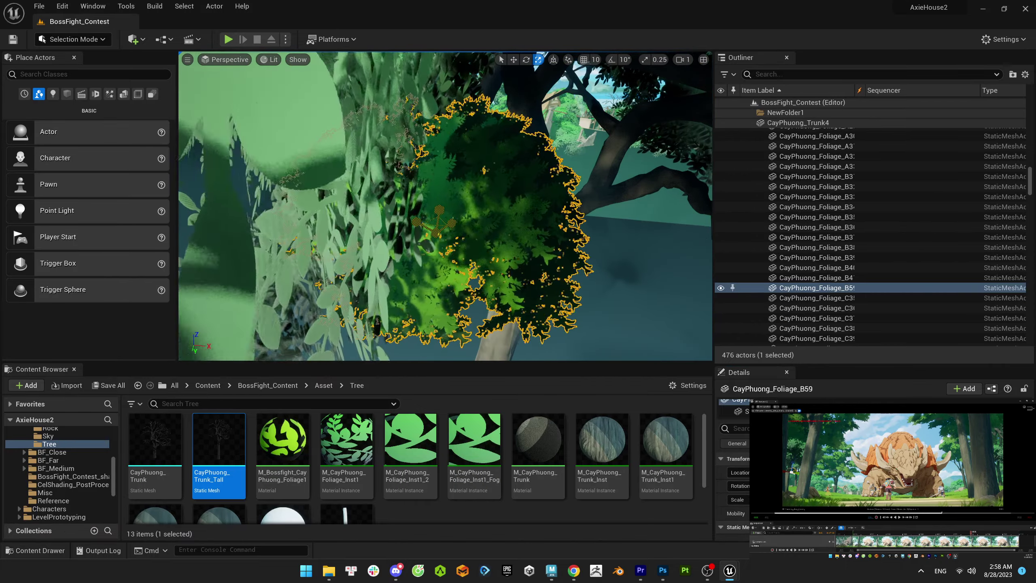
scroll(469, 241, down, 5)
key(w)
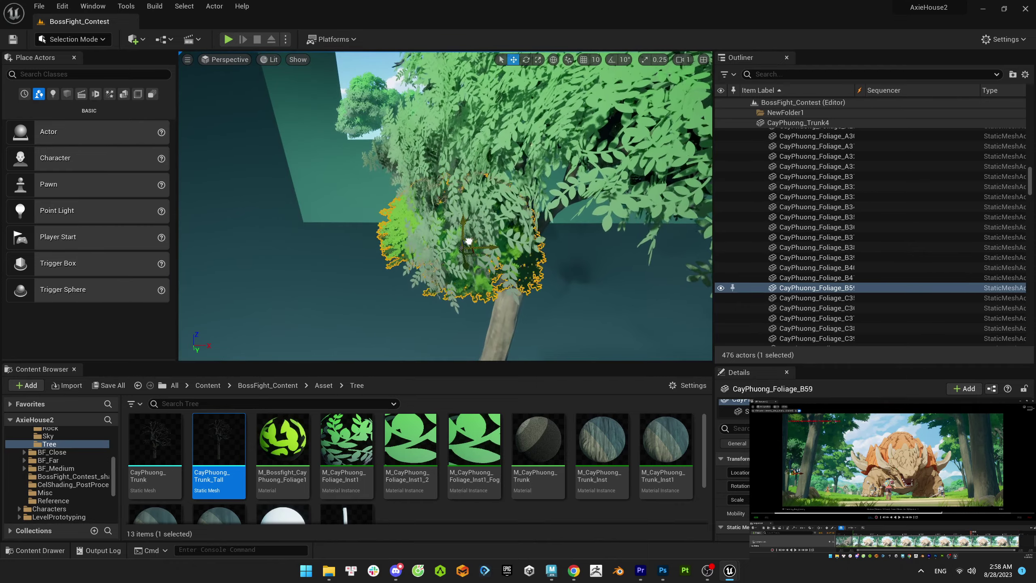
key(Delete)
click(649, 222)
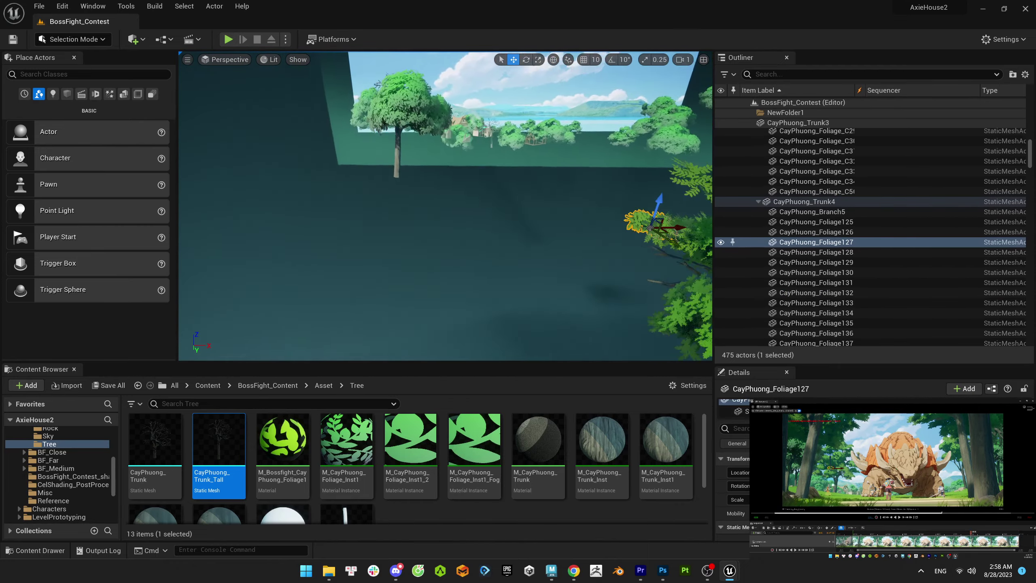
key(ctrl+d)
- Shift Foliage222 right and down, rotate it about 125 degrees, and check nearby clumps
key(f)
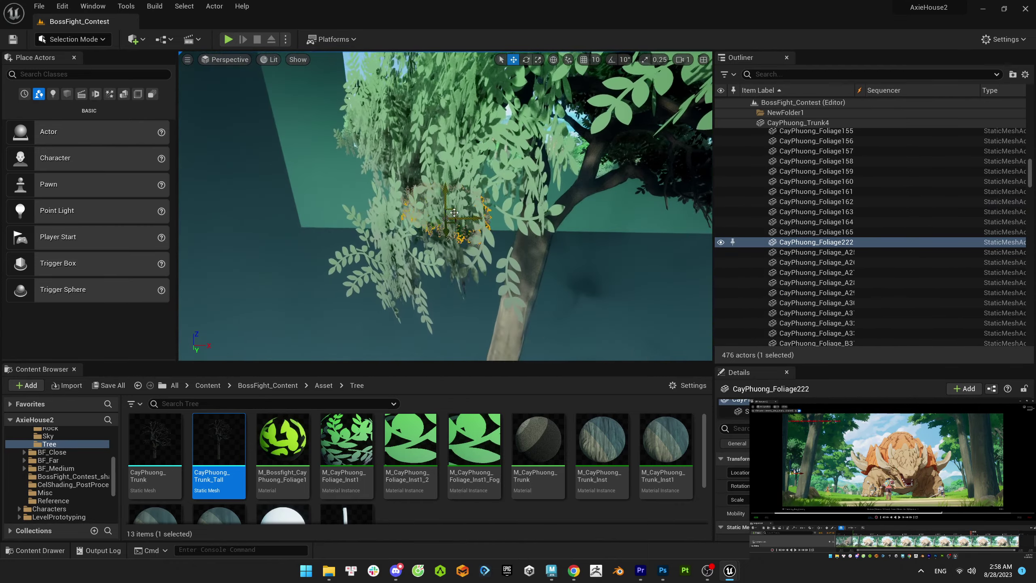
mouse_move(454, 212)
mouse_down()
mouse_move(484, 224)
mouse_move(465, 247)
mouse_move(445, 245)
mouse_move(459, 208)
mouse_up()
key(e)
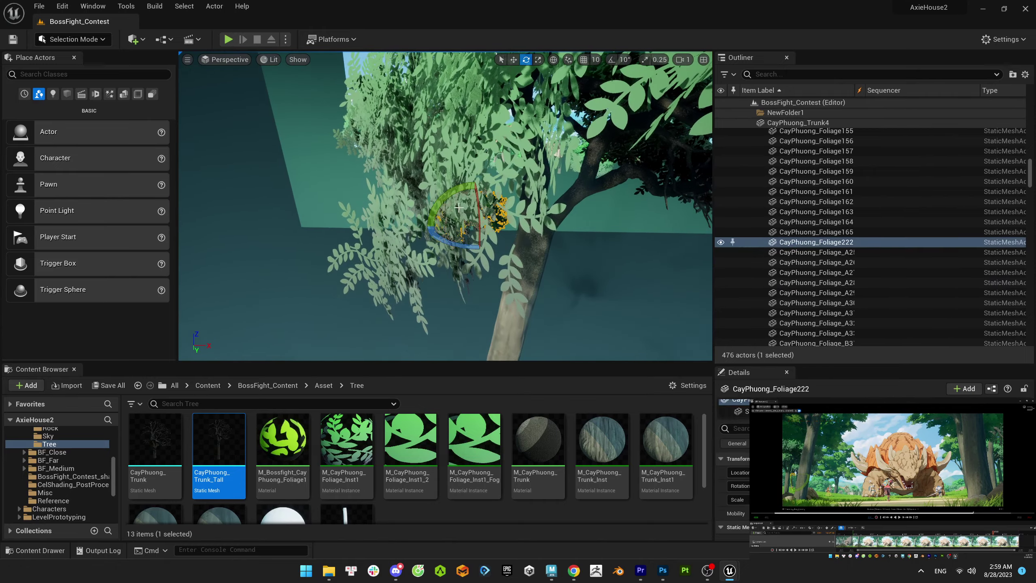
key(w)
key(Escape)
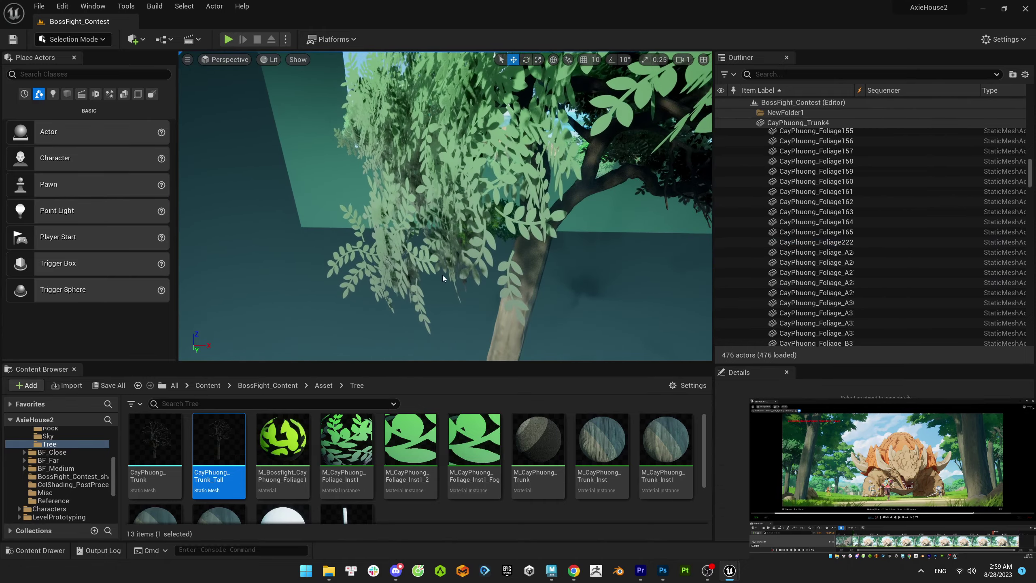
click(447, 280)
key(Escape)
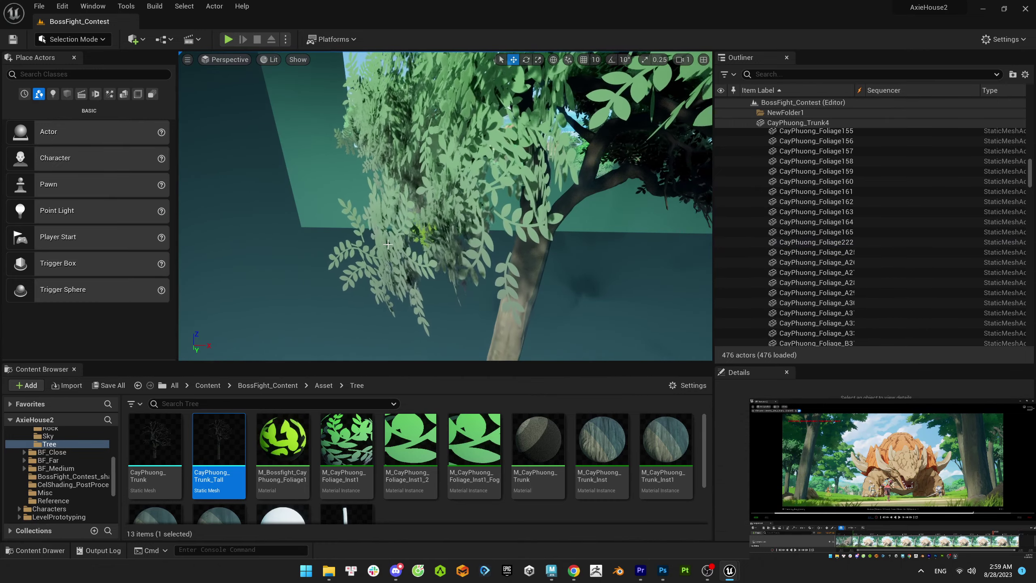
click(392, 246)
key(Escape)
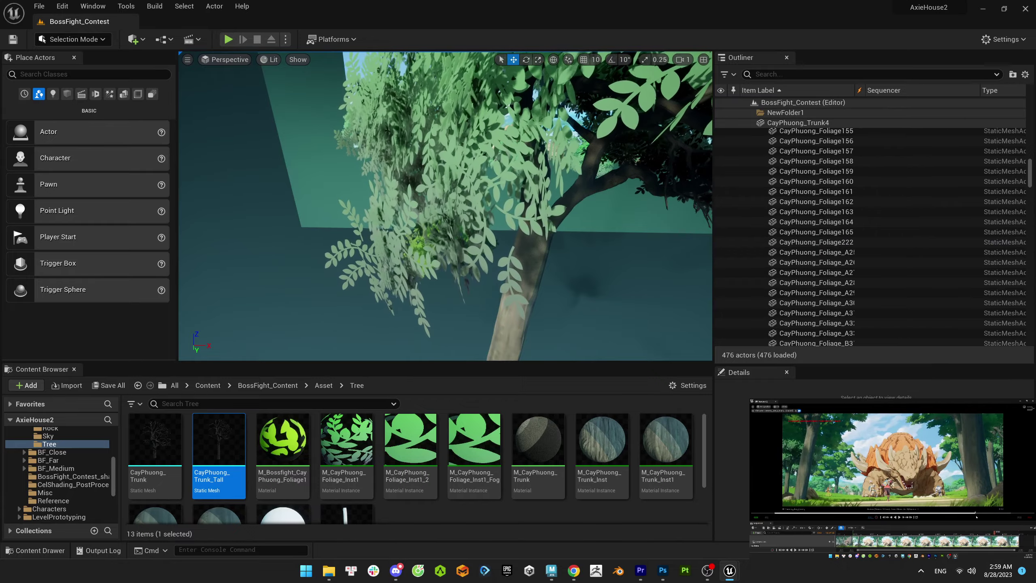
- Copy Foliage222 into Foliage223, rotate it about 35 degrees, and move it right
click(433, 241)
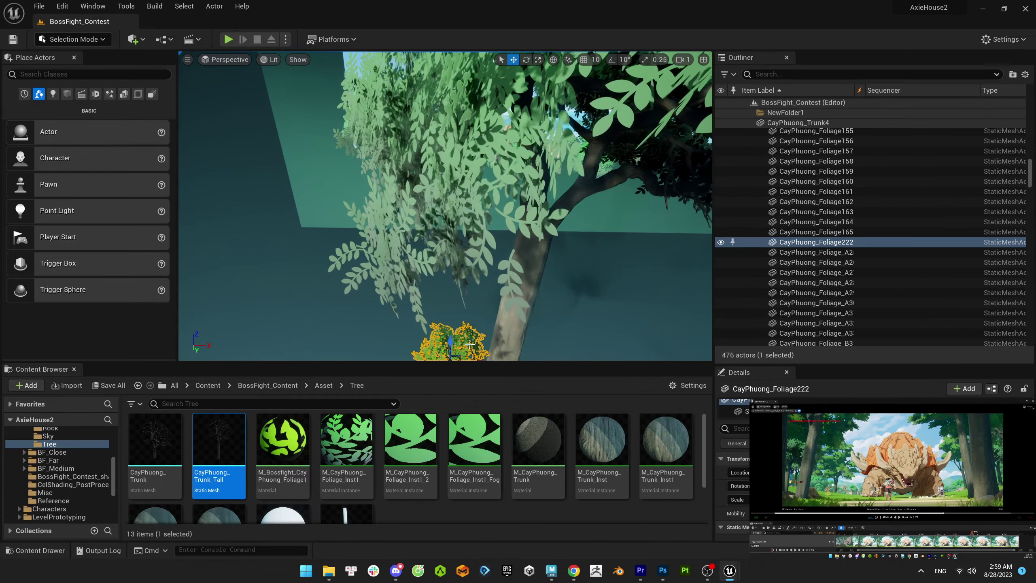
alt+drag(470, 345, 571, 216)
key(r)
key(w)
key(e)
key(w)
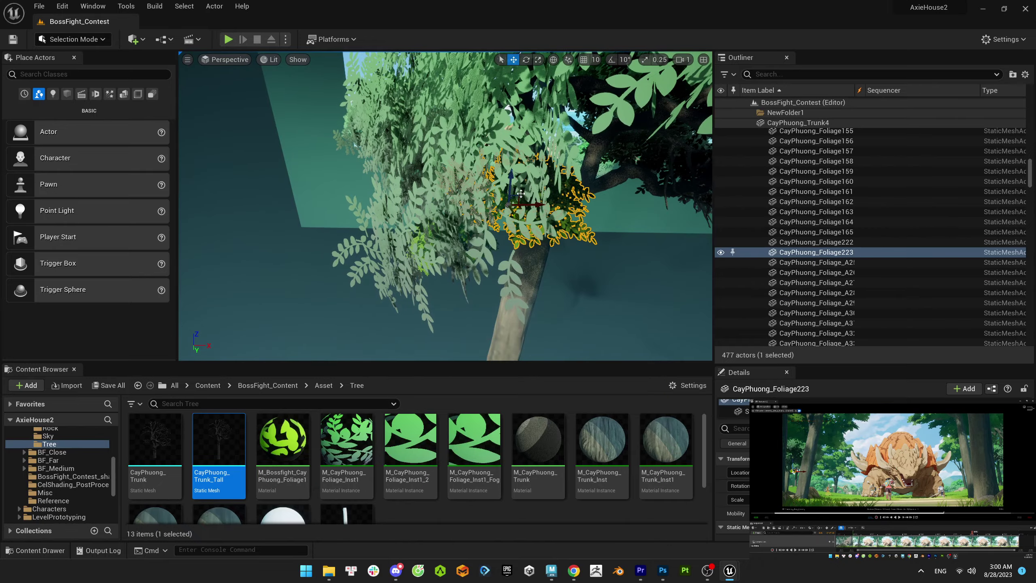
drag(521, 194, 583, 212)
key(Escape)
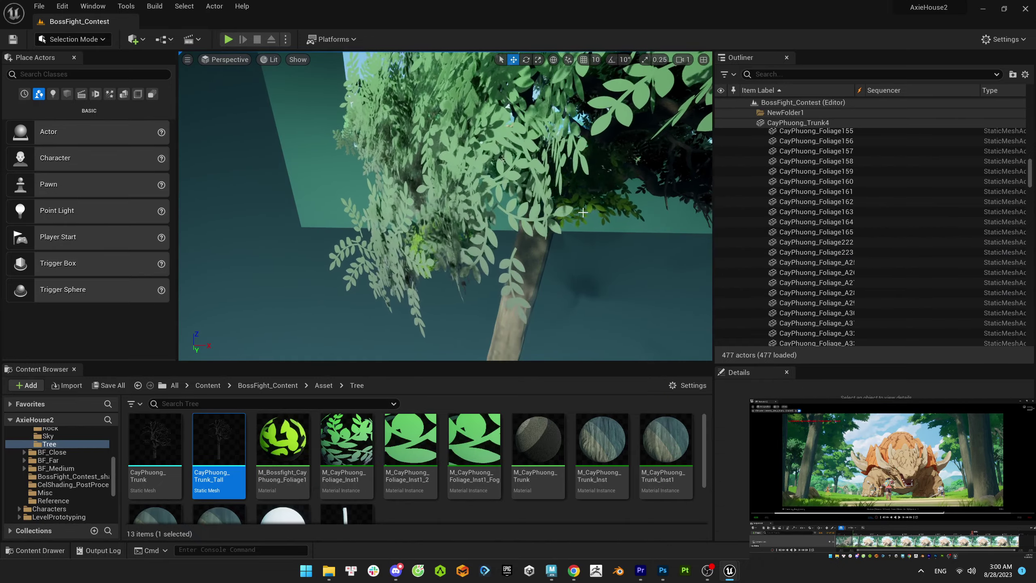
- Duplicate the foliage clumps to add Foliage224 and Foliage225
click(583, 212)
key(ctrl+d)
key(Escape)
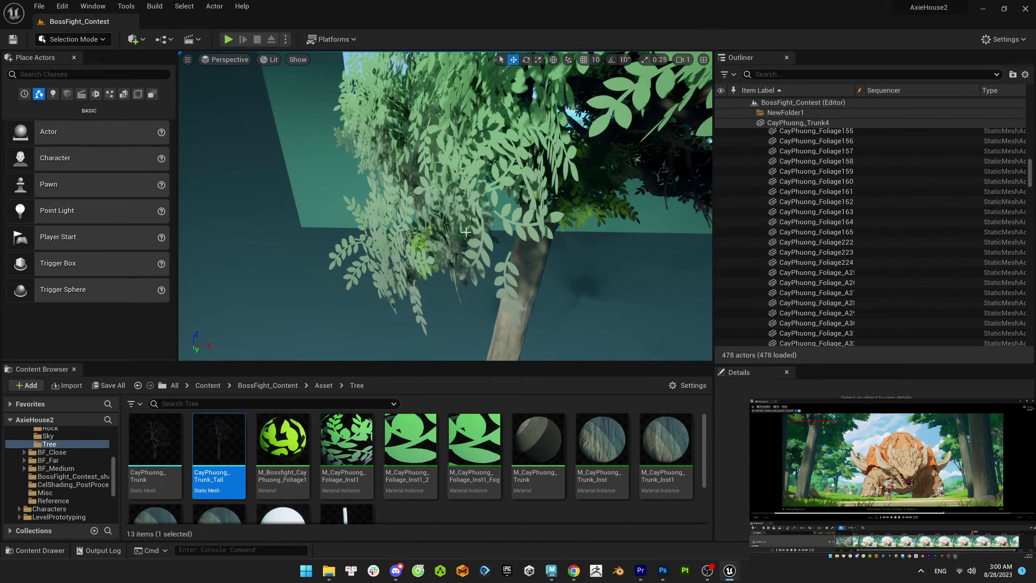
click(608, 212)
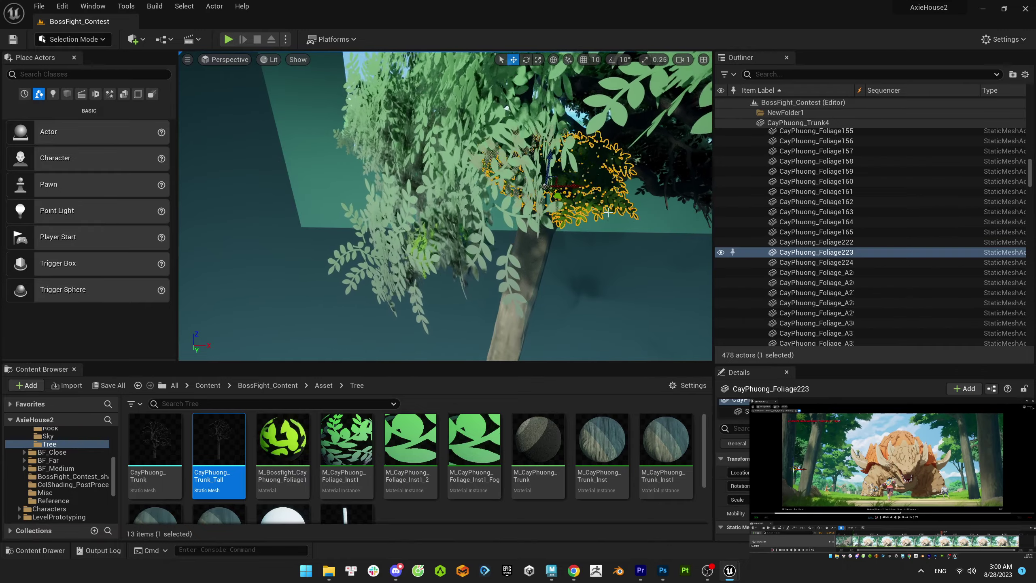
key(ctrl+d)
key(Escape)
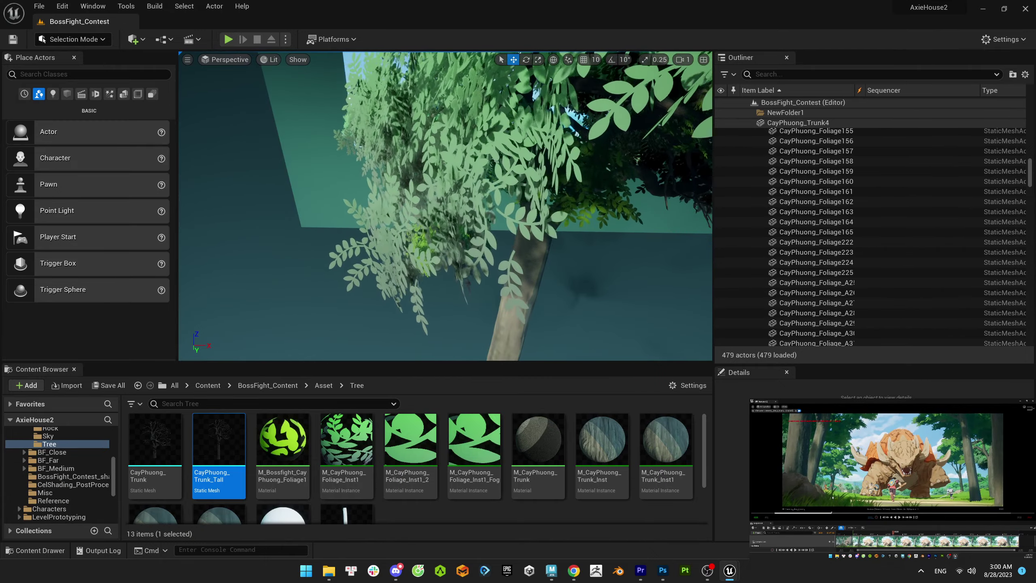
- Select and deselect Tree_31 in the Outliner to review it
click(785, 242)
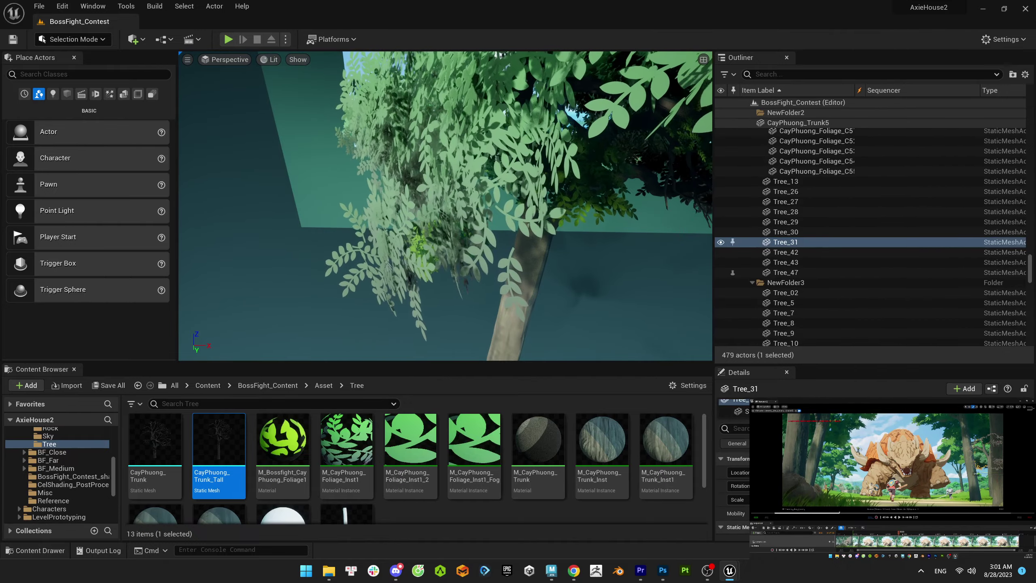
key(Escape)
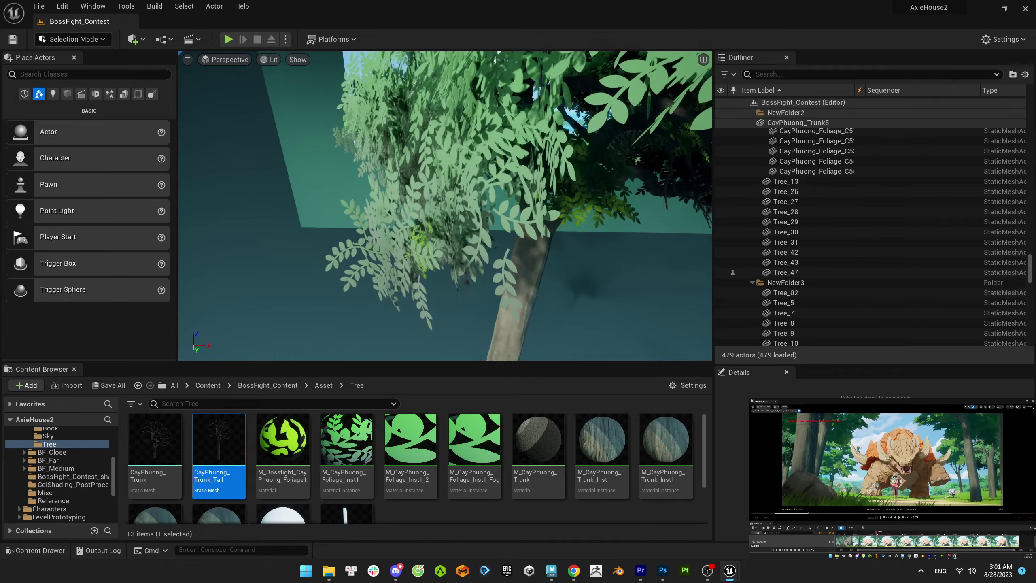
click(786, 242)
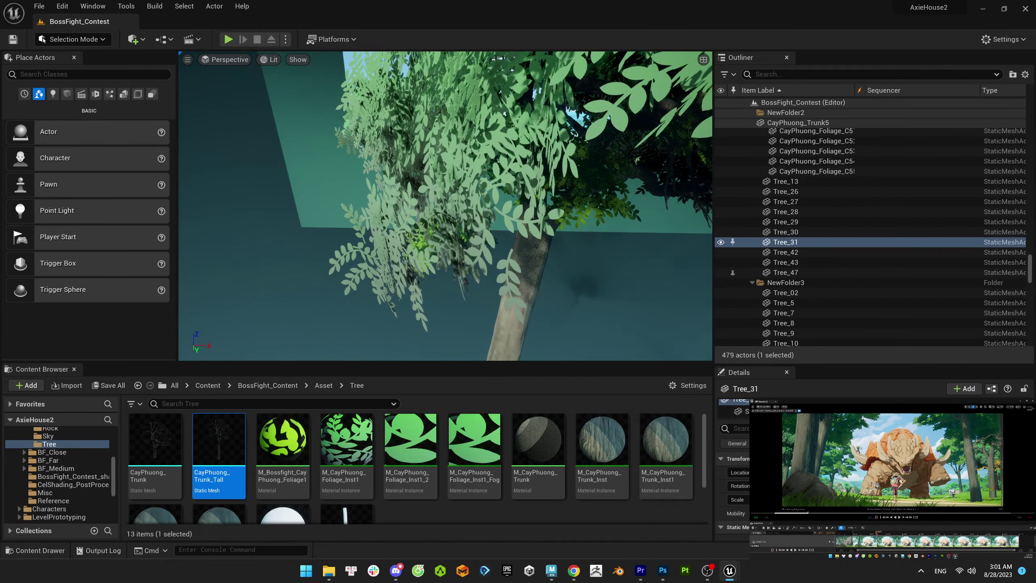
key(Escape)
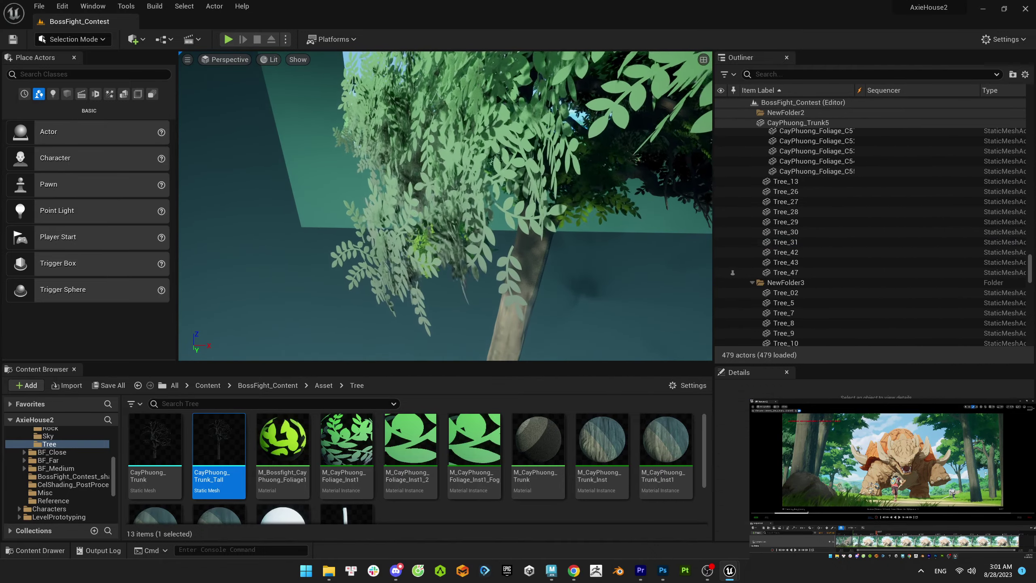
- Restore the Movie Render Queue window and start a local render of the BF job
mouse_move(730, 570)
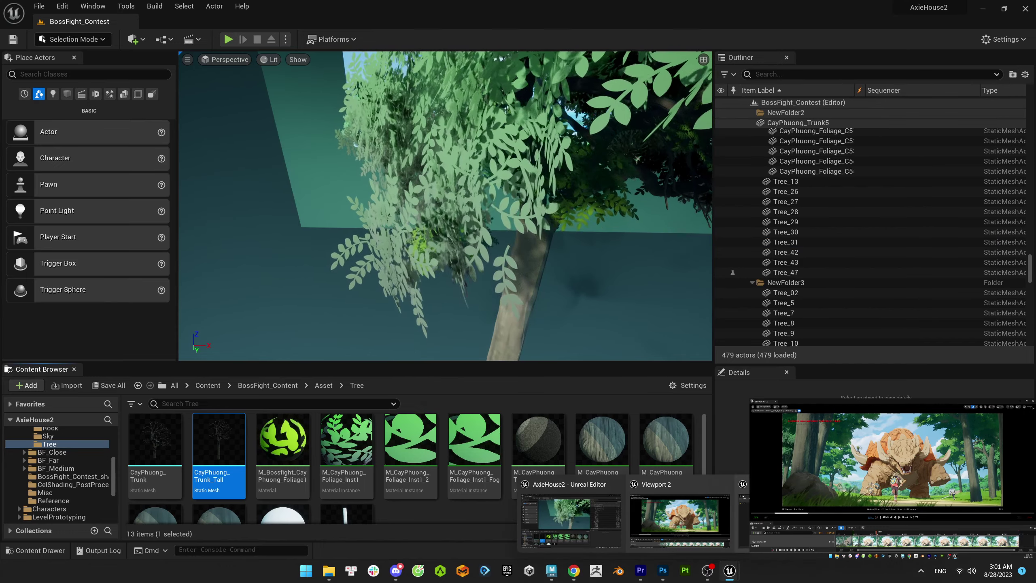
click(841, 516)
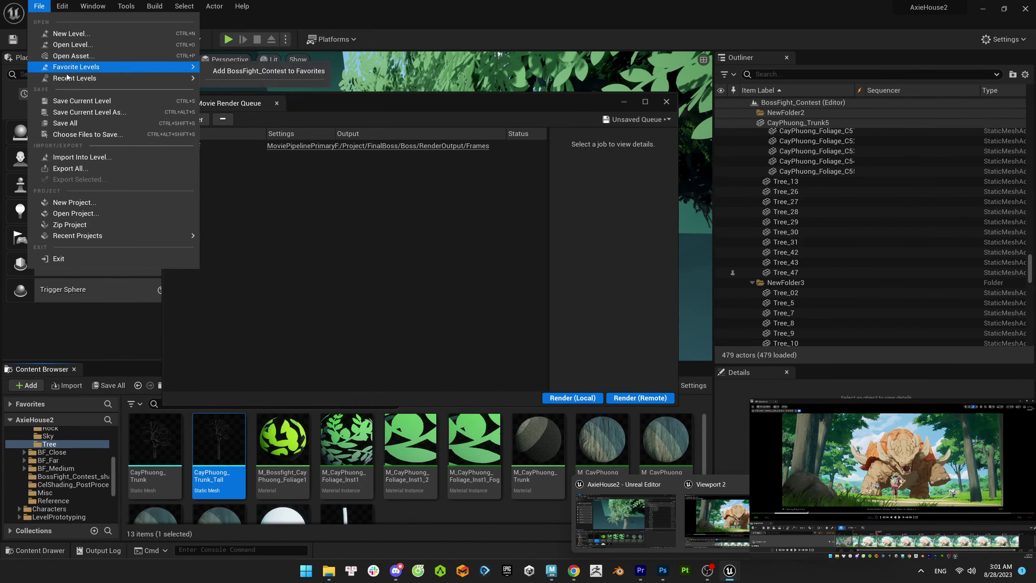
click(573, 398)
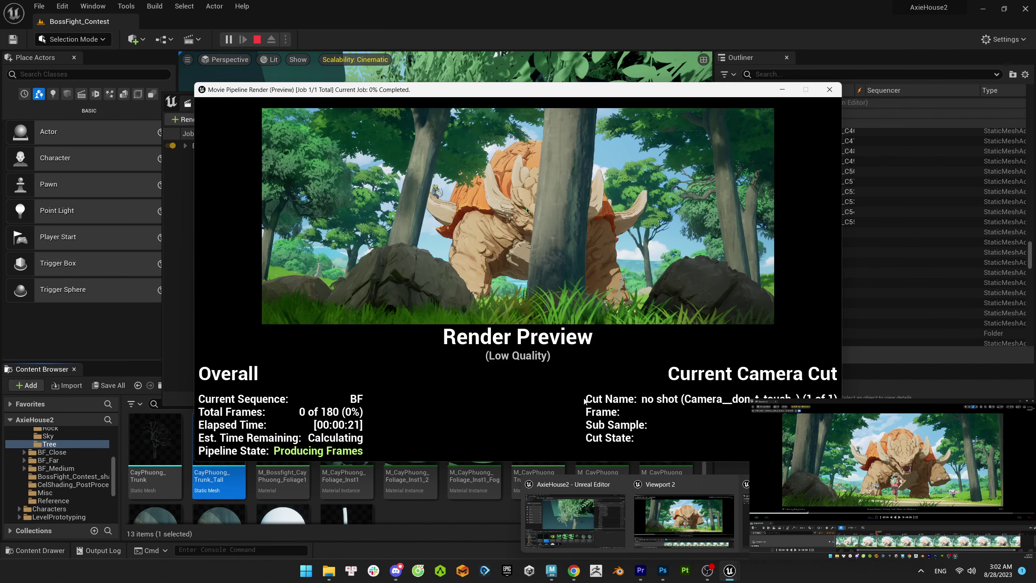
- Cancel the test render and restart Render (Local) for all 180 BF frames
key(Escape)
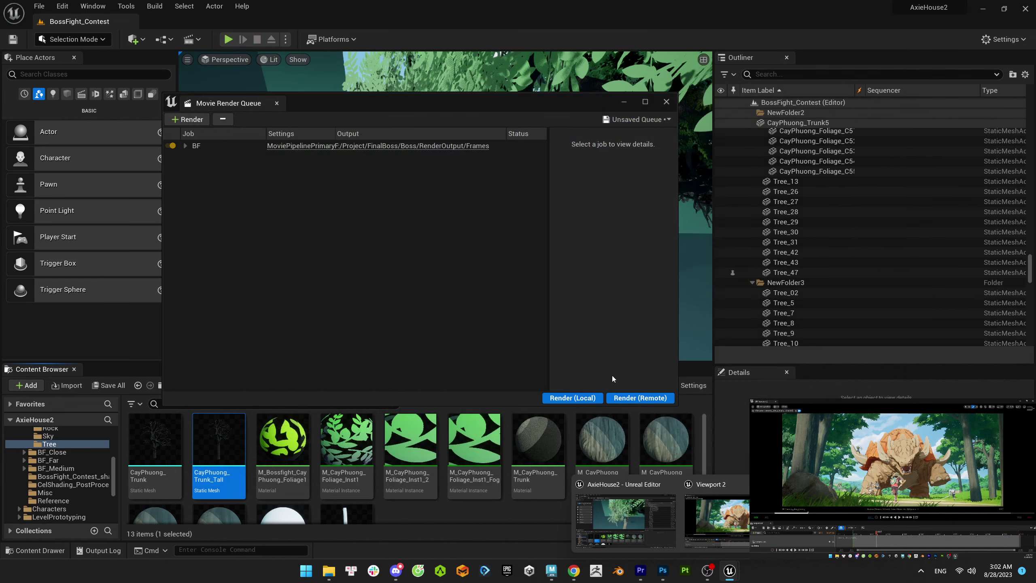
click(576, 398)
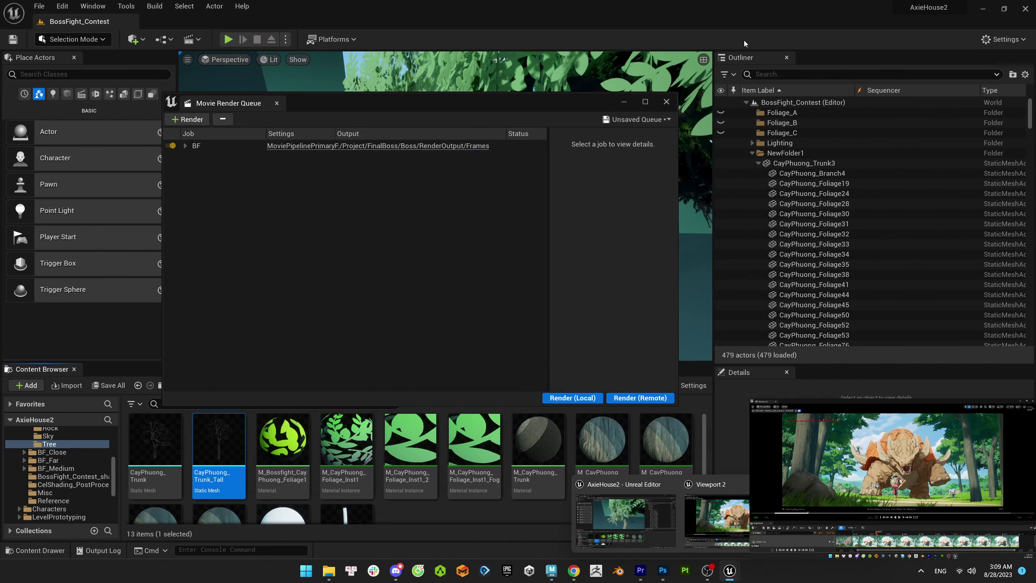
- In Premiere Pro, play back the BF.0000 clip twice, save BossFight, and return to Unreal
key(alt+Tab)
key(Tab)
key(Tab)
key(Tab)
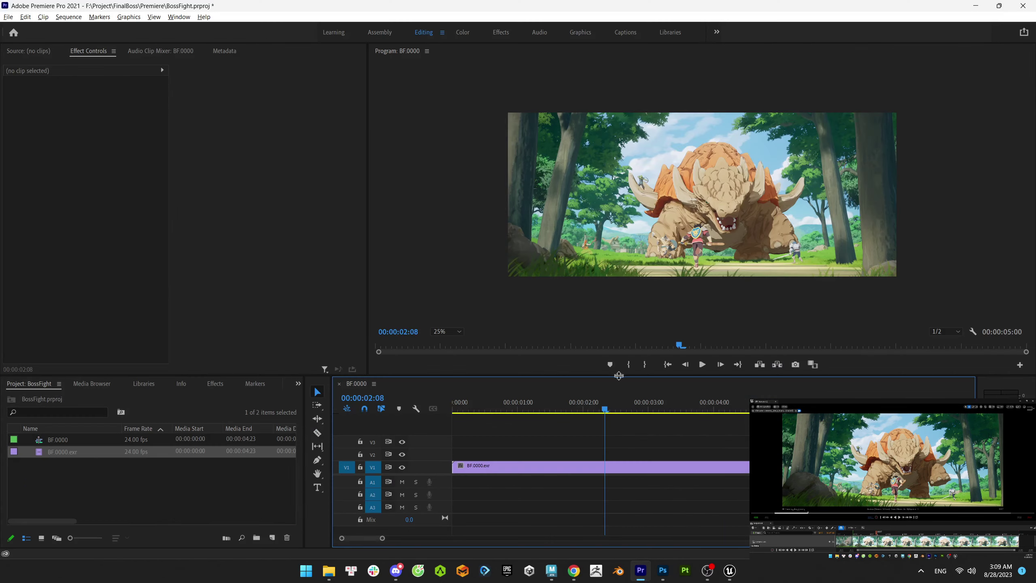
drag(586, 408, 475, 408)
click(703, 365)
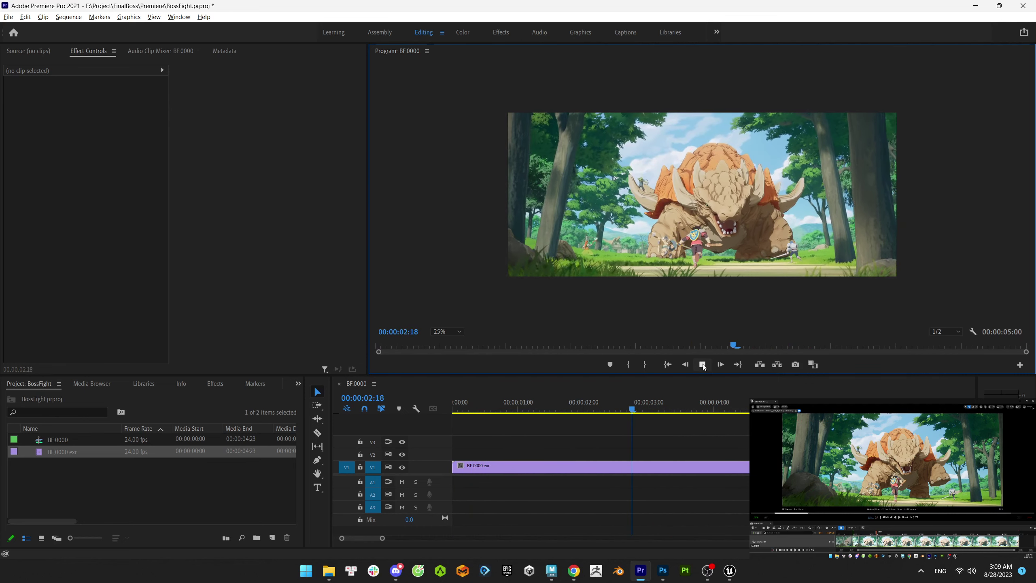
click(703, 365)
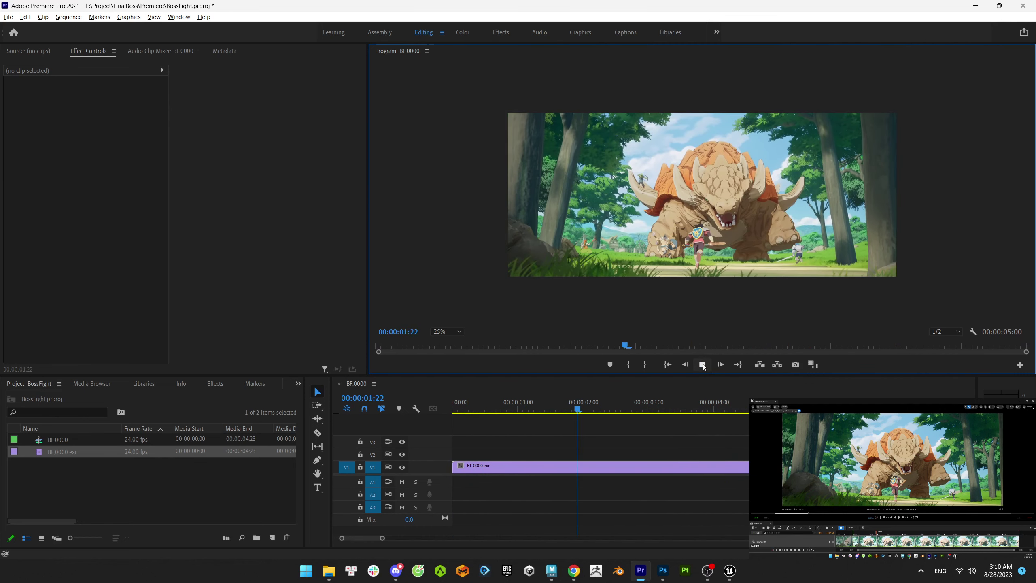
key(ctrl+s)
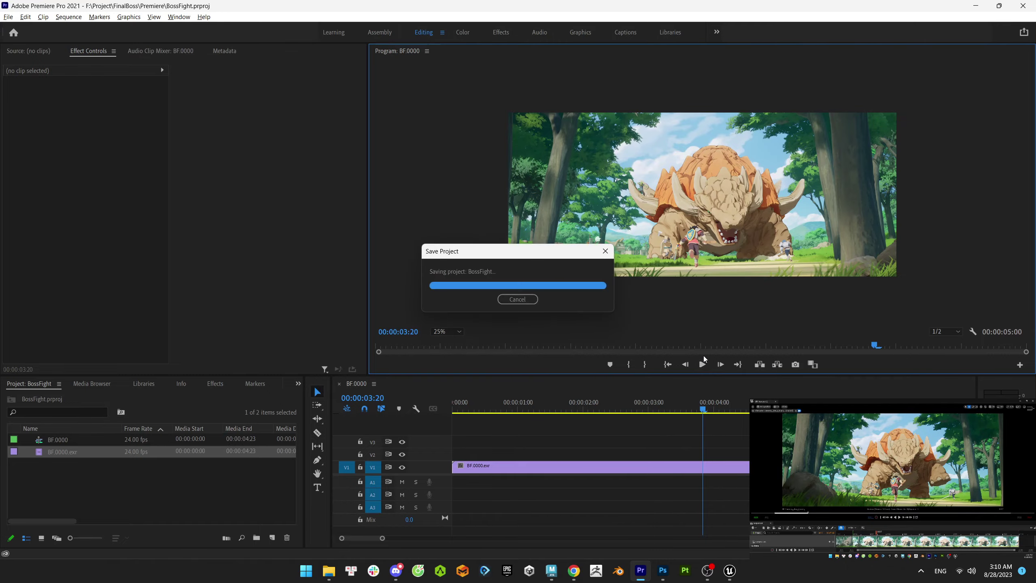
key(alt+Tab)
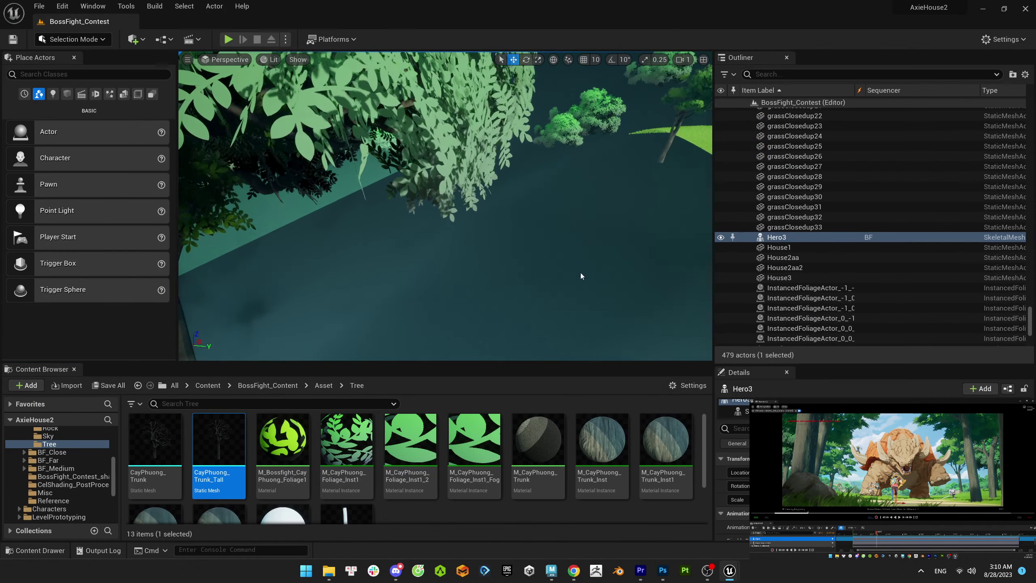
- Locate Hero3's M_Hero material, then open the trunk's M_CayPhuong_Trunk material
key(f)
drag(894, 363, 894, 236)
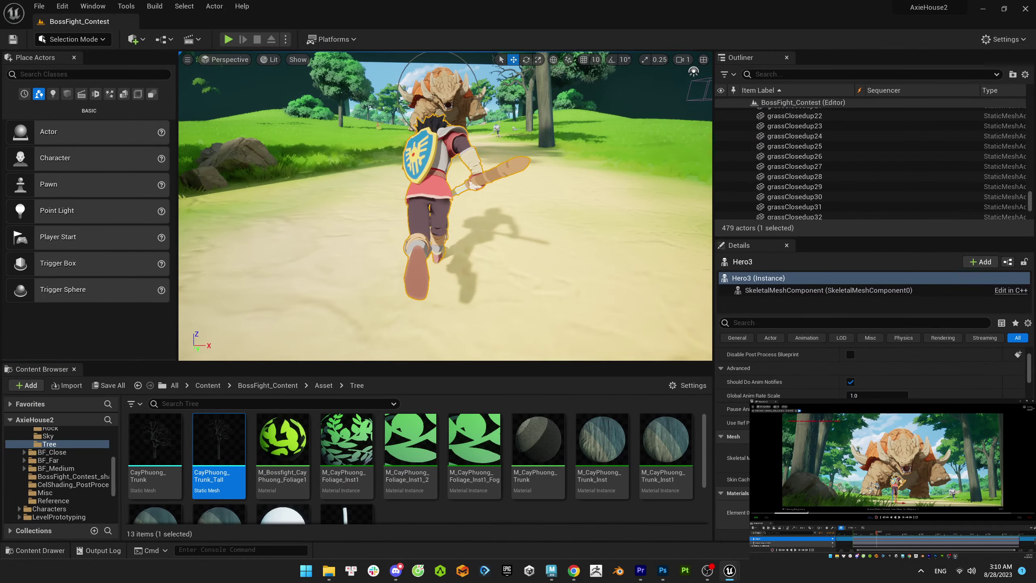
click(886, 521)
click(398, 443)
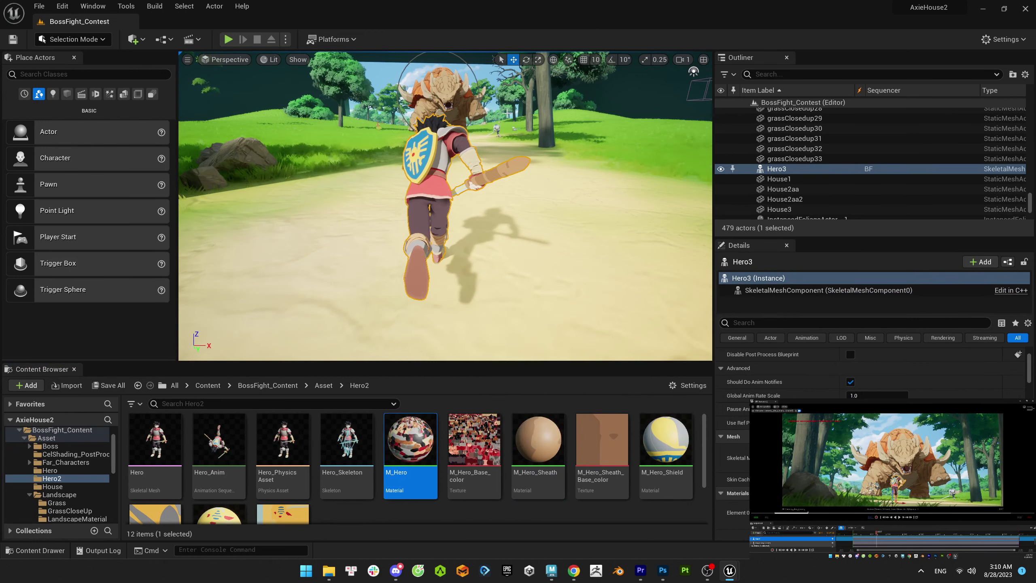
click(543, 100)
key(ctrl+b)
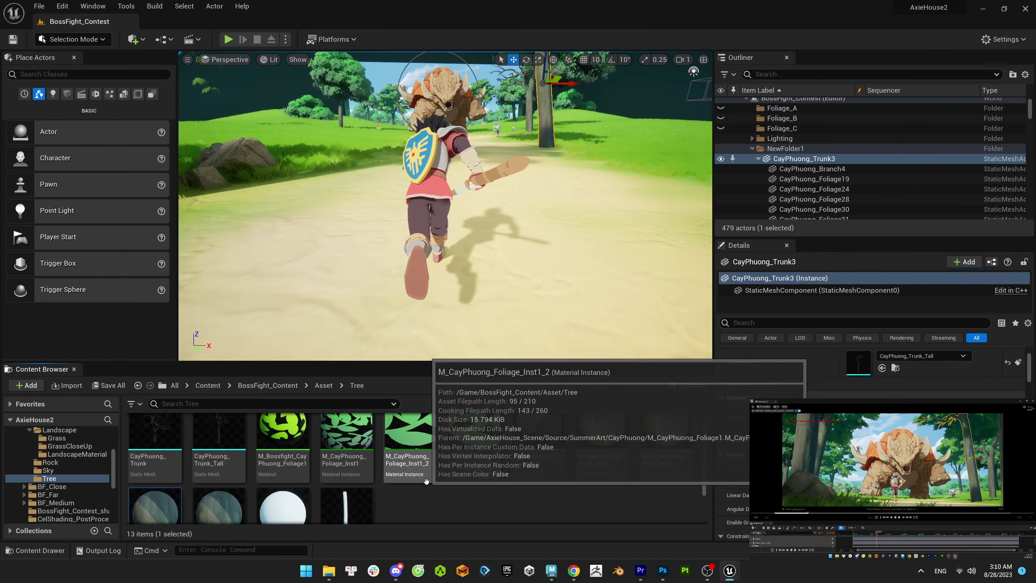
key(Return)
- Copy the trunk's cel-shading nodes and paste them into the M_Hero graph
scroll(560, 374, down, 4)
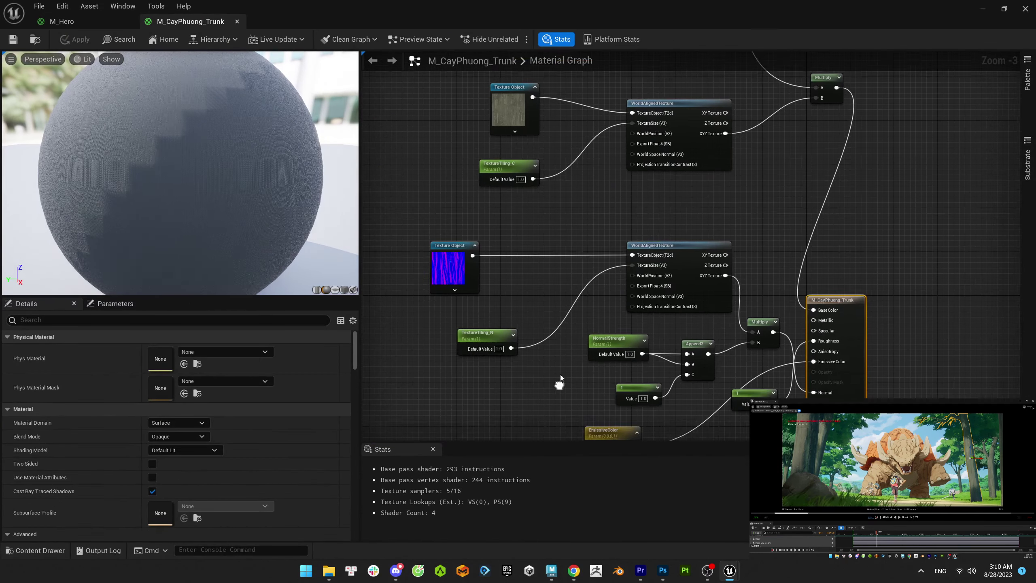
drag(444, 141, 771, 353)
key(ctrl+c)
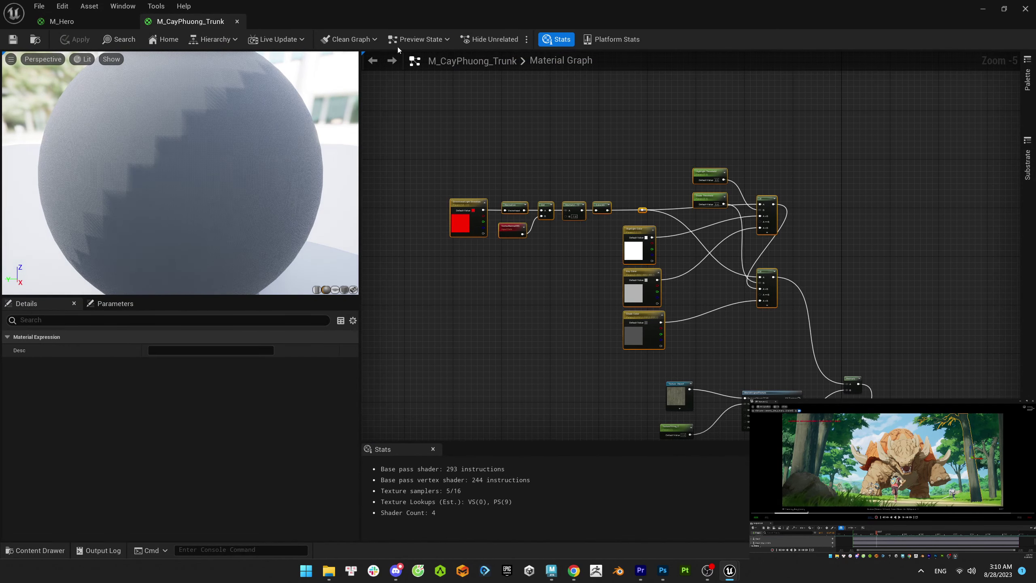
click(61, 21)
key(ctrl+v)
- Add a Multiply node after the Texture Sample's RGB output
right_drag(814, 234, 463, 285)
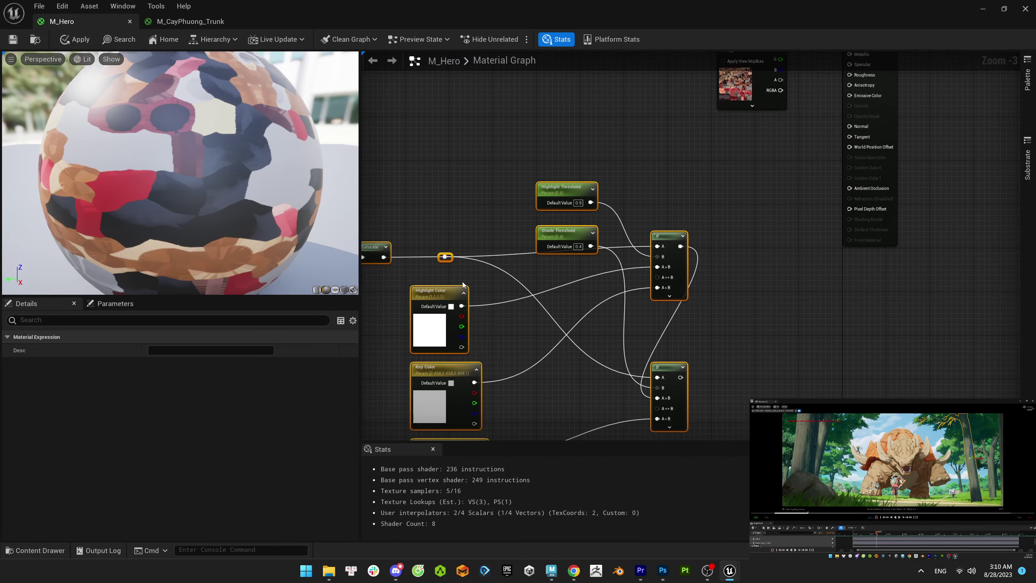
right_drag(671, 89, 566, 262)
drag(636, 196, 636, 247)
text(mu)
click(658, 315)
- Check the Highlight, Key and Shade Color values and feed the shading result into Multiply's B
right_drag(663, 316, 694, 211)
right_drag(488, 366, 583, 268)
click(544, 268)
click(331, 376)
click(342, 543)
click(530, 347)
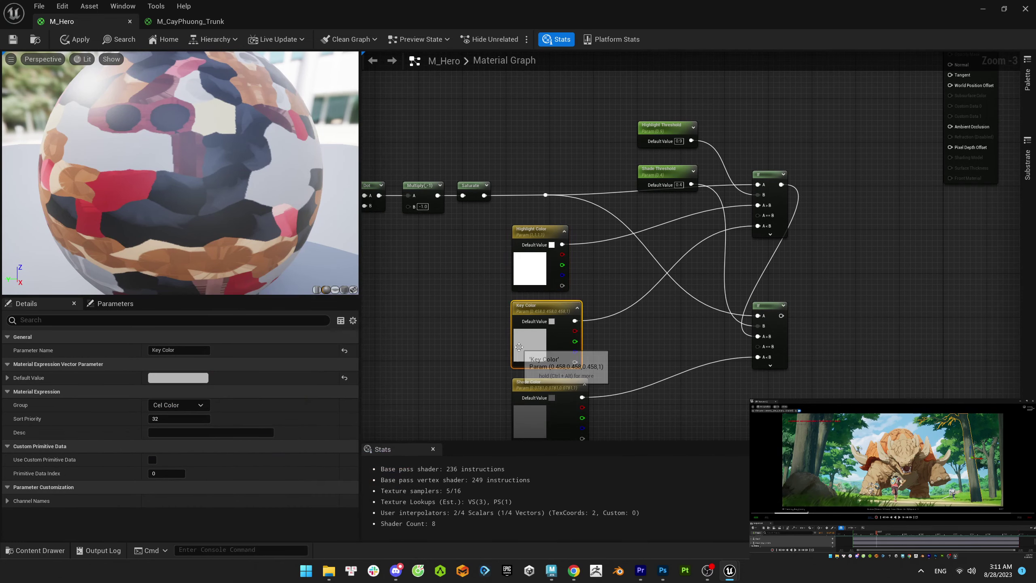
click(331, 374)
click(342, 544)
click(530, 408)
drag(582, 397, 793, 146)
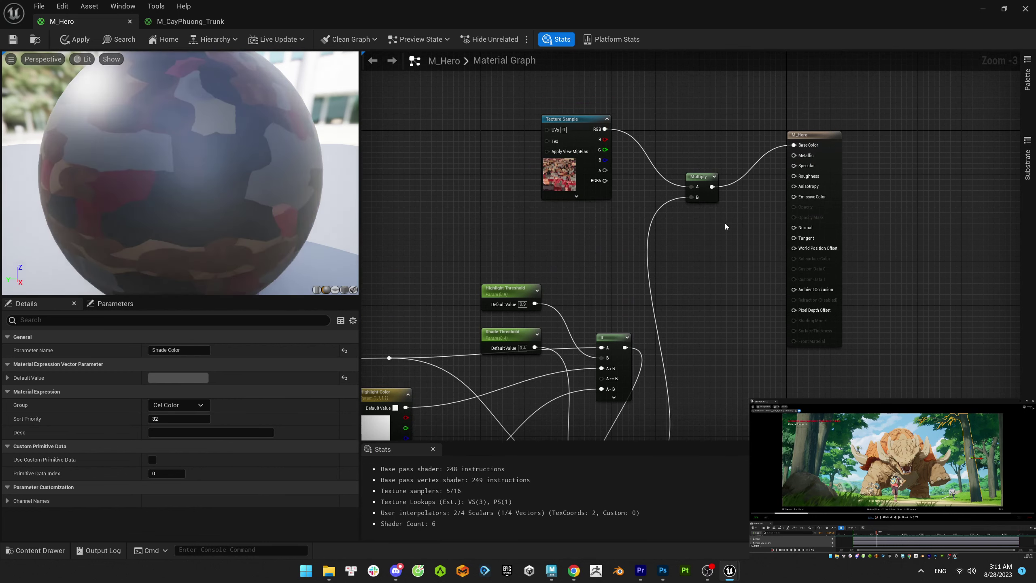
- Add a 1.0 constant node, apply and save M_Hero, and close the trunk graph
click(690, 232)
drag(723, 245, 793, 176)
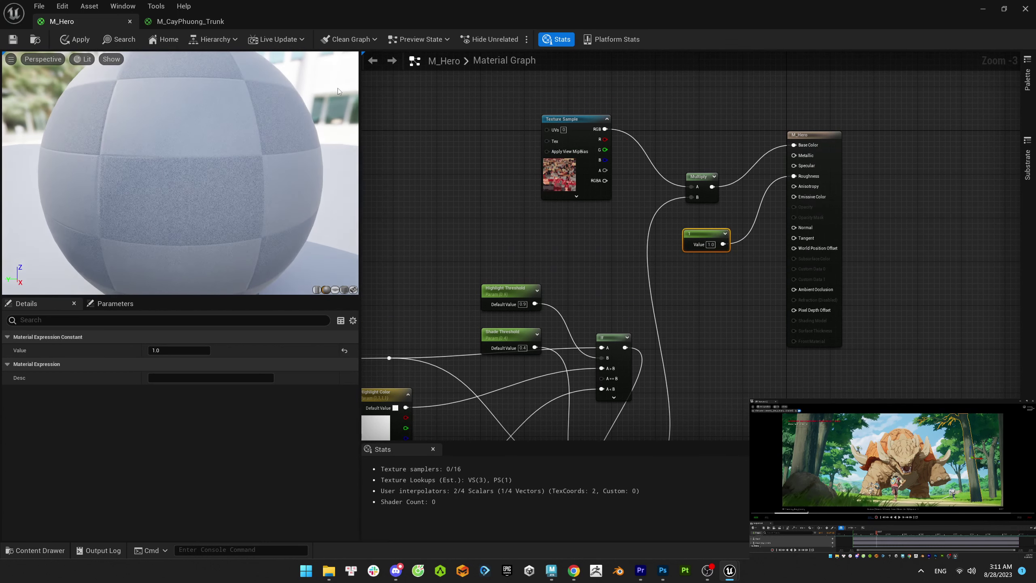
click(76, 41)
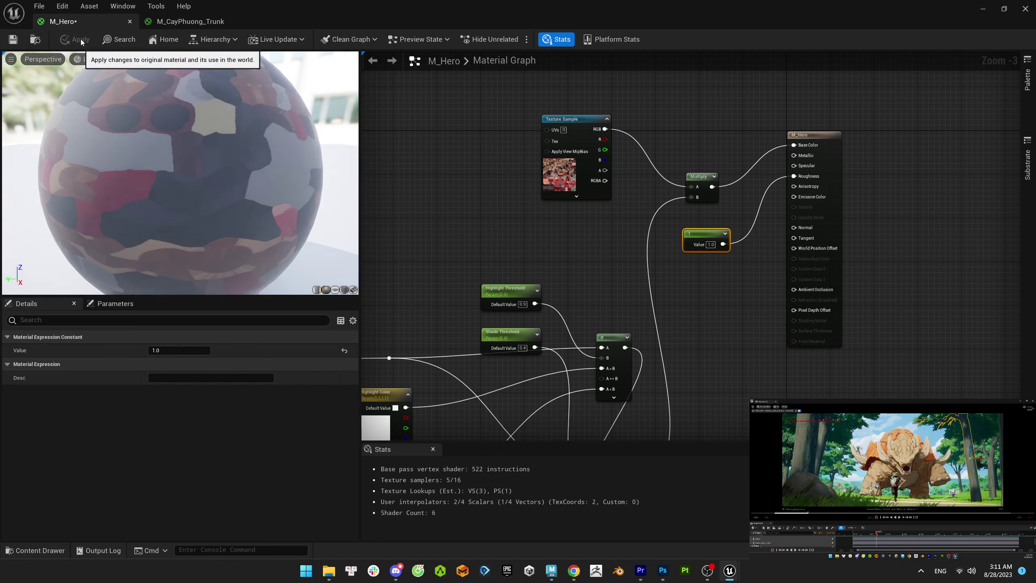
key(ctrl+z)
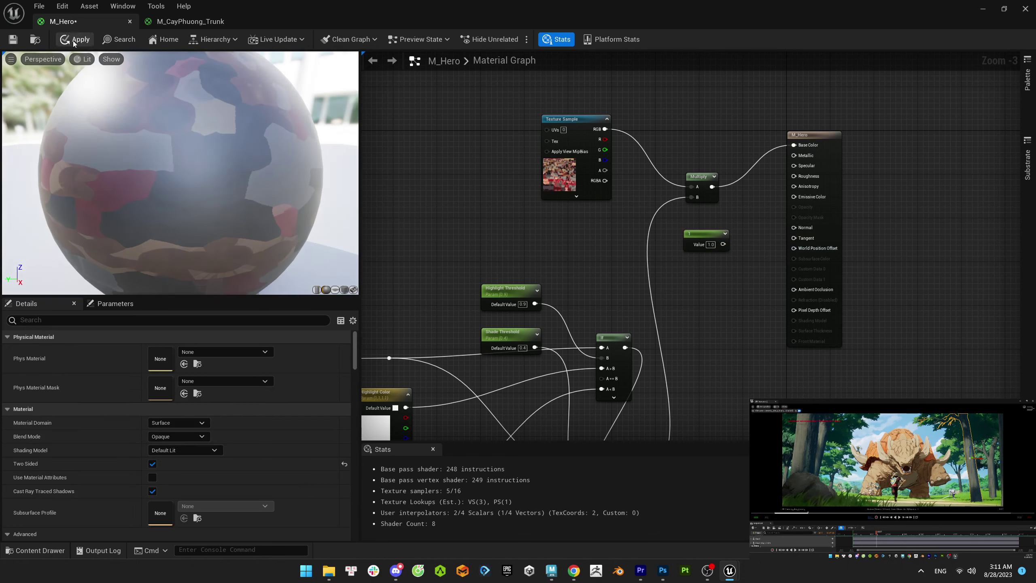
key(ctrl+s)
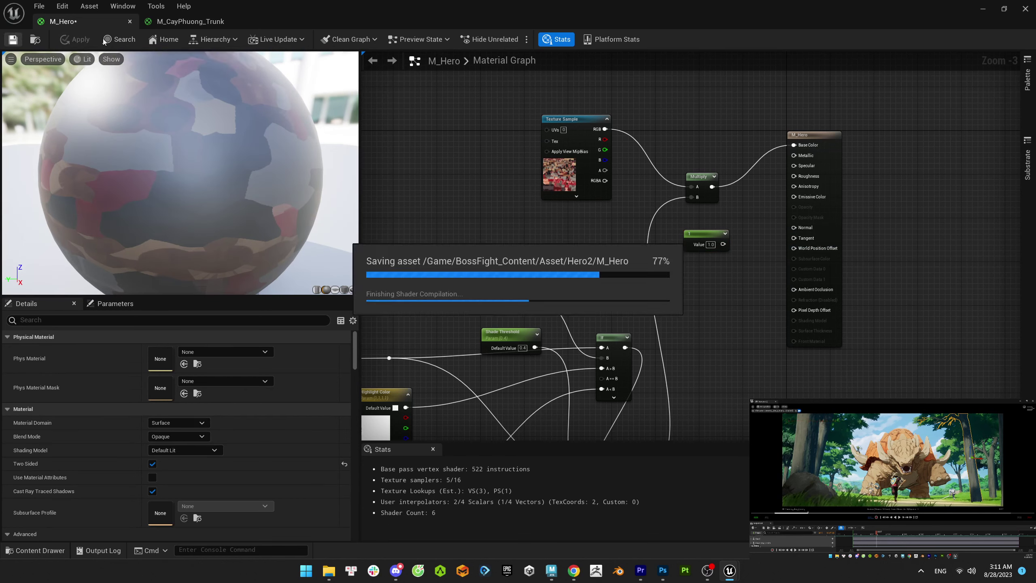
click(221, 23)
- Create a material instance of M_Hero named M_Hero_Inst and open it
double_click(243, 29)
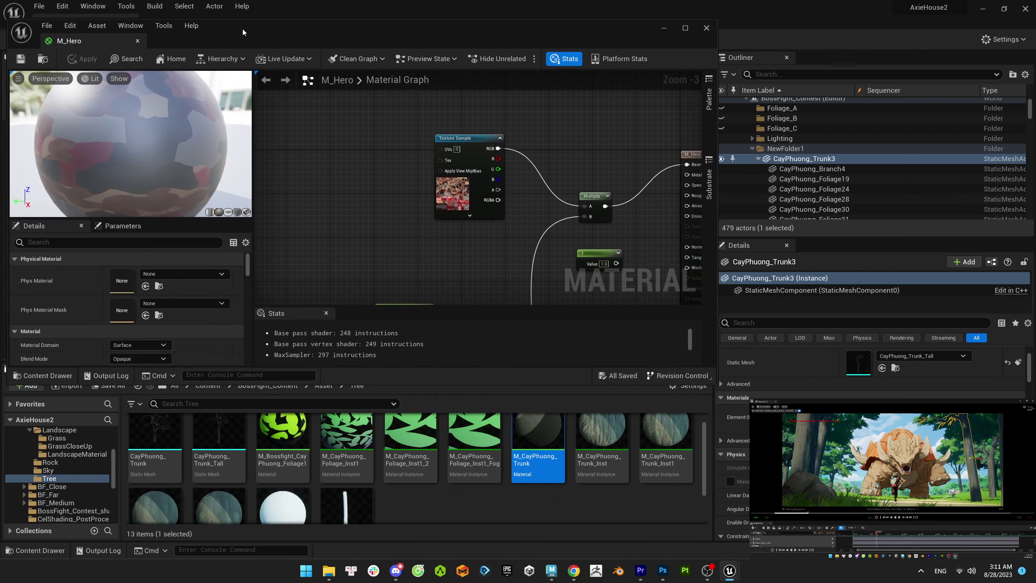
click(894, 488)
key(ctrl+b)
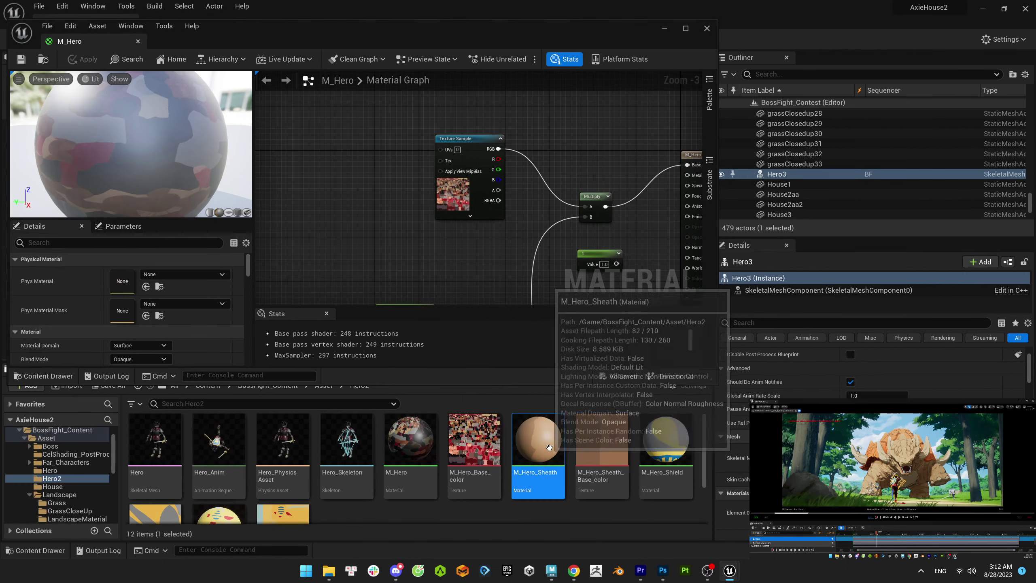
right_click(411, 441)
click(449, 200)
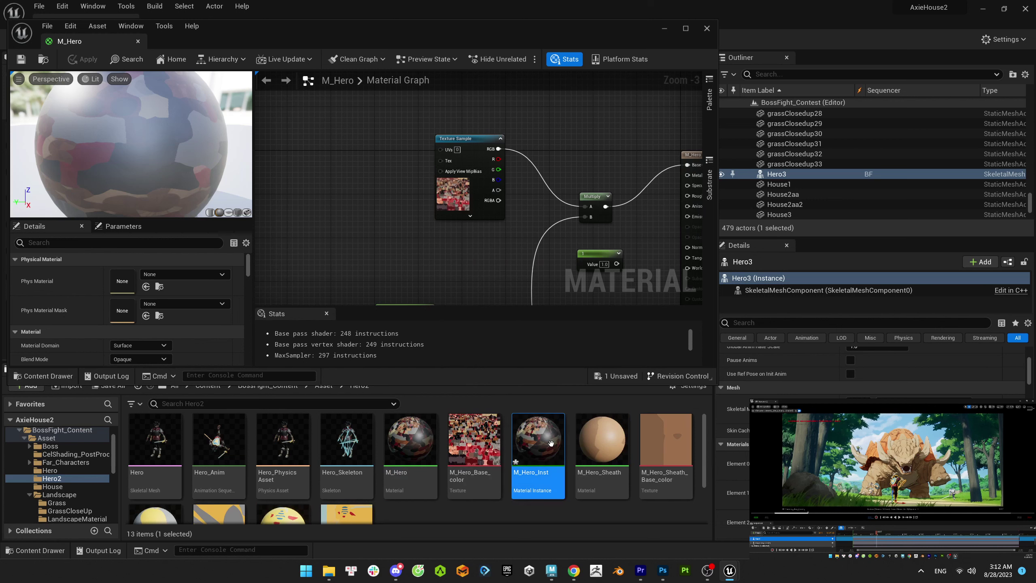
key(Return)
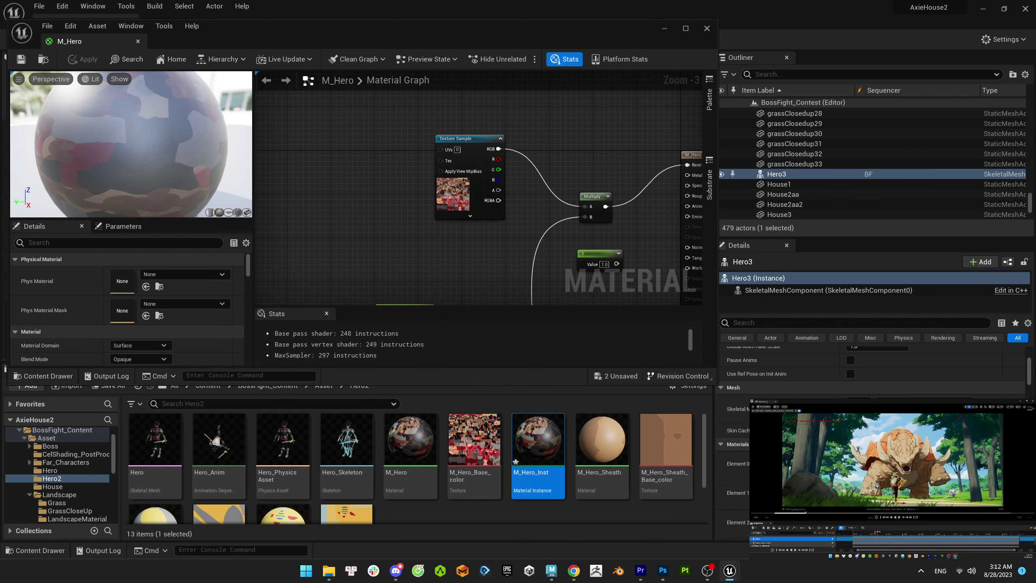
double_click(538, 441)
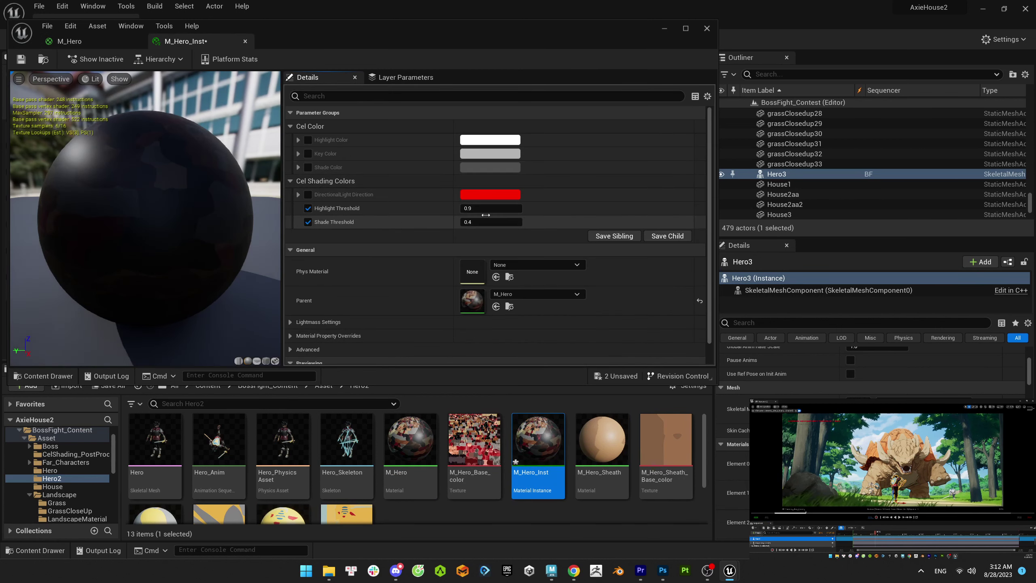
- Lower Highlight Threshold to about 0.5, override the three colour parameters, and brighten Key Color
drag(486, 209, 453, 222)
click(308, 153)
click(308, 139)
click(308, 167)
click(490, 154)
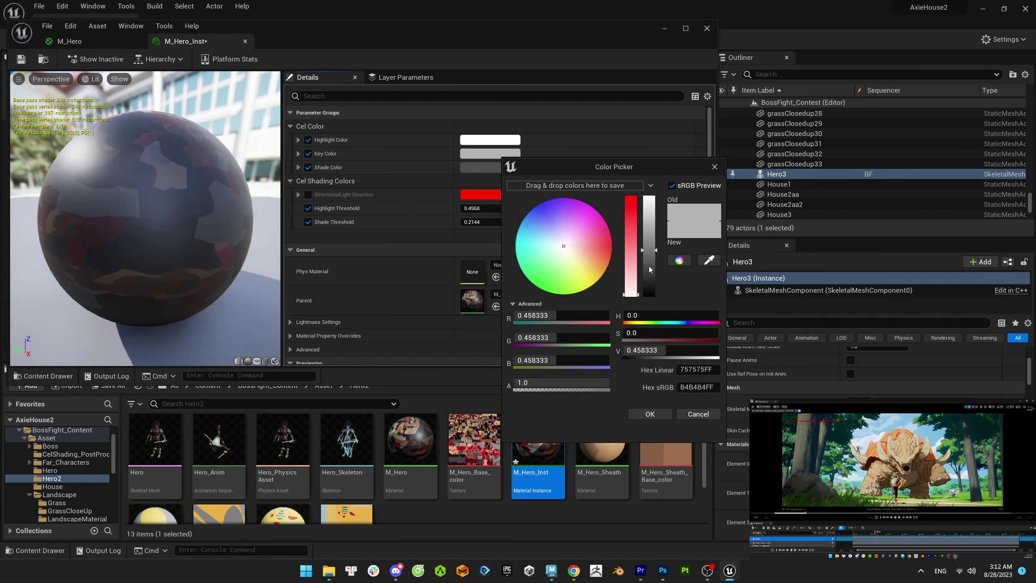
click(651, 225)
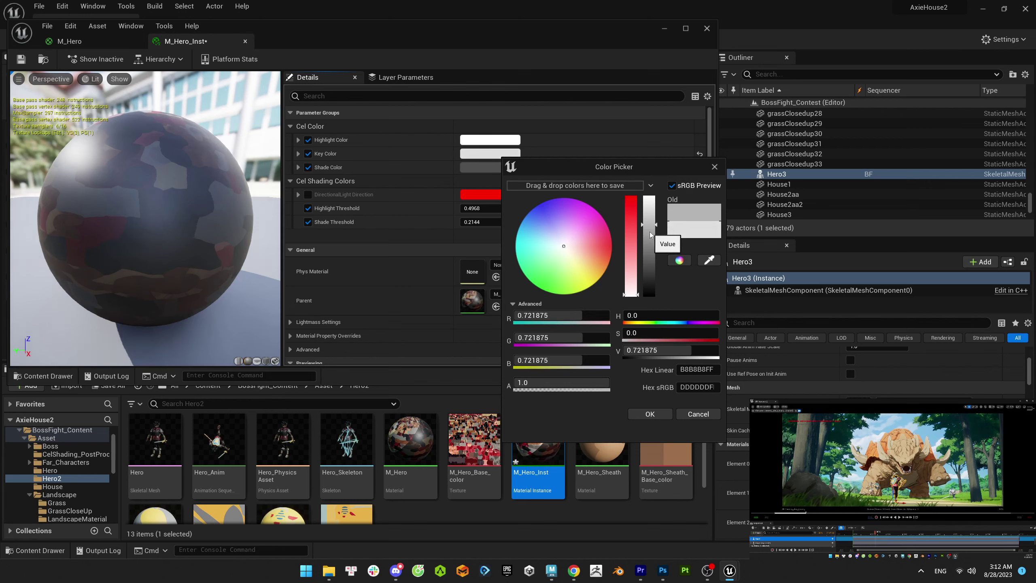
click(650, 232)
- Raise the Shade Color brightness in M_Hero_Inst
click(484, 168)
click(646, 283)
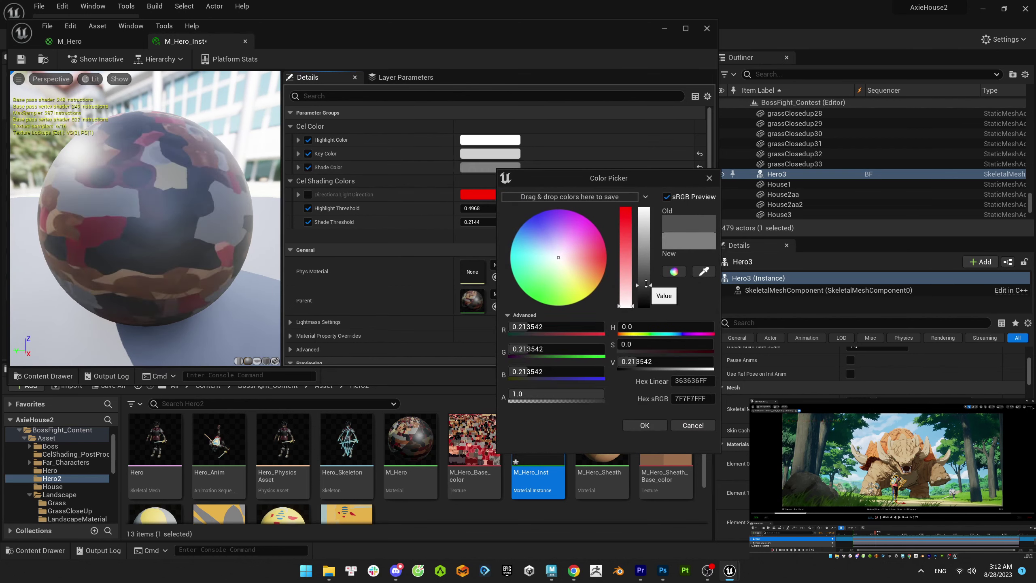
click(646, 272)
key(Return)
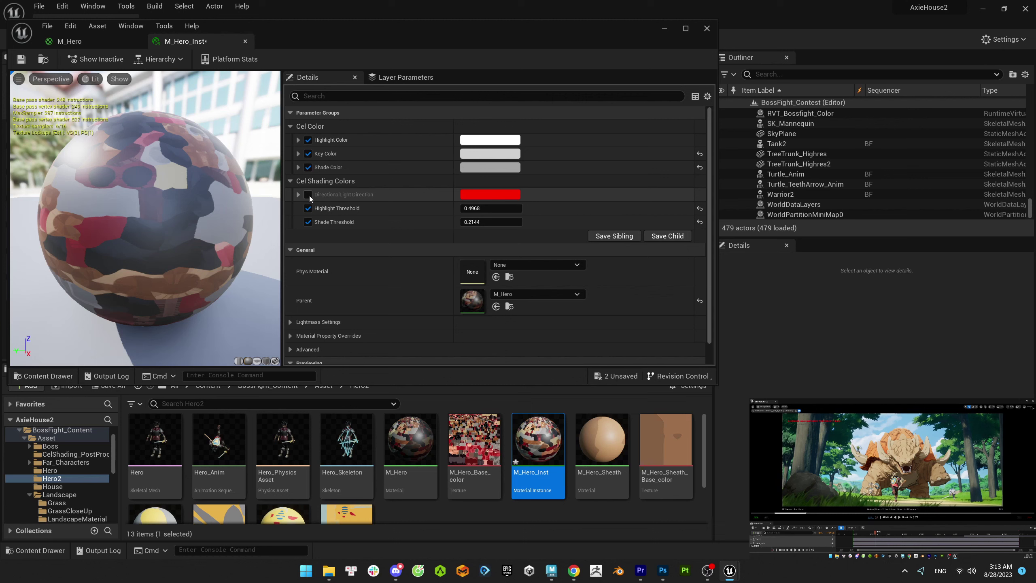
- Override DirectionalLight Direction, keep its G value at 0.0, and save the instance
click(308, 195)
click(298, 194)
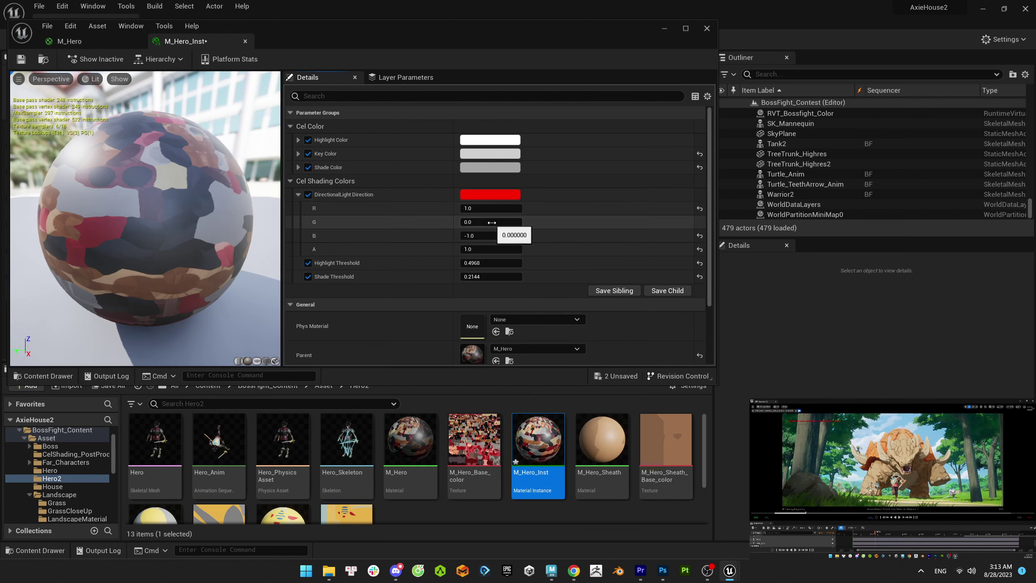
drag(491, 223, 481, 222)
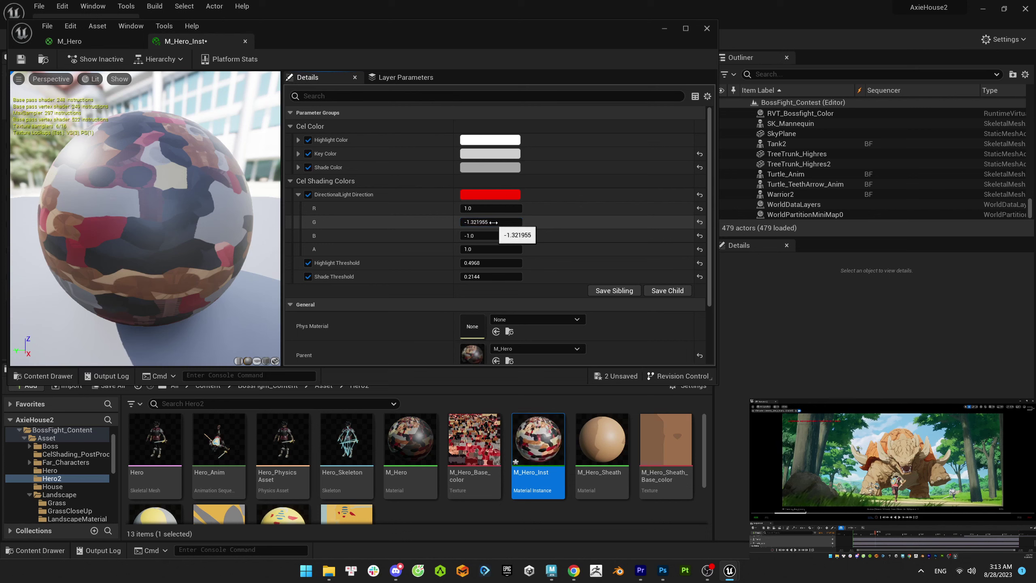
key(ctrl+z)
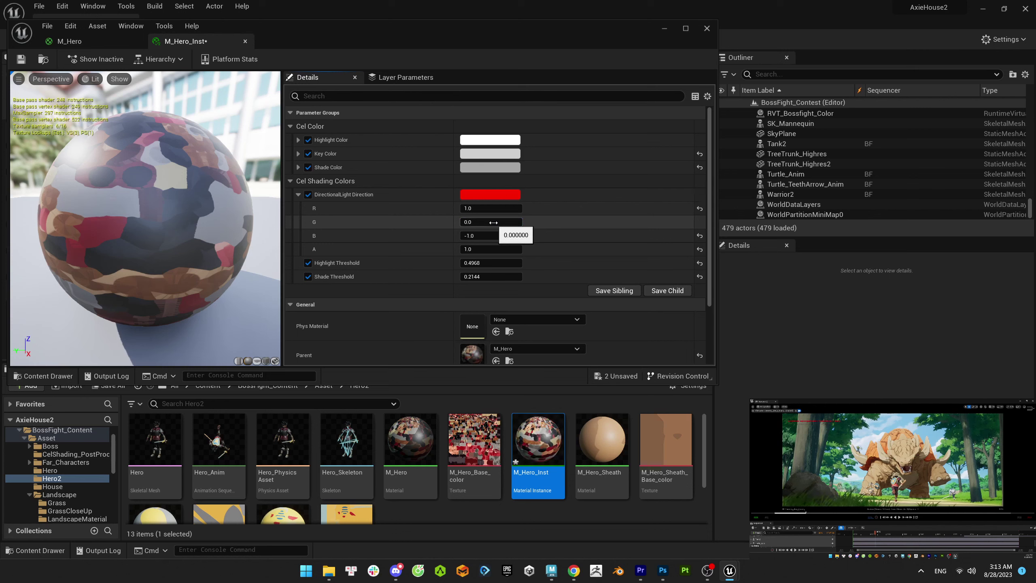
click(490, 194)
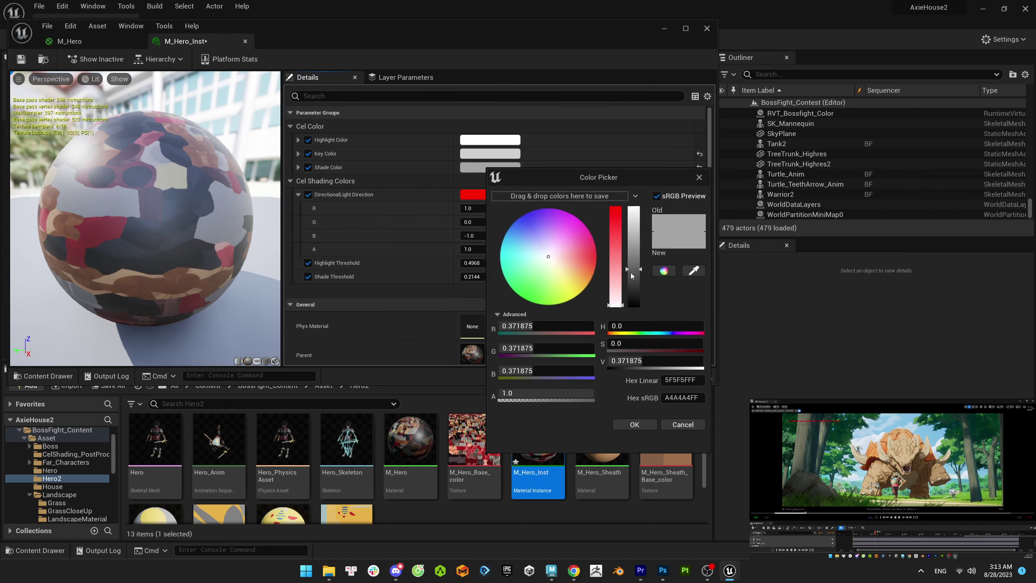
click(499, 158)
click(499, 158)
key(Escape)
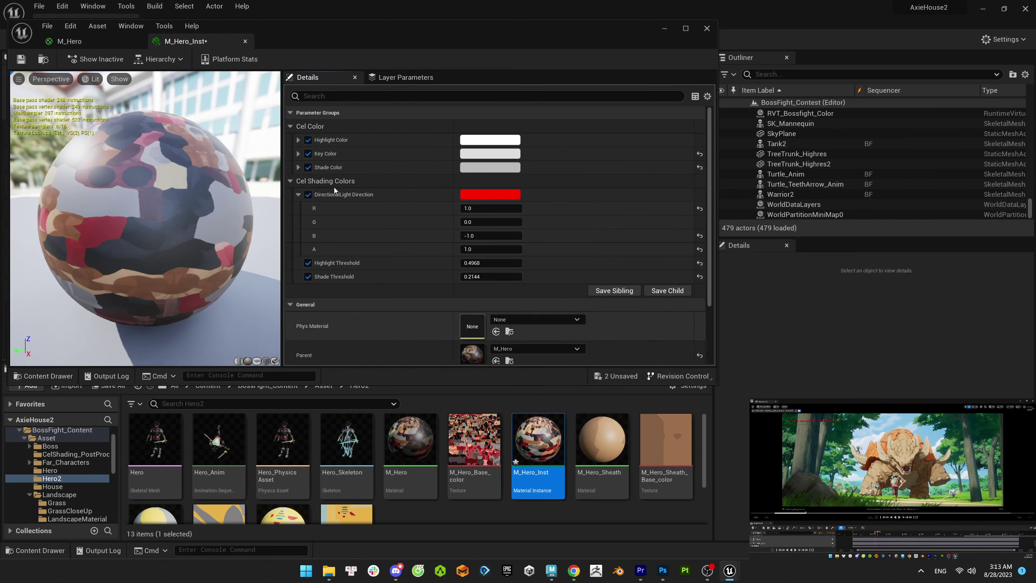
click(21, 59)
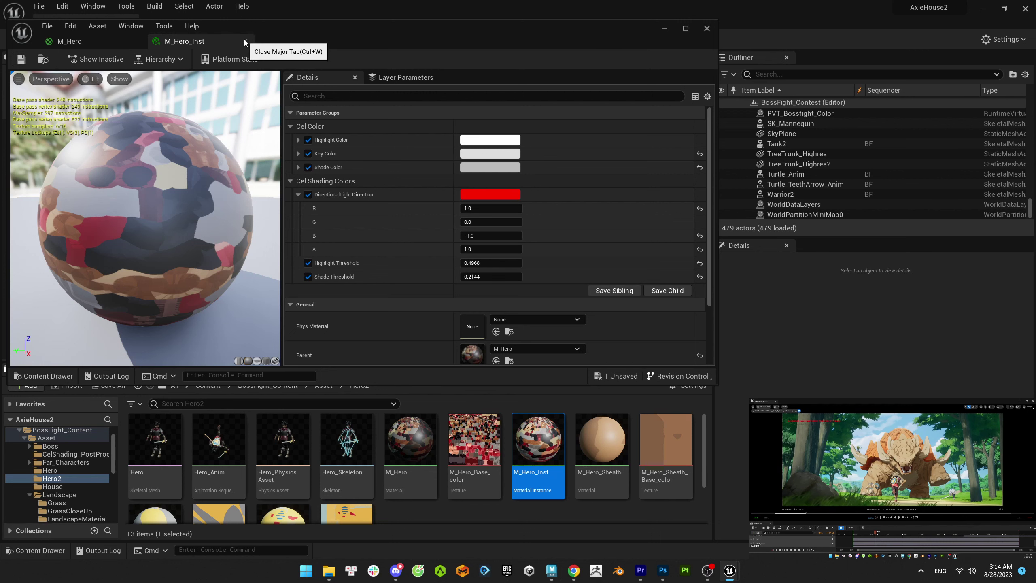
- Close the M_Hero material editor and move M_Hero_Inst into the Warrior2 folder
drag(637, 34, 696, 359)
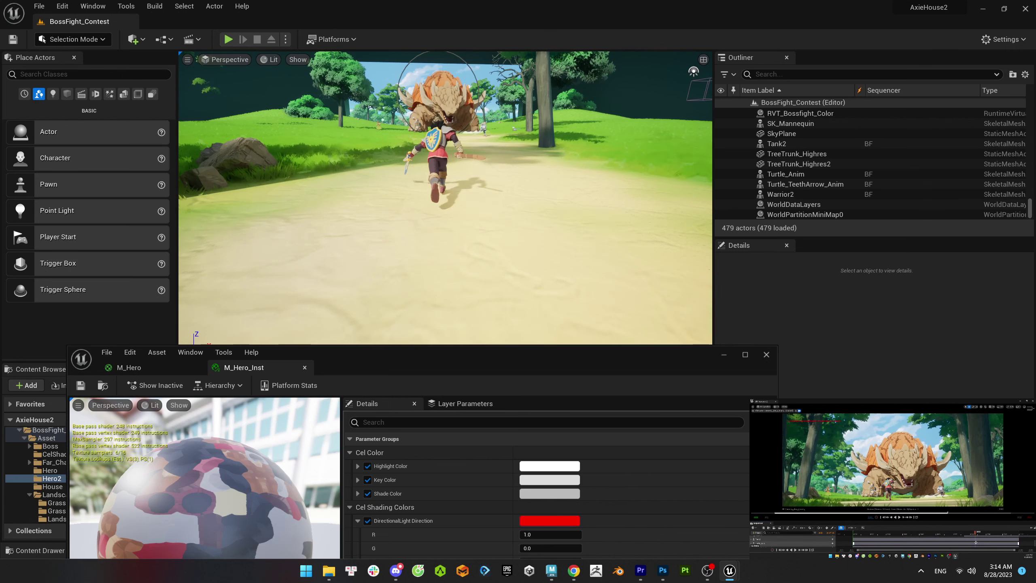
drag(408, 354, 456, 95)
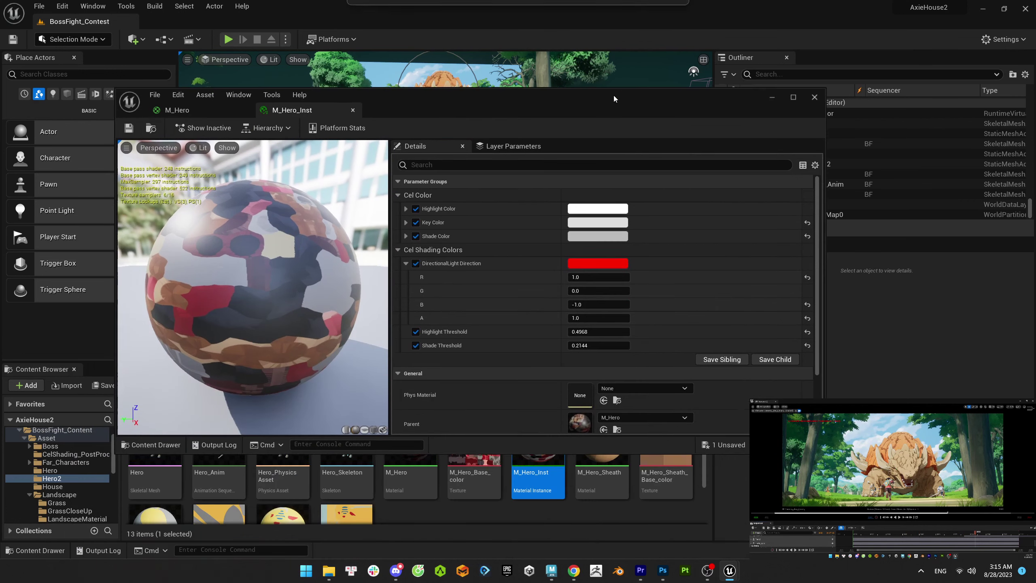
click(217, 110)
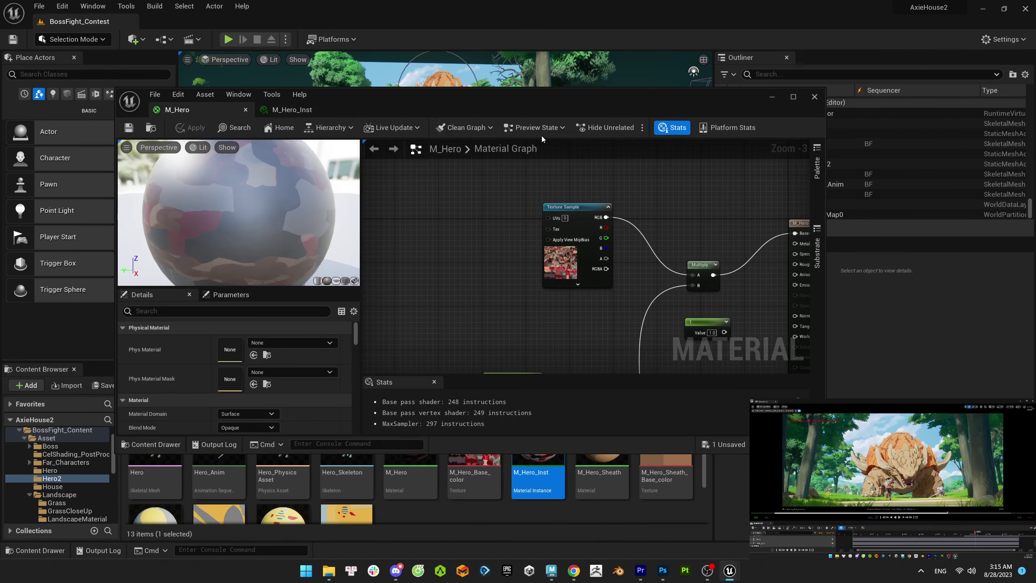
click(246, 109)
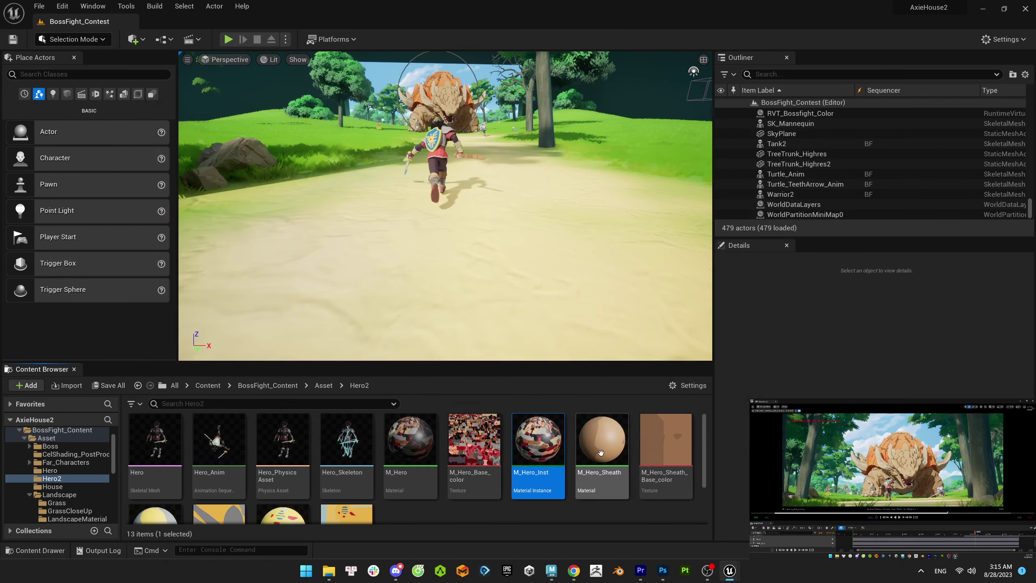
scroll(42, 477, down, 2)
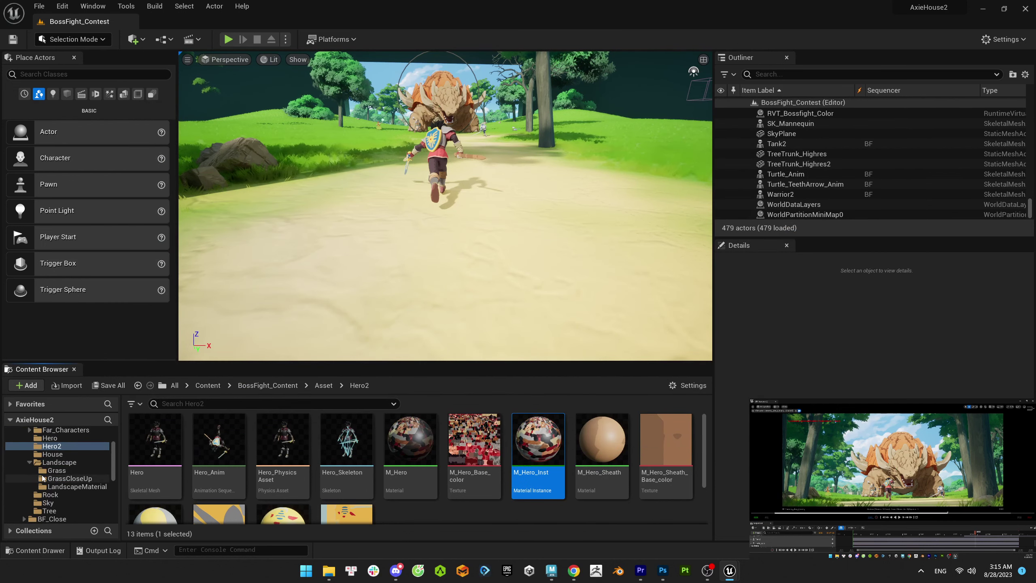
scroll(43, 478, up, 2)
click(29, 446)
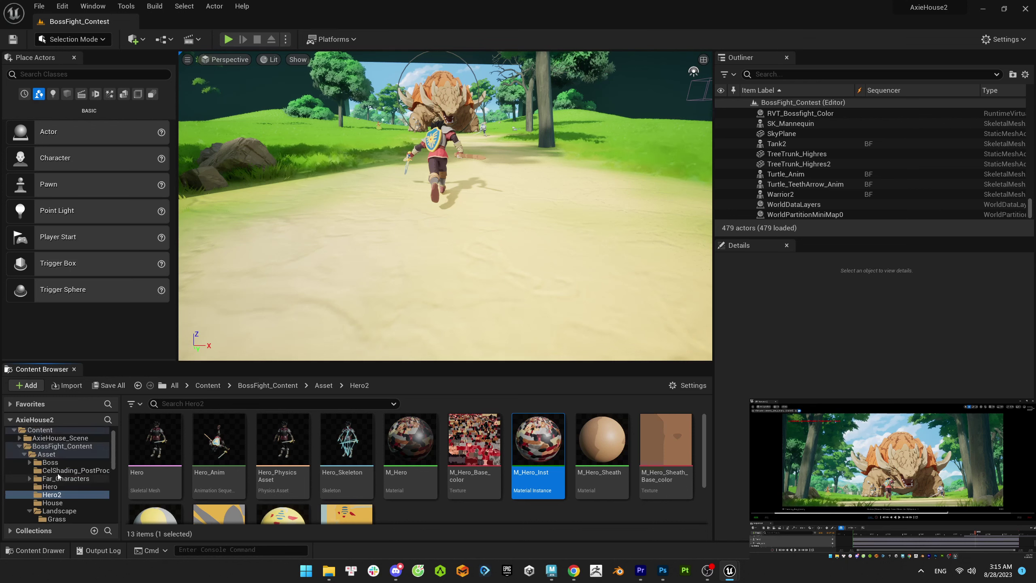
drag(539, 439, 61, 479)
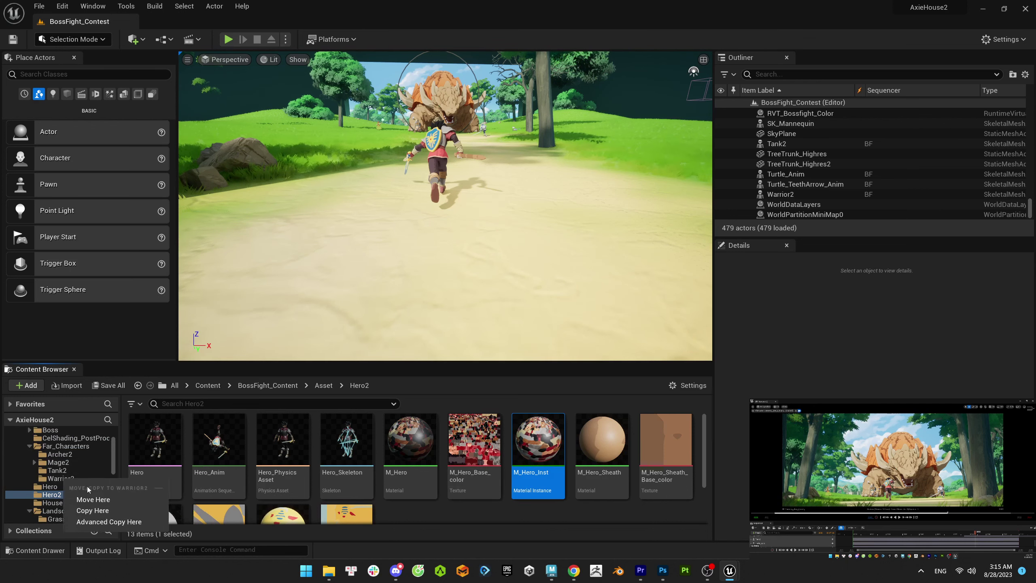
click(94, 495)
- Rename the moved instance to M_Warrior_Inst and open it for editing
click(152, 472)
key(F2)
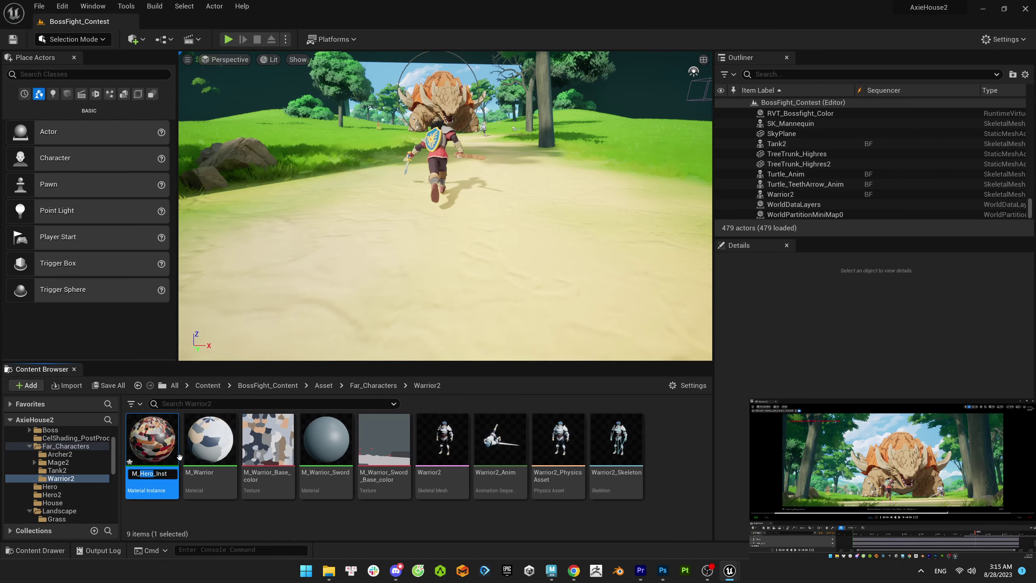
text(Warrior)
key(Return)
double_click(267, 441)
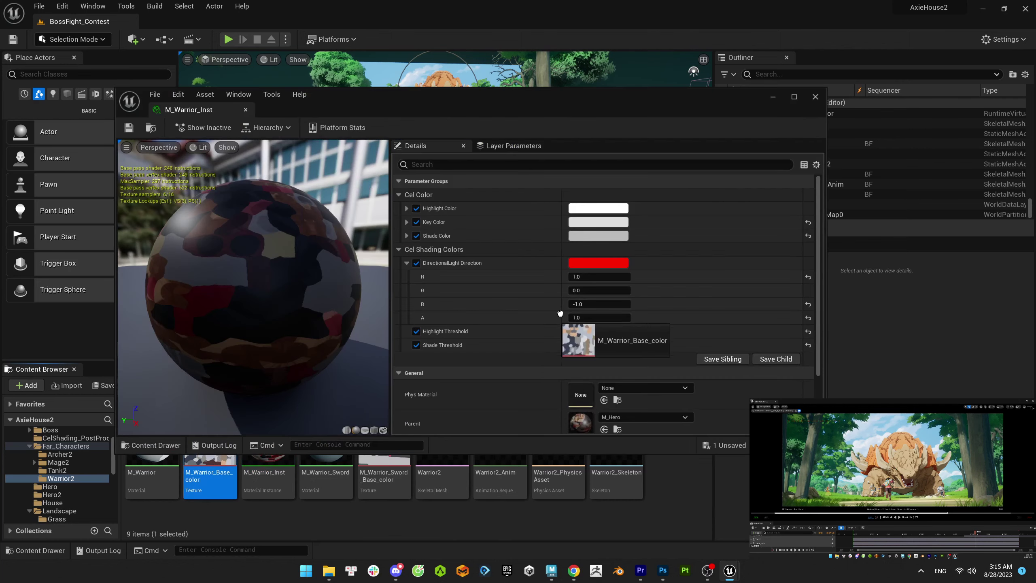
drag(210, 476, 485, 425)
- In the M_Hero material, convert the texture node to a parameter and apply
click(51, 487)
scroll(61, 495, down, 1)
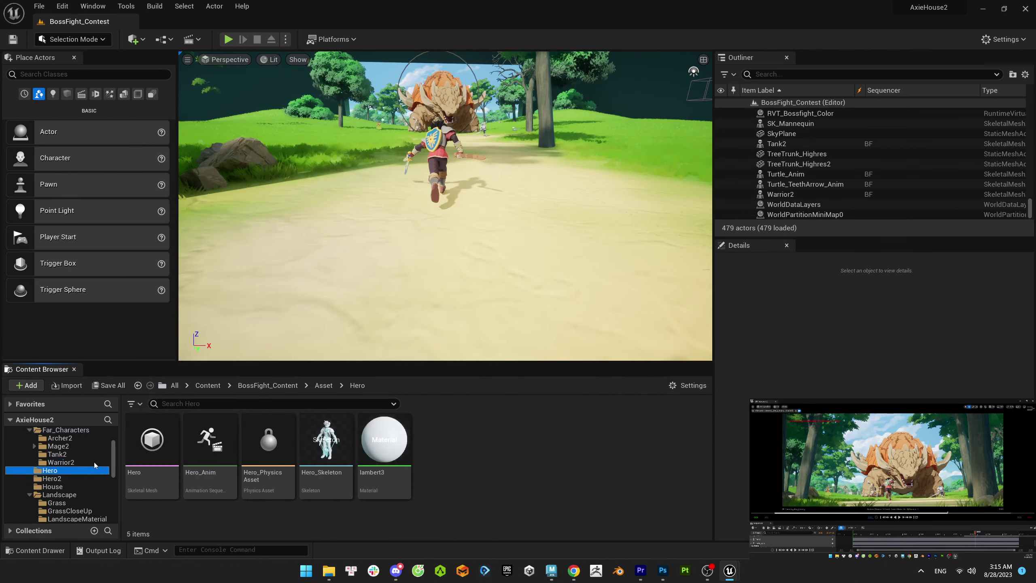
scroll(61, 495, down, 1)
click(434, 172)
click(51, 462)
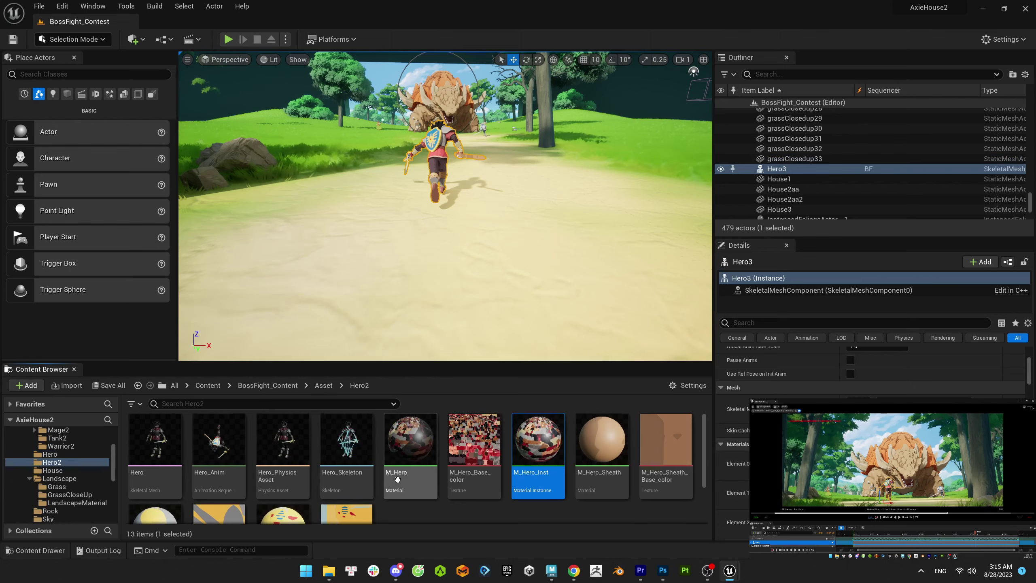
double_click(404, 451)
right_click(547, 265)
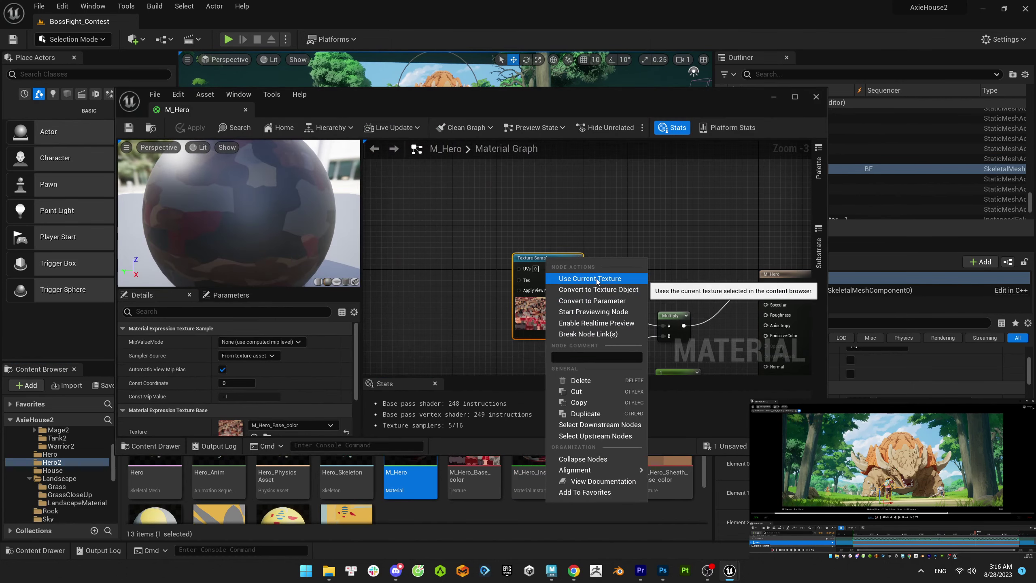
click(571, 276)
click(559, 237)
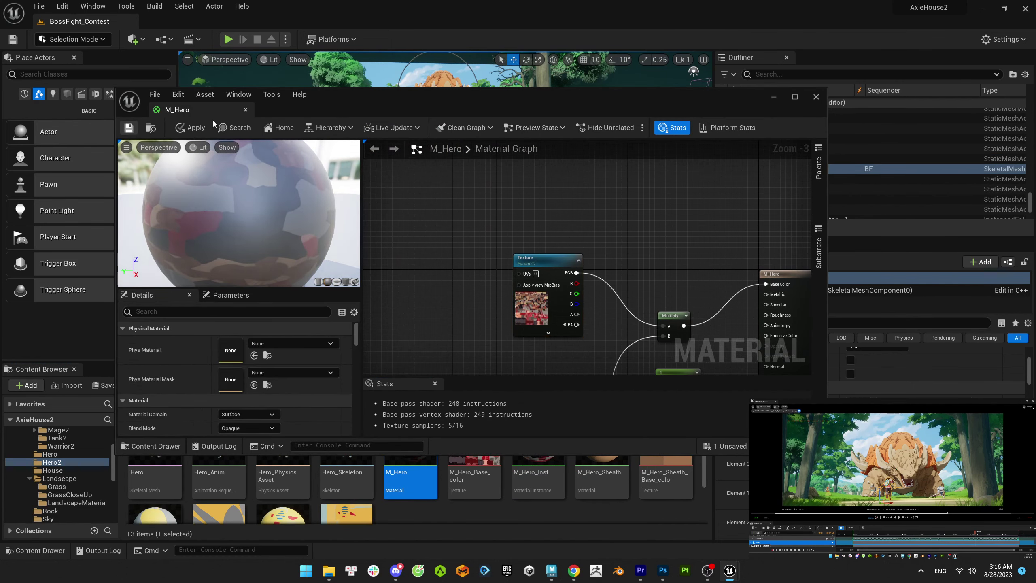
click(245, 109)
- Assign M_Warrior_Base_color to the texture parameter of M_Warrior_Inst in Warrior2
click(60, 446)
double_click(270, 450)
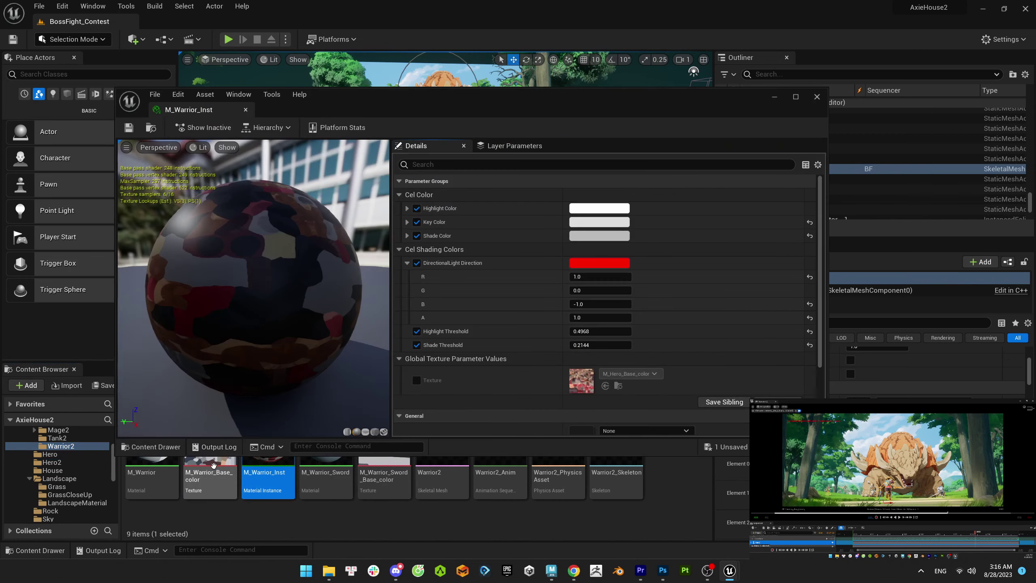
drag(209, 477, 581, 380)
- Apply M_Warrior_Inst to the warrior and copy it into Tank2 as M_Tank_Inst
click(246, 110)
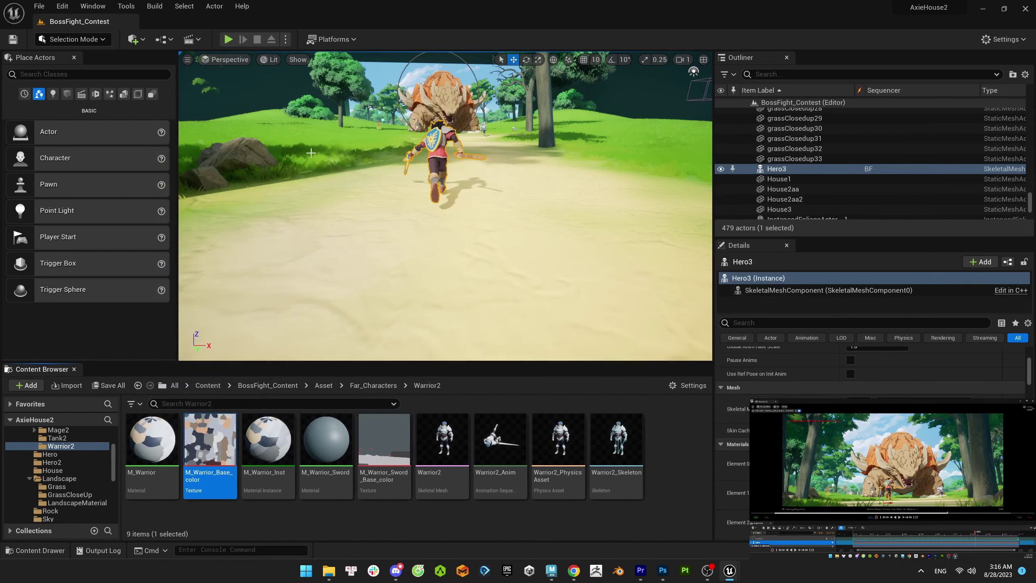
drag(268, 441, 448, 205)
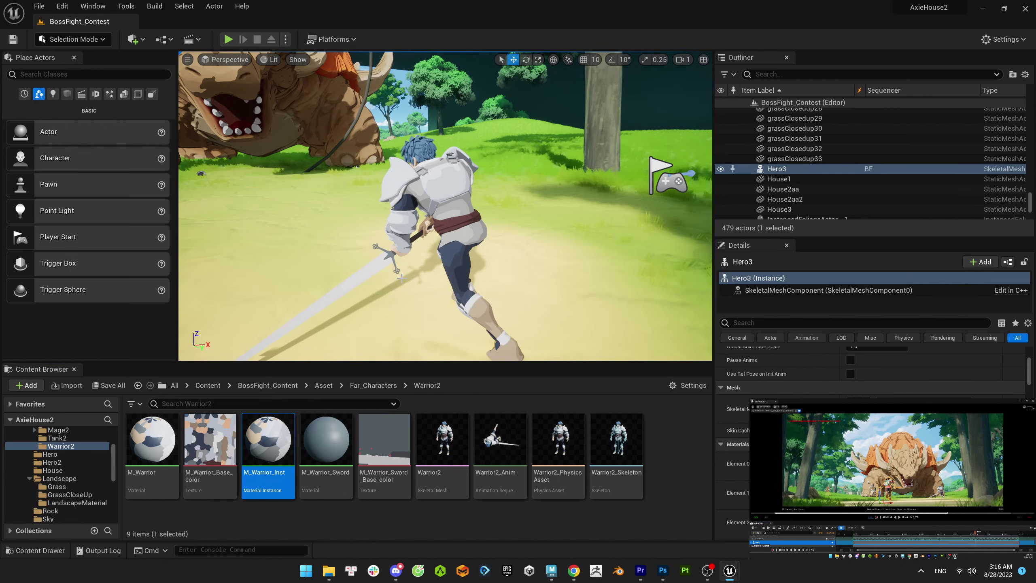
drag(268, 439, 67, 440)
click(82, 449)
click(539, 474)
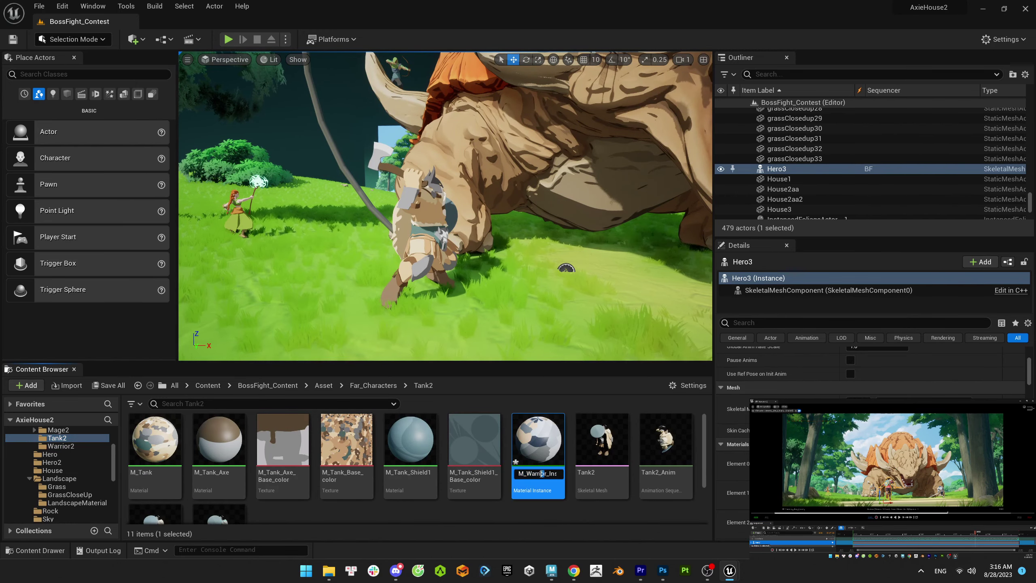
text(M_Tank_Inst)
key(Return)
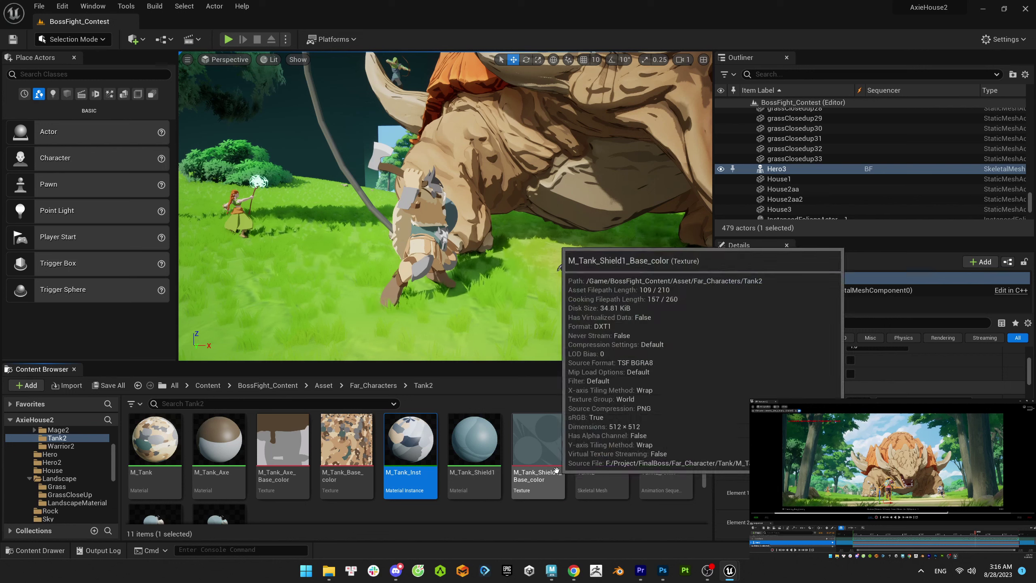
- Rename the tank texture to T_Tank_Base_color and apply M_Tank_Inst to the tank character
double_click(410, 441)
click(347, 441)
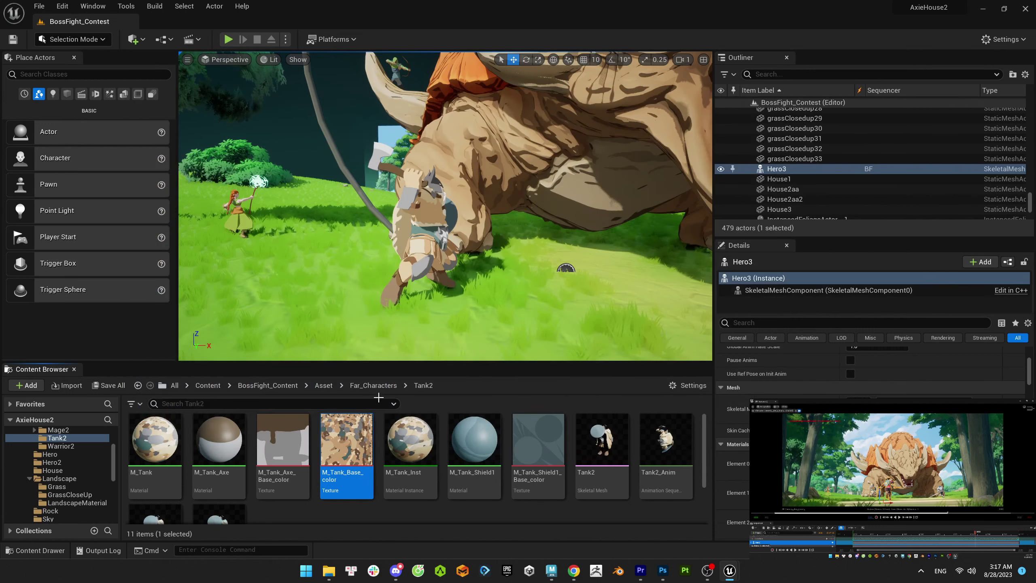
mouse_move(551, 450)
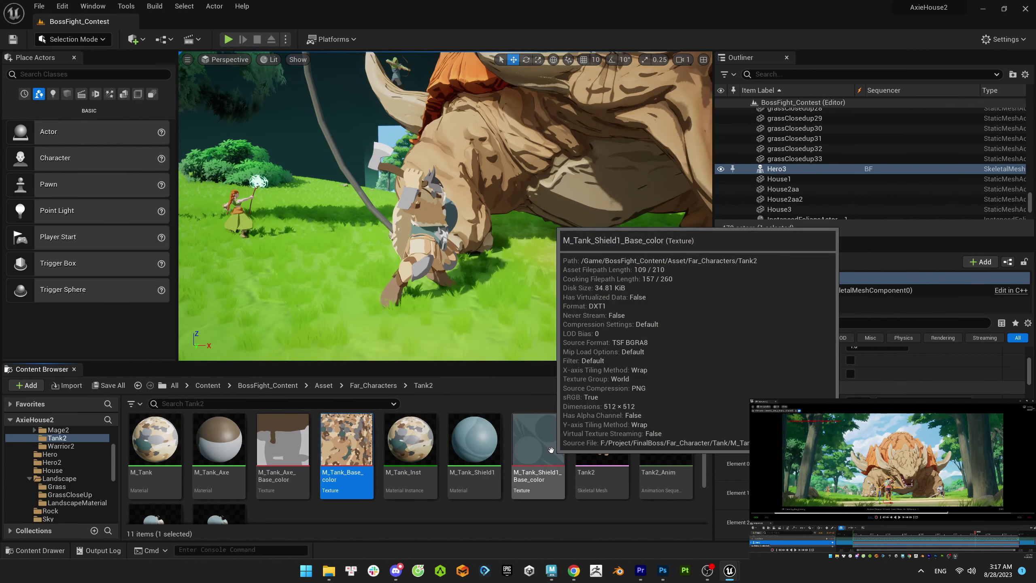
mouse_move(411, 436)
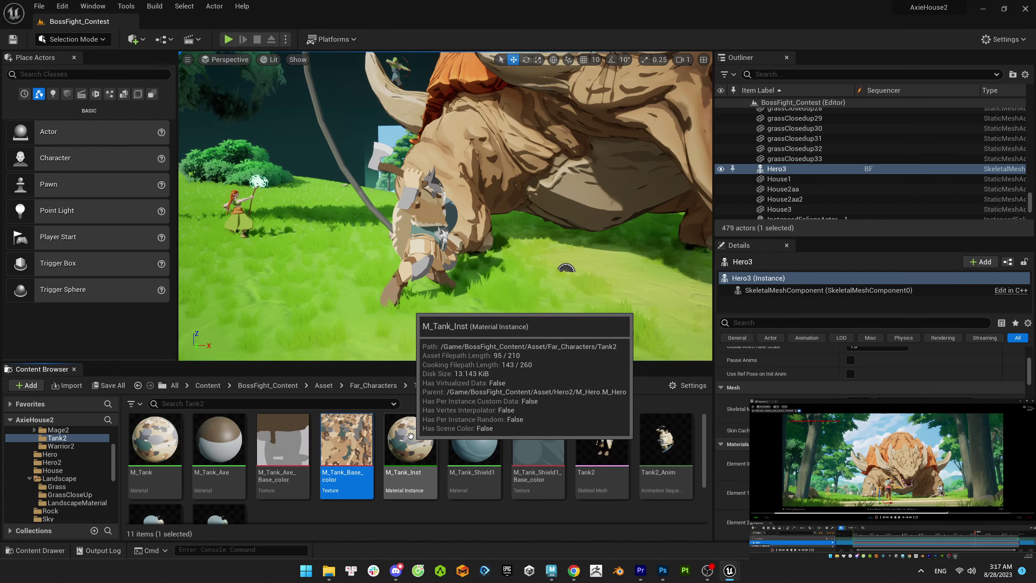
key(F2)
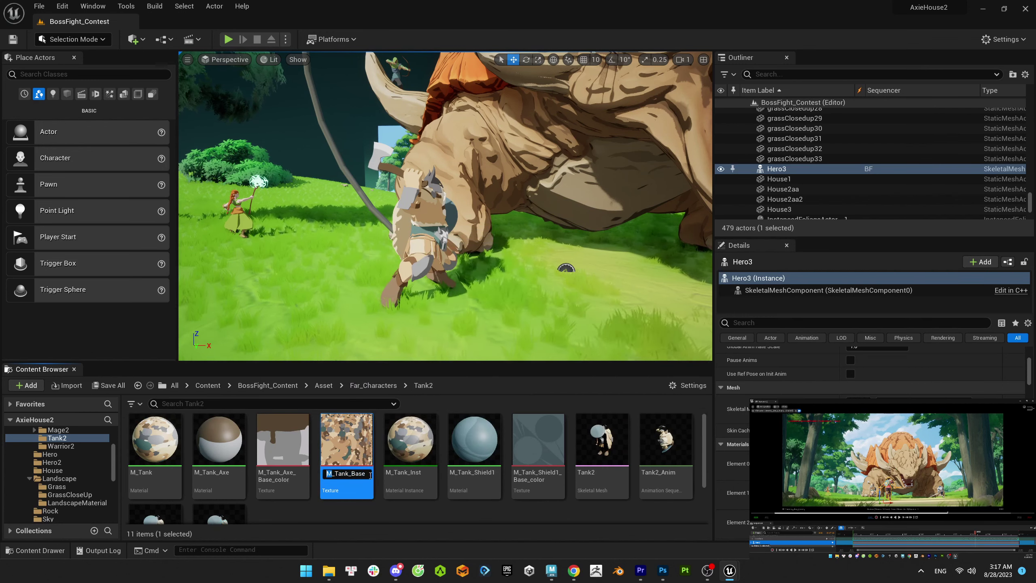
text(T)
key(Return)
drag(347, 439, 184, 212)
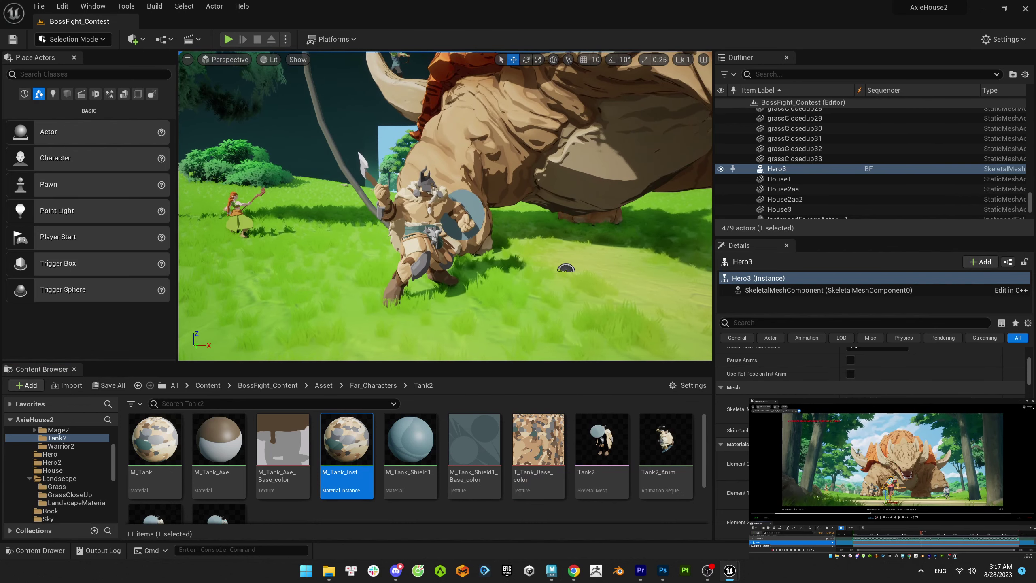
- Frame the mage and move the instance into Mage2, renamed M_Mage_Inst
click(241, 212)
key(f)
drag(347, 439, 61, 446)
click(98, 466)
click(58, 446)
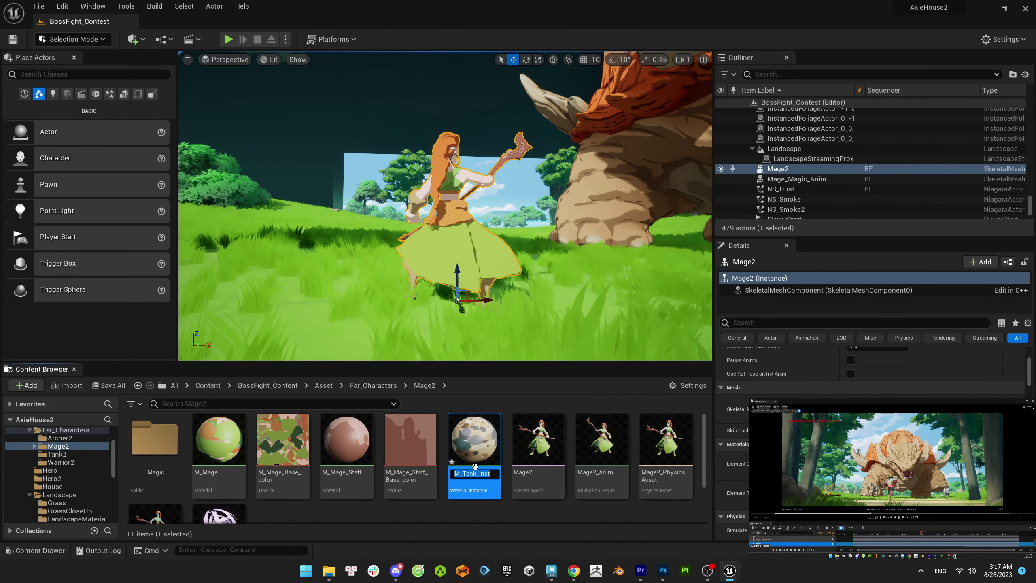
text(e)
key(Return)
- Apply M_Mage_Inst to the mage, check its shade colour unchanged, and close the editor
double_click(347, 439)
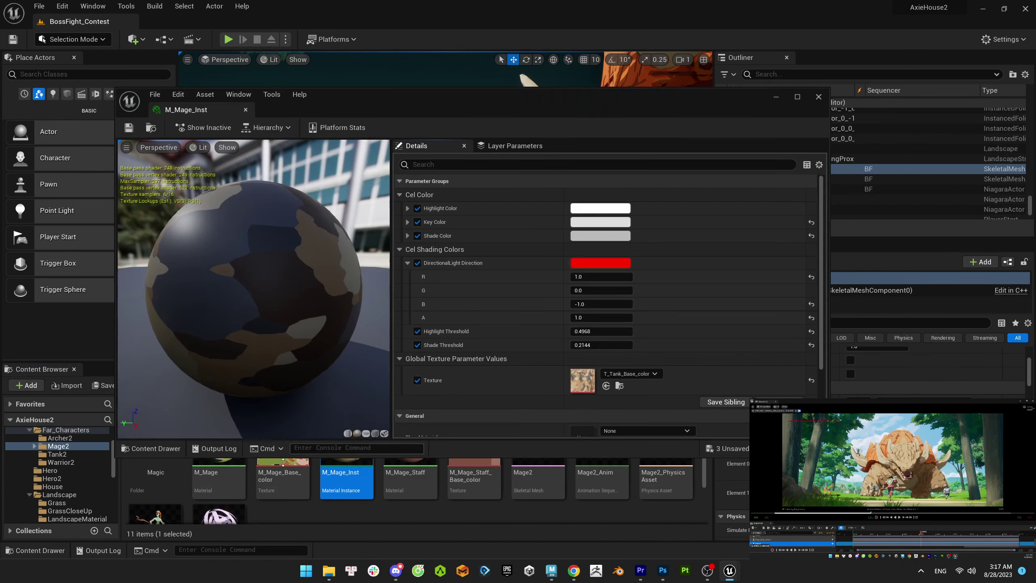
click(282, 439)
click(783, 345)
drag(346, 439, 443, 257)
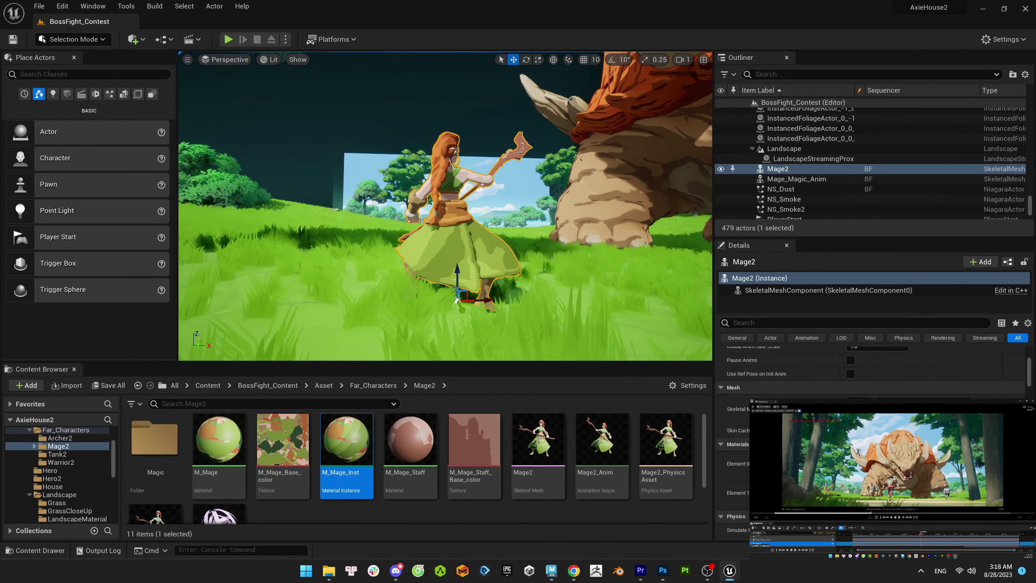
drag(517, 245, 517, 229)
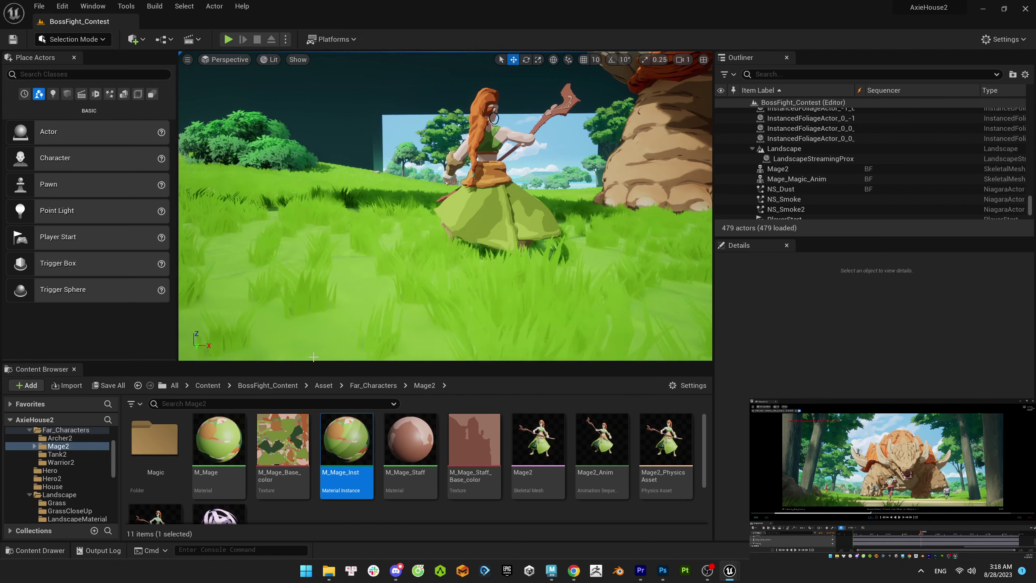
double_click(347, 438)
click(601, 236)
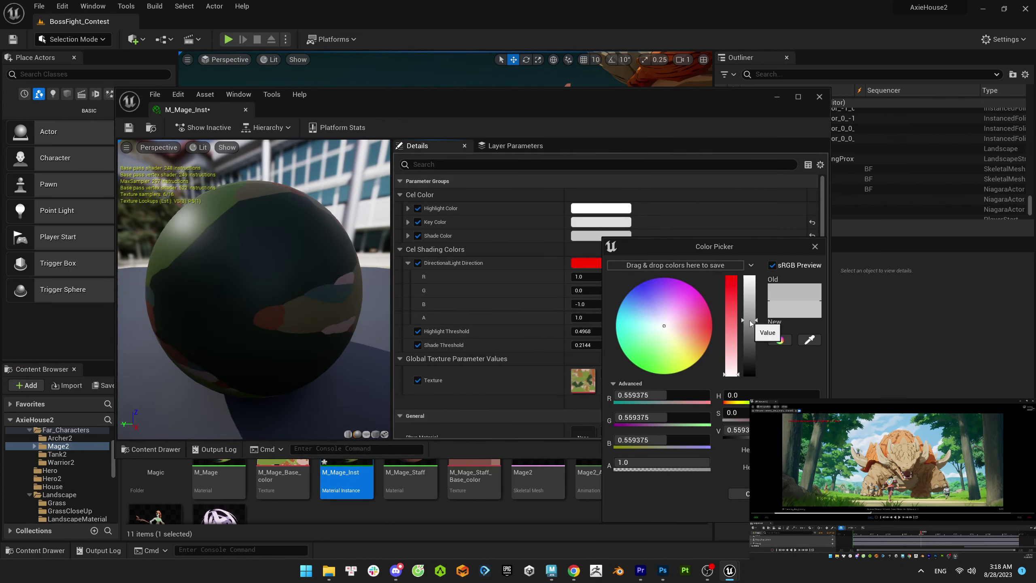
click(128, 135)
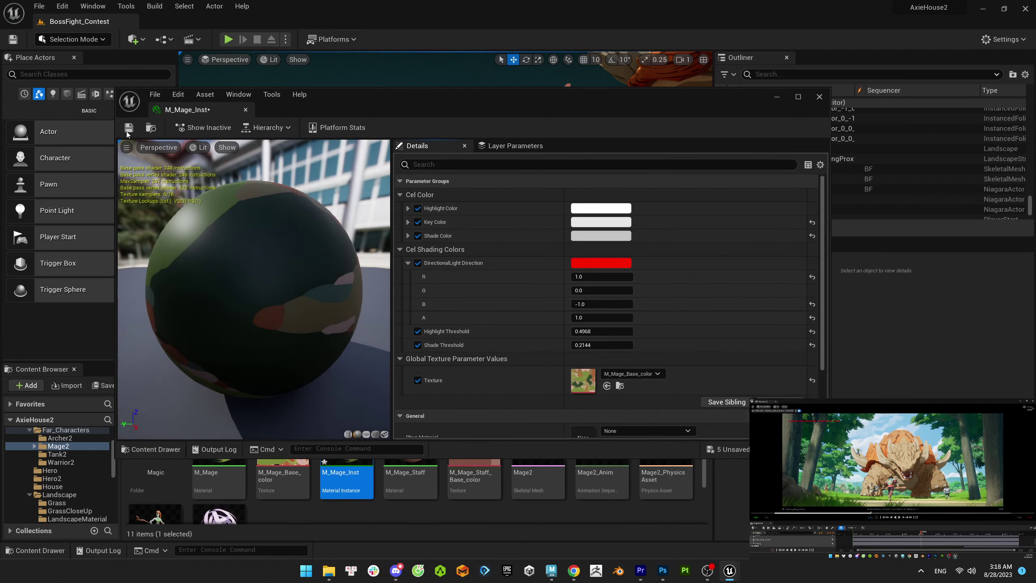
key(ctrl+w)
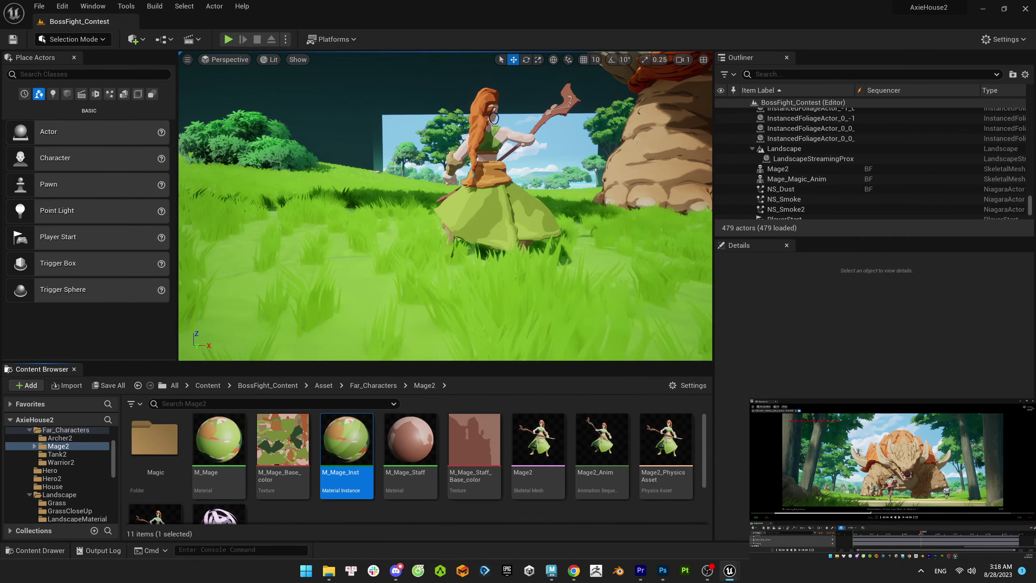
- Fly the viewport to the archer and show the Archer2 folder's assets
right_drag(395, 166, 532, 259)
click(533, 259)
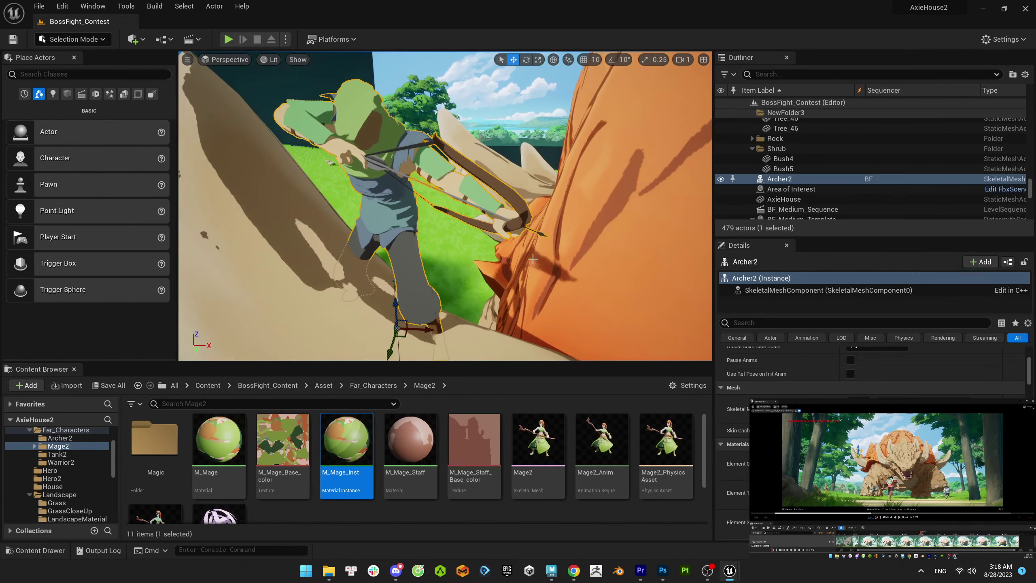
key(Escape)
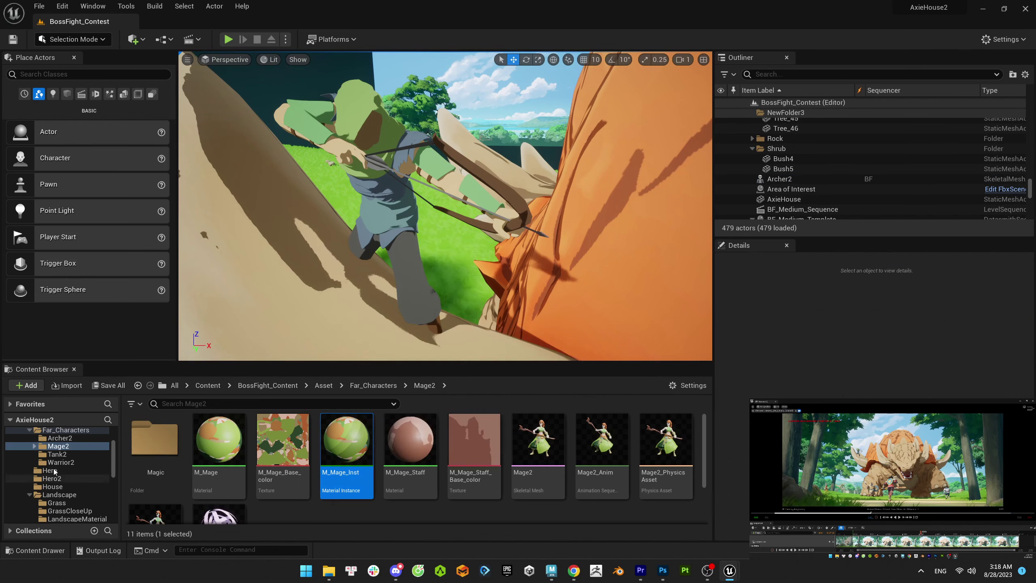
click(60, 437)
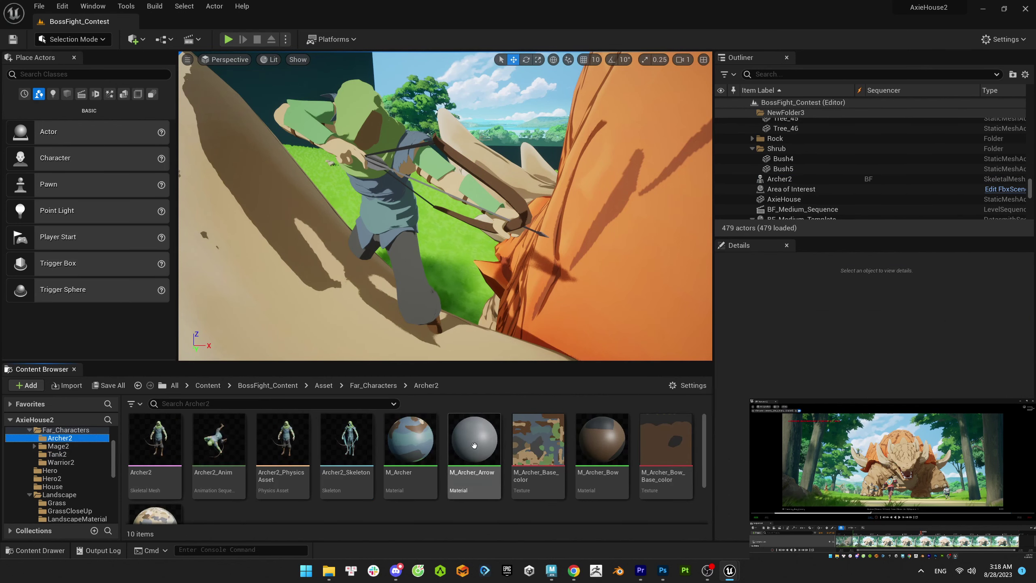
- Rename the material instance copied from the tank to M_Archer_Inst
scroll(165, 441, down, 2)
click(159, 470)
click(160, 495)
text(A_Inst)
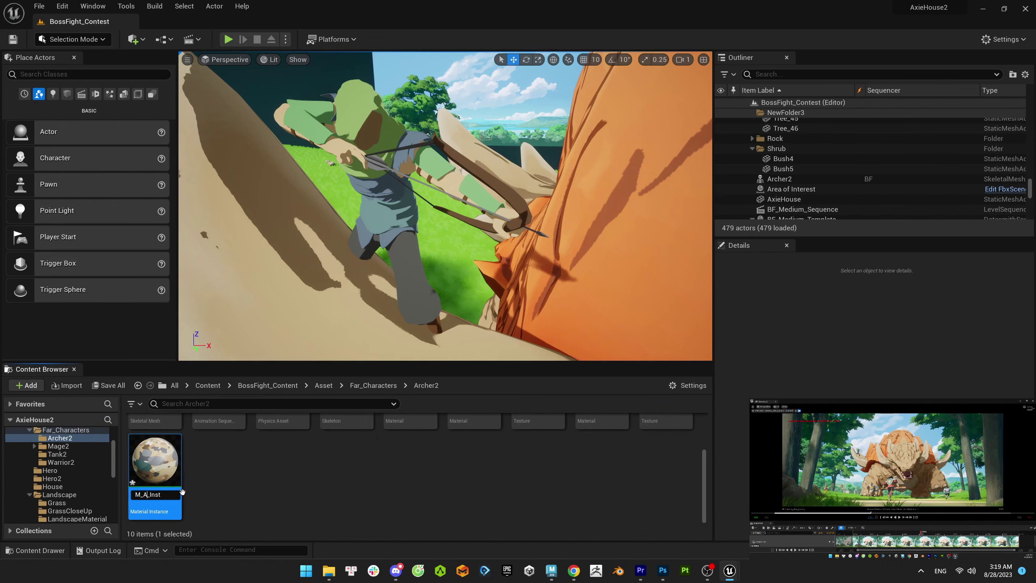
text(rcher)
key(Return)
double_click(154, 504)
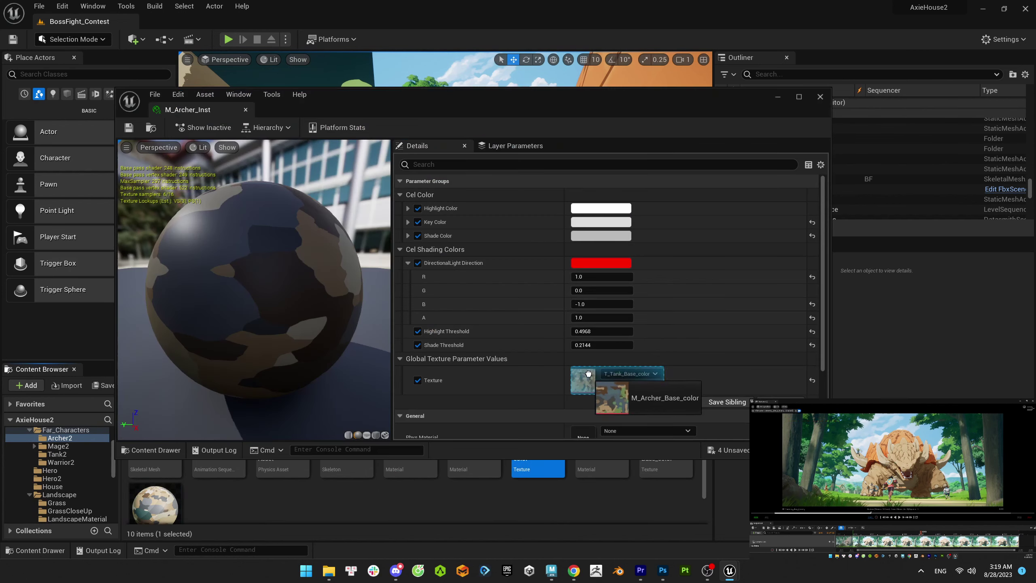
click(245, 110)
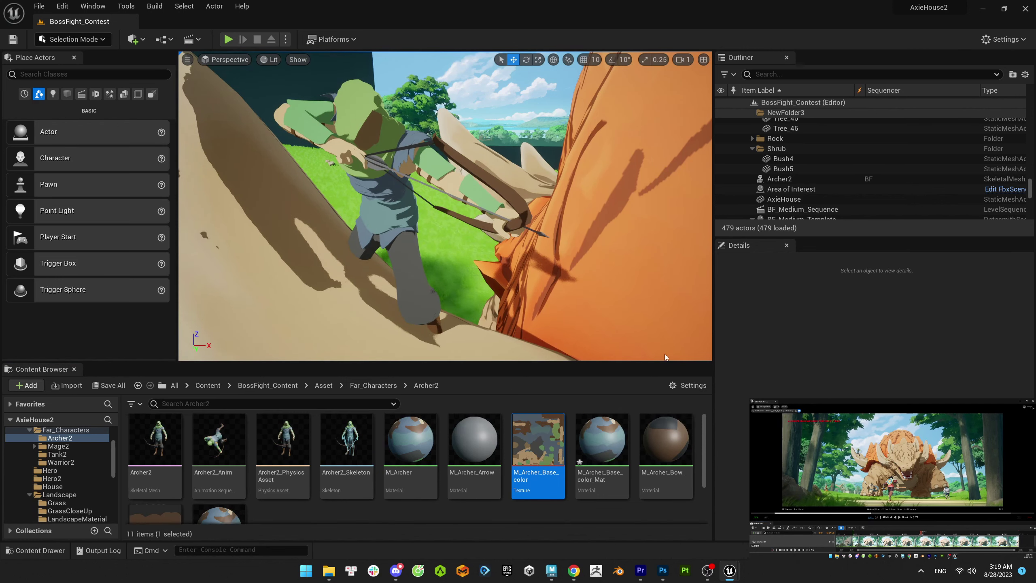
- Set M_Archer_Inst's Highlight Threshold to 0.380 and Shade Threshold to 0.001
click(412, 275)
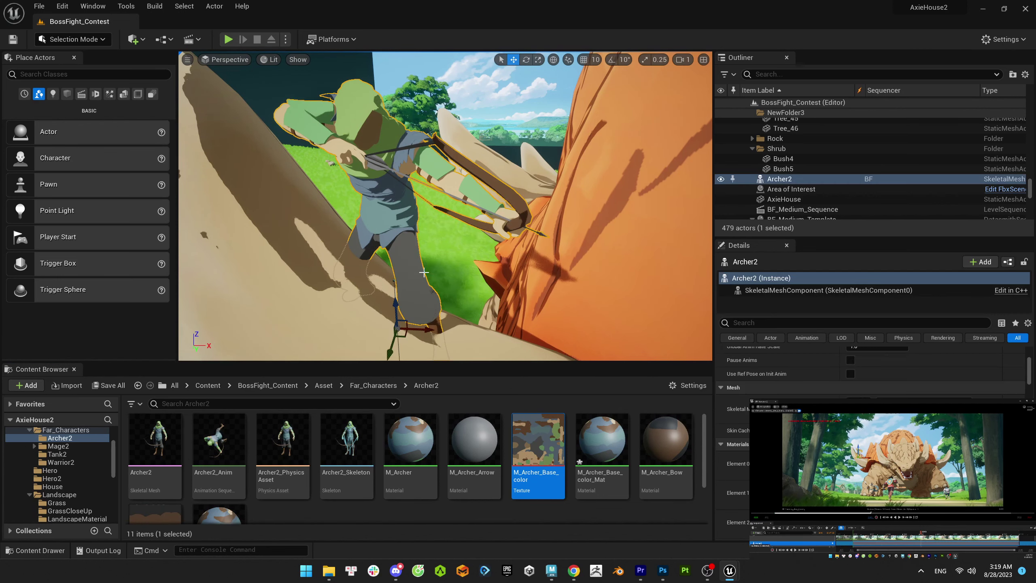
click(602, 441)
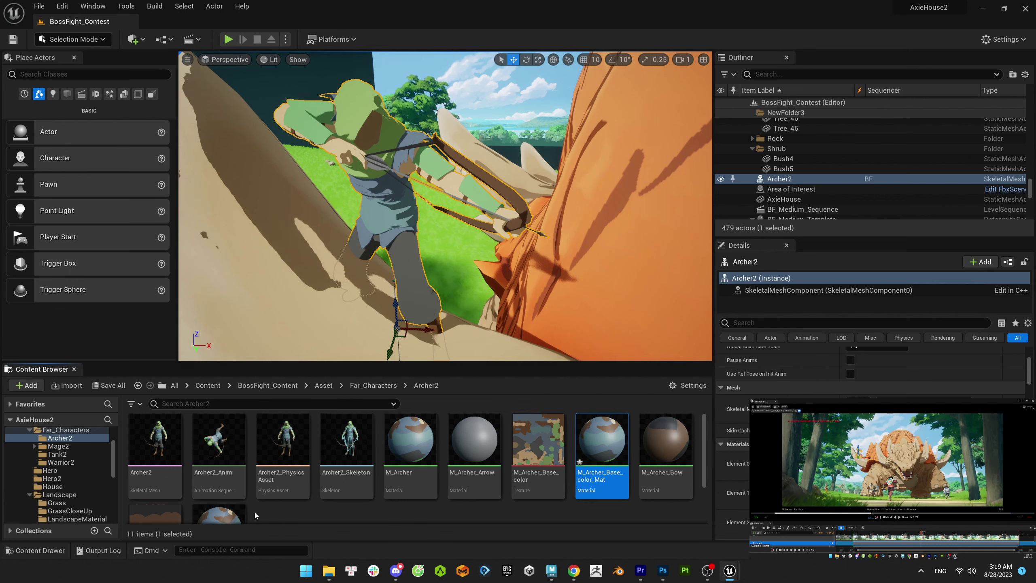
scroll(257, 501, down, 2)
scroll(258, 500, up, 2)
click(228, 494)
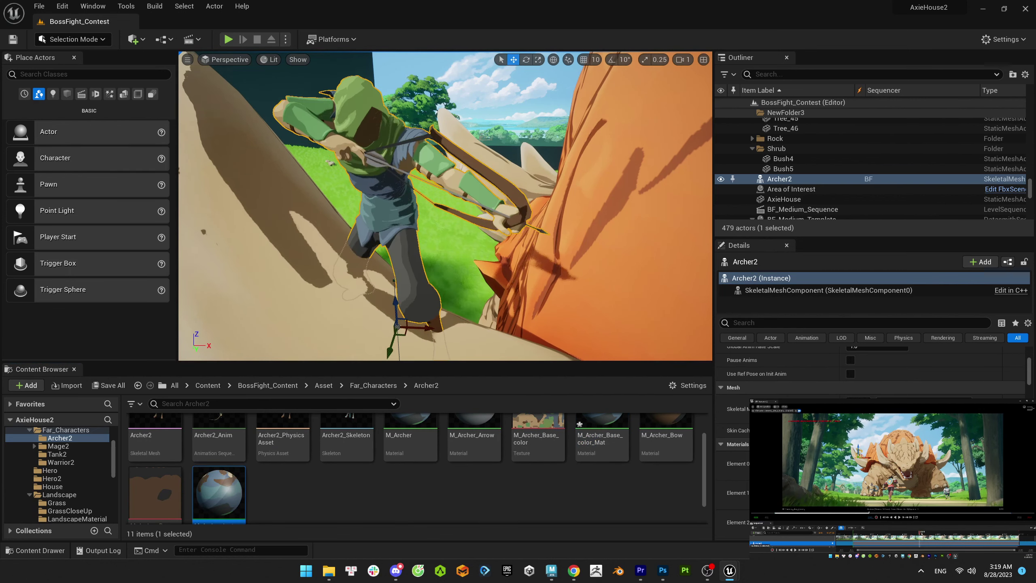
key(Escape)
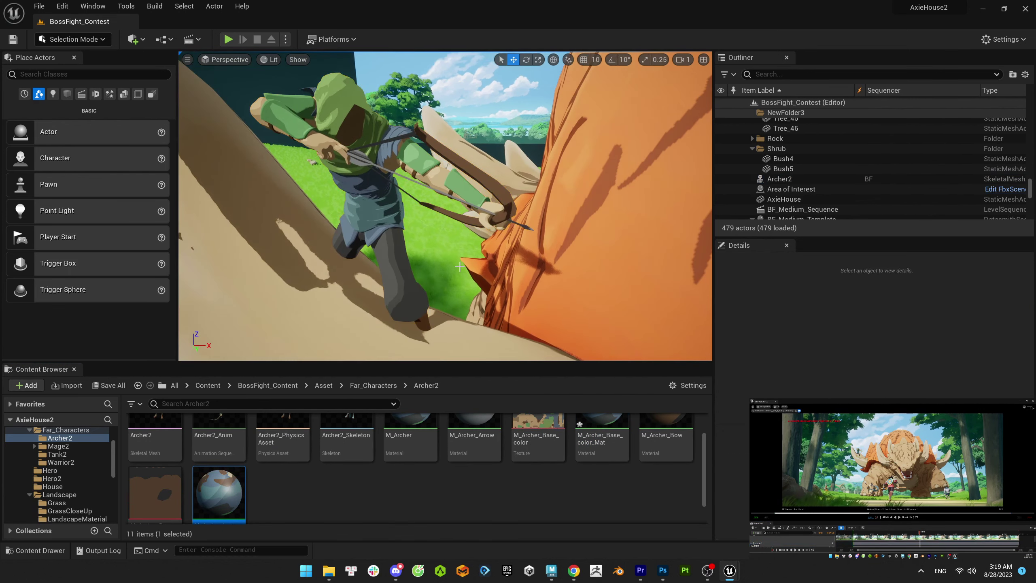
double_click(217, 492)
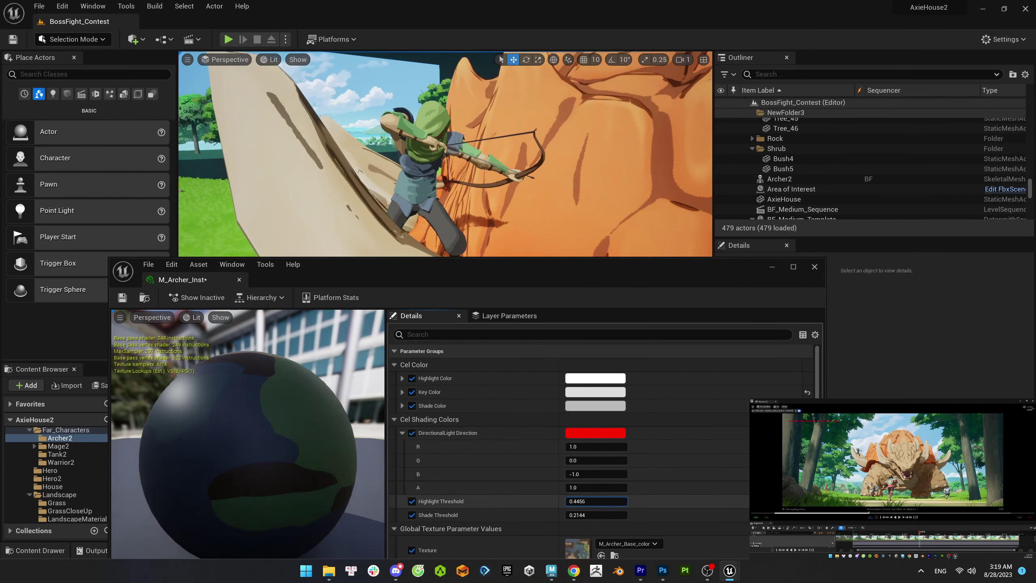
mouse_move(613, 501)
mouse_down()
mouse_move(596, 501)
mouse_move(600, 516)
mouse_move(613, 515)
mouse_move(578, 516)
mouse_move(565, 501)
mouse_move(597, 502)
mouse_up()
click(612, 516)
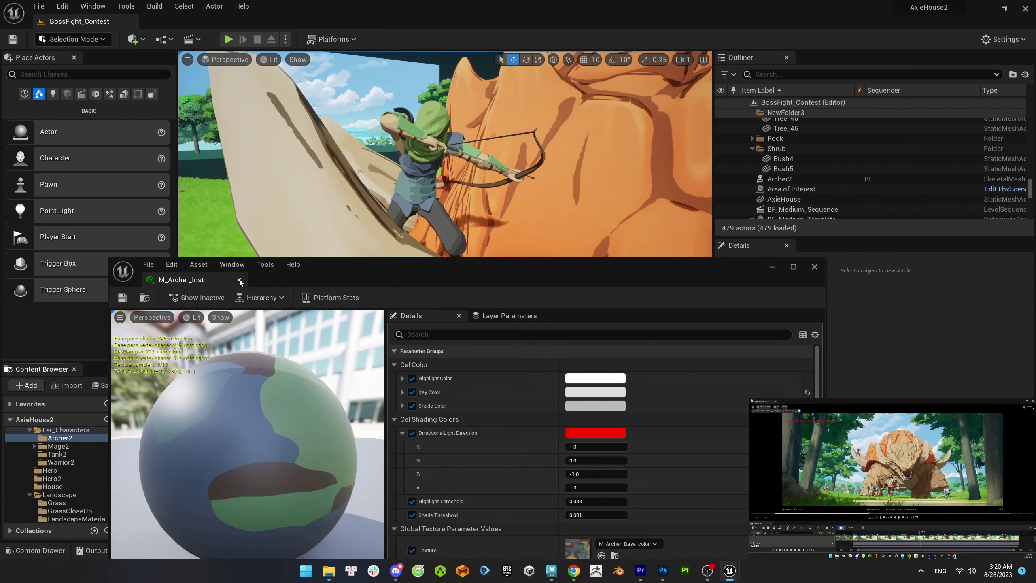
click(815, 267)
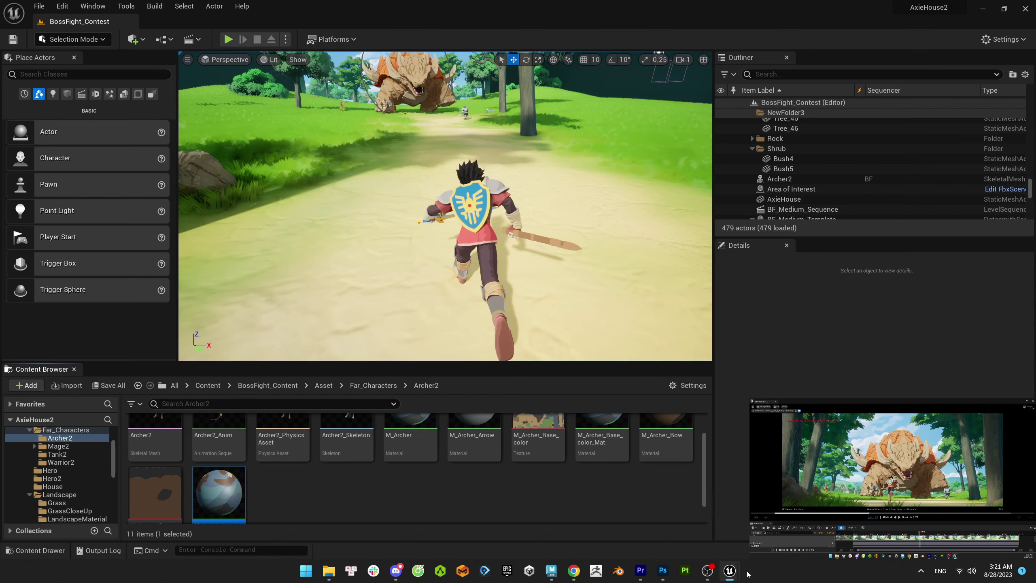
- Start a local render of the BF job, then stop it at 6 of 180 frames
mouse_move(731, 572)
click(710, 502)
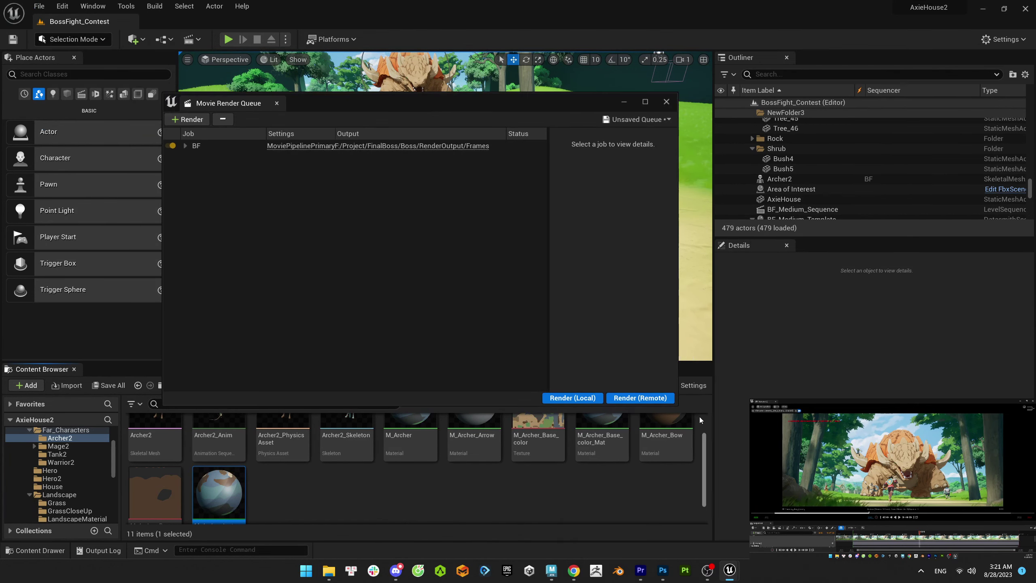
click(572, 397)
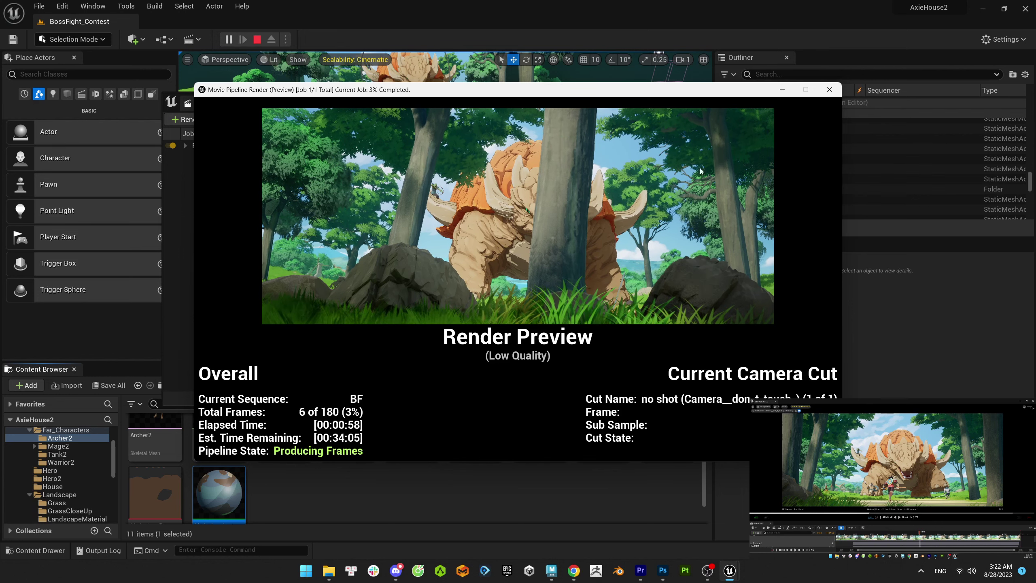
click(783, 90)
- Close Movie Render Queue and move the foliage CayPhuong_Foliage54 up and left
click(629, 104)
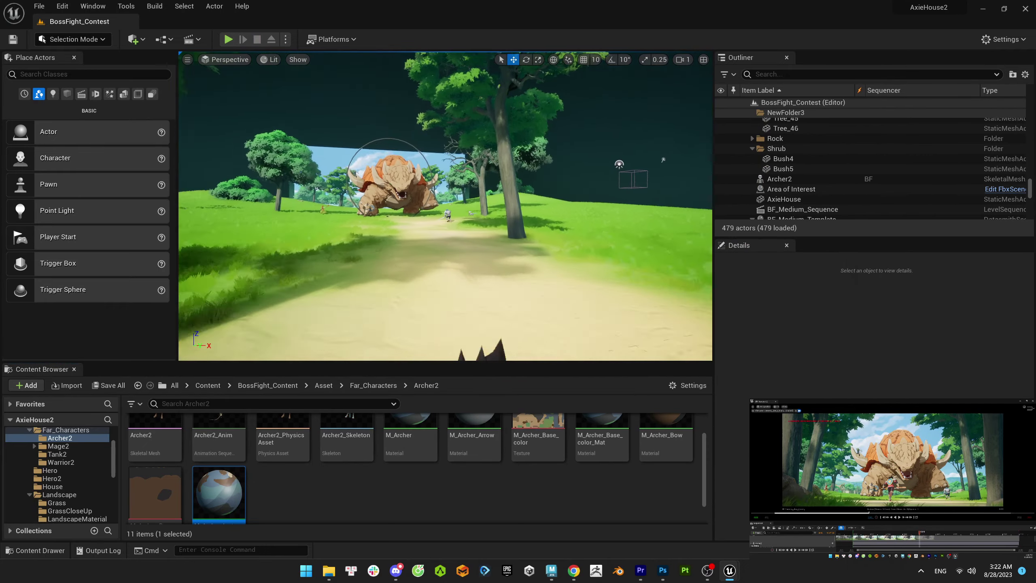
click(630, 104)
key(f)
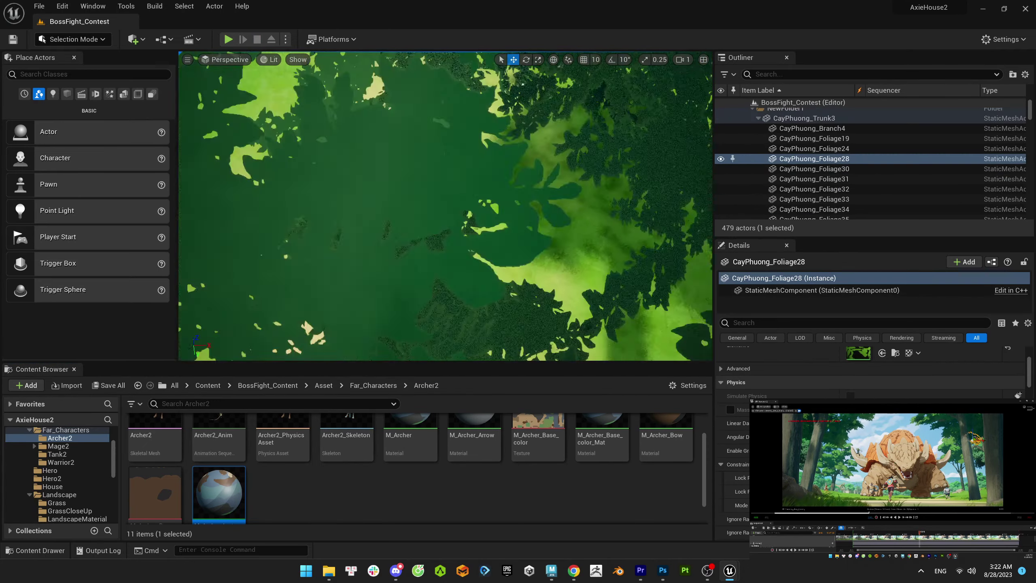
click(400, 281)
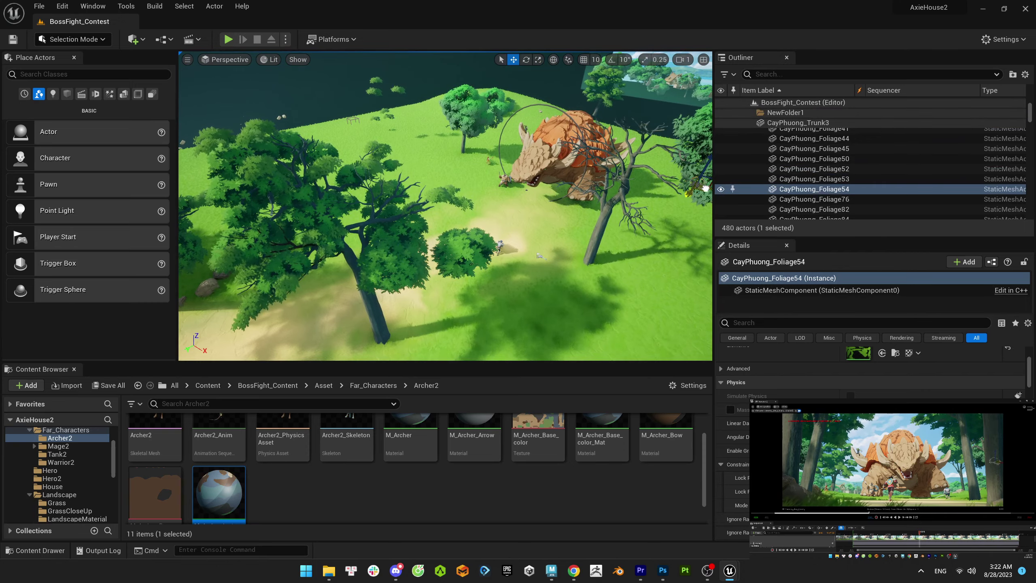
drag(705, 188, 676, 175)
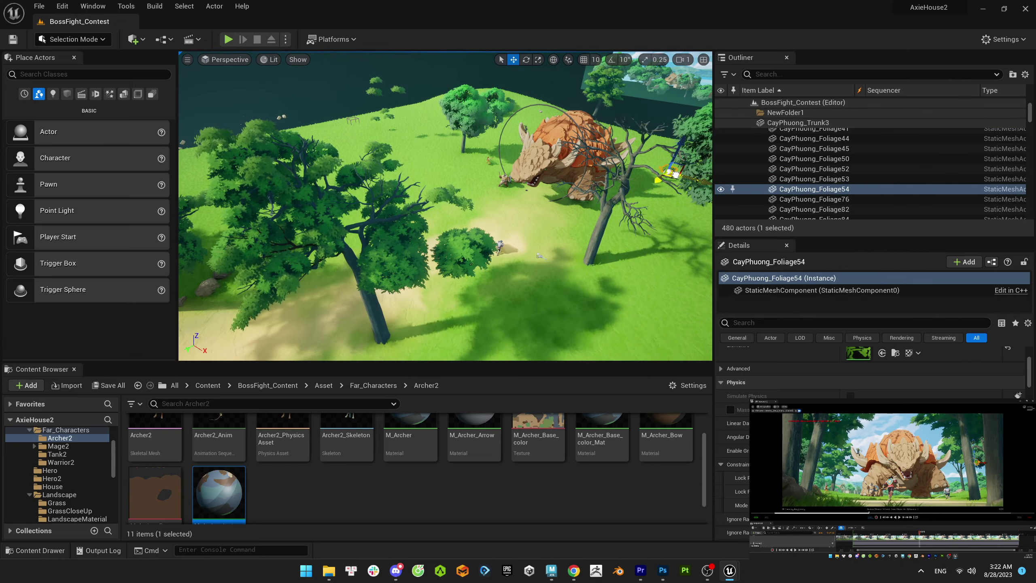
key(f)
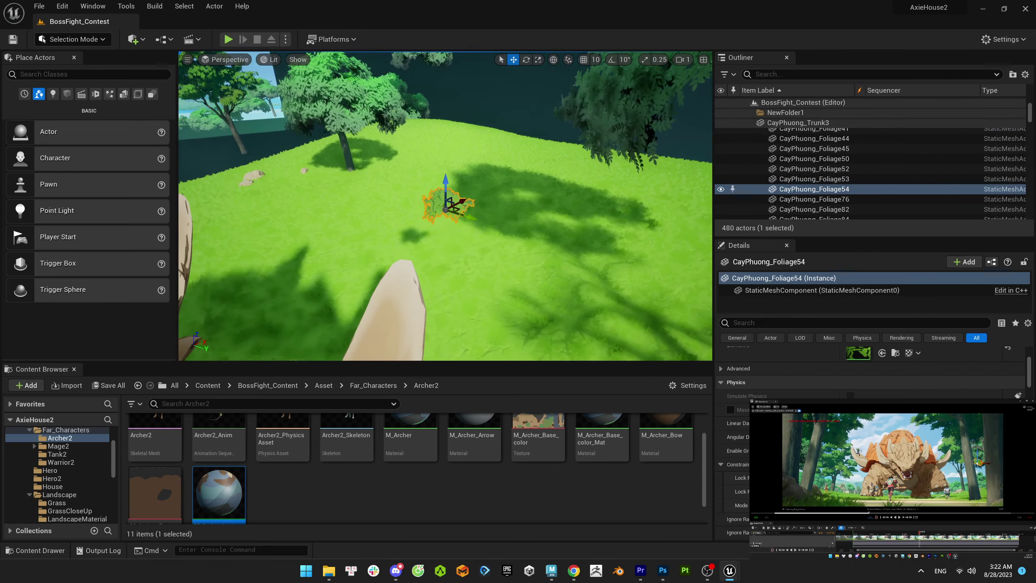
- Duplicate the bush under the canopy into CayPhuong_Foliage55, placed up and left
alt+drag(445, 206, 446, 245)
scroll(445, 206, down, 3)
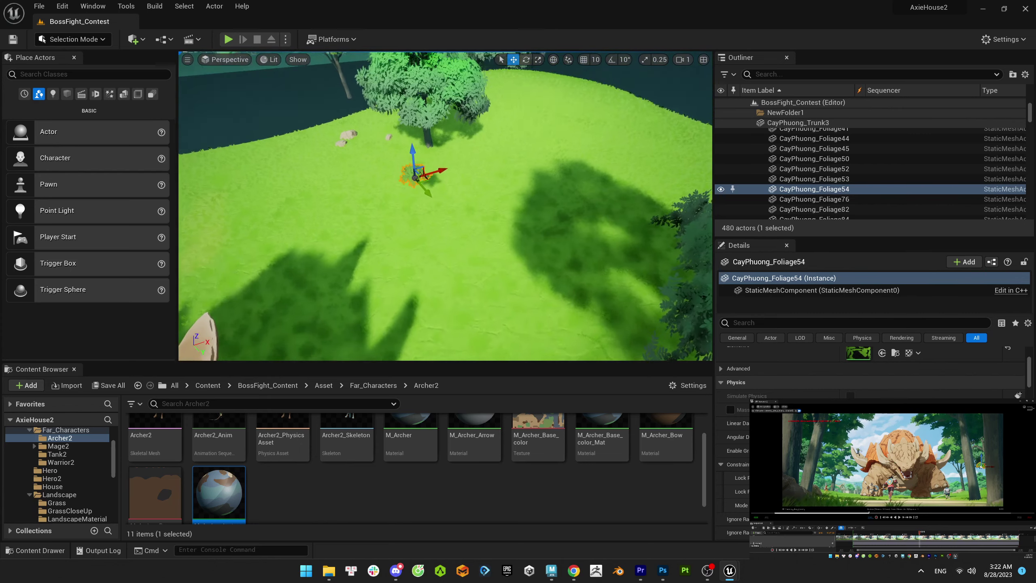
alt+drag(409, 155, 410, 166)
alt+drag(382, 131, 434, 166)
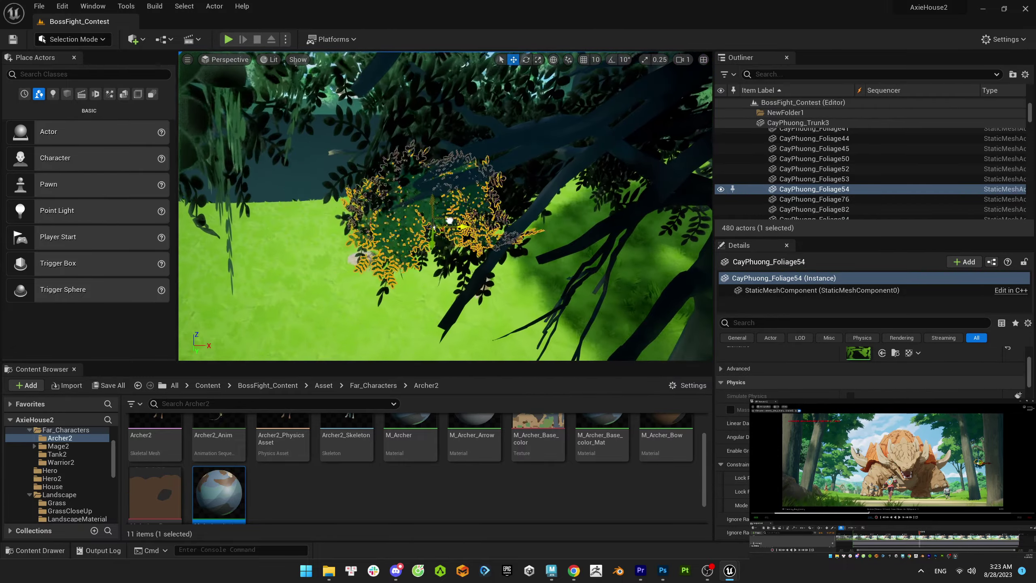
key(Escape)
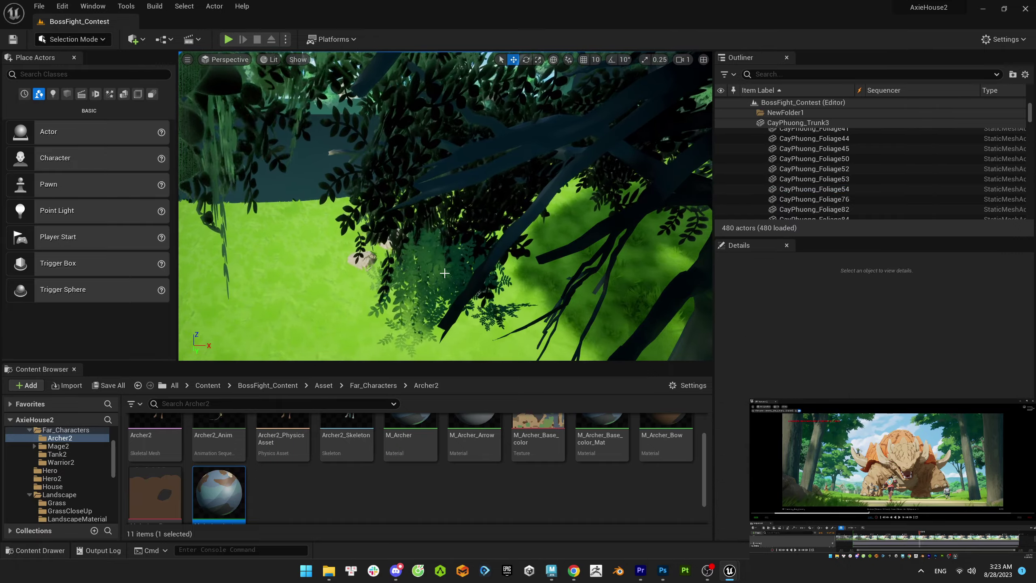
click(429, 263)
key(Escape)
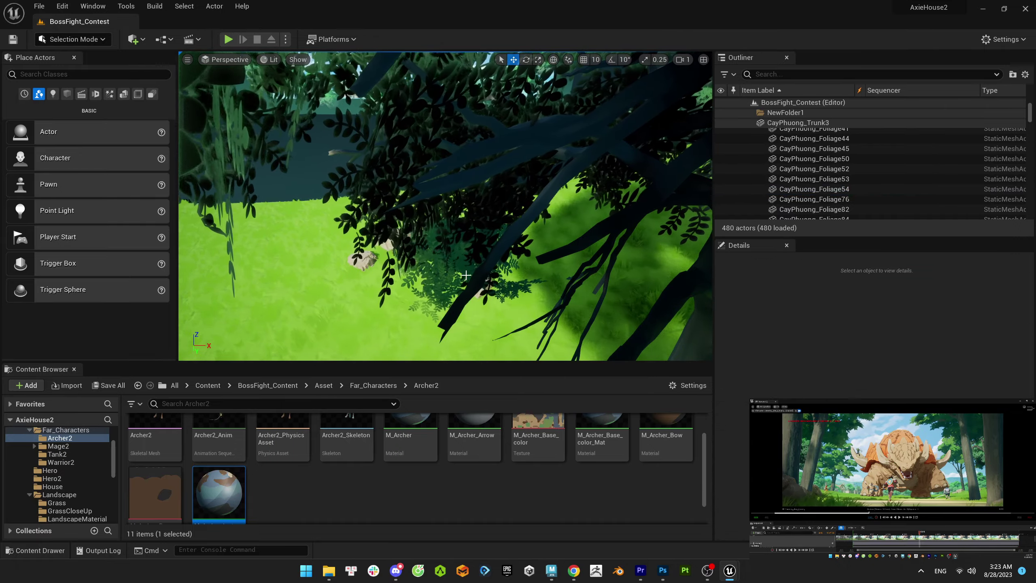
click(445, 262)
alt+drag(445, 262, 389, 153)
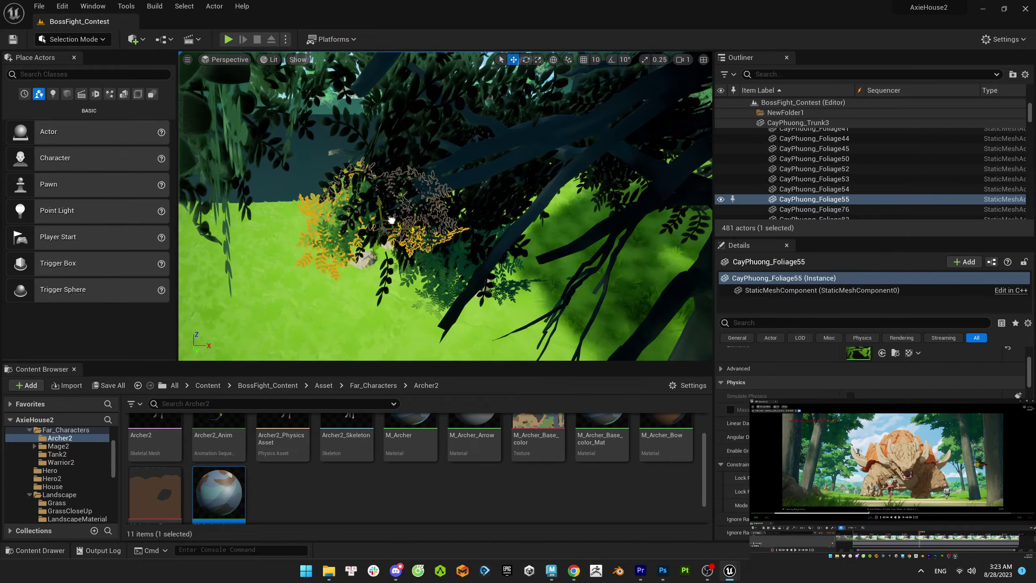
drag(392, 221, 359, 255)
click(376, 225)
key(f)
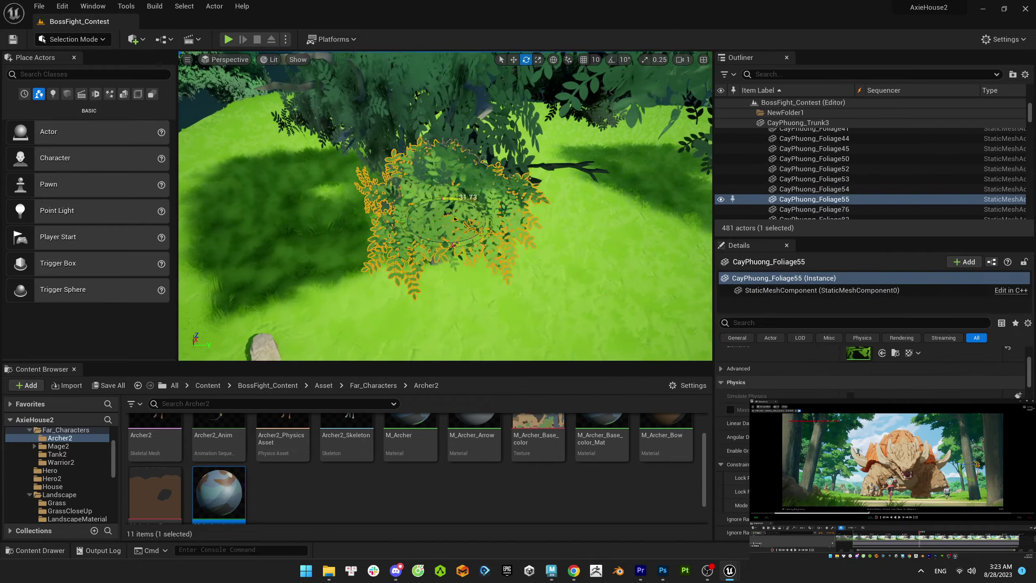
- Raise CayPhuong_Foliage55 higher on the tree and paste a copy, CayPhuong_Foliage56
drag(447, 202, 447, 133)
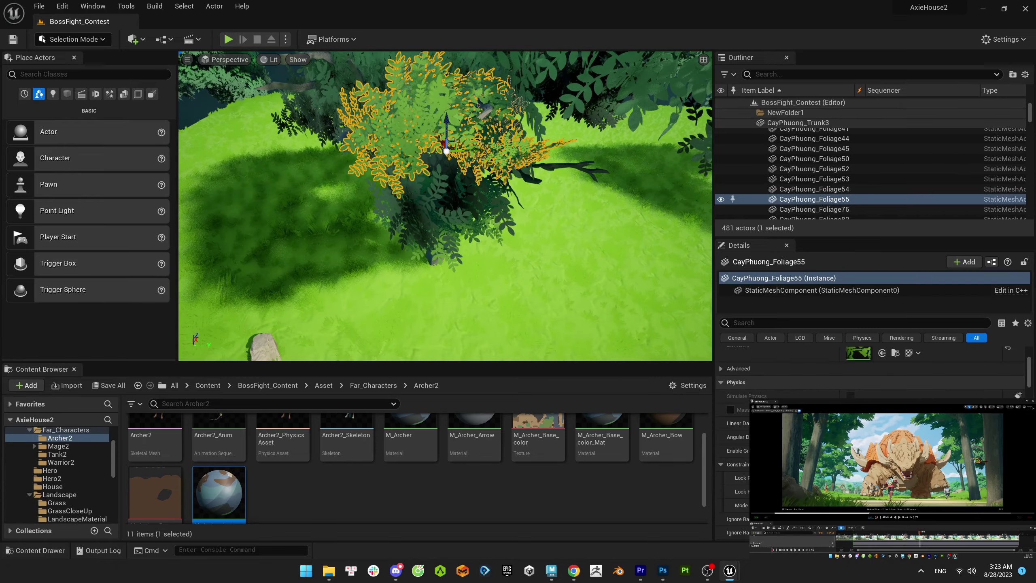
key(Escape)
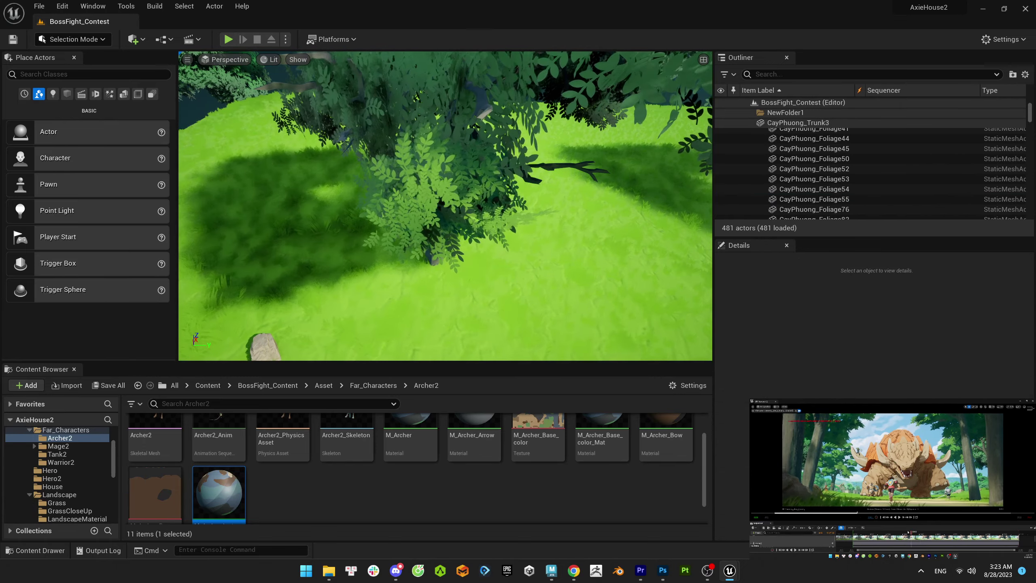
click(445, 237)
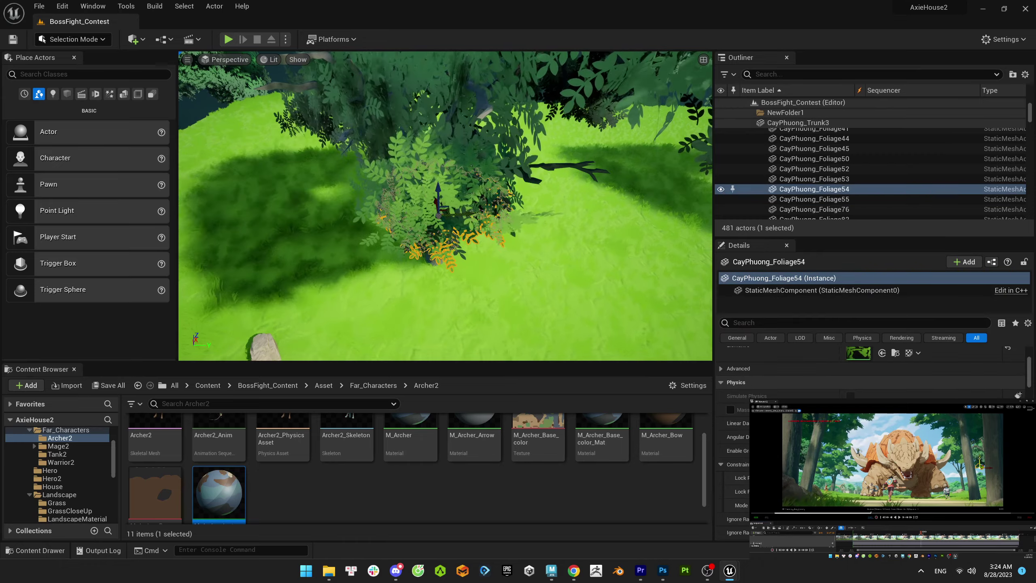
key(Escape)
click(445, 237)
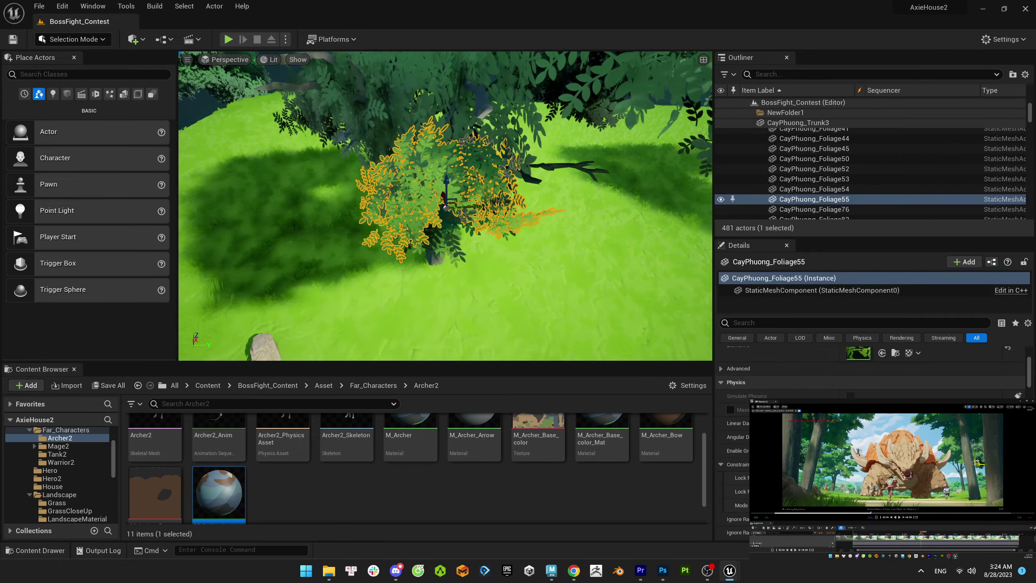
key(Escape)
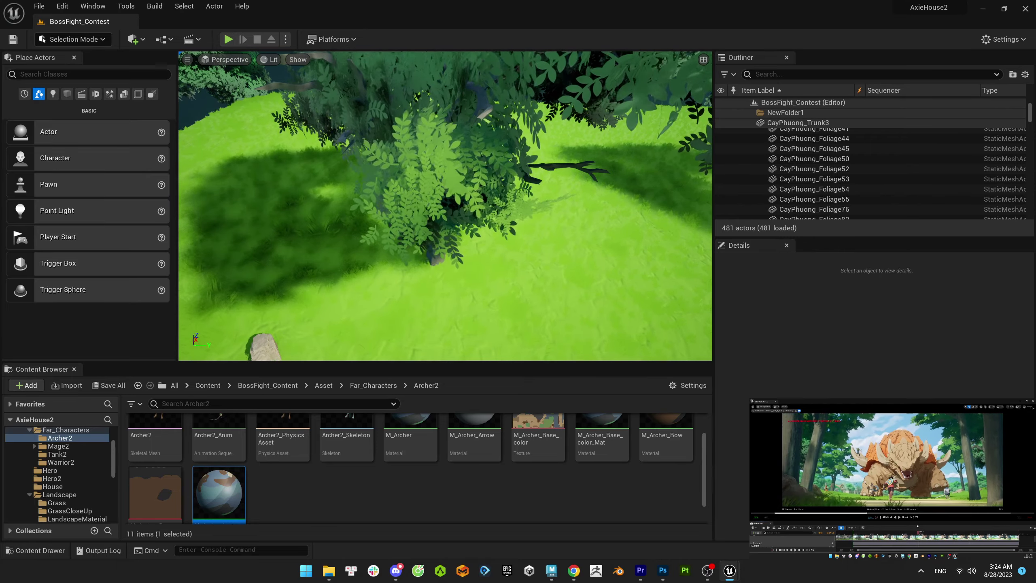
key(ctrl+v)
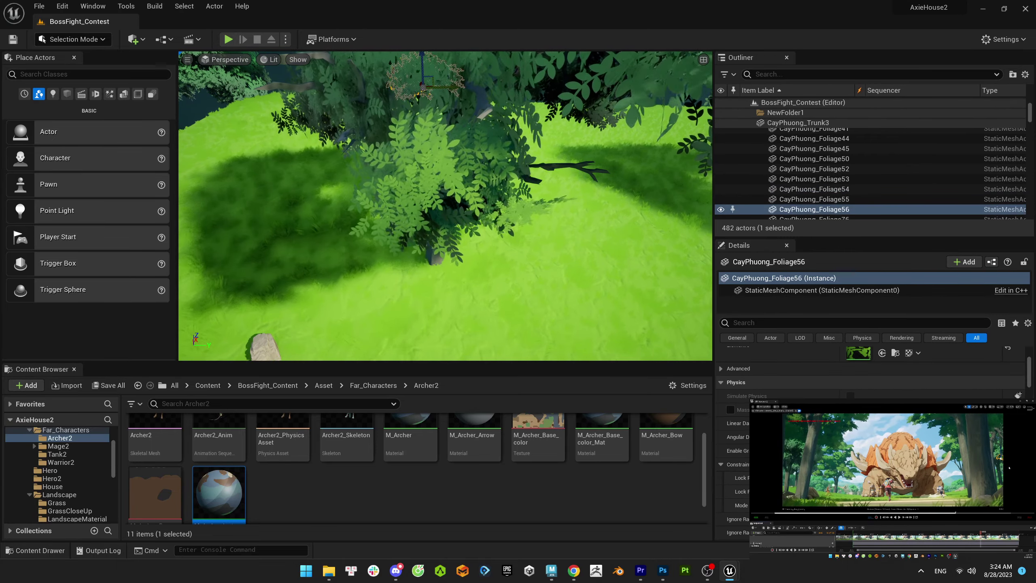
key(Escape)
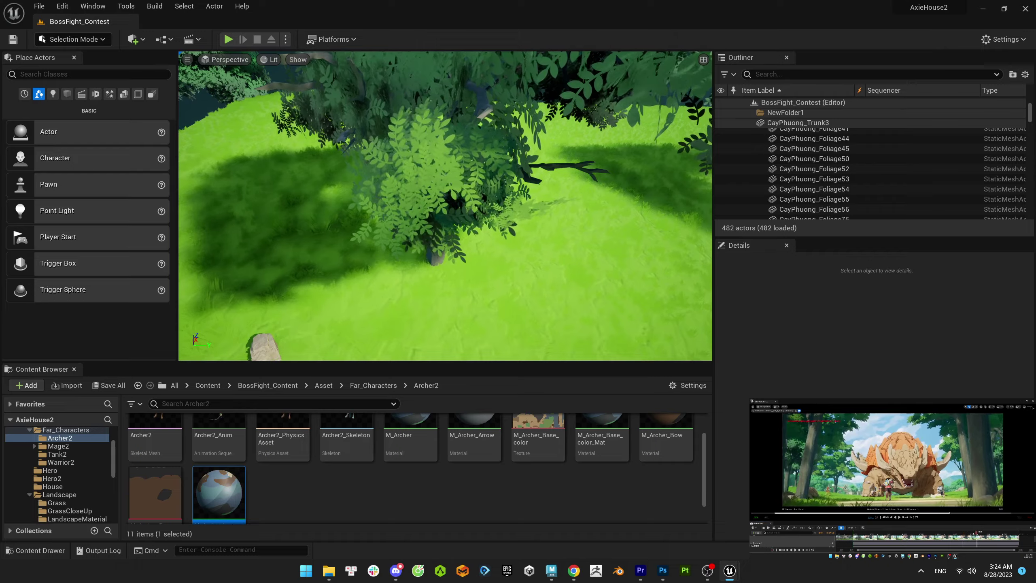
right_drag(444, 204, 425, 261)
click(408, 176)
- Undo the stray bush move and duplicate the bush into CayPhuong_Foliage57
drag(492, 262, 554, 113)
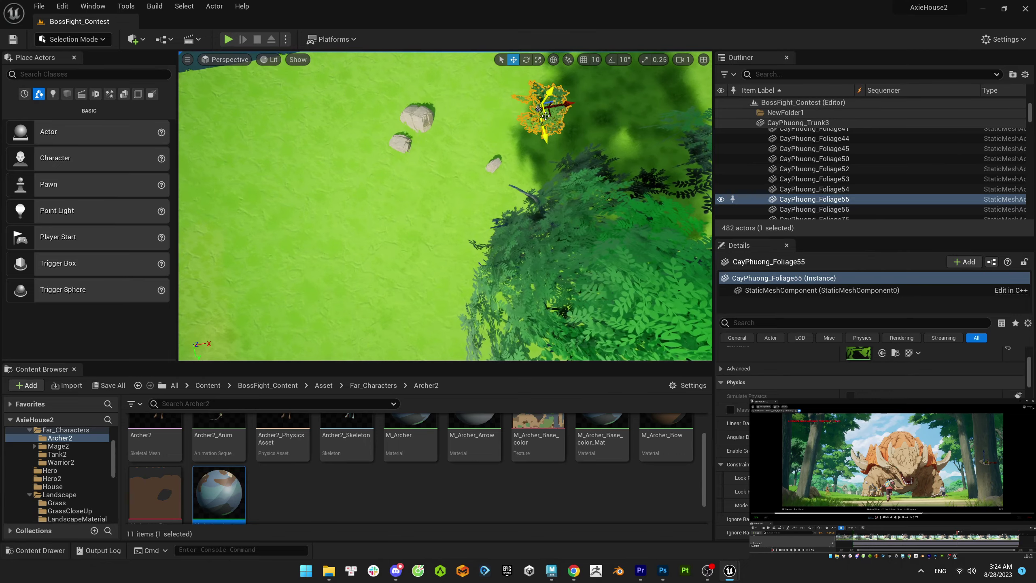
key(ctrl+z)
right_drag(533, 140, 493, 202)
click(452, 168)
key(ctrl+z)
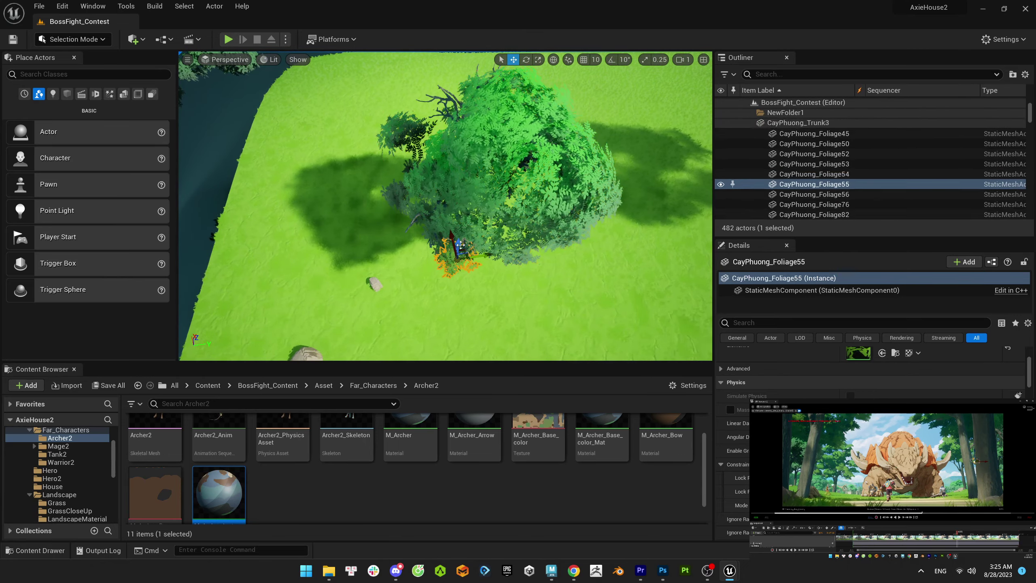
key(ctrl+d)
key(r)
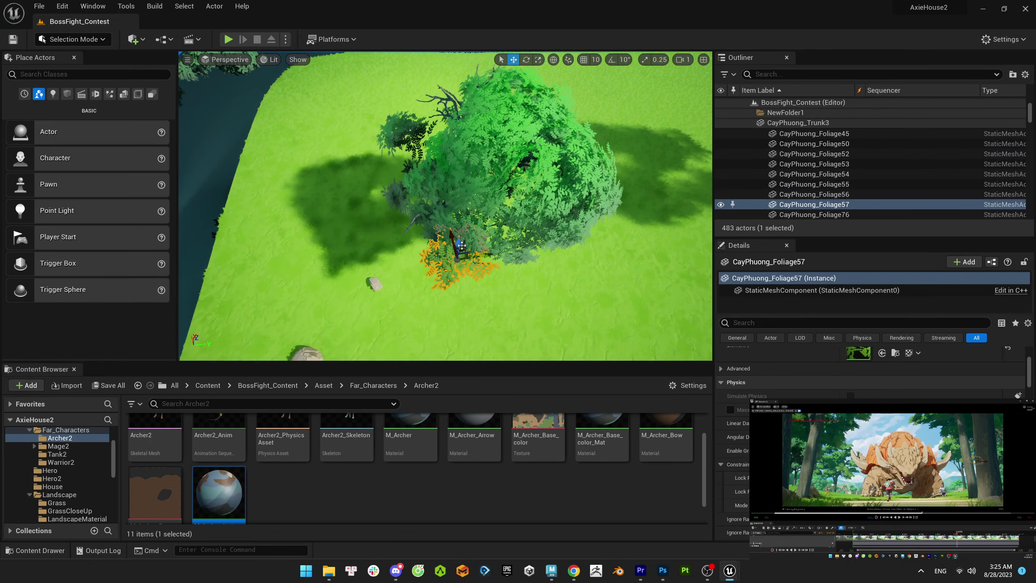
- Focus on the new copy, search its Details for 'hidden', then clear and deselect
right_drag(458, 211, 452, 312)
key(f)
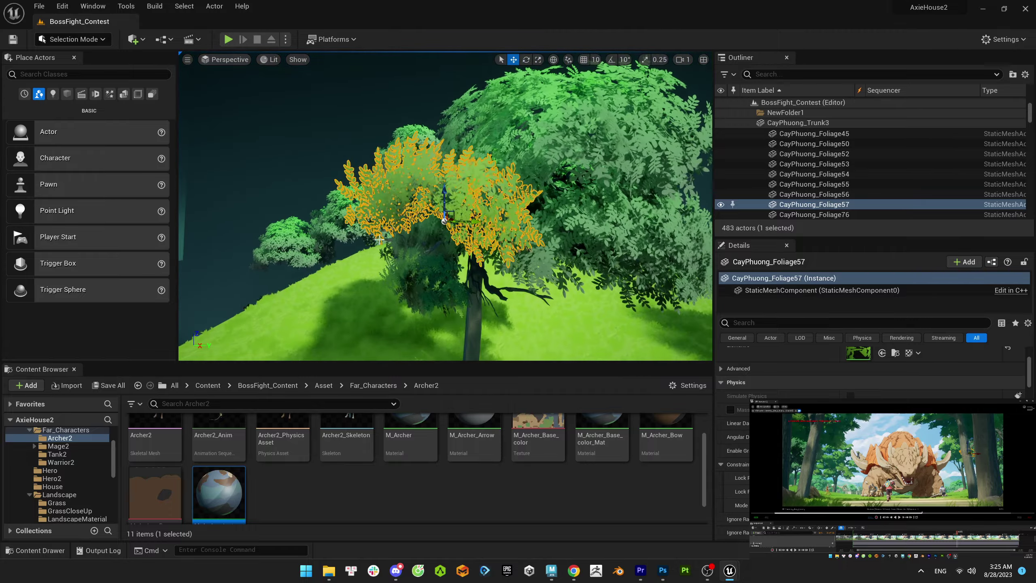
click(816, 323)
text(hidden)
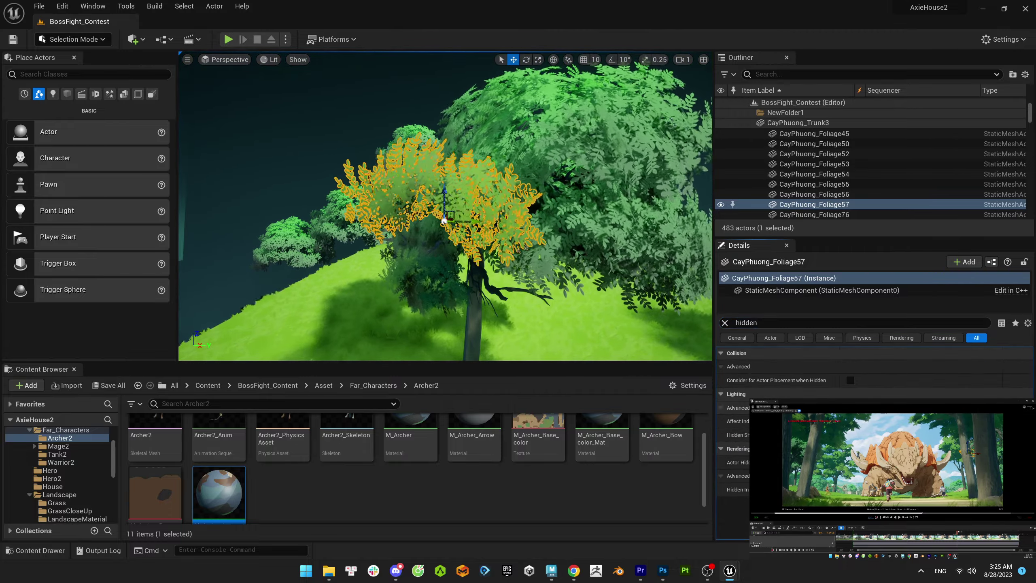
key(ctrl+a)
key(BackSpace)
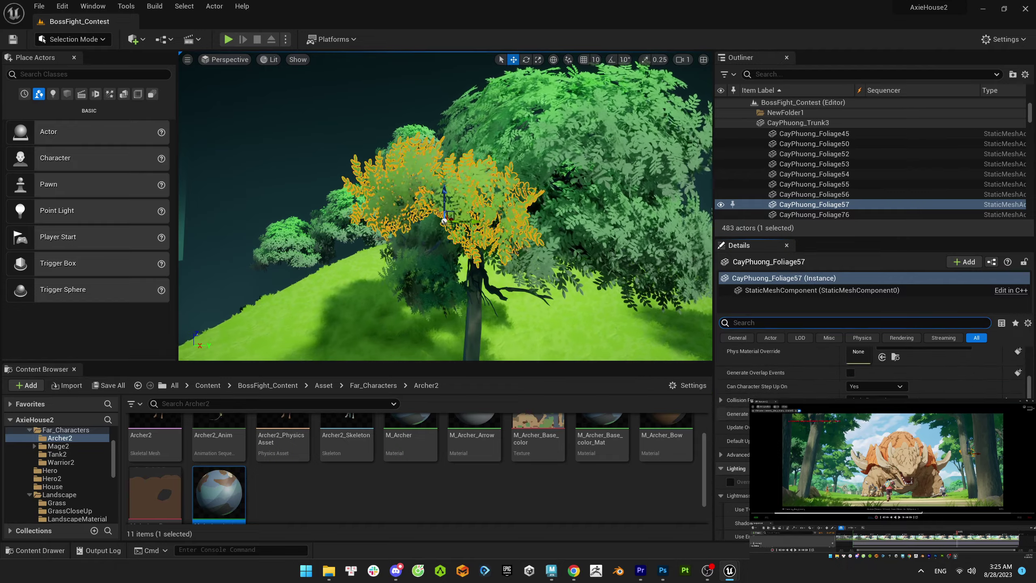
scroll(858, 408, down, 5)
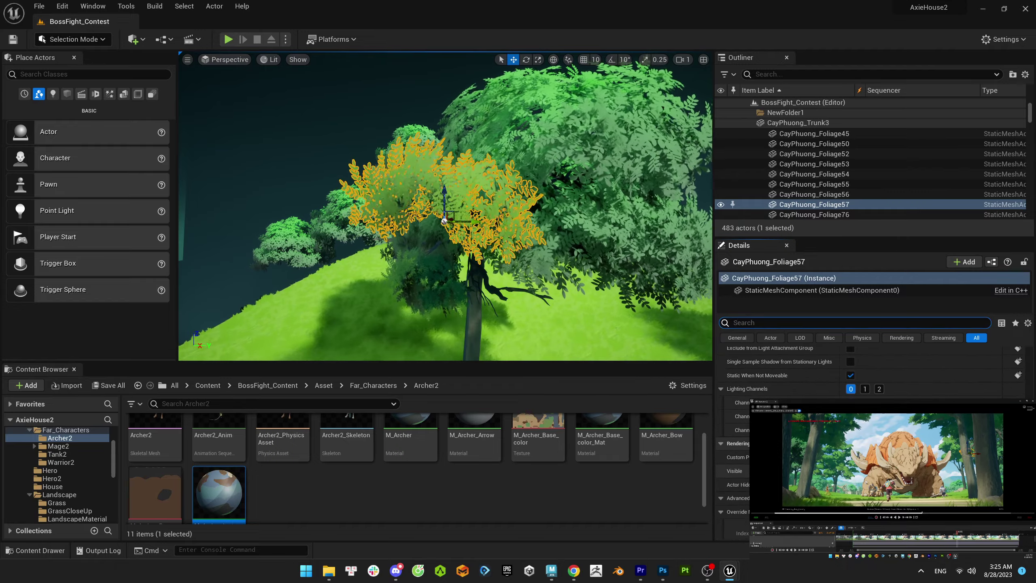
key(Escape)
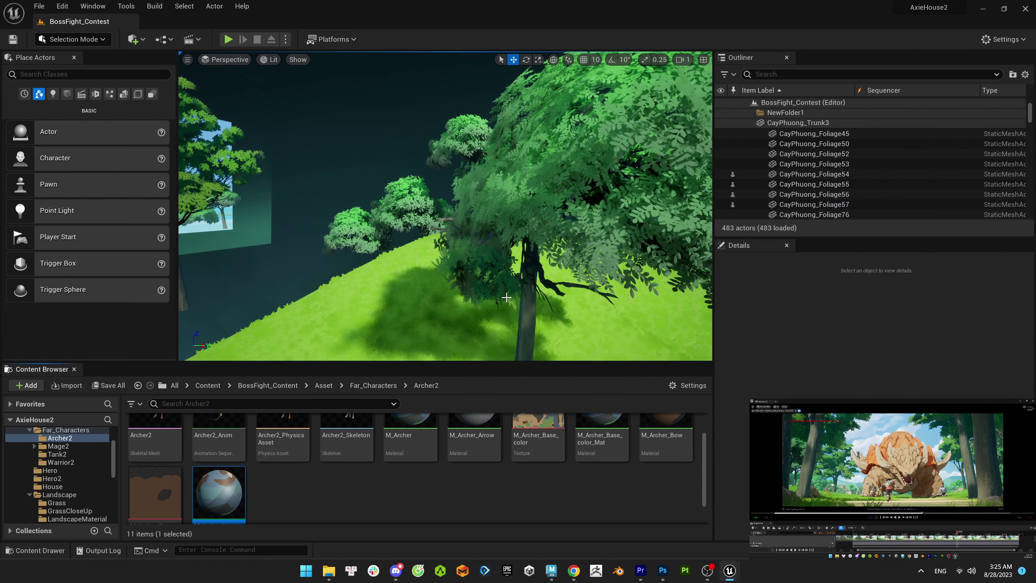
- Start a local render of the BF job in Movie Render Queue
click(575, 395)
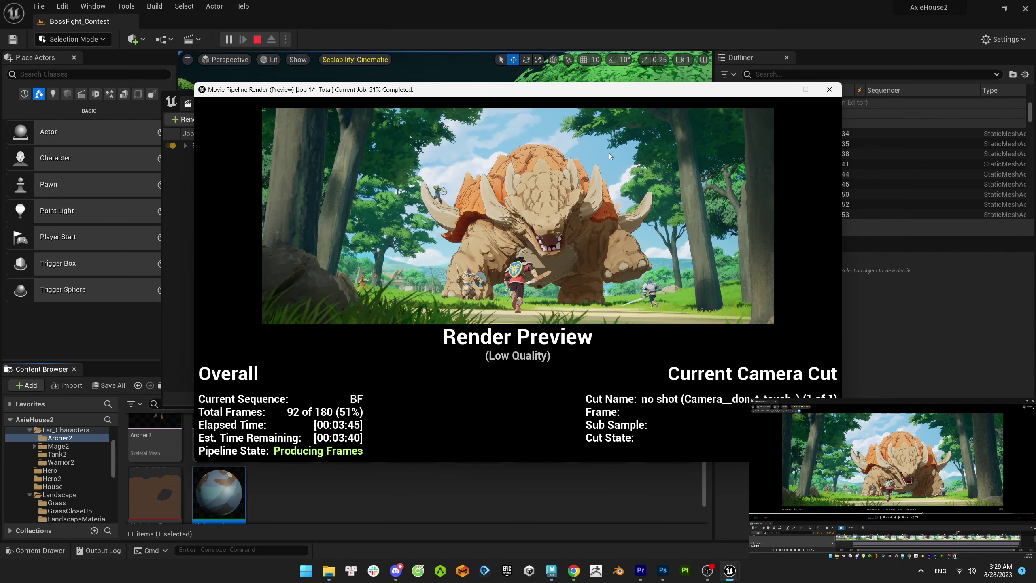
- Stop the render and select the NS_Smoke effect
key(Escape)
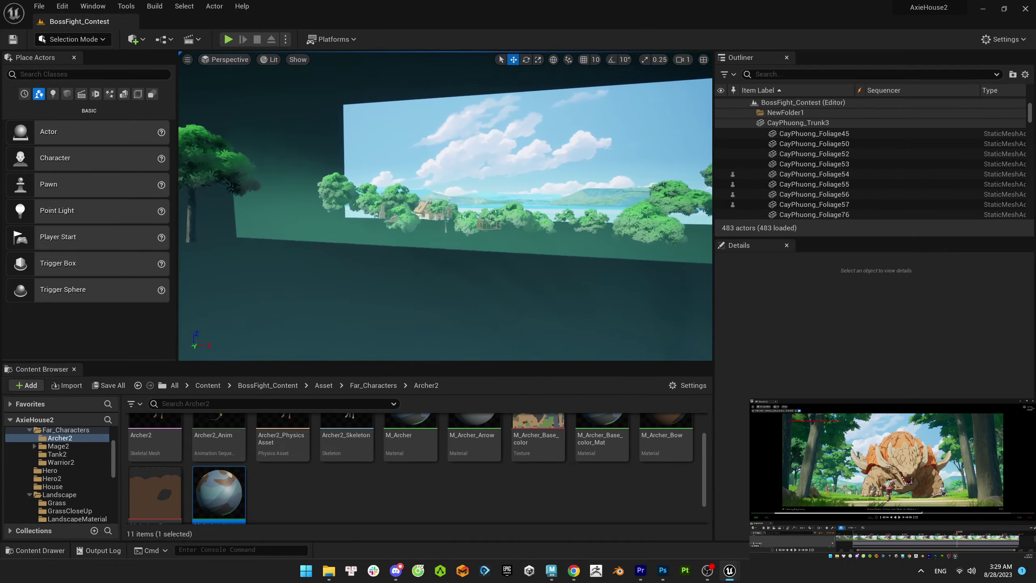
right_drag(419, 263, 419, 258)
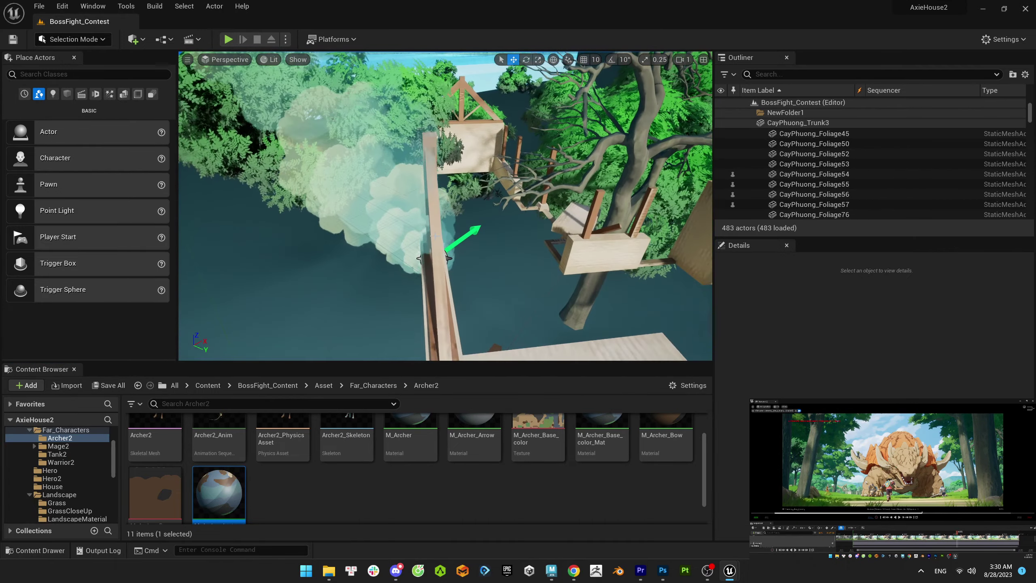
click(419, 258)
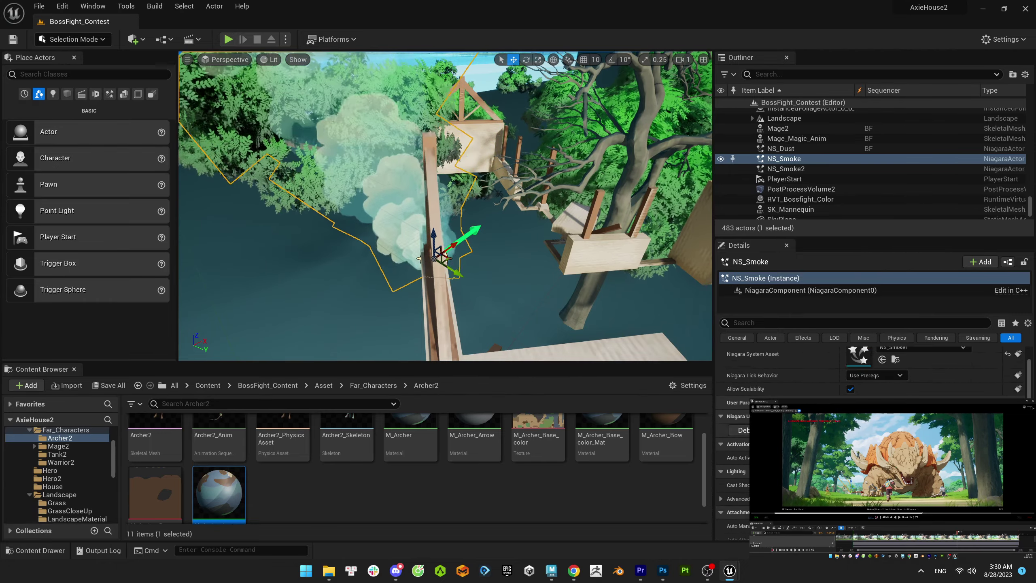
scroll(768, 345, up, 5)
- Enable Override Warmup Settings on the smoke with Warmup Tick Count 5
click(780, 323)
text(warm)
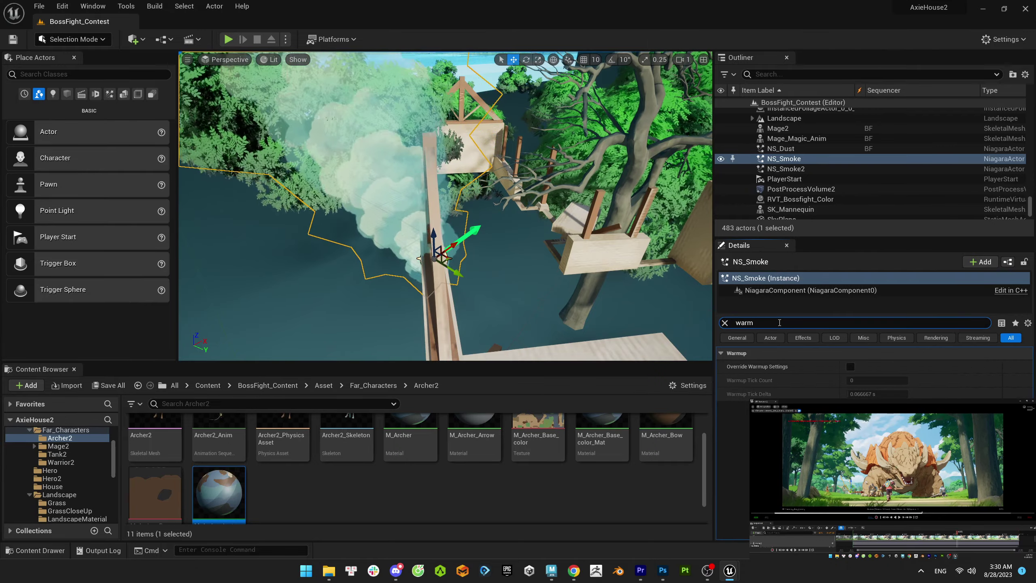
click(851, 367)
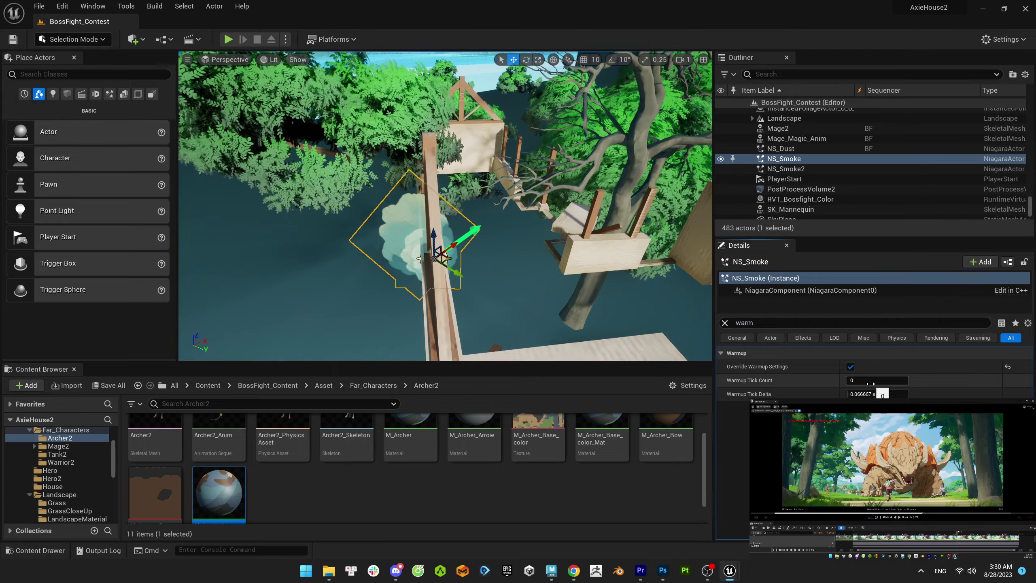
drag(871, 383, 876, 384)
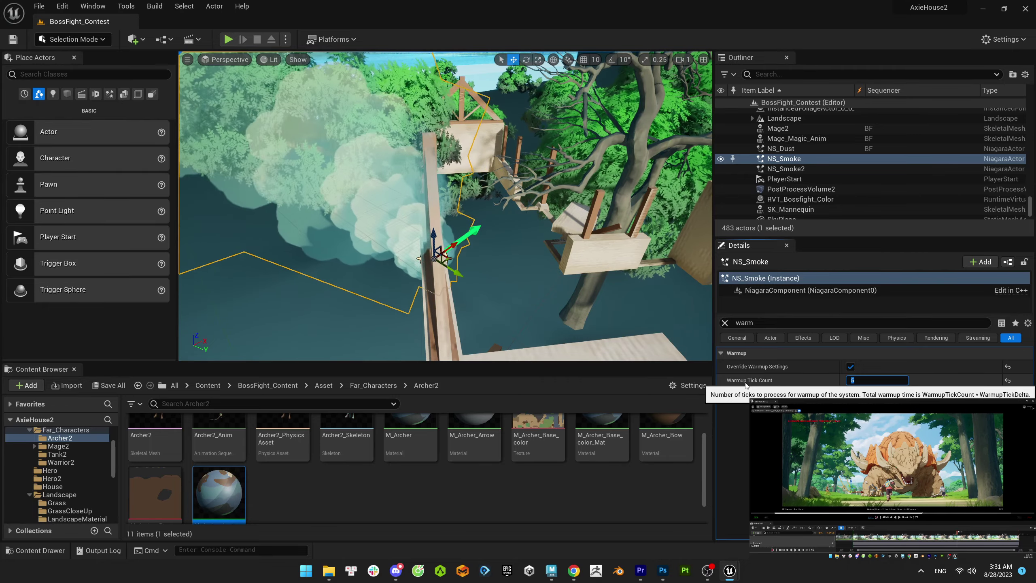
click(788, 168)
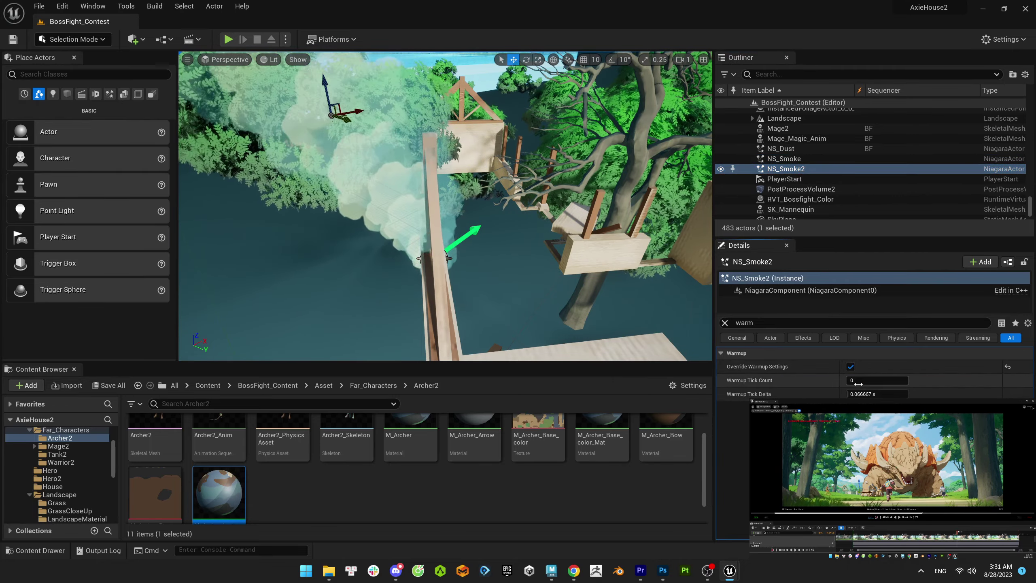
- Set the BF render job's Custom Start Frame to 0 and accept the settings
mouse_move(729, 571)
click(624, 519)
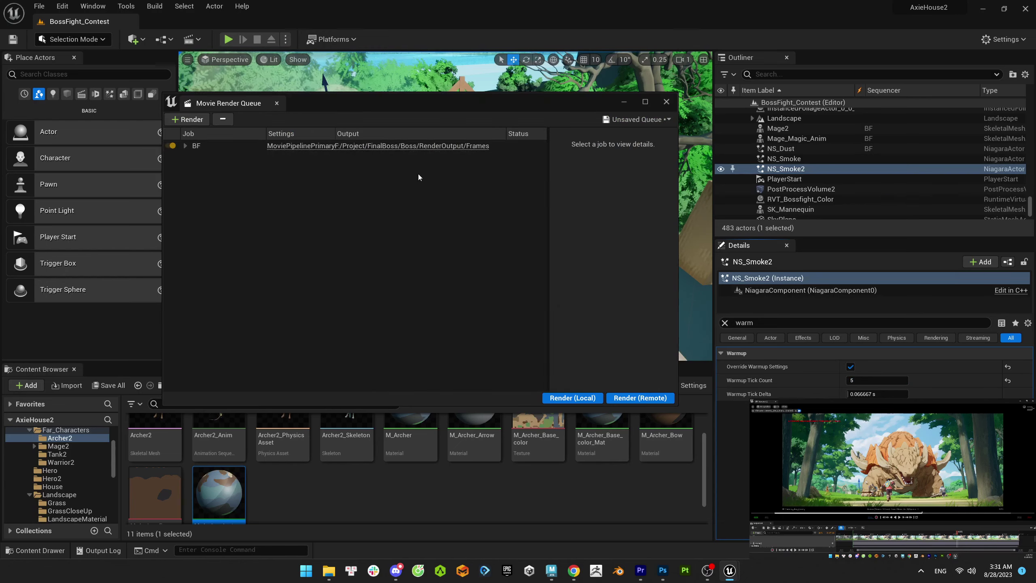
click(302, 145)
click(605, 350)
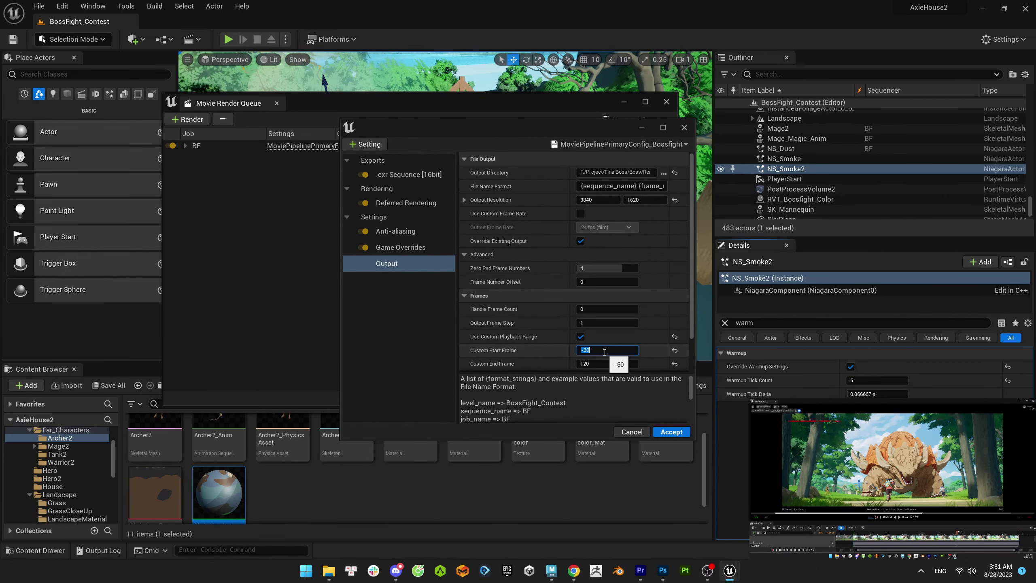
click(671, 432)
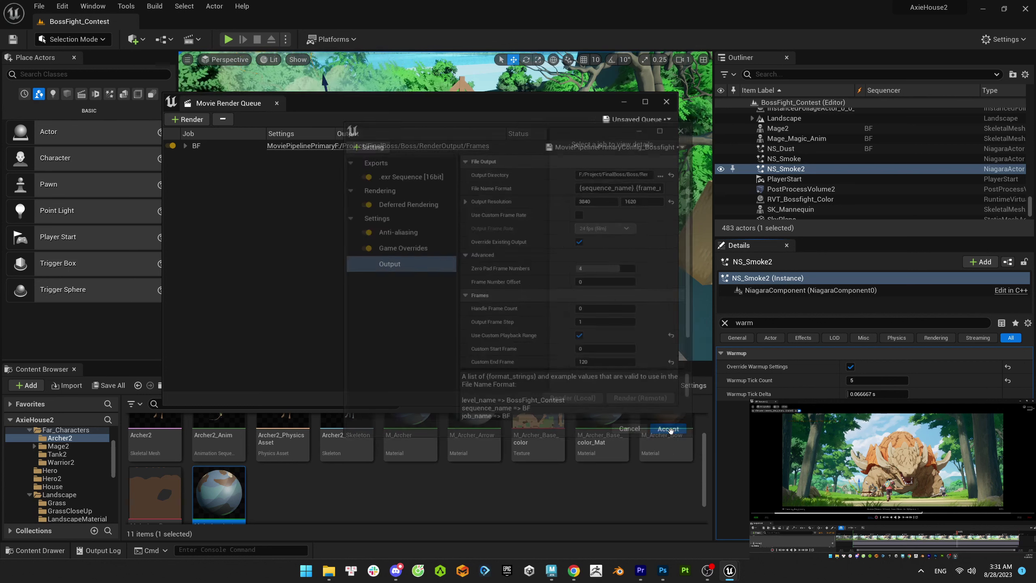
- Test-render BF locally, stop it at 16 of 120 frames, and close Movie Render Queue
click(586, 402)
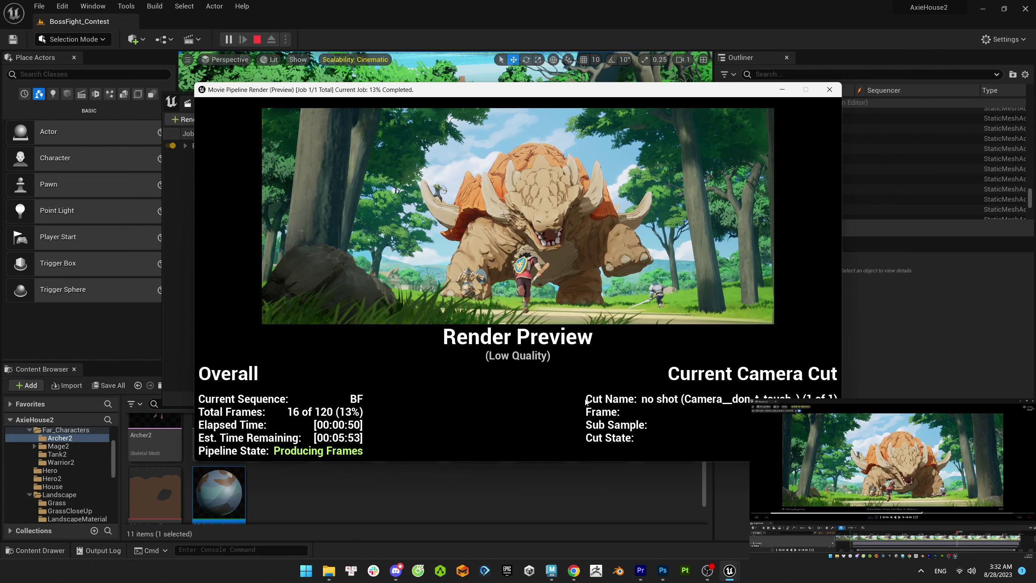
key(Escape)
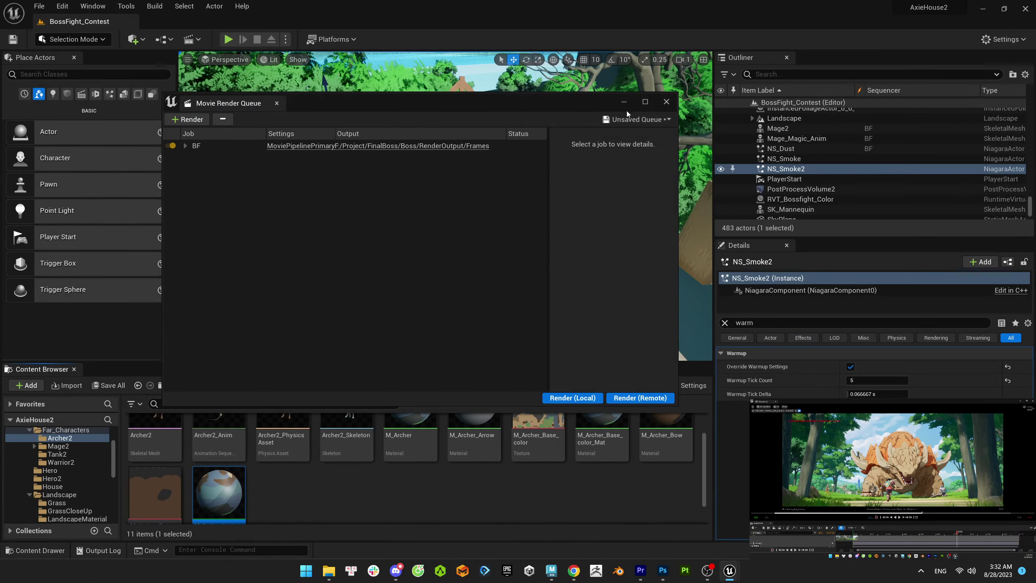
click(624, 102)
- Select the smoke actor and open its NS_Smoke1 system in the Niagara editor
click(392, 204)
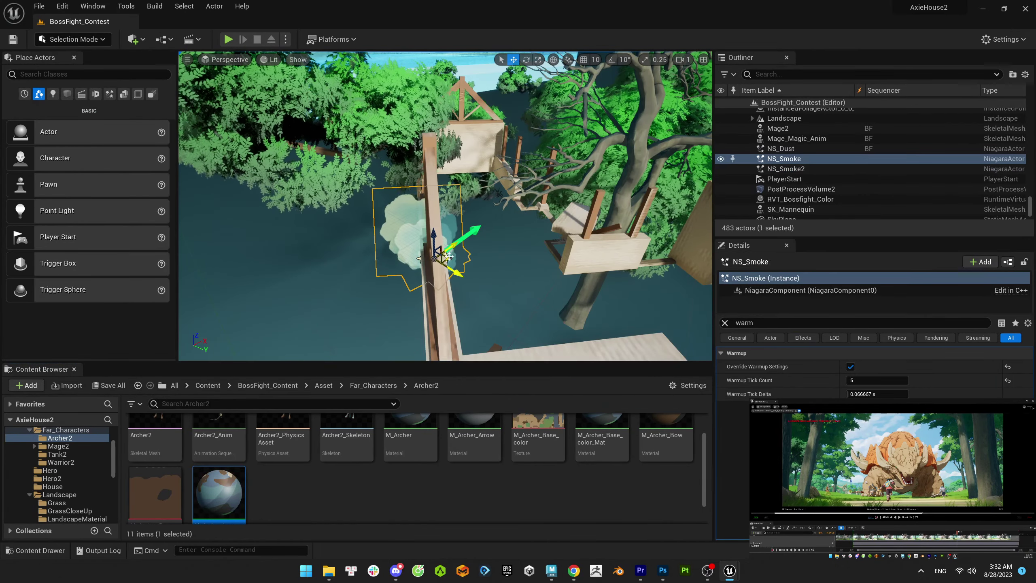
click(574, 570)
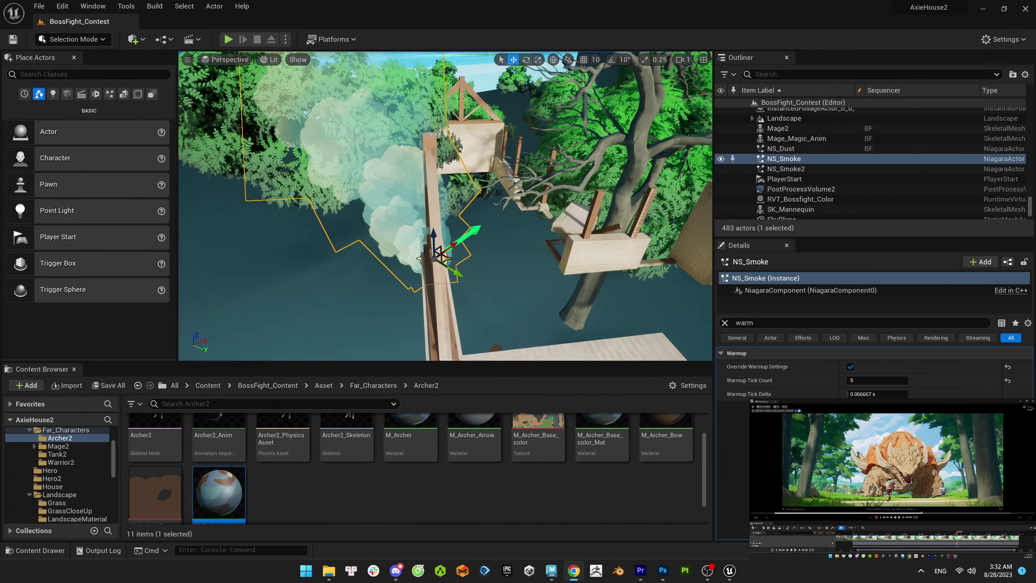
scroll(61, 461, up, 2)
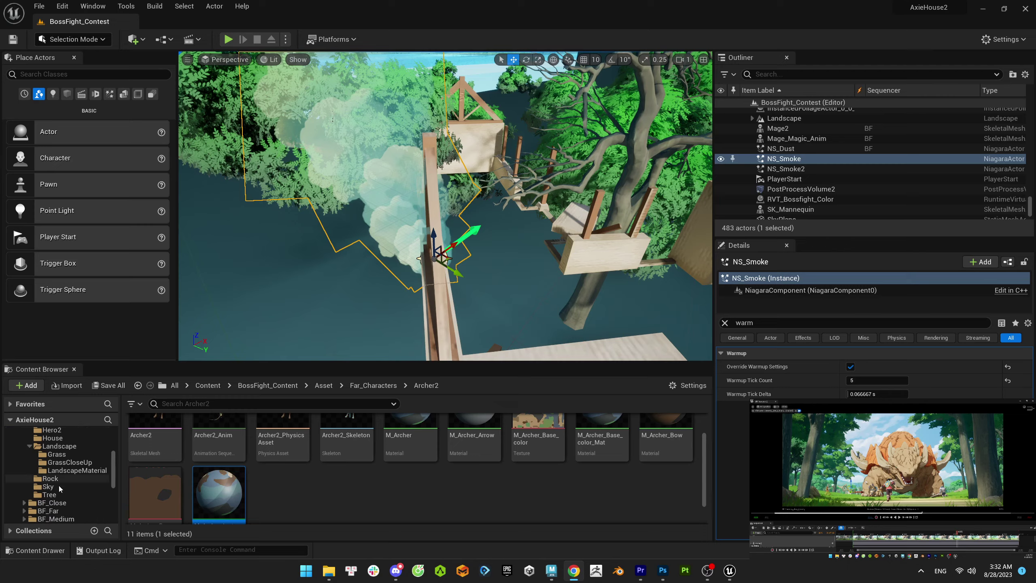
click(65, 463)
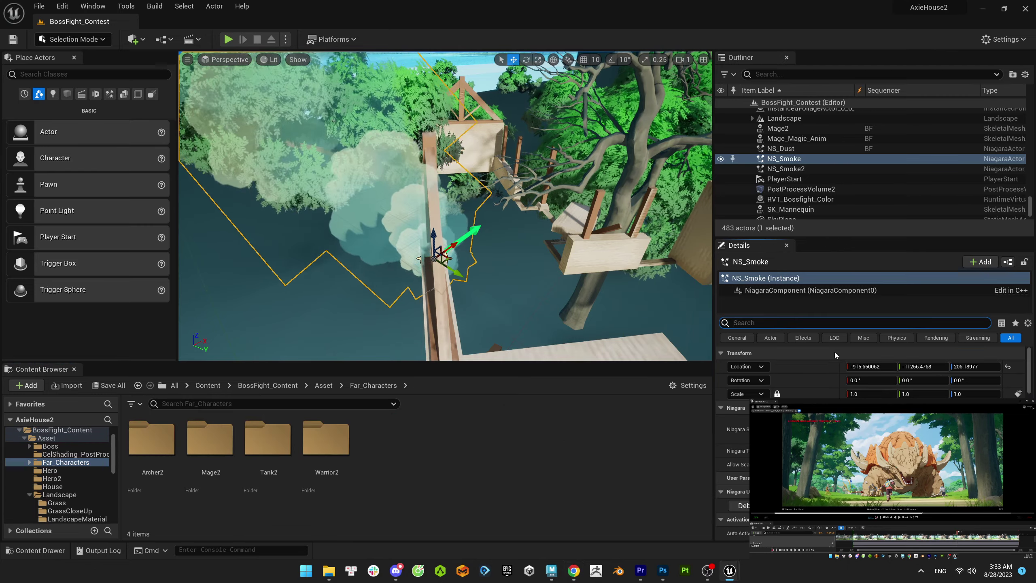
click(832, 370)
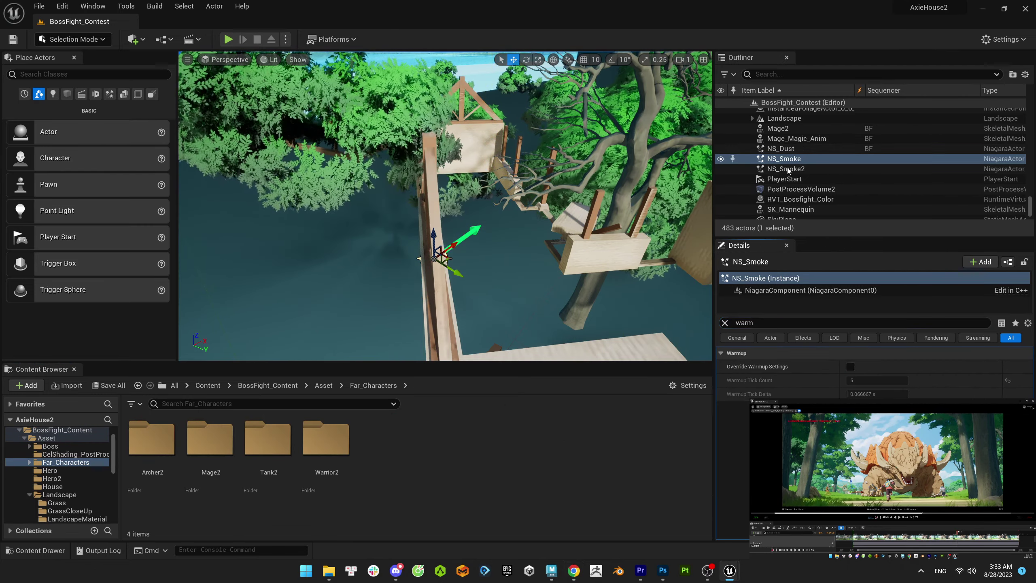
click(786, 168)
key(ctrl+b)
key(ctrl+e)
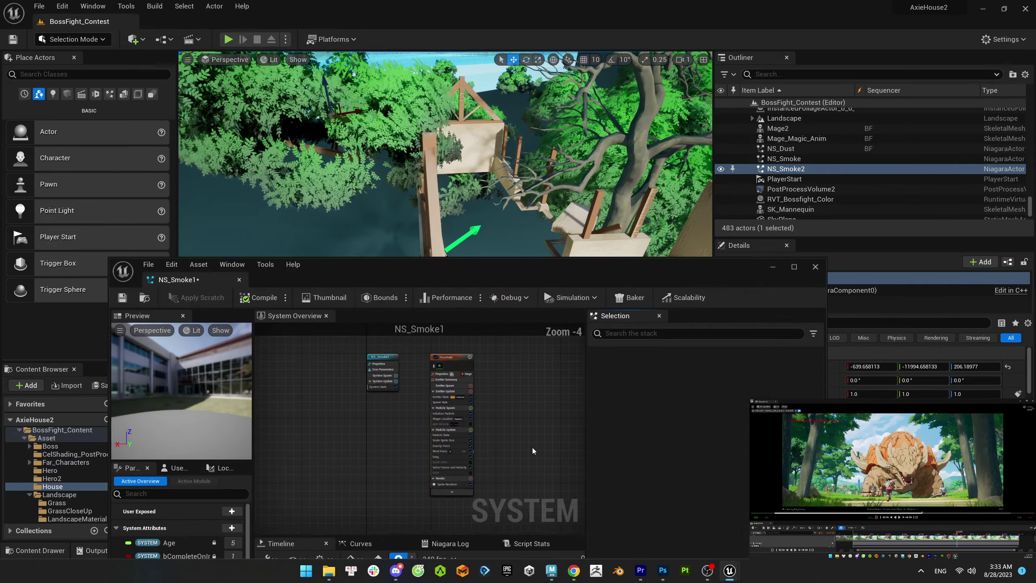
- Apply a curve template to the Scale Sprite Size module
click(442, 417)
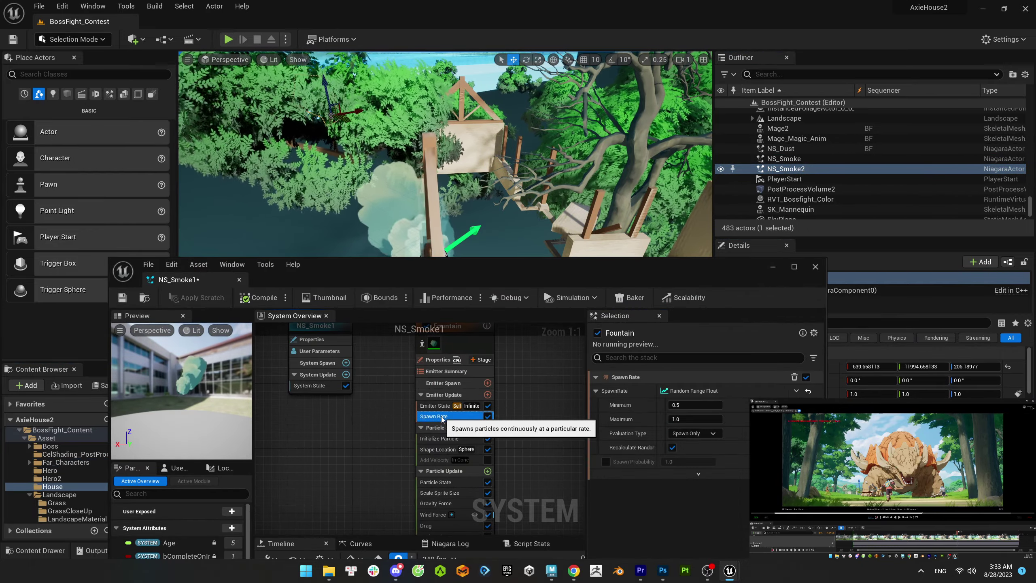
click(449, 395)
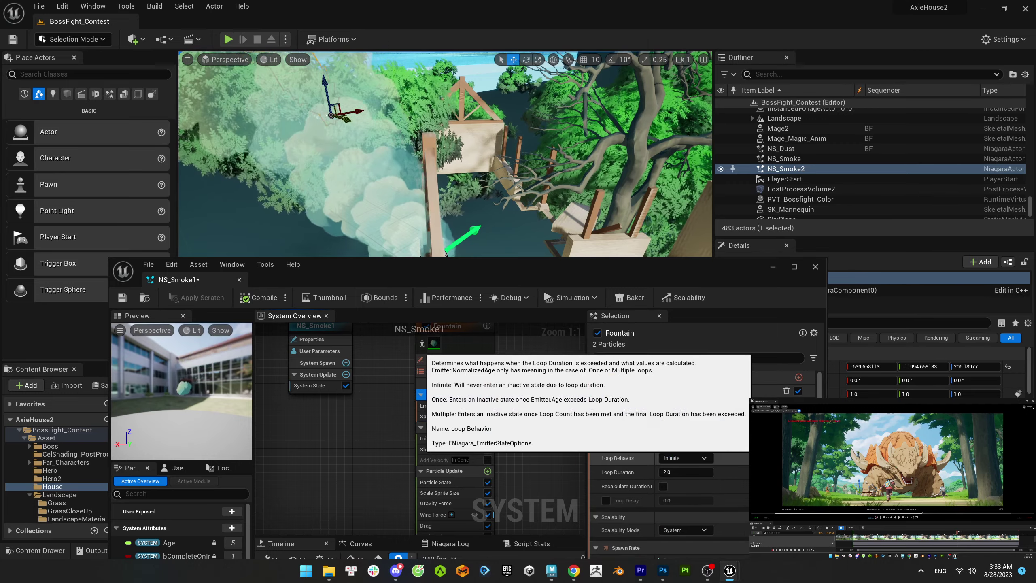
drag(485, 271, 490, 176)
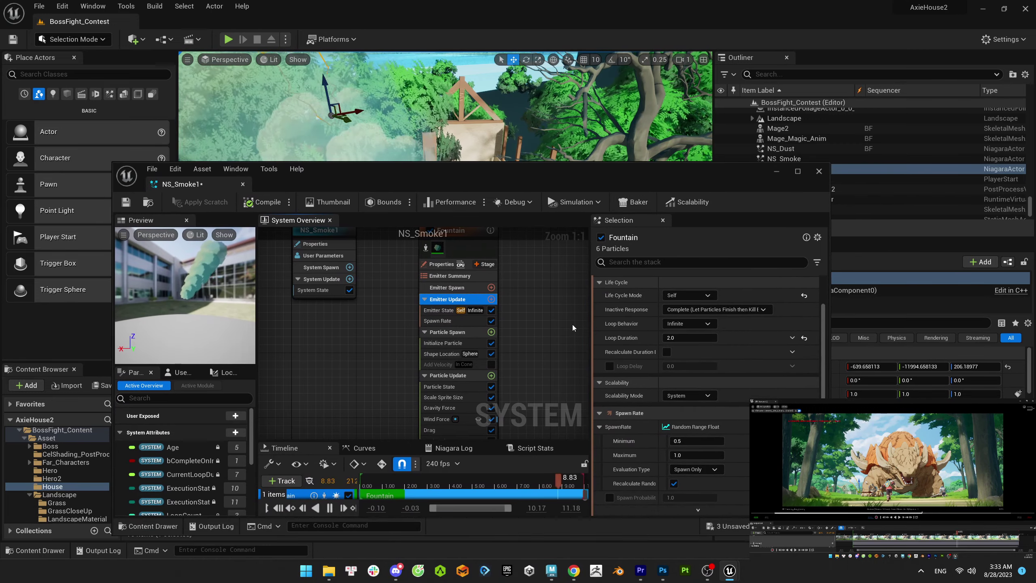
click(448, 334)
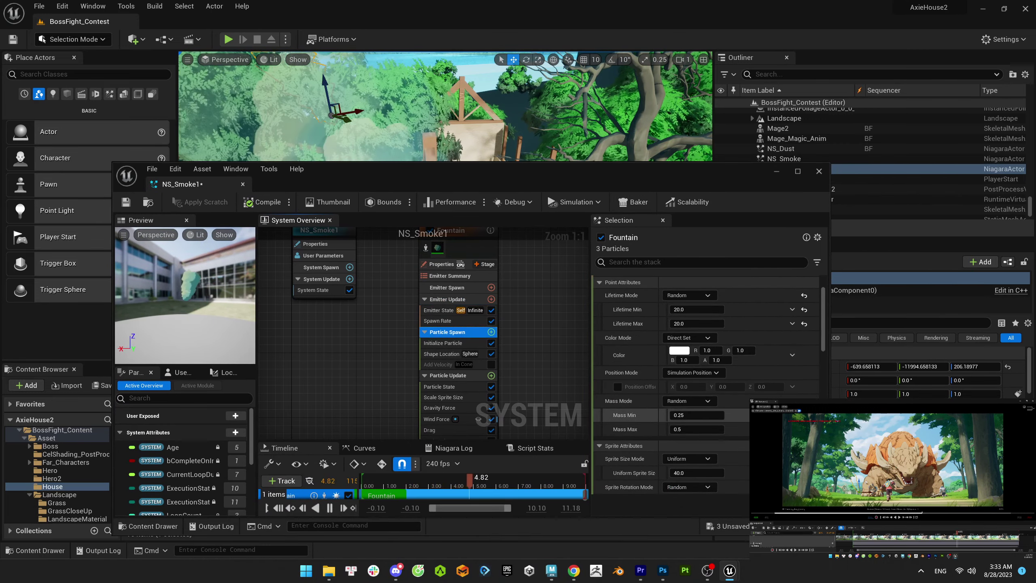
click(448, 375)
click(775, 384)
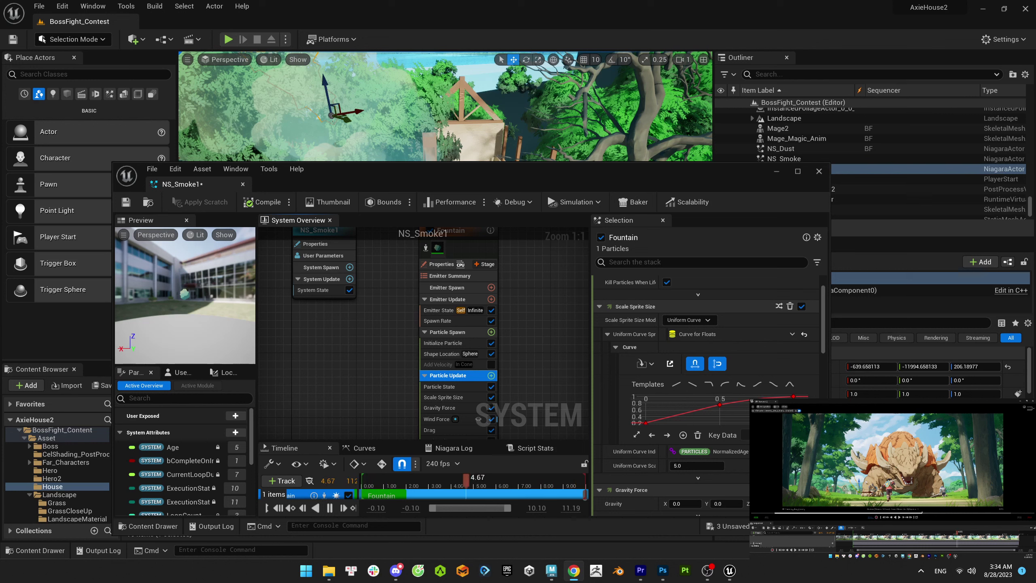
- Set the NS_Smoke1 system node's Warmup Time to 10 seconds, then save and close it
click(441, 264)
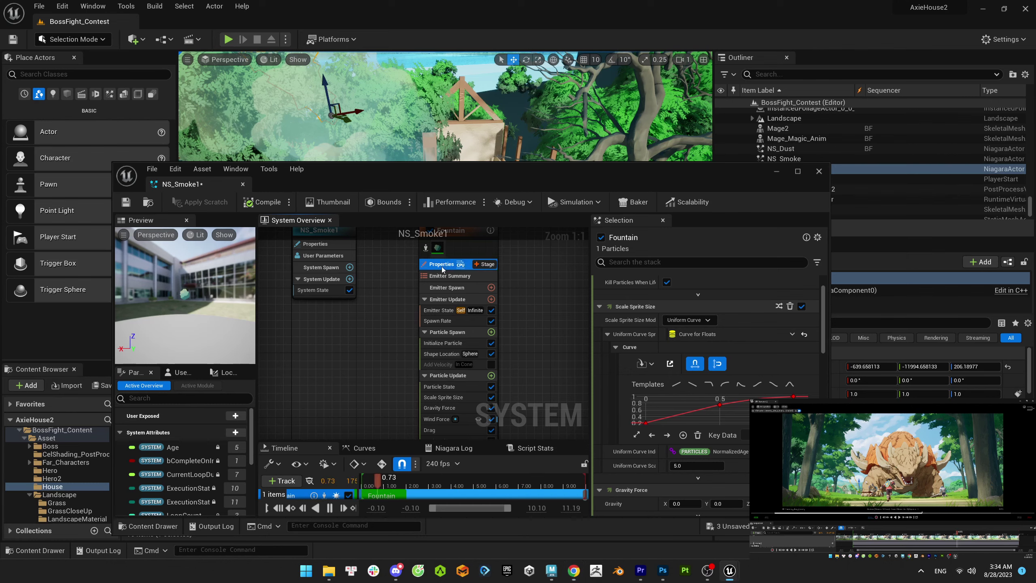
click(672, 261)
text(warm)
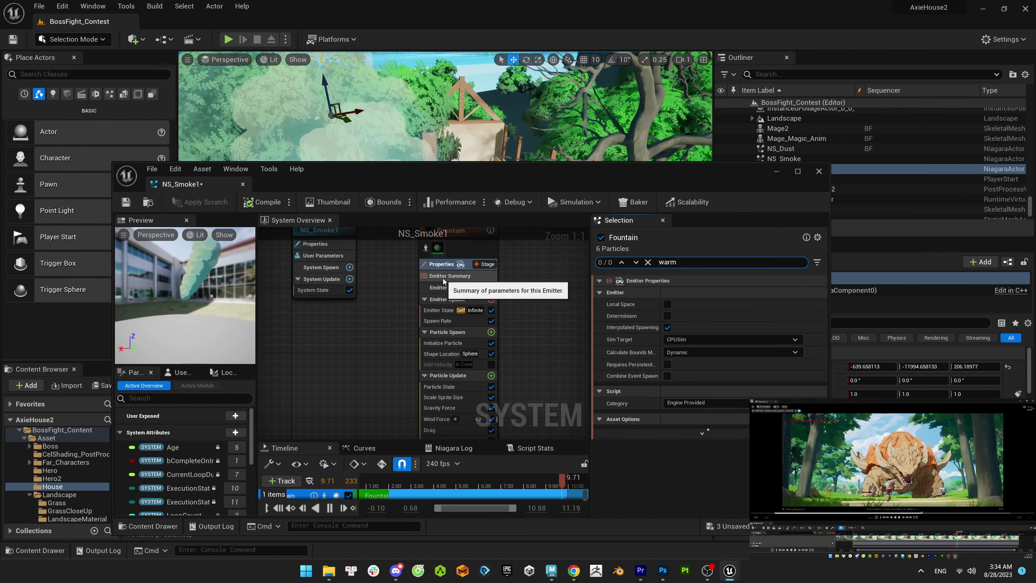
right_drag(380, 279, 381, 335)
click(326, 287)
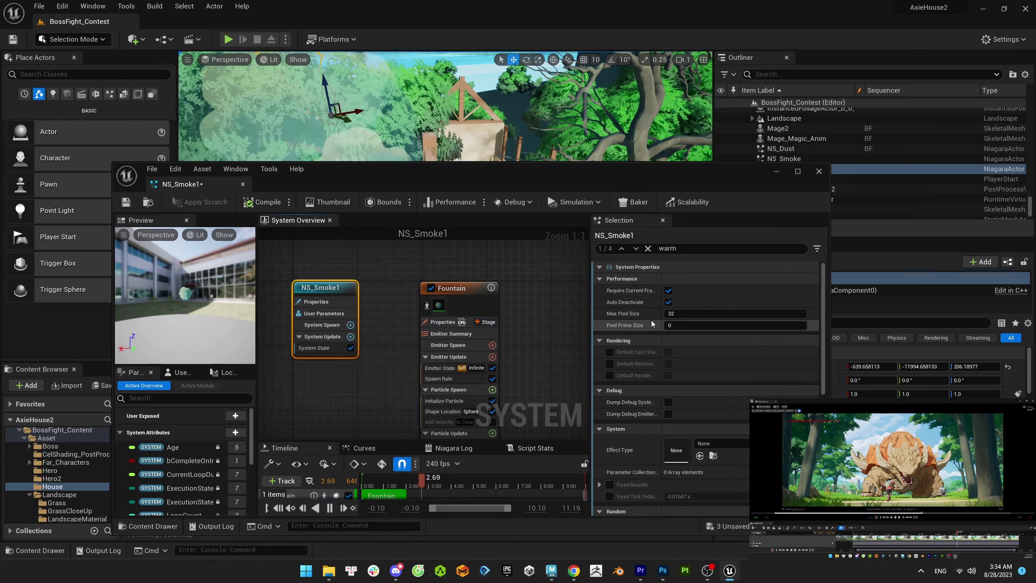
scroll(730, 392, down, 5)
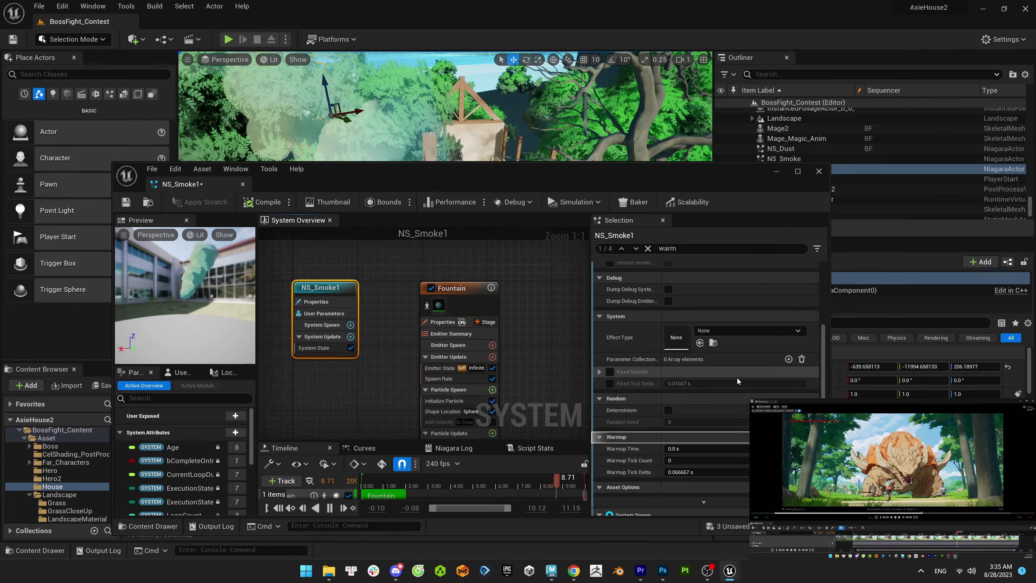
click(695, 448)
text(10)
key(Return)
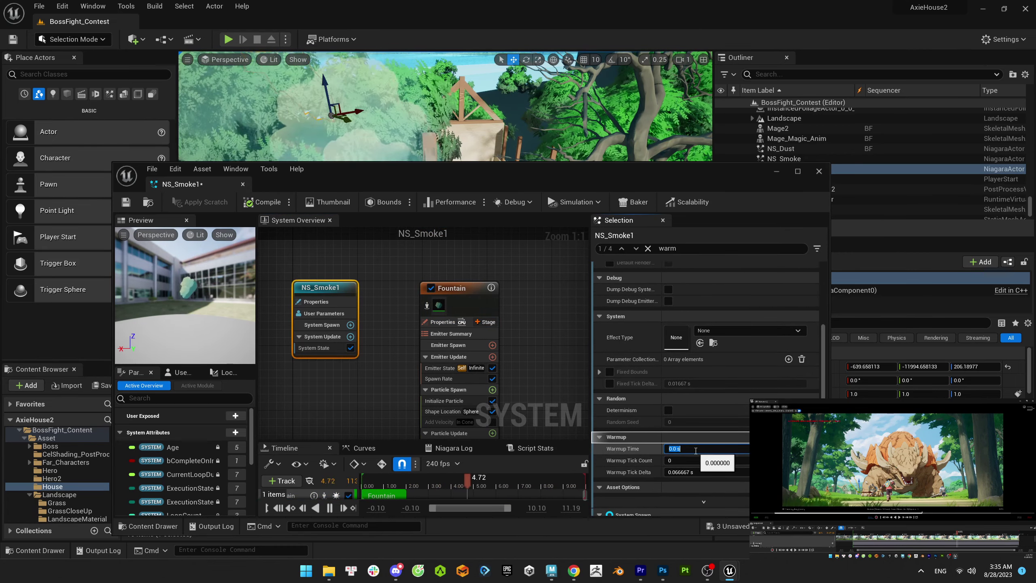
key(ctrl+s)
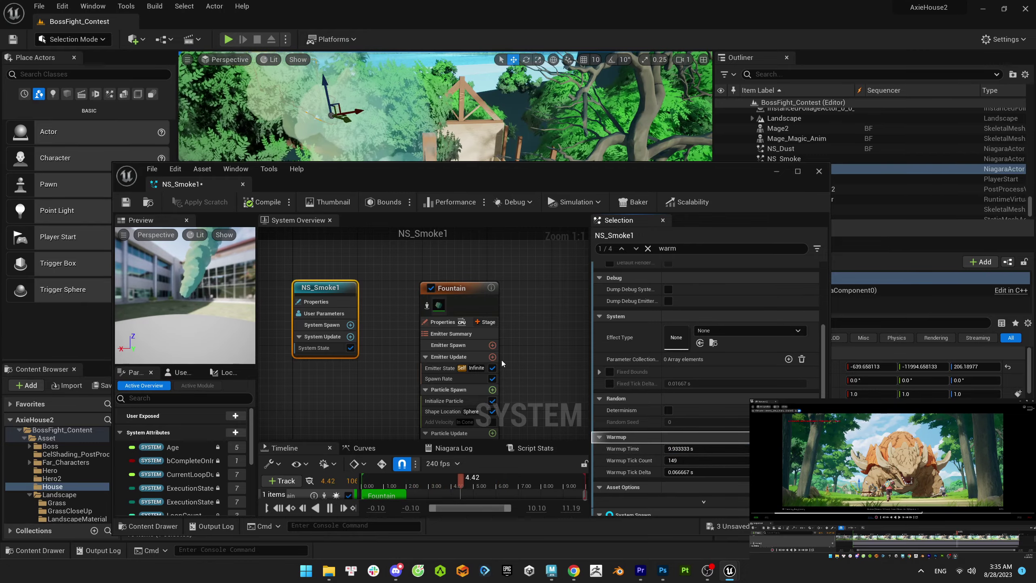
click(243, 184)
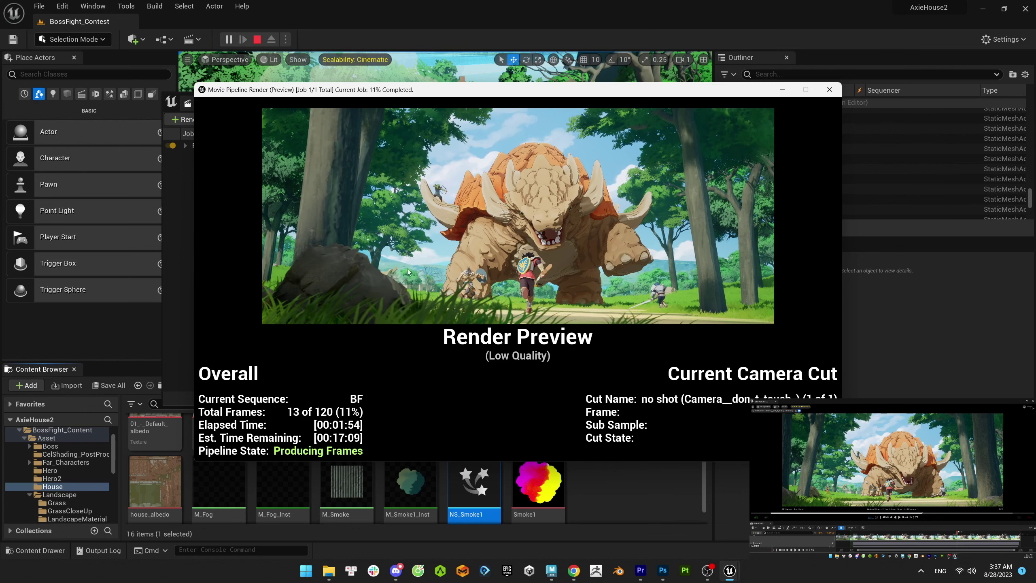
- Cancel the BF preview render at about 14 of 120 frames and close the Message Log
click(830, 90)
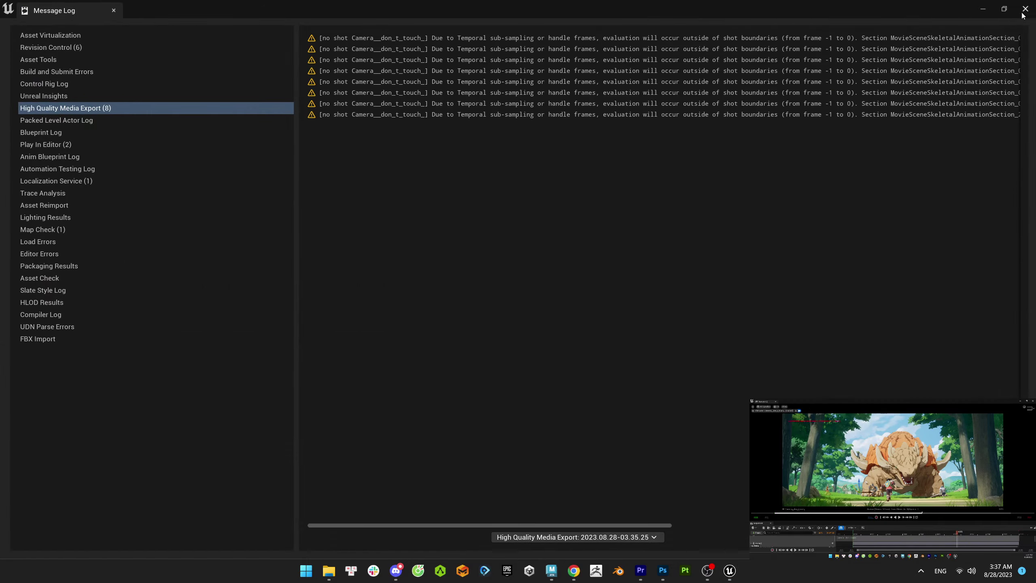
click(1024, 9)
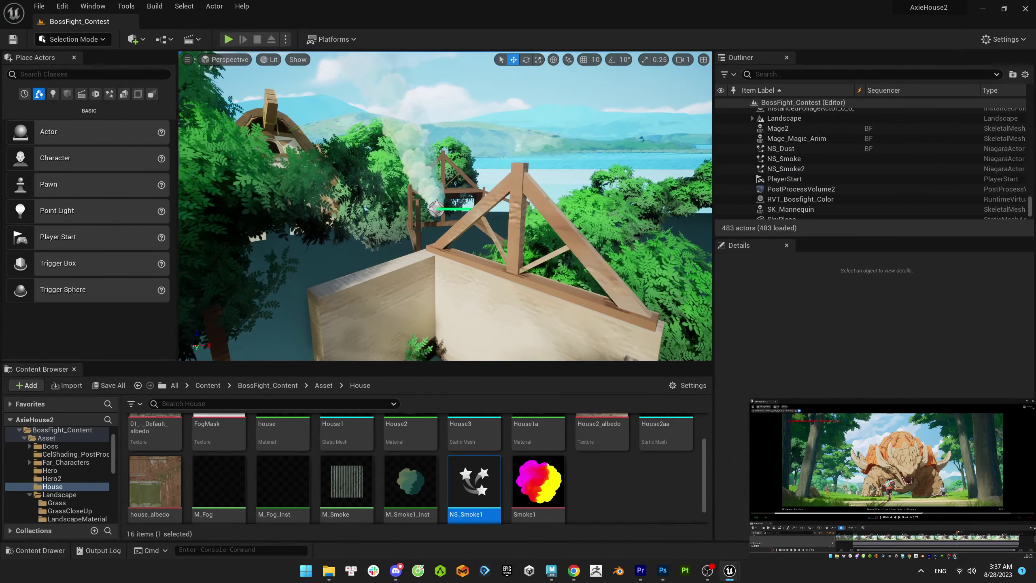
- Reopen NS_Smoke1, cut its Warmup Time to about 5.47 seconds, and close the editor
double_click(474, 482)
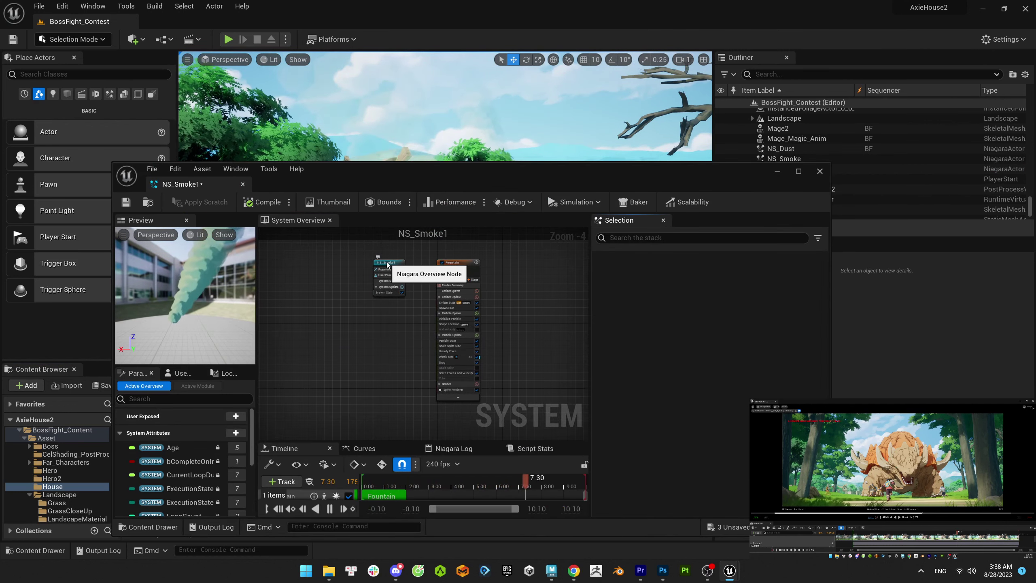
click(387, 264)
scroll(707, 407, down, 3)
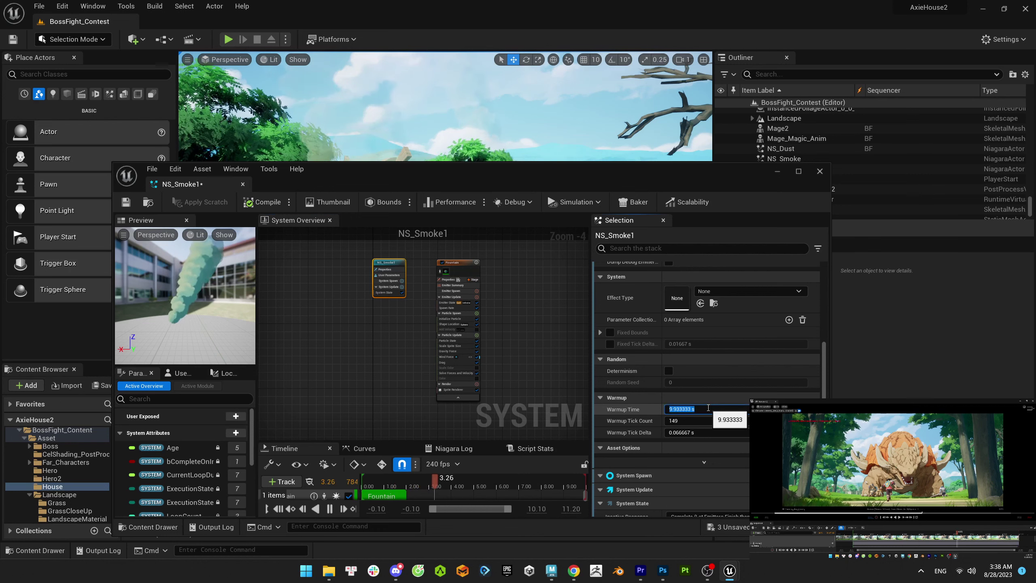
text(5)
key(Return)
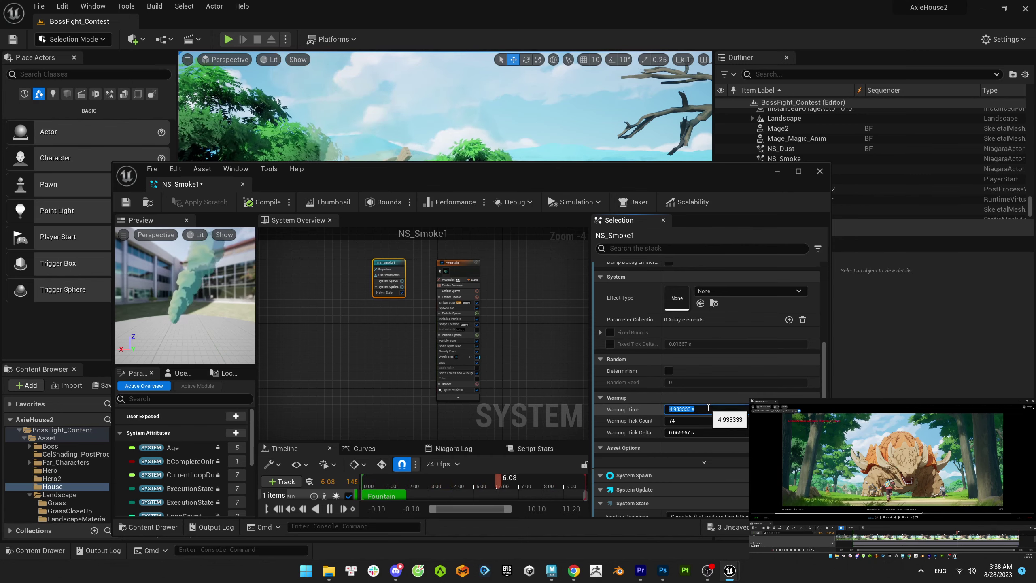
drag(709, 408, 707, 408)
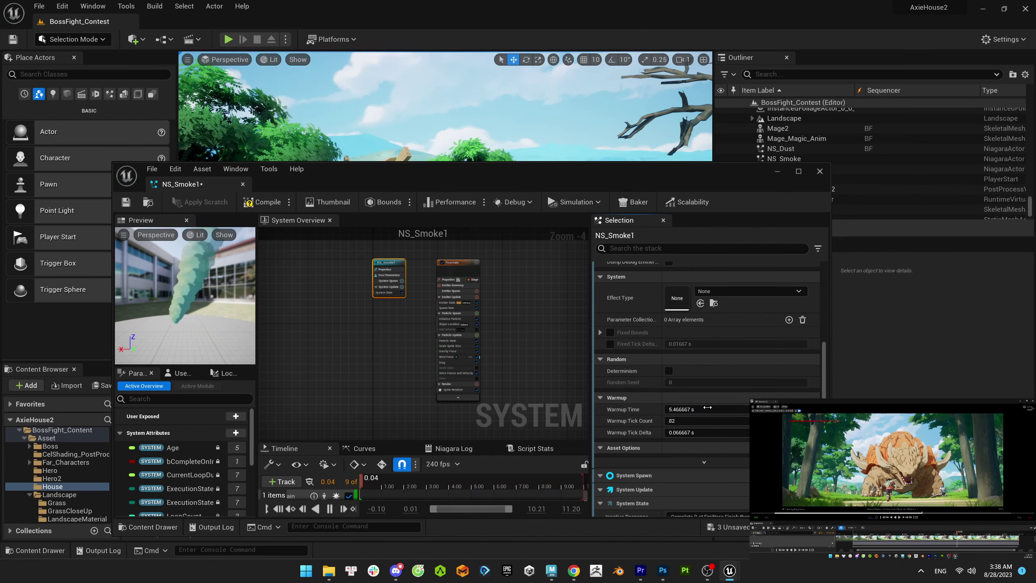
click(243, 185)
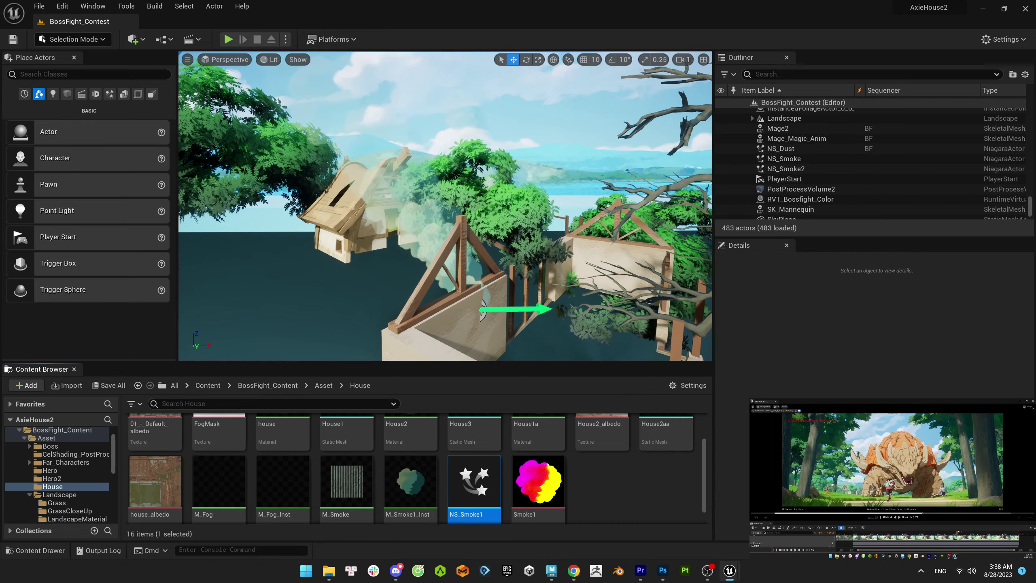
- Select Hero3, locate its material instance, and duplicate it as M_HeroSword_Inst1
double_click(767, 541)
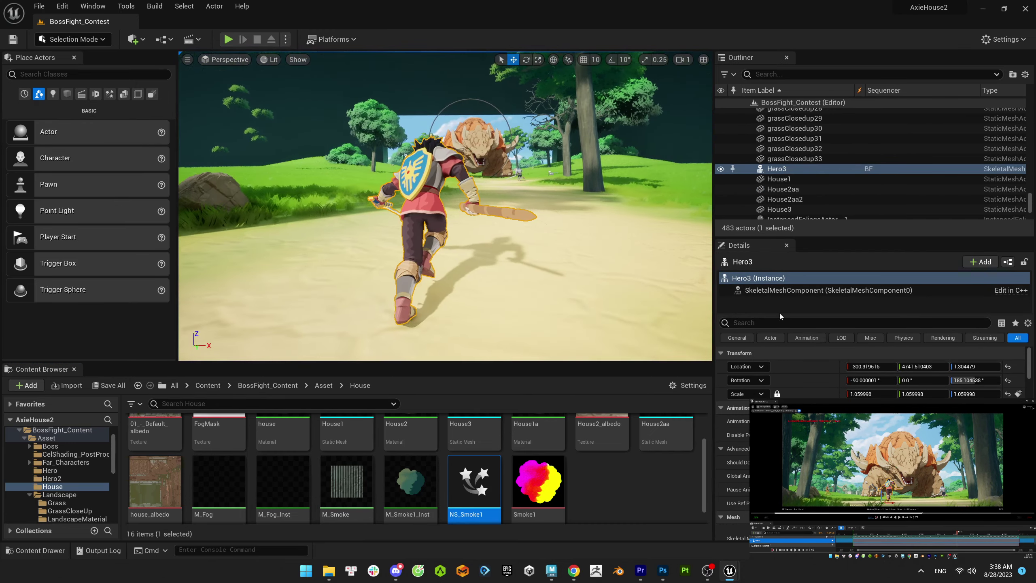
scroll(797, 332, down, 5)
click(976, 531)
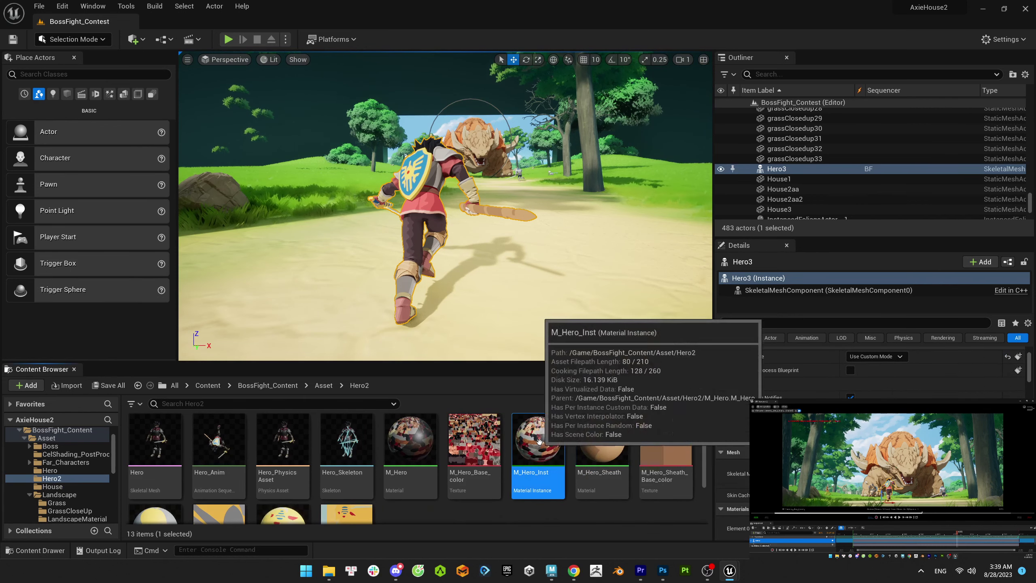
key(ctrl+d)
text(M_HeroSwor)
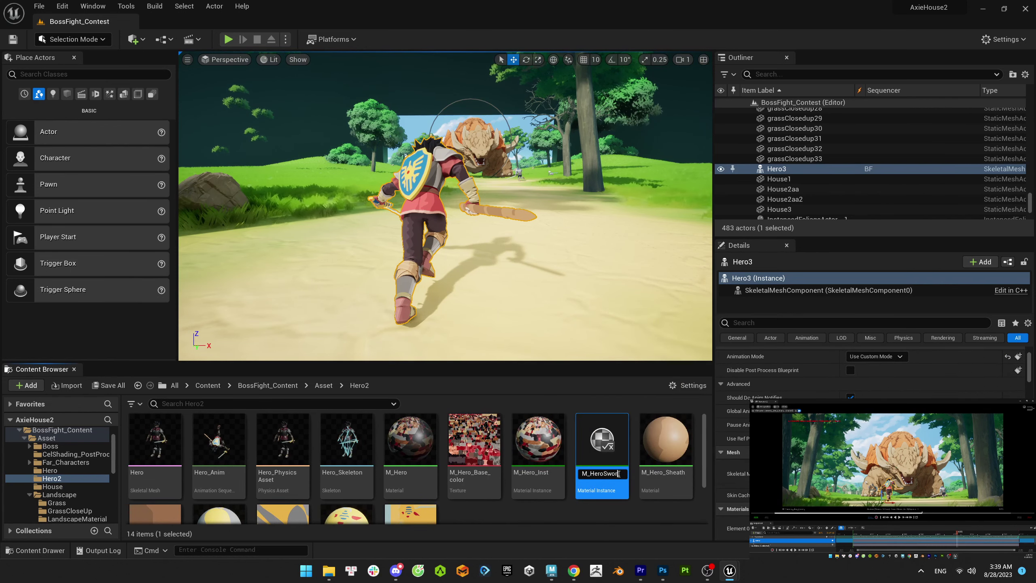
text(d_Inst1)
key(Return)
- Texture M_HeroSword_Inst1 with M_Hero_Sword_Base_color, apply it to the hero's sword, and save
double_click(410, 465)
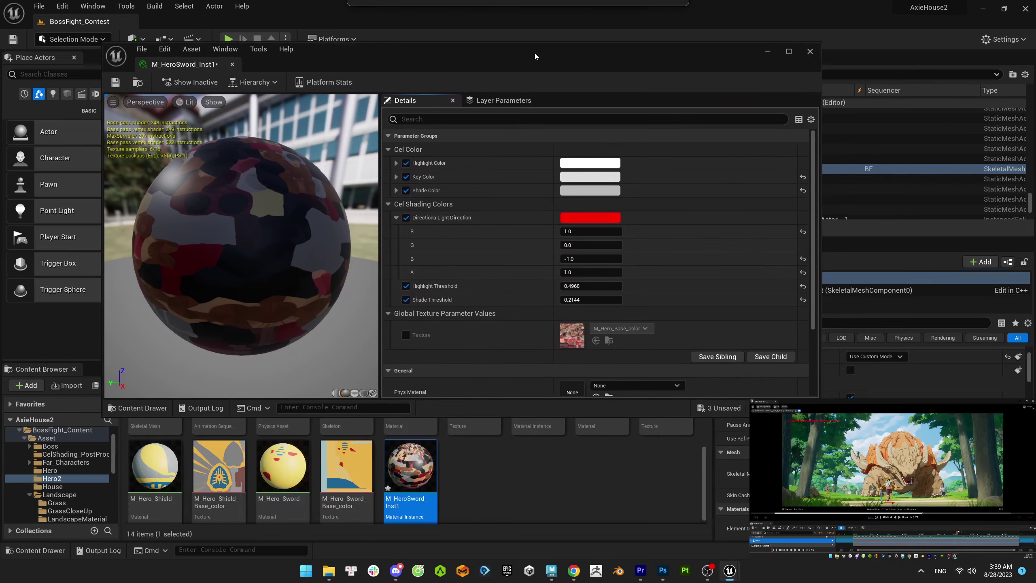
drag(534, 53, 531, 54)
drag(346, 466, 418, 332)
click(428, 469)
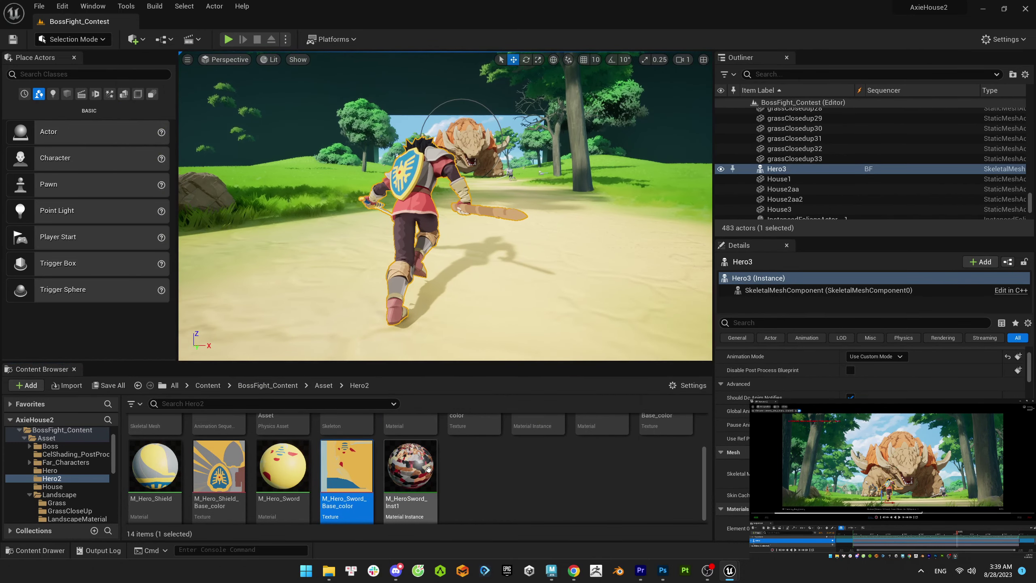
drag(428, 469, 506, 214)
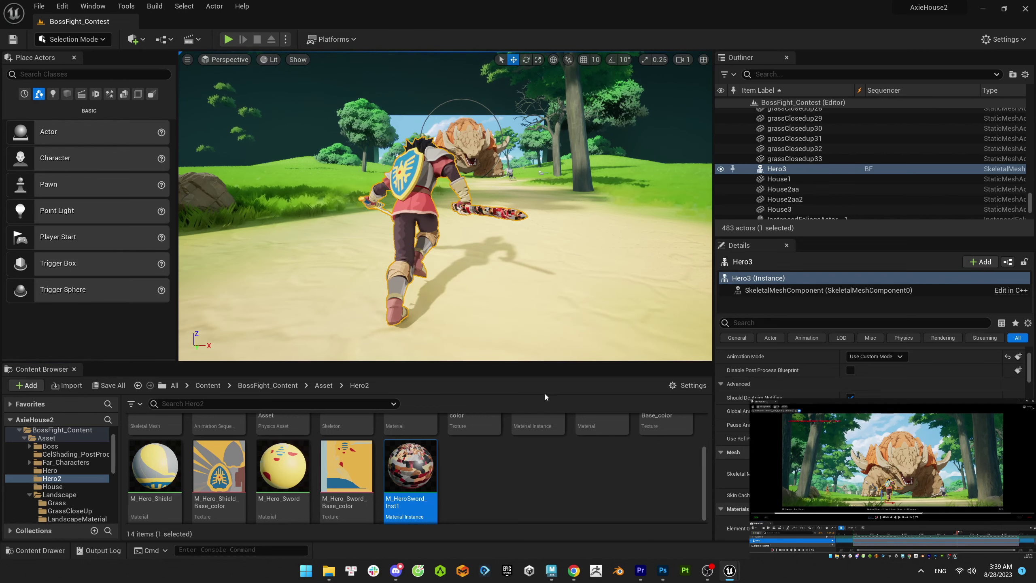
double_click(410, 465)
drag(347, 466, 569, 336)
key(ctrl+s)
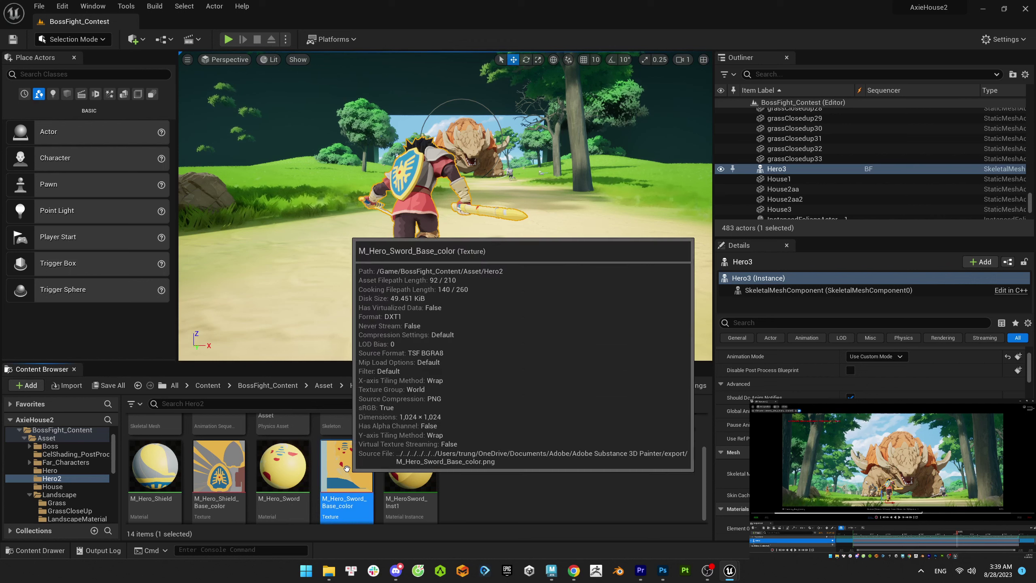
- Find M_HeroSheath_Inst1 in the Content Browser and open it for editing
scroll(284, 470, up, 2)
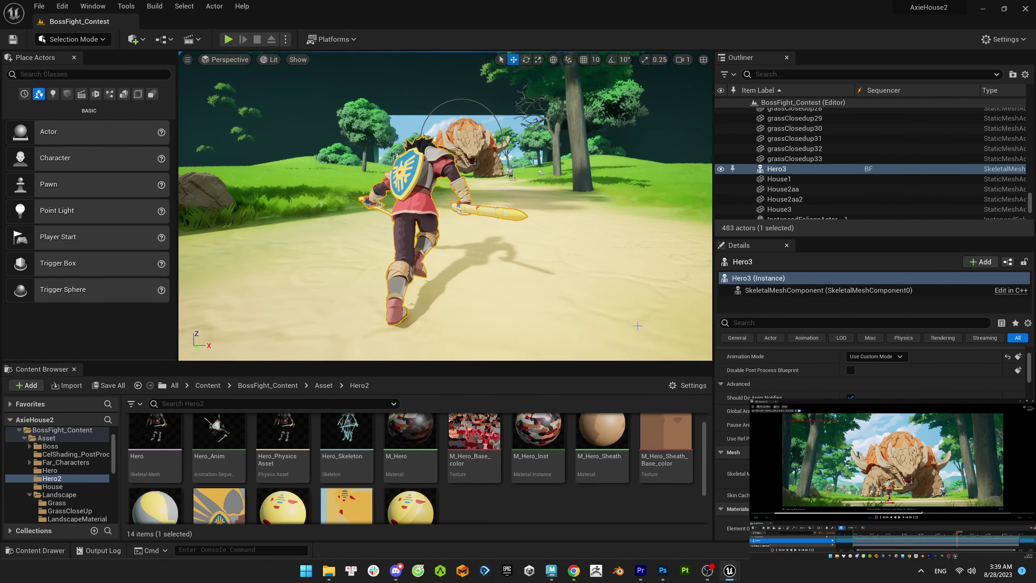
scroll(328, 485, down, 1)
scroll(413, 464, down, 2)
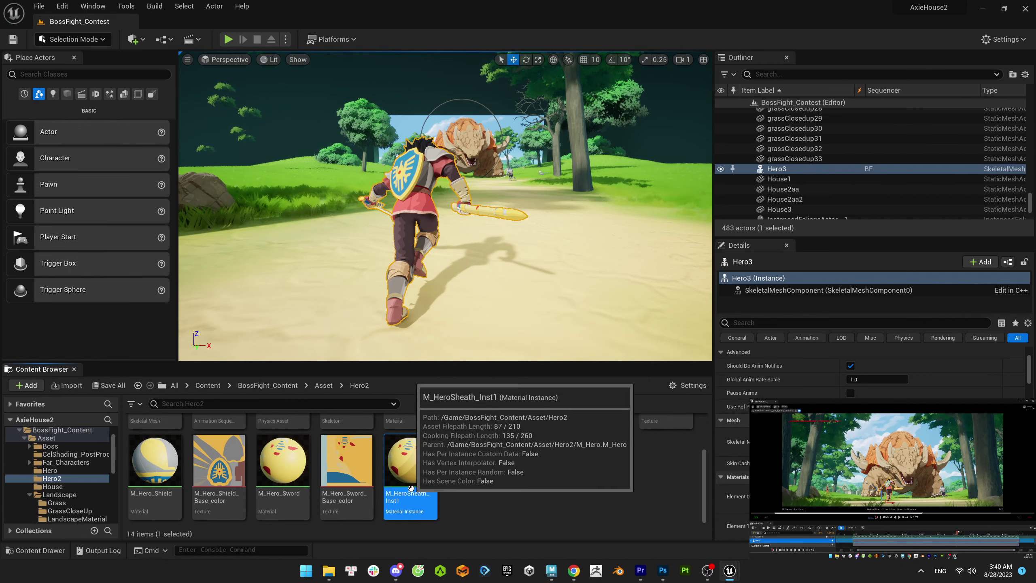
double_click(411, 469)
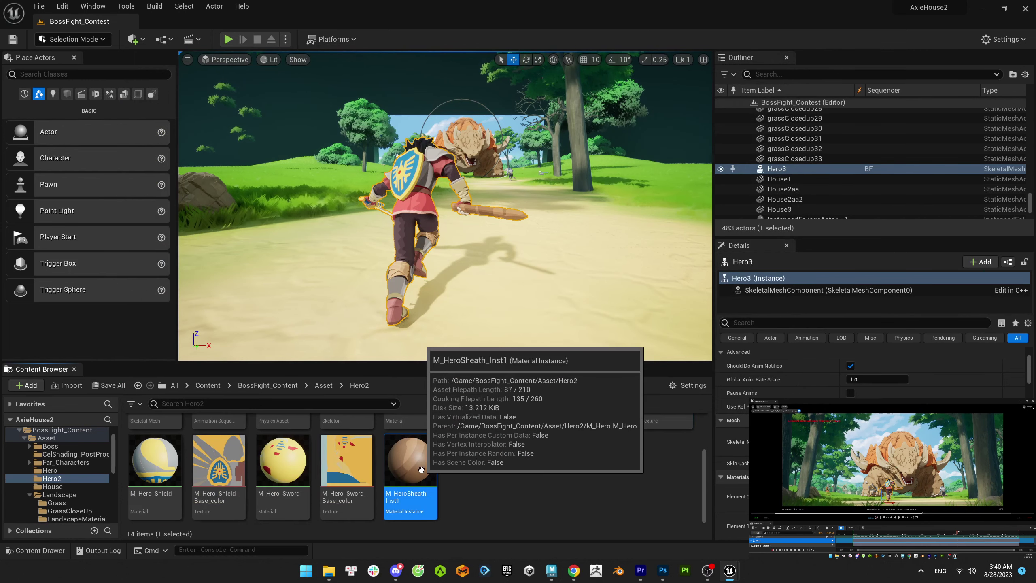
- Duplicate the instance as M_HeroSword_Inst2 with the M_Hero_Sword_Base_color texture and save it
key(ctrl+d)
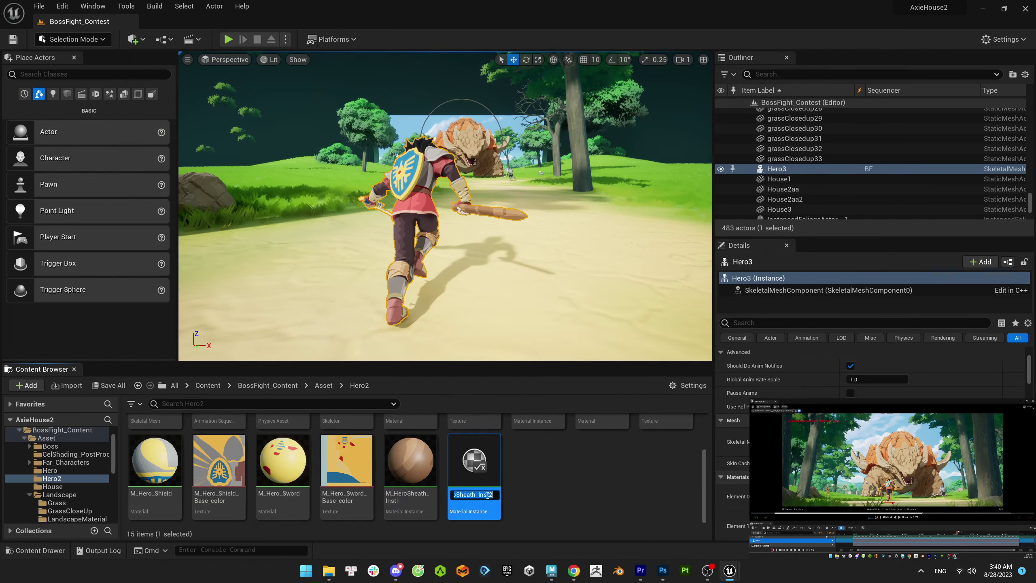
text(Sword)
key(Return)
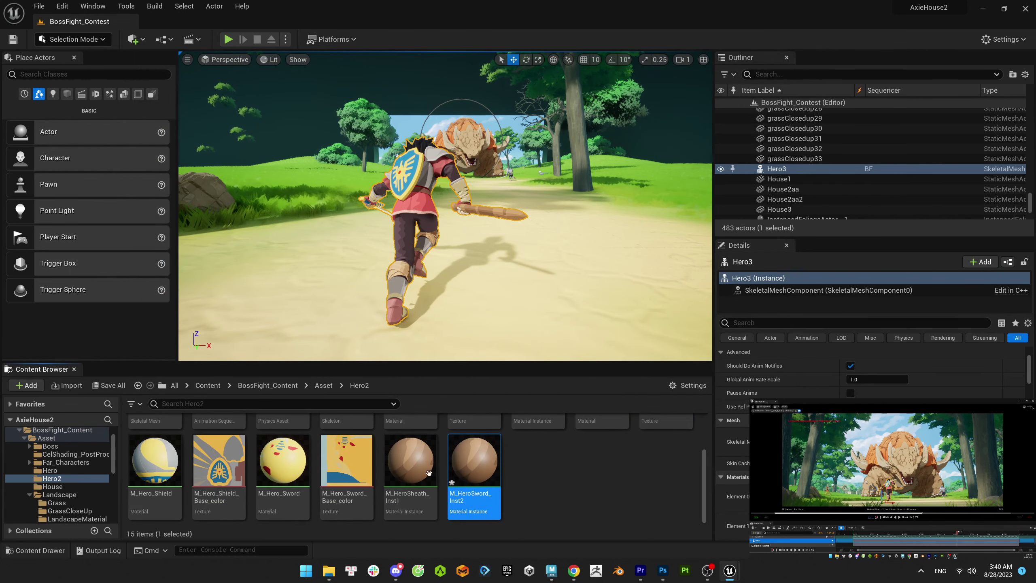
double_click(474, 462)
drag(347, 461, 571, 336)
click(114, 86)
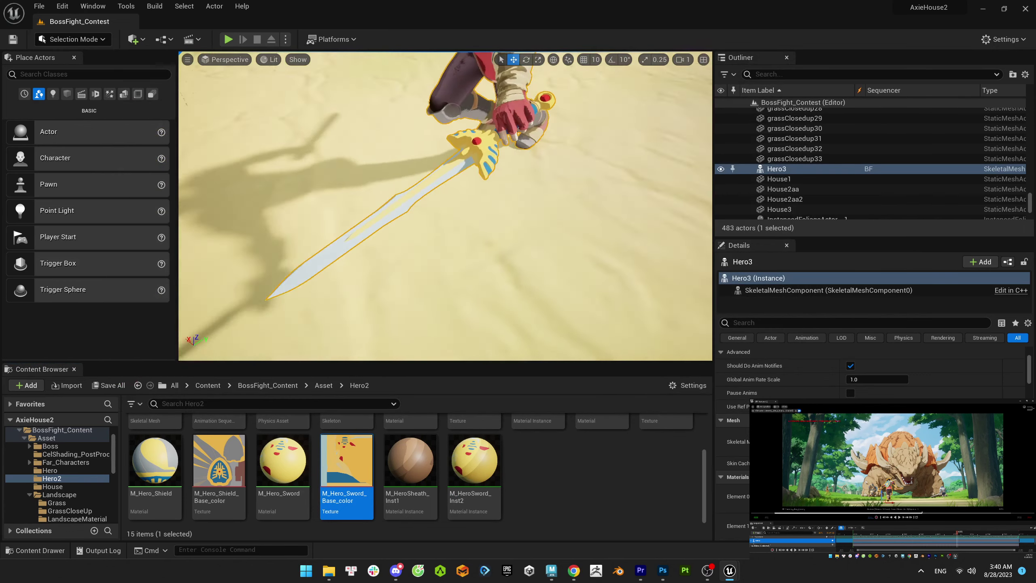
- Frame the hero's sword hilt and raise its Highlight and Shade Thresholds, Shade back to 0.3296
click(476, 469)
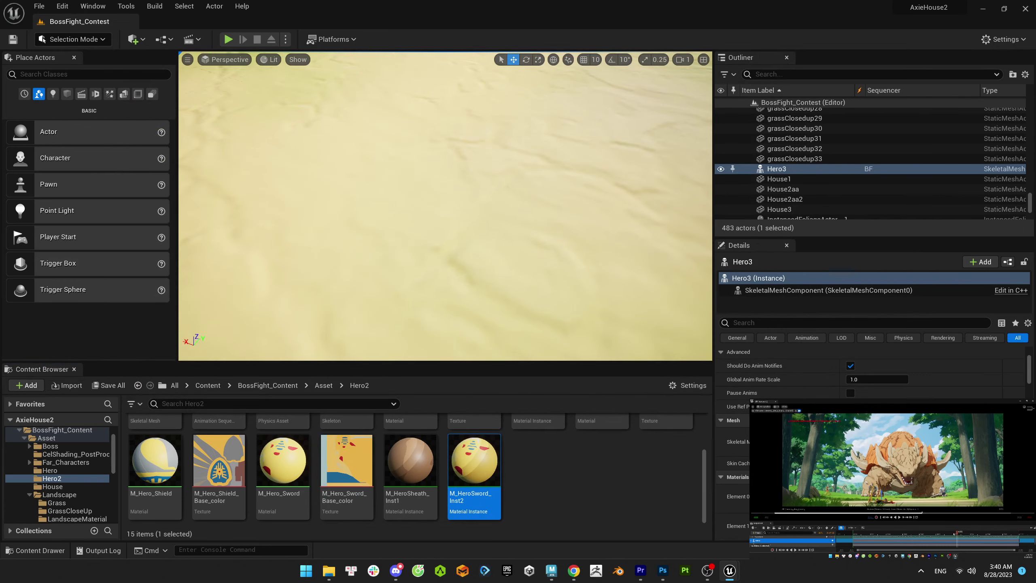
right_drag(475, 177, 475, 123)
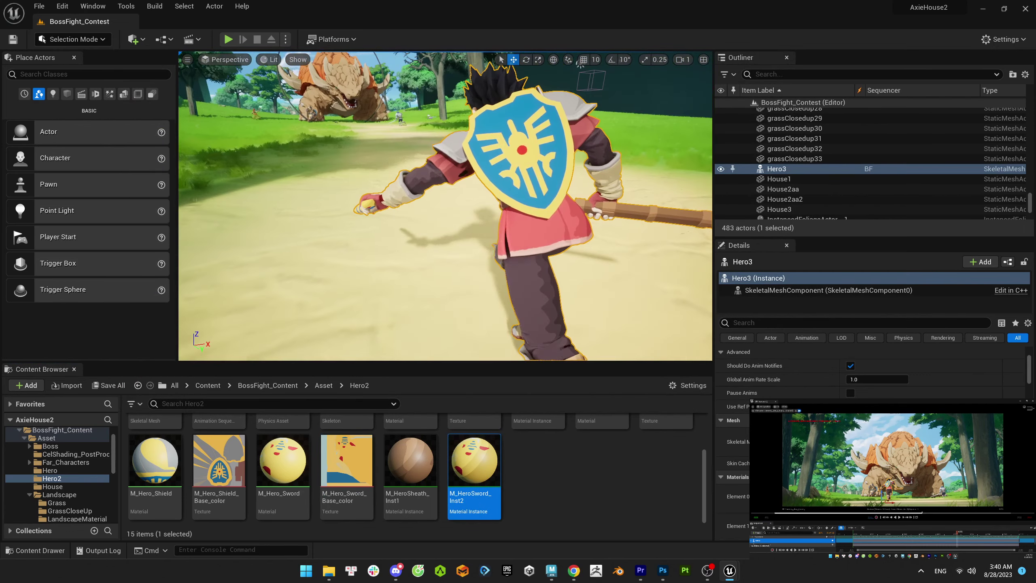
right_drag(369, 187, 500, 330)
double_click(473, 461)
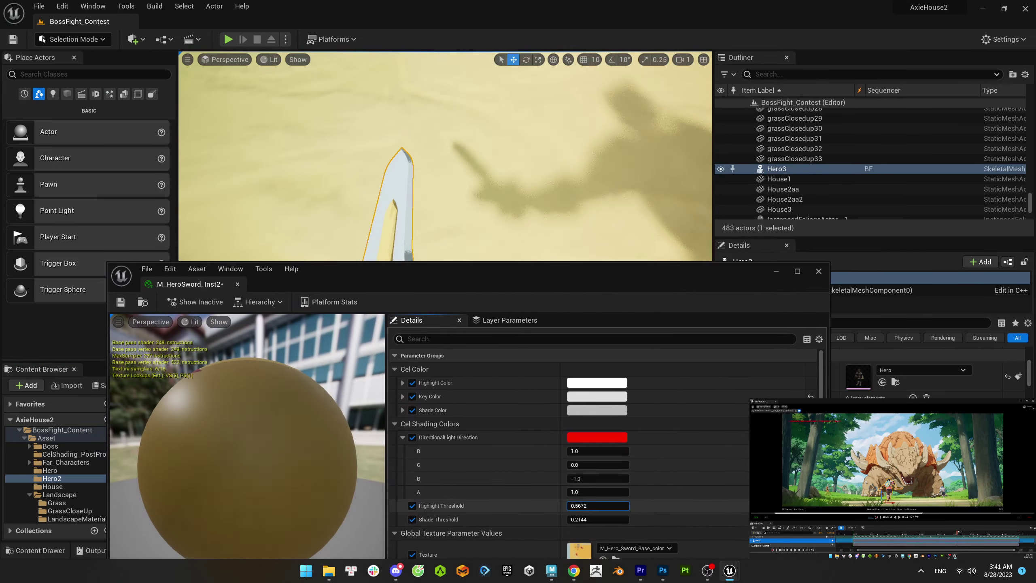
mouse_move(598, 505)
mouse_down()
mouse_move(624, 506)
mouse_move(616, 519)
mouse_up()
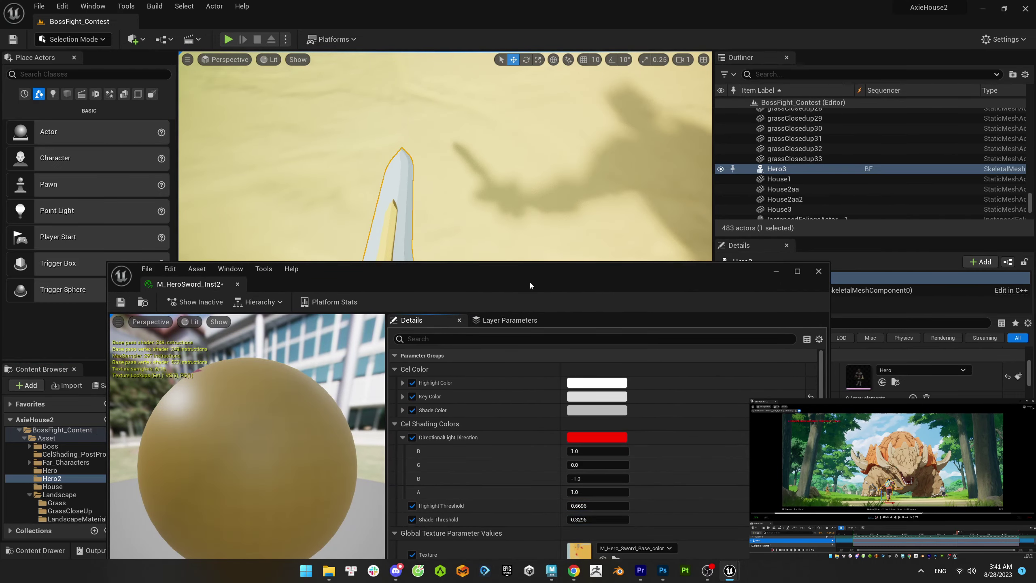
drag(529, 284, 715, 245)
scroll(506, 327, down, 3)
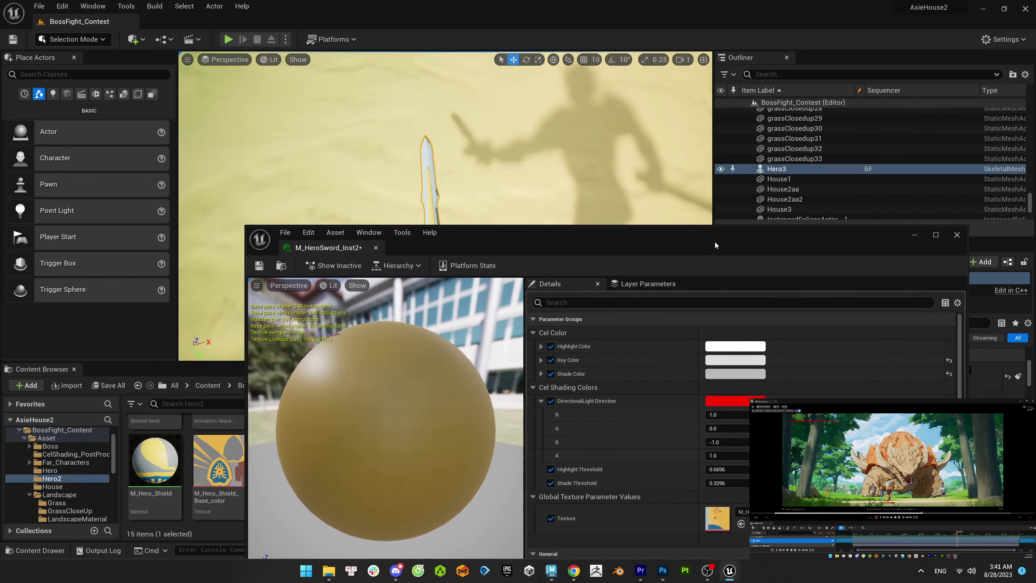
mouse_move(726, 469)
mouse_down()
mouse_move(739, 470)
mouse_move(739, 483)
mouse_move(723, 482)
mouse_up()
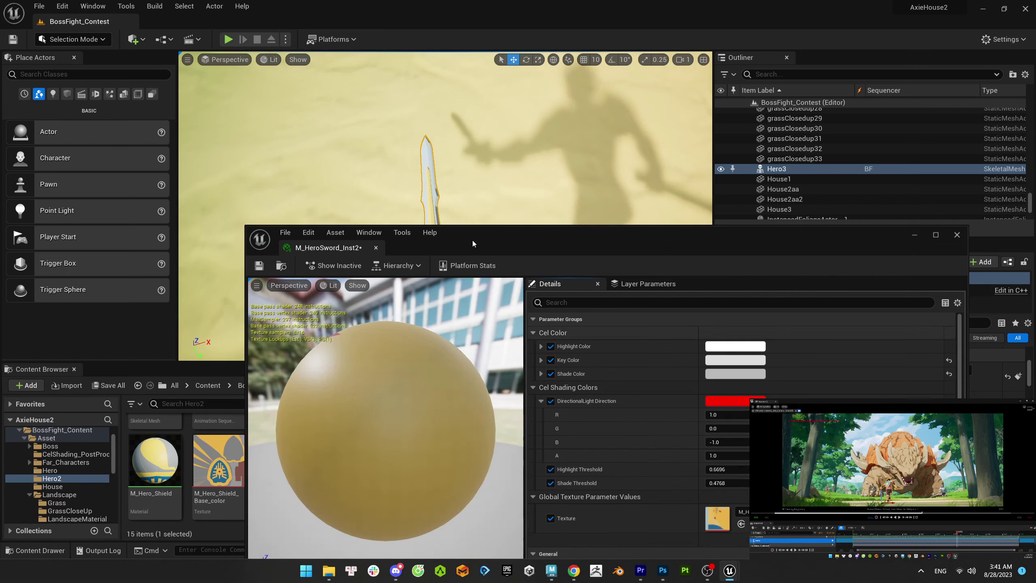
click(738, 374)
- Darken the shade colour, lower Highlight Threshold to 0.6696, and set Key Color to 0.225 grey
drag(883, 389, 886, 394)
drag(655, 233, 632, 326)
drag(490, 340, 454, 452)
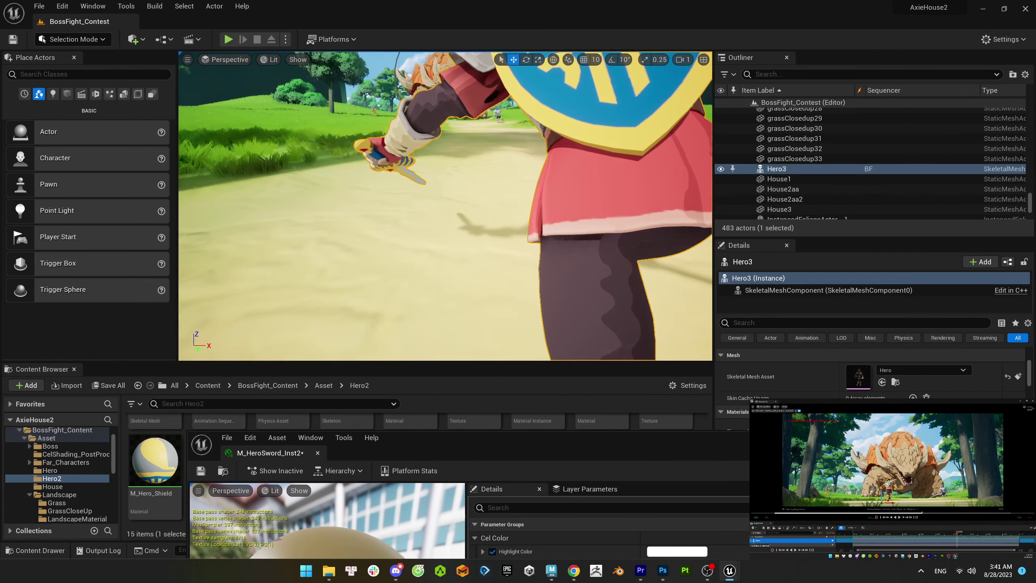
drag(578, 455, 533, 268)
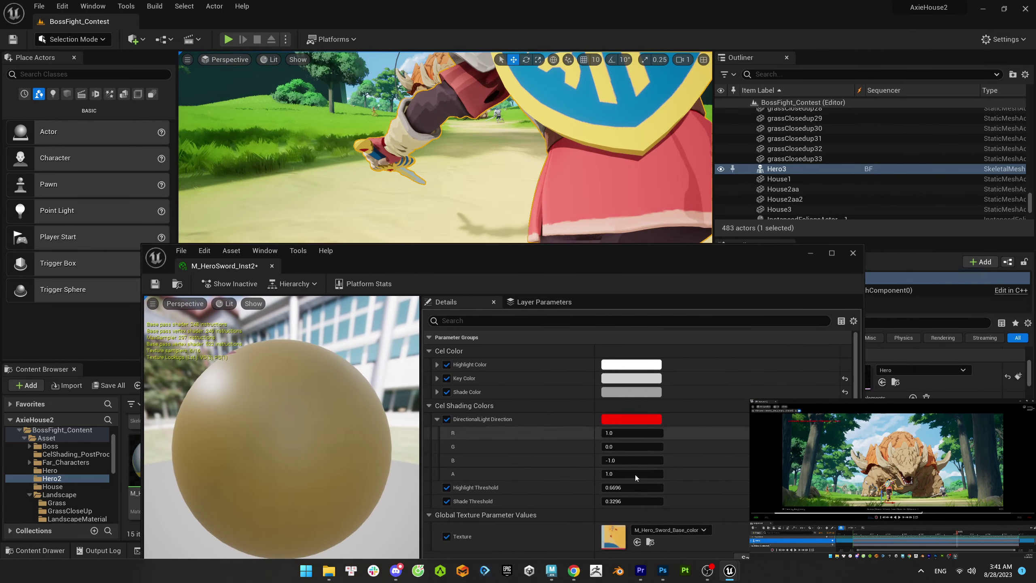
drag(632, 488, 621, 487)
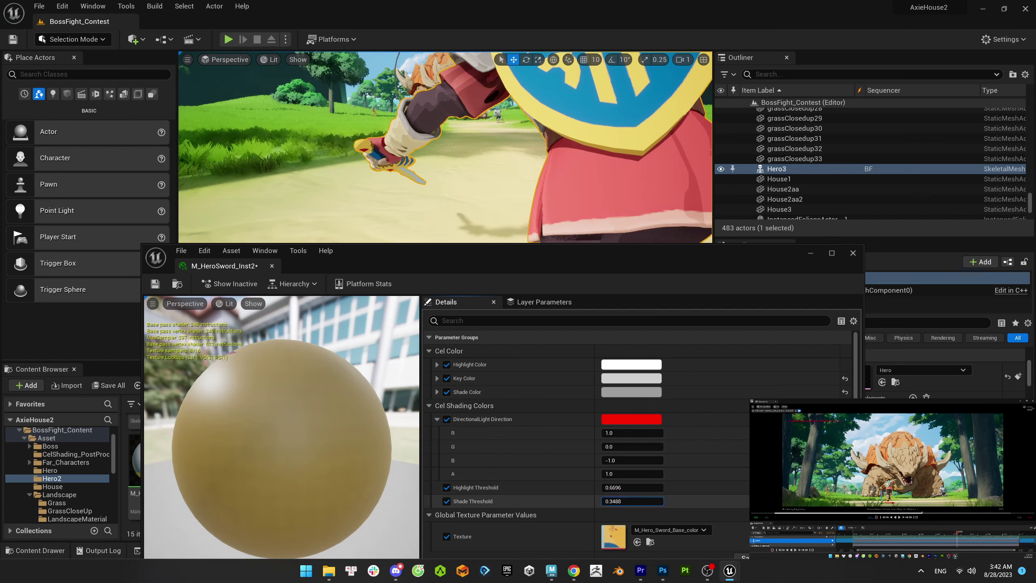
click(631, 378)
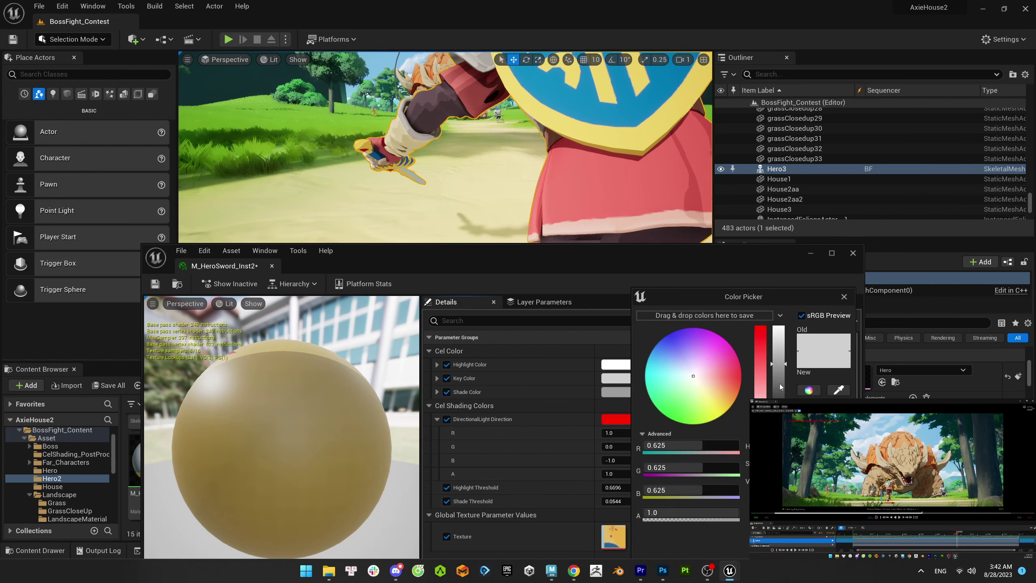
drag(779, 361, 781, 380)
drag(793, 392, 793, 396)
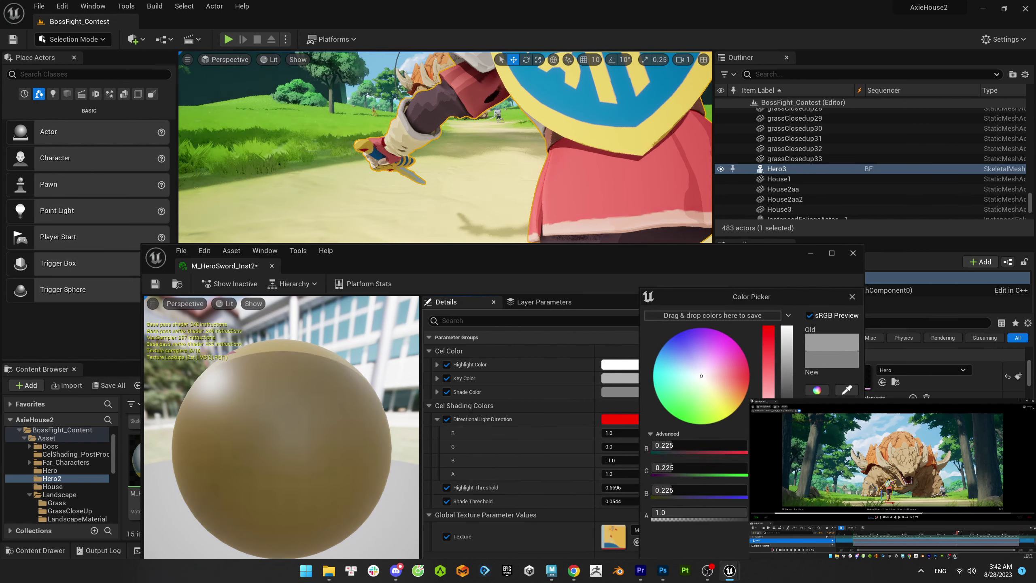
key(Escape)
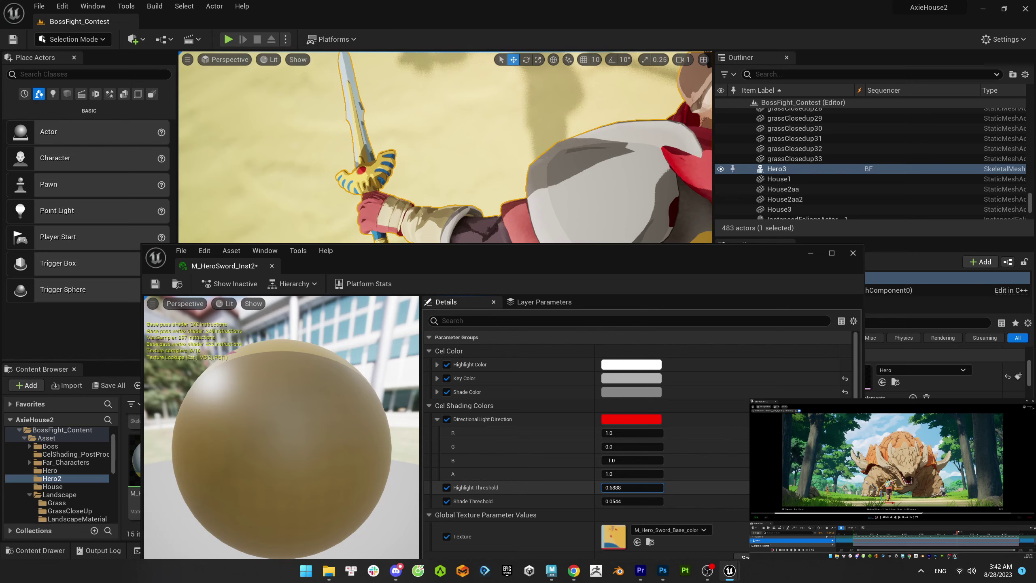
- Fine-tune the sword's Highlight Threshold to 0.6888 and Shade Threshold to 0.272
drag(489, 251, 468, 315)
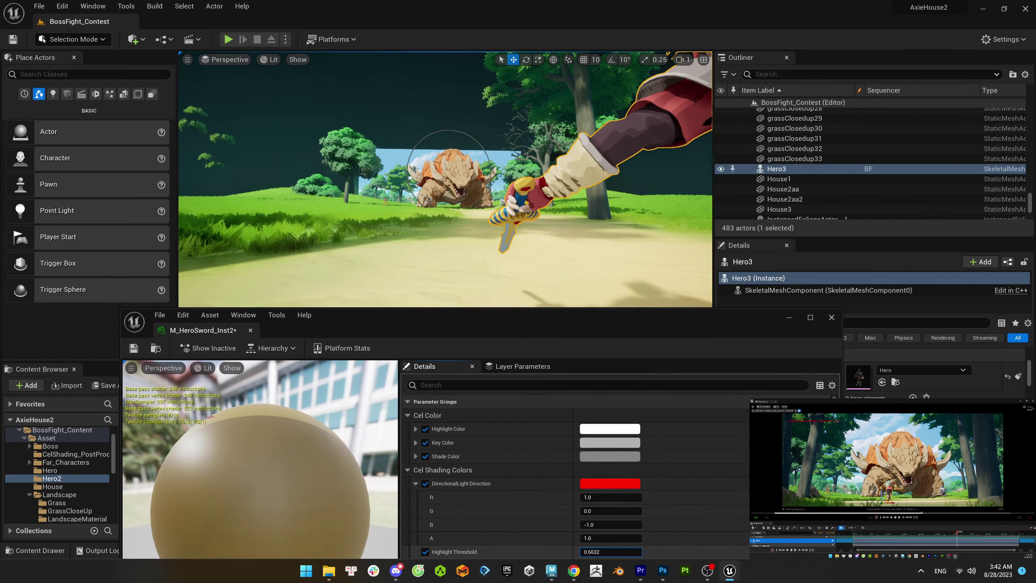
drag(611, 552, 620, 551)
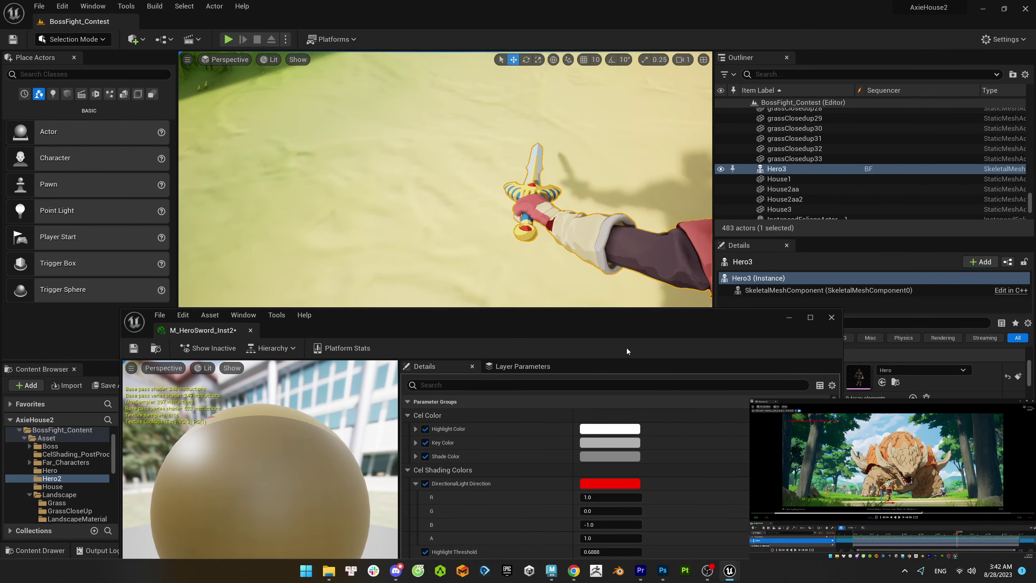
drag(607, 349, 602, 324)
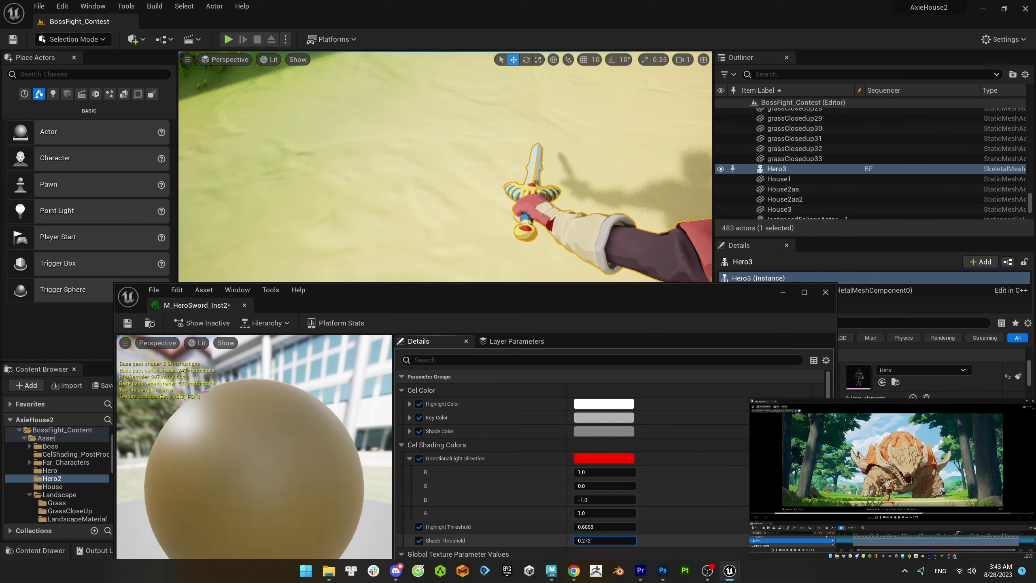
drag(605, 541, 612, 540)
drag(157, 299, 157, 580)
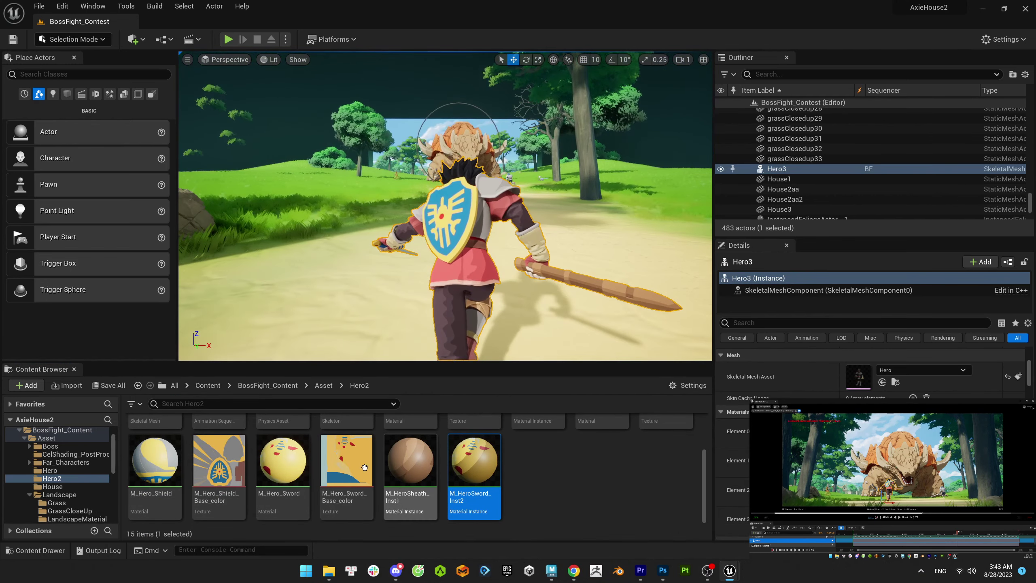
- Duplicate the sword instance as M_HeroShield_Inst3 with the M_Hero_Shield_Base_color texture
key(ctrl+d)
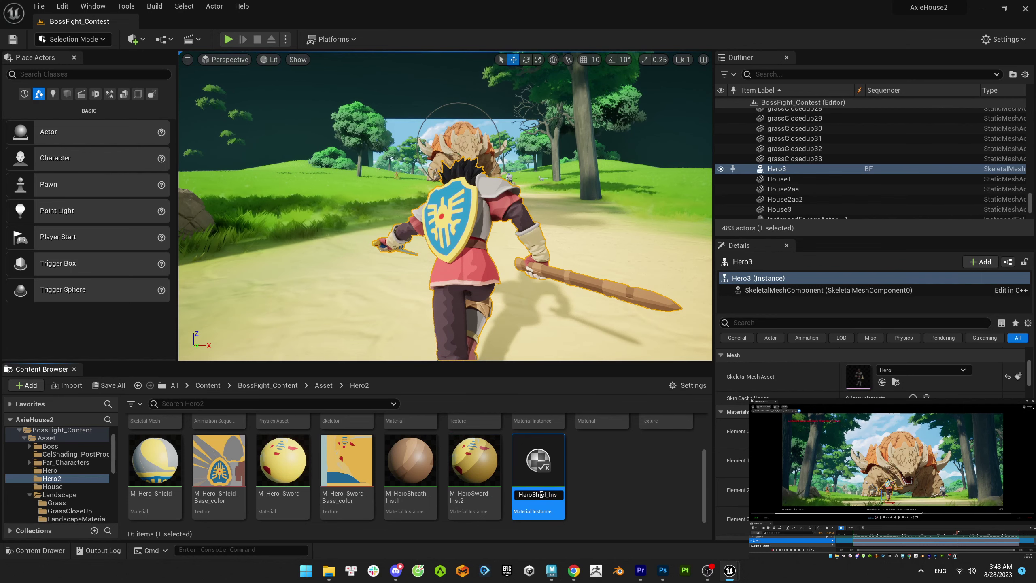
key(Return)
double_click(474, 461)
drag(478, 414, 445, 42)
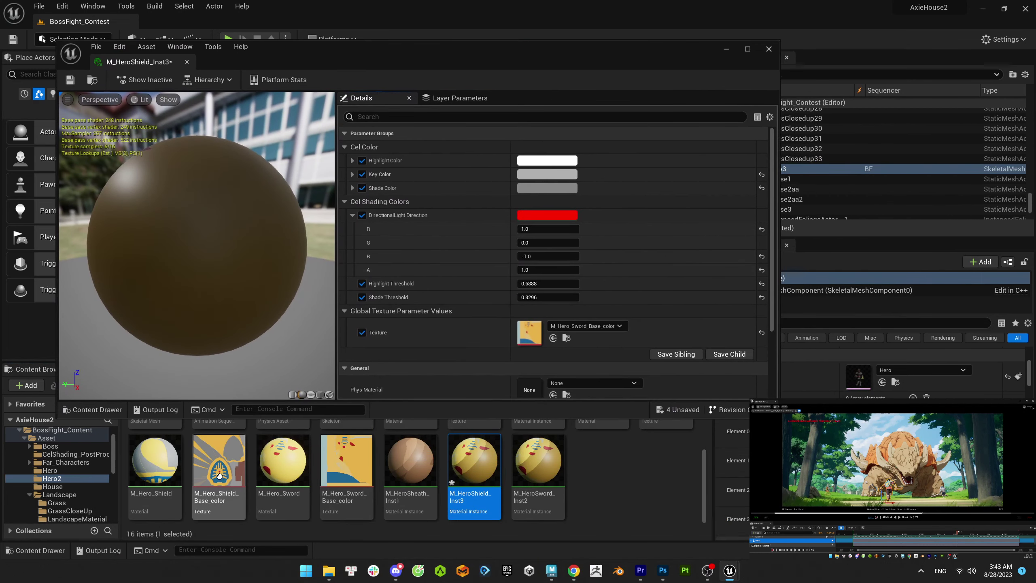
drag(219, 475, 529, 332)
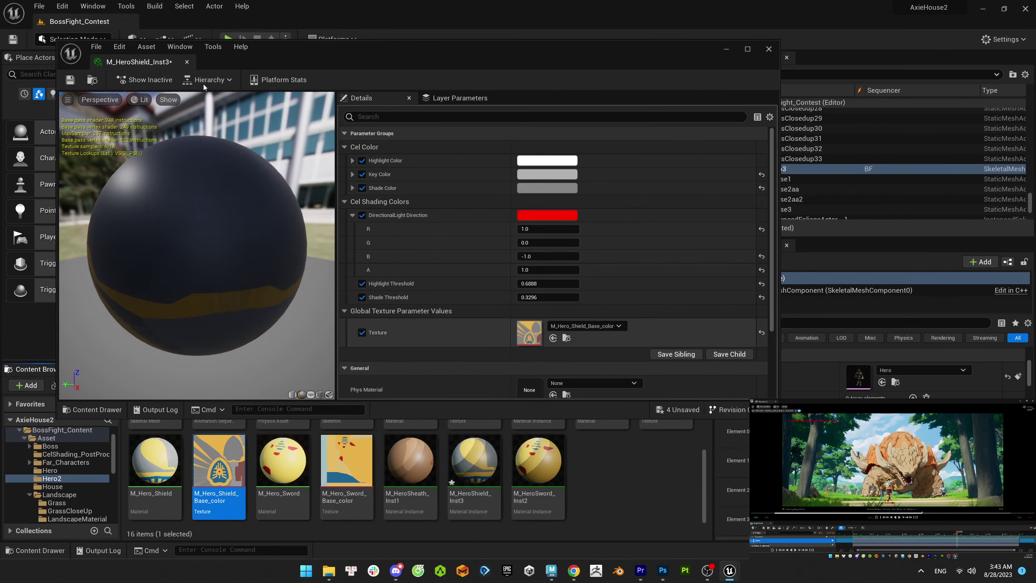
click(288, 39)
click(474, 461)
drag(475, 461, 617, 470)
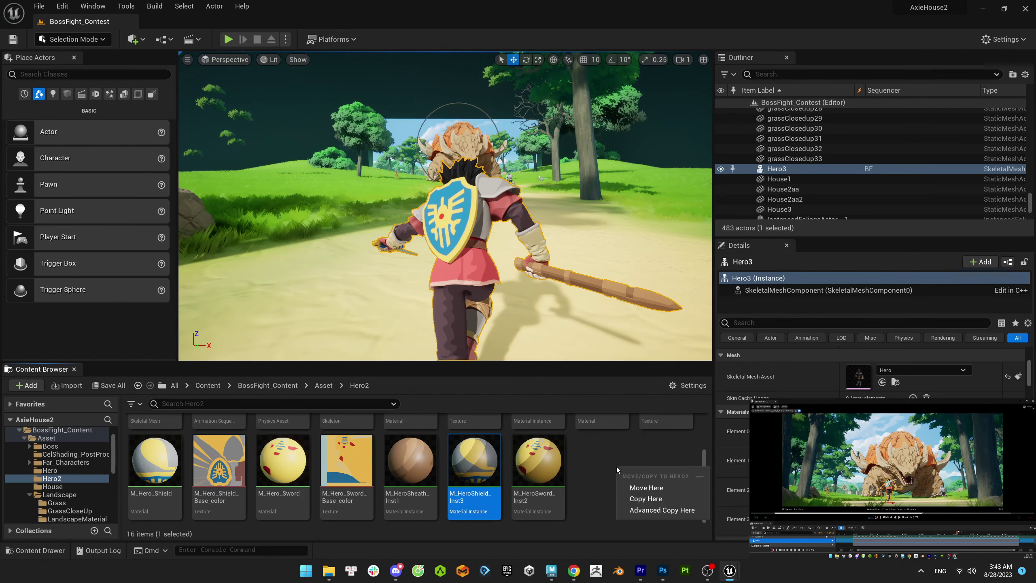
key(Escape)
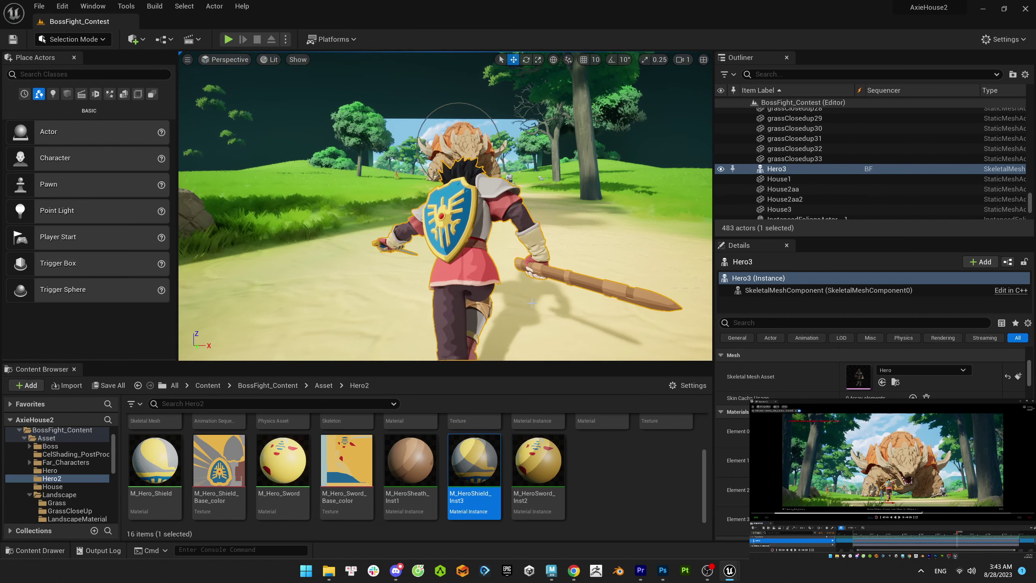
- Adjust the shield's Highlight Threshold, lighten its Key Color, and raise its Shade Threshold
double_click(474, 461)
drag(485, 41, 491, 285)
click(374, 430)
click(373, 430)
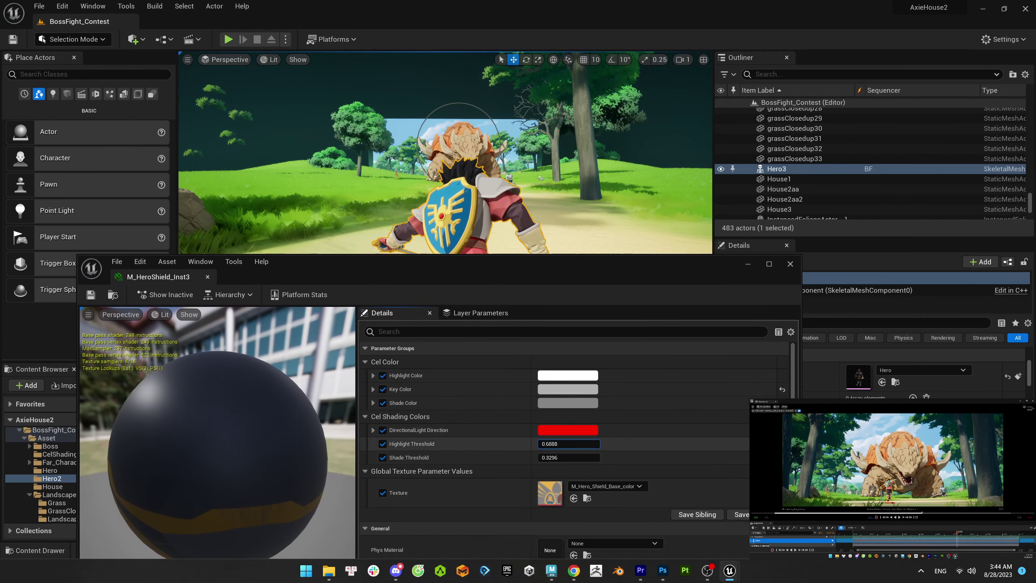
mouse_move(569, 444)
mouse_down()
mouse_move(551, 444)
mouse_move(579, 444)
mouse_move(577, 395)
mouse_up()
click(576, 395)
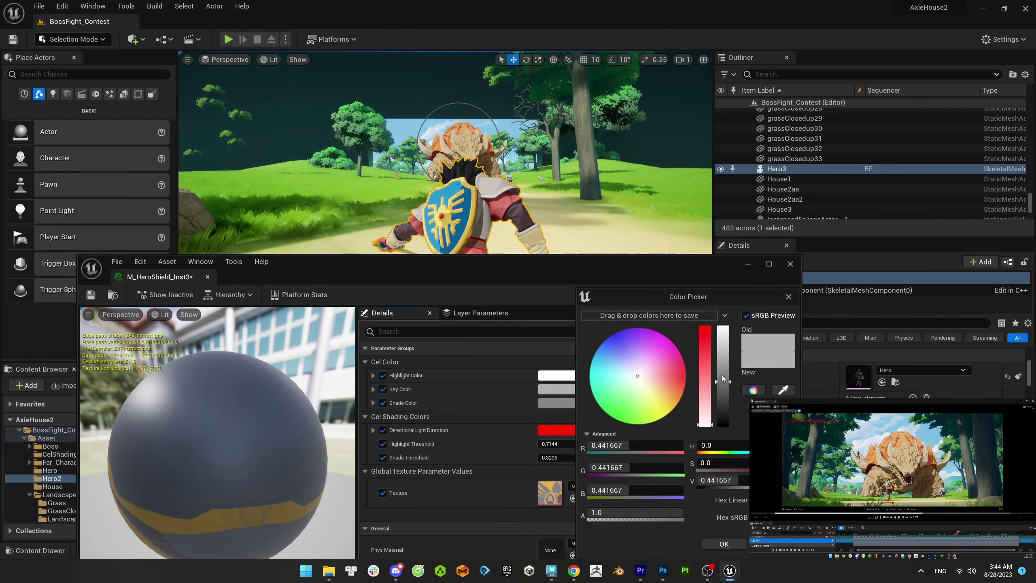
drag(730, 370, 730, 361)
click(506, 269)
drag(569, 457, 595, 457)
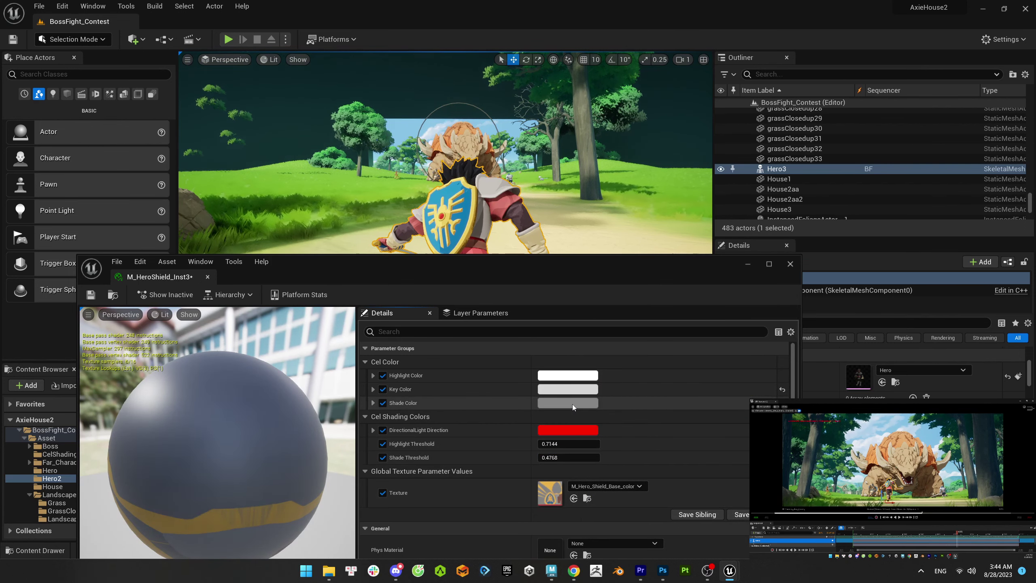
click(574, 407)
- Save and close M_HeroShield_Inst3, then select the Tank2 character in the scene
key(ctrl+s)
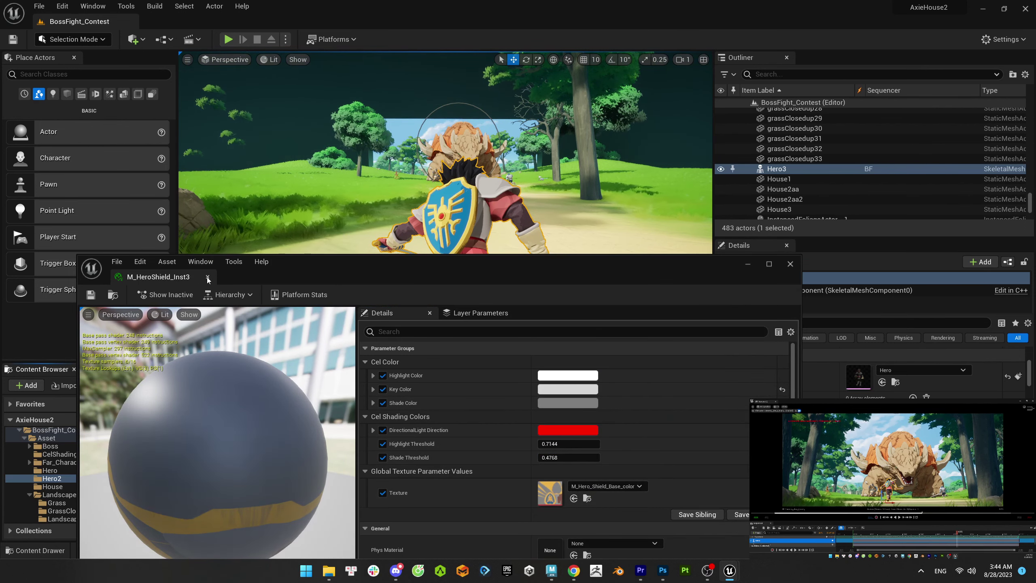
click(208, 278)
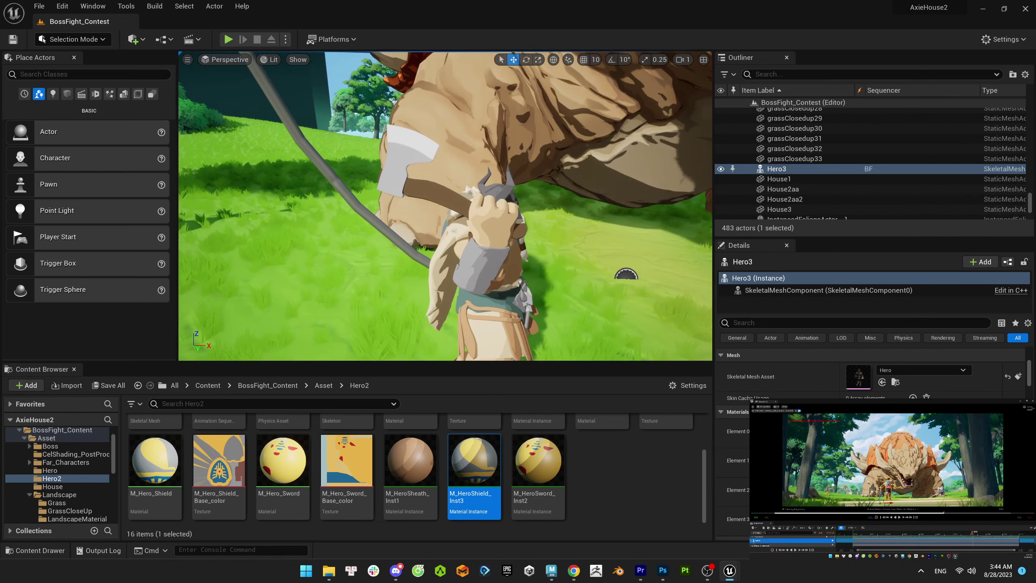
click(489, 229)
- Create M_TankAxe_Inst1 with parent M_Tank_Axe and the M_Tank_Axe_Base_color texture
key(ctrl+b)
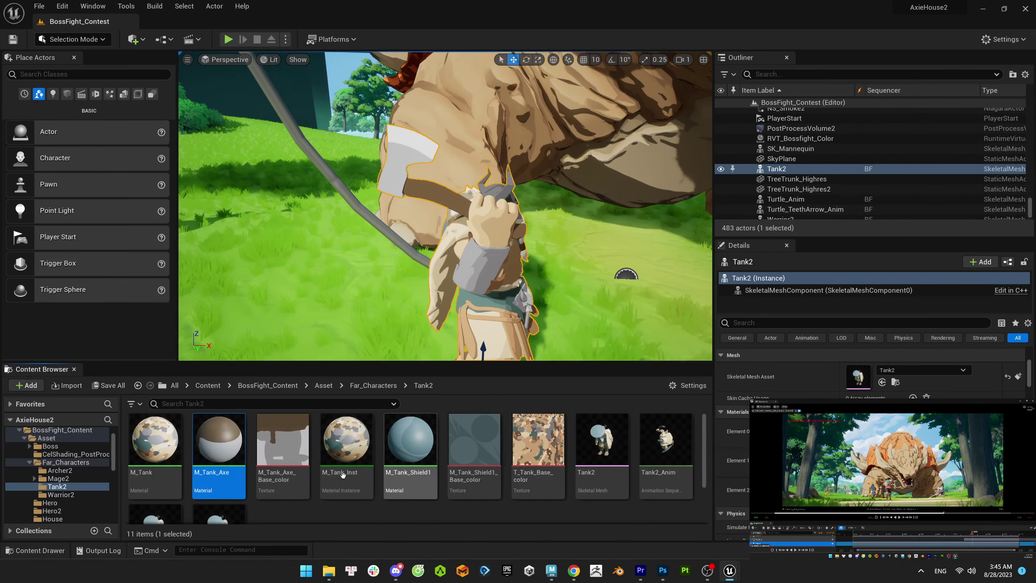
click(343, 474)
key(ctrl+d)
text(M_TankAxe_Inst1)
key(Return)
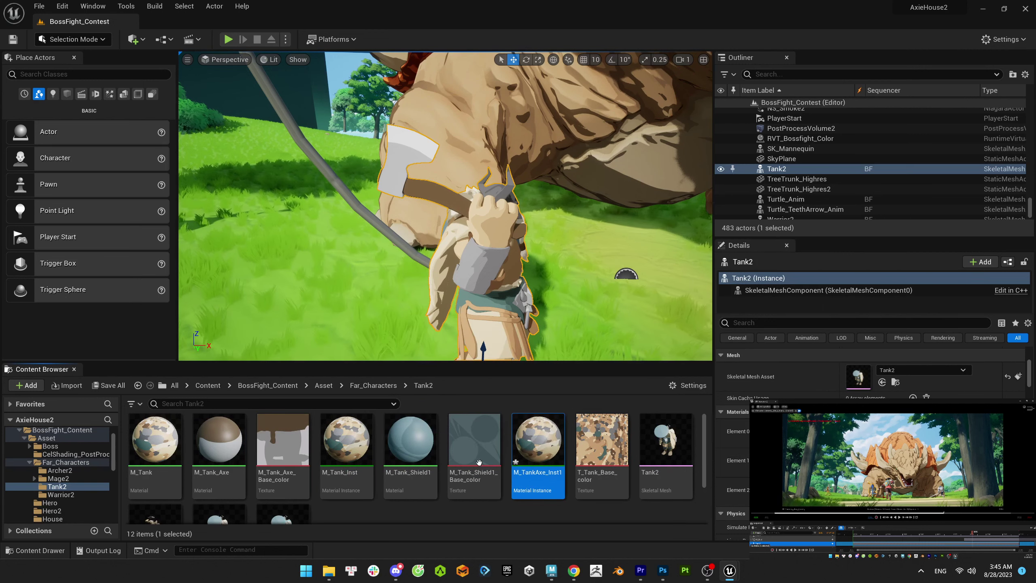
double_click(538, 441)
drag(219, 440, 527, 366)
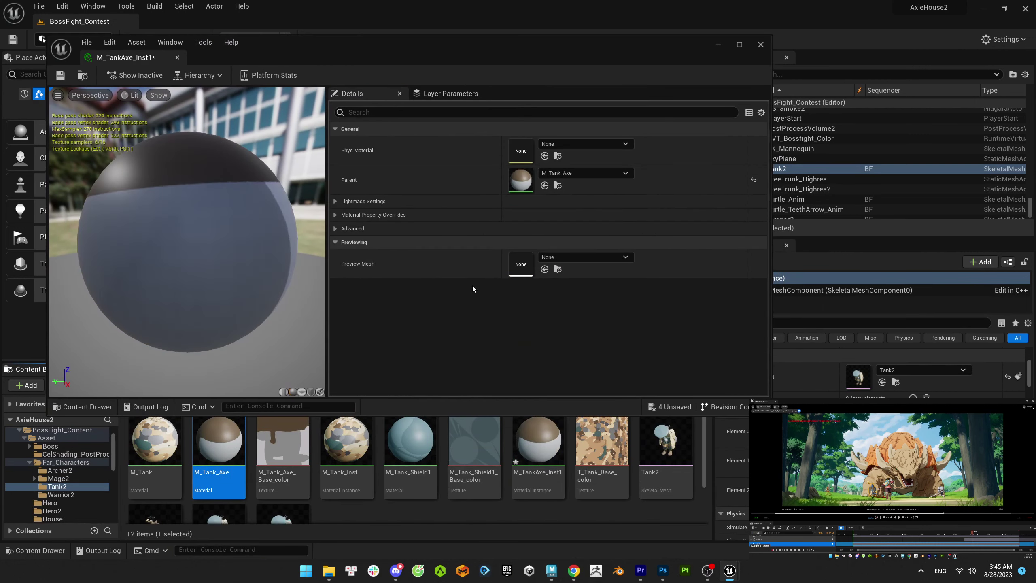
drag(283, 441, 555, 274)
click(177, 57)
- Apply M_TankAxe_Inst1 to the axe, lower thresholds to 0.3368 and 0.1376, and save
drag(538, 440, 392, 149)
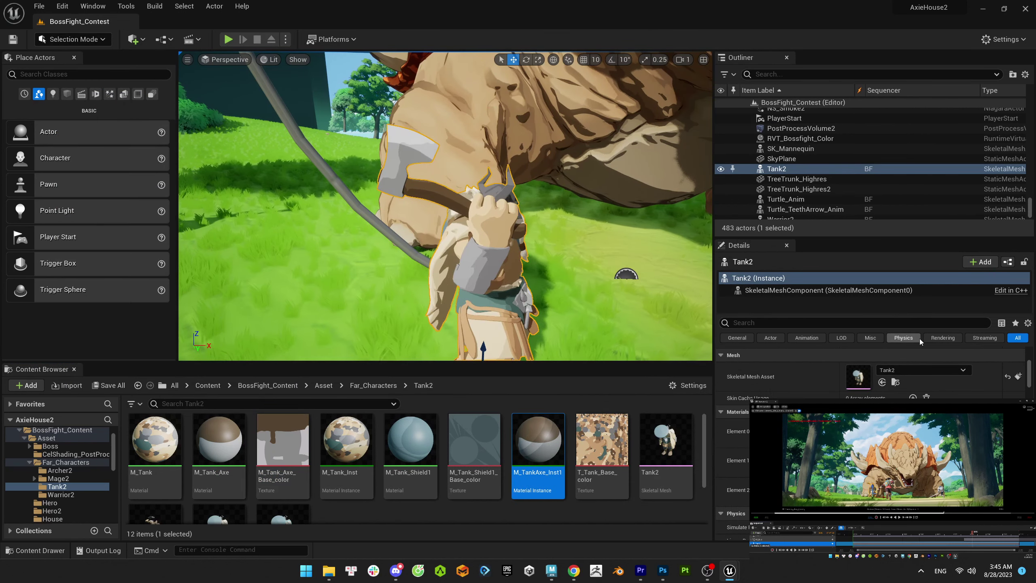
key(Escape)
double_click(538, 441)
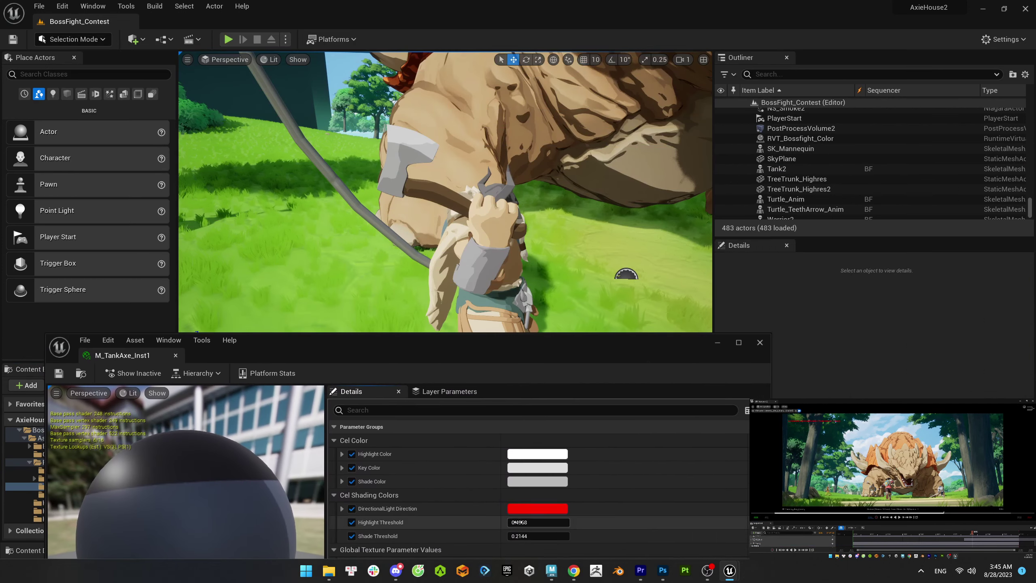
mouse_move(519, 523)
mouse_down()
mouse_move(498, 522)
mouse_move(510, 536)
mouse_move(530, 523)
mouse_up()
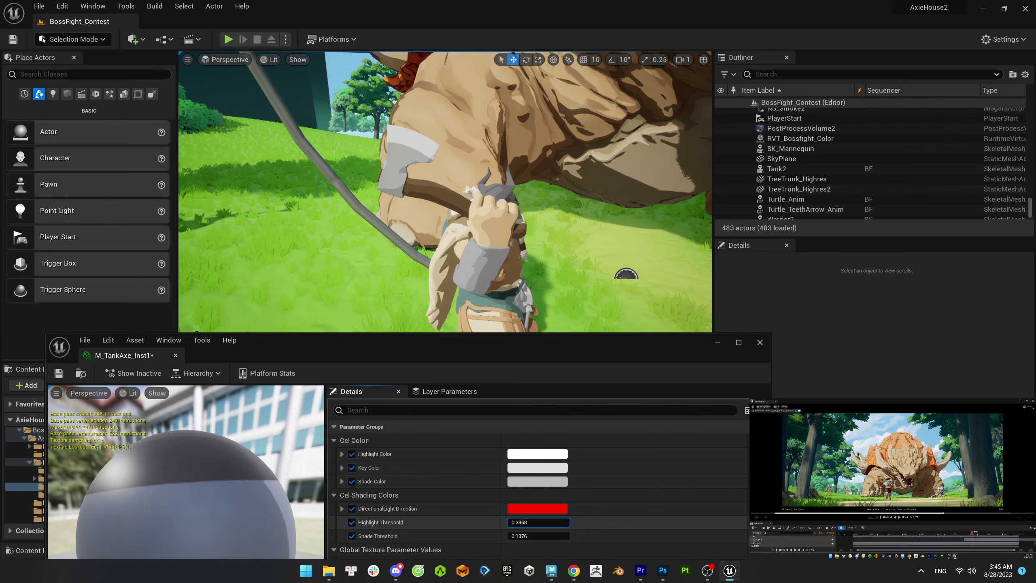
click(59, 373)
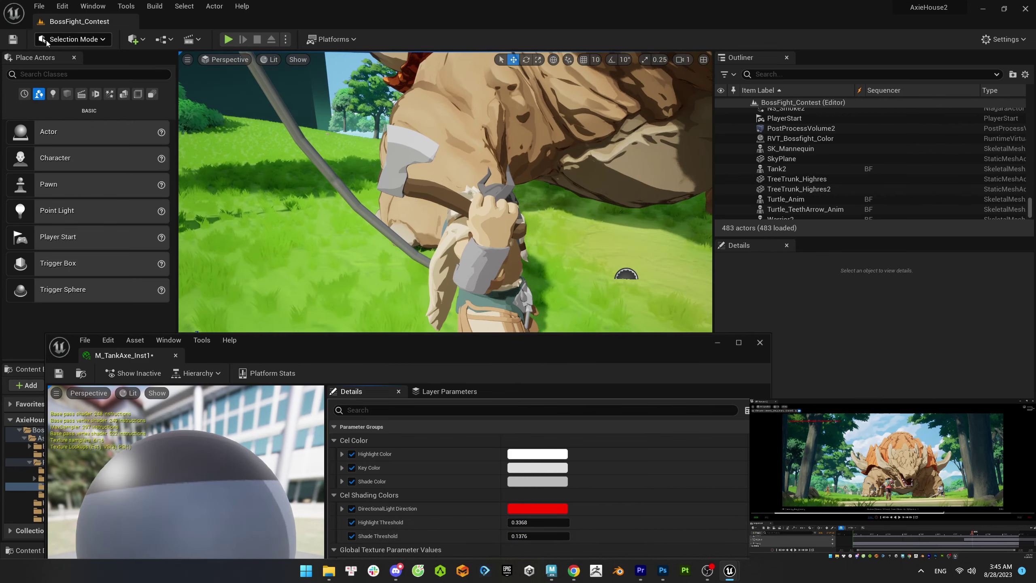
click(177, 355)
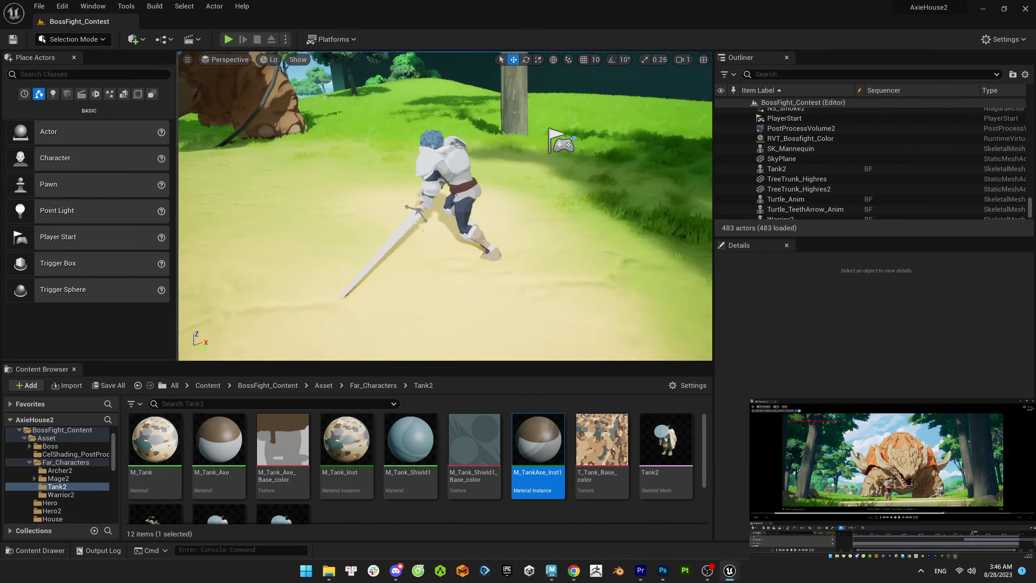
- Copy M_HeroSword_Inst2 into Warrior2 as M_WarriorSword_Inst2 with the warrior sword's base-colour texture
click(61, 494)
click(52, 511)
scroll(454, 453, down, 2)
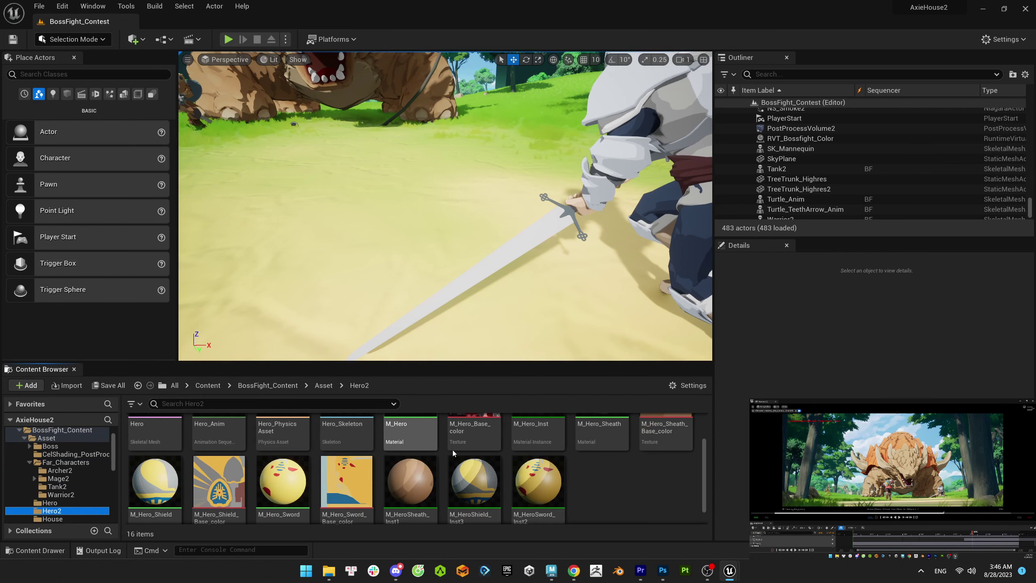
drag(538, 482, 60, 494)
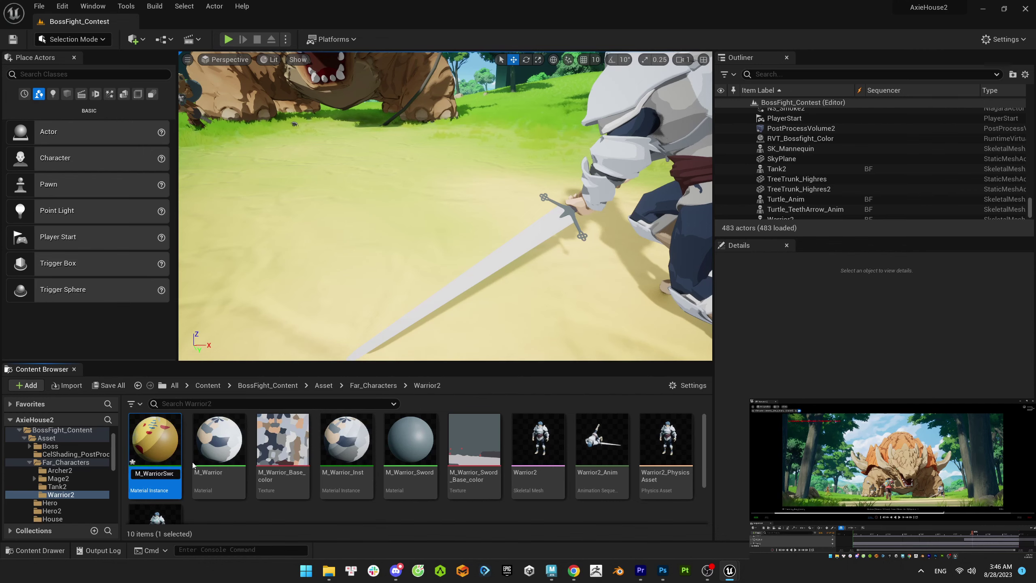
key(Return)
double_click(474, 443)
drag(410, 445, 480, 302)
click(132, 68)
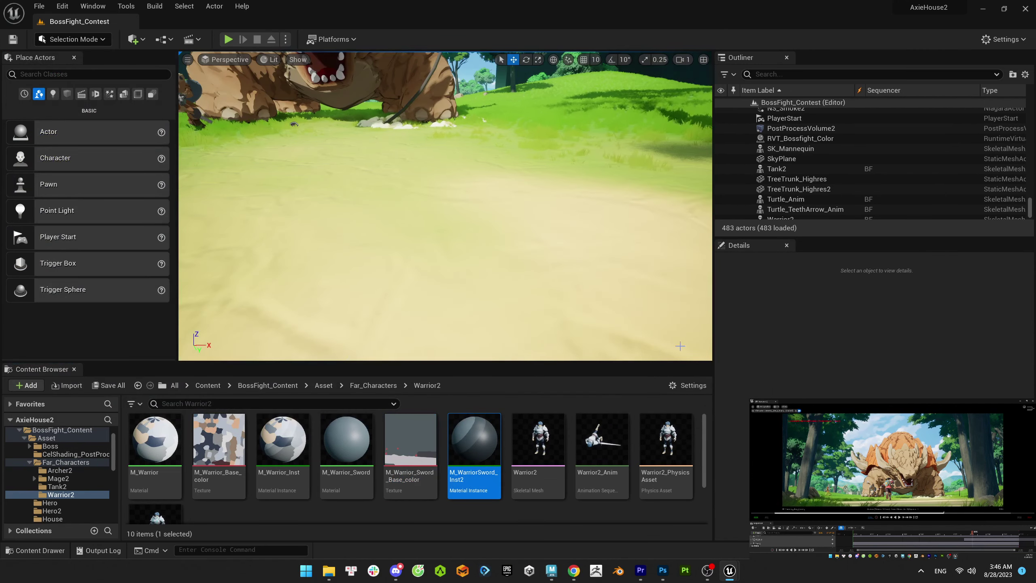
- Lower M_WarriorSword_Inst2's highlight and shade thresholds and return to the level editor
double_click(473, 441)
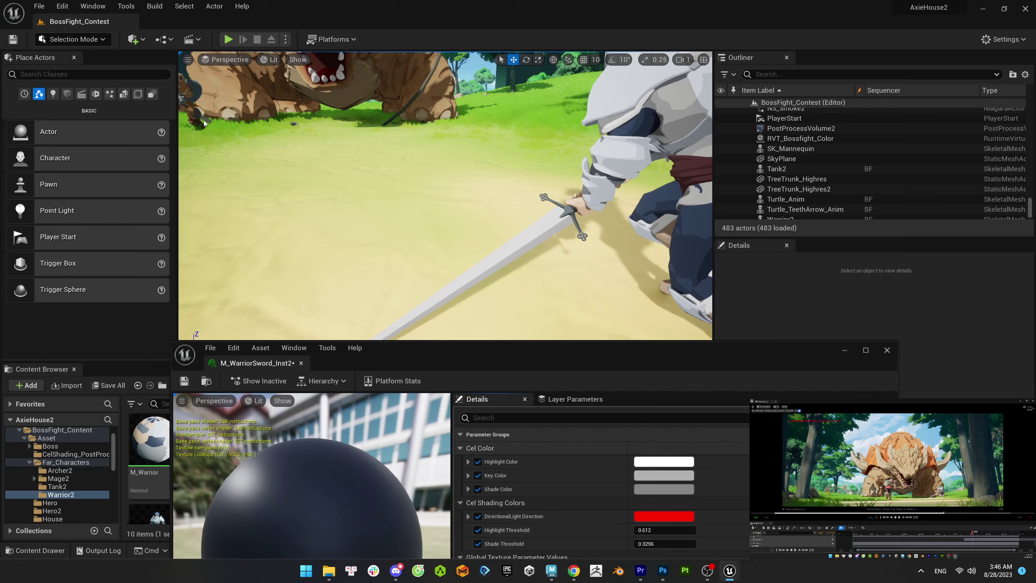
click(884, 352)
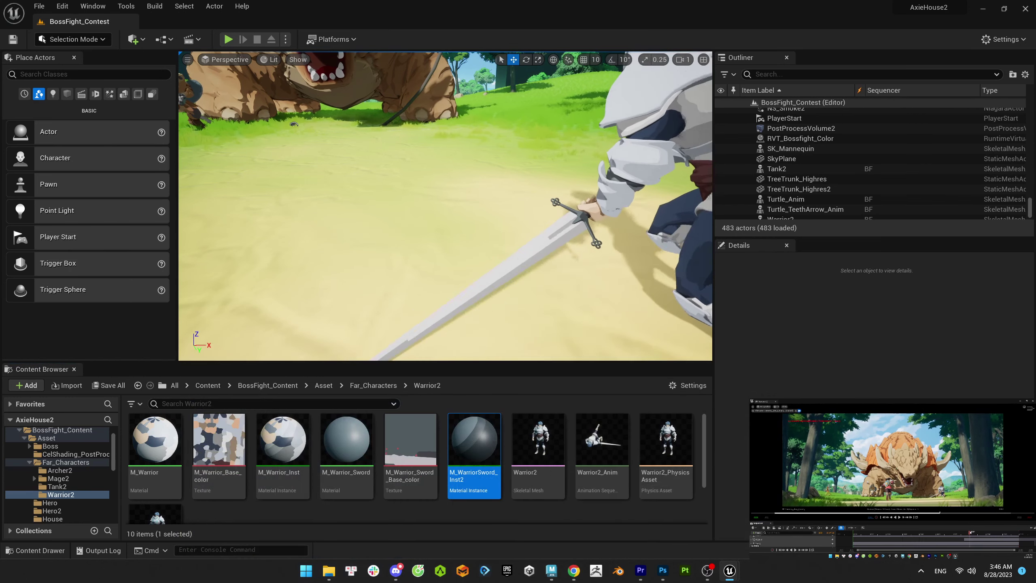
double_click(471, 447)
mouse_move(665, 530)
mouse_down()
mouse_move(649, 530)
mouse_move(651, 543)
mouse_move(673, 543)
mouse_move(670, 530)
mouse_move(653, 543)
mouse_up()
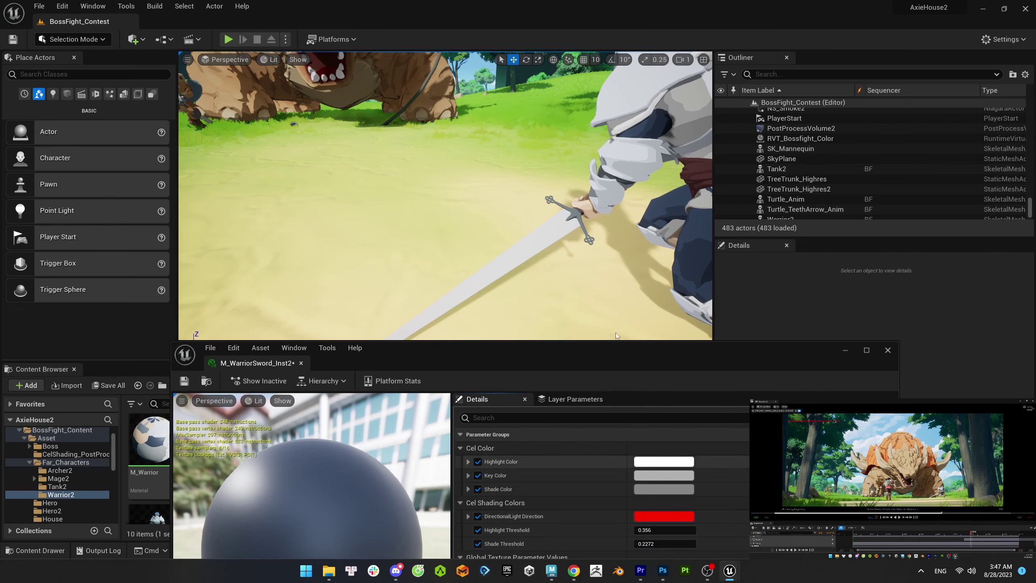
click(205, 380)
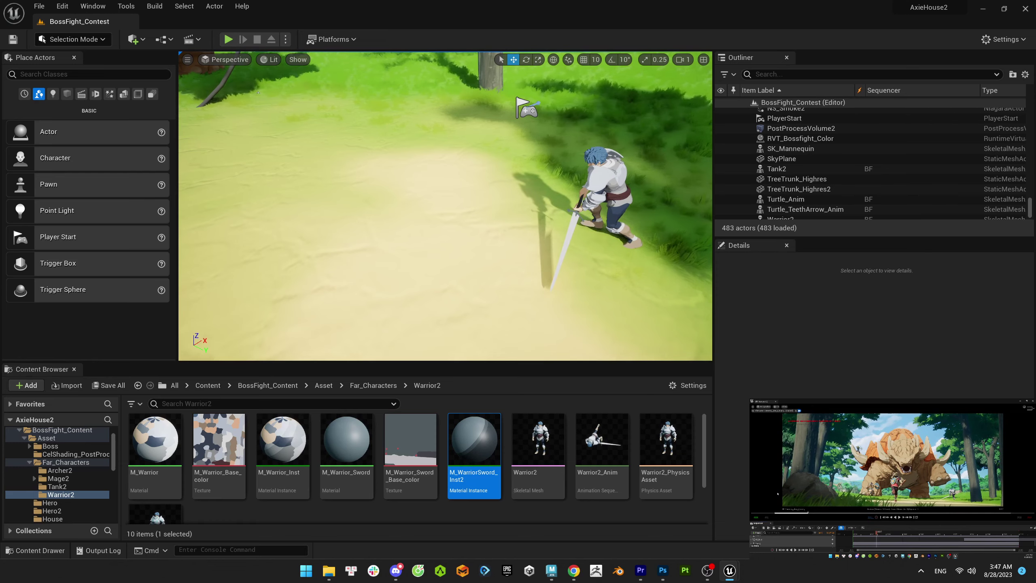
mouse_move(730, 571)
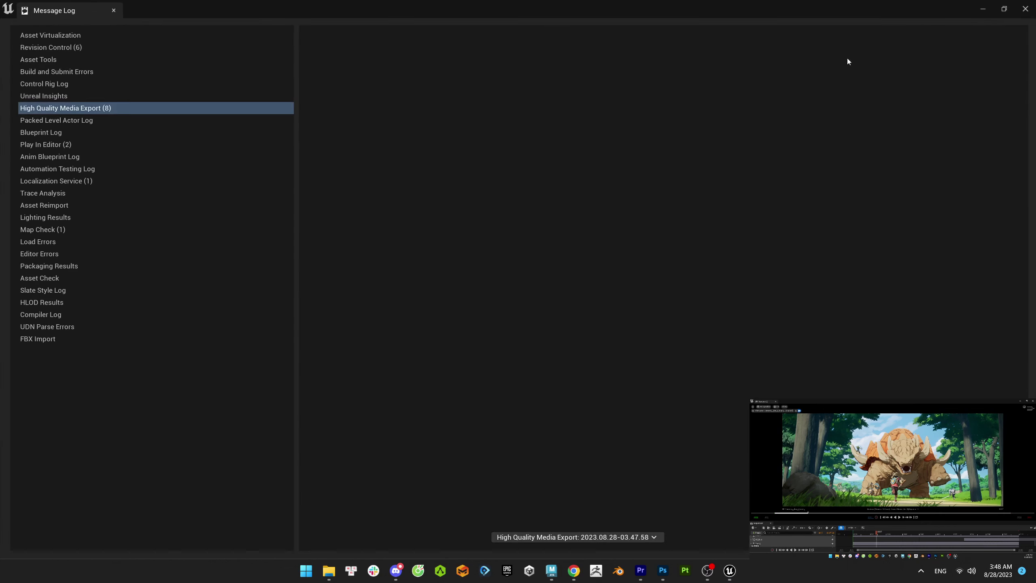
- Select Hero3 in the level and open its M_HeroSheath_Inst1 material instance
click(1026, 8)
click(625, 105)
click(409, 196)
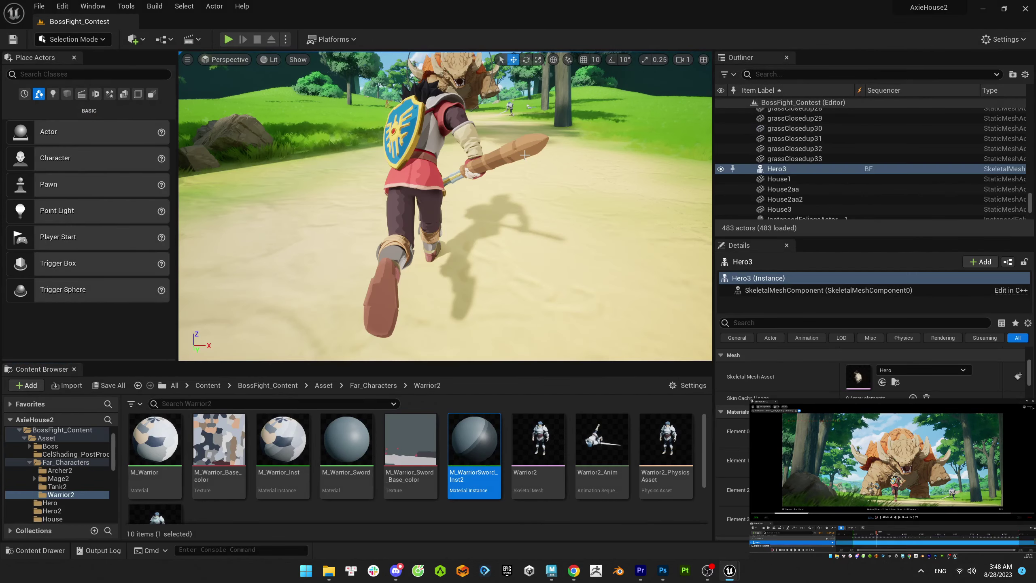
key(ctrl+b)
double_click(426, 475)
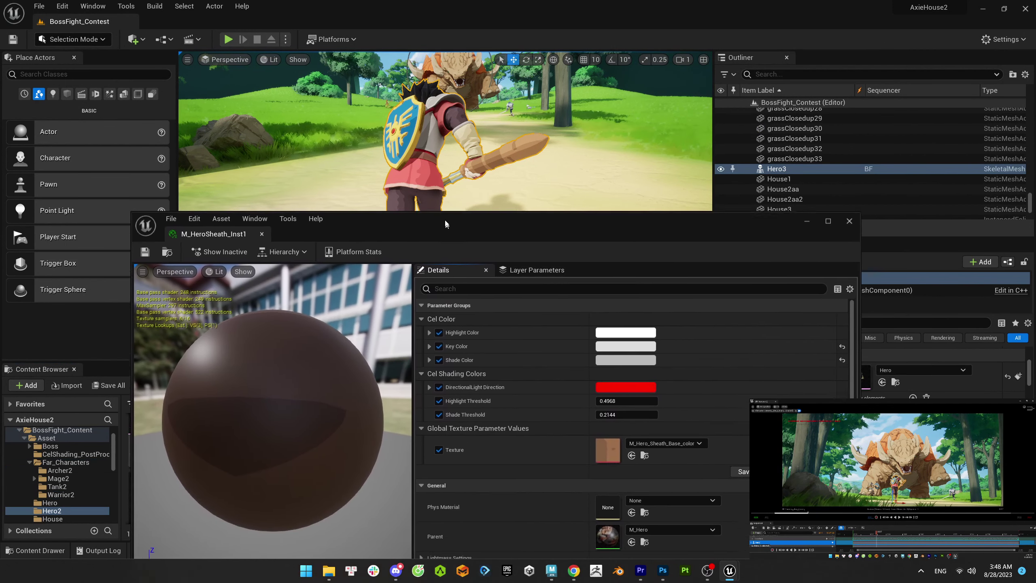
- Lower the sheath's Highlight Threshold to 0.2664 and Shade Threshold to 0.0416
drag(624, 395, 609, 395)
mouse_move(625, 408)
mouse_down()
mouse_move(591, 408)
mouse_move(610, 395)
mouse_up()
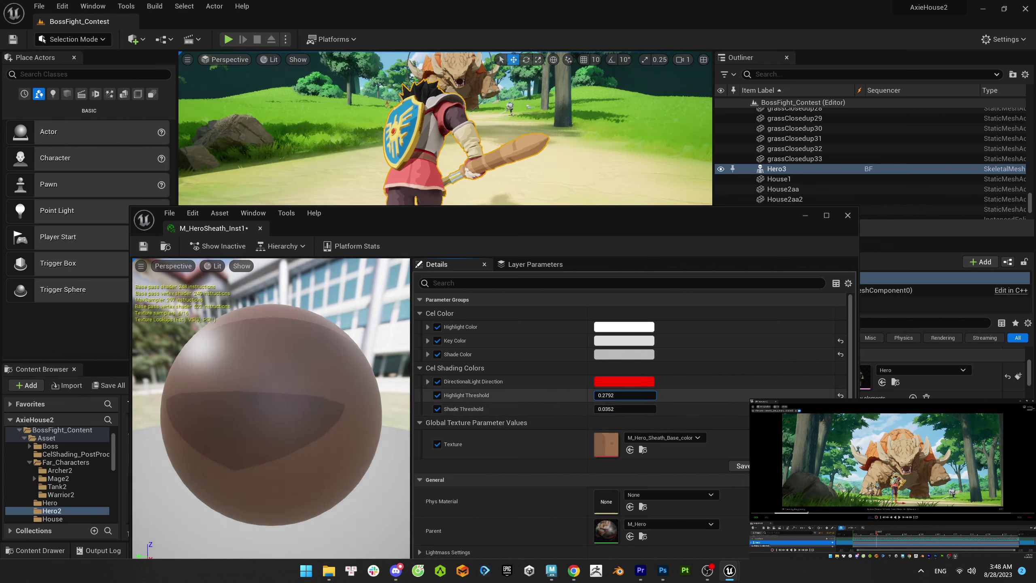
click(563, 178)
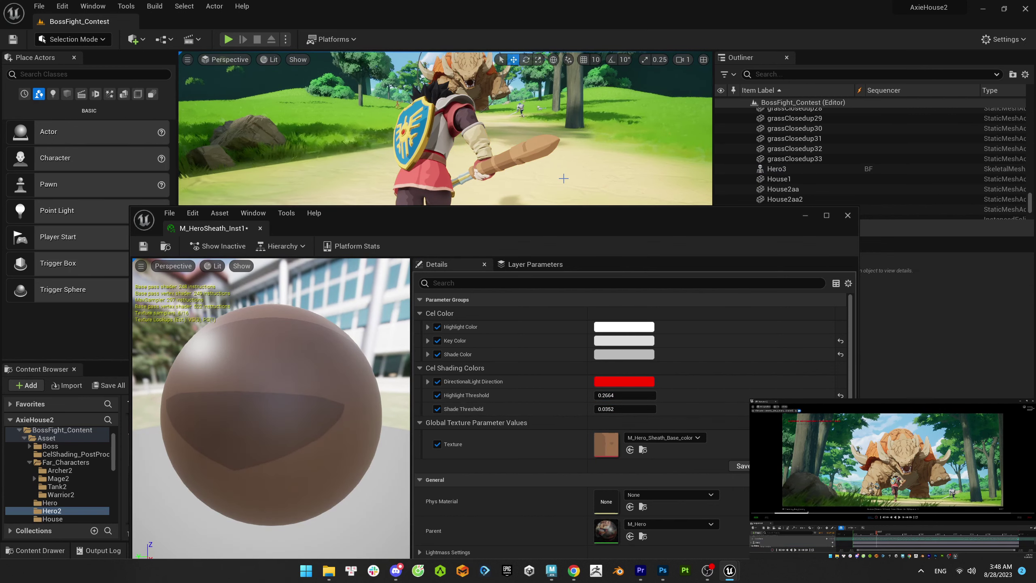
drag(624, 409, 600, 408)
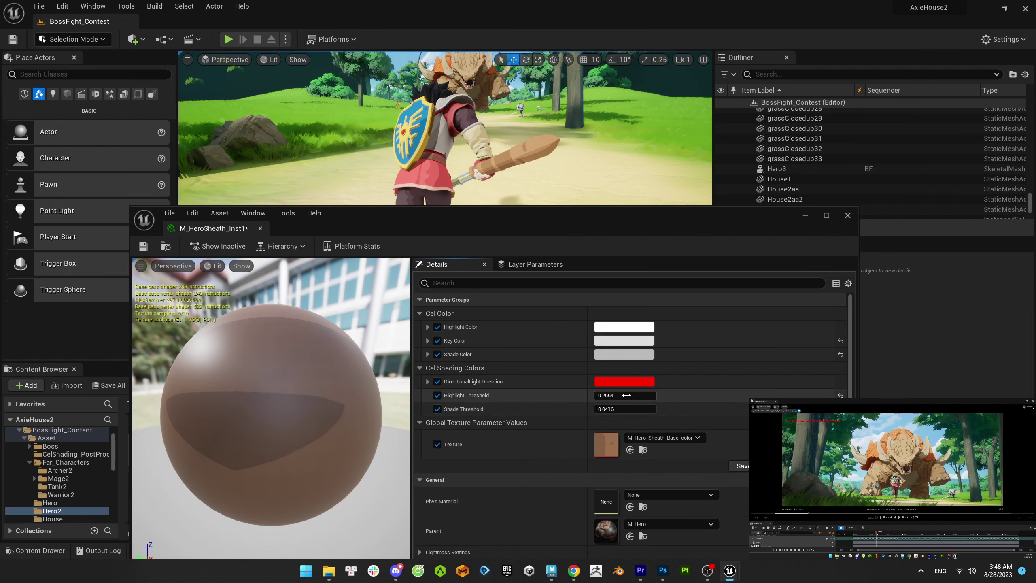
drag(625, 395, 617, 416)
click(260, 229)
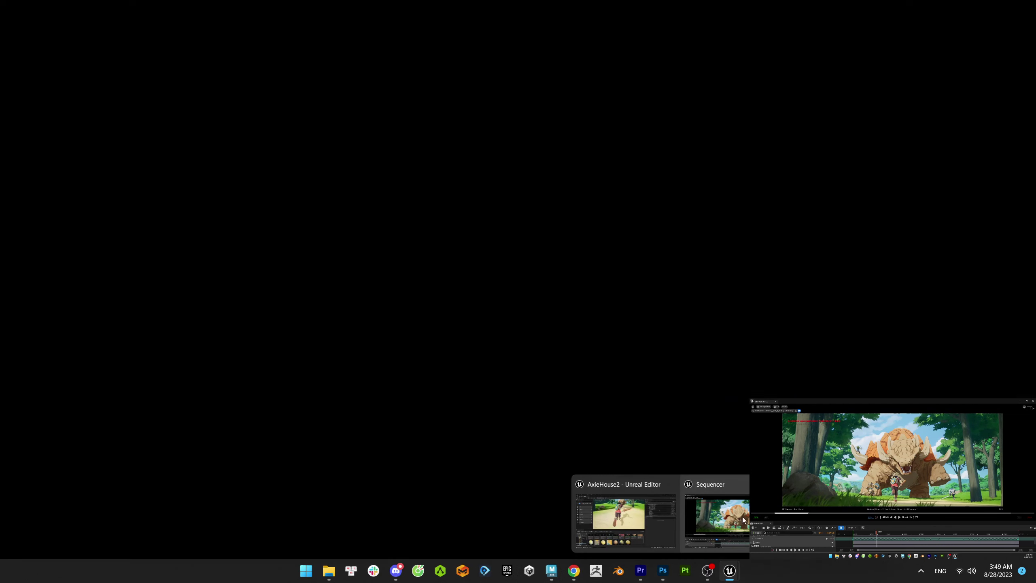
click(714, 509)
- Render the BF sequence locally, then stop the preview render at 14 of 120 frames
click(572, 397)
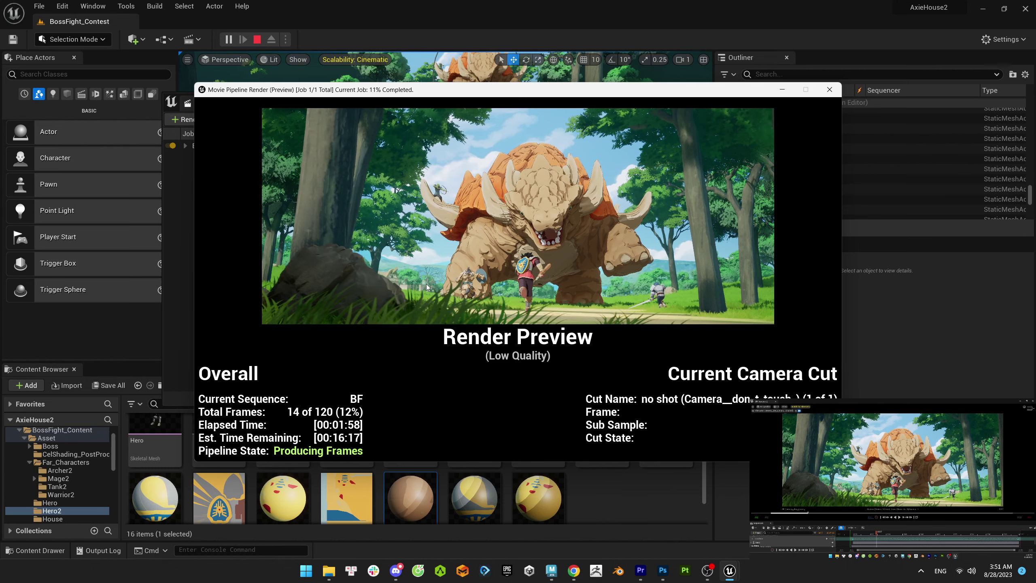
click(782, 91)
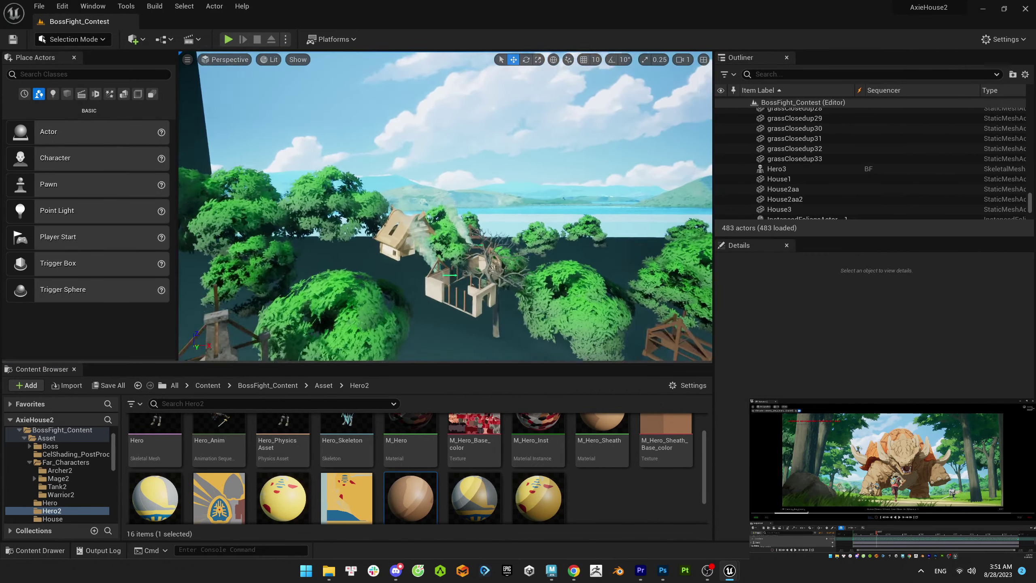
- Open the NS_Smoke1 Niagara system from the NS_Smoke actor and set Warmup Time to 20
click(398, 268)
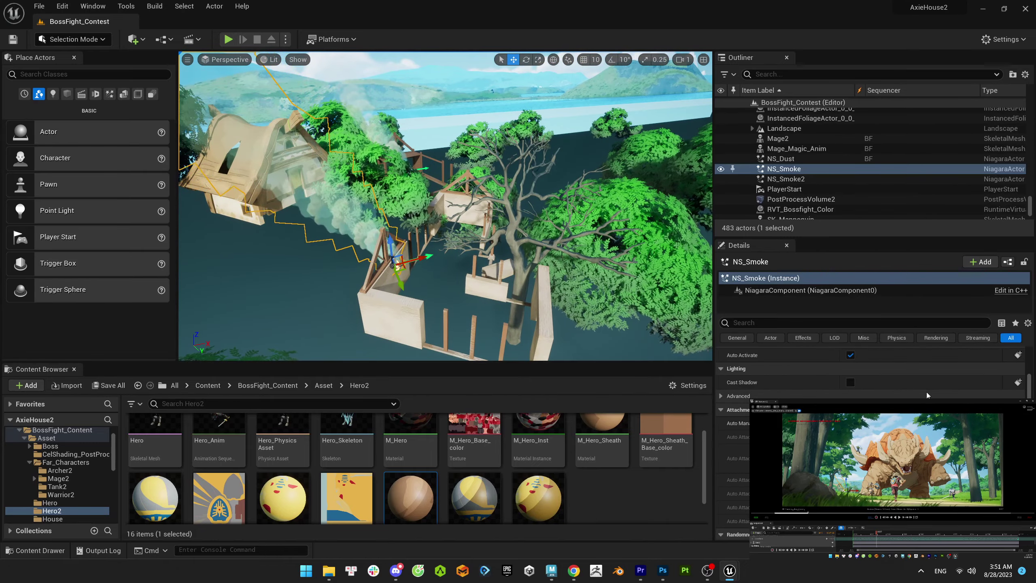
key(ctrl+b)
double_click(411, 496)
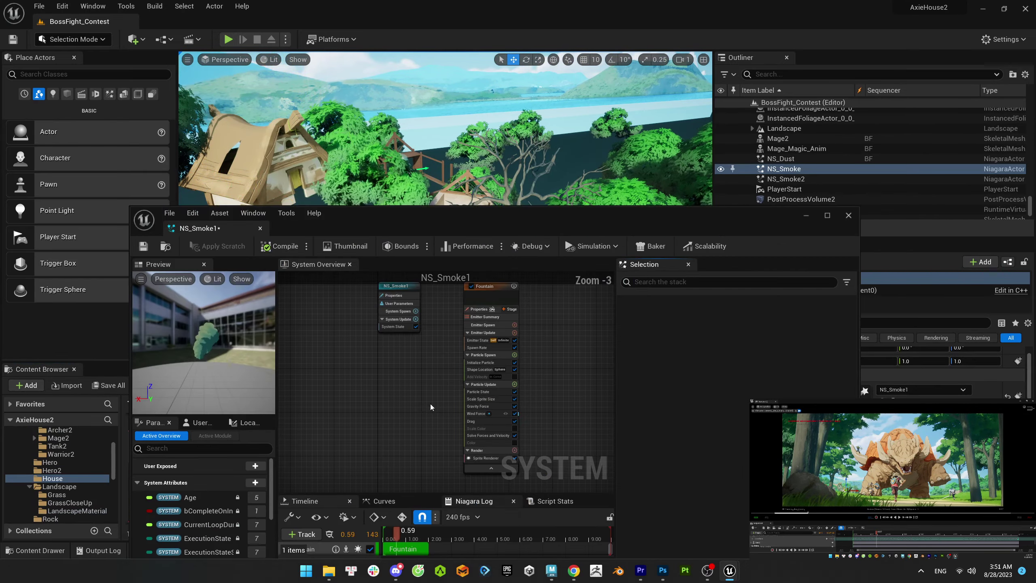
click(398, 286)
click(718, 477)
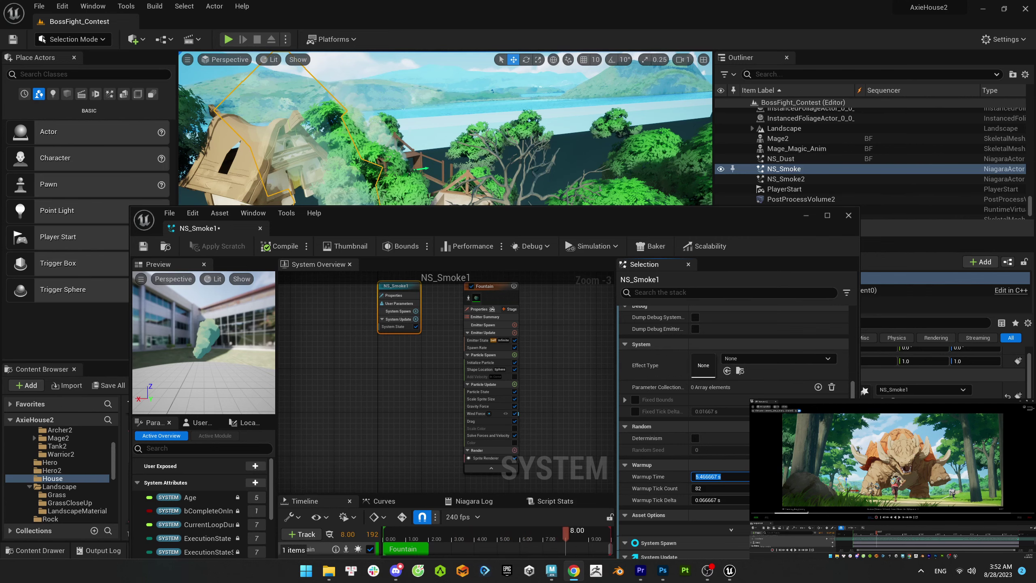
text(20)
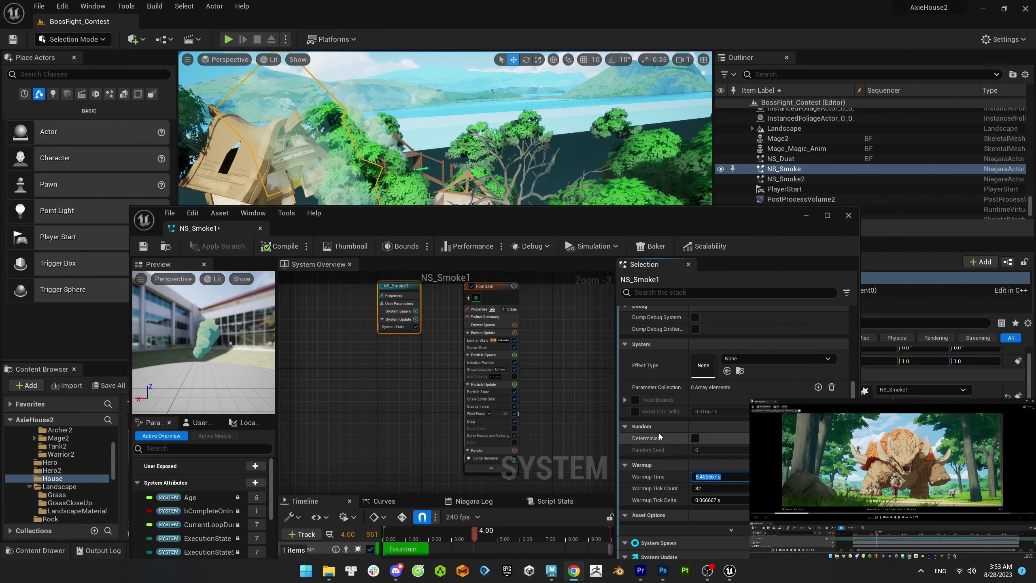
key(Return)
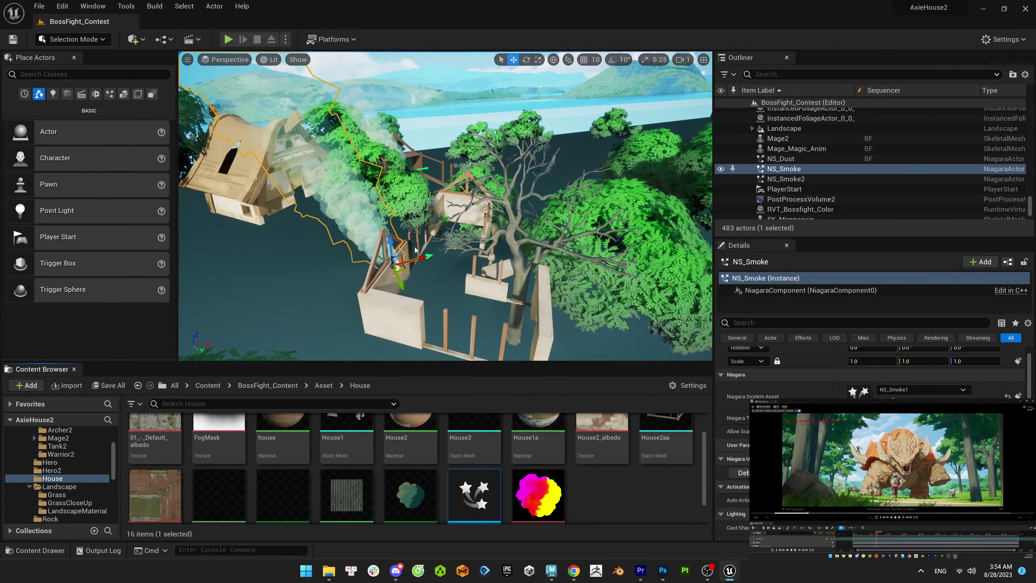
- Raise the M_Smoke1_Inst smoke Rotation value to about 0.2
right_drag(416, 250, 488, 347)
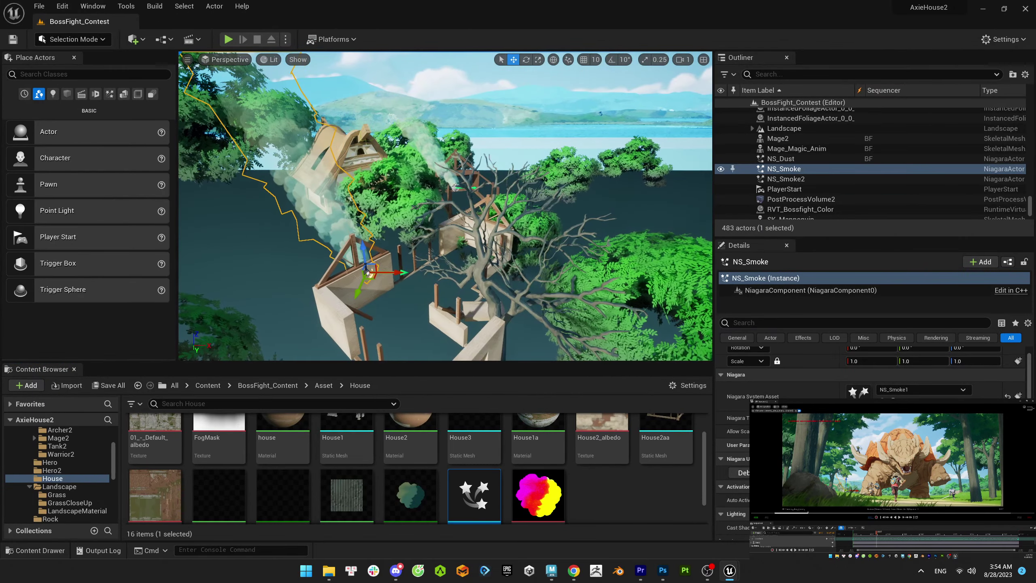
drag(489, 363, 486, 320)
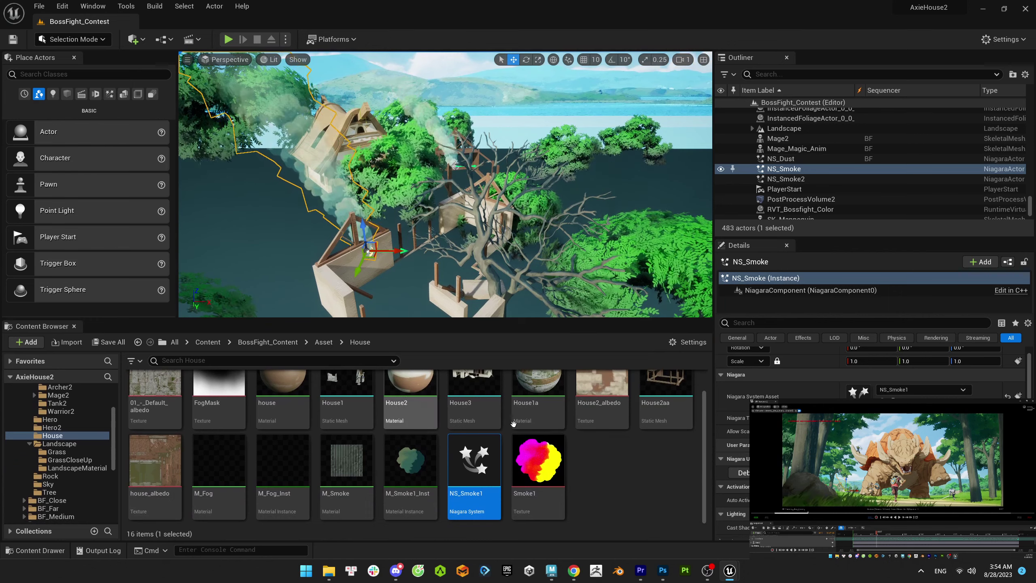
double_click(421, 459)
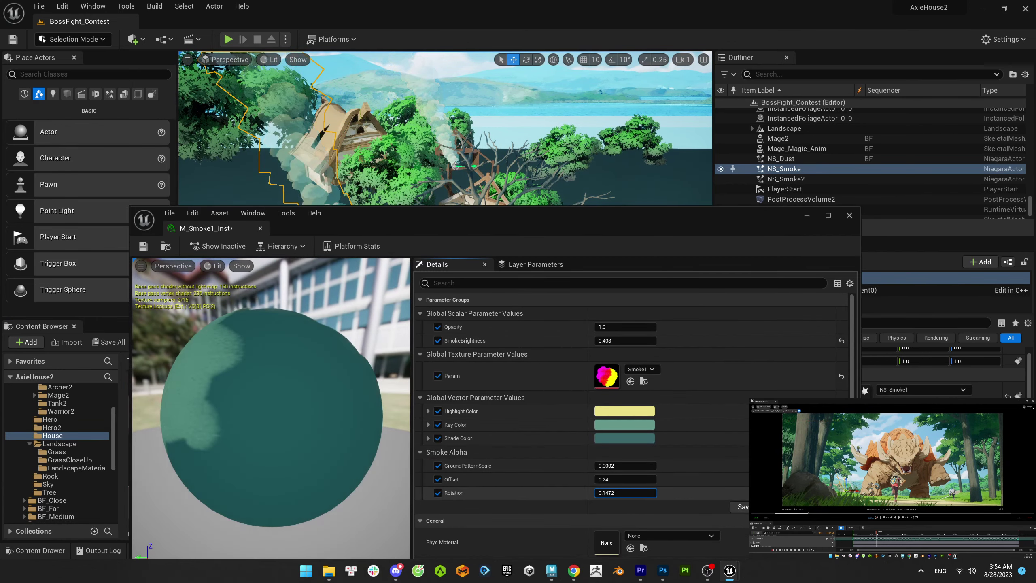
mouse_move(624, 492)
mouse_down()
mouse_move(657, 492)
mouse_move(640, 492)
mouse_up()
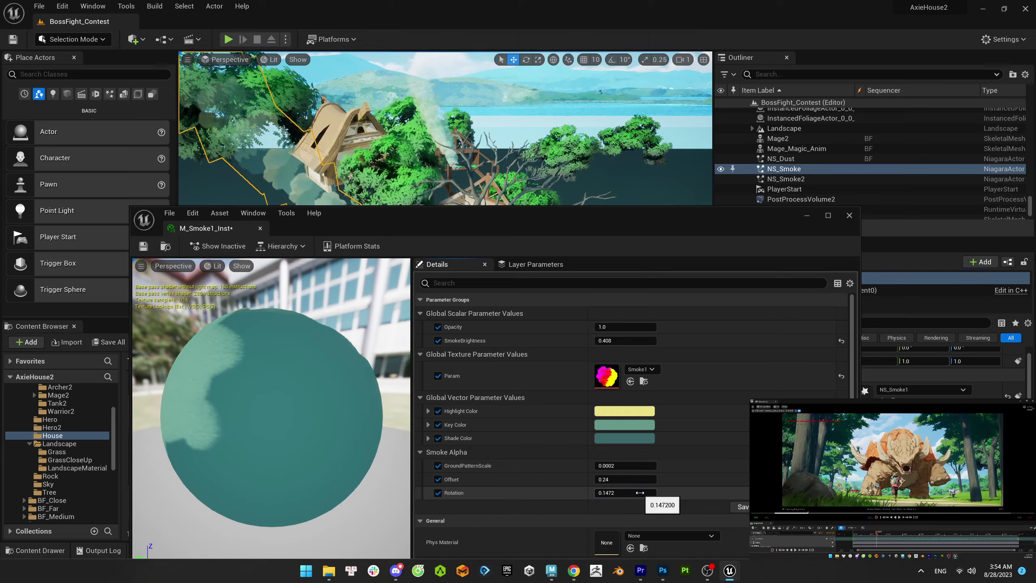
drag(533, 215, 533, 390)
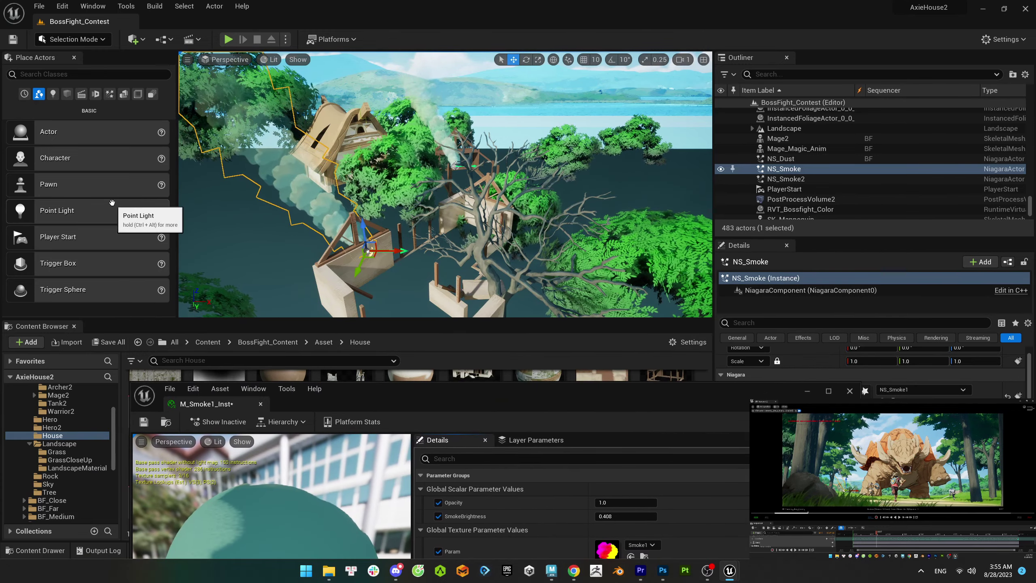
- Place a Cube from Shapes into the level, scale it up, and apply M_Smoke
click(67, 94)
drag(48, 131, 359, 241)
key(r)
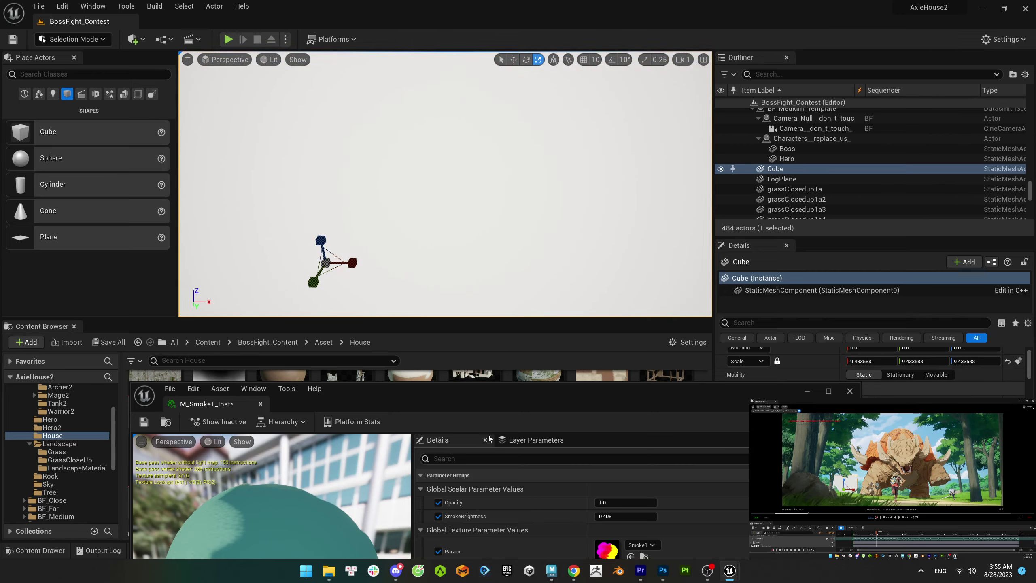
drag(406, 474, 453, 229)
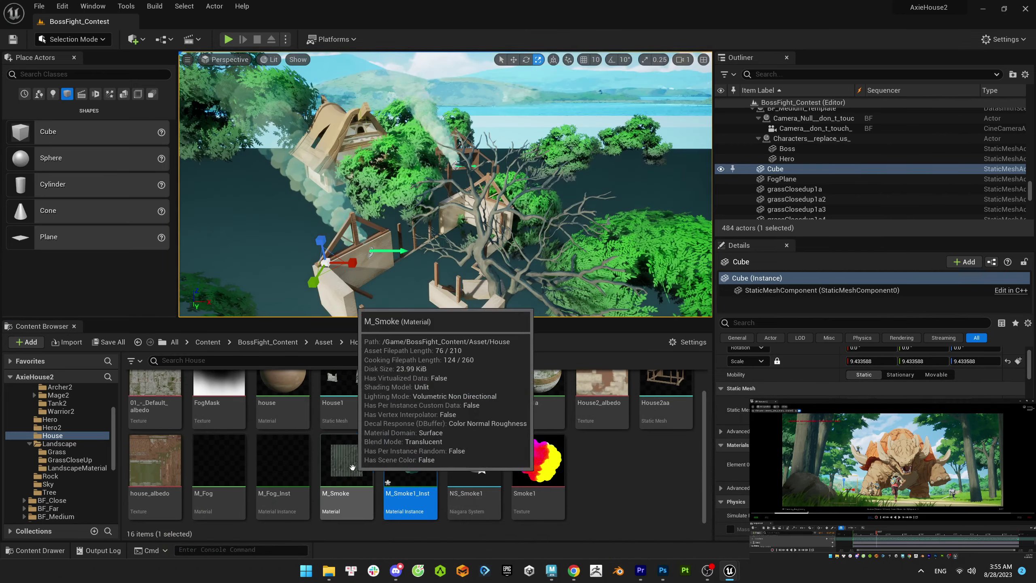
- Connect a value into the M_Smoke material's Opacity input
double_click(406, 474)
drag(531, 391, 494, 216)
scroll(521, 387, down, 4)
drag(533, 458, 699, 336)
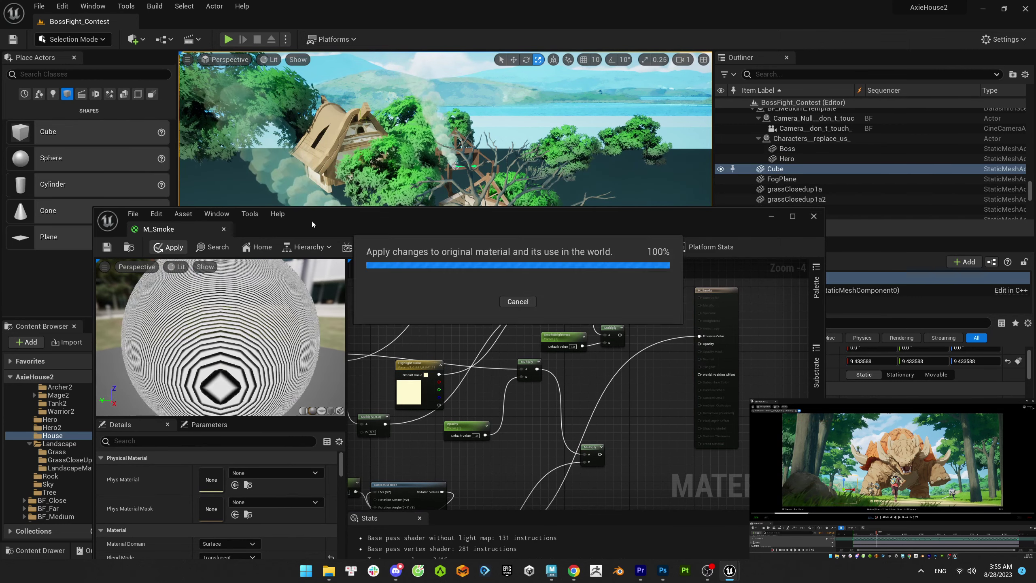
- Set M_Smoke1_Inst GroundPatternScale to 0.00015, raise Offset to about 0.77, and adjust Rotation
click(771, 216)
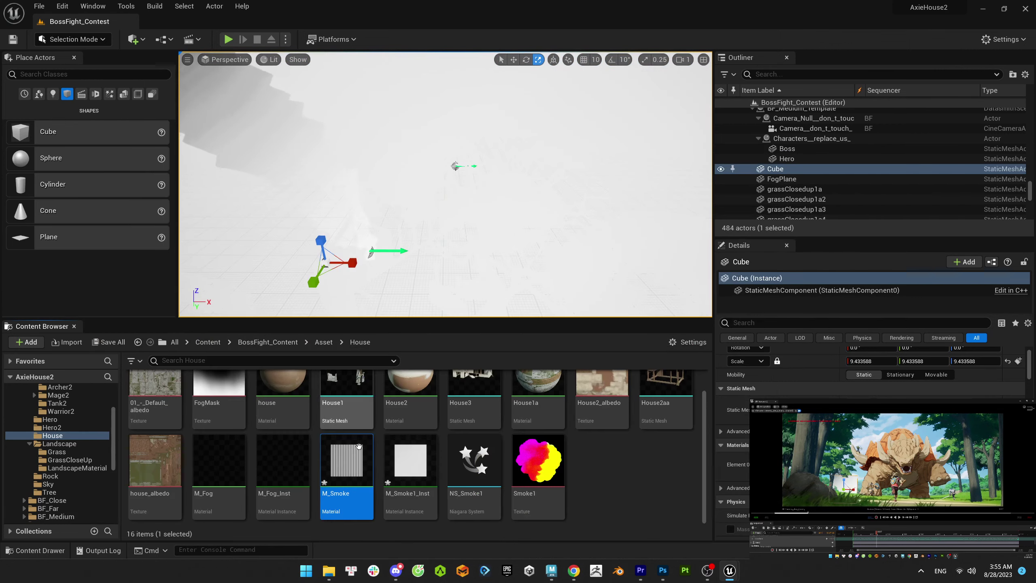
double_click(337, 475)
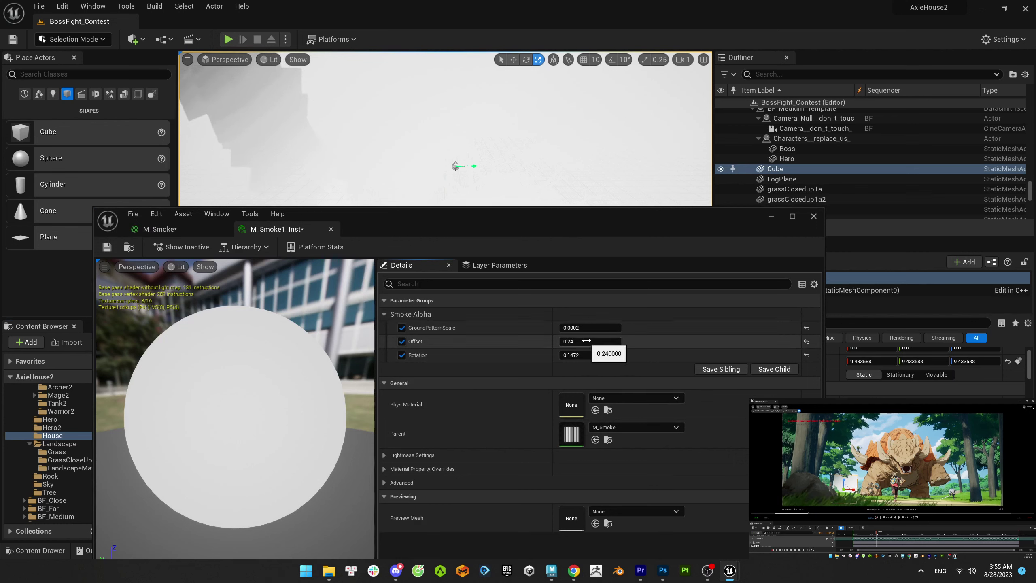
click(586, 328)
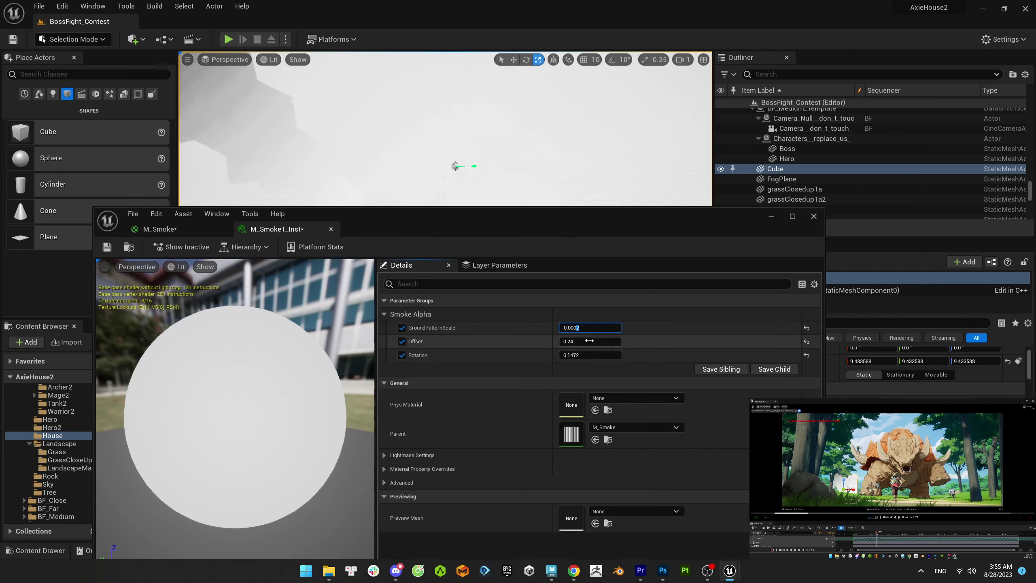
mouse_move(586, 340)
mouse_down()
mouse_move(599, 341)
mouse_move(590, 341)
mouse_up()
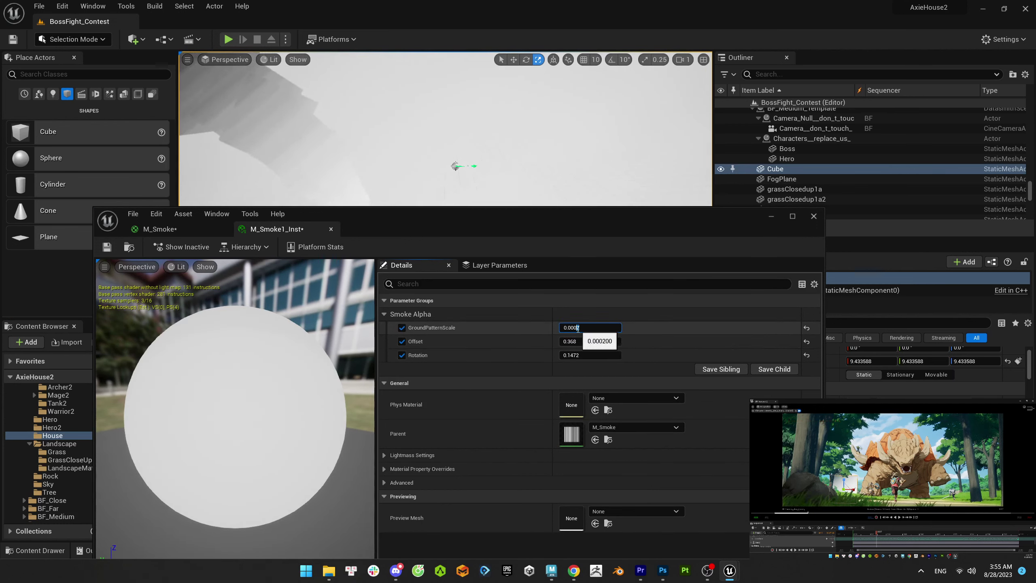
click(591, 341)
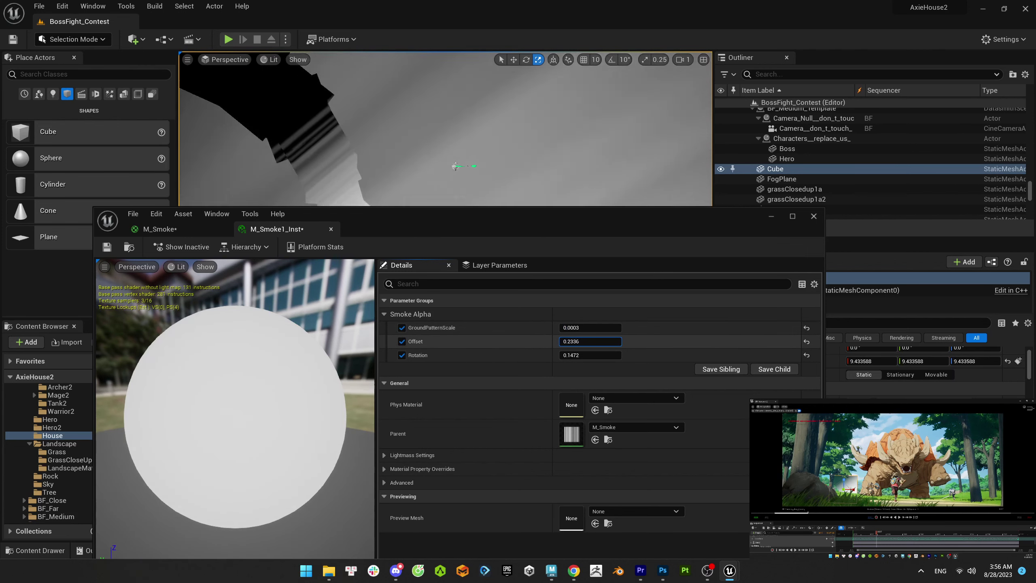
click(608, 327)
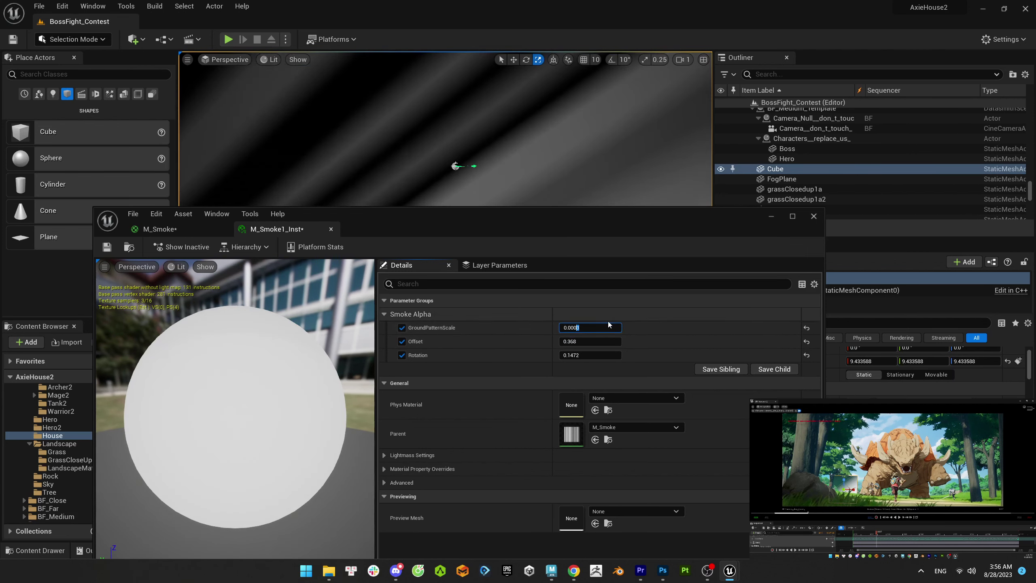
text(15)
drag(591, 341, 608, 355)
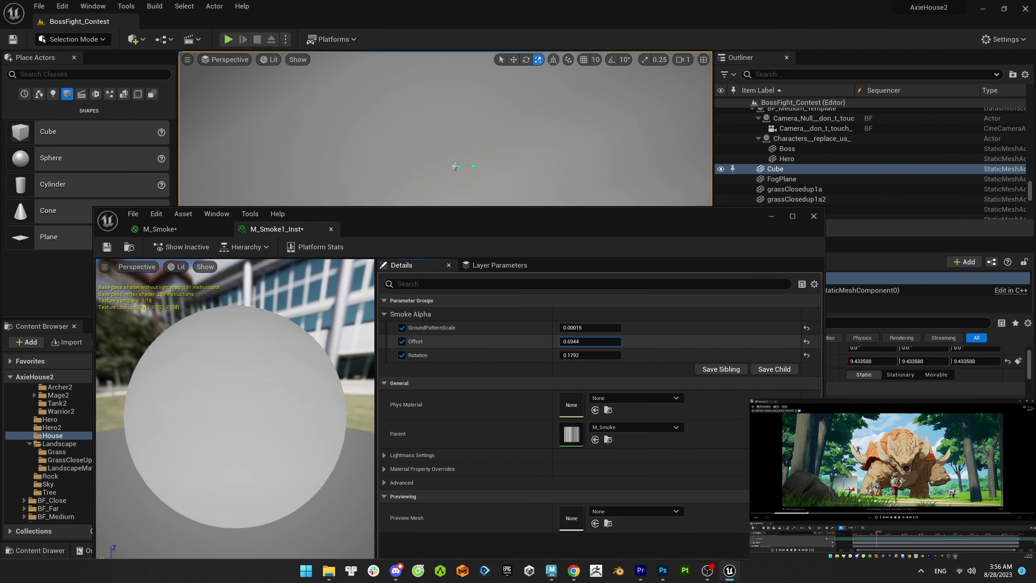
click(590, 355)
- Move the test cube aside and delete it from the level
drag(449, 214, 401, 435)
drag(457, 267, 233, 173)
key(Delete)
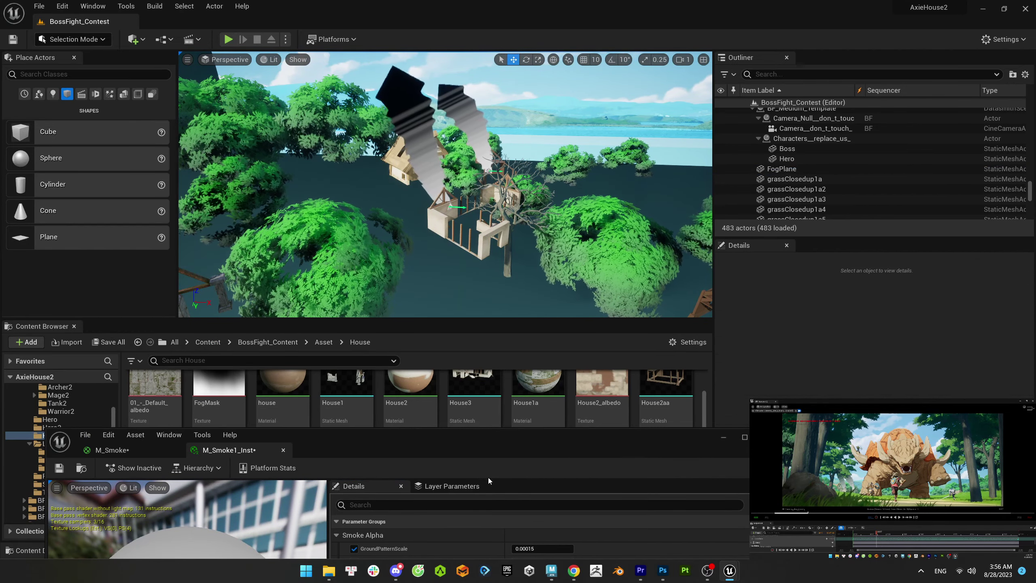
drag(408, 435, 401, 263)
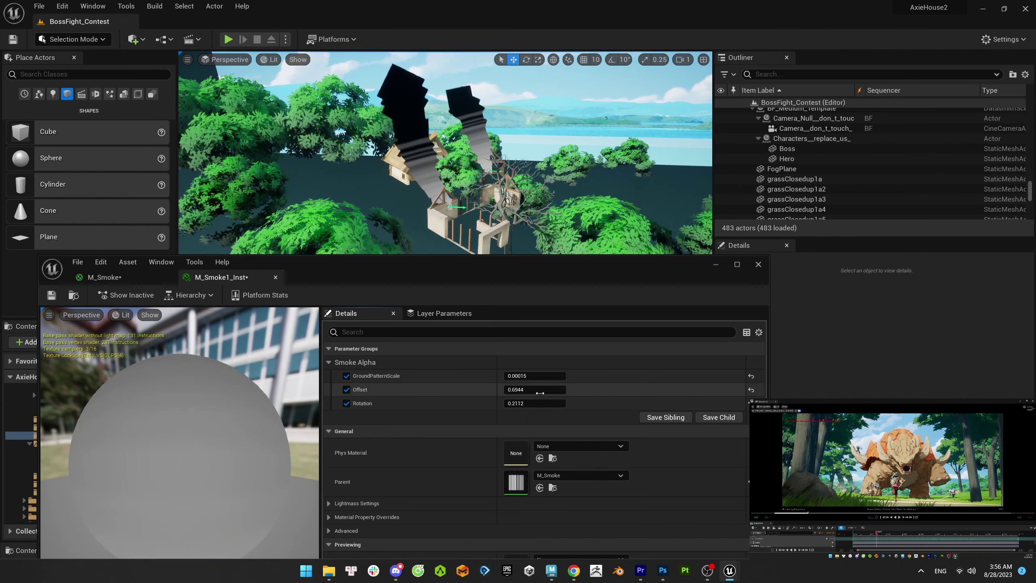
- Fine-tune the smoke instance's Offset, trying 0.55 and 0.5 before settling on 0.525
mouse_move(543, 389)
mouse_down()
mouse_move(535, 389)
mouse_move(543, 388)
mouse_up()
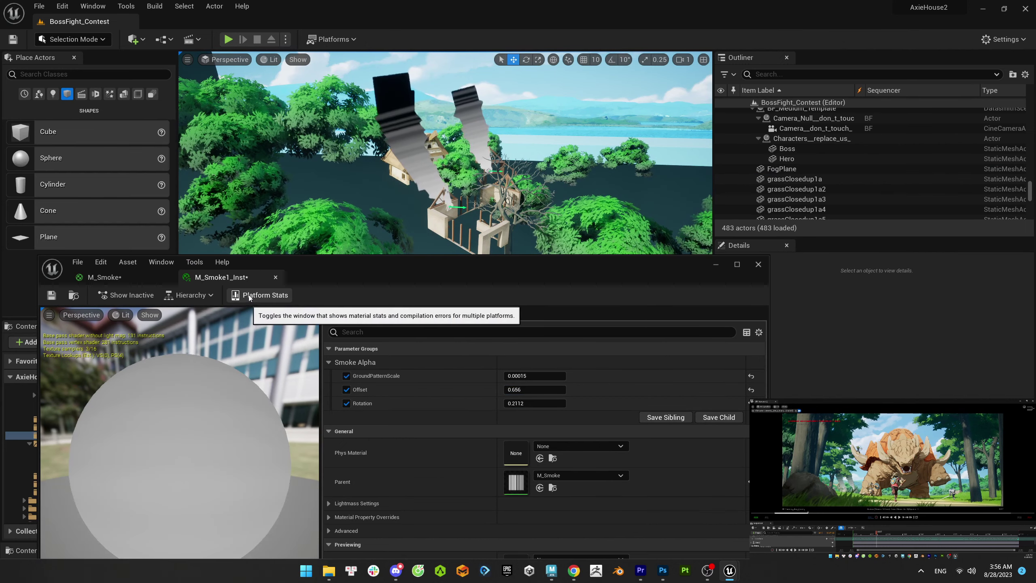
click(165, 279)
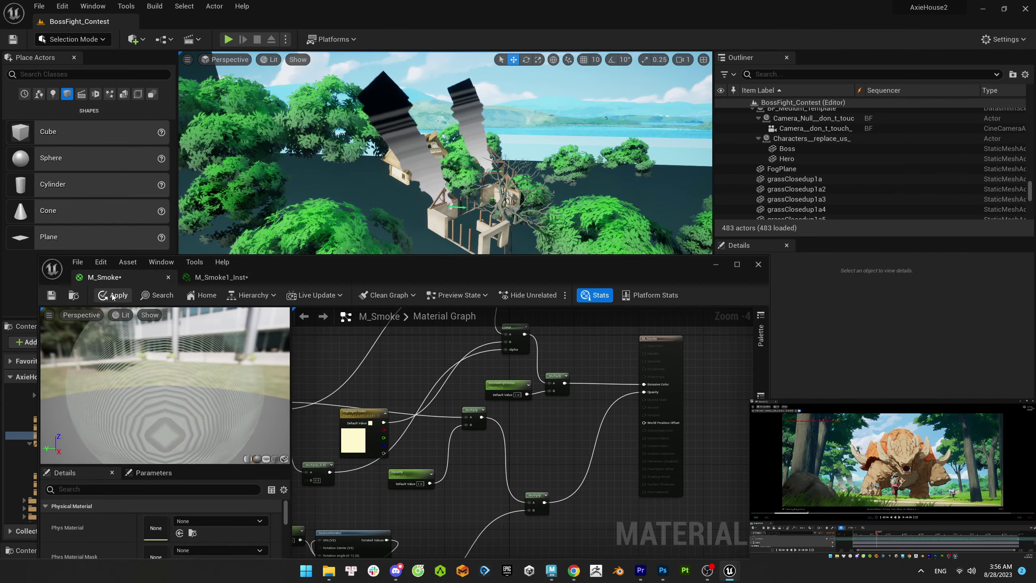
click(213, 277)
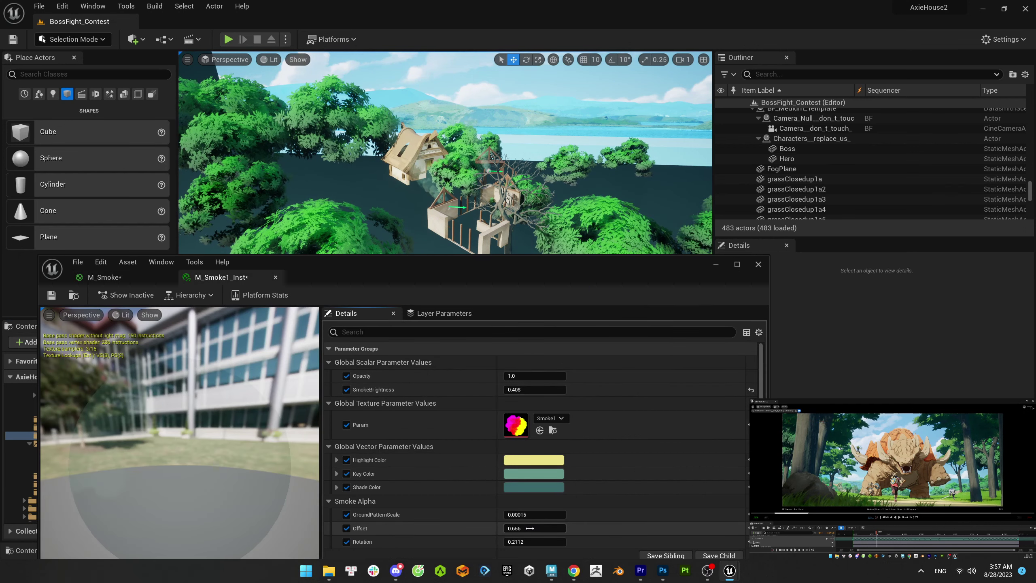
drag(530, 528, 536, 529)
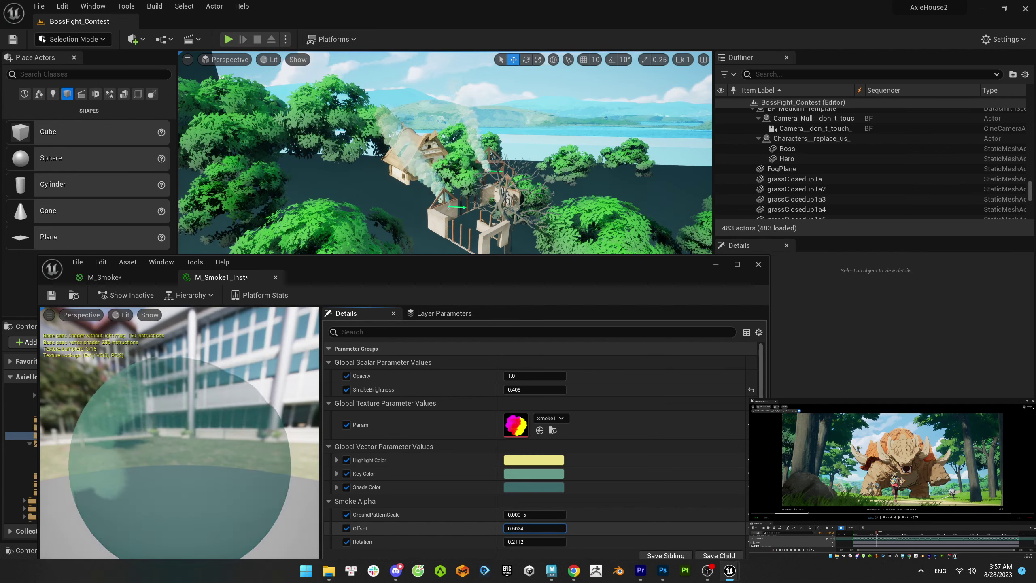
text(0.55)
key(Return)
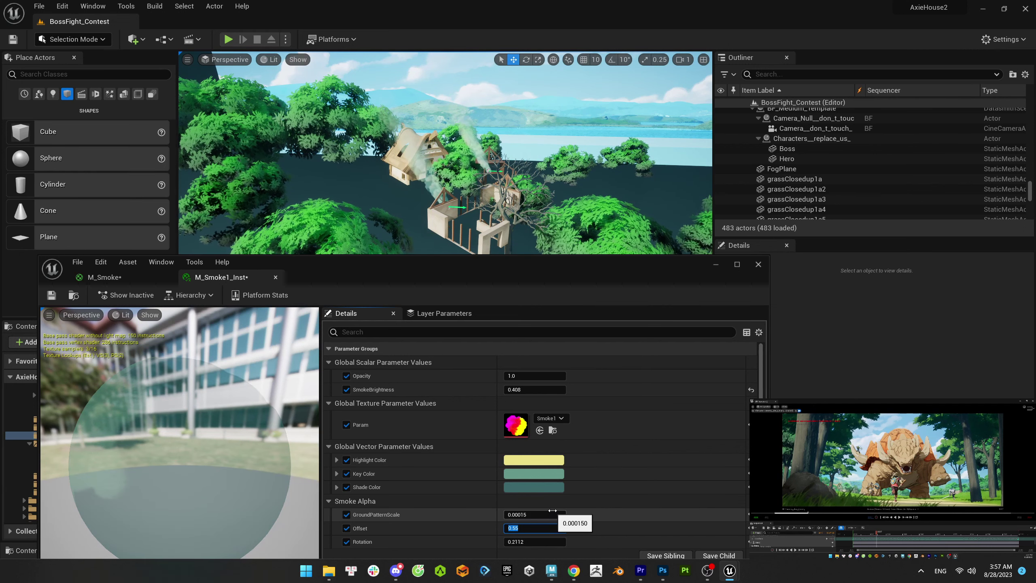
text(0.5)
key(Return)
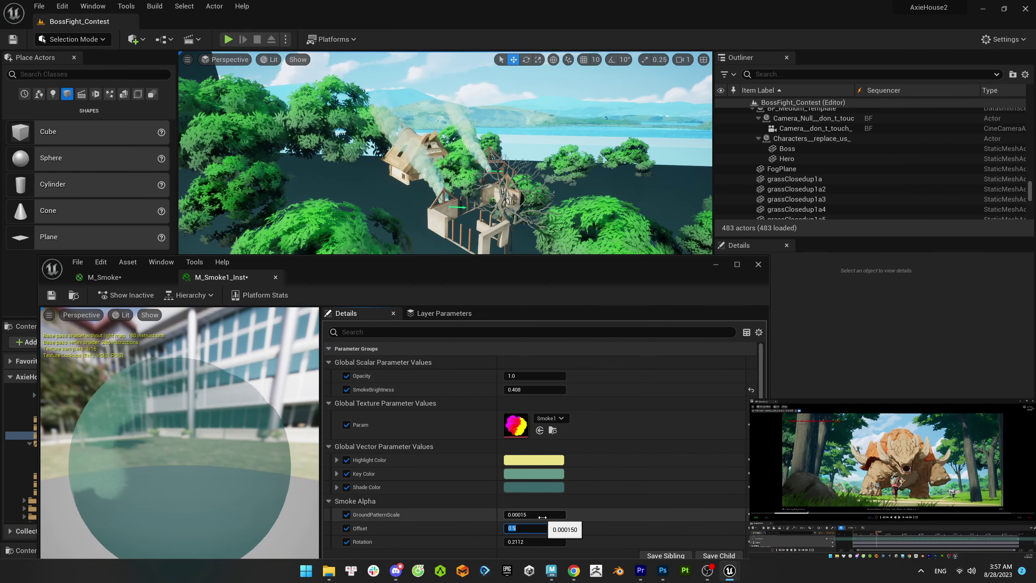
text(0.525)
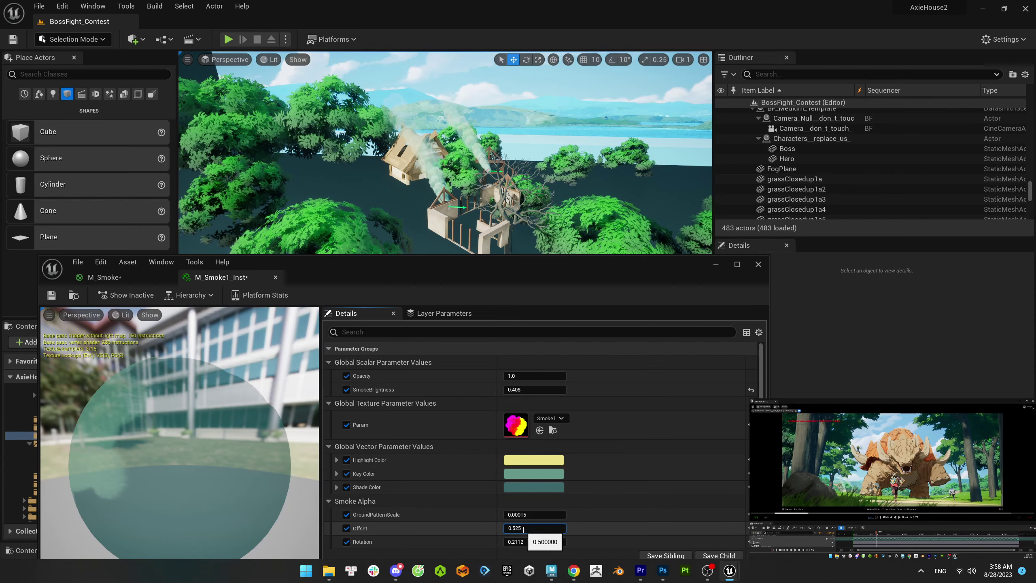
key(Return)
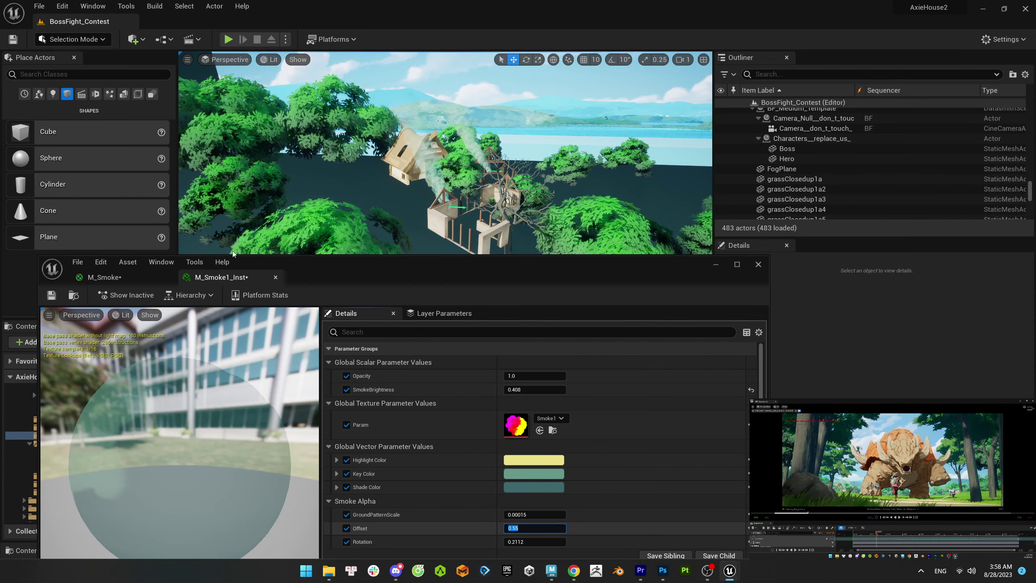
- Close both material editors and render the BF sequence locally from Movie Render Queue
click(276, 278)
click(168, 278)
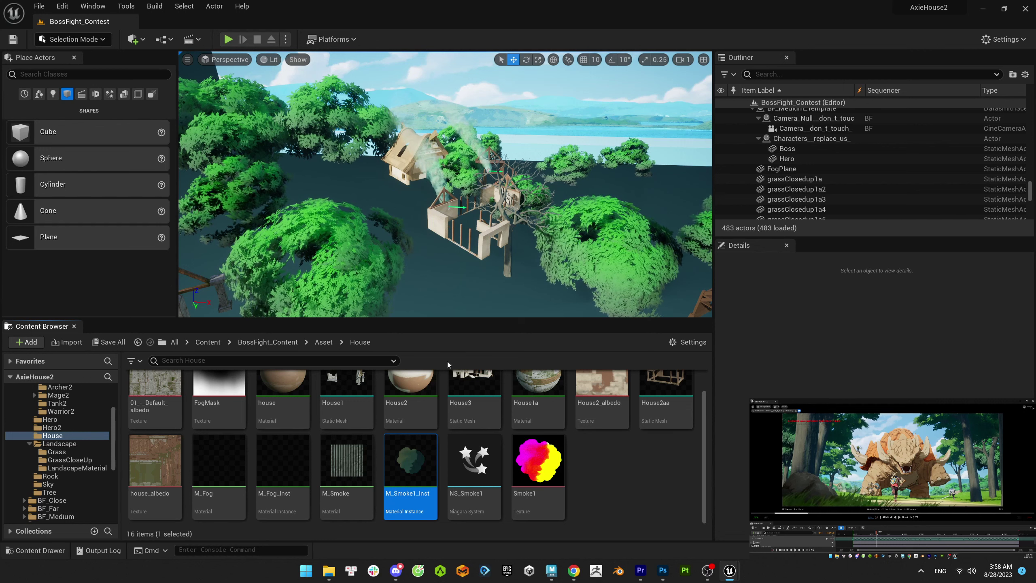
mouse_move(730, 570)
click(732, 547)
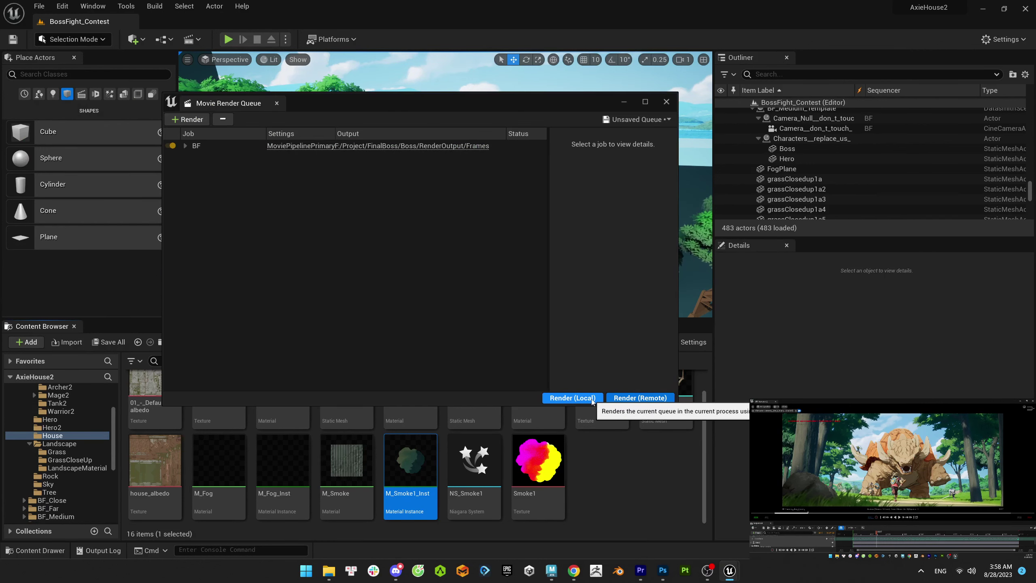
click(573, 397)
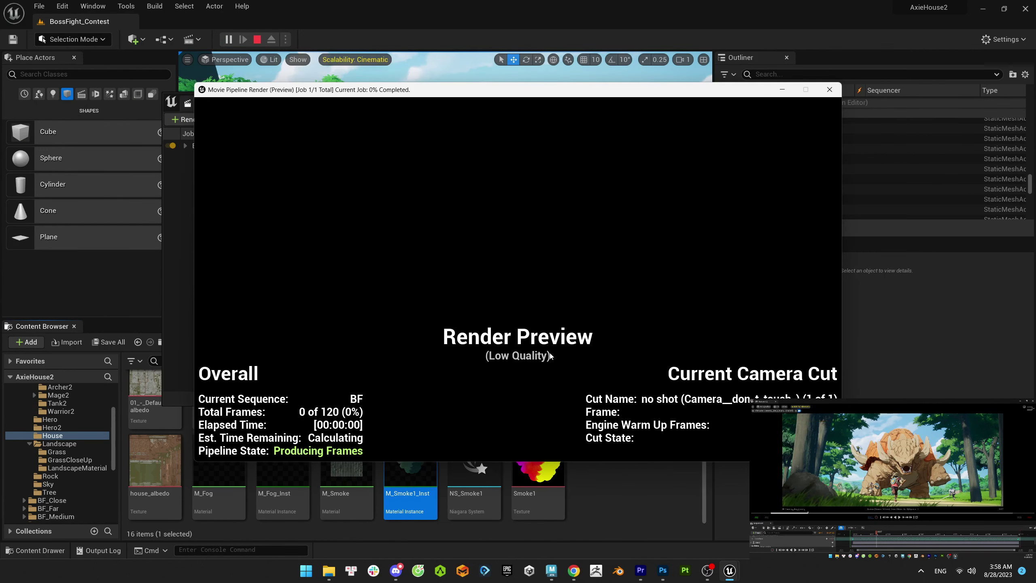
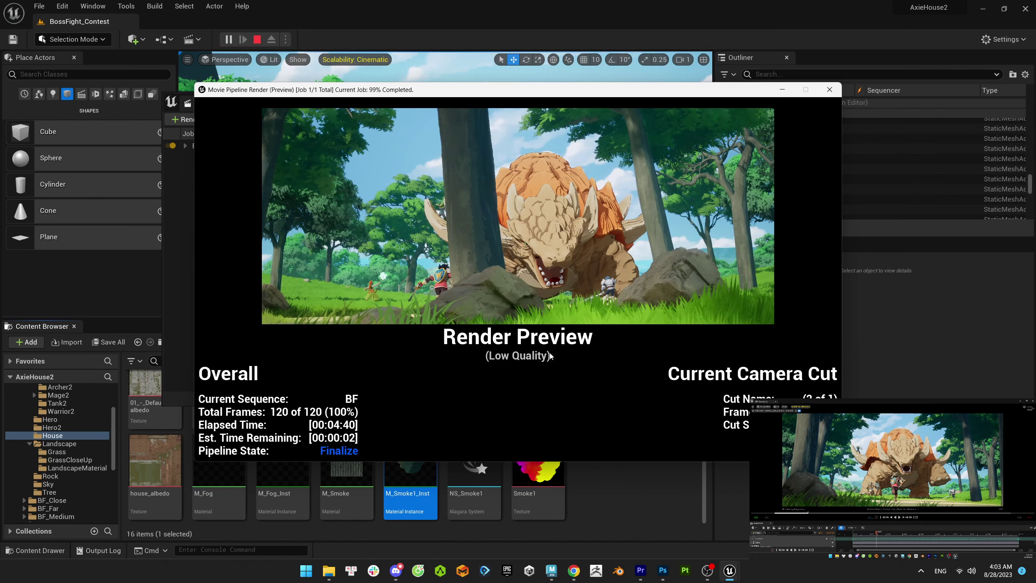
- Play the rendered BF.0000 shot twice in the Premiere Pro timeline, then return to Unreal Editor
key(alt+Tab)
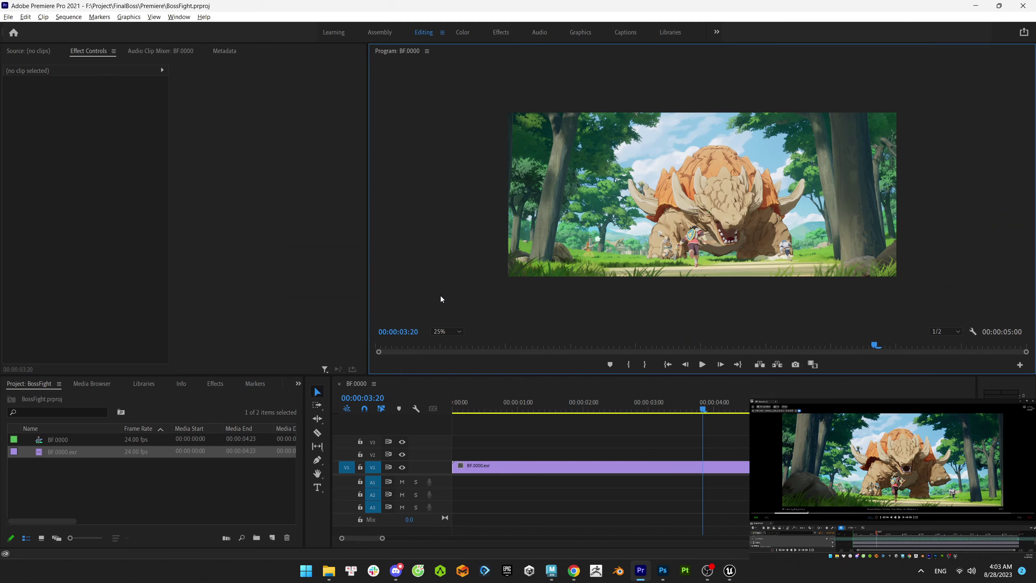
click(528, 404)
click(703, 365)
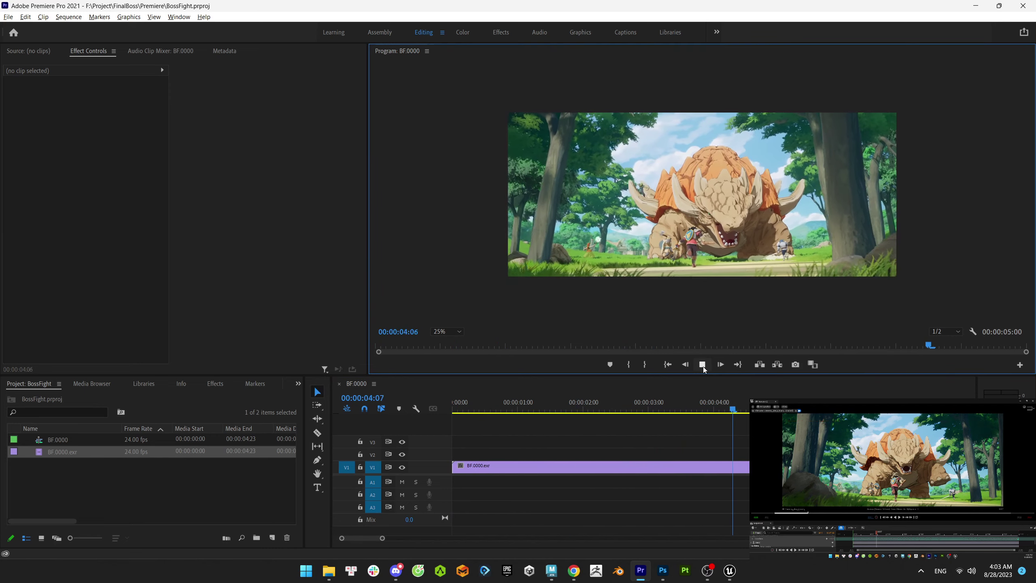
click(702, 364)
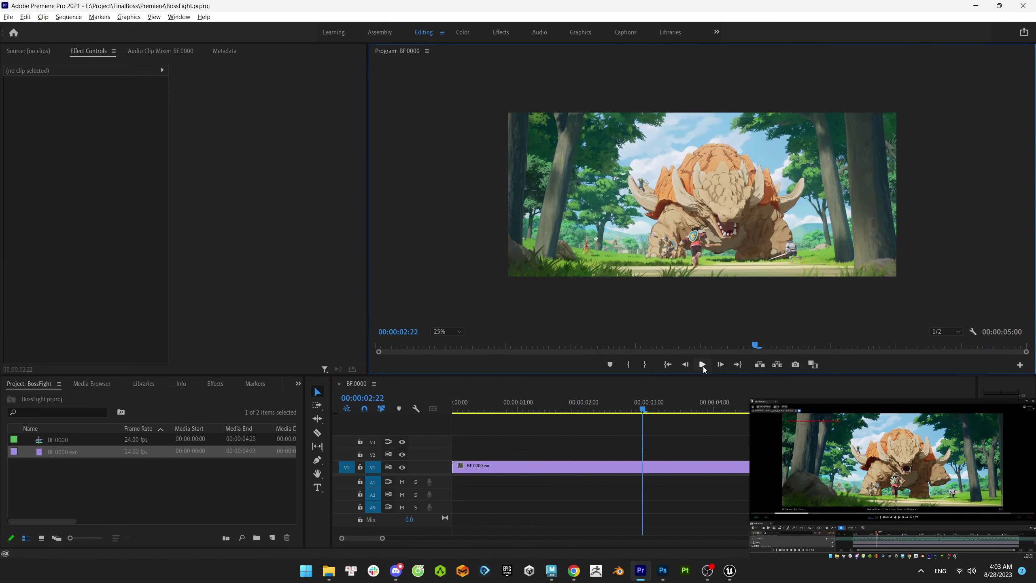
key(alt+Tab)
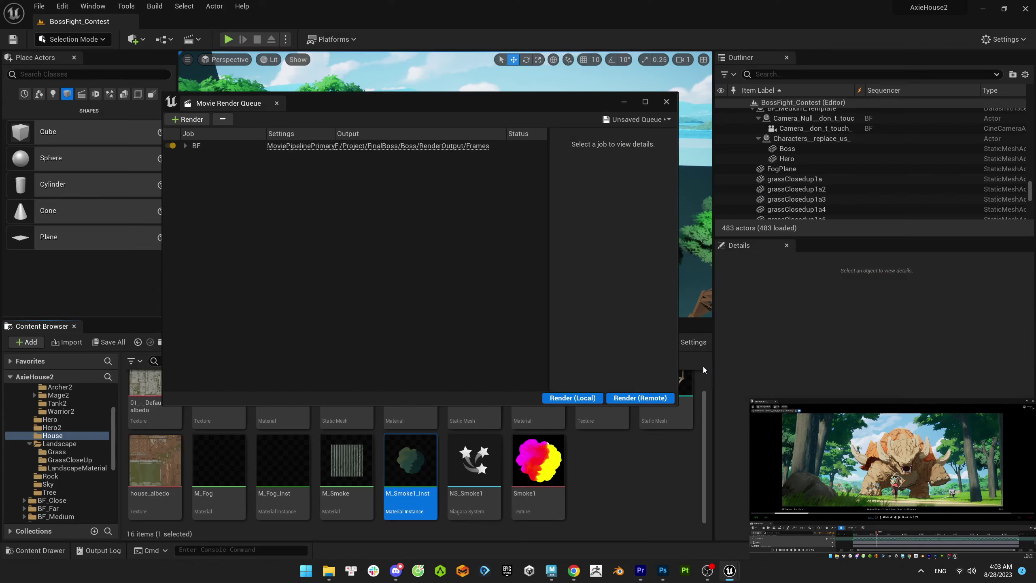
- Lower the Shade and Highlight Thresholds on the M_HeroSword_Inst2 material instance
click(791, 542)
key(space)
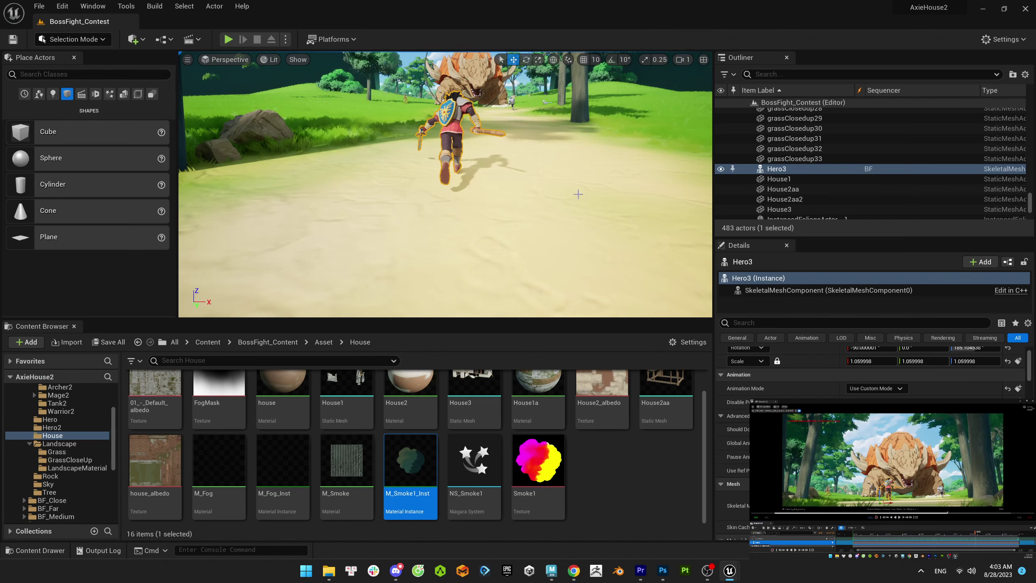
key(ctrl+e)
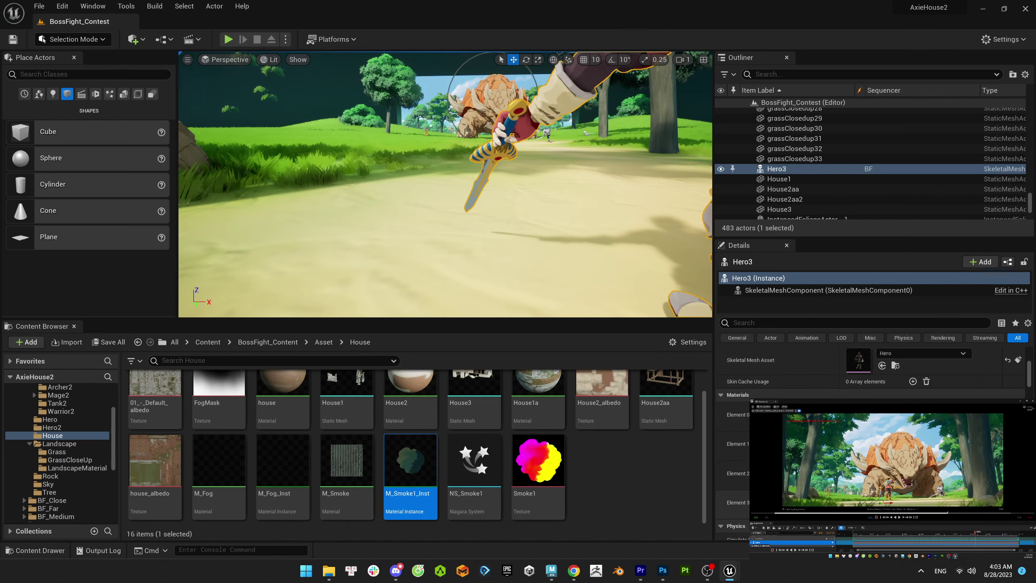
mouse_move(535, 457)
mouse_down()
mouse_move(506, 457)
mouse_move(518, 444)
mouse_move(532, 457)
mouse_up()
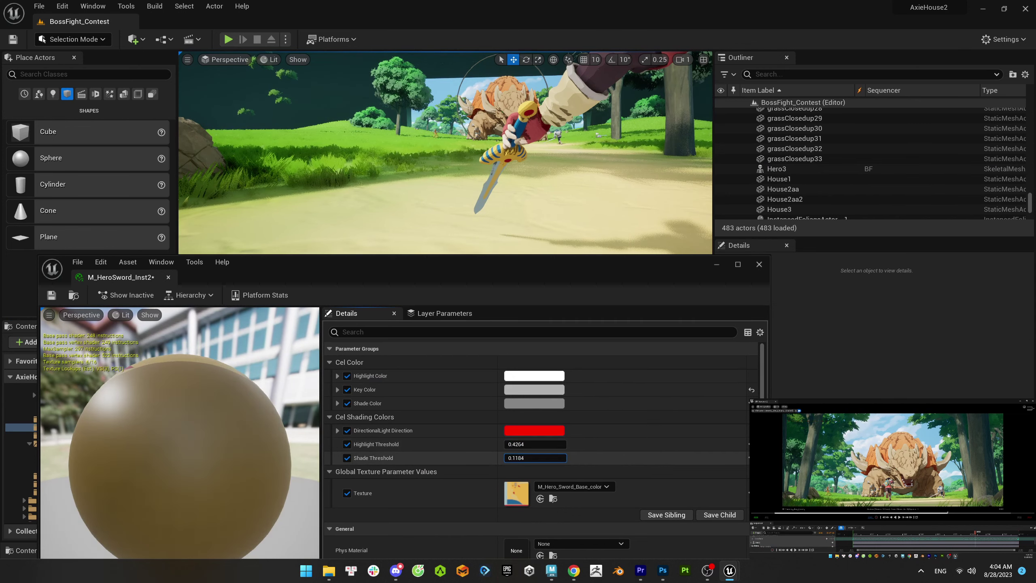
click(544, 404)
key(Escape)
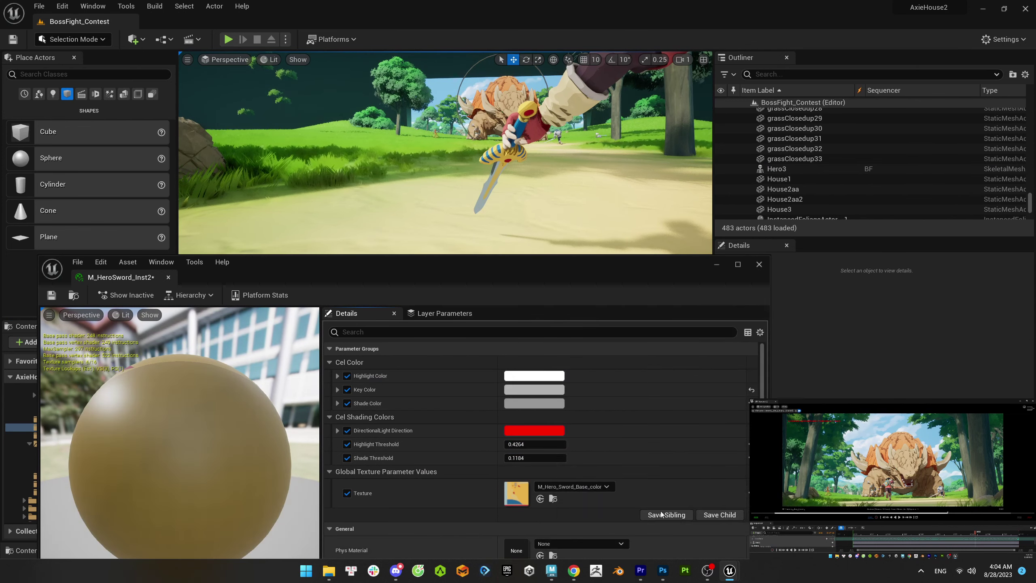
click(534, 390)
click(548, 313)
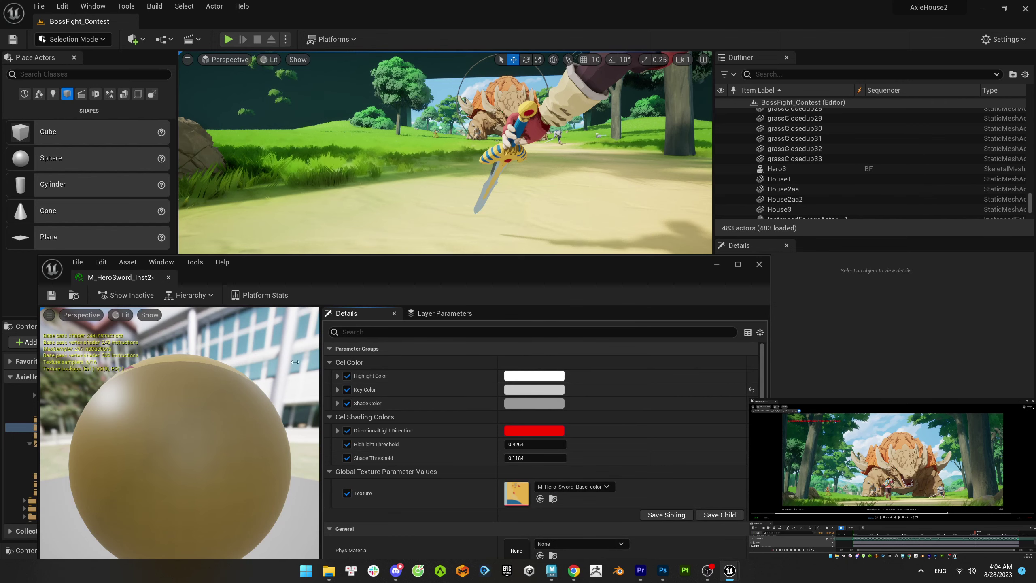
click(169, 277)
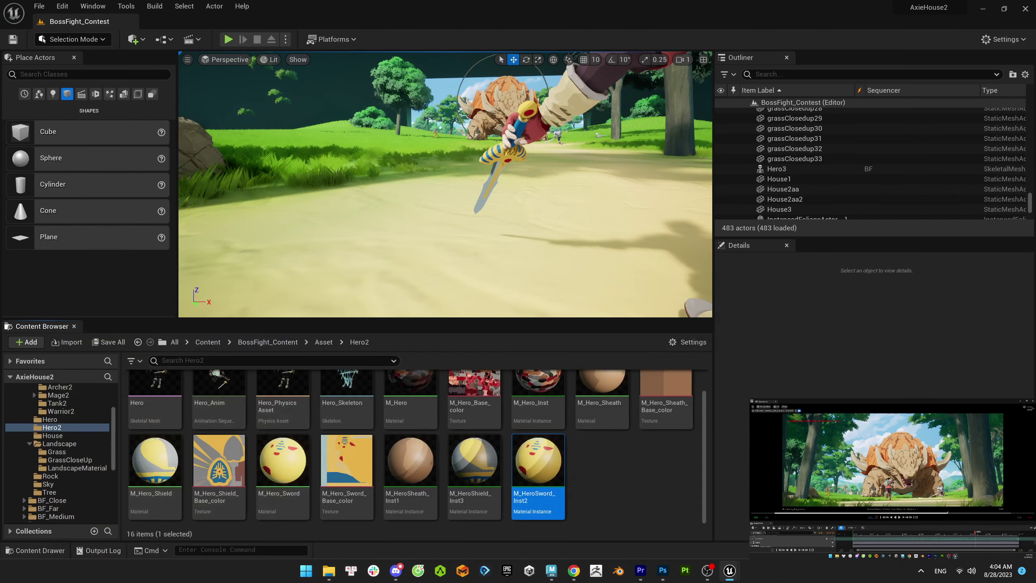
- Darken M_HeroSheath_Inst1's grey Cel Color; set Shade Threshold 0.0224 and Highlight Threshold 0.3816
double_click(410, 461)
click(521, 403)
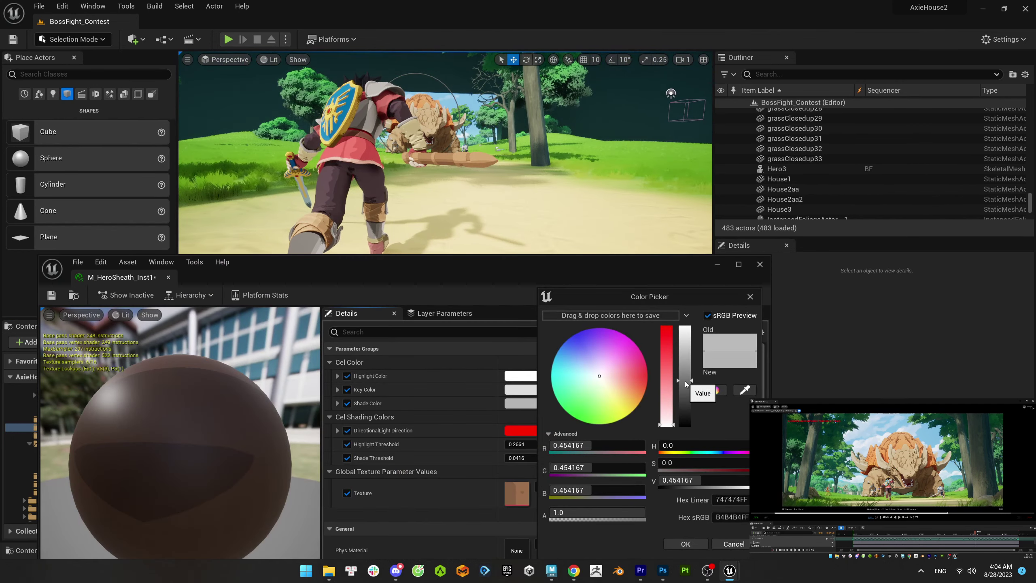
drag(685, 381, 685, 384)
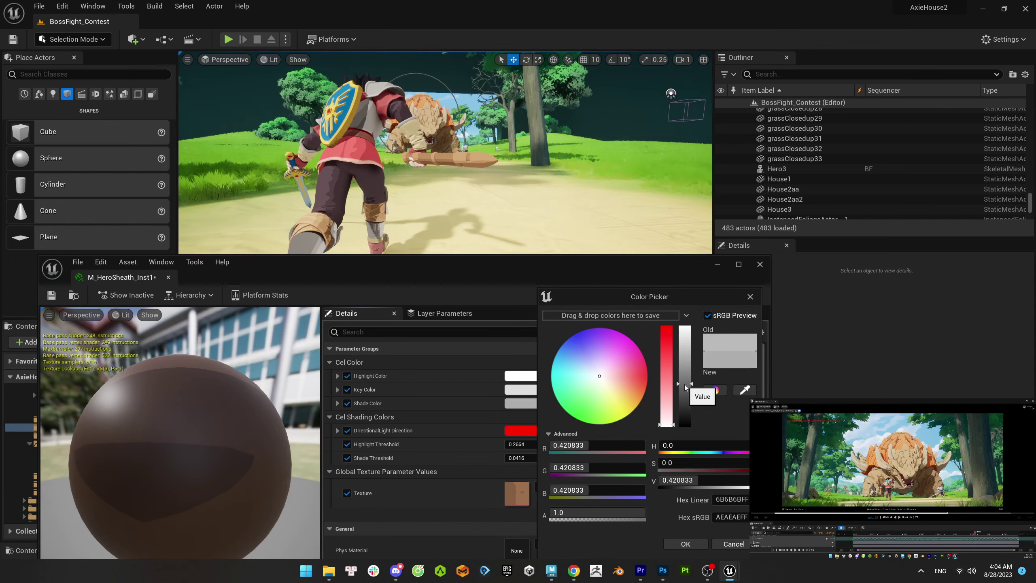
click(685, 544)
drag(536, 458, 526, 457)
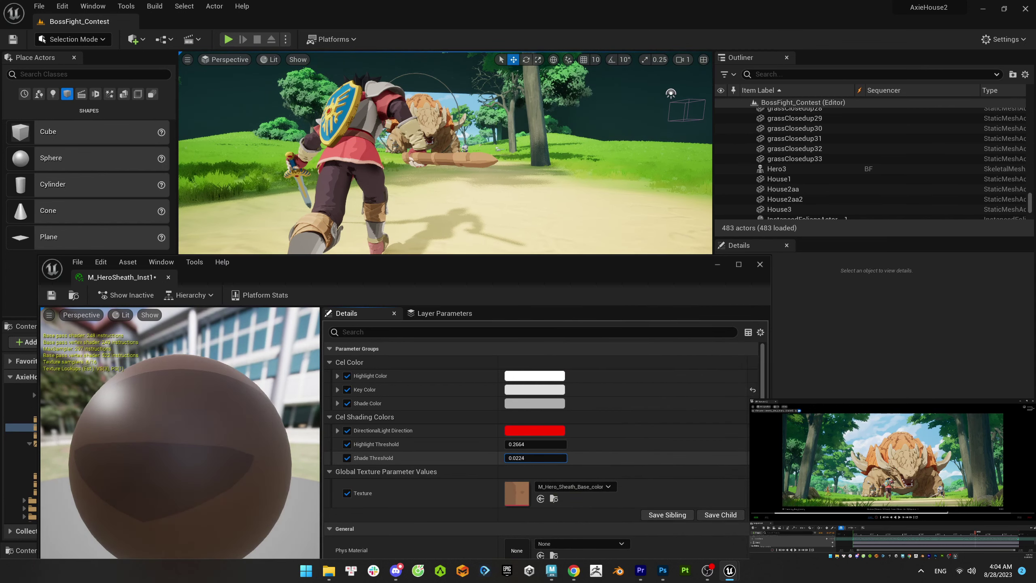
click(543, 436)
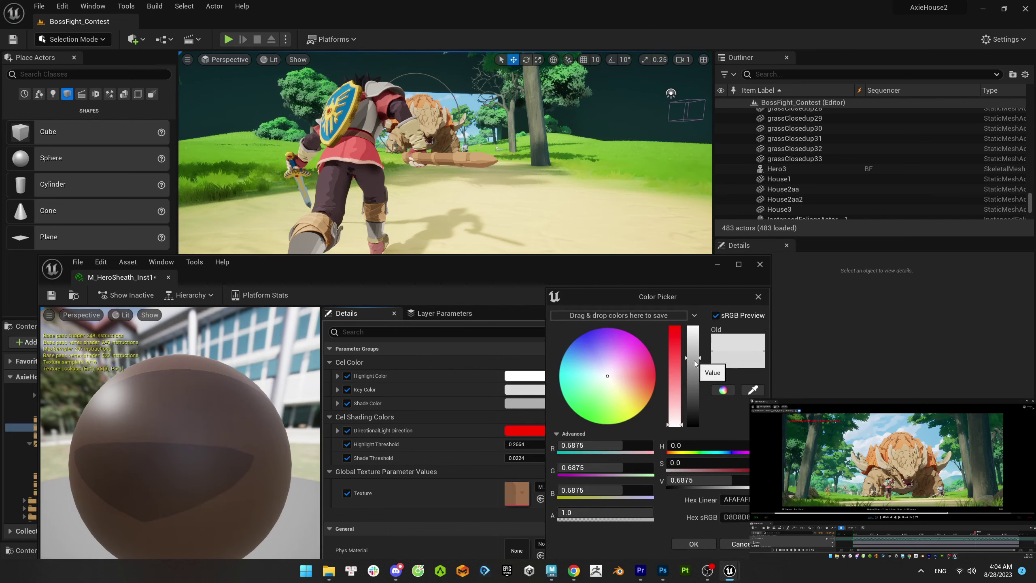
click(549, 437)
drag(534, 444, 555, 444)
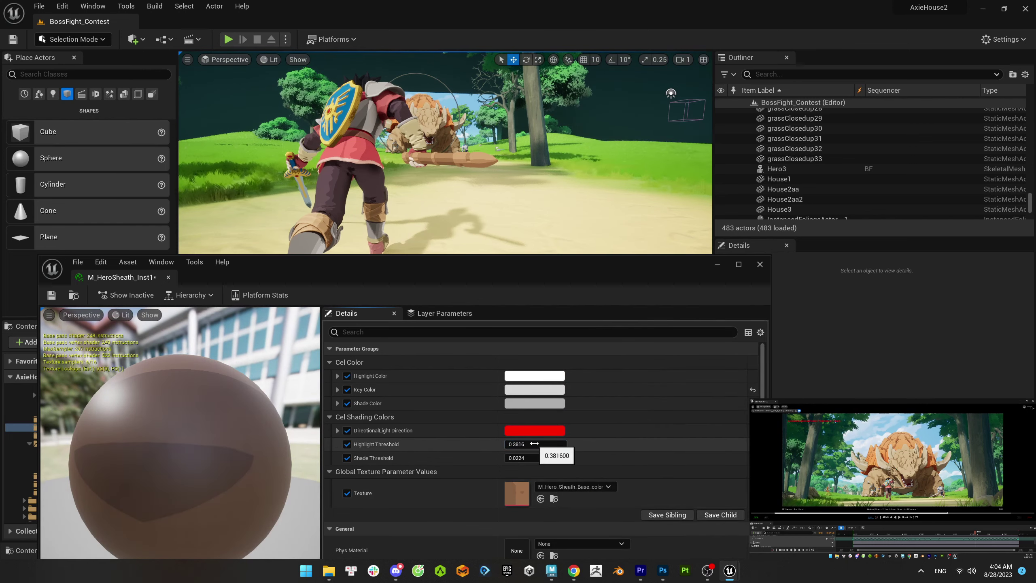
click(760, 264)
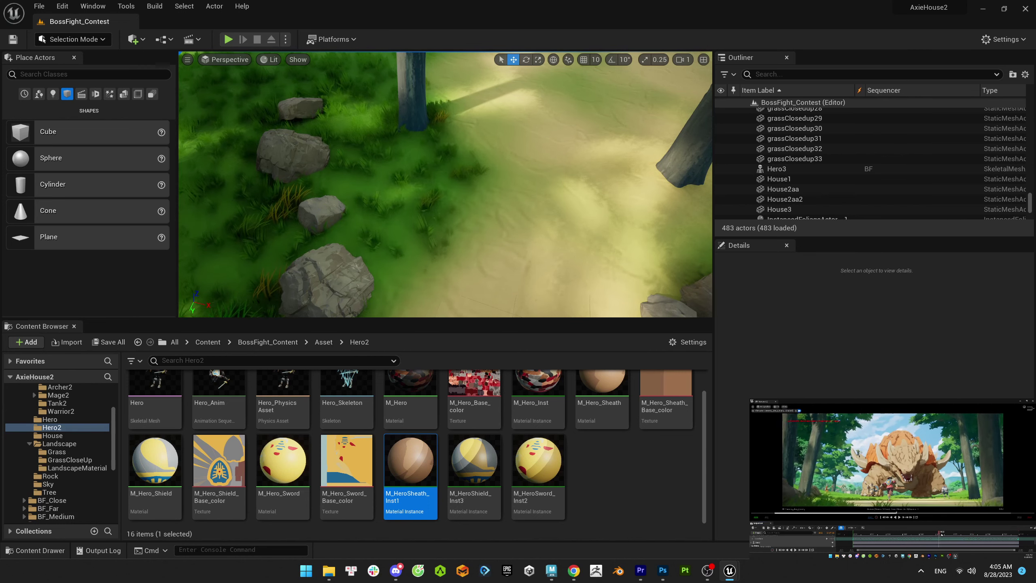
- Sculpt the terrain under the foreground grass in Landscape mode with brush size 100
key(shift+2)
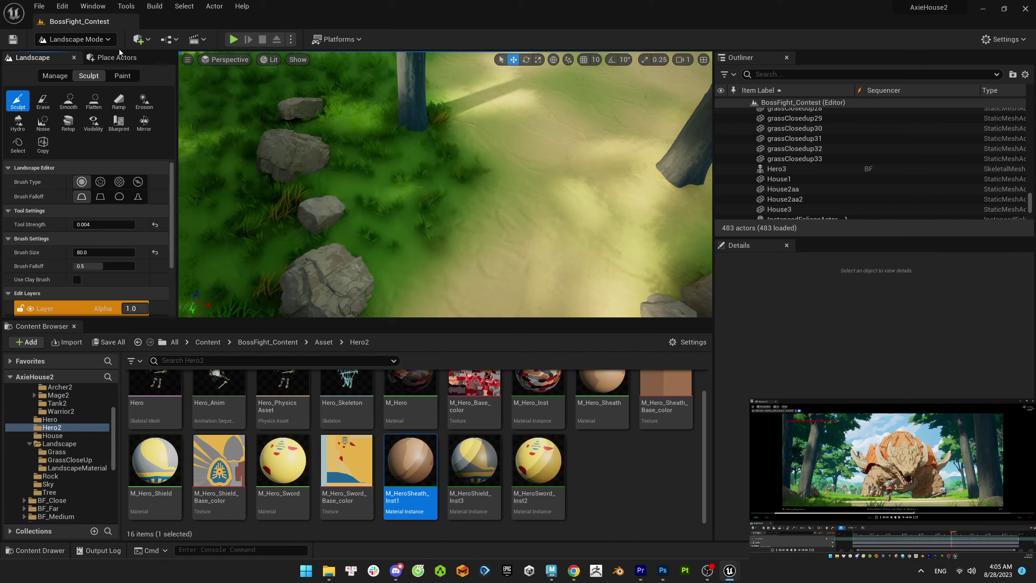
click(112, 39)
click(118, 39)
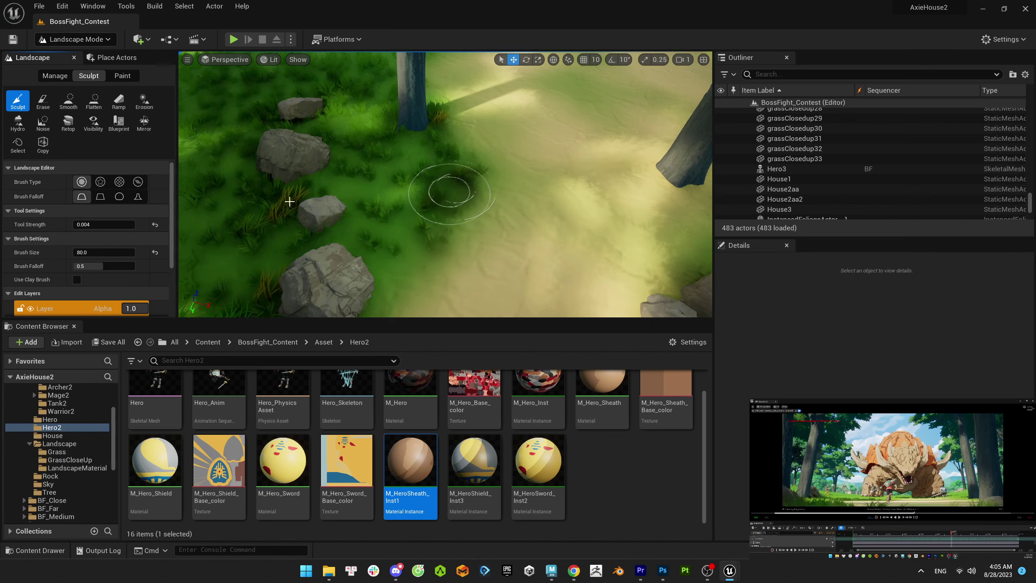
click(100, 251)
key(Return)
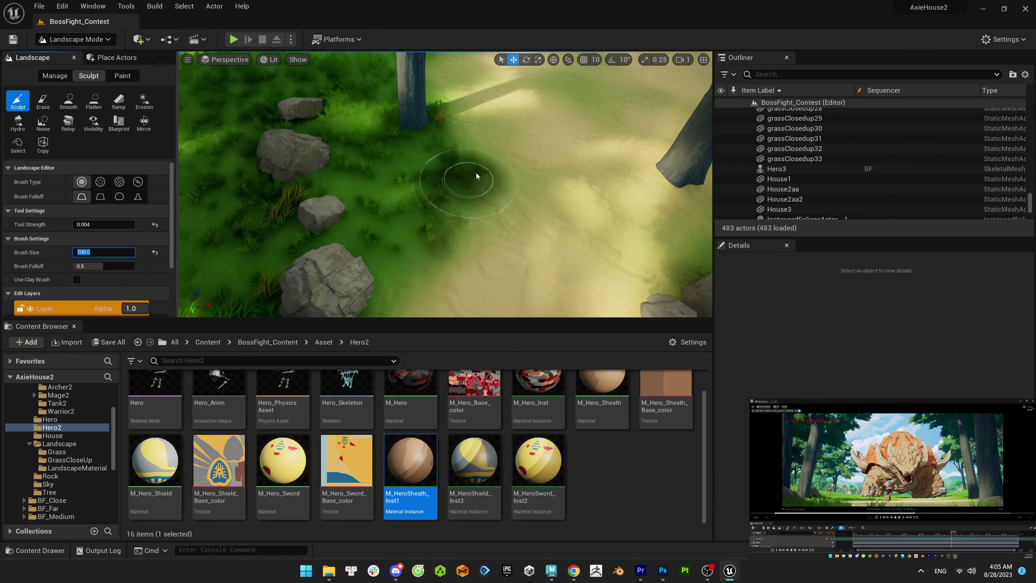
click(473, 182)
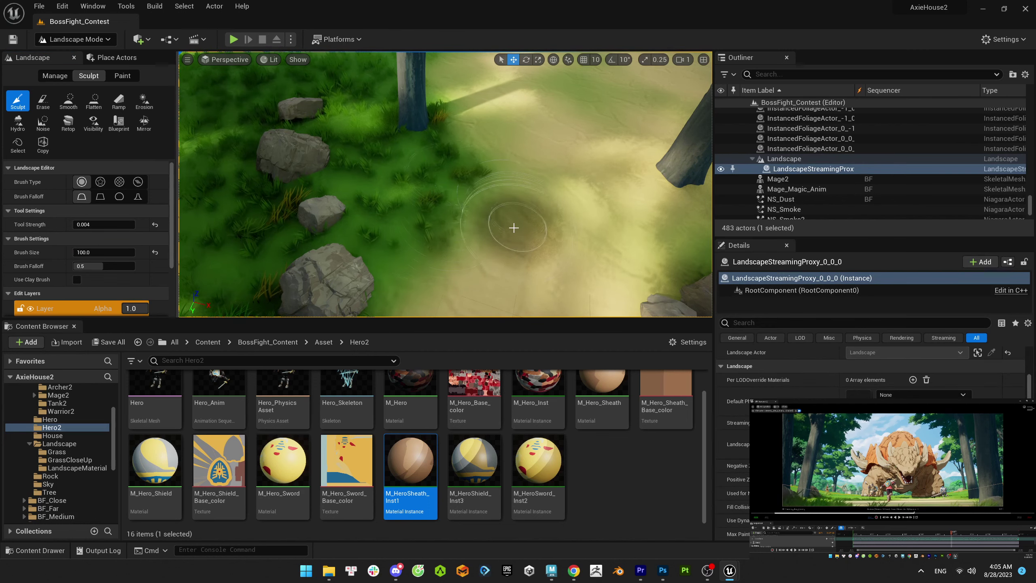
right_drag(514, 227, 504, 196)
mouse_move(504, 196)
mouse_down()
mouse_move(470, 201)
mouse_move(424, 167)
mouse_move(454, 184)
mouse_up()
right_drag(453, 183, 459, 208)
key(Escape)
mouse_move(458, 208)
mouse_down()
mouse_move(458, 169)
mouse_move(417, 210)
mouse_move(412, 261)
mouse_move(394, 244)
mouse_move(424, 169)
mouse_move(433, 176)
mouse_up()
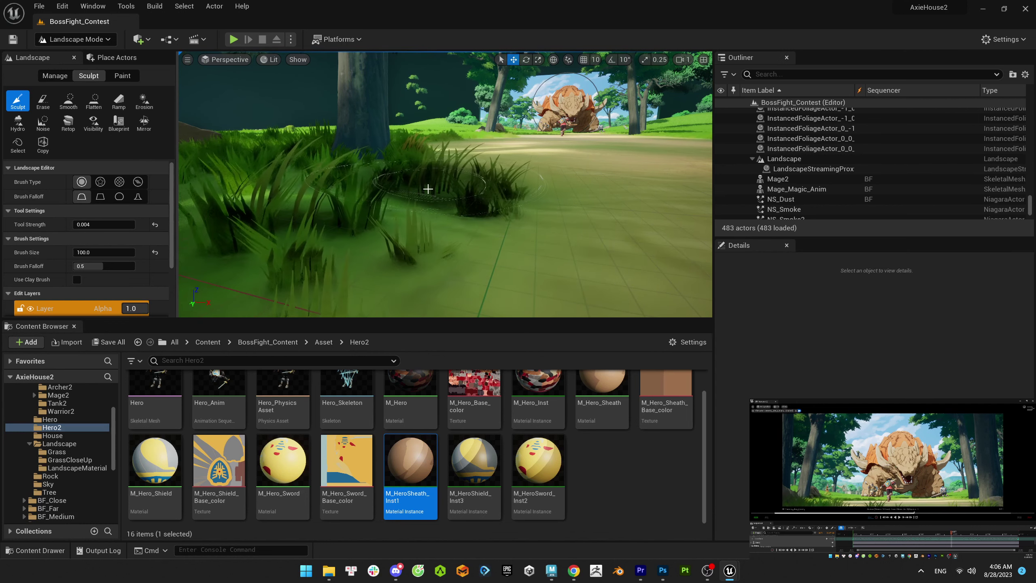
- Back in selection mode, lift grassClosedup29 and drop it onto the ground
click(75, 40)
click(61, 58)
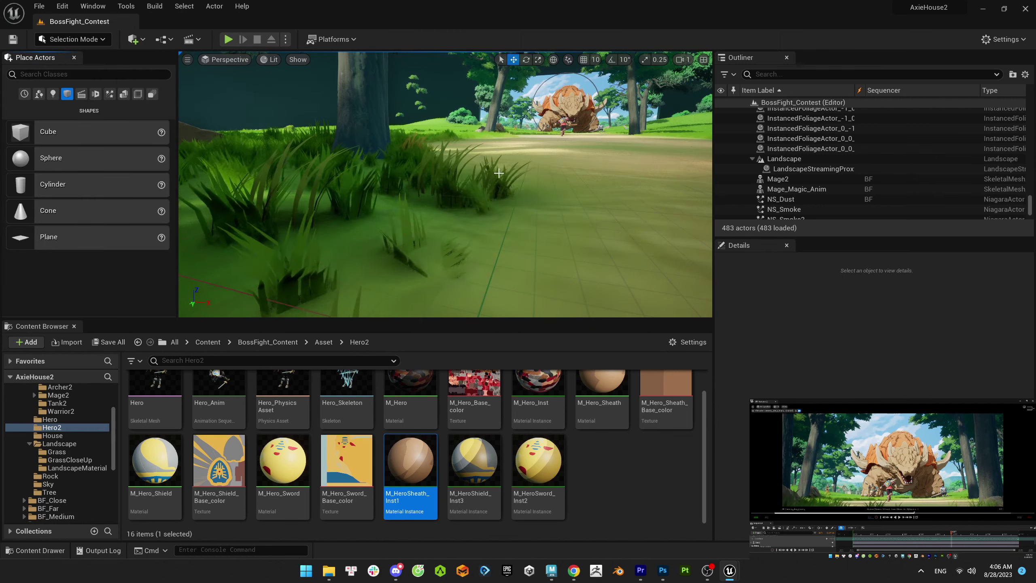
click(469, 188)
click(454, 168)
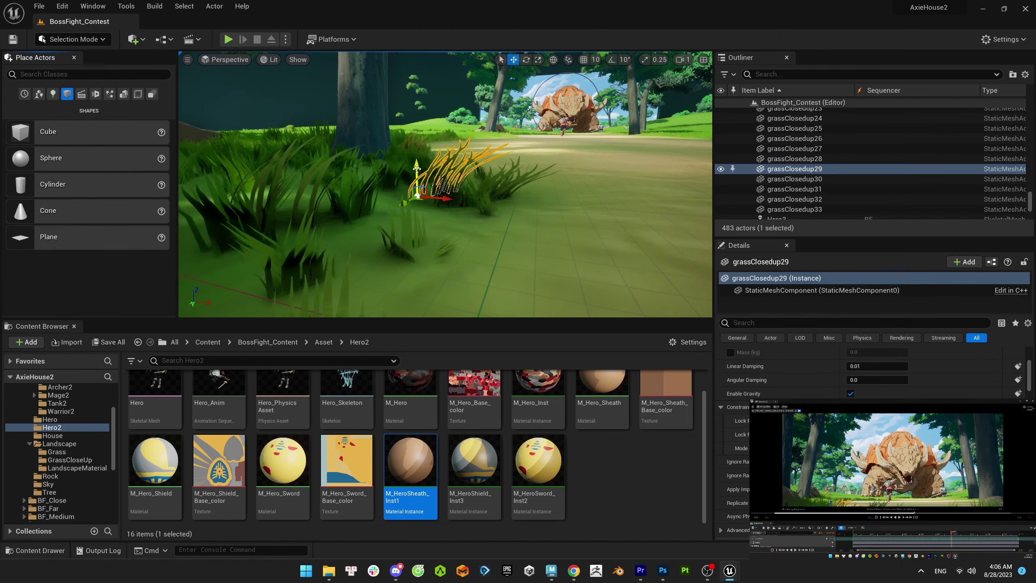
drag(419, 114, 414, 66)
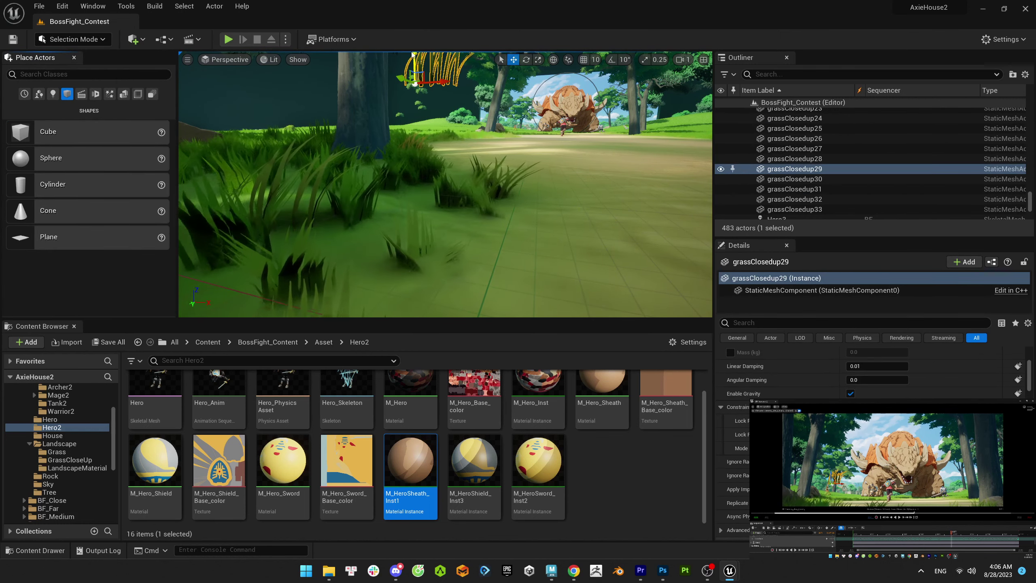
key(End)
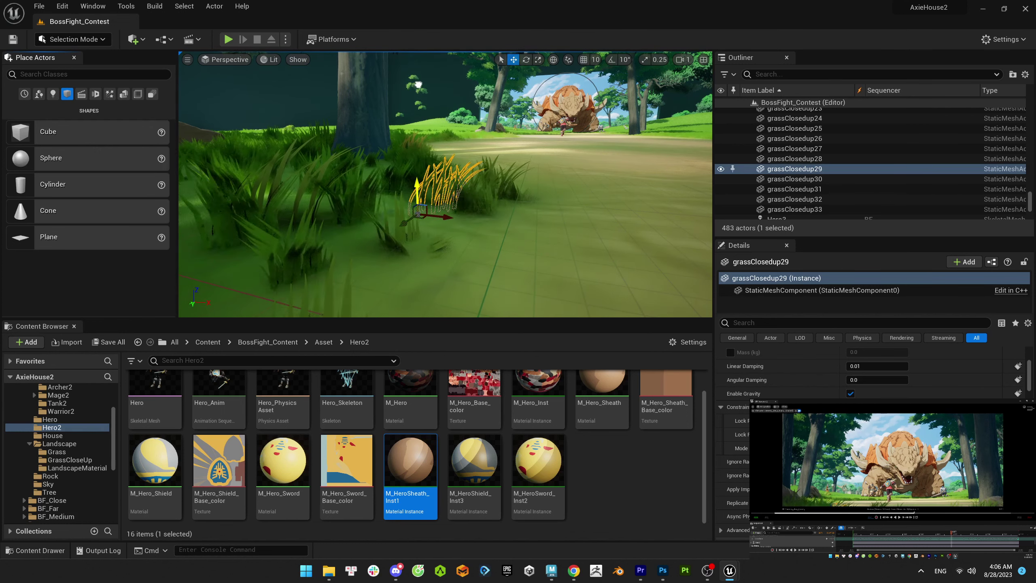
key(Escape)
click(415, 139)
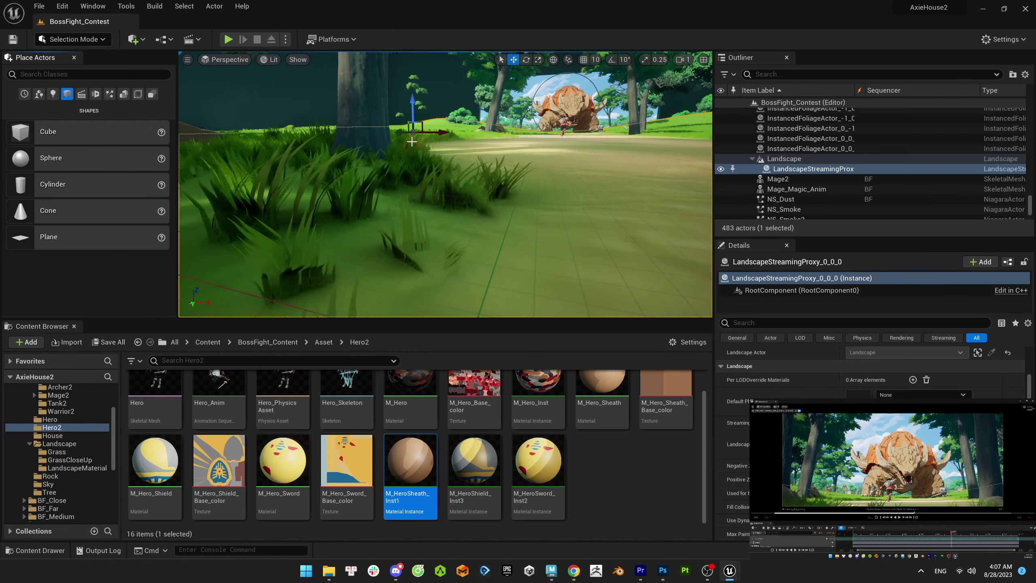
click(412, 141)
key(Escape)
- Delete the grassClosedup8 clump, then undo to restore it
click(257, 205)
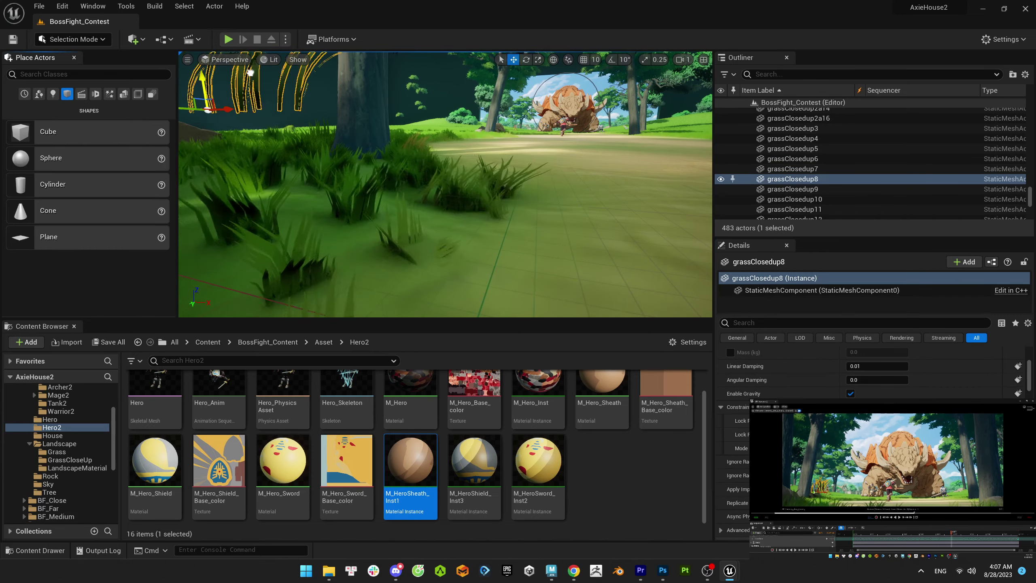
key(Escape)
click(254, 226)
key(Delete)
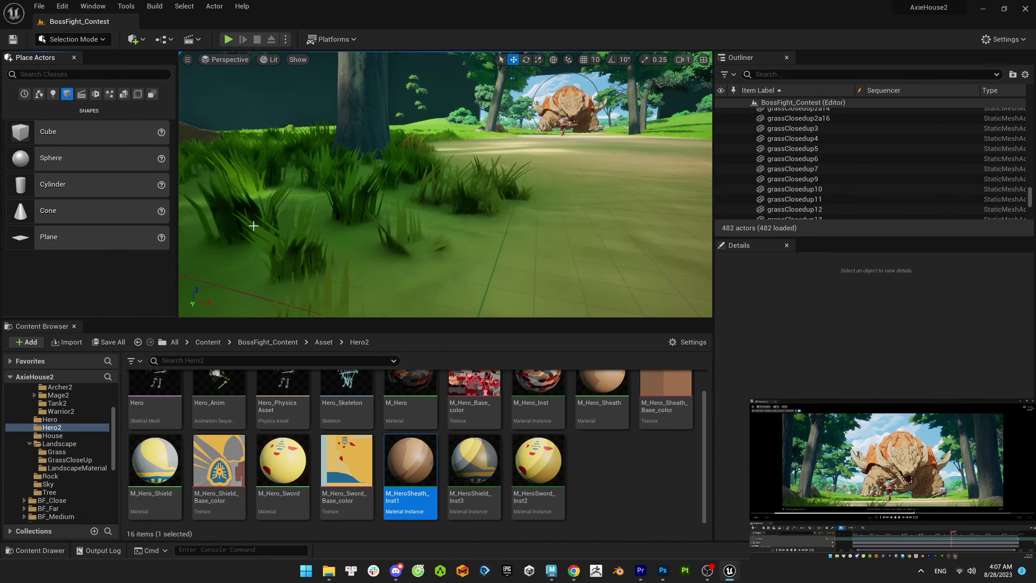
key(ctrl+z)
- Swap the clump's static mesh to grassClosedup2a, then switch to Landscape mode
scroll(254, 226, down, 3)
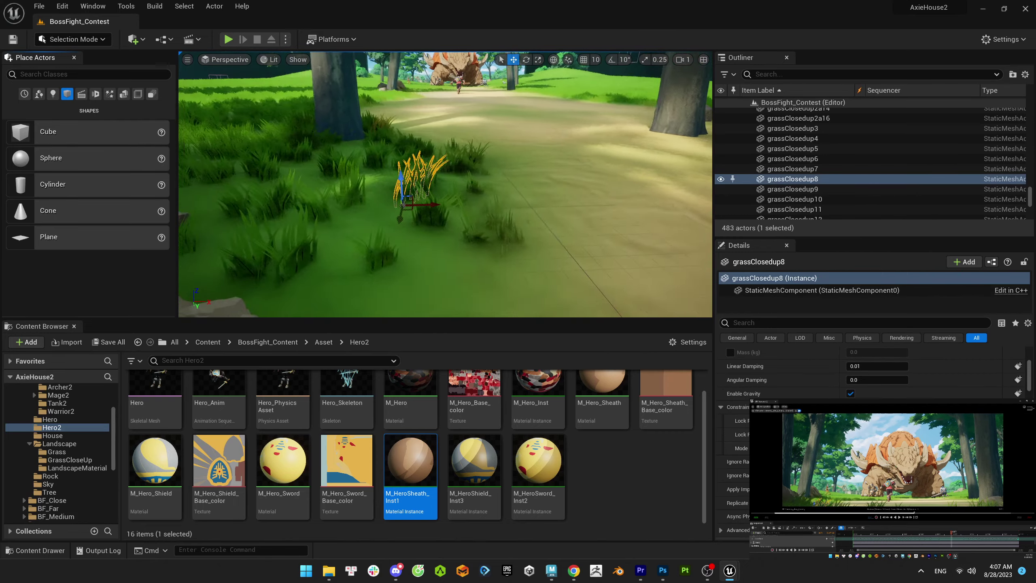
scroll(254, 226, up, 3)
click(896, 392)
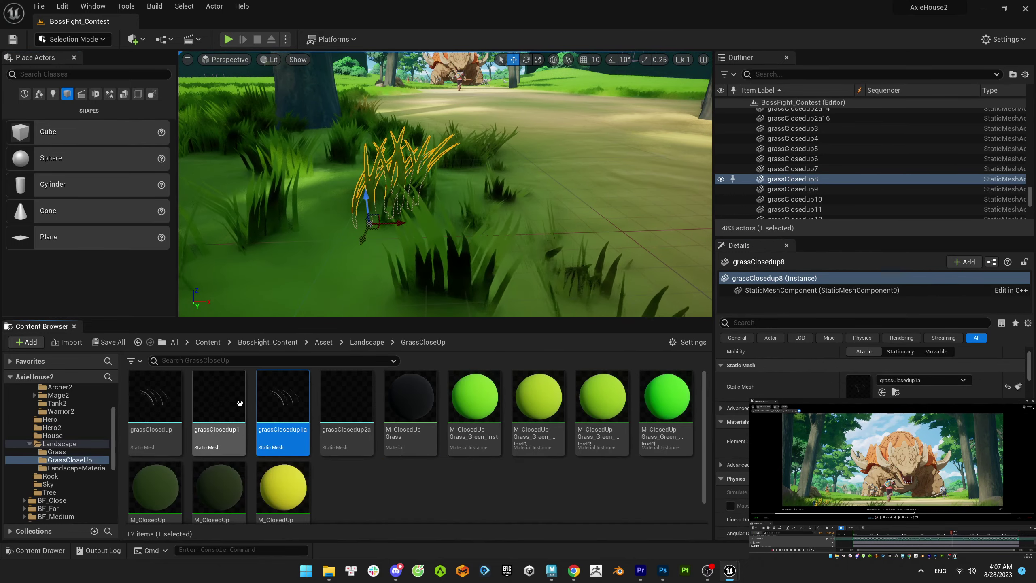
click(347, 396)
click(883, 392)
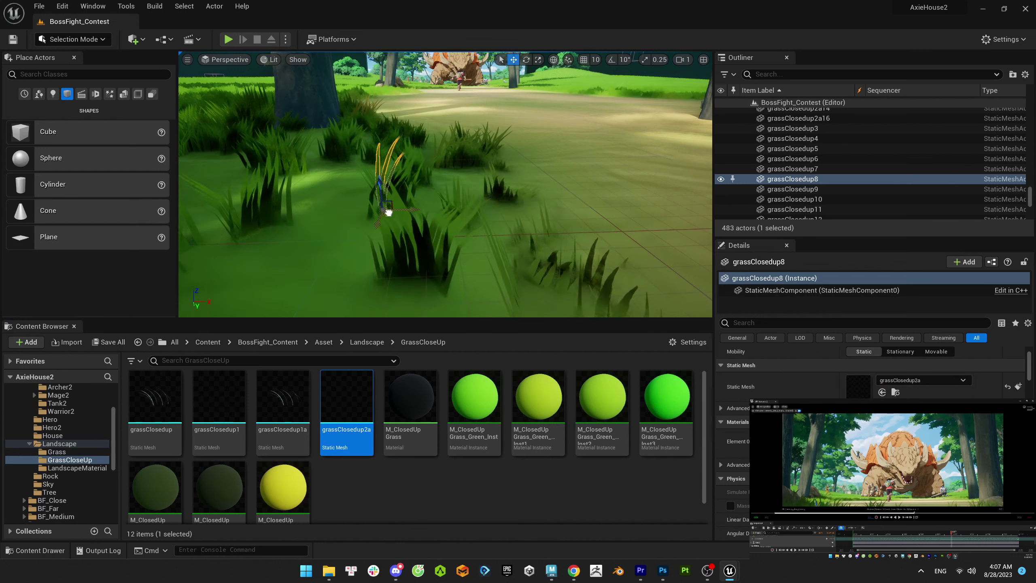
key(Escape)
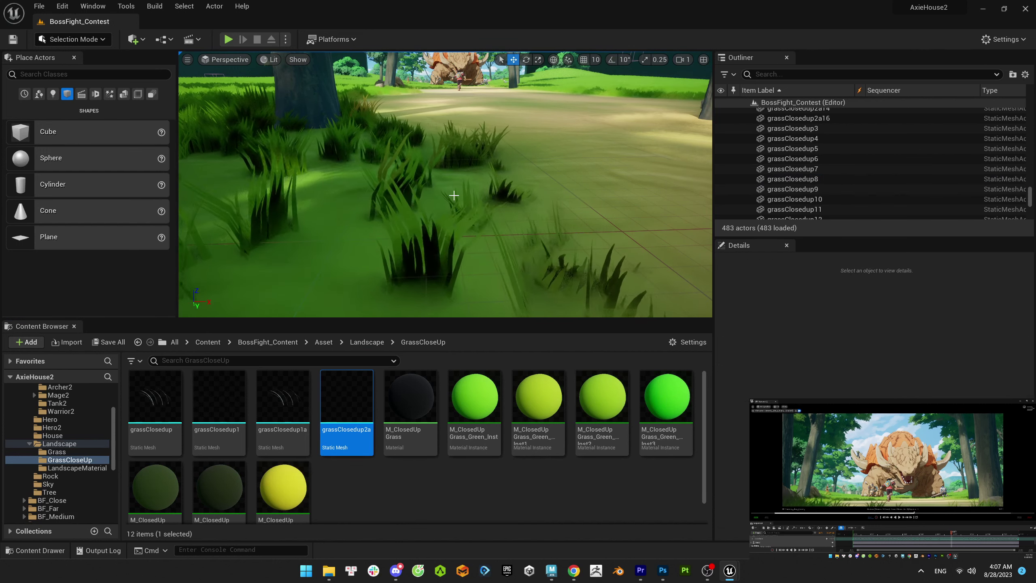
click(73, 40)
click(73, 61)
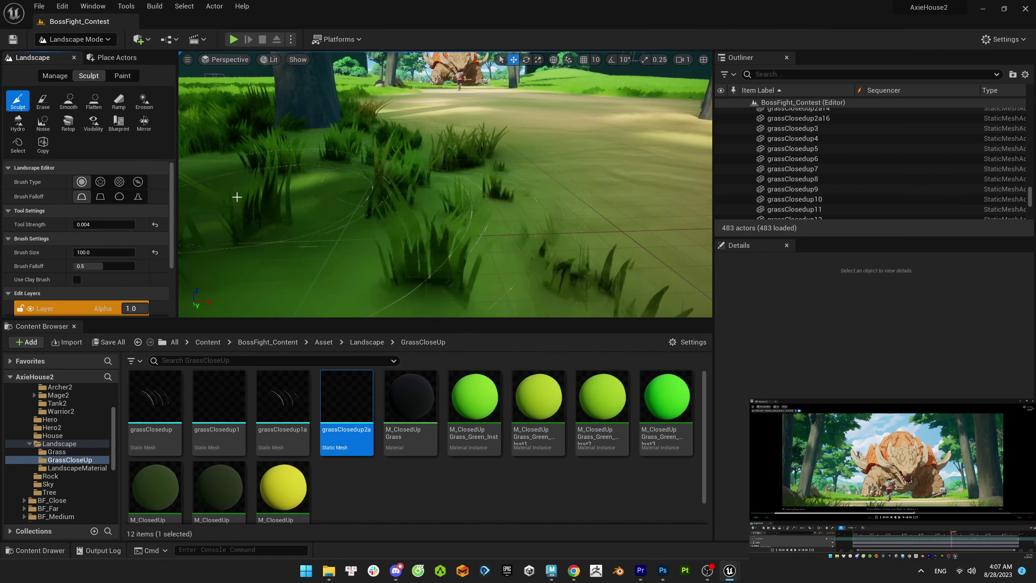
- Sculpt a dip near the close-up grass and paint a stroke across the foreground ground
click(274, 182)
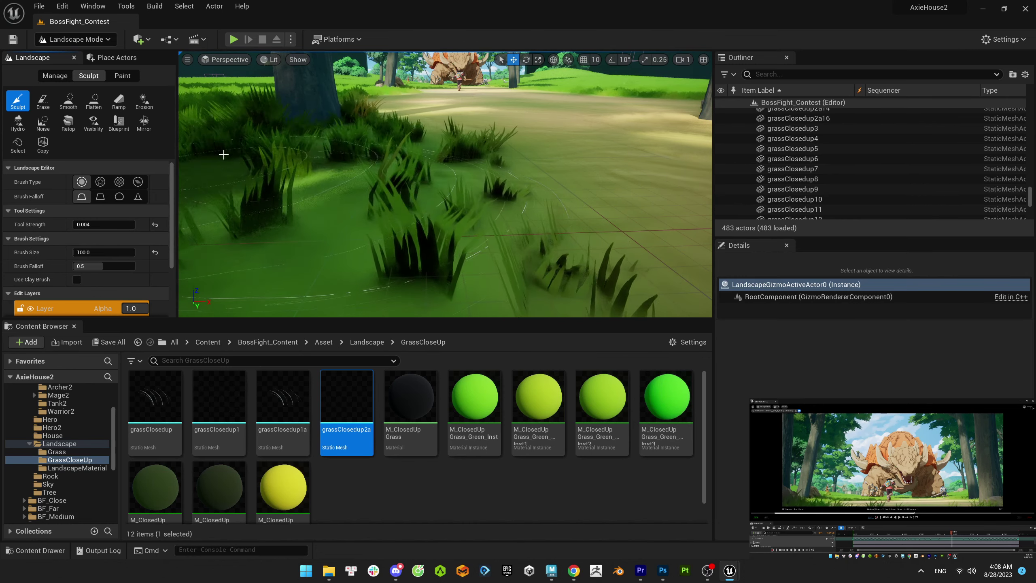
click(122, 76)
scroll(109, 172, down, 3)
scroll(110, 163, up, 2)
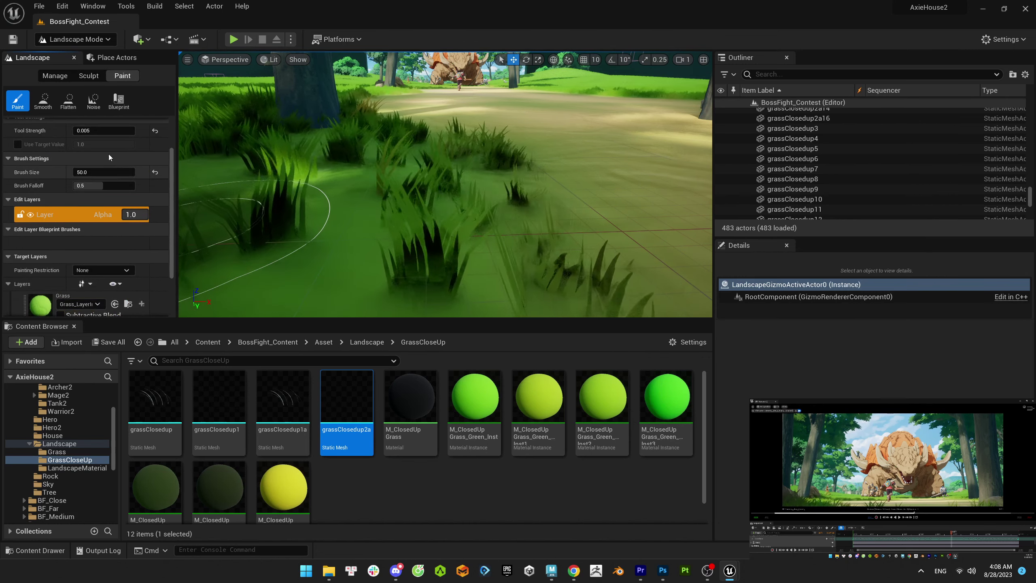
drag(306, 144, 408, 134)
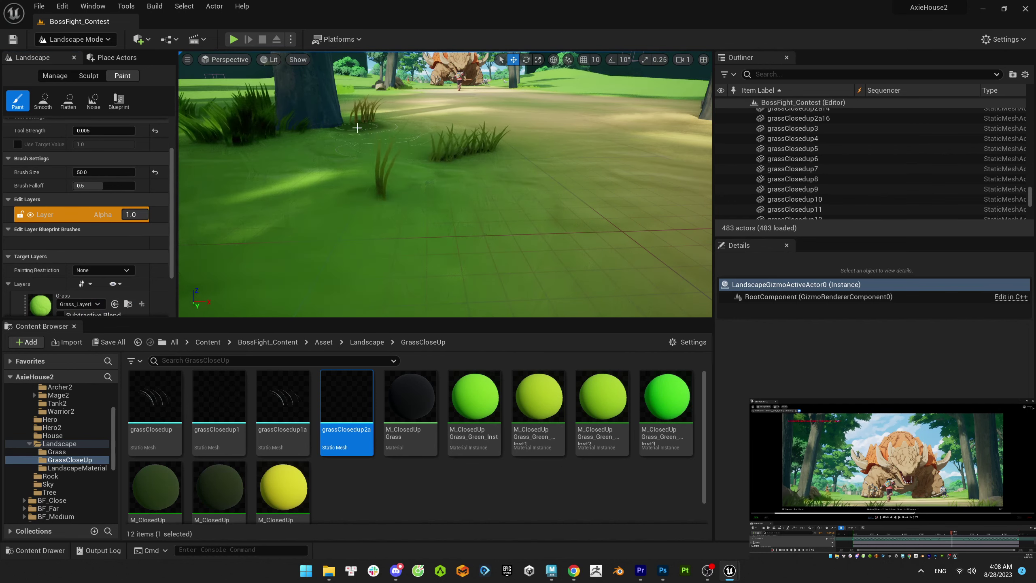
- Set painting Tool Strength to 0.01, check the grass, and return to Selection mode
click(92, 131)
text(0.01)
key(Return)
mouse_move(464, 155)
right_down()
mouse_move(464, 172)
mouse_move(463, 156)
right_up()
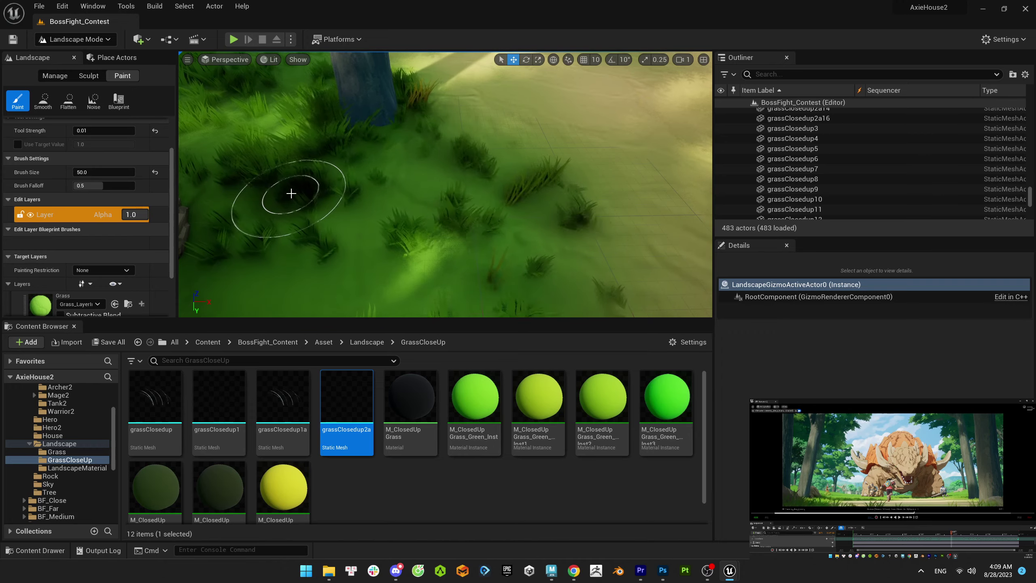
mouse_move(394, 215)
right_down()
mouse_move(391, 192)
mouse_move(395, 225)
right_up()
scroll(459, 199, down, 3)
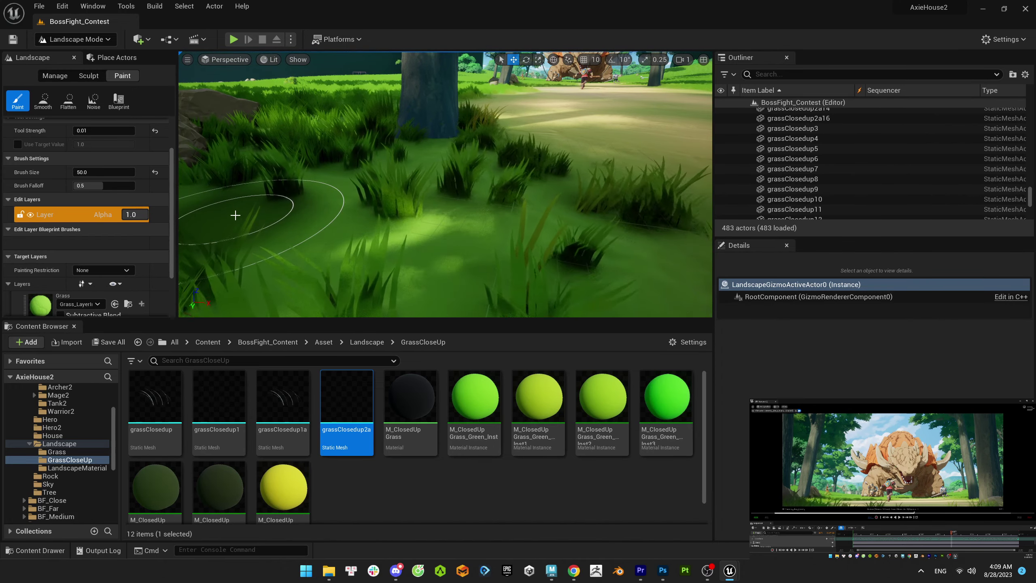
click(75, 39)
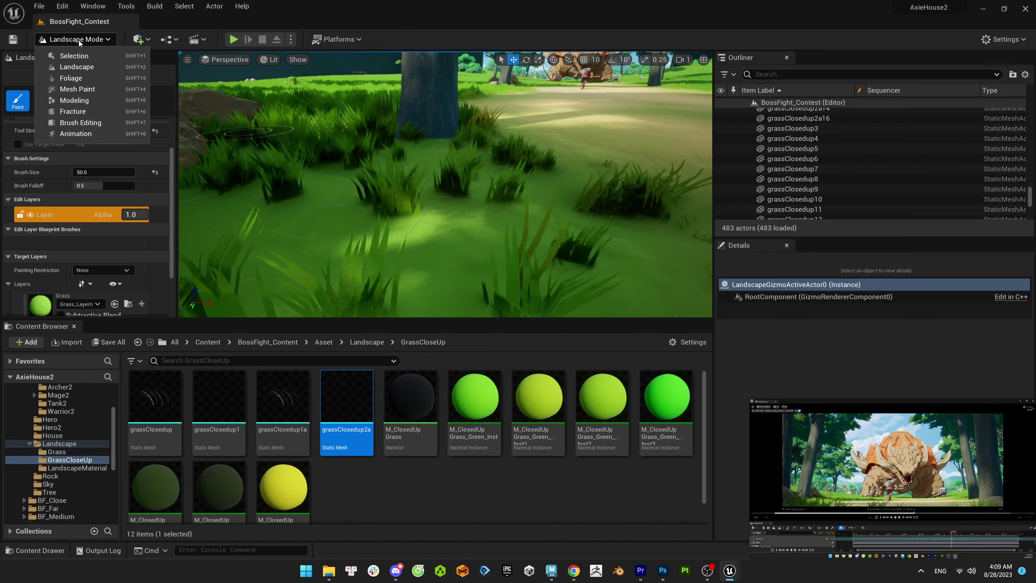
click(65, 49)
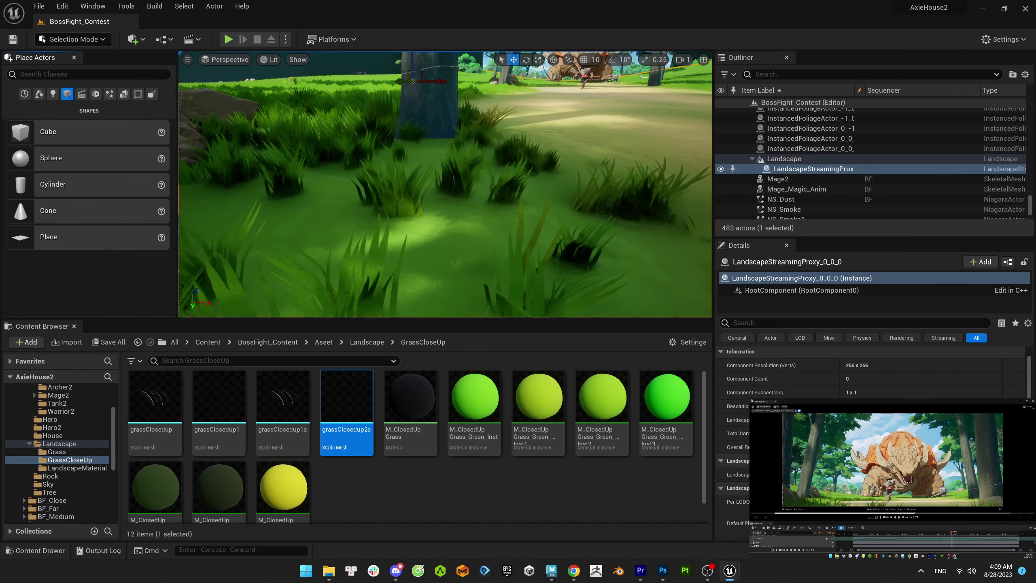
- Place a new close-up grass clump on the ground and frame it in view
click(535, 245)
click(535, 245)
key(f)
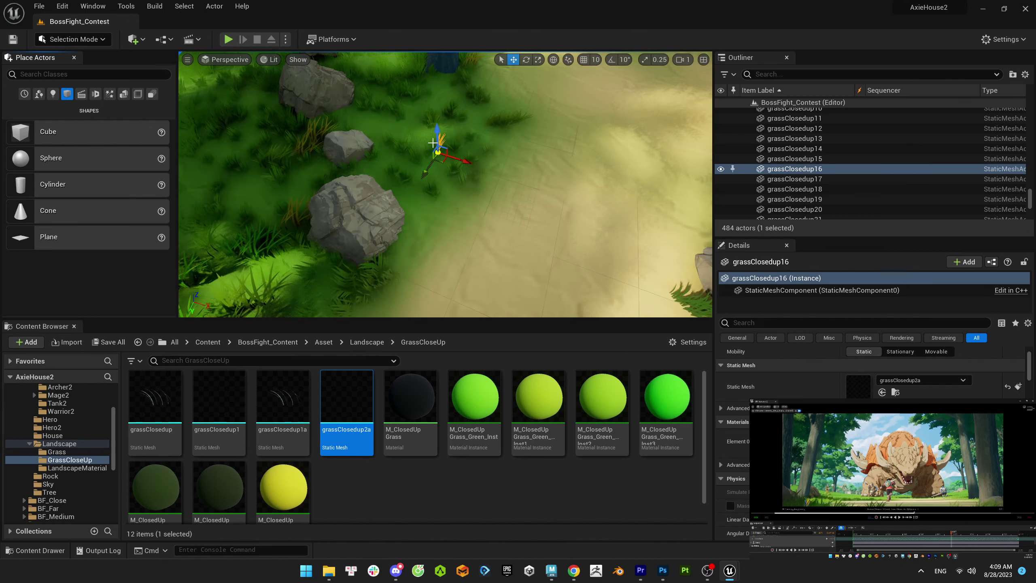
key(Escape)
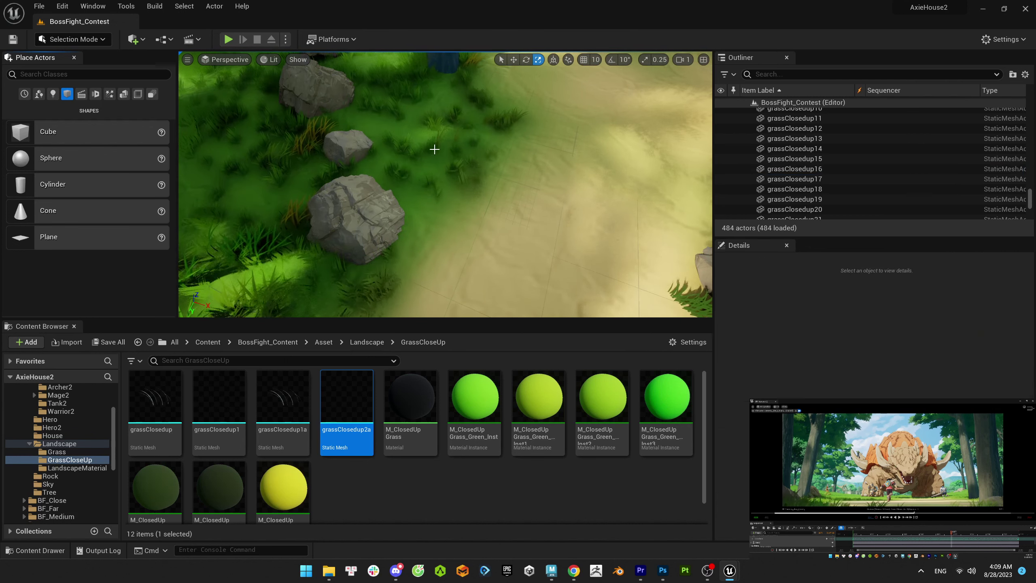
click(434, 150)
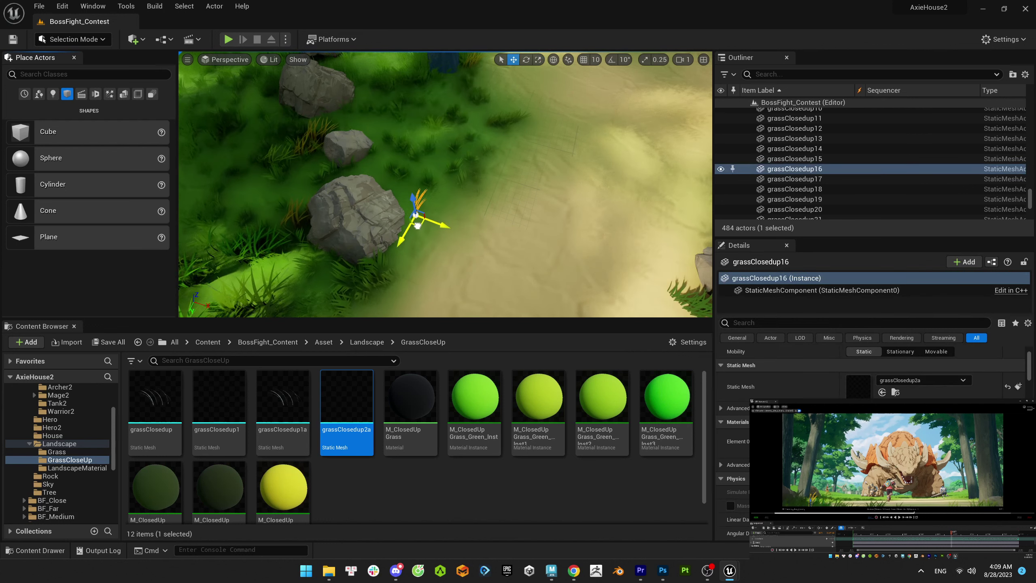
key(Escape)
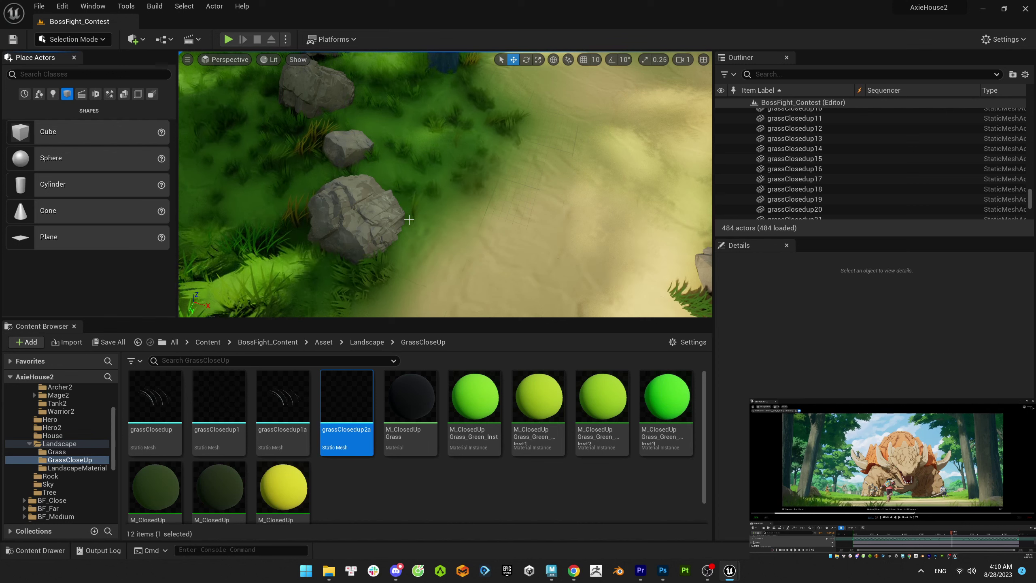
right_drag(443, 178, 355, 167)
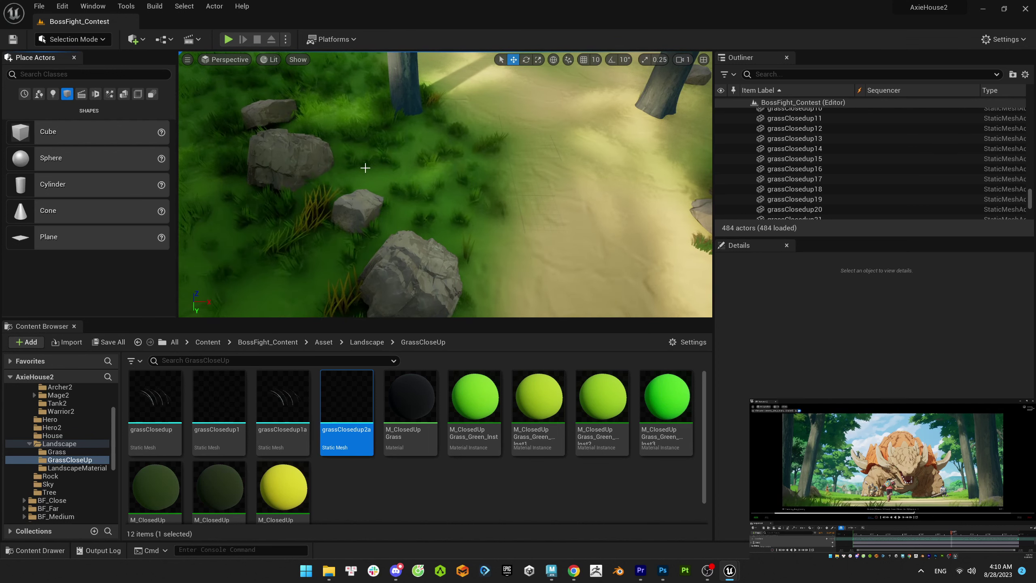
- Paint the Dirt landscape layer onto the path
click(71, 39)
click(66, 60)
click(122, 76)
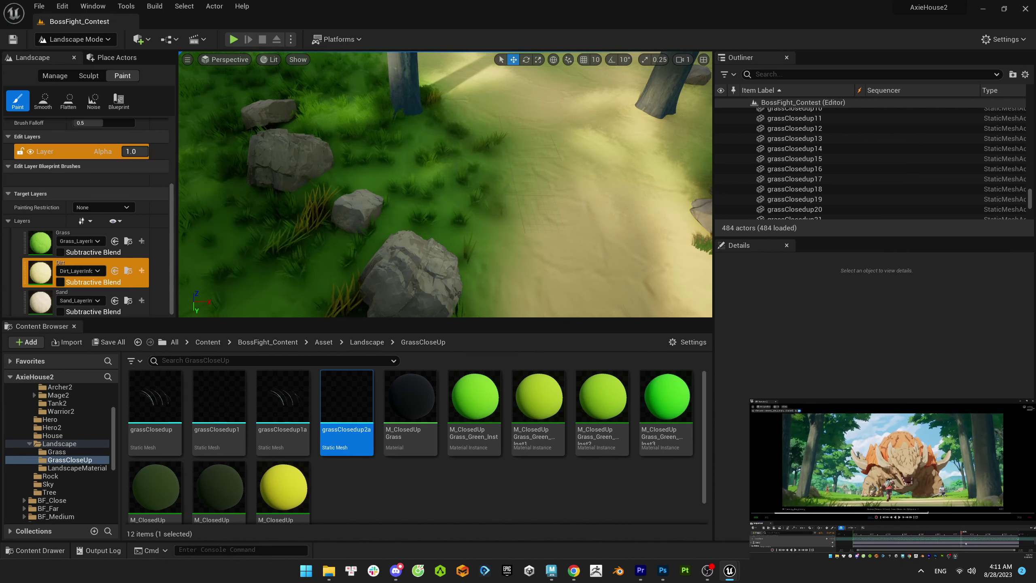
click(516, 199)
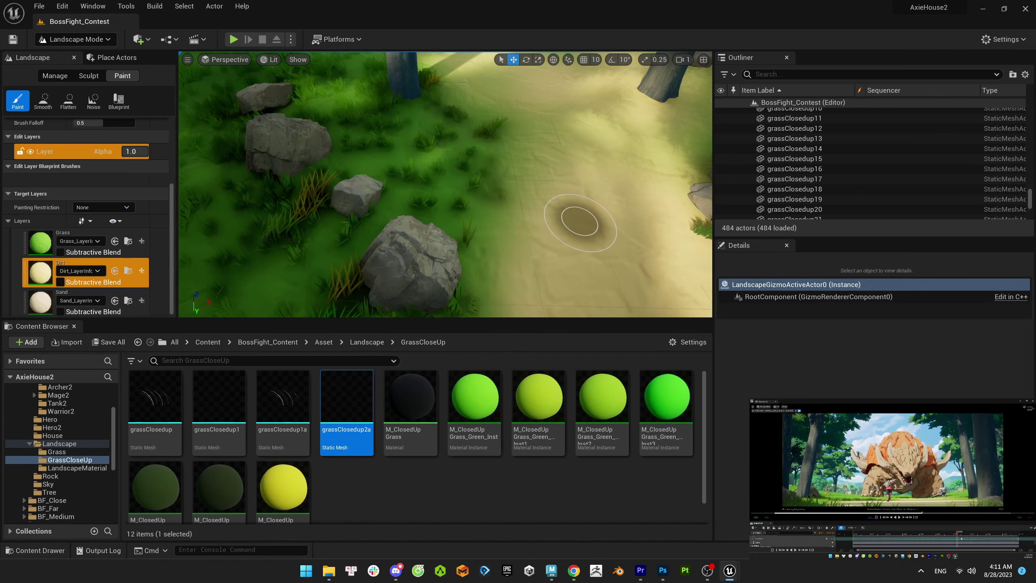
- Duplicate grassClosedup16 onto the path as grassClosedup34 and view it from above
key(shift+1)
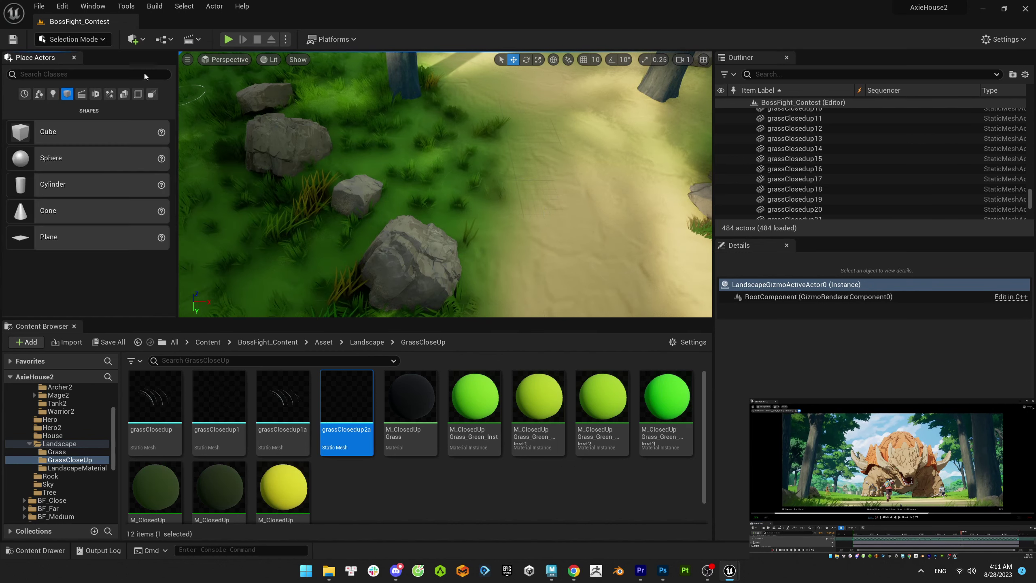
click(455, 258)
alt+drag(475, 254, 536, 252)
key(Escape)
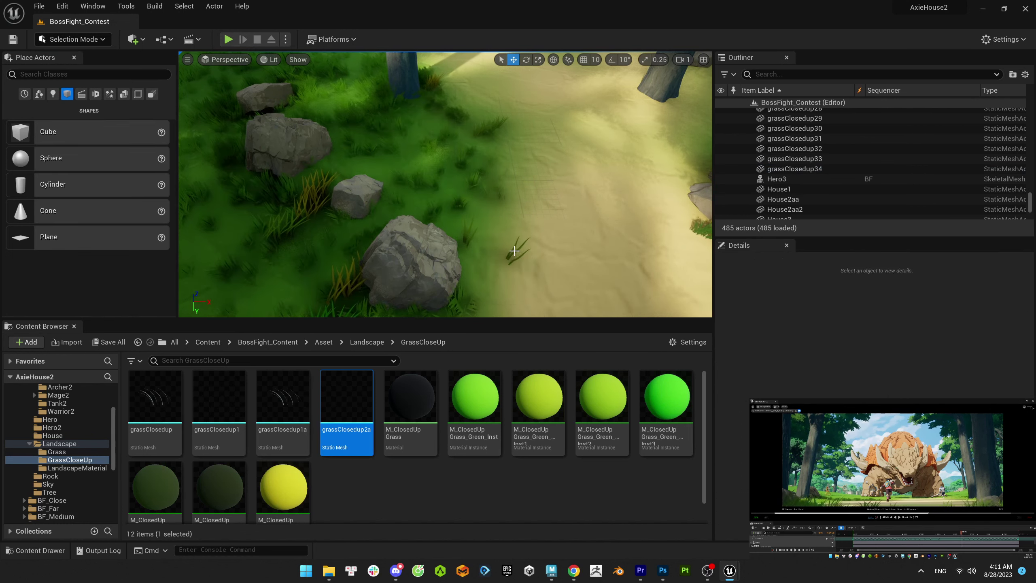
click(514, 251)
key(Escape)
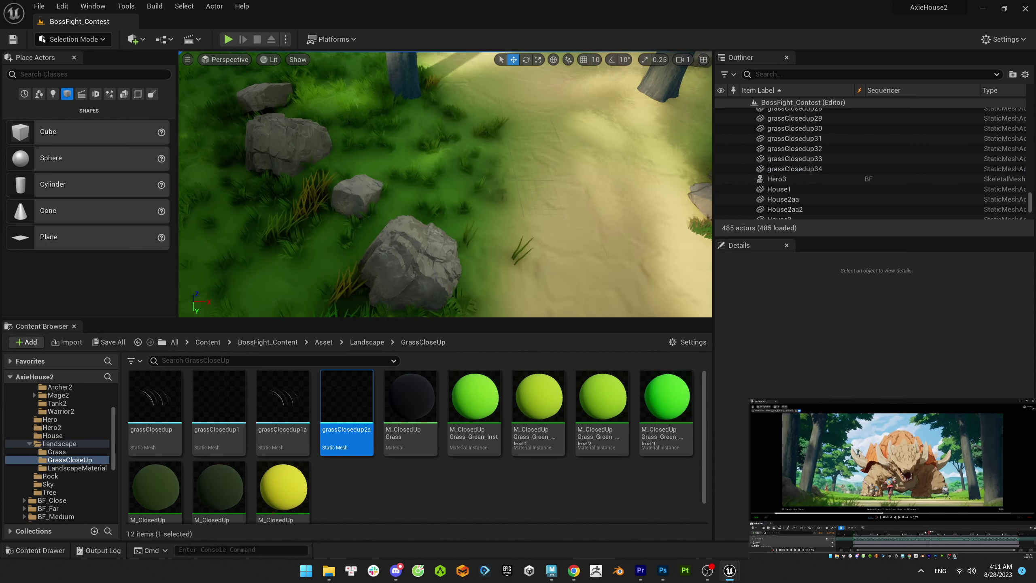
click(515, 255)
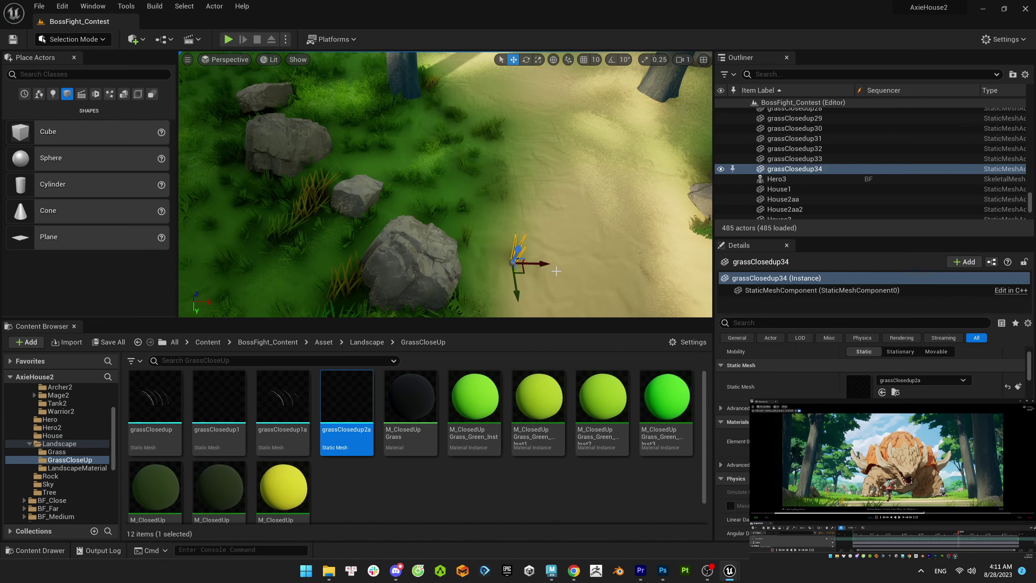
right_drag(515, 255, 491, 191)
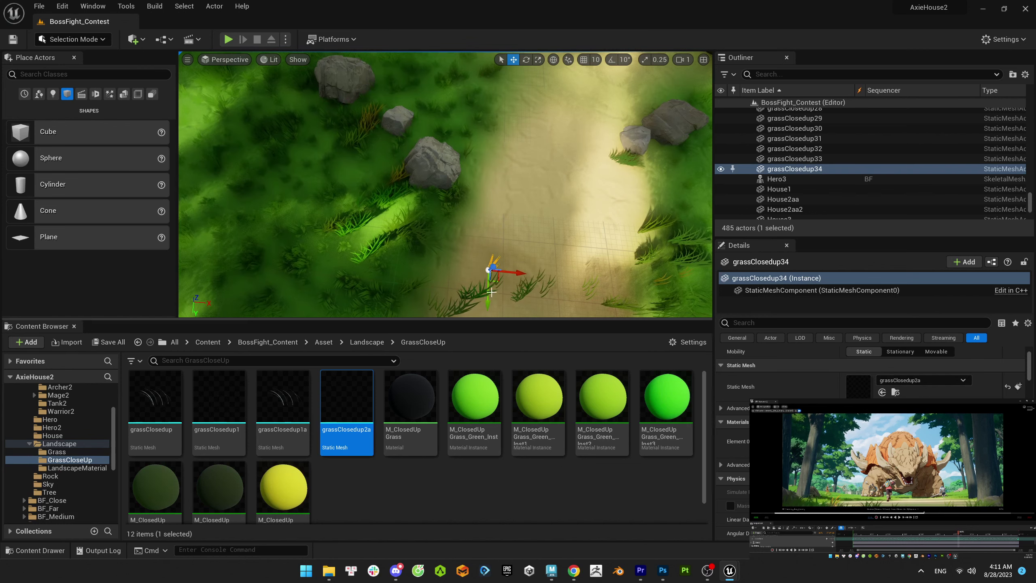
key(Escape)
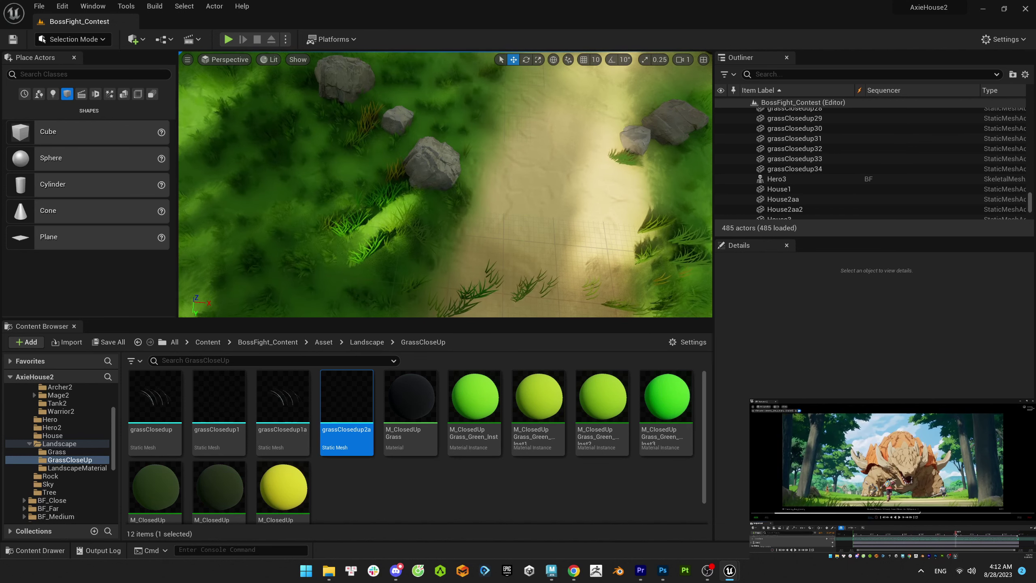
- Frame grassClosedup7 and the grass clump beside the tree trunk in the viewport
click(410, 219)
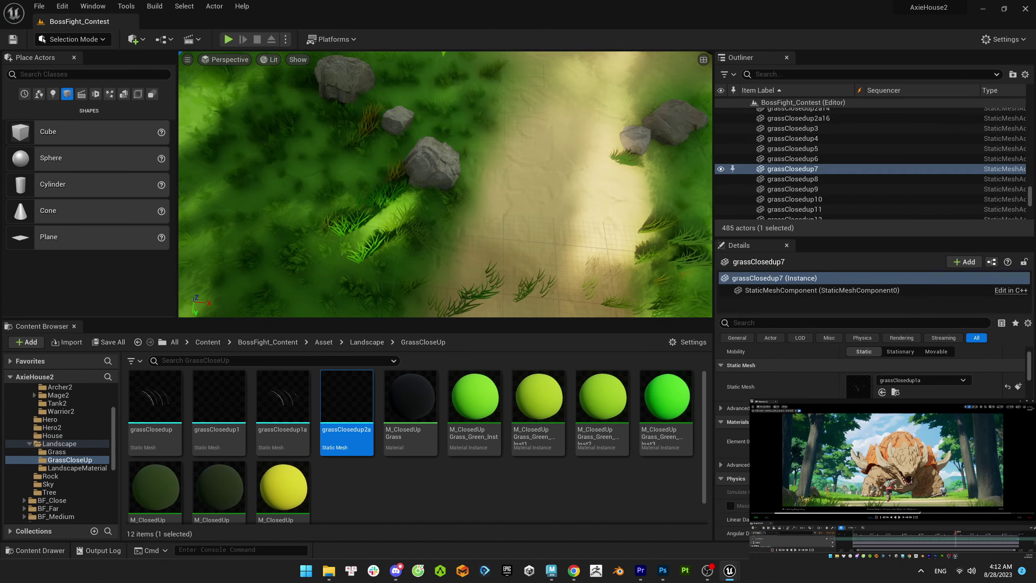
key(f)
key(r)
key(Escape)
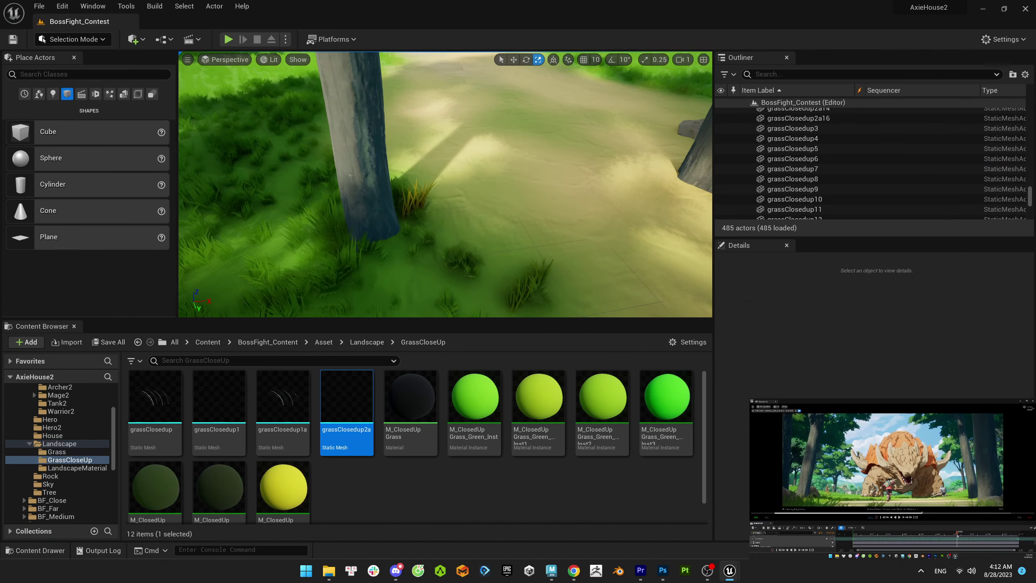
click(410, 202)
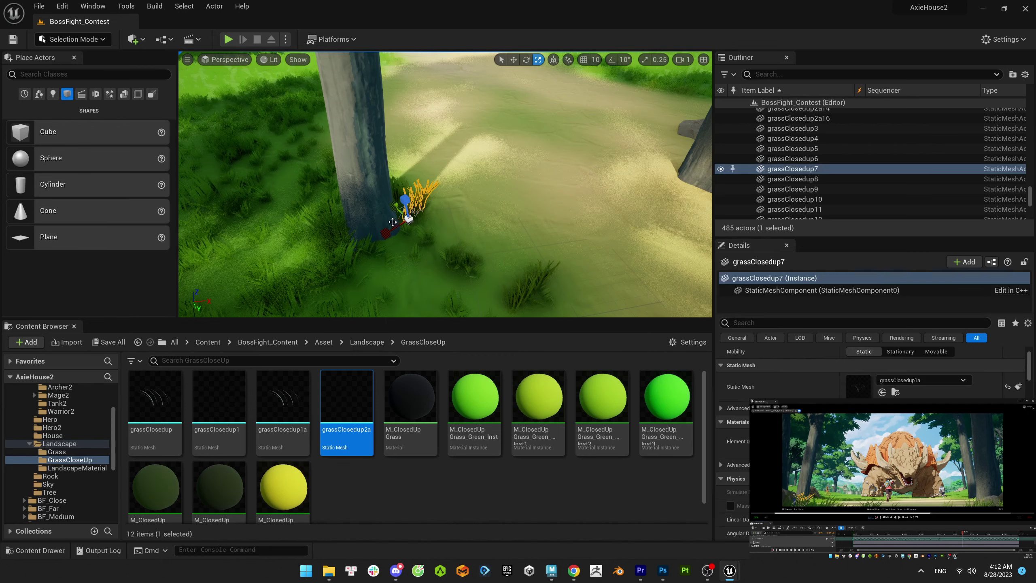
key(w)
key(f)
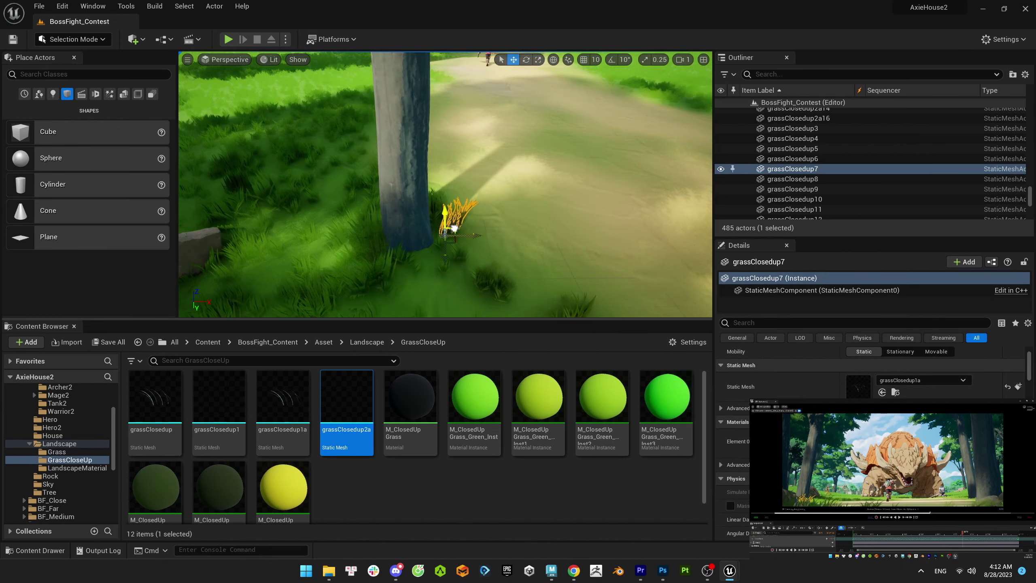
key(Escape)
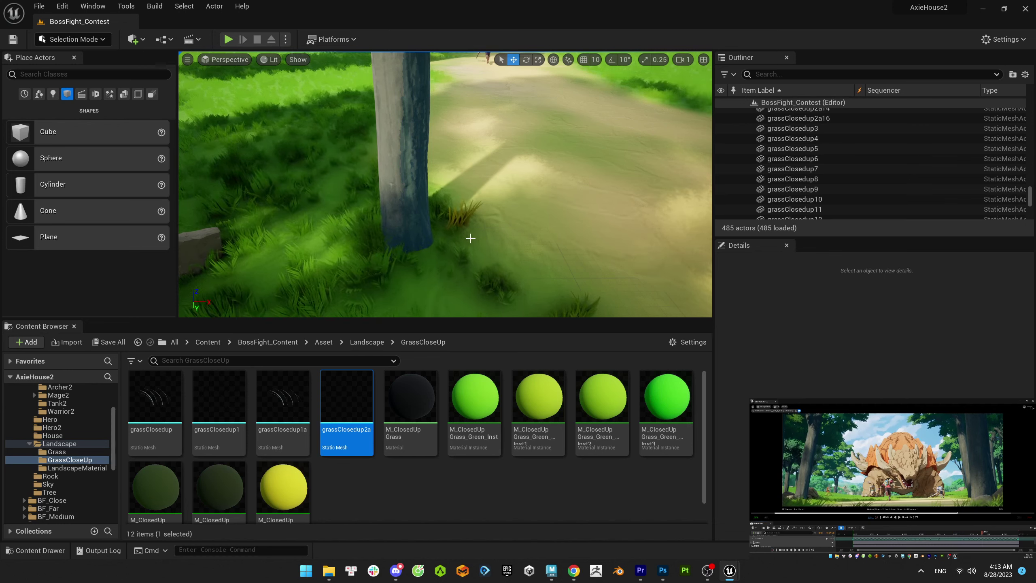
drag(470, 231, 494, 234)
- Start a local render of the BF job and cancel it at frame 18 of 120
key(alt+f)
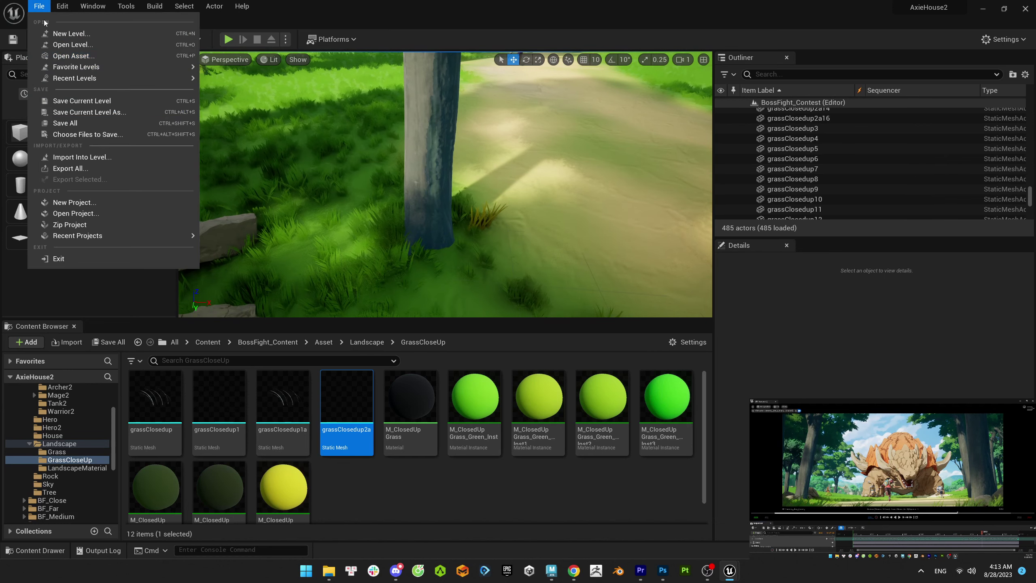
key(Escape)
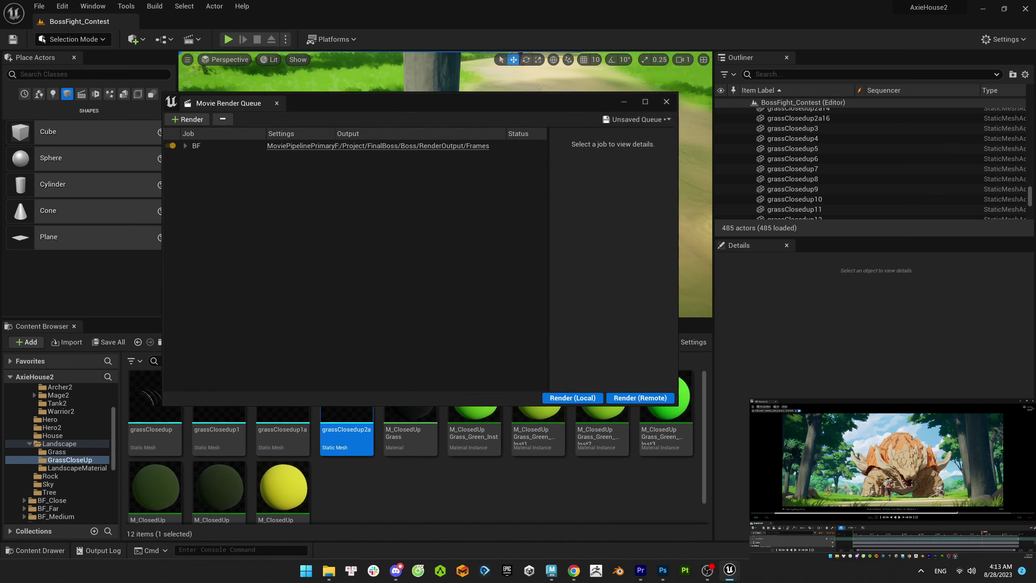
mouse_move(664, 572)
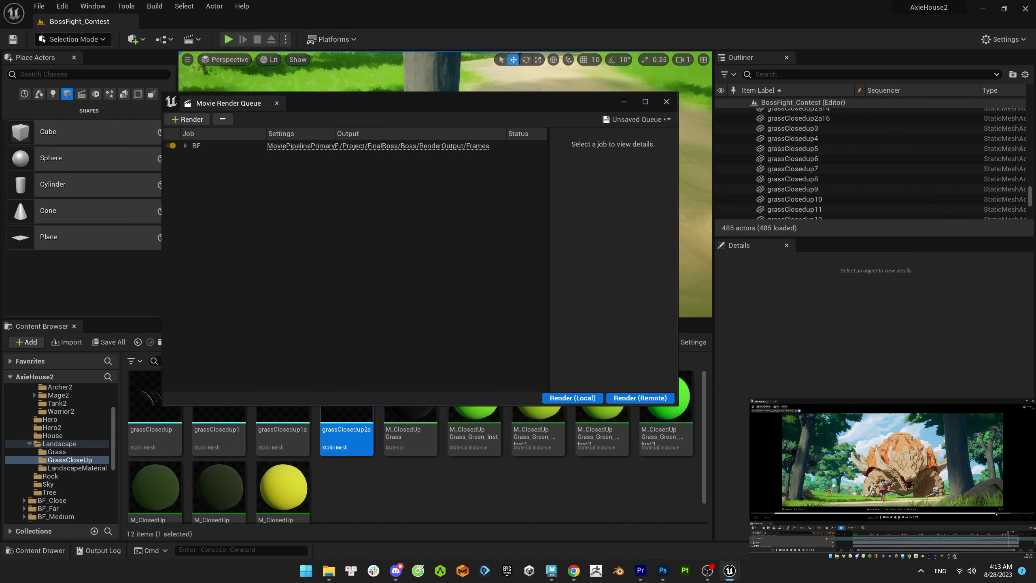
click(580, 398)
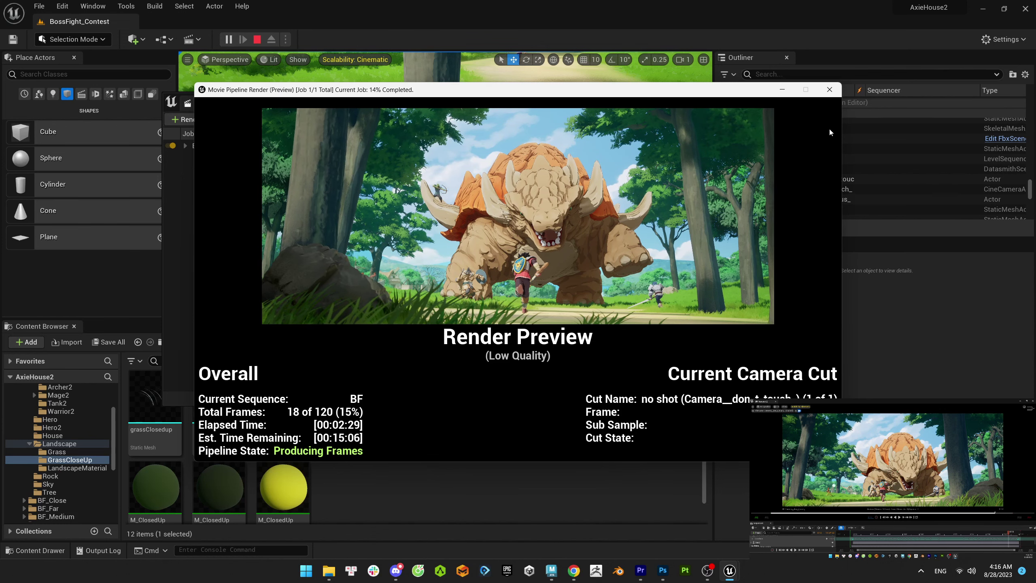
click(830, 90)
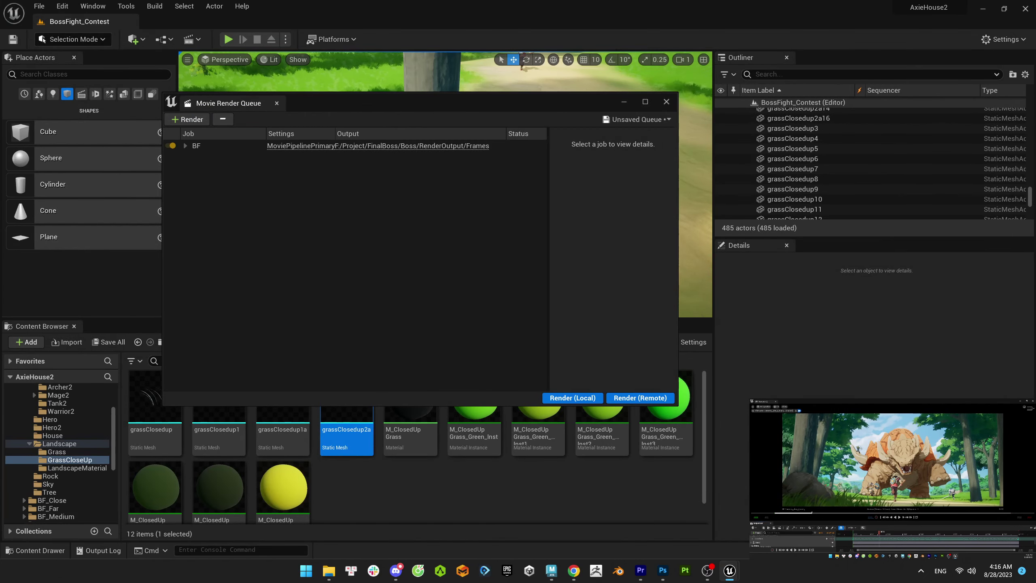
- Place an SM_Grass_01 clump in the level and apply the green close-up grass material
click(625, 102)
click(57, 451)
mouse_move(491, 396)
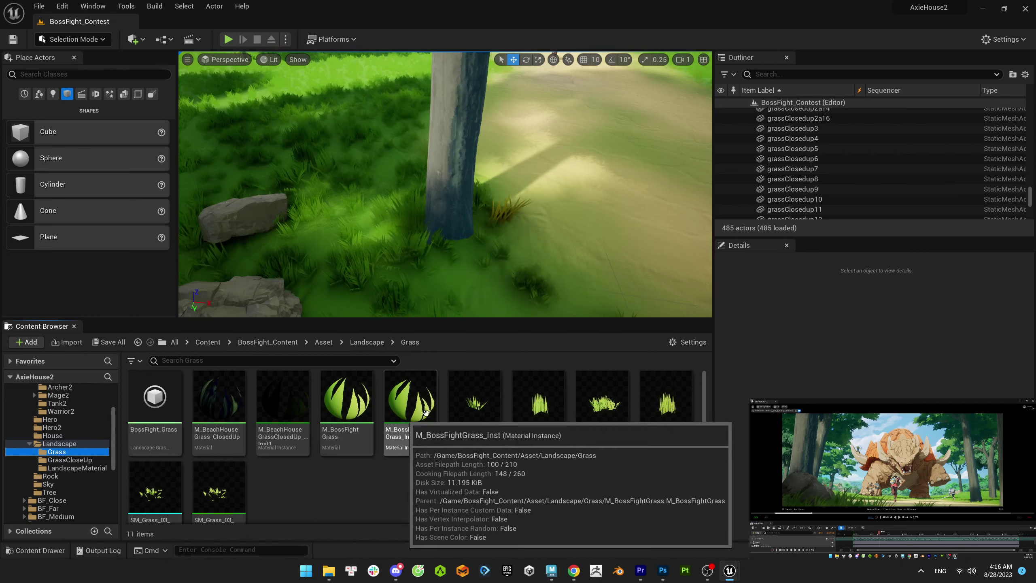
drag(491, 395, 367, 293)
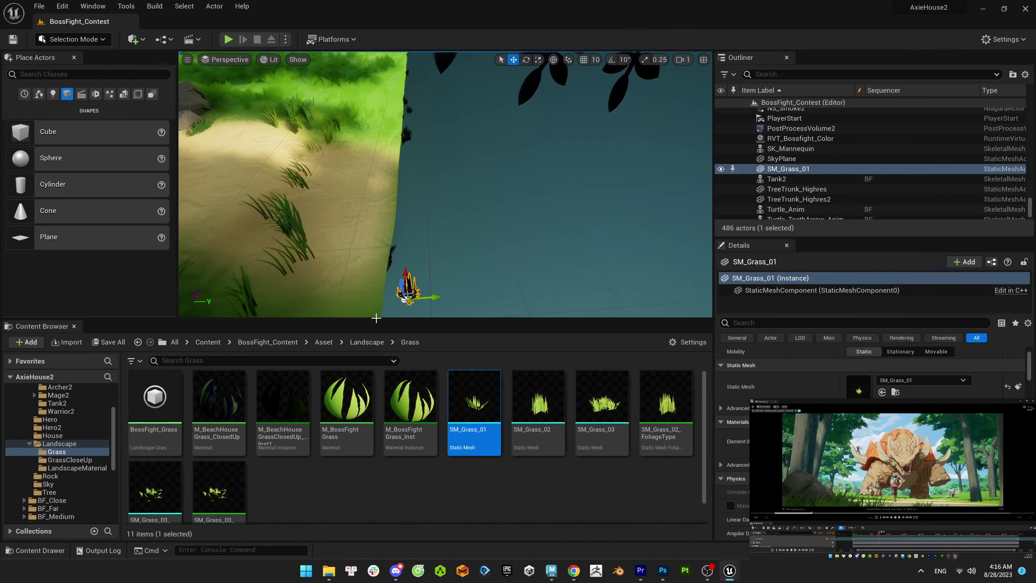
click(294, 228)
key(ctrl+b)
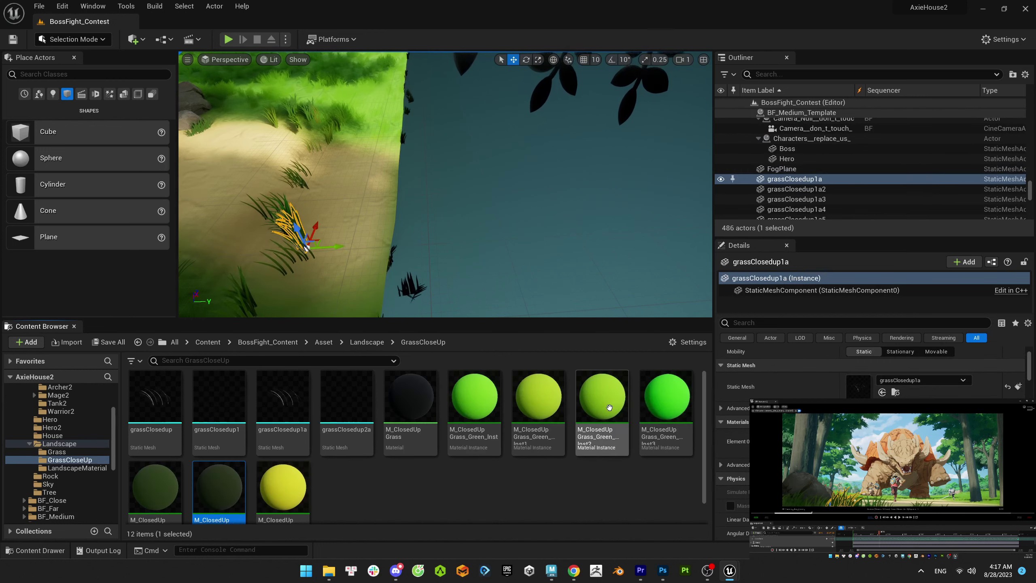
click(415, 293)
drag(538, 398, 417, 286)
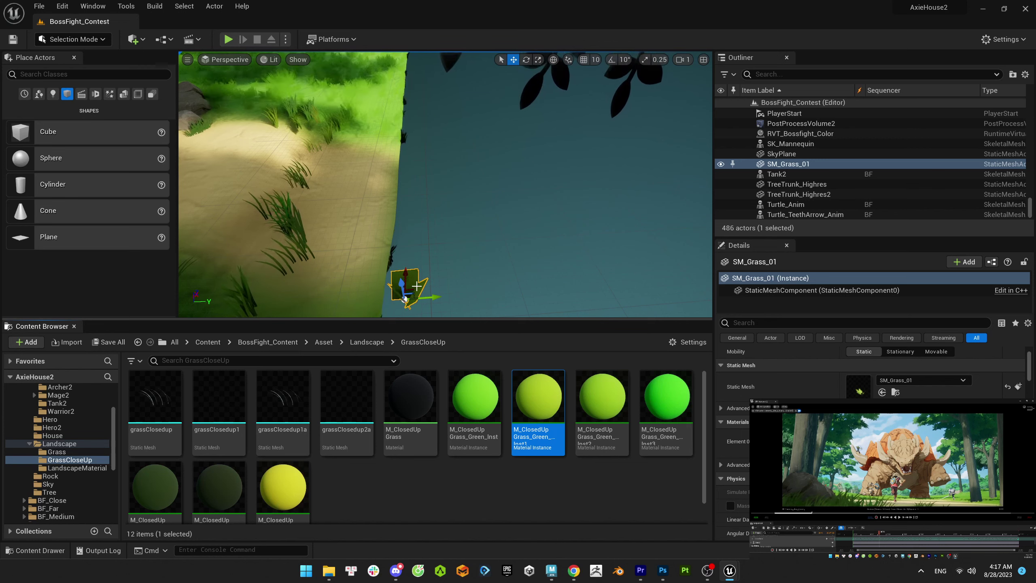
- Duplicate M_ClosedUpGrass as M_ClosedUpGrass_Alpha
double_click(428, 412)
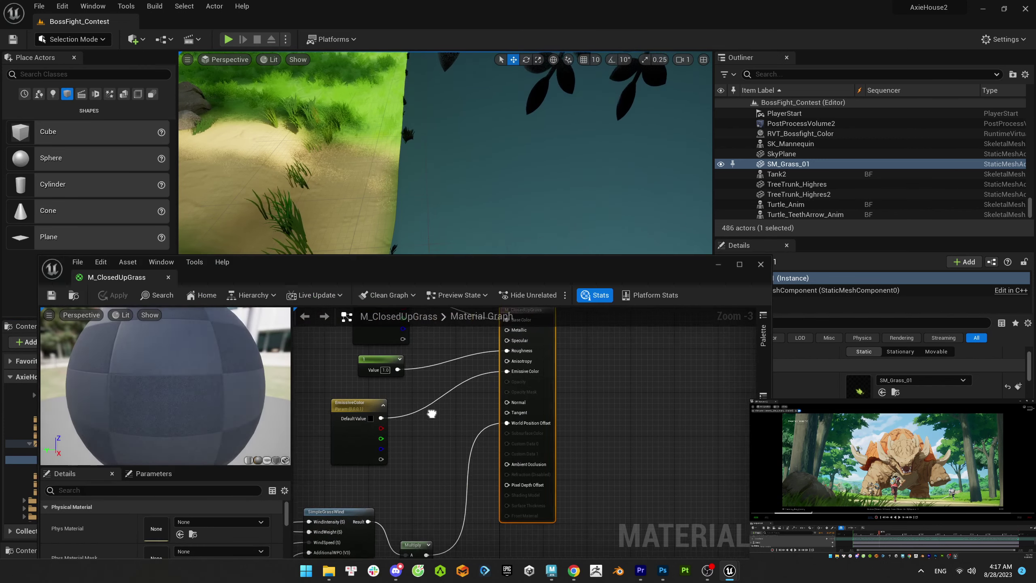
click(410, 408)
key(ctrl+d)
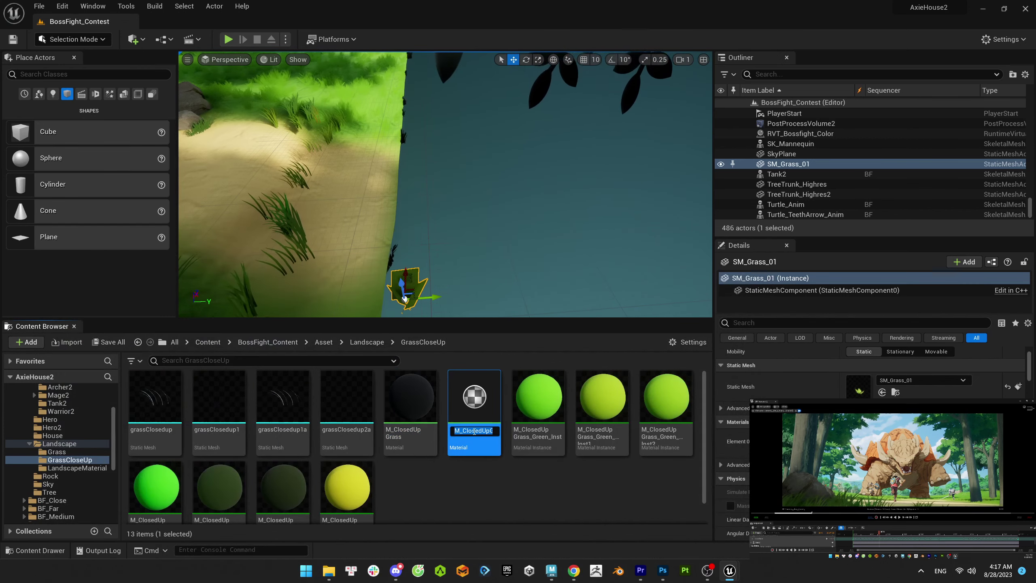
drag(490, 431, 494, 430)
text(_Alpha)
key(Return)
- In M_ClosedUpGrass_Alpha, add a TextureCoordinate node and a TextureSampleParameter2D named Alpha
double_click(474, 398)
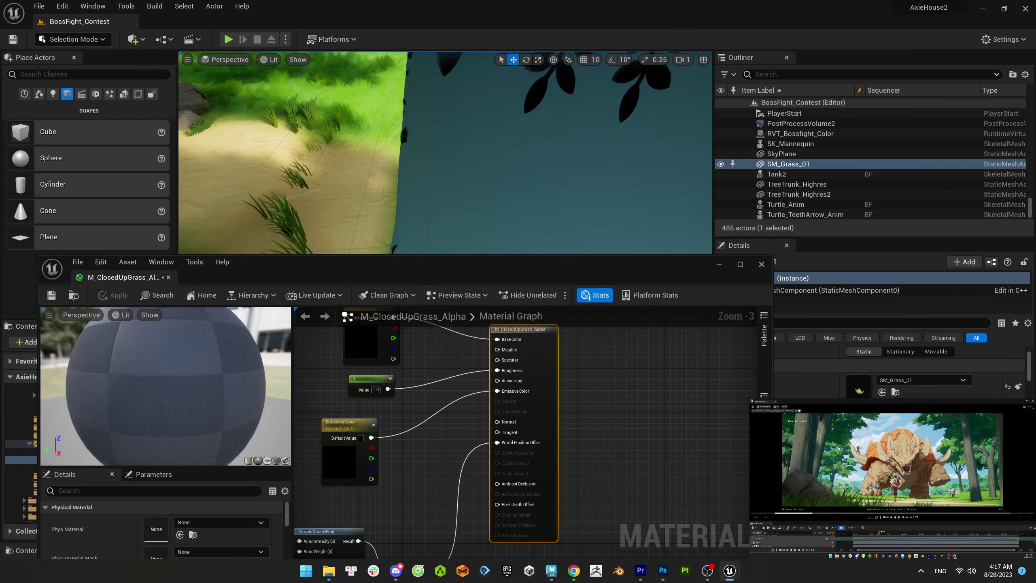
right_drag(457, 398, 460, 380)
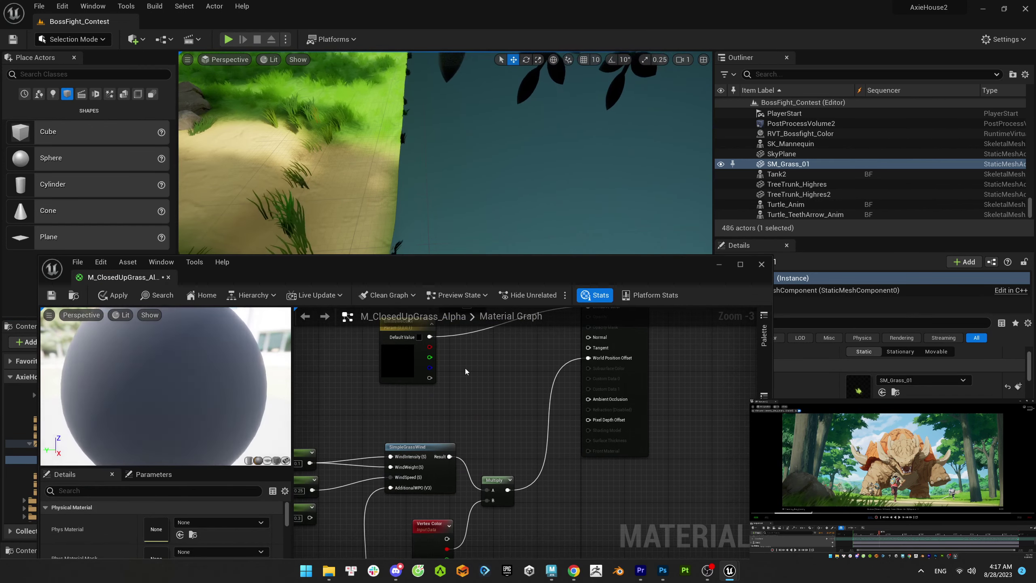
right_click(467, 366)
text(tex)
click(508, 236)
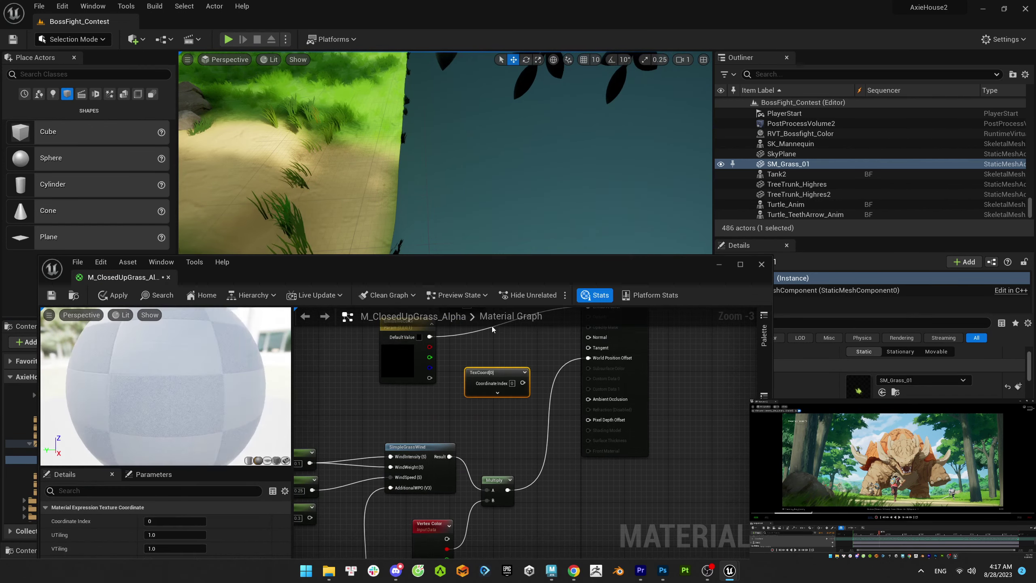
right_click(496, 375)
text(texture)
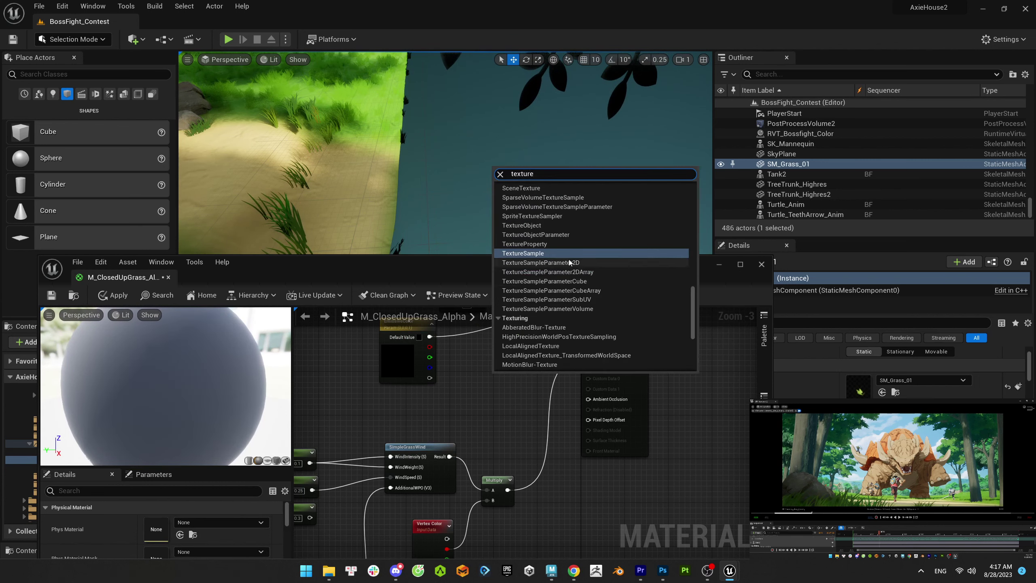
click(511, 249)
text(Alpha)
drag(506, 386, 581, 411)
- Set blend mode to Masked, wire Alpha's R channel to Opacity Mask, and save
click(419, 404)
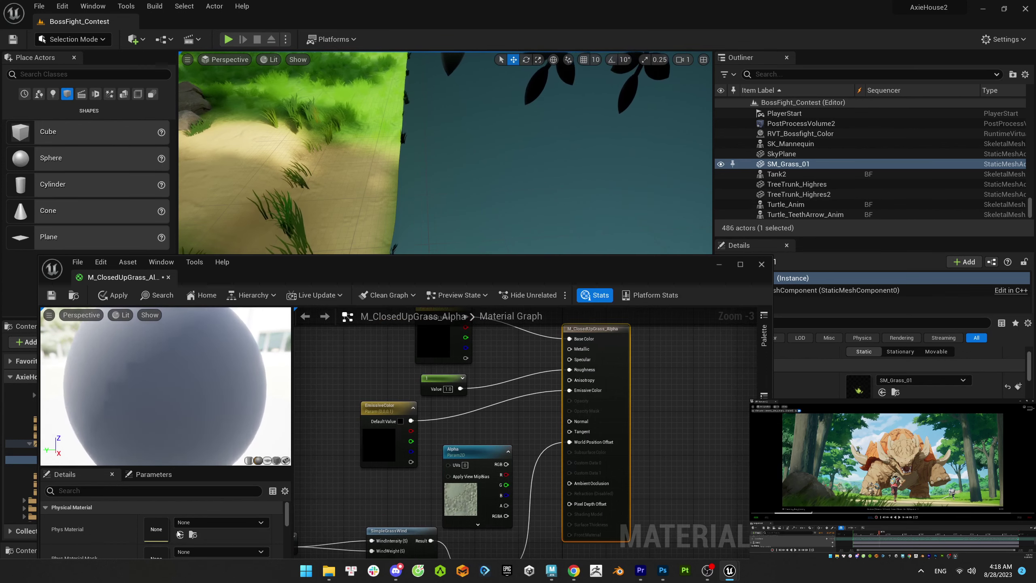
scroll(163, 527, down, 2)
drag(286, 263, 295, 180)
click(192, 491)
click(179, 445)
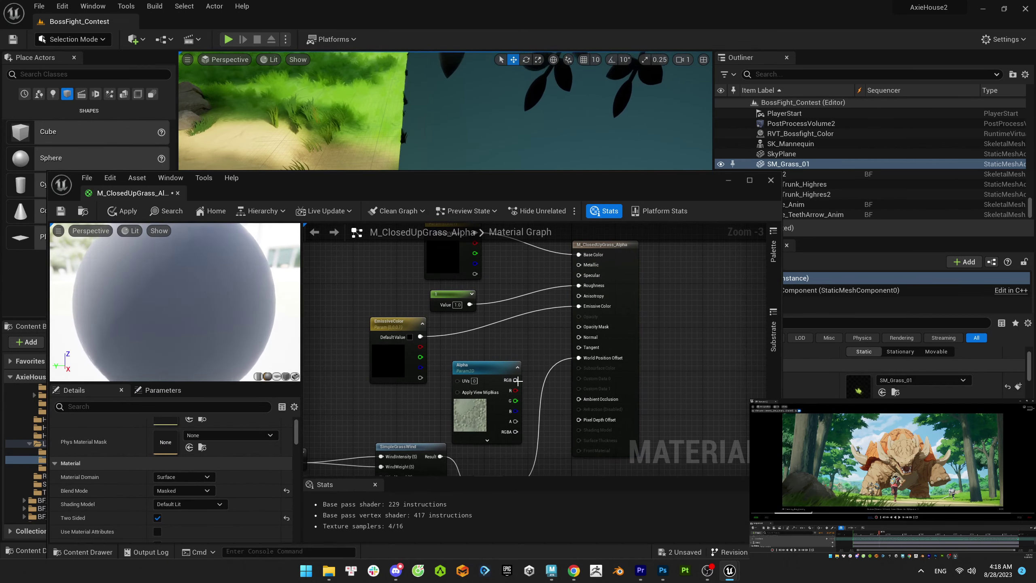
drag(516, 391, 588, 330)
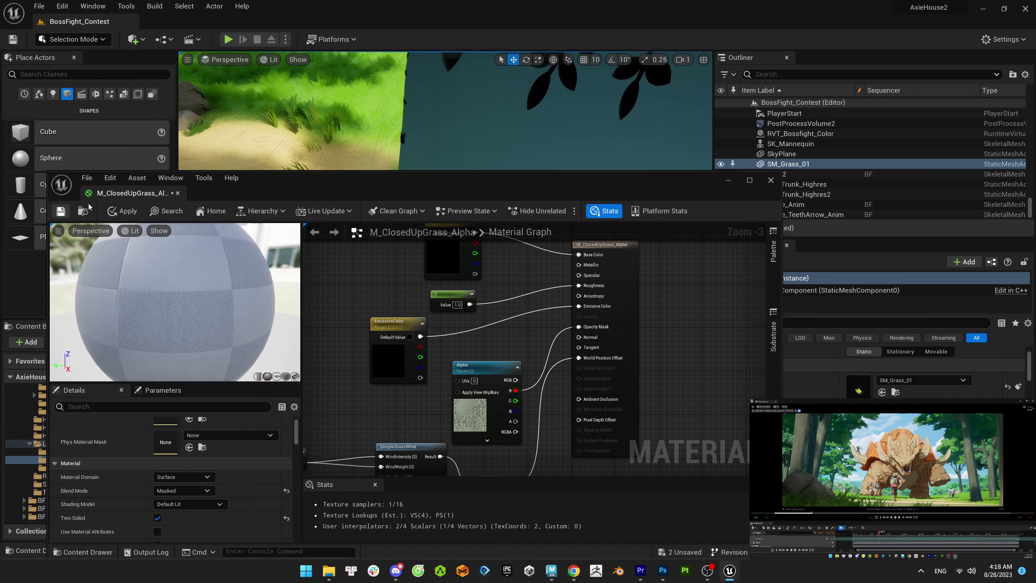
key(ctrl+s)
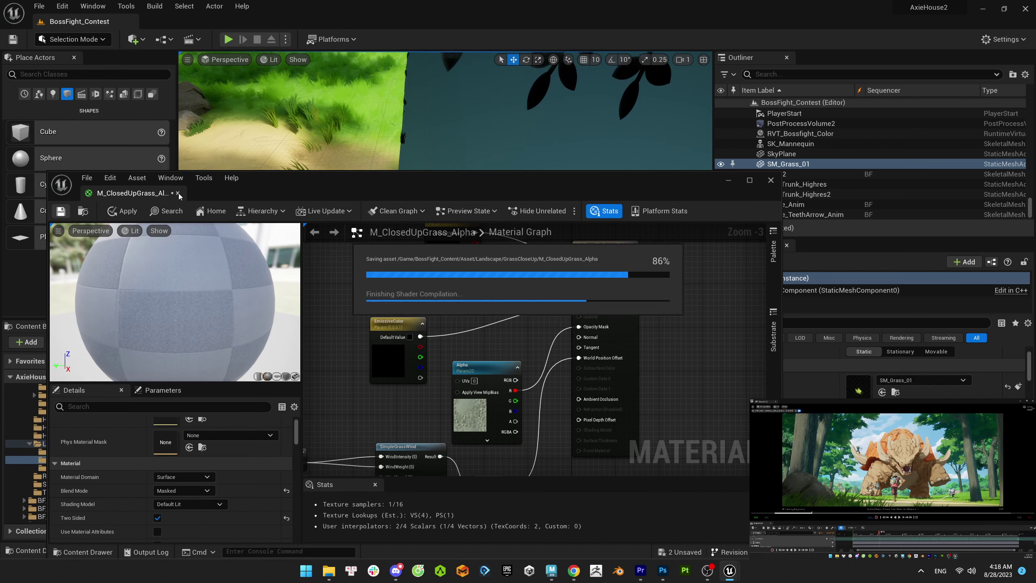
click(178, 193)
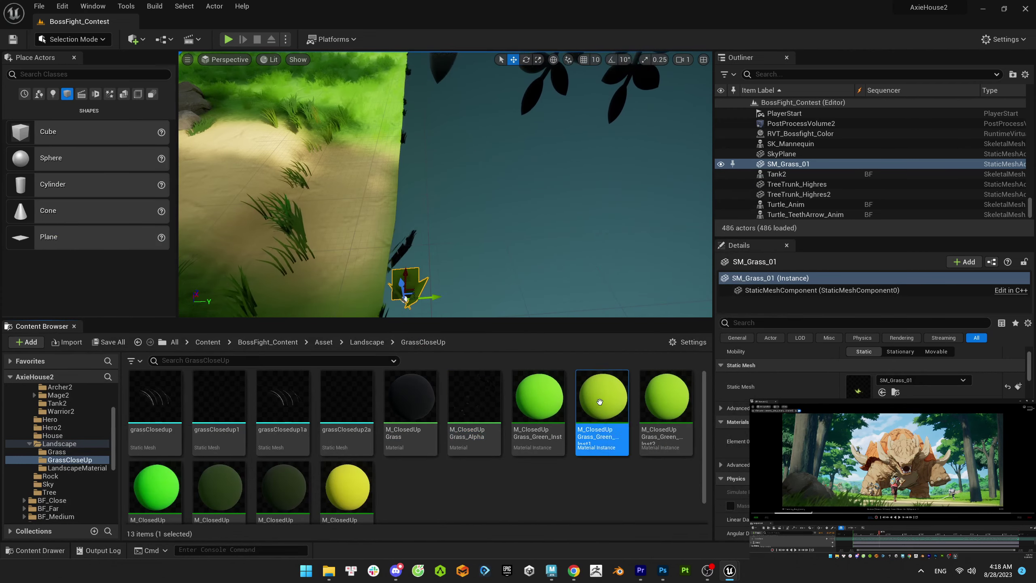
- Create a material instance from M_ClosedUpGrass_Alpha and open it for editing
right_click(600, 402)
click(637, 323)
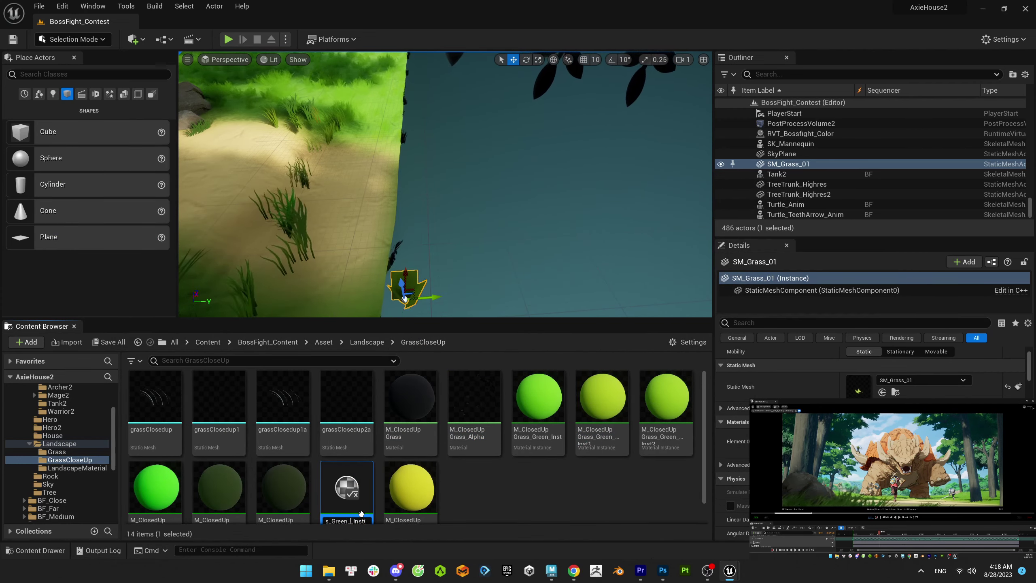
key(Return)
drag(513, 320, 513, 307)
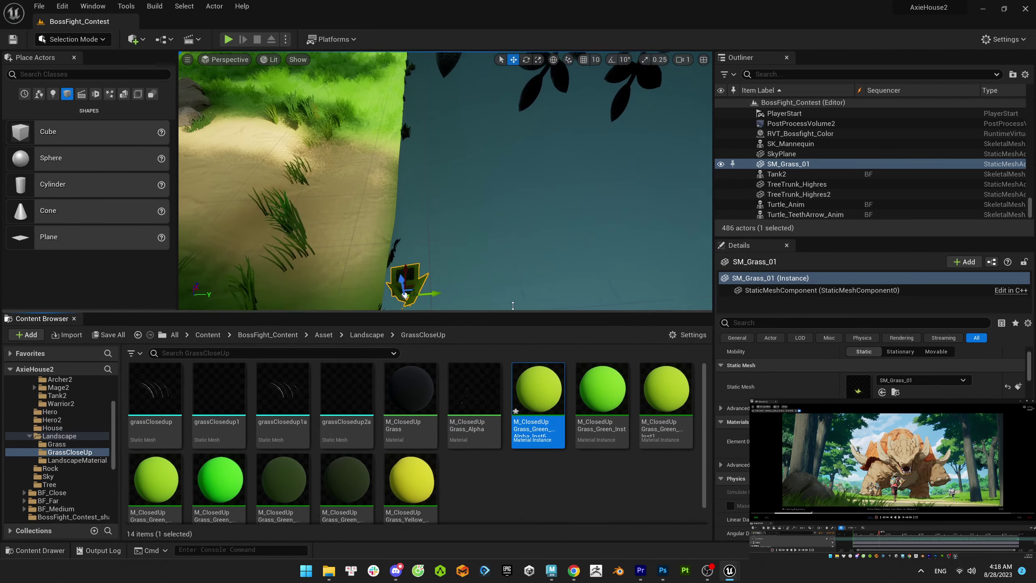
double_click(538, 392)
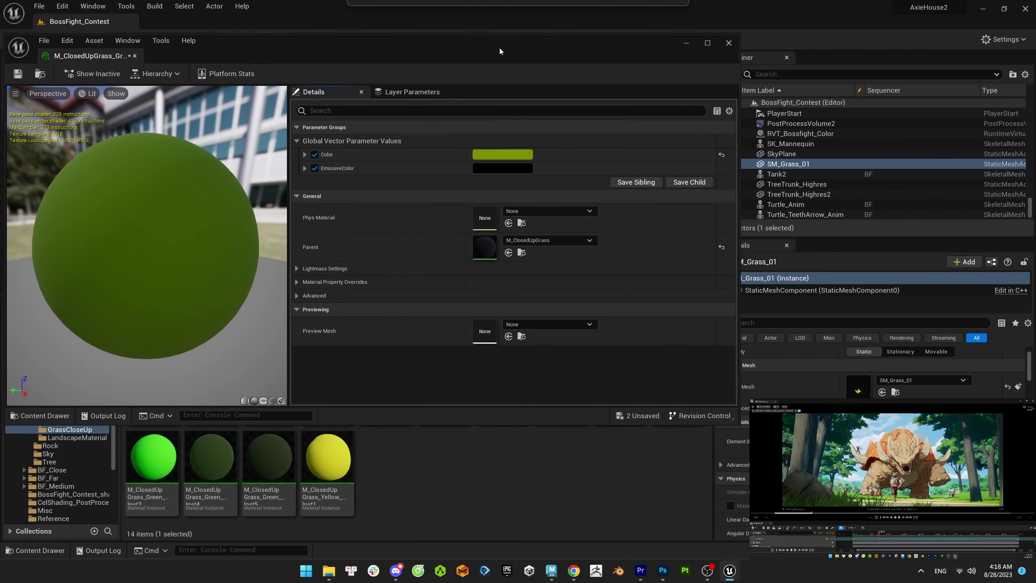
drag(499, 48, 1035, 343)
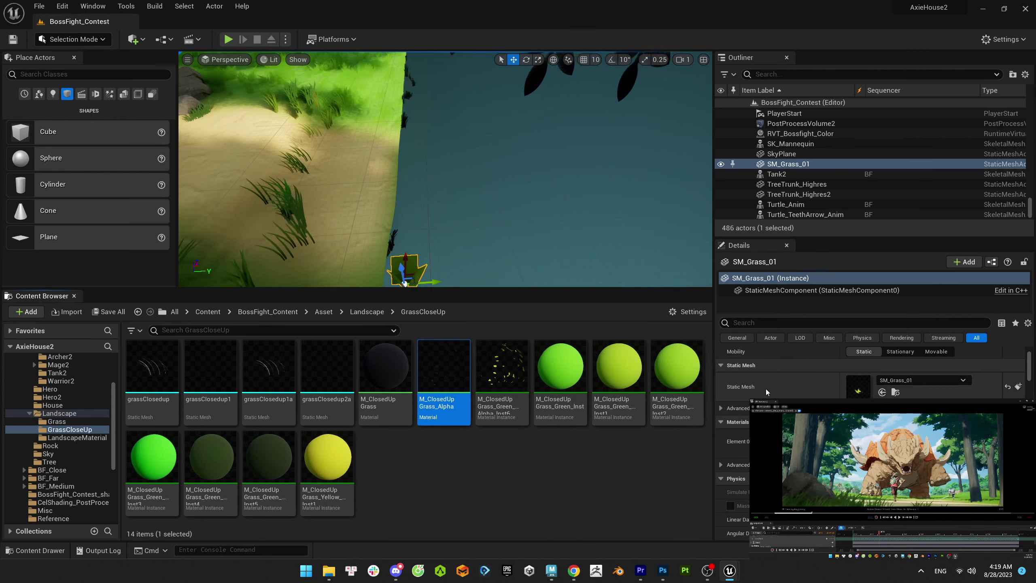
- Inspect M_BossFightGrass's Texture Sample node and locate the T_Grass_Mask texture in the Grass folders
click(469, 469)
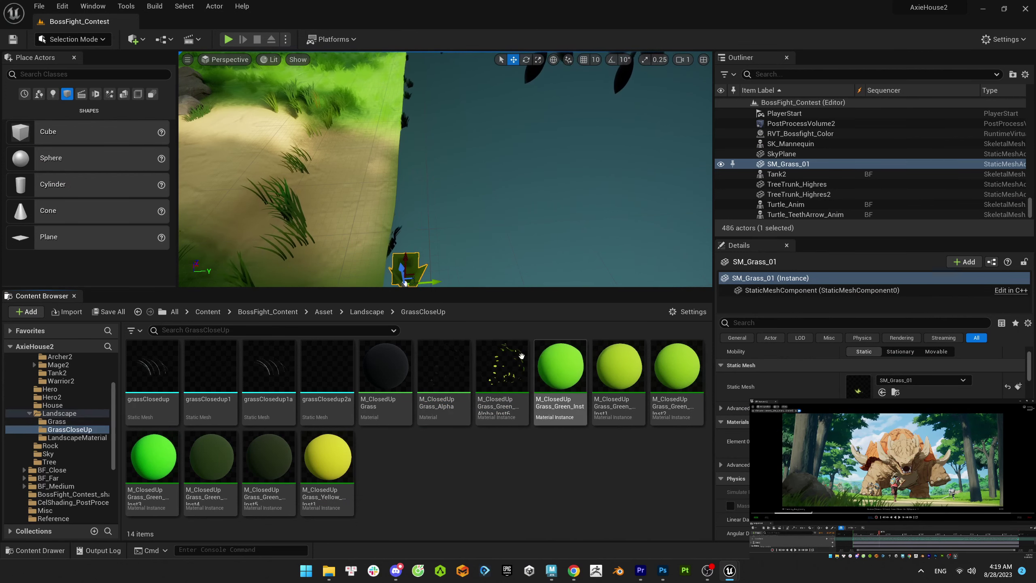
click(57, 421)
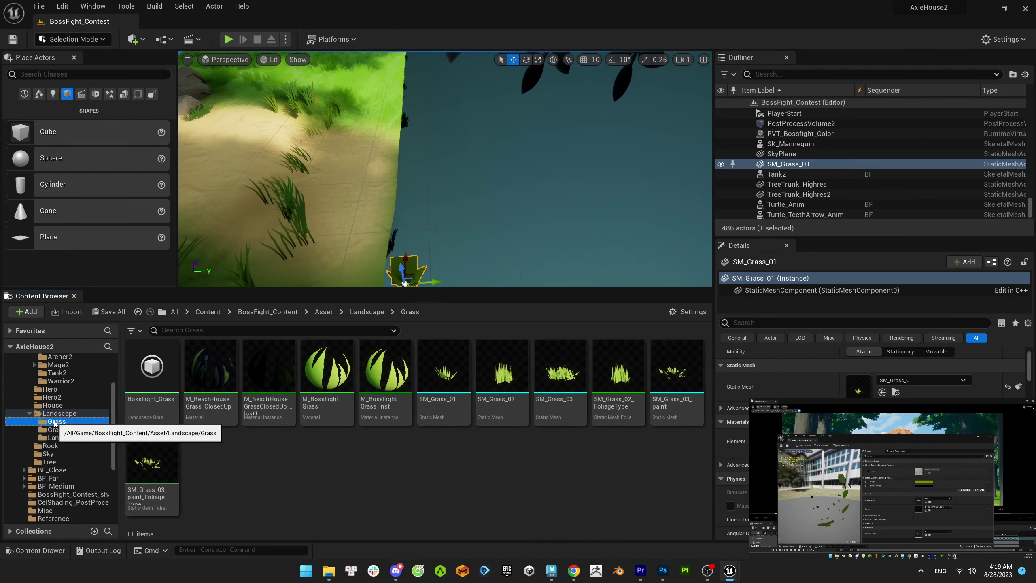
double_click(324, 371)
click(600, 287)
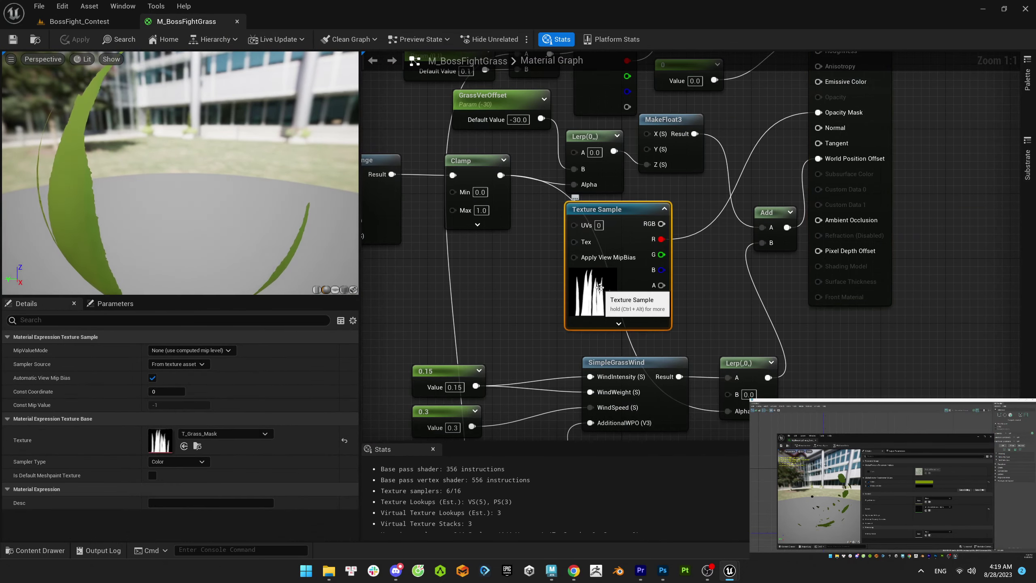
key(ctrl+b)
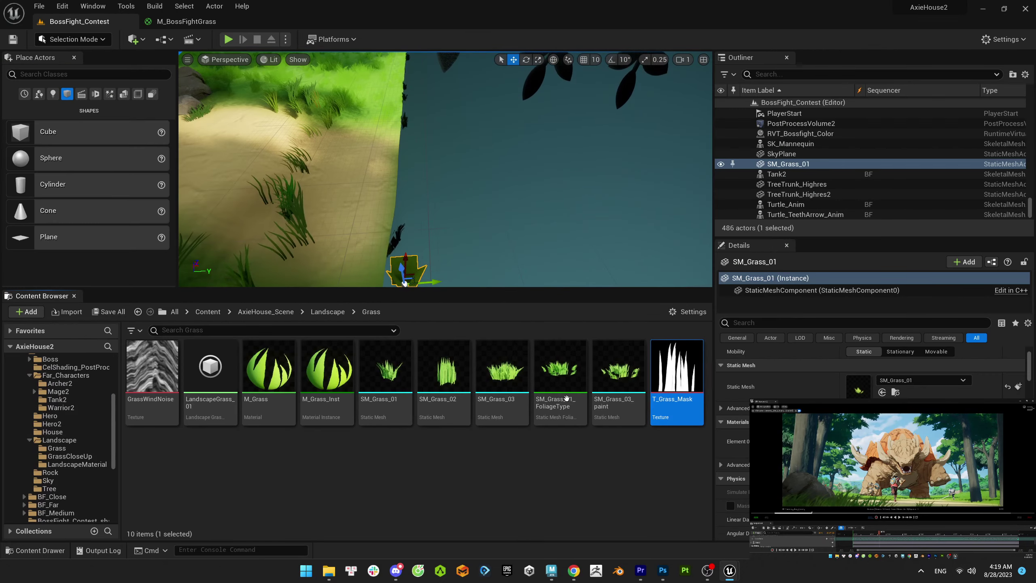
click(59, 439)
click(69, 456)
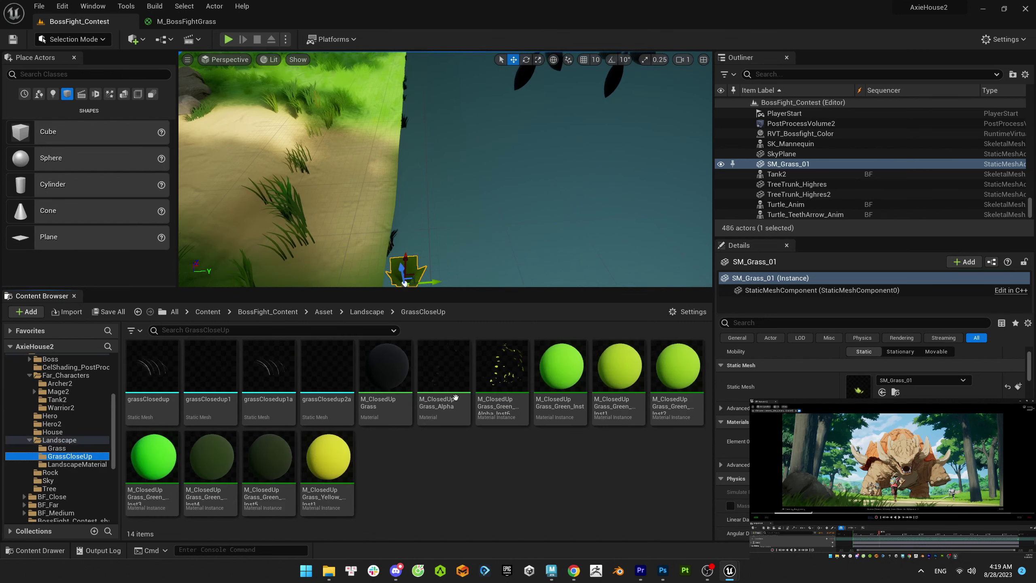
click(56, 448)
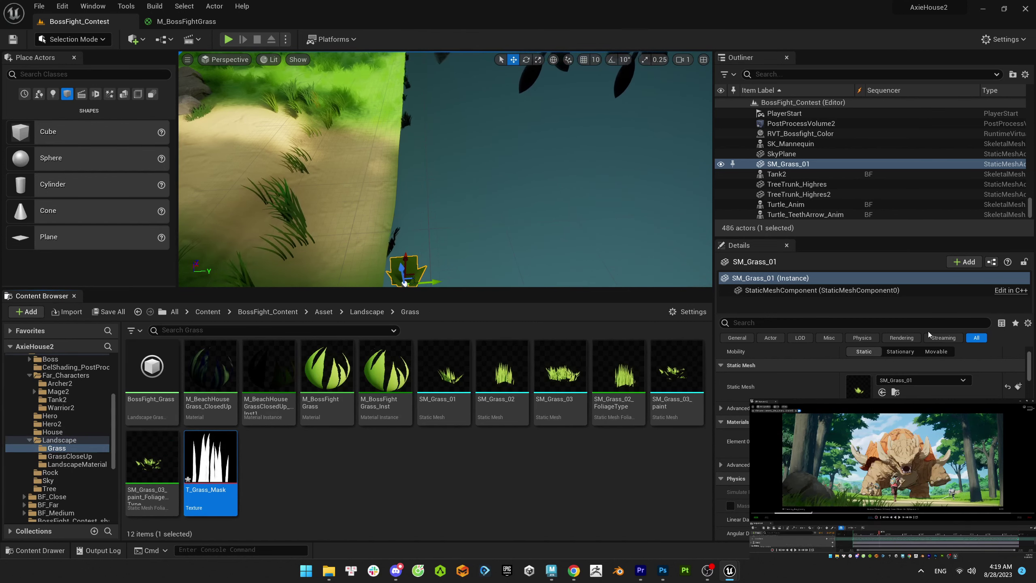
key(alt+Left)
- Apply M_ClosedUpGrass_Green_Alpha_Inst6 to SM_Grass_01, frame it, and confirm its Location Z
drag(502, 367, 408, 269)
key(f)
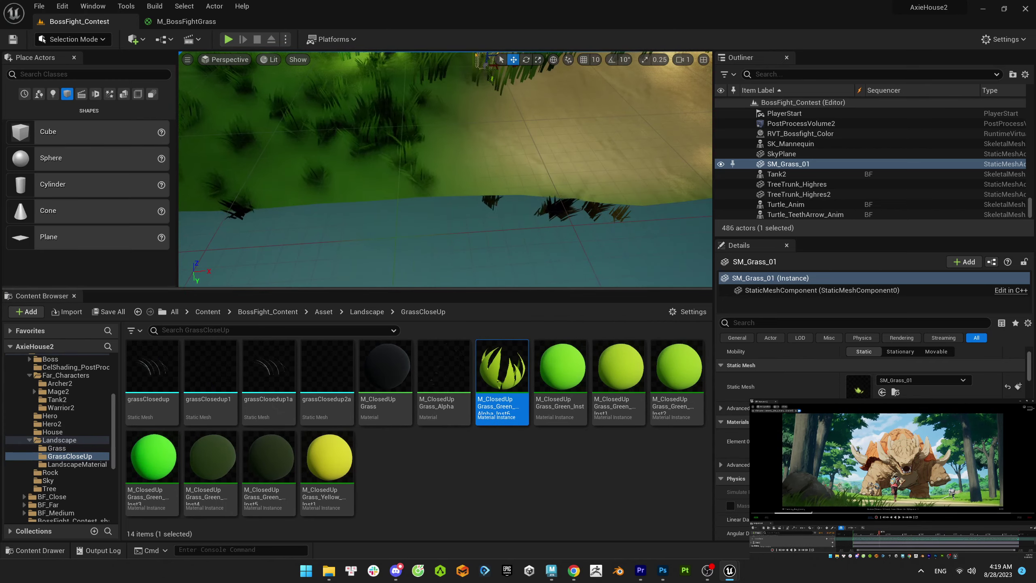
scroll(873, 368, up, 3)
click(975, 366)
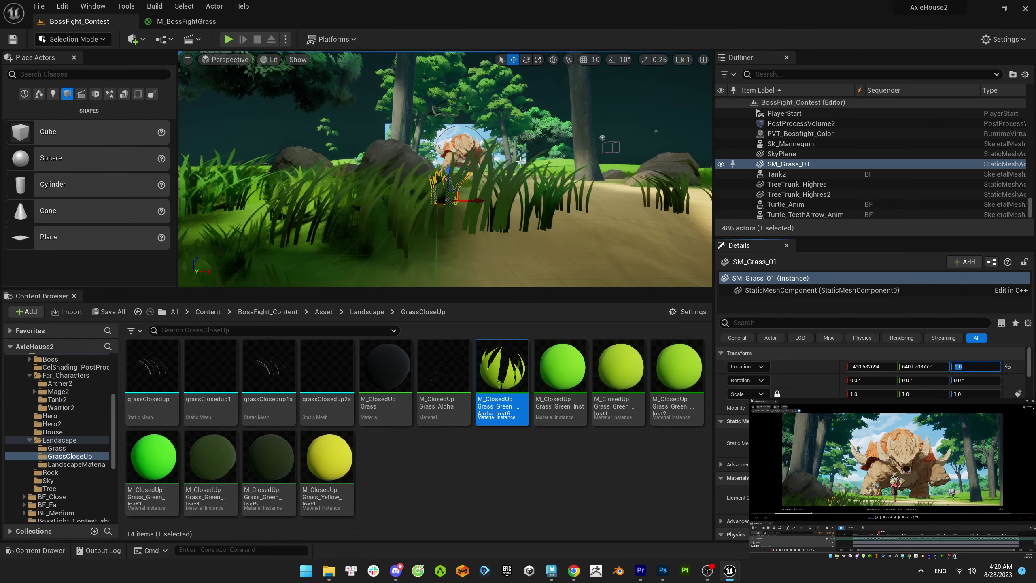
key(Return)
key(Escape)
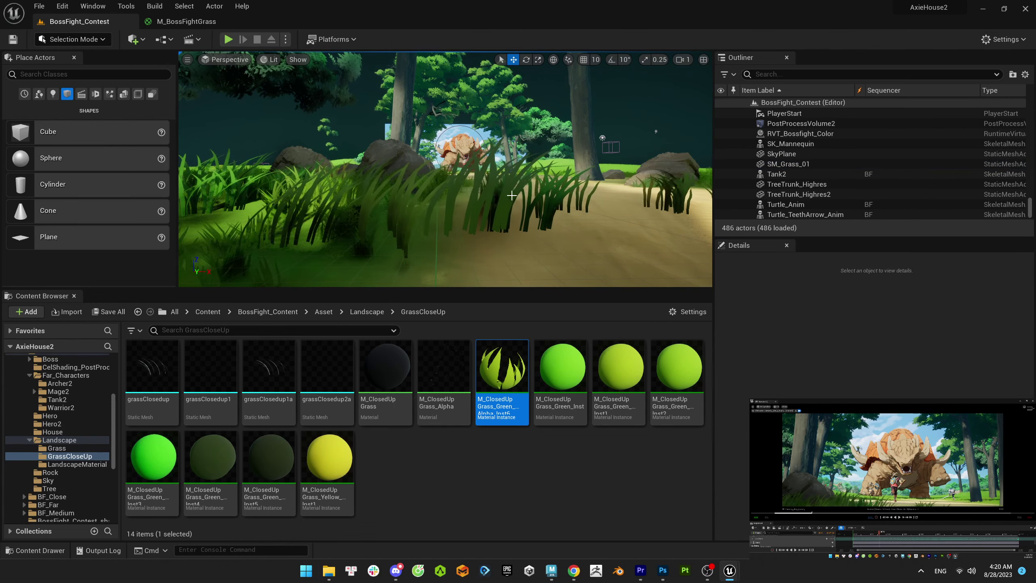
click(511, 195)
- Spin SM_Grass_01 around its vertical axis and nudge it slightly on the ground
key(Escape)
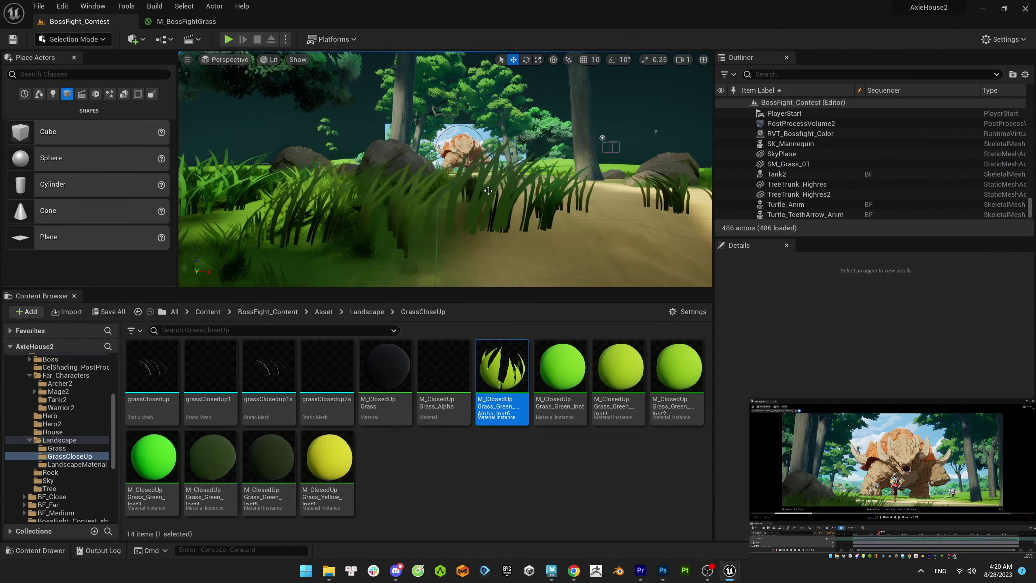
click(488, 191)
key(e)
drag(516, 200, 469, 204)
key(Escape)
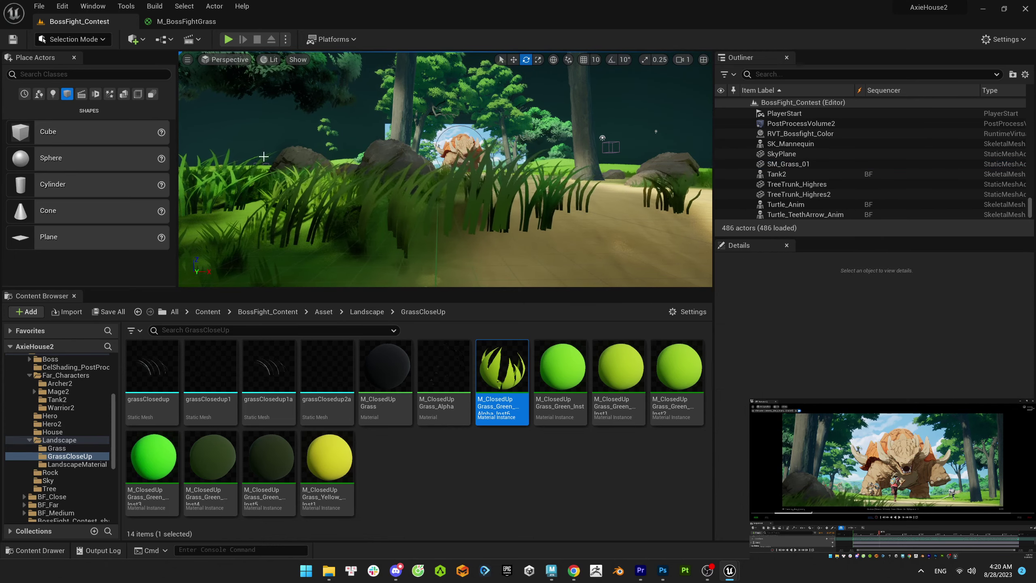
right_drag(526, 206, 527, 206)
click(526, 206)
key(w)
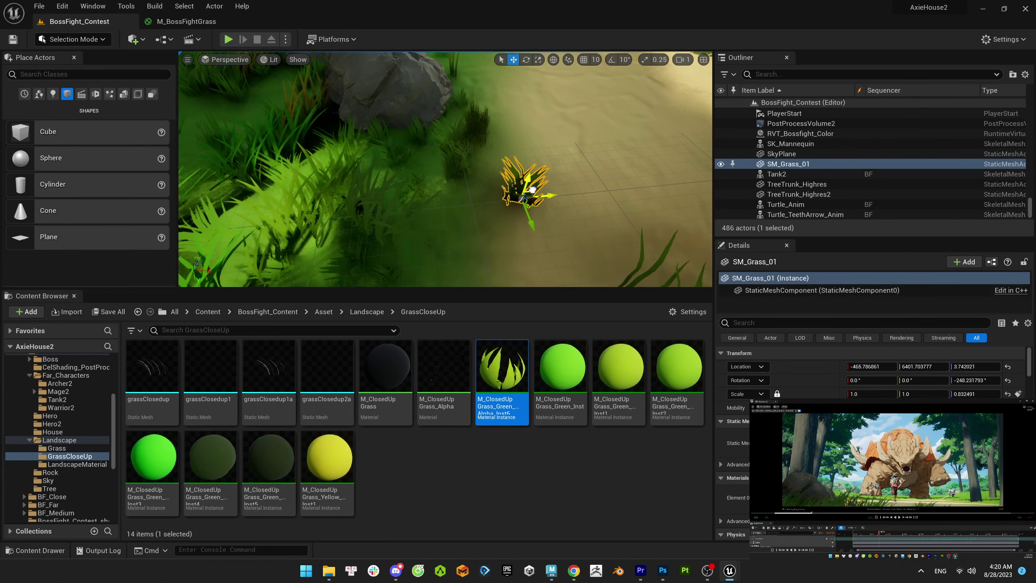
drag(532, 190, 533, 191)
key(Escape)
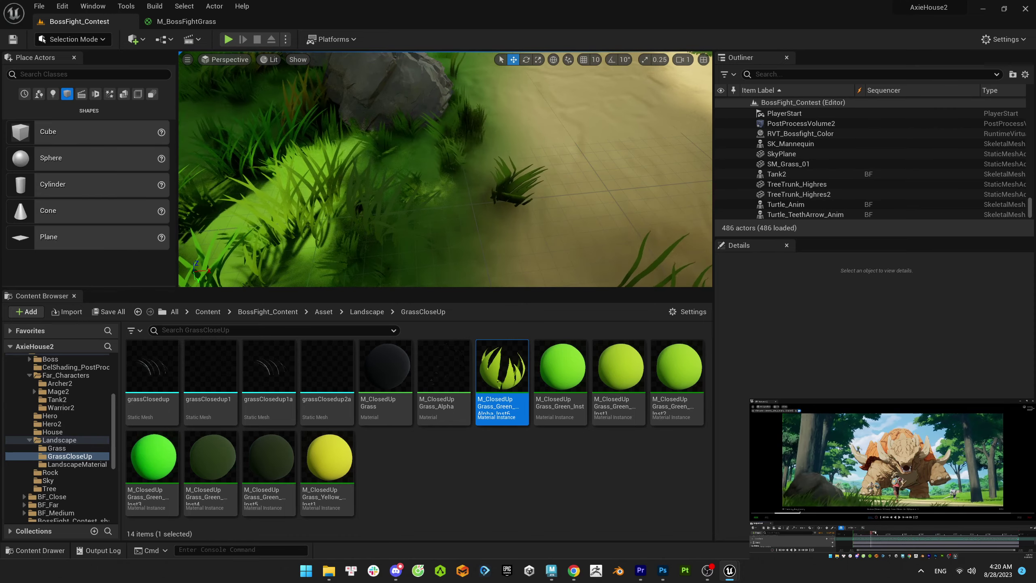
- Duplicate the clump as SM_Grass_2 further right and frame it at eye level down the path
click(515, 192)
alt+drag(517, 202, 603, 230)
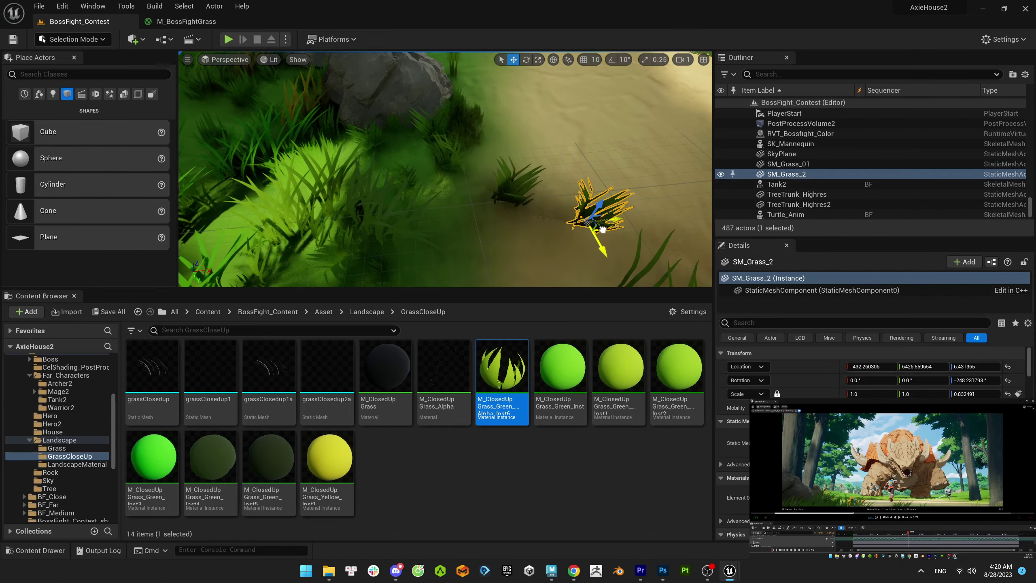
key(w)
scroll(542, 201, down, 5)
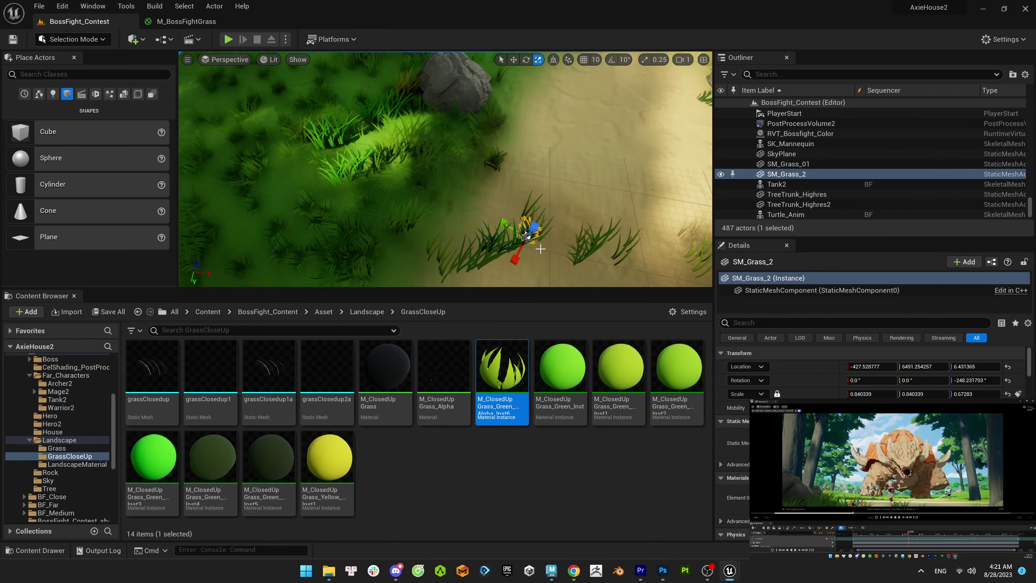
right_drag(540, 248, 485, 232)
drag(408, 291, 408, 437)
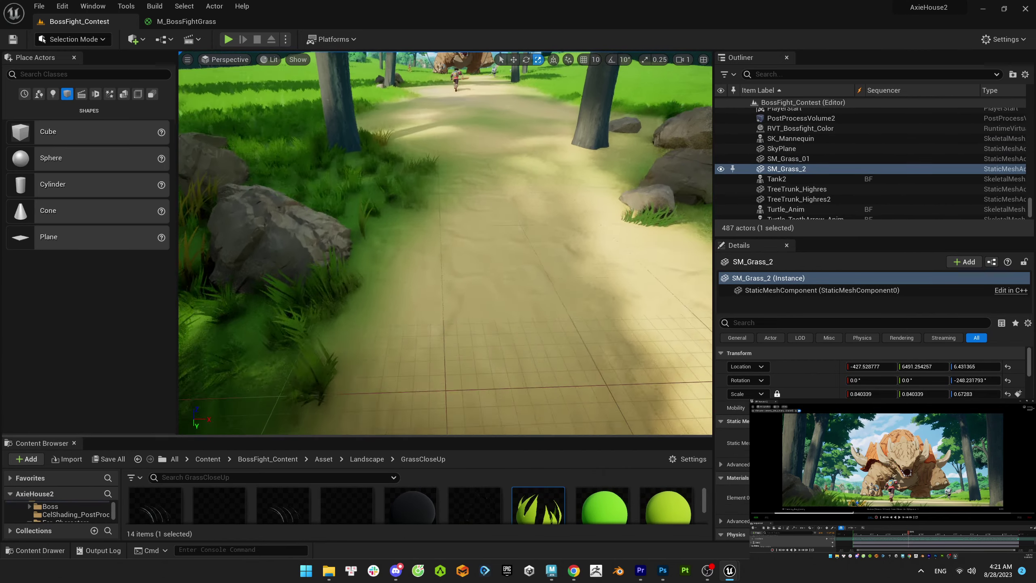
right_drag(414, 260, 414, 260)
- Rotate SM_Grass_2 to about -102.7°, swap its mesh to SM_Grass_02, and scale it to roughly 0.58
key(e)
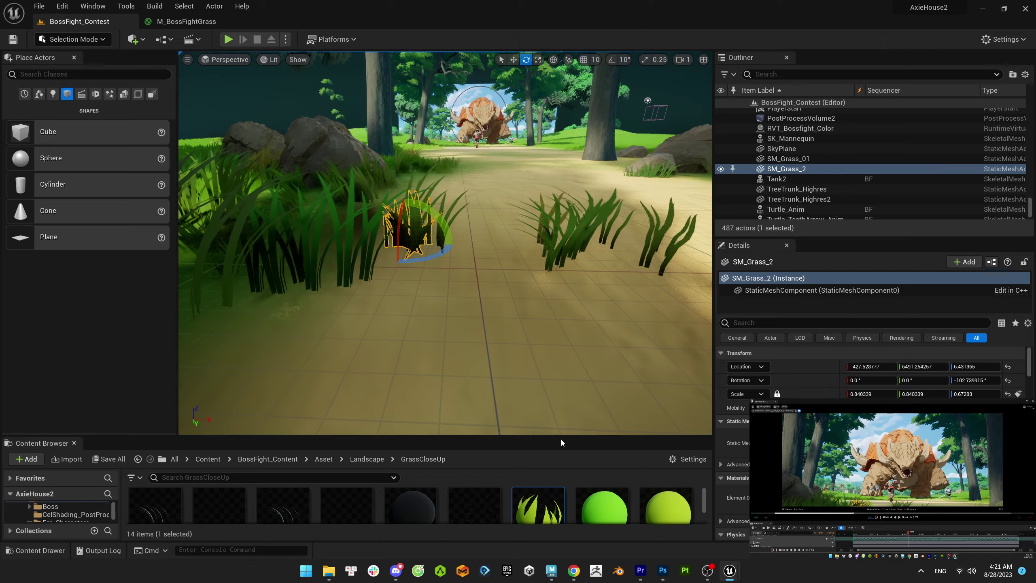
drag(286, 436, 286, 347)
click(56, 501)
drag(538, 424, 433, 187)
key(r)
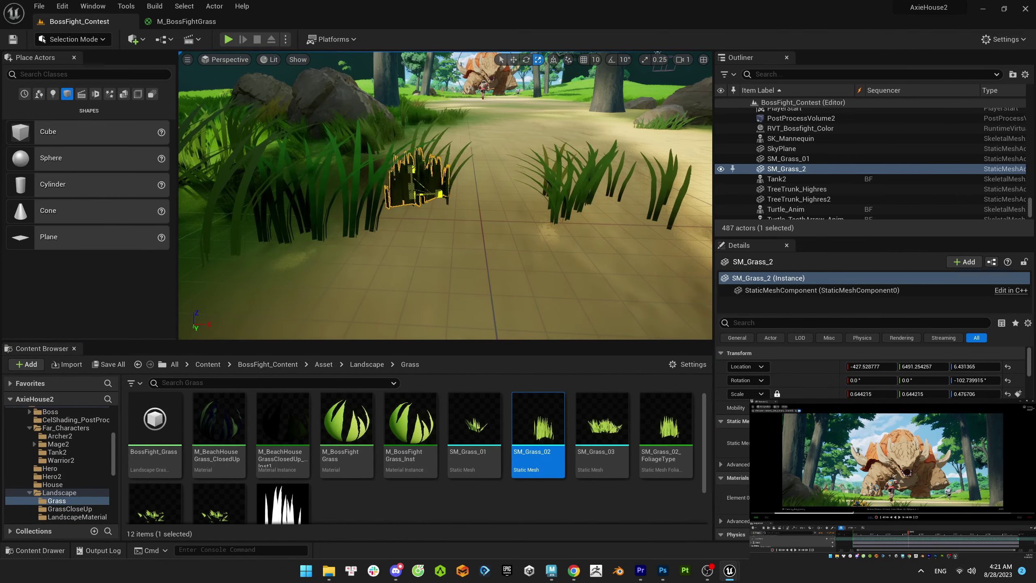
key(Escape)
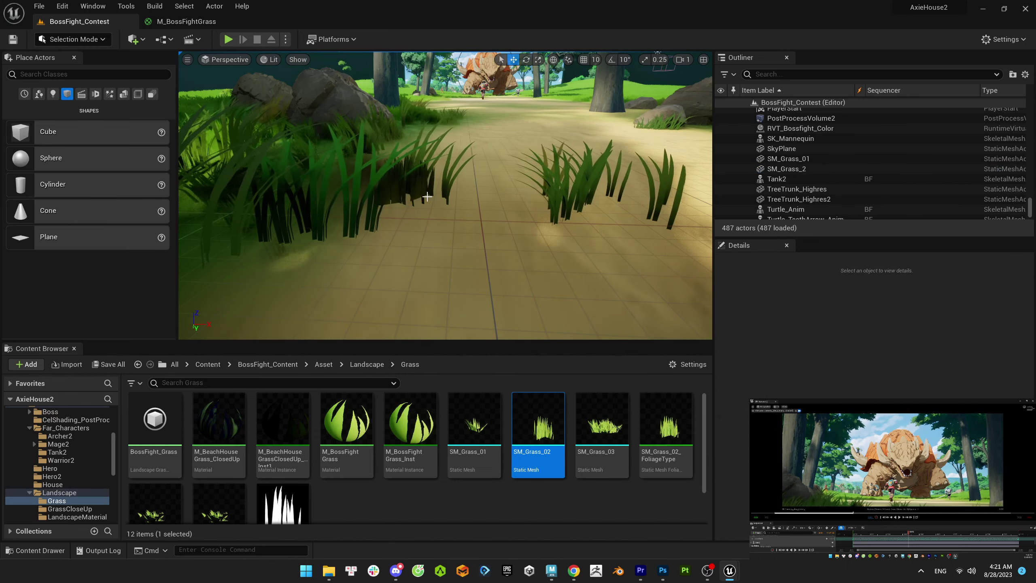
click(421, 185)
- Give the GrassCloseUp alpha grass instance a faint yellow-green EmissiveColor tint
click(69, 508)
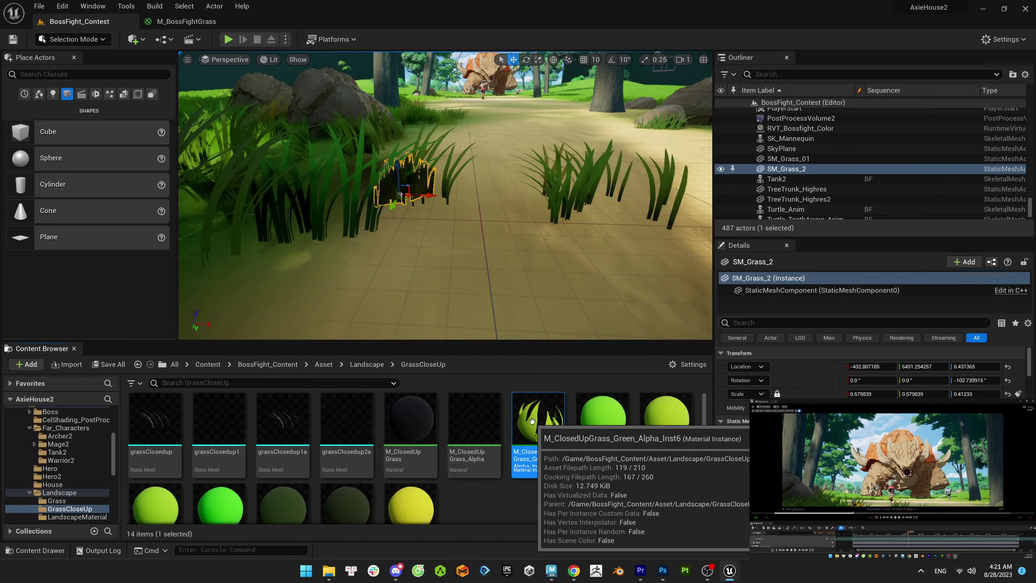
double_click(538, 421)
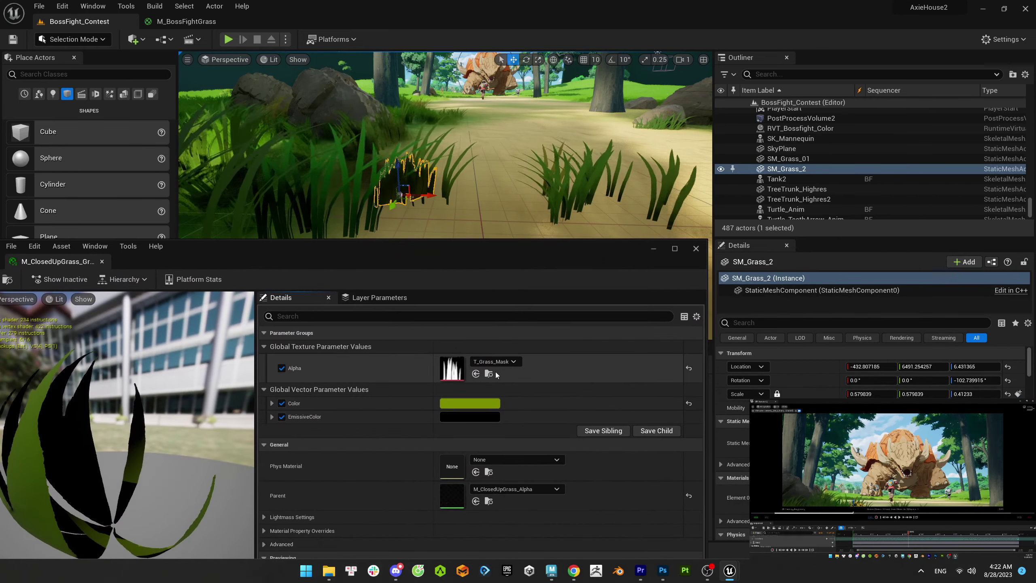
click(486, 404)
click(633, 426)
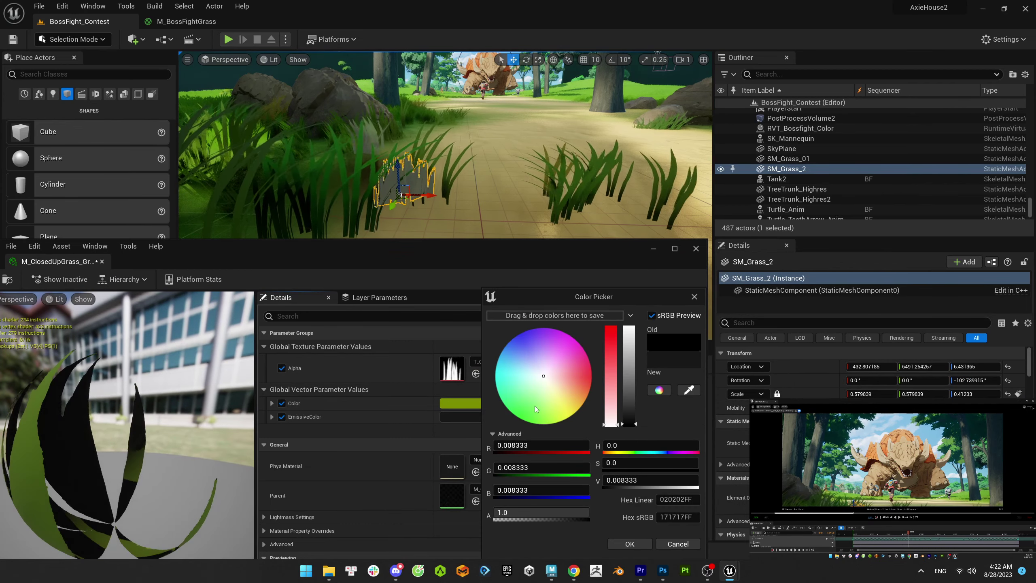
drag(536, 408, 554, 413)
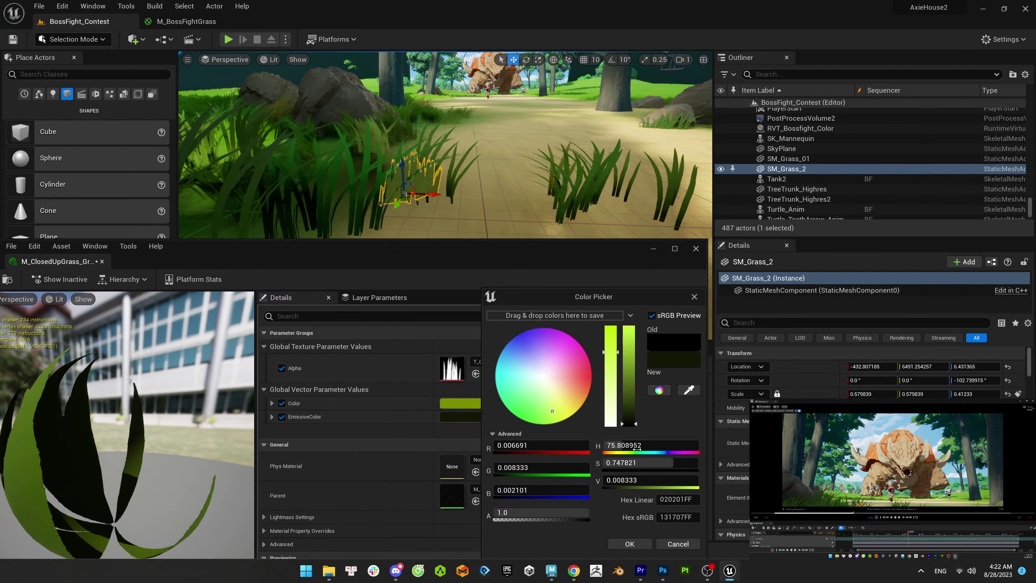
- Darken the instance's Color parameter to an olive green (sRGB 6E8000)
click(474, 403)
click(619, 405)
drag(619, 405, 614, 412)
click(473, 177)
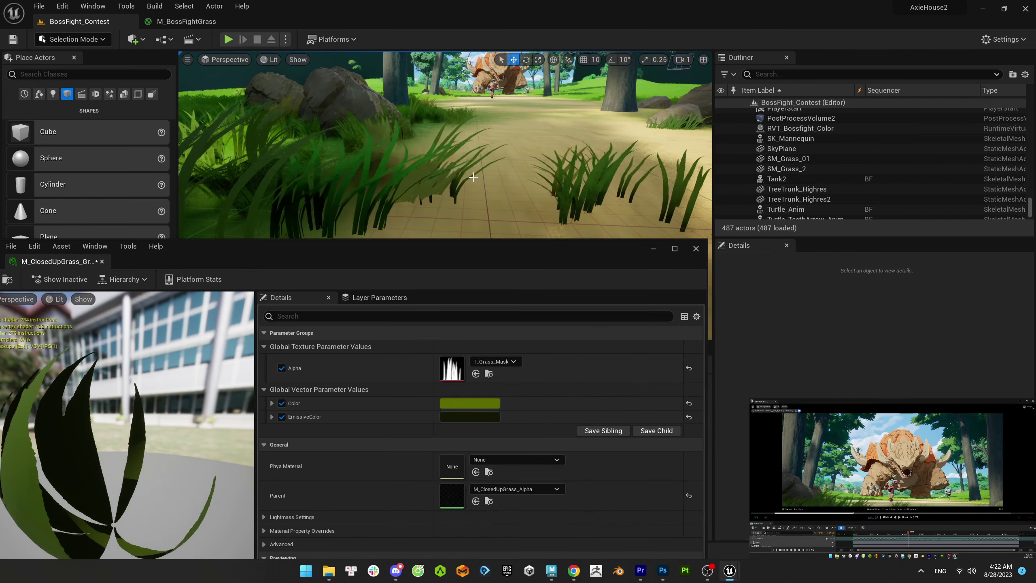
click(471, 403)
click(626, 546)
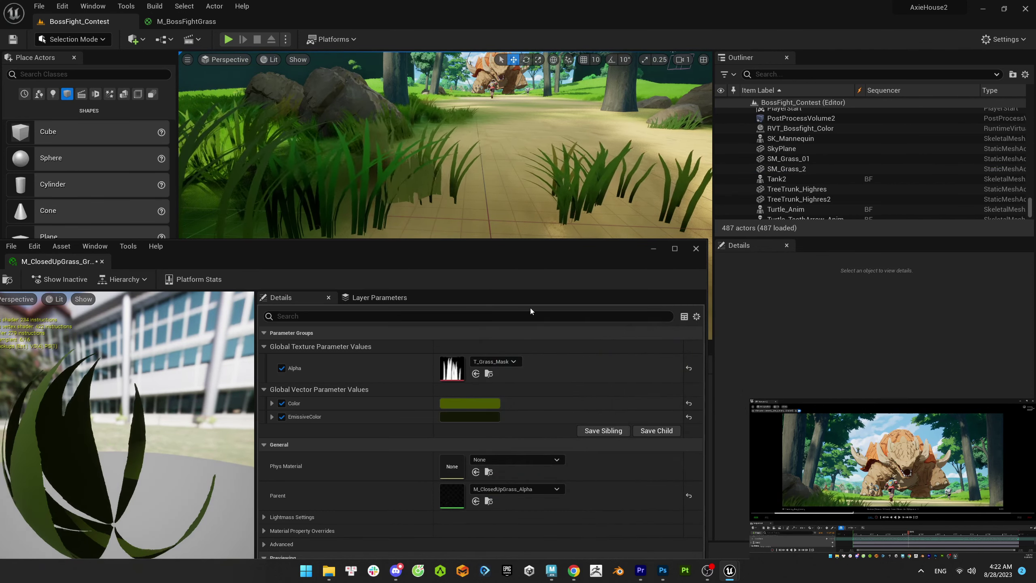
click(471, 403)
click(461, 416)
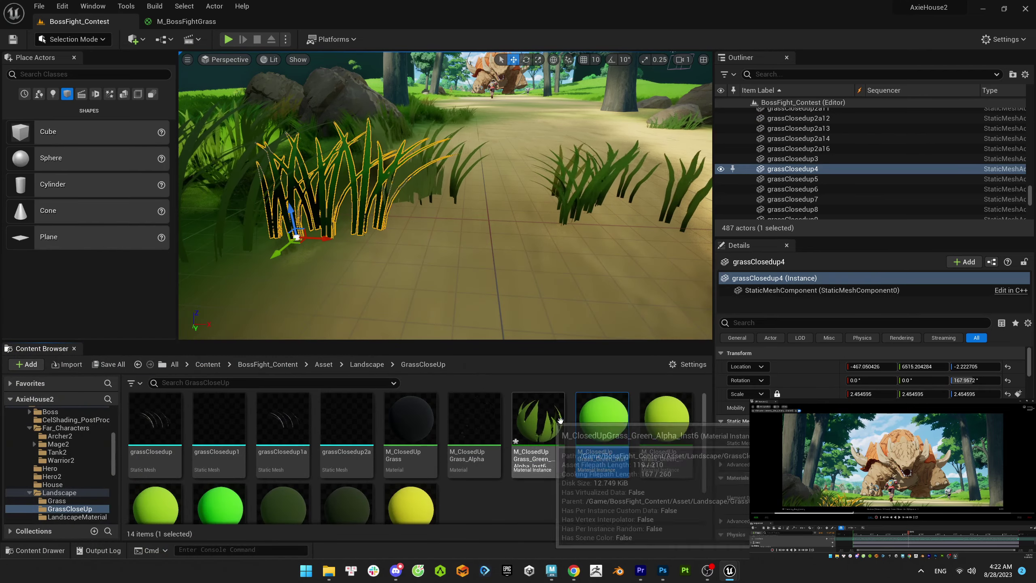
- Drag M_ClosedUpGrass_Green_Inst1 onto the scene, then undo the misapplied material
click(666, 420)
drag(666, 420, 483, 197)
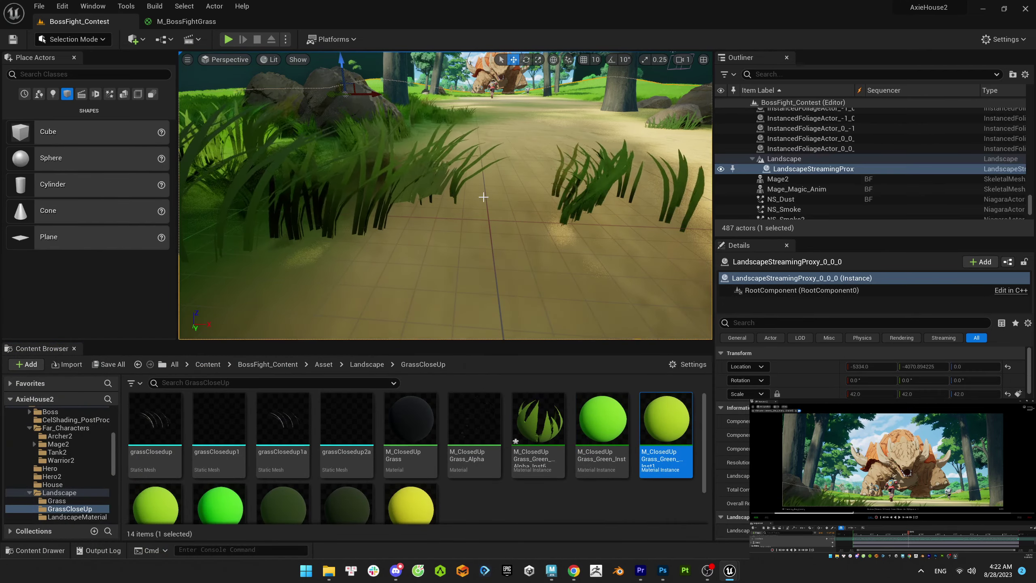
key(Escape)
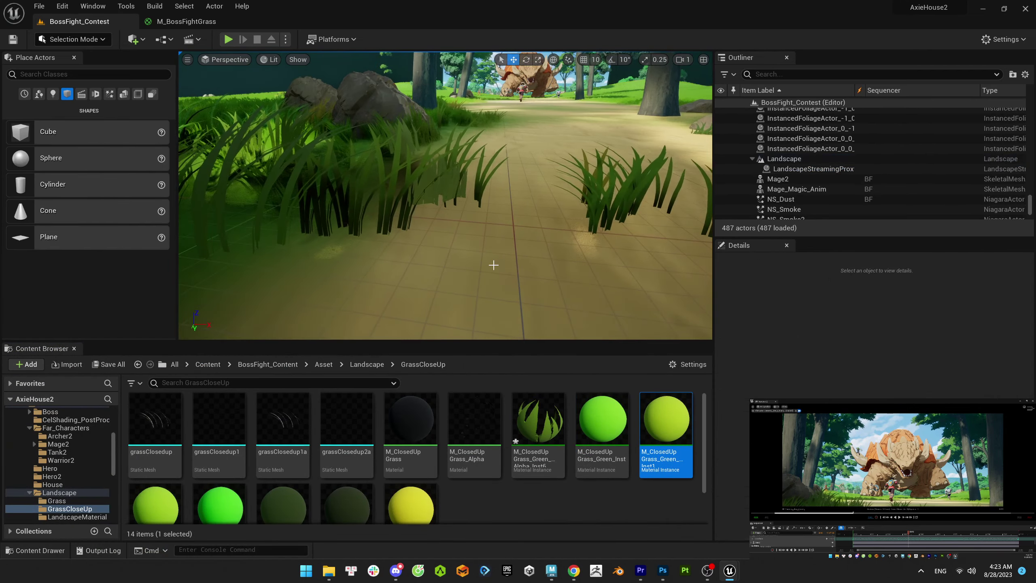
key(ctrl+z)
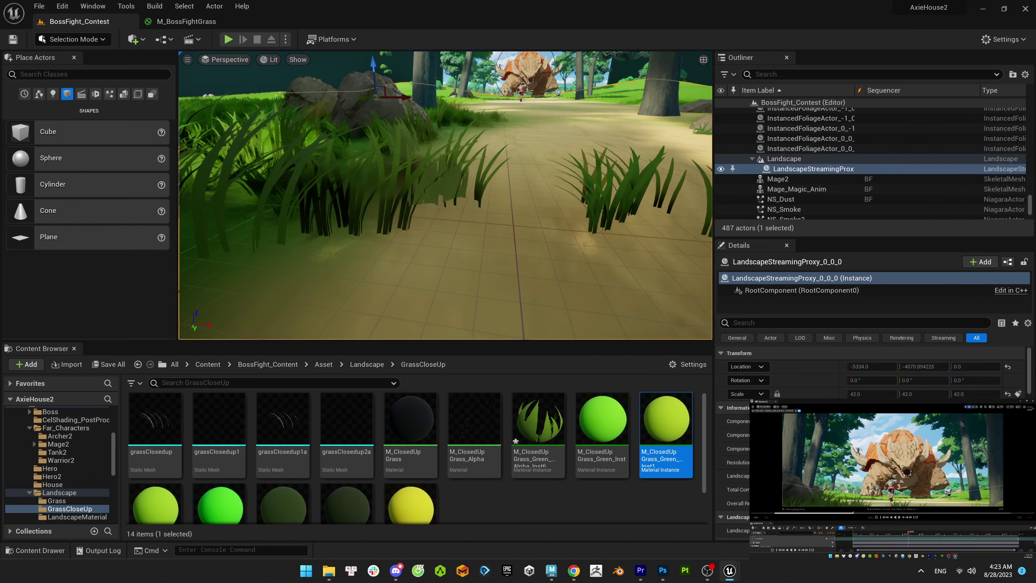
key(Escape)
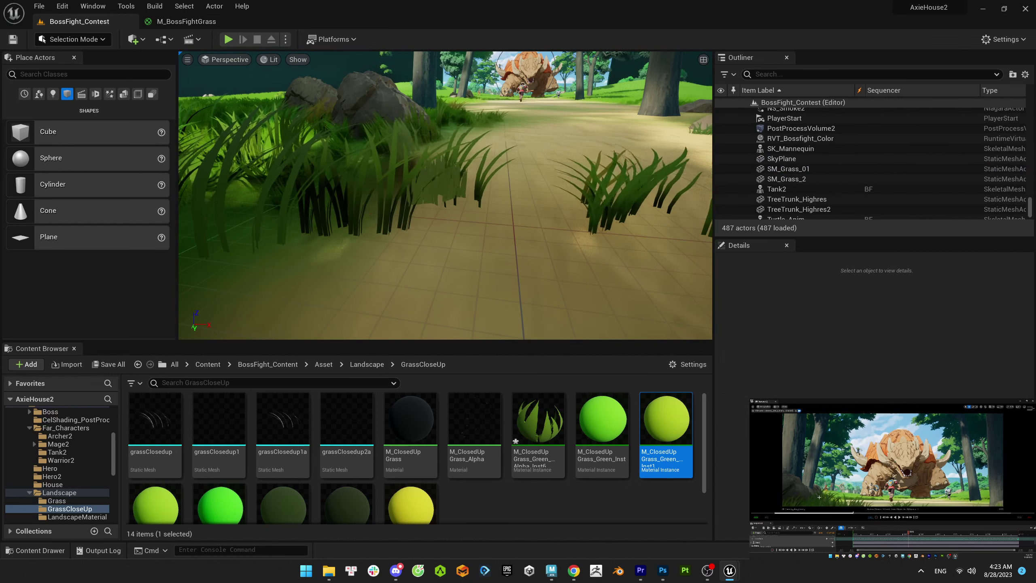
- Select and inspect the grass clumps in the viewport, including SM_Grass_2
click(443, 206)
key(Escape)
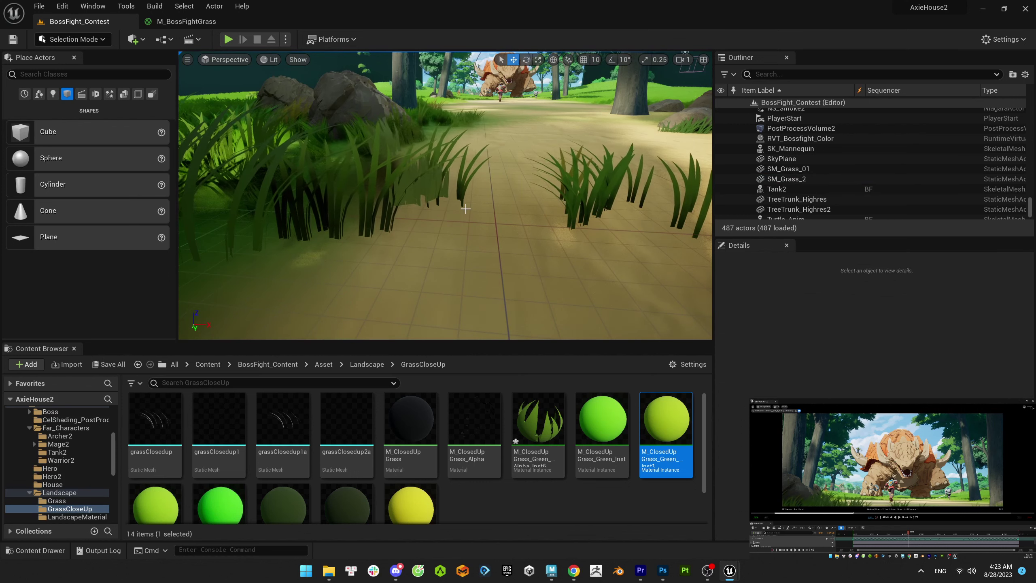
click(413, 168)
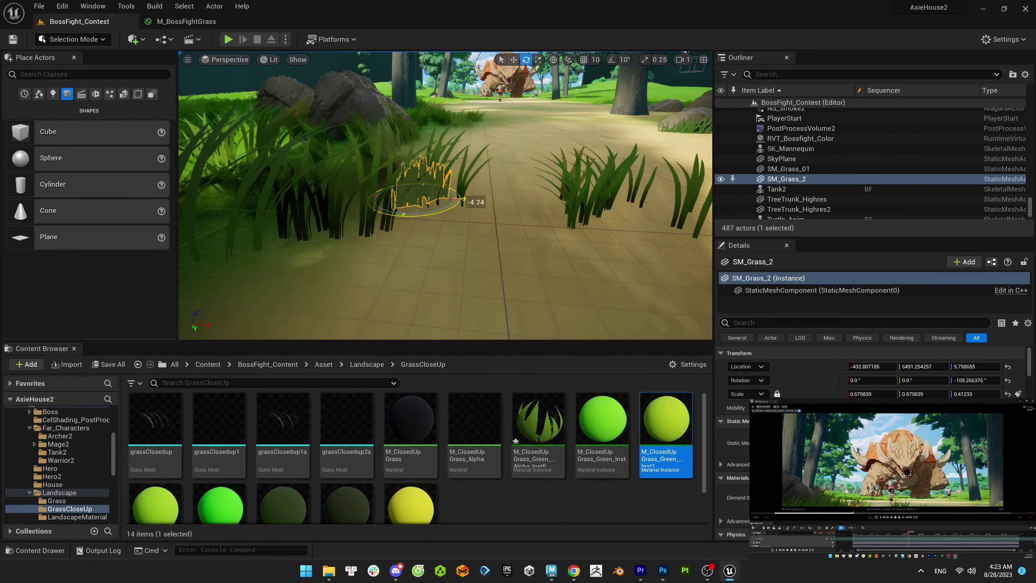
key(Escape)
click(438, 206)
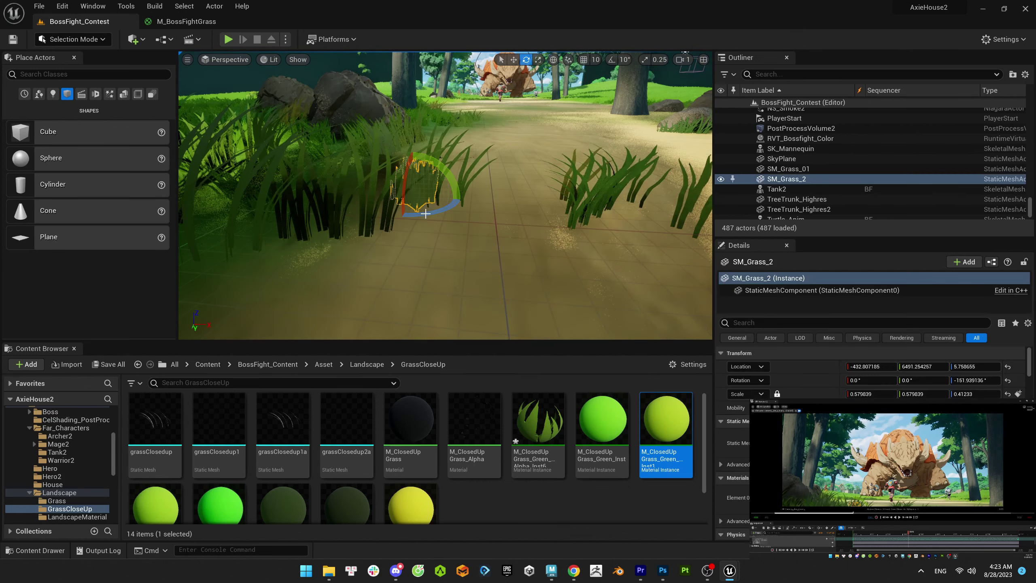
key(w)
key(Escape)
click(427, 171)
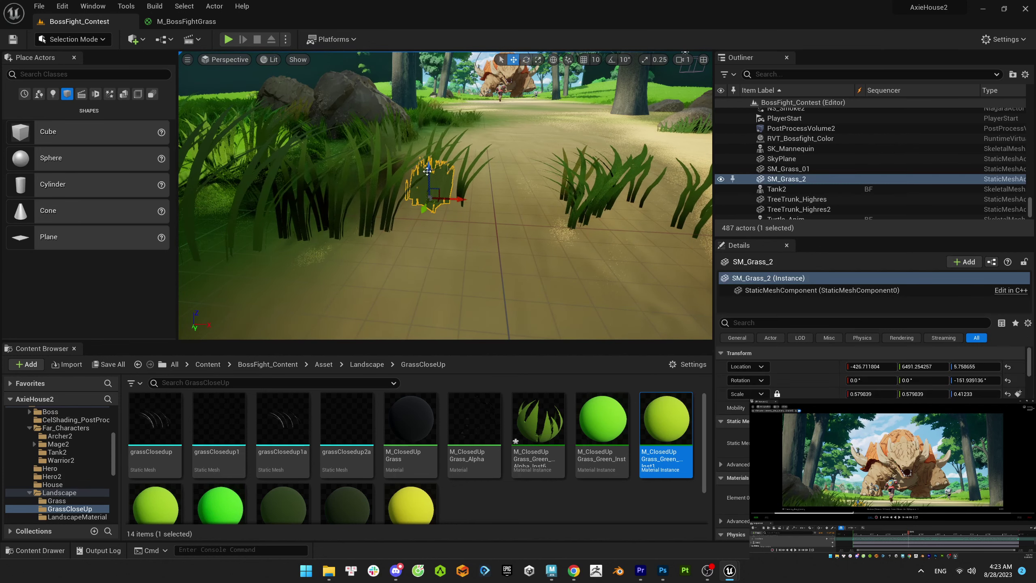
key(Escape)
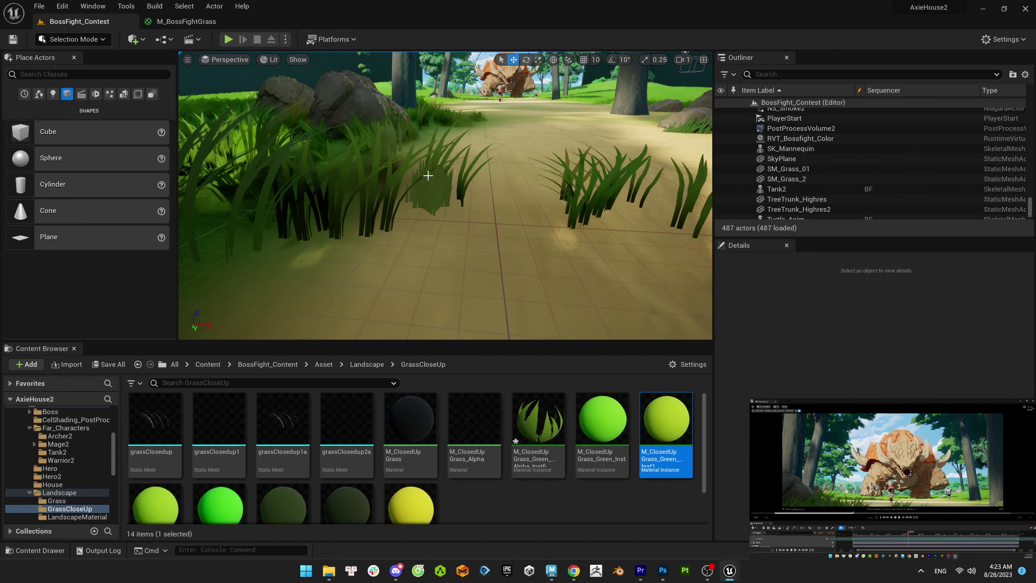
click(428, 176)
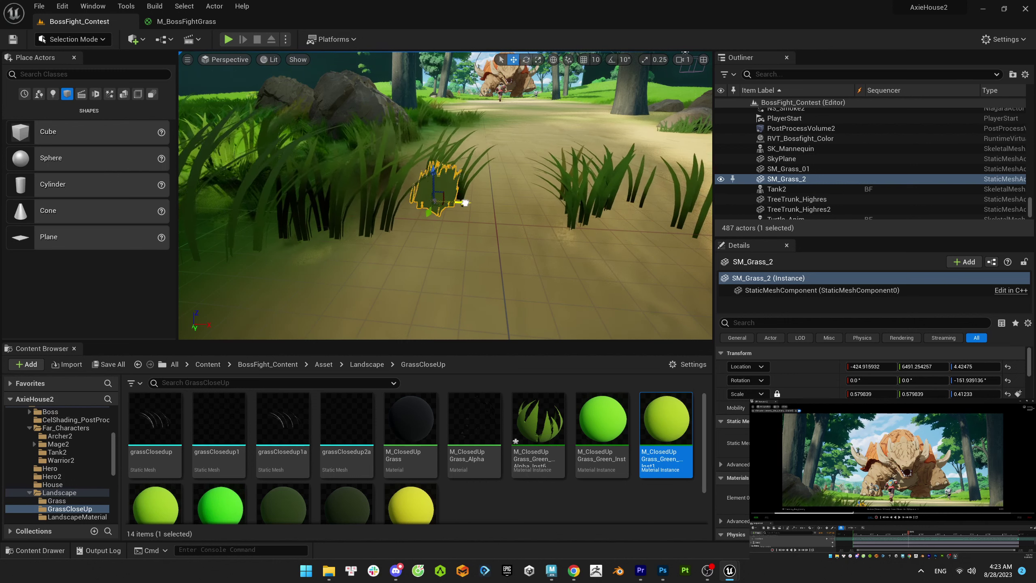
key(Escape)
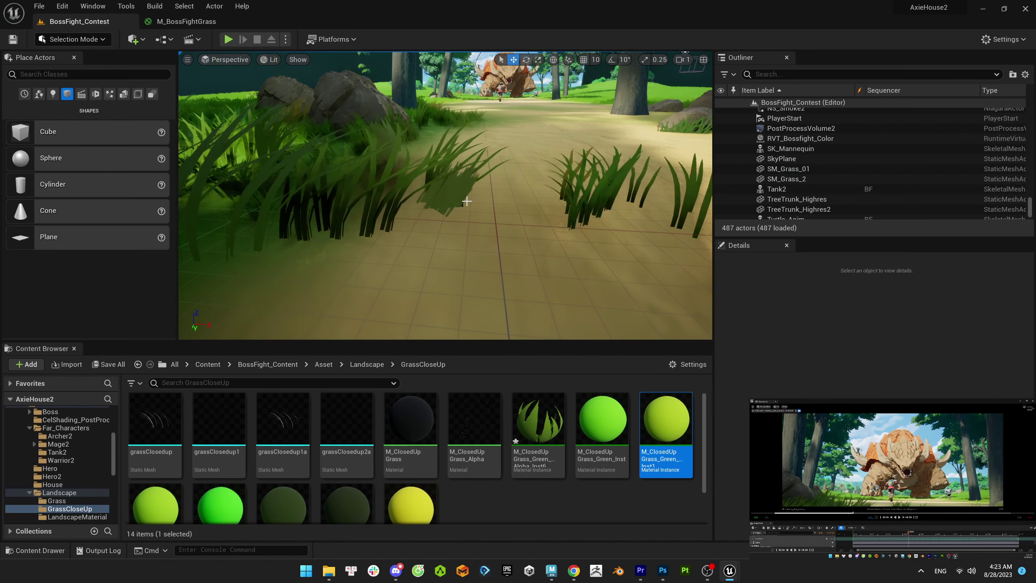
click(467, 200)
key(Escape)
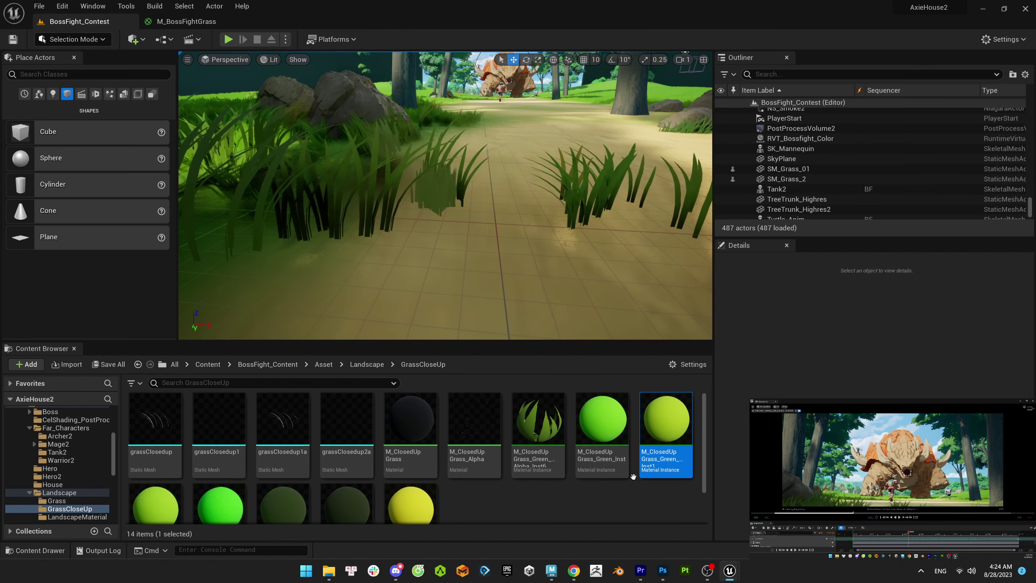
- Move the SM_Grass_01 tuft to the right, nearer the path on the ground
mouse_move(729, 572)
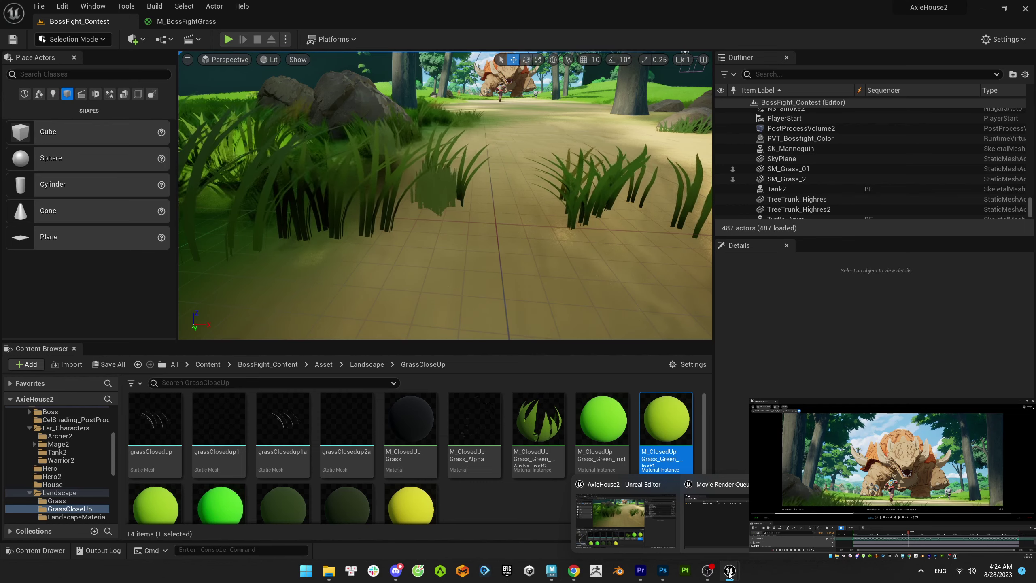
right_drag(412, 196, 412, 231)
click(402, 220)
scroll(412, 231, up, 3)
key(Escape)
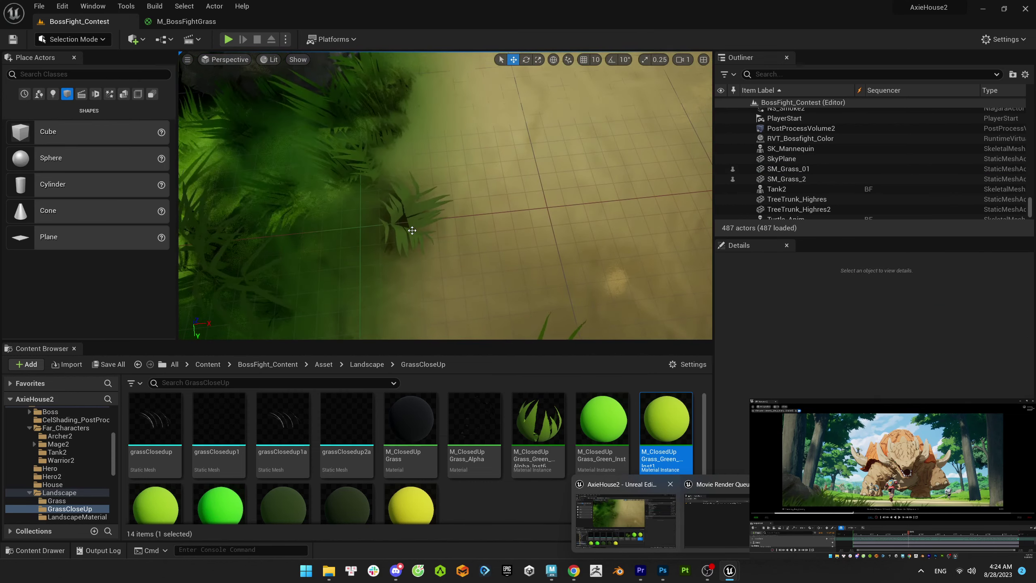
click(404, 225)
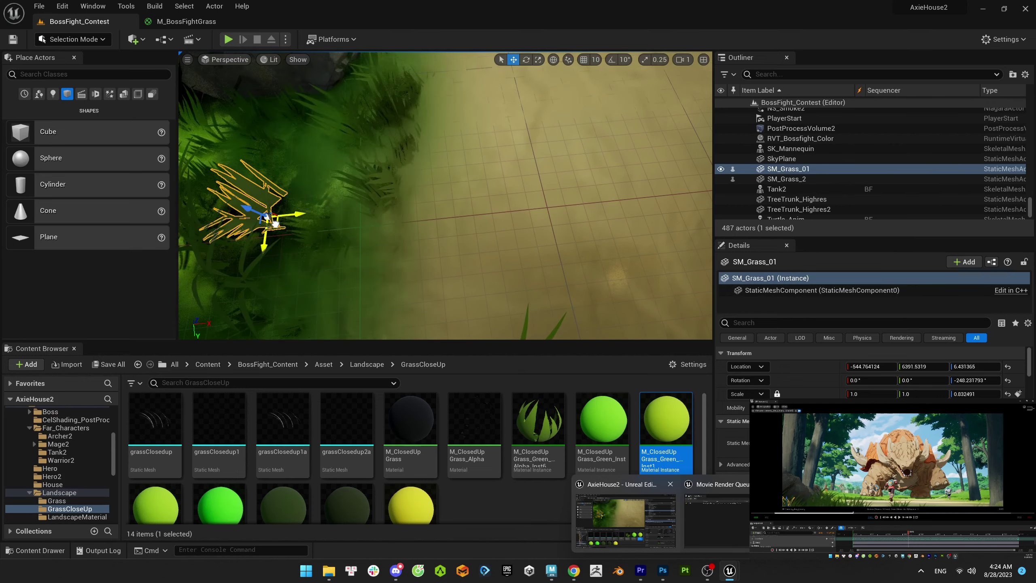
drag(276, 224, 373, 230)
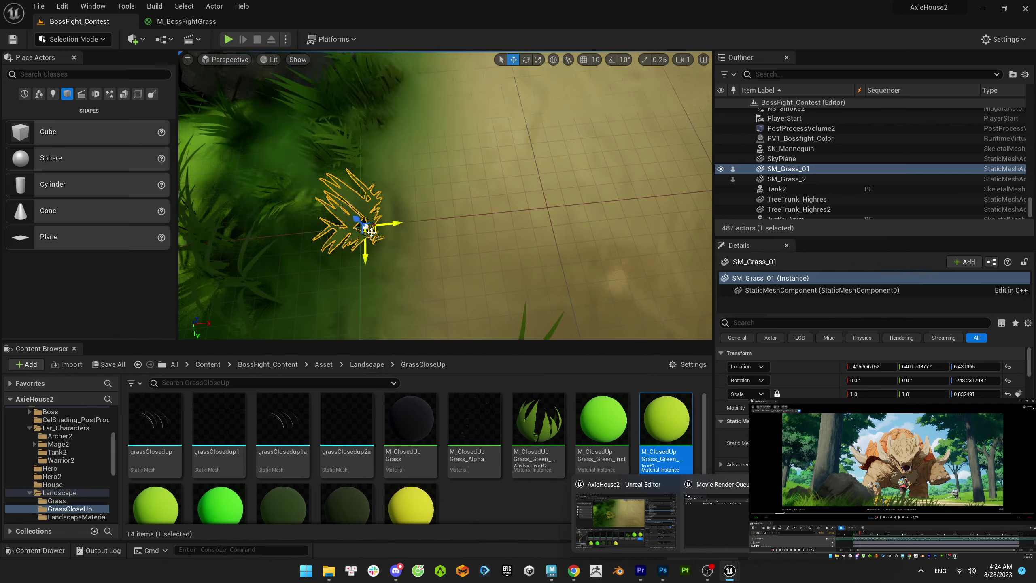
key(h)
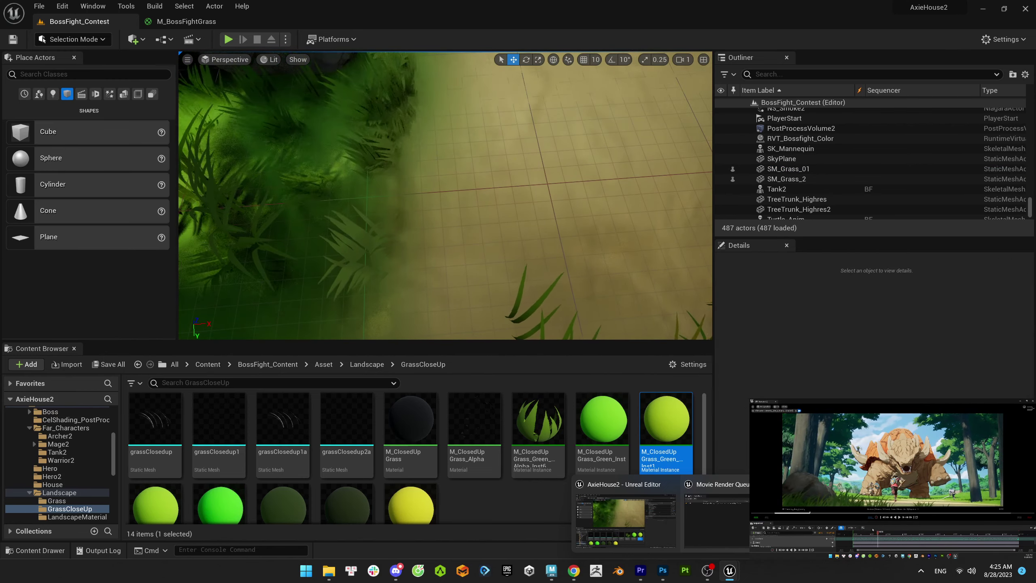
key(ctrl+z)
- Rotate SM_Grass_01 around its vertical axis to a yaw of about -86.2°
key(e)
drag(392, 306, 416, 284)
key(h)
key(ctrl+z)
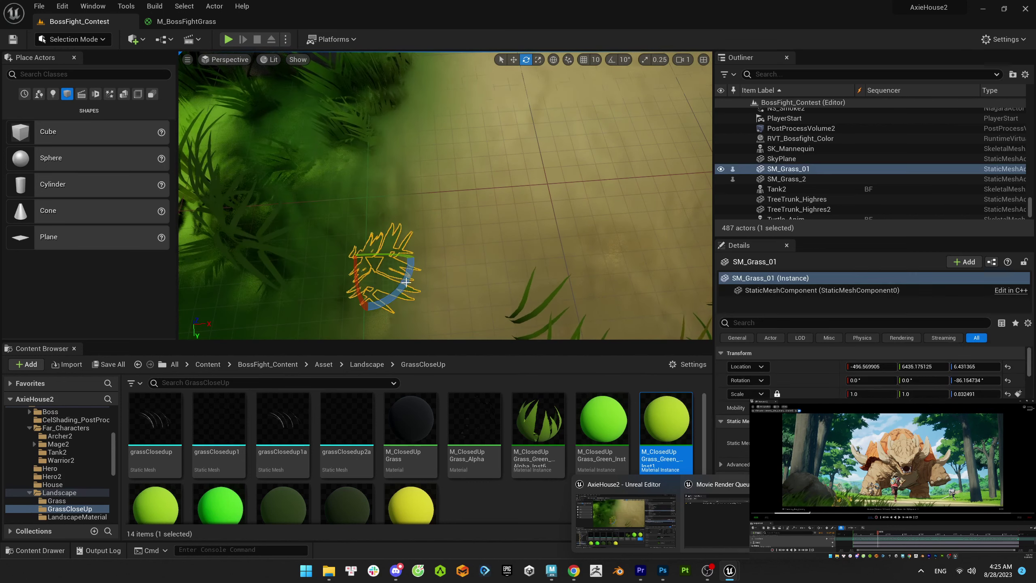
- Duplicate M_ClosedUpGrass_Green_Alpha_Inst6, open the copy, and darken its Color
click(539, 425)
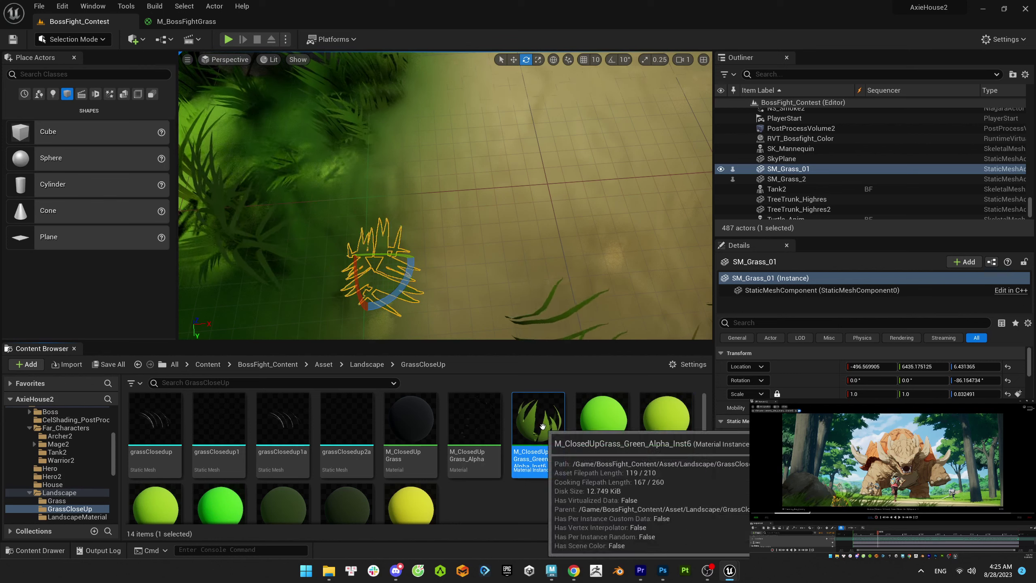
key(ctrl+d)
key(Return)
double_click(595, 421)
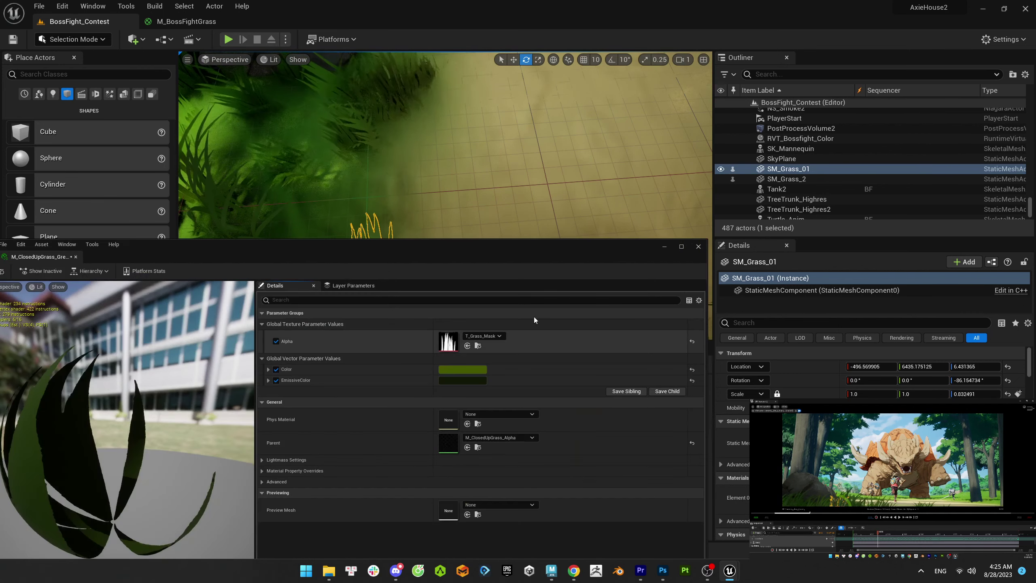
click(453, 370)
key(Escape)
click(475, 369)
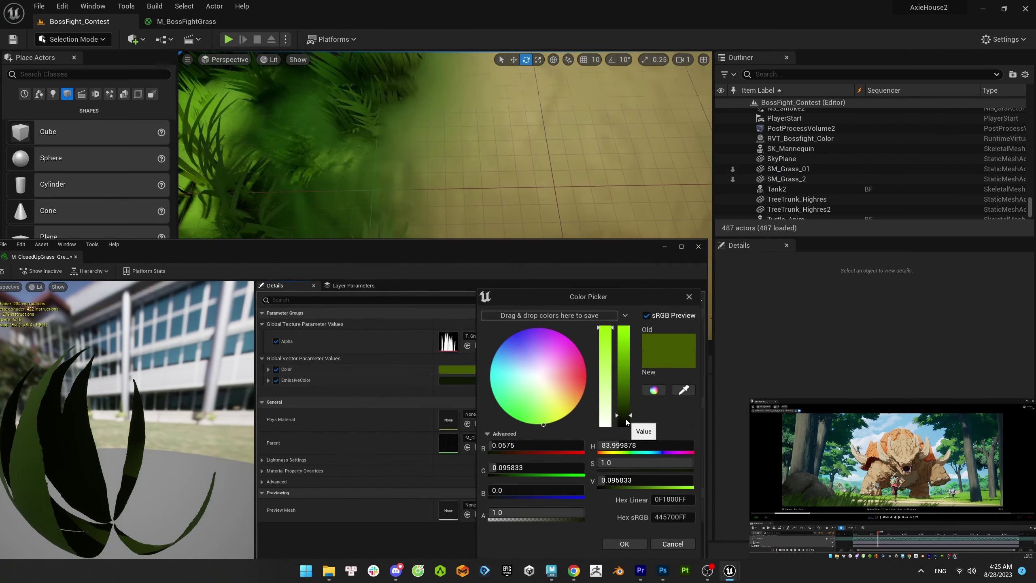
drag(625, 417, 626, 420)
key(Escape)
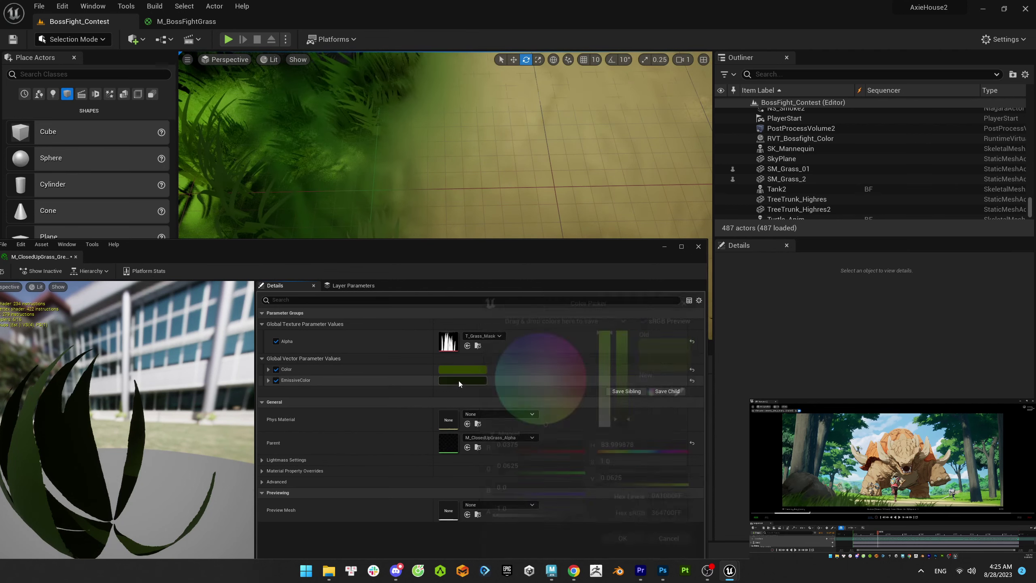
- Set the EmissiveColor brightness to 0.007, adjust its hue, darken Color further, and apply
click(449, 380)
drag(615, 480, 601, 481)
text(6)
key(Return)
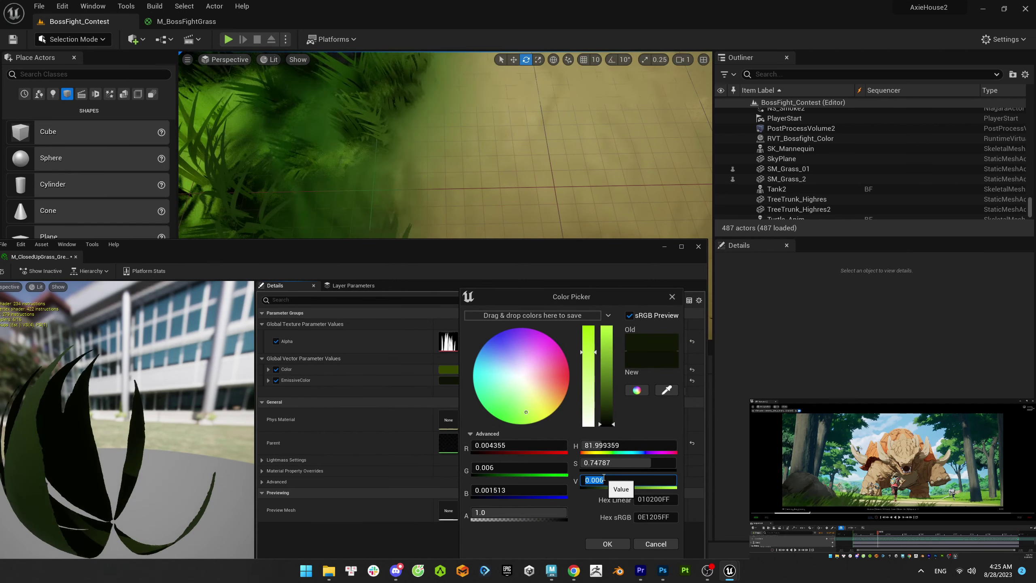
click(608, 480)
text(5)
key(Return)
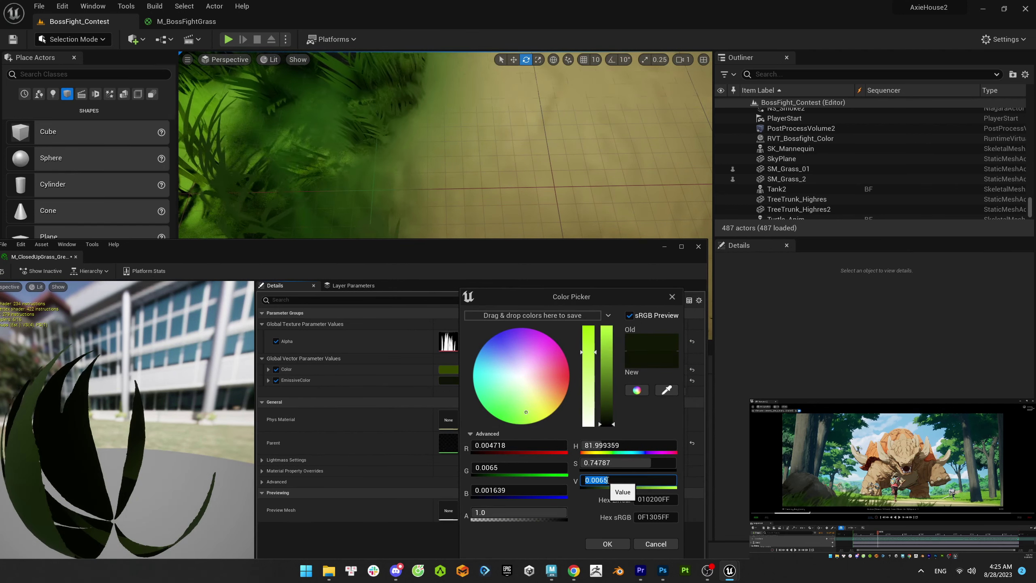
text(0.007)
key(Return)
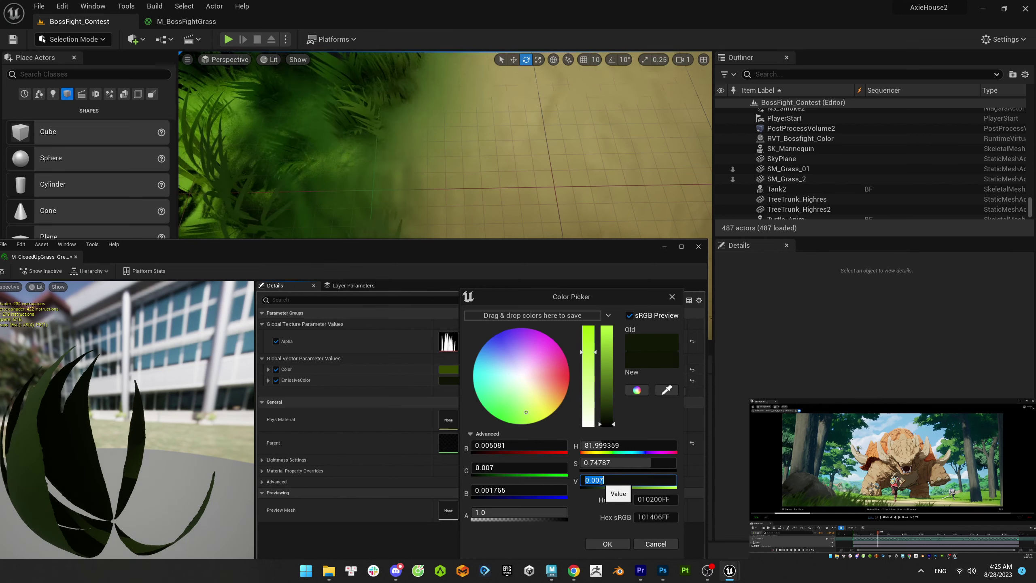
click(521, 414)
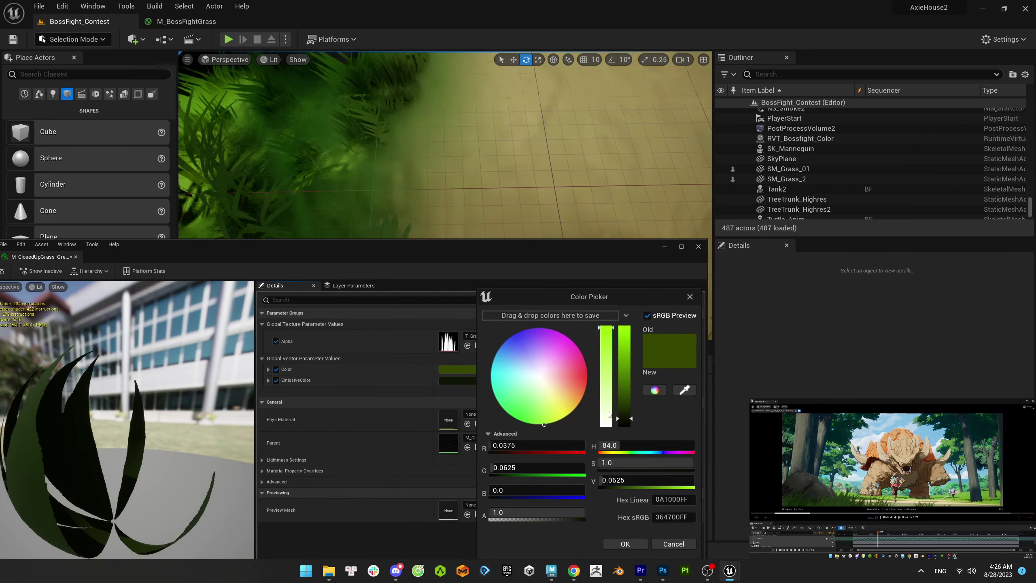
drag(626, 416, 625, 421)
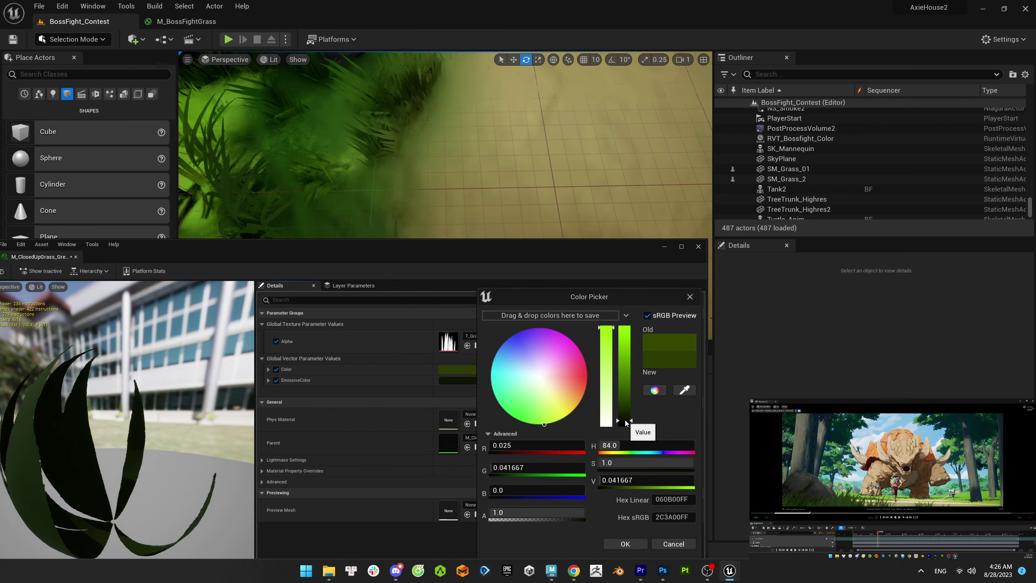
click(626, 544)
- Move the material editor aside and check the grassClosedup34 clump along the sandy path
drag(178, 248, 299, 248)
click(785, 246)
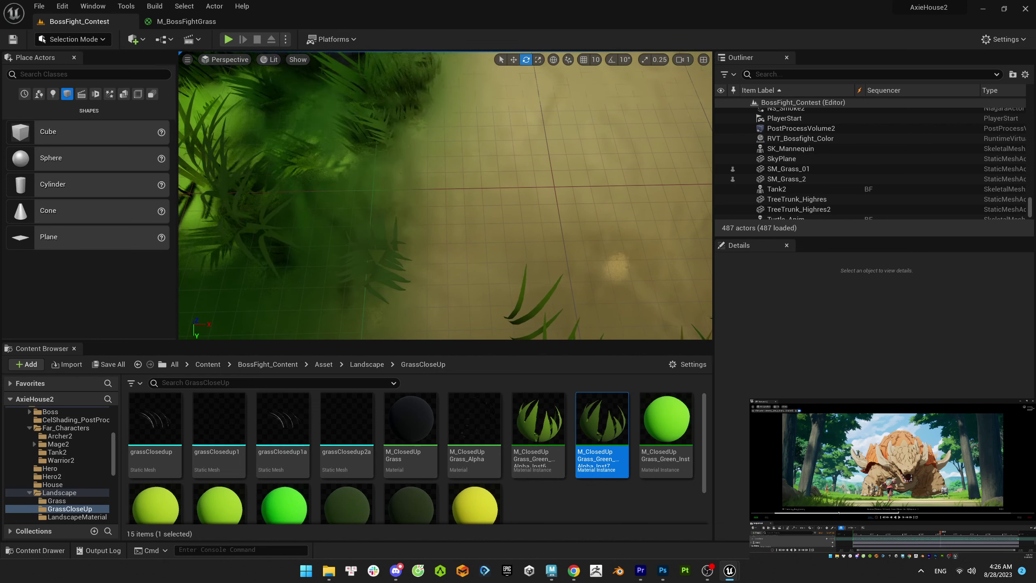
key(w)
click(531, 294)
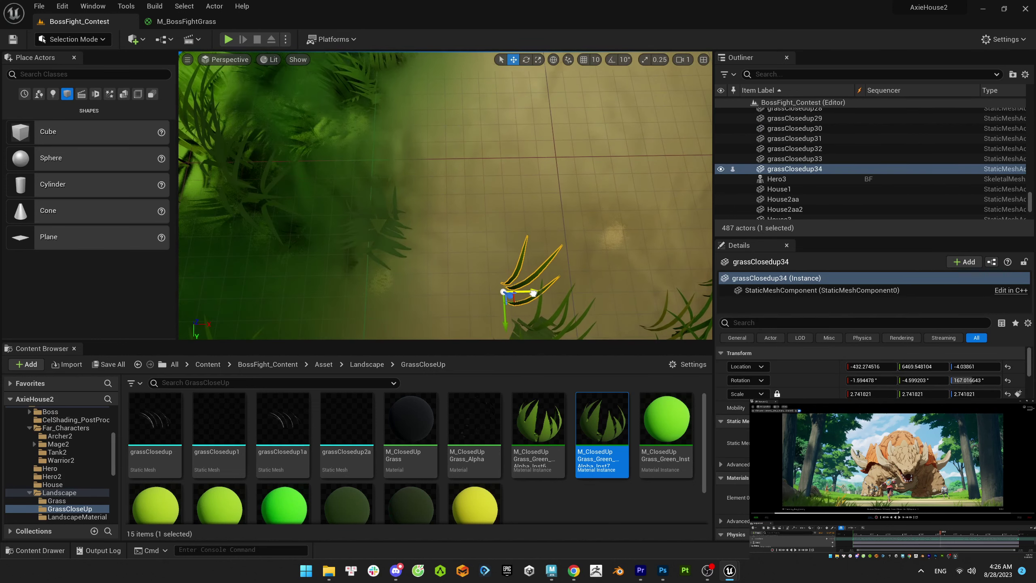
click(516, 294)
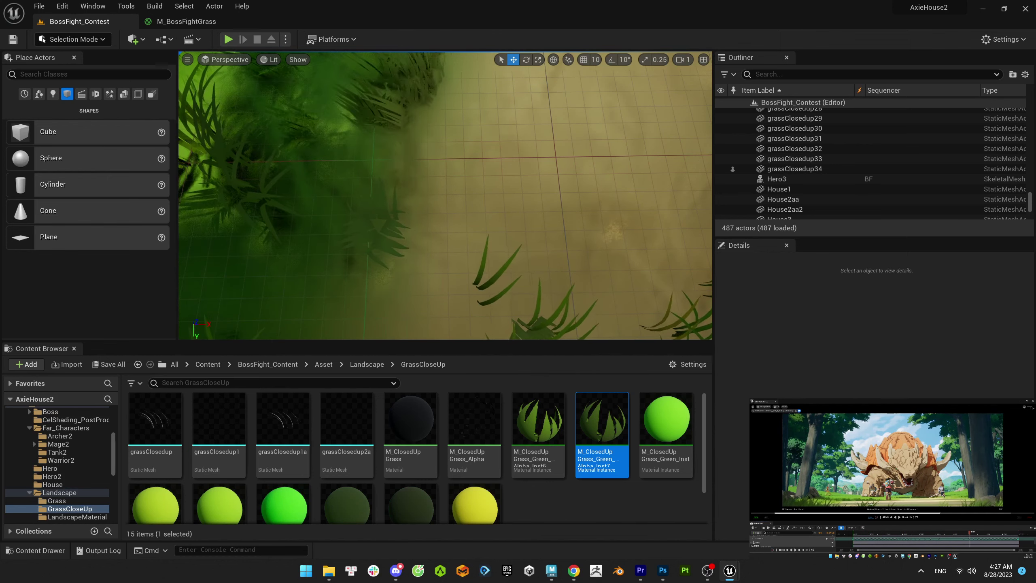
- Select three close-up grass clumps, including grassClosedup2a3, and move them down and right
click(694, 318)
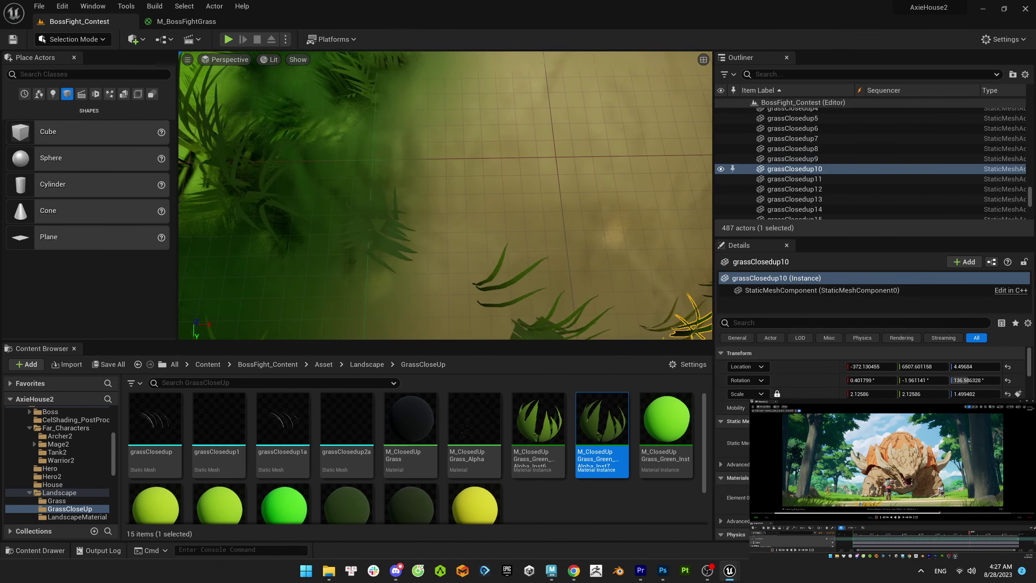
click(428, 191)
right_drag(428, 191, 428, 192)
click(345, 174)
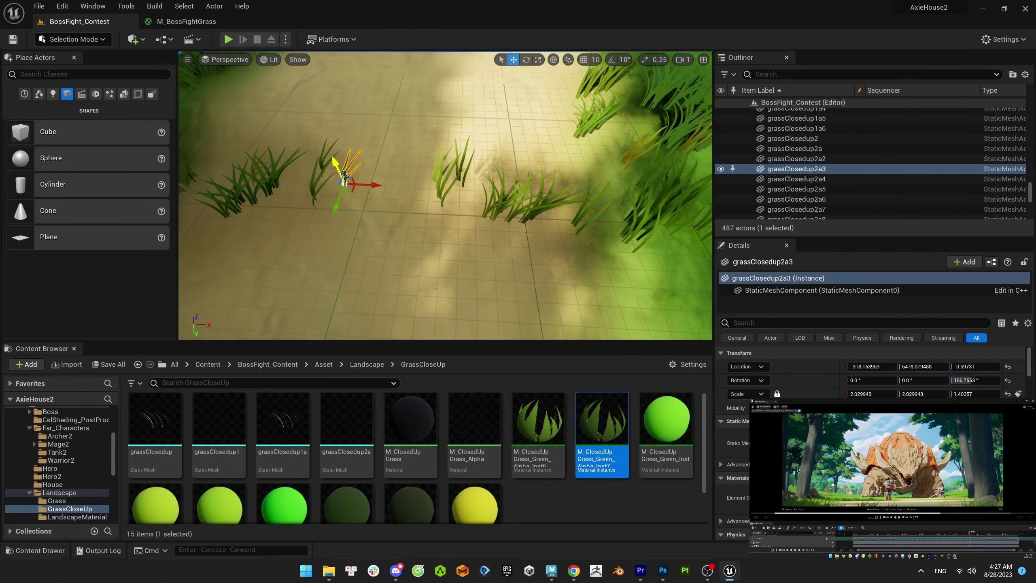
ctrl+click(323, 172)
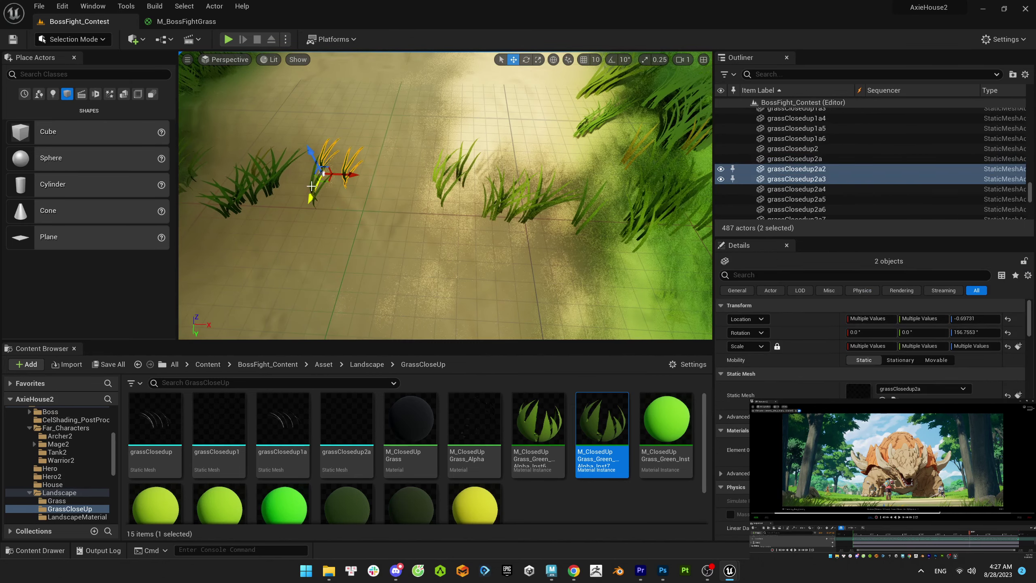
ctrl+click(303, 184)
drag(306, 187, 310, 200)
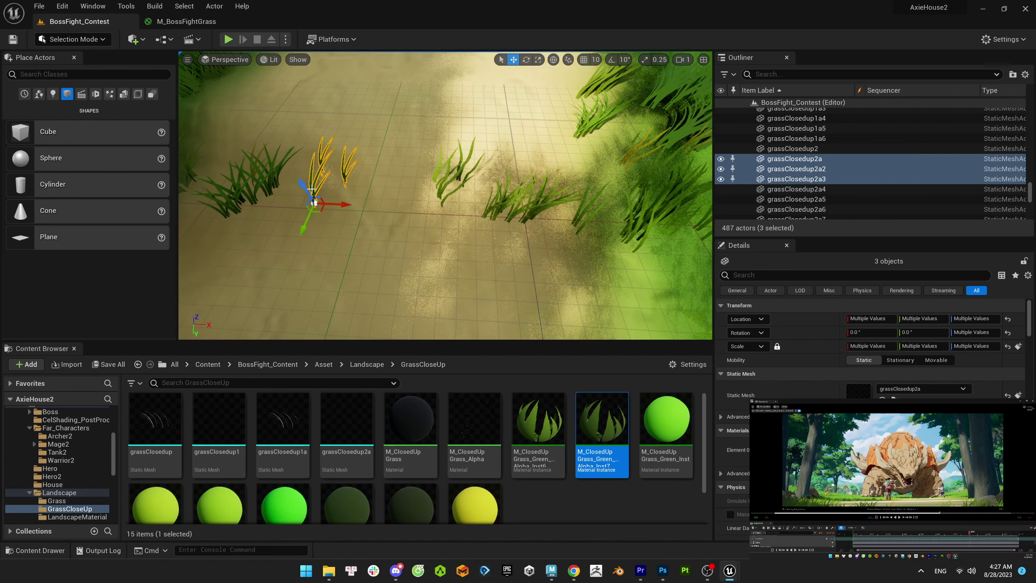
key(Escape)
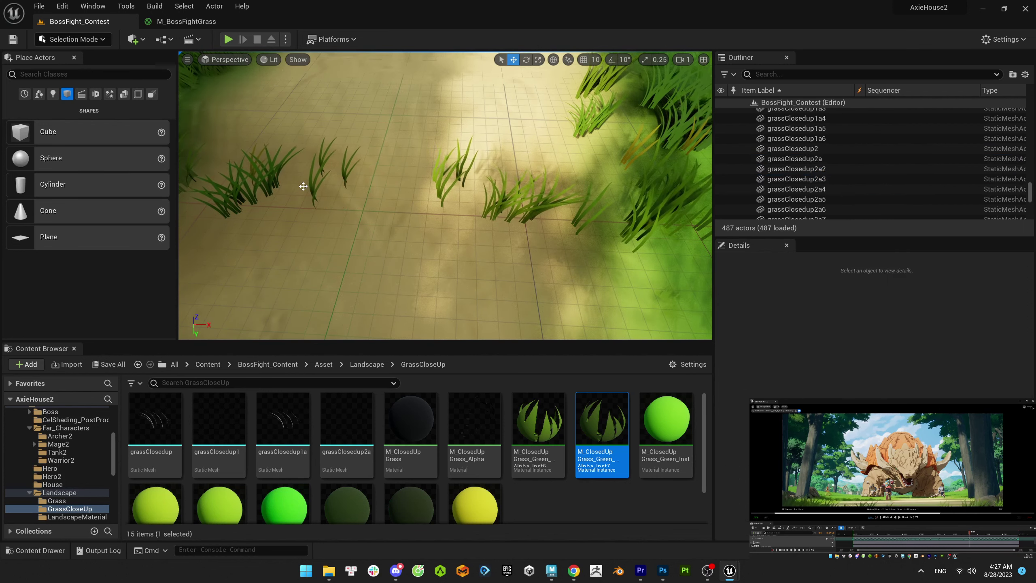
- Rotate the left grass clump with E and nudge grassClosedup10
click(232, 198)
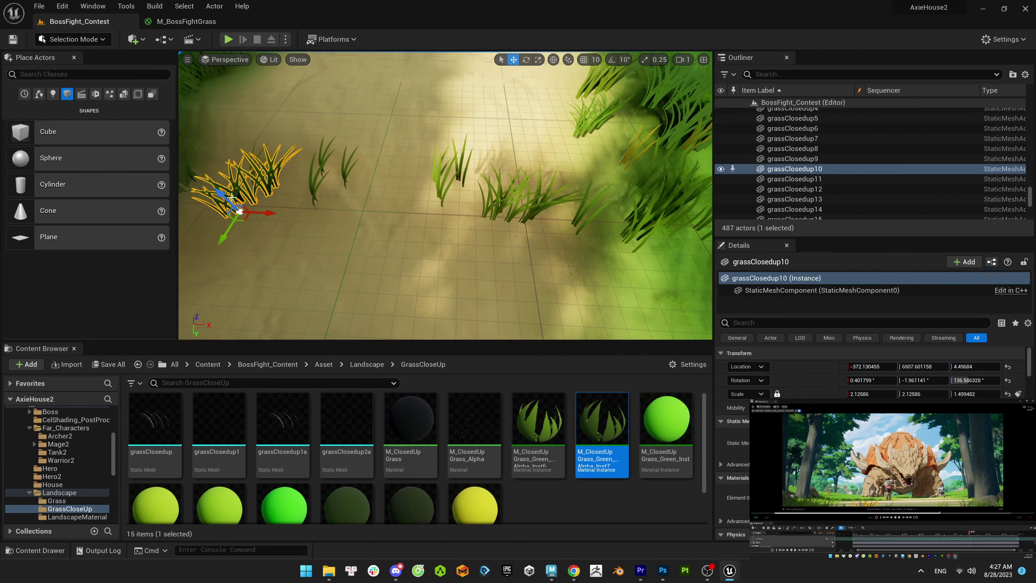
click(320, 232)
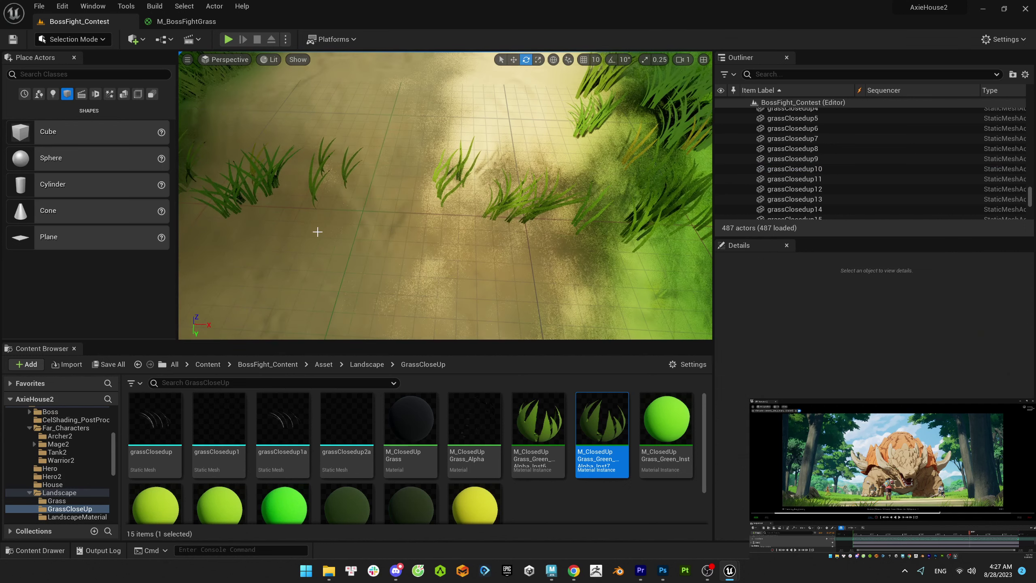
click(273, 197)
mouse_move(273, 200)
mouse_down()
mouse_move(289, 220)
mouse_move(259, 202)
mouse_up()
key(Escape)
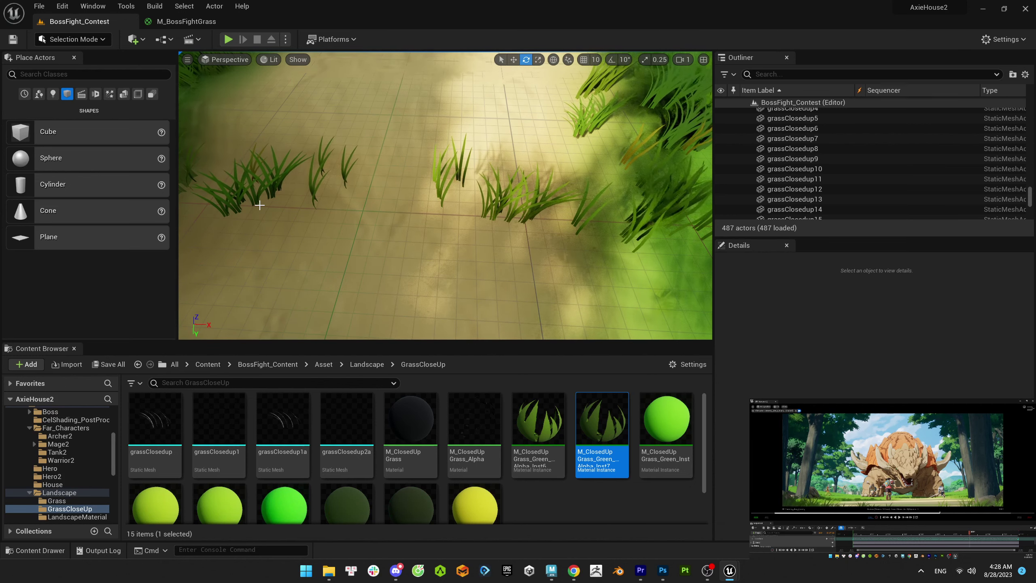
click(271, 204)
drag(288, 214, 269, 204)
key(Escape)
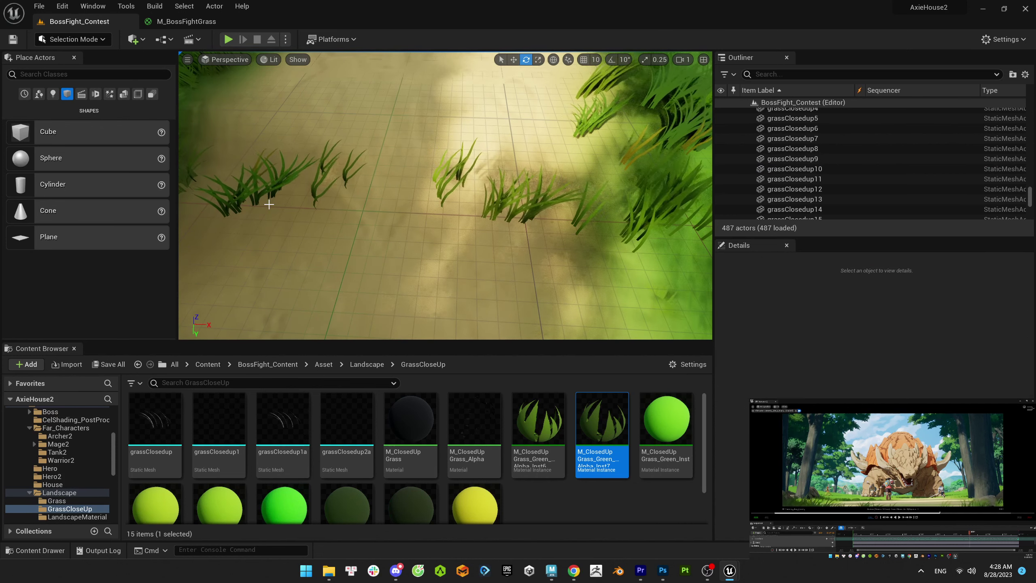
- Delete three close-up grass clumps, including grassClosedup2a, leaving 484 actors
click(351, 176)
key(Delete)
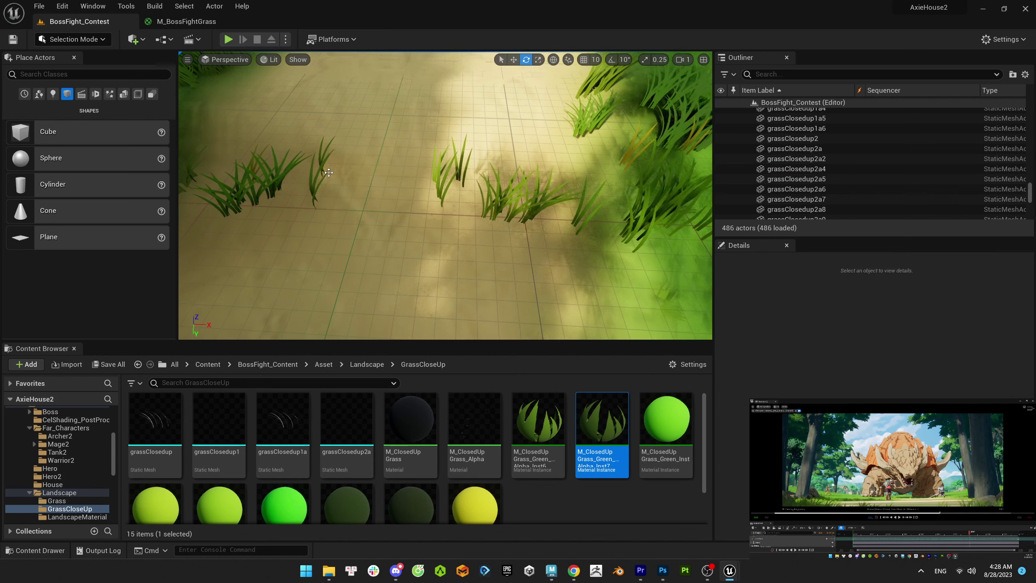
click(305, 165)
key(Delete)
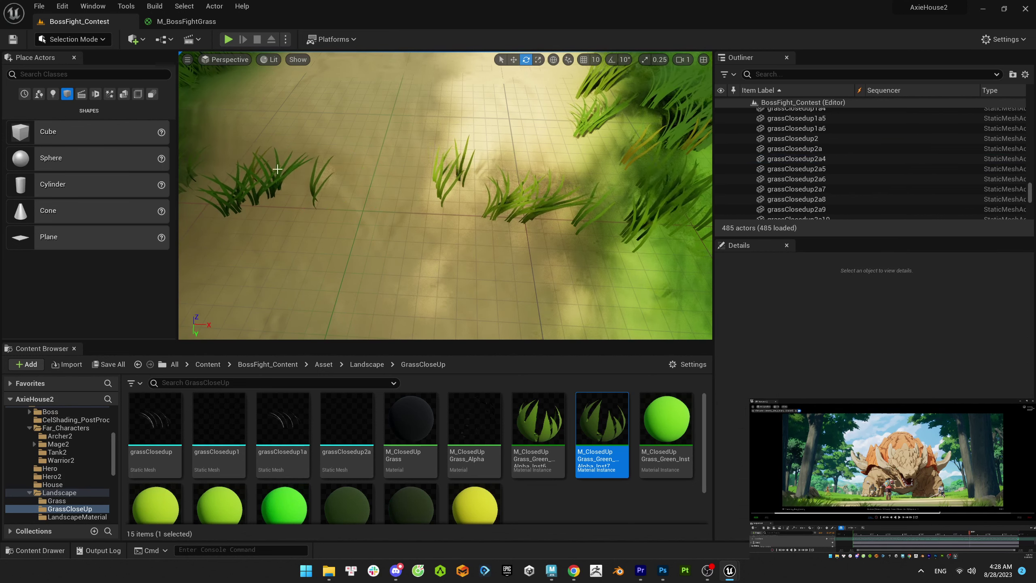
click(277, 169)
key(Delete)
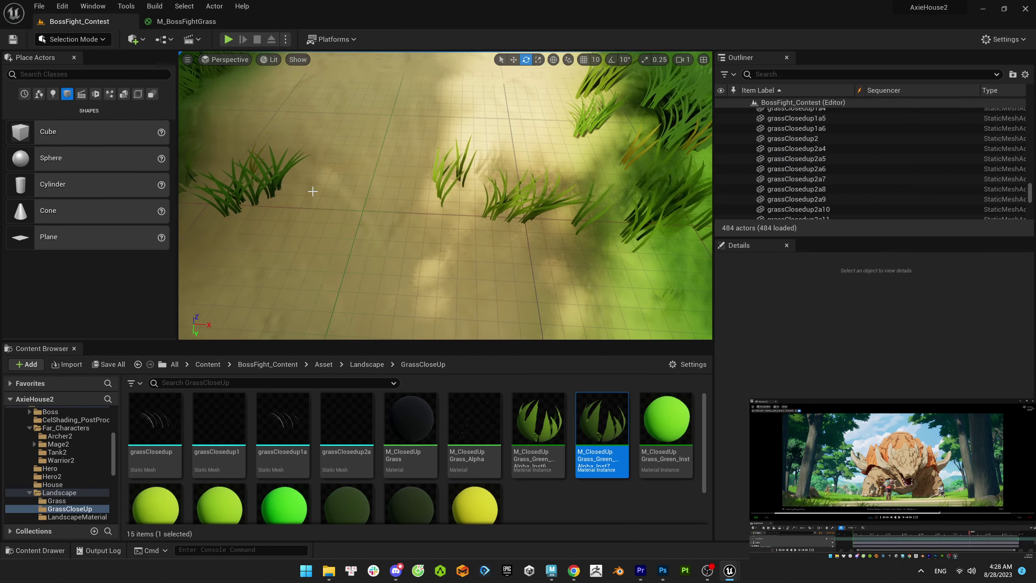
- Lower grassClosedup10 slightly along Z with the move gizmo
click(255, 180)
key(w)
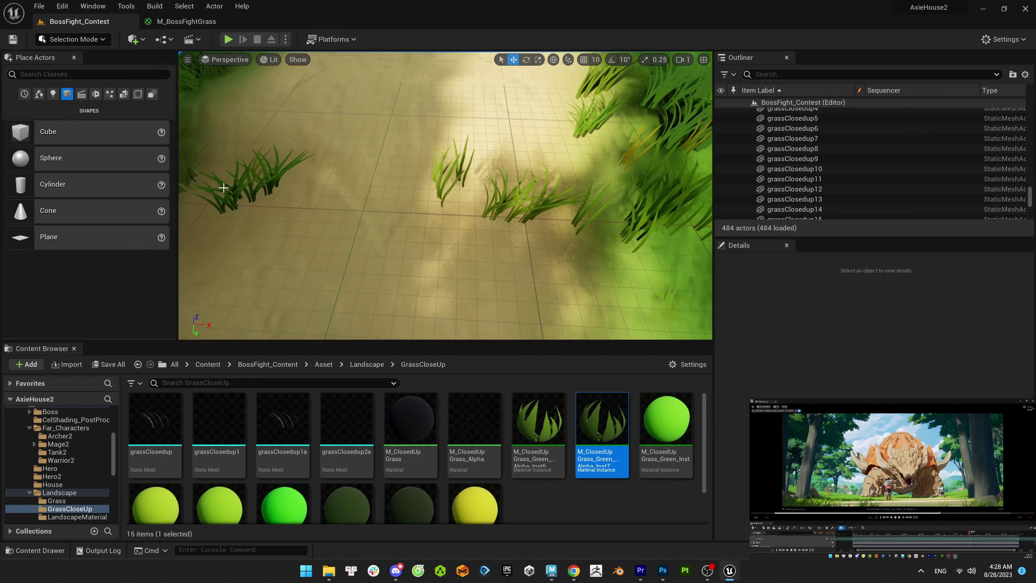
drag(223, 191, 220, 198)
key(Escape)
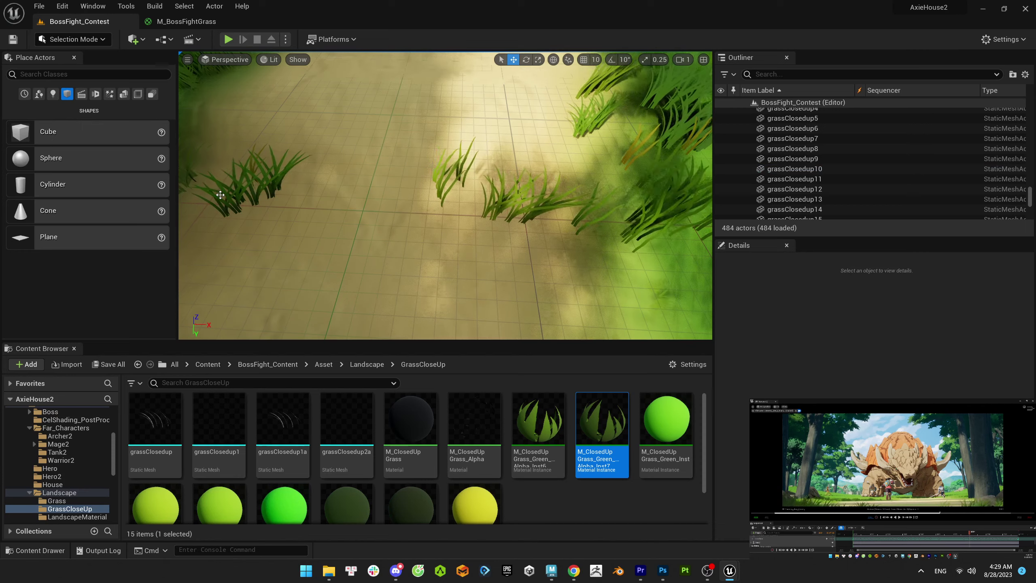
- Select grassClosedup2a4, then grassClosedup10, and frame a nearby grass clump with F
click(253, 168)
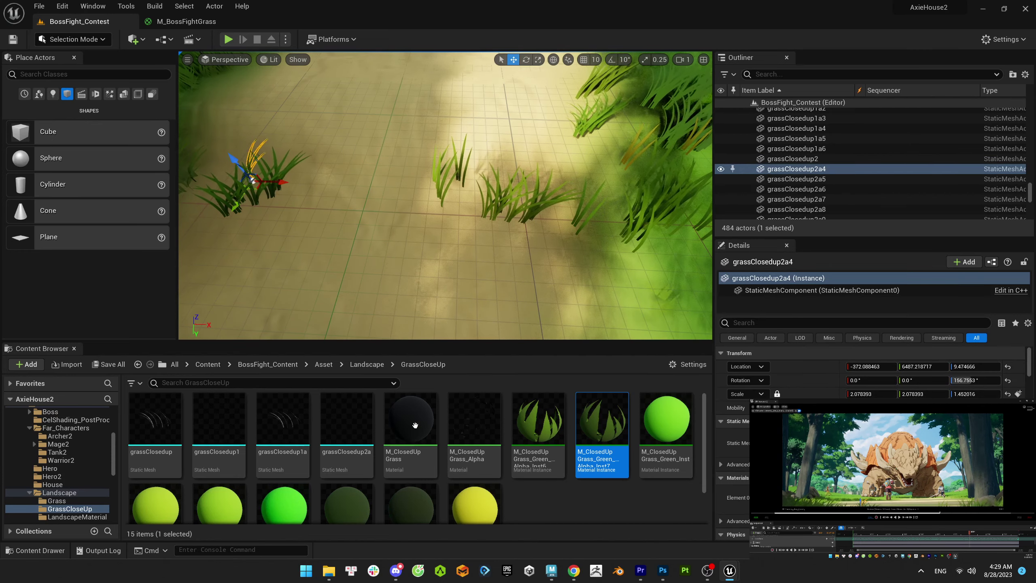
click(265, 196)
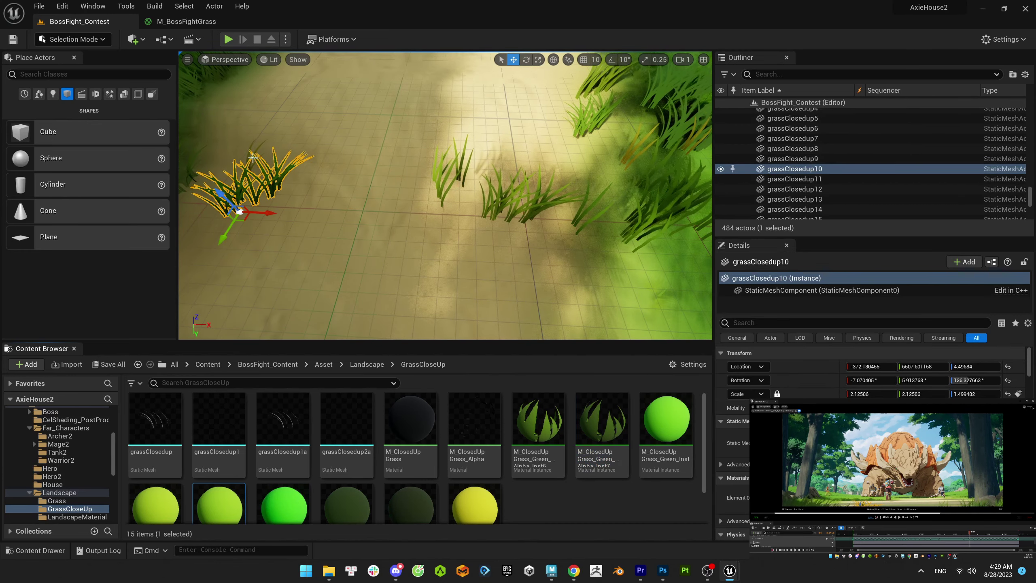
click(604, 242)
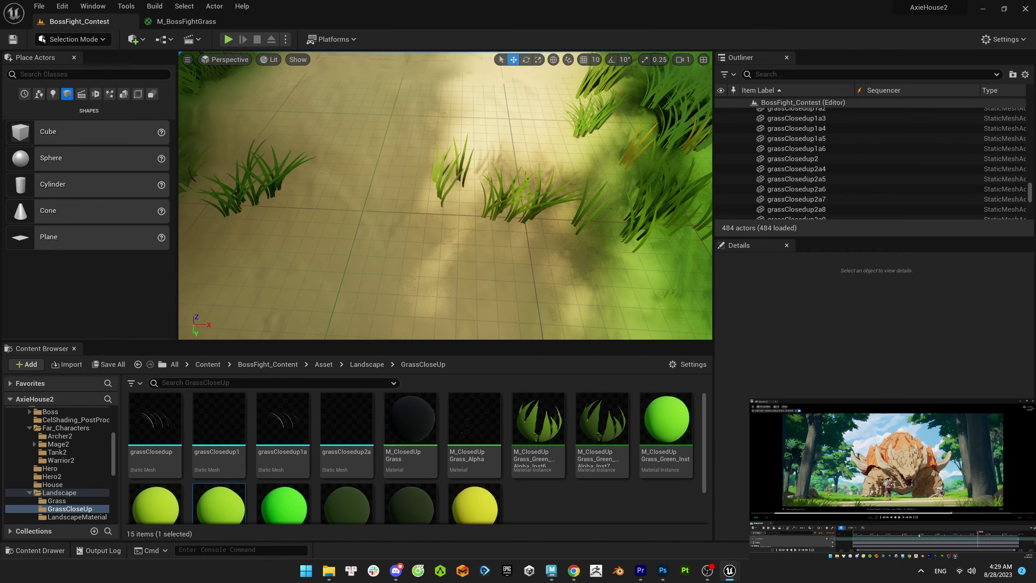
scroll(534, 202, down, 3)
click(535, 202)
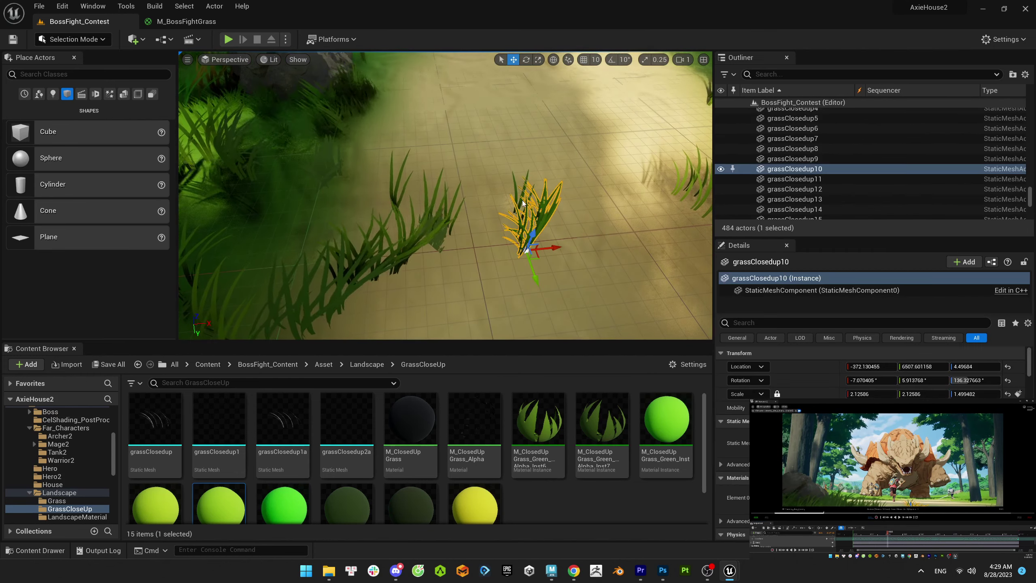
key(Escape)
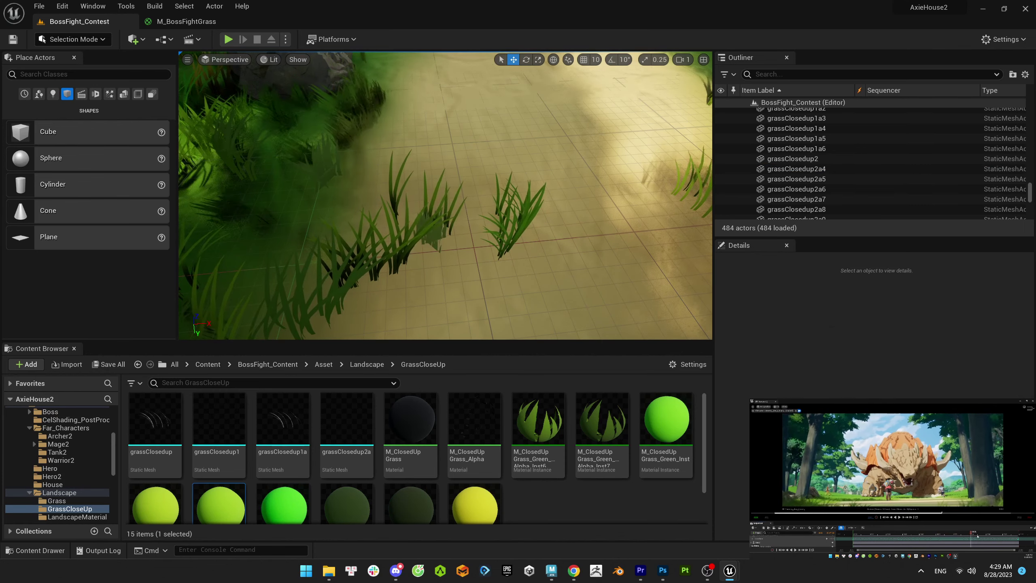
click(535, 202)
click(535, 203)
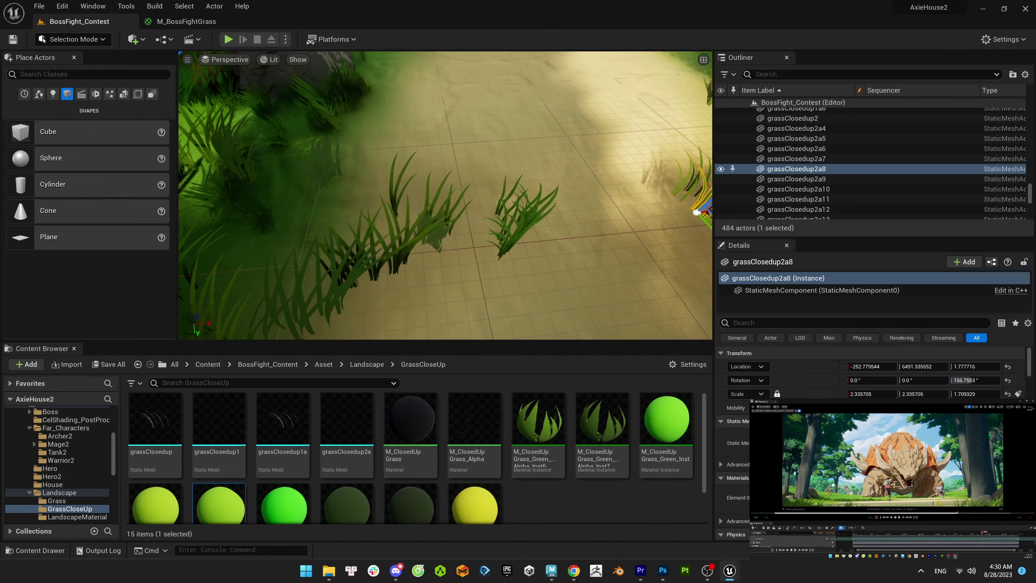
key(f)
- Frame a second grass clump, then undo the selection changes
click(525, 178)
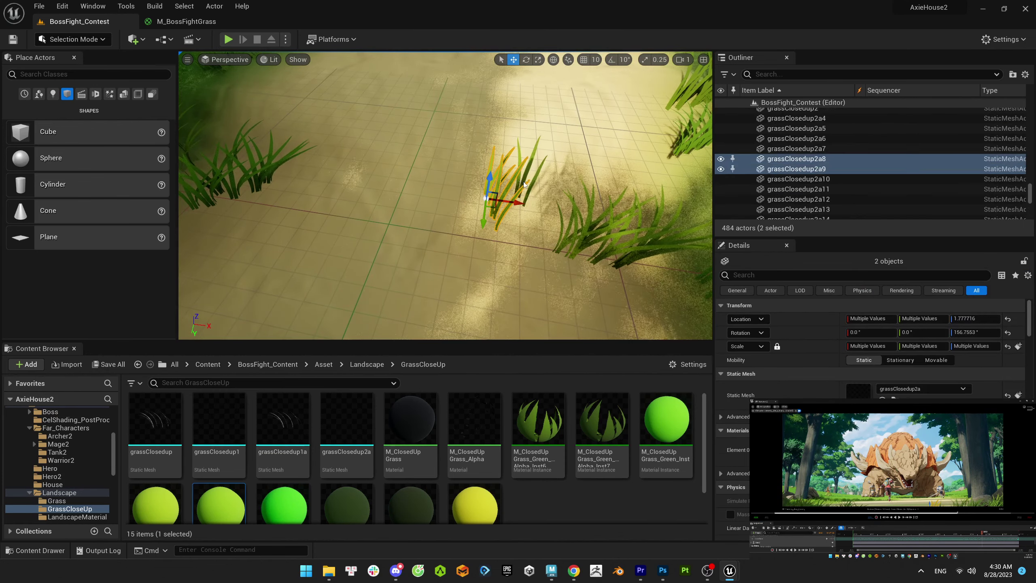
key(Escape)
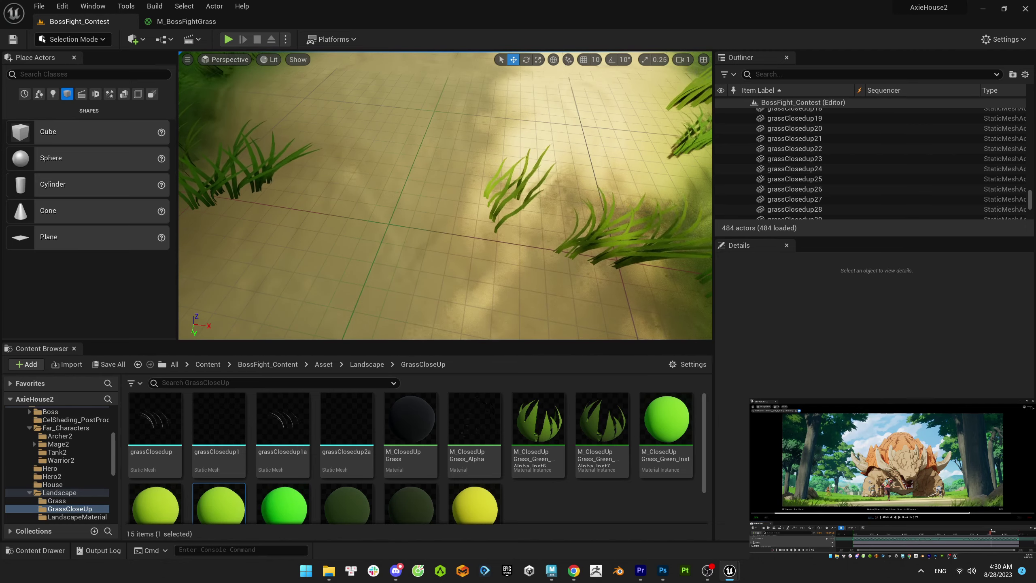
key(ctrl+z)
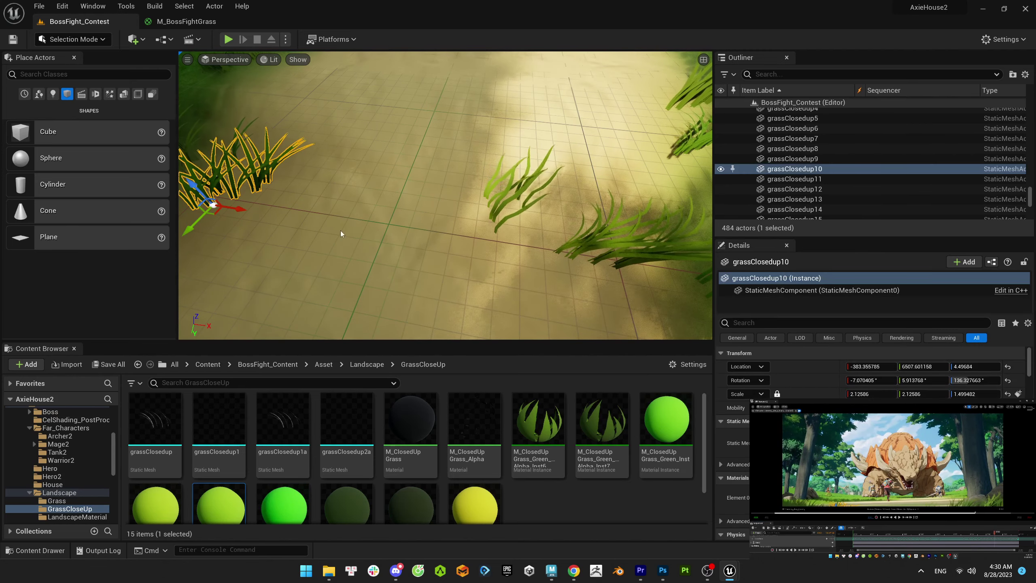
key(f)
key(ctrl+z)
key(ctrl+z)
key(ctrl+z)
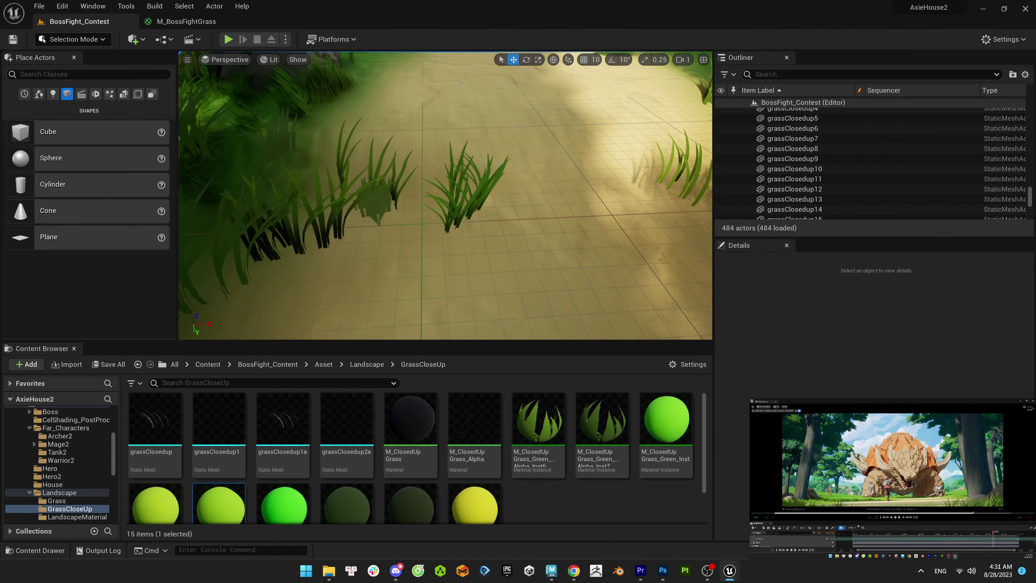
- Select grassClosedup16 in the central cluster, then grassClosedup7 by the path
click(323, 196)
click(322, 196)
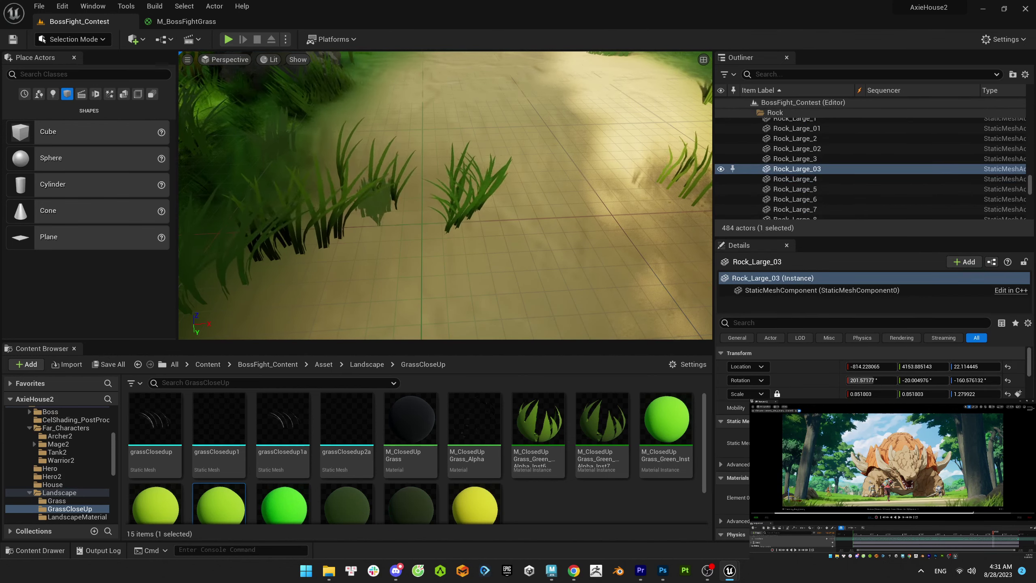
click(327, 191)
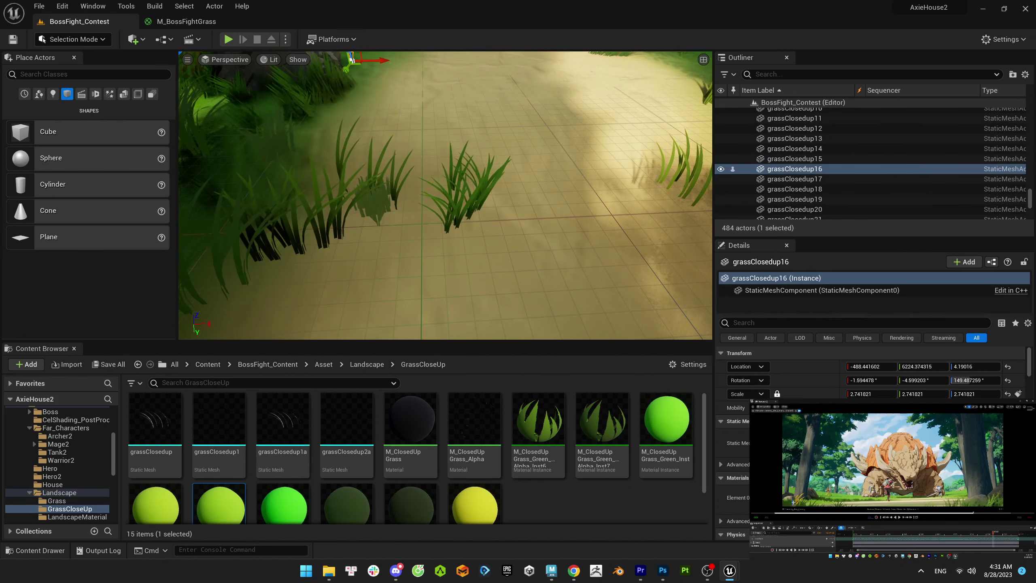
key(Escape)
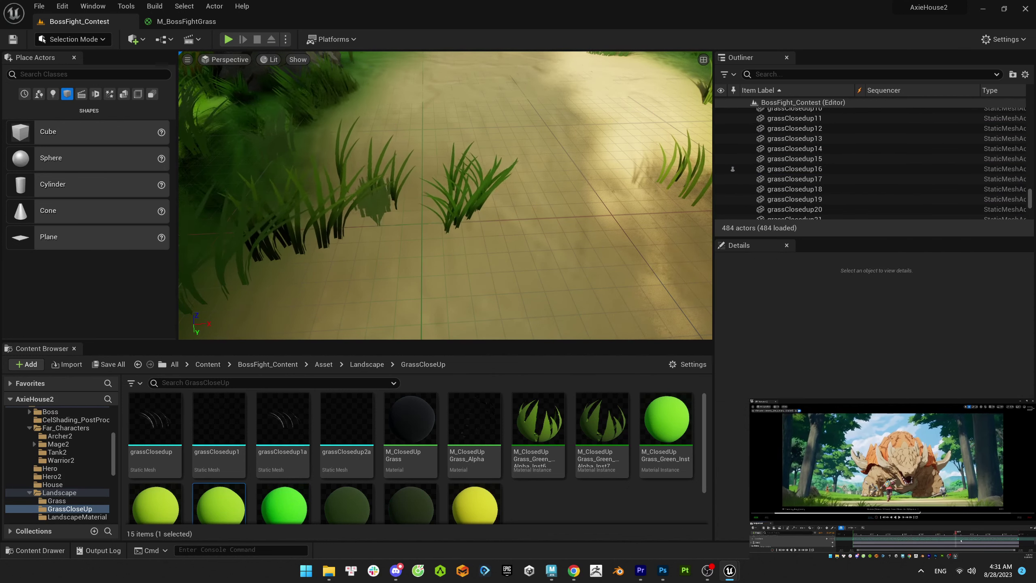
click(269, 228)
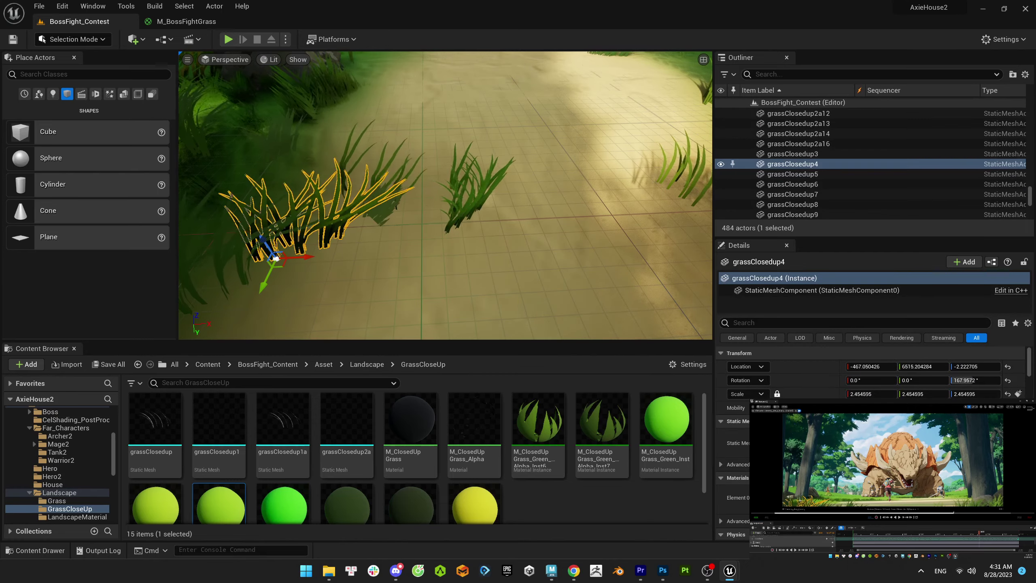
scroll(445, 196, down, 10)
- Inspect the grass clumps beside the path, including grassClosedup4
scroll(445, 196, up, 10)
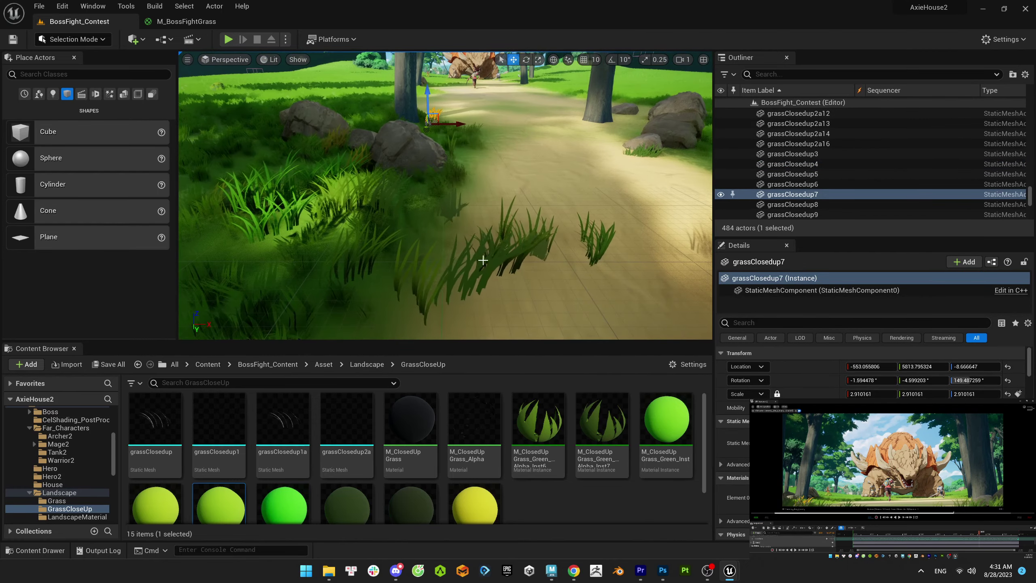
click(469, 270)
click(515, 255)
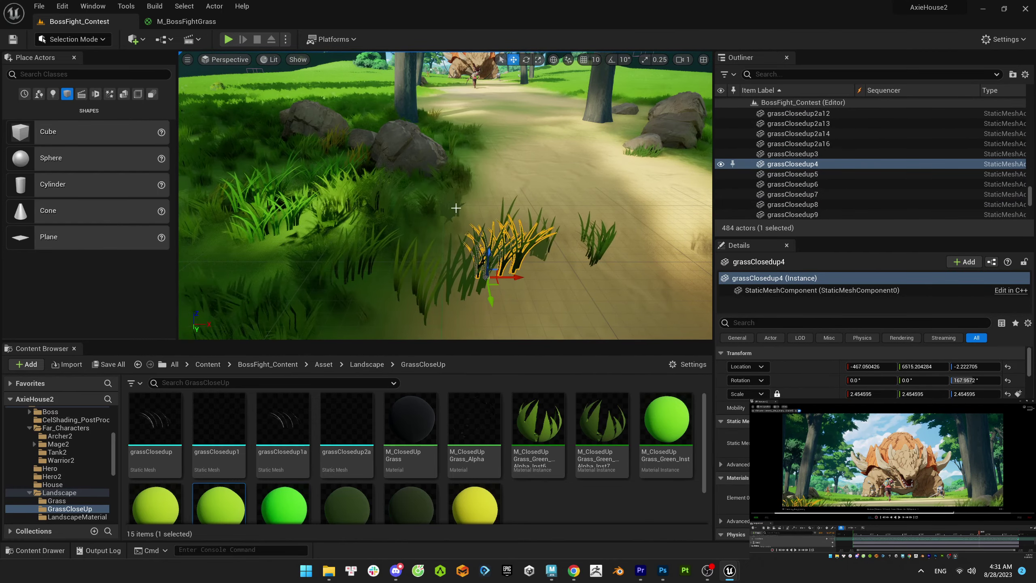
key(Escape)
- Start a local render of the BF job in Movie Render Queue, closing it at 23 of 120 frames
key(alt+Tab)
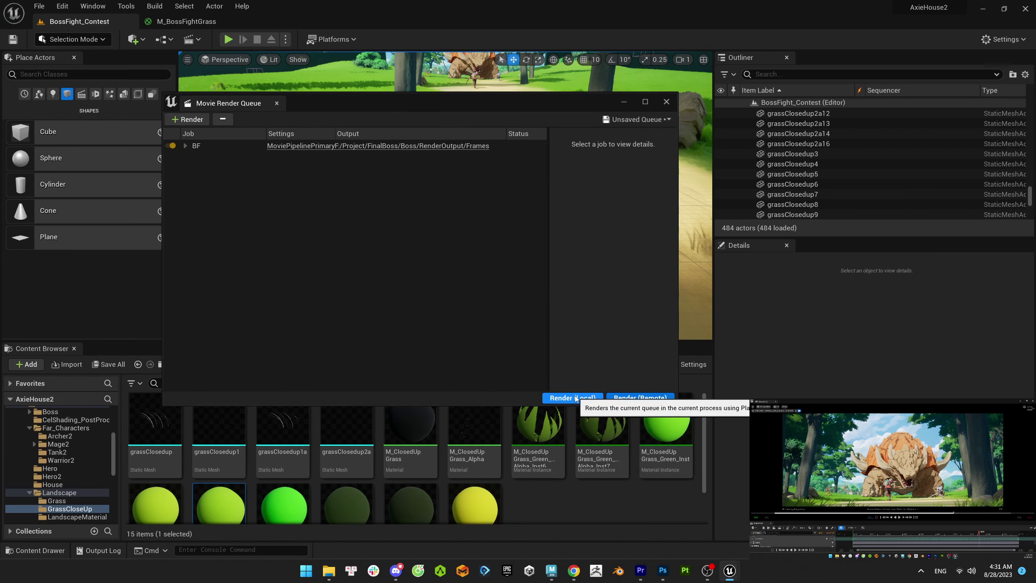
click(575, 393)
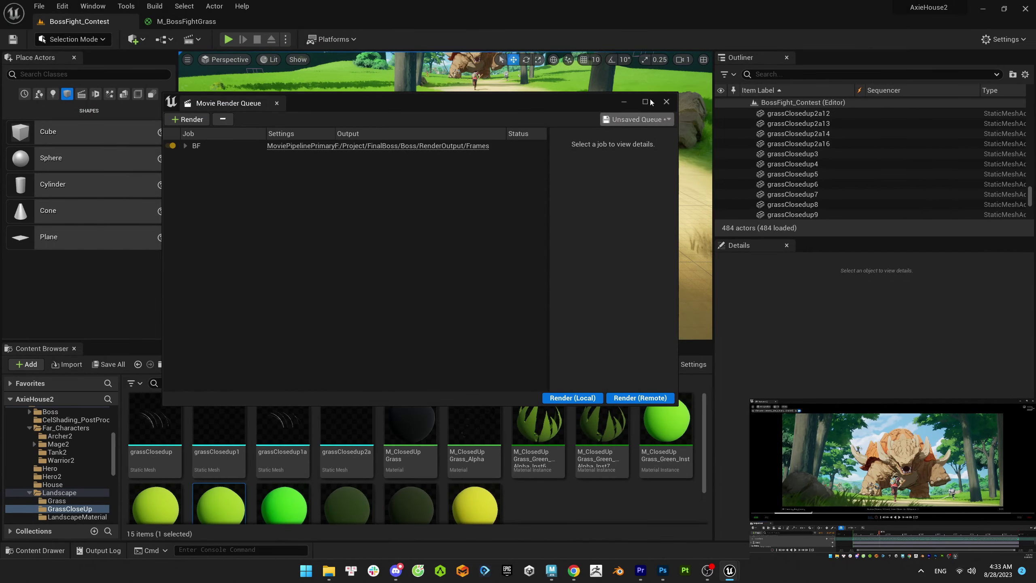
key(alt+F4)
- Check the grassClosedup4 clumps and frame the grassClosedup2a8 clump in view
click(510, 245)
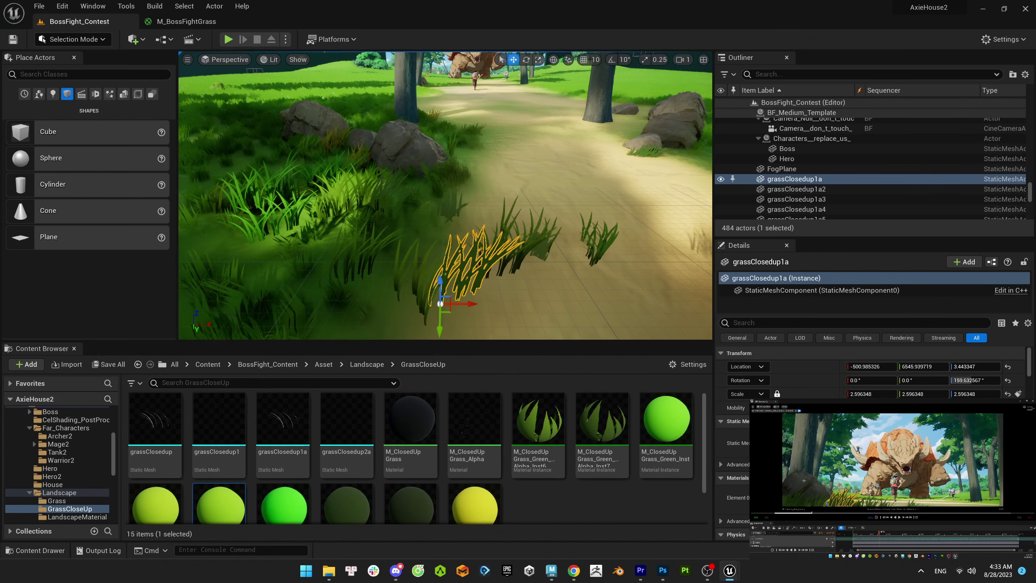
key(Escape)
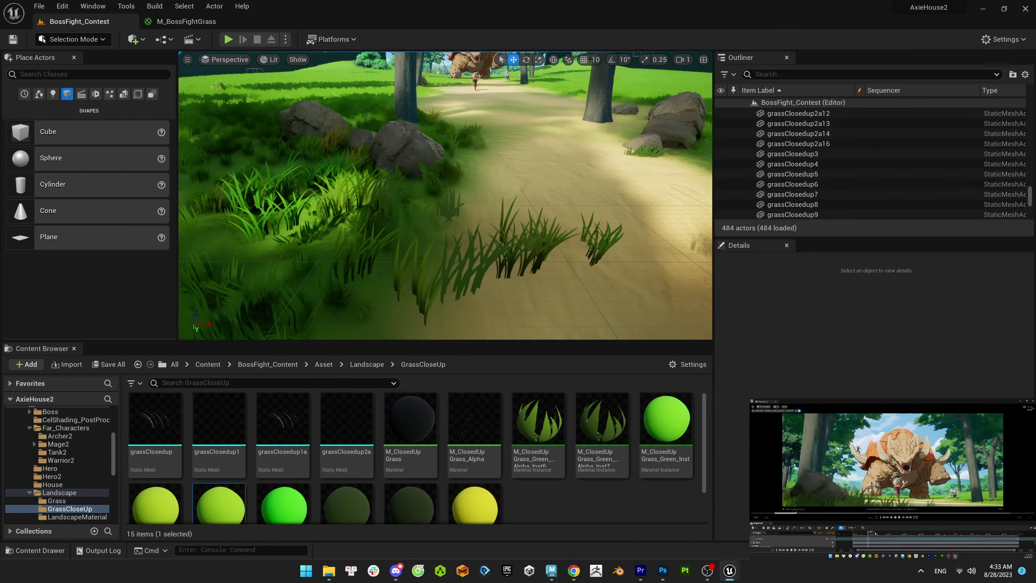
click(516, 278)
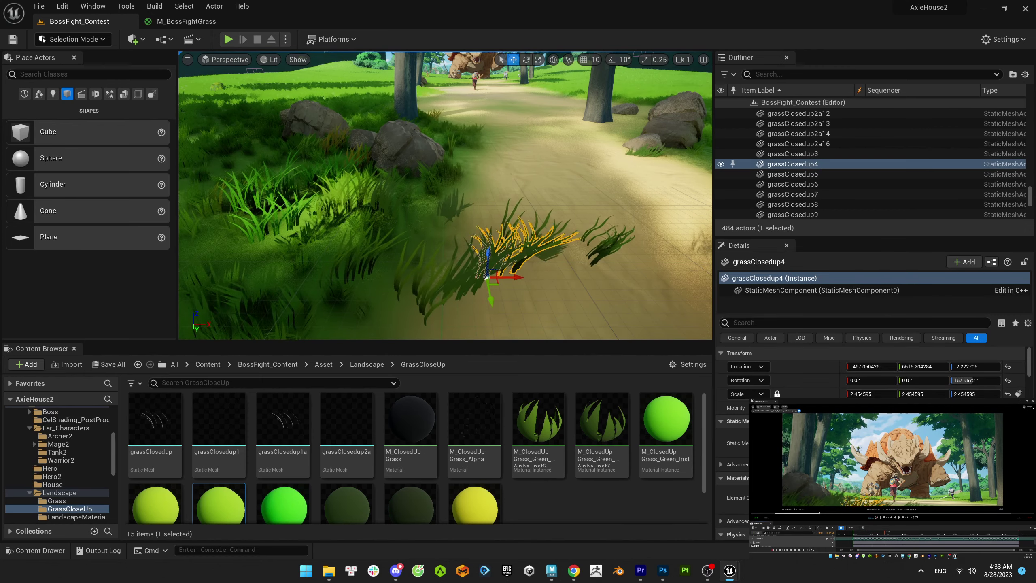
key(Escape)
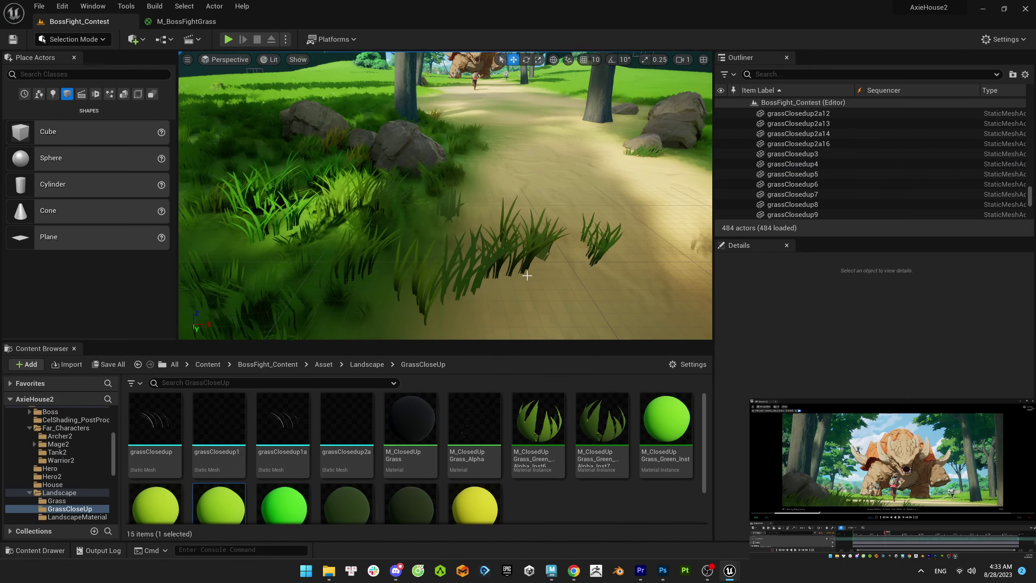
click(525, 244)
key(Escape)
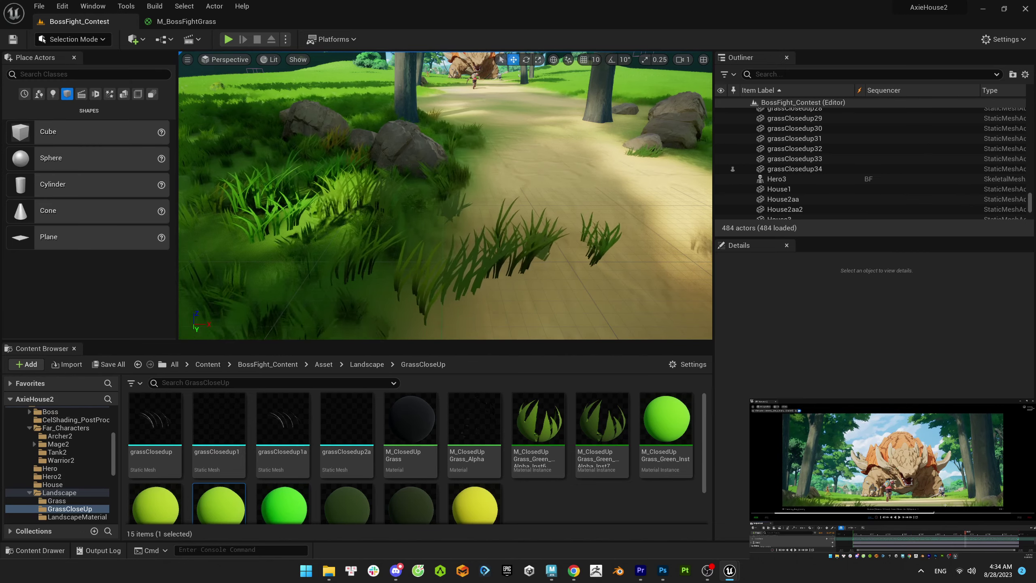
click(426, 294)
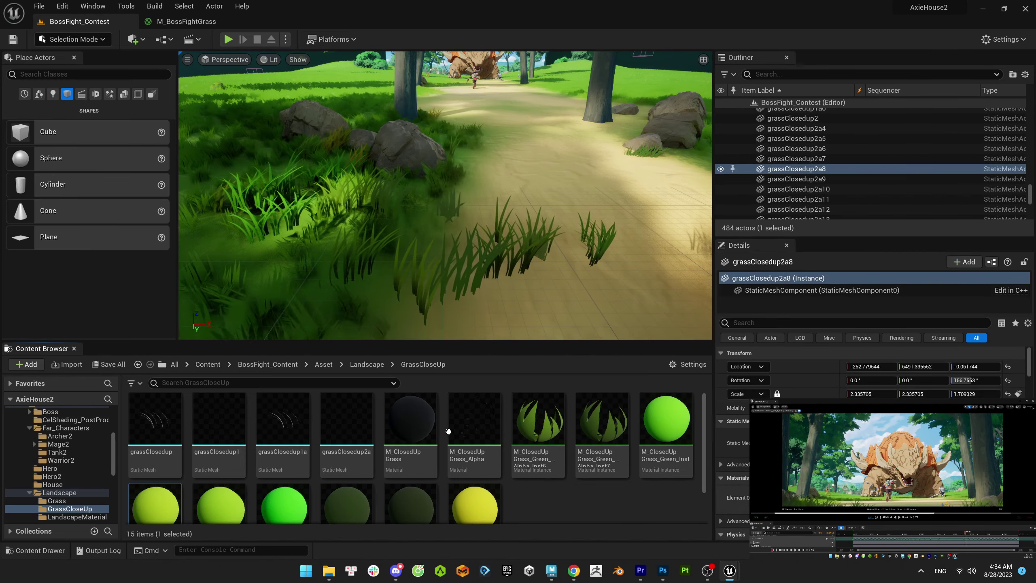
key(f)
key(Escape)
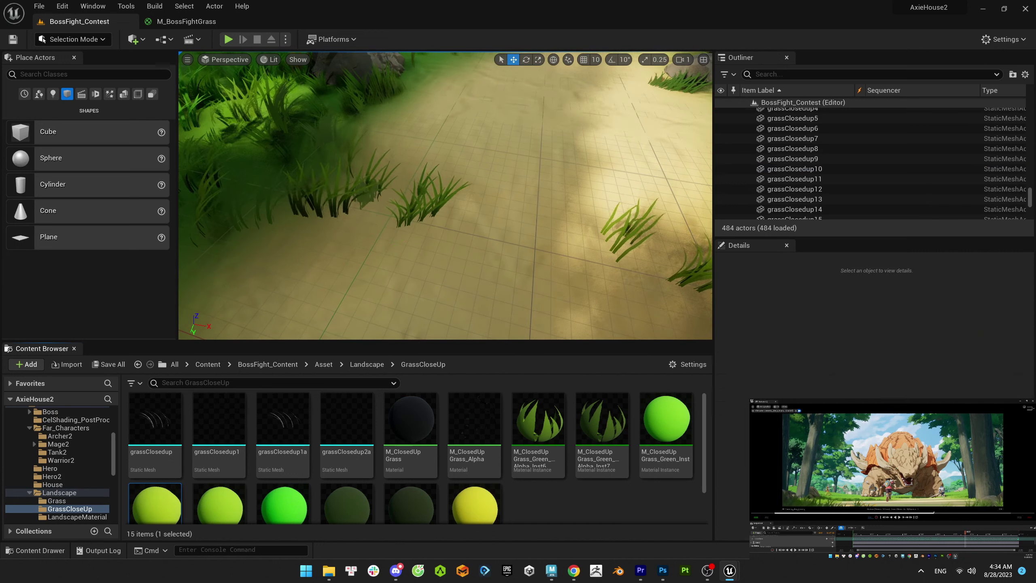
- Select grassClosedup10 and make a copy of its dark-green grass material instance
click(417, 198)
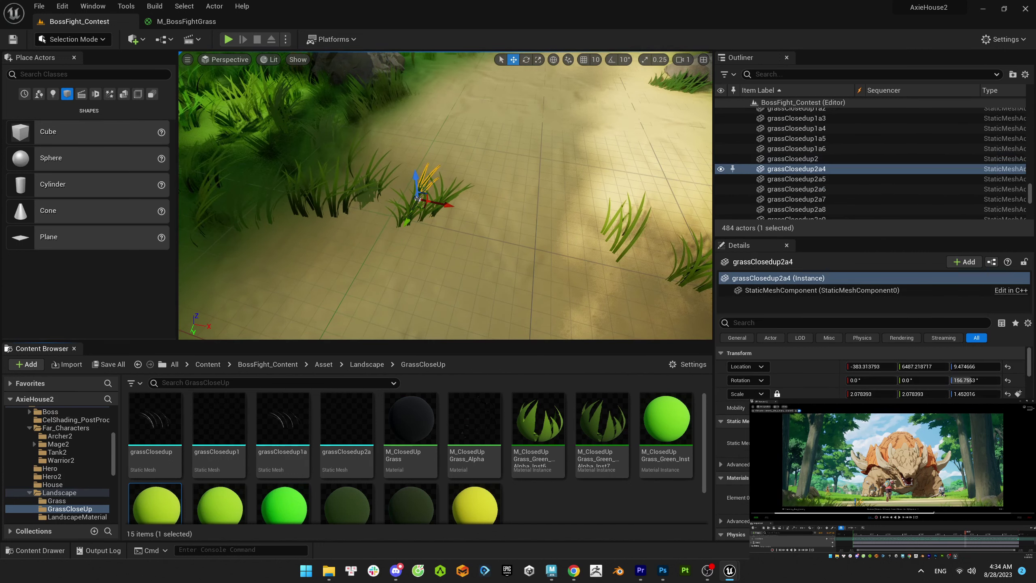
key(Escape)
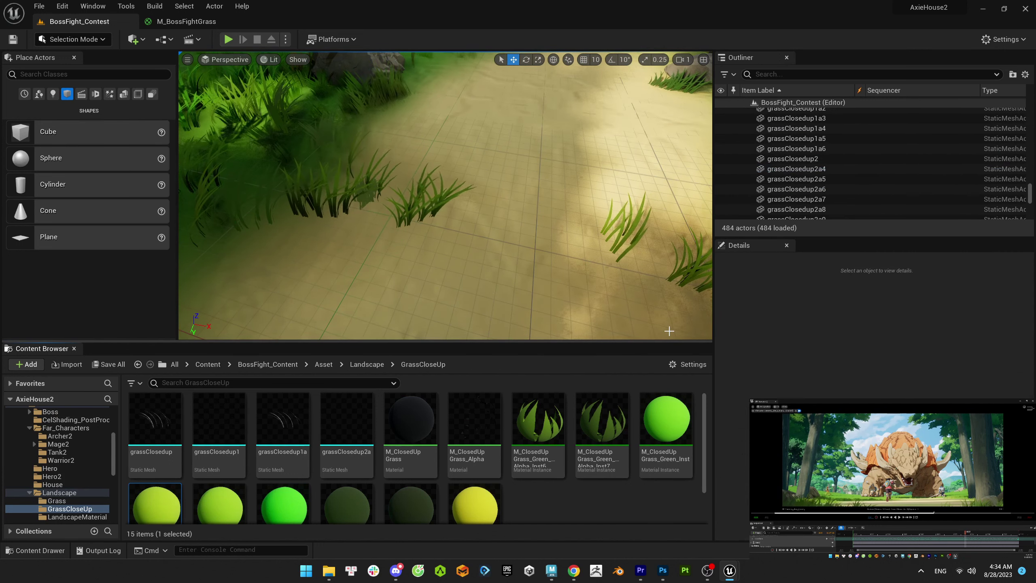
click(409, 215)
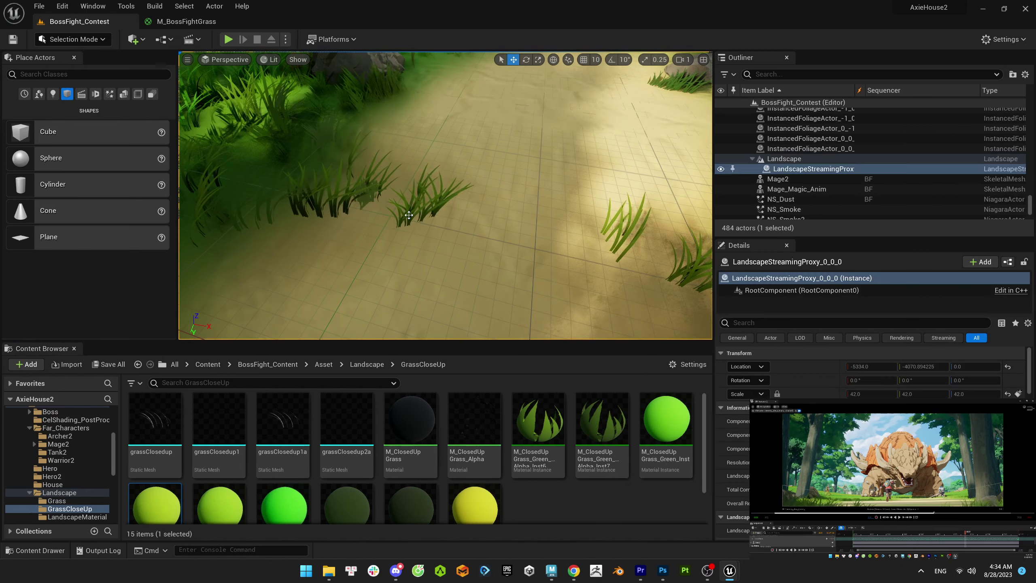
click(408, 215)
drag(347, 506, 407, 224)
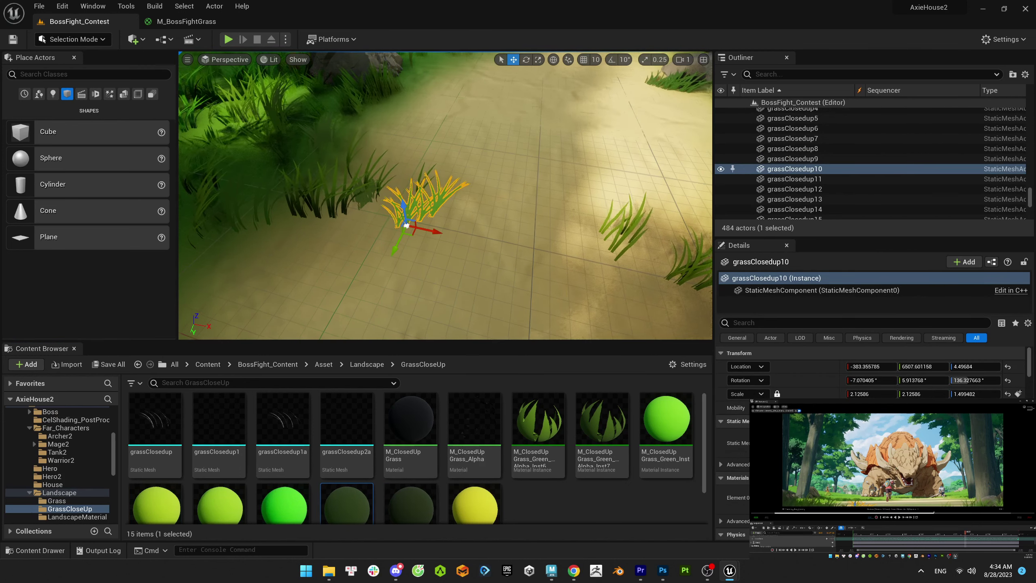
key(Escape)
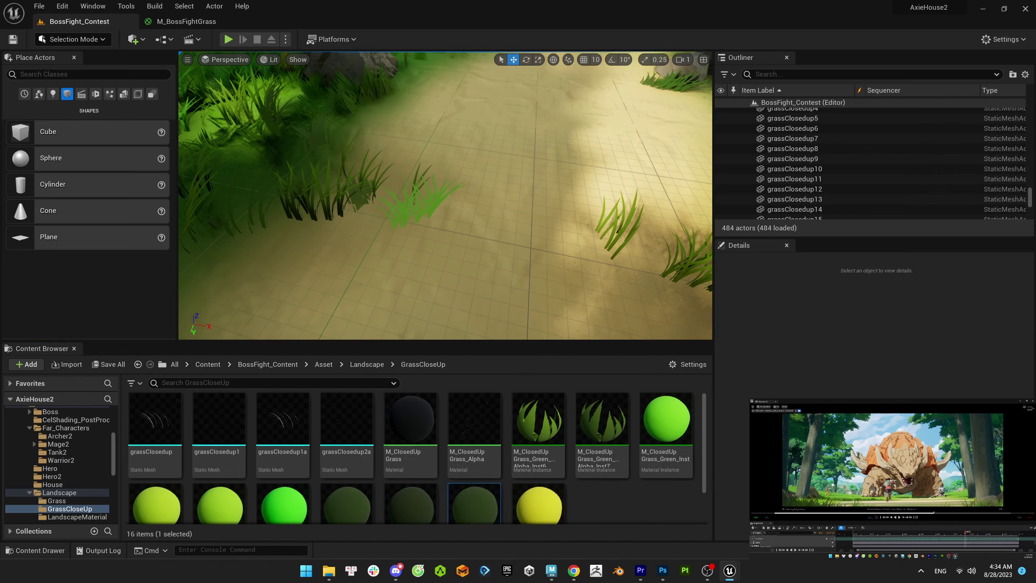
- Select the two grass clumps near the camera instead of the landscape
click(409, 215)
ctrl+click(408, 196)
scroll(442, 210, up, 3)
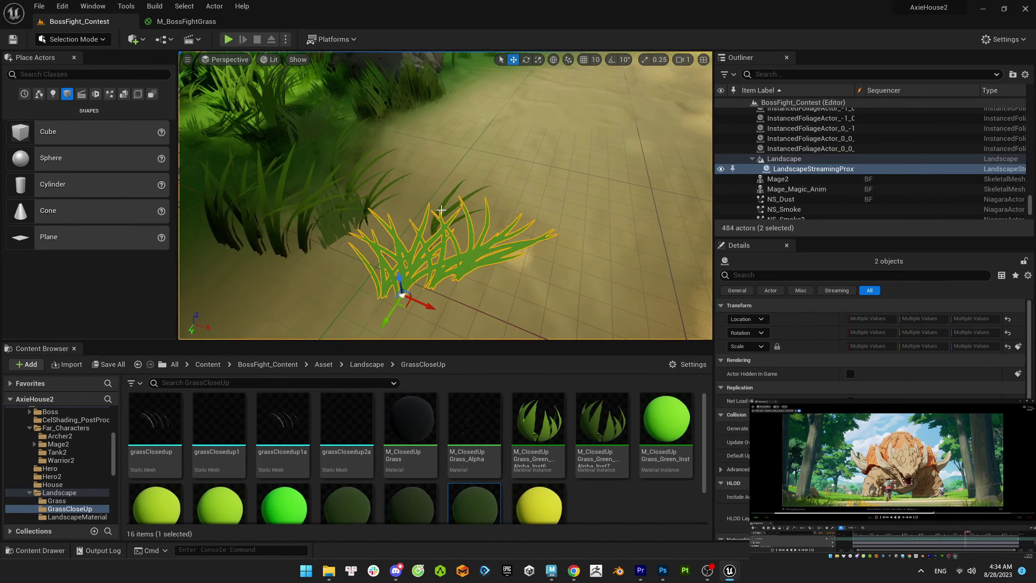
click(441, 210)
ctrl+click(424, 245)
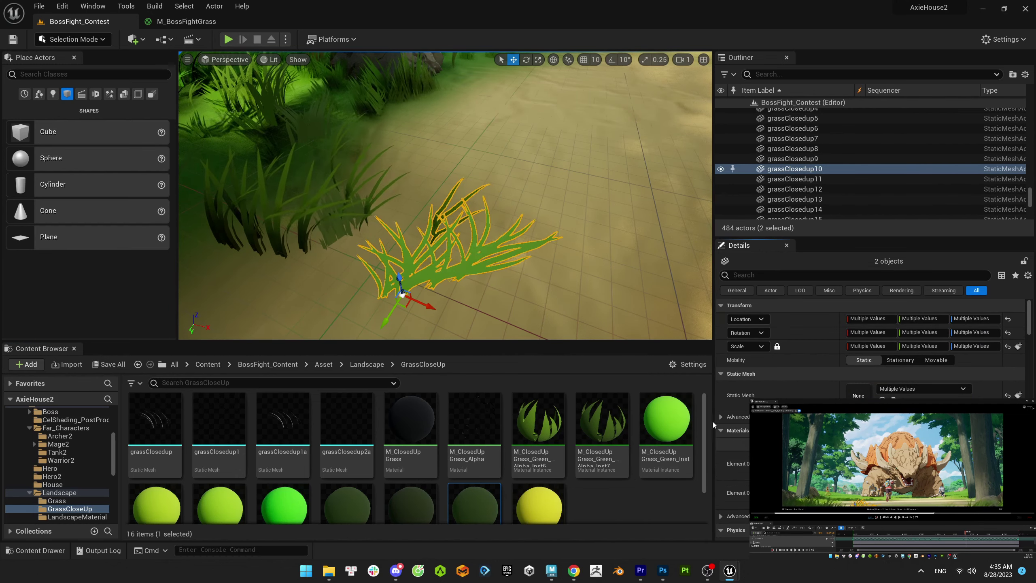
- Open the dark-green grass material instance and shift its Color hue toward yellow
click(436, 271)
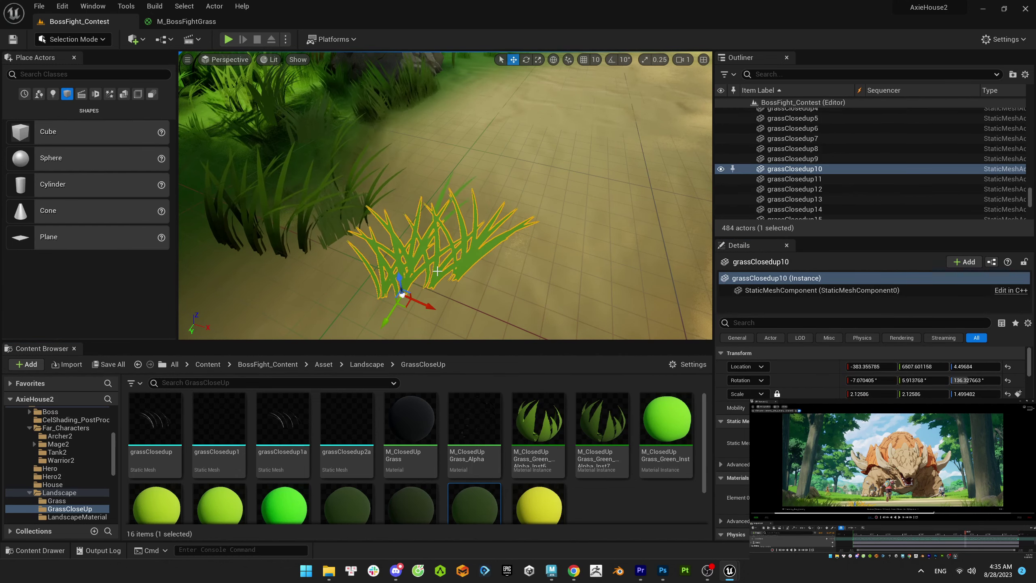
key(Escape)
double_click(474, 506)
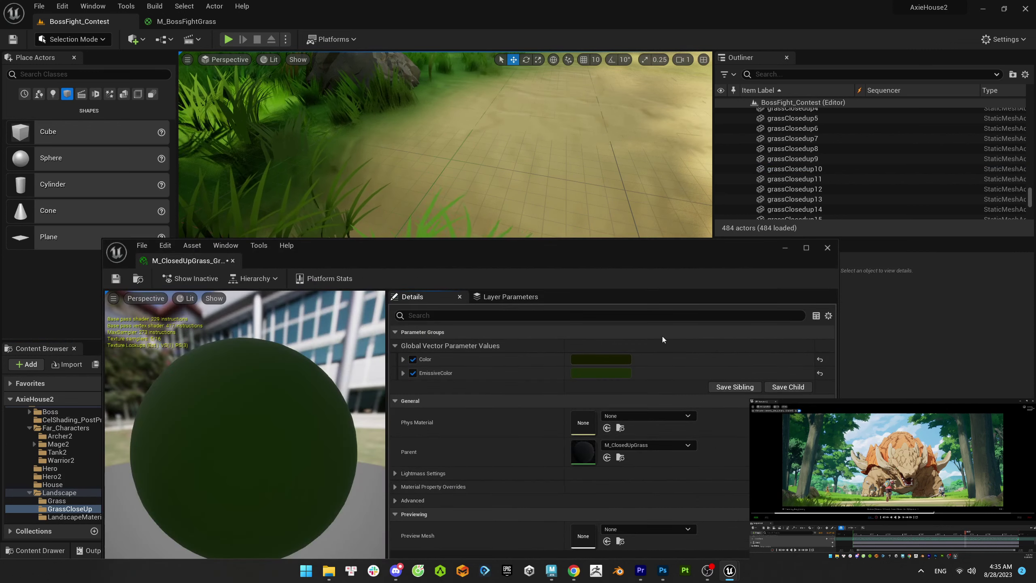
click(601, 359)
click(744, 338)
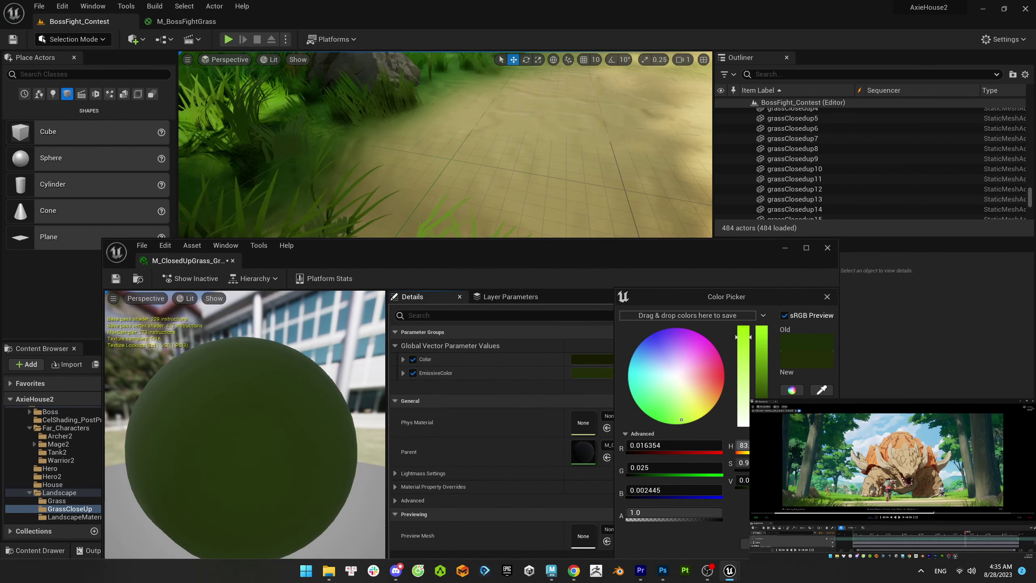
click(733, 429)
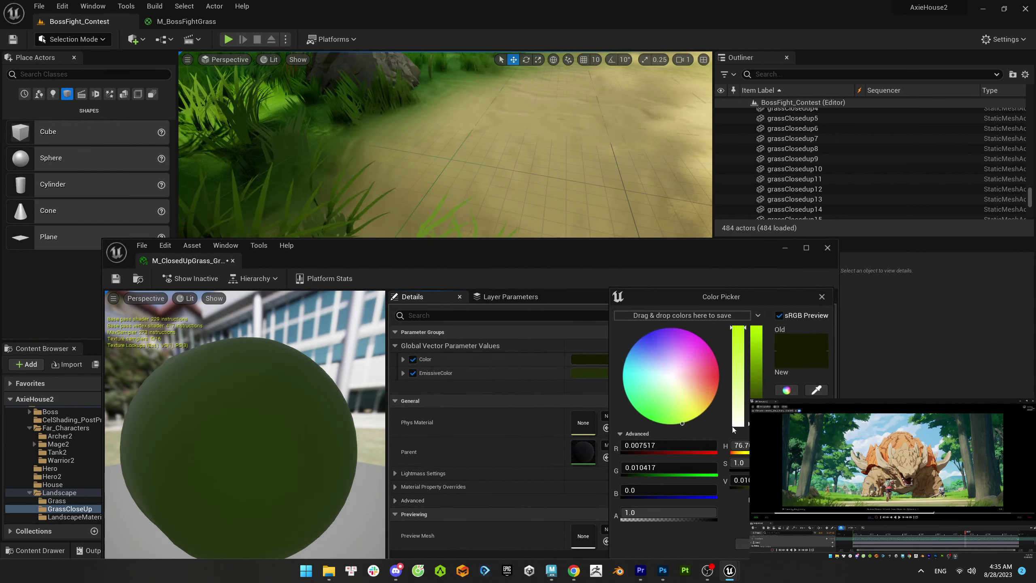
mouse_move(682, 423)
mouse_down()
mouse_move(695, 418)
mouse_move(679, 420)
mouse_up()
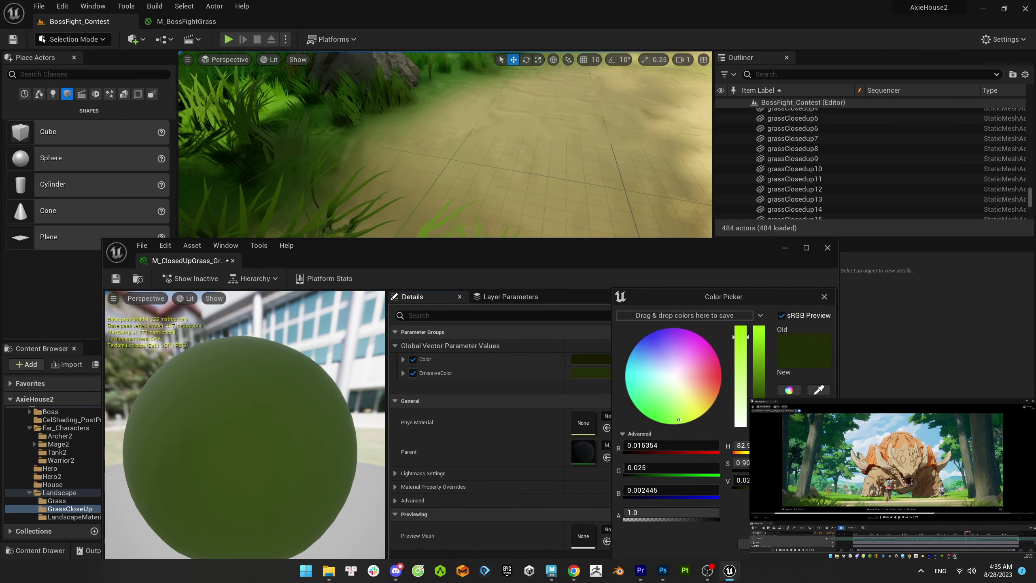
- Set the Color's V value to 0.025, then close the picker and material editor
click(741, 480)
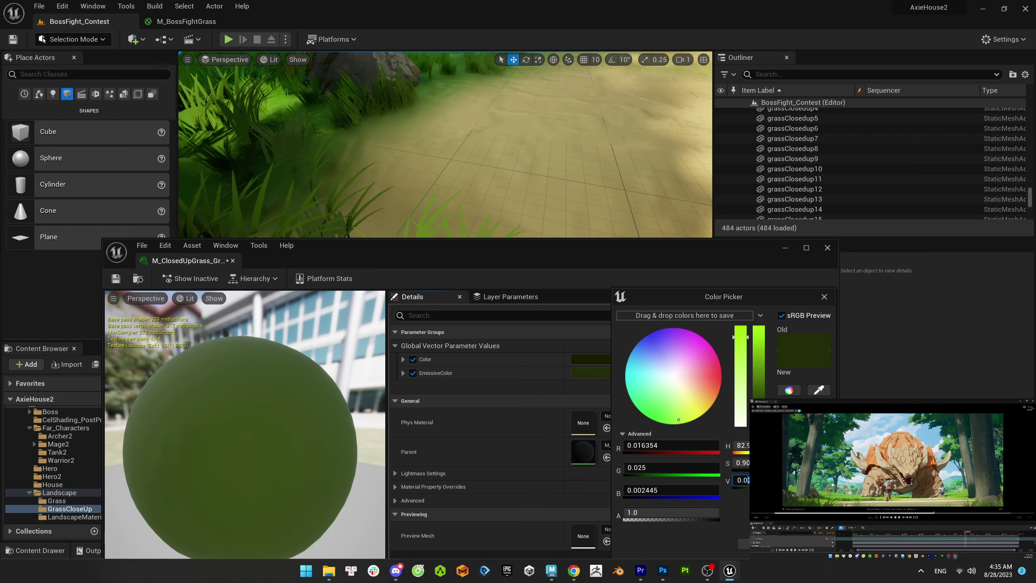
text(0.03)
key(Return)
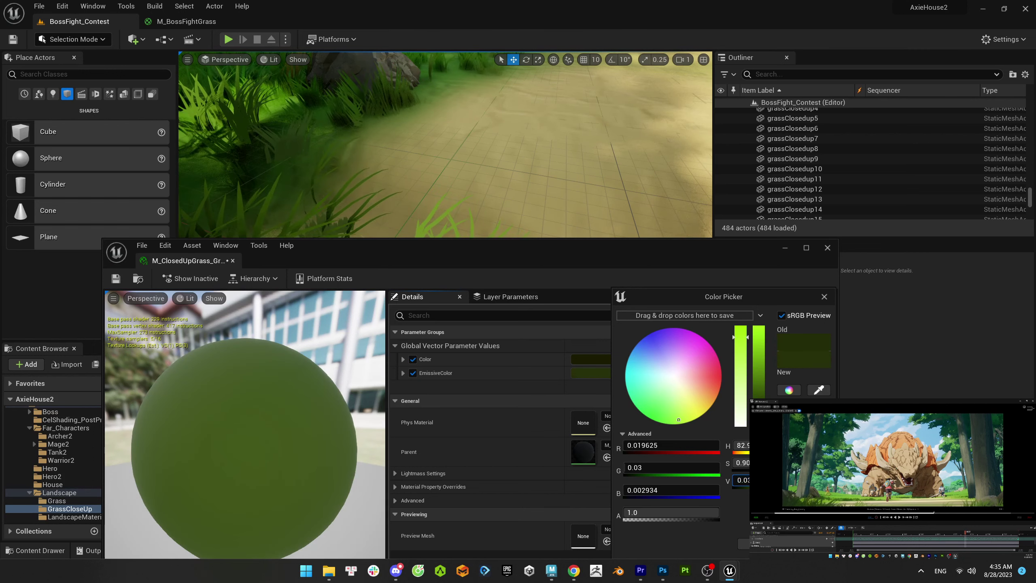
text(0.025)
key(Return)
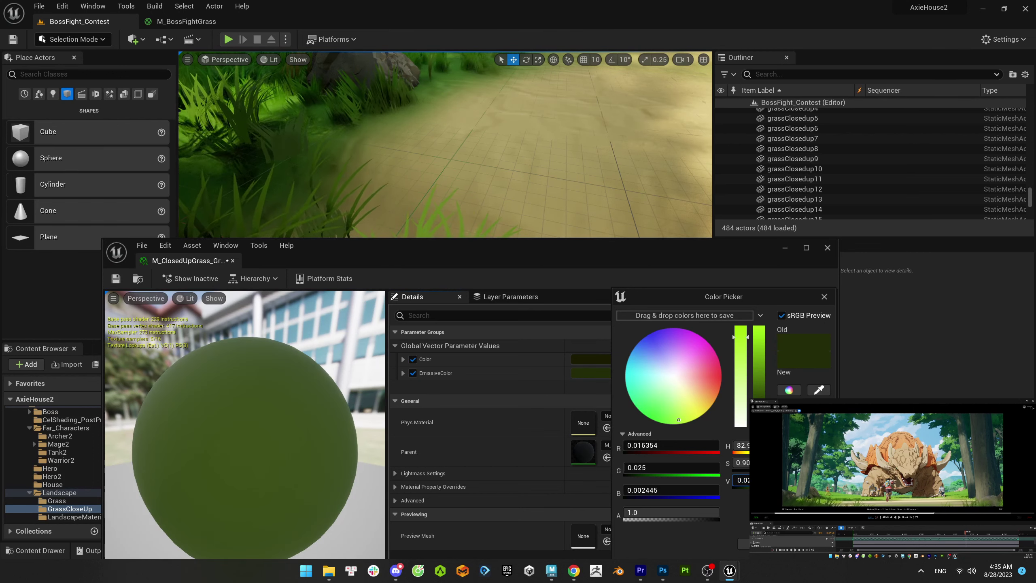
click(217, 265)
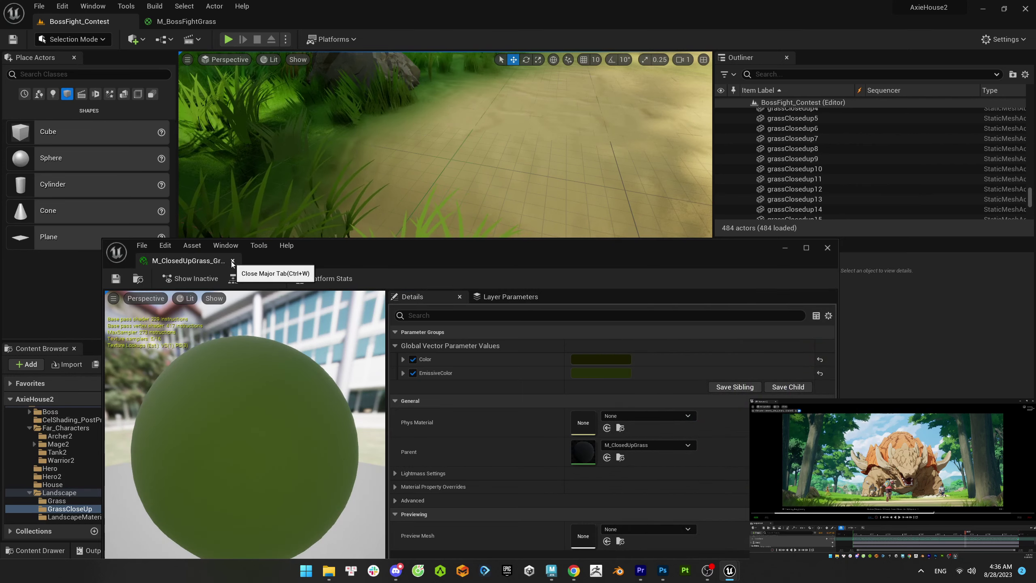
click(233, 261)
- Reopen the grass material instance to check its Color, then return to the level
click(388, 284)
click(392, 294)
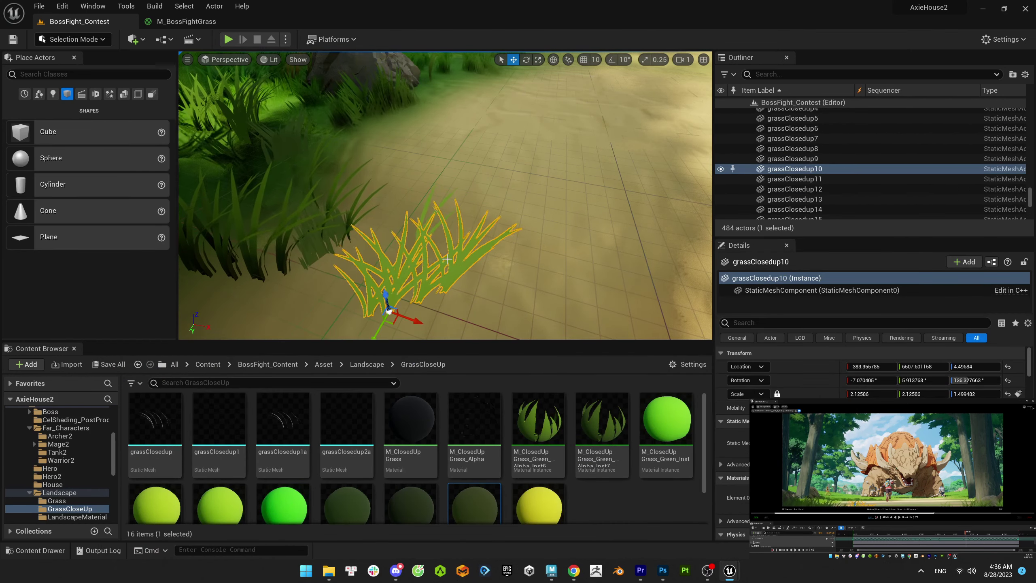
key(Escape)
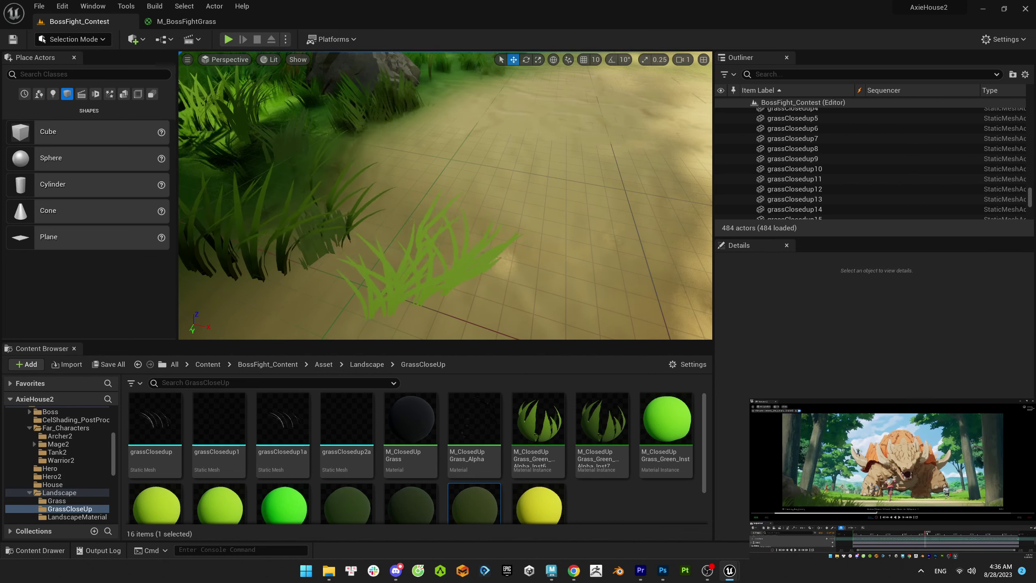
double_click(474, 504)
click(590, 360)
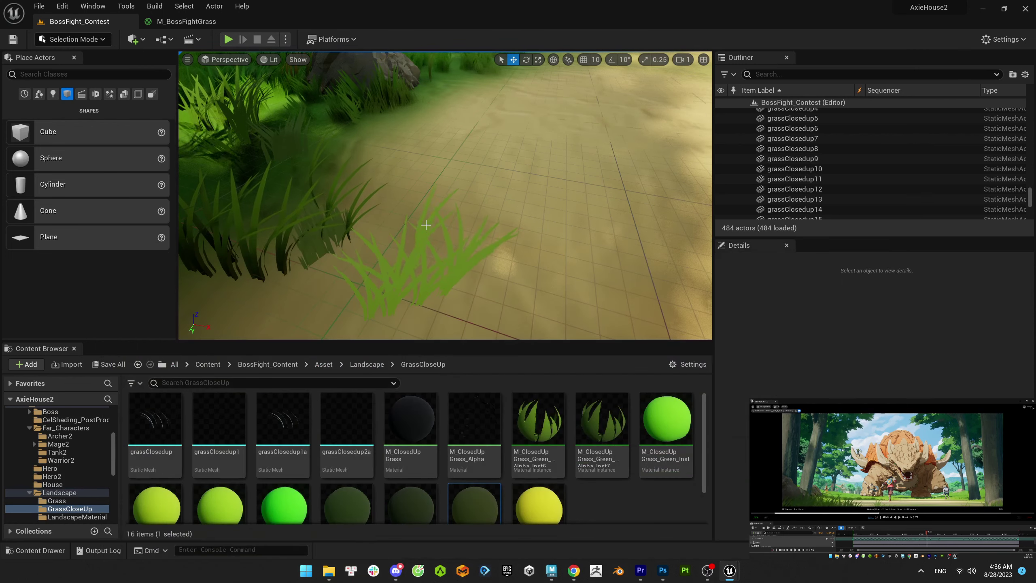
click(365, 281)
- Delete and restore grassClosedup2a4, then save the level and modified assets
key(Delete)
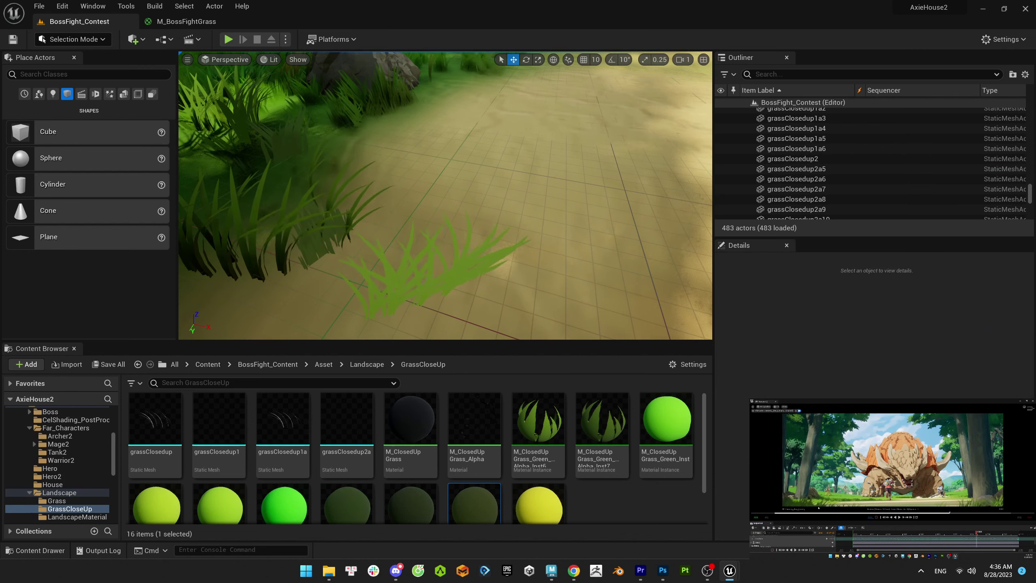
key(ctrl+z)
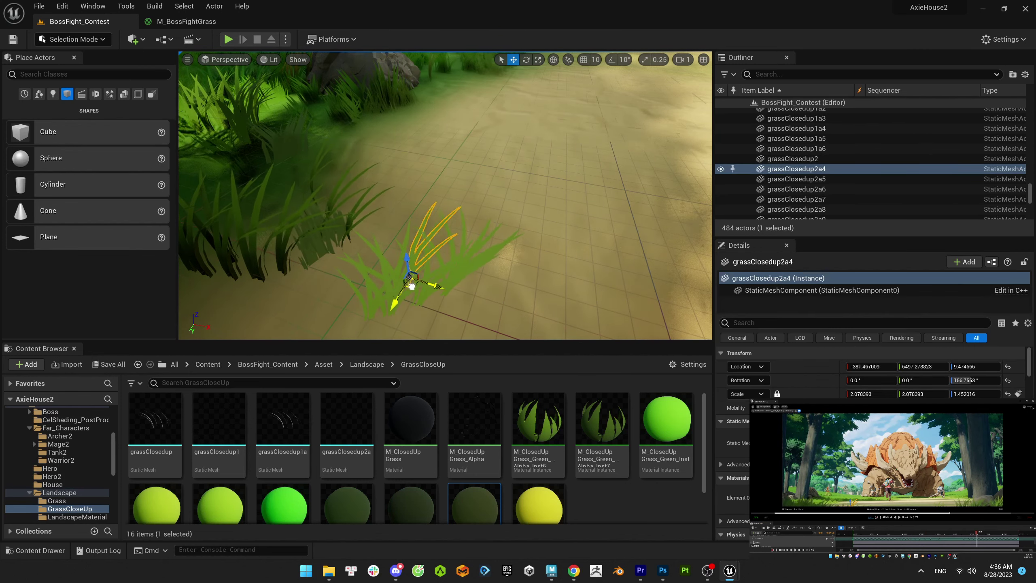
key(Escape)
click(422, 274)
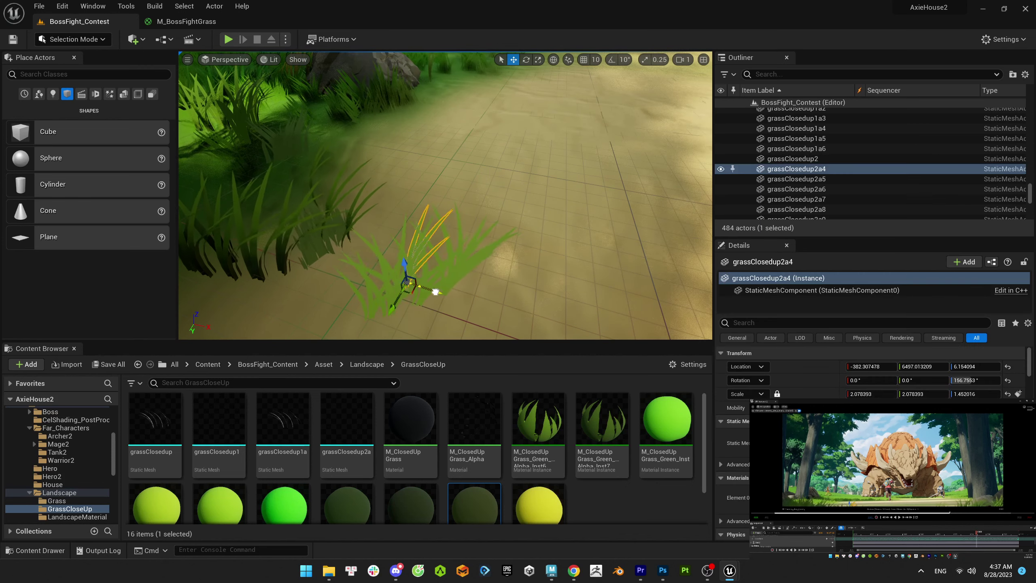
key(Escape)
key(ctrl+s)
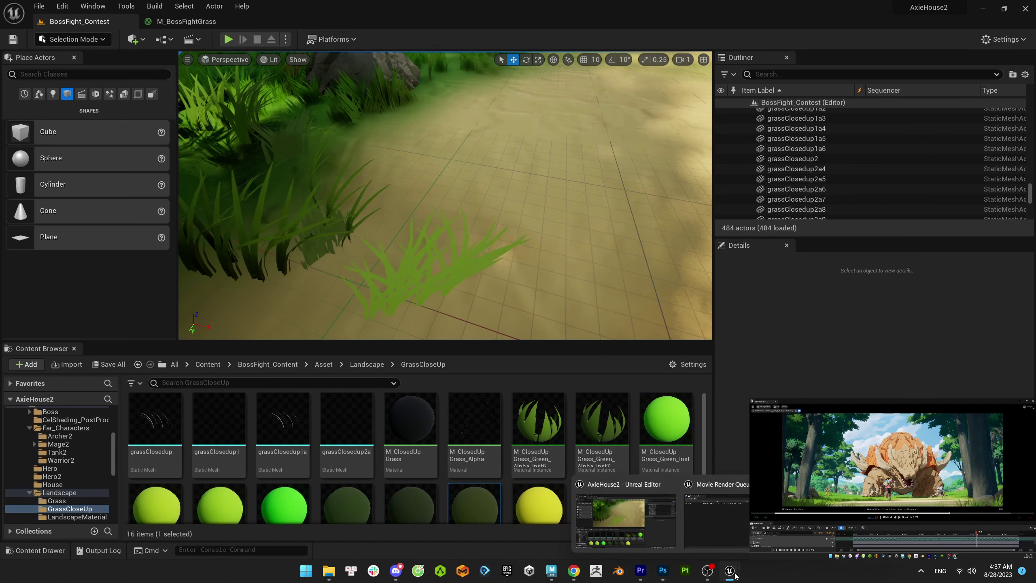
- Render all 120 BF frames locally, then play the result from the start in Premiere Pro
click(588, 399)
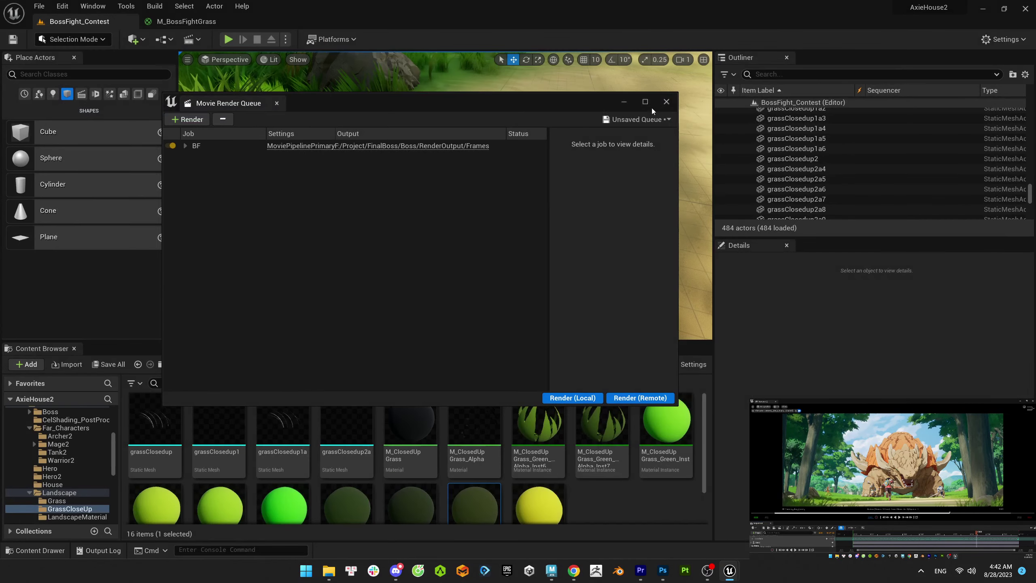
key(alt+Tab)
key(Home)
click(703, 364)
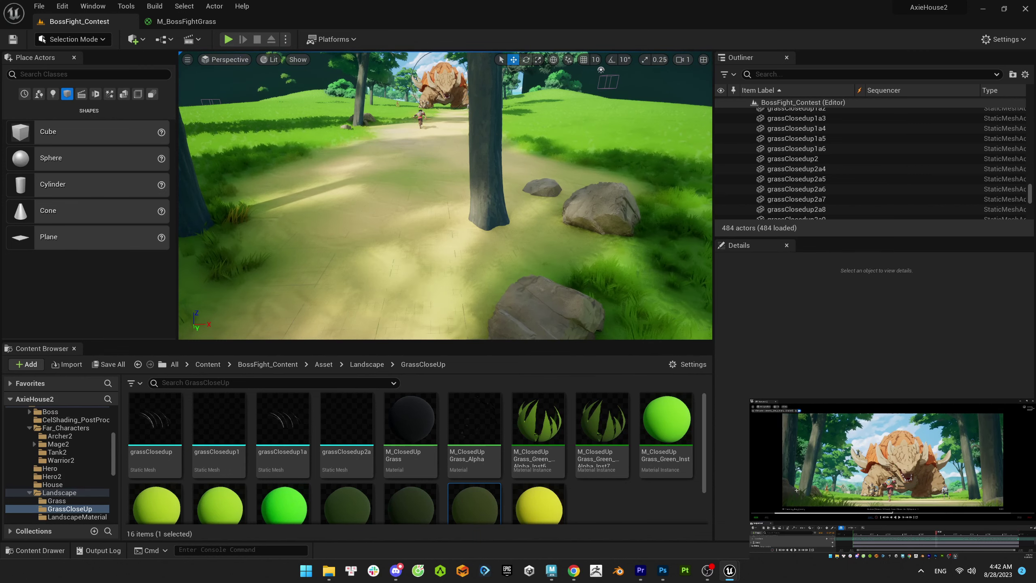
click(492, 134)
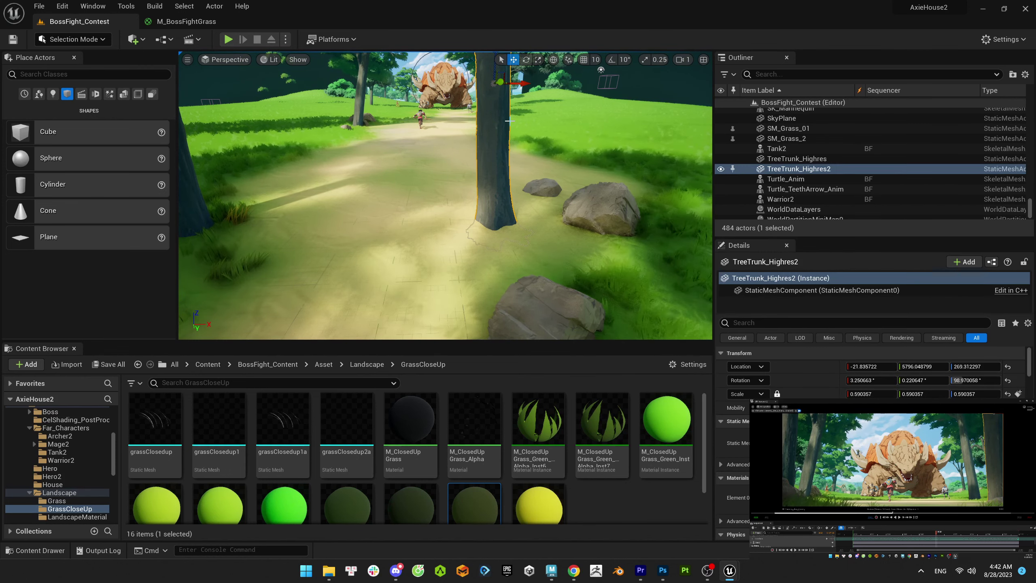
key(Escape)
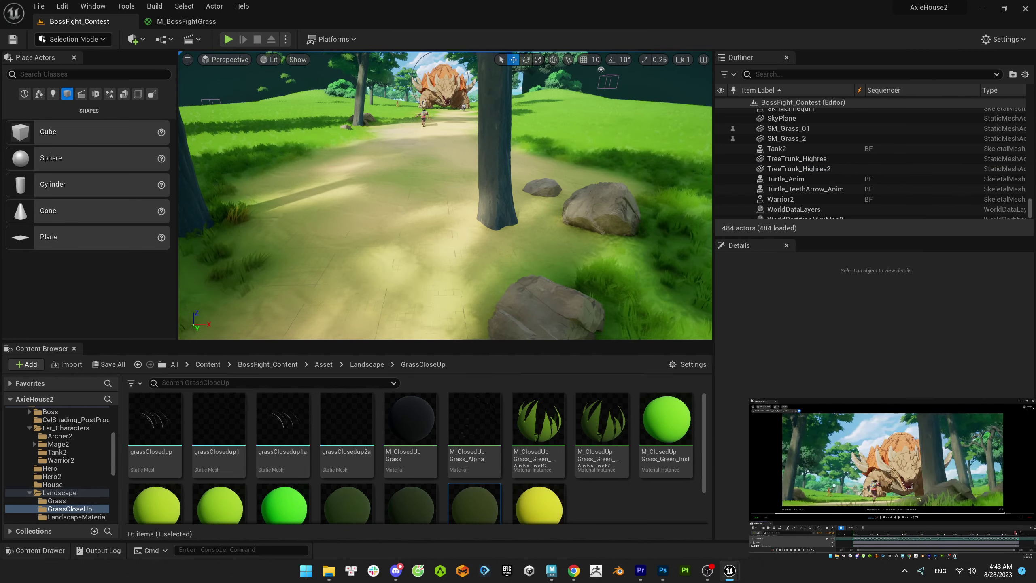
click(795, 159)
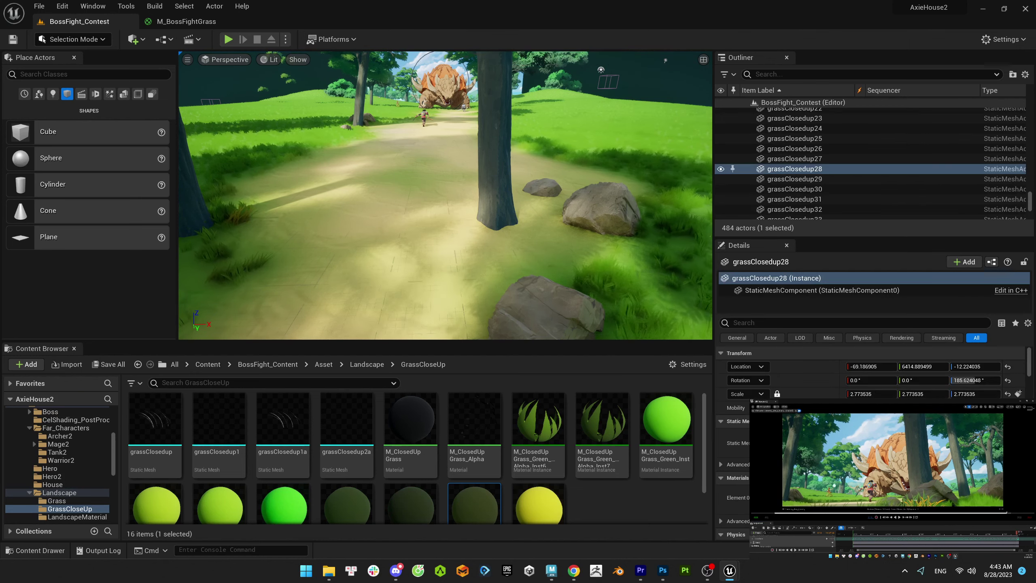
key(f)
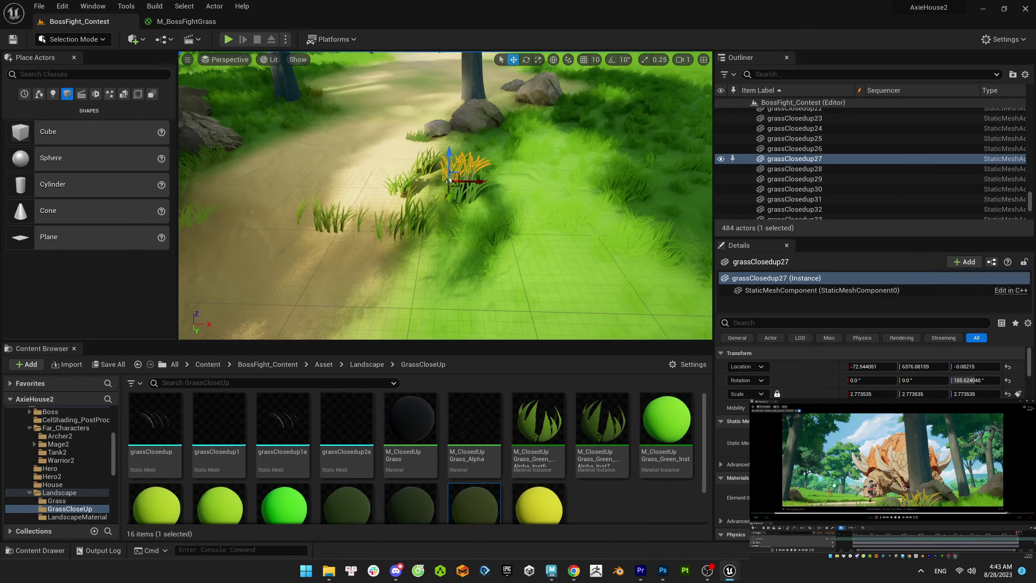
alt+drag(473, 172, 515, 188)
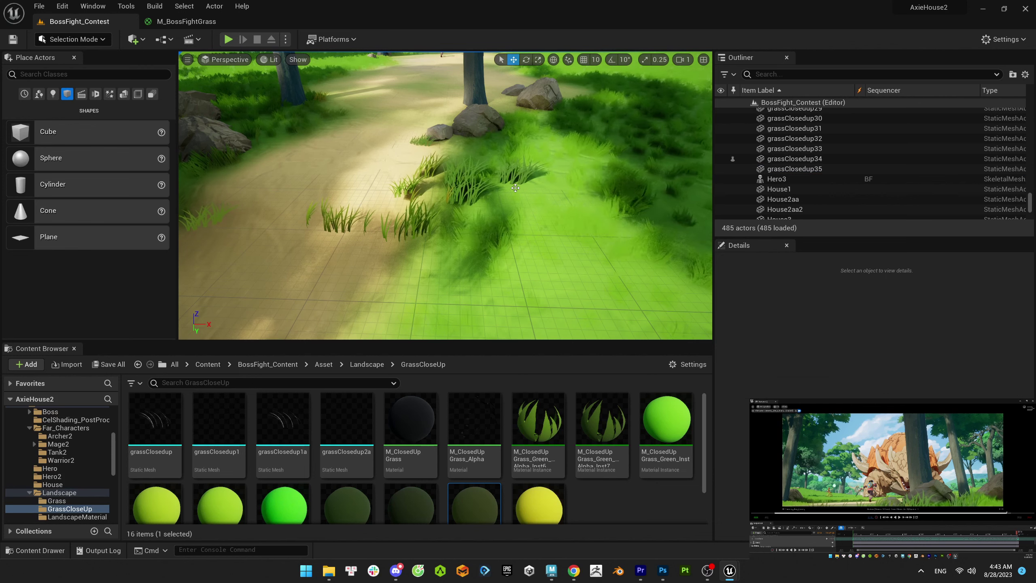
click(653, 445)
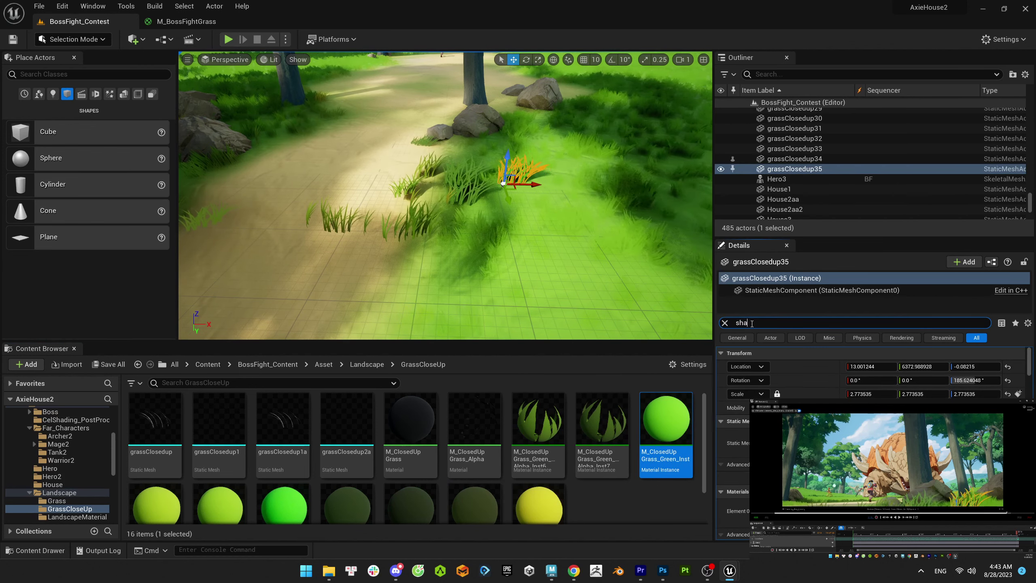
click(466, 232)
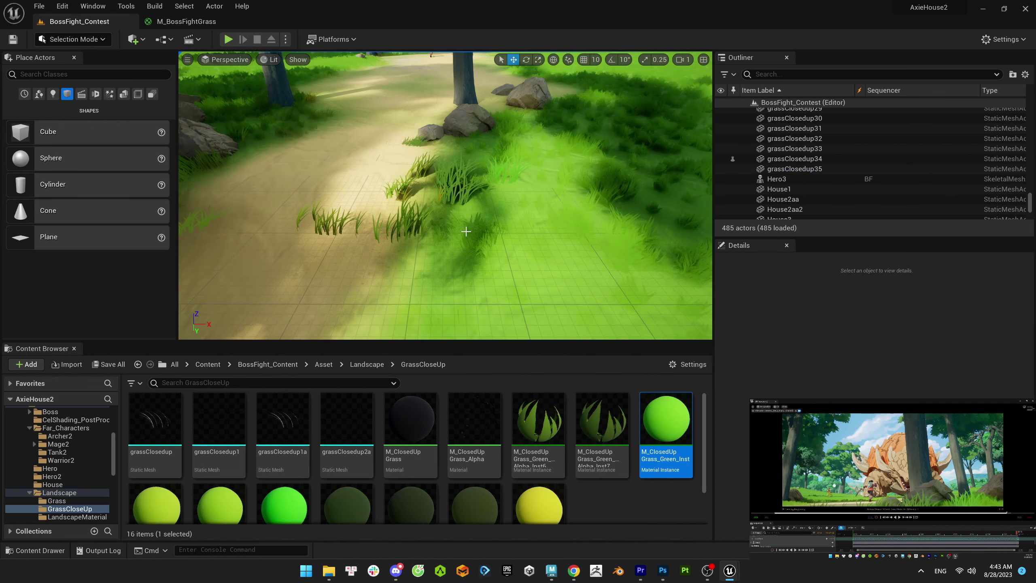
click(515, 172)
drag(219, 504, 646, 514)
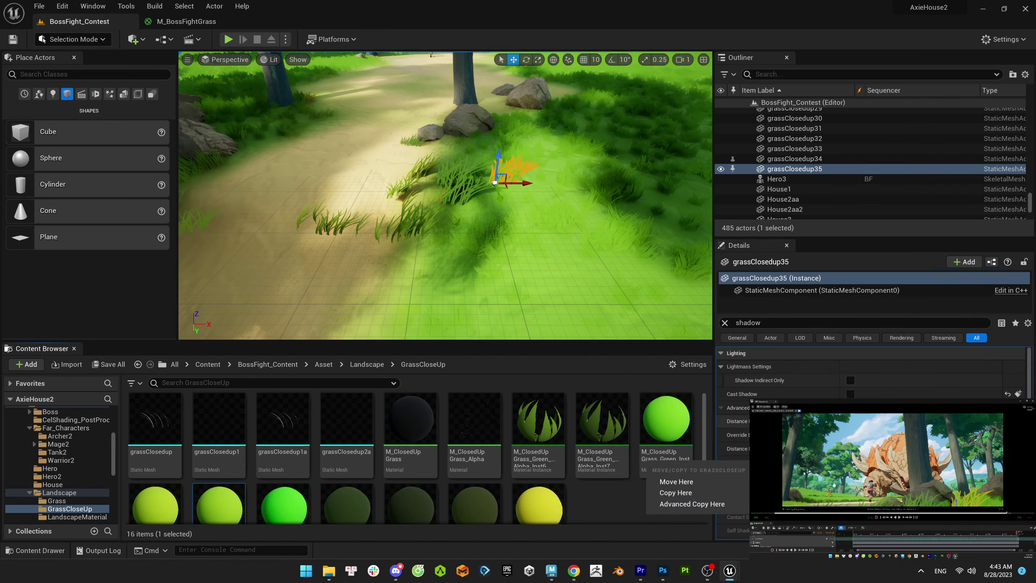
key(Escape)
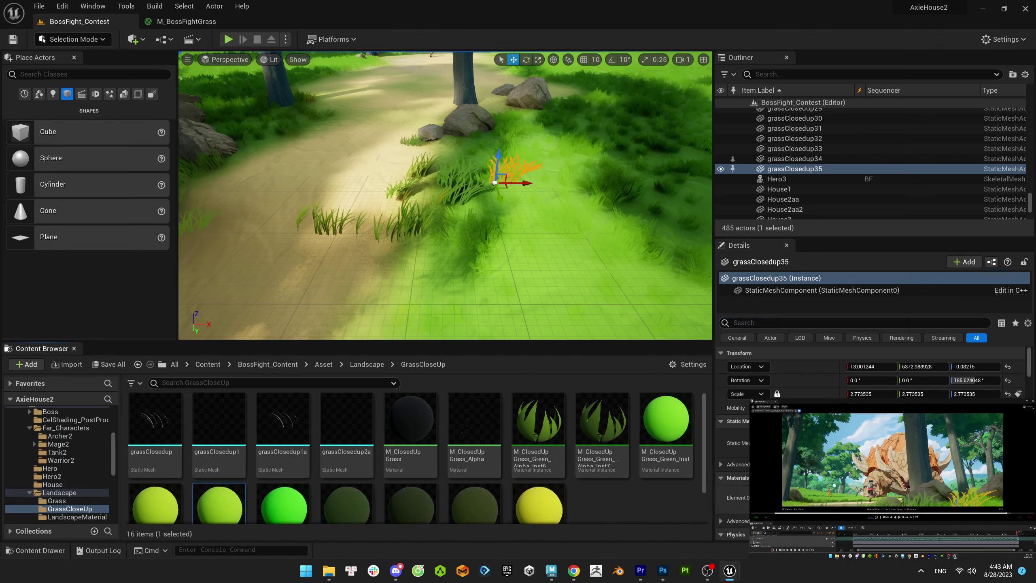
key(Escape)
click(515, 172)
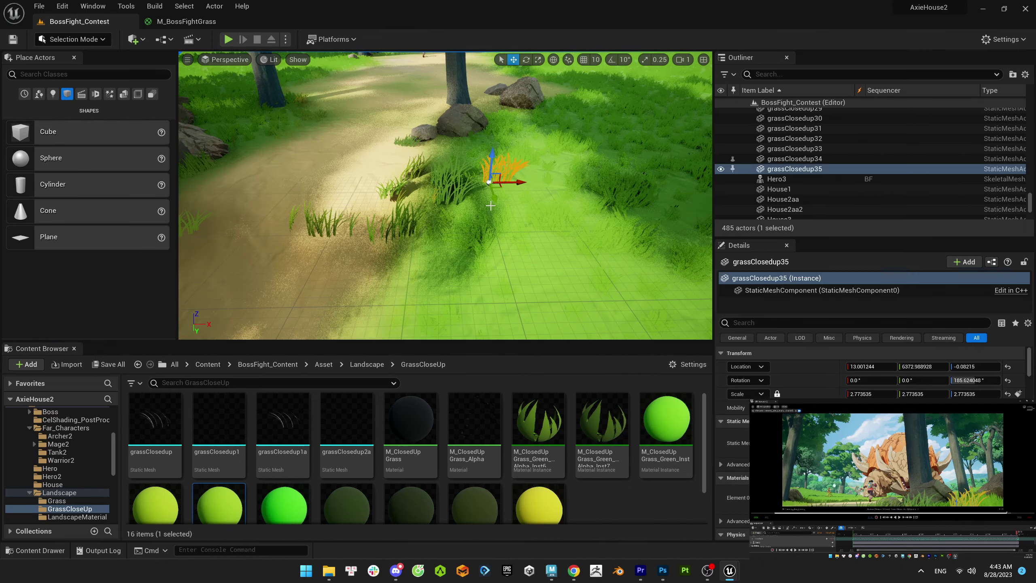
key(Delete)
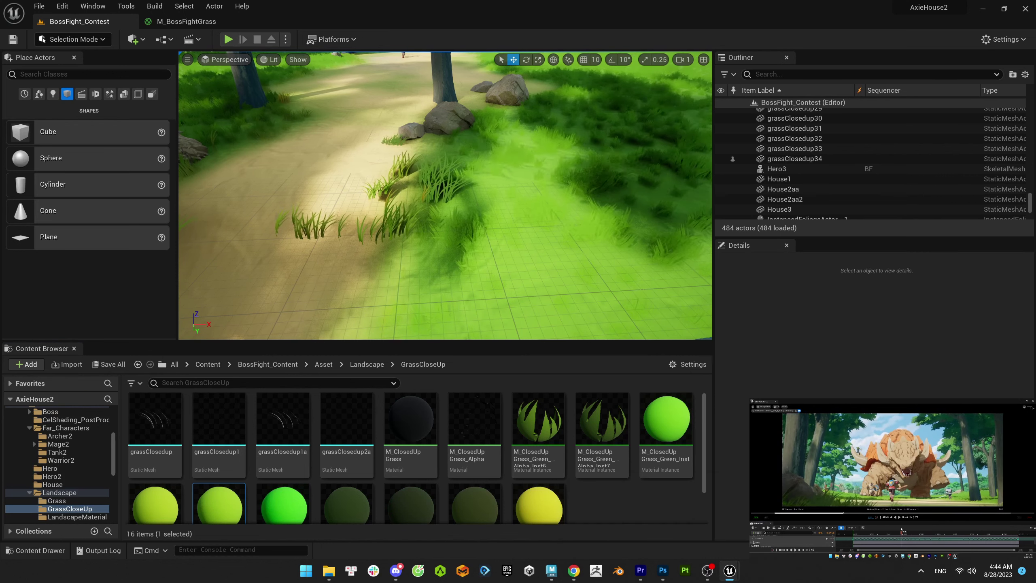
- Render the BF sequence locally into RenderOutput/Frames and close the Message Log
click(595, 398)
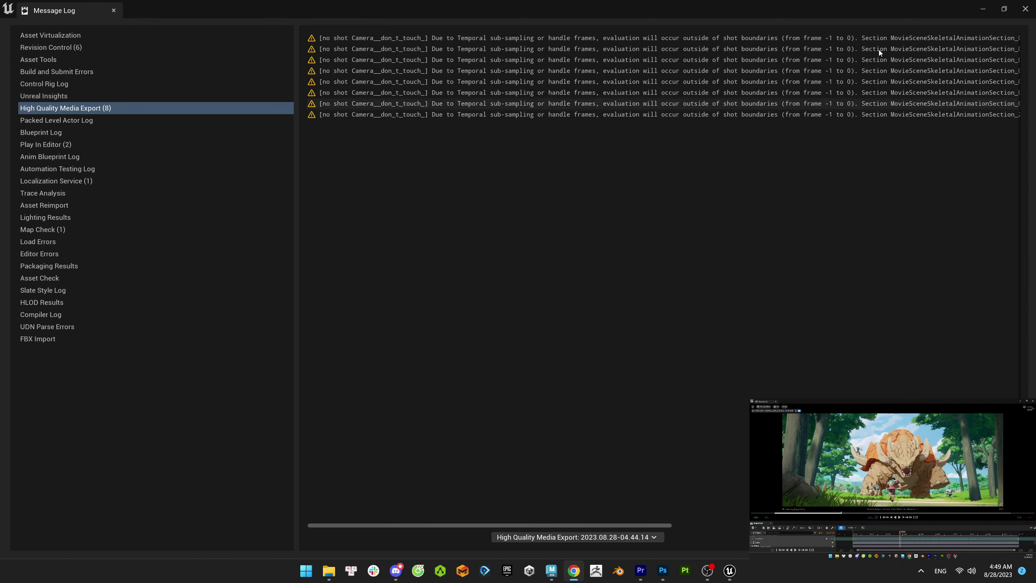
click(1027, 9)
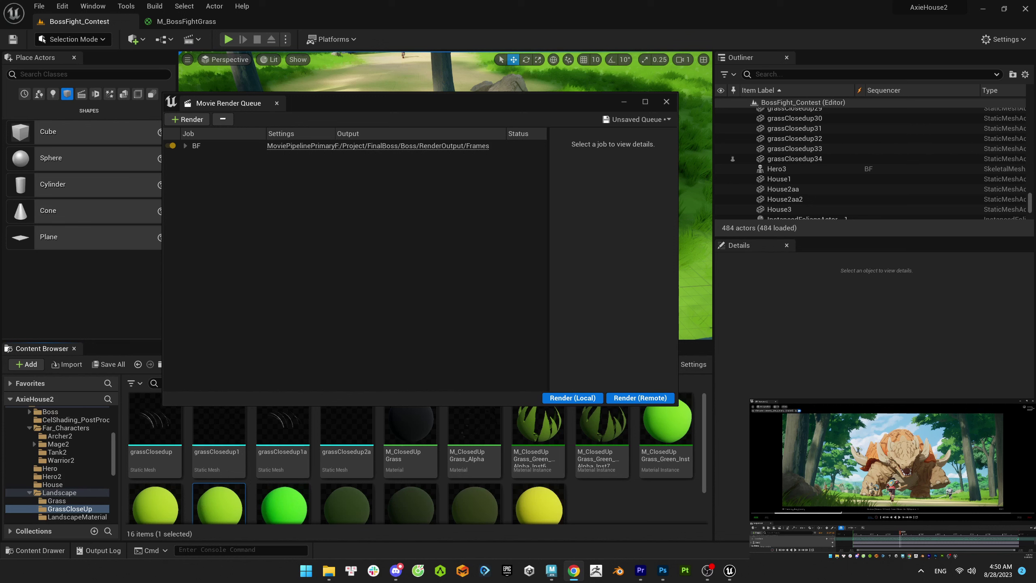
- Scrub the rendered BF clip to its last frame at 00:00:04:23 and select BF.0000
click(641, 570)
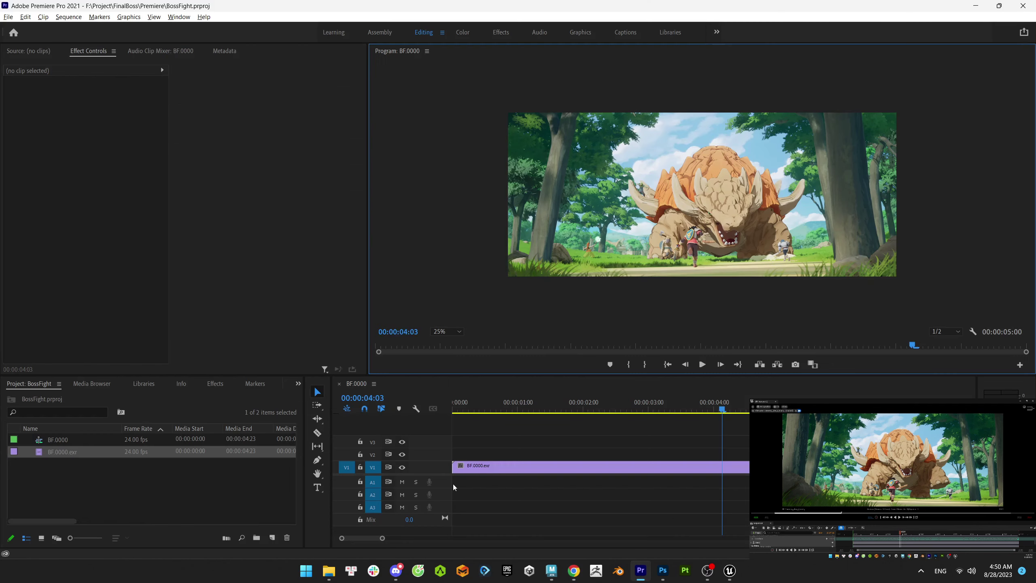
drag(449, 409, 780, 421)
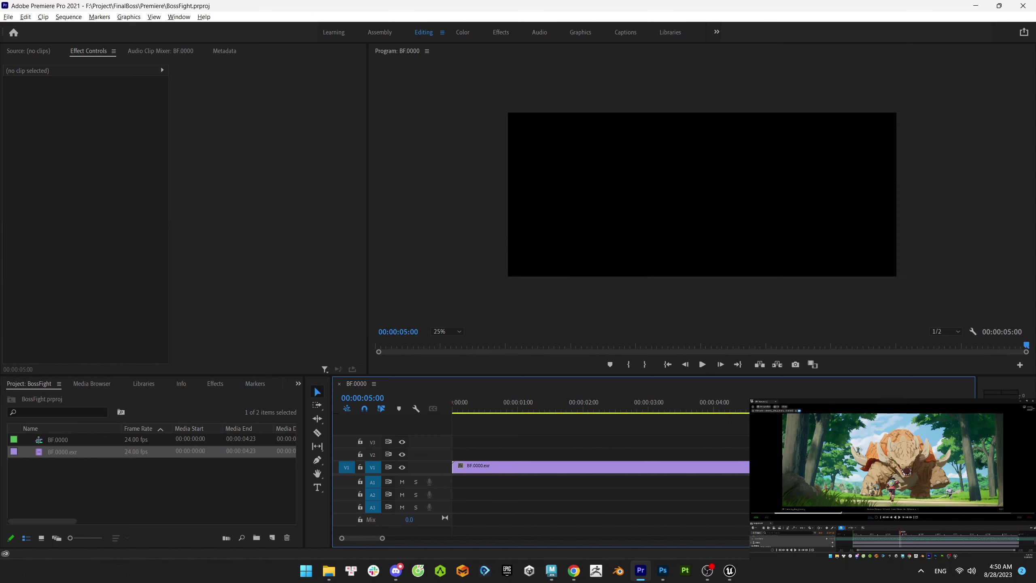
key(Left)
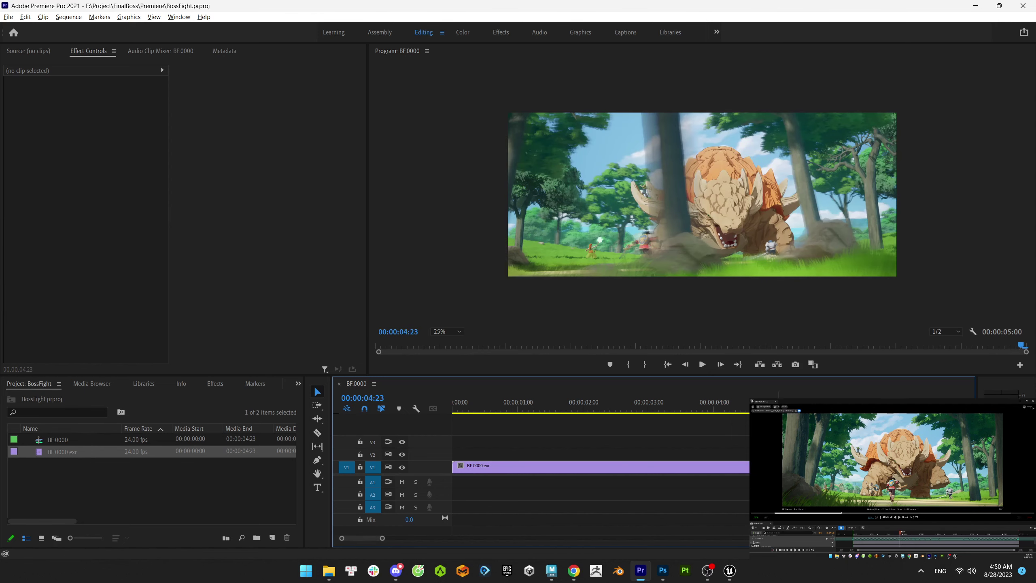
drag(61, 521, 140, 524)
click(102, 439)
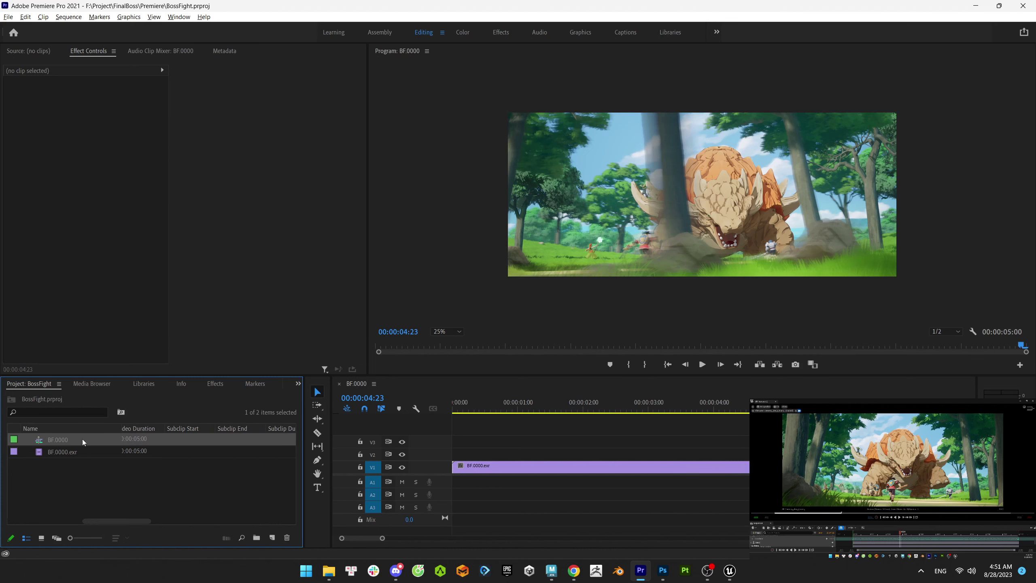
- Add a Video Out Point column to the Project panel through Metadata Display
right_click(96, 428)
click(139, 435)
text(out)
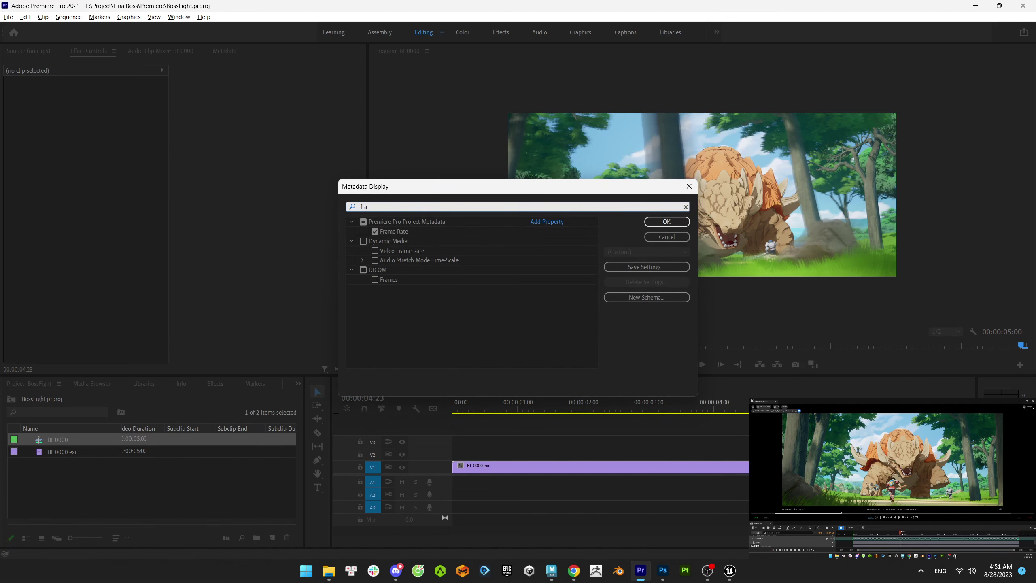
click(375, 282)
key(Return)
drag(108, 523, 36, 505)
- Select the BF.0000.exr clip in the Project panel
key(alt+Tab)
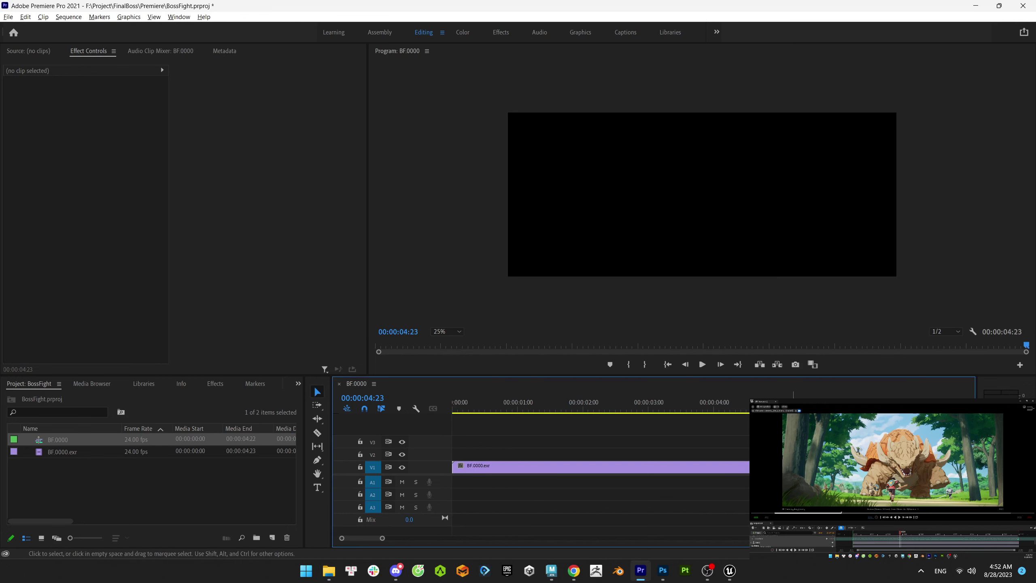
click(64, 453)
click(328, 571)
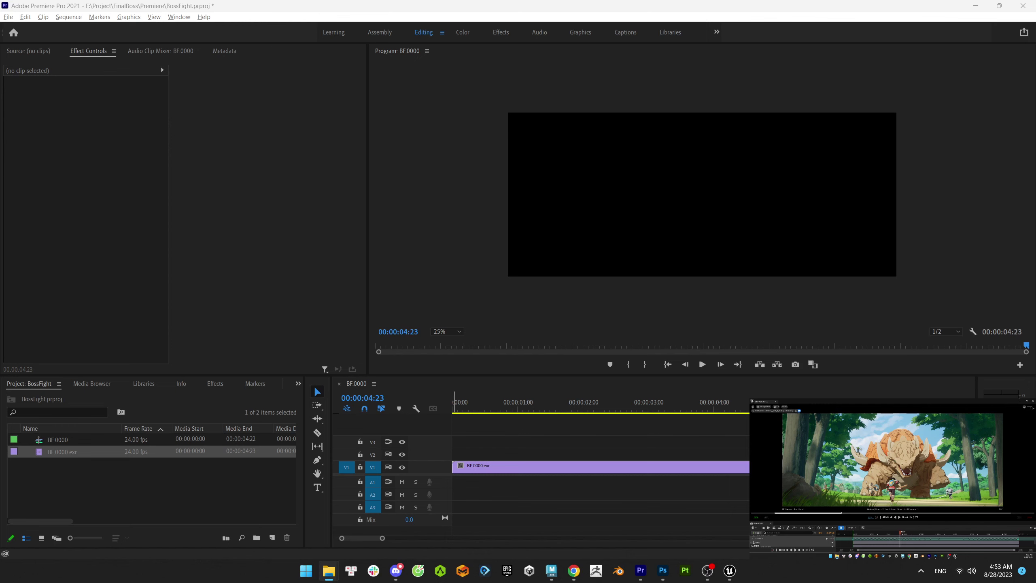
- Back in Unreal, launch a local Movie Render Queue render of the BF sequence's 120 frames
click(730, 571)
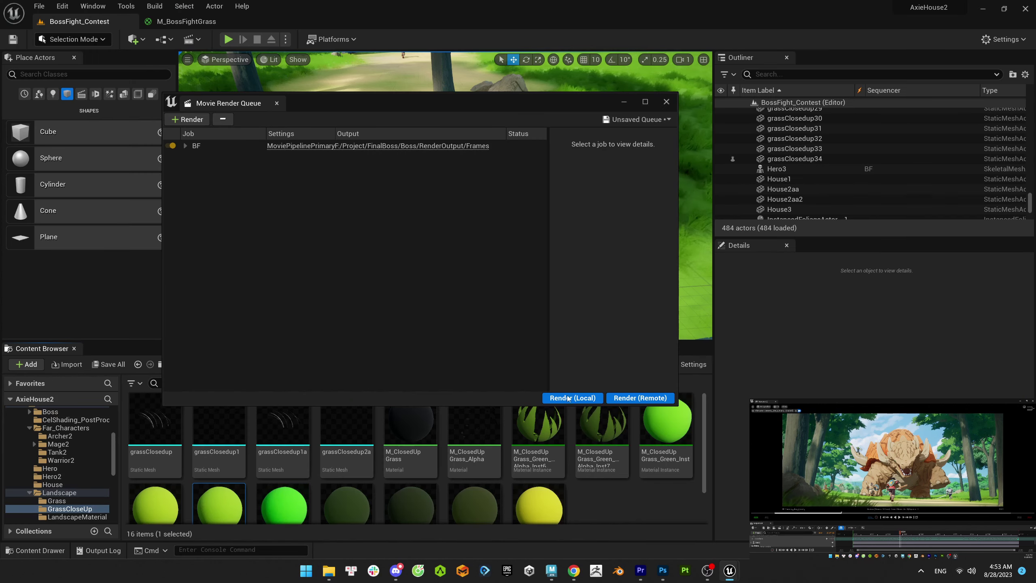
click(576, 397)
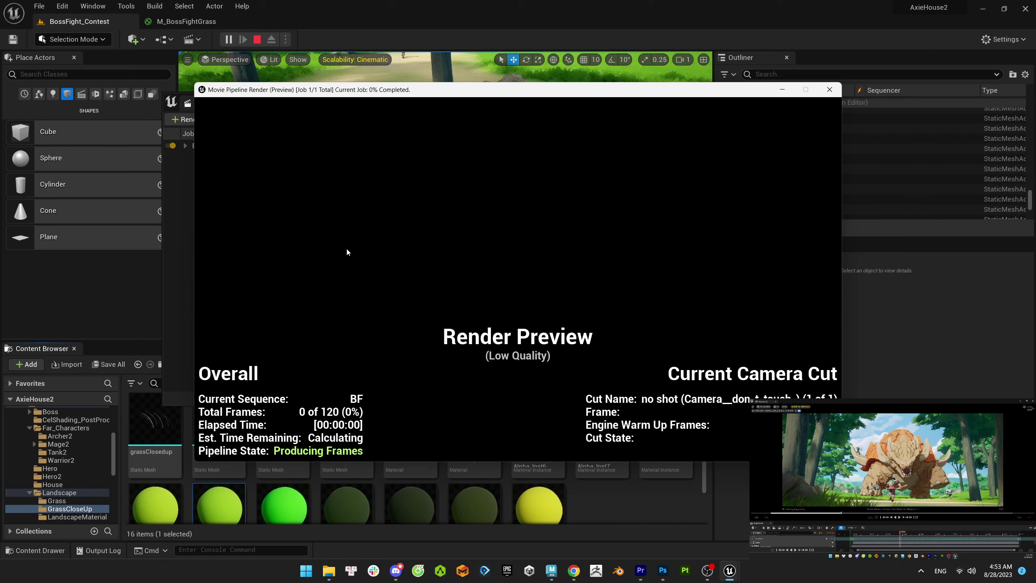
mouse_move(572, 574)
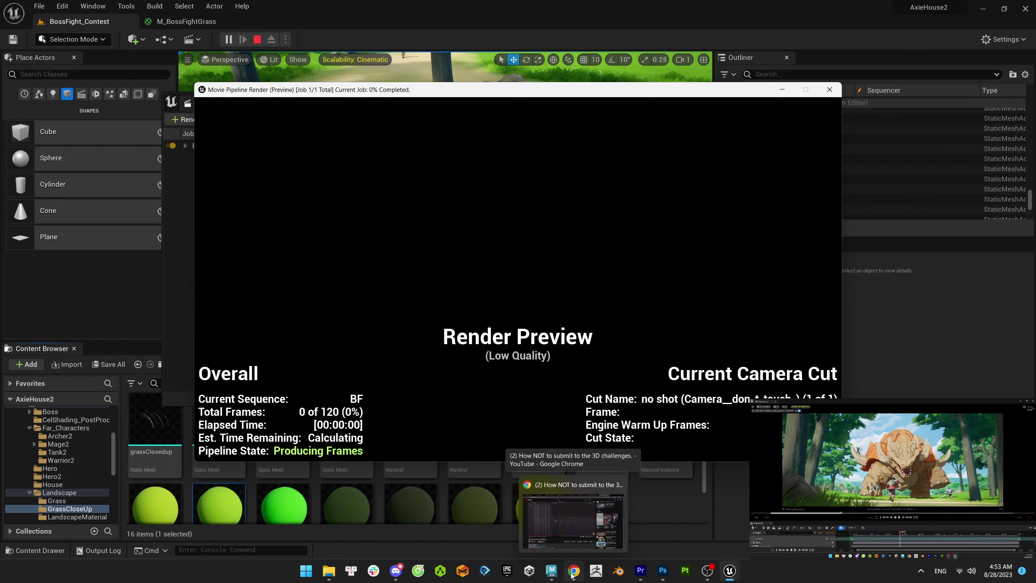
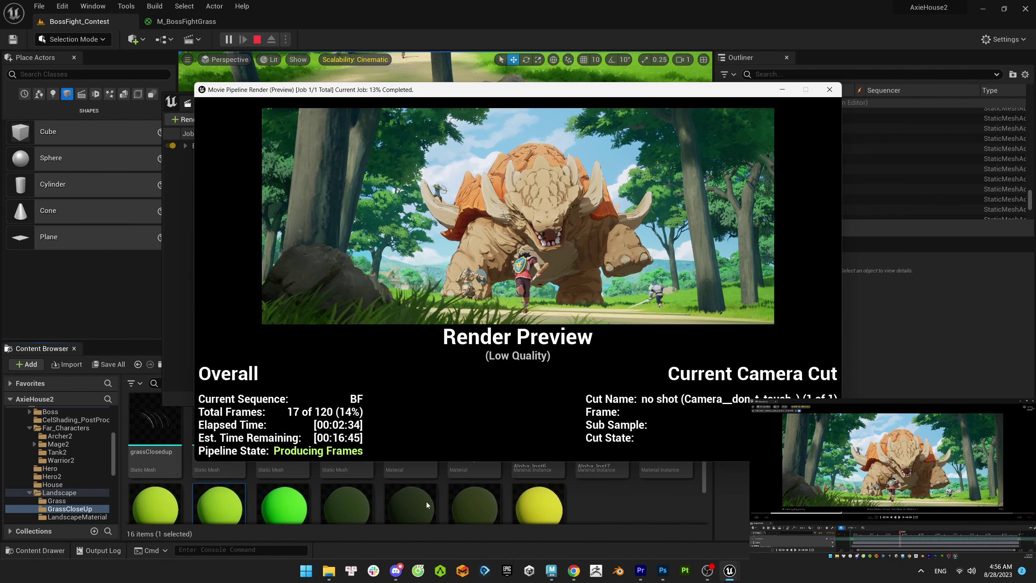
- Let the 120-frame BF render preview finish, glancing at Chrome and Photoshop meanwhile
key(alt+Tab)
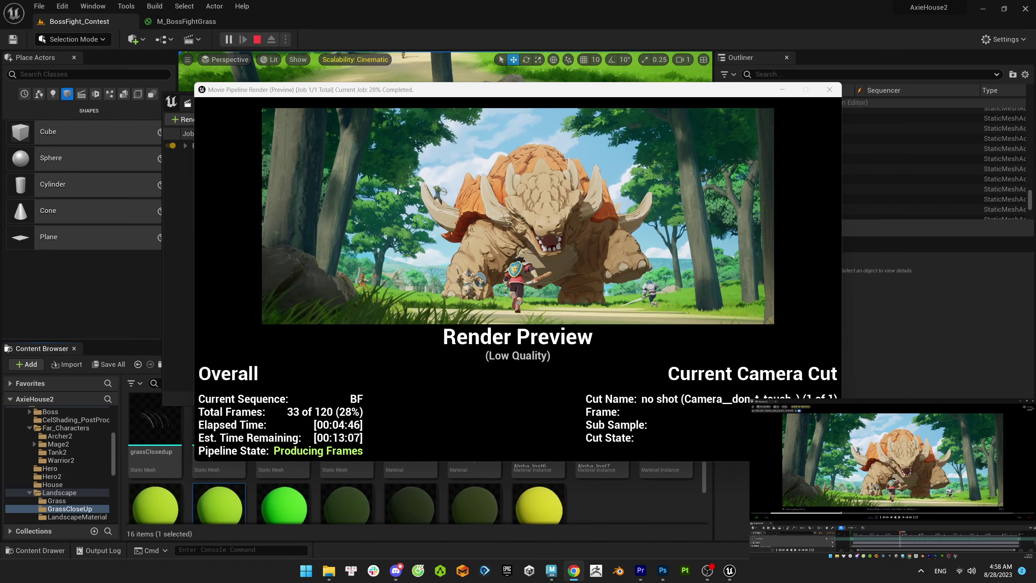
click(413, 356)
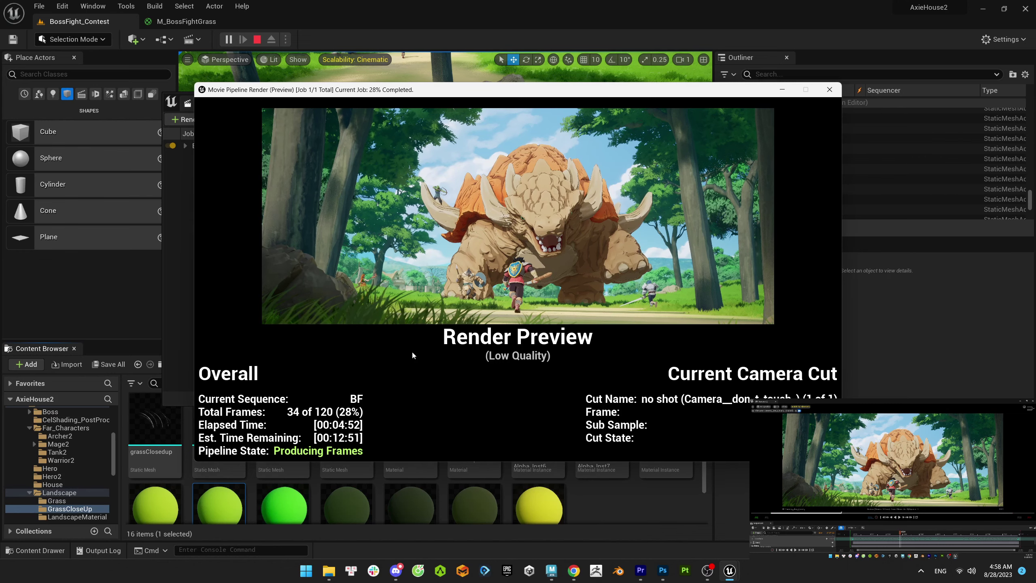
click(663, 571)
click(1027, 4)
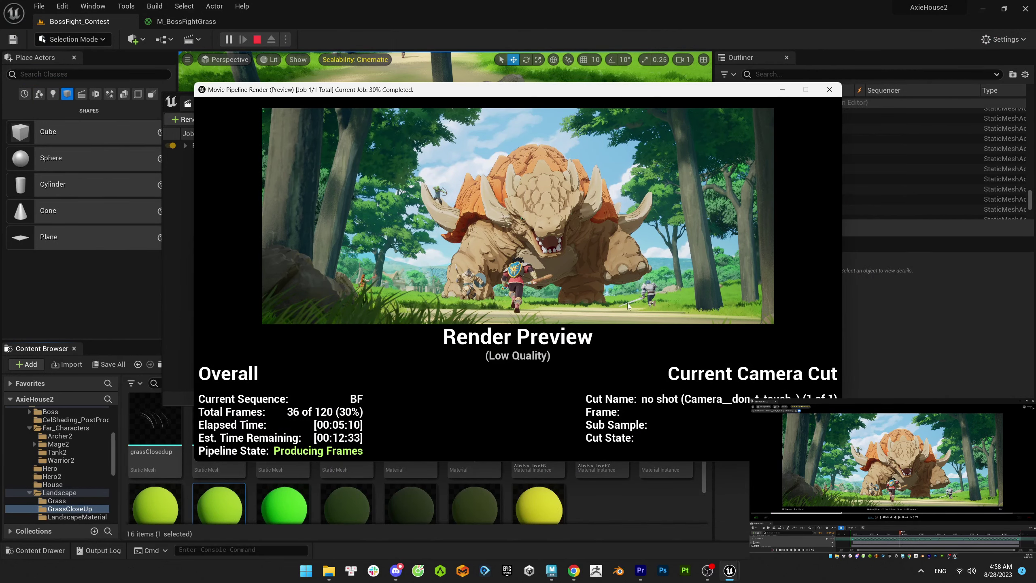
mouse_move(573, 570)
click(570, 529)
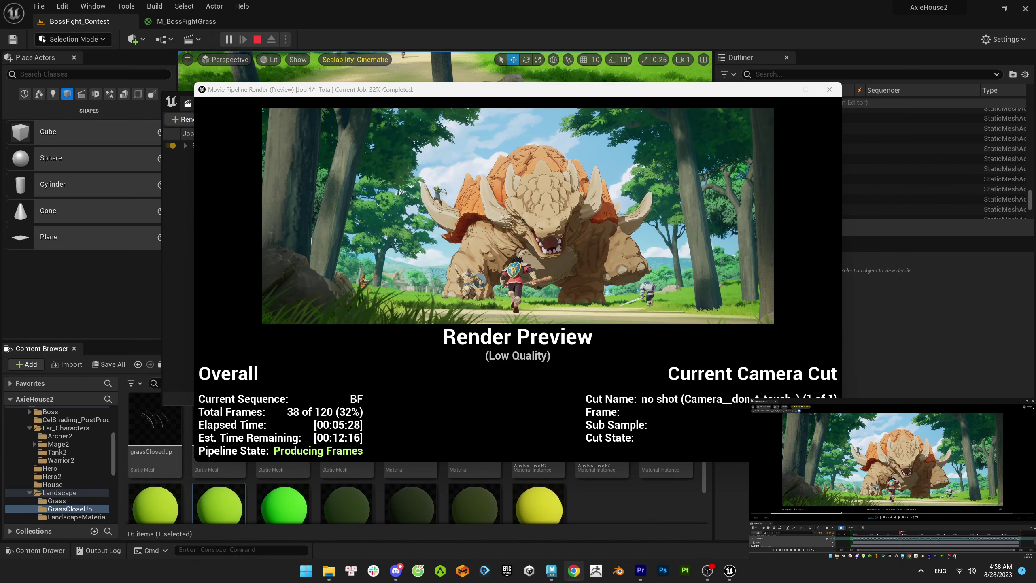
click(514, 88)
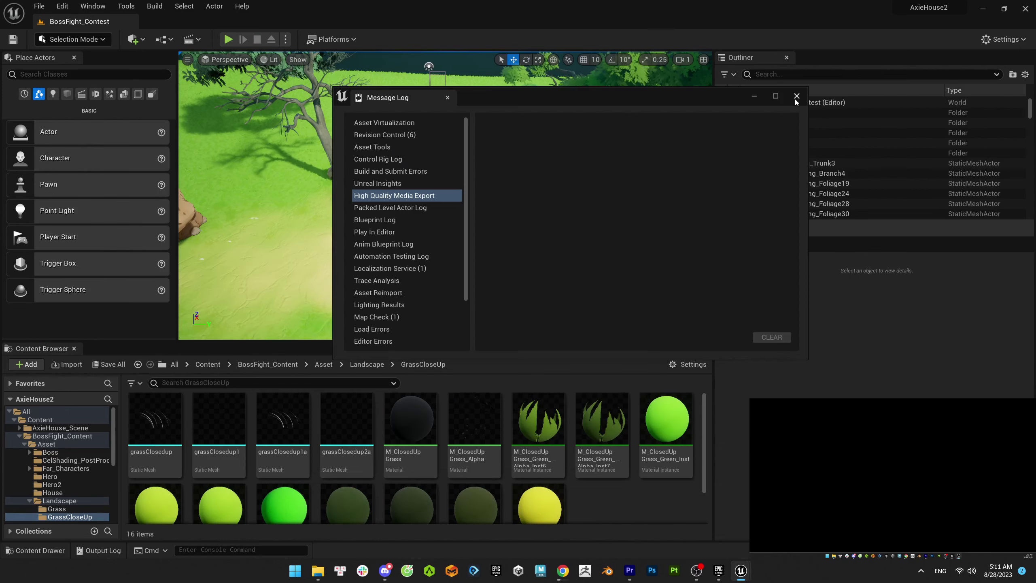
- Open the Movie Render Queue and add the BF sequence as a render job
click(93, 6)
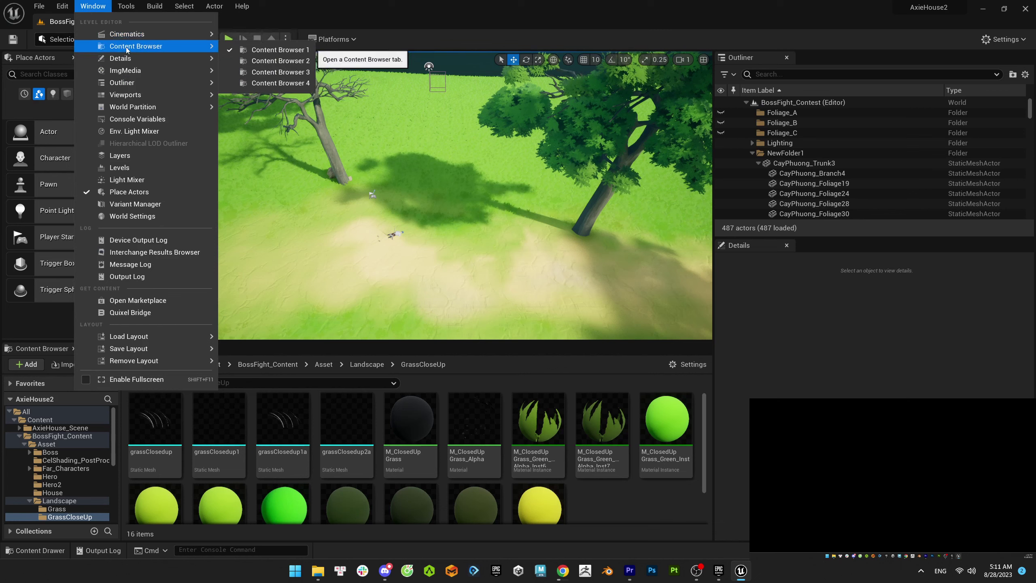
mouse_move(139, 33)
click(359, 52)
click(189, 120)
click(228, 204)
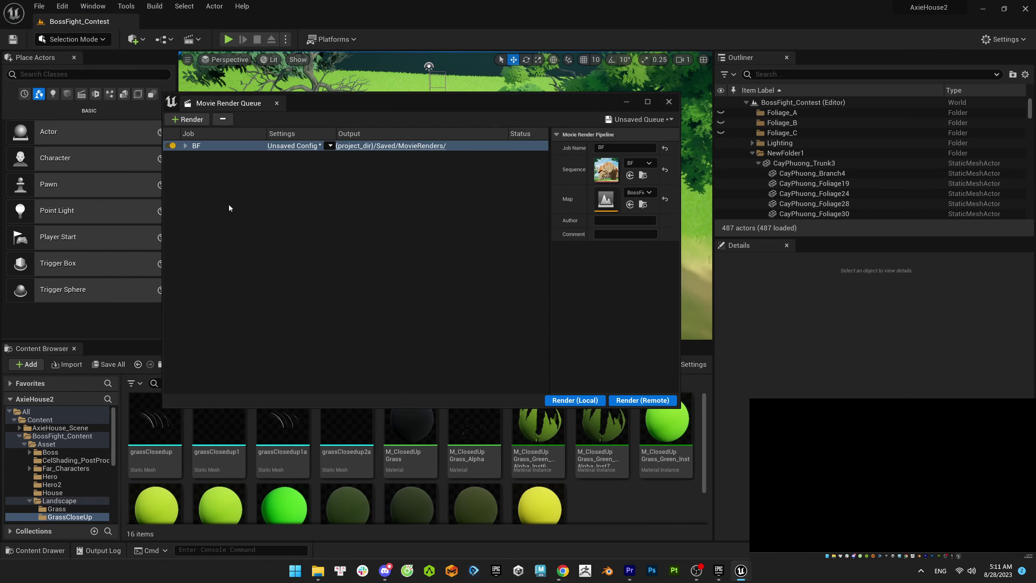
- Load the Bossfight preset, checking output to F:/Project/FinalBoss/Boss/RenderOutput/Frames, and render locally
click(293, 145)
click(653, 144)
click(563, 259)
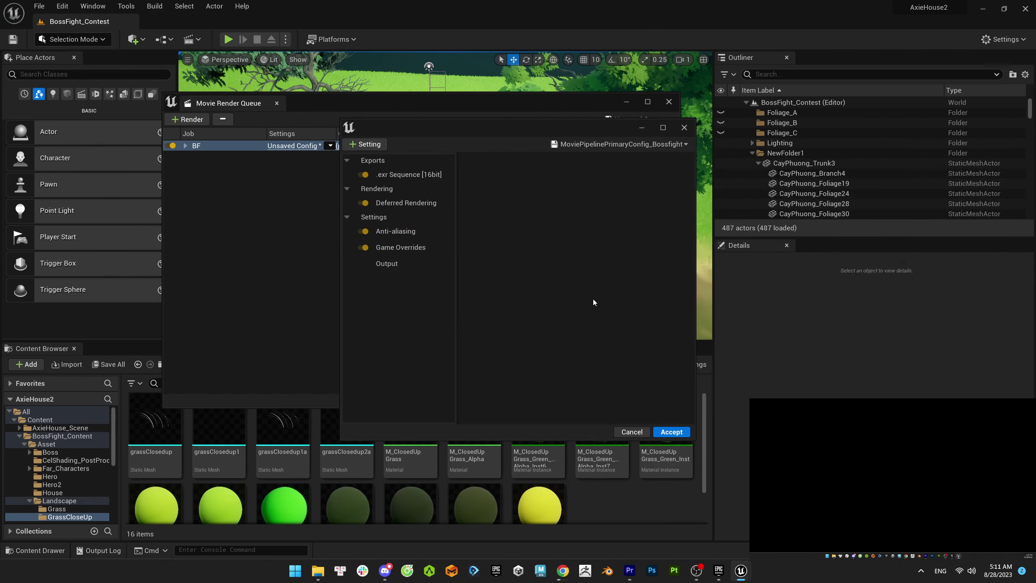
click(402, 264)
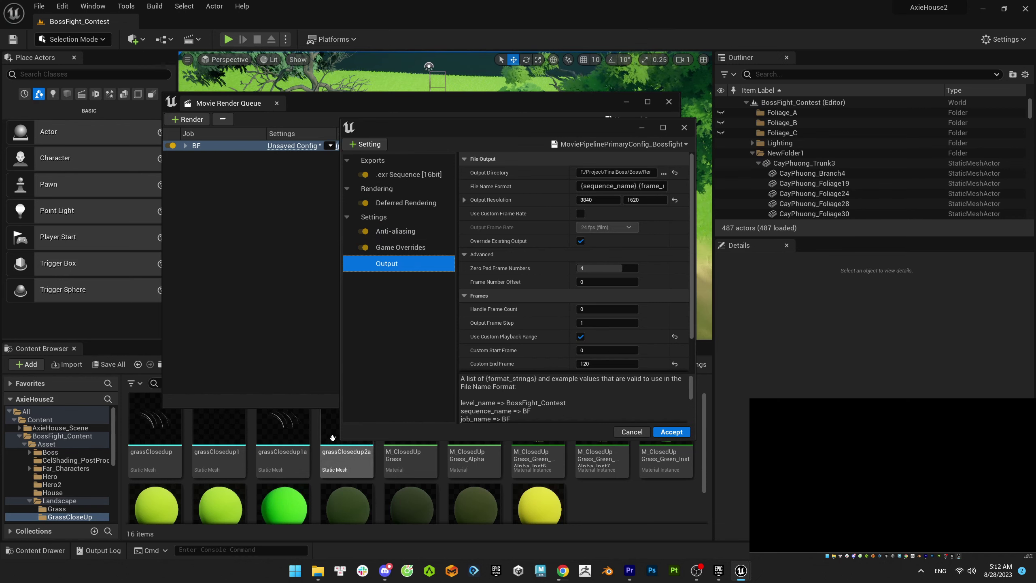
click(671, 432)
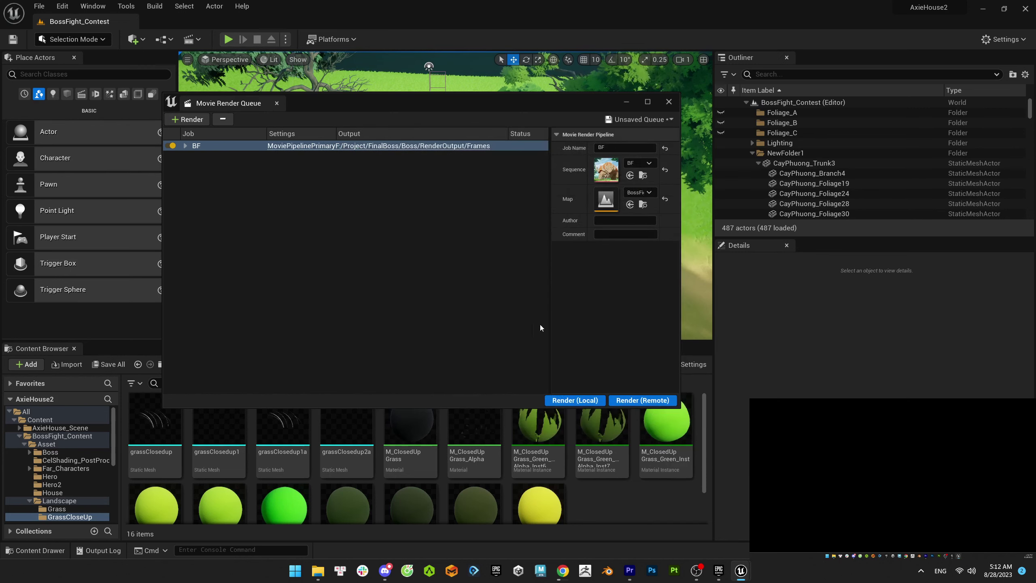
click(571, 396)
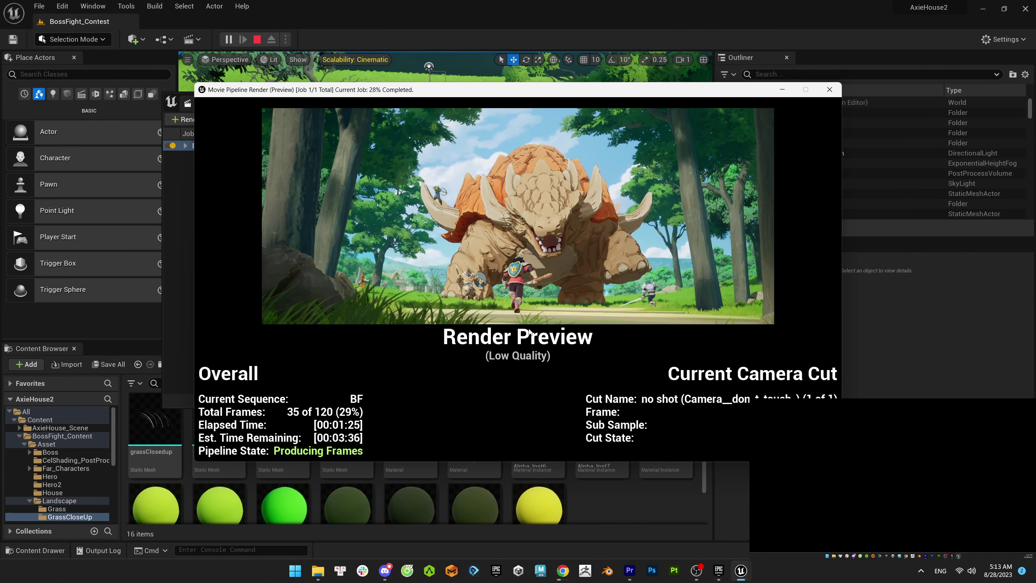
- Abort the running render and close the Movie Render Queue
key(Escape)
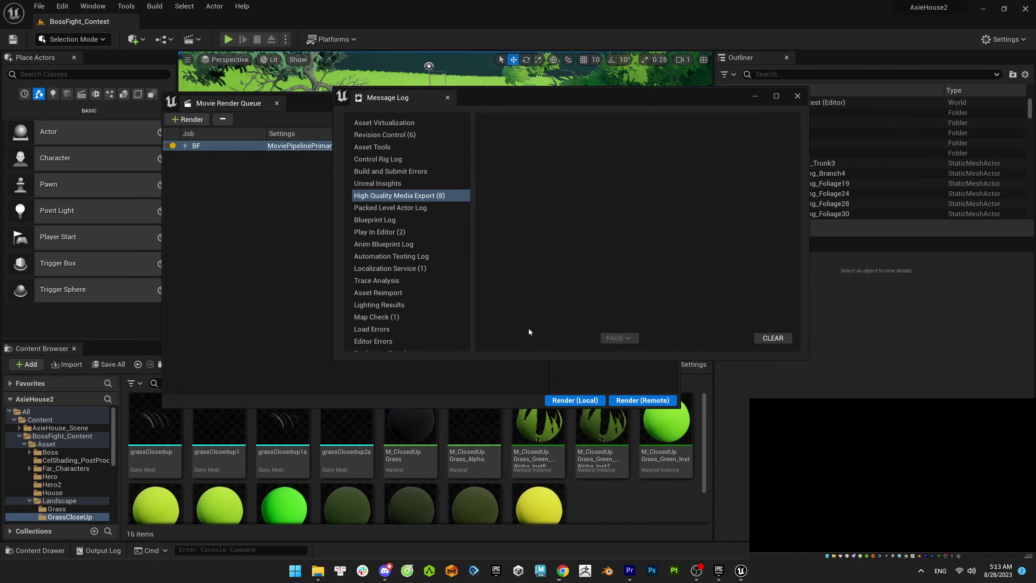
click(668, 102)
right_drag(409, 219, 383, 164)
- Duplicate a tree and drag the copy, Tree_48, beside the boss creature
click(410, 219)
click(324, 176)
key(ctrl+d)
drag(423, 152, 587, 137)
right_drag(588, 136, 531, 106)
click(93, 6)
click(266, 97)
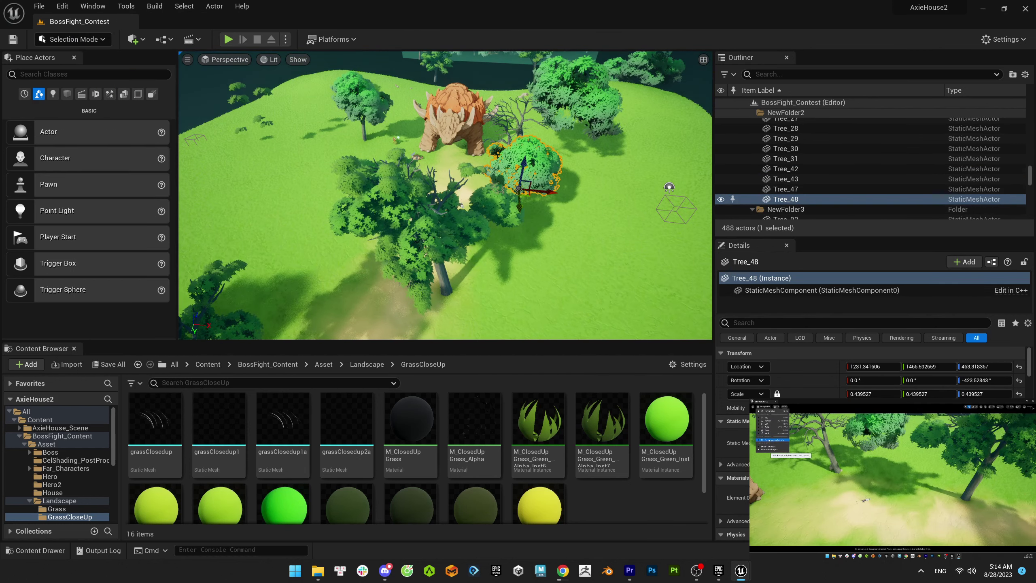
- Open the BF level sequence from the BF_Medium folder
scroll(61, 465, down, 5)
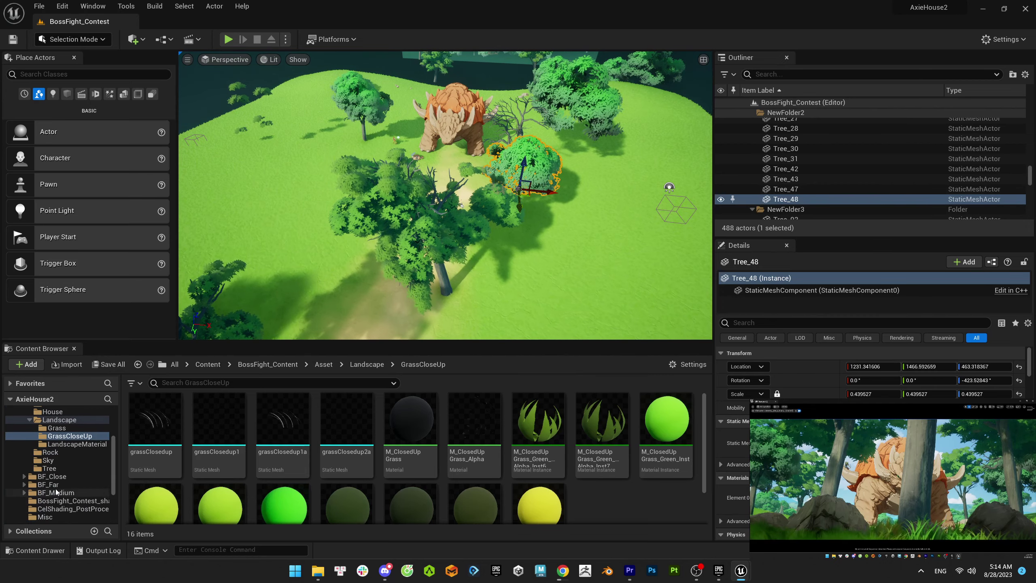
click(56, 492)
double_click(209, 426)
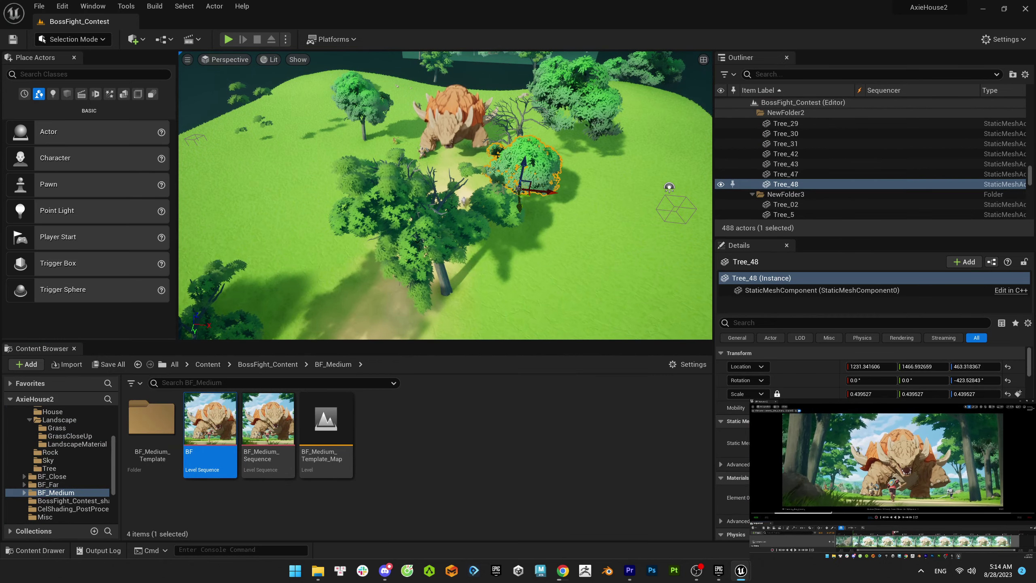
- Frame Tree_48 and slide it across the ground toward the path
key(f)
drag(456, 246, 535, 329)
key(f)
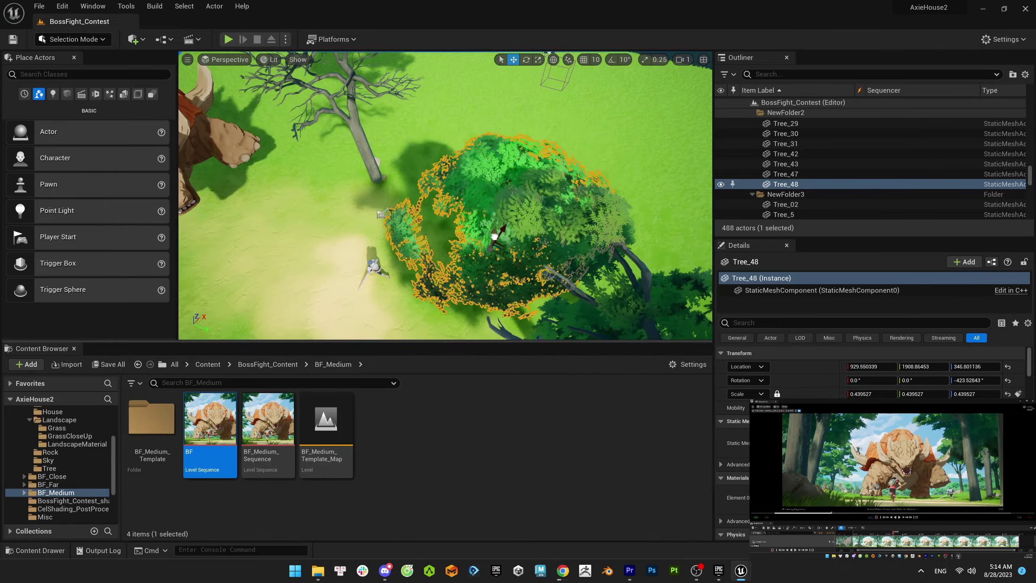
shift+drag(495, 236, 544, 237)
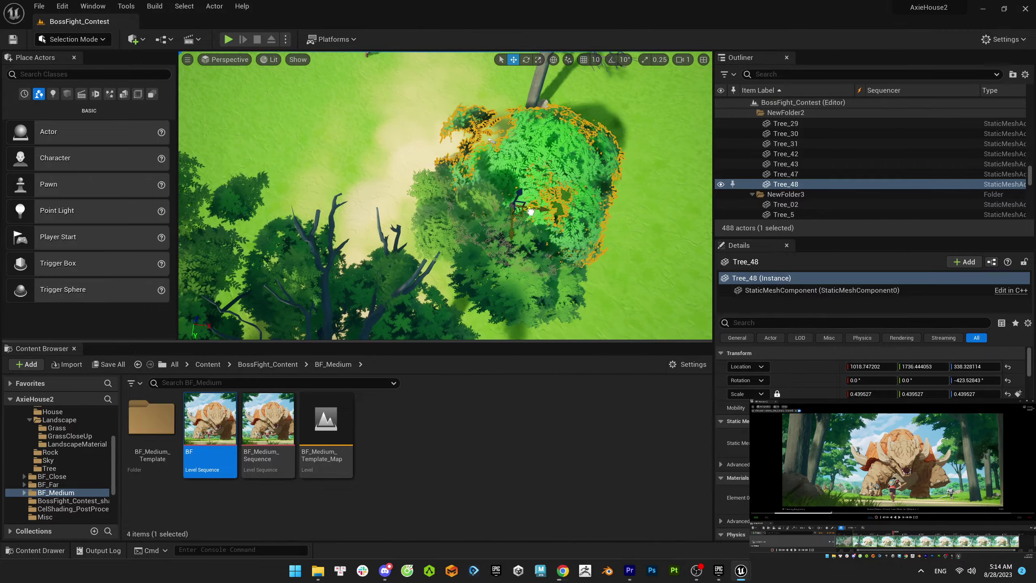
shift+drag(531, 211, 507, 203)
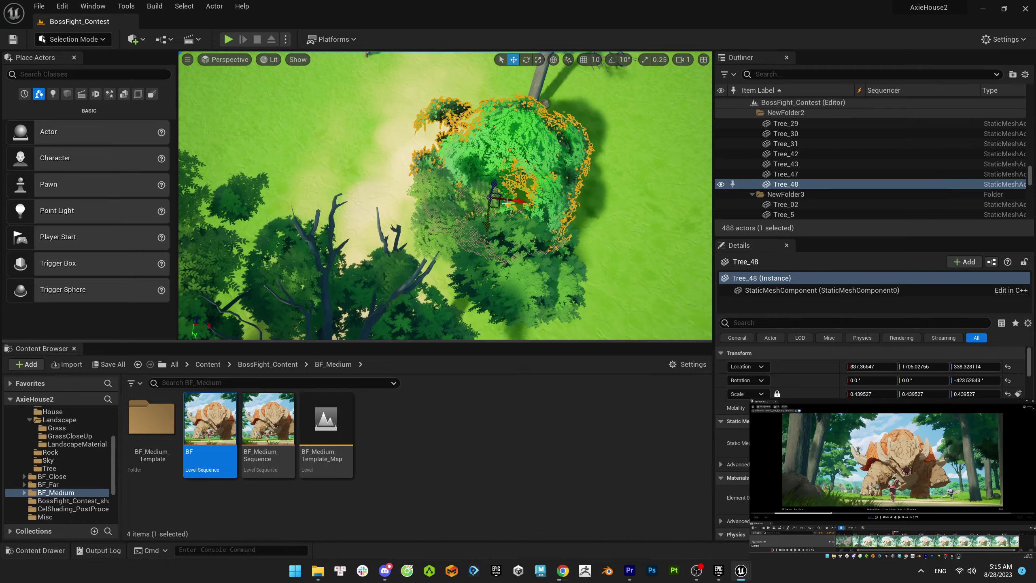
- Alt-drag Tree_48 into a smaller copy, Tree_49, near the clearing's far edge
alt+shift+drag(495, 200, 511, 90)
key(r)
key(w)
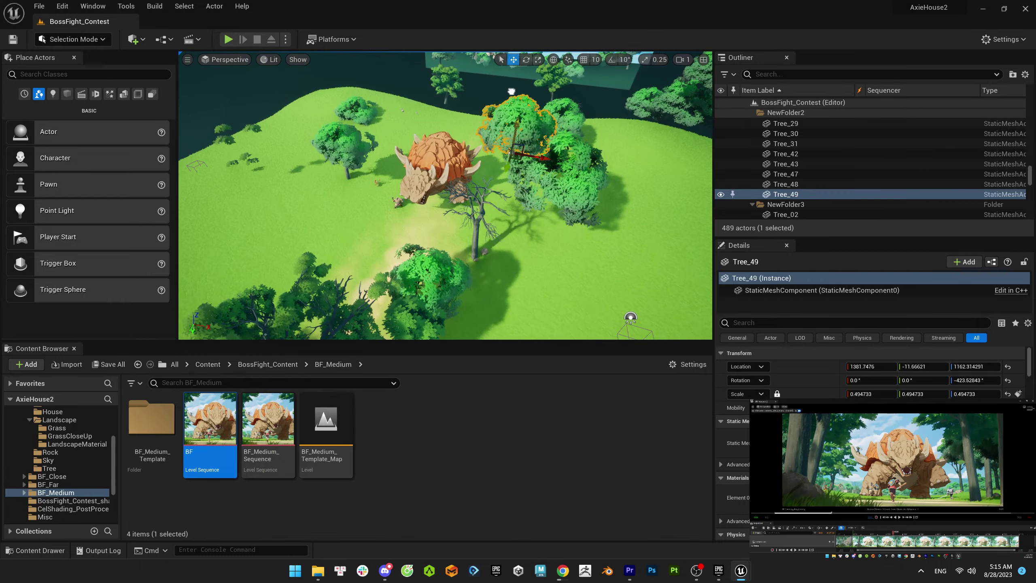
drag(523, 134, 508, 220)
right_drag(551, 115, 514, 163)
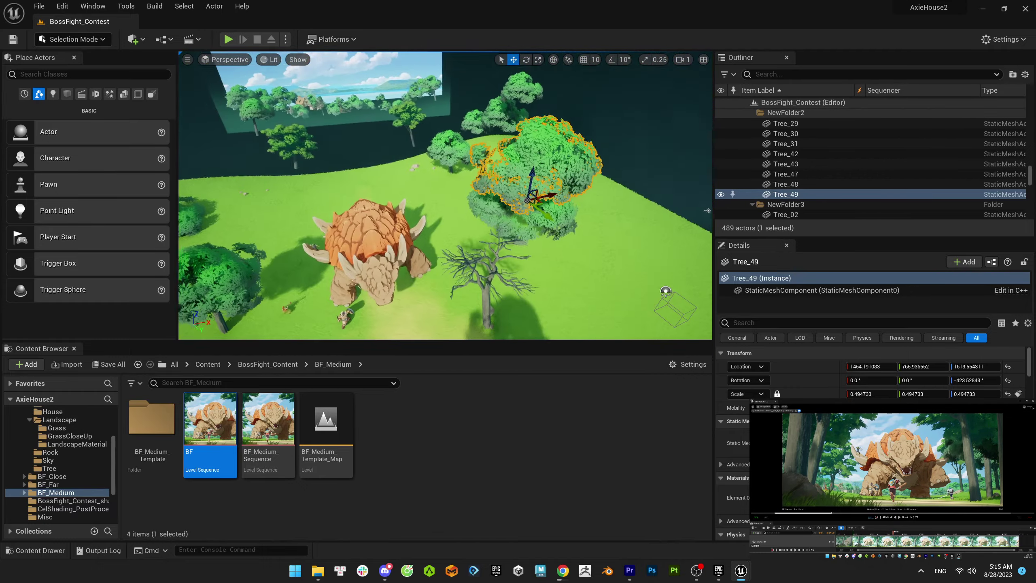
drag(526, 181, 521, 174)
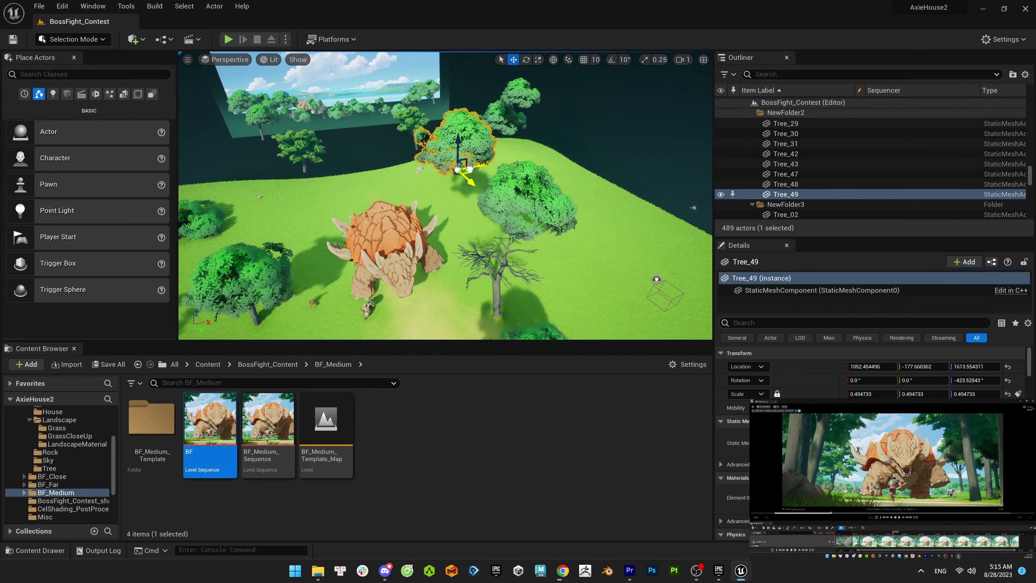
right_drag(498, 205, 502, 228)
- Rotate and move Tree_48 beside the boss at 1250.2, -468.4, 1404.5
click(547, 204)
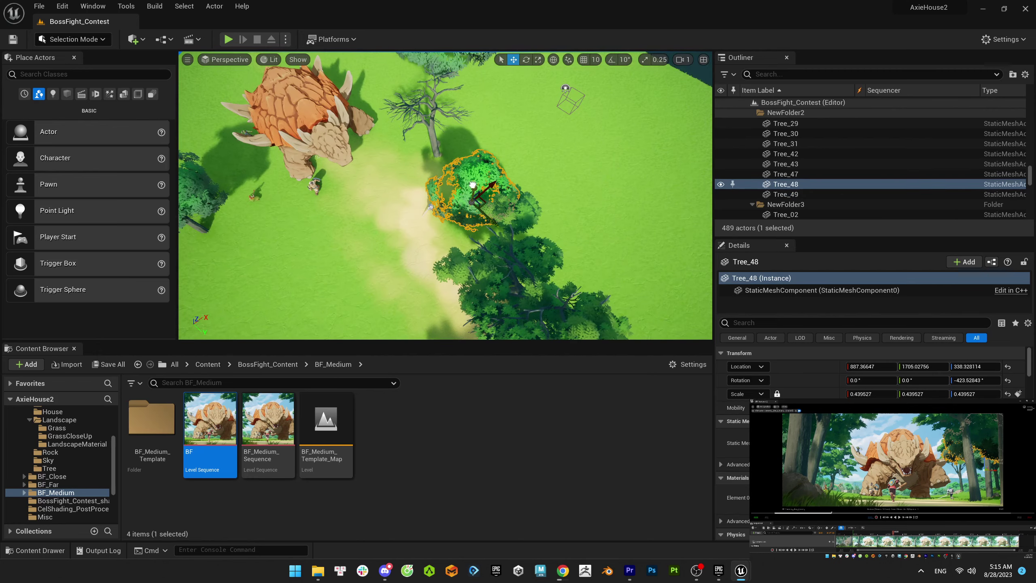
scroll(553, 208, down, 5)
drag(485, 265, 410, 290)
key(e)
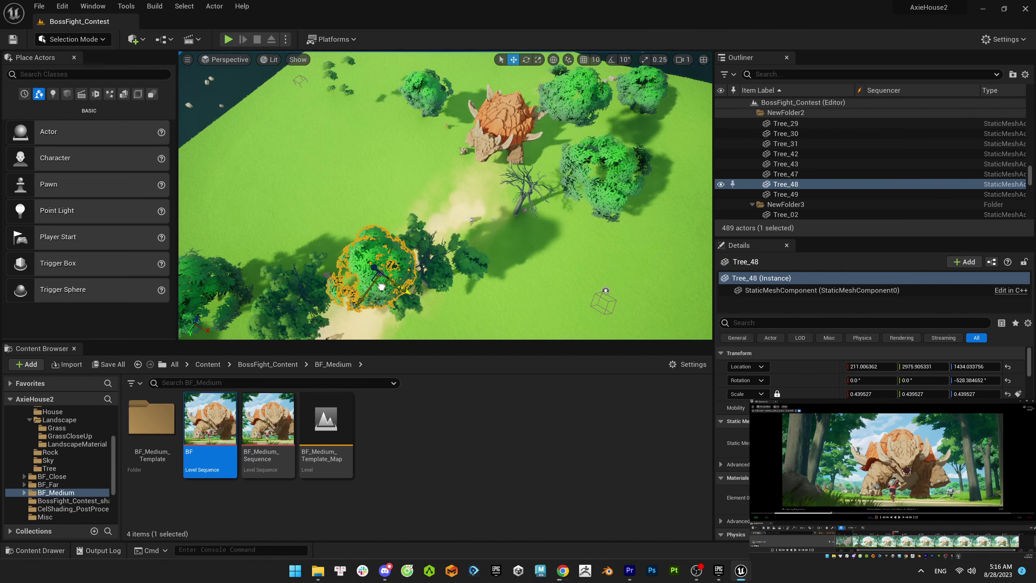
drag(391, 274, 399, 274)
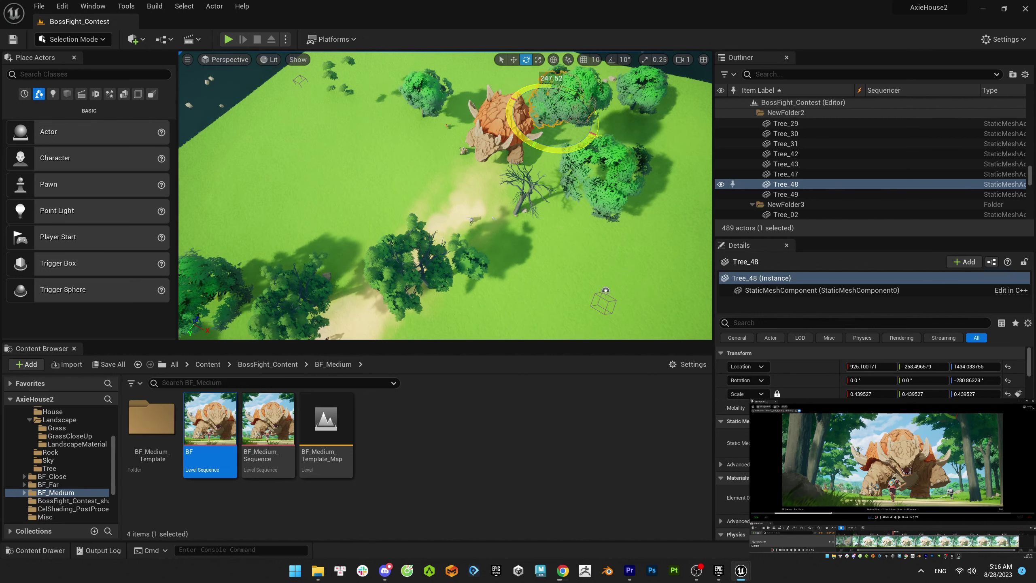
drag(567, 125, 581, 111)
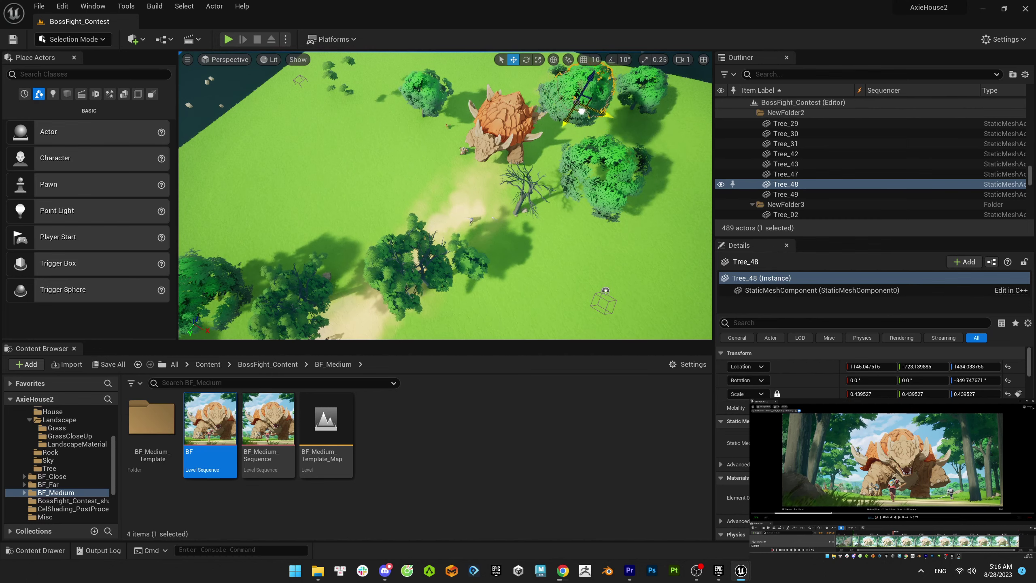
shift+drag(537, 147, 504, 133)
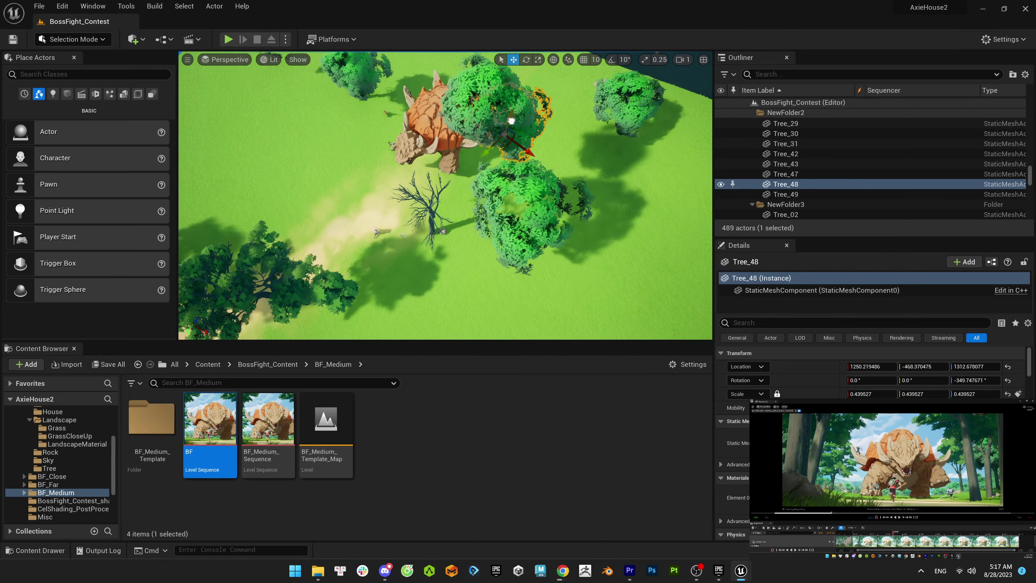
right_drag(525, 110, 408, 176)
click(392, 265)
- Duplicate Tree_48 into Tree_50 and move it along the path
click(406, 172)
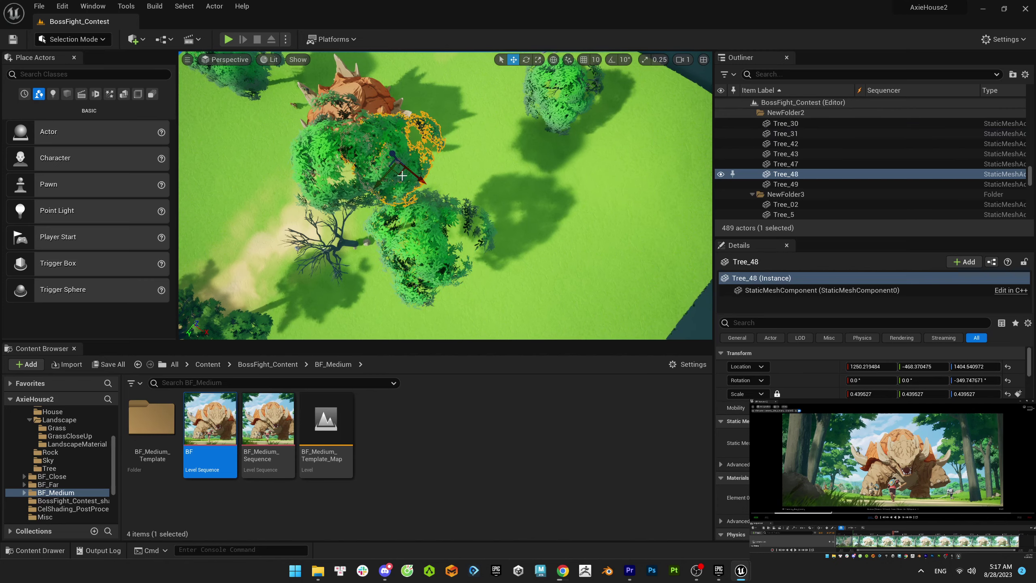
drag(406, 173, 380, 172)
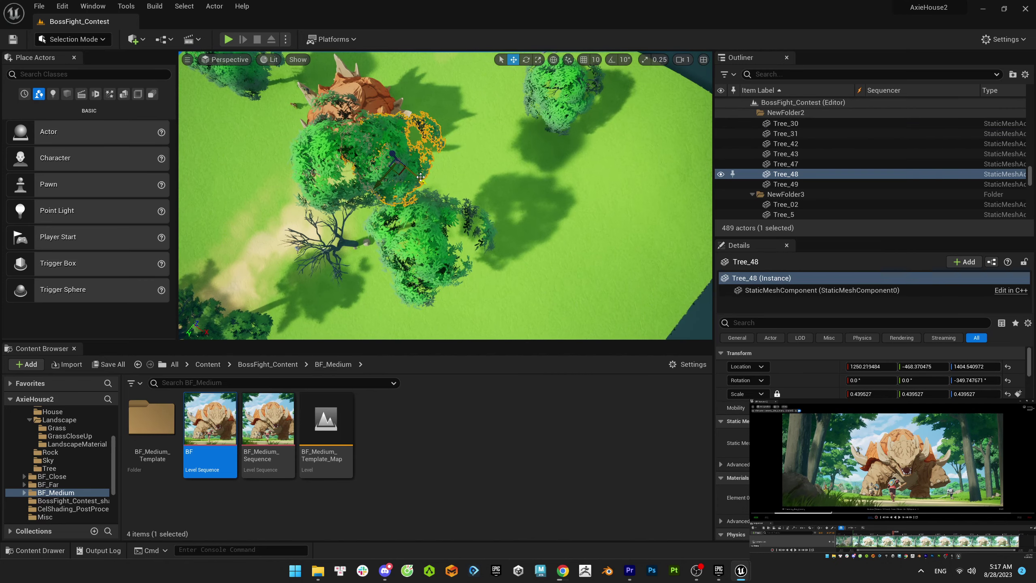
right_drag(380, 171, 518, 180)
alt+drag(518, 180, 351, 266)
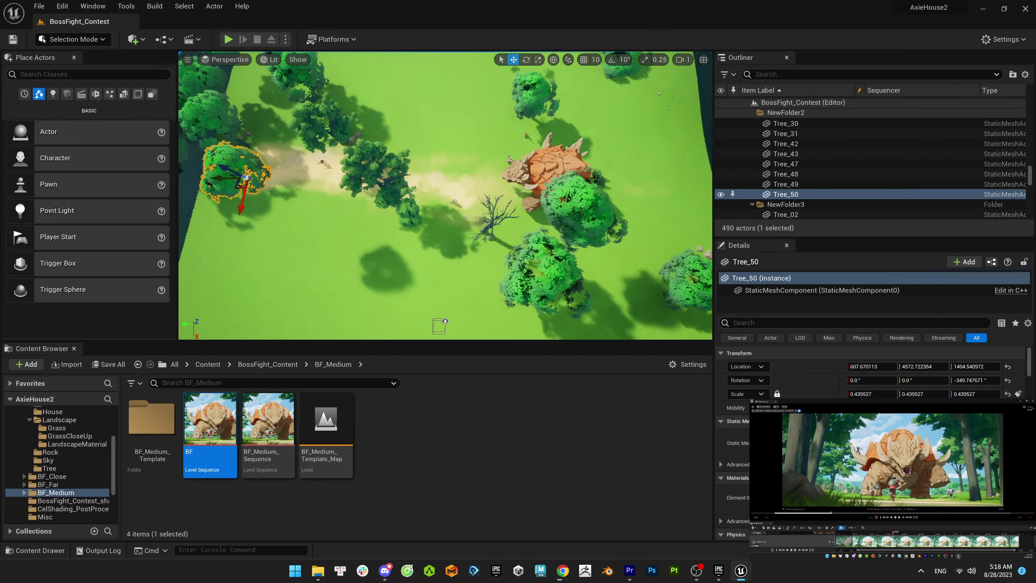
right_drag(351, 265, 356, 246)
drag(439, 243, 424, 288)
right_drag(405, 257, 406, 257)
drag(469, 231, 485, 195)
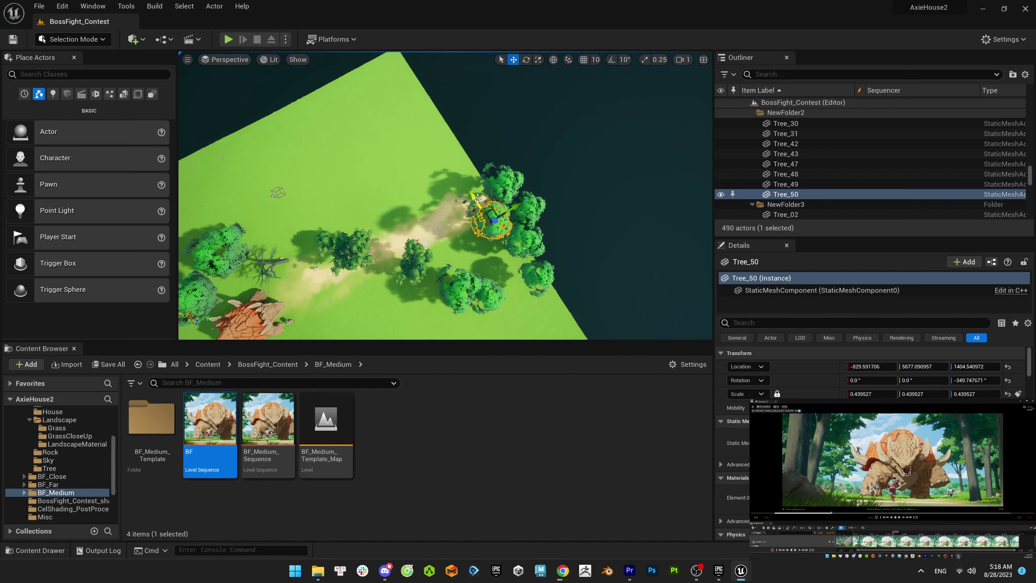
- Place a new copy, Tree_51, in the clearing and move Tree_50 toward the tree clump
alt+drag(476, 195, 441, 208)
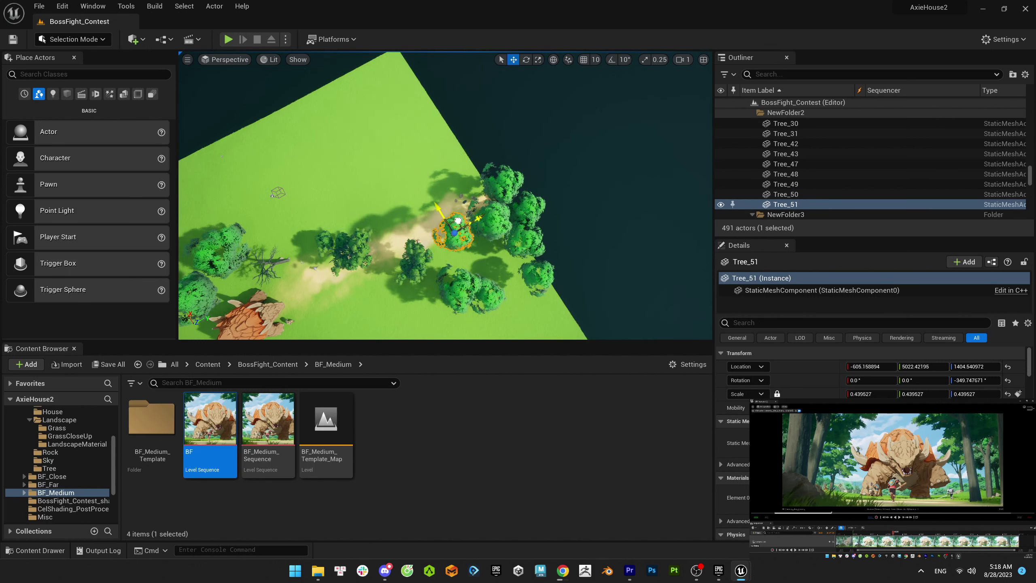
mouse_move(455, 209)
mouse_down()
mouse_move(437, 201)
mouse_move(449, 224)
mouse_up()
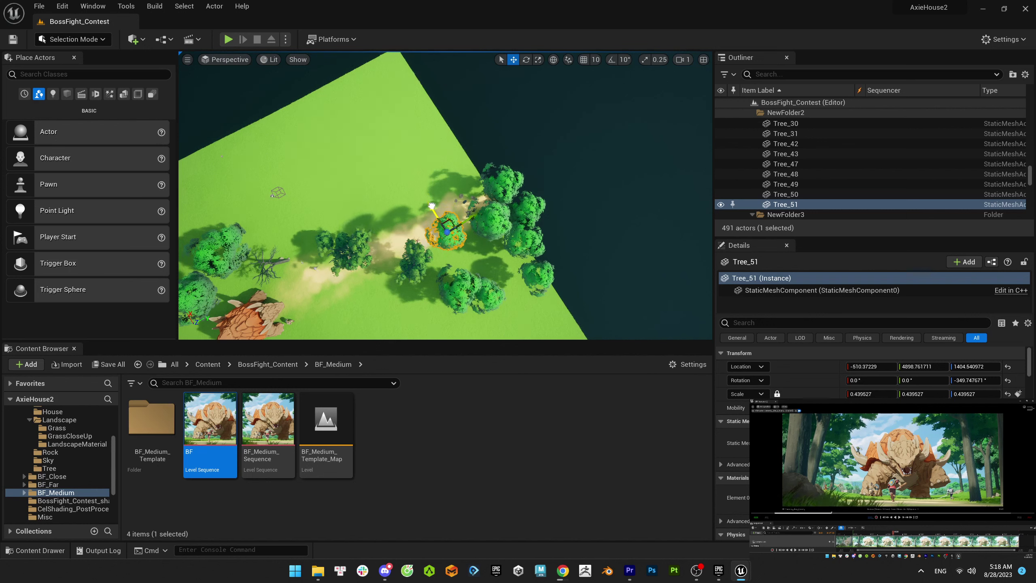
click(478, 201)
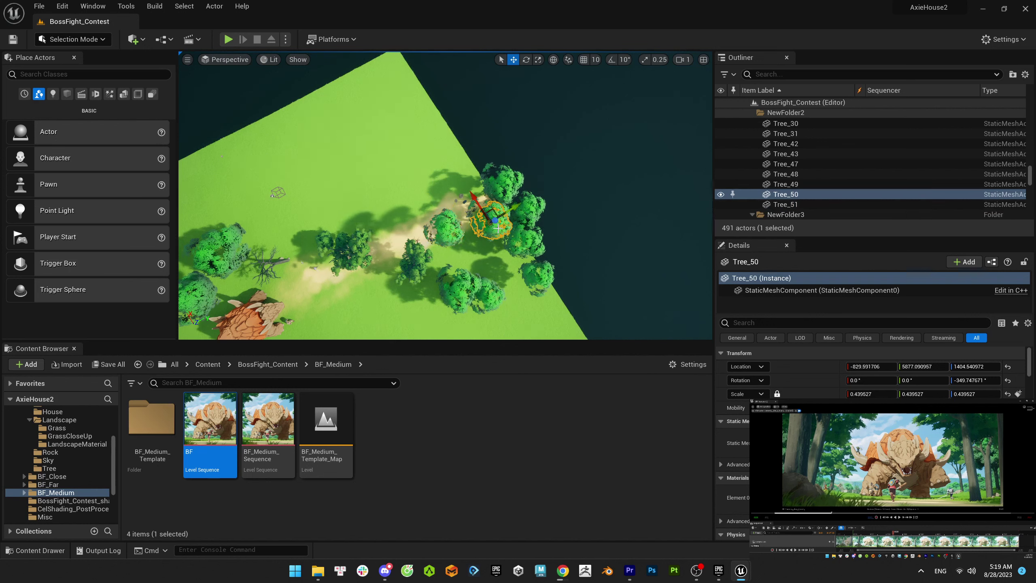
drag(469, 180, 385, 256)
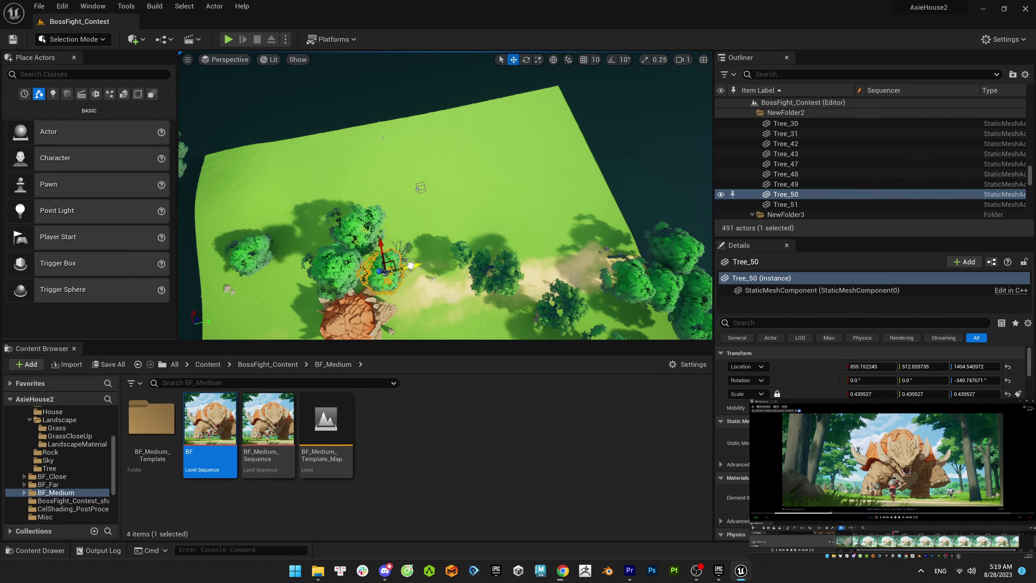
- Duplicate Tree_50 into Tree_52 and place it near the path at 145.1, 3028.4, 1404.5
key(ctrl+d)
drag(395, 261, 520, 266)
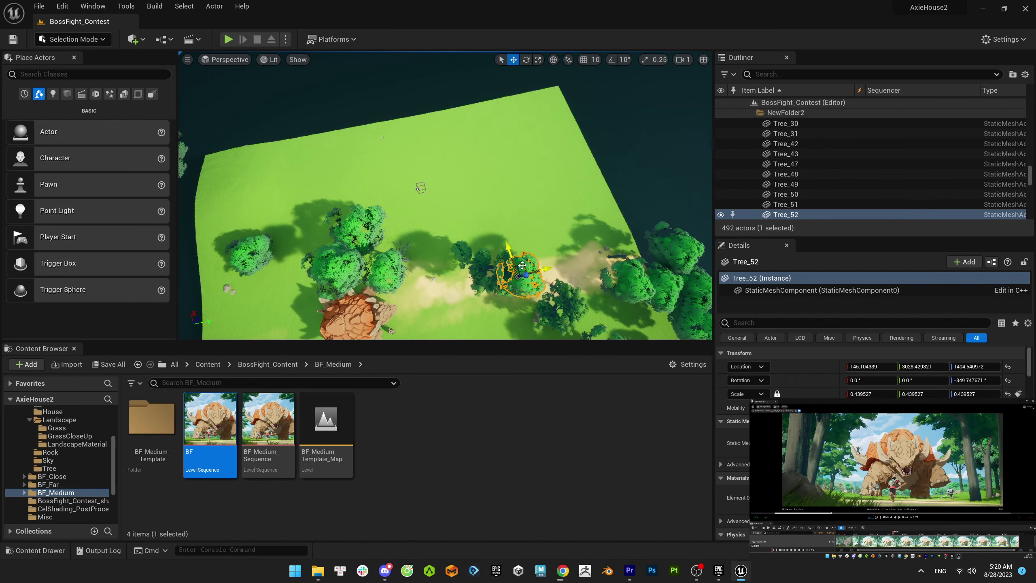
right_drag(522, 265, 527, 245)
- Select Rock_Large_21 at the bare trunk's base and raise it against the trunk
scroll(526, 245, up, 1)
click(447, 220)
drag(447, 220, 455, 204)
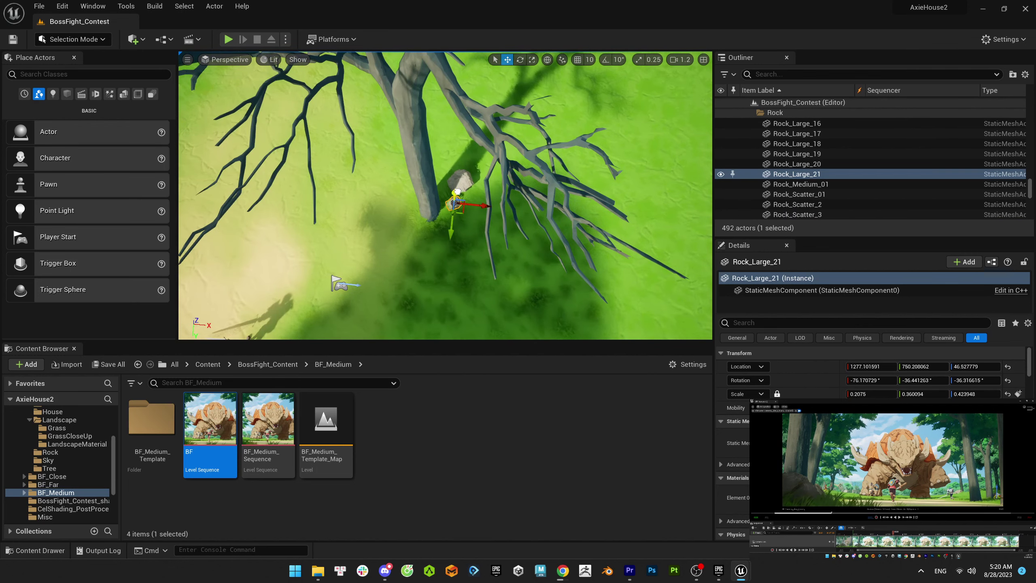
key(Escape)
click(460, 202)
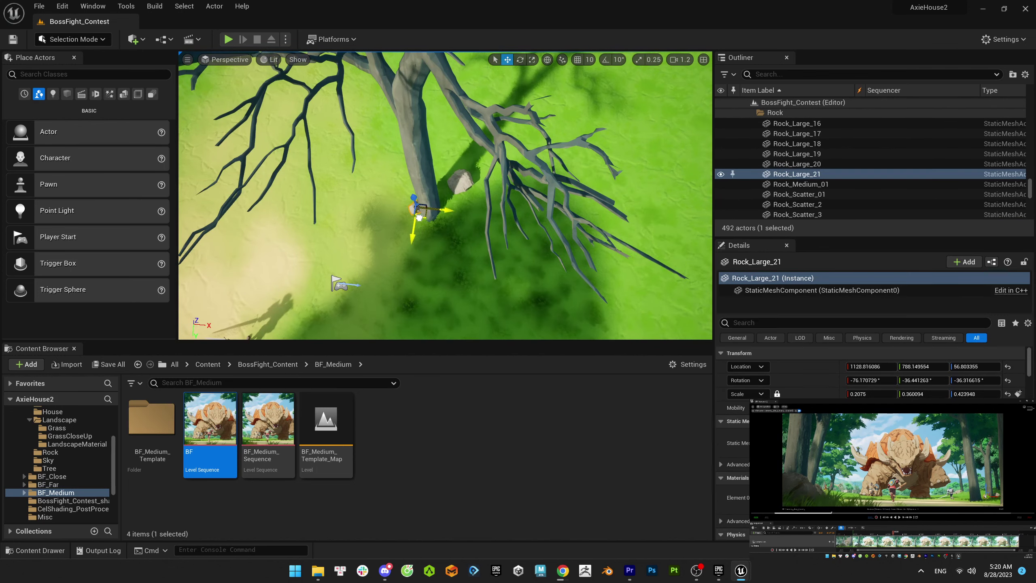
key(f)
key(Escape)
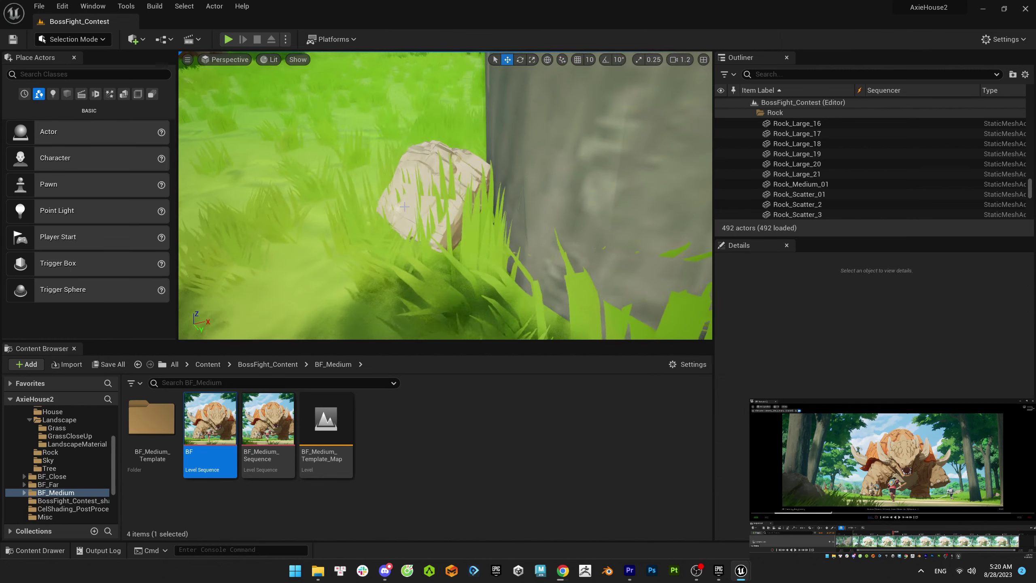
click(404, 206)
drag(451, 181, 449, 131)
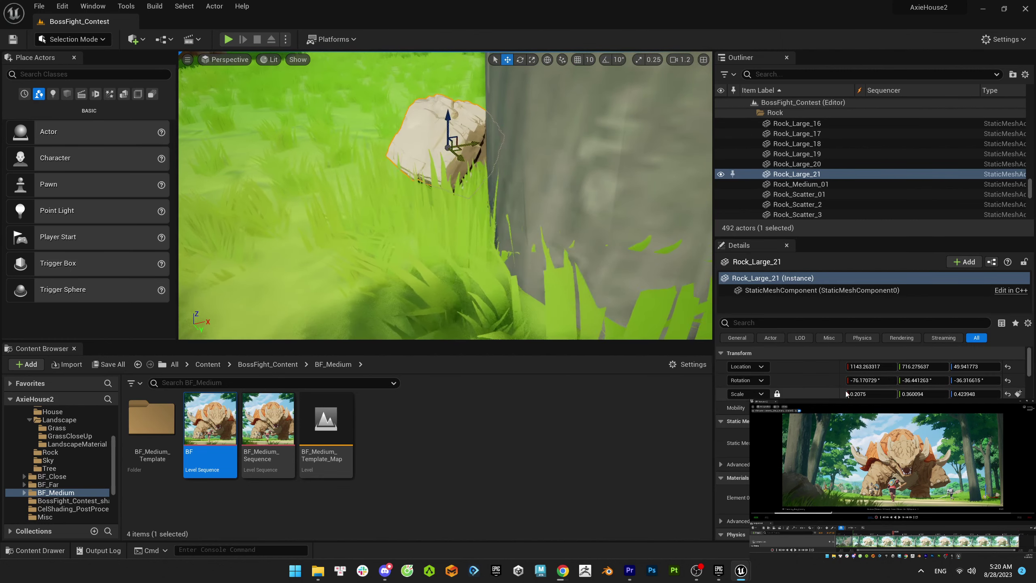
key(Escape)
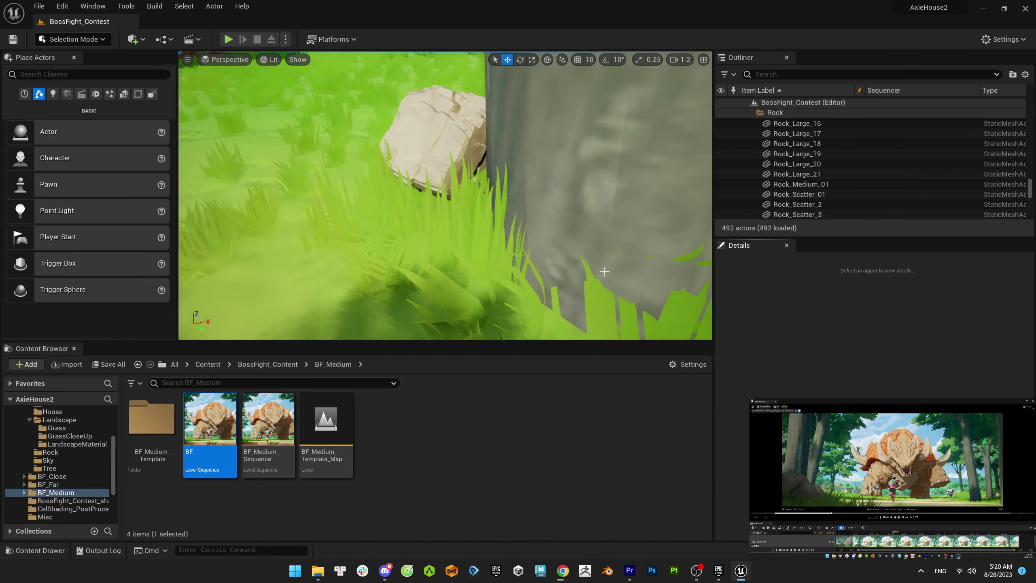
right_drag(604, 272, 605, 245)
- Spin Rock_Large_20 about 93 degrees and shift it away from the trunk
click(453, 143)
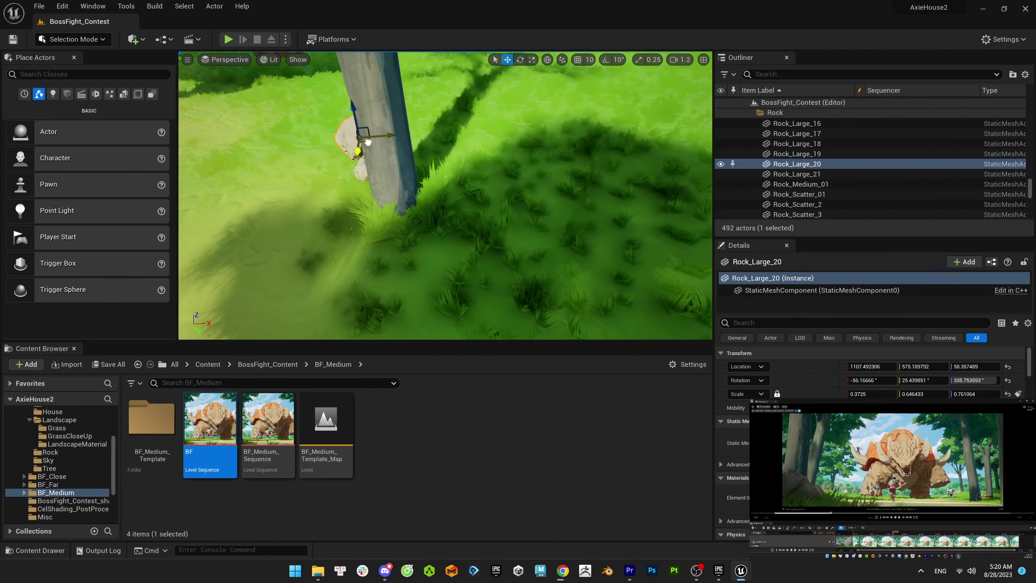
key(Escape)
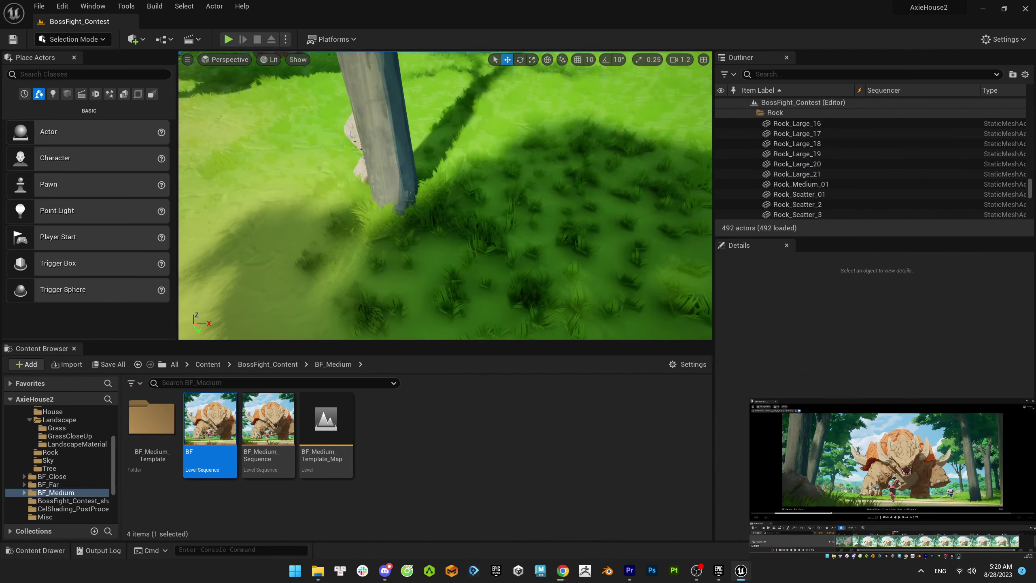
click(350, 134)
key(f)
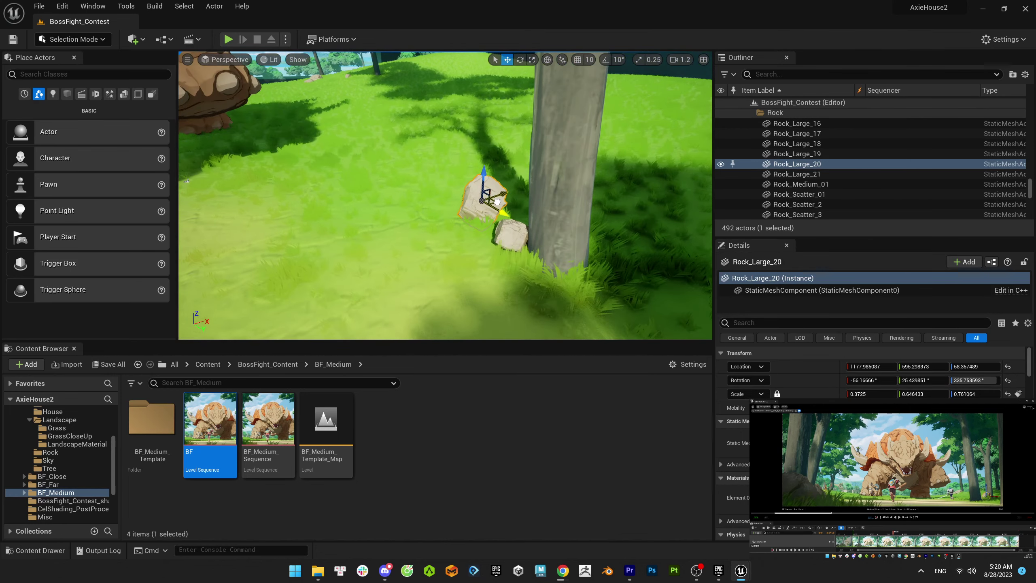
drag(474, 215, 465, 152)
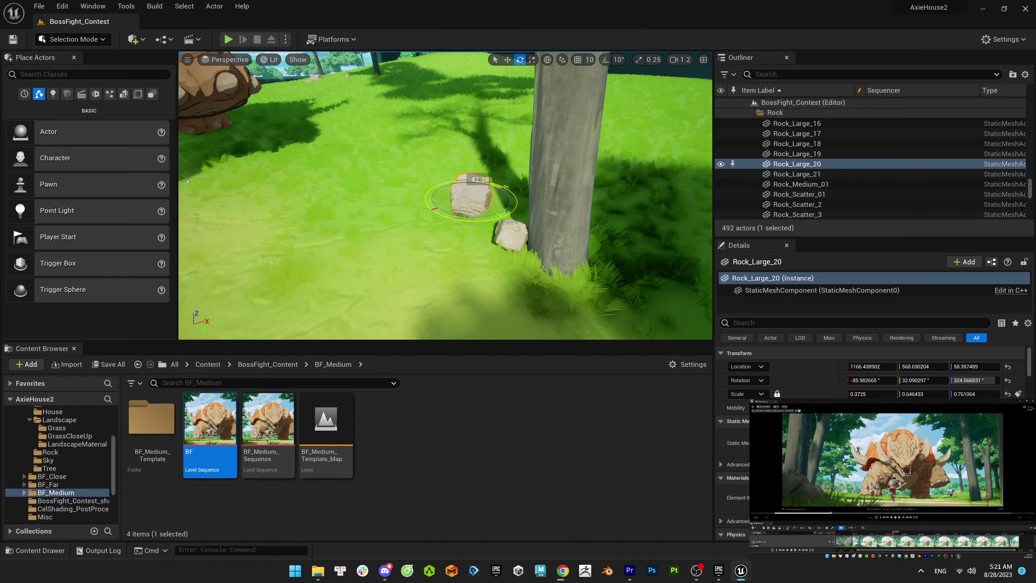
drag(472, 195, 444, 175)
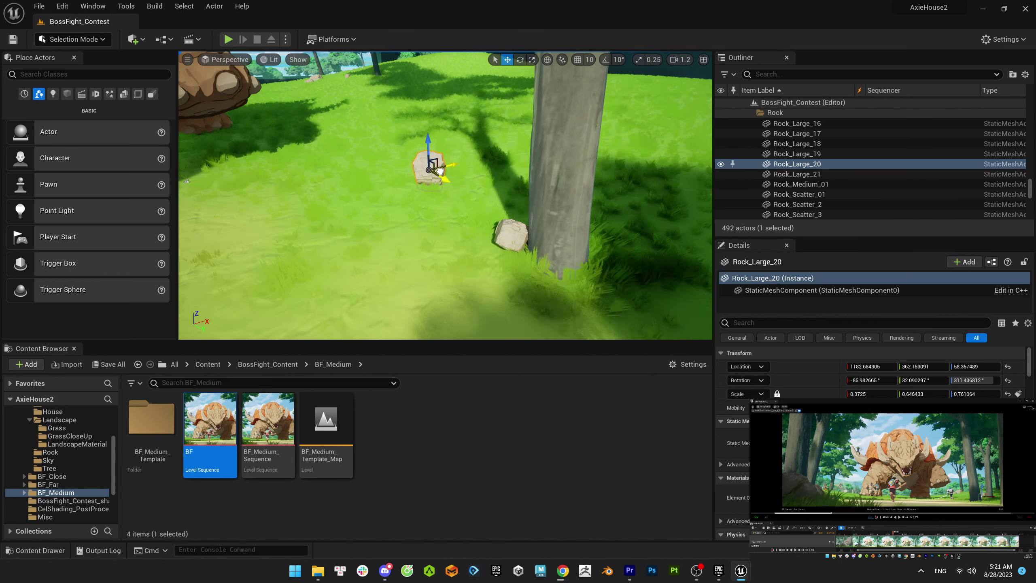
key(Escape)
click(431, 179)
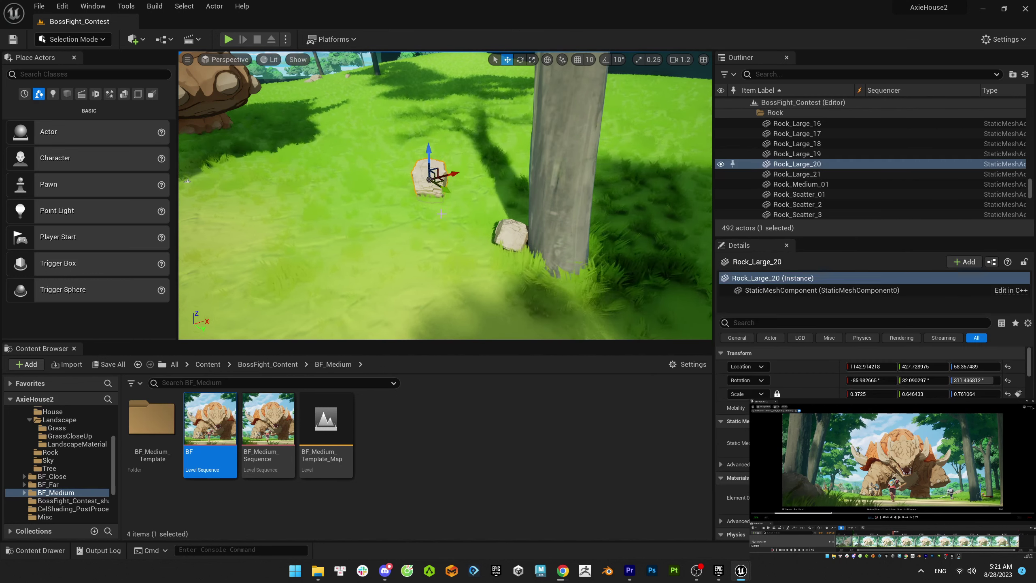
right_drag(441, 180, 443, 229)
drag(481, 214, 492, 259)
- Delete both Rock_Large_20 and Rock_Large_21, leaving 490 actors in the level
click(490, 263)
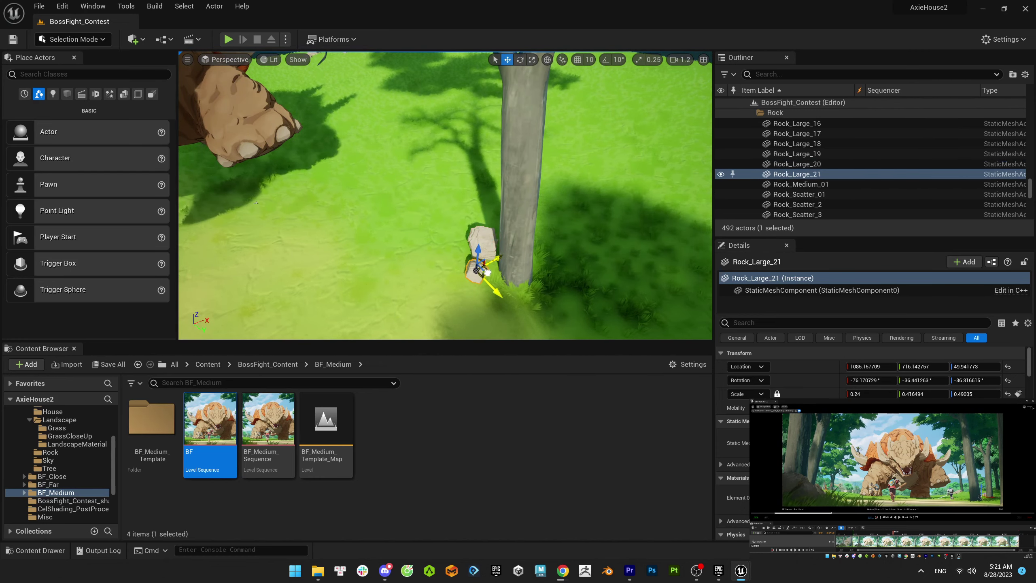
key(Escape)
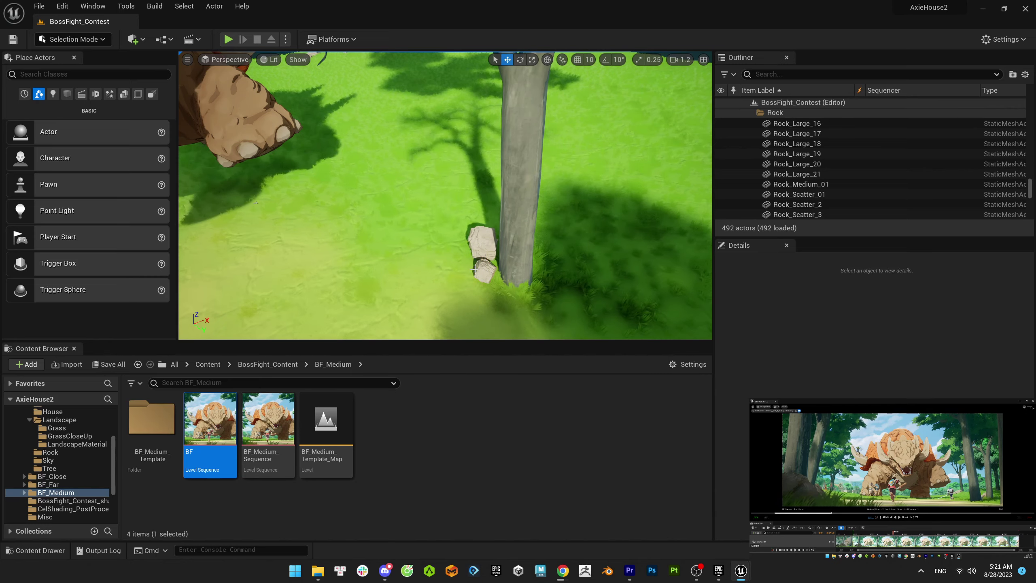
click(482, 245)
key(Delete)
click(486, 268)
key(Delete)
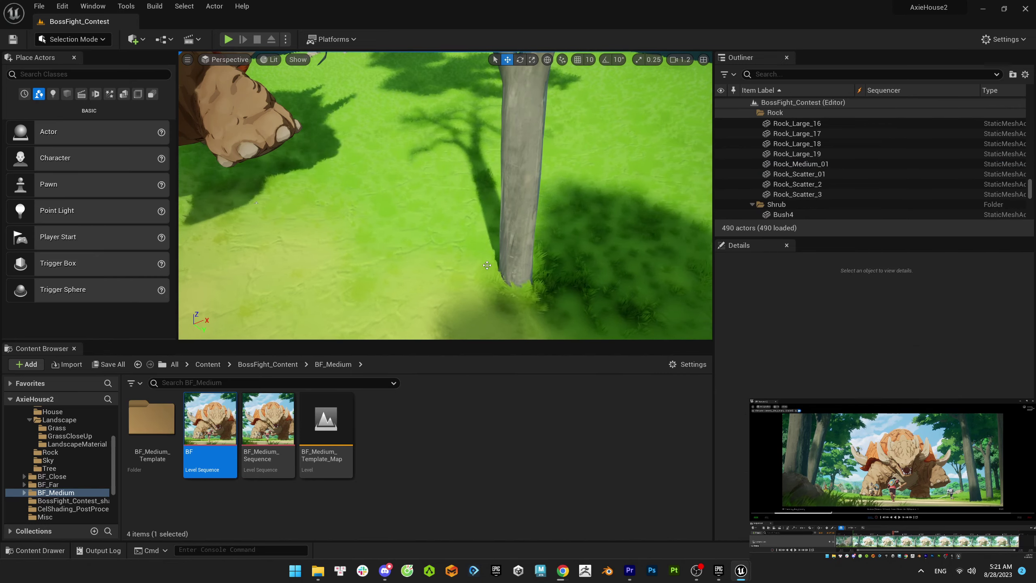
scroll(487, 265, down, 10)
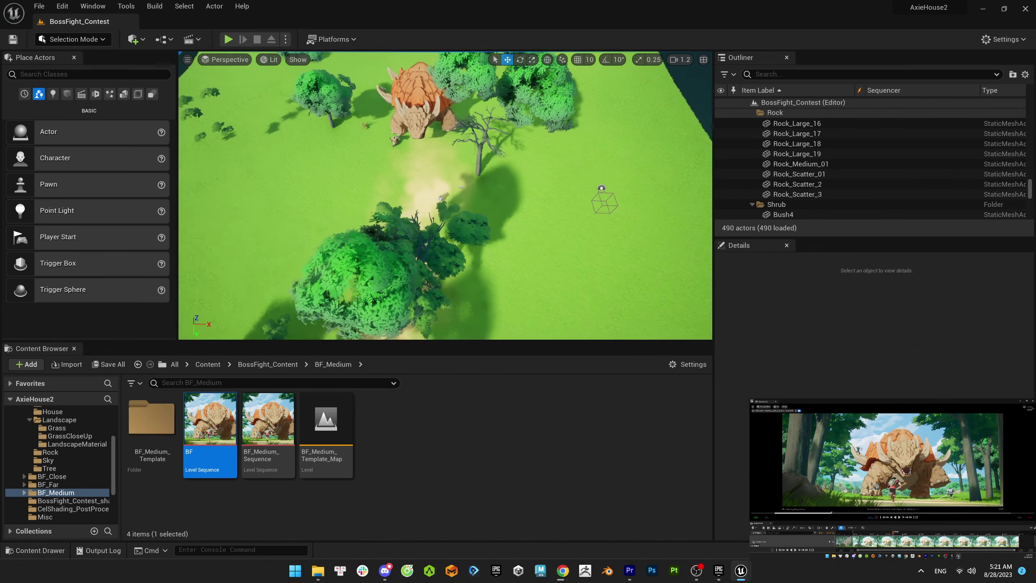
- Duplicate Tree_52 as a scaled-down Tree_53 and move it toward the path
click(424, 273)
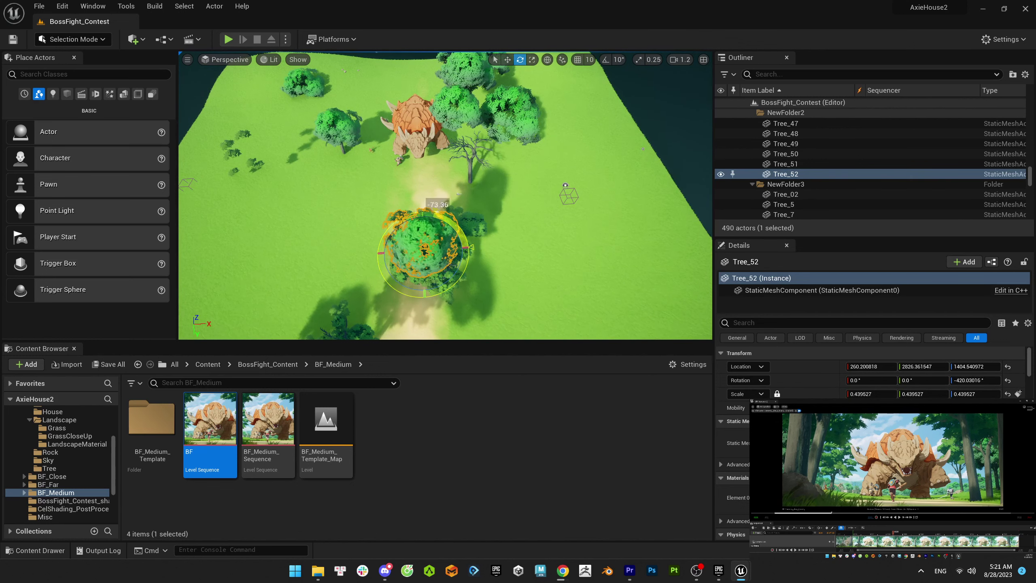
key(w)
key(ctrl+d)
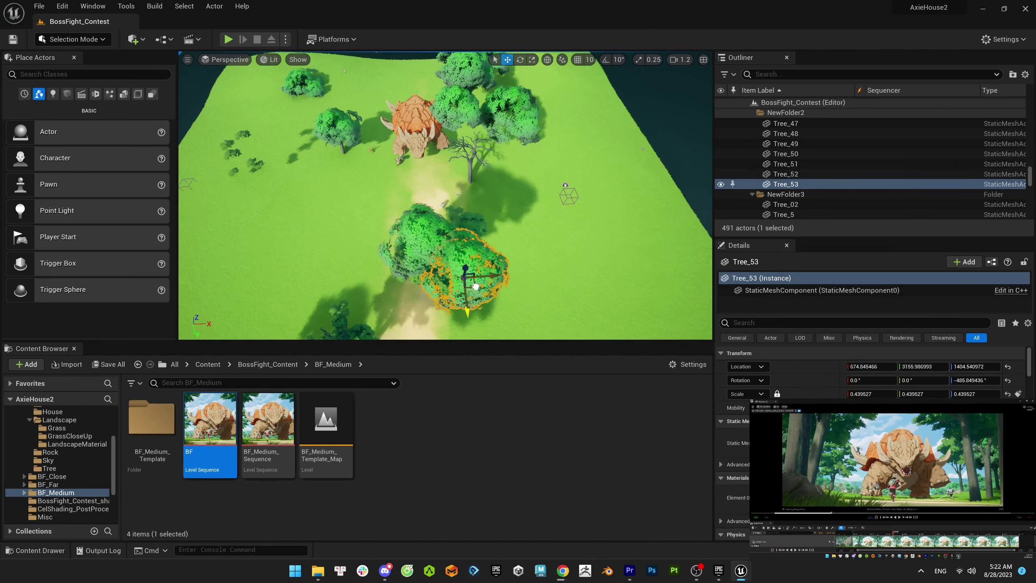
drag(476, 287, 486, 224)
key(r)
key(w)
key(f)
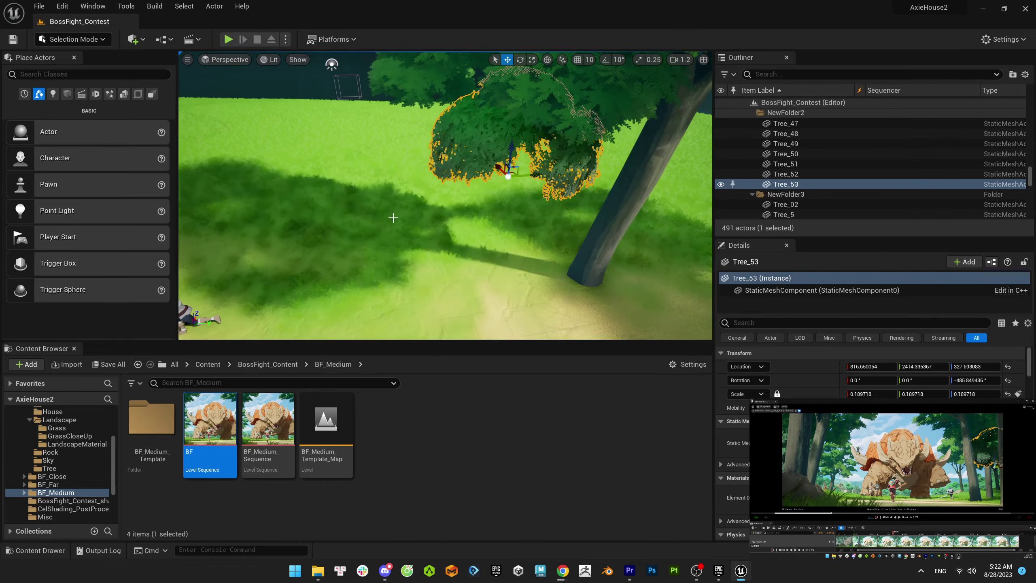
- Try Tree_53 at the clearing's left edge, then delete it
drag(508, 177, 432, 177)
right_drag(613, 147, 613, 147)
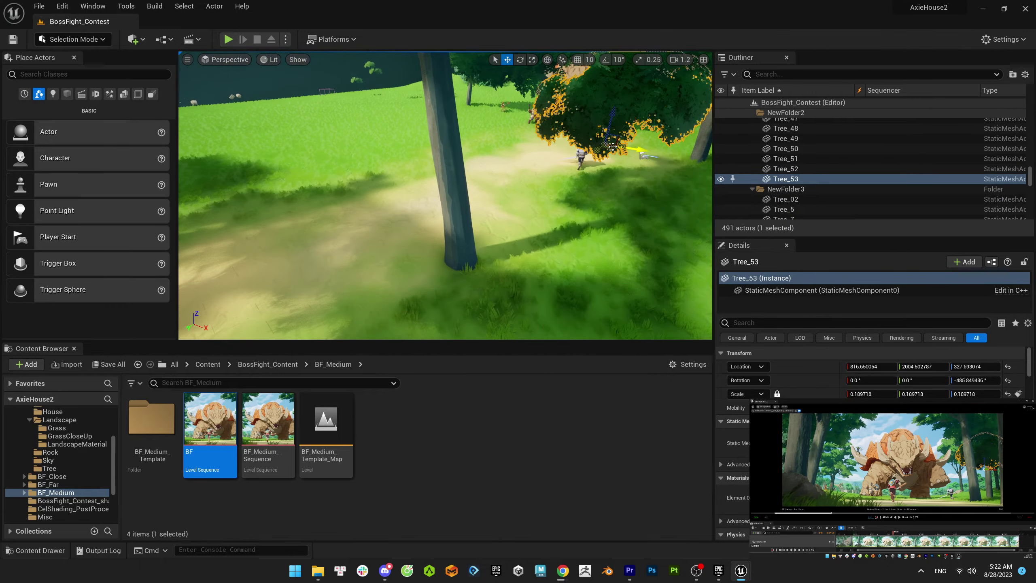
drag(613, 147, 227, 186)
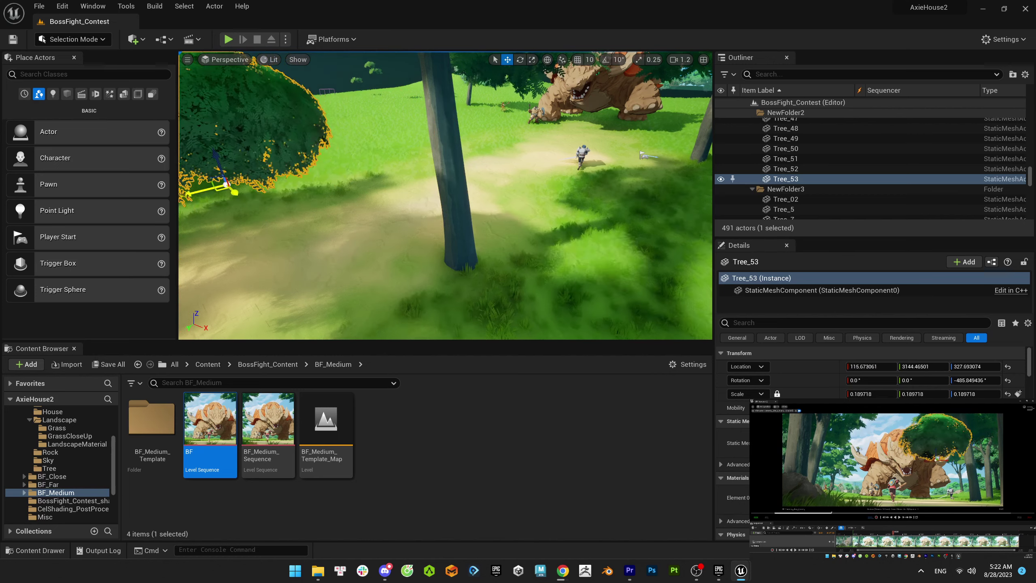
right_drag(564, 194, 565, 194)
drag(585, 150, 330, 261)
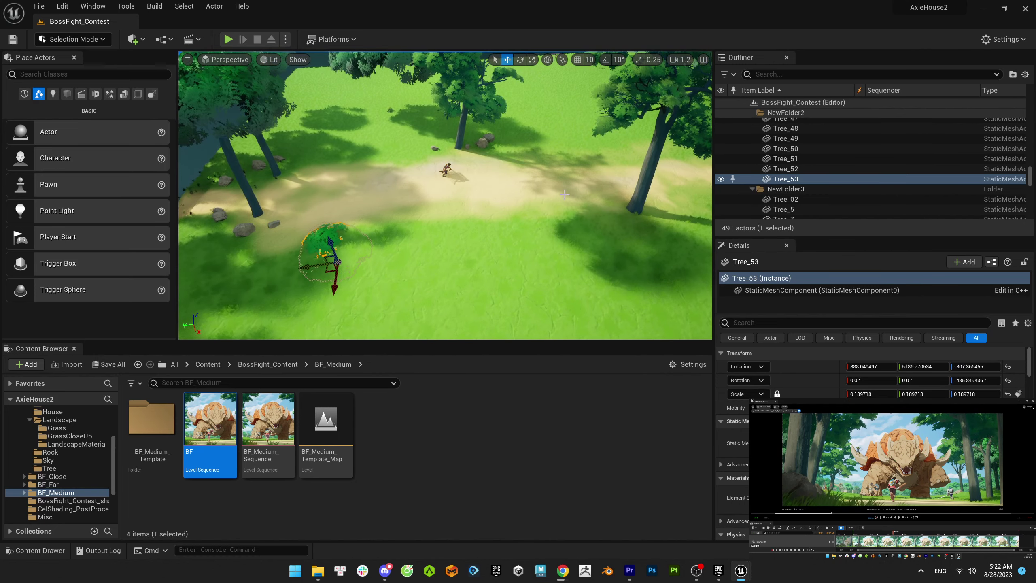
drag(564, 194, 220, 196)
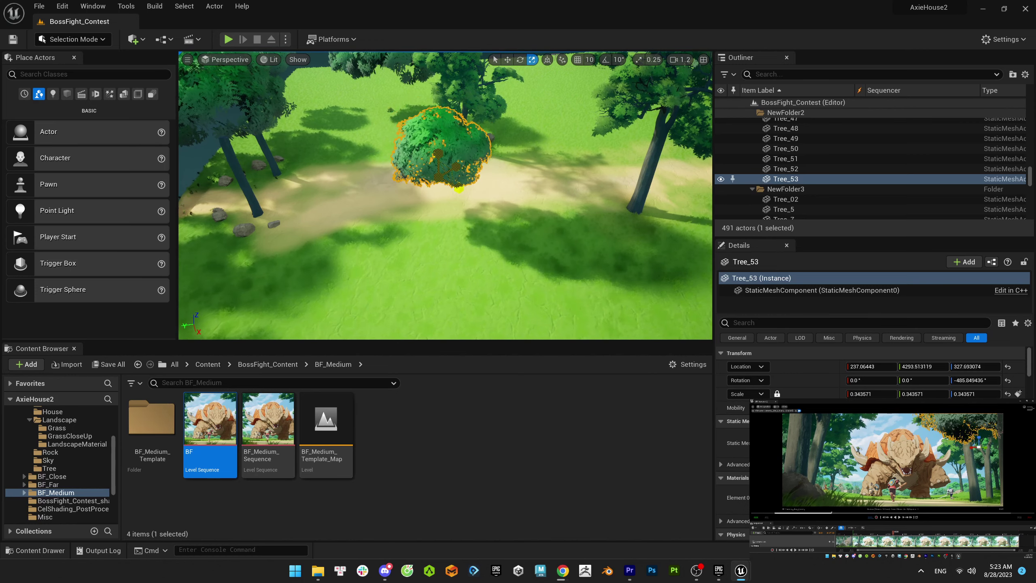
mouse_move(442, 175)
mouse_down()
mouse_move(387, 202)
mouse_move(420, 180)
mouse_move(424, 224)
mouse_move(375, 212)
mouse_move(424, 176)
mouse_move(438, 184)
mouse_up()
key(e)
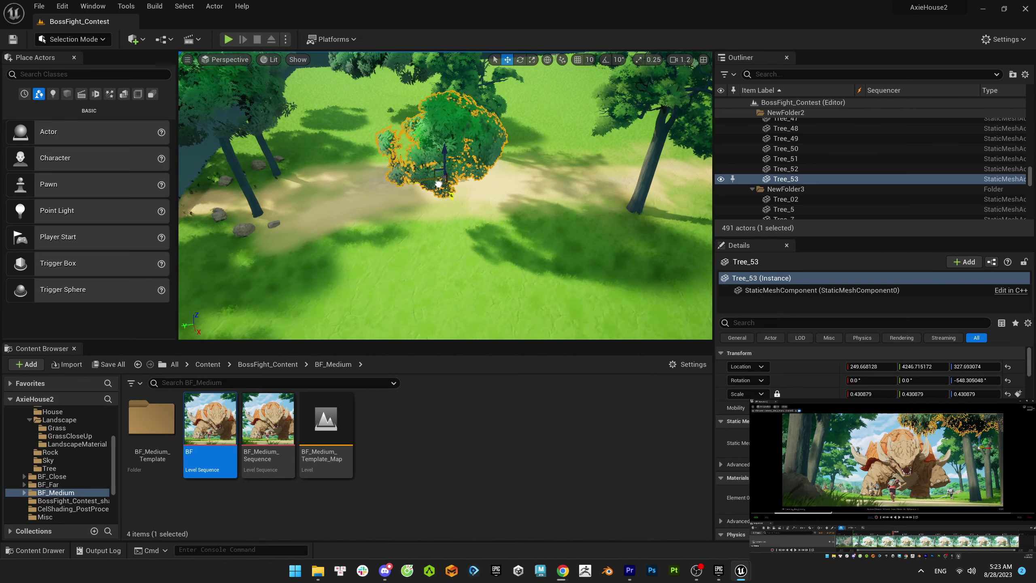
key(Delete)
- Copy Tree_49 into a new Tree_53 and move it toward the boss, to 1450.9, 111.6, 155.2
right_drag(438, 185, 438, 212)
click(368, 229)
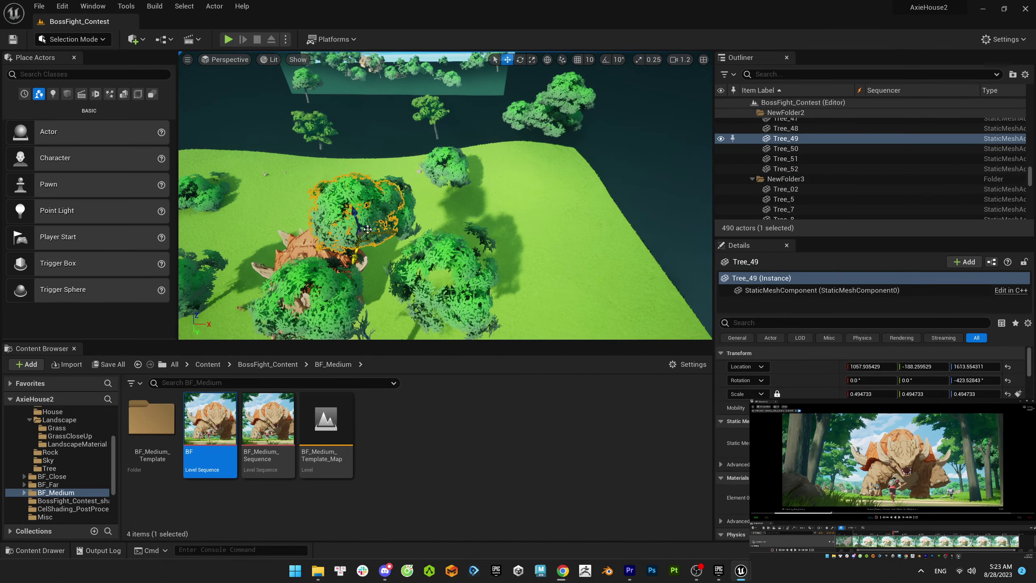
alt+drag(368, 229, 261, 300)
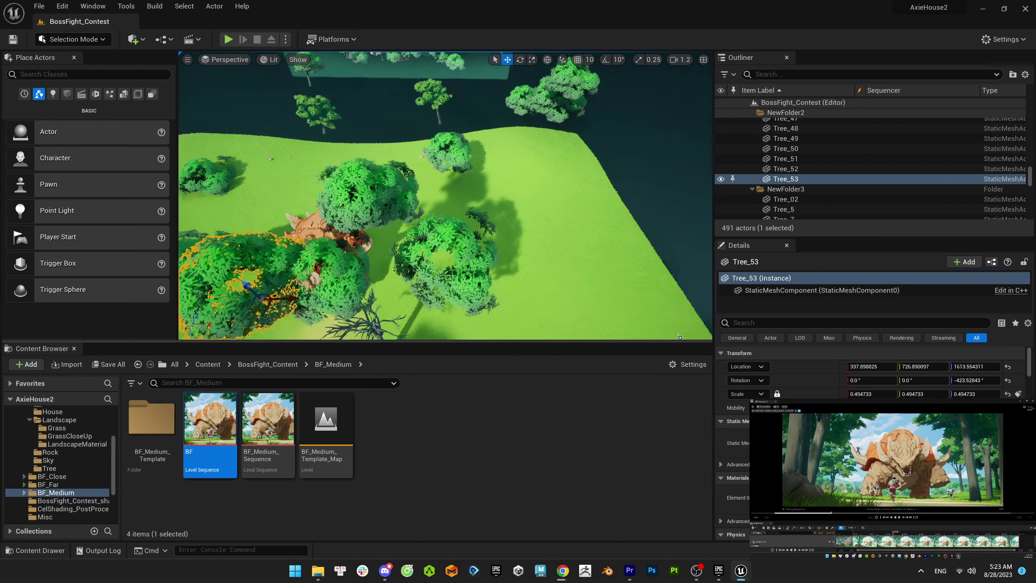
right_drag(438, 184, 438, 228)
drag(361, 222, 453, 178)
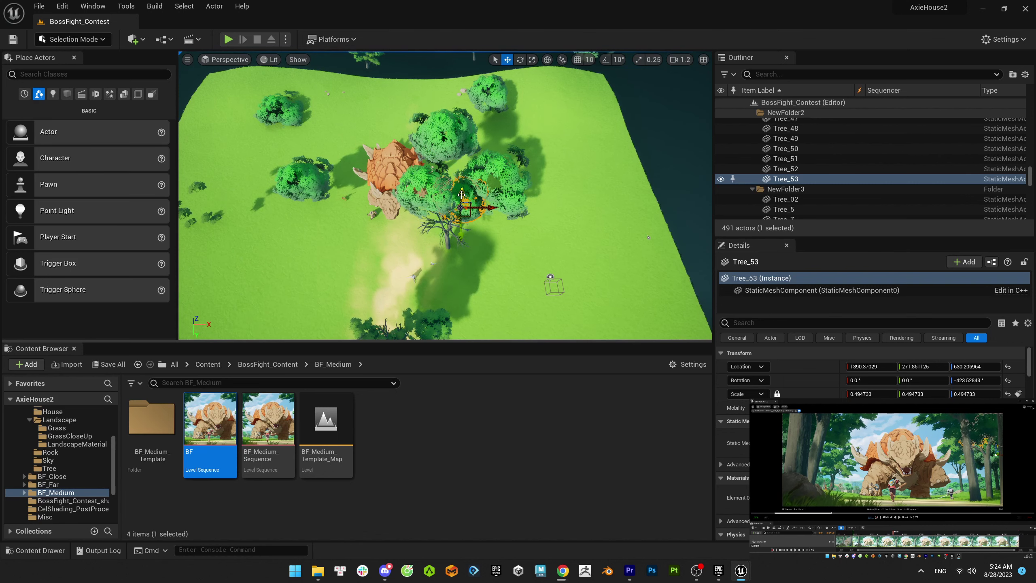
drag(461, 195, 479, 196)
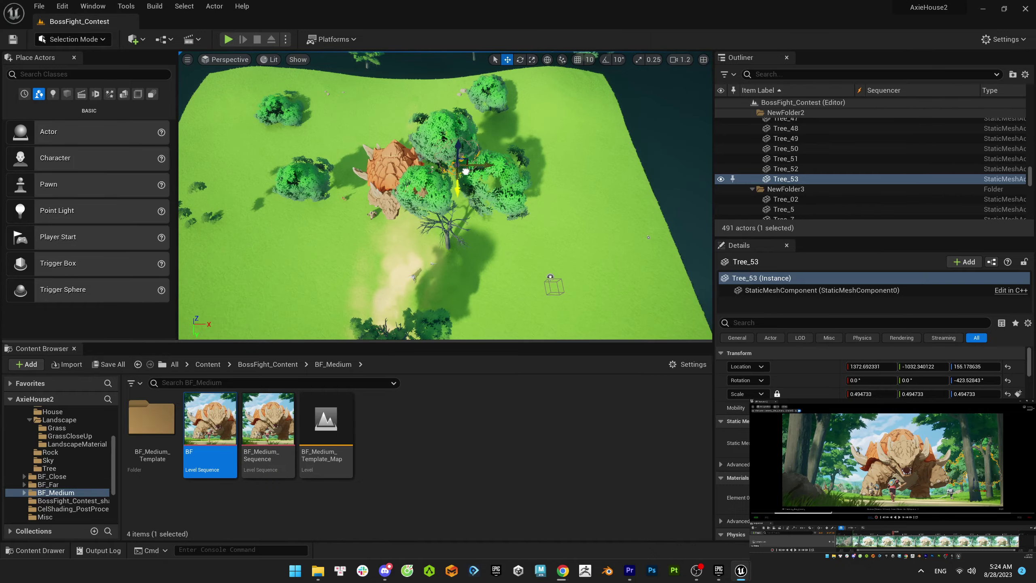
drag(465, 172, 466, 213)
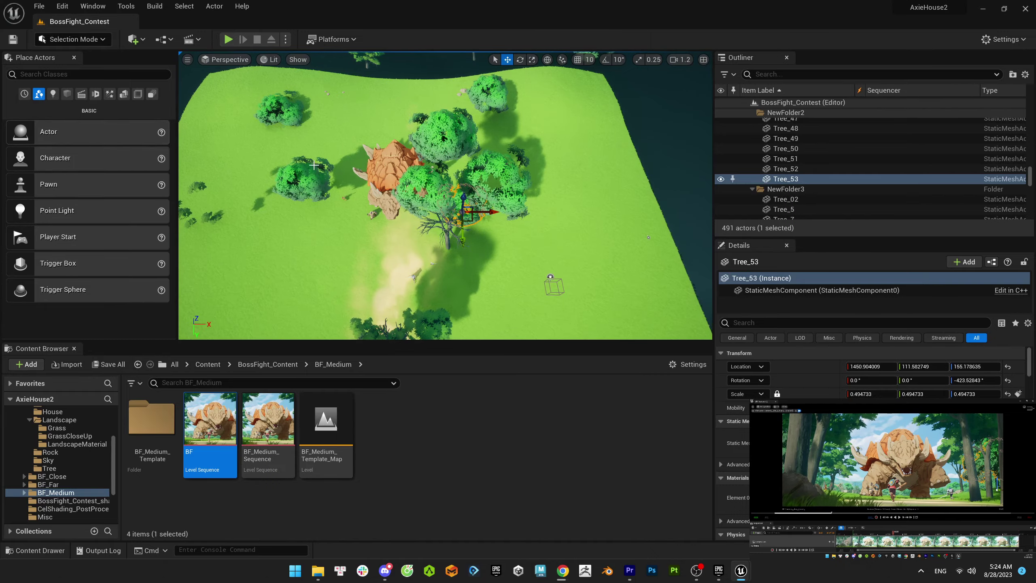
key(f)
right_drag(513, 234, 469, 229)
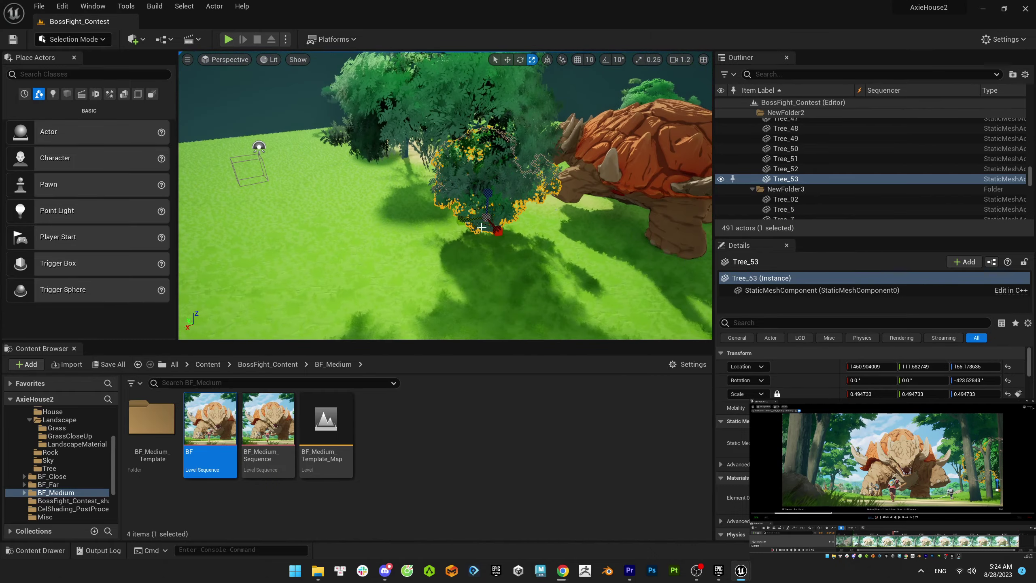
- Scale Tree_53 up to about 1.23 and shift it toward the neighbouring trees
key(r)
drag(488, 216, 410, 206)
key(w)
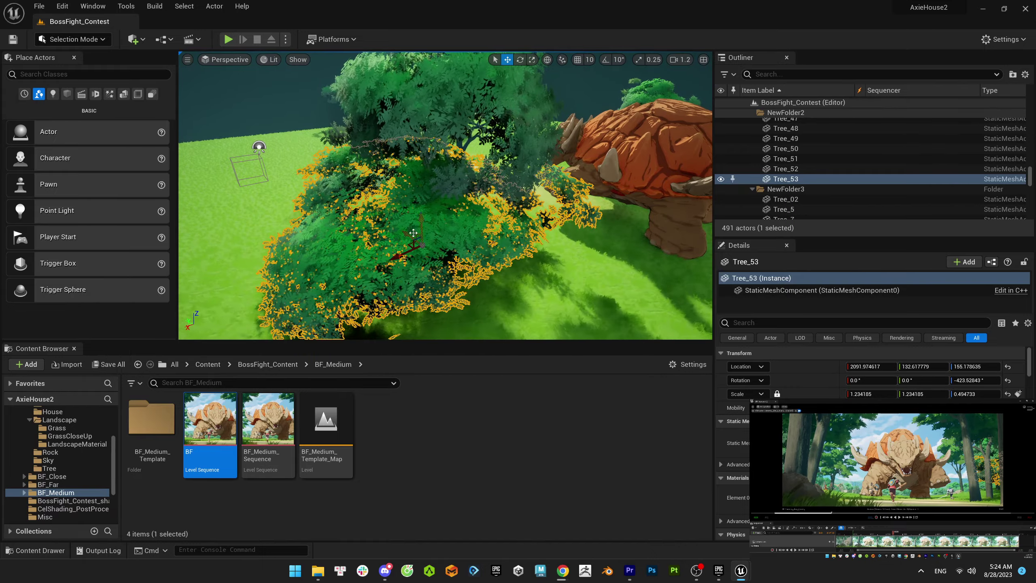
key(f)
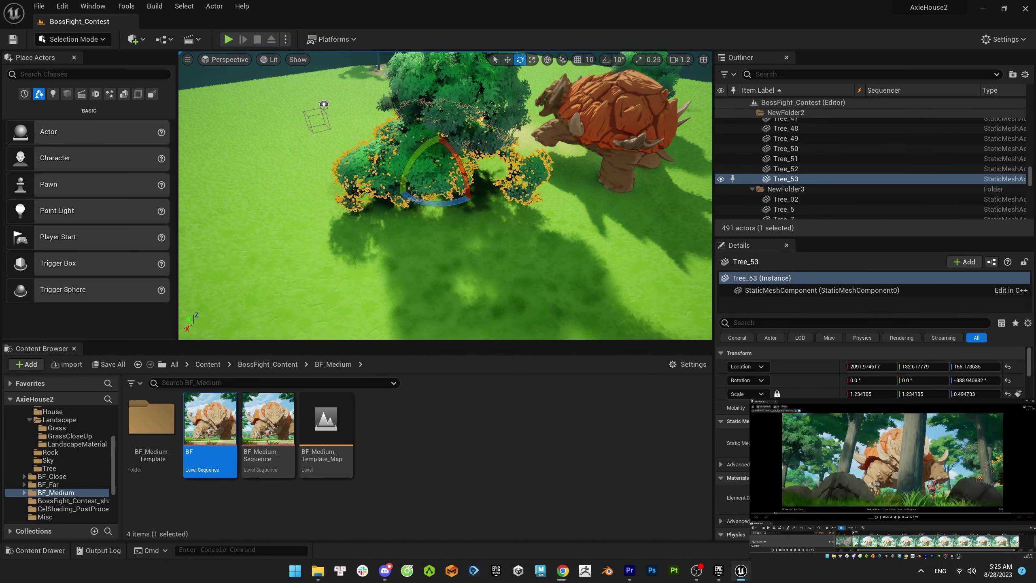
click(720, 180)
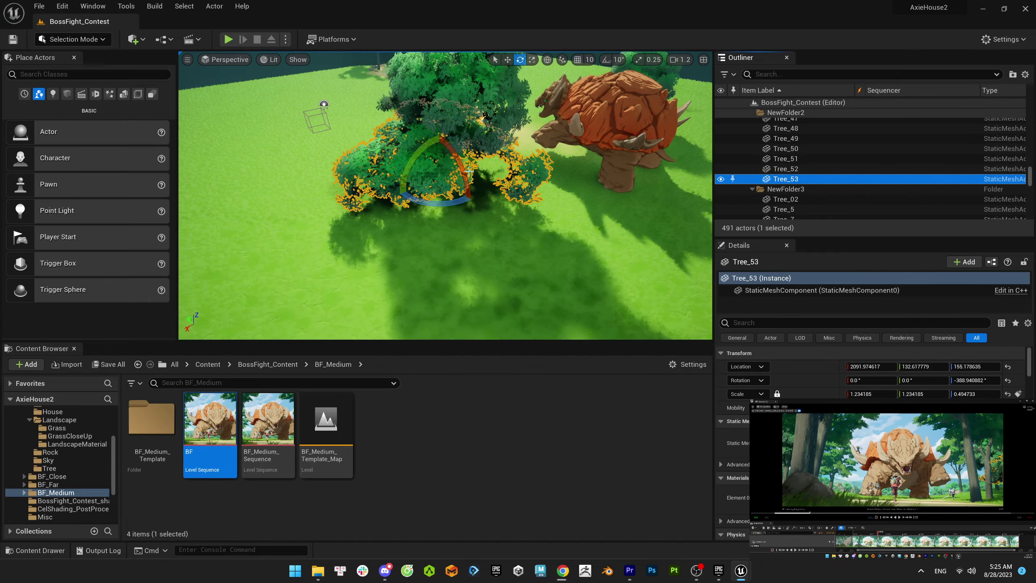
key(w)
drag(440, 150, 441, 134)
right_drag(442, 131, 449, 245)
drag(449, 262, 427, 226)
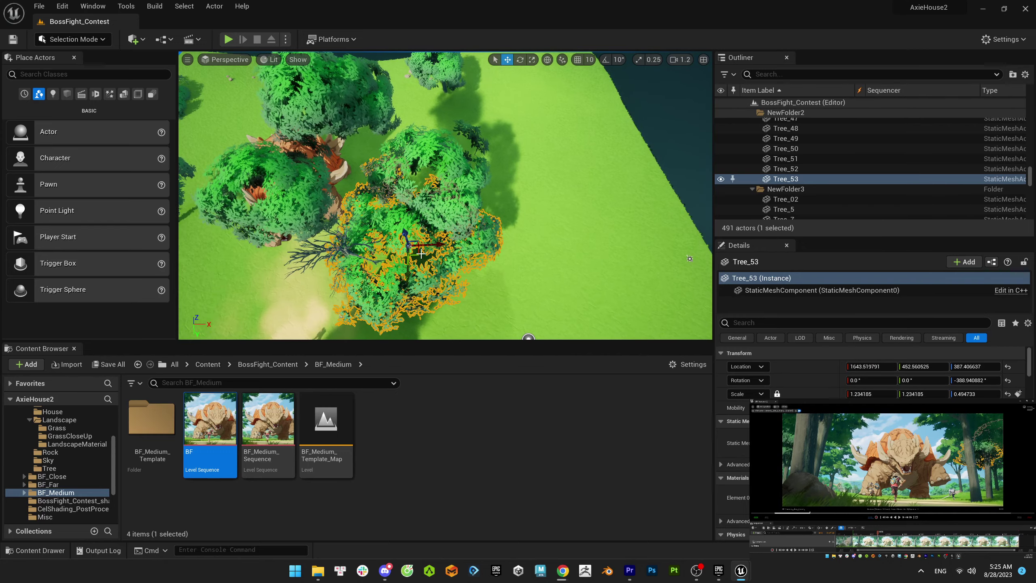
drag(414, 245, 431, 244)
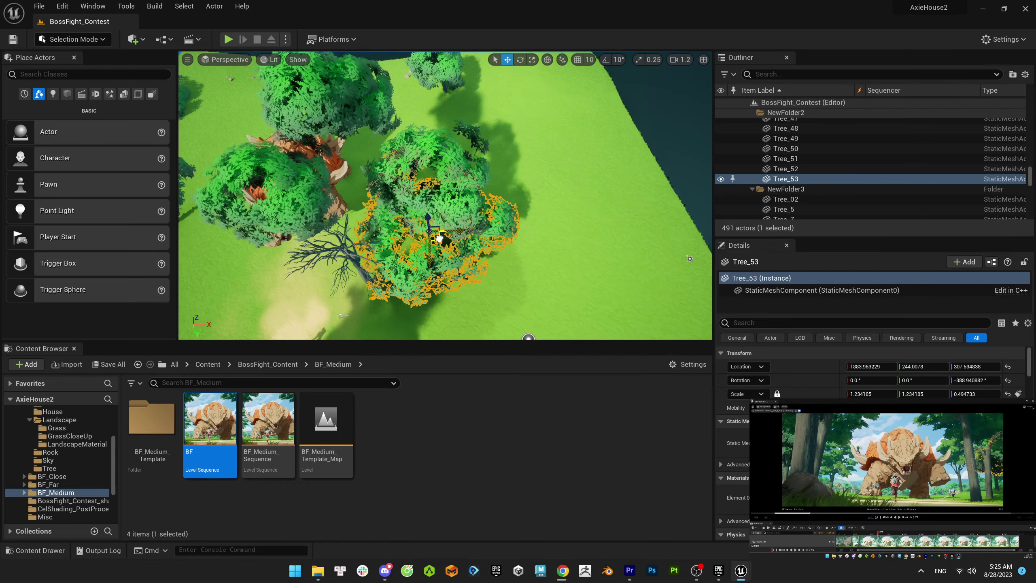
- Rotate Tree_53 to -310.9° and move it beside the bare tree at 1824.7, 1013.0, 307.5
key(e)
drag(473, 220, 476, 235)
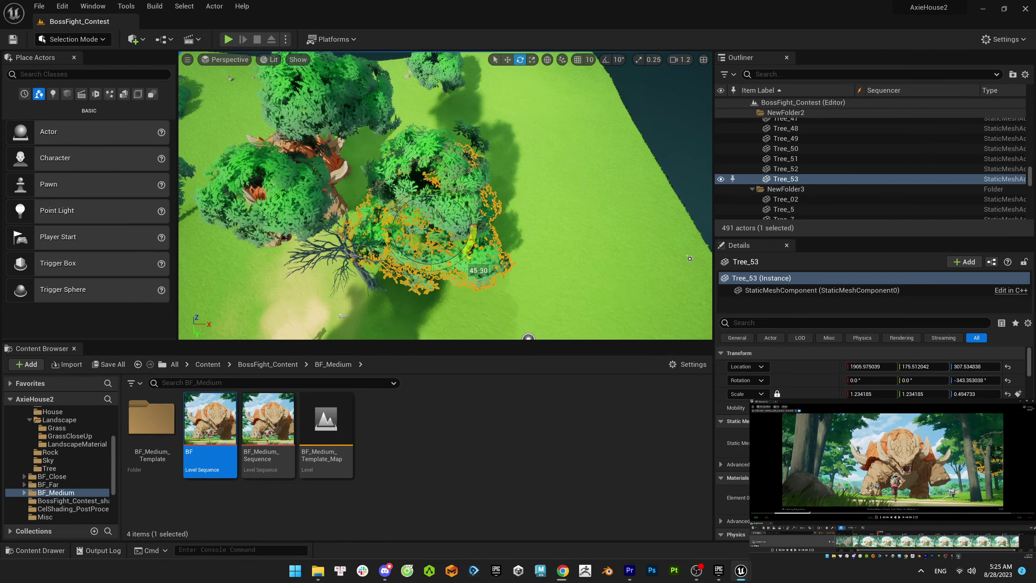
key(w)
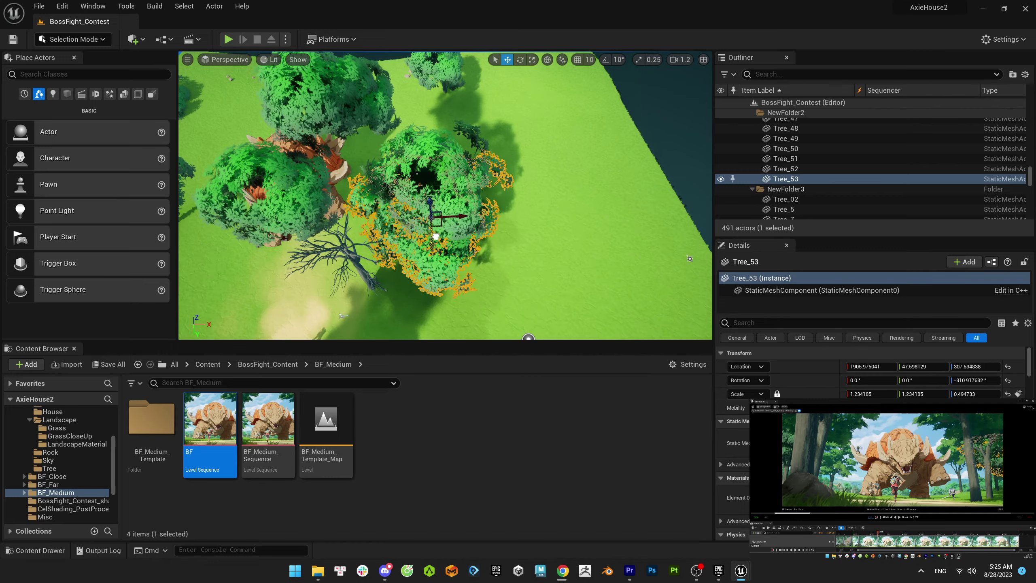
drag(452, 222, 437, 268)
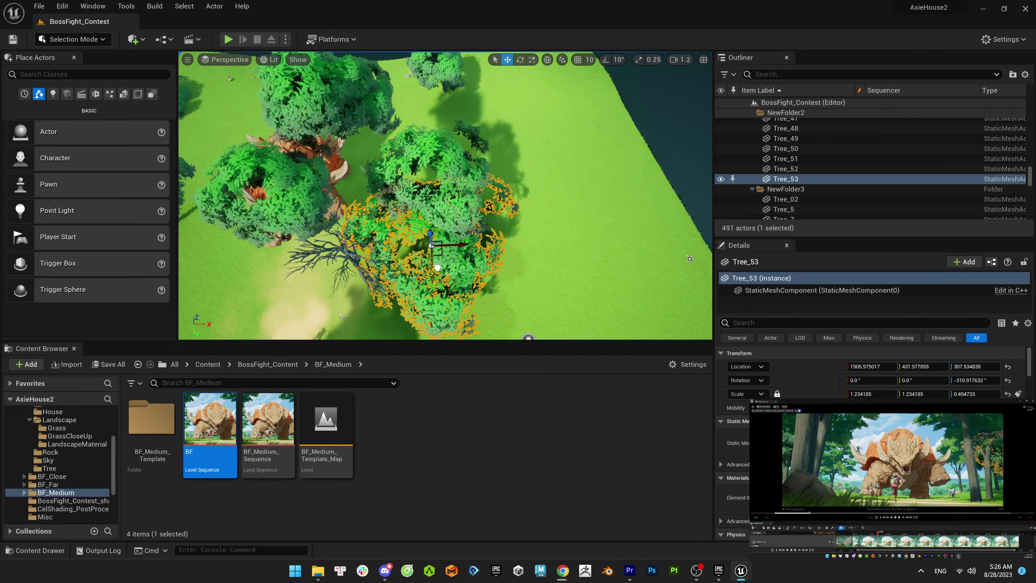
key(Escape)
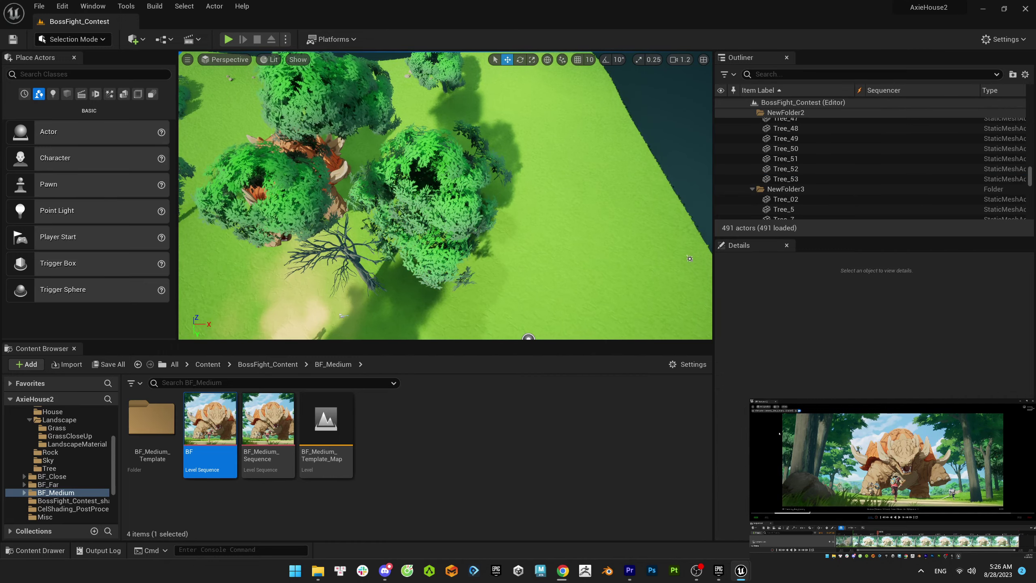
click(433, 191)
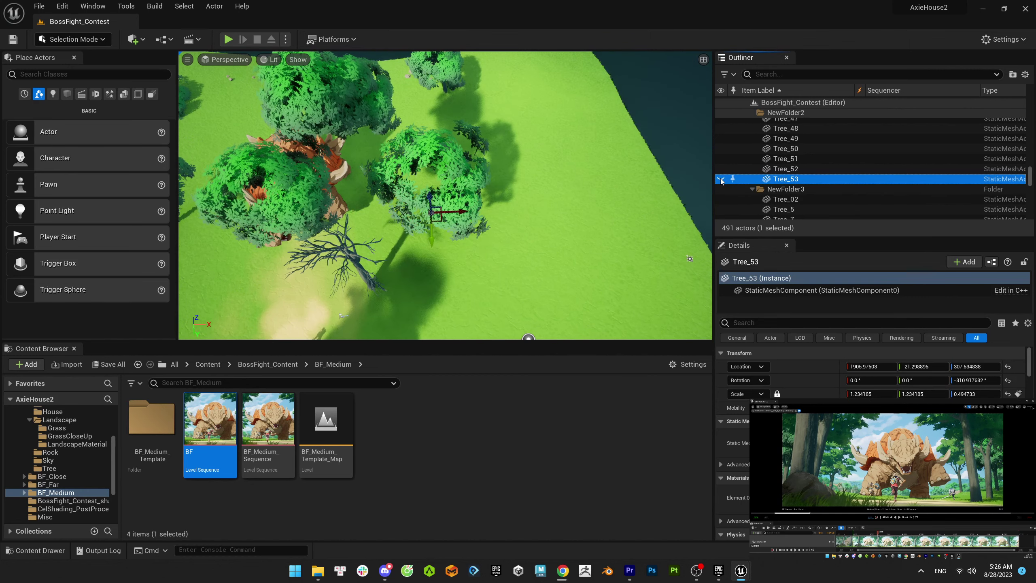
key(Escape)
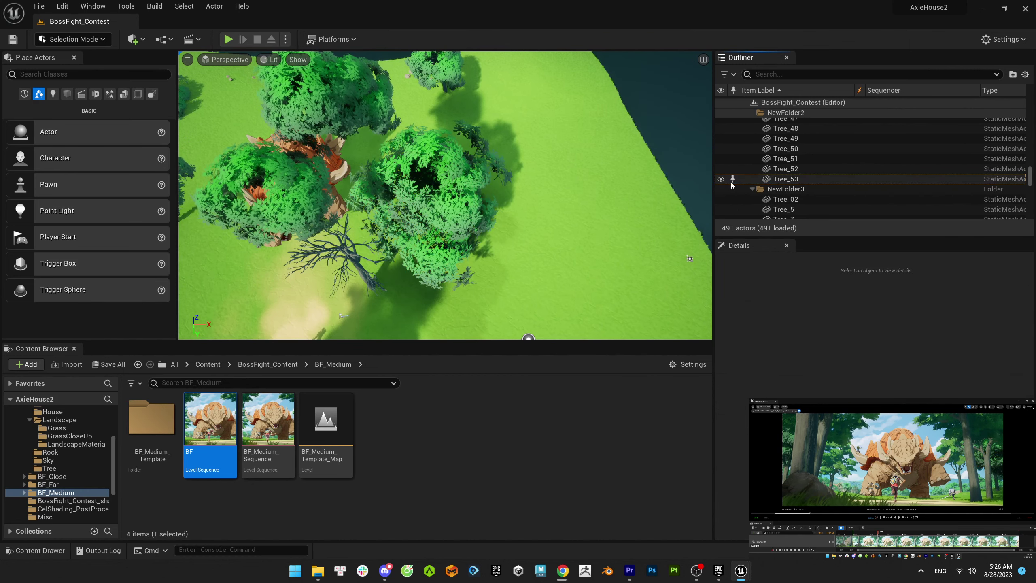
click(457, 248)
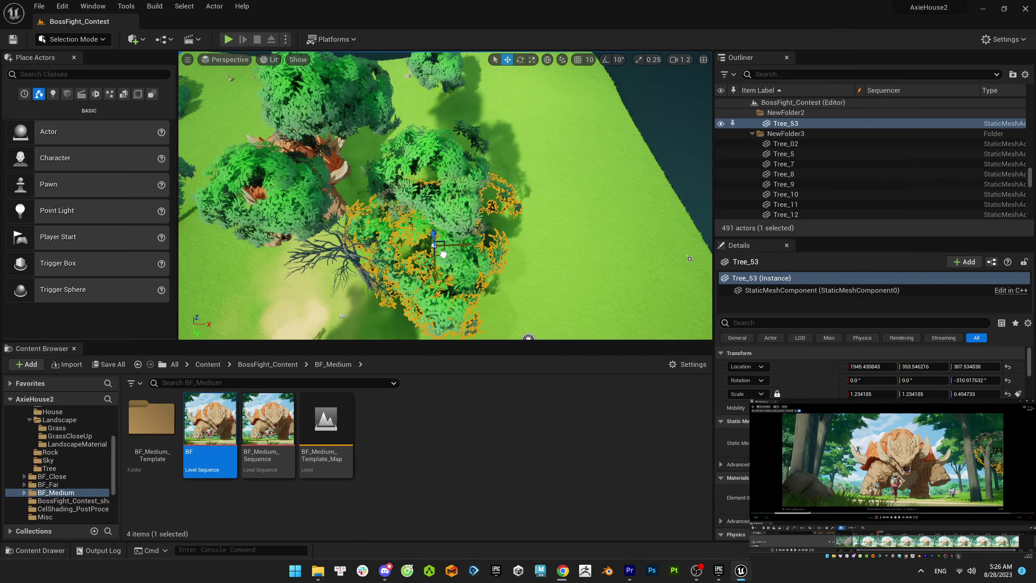
drag(443, 255, 433, 308)
- Untick Rendering > Visible in Tree_53's Details, found by searching 'vis'
click(762, 324)
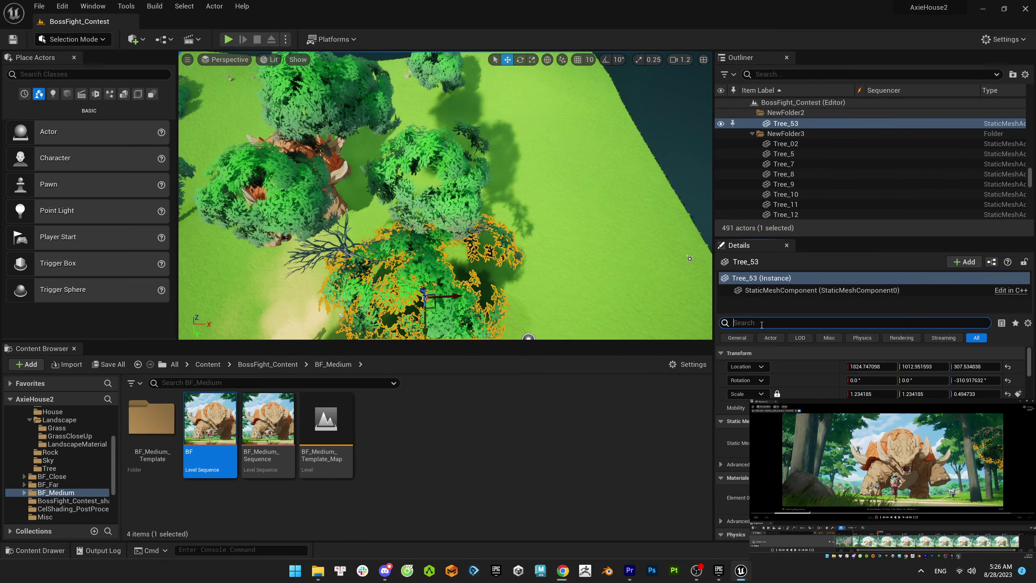
text(vis)
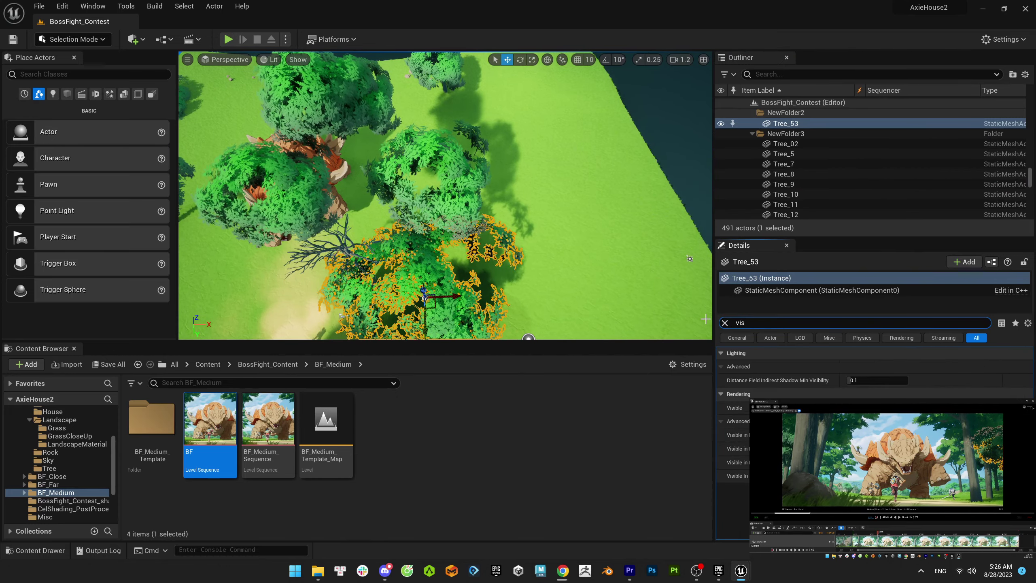
click(726, 322)
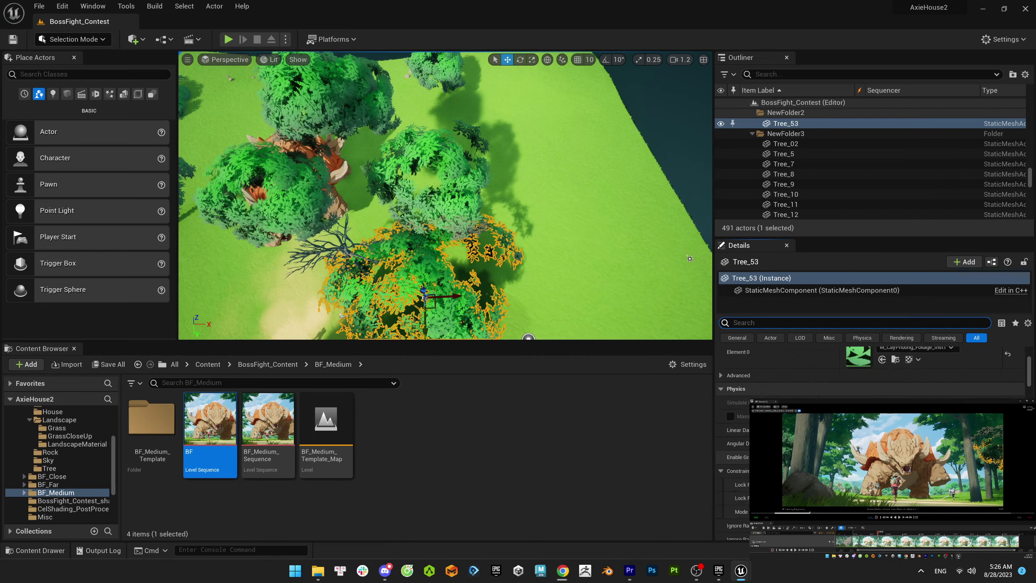
scroll(796, 376, down, 10)
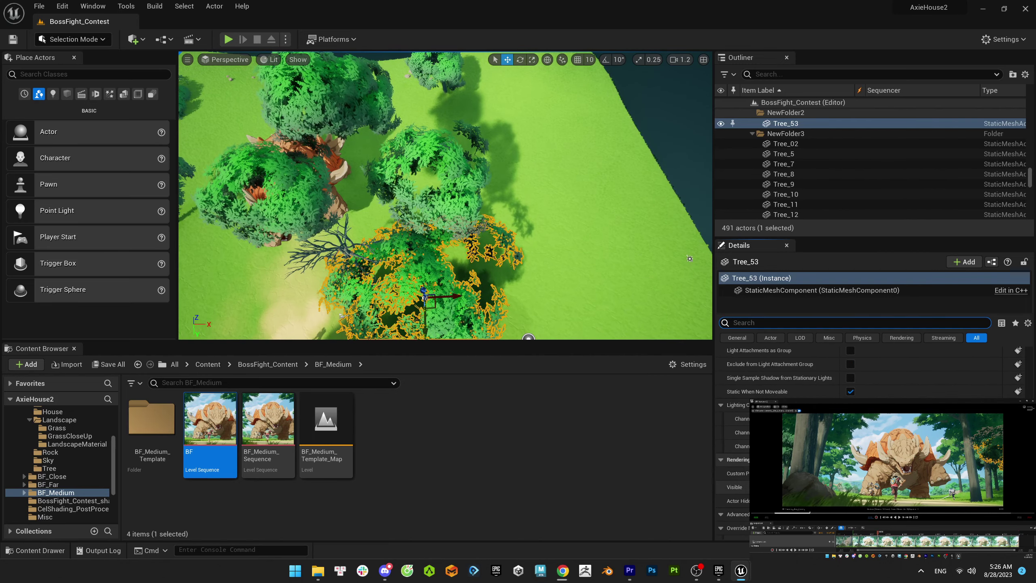
click(850, 487)
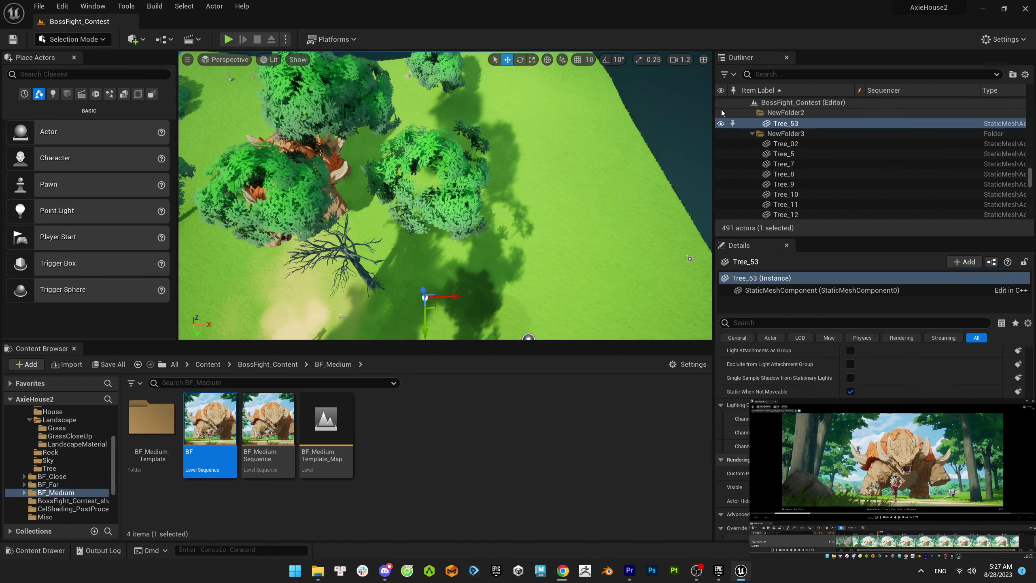
- Move the hidden Tree_53 to the right and rotate it about 13 degrees, then swing it back
click(722, 124)
drag(424, 289, 423, 283)
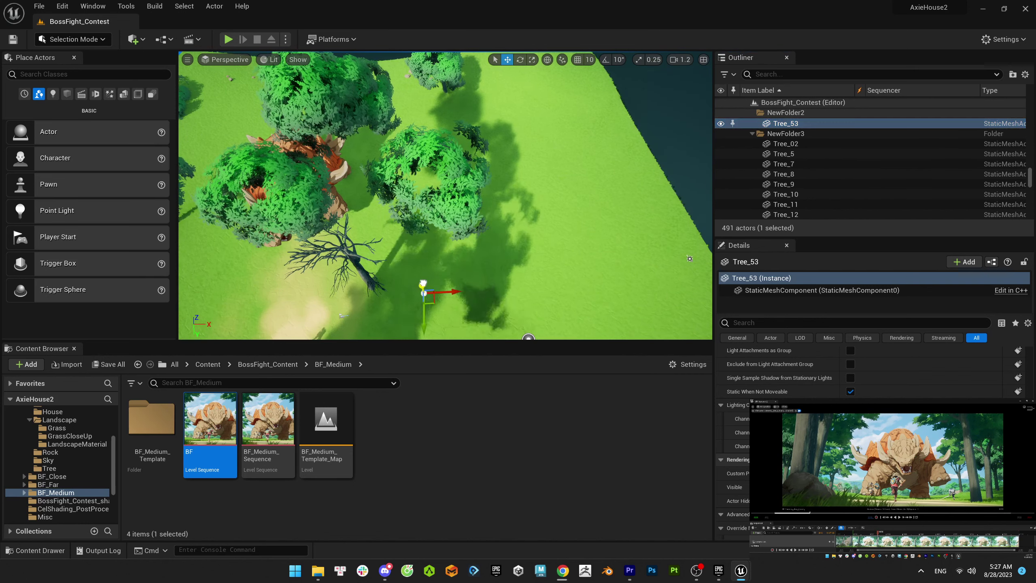
drag(408, 336, 402, 337)
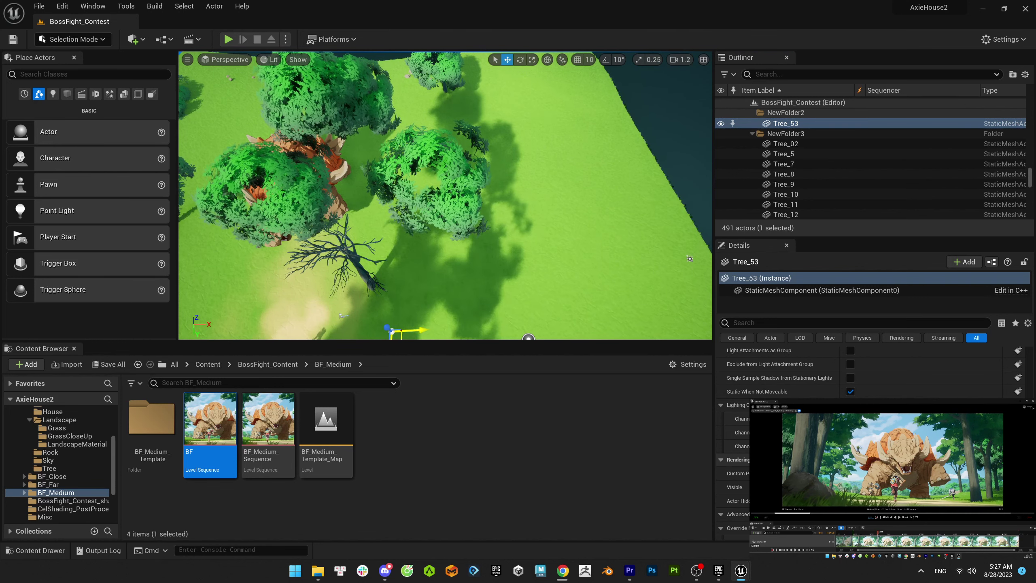
scroll(353, 308, down, 5)
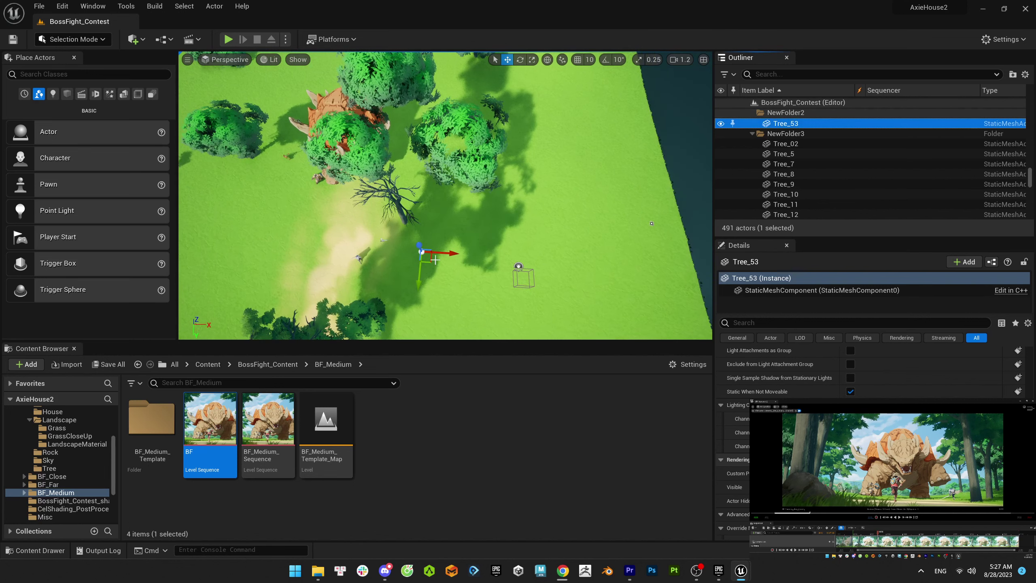
key(e)
drag(427, 235, 428, 232)
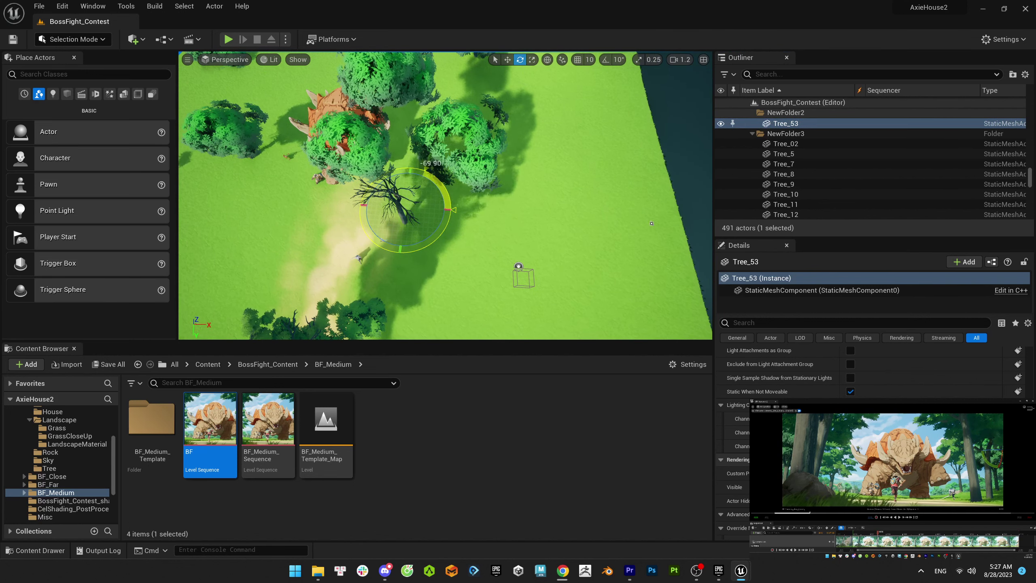
drag(452, 218, 451, 220)
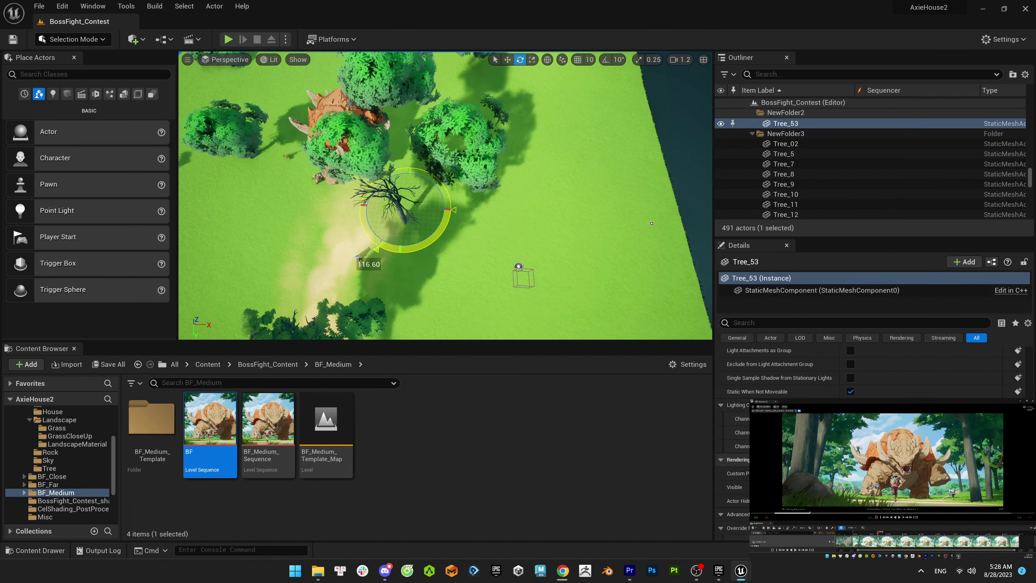
drag(429, 248, 371, 262)
key(Escape)
- Reposition Tree_53 across the clearing and down toward the bottom bushes
click(466, 166)
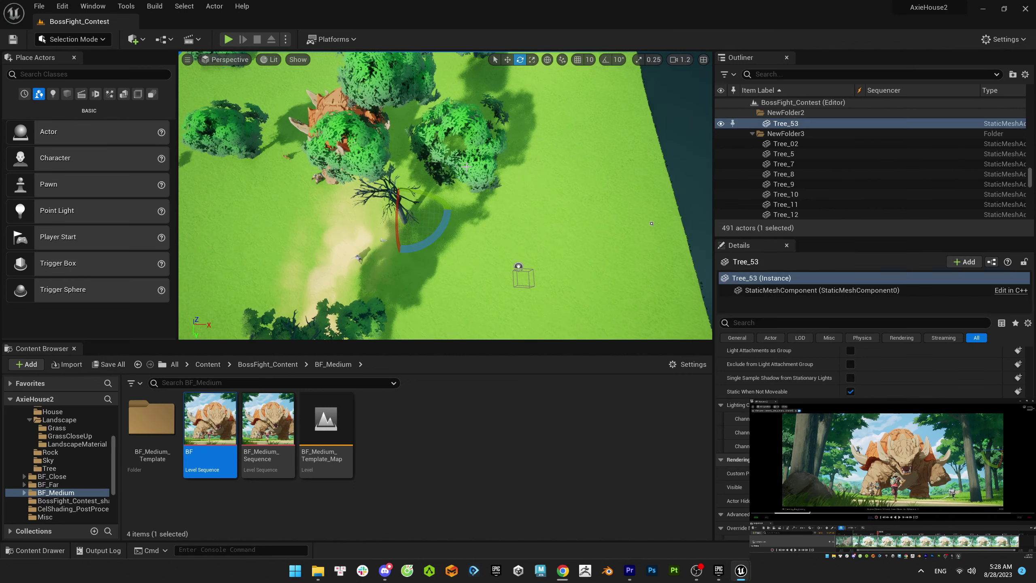
key(w)
drag(453, 210, 430, 226)
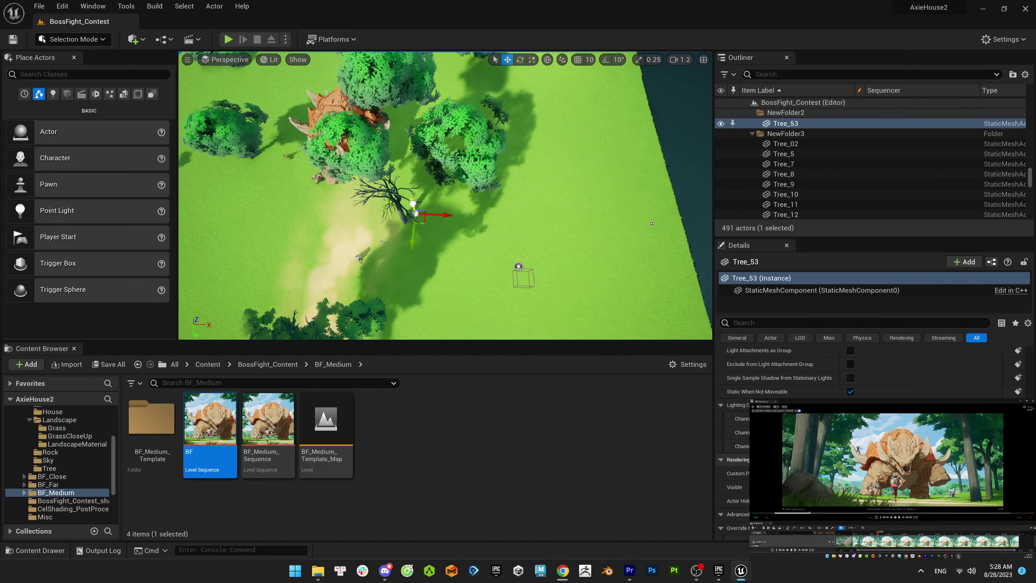
click(752, 125)
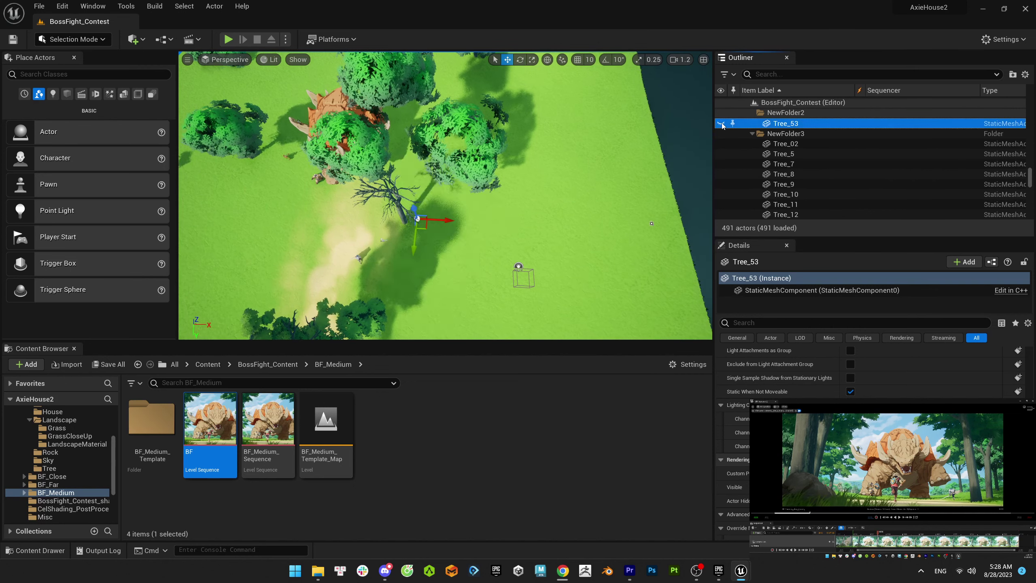
drag(401, 192, 401, 182)
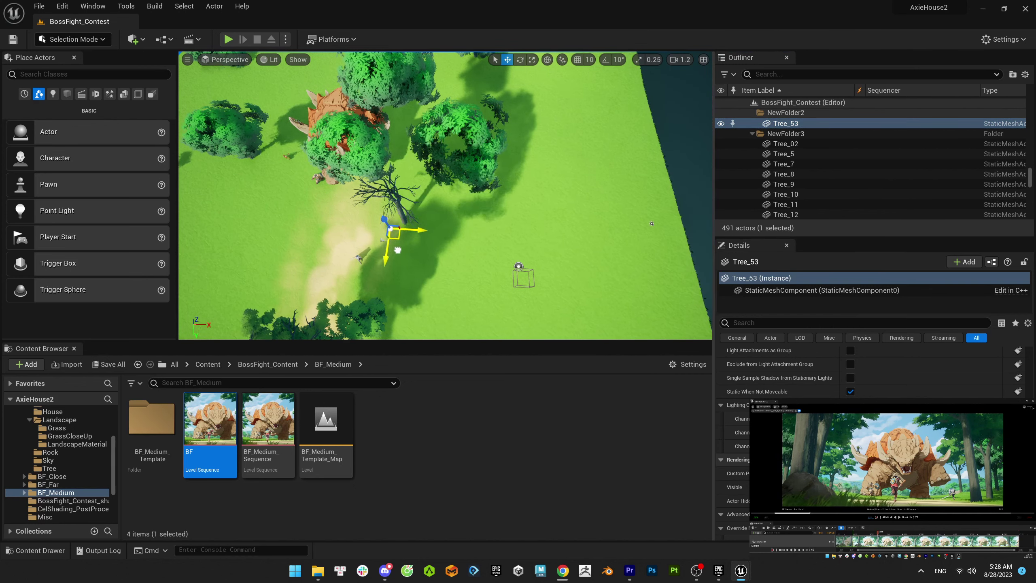
drag(398, 250, 385, 335)
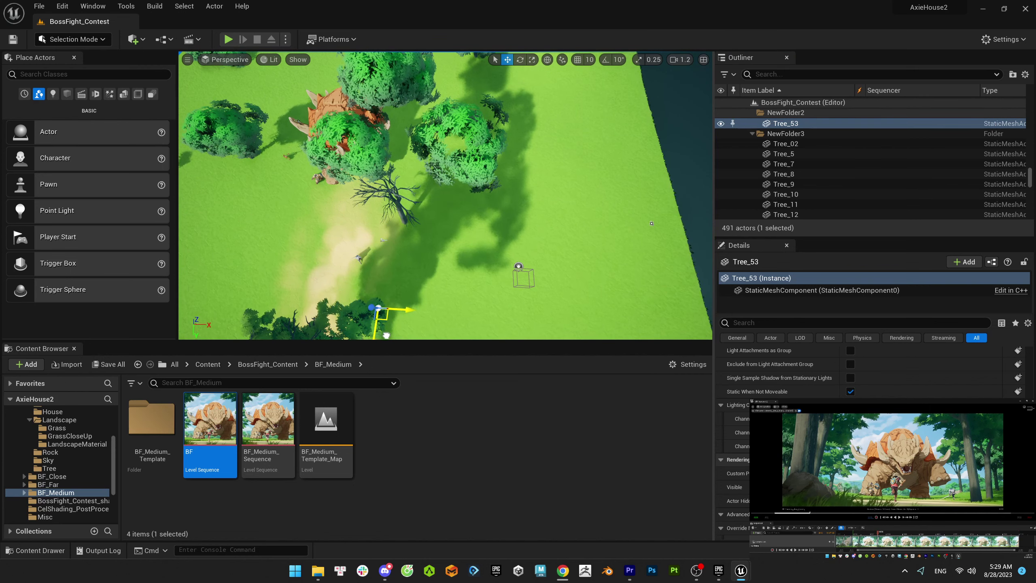
click(723, 124)
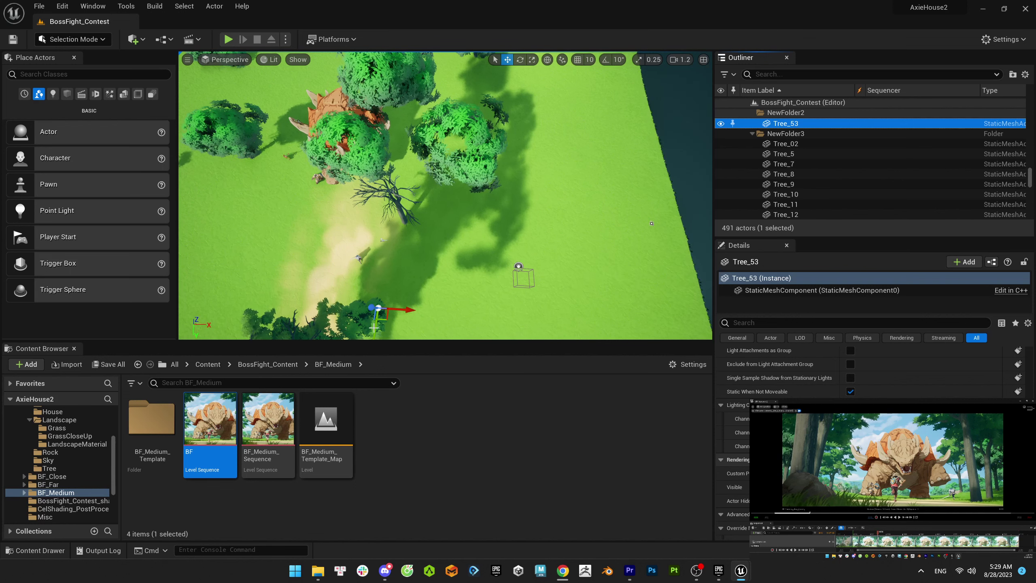
- Return Tree_53 to its previous spot after a slight nudge, undoing the move
drag(374, 328, 398, 318)
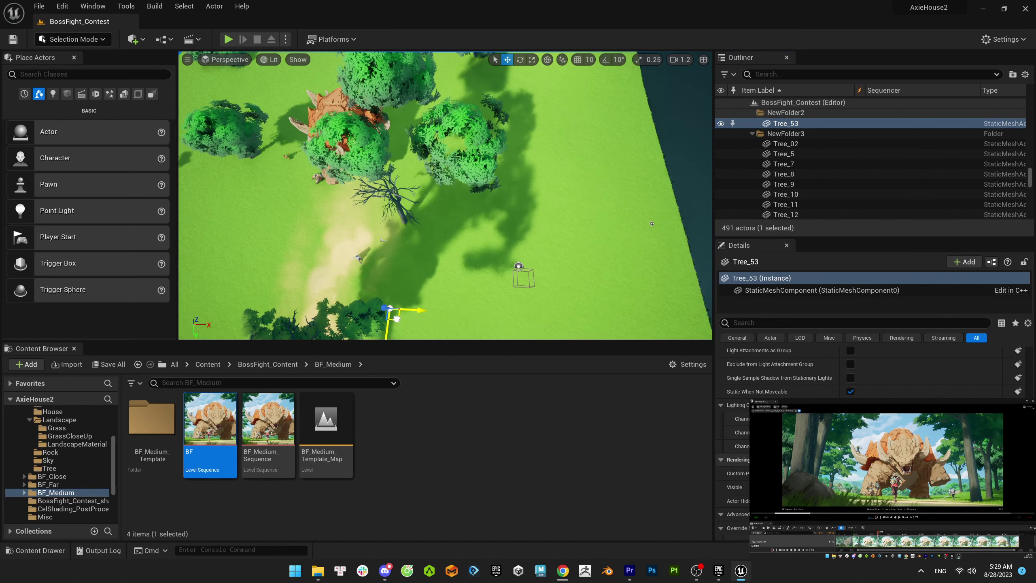
key(ctrl+z)
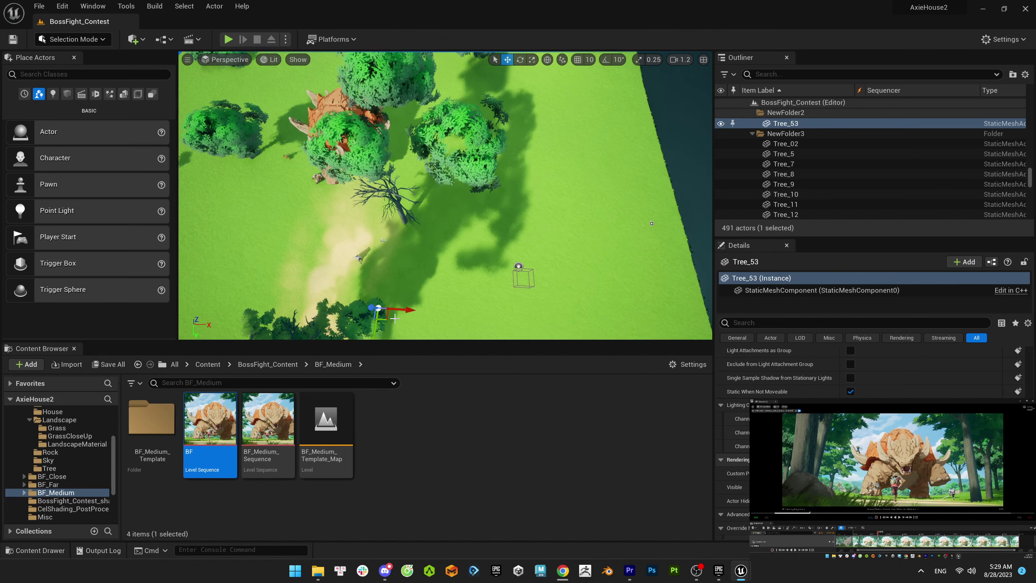
key(e)
right_drag(465, 257, 465, 282)
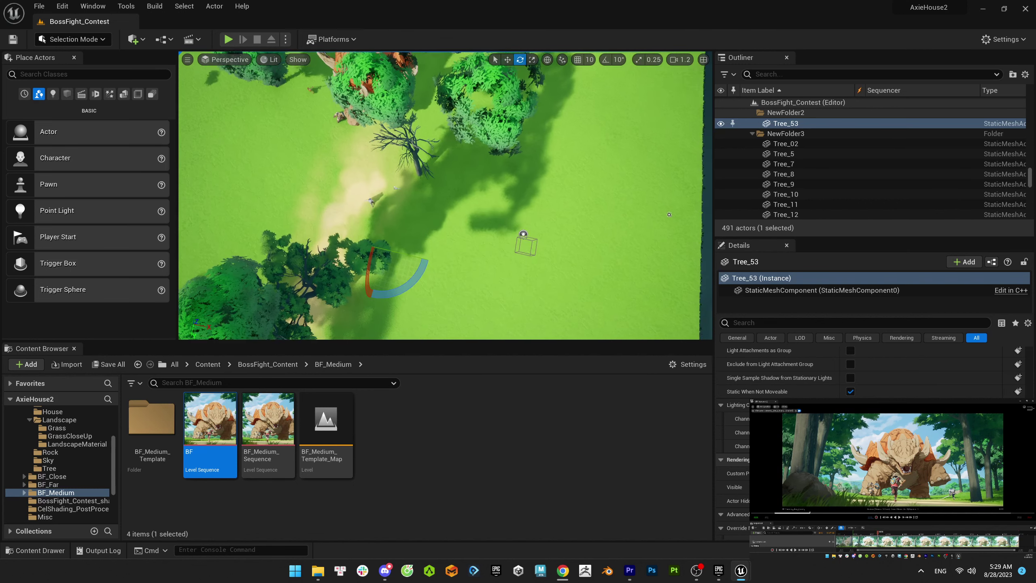
key(Escape)
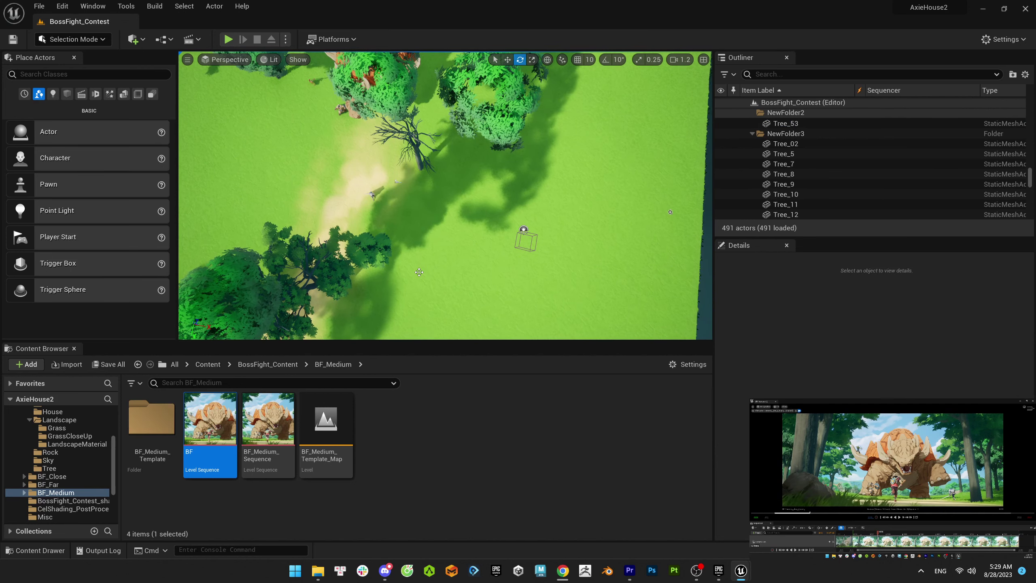
- Paste a duplicate Tree_54 beside the path and adjust its pivot position
key(ctrl+v)
key(r)
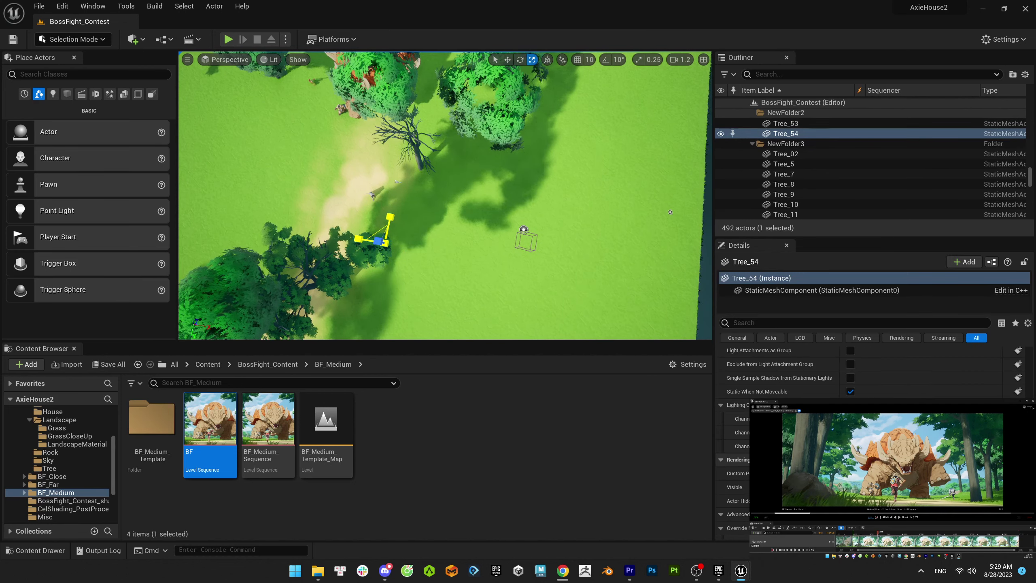
key(w)
drag(379, 241, 358, 242)
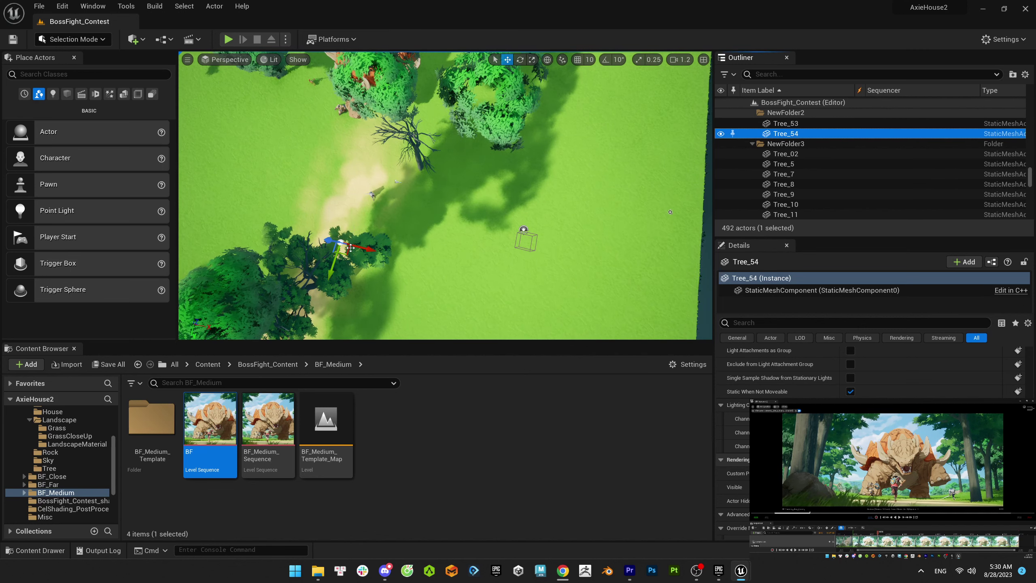
key(r)
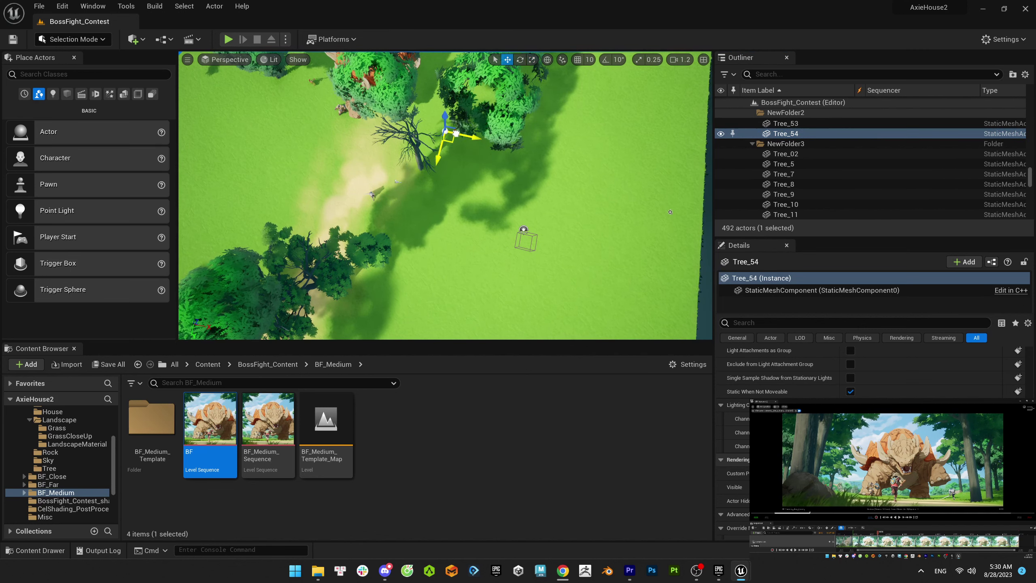
alt+middle_drag(426, 130, 439, 179)
key(f)
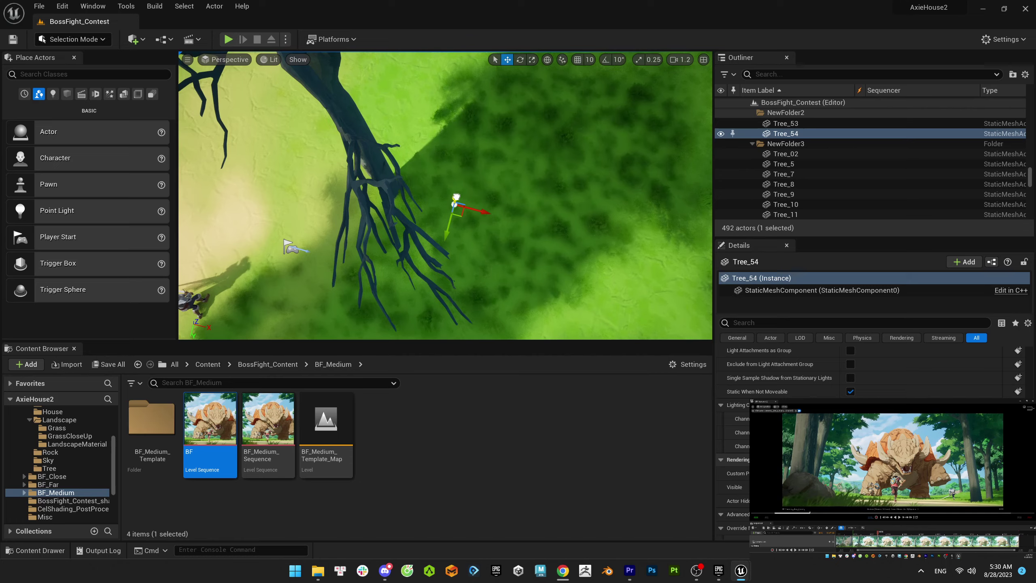
alt+middle_drag(453, 200, 454, 206)
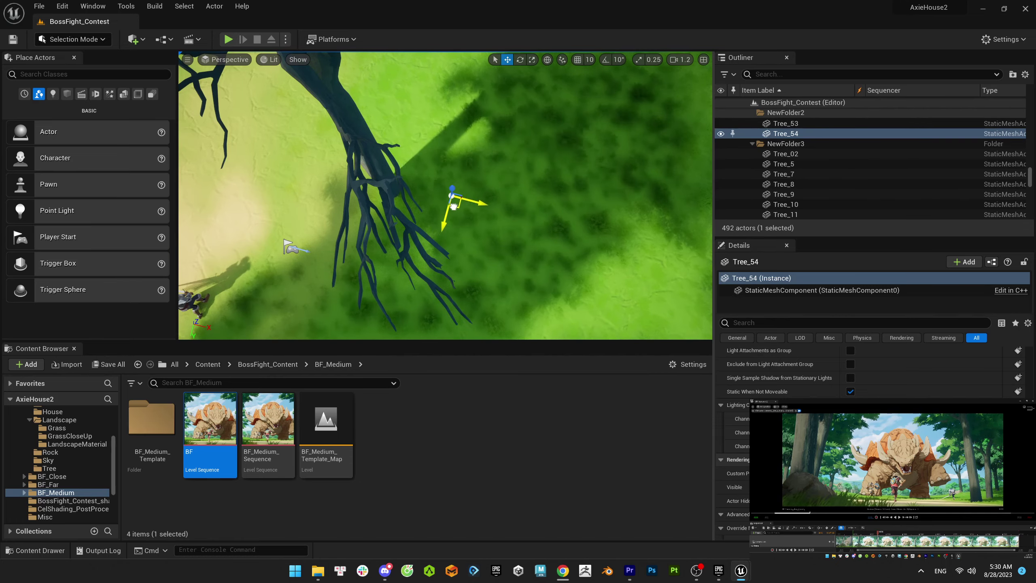
- Delete Tree_54, restoring the CayPhuong_Foliage_B9 bush beside the bare trunk
key(Delete)
scroll(449, 204, down, 6)
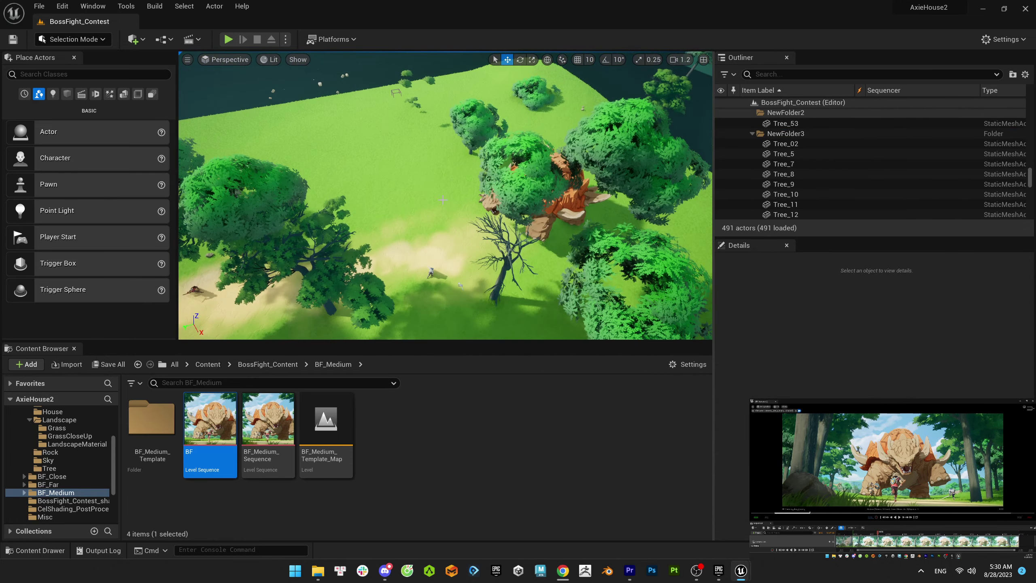
key(ctrl+z)
middle_drag(447, 287, 461, 260)
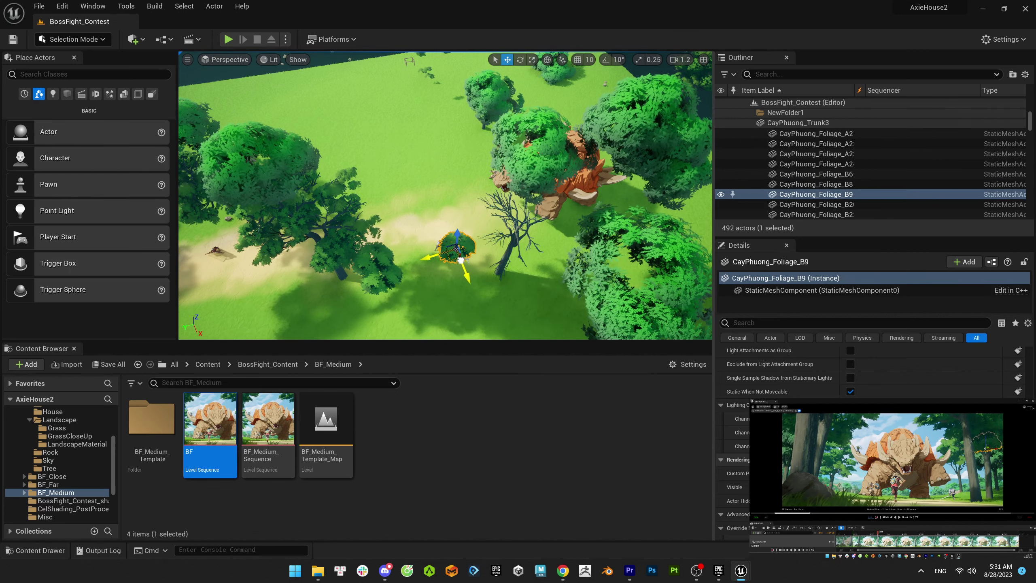
drag(461, 260, 520, 298)
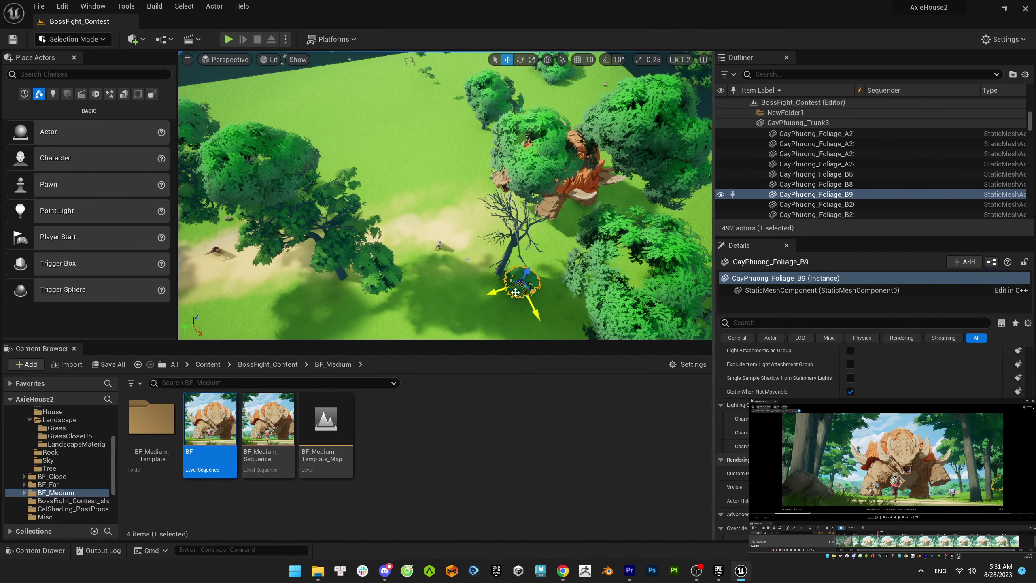
click(721, 195)
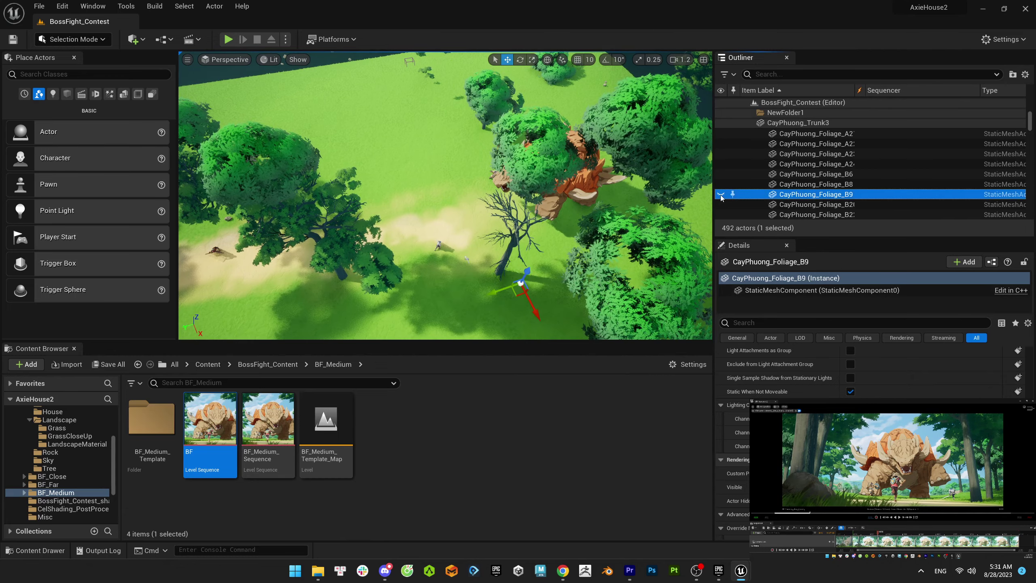
key(f)
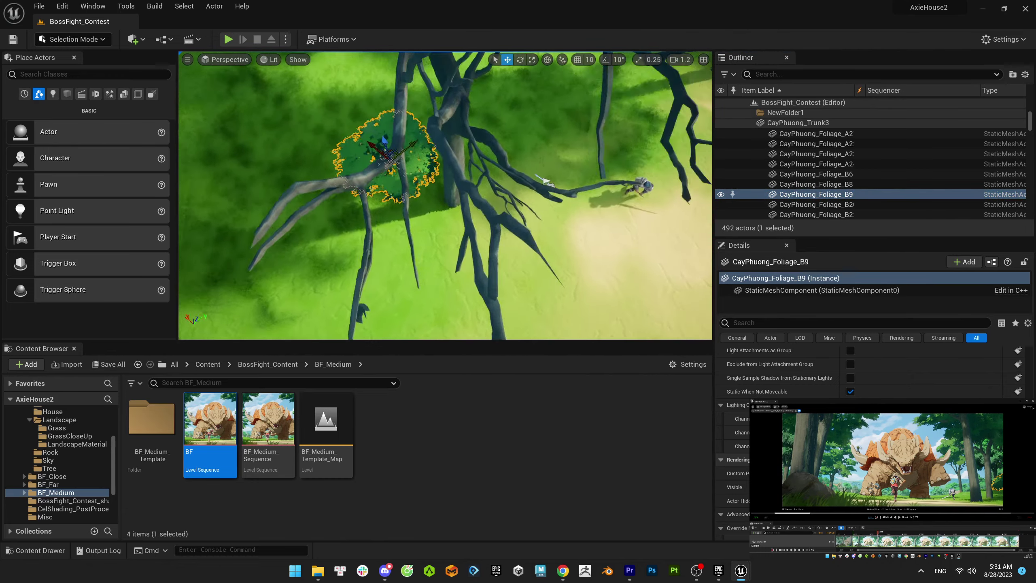
right_drag(445, 195, 310, 172)
drag(404, 158, 459, 196)
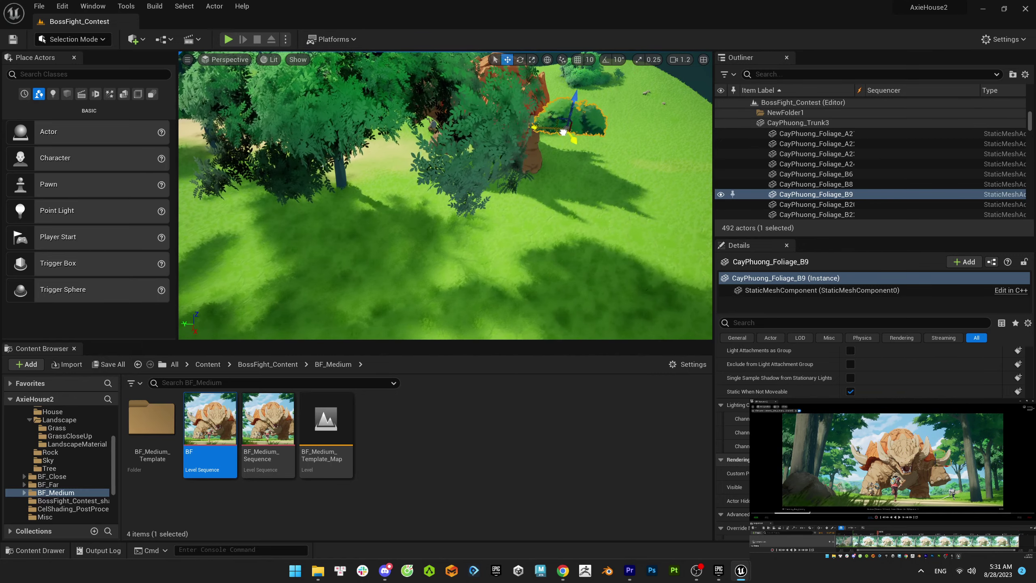
click(766, 323)
text(shadow)
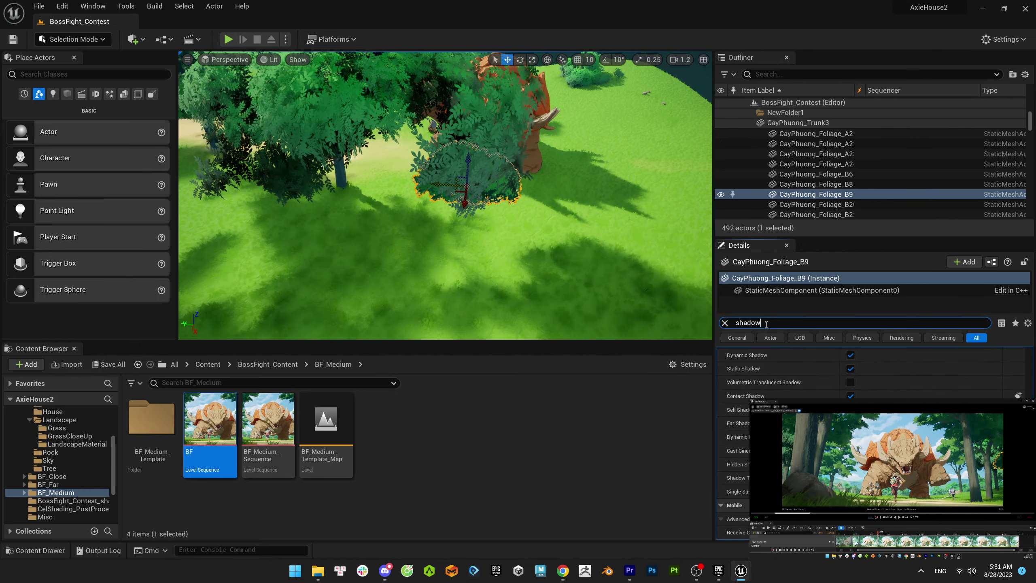
key(Escape)
right_drag(410, 223, 410, 223)
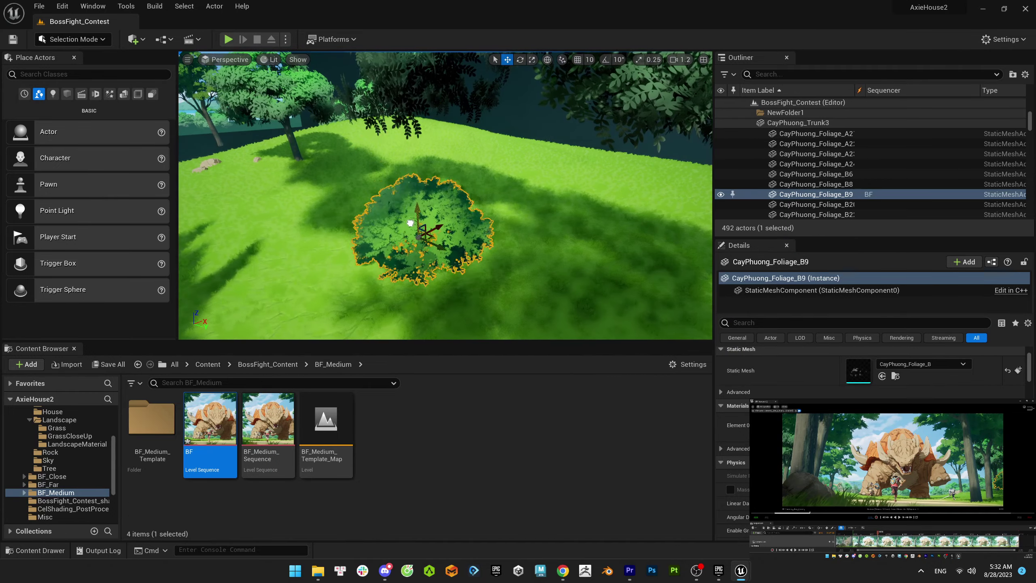
drag(410, 223, 381, 233)
key(Delete)
key(Escape)
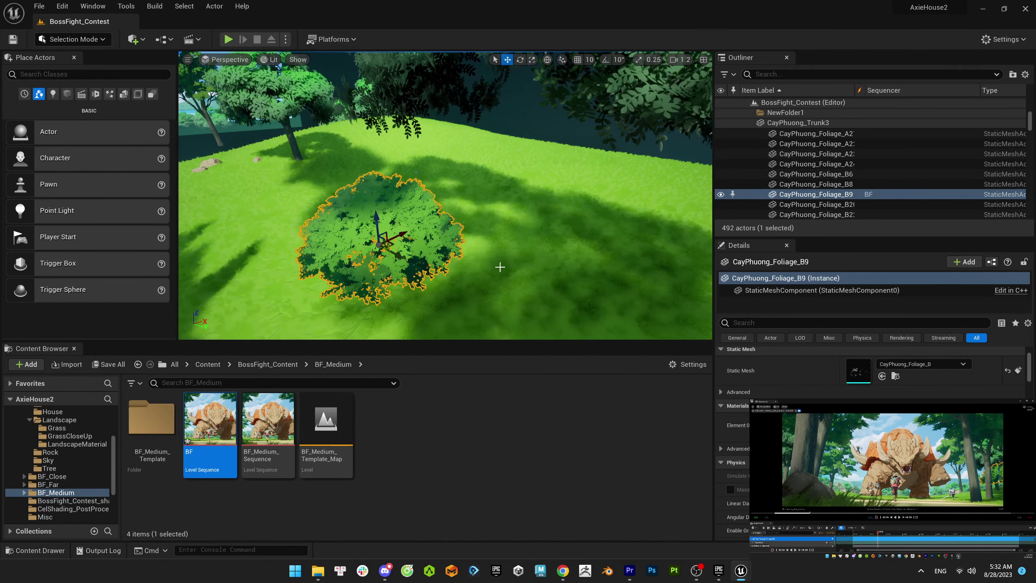
key(Escape)
right_drag(500, 267, 508, 224)
click(517, 273)
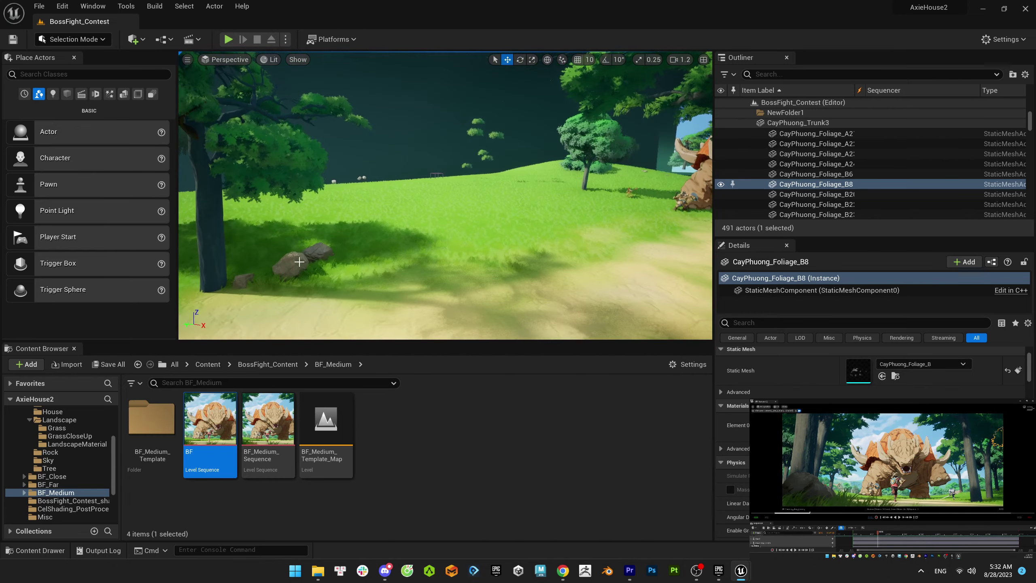
- Move Rock_Large_20 left toward the path
click(413, 233)
right_drag(413, 228, 413, 229)
key(r)
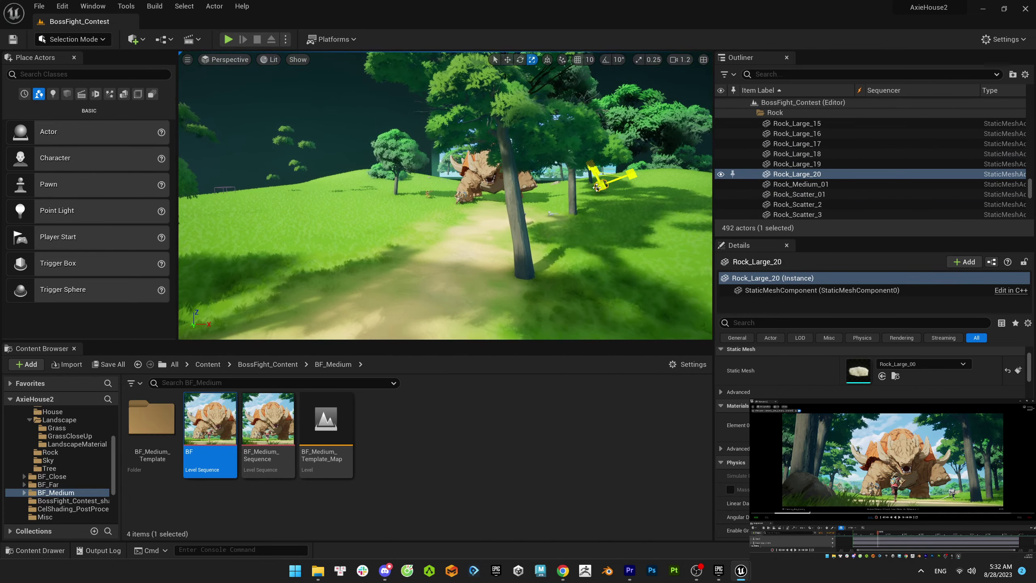
key(w)
key(f)
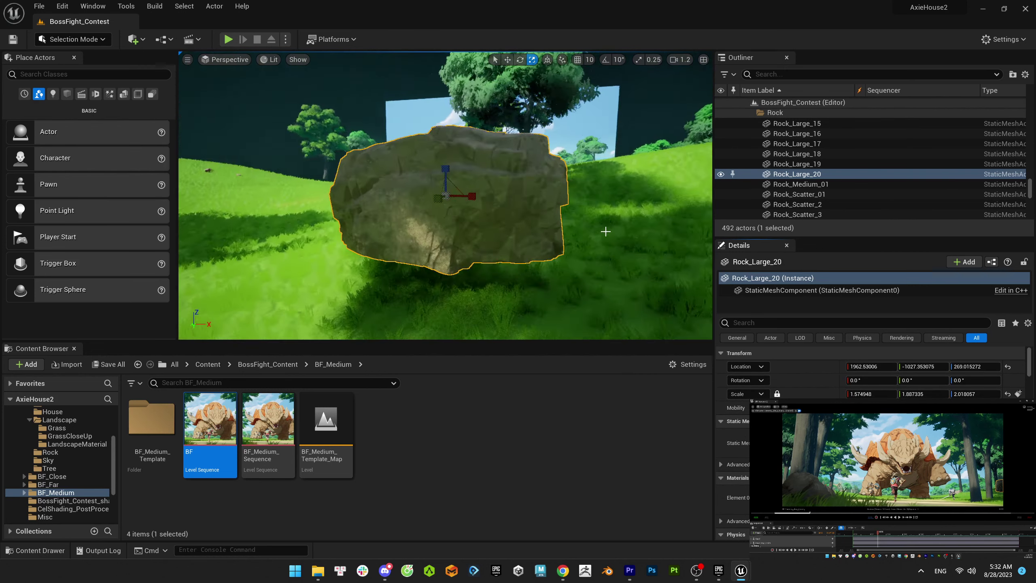
drag(597, 186, 517, 108)
- Make both large rocks invisible using the 'visi' Details filter
ctrl+click(797, 175)
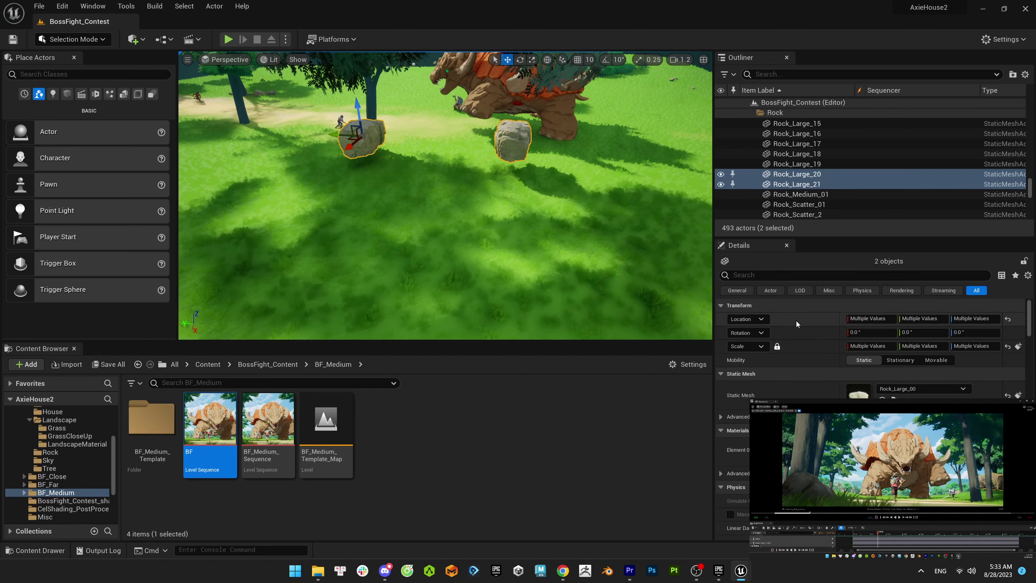
click(816, 275)
text(hidden)
click(725, 275)
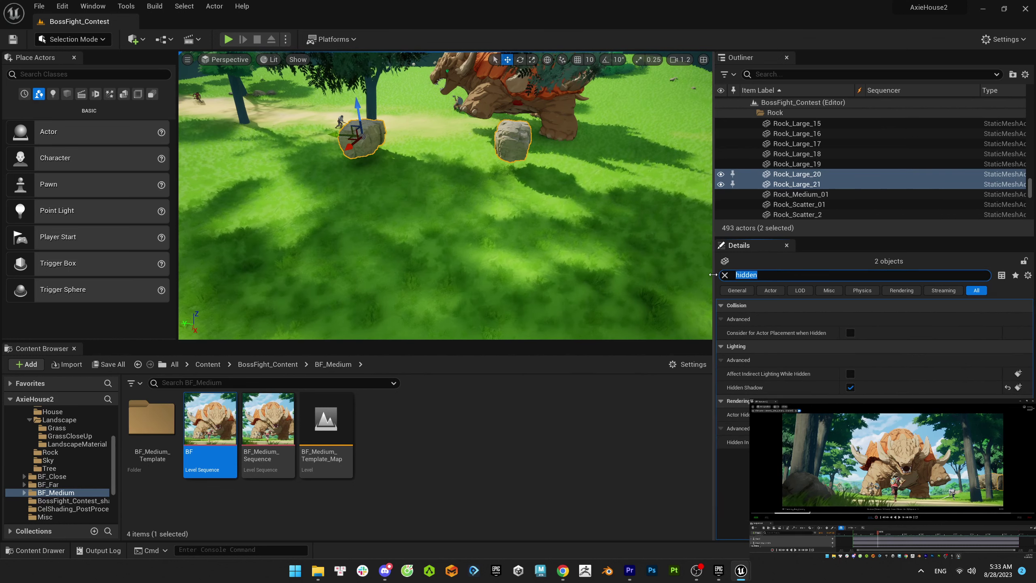
text(visi)
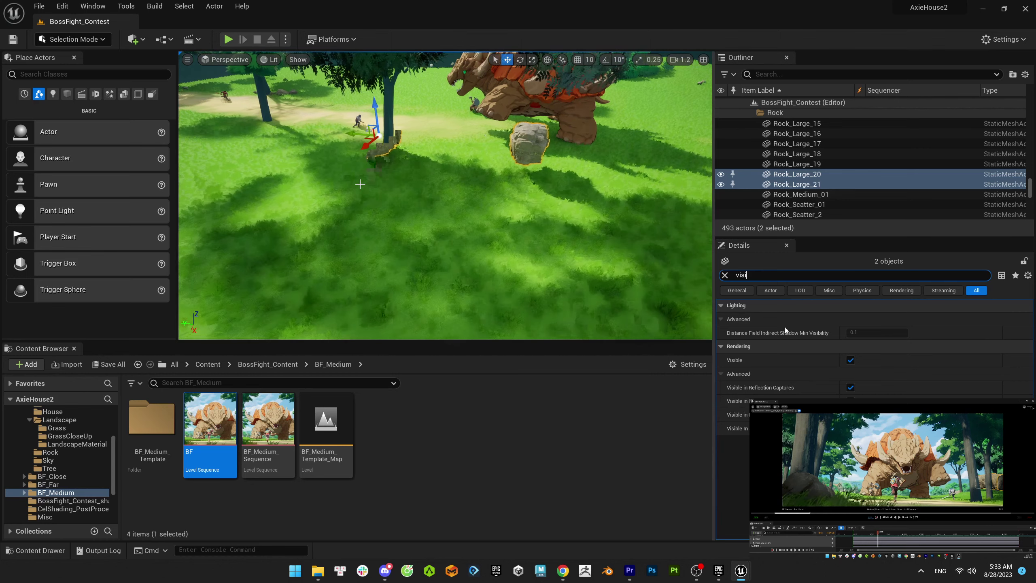
click(851, 360)
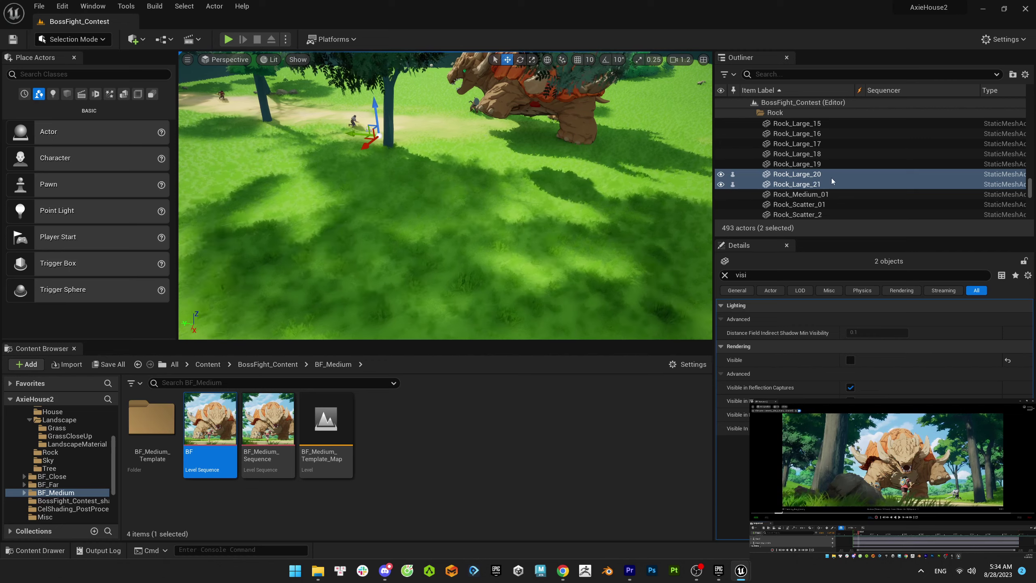
- Duplicate a rock as Rock_Large_22, place it on the grass at right, and hide it
key(ctrl+d)
right_drag(445, 196, 445, 196)
key(f)
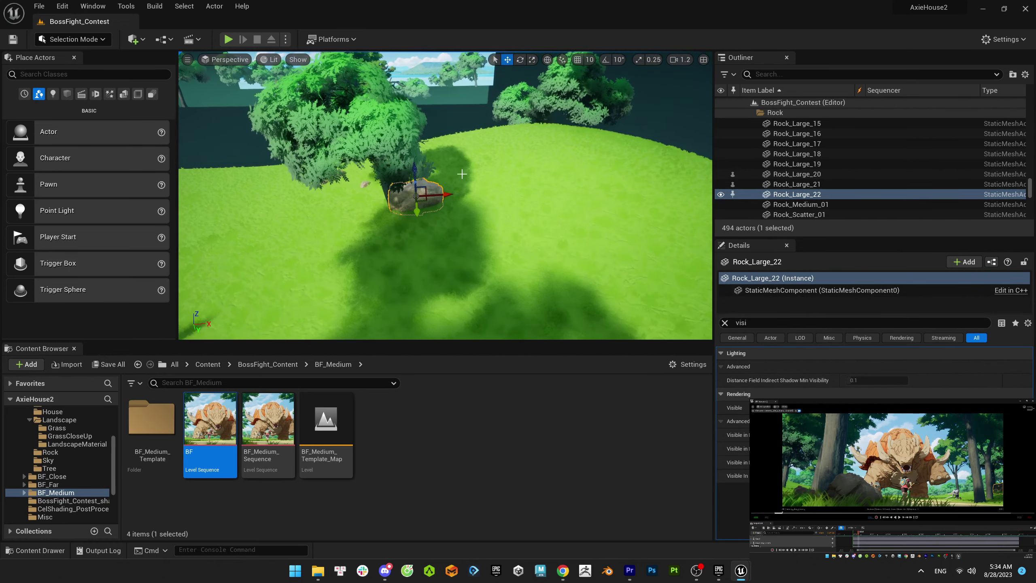
drag(411, 114, 414, 100)
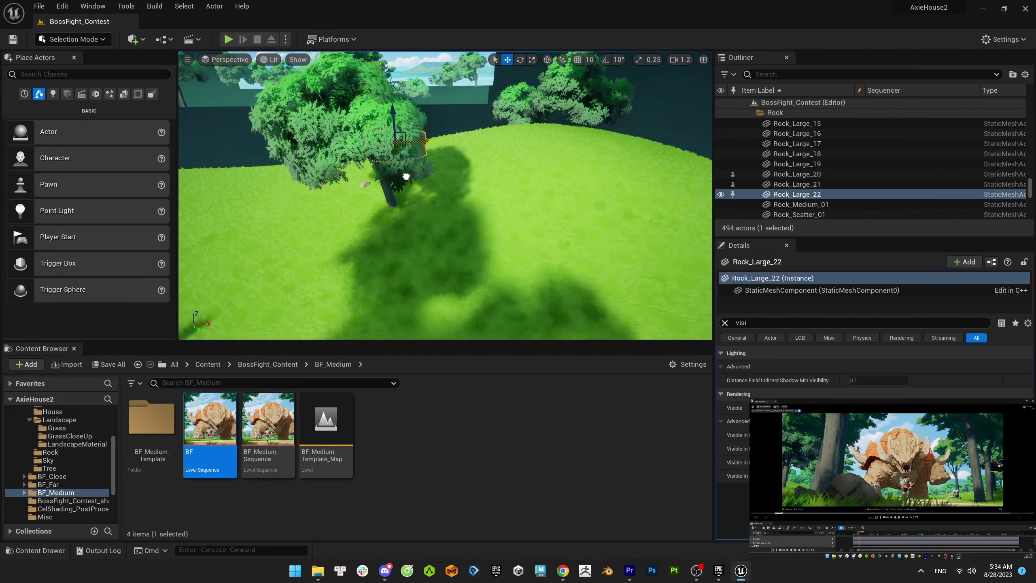
drag(430, 173, 369, 208)
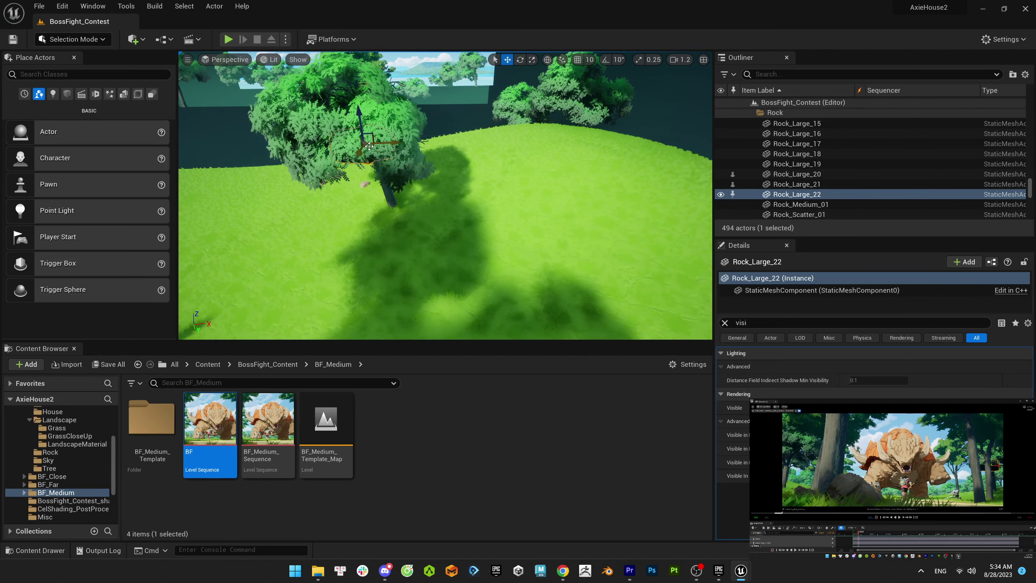
drag(369, 145, 425, 167)
right_drag(425, 167, 418, 169)
key(h)
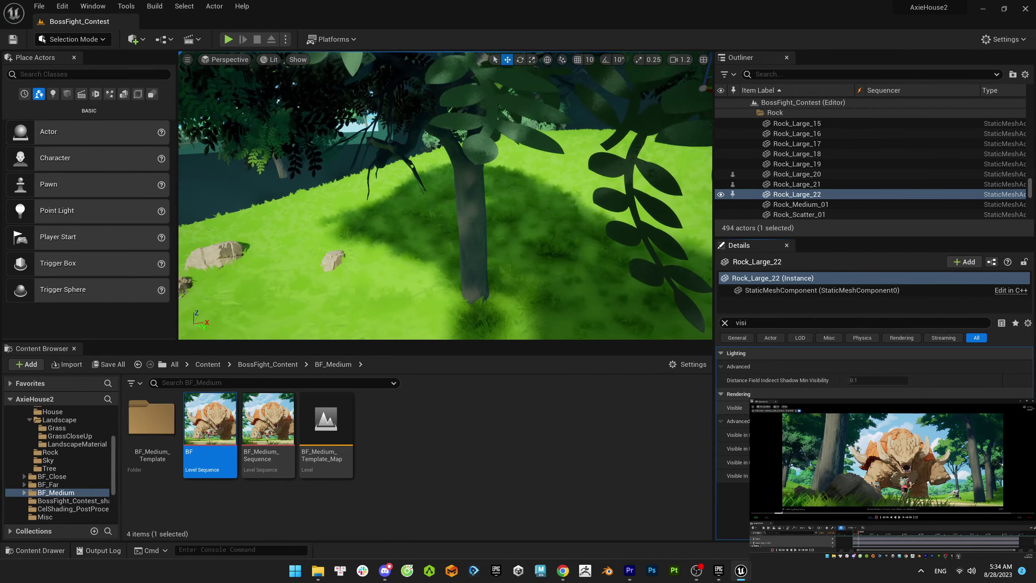
- Duplicate it as Rock_Large_23 and enlarge it, then select Rock_Large_22 in the Outliner
key(ctrl+d)
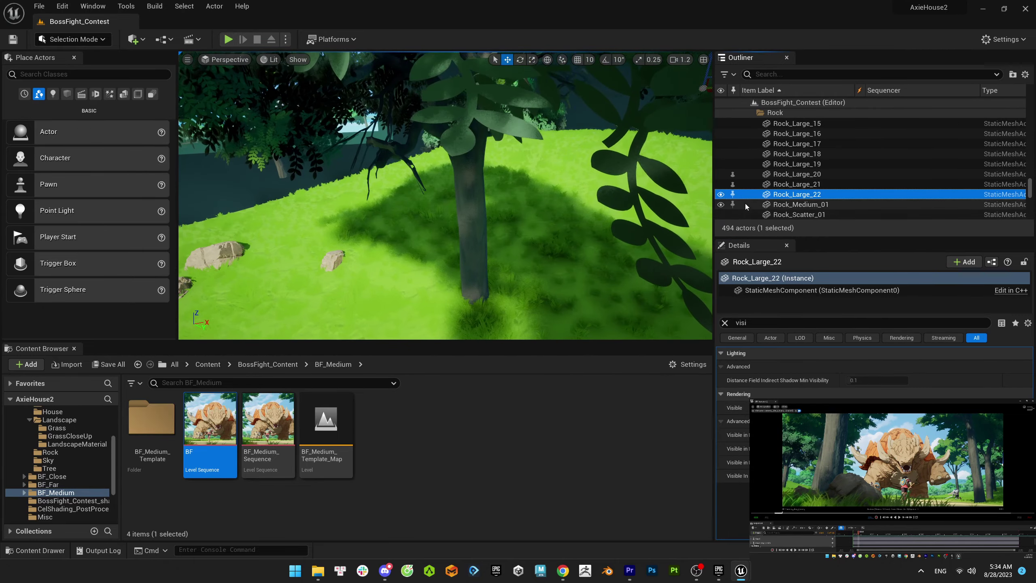
right_drag(465, 156, 465, 156)
key(r)
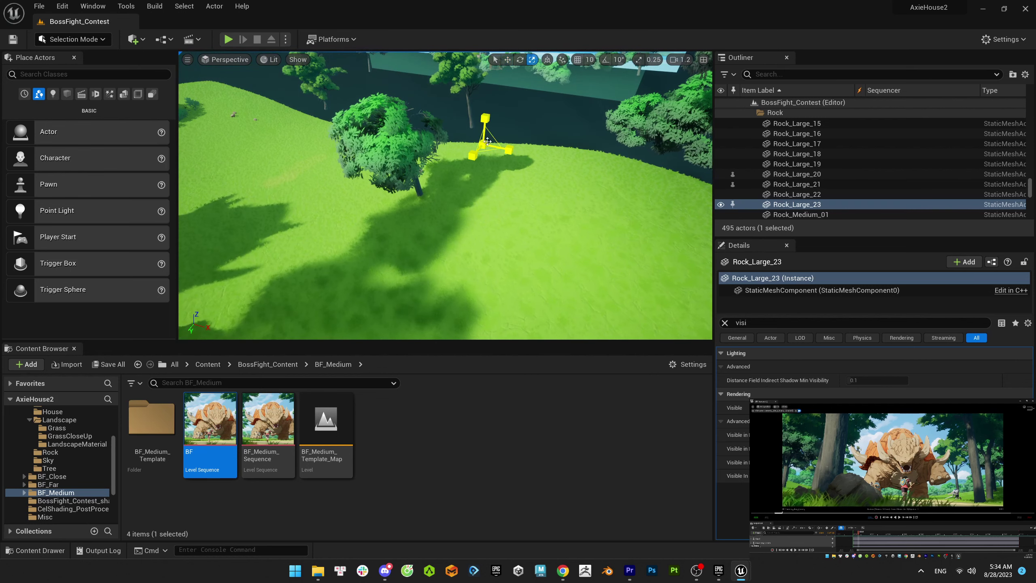
drag(473, 155, 482, 165)
key(w)
click(721, 205)
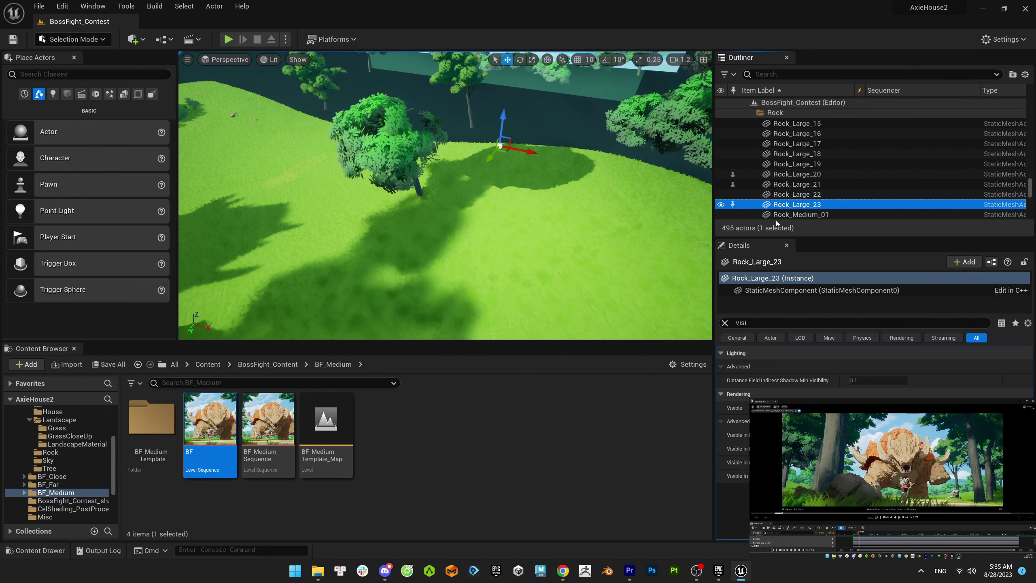
click(722, 195)
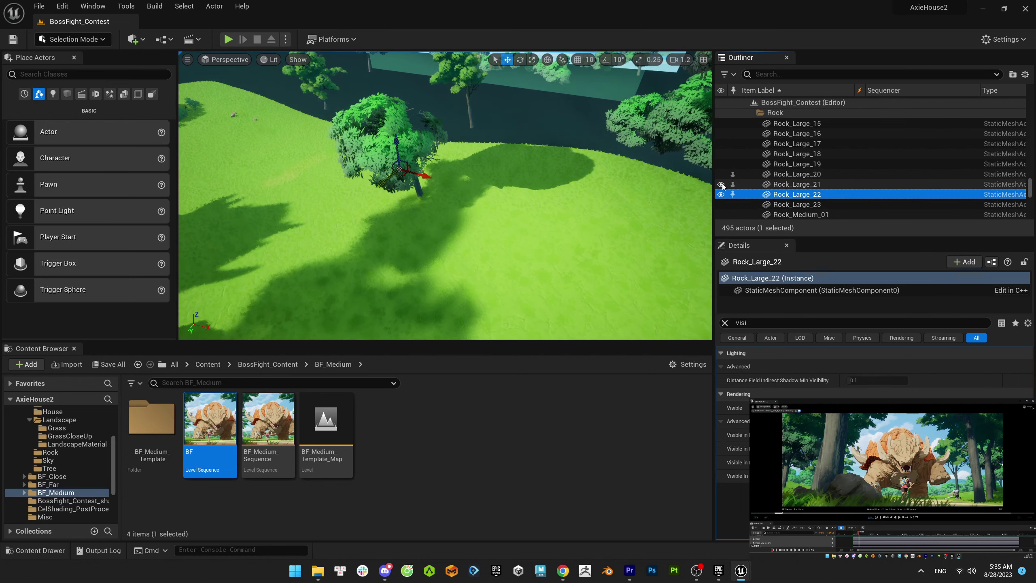
scroll(723, 183, up, 5)
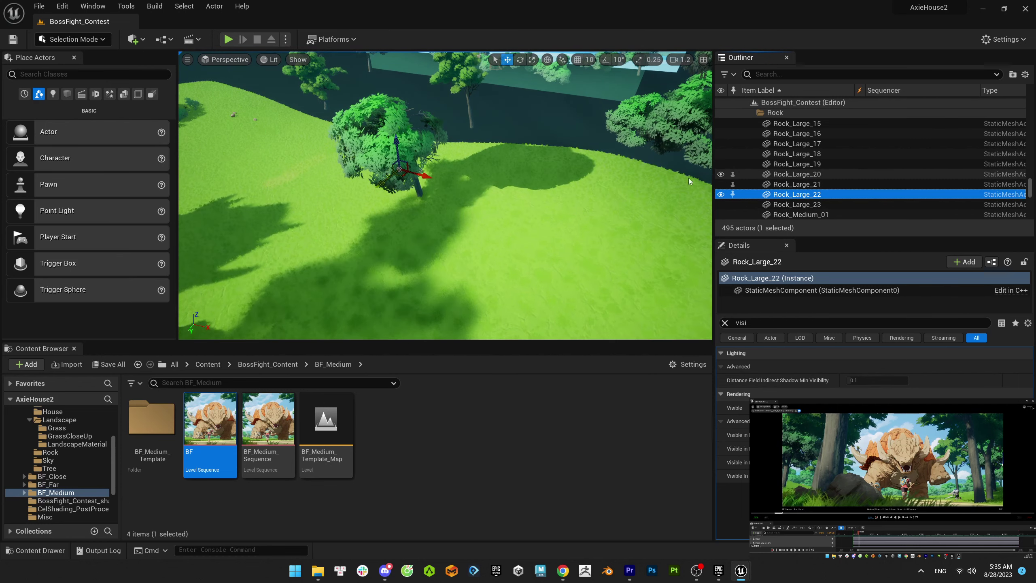
- Move Tree_50 up-left beside the boss, toggle its visibility, and rotate it about -45 degrees
click(721, 175)
scroll(722, 176, down, 2)
double_click(722, 174)
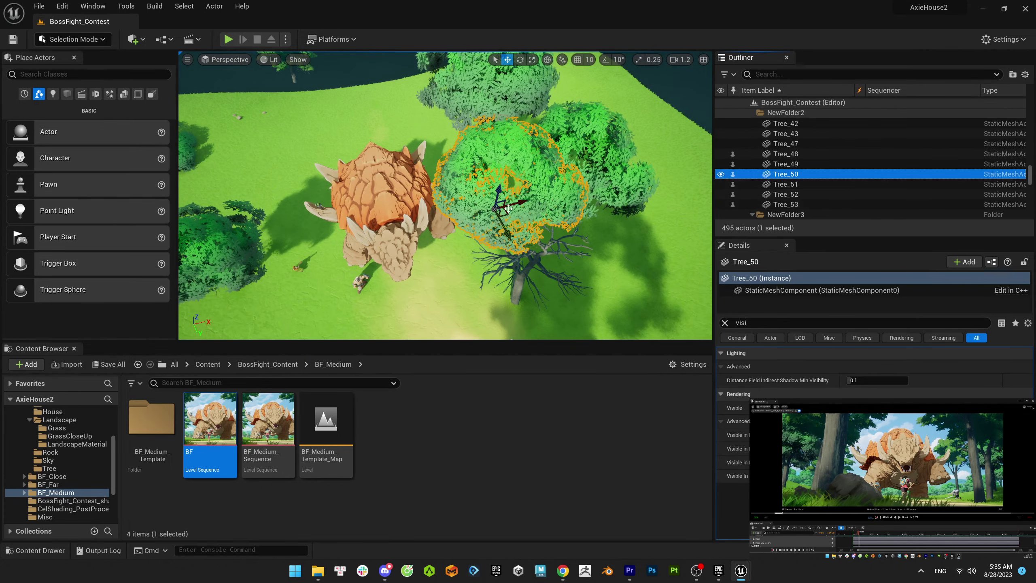
drag(508, 209, 505, 202)
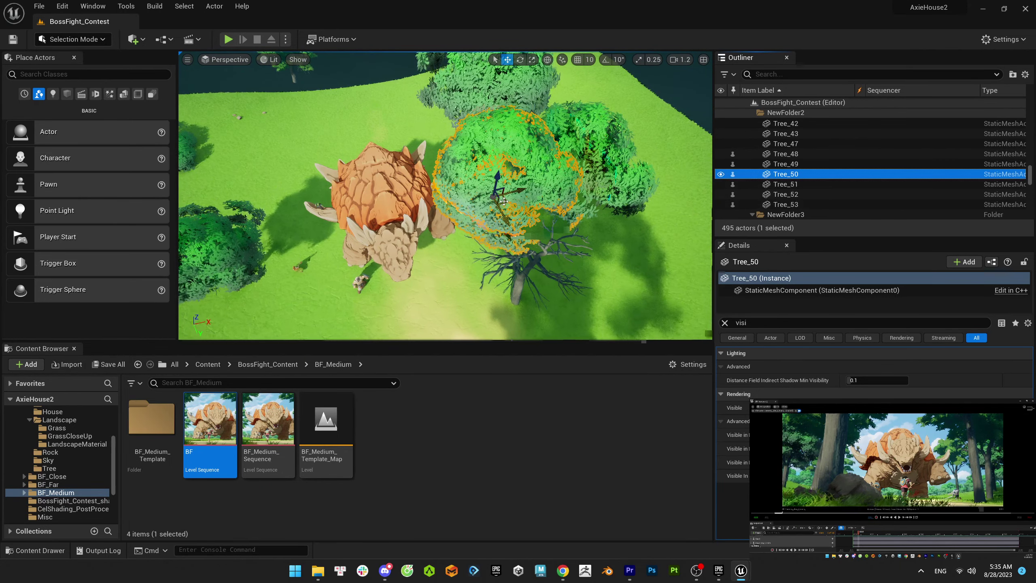
click(721, 175)
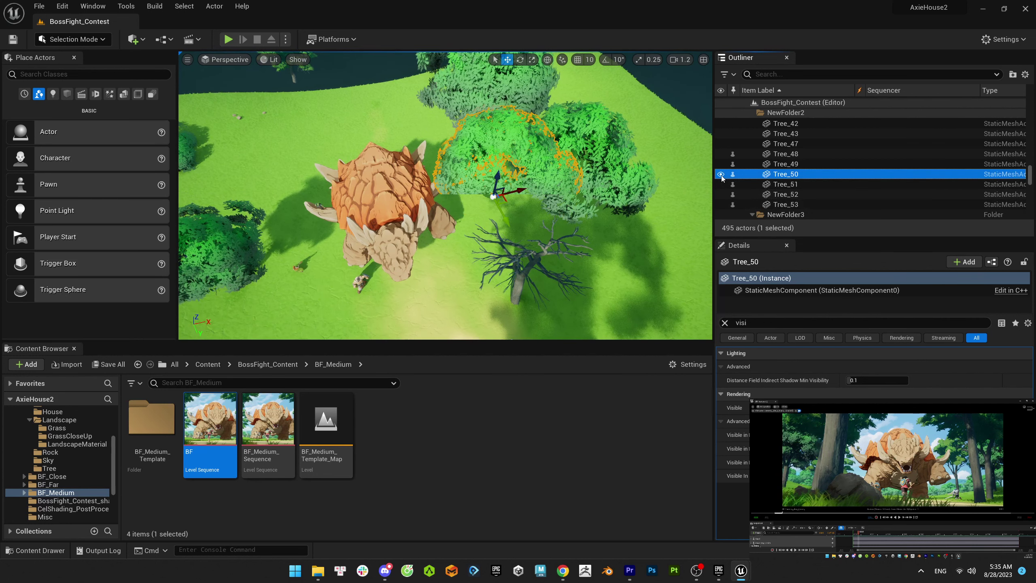
key(e)
mouse_move(555, 172)
mouse_down()
mouse_move(573, 204)
mouse_move(479, 222)
mouse_up()
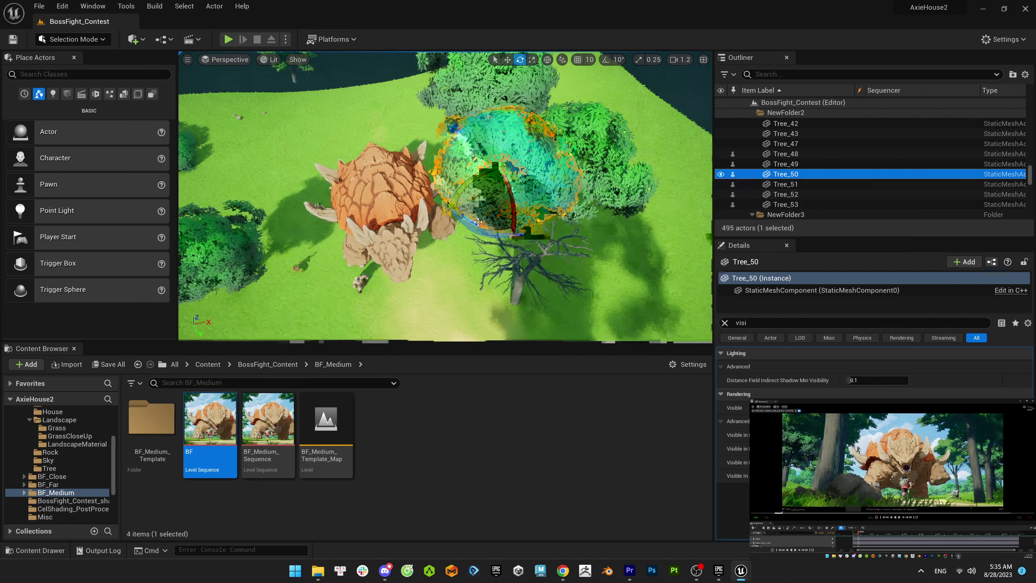
drag(479, 221, 480, 220)
click(721, 164)
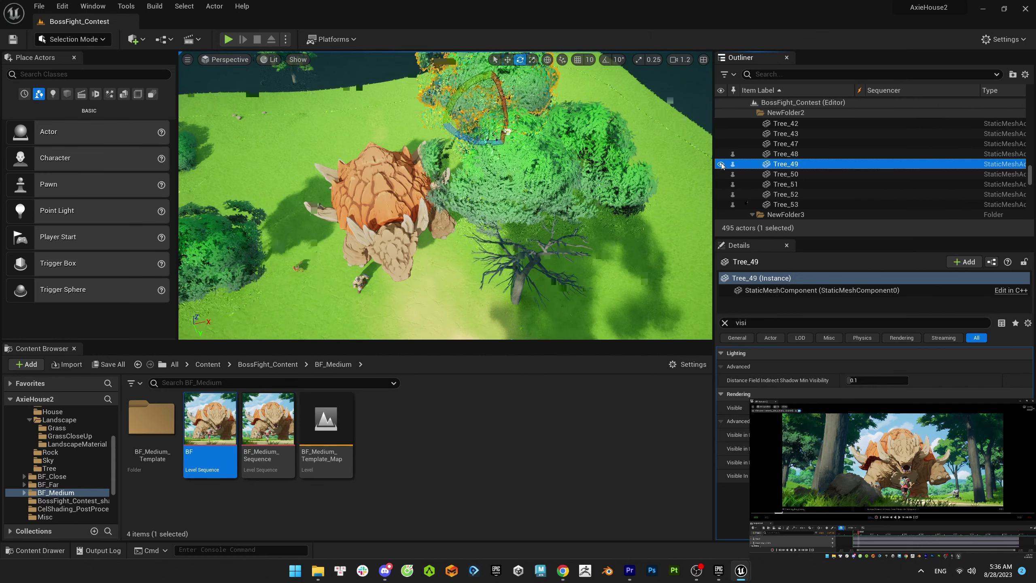
- Render the BF job locally from the Movie Render Queue
mouse_move(741, 570)
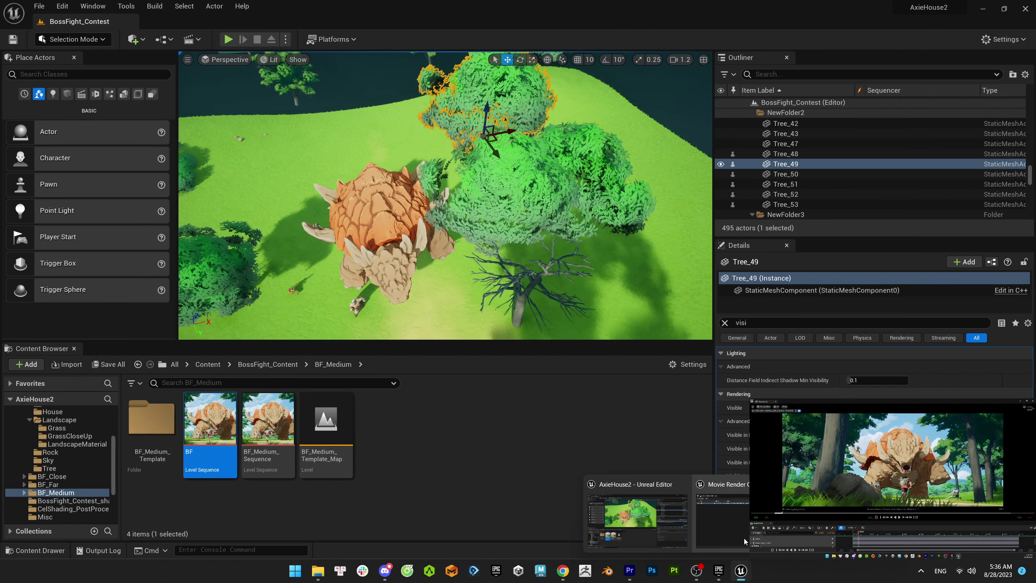
click(744, 538)
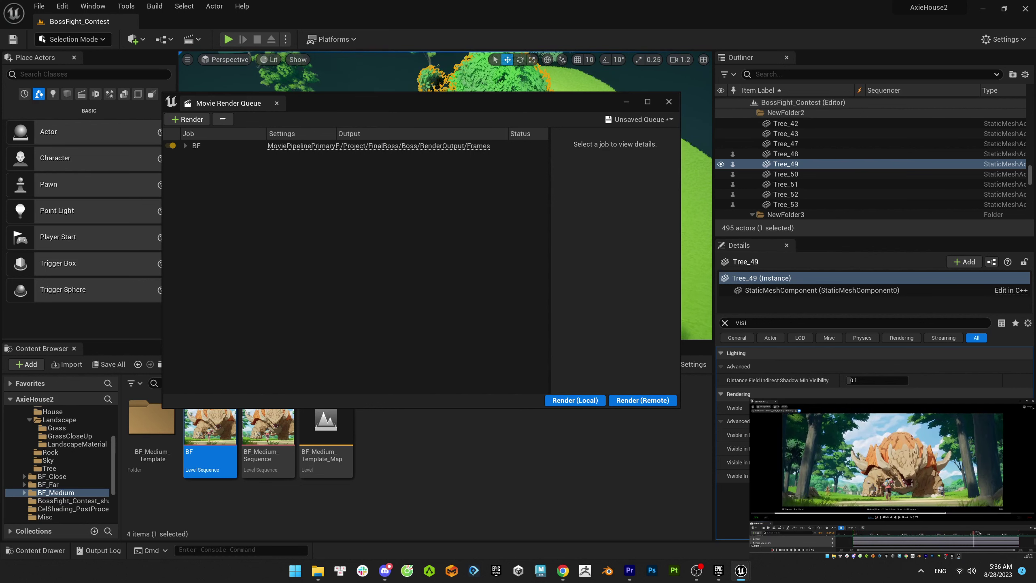
click(575, 400)
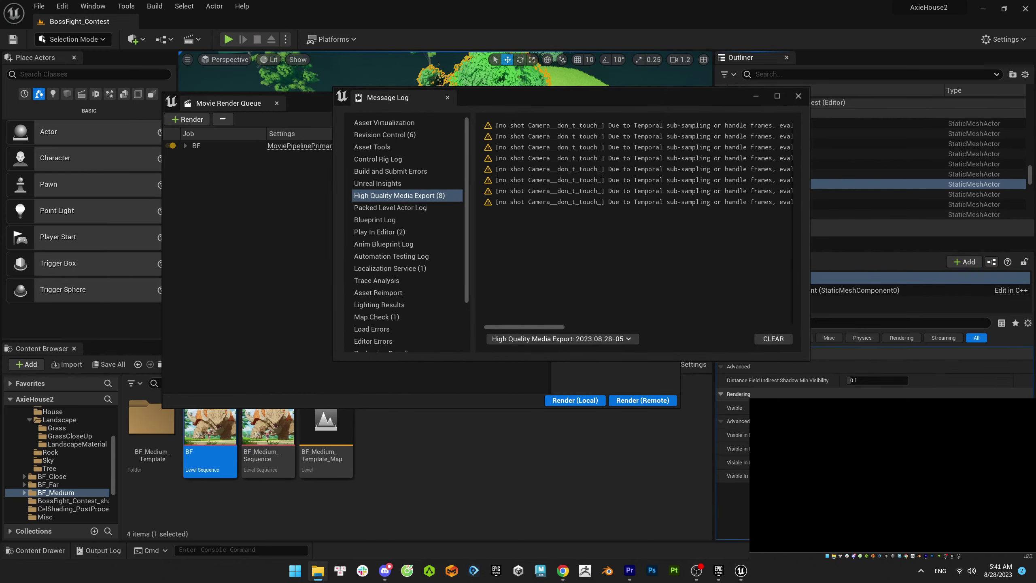
- Quit Unreal and preview the rendered BF.0000 clip in Premiere Pro
click(798, 95)
click(669, 97)
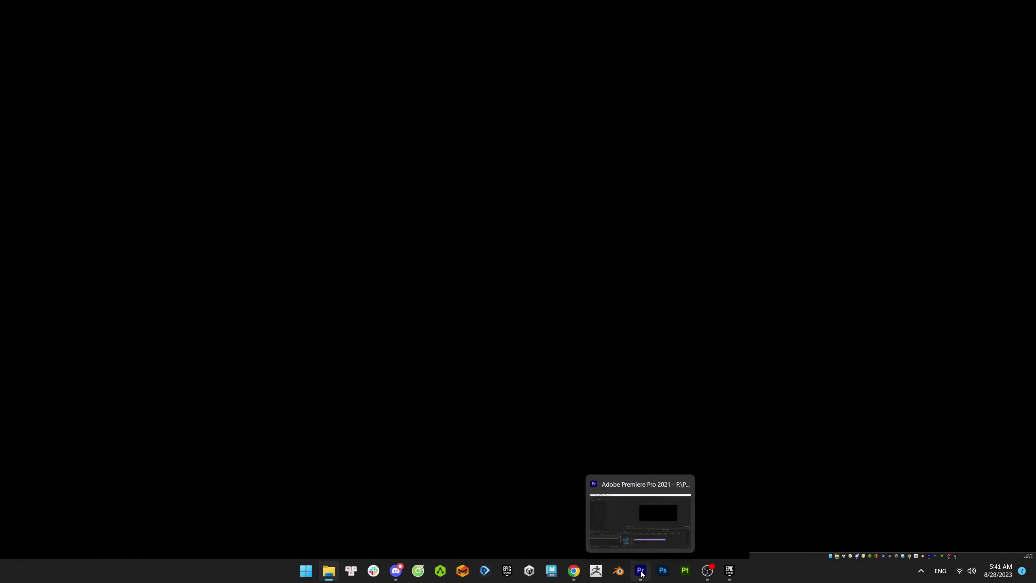
click(640, 570)
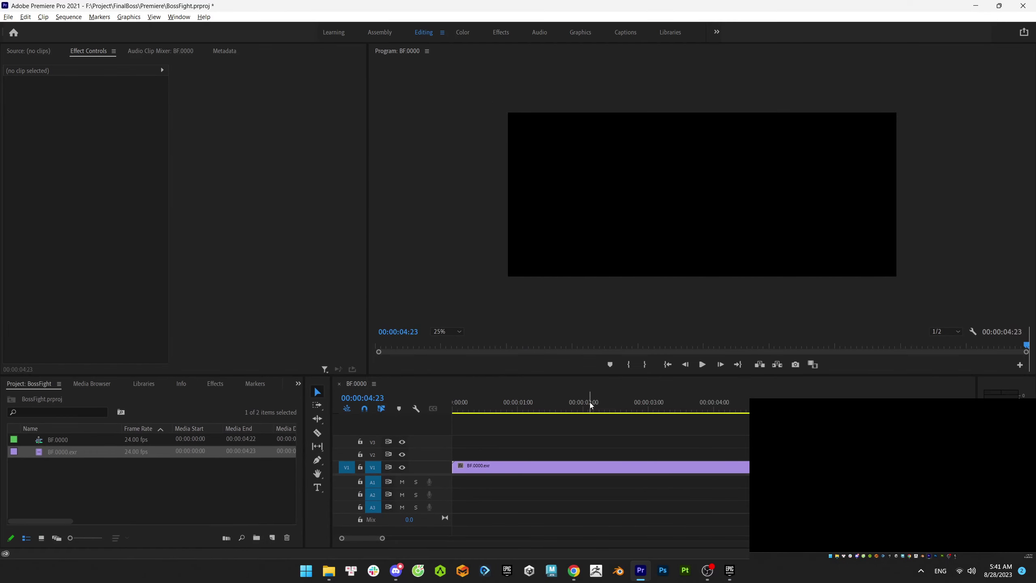
drag(591, 405, 703, 429)
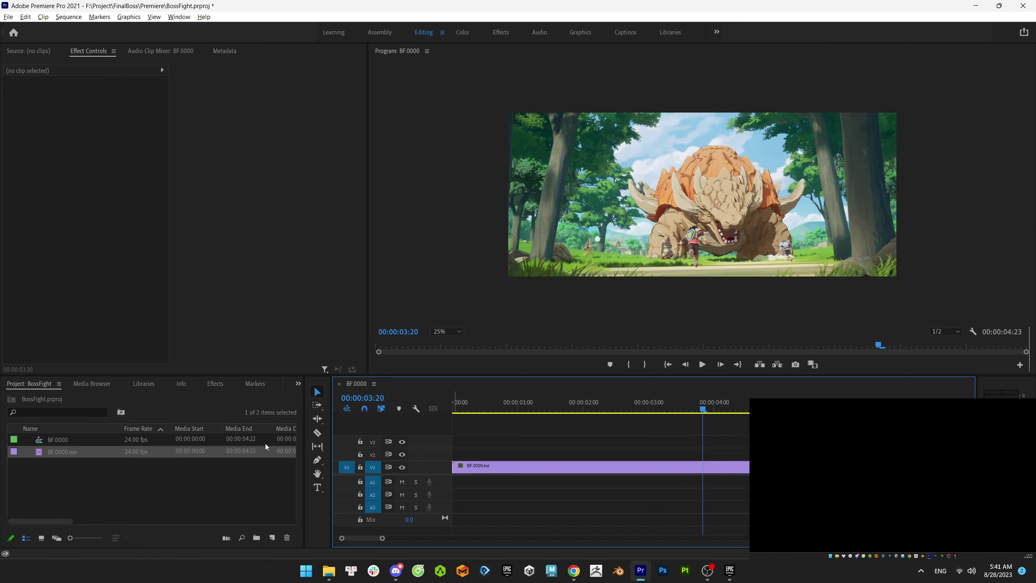
click(74, 442)
key(shift+7)
- Apply the Lumetri Color effect to the rendered clip via an effects search for 'lumetri'
key(shift+f)
text(lume)
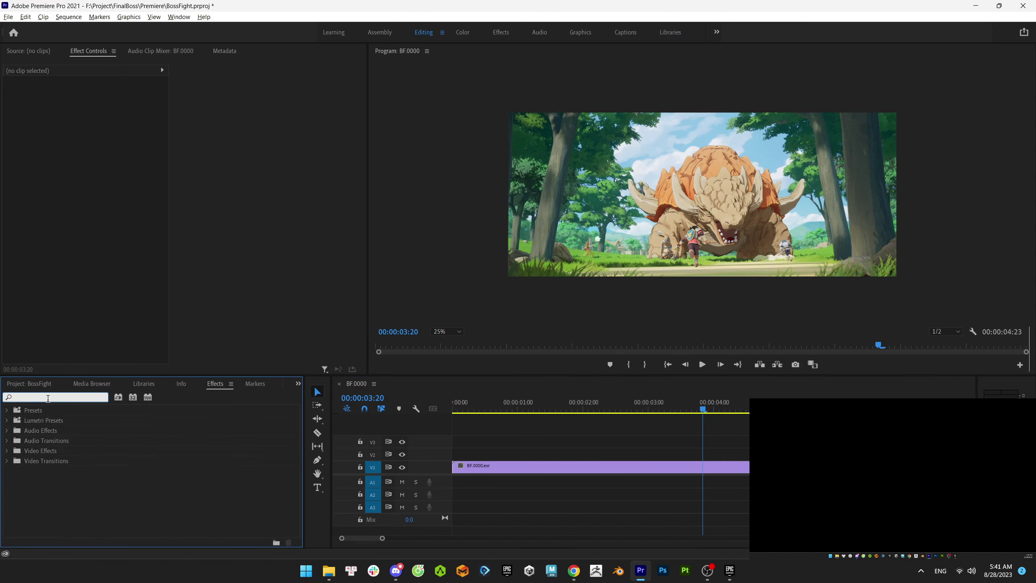
text(tri)
drag(297, 412, 299, 536)
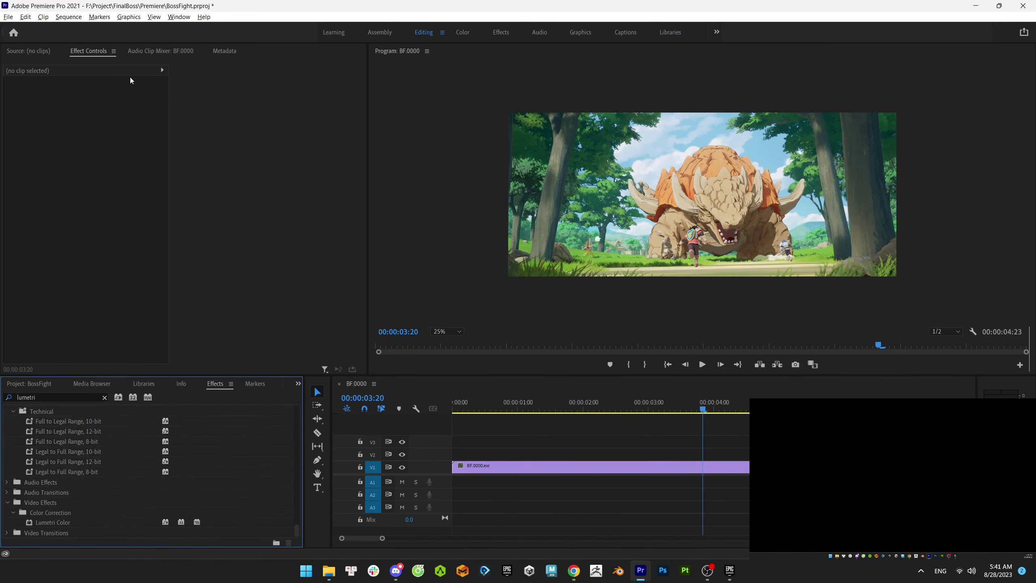
click(531, 466)
drag(53, 522, 67, 257)
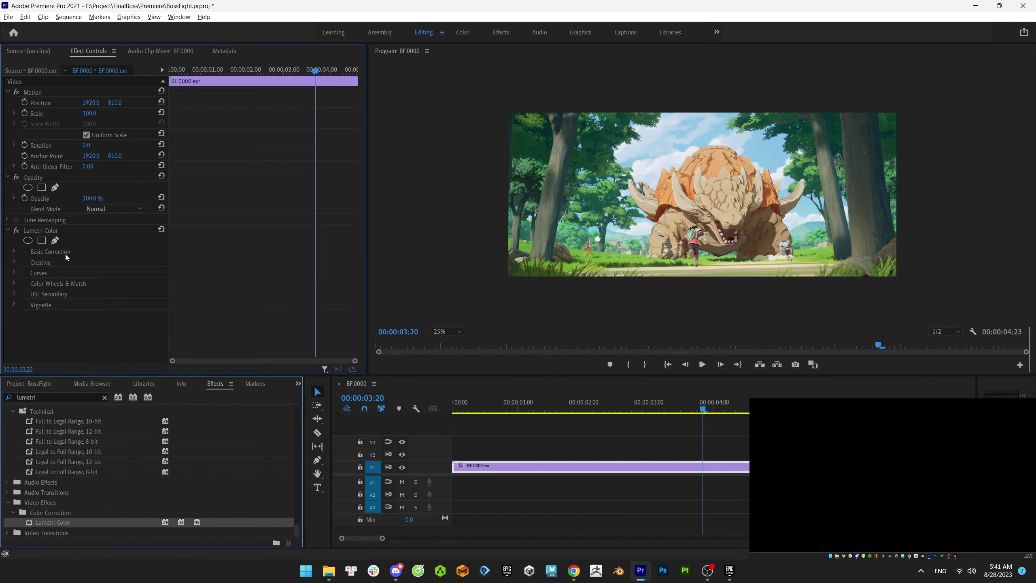
- Expand Basic Correction and Creative, trying Vibrance before resetting it to 0.0
click(15, 252)
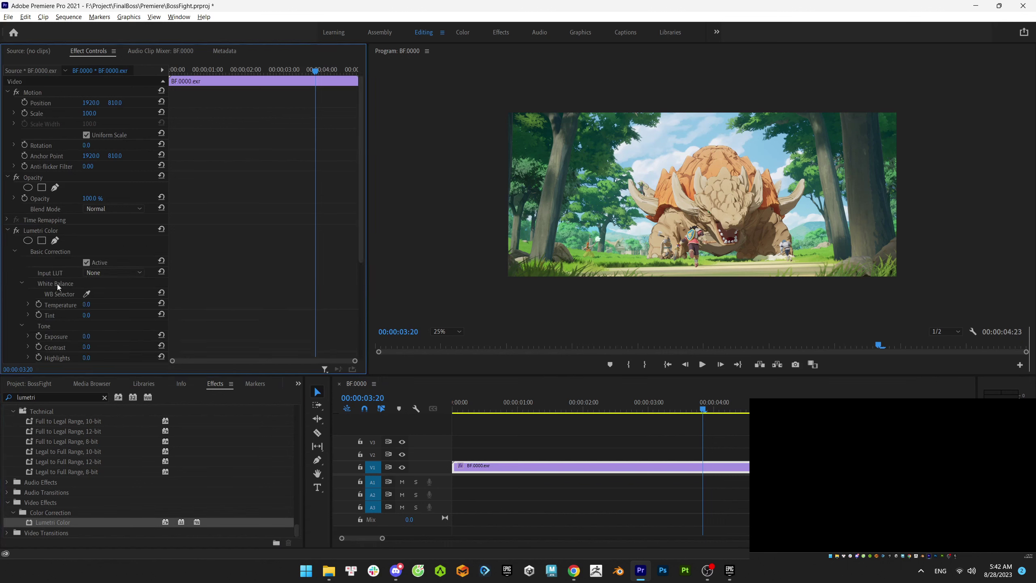
scroll(73, 302, down, 3)
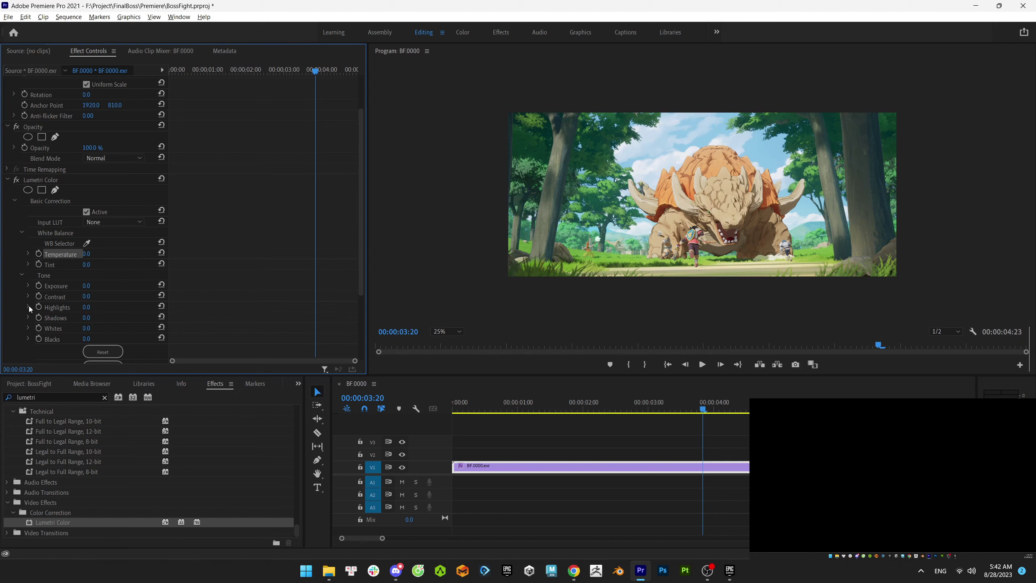
scroll(31, 286, down, 5)
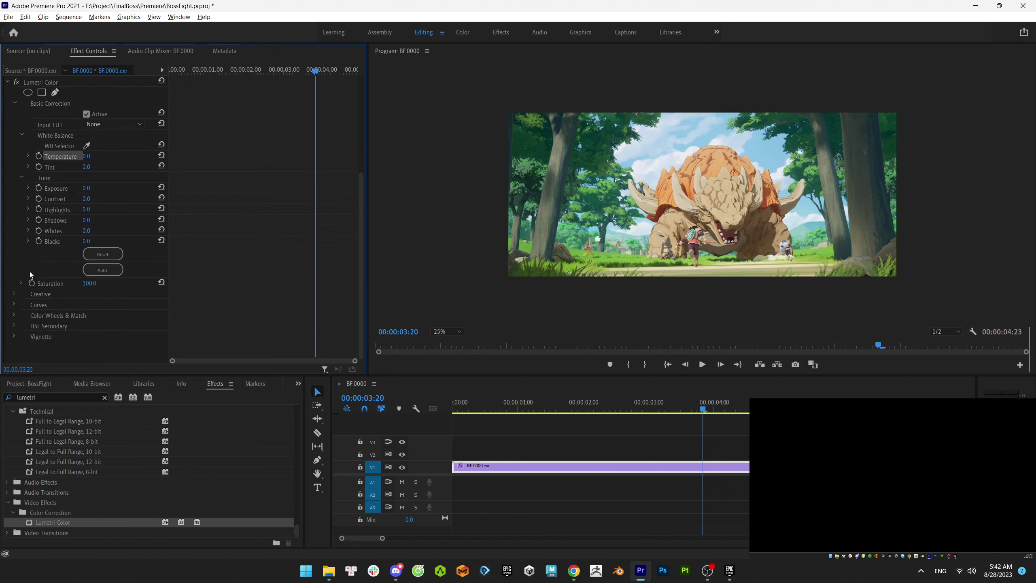
click(13, 294)
scroll(24, 294, down, 3)
click(29, 307)
mouse_move(91, 327)
mouse_down()
mouse_move(101, 328)
mouse_move(91, 328)
mouse_up()
click(29, 307)
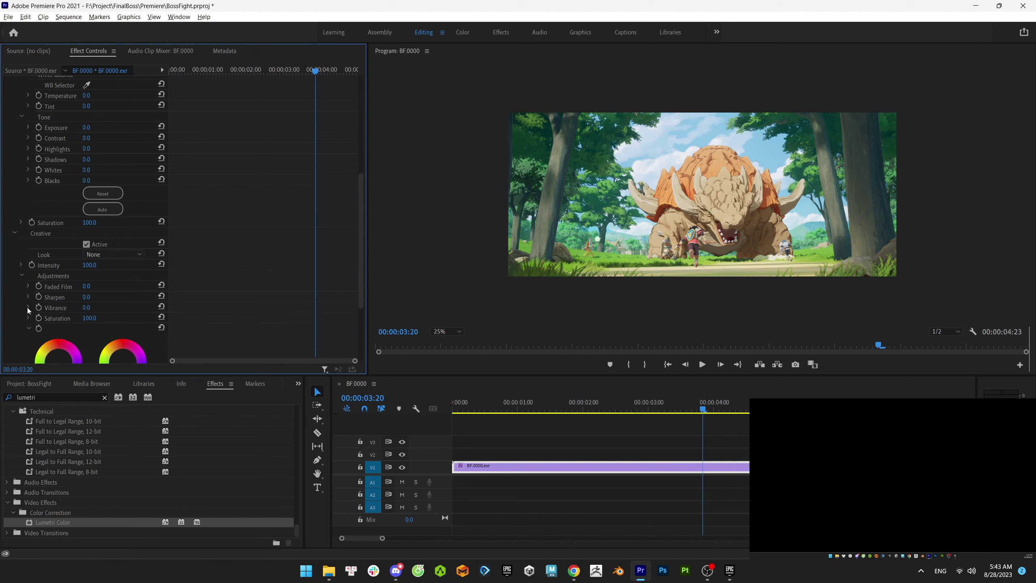
- Try a darker vignette Amount and scrub the sequence to review the grade
scroll(29, 310, down, 5)
click(15, 310)
scroll(19, 314, down, 1)
click(21, 318)
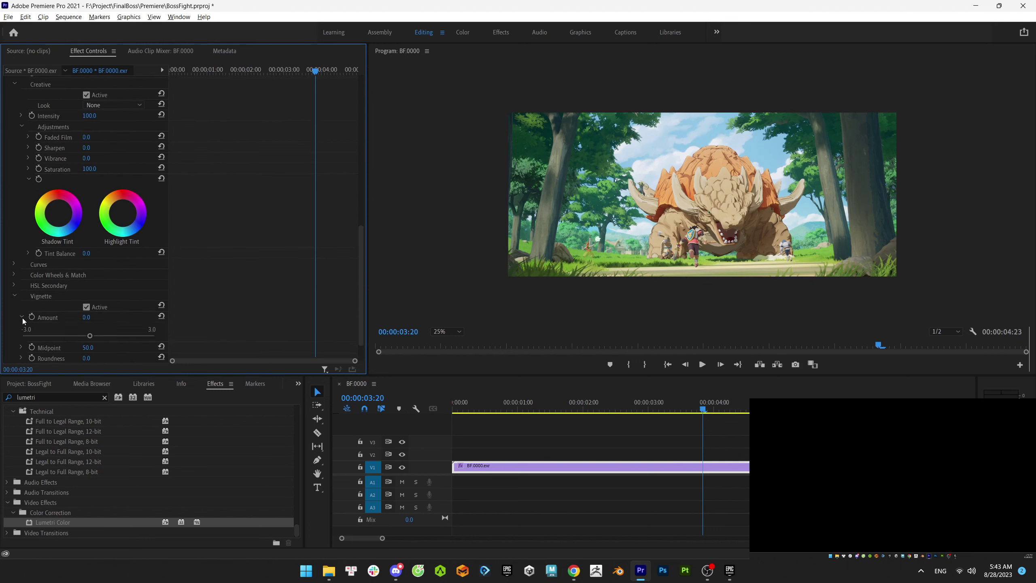
drag(90, 336, 86, 336)
drag(706, 408, 605, 406)
- Set vignette Amount to -1.0 and Midpoint to 51.0, then lighten Amount to -0.1
key(ctrl+z)
click(22, 318)
click(22, 318)
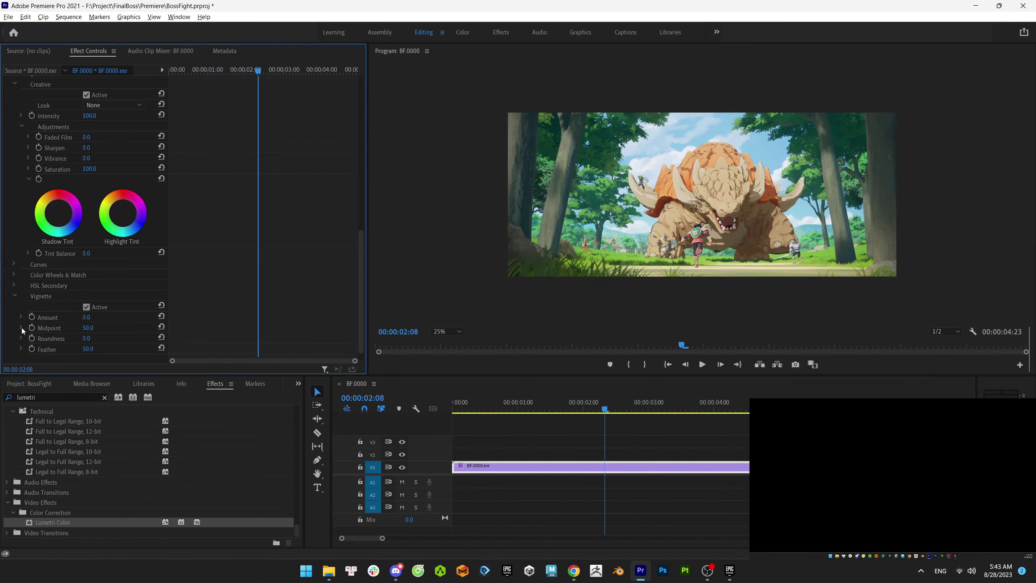
click(21, 339)
click(21, 317)
drag(89, 335, 152, 343)
scroll(66, 335, down, 2)
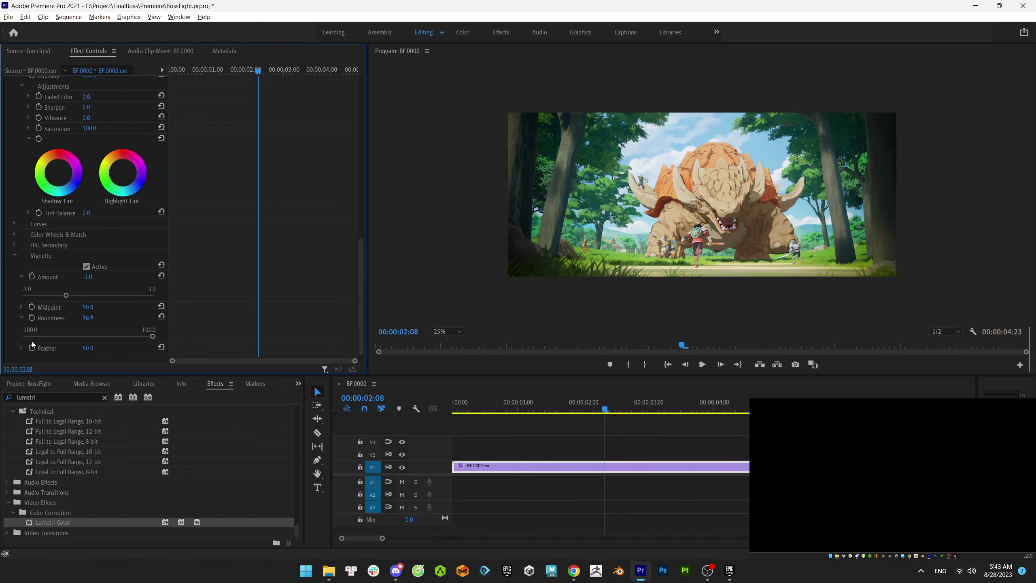
click(20, 307)
mouse_move(89, 325)
mouse_down()
mouse_move(61, 331)
mouse_move(90, 332)
mouse_up()
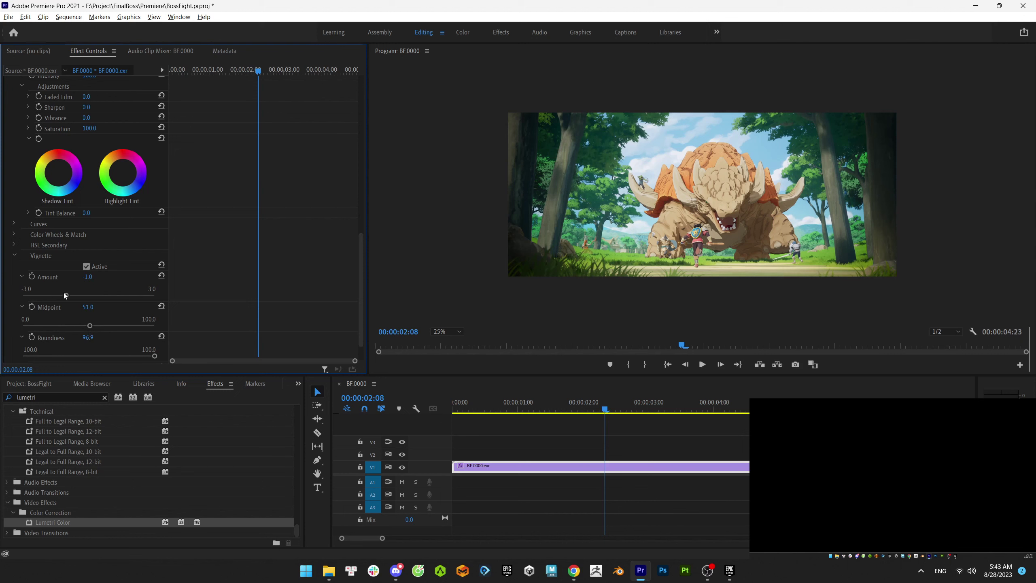
drag(65, 295, 86, 295)
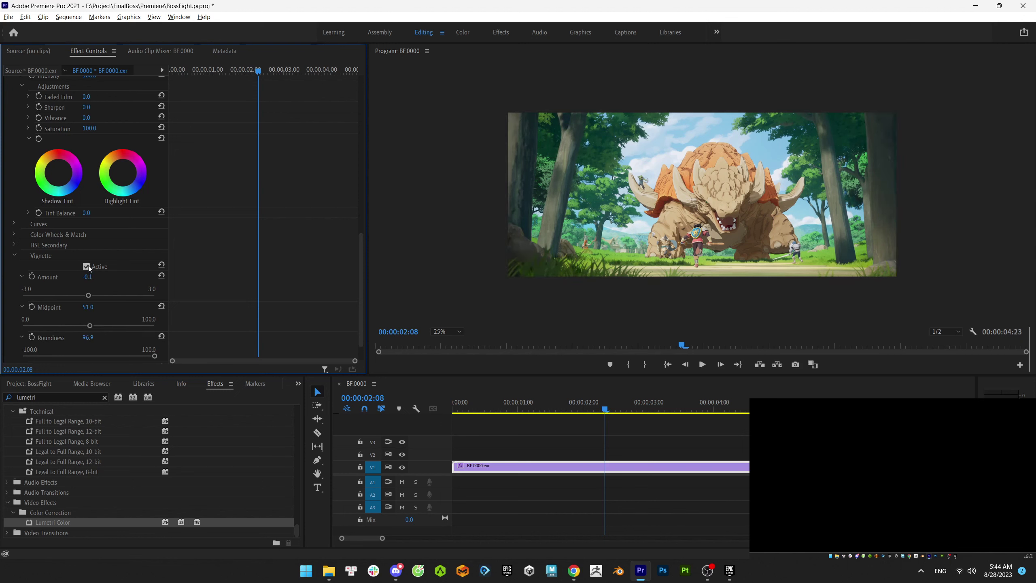
- Keyframe vignette Amount at 00:00:02:09 and set it to 0.0 at the clip's end
click(474, 404)
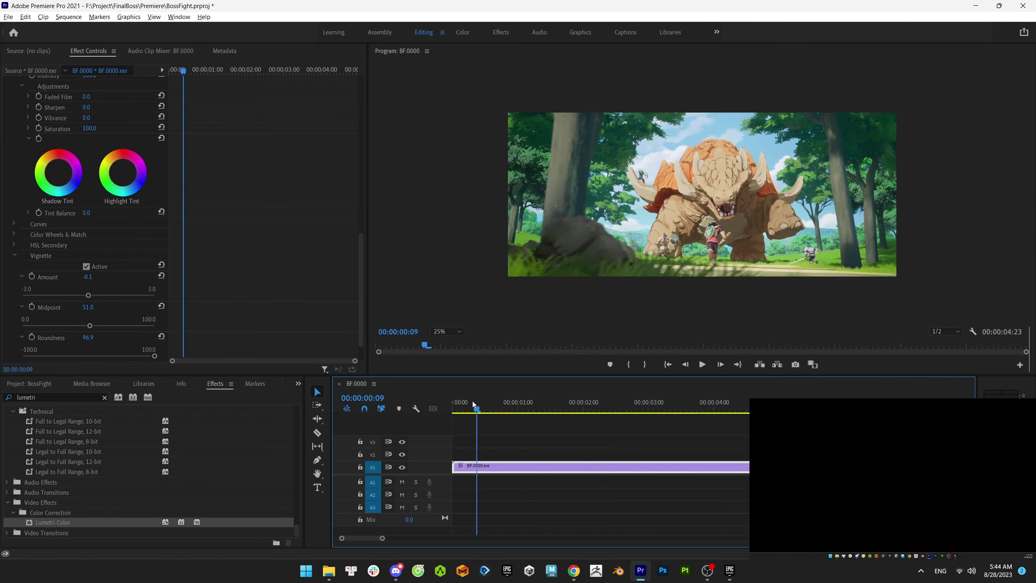
drag(475, 404, 608, 404)
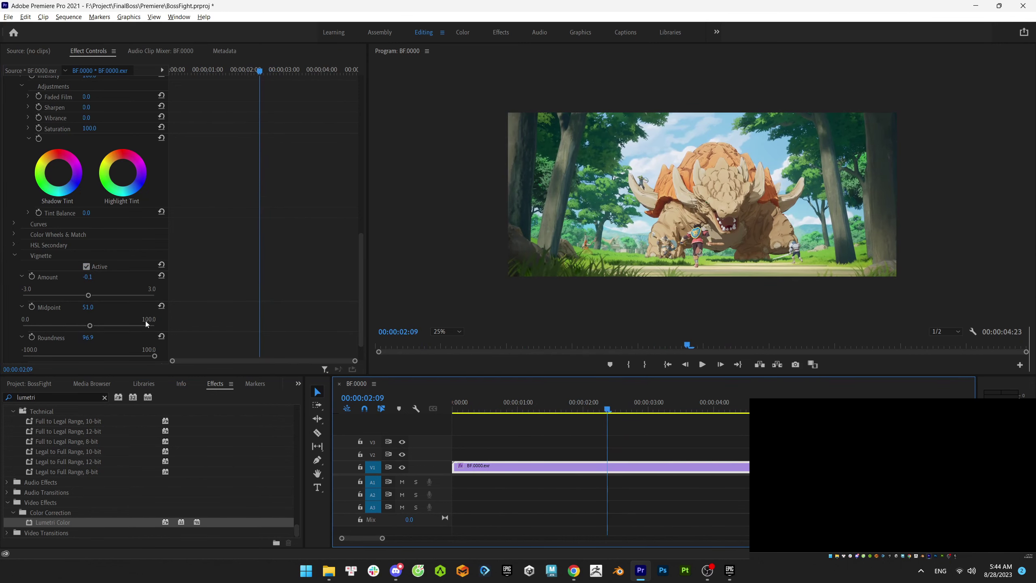
click(32, 277)
drag(627, 404, 454, 406)
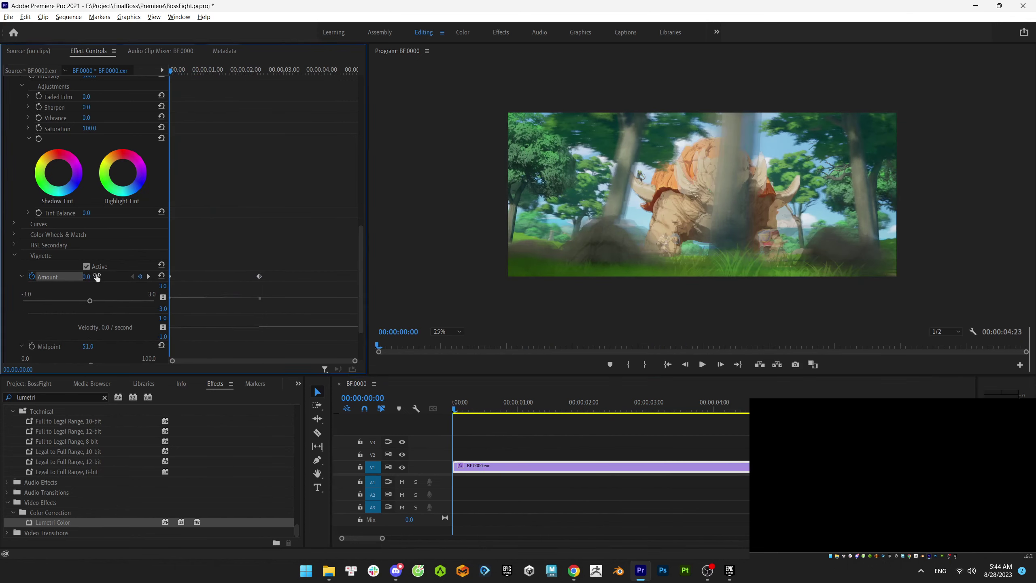
click(632, 408)
key(End)
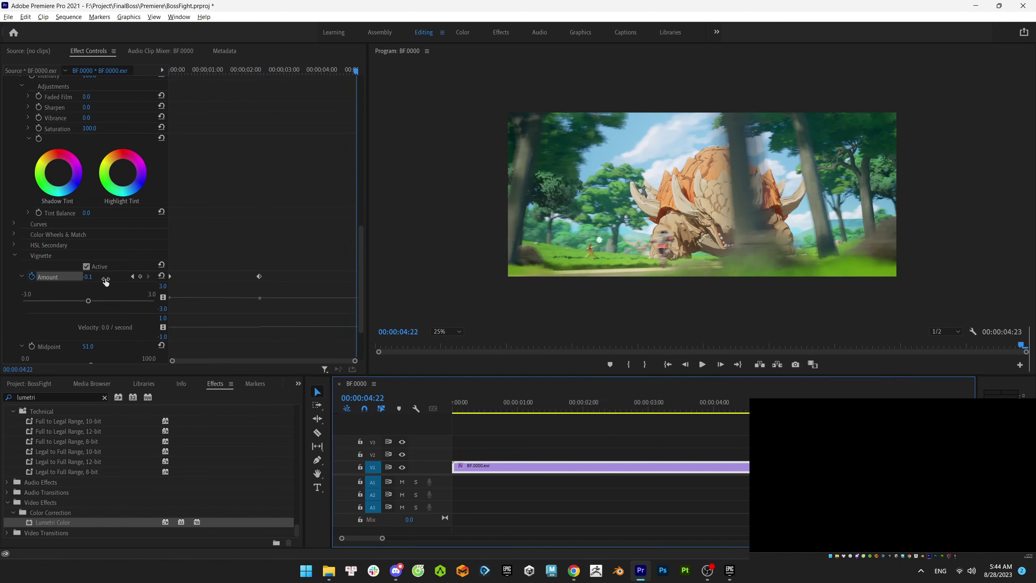
drag(106, 281, 108, 282)
drag(741, 408, 605, 413)
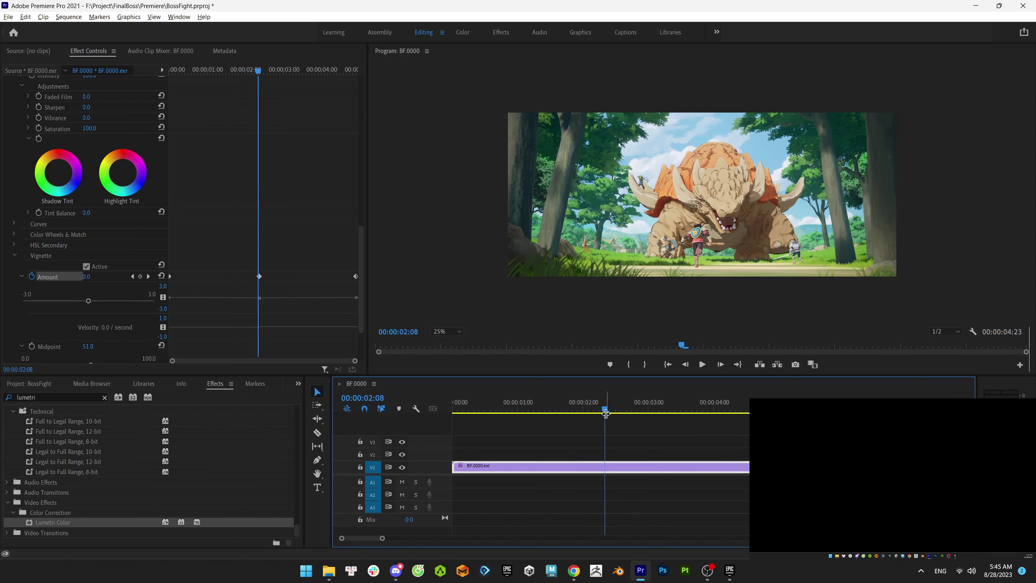
- Turn off the Lumetri vignette and return to Basic Correction
click(14, 255)
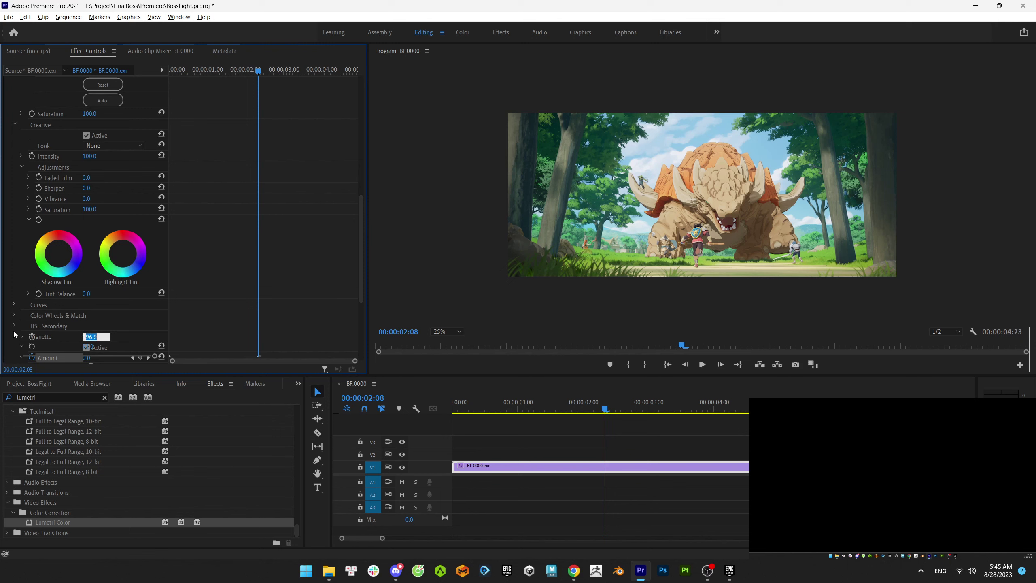
click(86, 328)
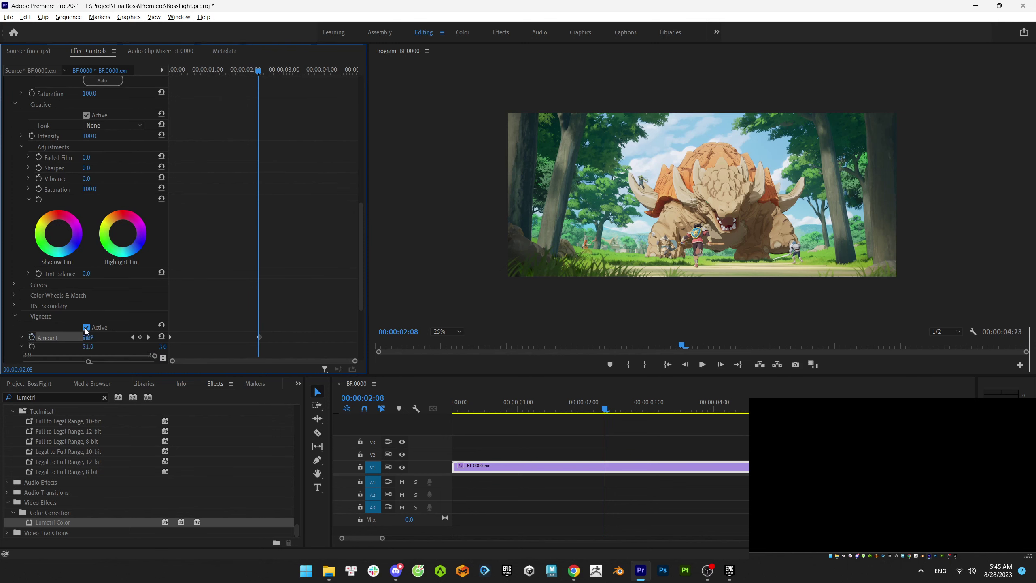
scroll(67, 313, down, 2)
mouse_move(606, 411)
mouse_down()
mouse_move(620, 411)
mouse_move(600, 411)
mouse_up()
scroll(103, 284, down, 2)
scroll(103, 284, down, 4)
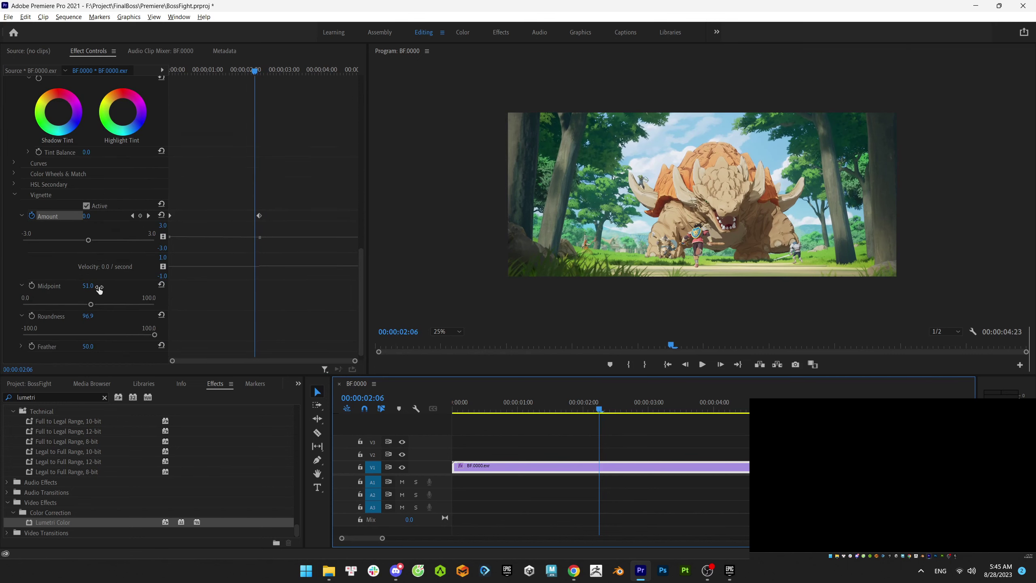
click(87, 205)
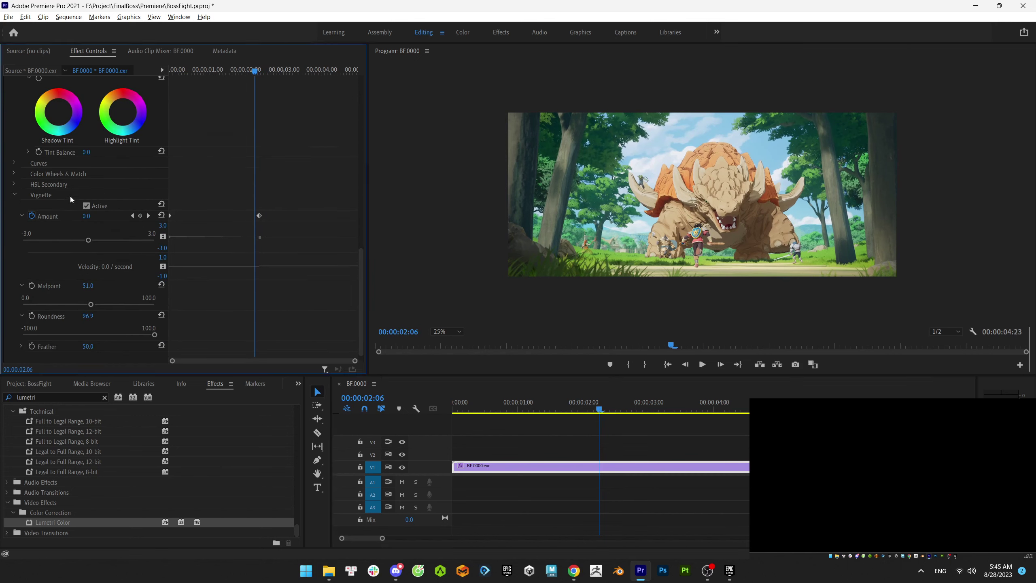
scroll(48, 242, up, 12)
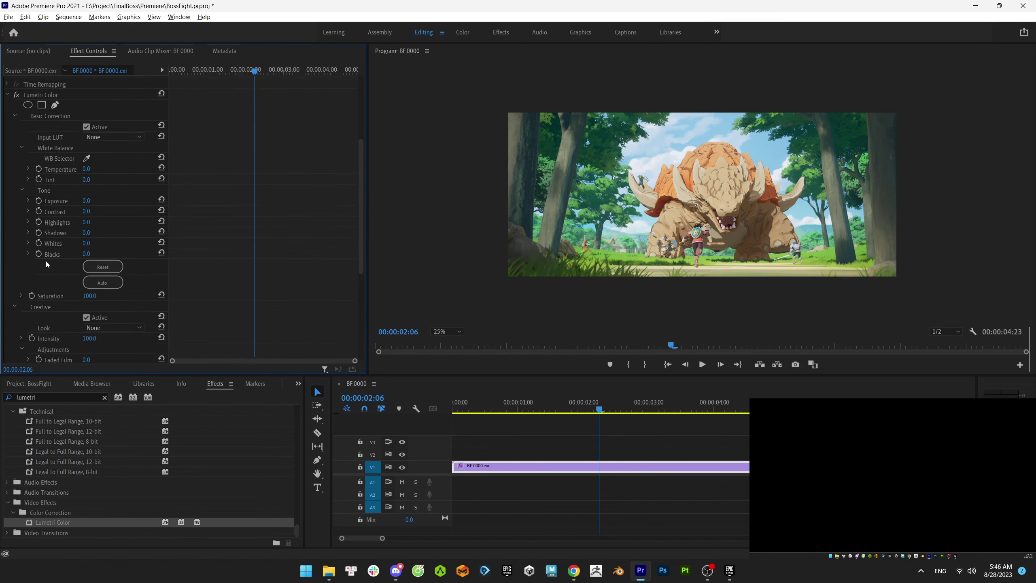
- Cool the clip's Lumetri white balance, trying Tint at 15.5 and setting Temperature to about -5
click(663, 570)
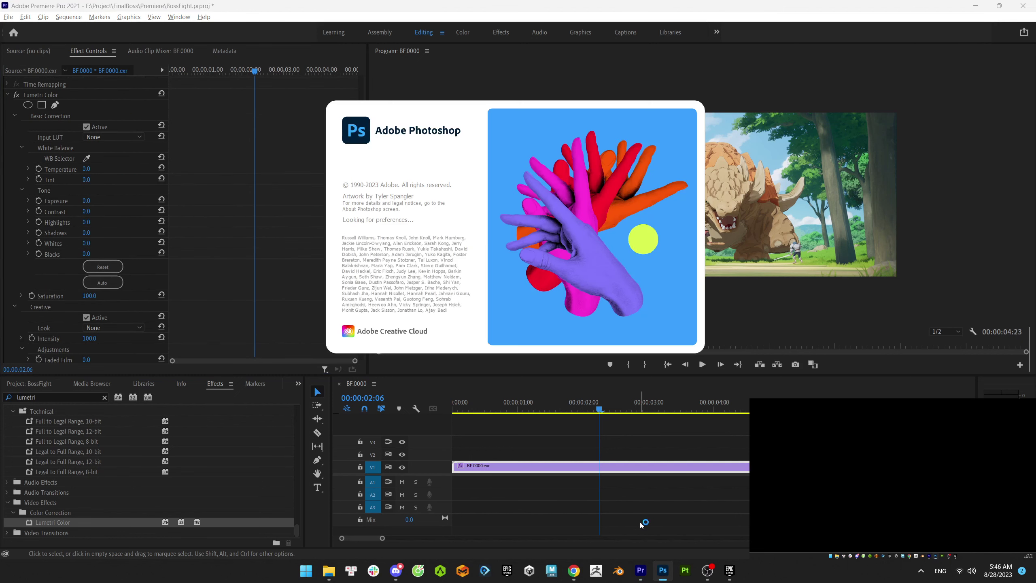
click(43, 144)
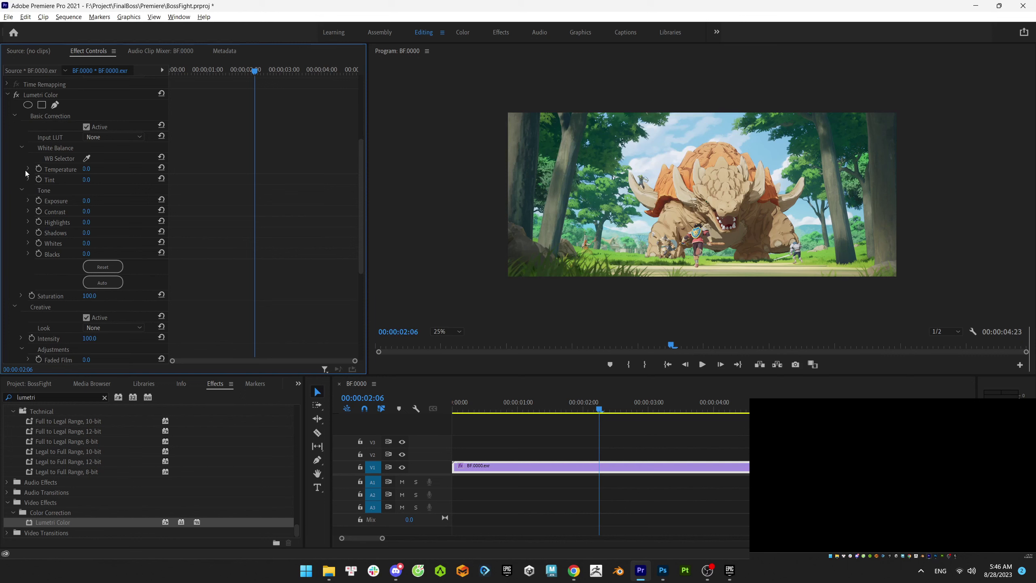
click(28, 211)
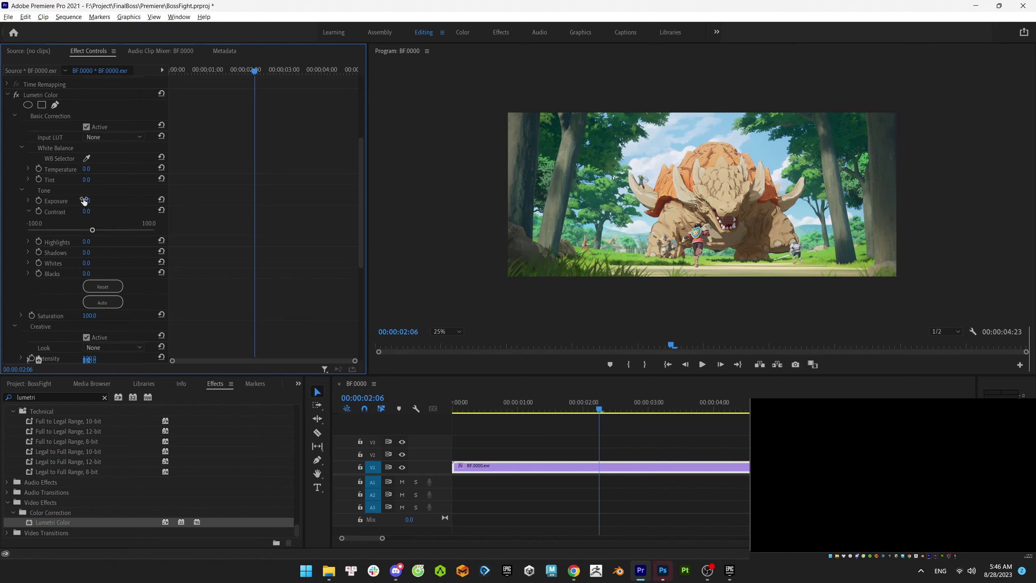
click(28, 180)
mouse_move(92, 199)
mouse_down()
mouse_move(101, 199)
mouse_move(93, 199)
mouse_up()
click(28, 169)
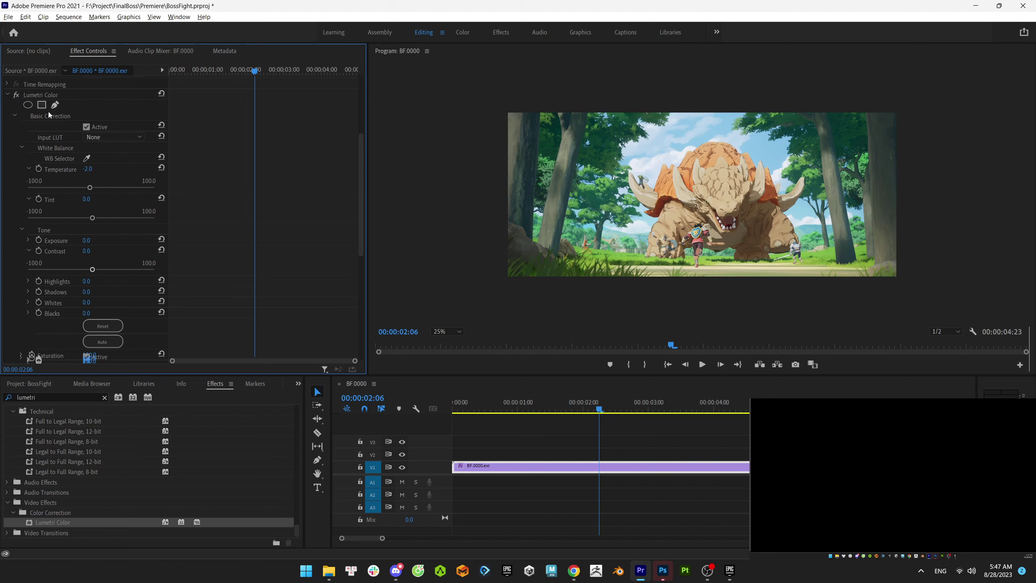
- Toggle the Lumetri Color effect off and on repeatedly to compare the grade before and after
click(16, 95)
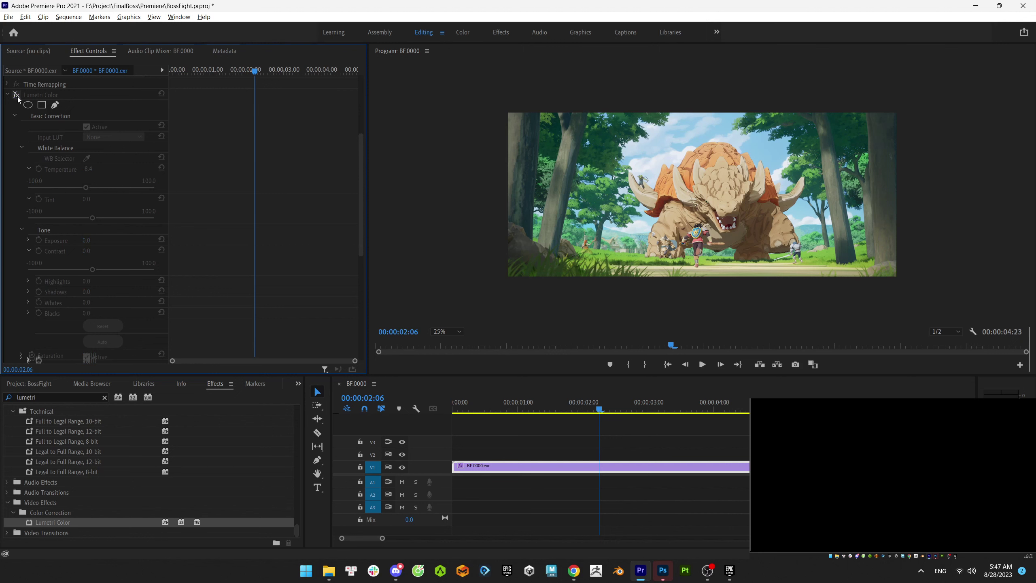
click(16, 95)
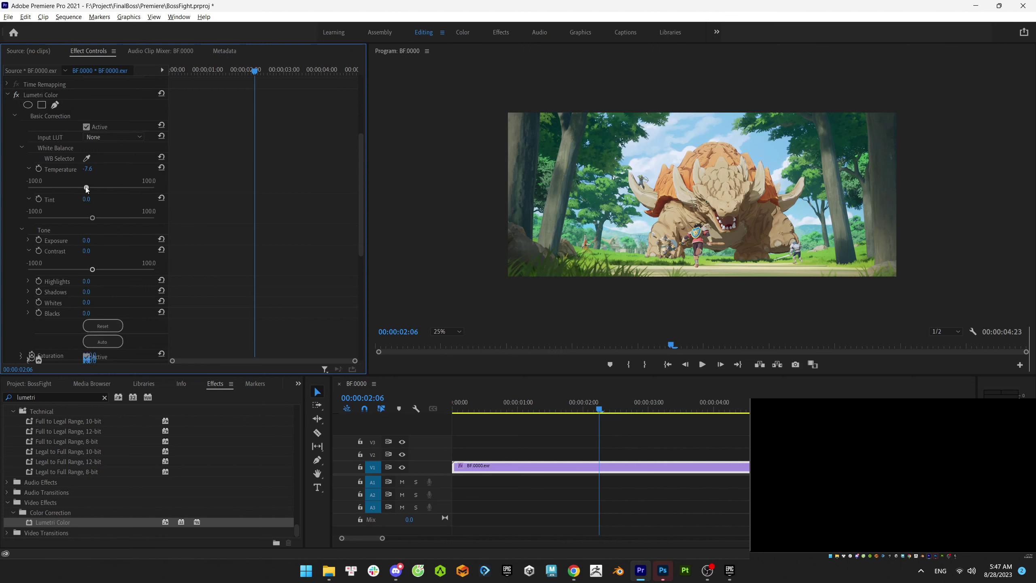
click(17, 95)
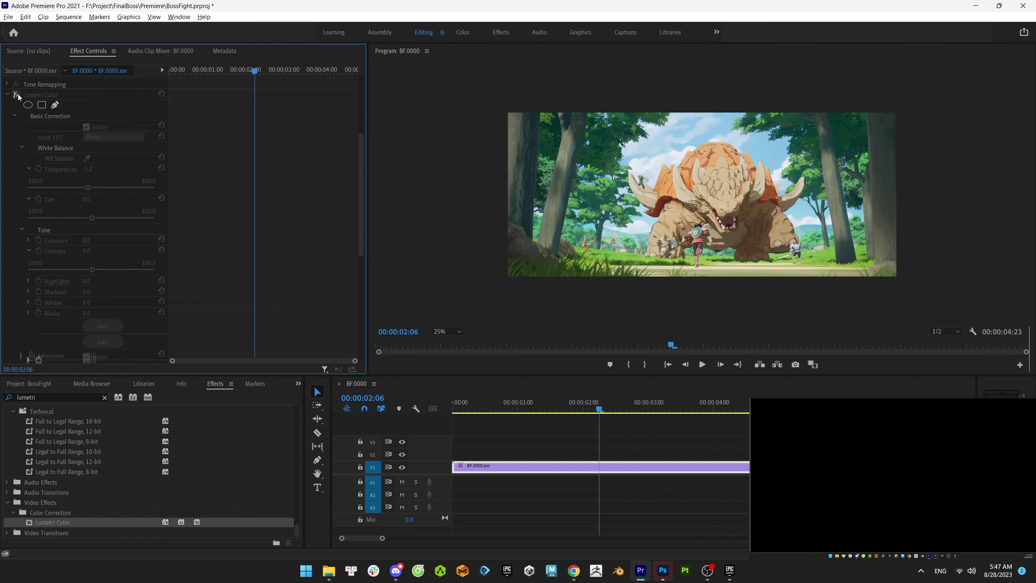
click(17, 96)
click(17, 95)
click(17, 95)
click(17, 95)
click(16, 95)
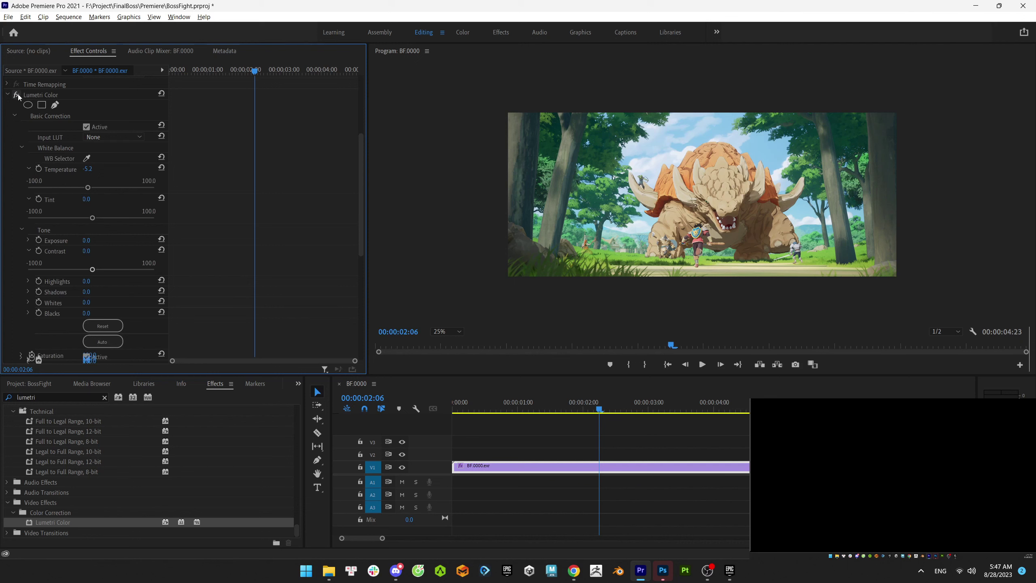
click(17, 95)
click(17, 95)
click(17, 95)
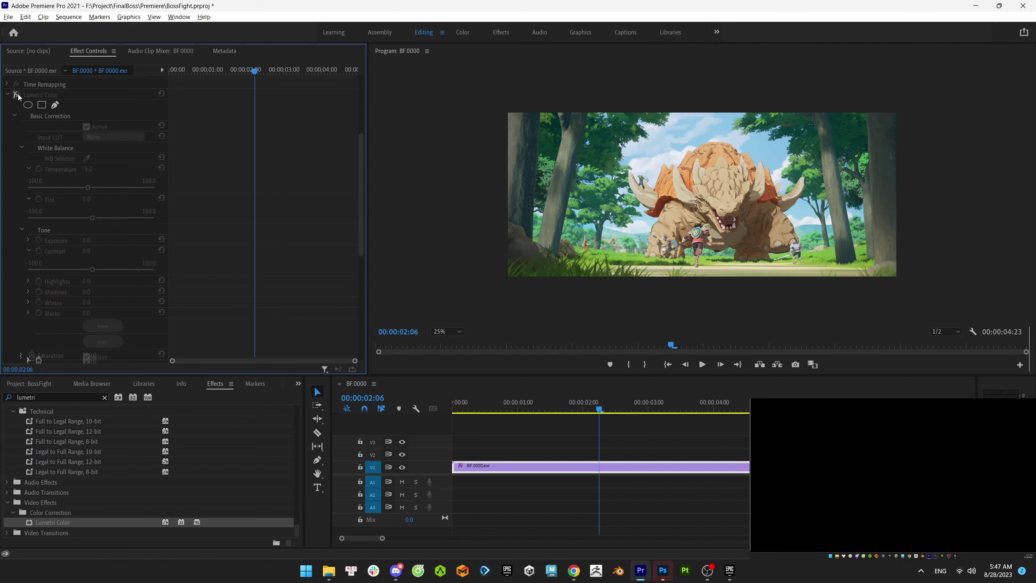
click(16, 95)
click(17, 95)
click(17, 95)
click(17, 95)
click(17, 95)
click(17, 95)
click(17, 95)
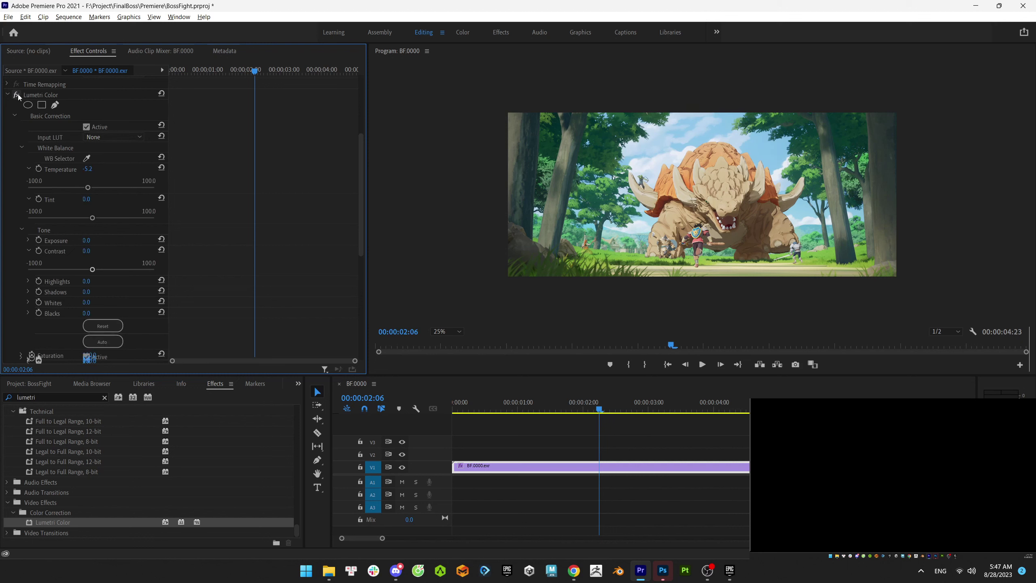
click(17, 96)
click(17, 95)
click(16, 96)
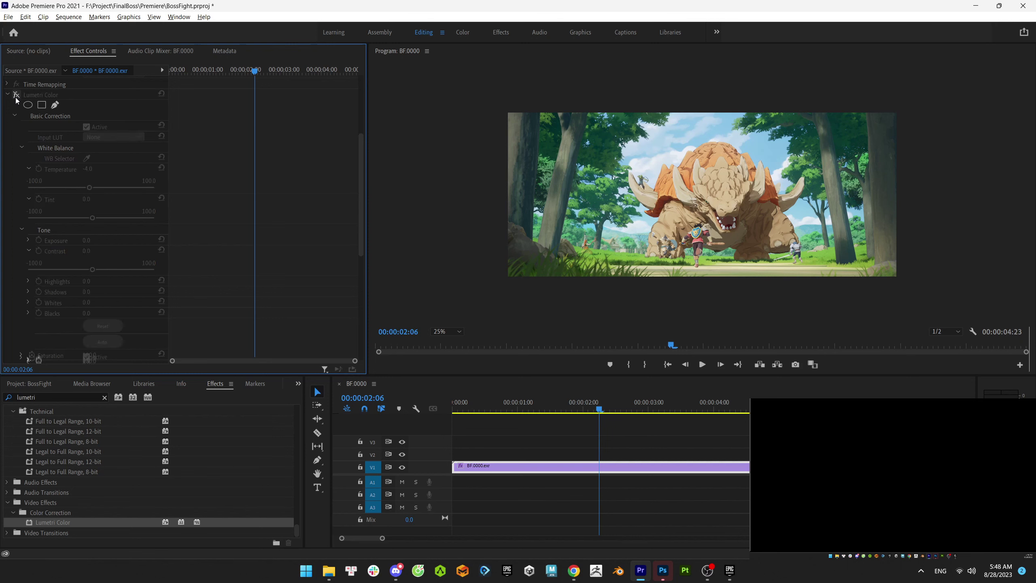
click(16, 96)
- Open the BF.0054.exr frame in Photoshop after dismissing an alert and closing BF.0001.exr
click(662, 570)
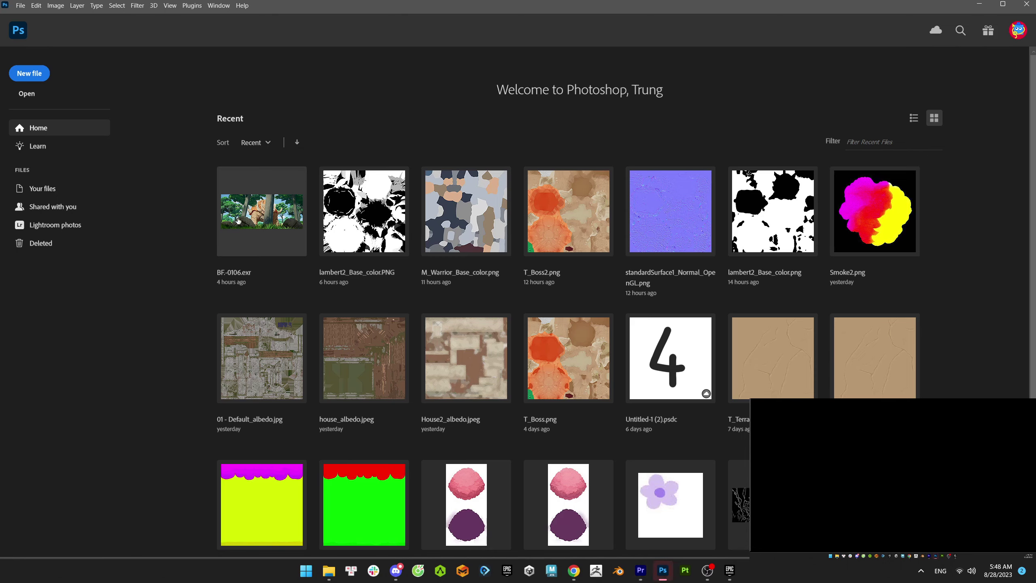
click(516, 216)
key(ctrl+n)
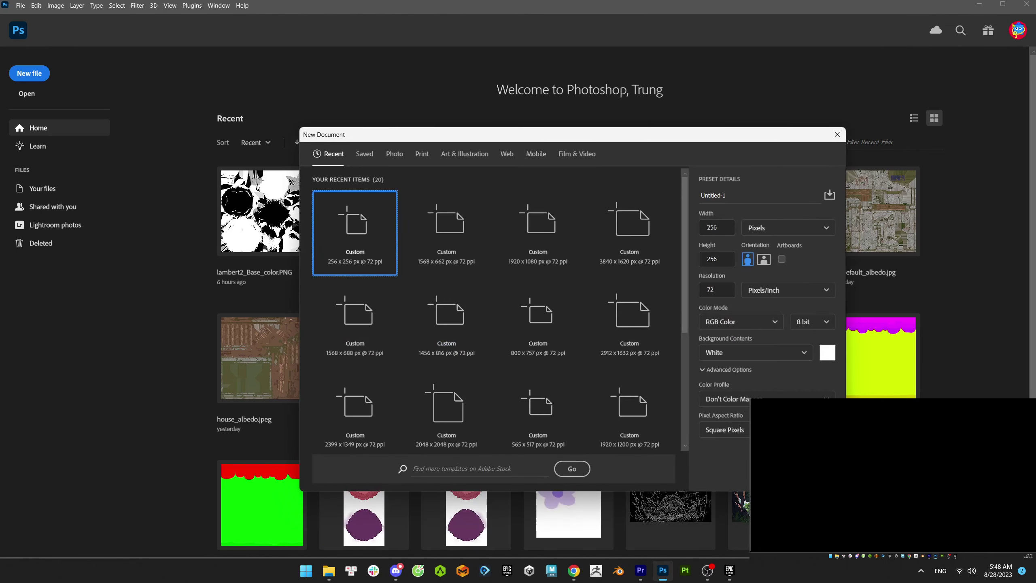
key(Escape)
click(551, 194)
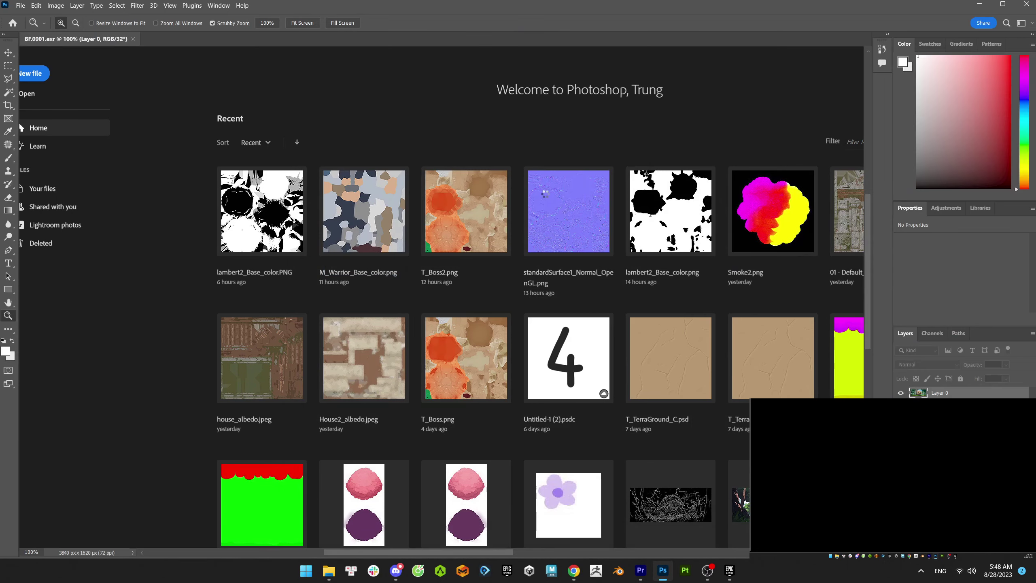
click(130, 38)
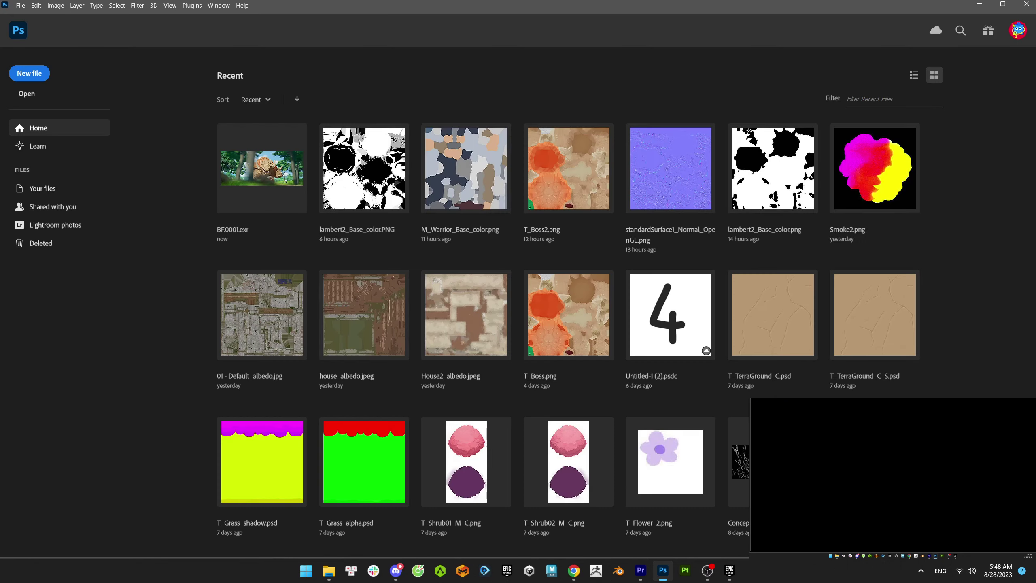
drag(0, 322, 139, 327)
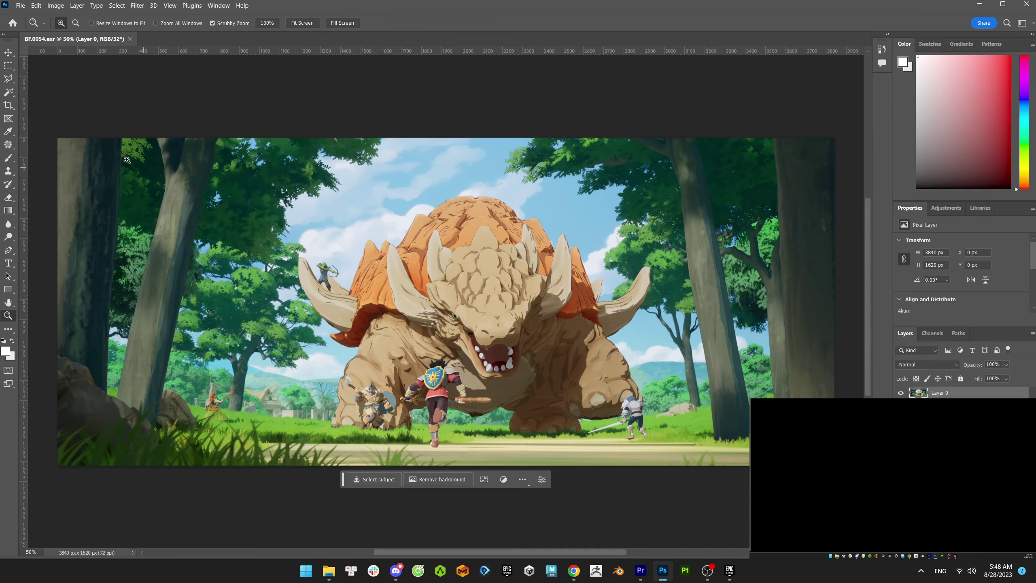
- Zoom out to the whole frame and set up the Brush with black as the foreground colour
click(10, 66)
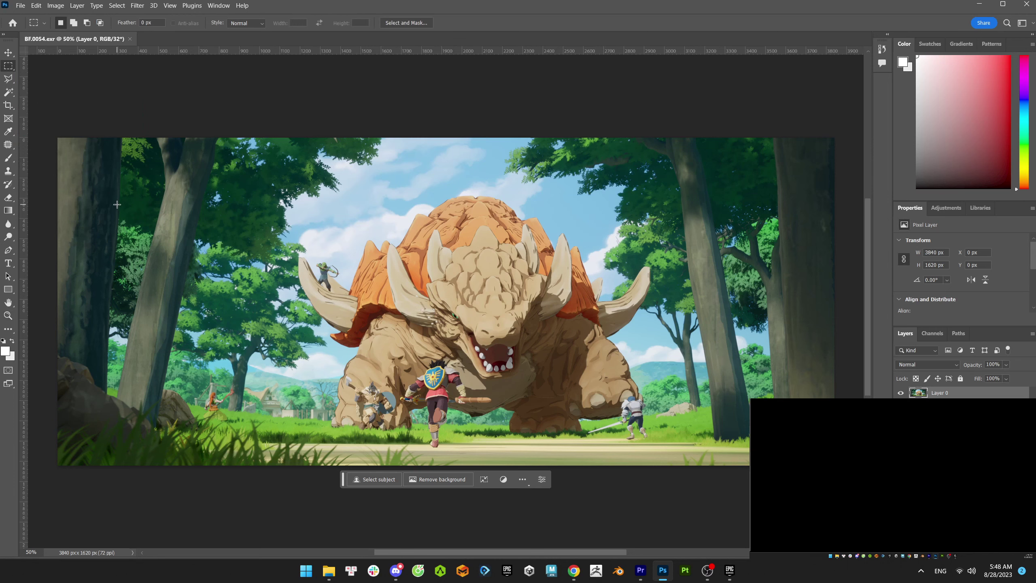
key(z)
alt+scroll(570, 332, down, 4)
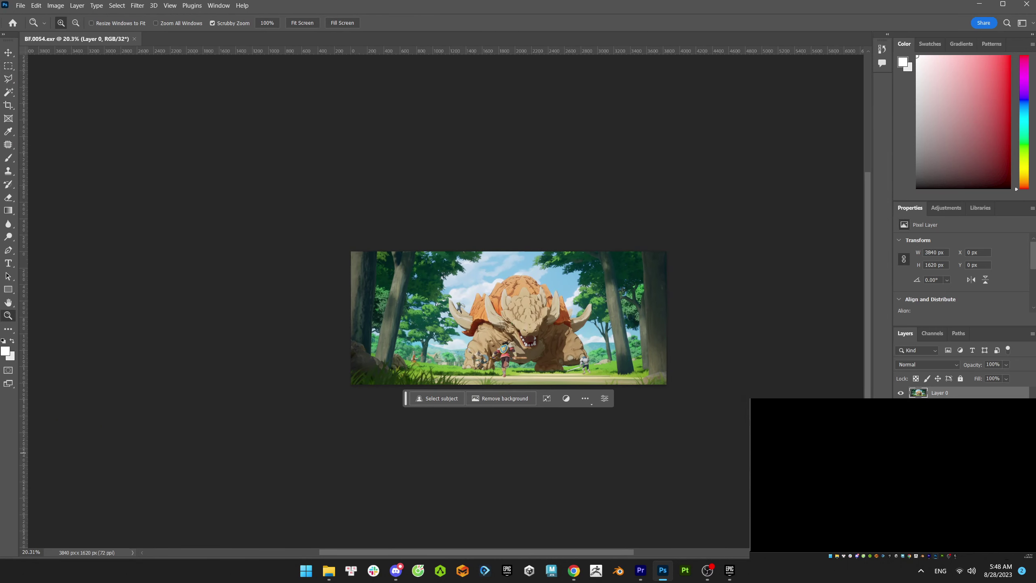
key(b)
right_click(348, 344)
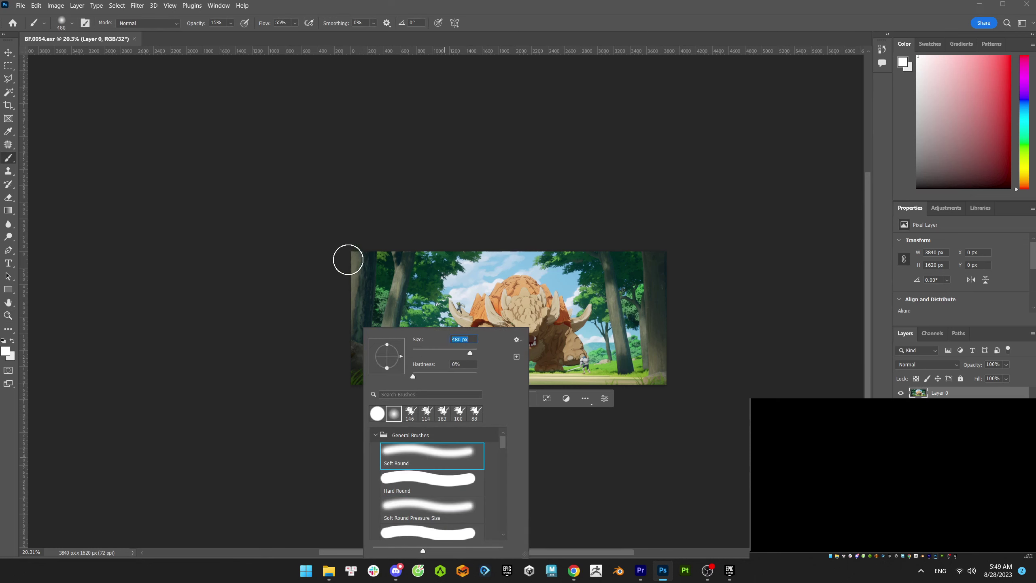
key(Escape)
key(i)
click(775, 277)
click(669, 492)
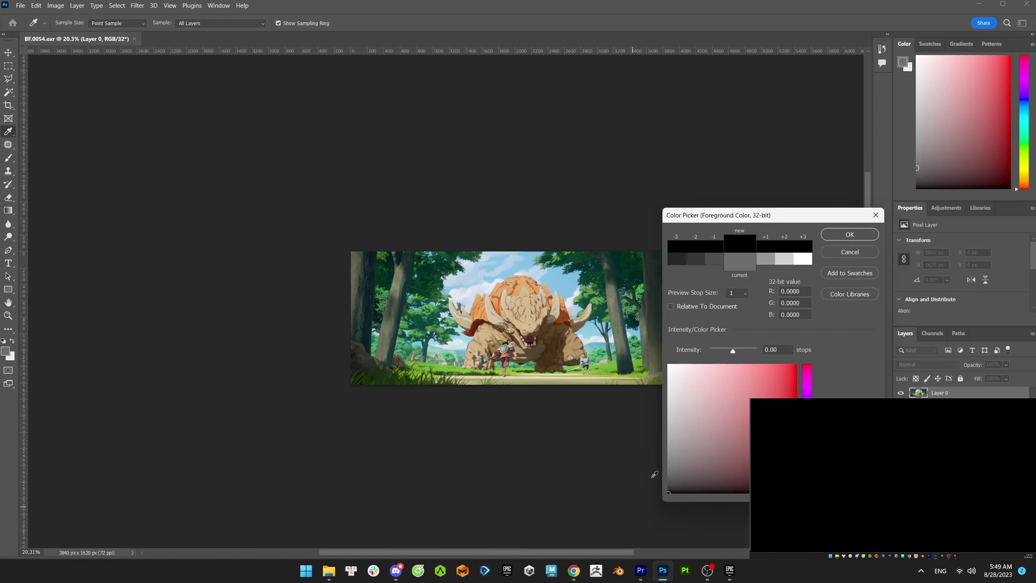
click(865, 234)
key(b)
- Paint soft black edges on a new layer, with brush opacity at 61% then 45%
mouse_move(351, 294)
mouse_down()
mouse_move(662, 382)
mouse_move(407, 382)
mouse_move(411, 356)
mouse_up()
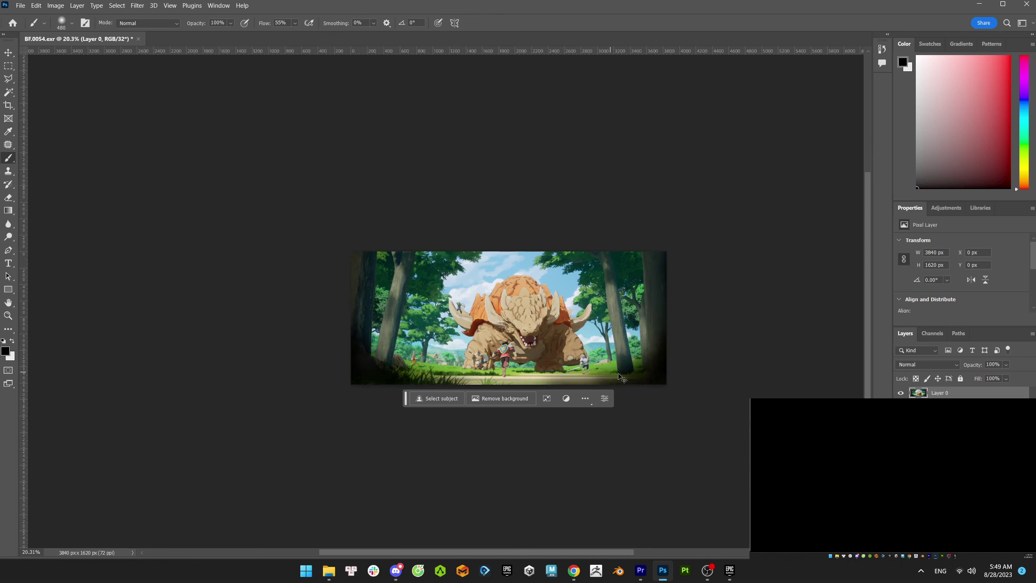
click(231, 23)
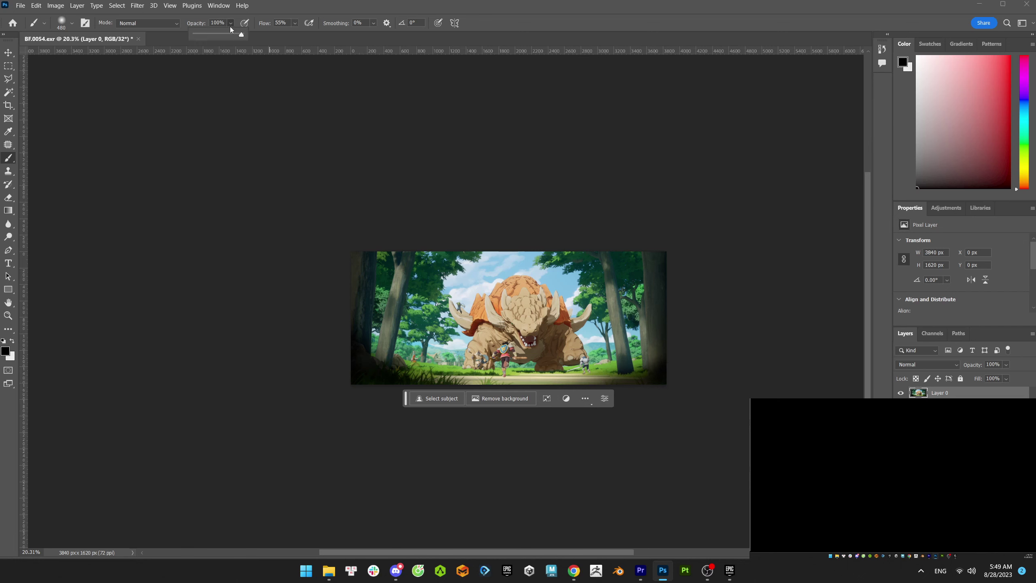
drag(231, 29, 222, 34)
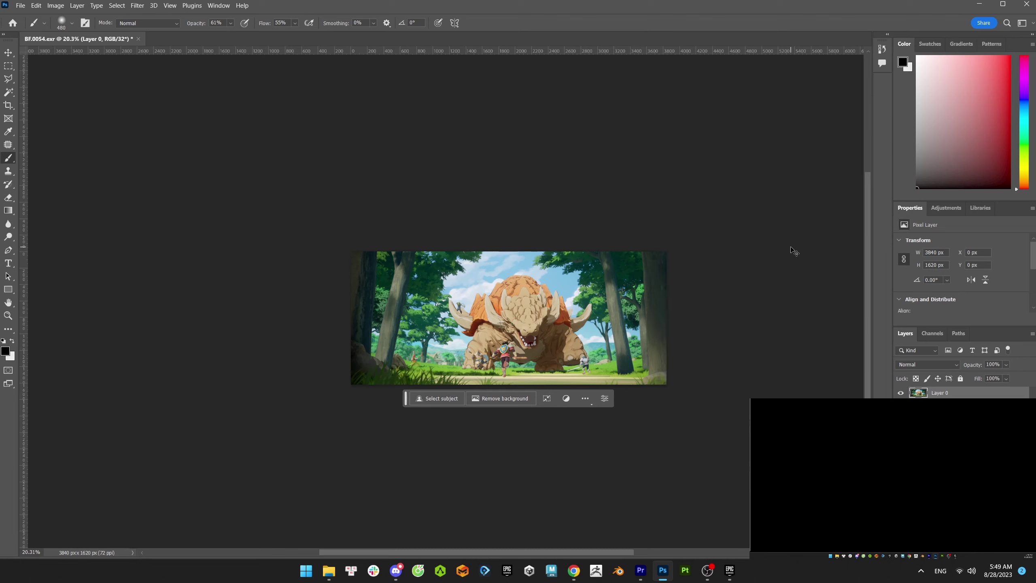
key(ctrl+shift+alt+n)
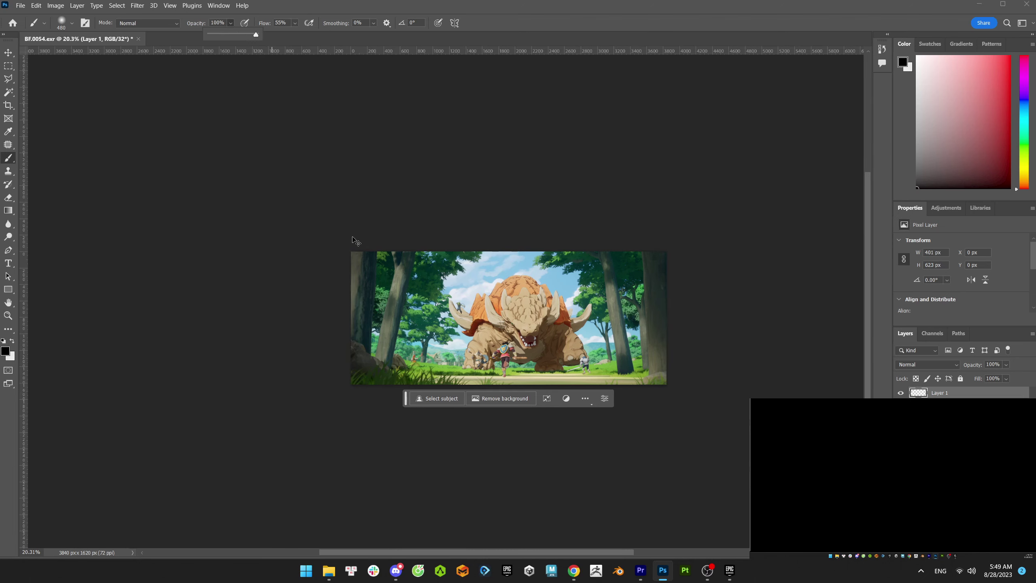
mouse_move(356, 249)
mouse_down()
mouse_move(354, 345)
mouse_move(379, 392)
mouse_up()
drag(667, 247, 676, 368)
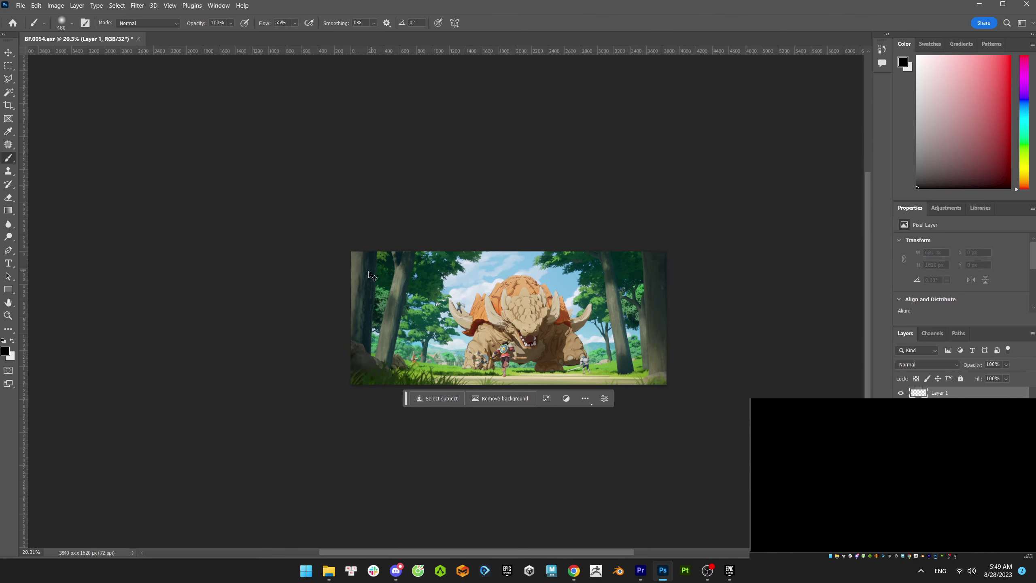
mouse_move(354, 242)
mouse_down()
mouse_move(347, 343)
mouse_move(382, 366)
mouse_move(682, 371)
mouse_move(587, 389)
mouse_move(676, 370)
mouse_up()
key(4)
key(5)
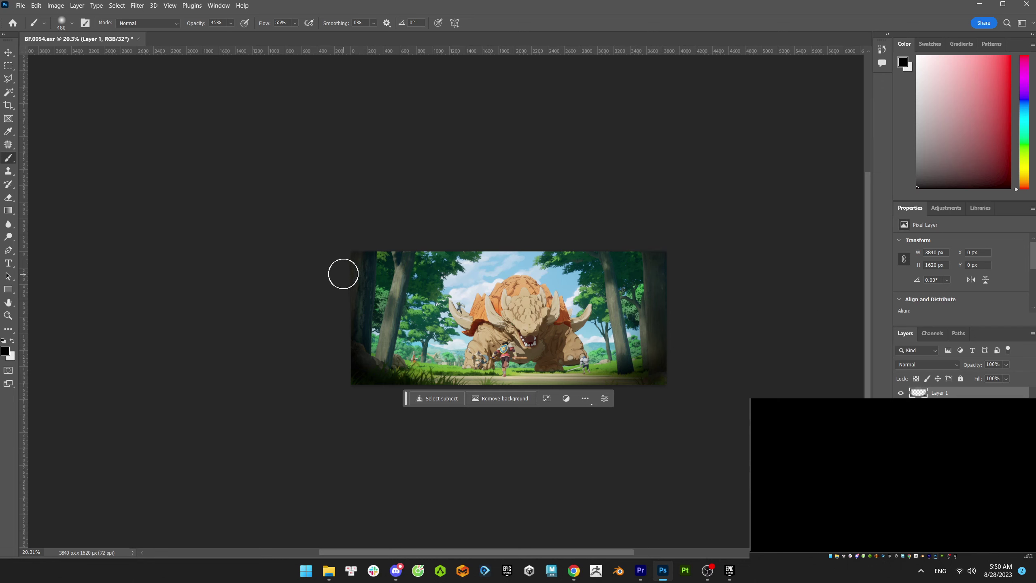
- Darken the bottom-left corner and left edge further with a larger, lower-opacity brush
right_click(901, 392)
click(939, 382)
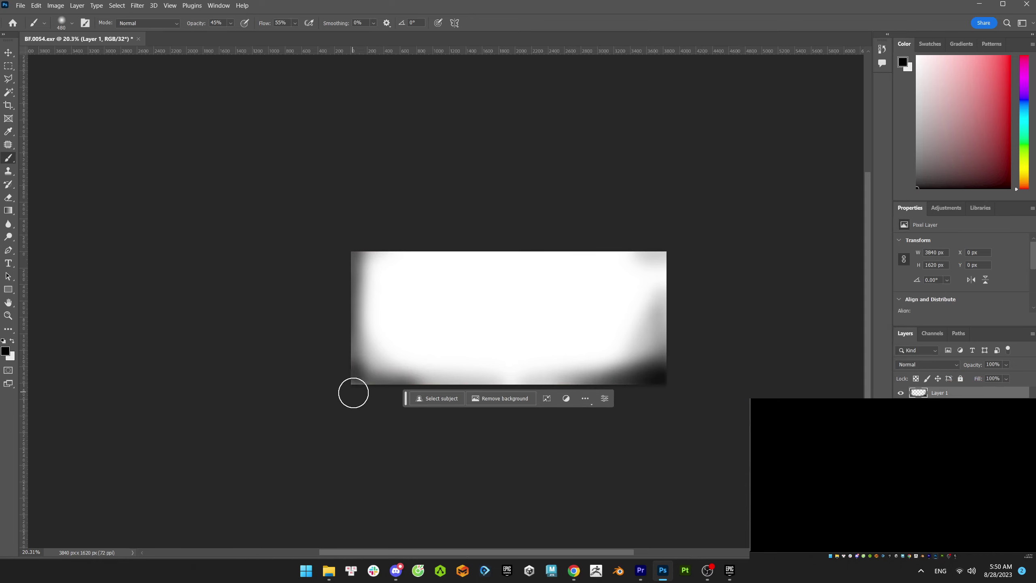
mouse_move(352, 389)
mouse_down()
mouse_move(375, 385)
mouse_move(363, 363)
mouse_move(414, 384)
mouse_move(543, 398)
mouse_move(675, 368)
mouse_move(656, 208)
mouse_up()
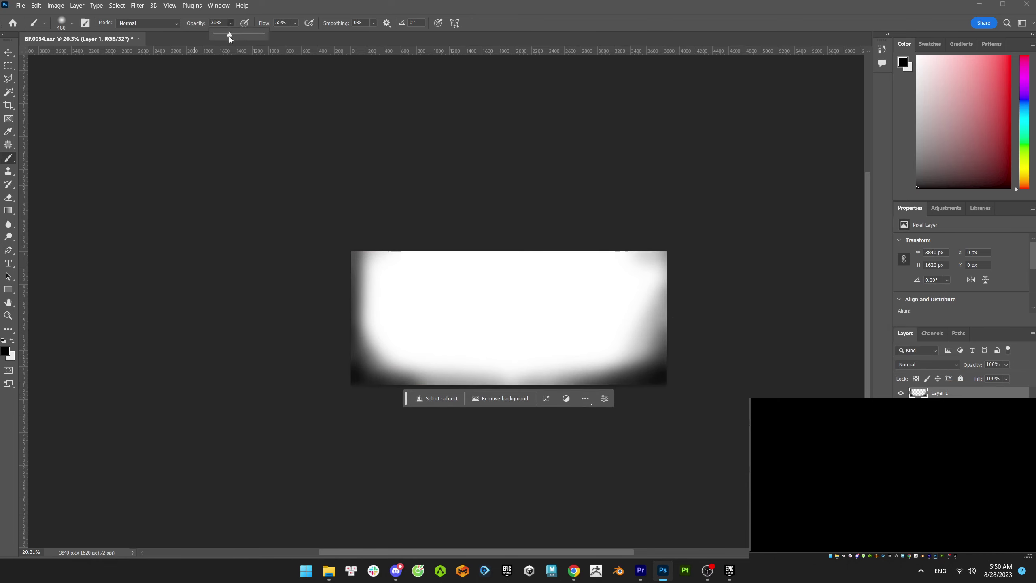
drag(230, 38, 227, 38)
right_click(374, 263)
key(Escape)
mouse_move(359, 286)
mouse_down()
mouse_move(381, 363)
mouse_move(417, 375)
mouse_move(655, 370)
mouse_move(636, 364)
mouse_move(656, 212)
mouse_up()
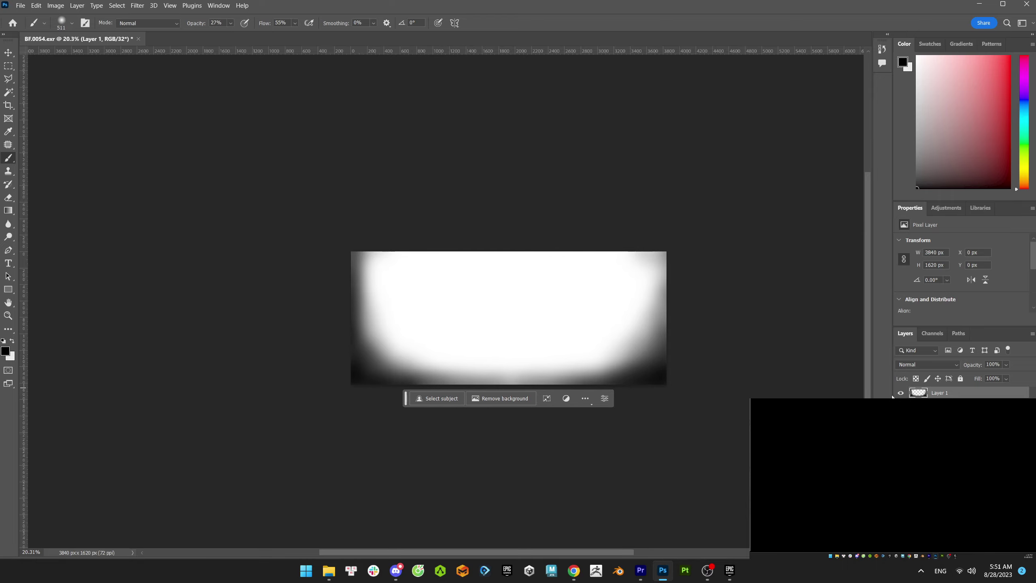
- Select the white centre and clear it to transparency
key(ctrl+s)
key(Escape)
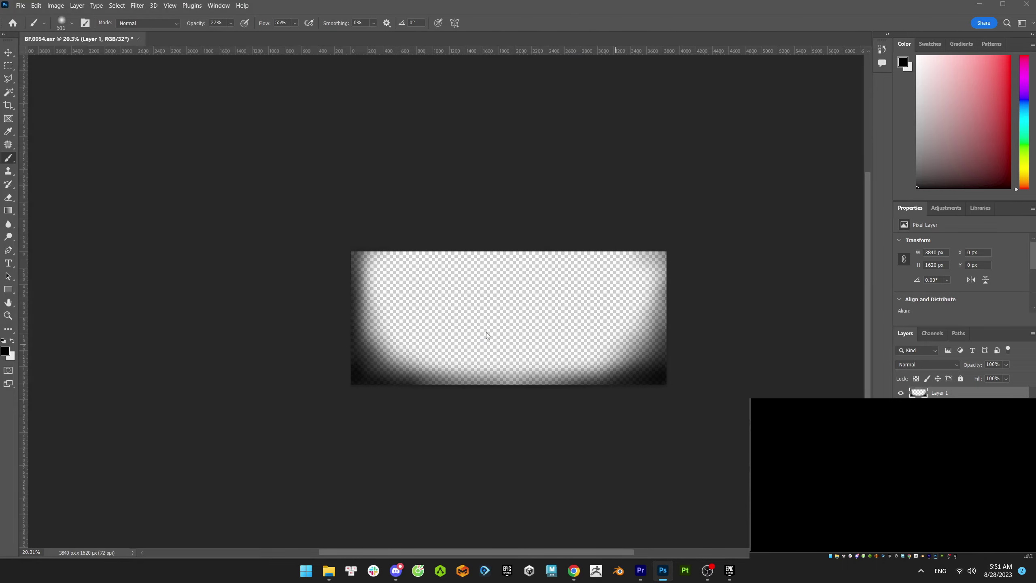
key(ctrl+s)
key(Escape)
click(56, 5)
- Reduce the image to 16 bits, then 8 bits per channel, accepting the merge warnings
mouse_move(98, 17)
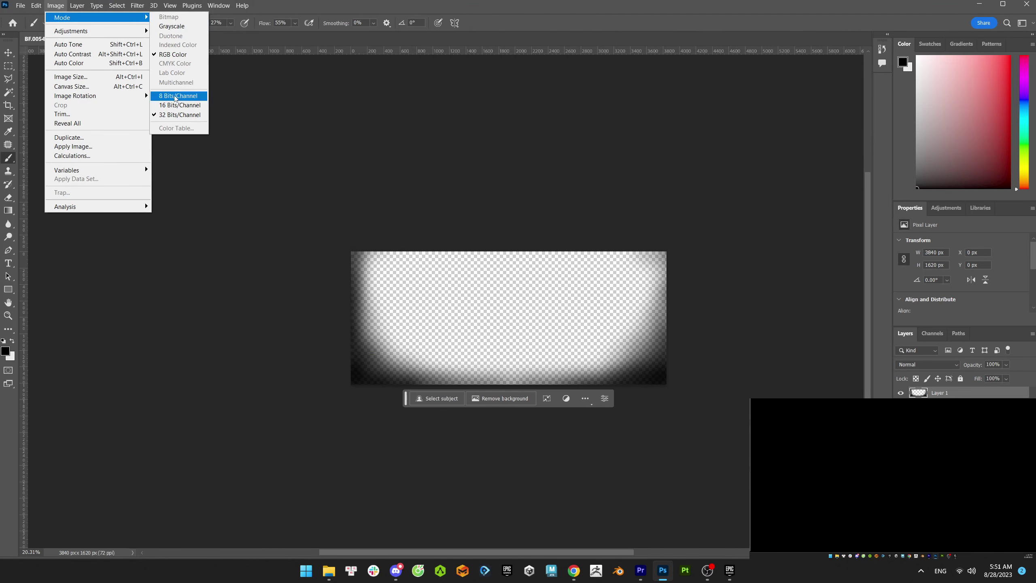
click(177, 105)
key(Return)
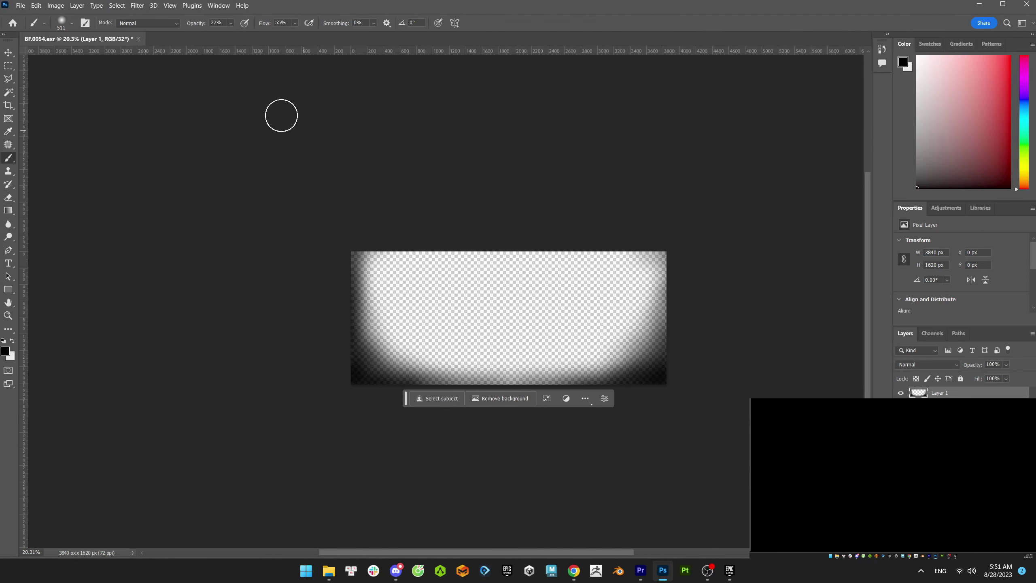
click(55, 5)
mouse_move(98, 17)
click(178, 96)
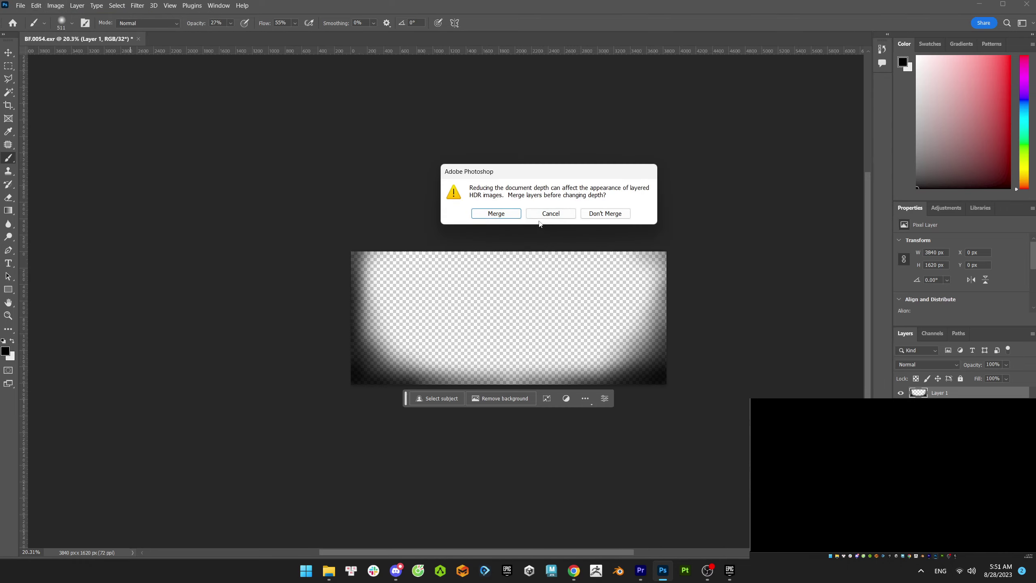
key(Return)
- Save a PNG copy named EdgeBlack to the Desktop
click(20, 6)
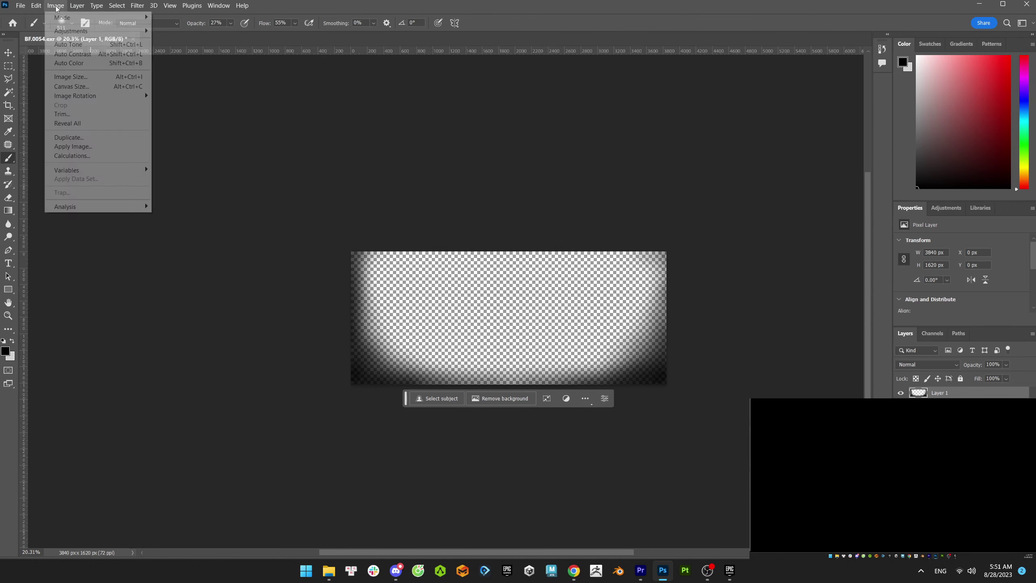
click(275, 111)
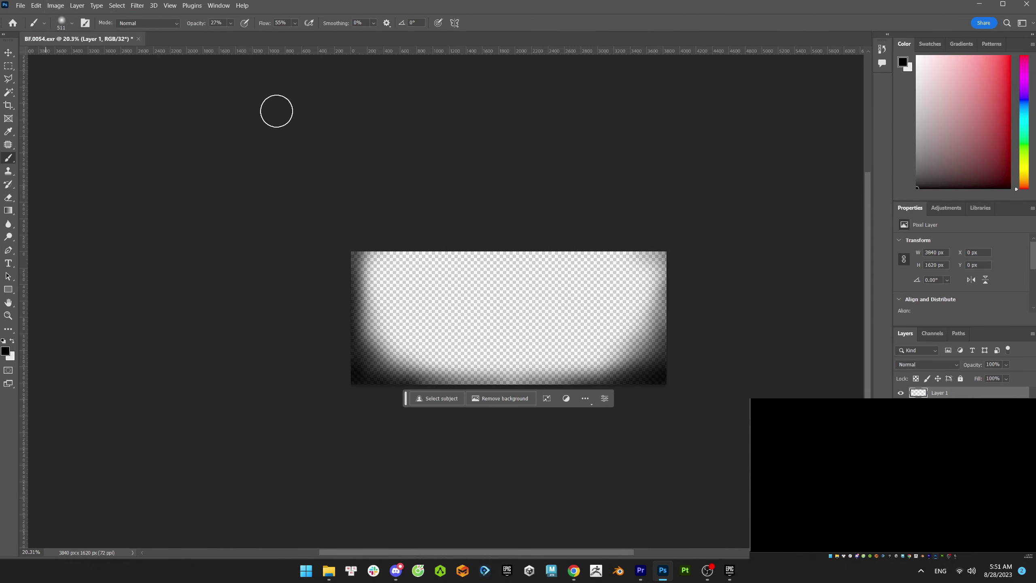
click(20, 5)
click(32, 108)
scroll(76, 143, up, 10)
click(39, 114)
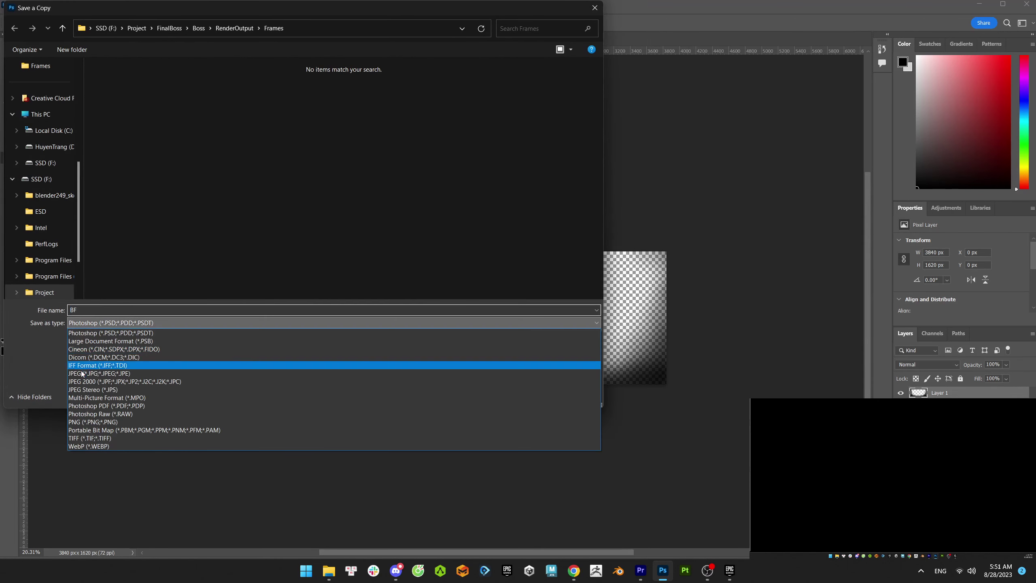
click(93, 422)
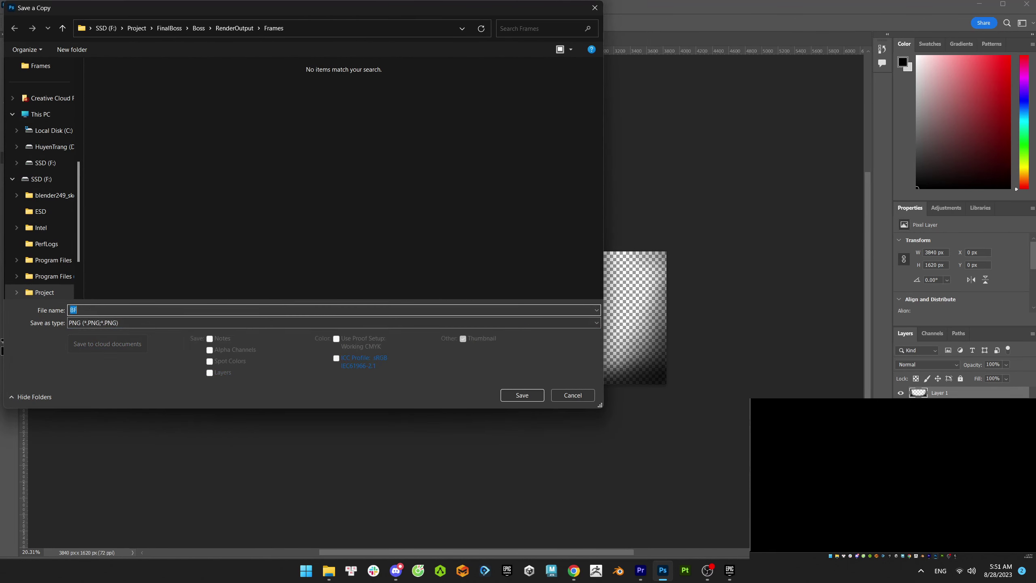
text(EdgeBlack)
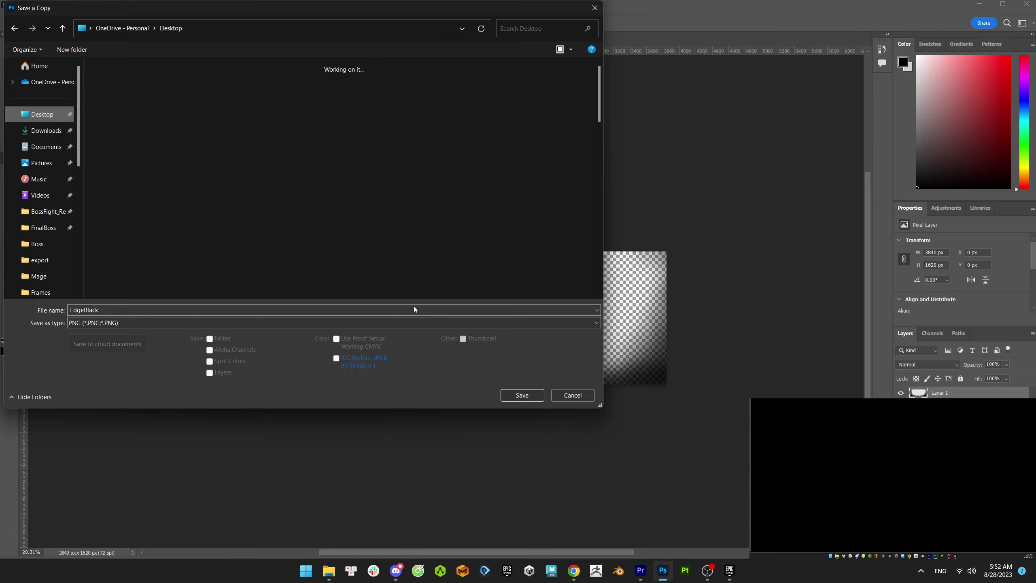
key(Return)
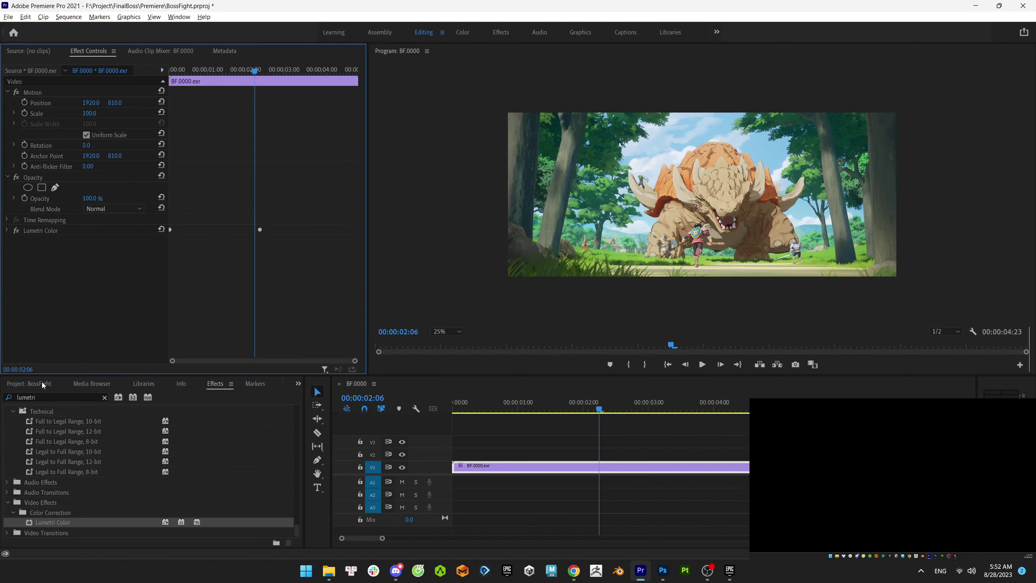
- Import EdgeBlack.png from the Desktop, place it on V2 above the footage, and trim it to length
click(43, 385)
right_click(82, 474)
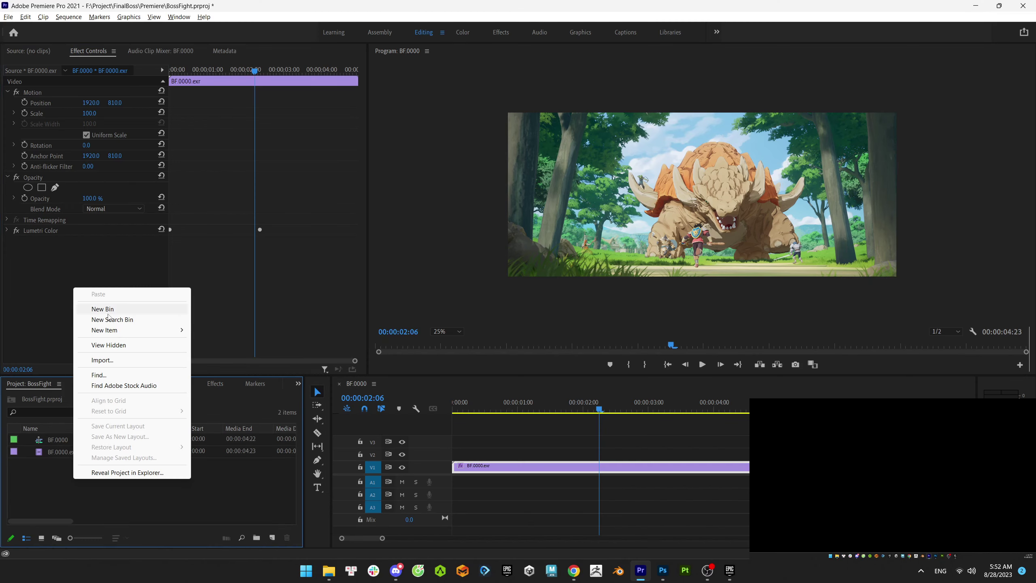
click(104, 346)
click(48, 140)
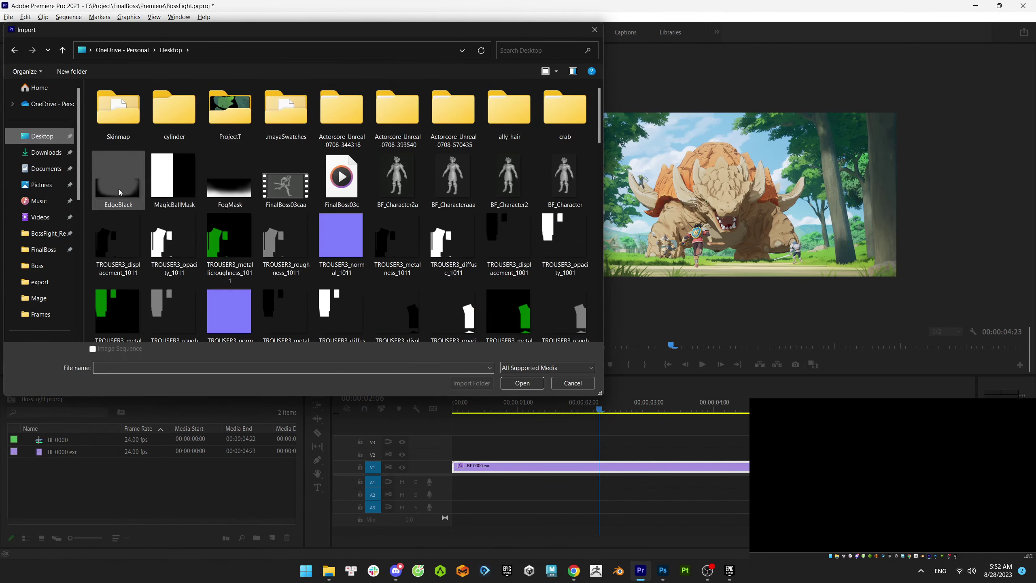
double_click(118, 189)
drag(66, 440, 469, 453)
drag(709, 471, 486, 453)
- Set the EdgeBlack.png overlay opacity to 40.2% and toggle its track to compare
click(592, 453)
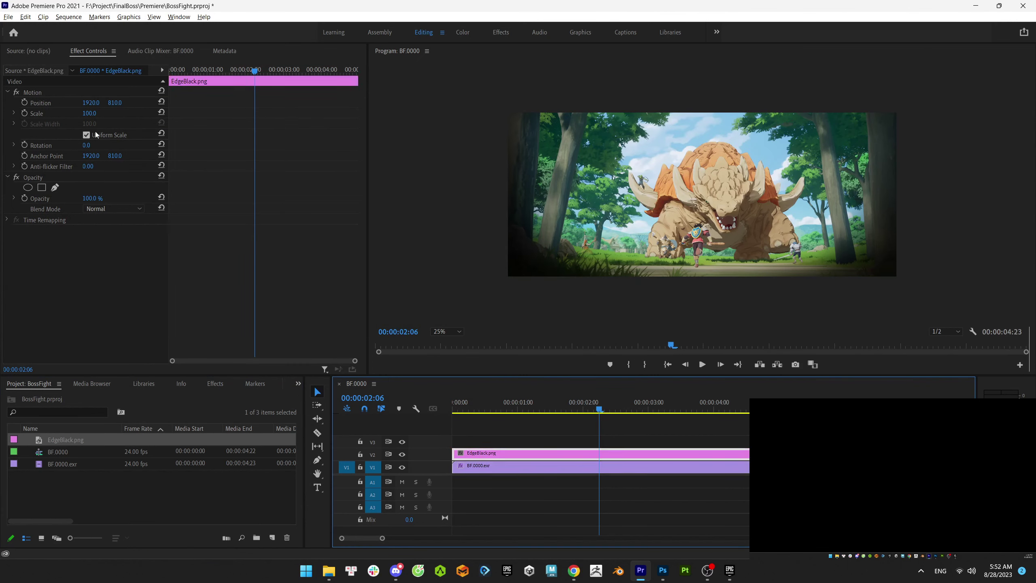
click(14, 198)
drag(151, 217, 71, 221)
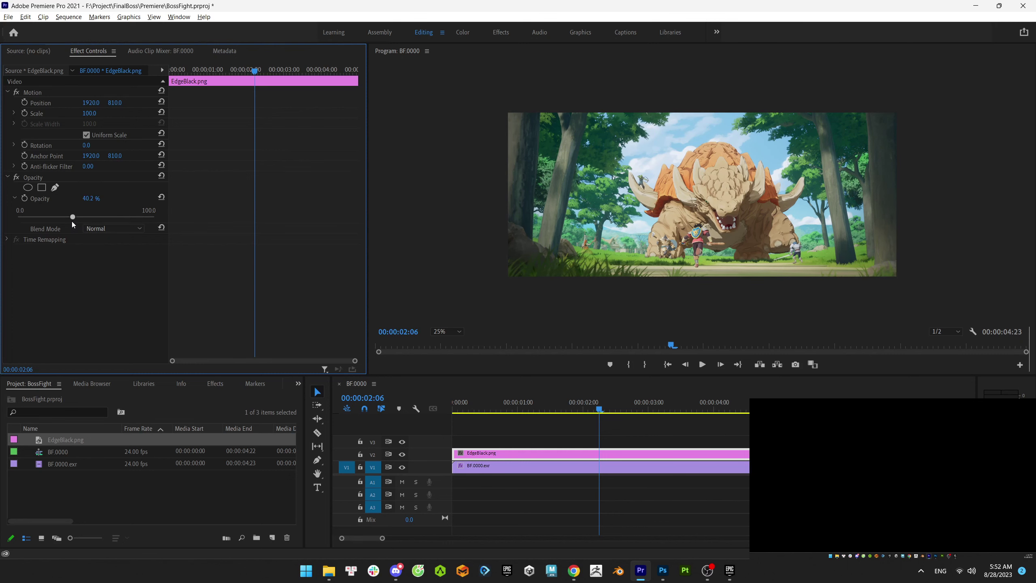
click(402, 454)
click(402, 455)
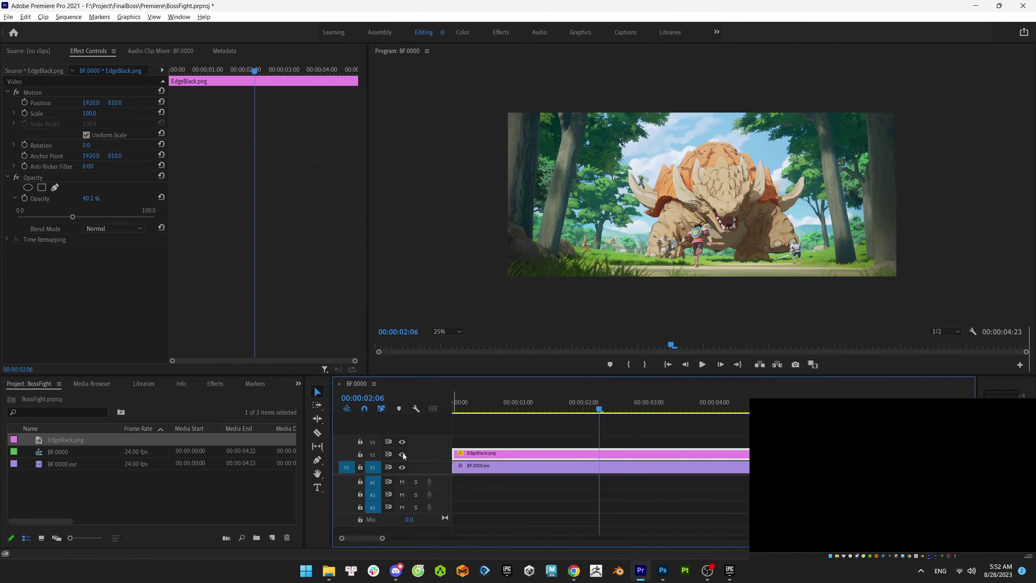
key(alt+Tab)
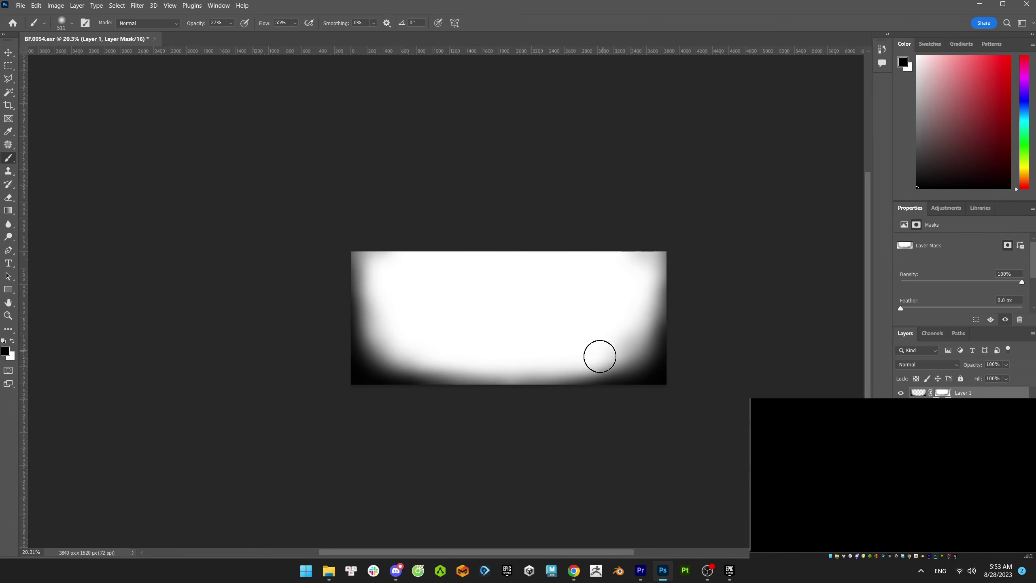
- Save a PNG copy of the vignette to the Desktop
key(ctrl+shift+s)
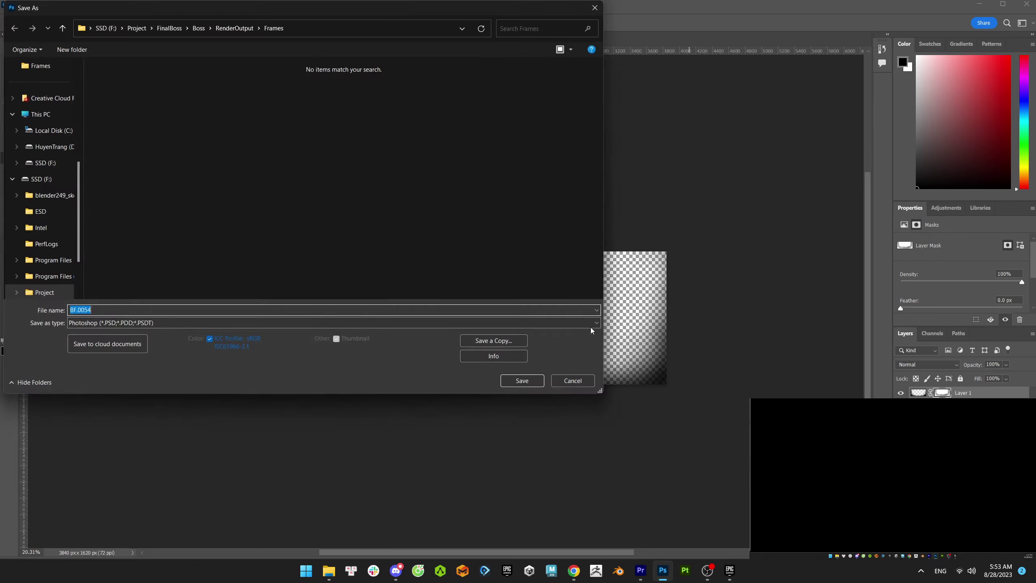
click(333, 322)
click(204, 422)
scroll(80, 179, up, 10)
click(41, 114)
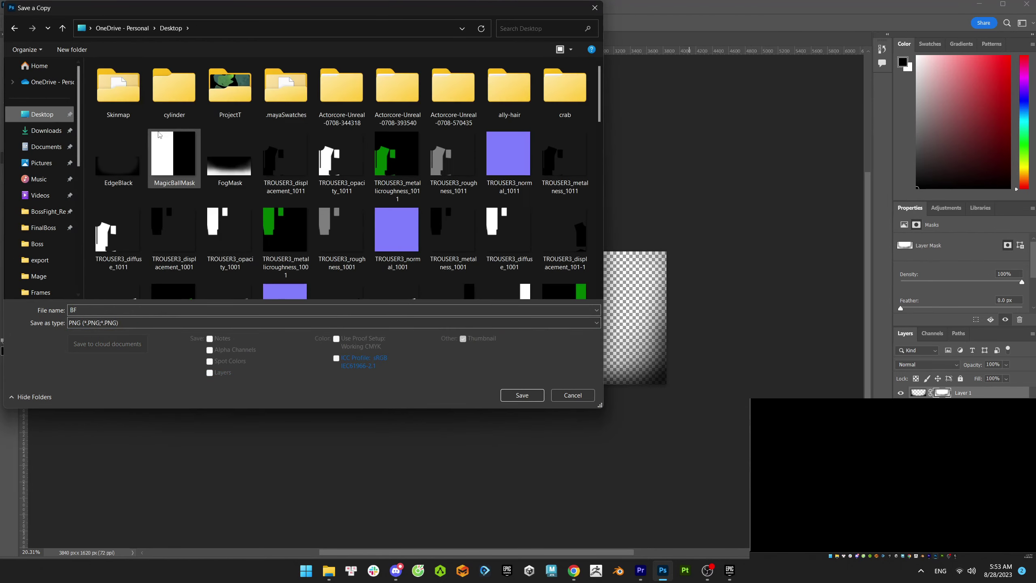
click(522, 395)
- Preview the vignette in Premiere and replace the EdgeBlack footage with the new PNG
key(alt+Tab)
click(513, 237)
right_click(84, 440)
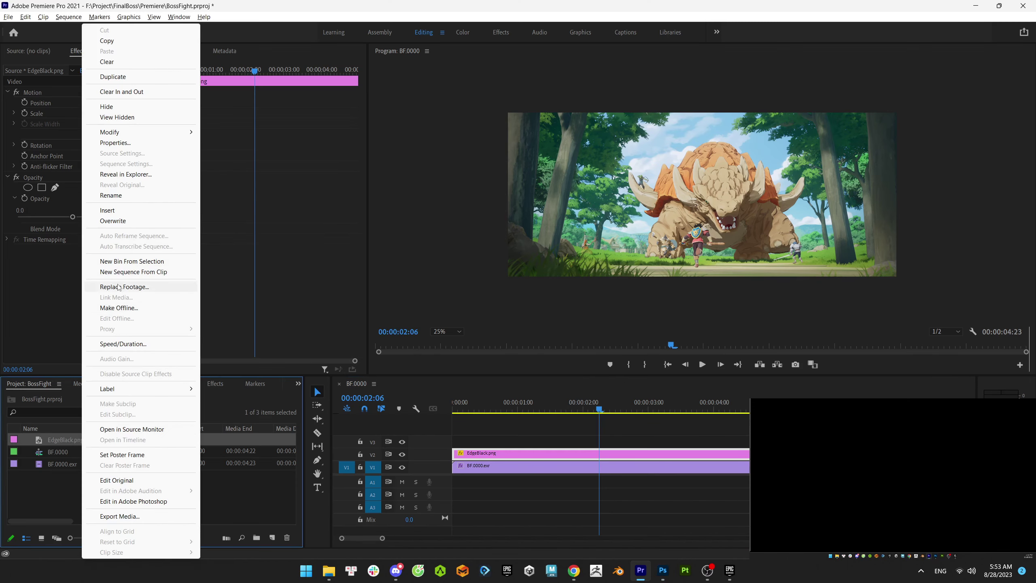
click(427, 398)
key(space)
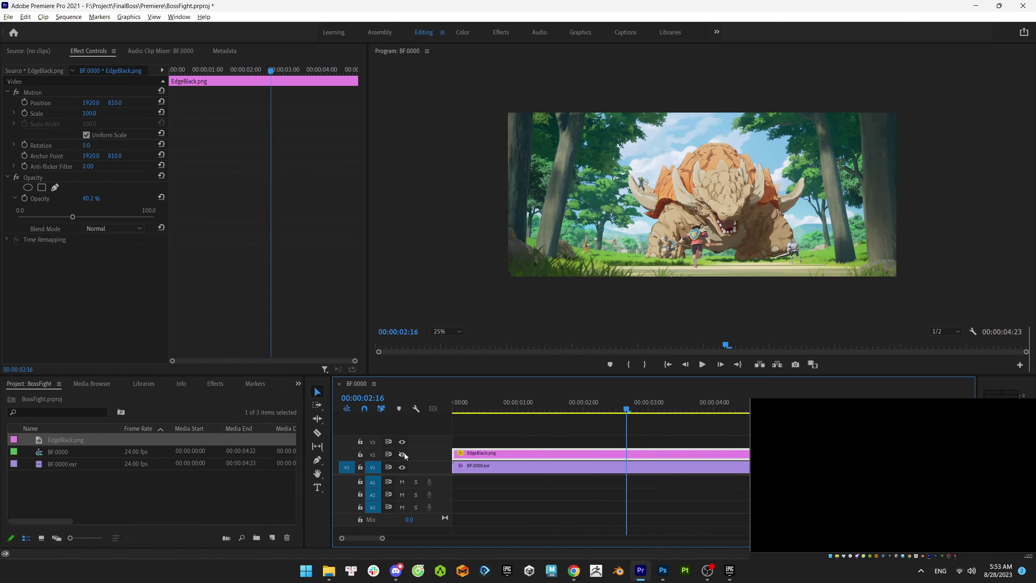
right_click(67, 440)
click(110, 287)
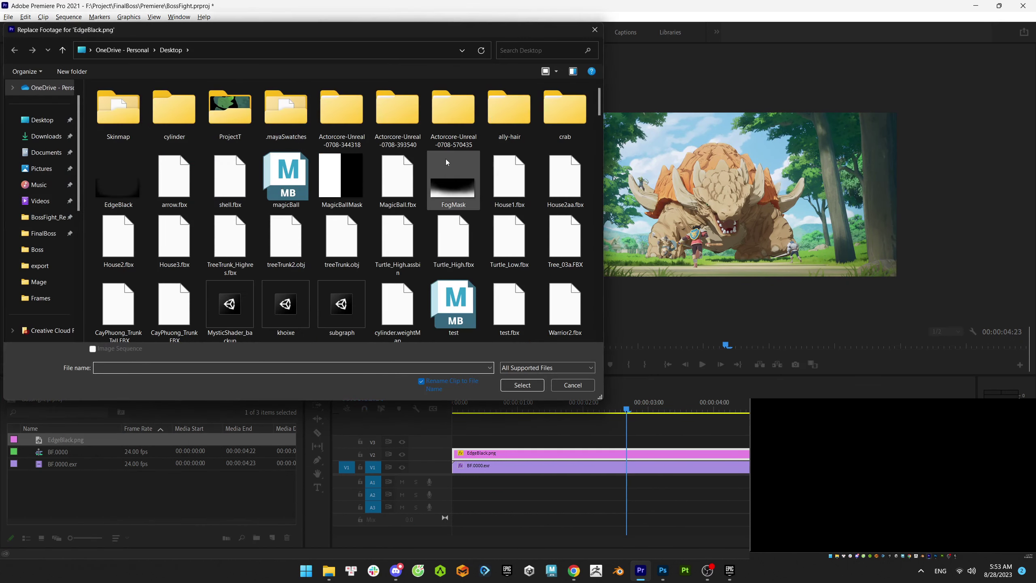
double_click(454, 180)
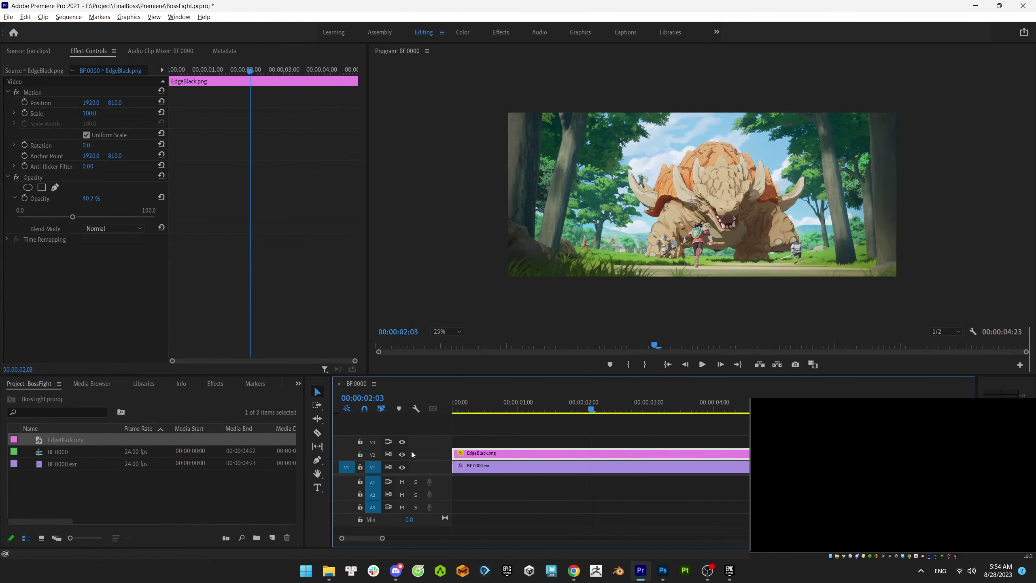
- Brighten the bottom and left corners on the mask, apply it, and overwrite EdgeBlack.png as PNG
key(alt+Tab)
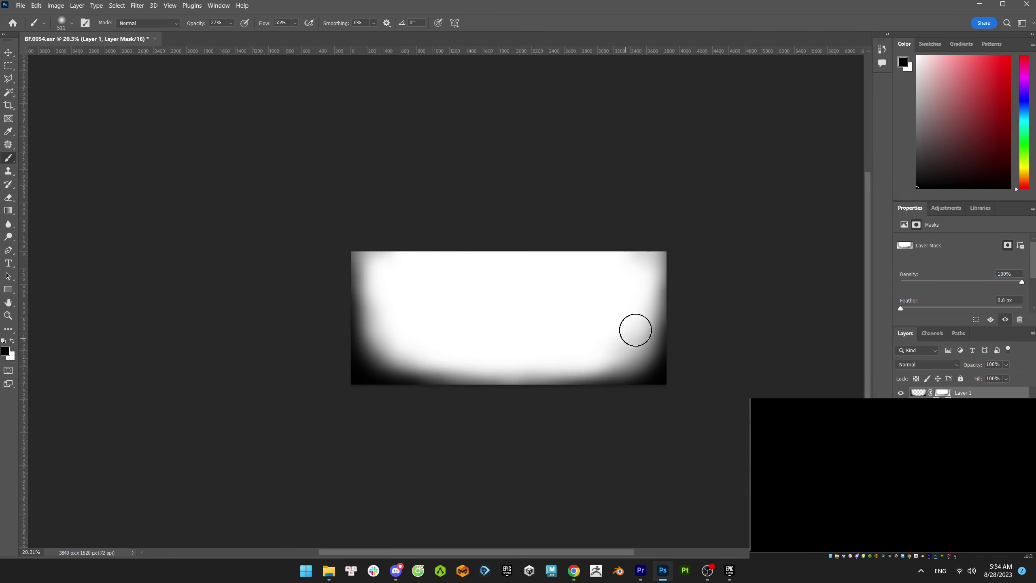
mouse_move(635, 330)
mouse_down()
mouse_move(465, 352)
mouse_move(370, 298)
mouse_move(371, 255)
mouse_up()
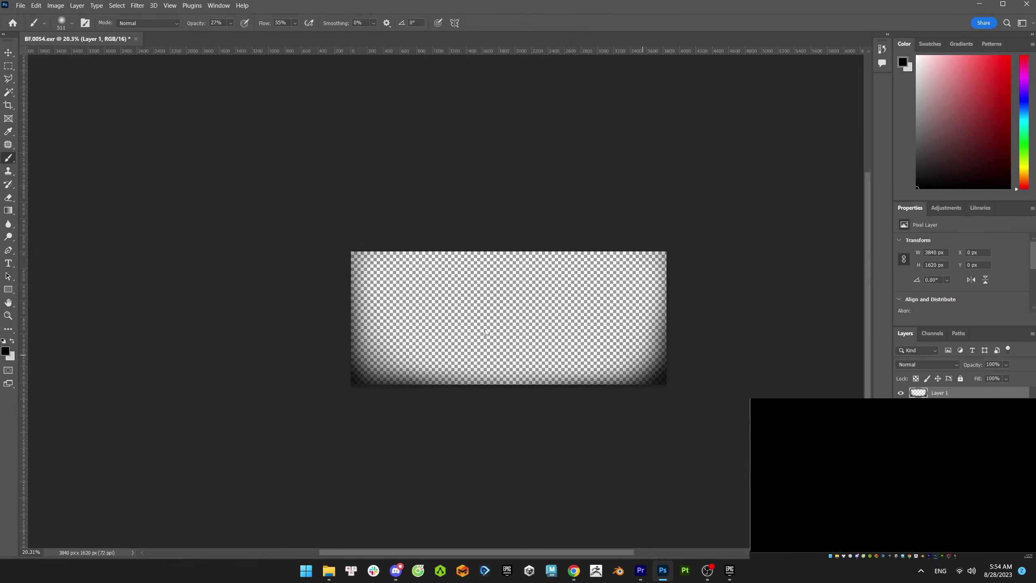
key(ctrl+alt+s)
click(107, 322)
click(107, 422)
double_click(118, 159)
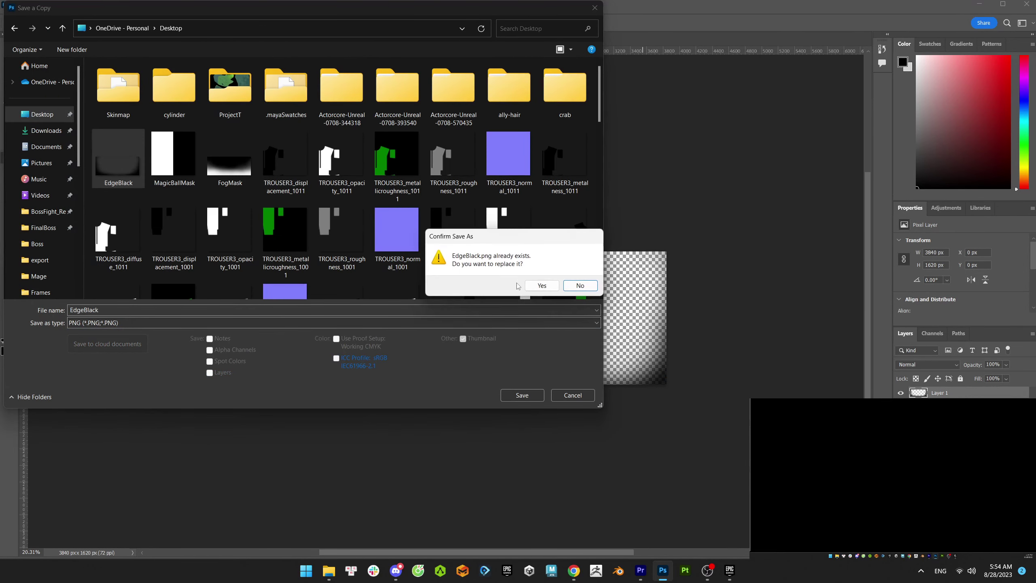
click(539, 284)
key(alt+Tab)
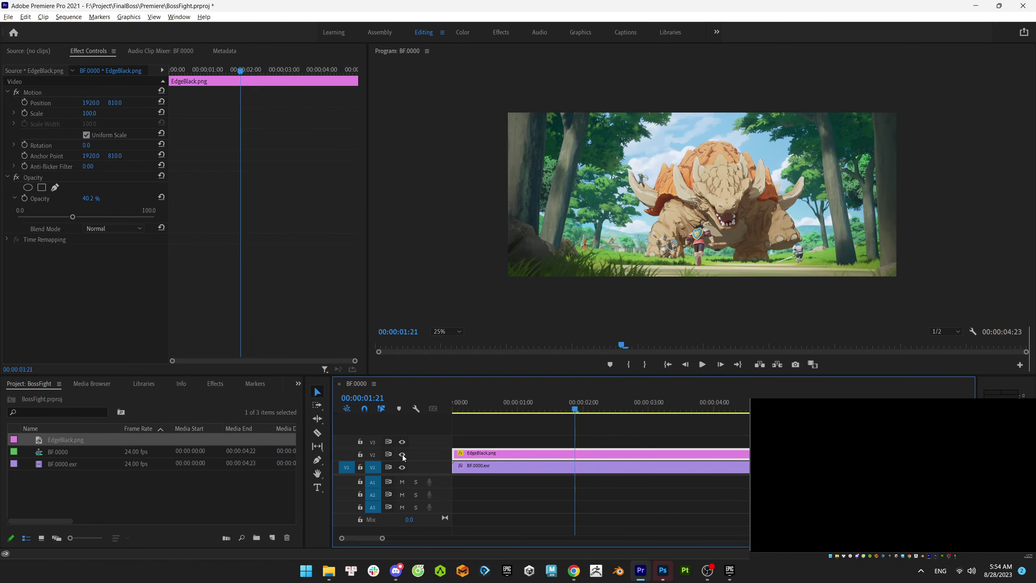
- Reload the EdgeBlack project item from its updated file
right_click(82, 440)
click(116, 303)
key(Return)
click(339, 424)
key(Left)
key(Left)
key(Left)
key(Left)
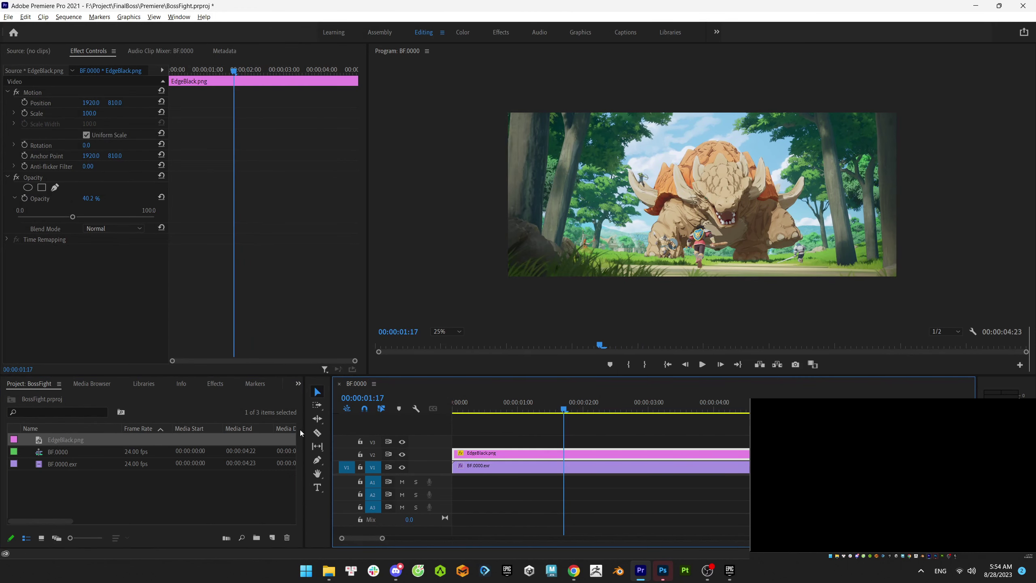
- Try 30% opacity on the EdgeBlack overlay, playing and scrubbing the shot to compare
click(92, 198)
click(403, 455)
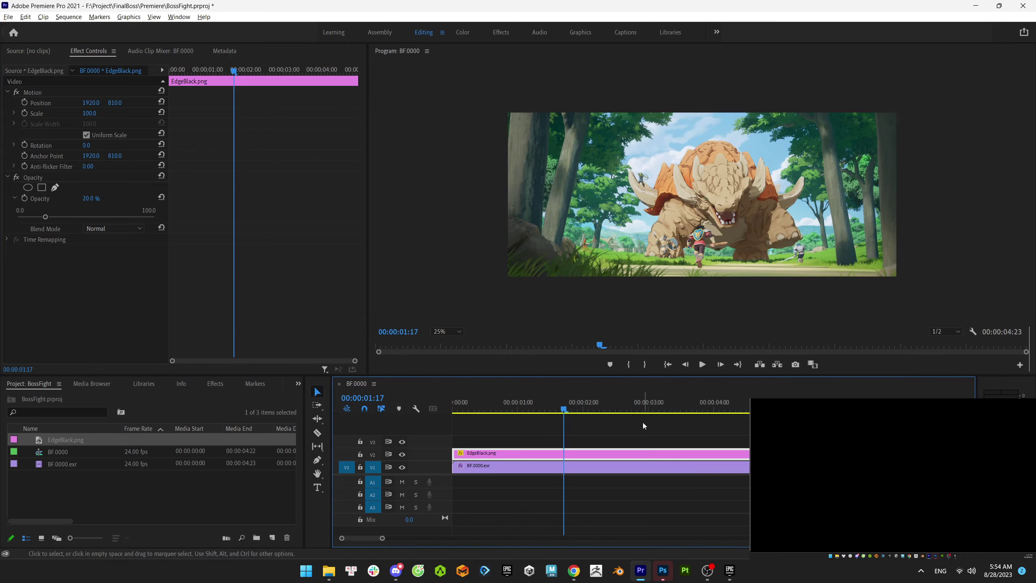
mouse_move(497, 409)
mouse_down()
mouse_move(669, 409)
mouse_move(482, 410)
mouse_up()
key(space)
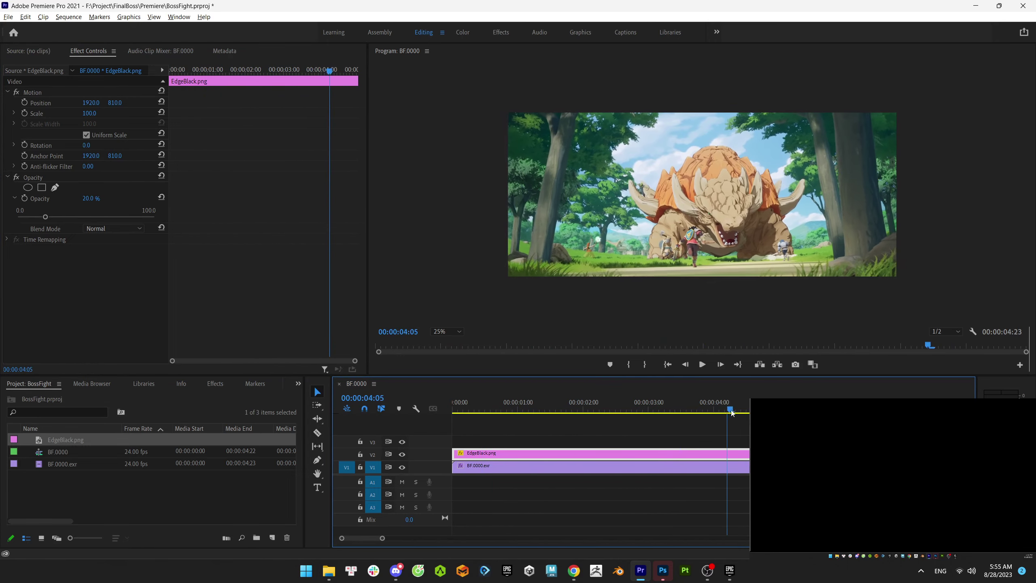
key(space)
mouse_move(620, 409)
mouse_down()
mouse_move(499, 410)
mouse_move(745, 415)
mouse_move(494, 410)
mouse_move(601, 409)
mouse_up()
click(91, 198)
text(30)
- Lower the vignette overlay opacity to 20% and review the shot with it toggled off and on
click(403, 455)
click(404, 456)
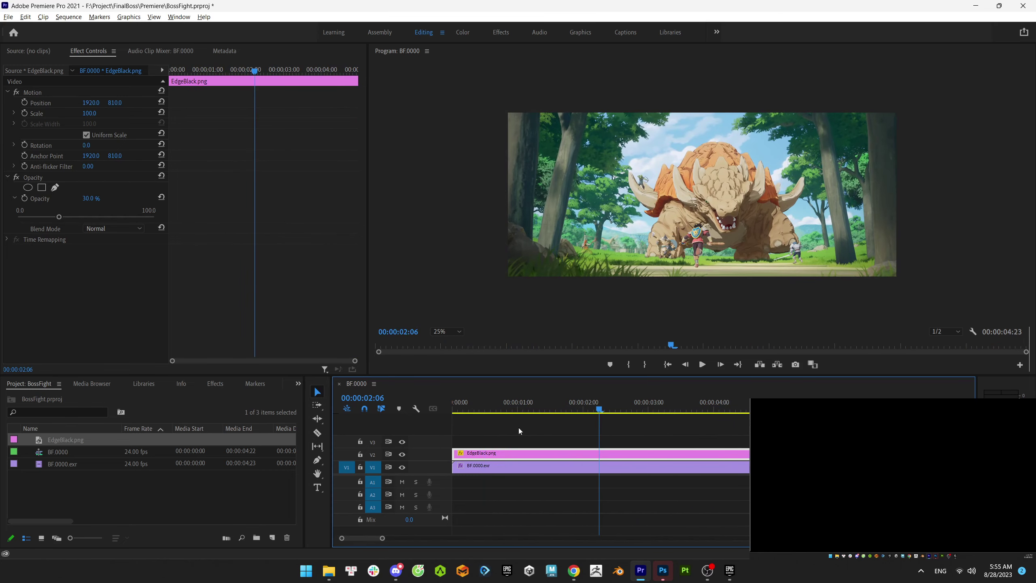
drag(519, 410, 663, 413)
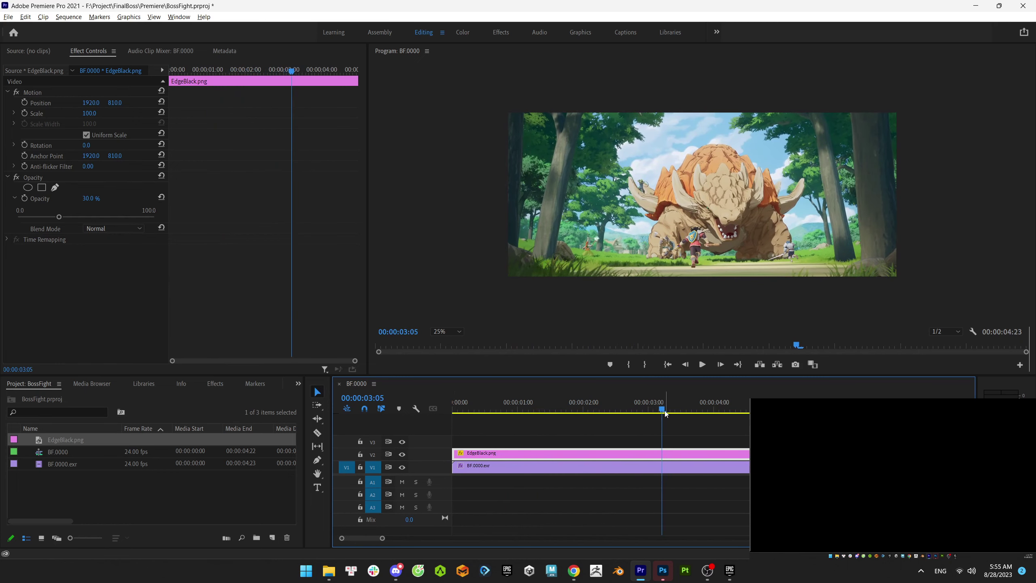
drag(485, 409, 725, 409)
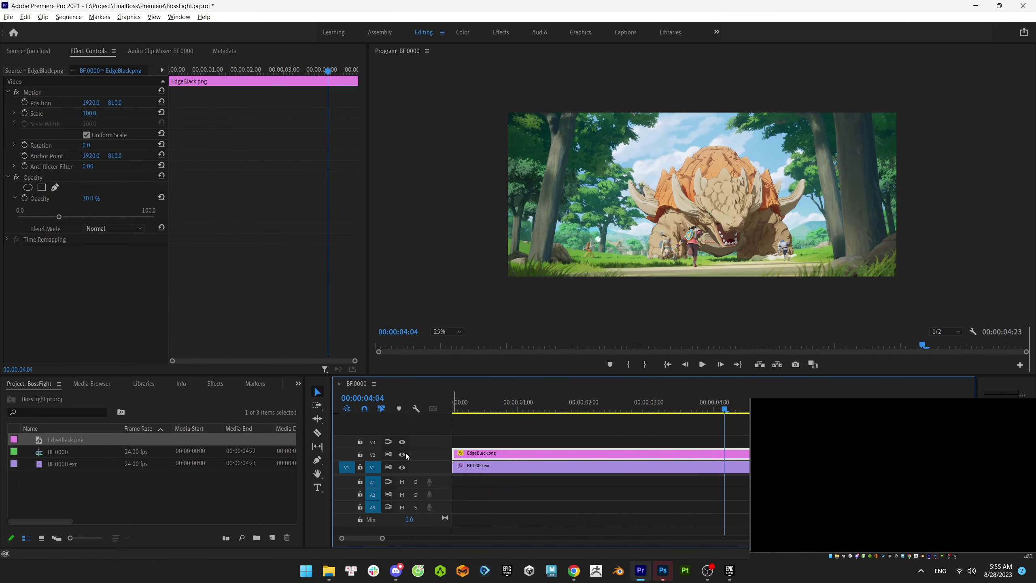
click(518, 410)
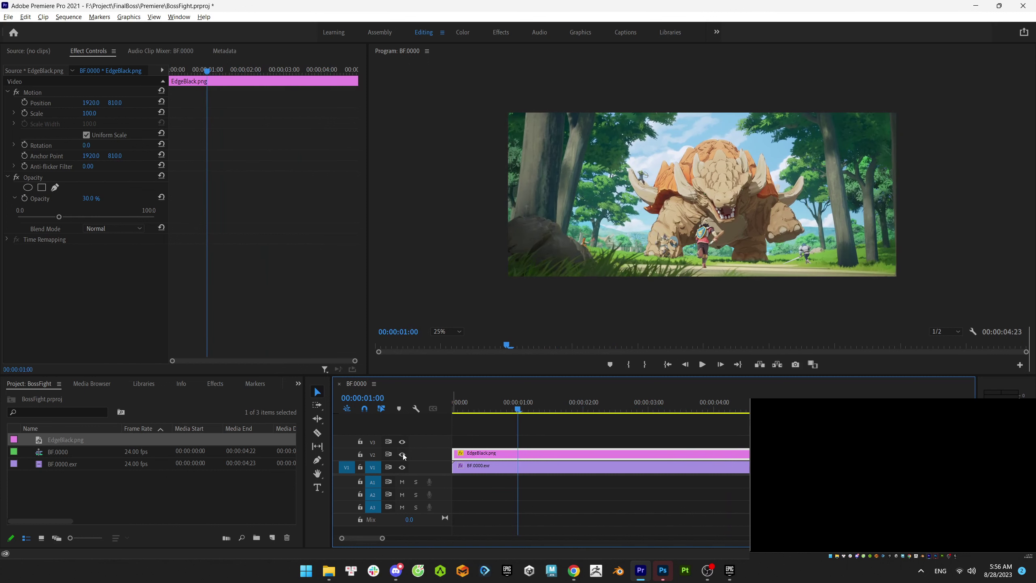
click(597, 410)
drag(91, 198, 78, 199)
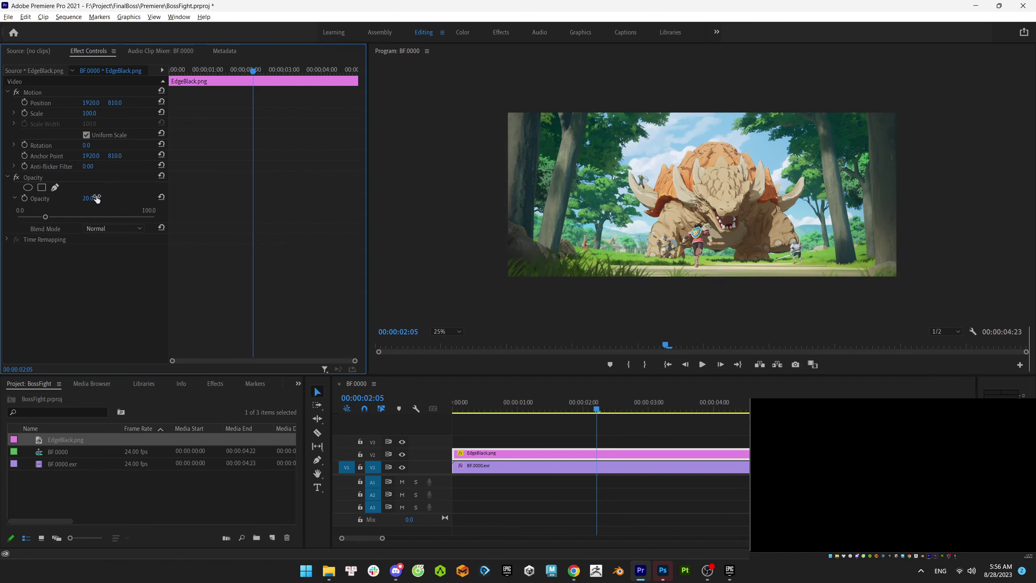
drag(597, 409, 542, 410)
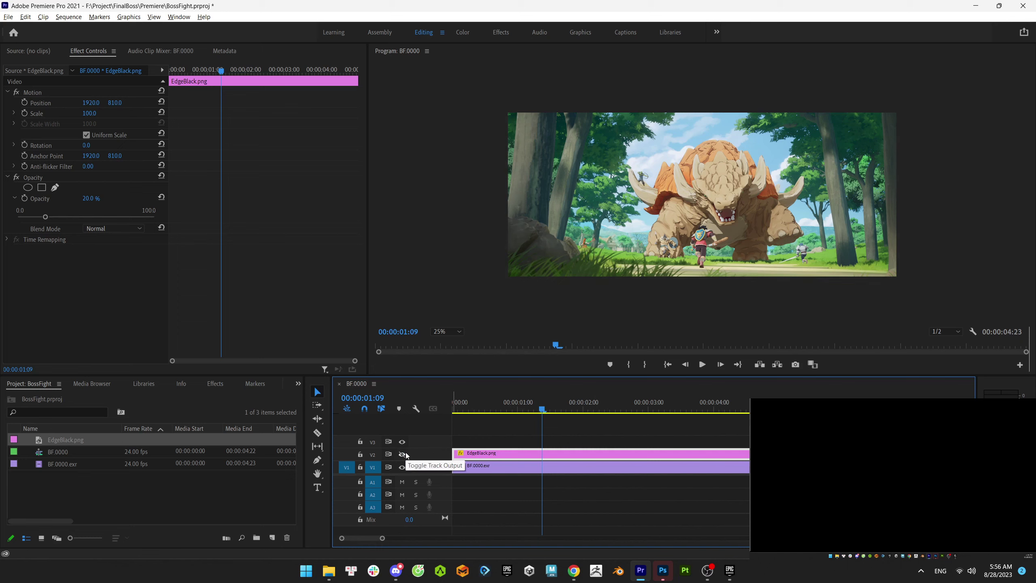
click(403, 454)
key(space)
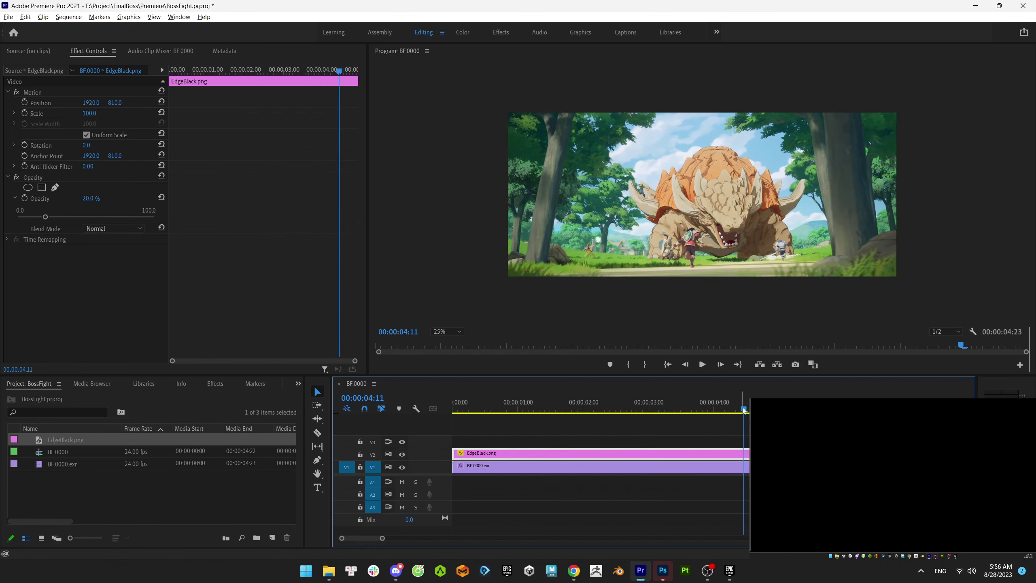
drag(744, 409, 695, 409)
- In Photoshop, save a new copy of the vignette PNG to the Desktop
key(alt+Tab)
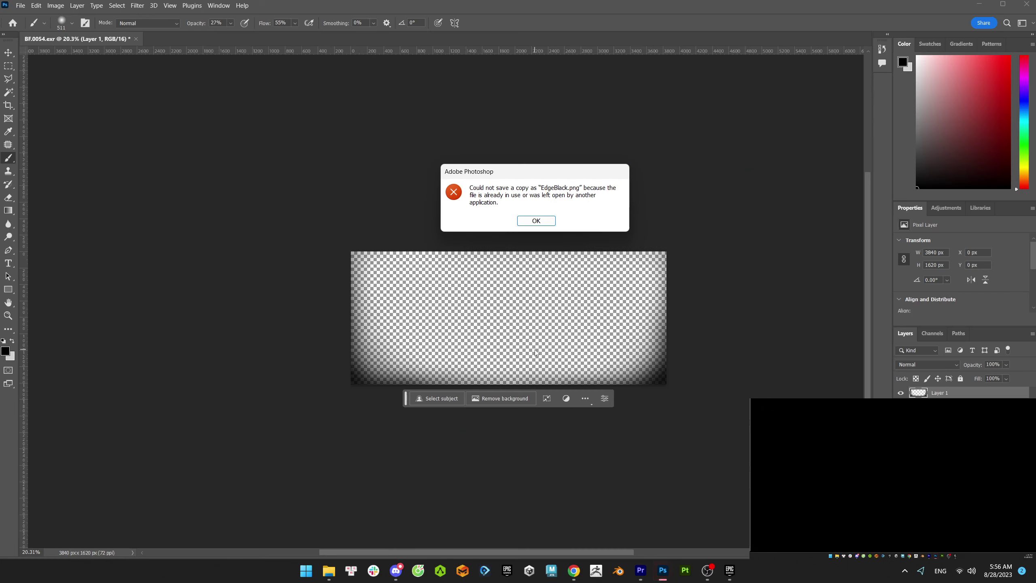
click(536, 221)
key(ctrl+alt+s)
text(BF)
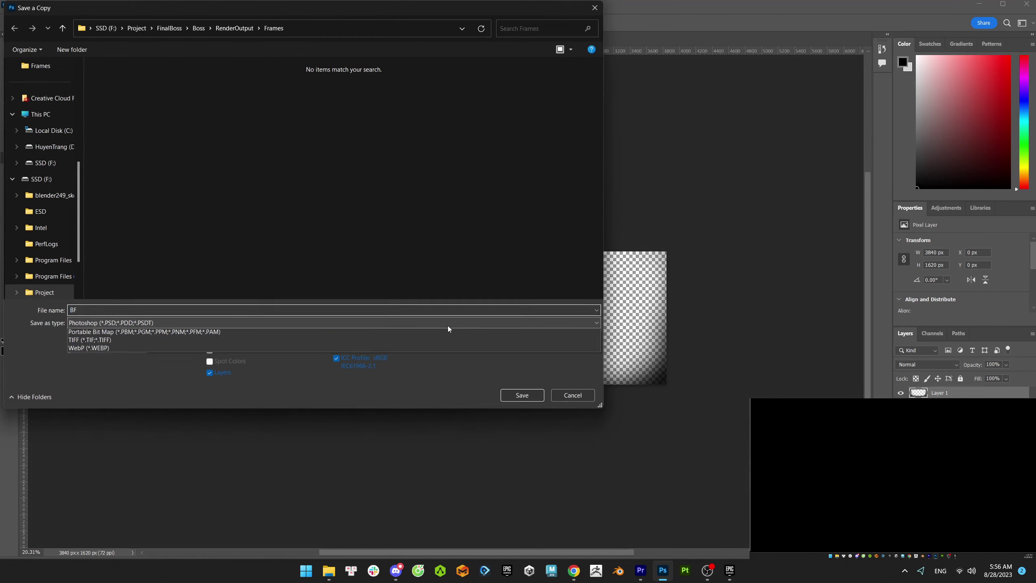
scroll(41, 184, up, 5)
click(43, 108)
click(522, 395)
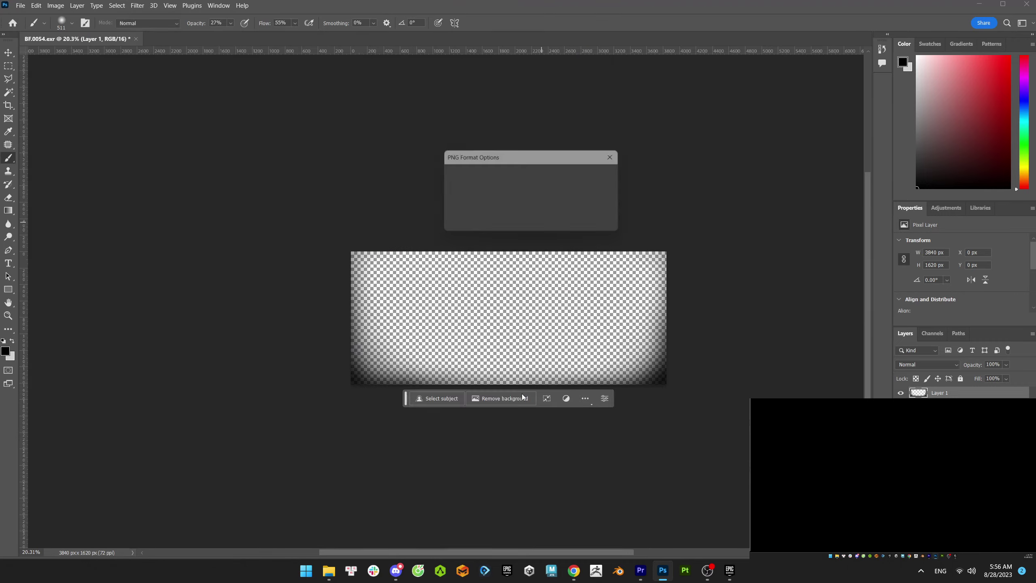
key(alt+Tab)
- Replace the vignette clip's footage with EdgeBlack2.png from the Desktop
key(ctrl+h)
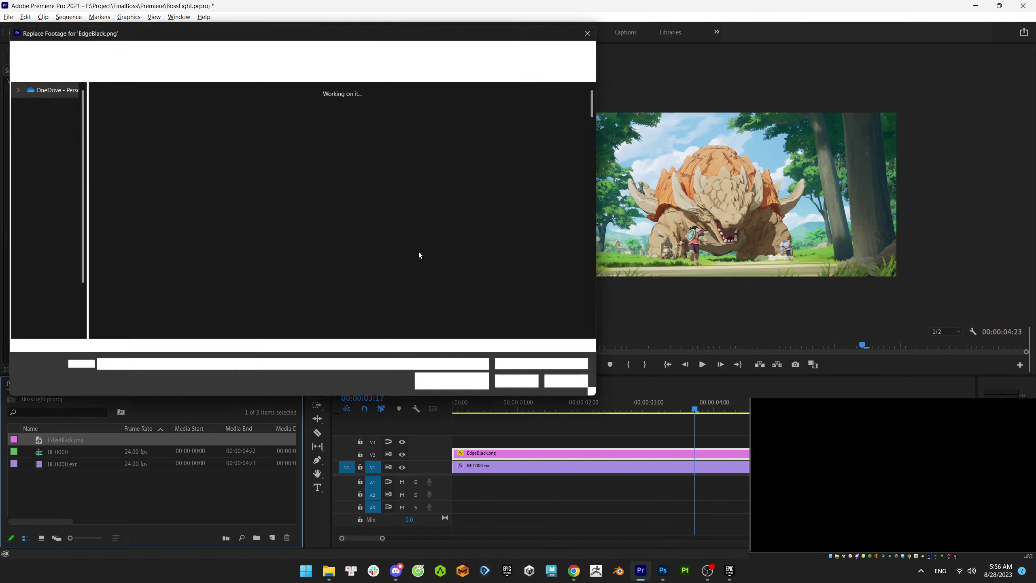
click(125, 196)
double_click(127, 199)
- Compare the shot with the new overlay and re-enter its opacity at 20%
click(403, 454)
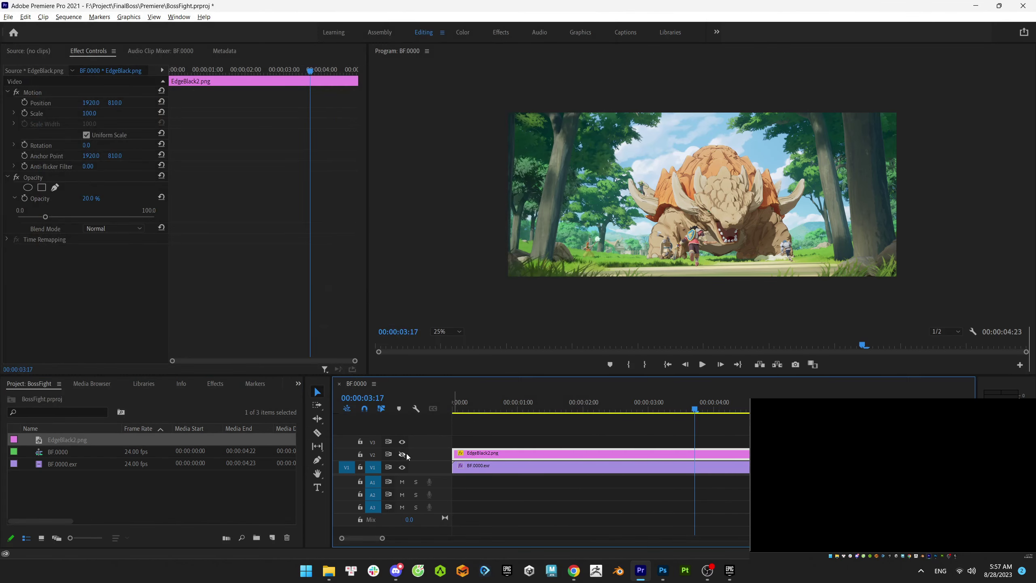
click(402, 454)
mouse_move(694, 404)
mouse_down()
mouse_move(567, 408)
mouse_move(689, 408)
mouse_up()
click(92, 198)
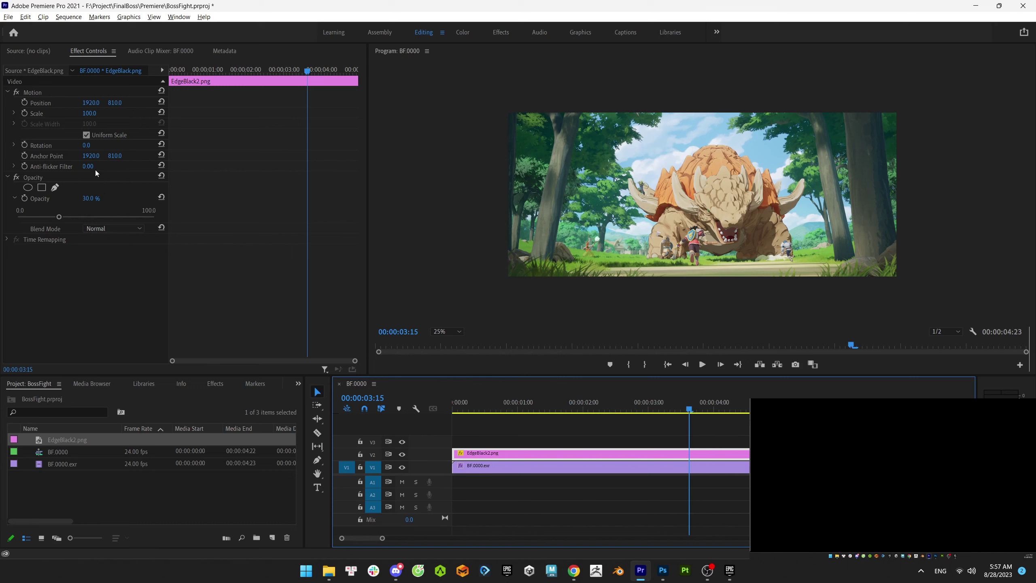
click(91, 198)
text(2)
click(402, 456)
- Save the project and toggle the Lumetri Color grade on the BF.0000.exr clip
key(ctrl+s)
click(455, 466)
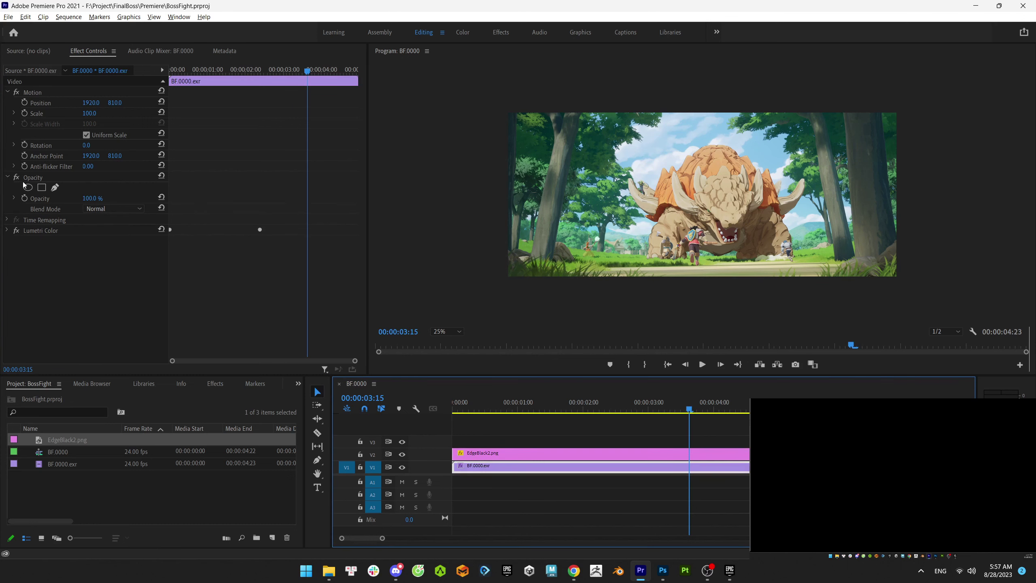
click(16, 231)
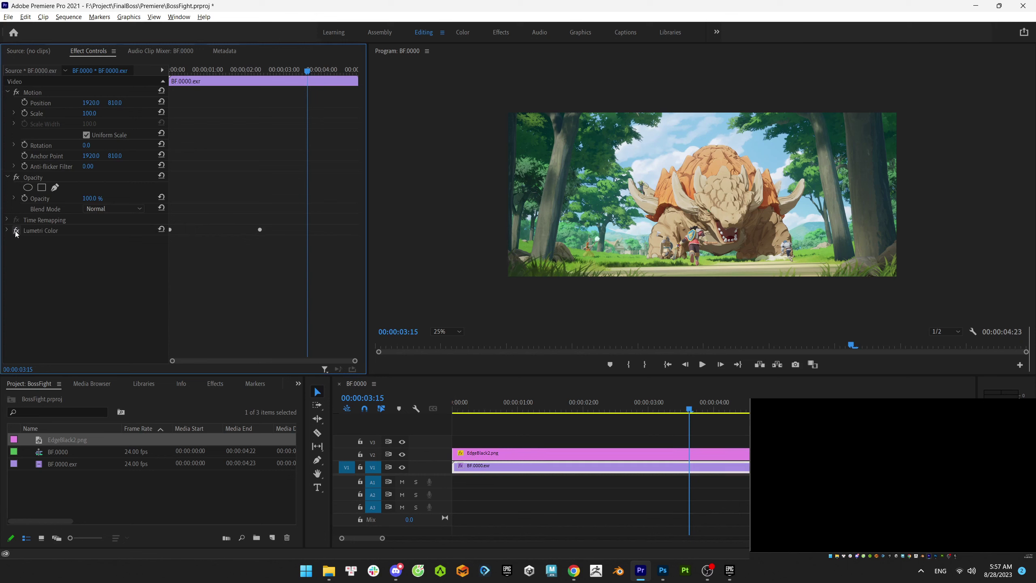
- Start Export Media for the BF.0000 sequence and set Target Bitrate to 15 Mbps
right_click(59, 456)
click(92, 515)
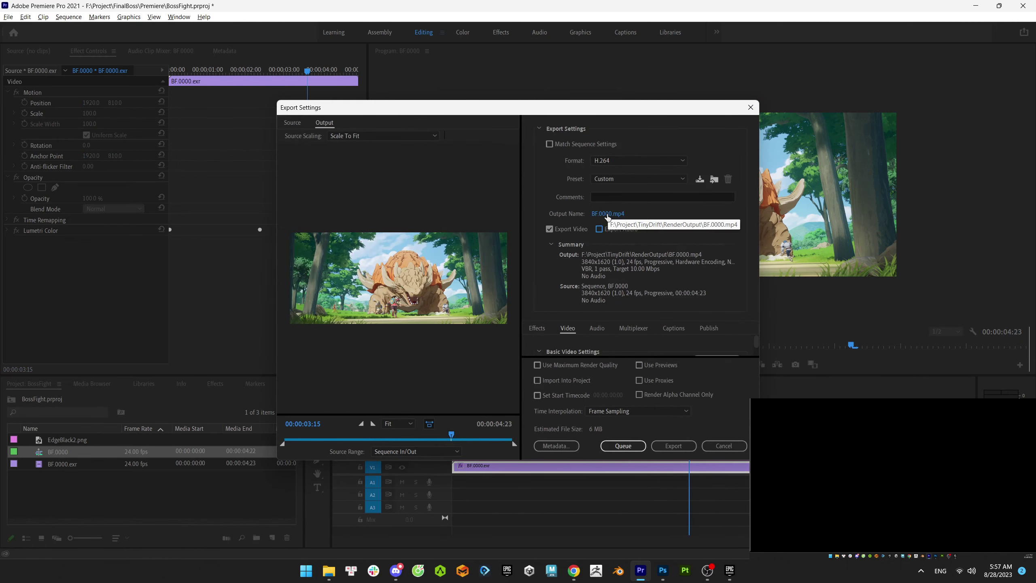
scroll(629, 333, down, 2)
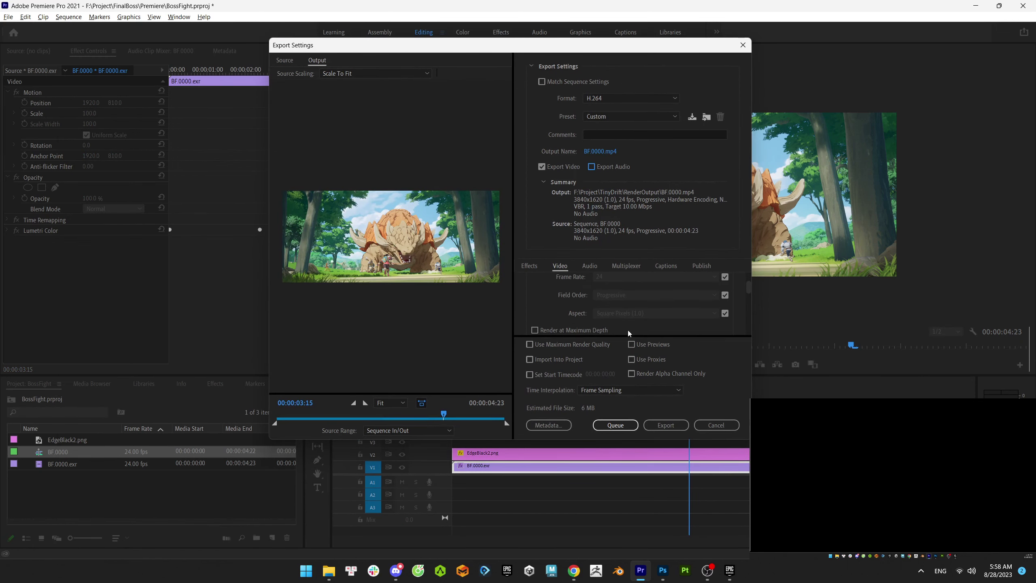
scroll(666, 352, down, 5)
click(708, 314)
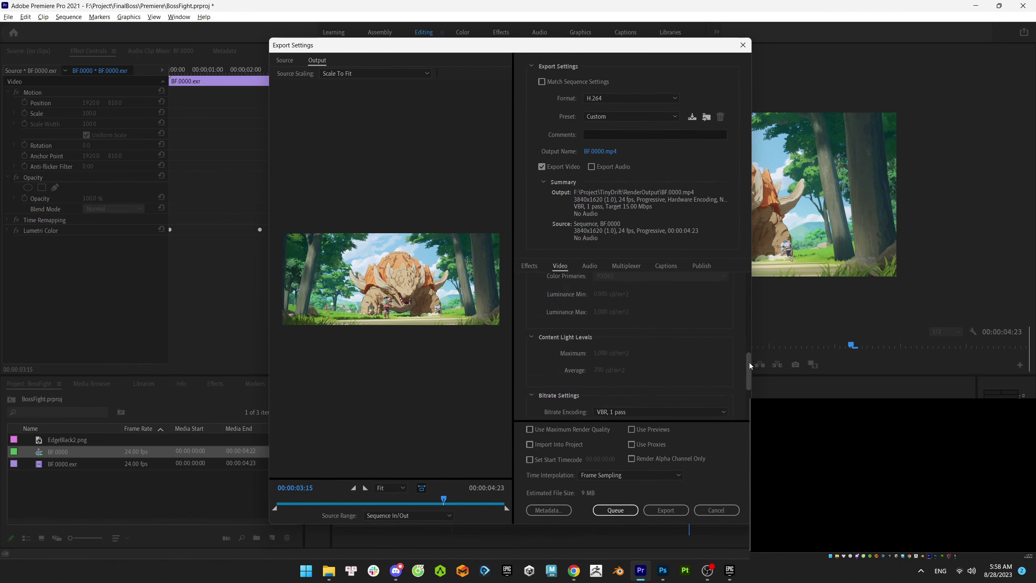
scroll(743, 288, up, 3)
scroll(740, 320, down, 3)
scroll(735, 382, up, 4)
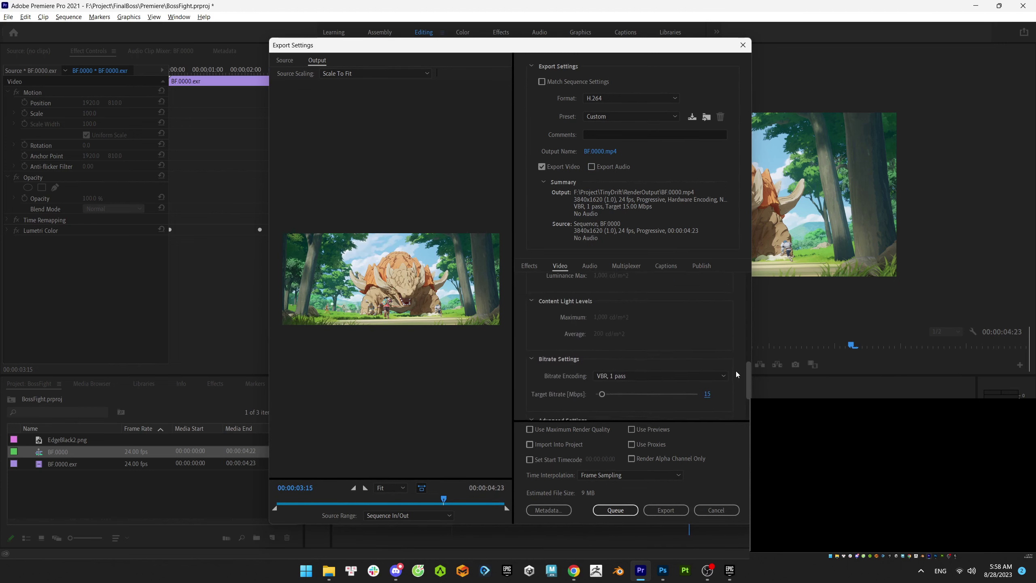
- Set the output to a new file in the FinalBoss Premiere folder and export the H.264 MP4
click(603, 152)
scroll(310, 245, up, 6)
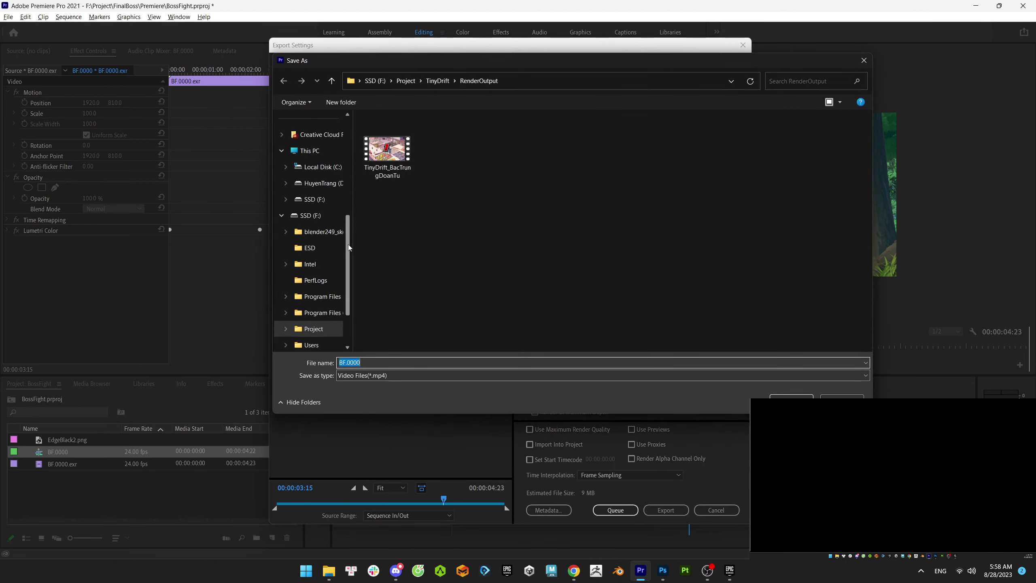
click(312, 247)
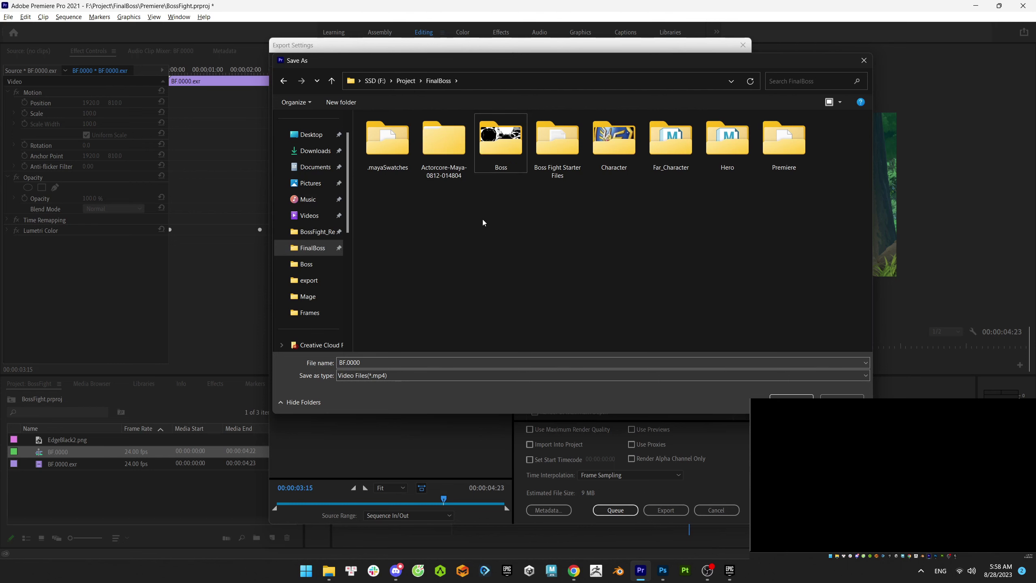
double_click(783, 138)
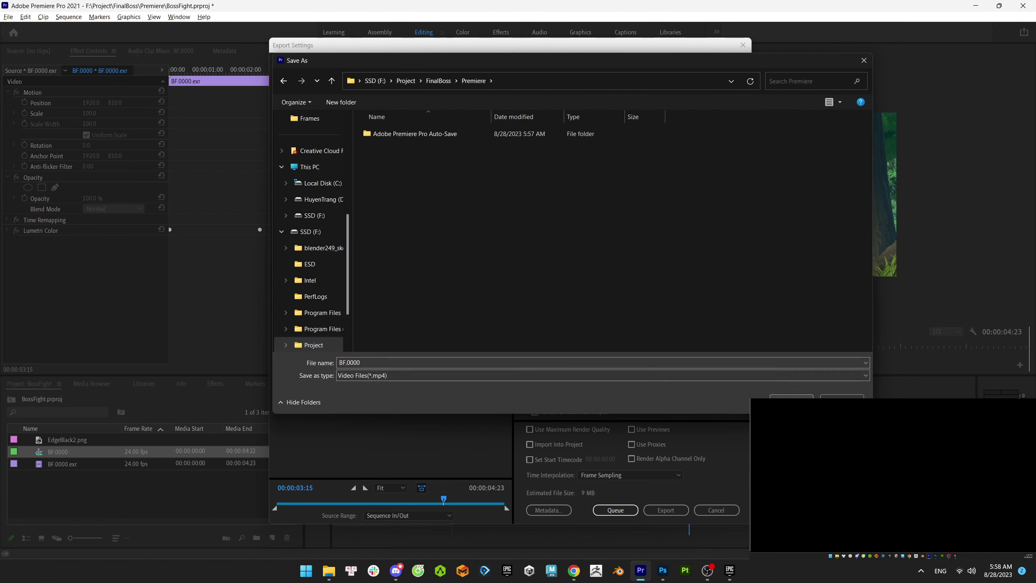
click(368, 363)
text(BossFight)
click(483, 289)
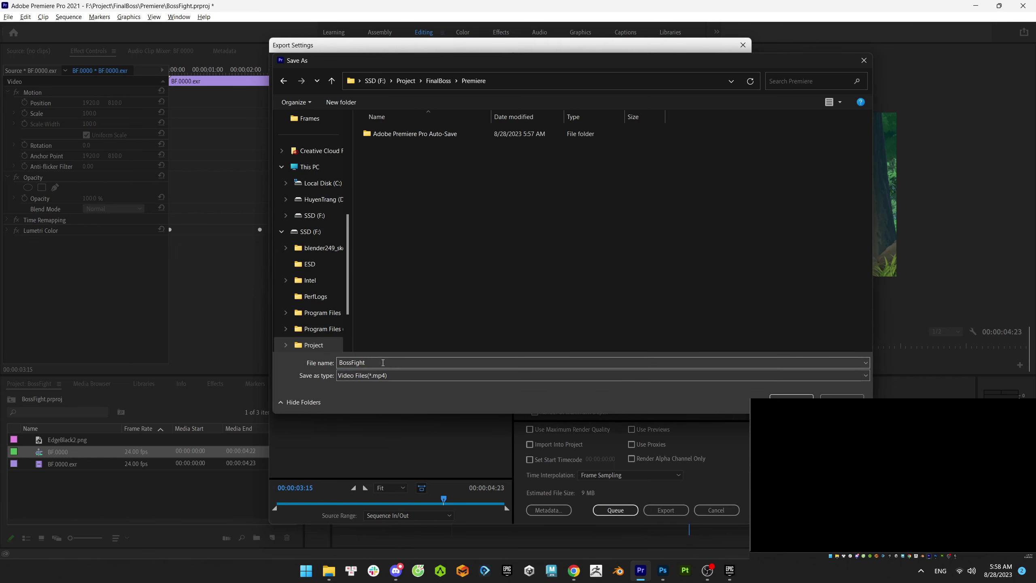
key(Return)
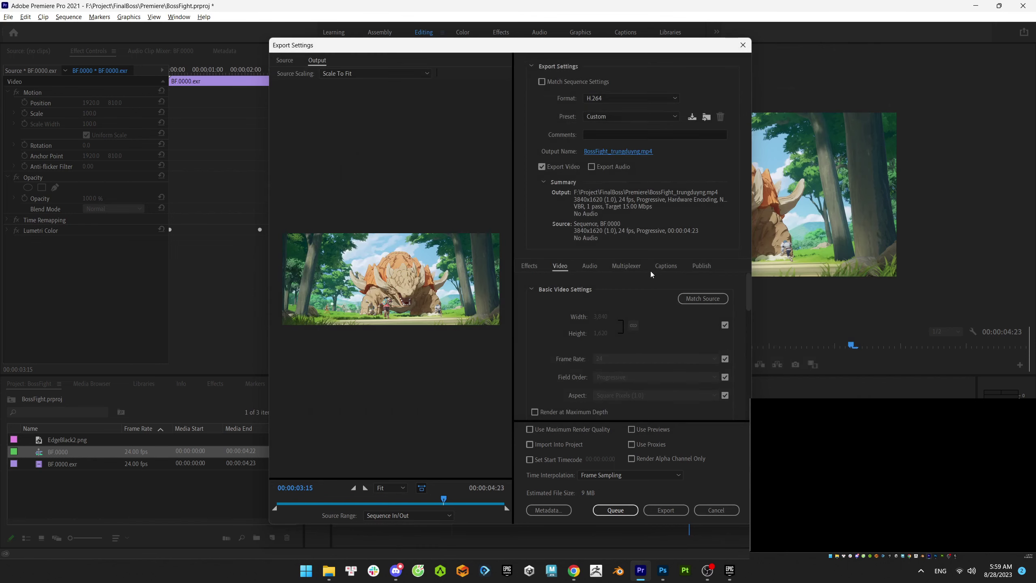
click(665, 510)
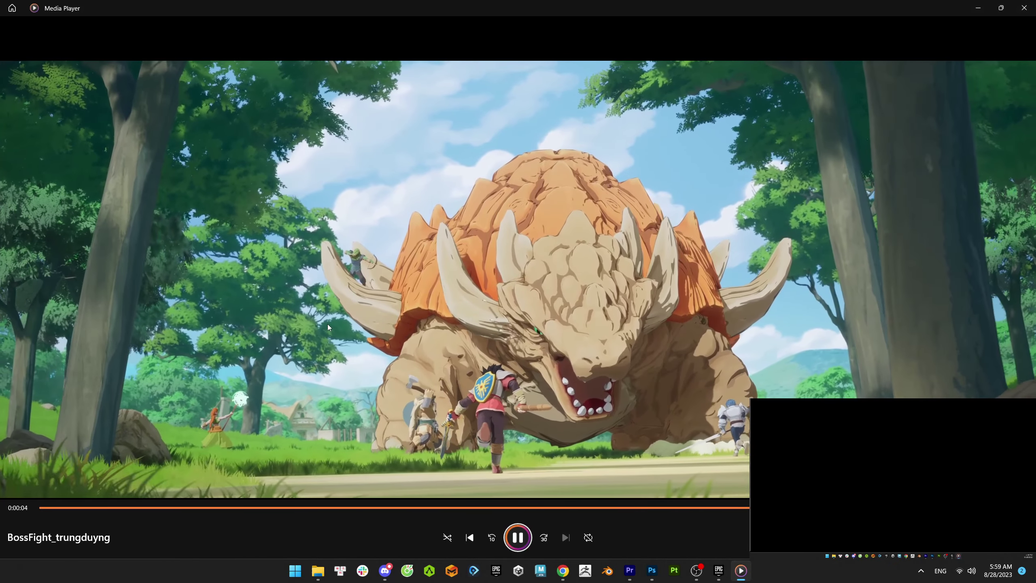
- Play, pause and replay the exported BossFight clip, then close Media Player
click(518, 537)
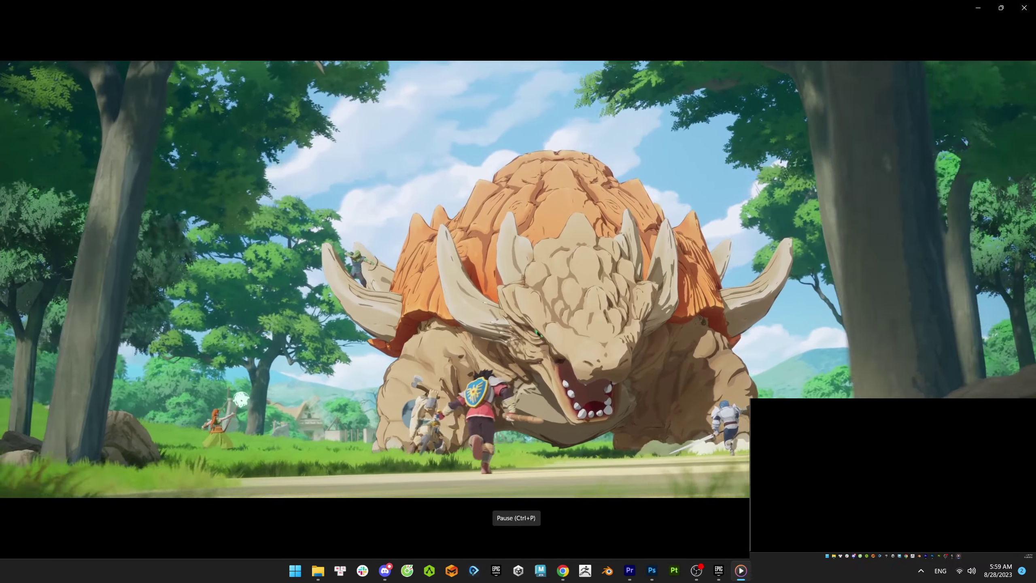
click(517, 537)
click(518, 538)
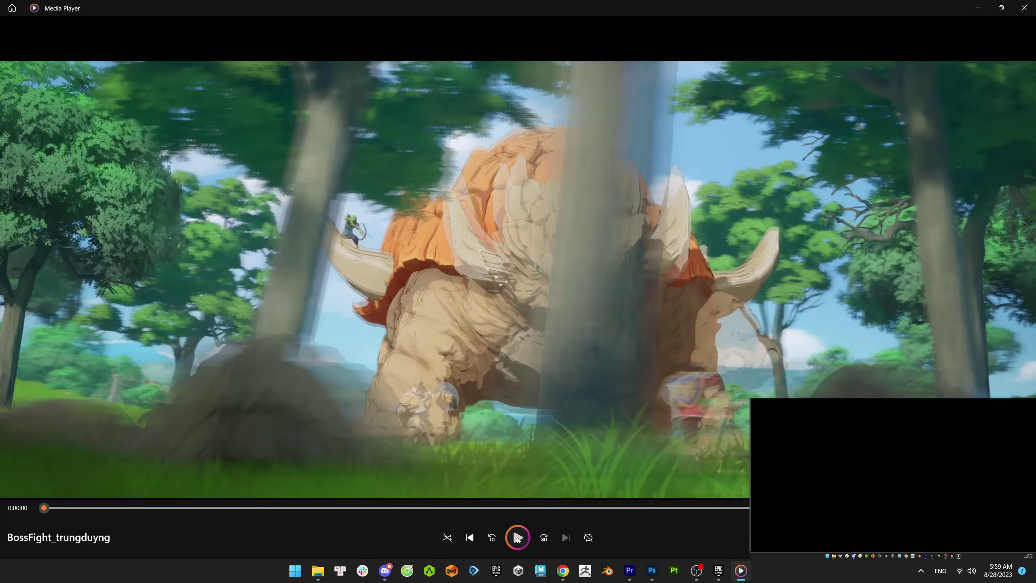
click(517, 537)
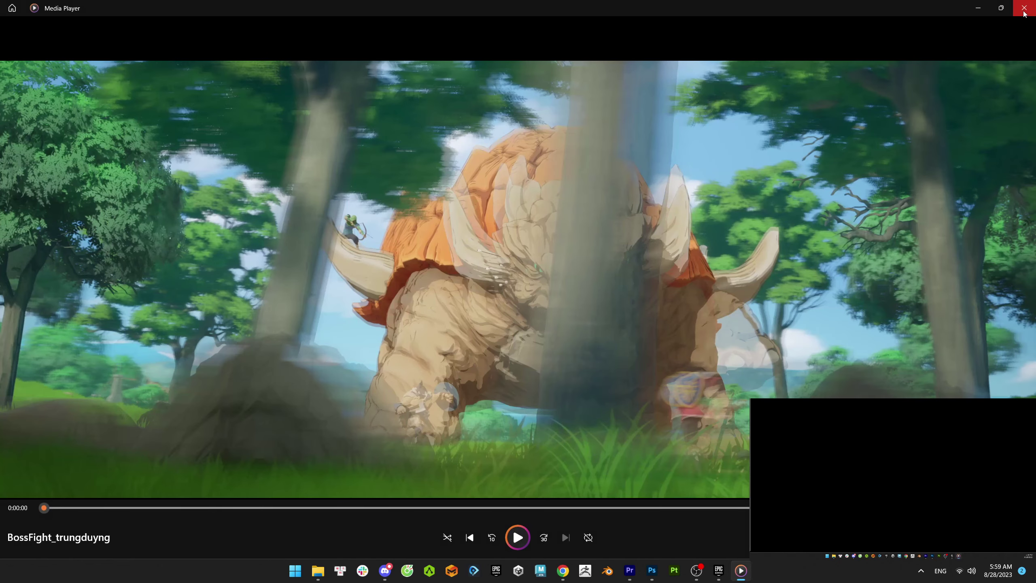
click(1024, 7)
- Bring up the Epic Games Launcher and launch the AxieHouse2 5.2 project
click(730, 571)
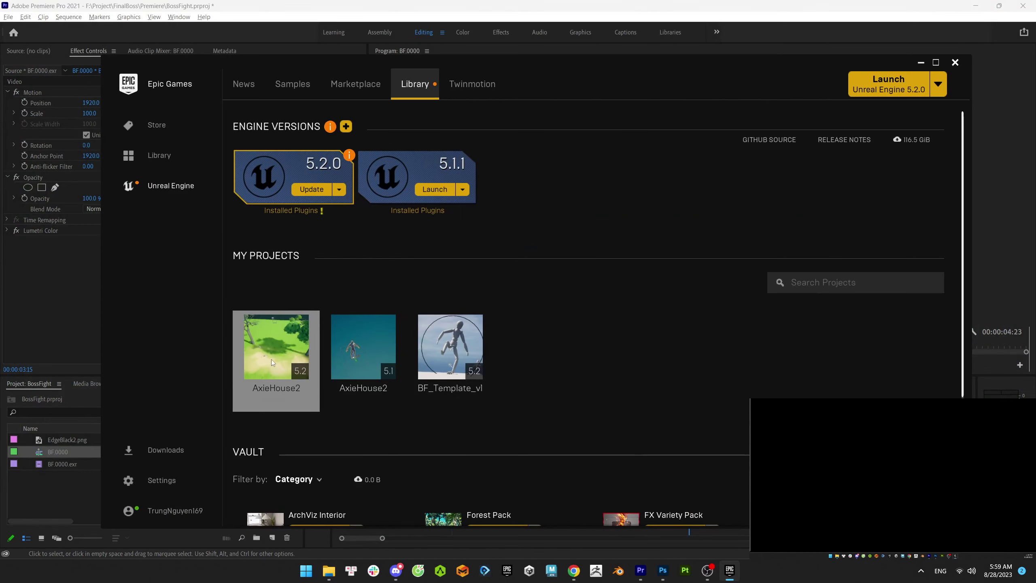
double_click(271, 359)
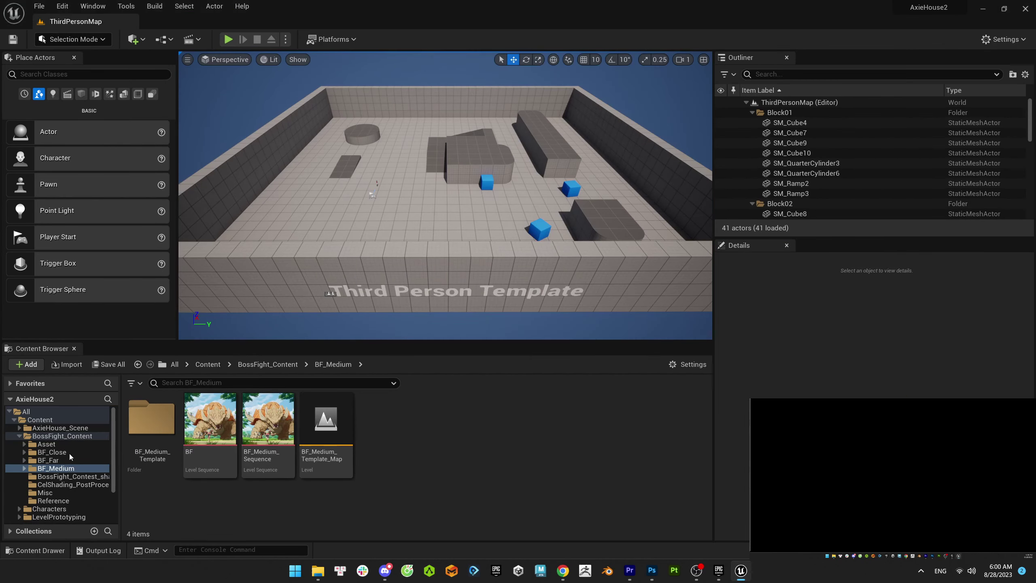
- Reopen the recent BossFight_Contest level and select the Hero3 character
click(39, 6)
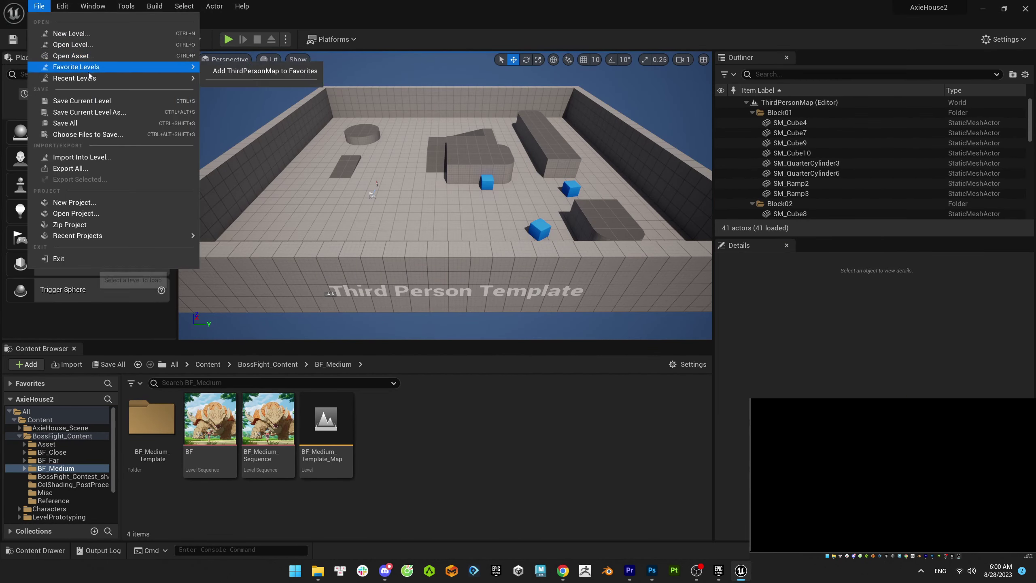
mouse_move(115, 69)
click(241, 100)
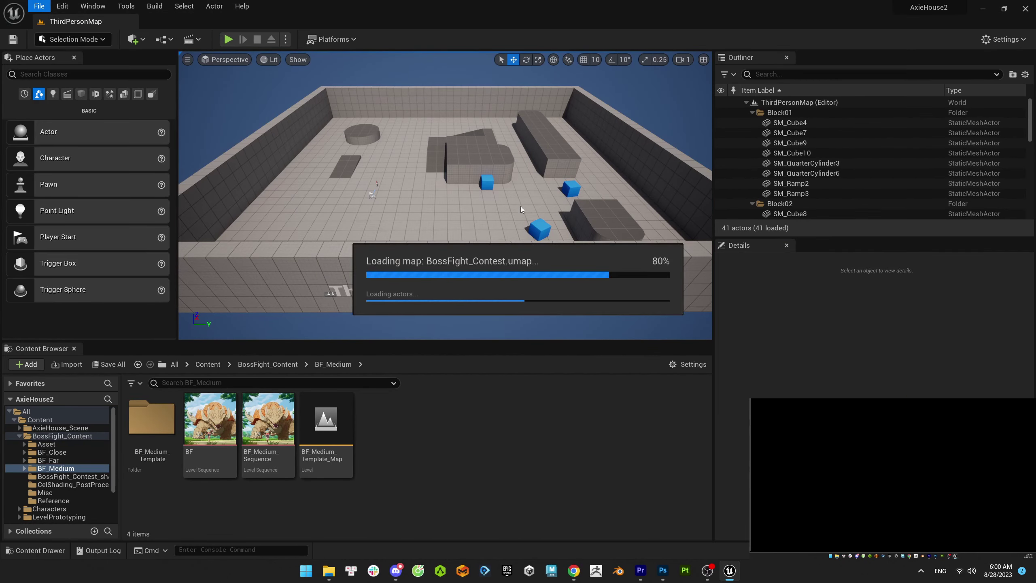
drag(528, 214, 473, 163)
click(498, 232)
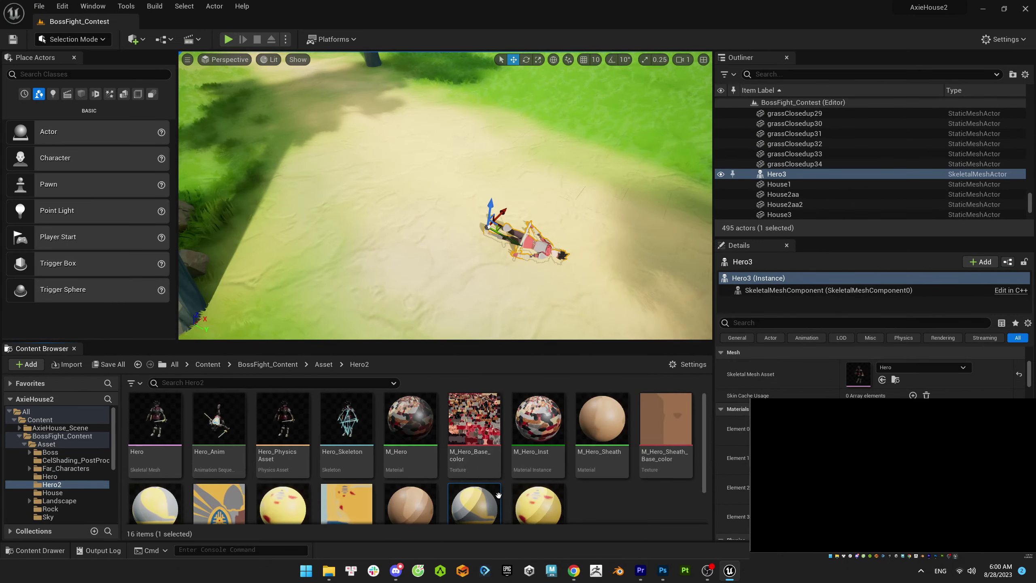
- Lighten M_HeroShield_Inst3's Shade Color to light grey and set Shade Threshold to 0.3552
click(604, 374)
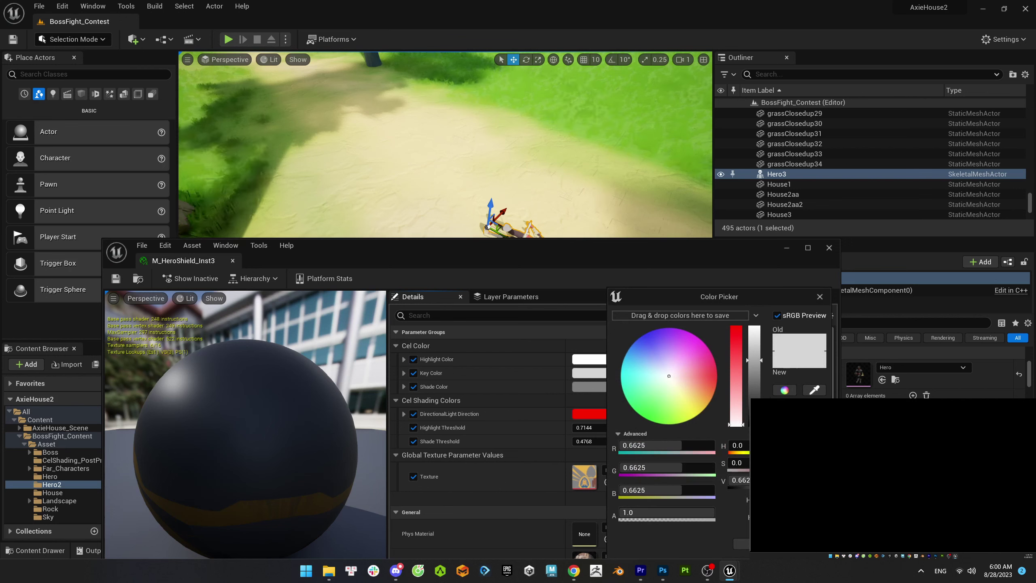
drag(754, 360, 755, 404)
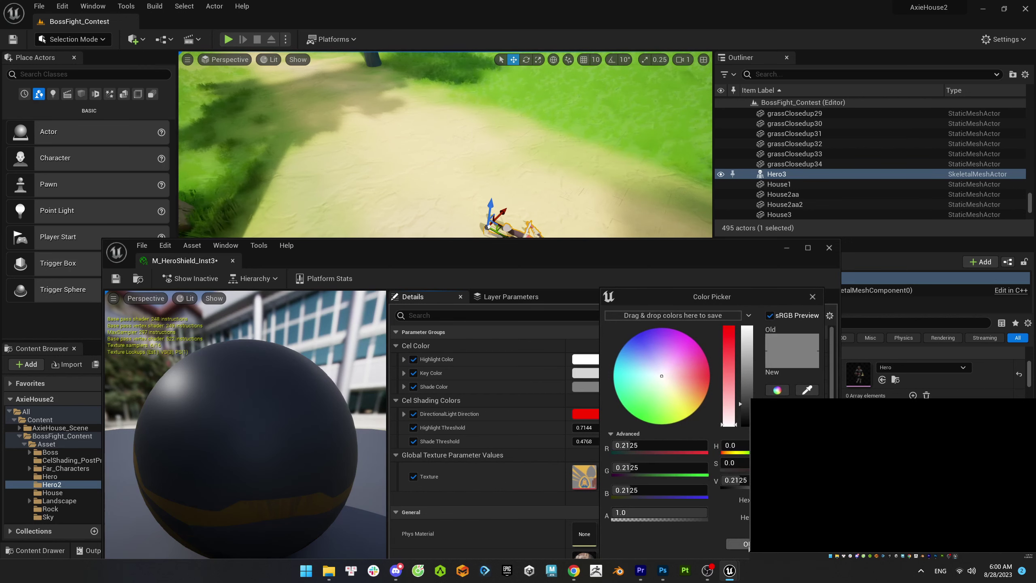
key(Escape)
click(618, 387)
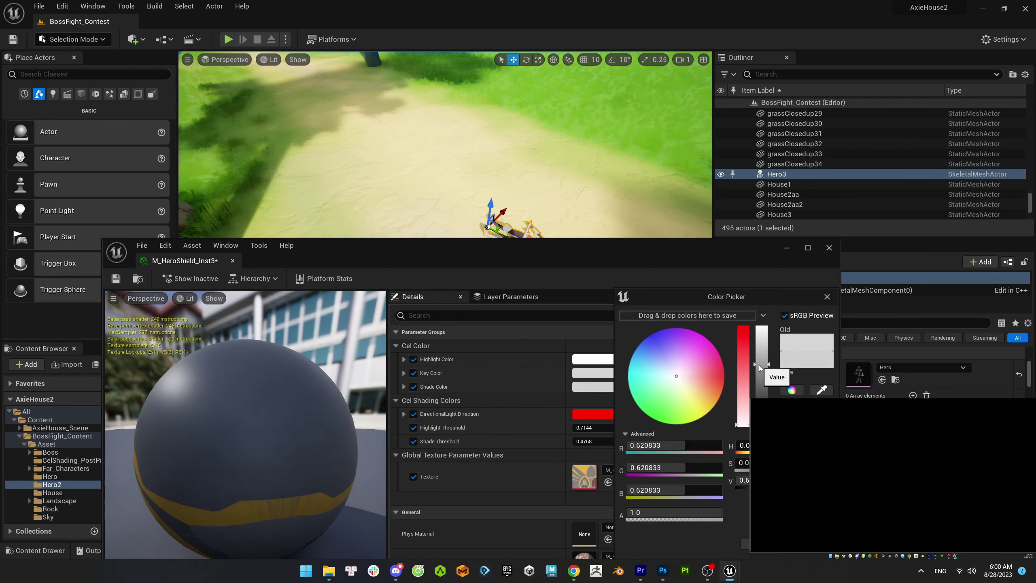
mouse_move(755, 364)
mouse_down()
mouse_move(755, 379)
mouse_move(747, 369)
mouse_up()
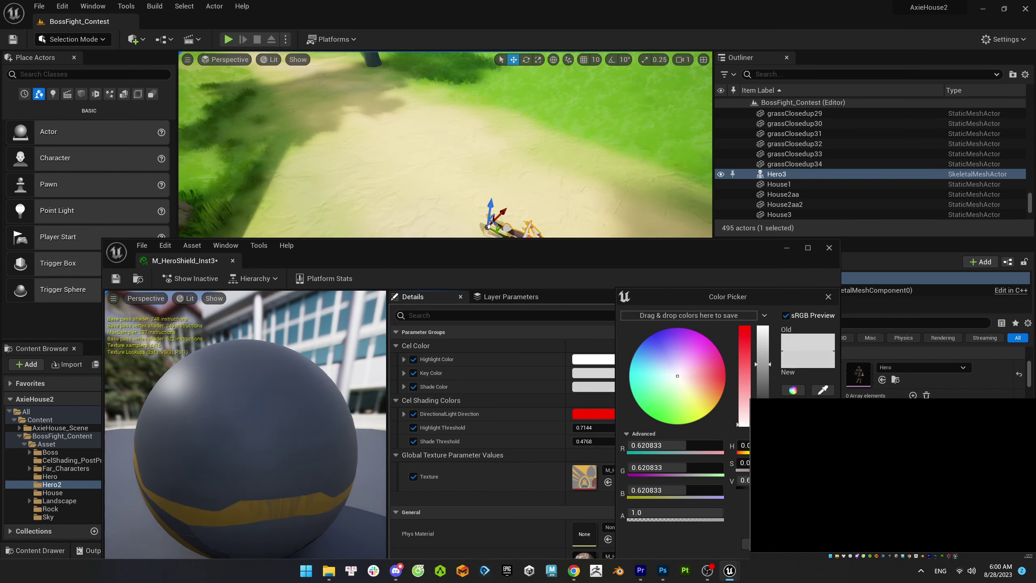
click(604, 441)
drag(604, 441, 593, 441)
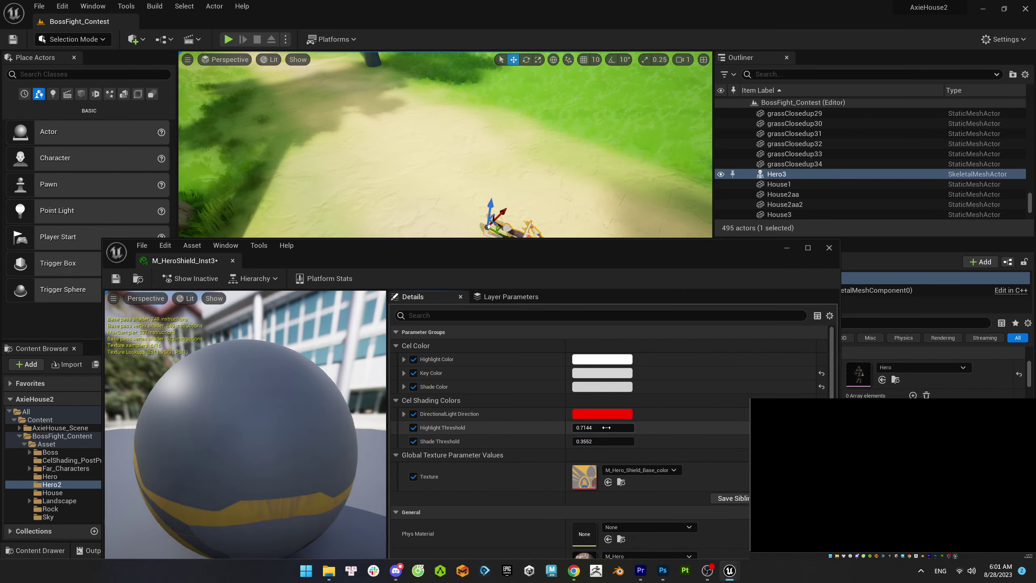
click(453, 236)
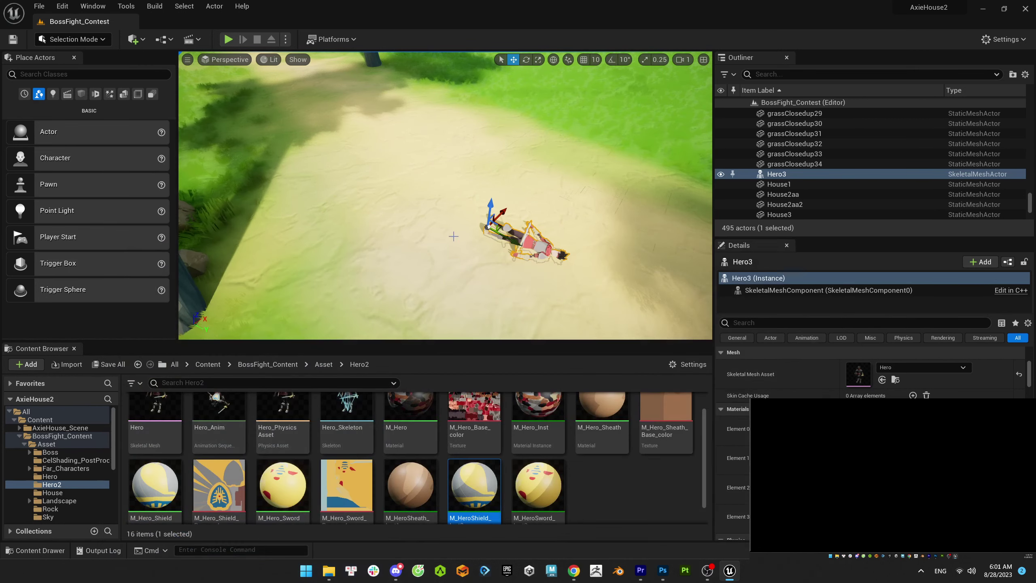
- Open the BF level sequence from Asset/BF_Medium in Content Browser 1 and enlarge the viewport
click(90, 7)
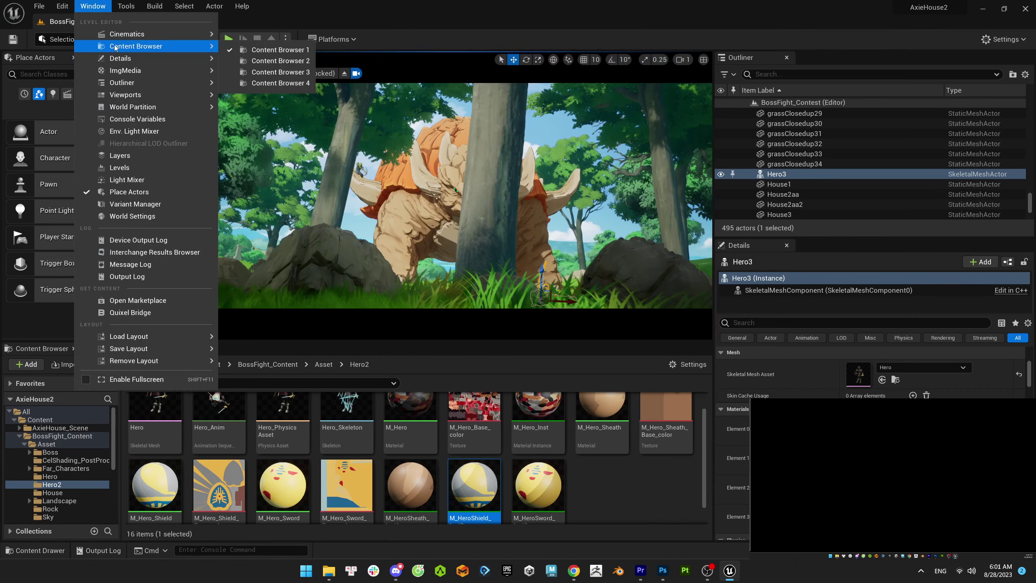
click(280, 49)
double_click(46, 444)
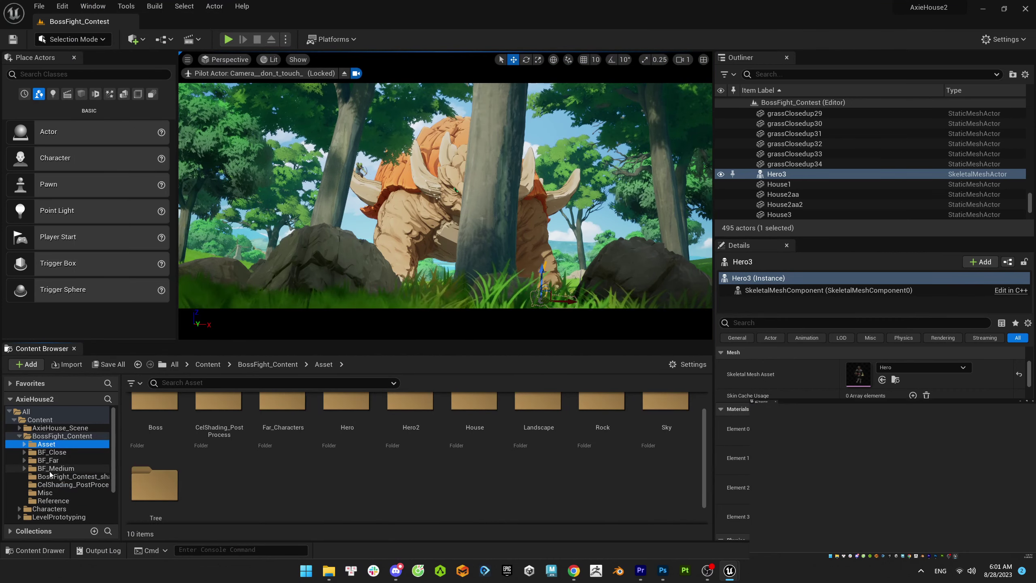
click(50, 468)
double_click(210, 421)
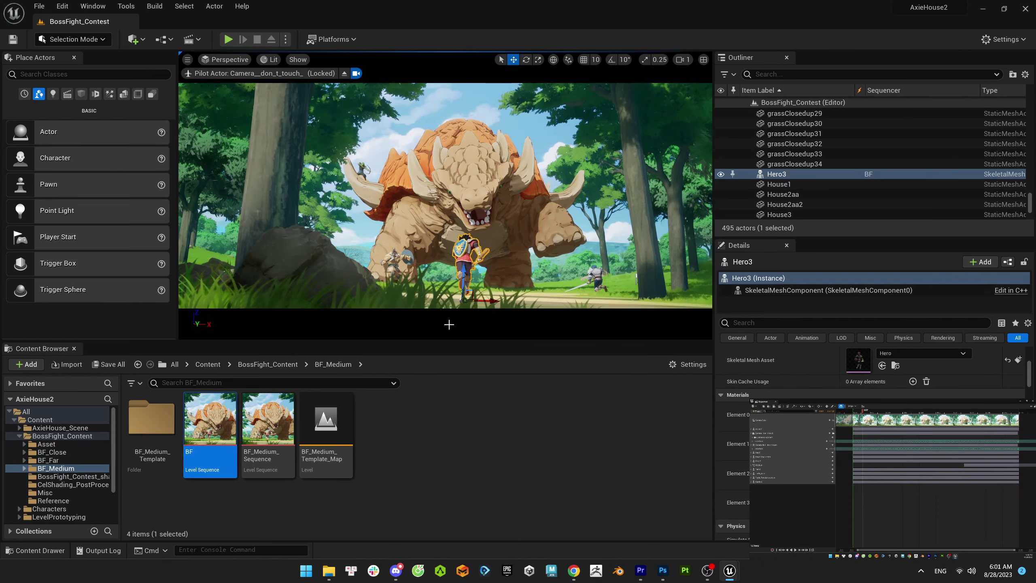
drag(449, 342, 449, 425)
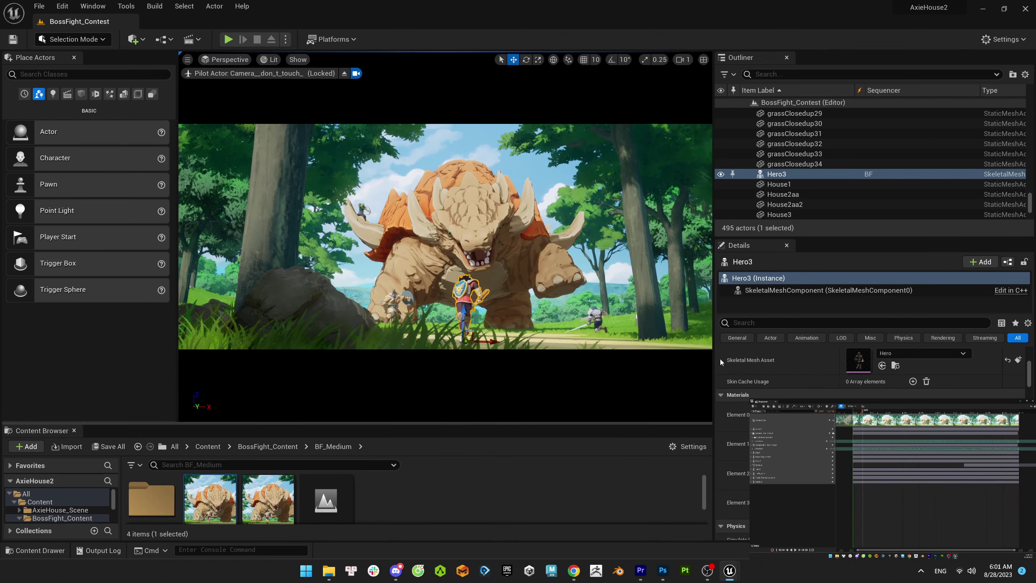
drag(714, 361, 900, 361)
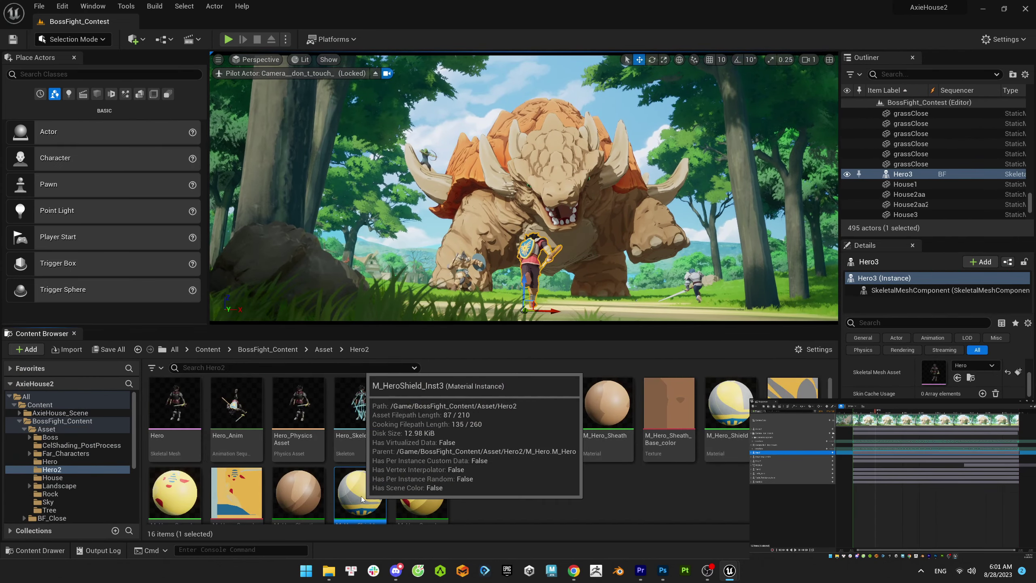
- Lower M_HeroShield_Inst3's Highlight Threshold to 0.6248, leaving the grey cel colour unchanged
double_click(359, 480)
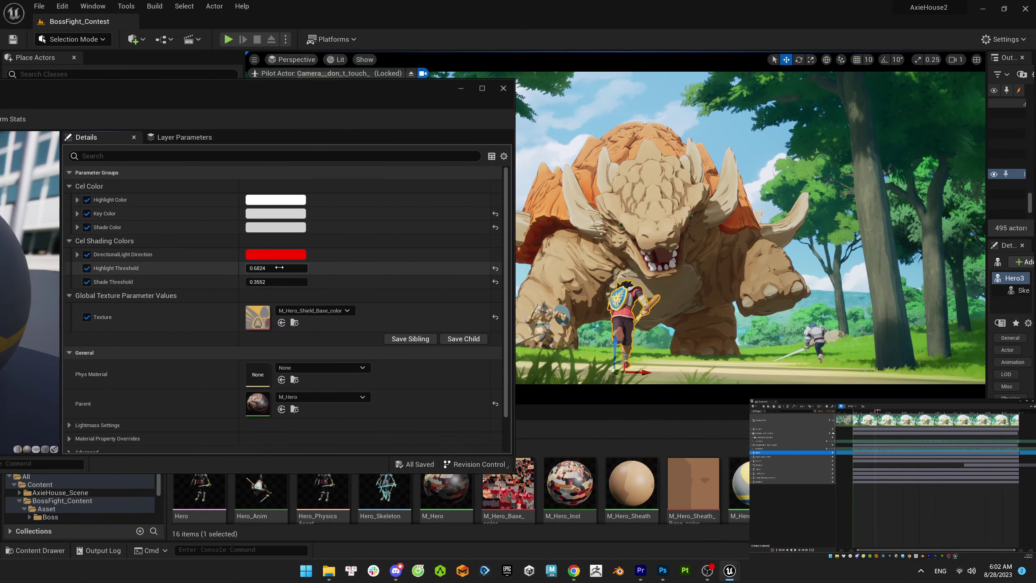
drag(277, 268, 265, 268)
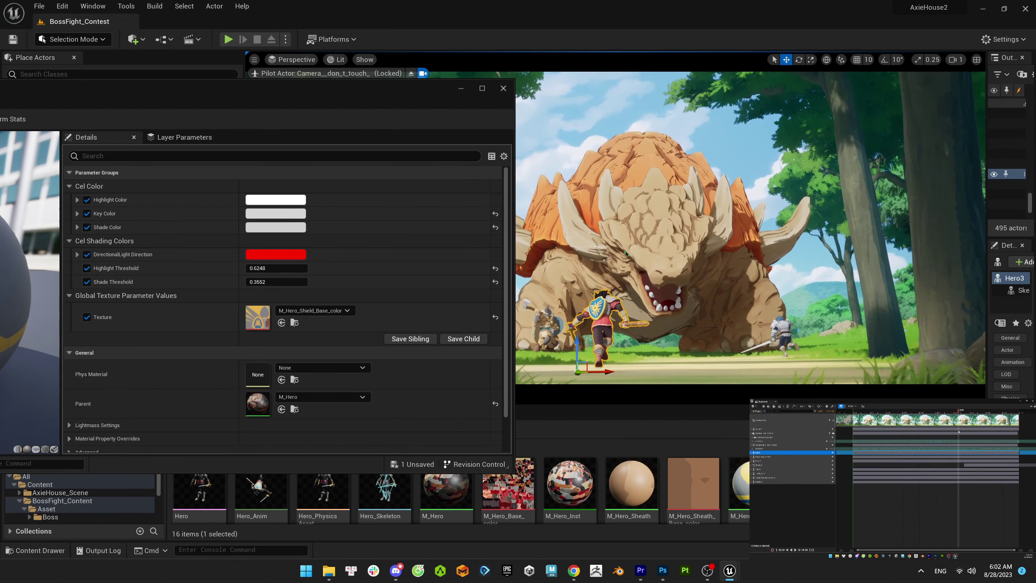
click(290, 213)
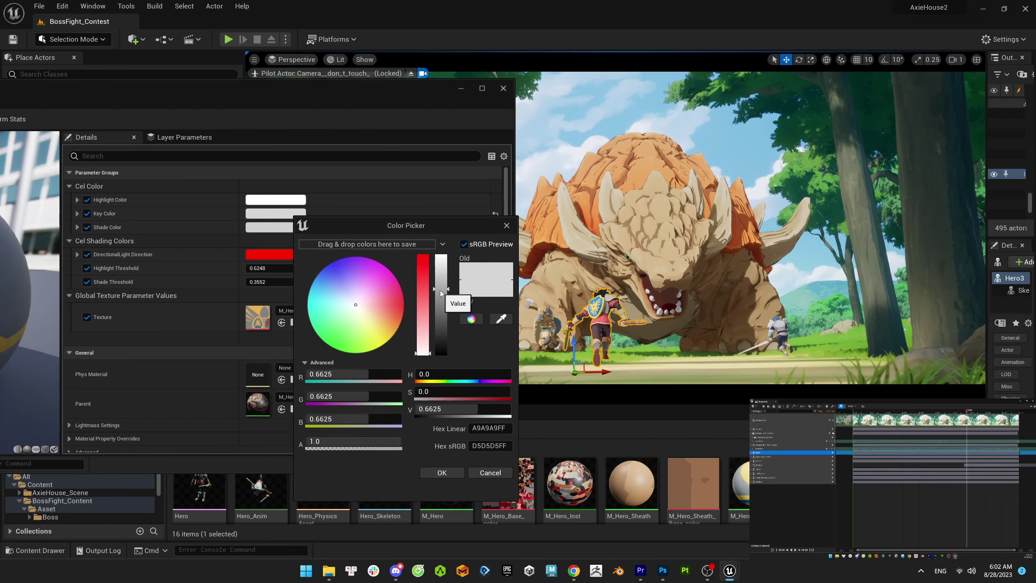
key(Escape)
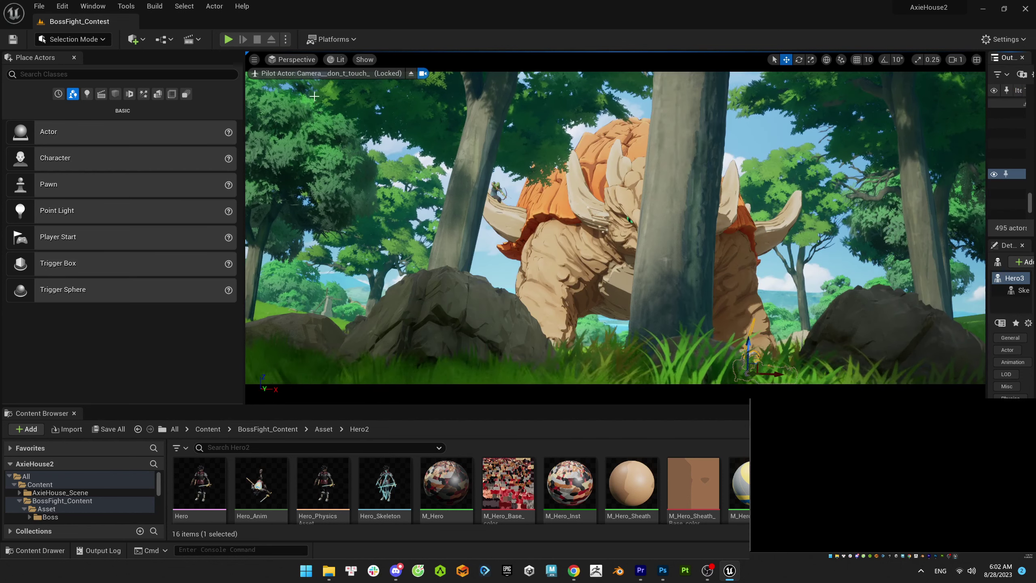
- Open the Movie Render Queue from Window > Cinematics and add the BF sequence as a job
click(93, 5)
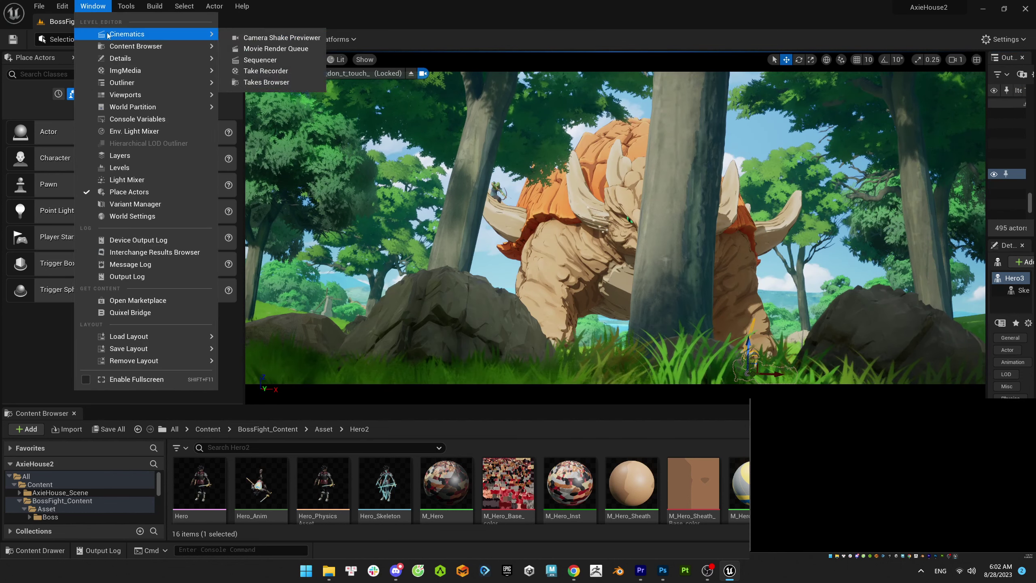
click(272, 53)
click(187, 119)
click(220, 180)
- Load the MoviePipelinePrimaryConfig_Bossfight preset, keep the RenderOutput folder, and accept the settings
click(294, 146)
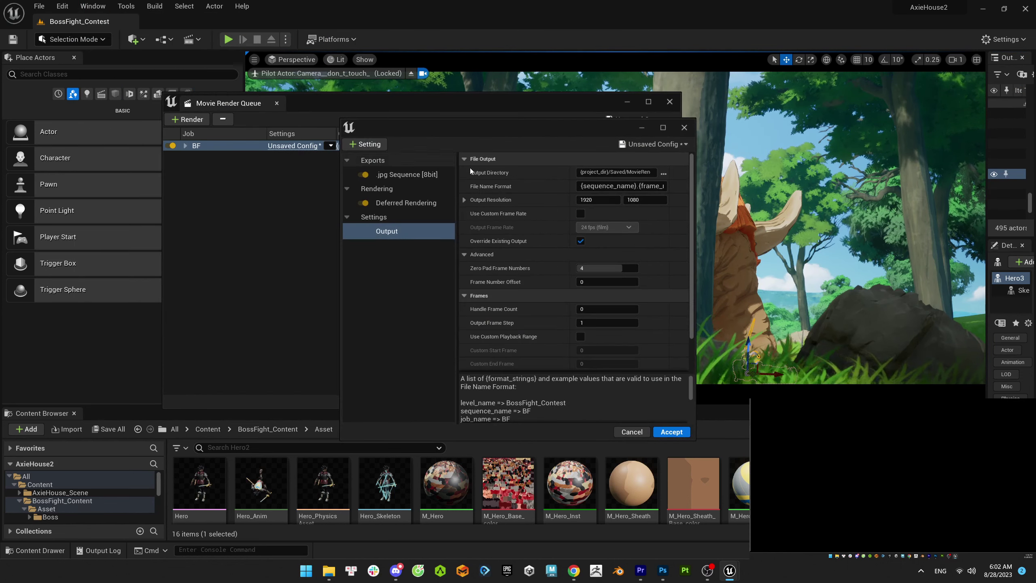
click(653, 144)
click(577, 256)
click(604, 307)
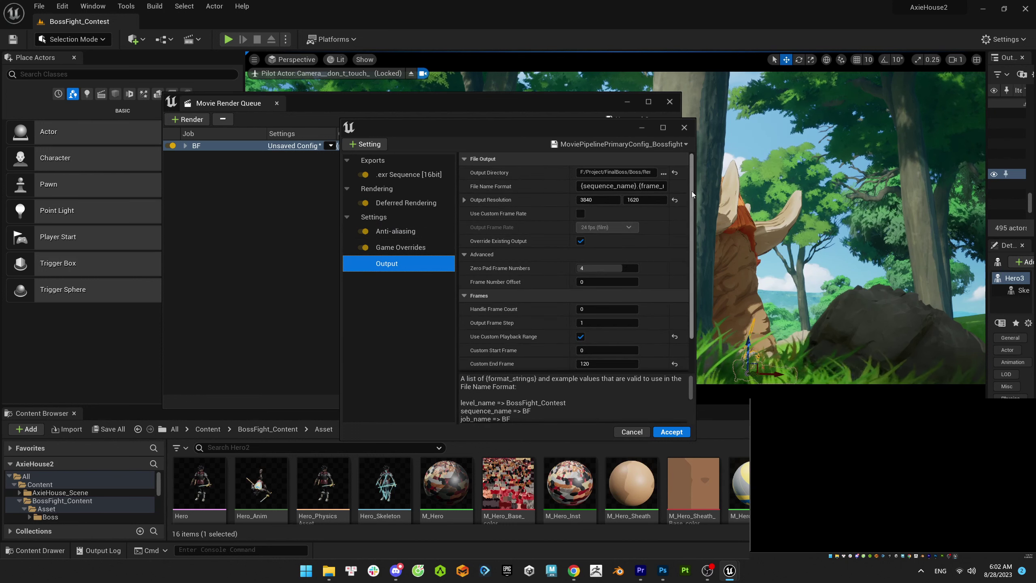
mouse_move(691, 191)
mouse_down()
mouse_move(694, 219)
mouse_move(693, 190)
mouse_up()
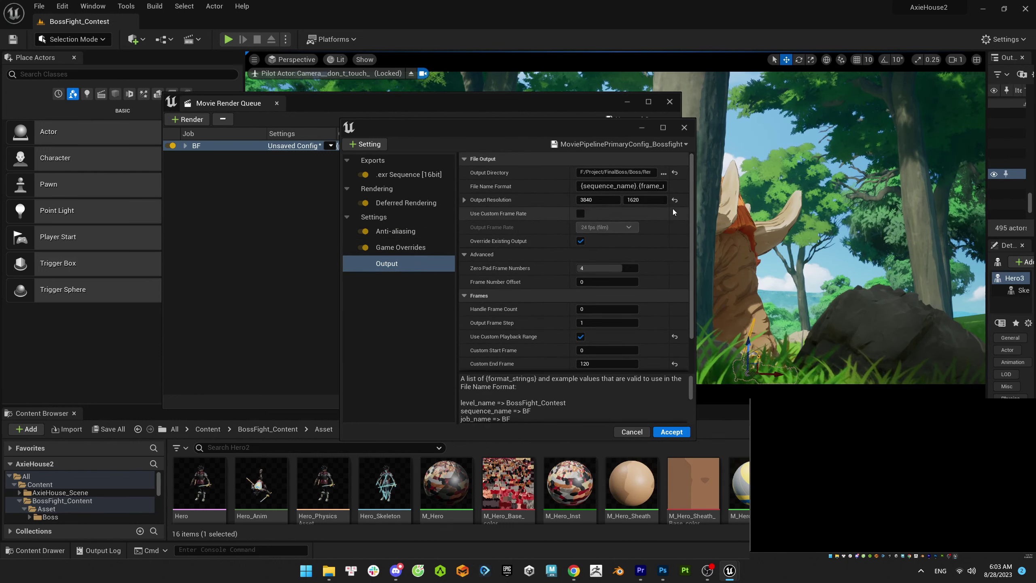
click(664, 173)
click(934, 127)
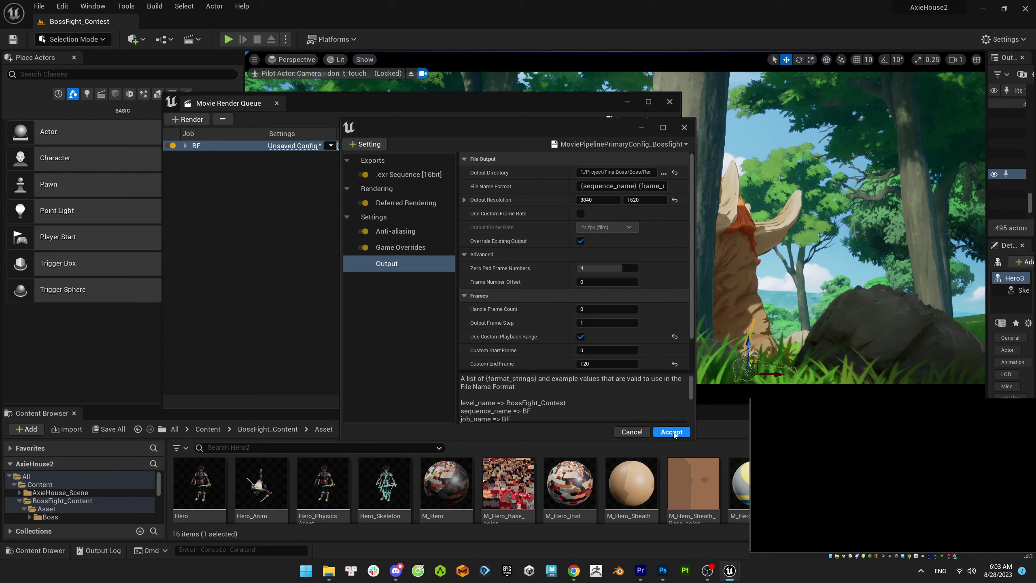
click(672, 431)
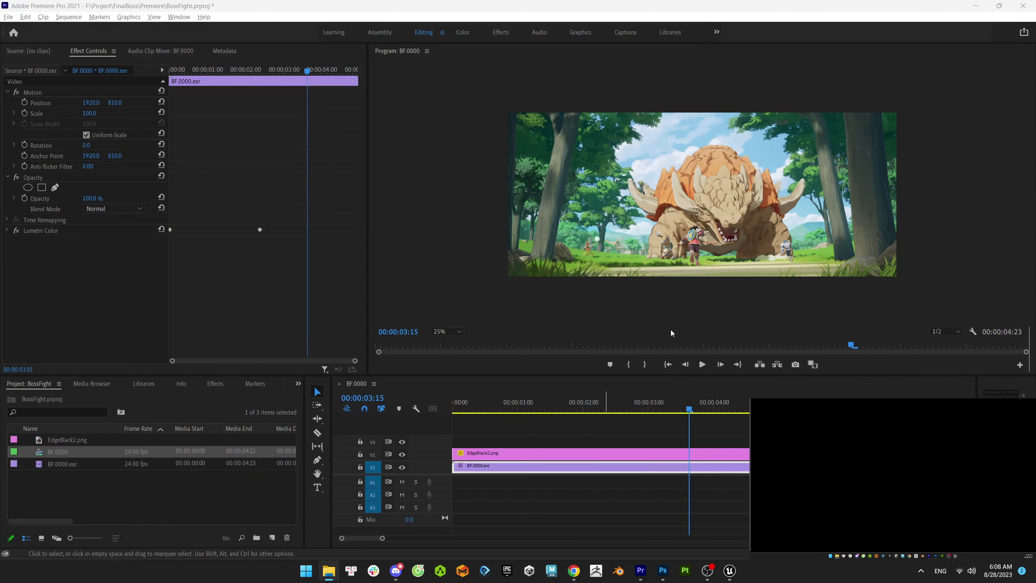
- Export the BF.0000 sequence as an H.264 MP4, overwriting the existing BossFight file
mouse_move(657, 408)
mouse_down()
mouse_move(490, 412)
mouse_move(671, 415)
mouse_move(475, 410)
mouse_move(696, 414)
mouse_move(490, 414)
mouse_move(667, 418)
mouse_up()
click(236, 491)
right_click(61, 453)
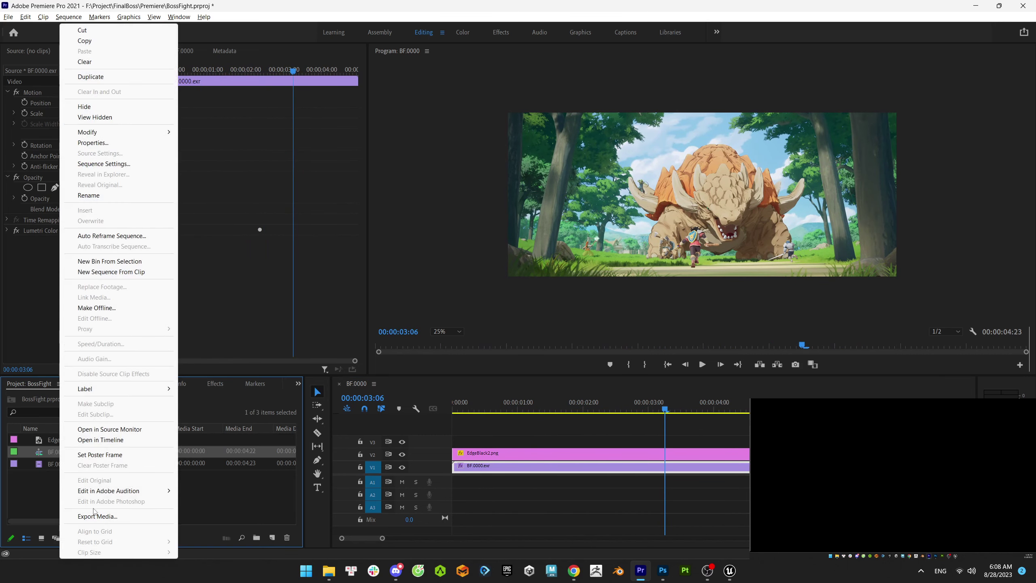
click(98, 516)
click(619, 151)
click(764, 532)
click(615, 252)
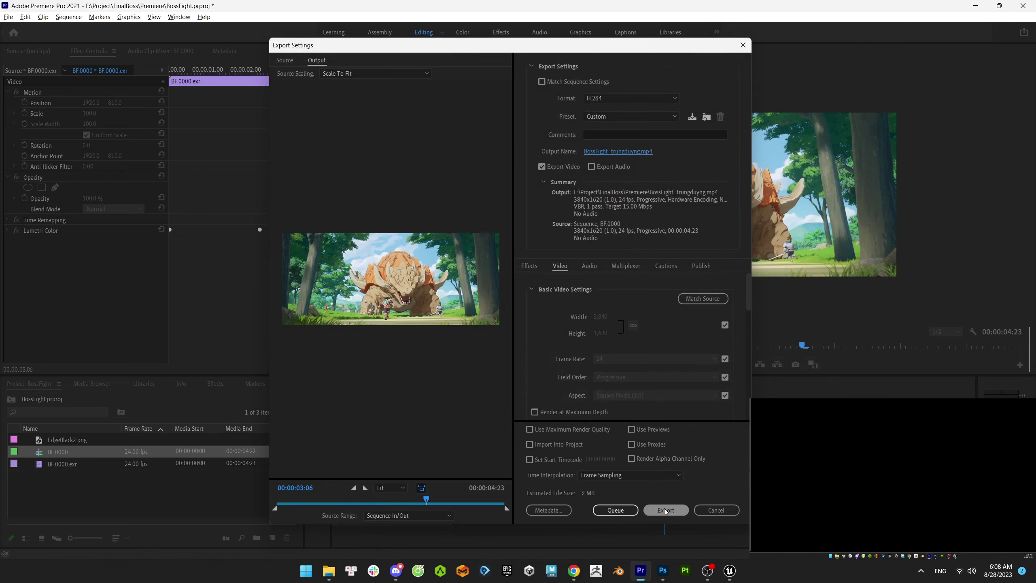
click(665, 511)
click(560, 298)
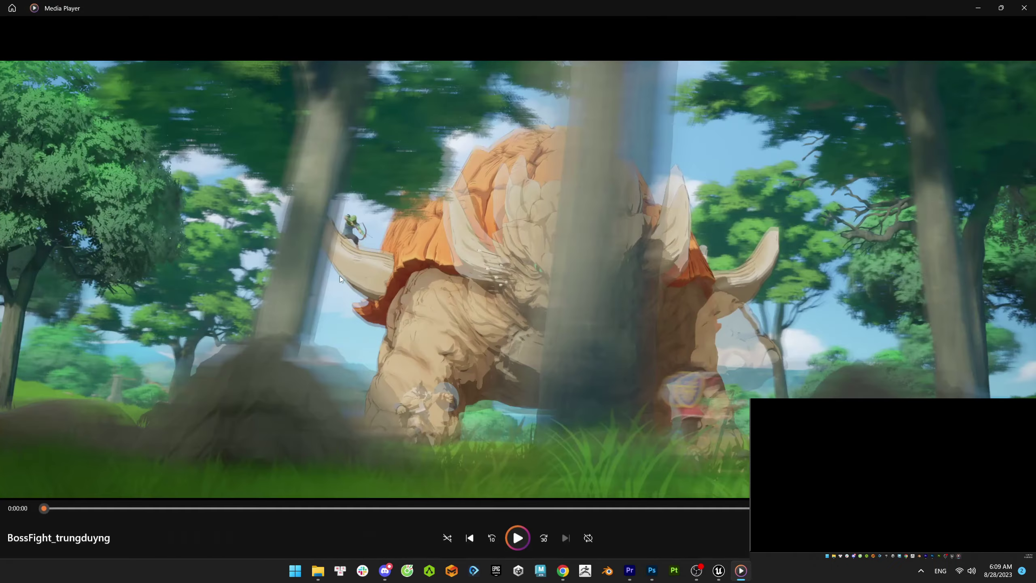
- Close Media Player after watching the exported BossFight clip
click(1024, 8)
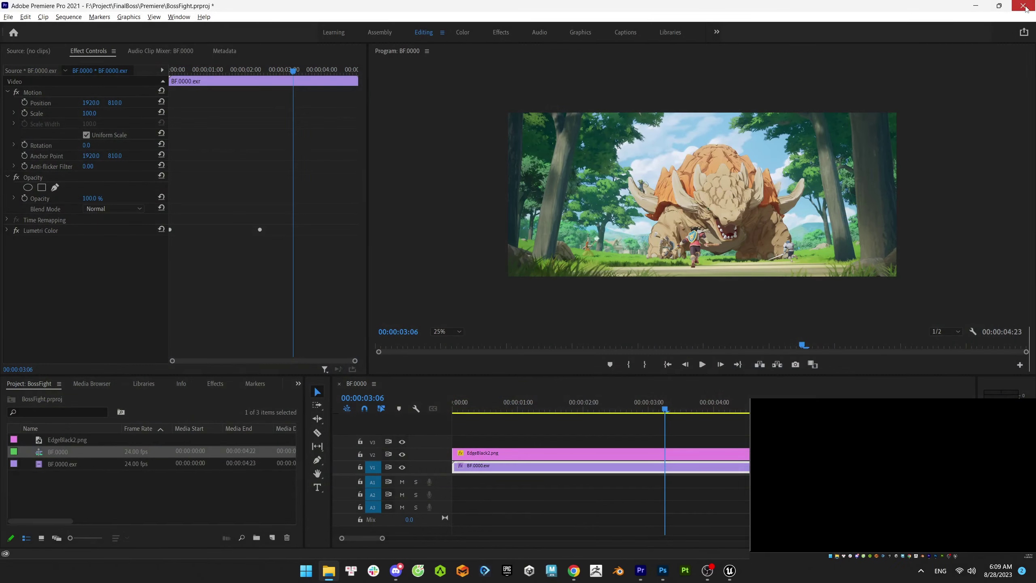